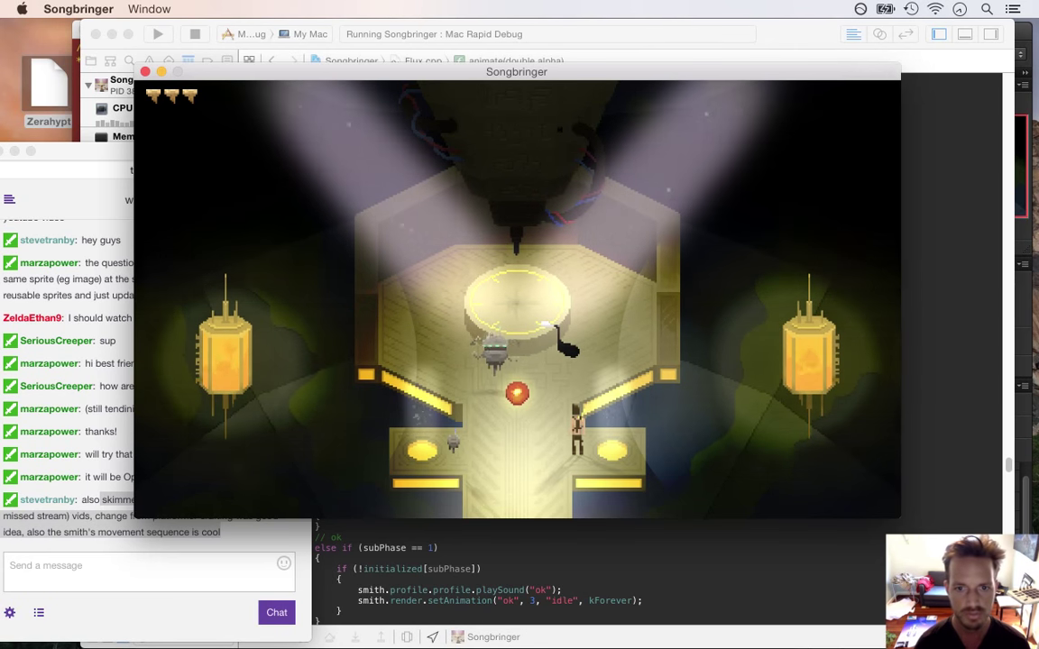
Walk out of the droidsmith cavern and equip the third gear item in the B slot
{"action": "key", "text": "Left"}
{"action": "key", "text": "Down"}
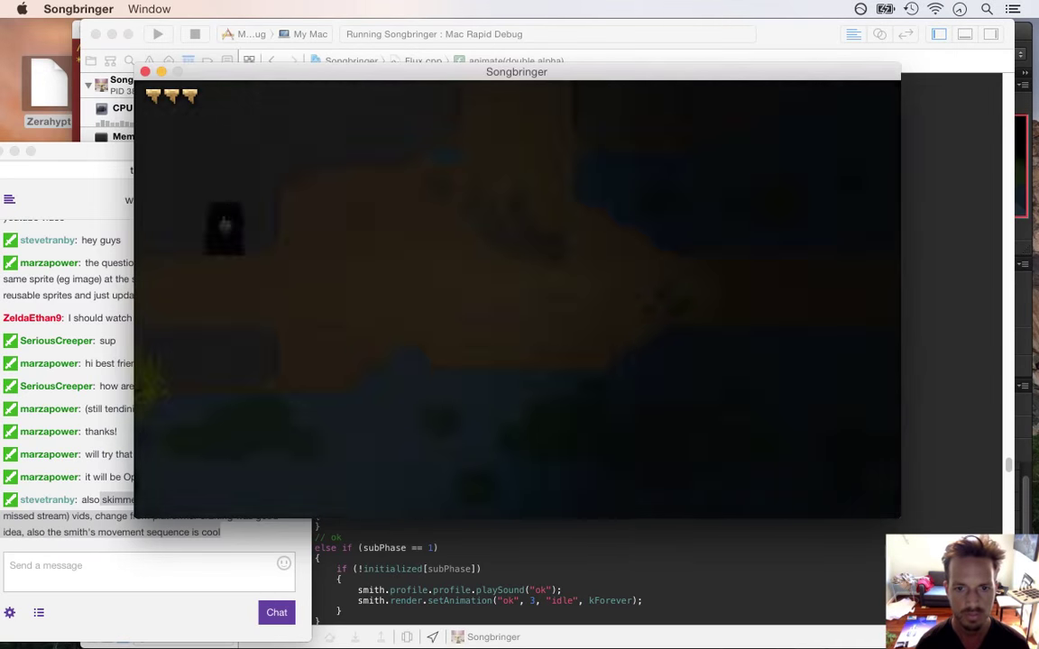
{"action": "key", "text": "Return"}
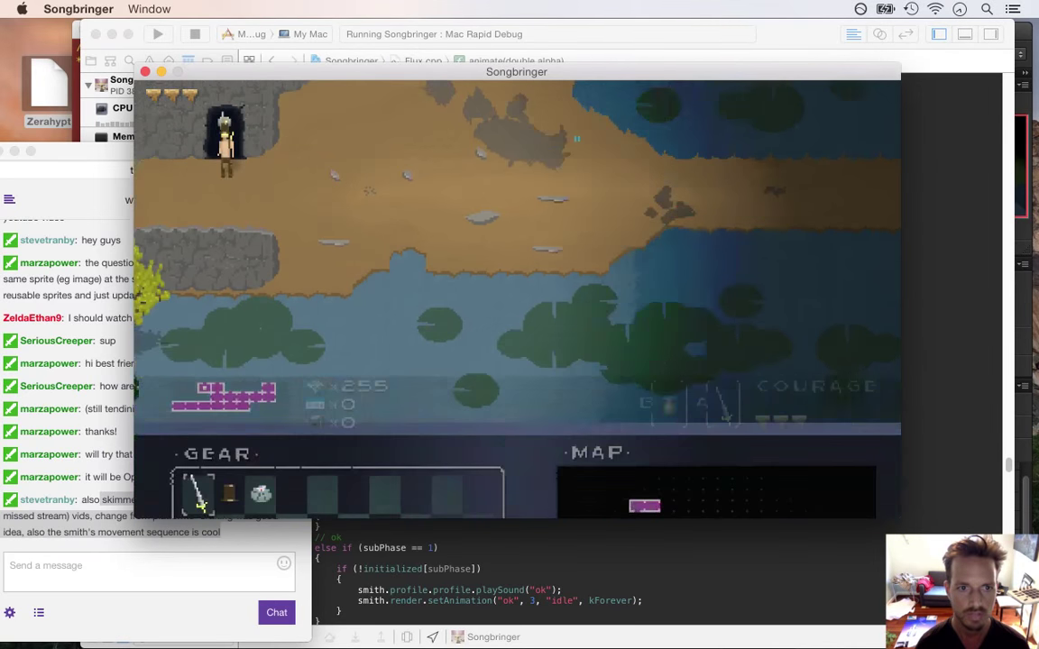
{"action": "key", "text": "Right"}
{"action": "key", "text": "Right"}
{"action": "key", "text": "Escape"}
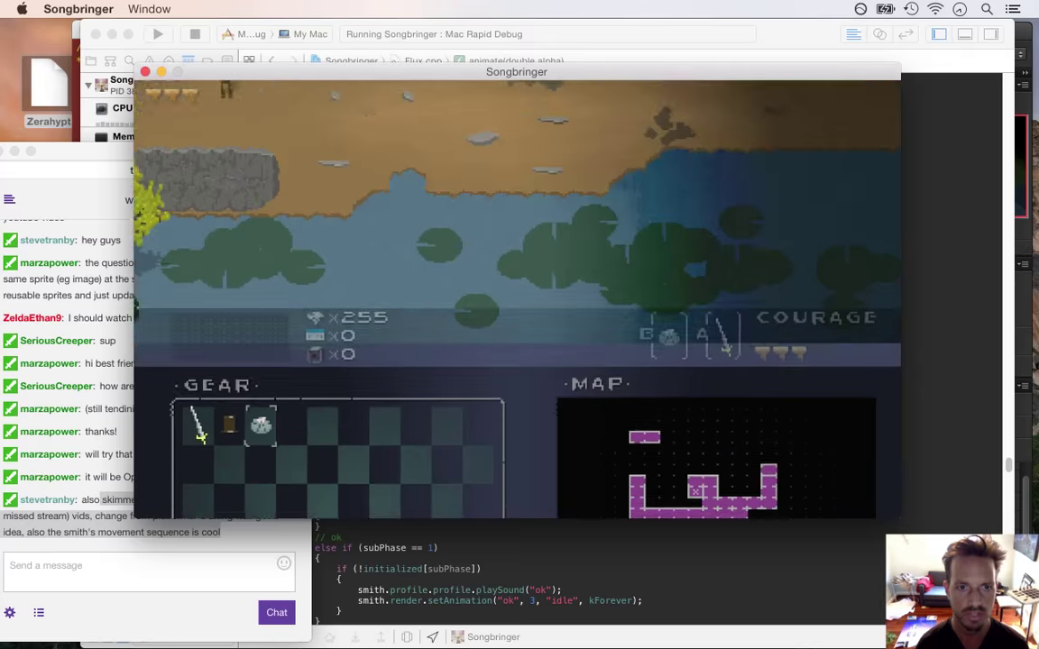
Re-enter the cavern, walk up beside the smith and quit the running game
{"action": "key", "text": "Up"}
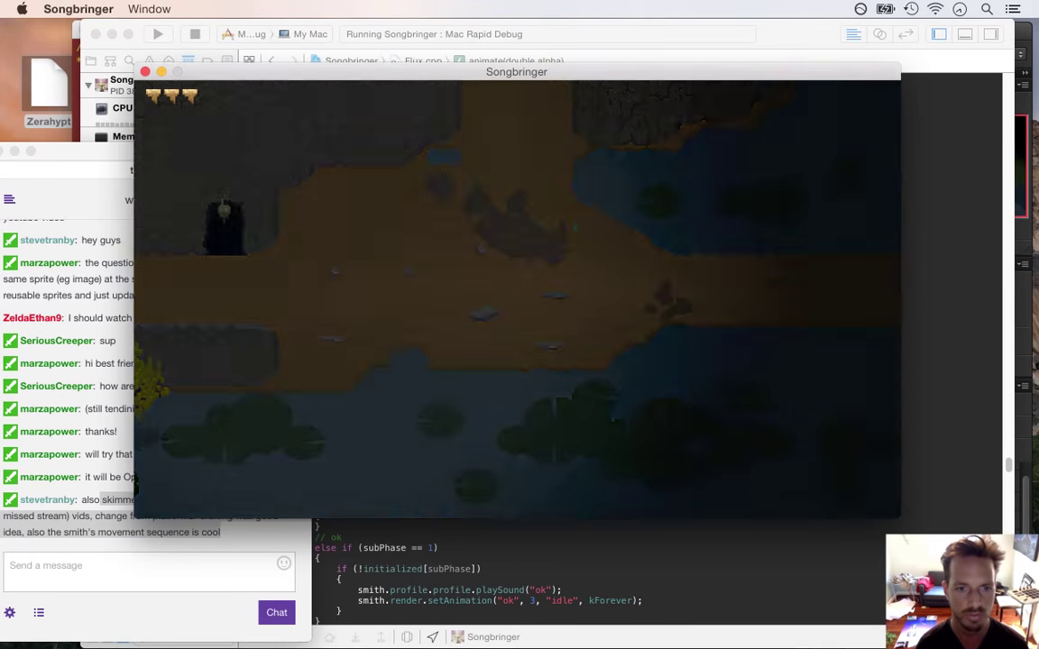
{"action": "key", "text": "Up"}
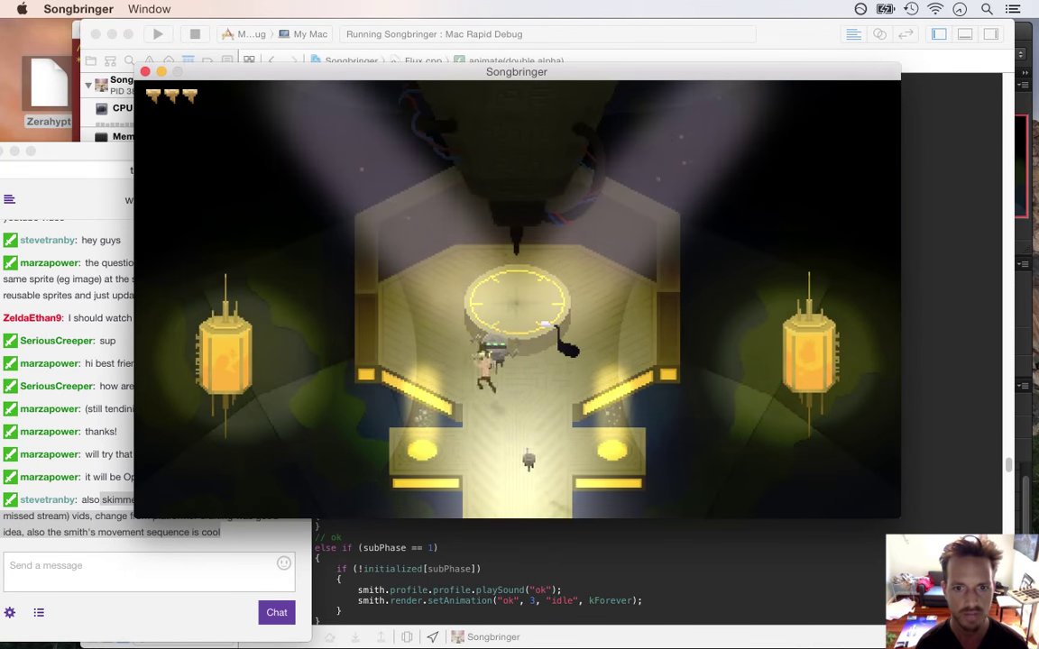
{"action": "key", "text": "Right"}
{"action": "key", "text": "super+q"}
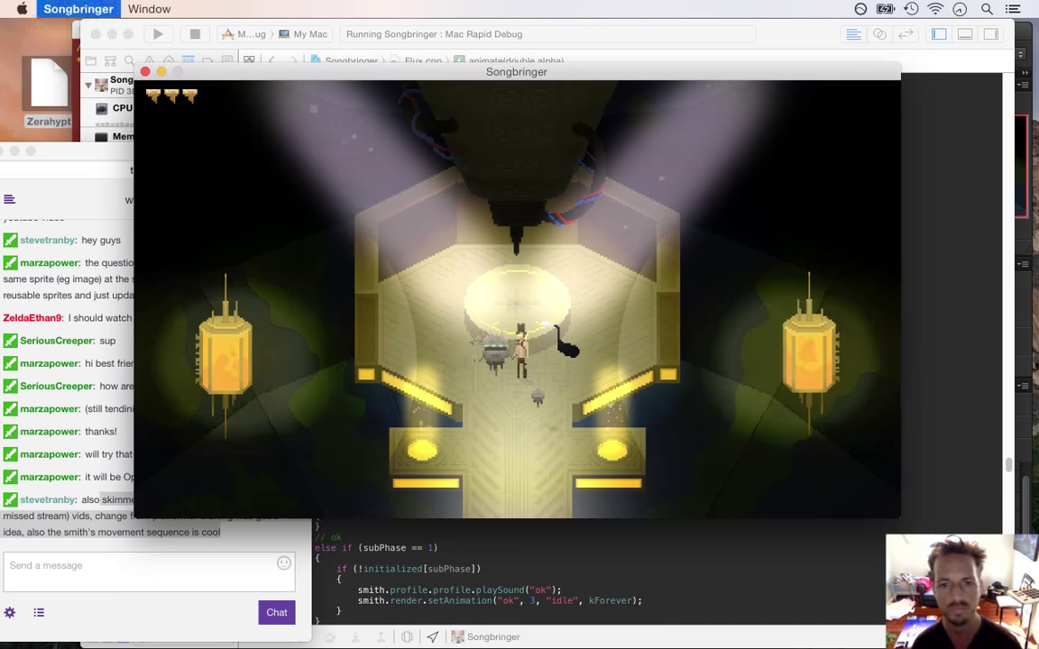
Place the text cursor at the recraft comment in Flux.cpp, and read the newest message in the Twitch chat
{"action": "left_click", "coordinate": [383, 472]}
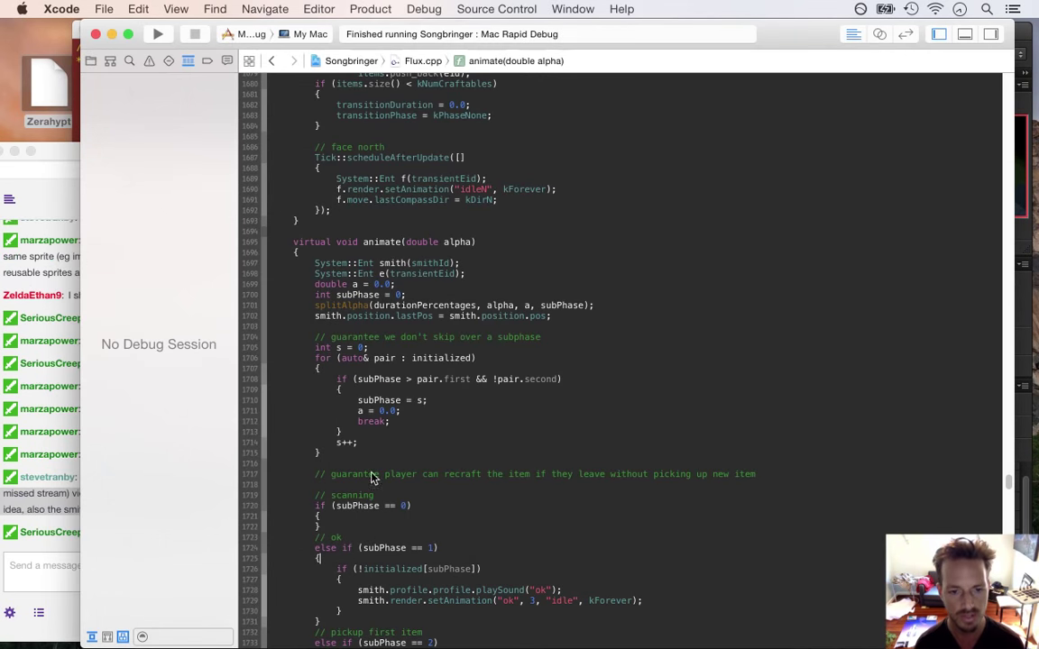
{"action": "left_click", "coordinate": [51, 510]}
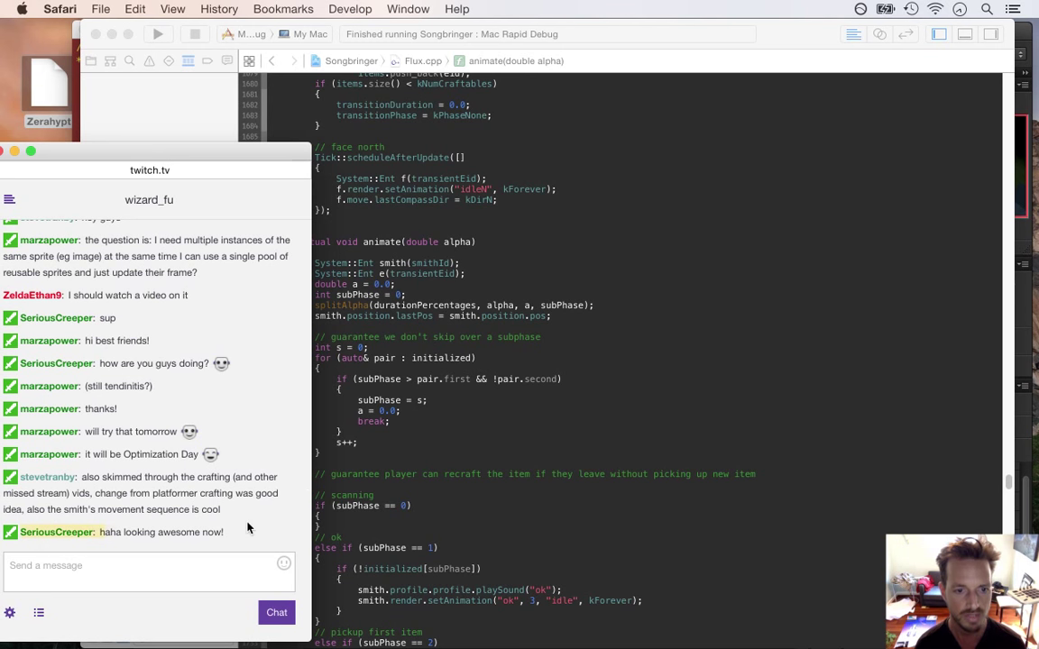
{"action": "left_click_drag", "start_coordinate": [214, 532], "coordinate": [98, 513]}
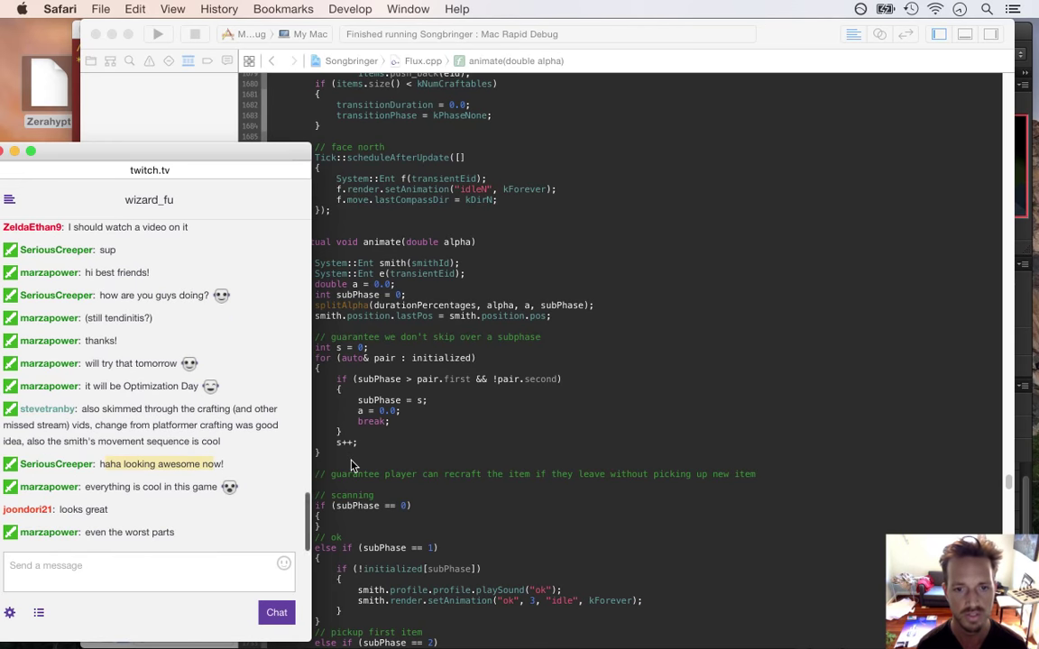
Switch to Photoshop to view the Droidsmith.psd artwork
{"action": "key", "text": "super+Tab"}
{"action": "key", "text": "super+Tab"}
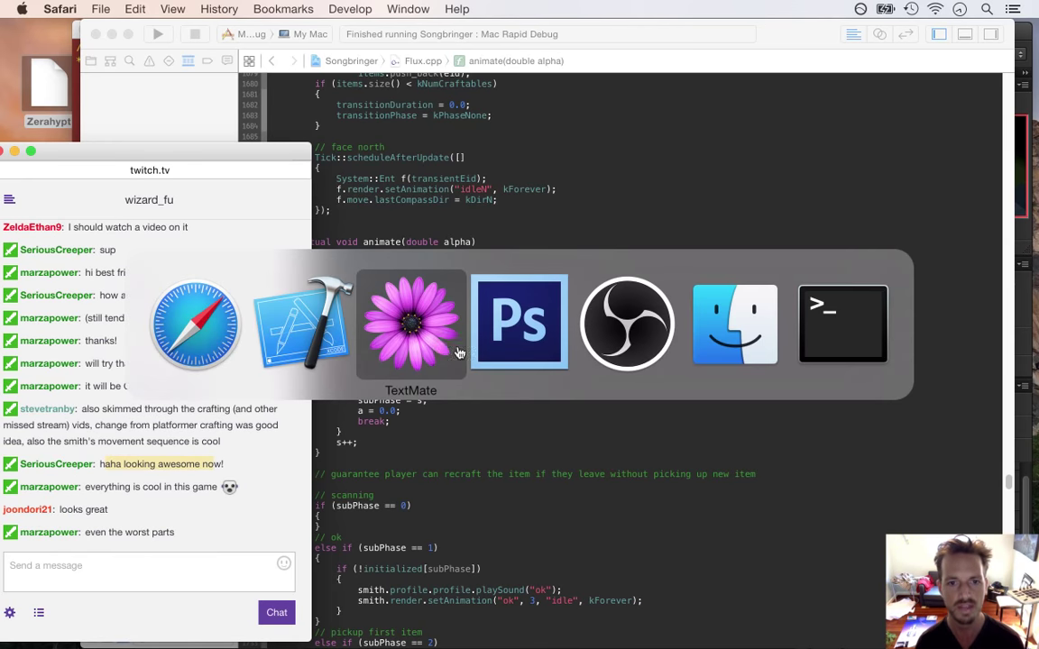
{"action": "left_click", "coordinate": [532, 352]}
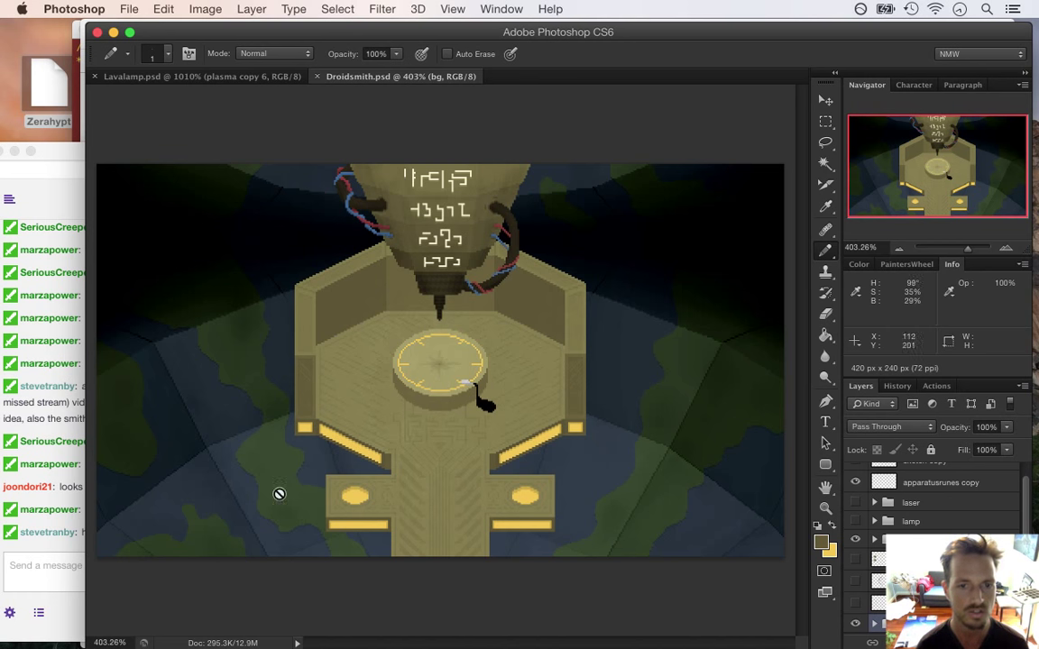
Switch to the Twitch chat in Safari and read through the newest viewer messages
{"action": "left_click", "coordinate": [60, 513]}
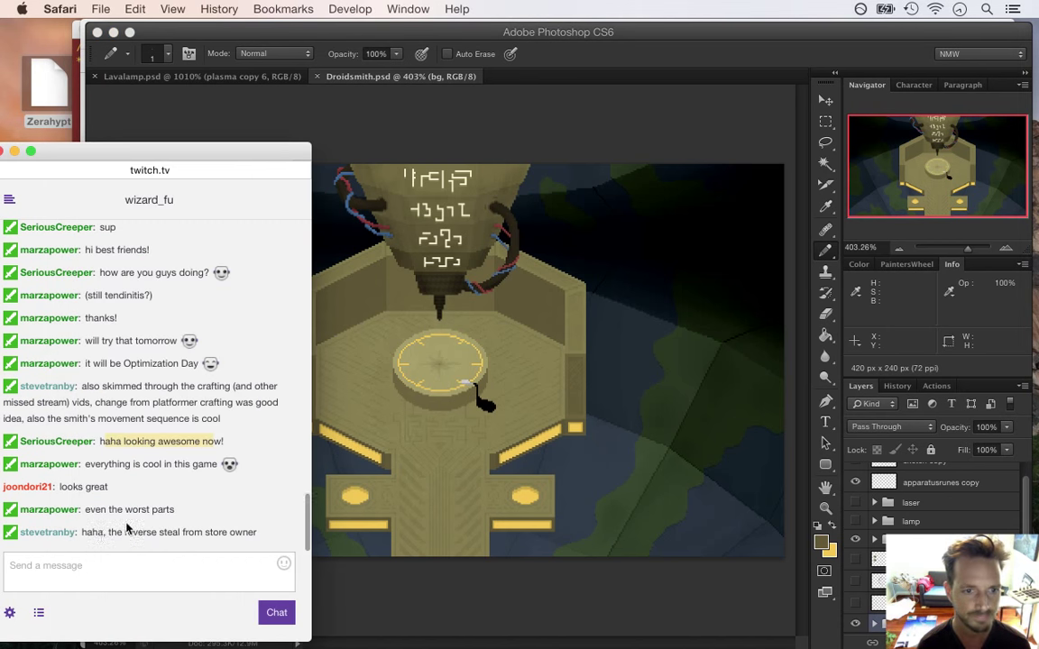
{"action": "left_click_drag", "start_coordinate": [102, 487], "coordinate": [213, 492]}
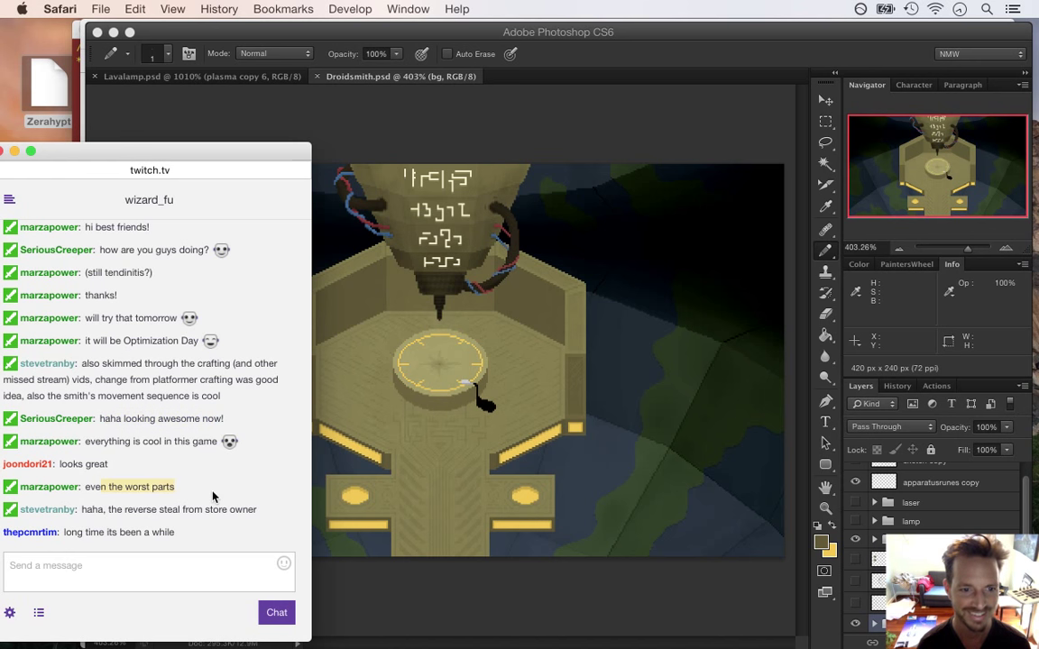
{"action": "left_click_drag", "start_coordinate": [104, 511], "coordinate": [205, 513]}
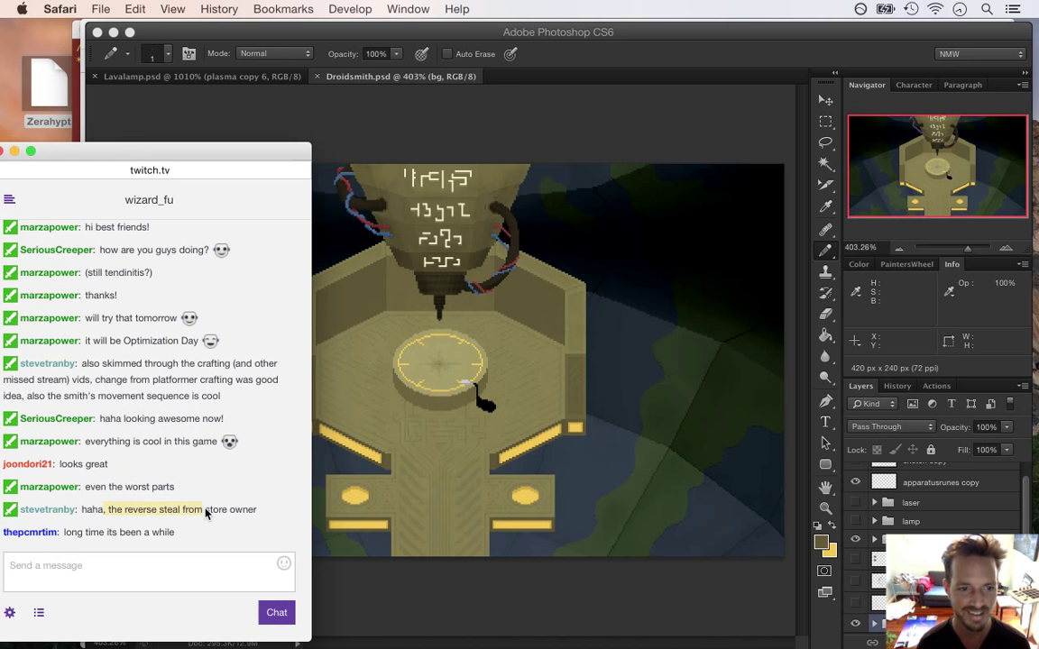
{"action": "left_click_drag", "start_coordinate": [65, 532], "coordinate": [92, 534]}
{"action": "left_click", "coordinate": [84, 533]}
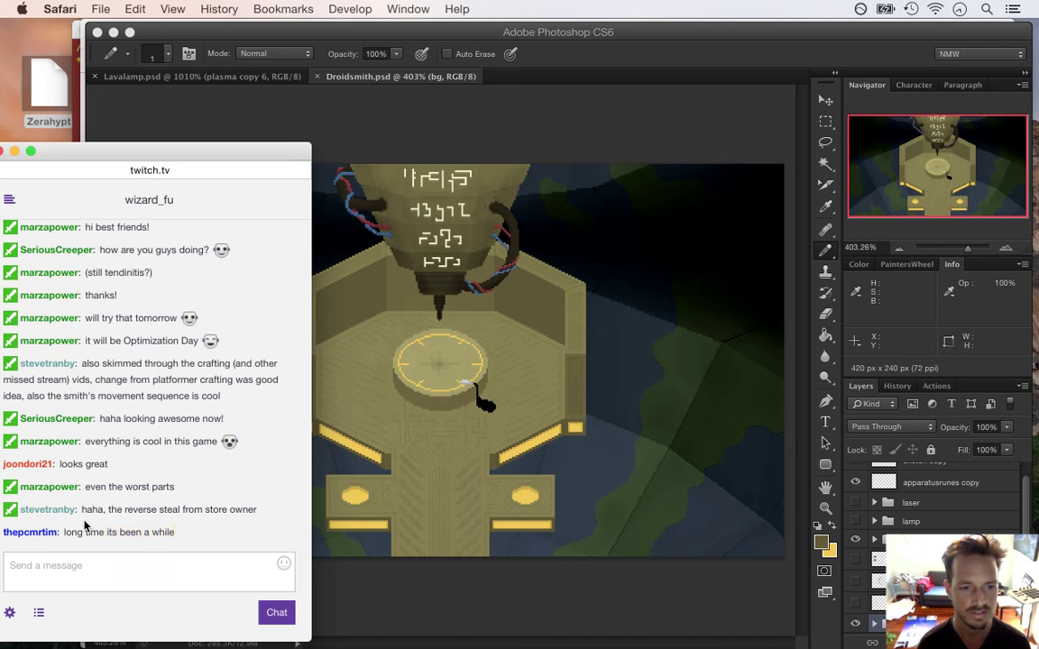
{"action": "left_click_drag", "start_coordinate": [86, 534], "coordinate": [183, 539]}
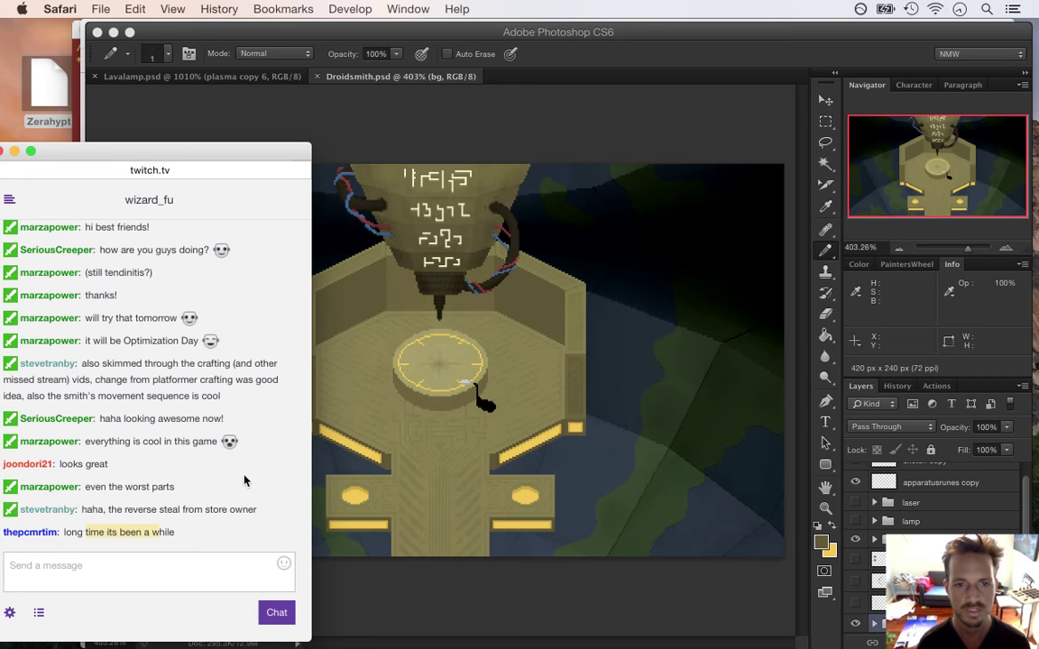
Switch to Xcode, place the text cursor on the line below the recraft comment in animate, and show the project files
{"action": "key", "text": "super+Tab"}
{"action": "left_click", "coordinate": [385, 336]}
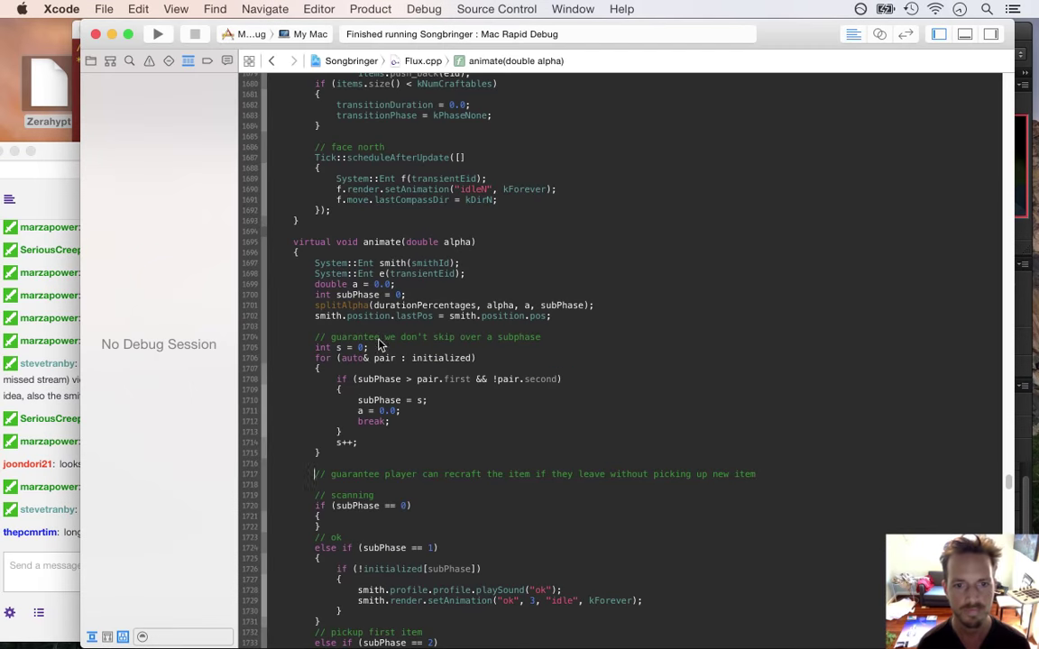
{"action": "left_click", "coordinate": [359, 486]}
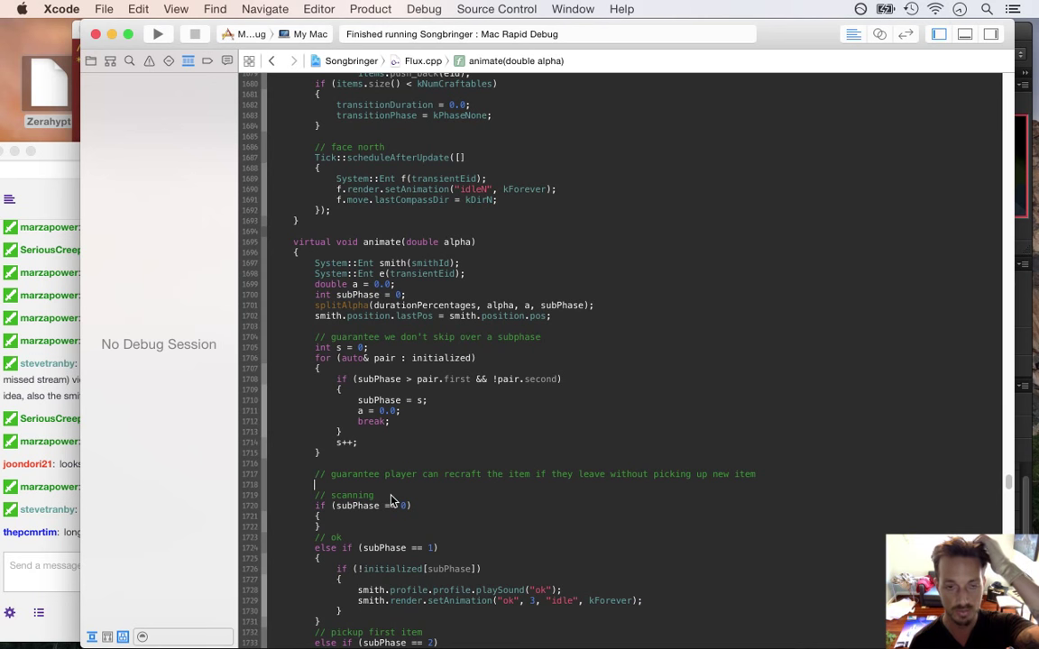
{"action": "left_click", "coordinate": [87, 57]}
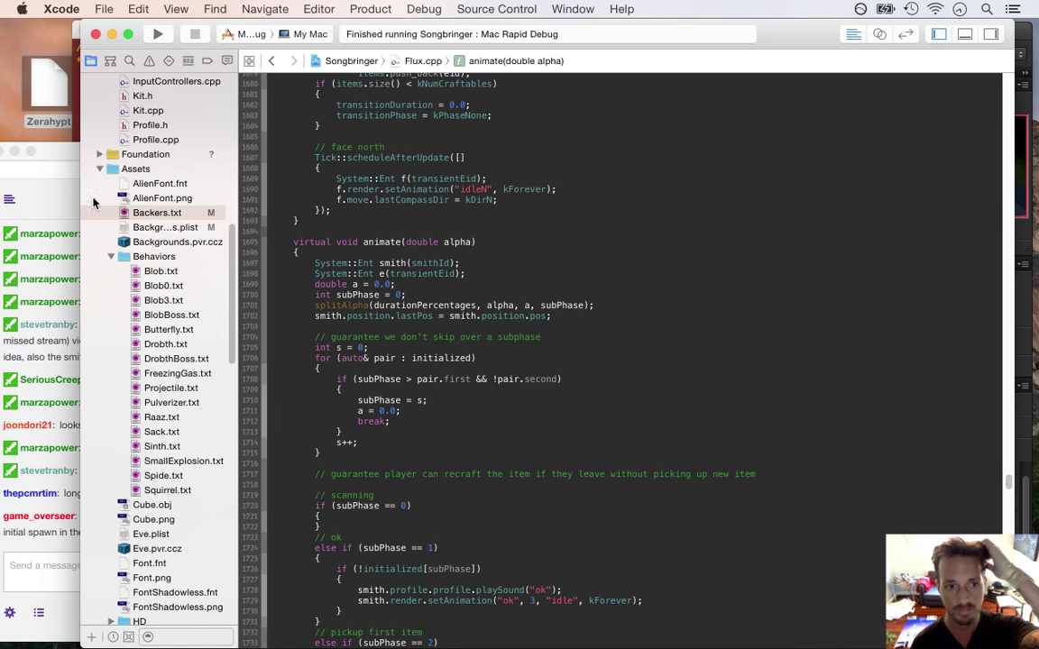
Read the viewer's question about setting the initial spawn in the droidsmith cavern in the Twitch chat
{"action": "left_click", "coordinate": [61, 543]}
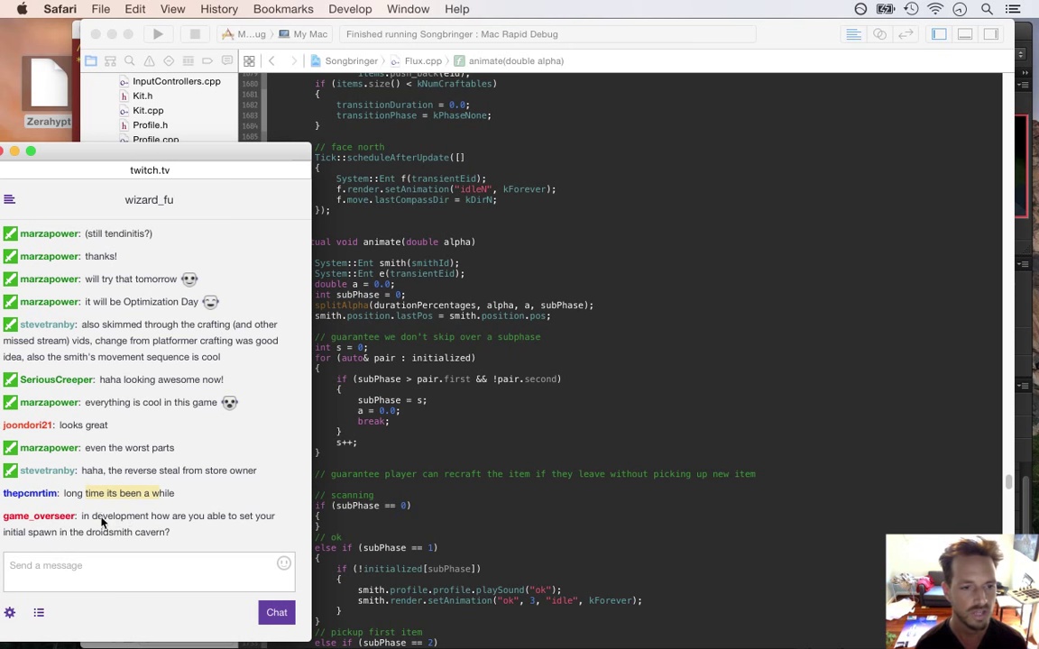
{"action": "left_click_drag", "start_coordinate": [103, 518], "coordinate": [175, 540]}
Switch to Terminal, run "songbringer read" to list the save data, and highlight the 0p position entry
{"action": "key", "text": "super+Tab"}
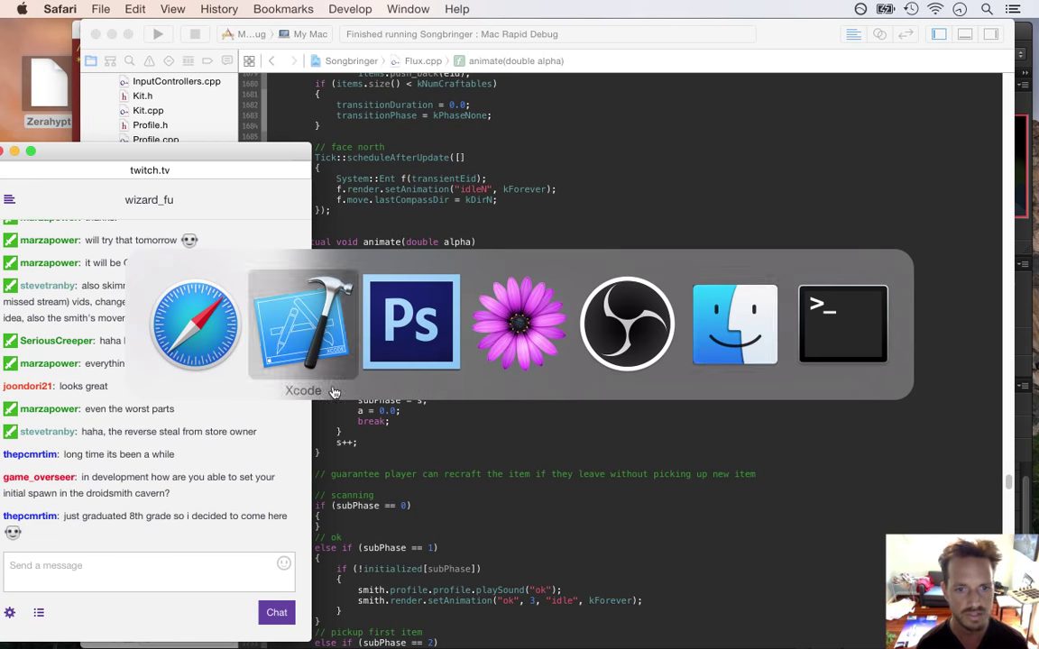
{"action": "left_click", "coordinate": [843, 340]}
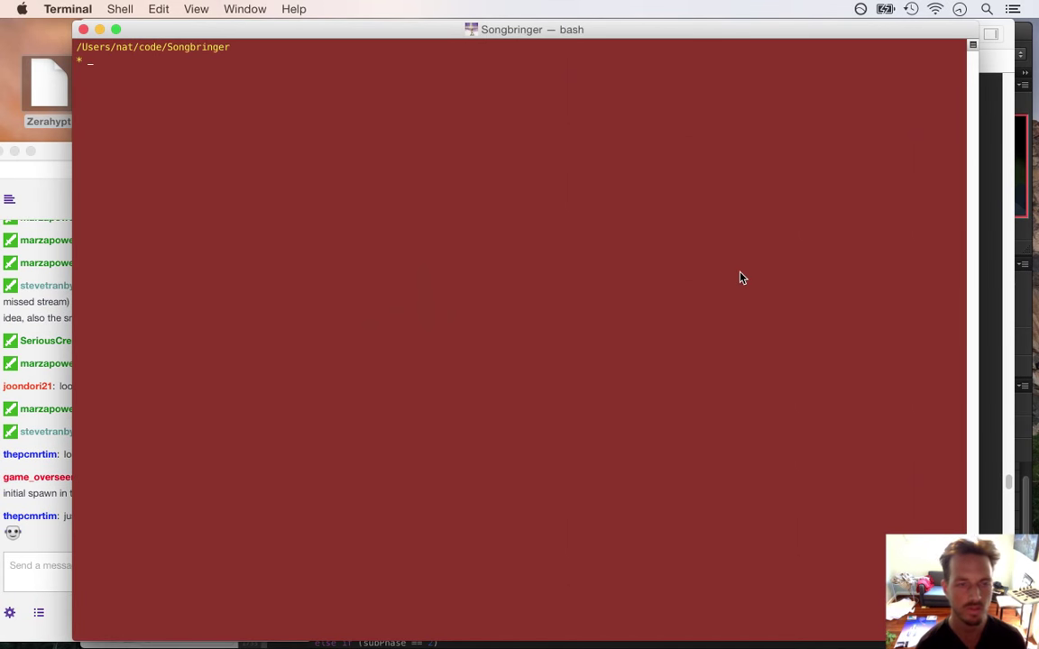
{"action": "type", "text": "songbringer read"}
{"action": "key", "text": "Return"}
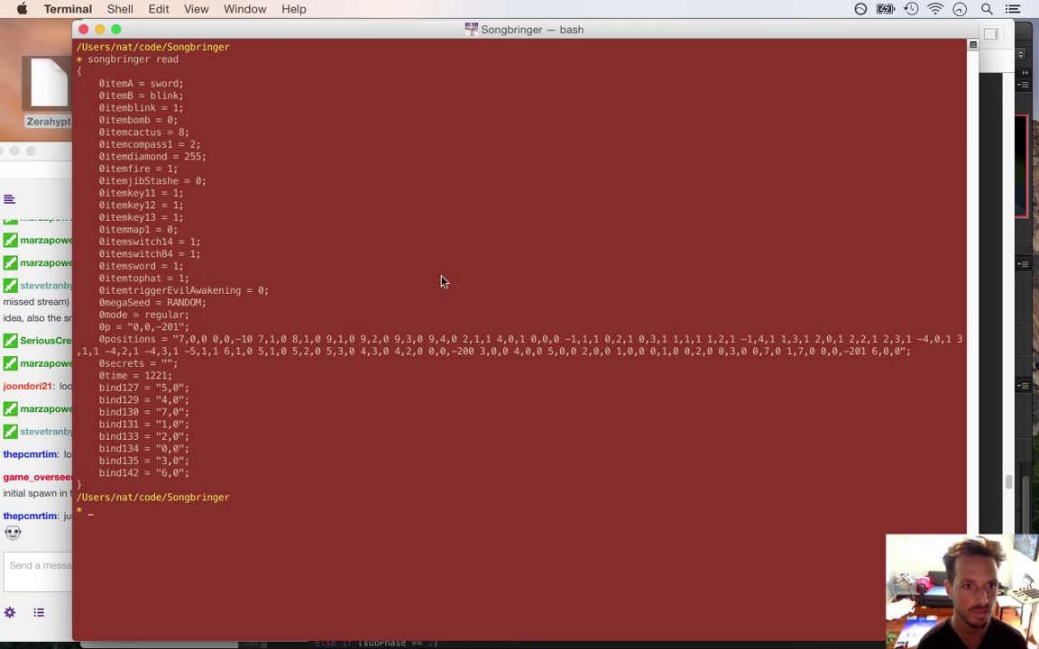
{"action": "left_click_drag", "start_coordinate": [94, 326], "coordinate": [191, 326]}
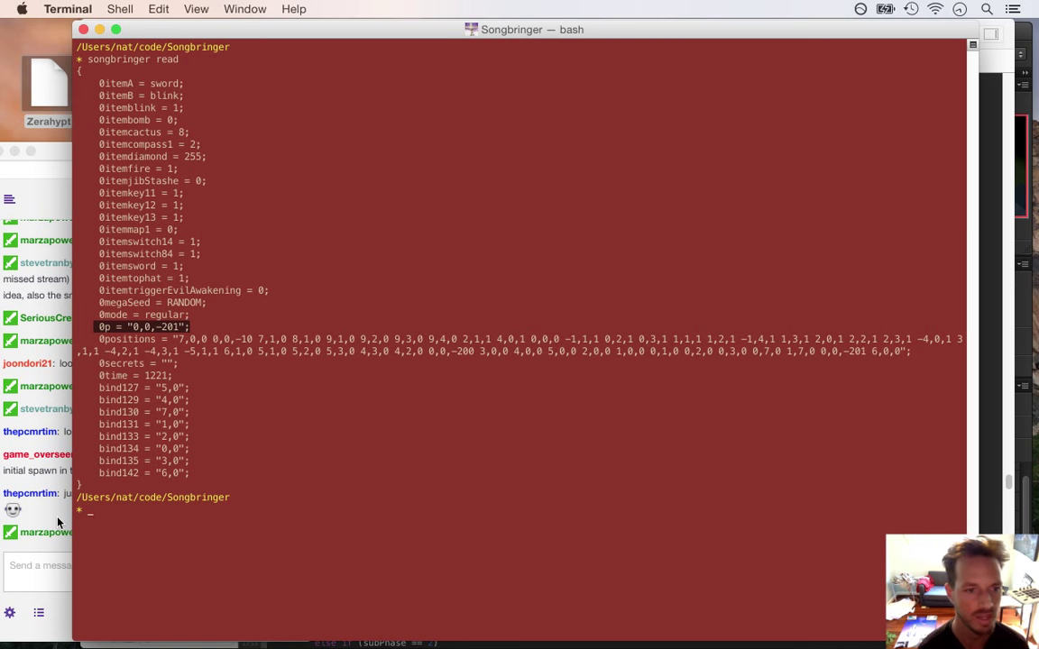
Reread the spawn question in the Twitch chat and read the graduation message below it
{"action": "left_click", "coordinate": [49, 478]}
{"action": "left_click_drag", "start_coordinate": [93, 455], "coordinate": [151, 479]}
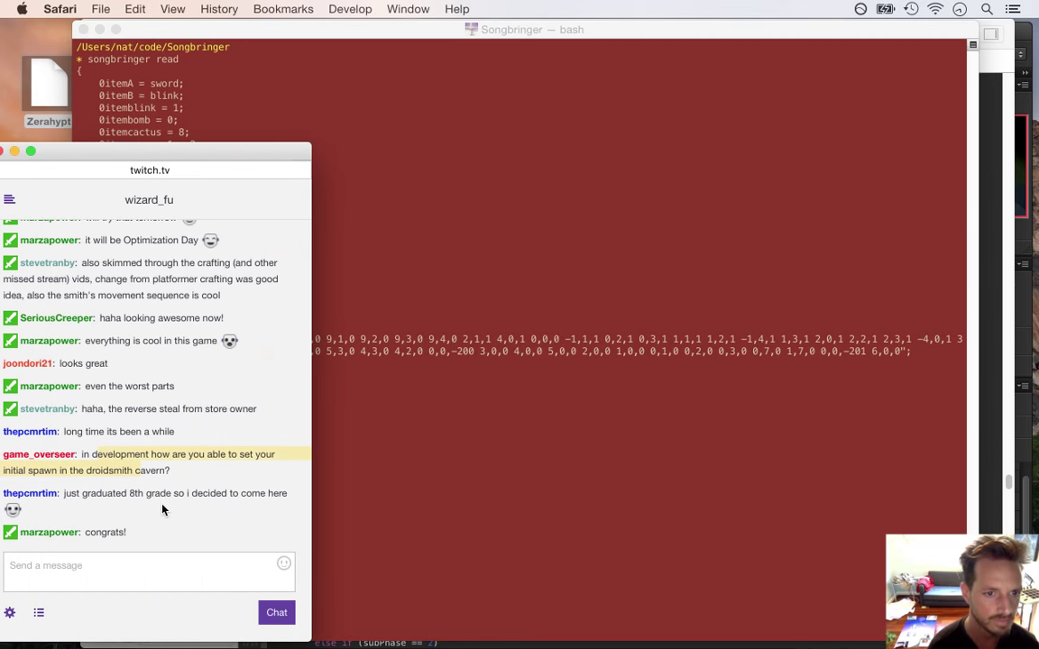
{"action": "left_click_drag", "start_coordinate": [80, 494], "coordinate": [239, 503]}
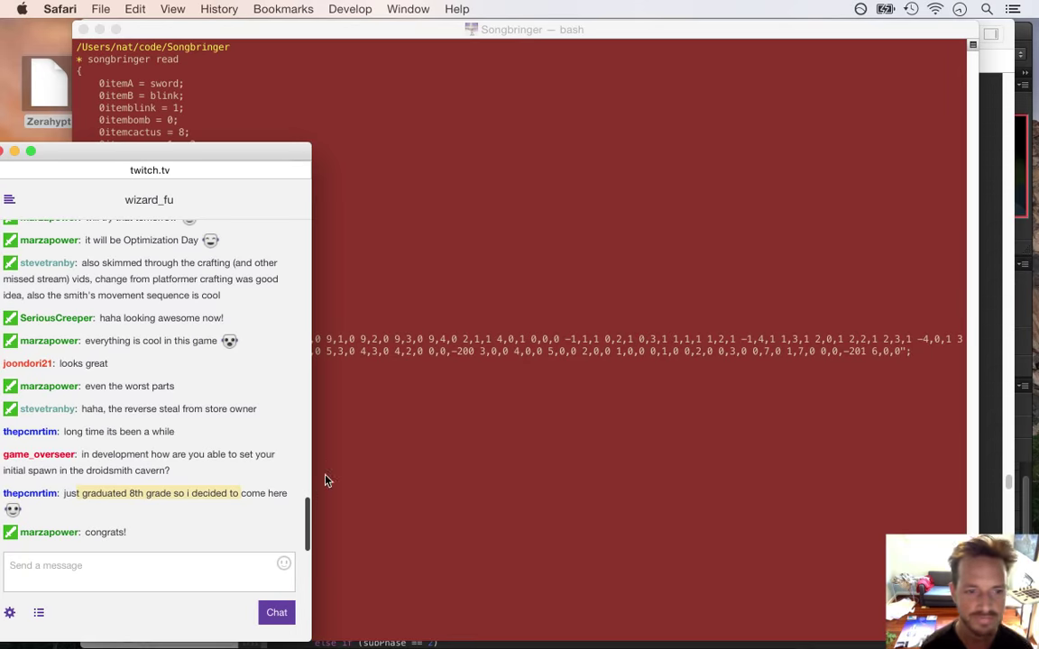
Switch to Xcode and insert a blank line under the "guarantee player can recraft the item" comment
{"action": "key", "text": "super+Tab"}
{"action": "key", "text": "super+Tab"}
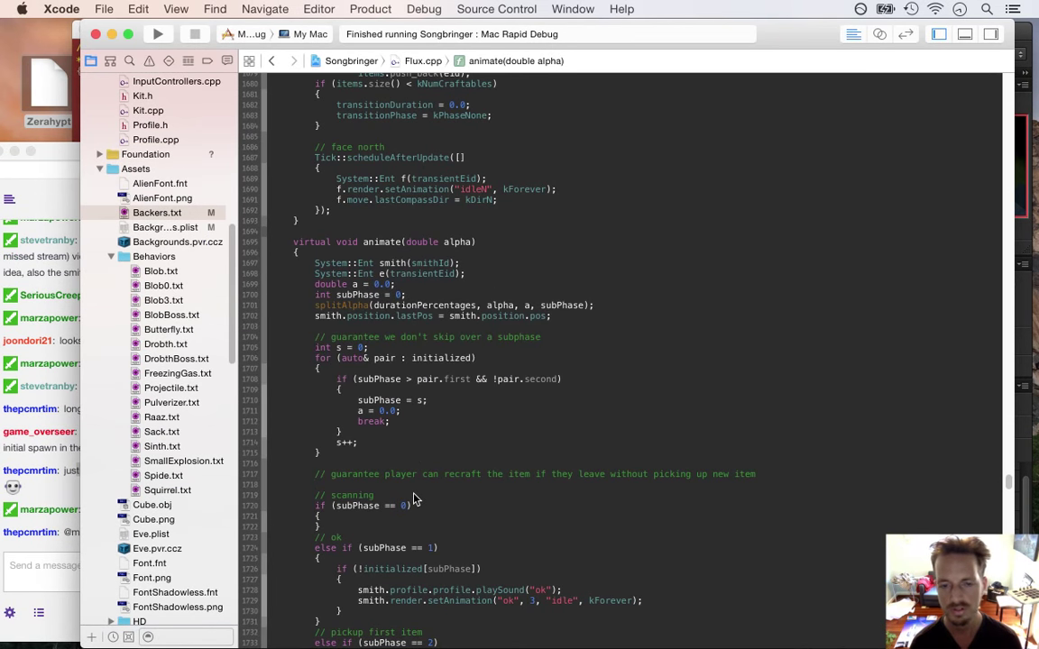
{"action": "key", "text": "Return"}
{"action": "key", "text": "Up"}
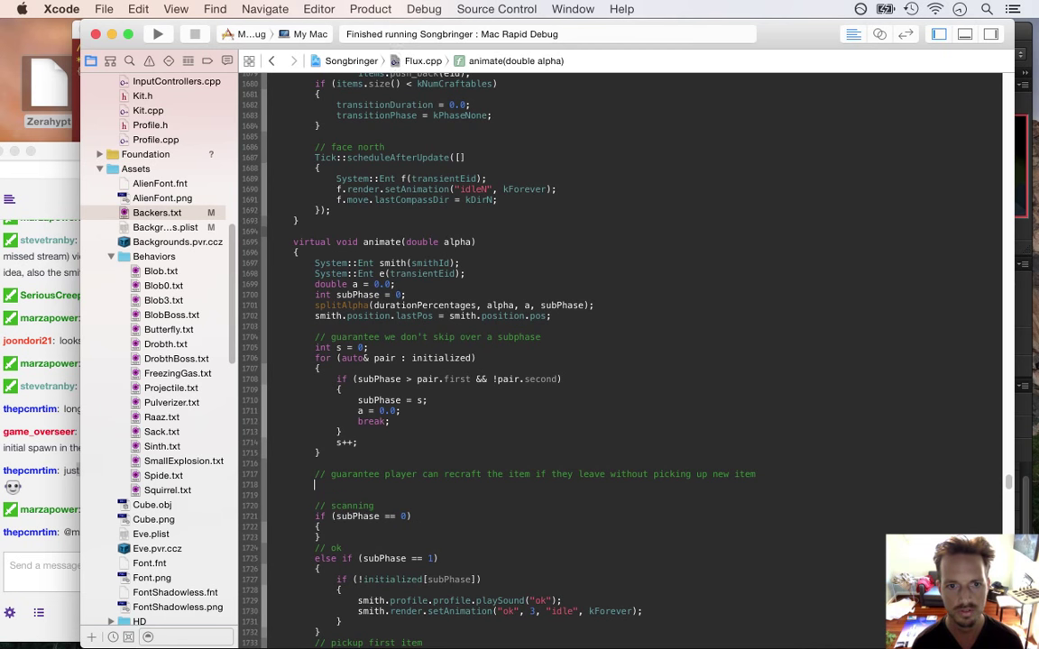
Delete the commented-out "if (Entity::count<ItemComponent>() == kNumCraftables)" line in the subPhase 9 block
{"action": "scroll", "coordinate": [631, 361], "scroll_direction": "down", "scroll_amount": 5}
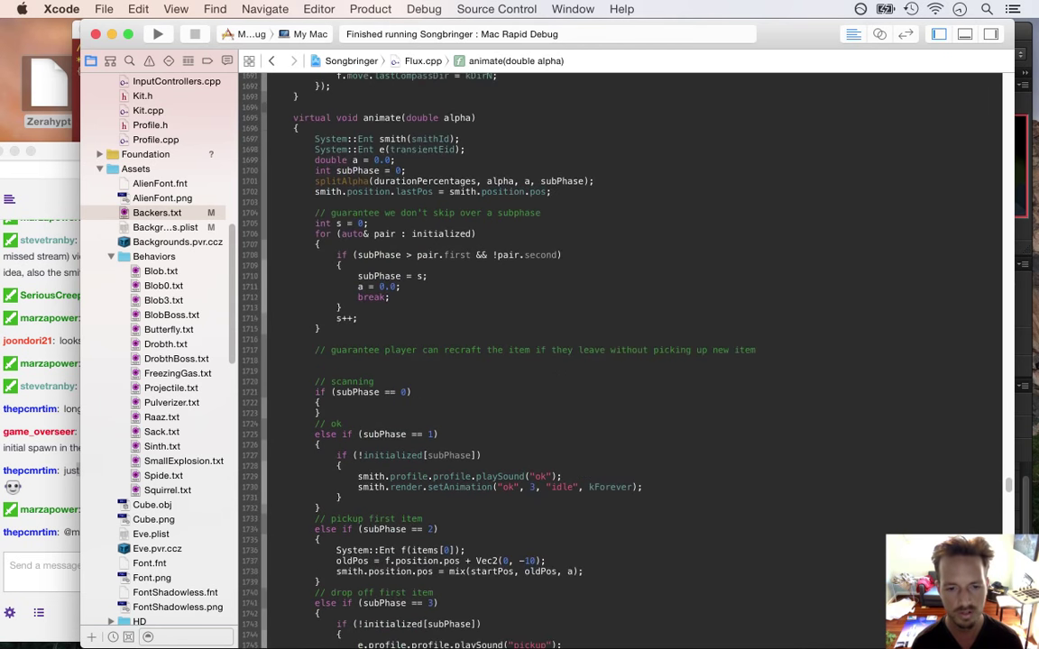
{"action": "scroll", "coordinate": [920, 272], "scroll_direction": "down", "scroll_amount": 6}
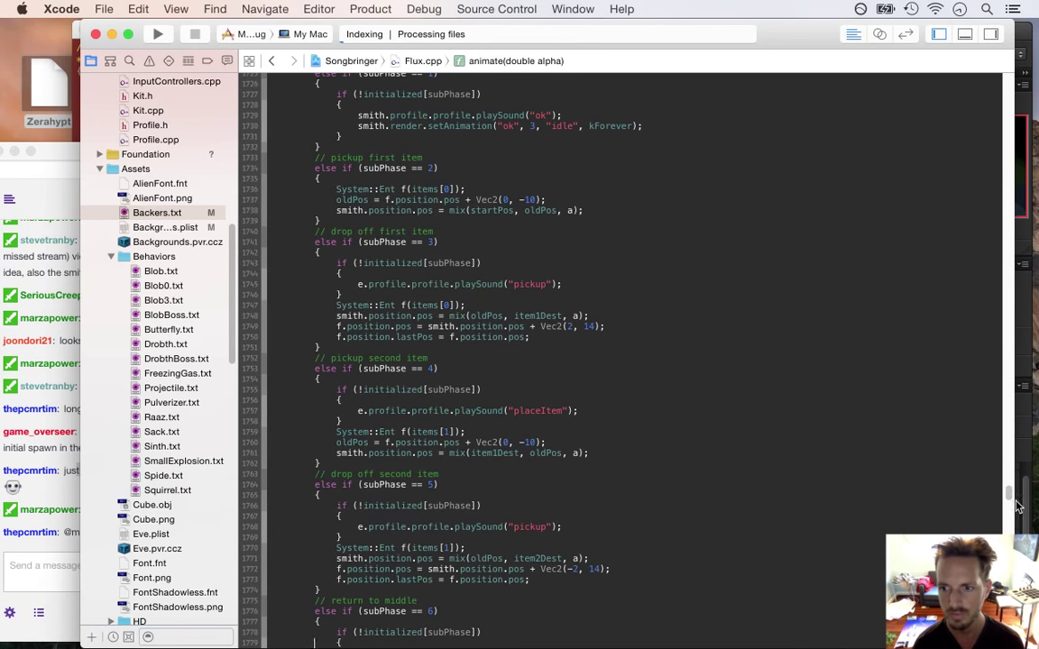
{"action": "scroll", "coordinate": [1009, 494], "scroll_direction": "down", "scroll_amount": 13}
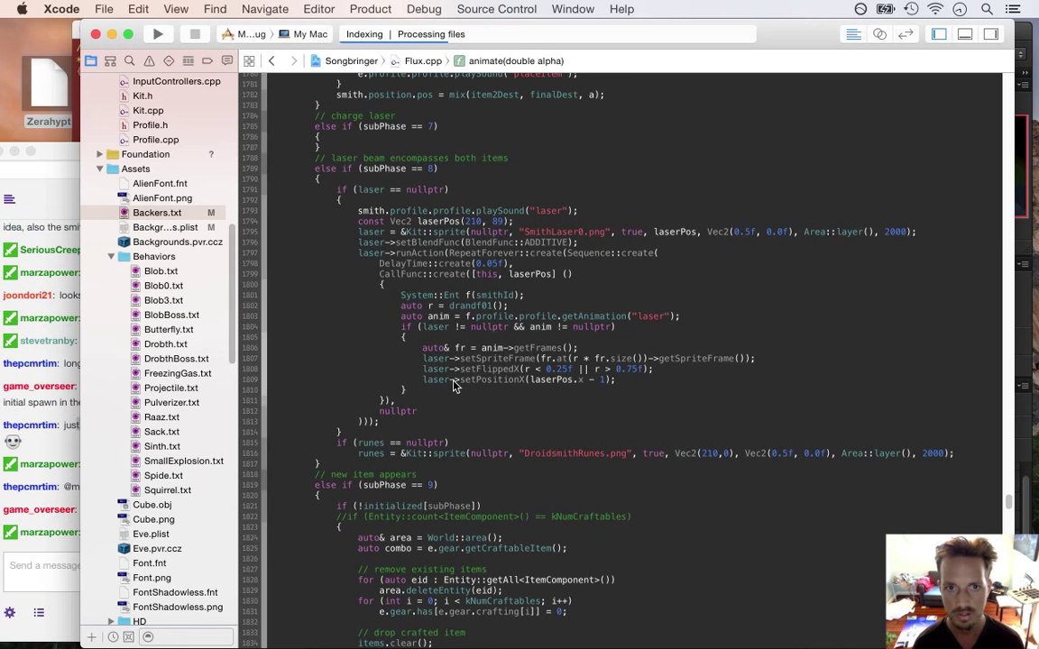
{"action": "left_click", "coordinate": [341, 528]}
{"action": "key", "text": "shift+Down"}
{"action": "key", "text": "BackSpace"}
Select and copy the two-line kNumCraftables for loop that zeroes e.gear.has in the subPhase 9 block
{"action": "key", "text": "Down"}
{"action": "key", "text": "Down"}
{"action": "key", "text": "Down"}
{"action": "key", "text": "Down"}
{"action": "key", "text": "Down"}
{"action": "key", "text": "Down"}
{"action": "key", "text": "Down"}
{"action": "key", "text": "Down"}
{"action": "key", "text": "Down"}
{"action": "key", "text": "Down"}
{"action": "key", "text": "Down"}
{"action": "key", "text": "Down"}
{"action": "key", "text": "Down"}
{"action": "key", "text": "Down"}
{"action": "key", "text": "Down"}
{"action": "key", "text": "Down"}
{"action": "key", "text": "Down"}
{"action": "key", "text": "Down"}
{"action": "key", "text": "Down"}
{"action": "key", "text": "Down"}
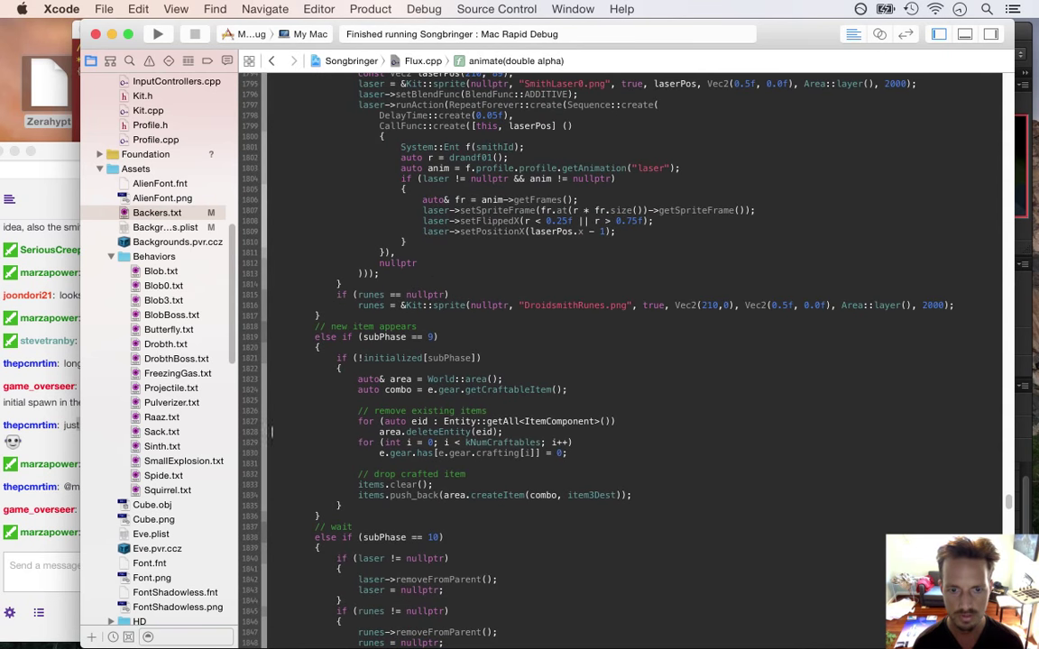
{"action": "left_click", "coordinate": [271, 442]}
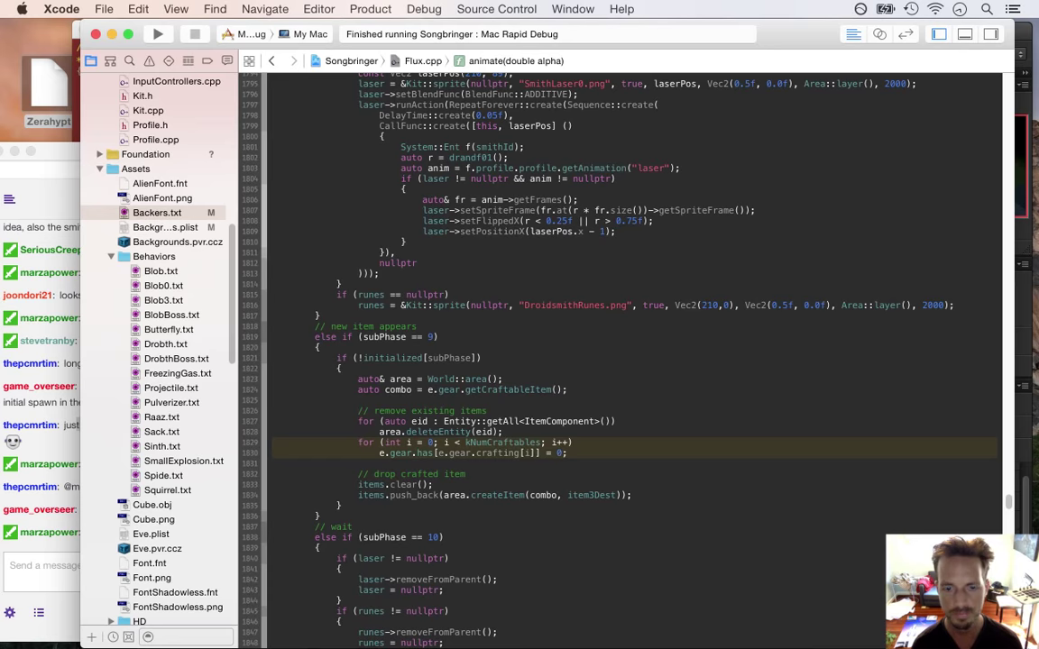
{"action": "key", "text": "super+c"}
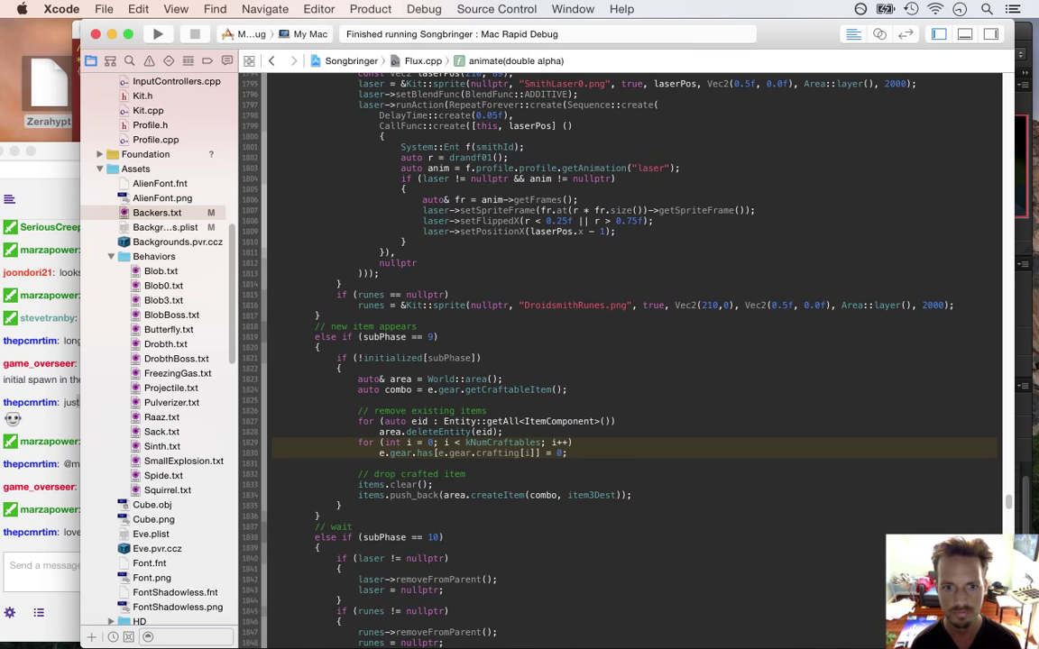
Above the kNumCraftables loop, write the planning comments "// 1. when player picks up crafted item, clear crafting" and "// 2." with blank lines around them
{"action": "key", "text": "Up"}
{"action": "key", "text": "Return"}
{"action": "key", "text": "Return"}
{"action": "key", "text": "Return"}
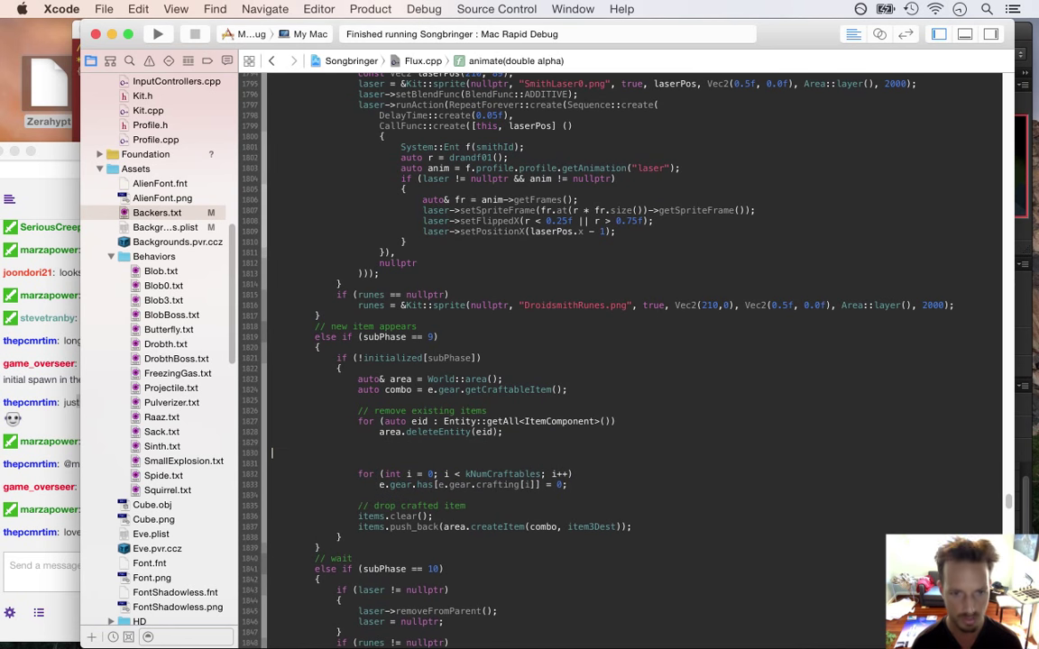
{"action": "key", "text": "Return"}
{"action": "type", "text": "//"}
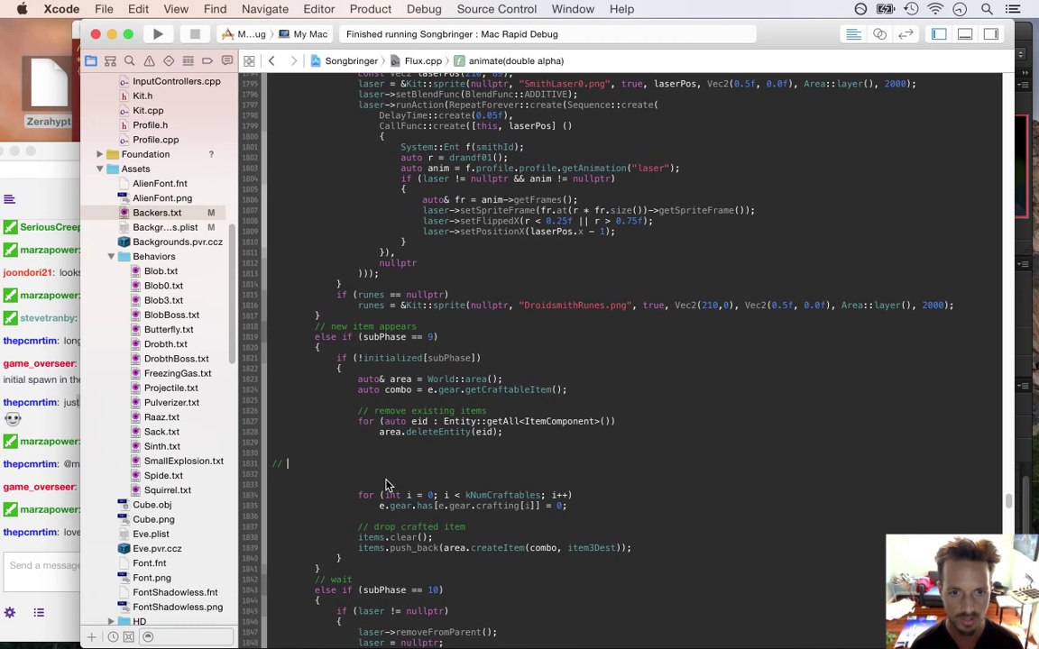
{"action": "type", "text": "1. "}
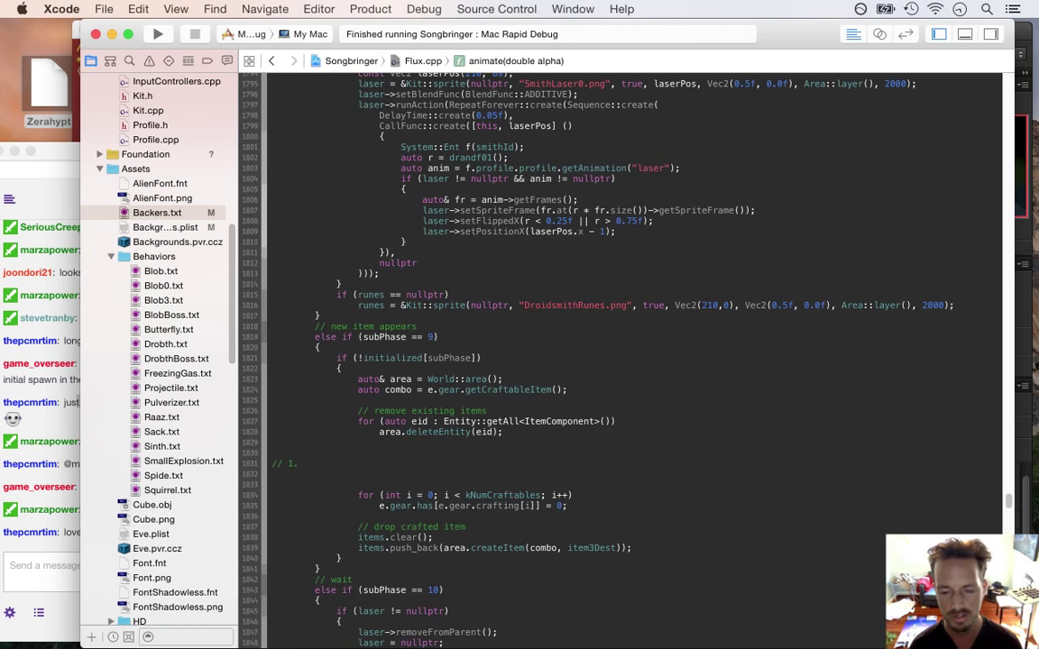
{"action": "type", "text": "when pl"}
{"action": "type", "text": "picks it"}
{"action": "key", "text": "BackSpace"}
{"action": "key", "text": "BackSpace"}
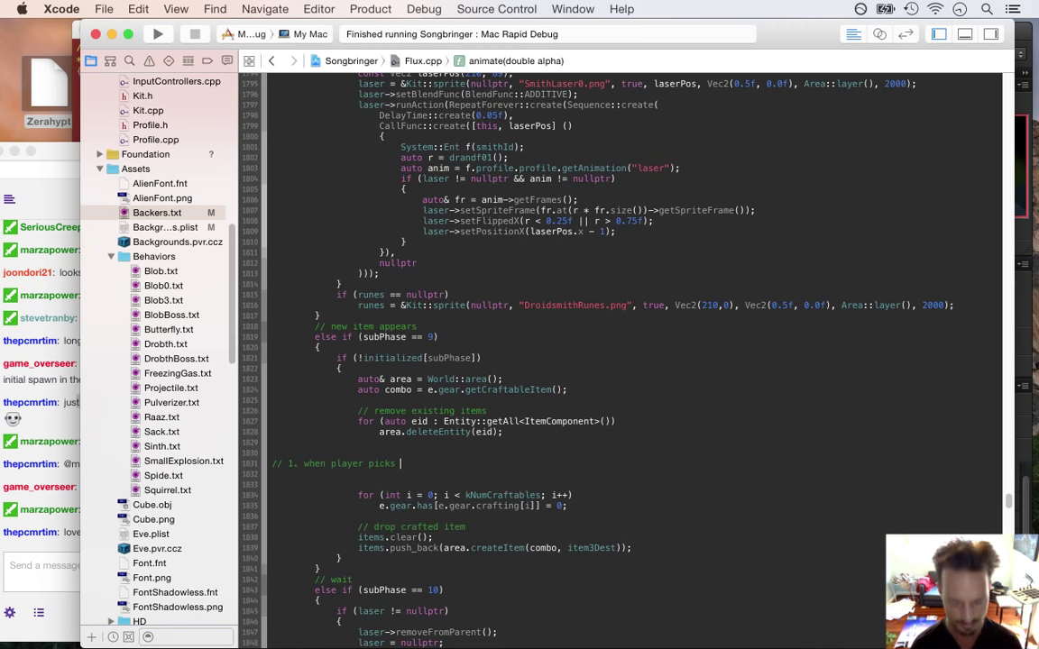
{"action": "type", "text": "up "}
{"action": "type", "text": "a"}
{"action": "type", "text": "rafted"}
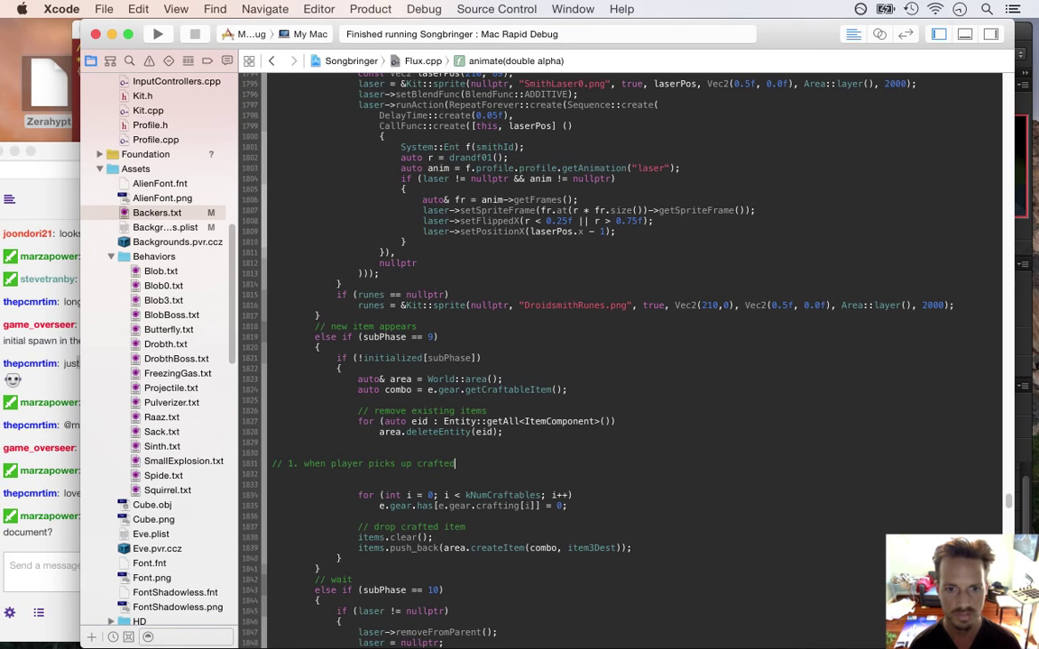
{"action": "type", "text": " item, "}
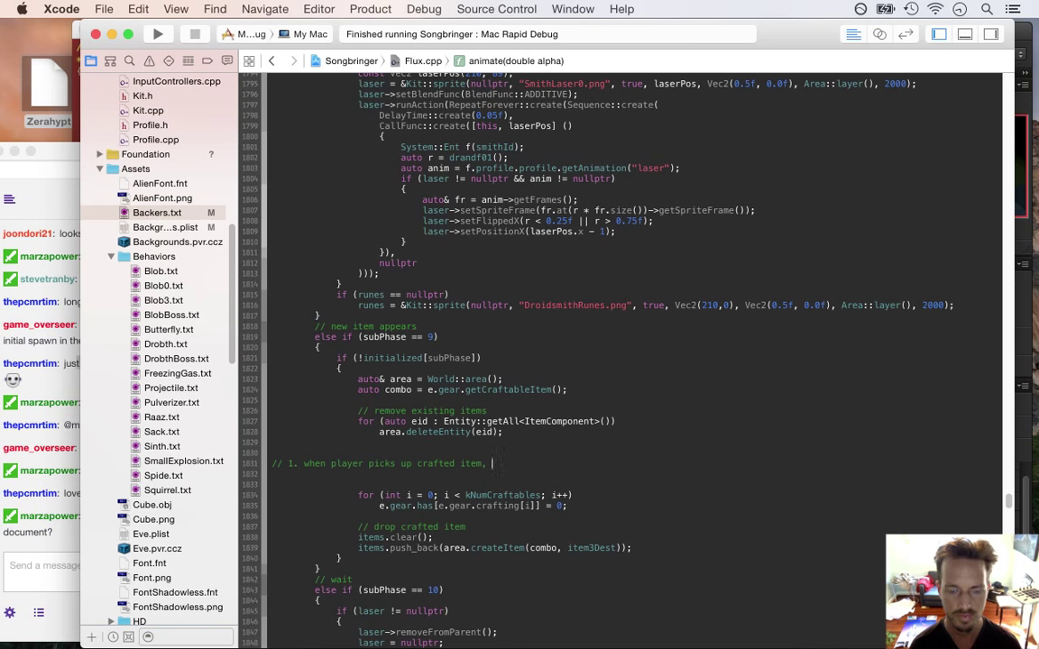
{"action": "type", "text": "clear irafting"}
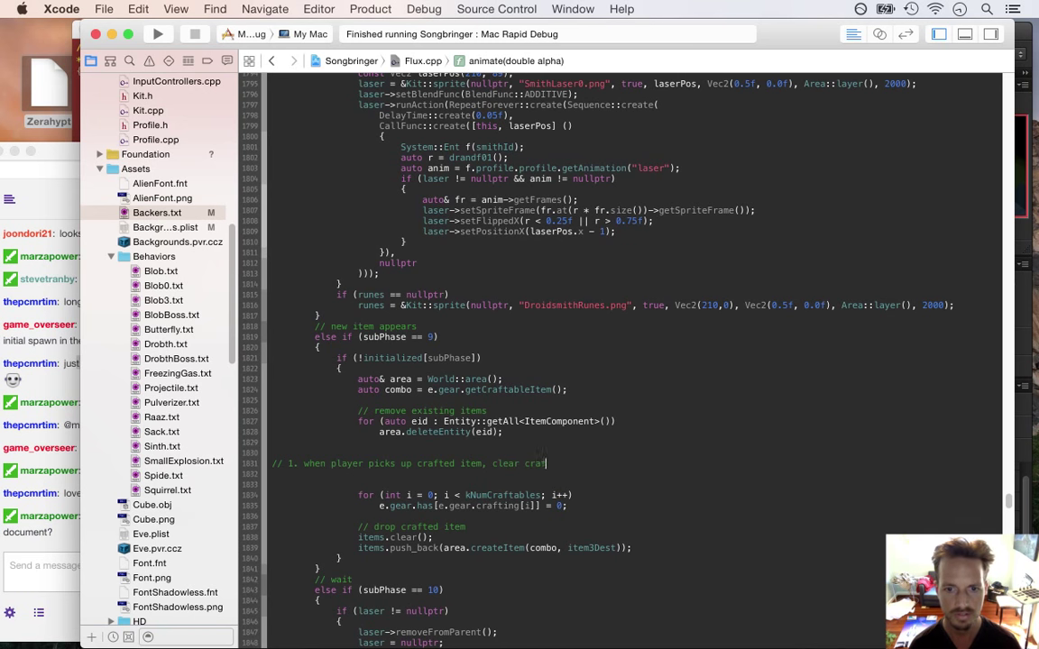
{"action": "key", "text": "Return"}
{"action": "type", "text": "// 2."}
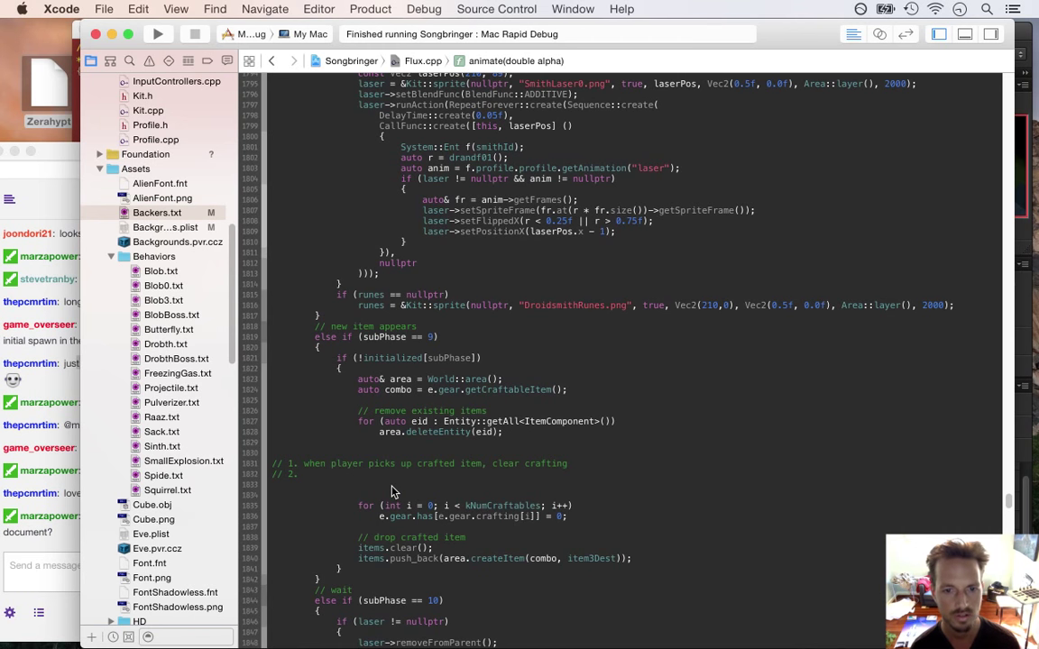
Delete the numbered planning comments and the extra blank lines above the kNumCraftables loop
{"action": "key", "text": "Up"}
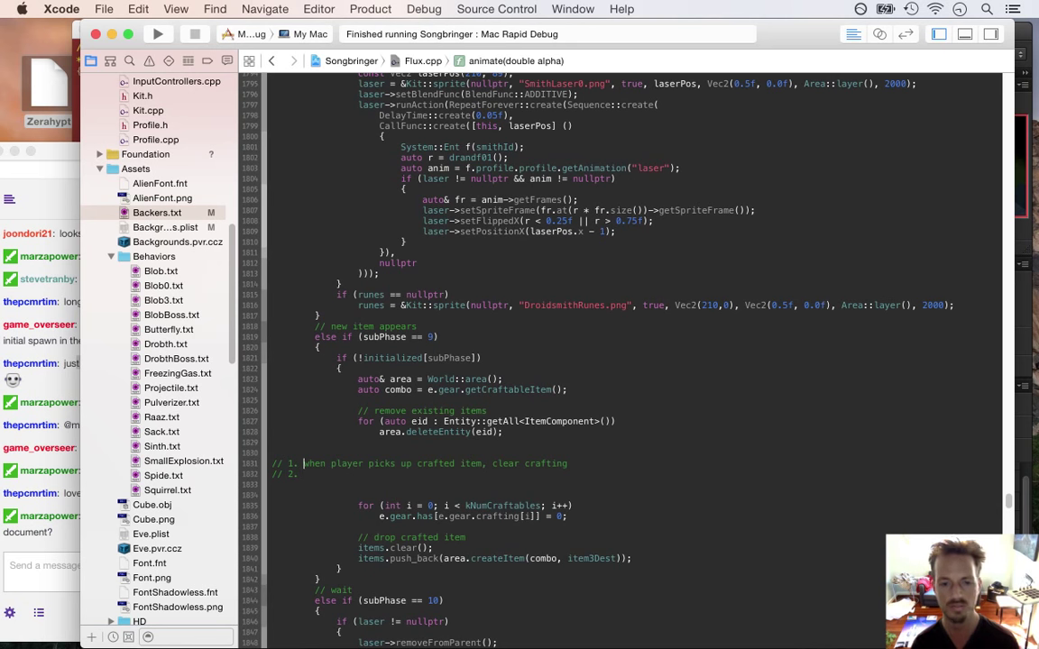
{"action": "key", "text": "shift+Down"}
{"action": "key", "text": "shift+Down"}
{"action": "key", "text": "shift+Down"}
{"action": "key", "text": "shift+Down"}
{"action": "key", "text": "shift+Down"}
{"action": "key", "text": "BackSpace"}
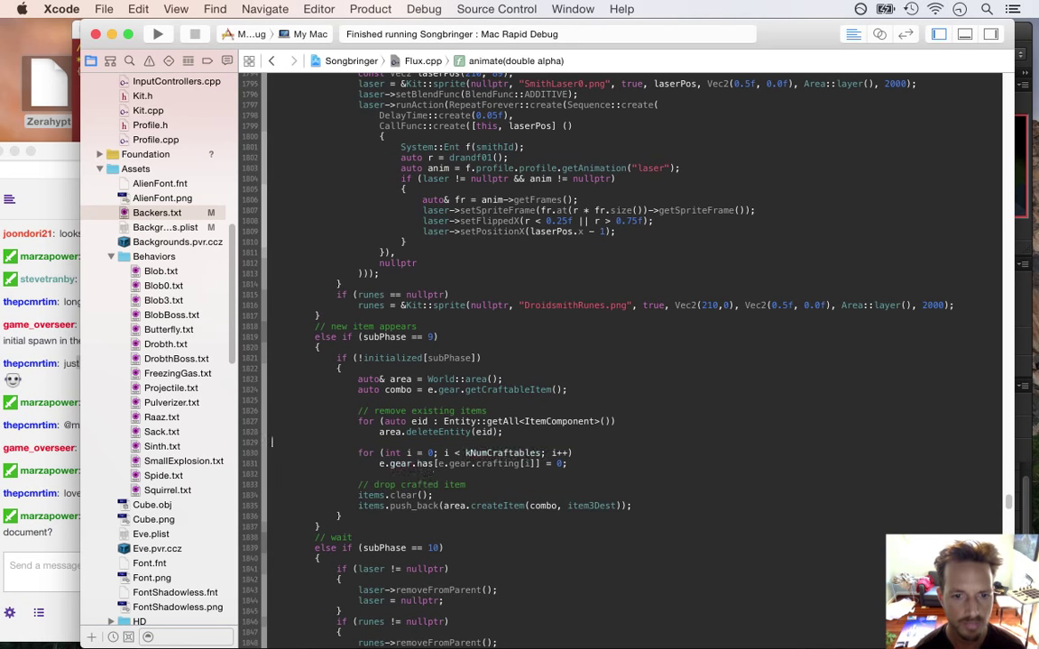
Switch to the Twitch chat and read the latest messages, including the question about the savegame being a .plist document
{"action": "left_click", "coordinate": [60, 354]}
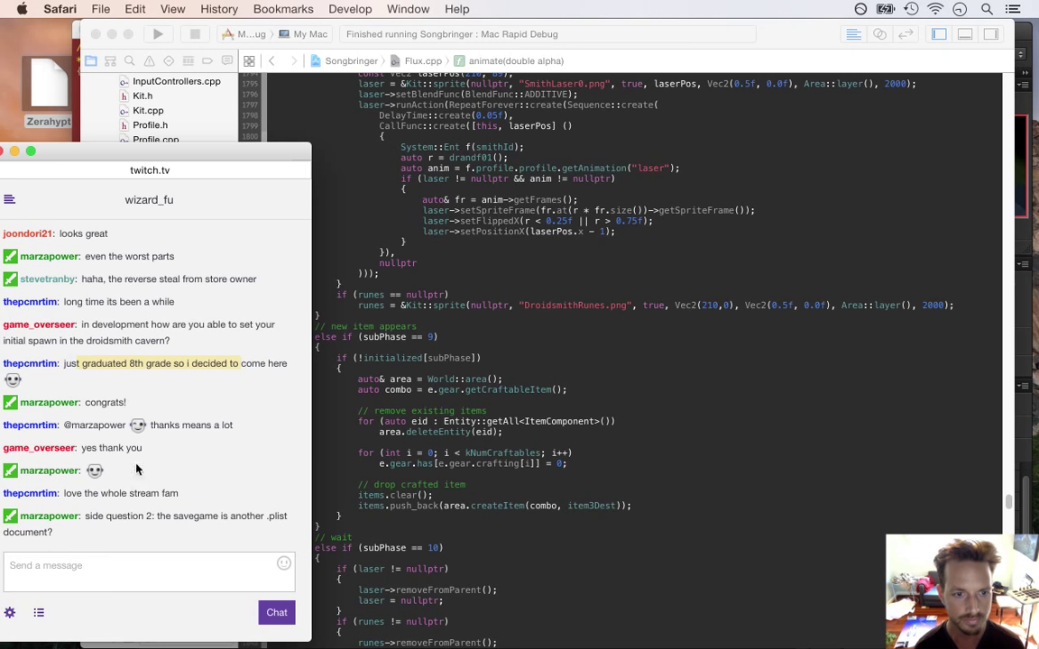
{"action": "left_click_drag", "start_coordinate": [83, 495], "coordinate": [178, 495]}
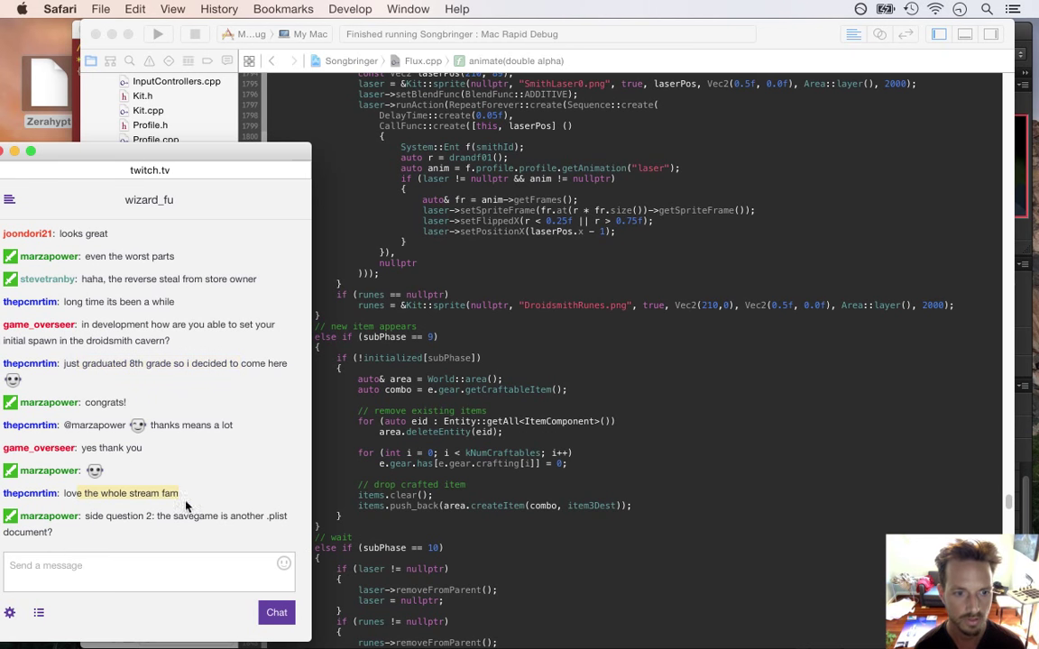
{"action": "left_click", "coordinate": [152, 324]}
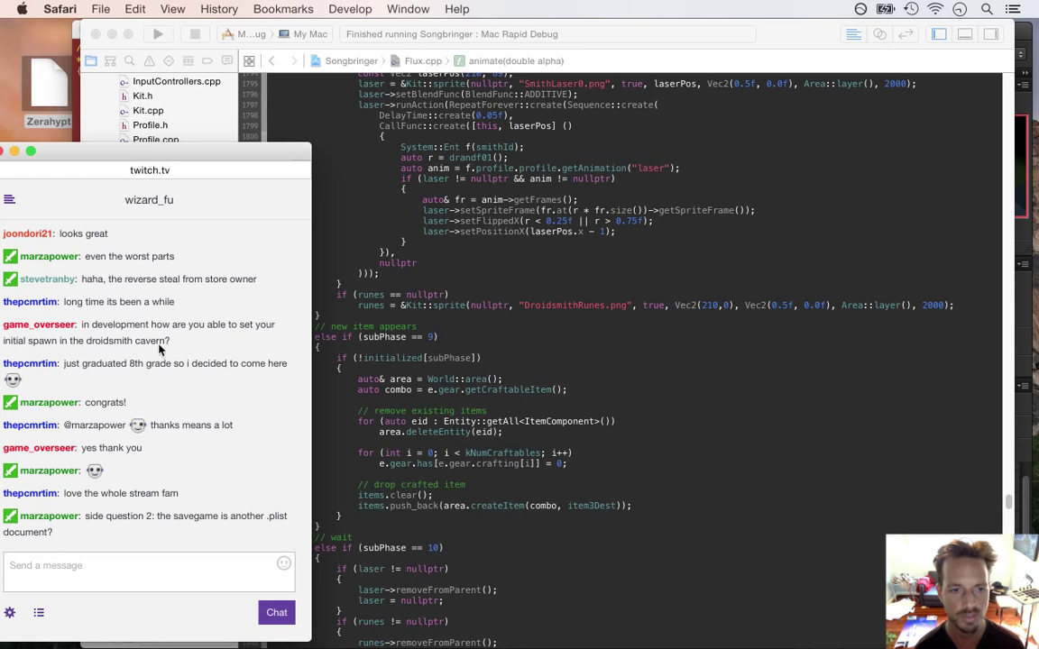
{"action": "left_click_drag", "start_coordinate": [84, 494], "coordinate": [185, 496]}
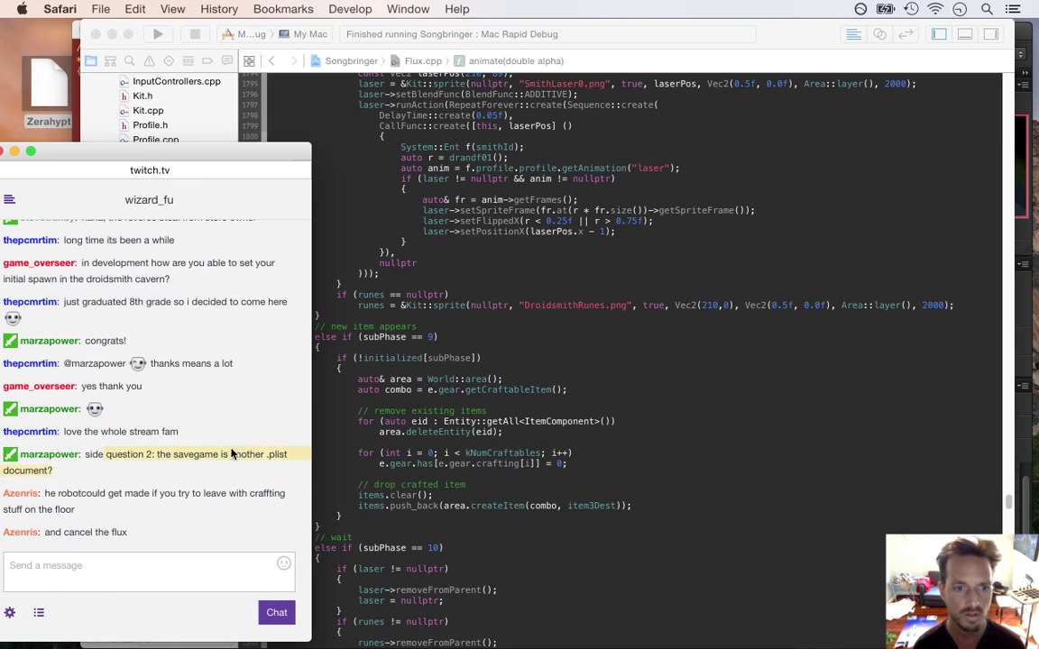
Switch to Terminal and run the defaults command without arguments to show its usage
{"action": "key", "text": "super+Tab"}
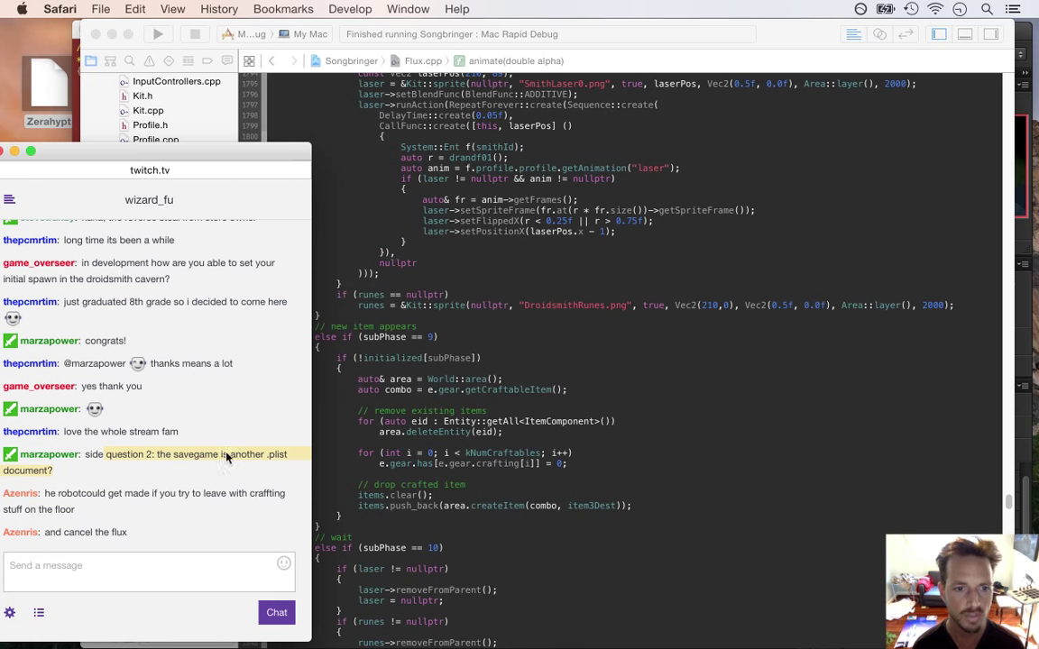
{"action": "key", "text": "super+Tab"}
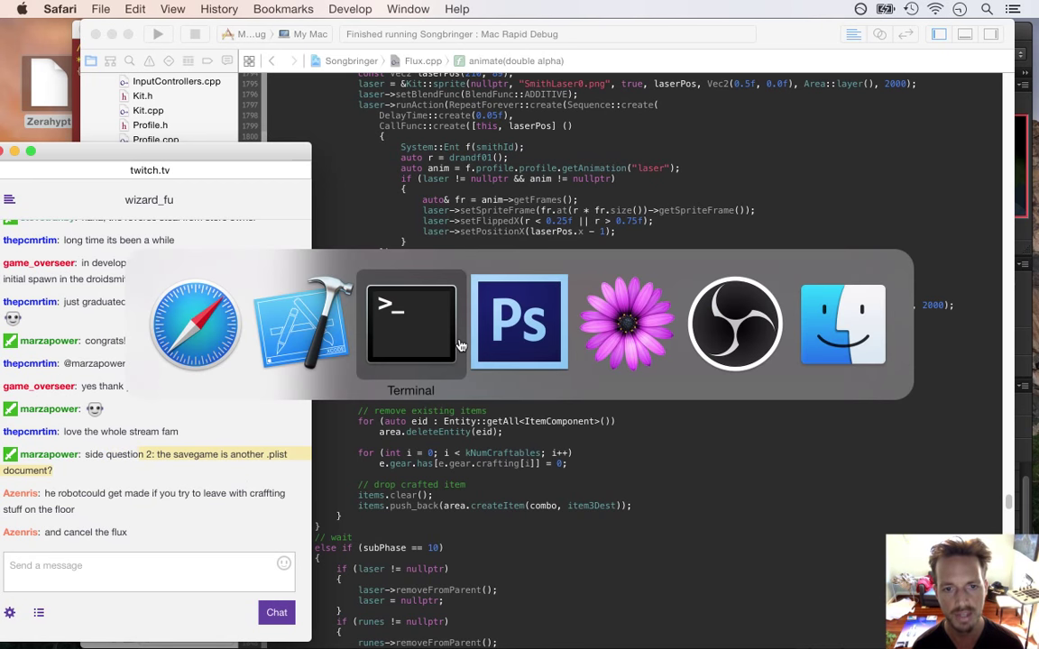
{"action": "left_click", "coordinate": [460, 345]}
{"action": "left_click", "coordinate": [380, 338]}
{"action": "type", "text": "defaults"}
{"action": "key", "text": "Return"}
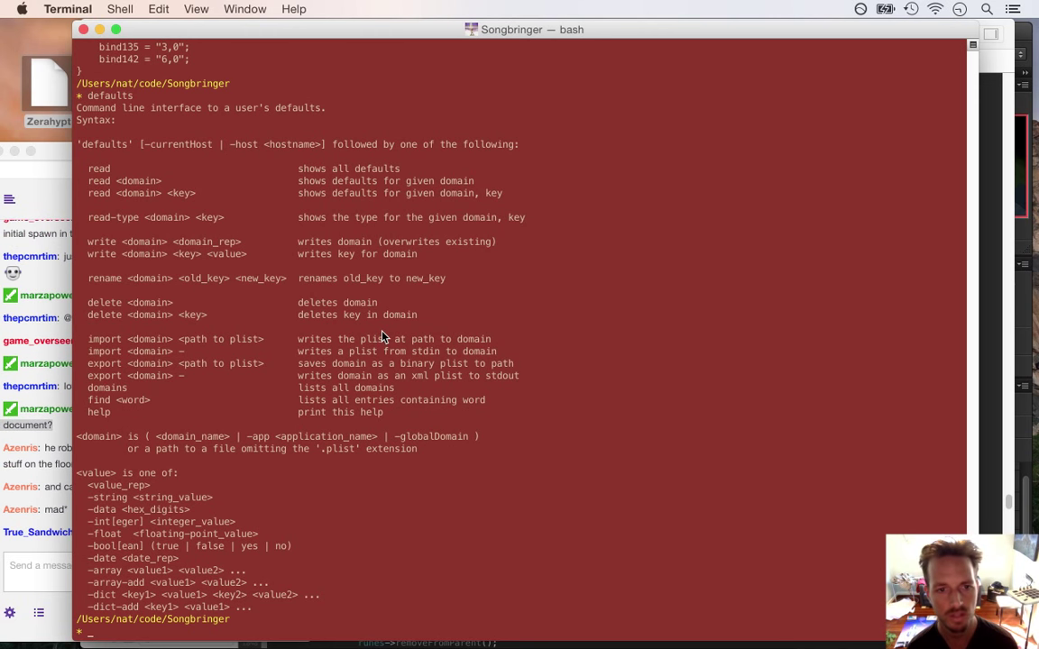
Return to the Twitch chat and reread the savegame question and the message about the robot and leaving crafting stuff on the floor
{"action": "left_click", "coordinate": [52, 424]}
{"action": "left_click_drag", "start_coordinate": [112, 415], "coordinate": [170, 440]}
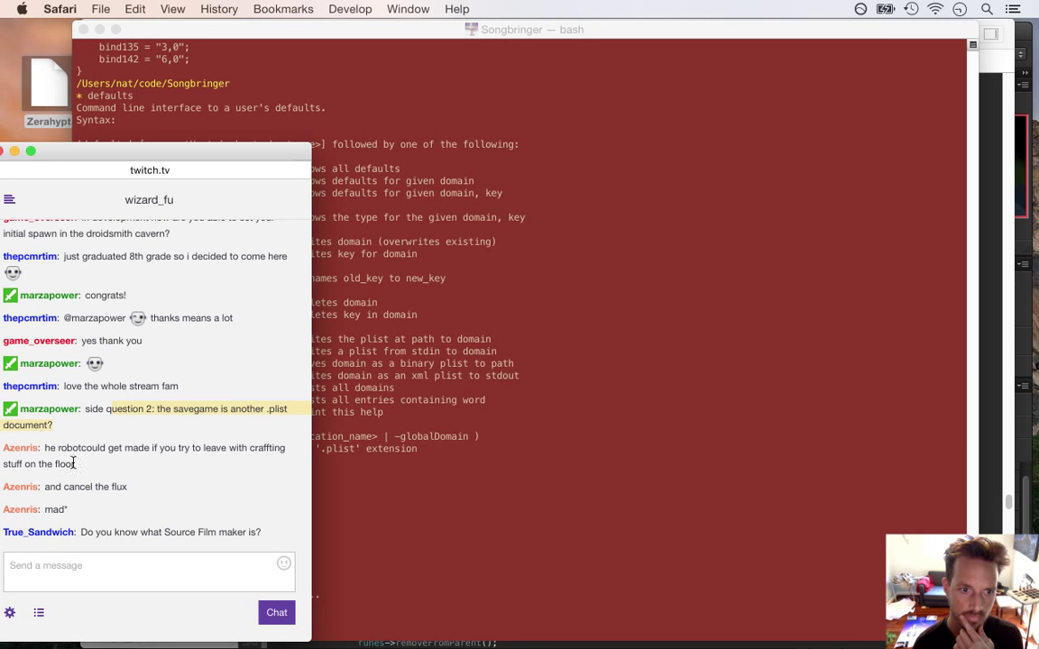
{"action": "left_click_drag", "start_coordinate": [74, 448], "coordinate": [96, 458]}
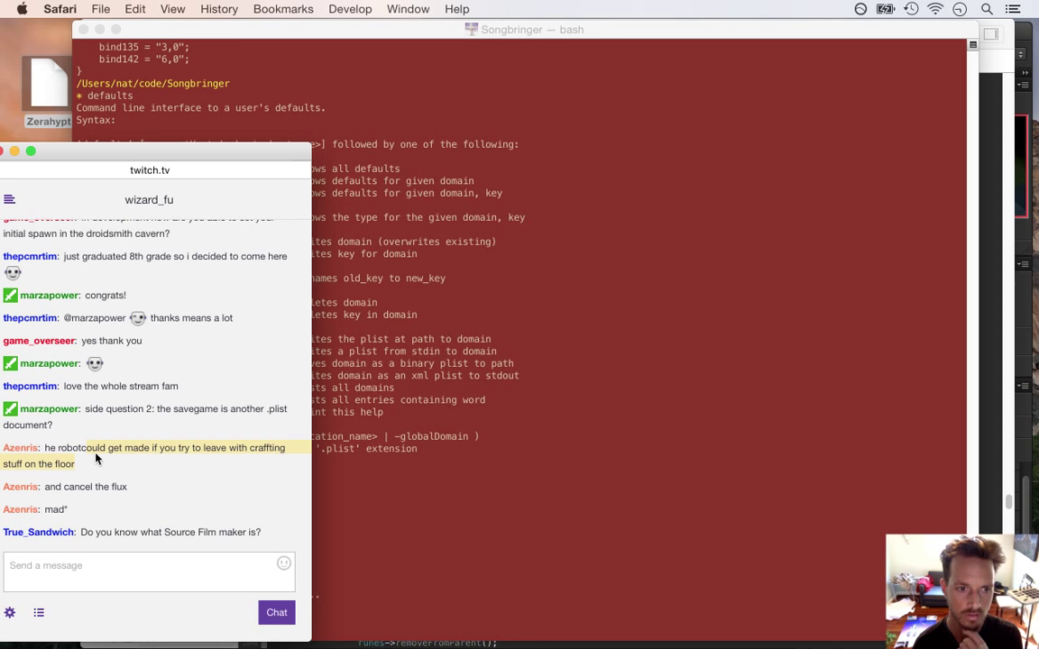
{"action": "left_click_drag", "start_coordinate": [52, 446], "coordinate": [123, 477]}
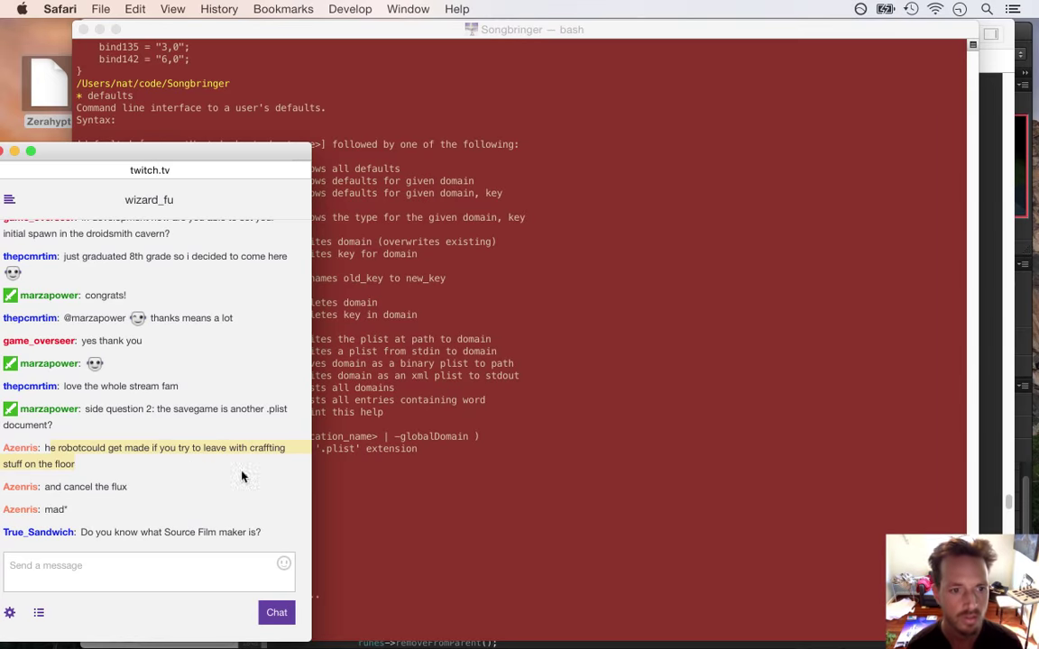
Switch to Xcode and remove the kNumCraftables loop that zeroes e.gear.has, plus its spare blank line, from the subPhase 9 block
{"action": "key", "text": "super+Tab"}
{"action": "key", "text": "super+Tab"}
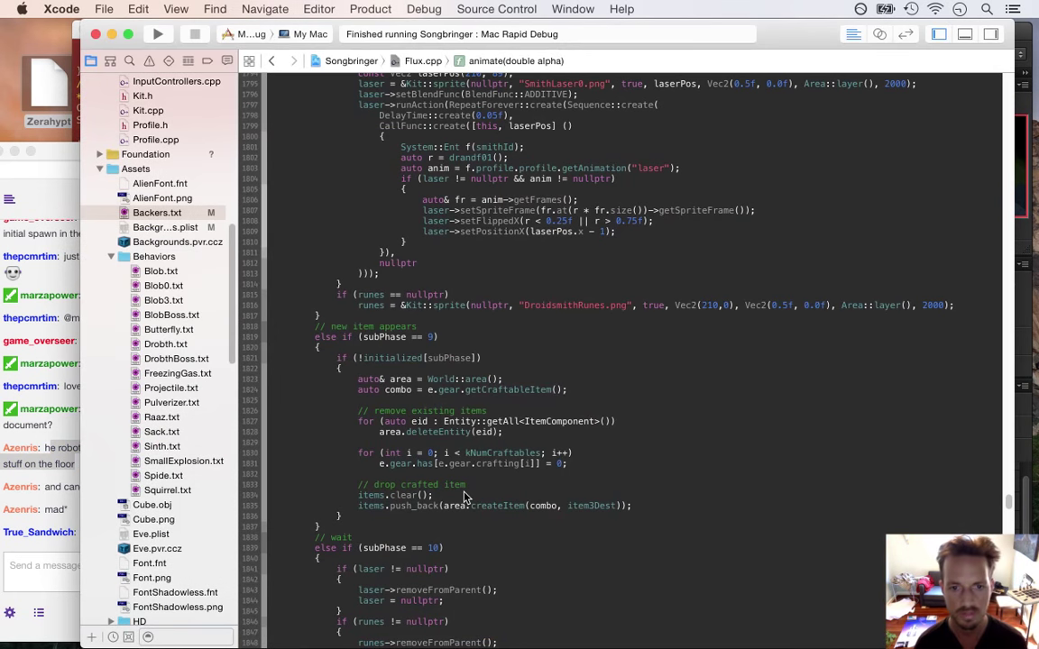
{"action": "key", "text": "Down"}
{"action": "key", "text": "shift+Down"}
{"action": "key", "text": "shift+Down"}
{"action": "key", "text": "BackSpace"}
{"action": "key", "text": "super+c"}
{"action": "key", "text": "Up"}
{"action": "key", "text": "shift+Down"}
{"action": "key", "text": "BackSpace"}
{"action": "key", "text": "Down"}
{"action": "key", "text": "Down"}
{"action": "key", "text": "Down"}
{"action": "key", "text": "Down"}
{"action": "key", "text": "Down"}
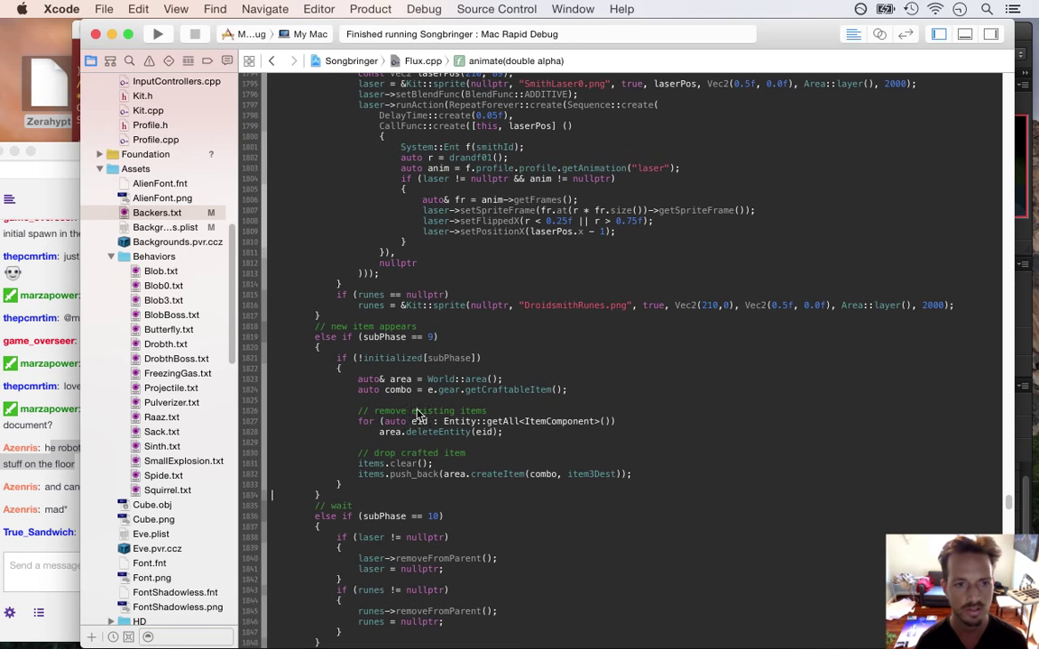
Open System.cpp and search it from the beginning for "gearsy"
{"action": "left_click_drag", "start_coordinate": [232, 319], "coordinate": [209, 215]}
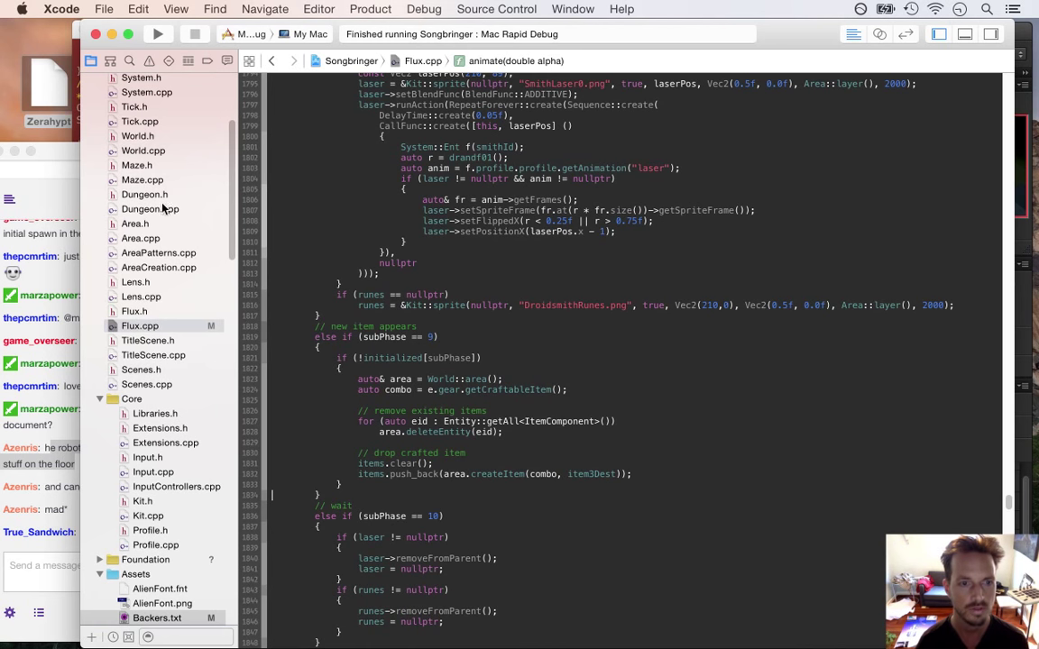
{"action": "left_click", "coordinate": [165, 92]}
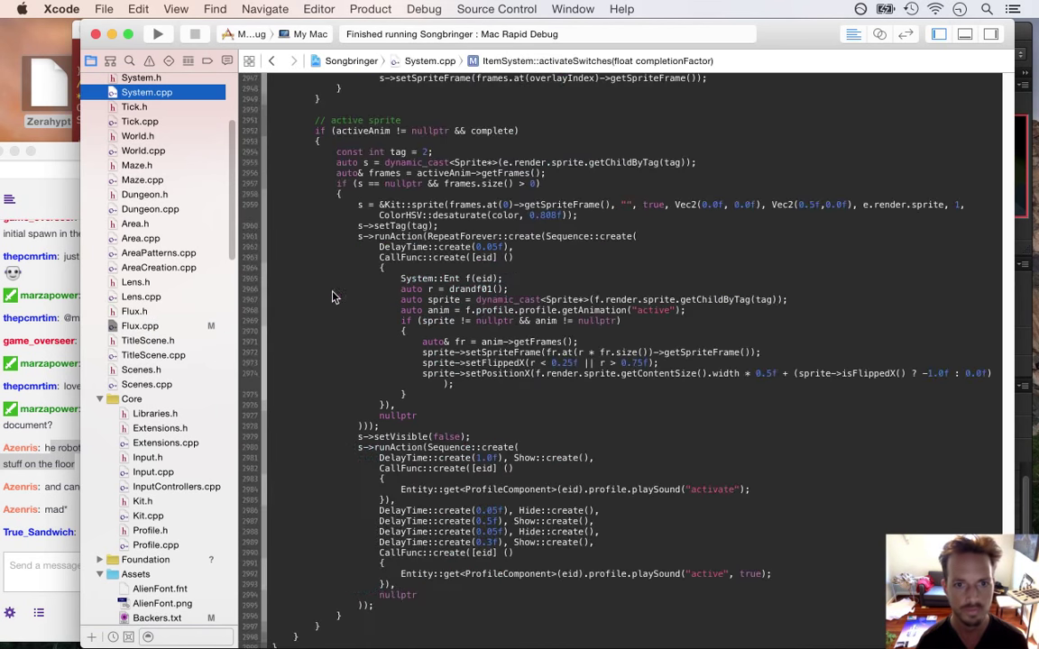
{"action": "left_click", "coordinate": [329, 291]}
{"action": "scroll", "coordinate": [329, 297], "scroll_direction": "up", "scroll_amount": 12}
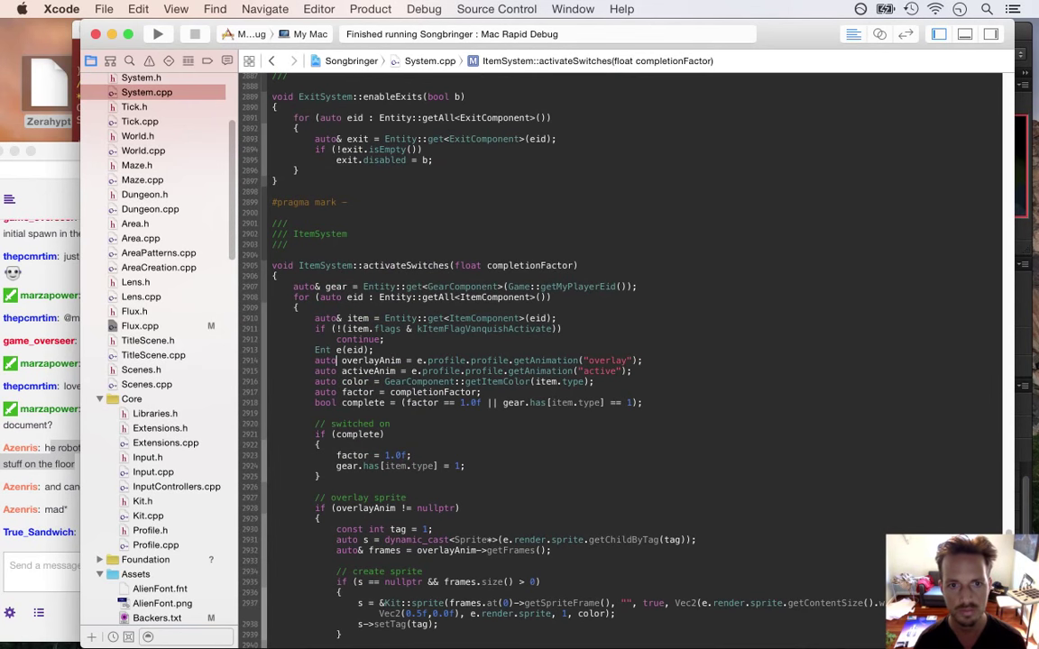
{"action": "key", "text": "super+Up"}
{"action": "key", "text": "super+f"}
{"action": "type", "text": "gear"}
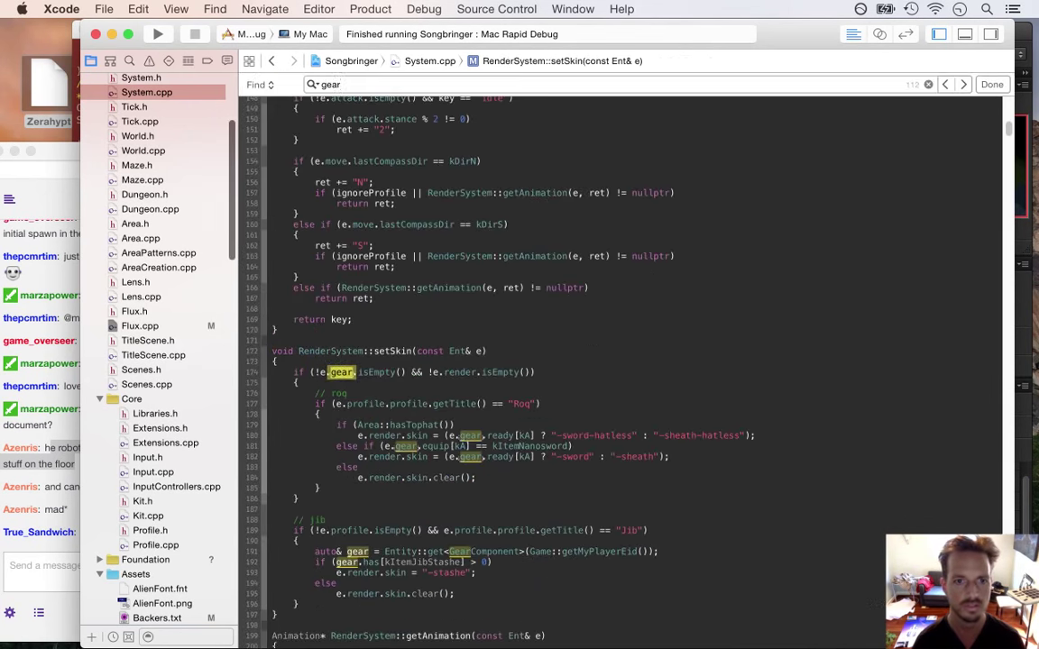
{"action": "type", "text": "sy"}
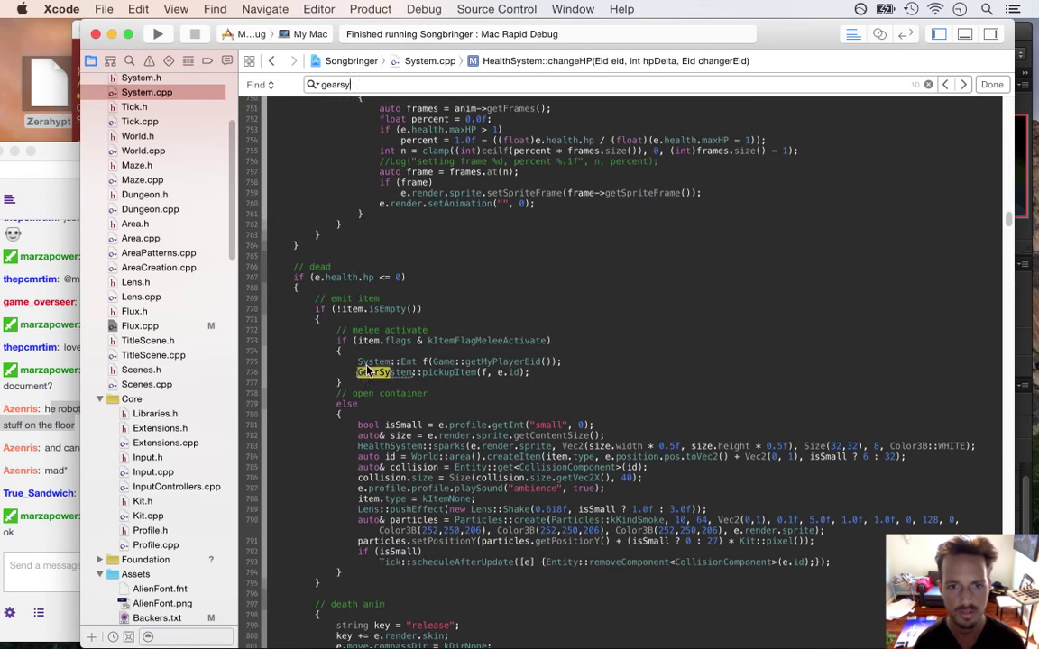
Jump to the definition of GearSystem::pickupItem and read through its refill, pre-crafted item and purchase blocks
{"action": "left_click", "coordinate": [446, 373], "text": "super"}
{"action": "key", "text": "Down"}
{"action": "key", "text": "Down"}
{"action": "key", "text": "Down"}
{"action": "key", "text": "Down"}
{"action": "key", "text": "Down"}
{"action": "key", "text": "Down"}
{"action": "key", "text": "Down"}
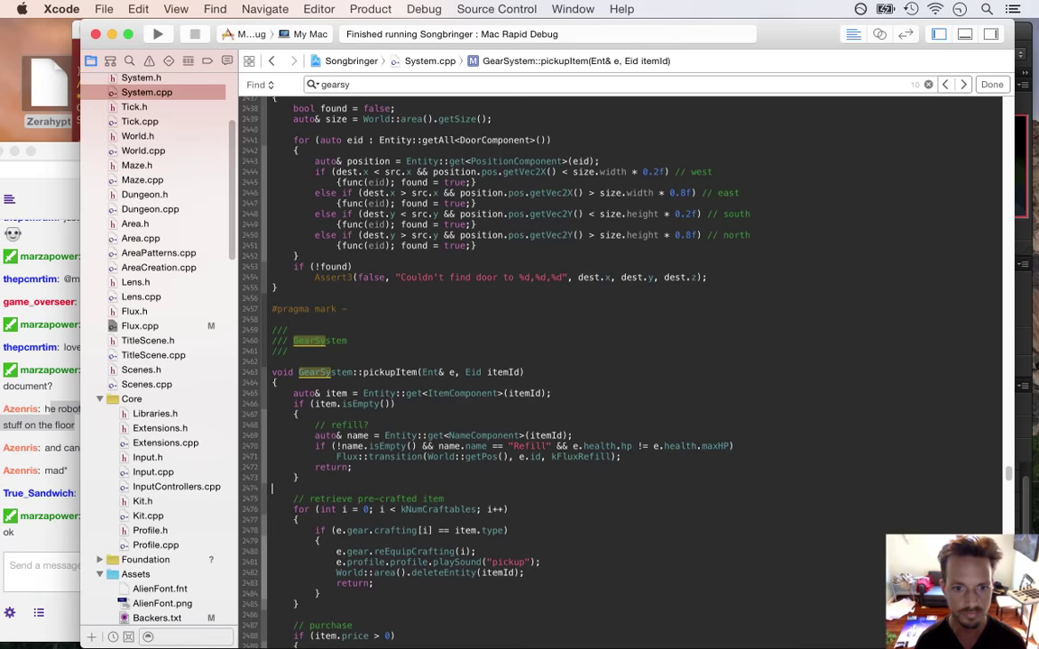
{"action": "key", "text": "Down"}
{"action": "key", "text": "Down"}
{"action": "key", "text": "Down"}
{"action": "key", "text": "Down"}
{"action": "key", "text": "Down"}
{"action": "key", "text": "Down"}
{"action": "key", "text": "Down"}
{"action": "key", "text": "Down"}
{"action": "key", "text": "Down"}
{"action": "key", "text": "Down"}
{"action": "key", "text": "Down"}
{"action": "key", "text": "Down"}
{"action": "key", "text": "Down"}
{"action": "key", "text": "Down"}
{"action": "key", "text": "Down"}
{"action": "key", "text": "Down"}
{"action": "key", "text": "Down"}
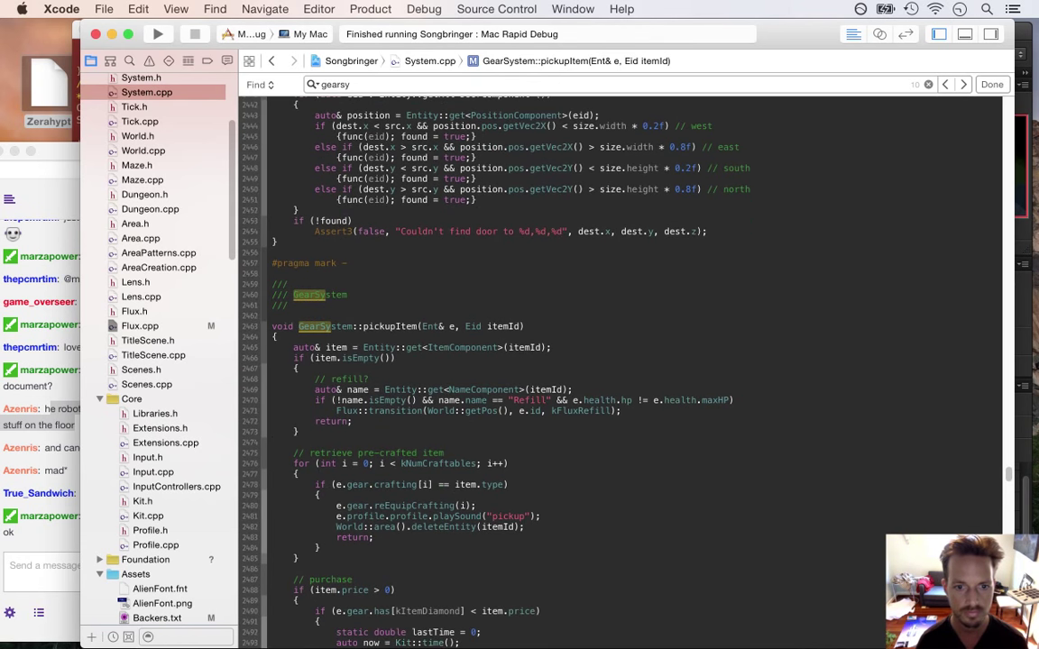
{"action": "key", "text": "Down"}
{"action": "key", "text": "Down"}
{"action": "key", "text": "Down"}
{"action": "key", "text": "Down"}
{"action": "key", "text": "Down"}
{"action": "key", "text": "Down"}
{"action": "key", "text": "Down"}
{"action": "key", "text": "Down"}
{"action": "key", "text": "Down"}
{"action": "key", "text": "Down"}
{"action": "key", "text": "Down"}
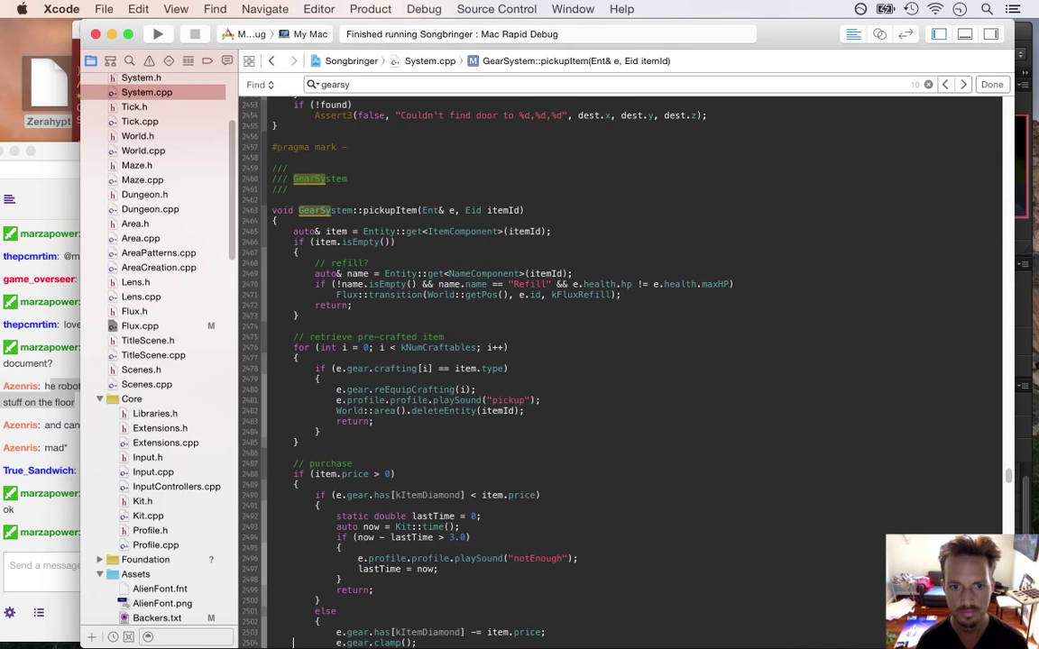
Add the comment "// clear crafting once you've picked up new item" between the pre-crafted item loop and the purchase block in pickupItem
{"action": "key", "text": "Up"}
{"action": "key", "text": "Up"}
{"action": "key", "text": "Up"}
{"action": "key", "text": "Up"}
{"action": "key", "text": "Up"}
{"action": "key", "text": "Up"}
{"action": "key", "text": "Up"}
{"action": "key", "text": "Up"}
{"action": "key", "text": "Up"}
{"action": "key", "text": "Up"}
{"action": "key", "text": "Up"}
{"action": "key", "text": "Up"}
{"action": "key", "text": "Up"}
{"action": "key", "text": "Up"}
{"action": "key", "text": "Up"}
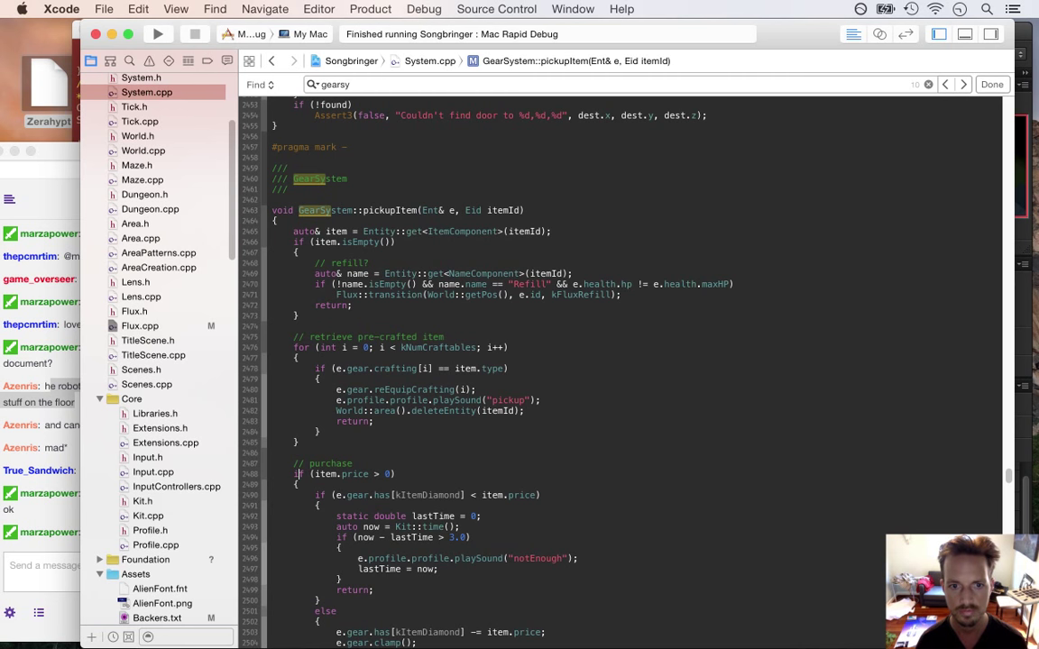
{"action": "key", "text": "Up"}
{"action": "key", "text": "Up"}
{"action": "key", "text": "Up"}
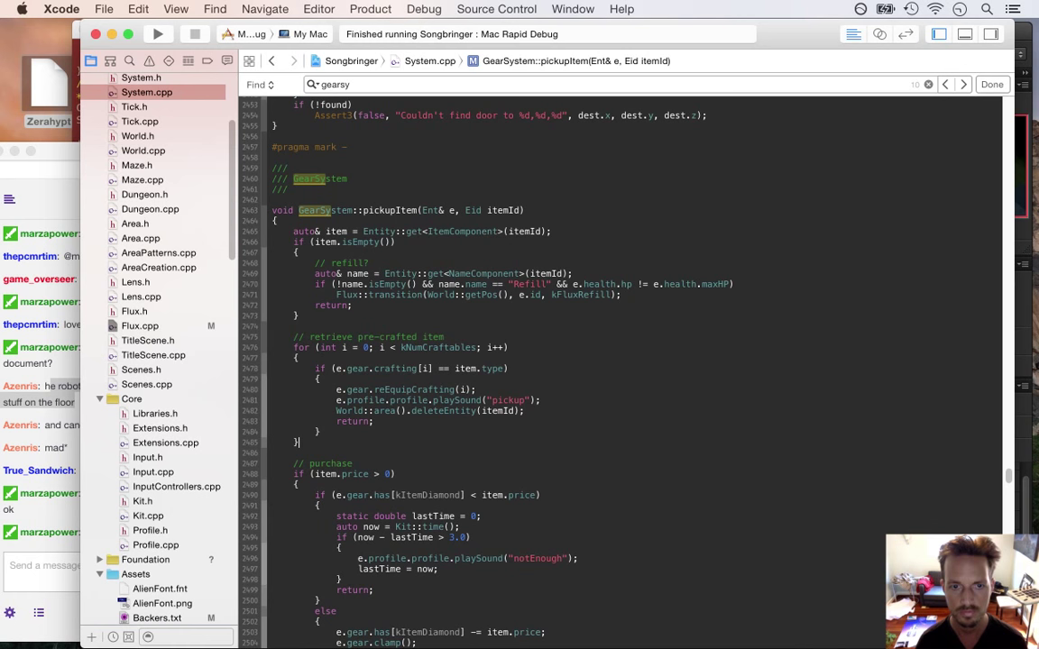
{"action": "key", "text": "Return"}
{"action": "key", "text": "Return"}
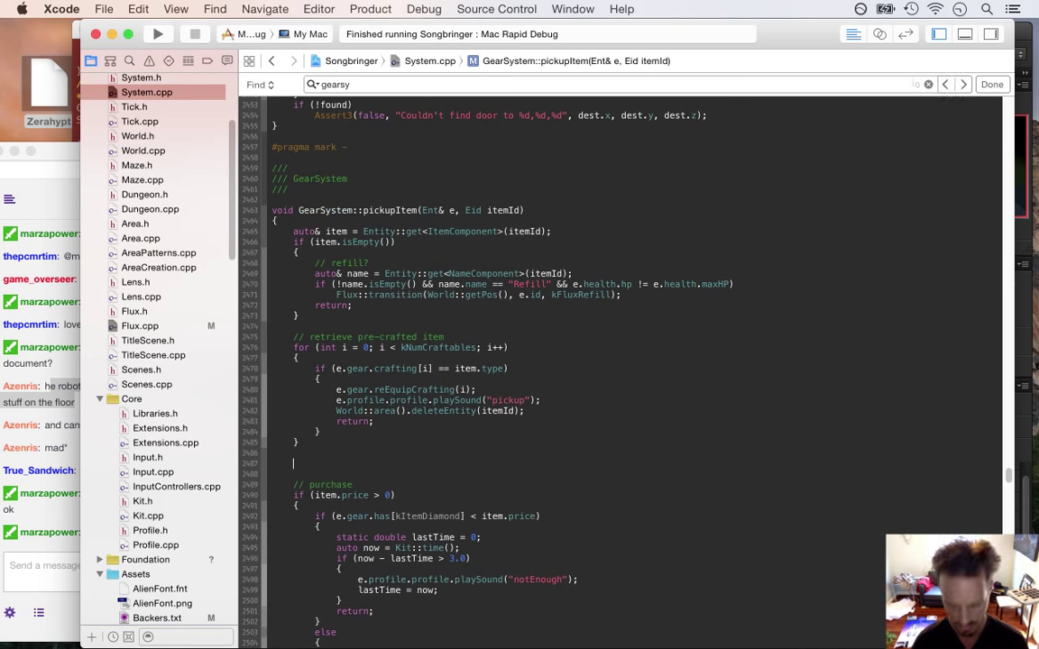
{"action": "type", "text": "// "}
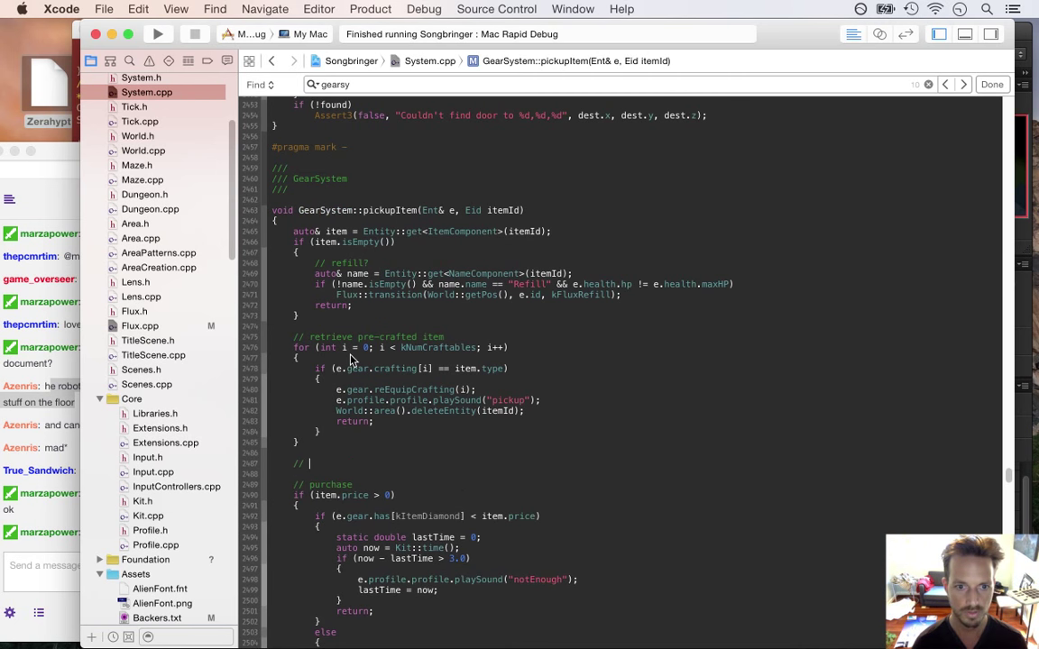
{"action": "type", "text": "clear craftin"}
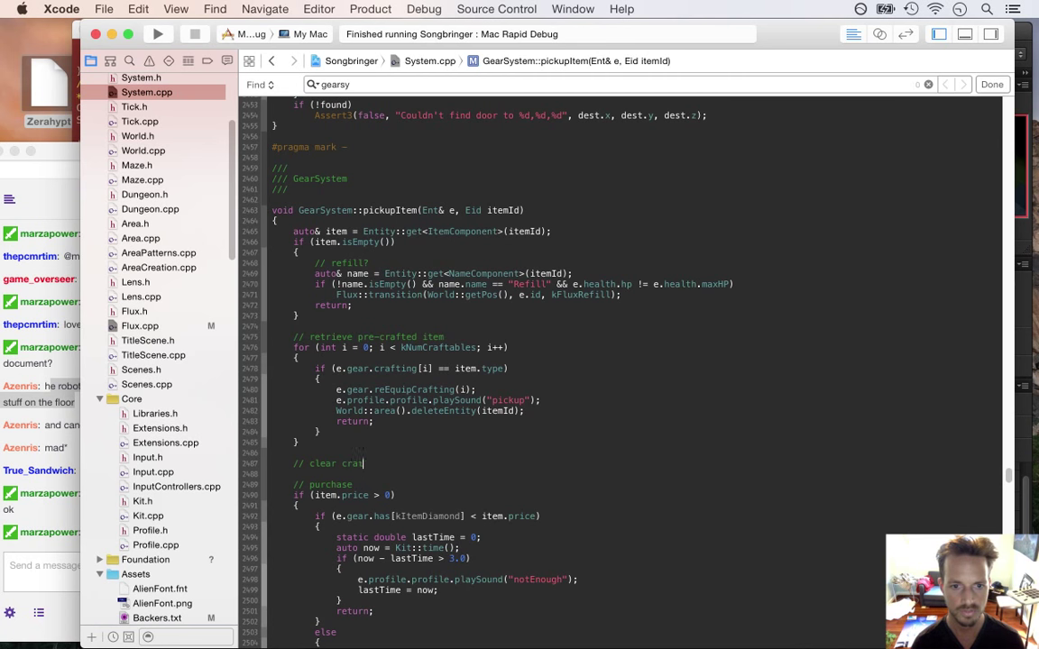
{"action": "type", "text": "g once "}
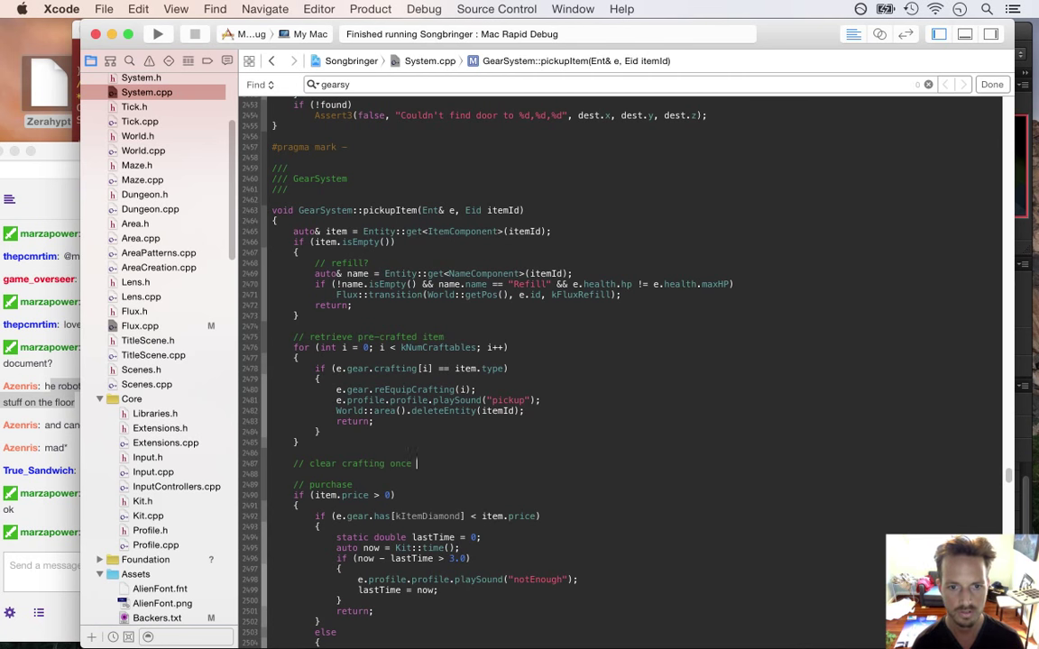
{"action": "type", "text": "you've picke"}
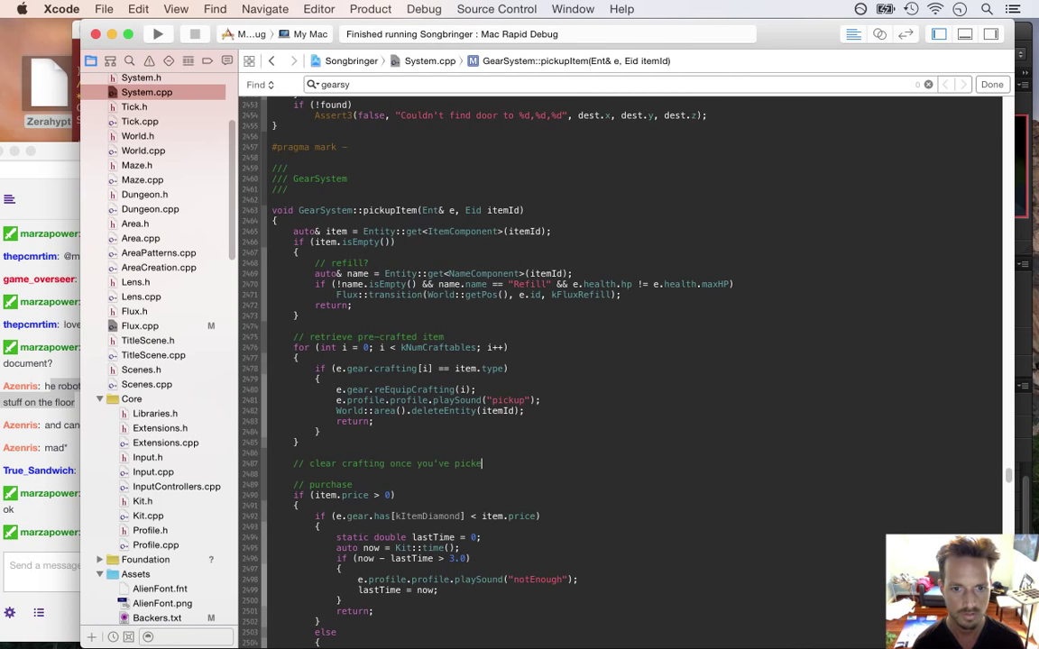
{"action": "type", "text": "d up new item"}
{"action": "key", "text": "Return"}
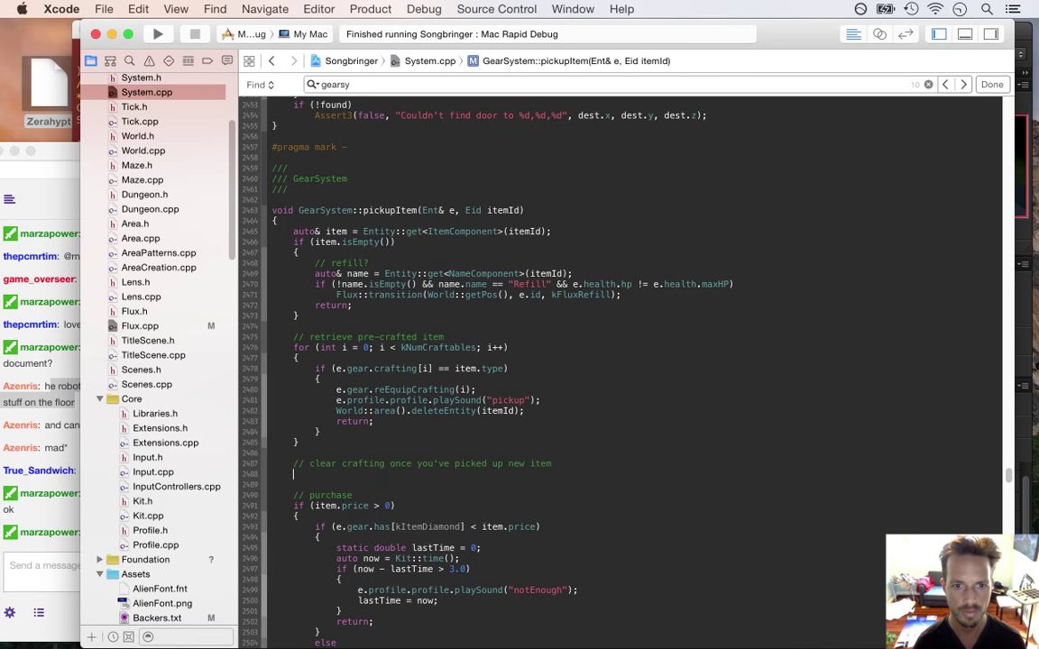
Paste the kNumCraftables loop that zeroes e.gear.has under the new comment, fix its indentation and remove the spare blank line
{"action": "key", "text": "super+v"}
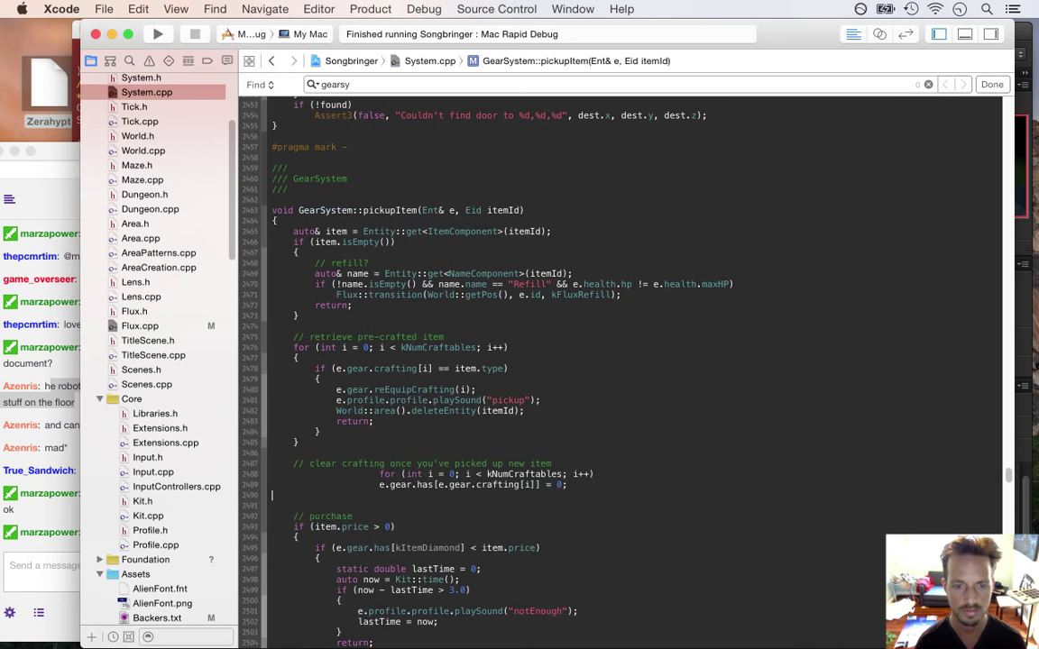
{"action": "key", "text": "Down"}
{"action": "key", "text": "Delete"}
{"action": "key", "text": "Delete"}
{"action": "key", "text": "Delete"}
{"action": "key", "text": "Delete"}
{"action": "key", "text": "Delete"}
{"action": "key", "text": "Tab"}
{"action": "key", "text": "Tab"}
{"action": "key", "text": "Down"}
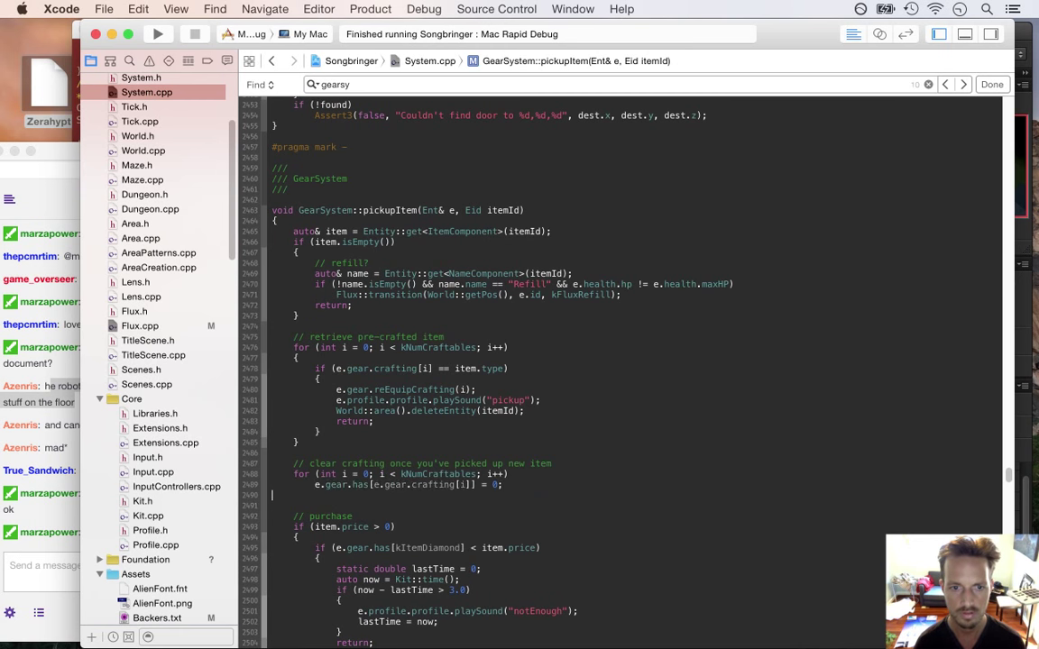
{"action": "key", "text": "Delete"}
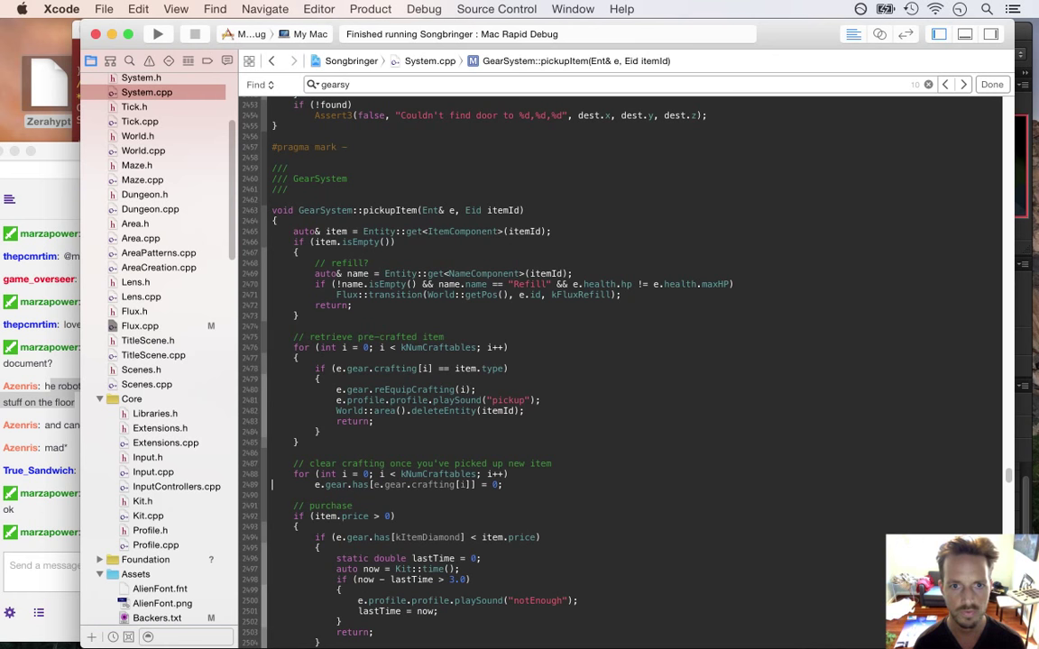
Replace World::area() with area in the deleteEntity call of pickupItem's kItemLife branch
{"action": "scroll", "coordinate": [622, 370], "scroll_direction": "down", "scroll_amount": 15}
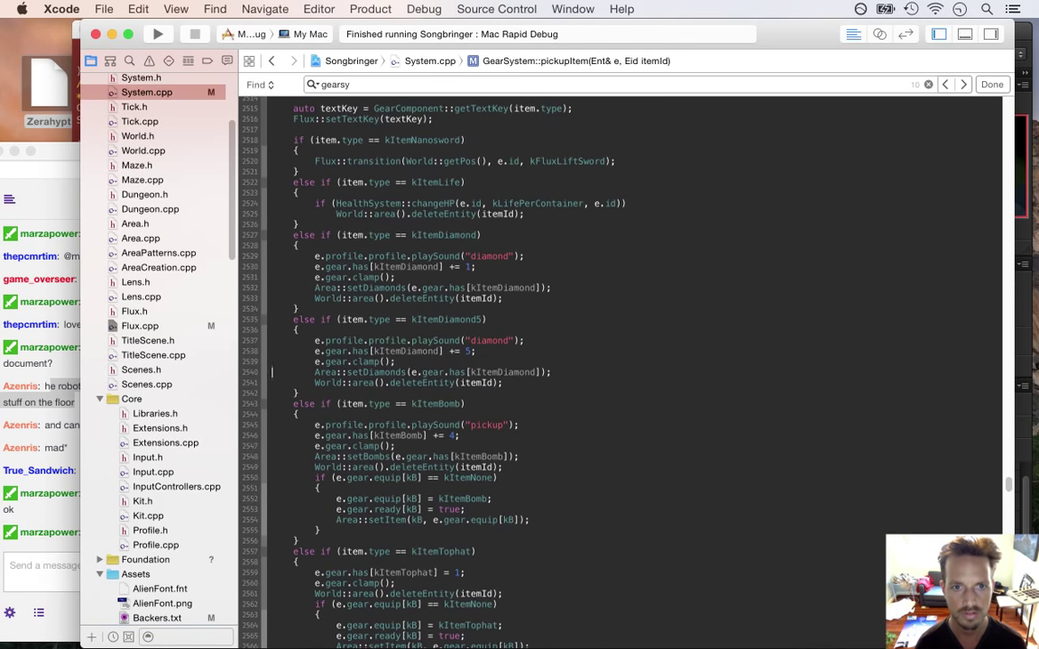
{"action": "left_click", "coordinate": [272, 371]}
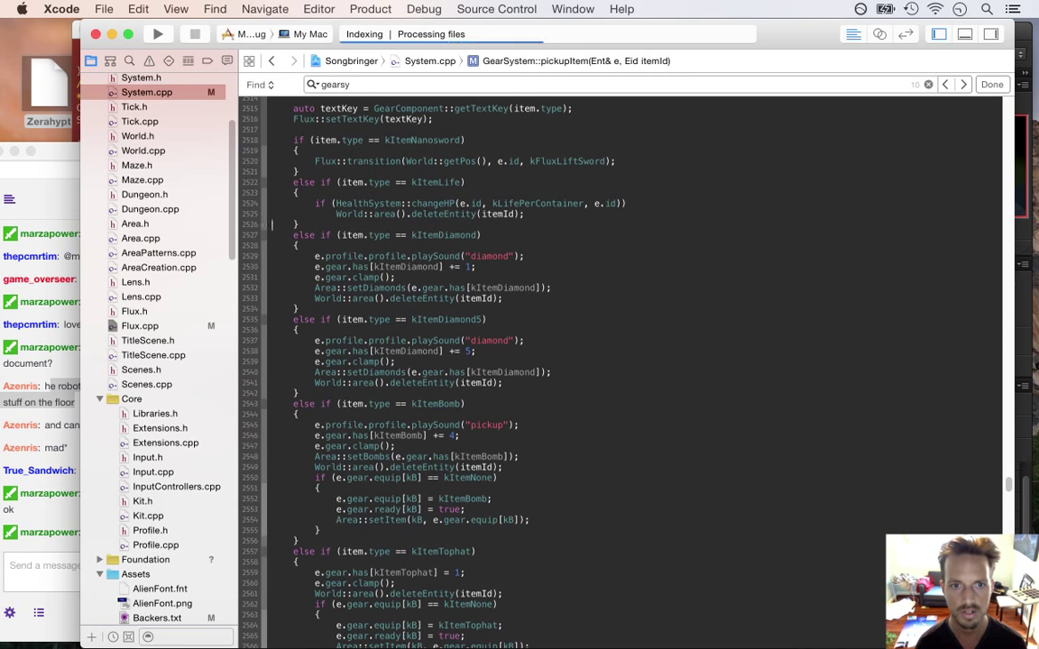
{"action": "left_click", "coordinate": [336, 214]}
{"action": "key", "text": "alt+shift+Right"}
{"action": "key", "text": "alt+shift+Right"}
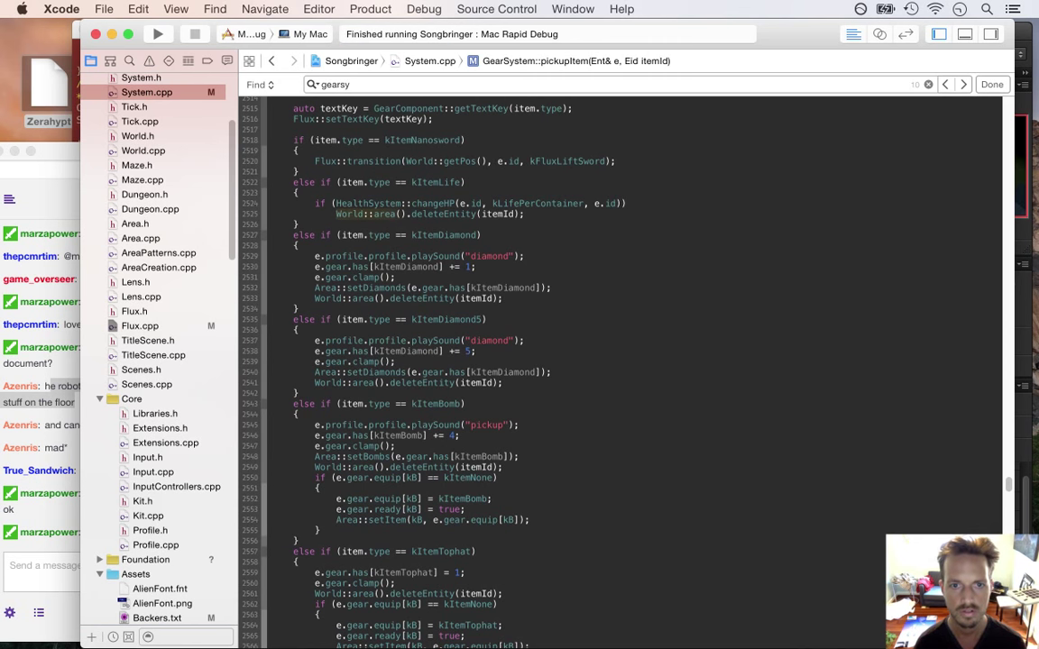
{"action": "key", "text": "BackSpace"}
{"action": "type", "text": "area"}
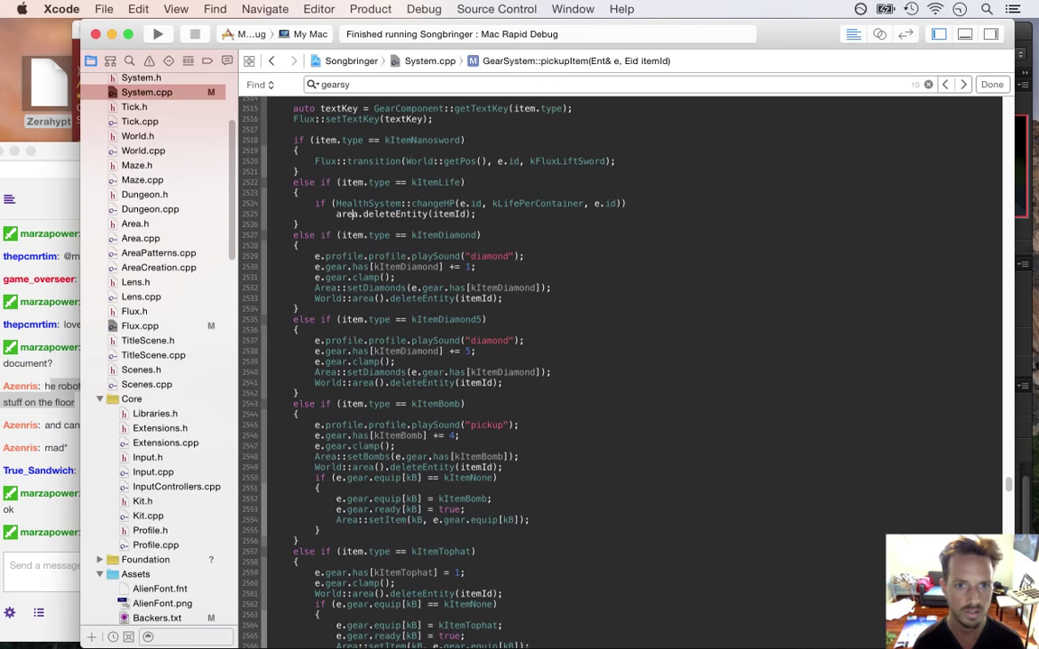
Declare "auto& area = World::area();" right after the item.isEmpty() block in pickupItem
{"action": "key", "text": "alt+Page_Up"}
{"action": "key", "text": "Down"}
{"action": "key", "text": "Down"}
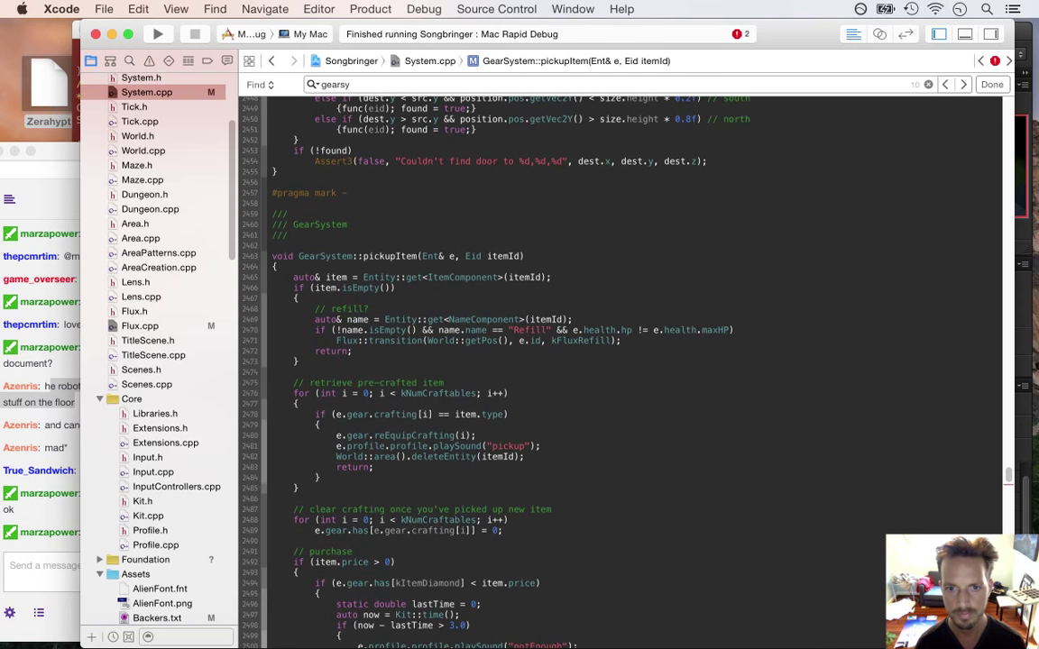
{"action": "key", "text": "Return"}
{"action": "type", "text": "auto&"}
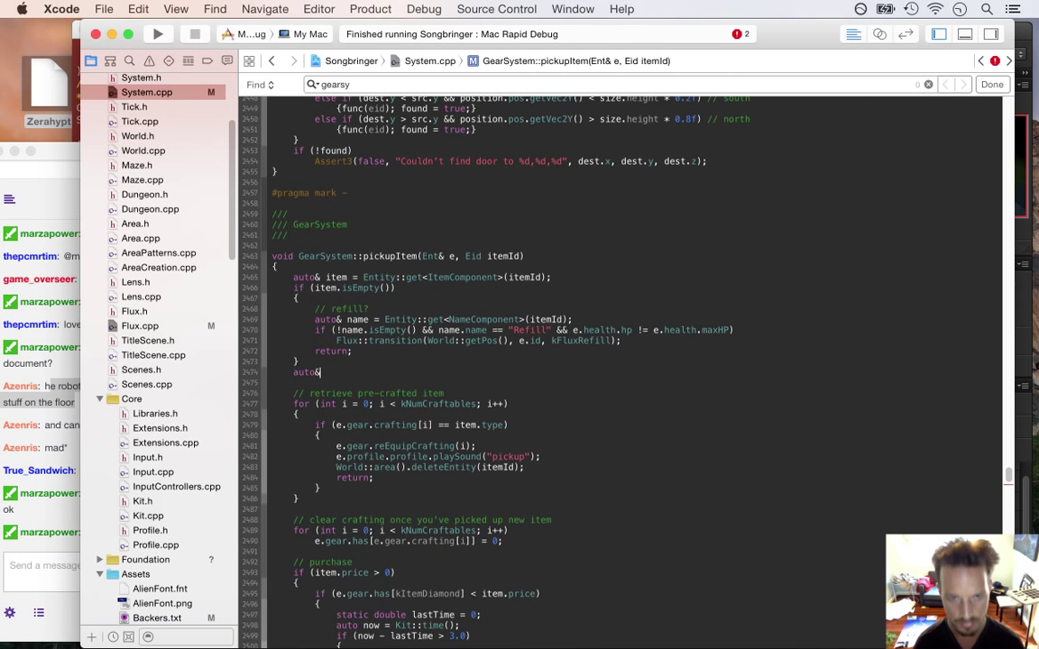
{"action": "type", "text": " area = World::area();"}
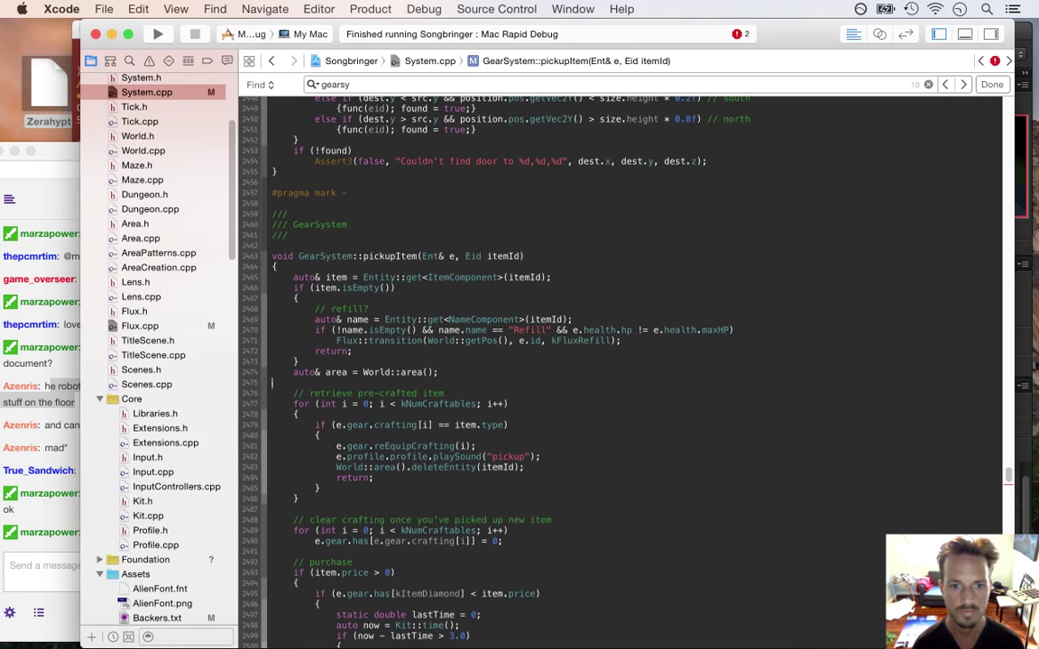
{"action": "key", "text": "Down"}
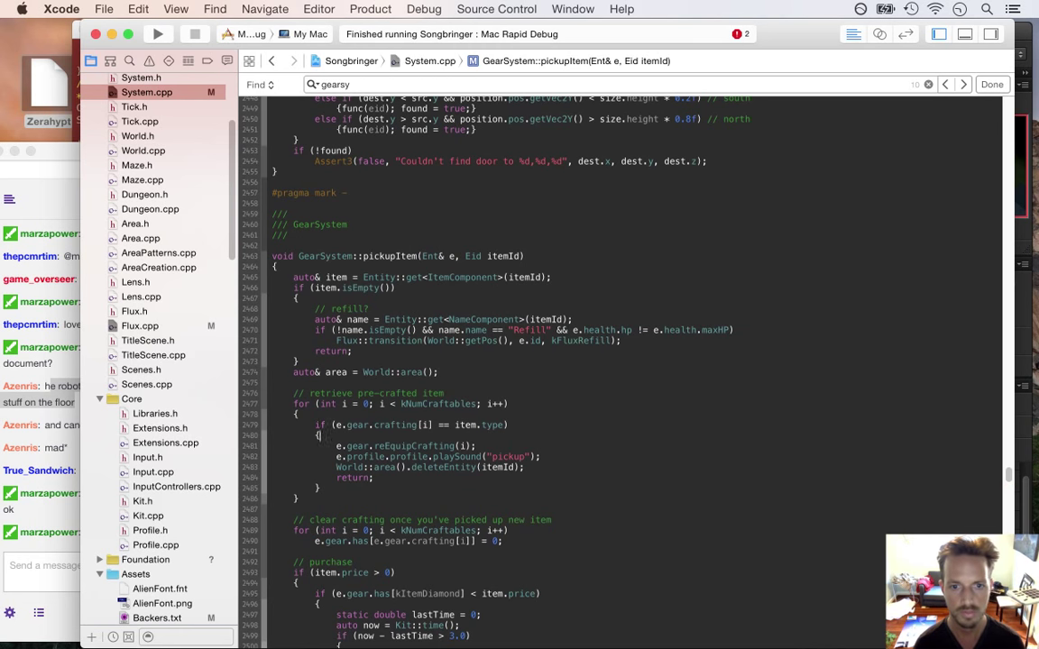
Replace the remaining World::area() calls below the declaration with area one by one, stopping at SecretSystem::removeSecrets
{"action": "key", "text": "super+alt+f"}
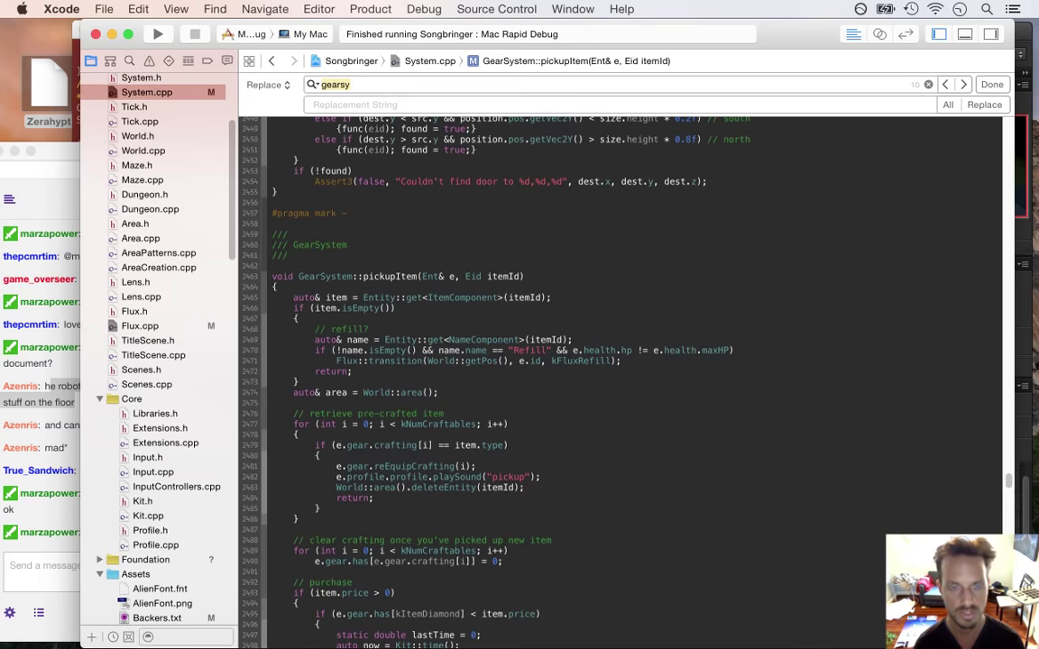
{"action": "type", "text": "World::area()"}
{"action": "key", "text": "Tab"}
{"action": "type", "text": "area"}
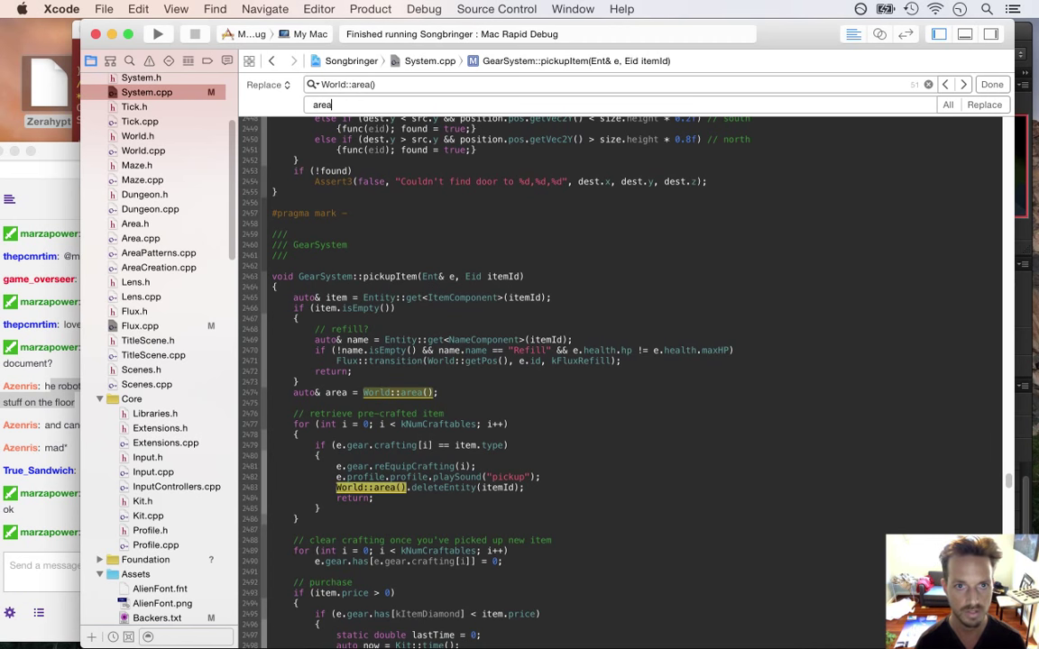
{"action": "left_click", "coordinate": [976, 106]}
{"action": "left_click", "coordinate": [976, 107]}
{"action": "left_click", "coordinate": [975, 108]}
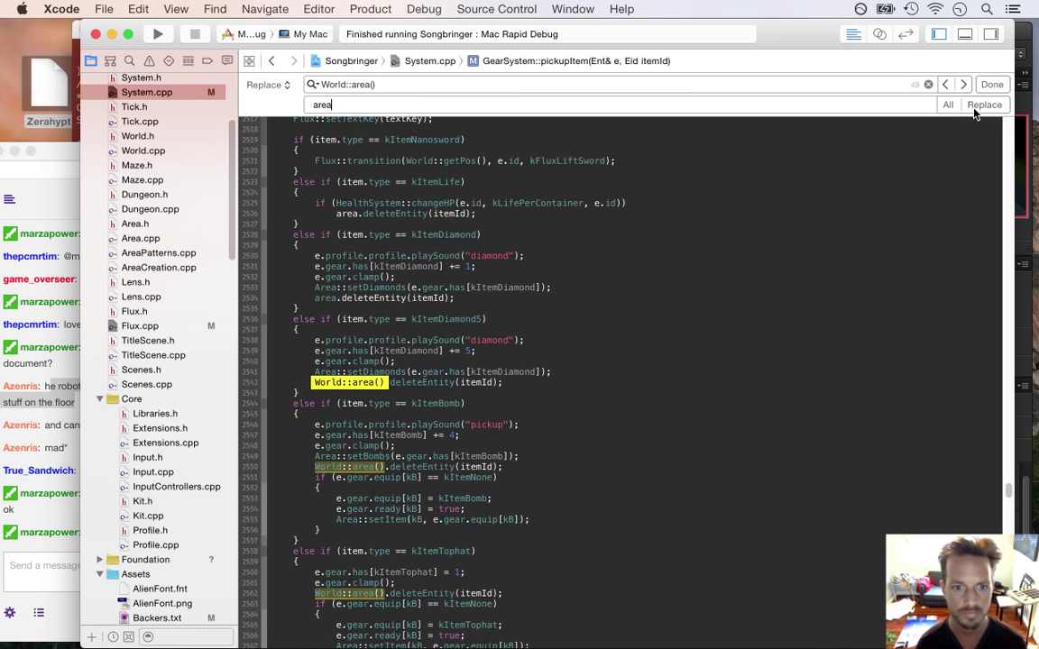
{"action": "left_click", "coordinate": [976, 106]}
{"action": "left_click", "coordinate": [976, 106]}
{"action": "left_click", "coordinate": [976, 106]}
{"action": "left_click", "coordinate": [976, 106]}
{"action": "left_click", "coordinate": [975, 106]}
{"action": "left_click", "coordinate": [976, 106]}
{"action": "left_click", "coordinate": [976, 105]}
{"action": "left_click", "coordinate": [976, 105]}
{"action": "left_click", "coordinate": [976, 106]}
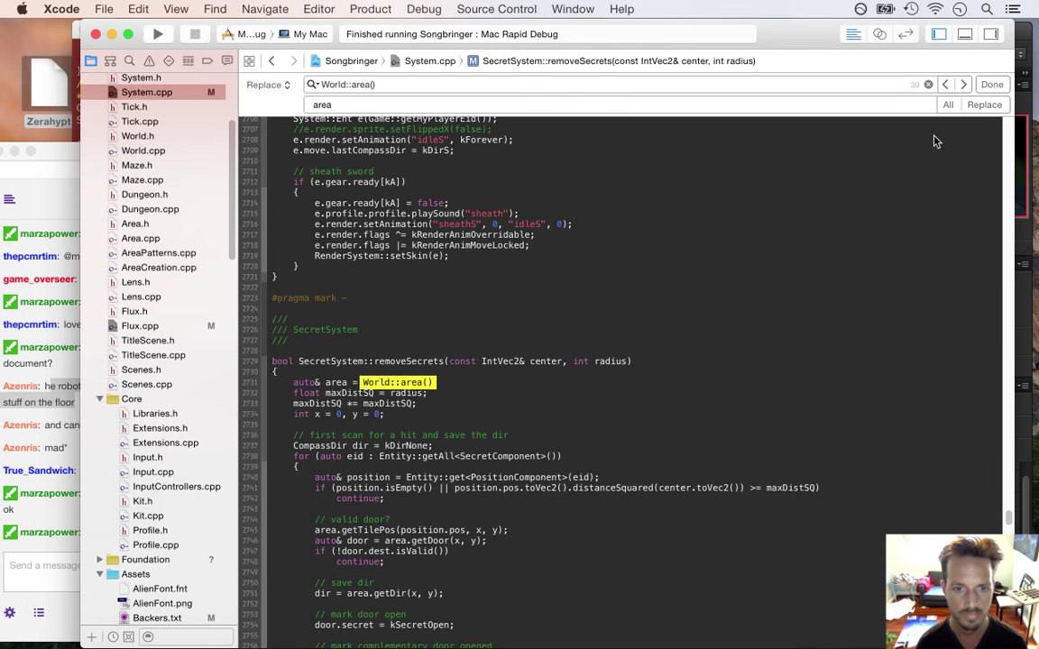
{"action": "key", "text": "super+z"}
{"action": "key", "text": "super+shift+z"}
Wrap the crafting-clear loop in "if (area.getFlags() & kFlagSmith)" and indent both of its lines one level
{"action": "key", "text": "Up"}
{"action": "key", "text": "alt+Page_Up"}
{"action": "key", "text": "alt+Page_Up"}
{"action": "key", "text": "alt+Page_Up"}
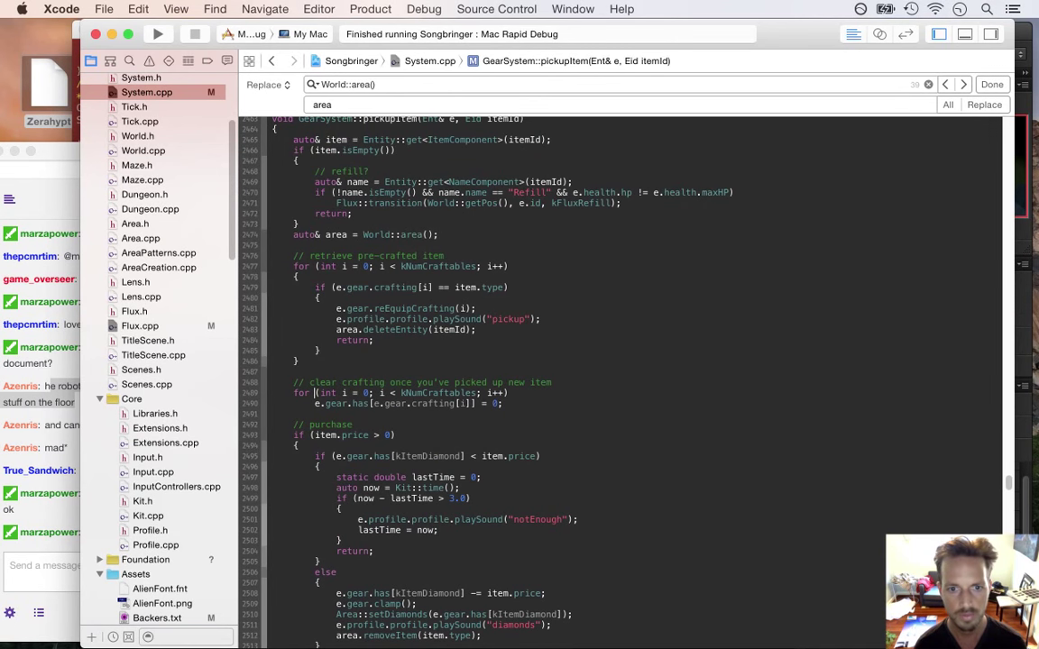
{"action": "key", "text": "Return"}
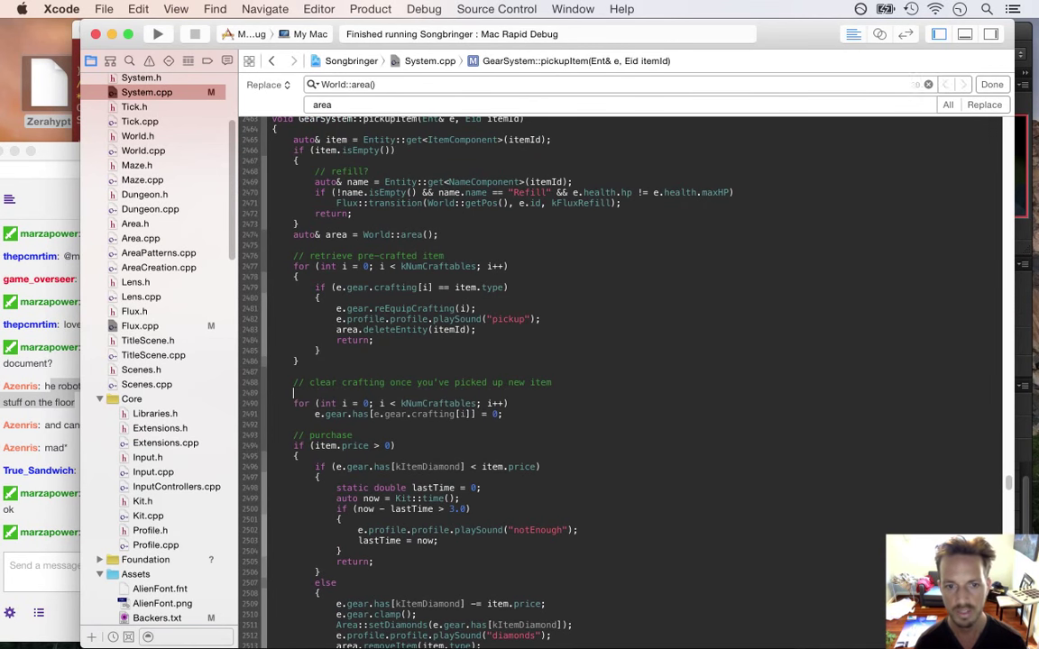
{"action": "type", "text": "if ("}
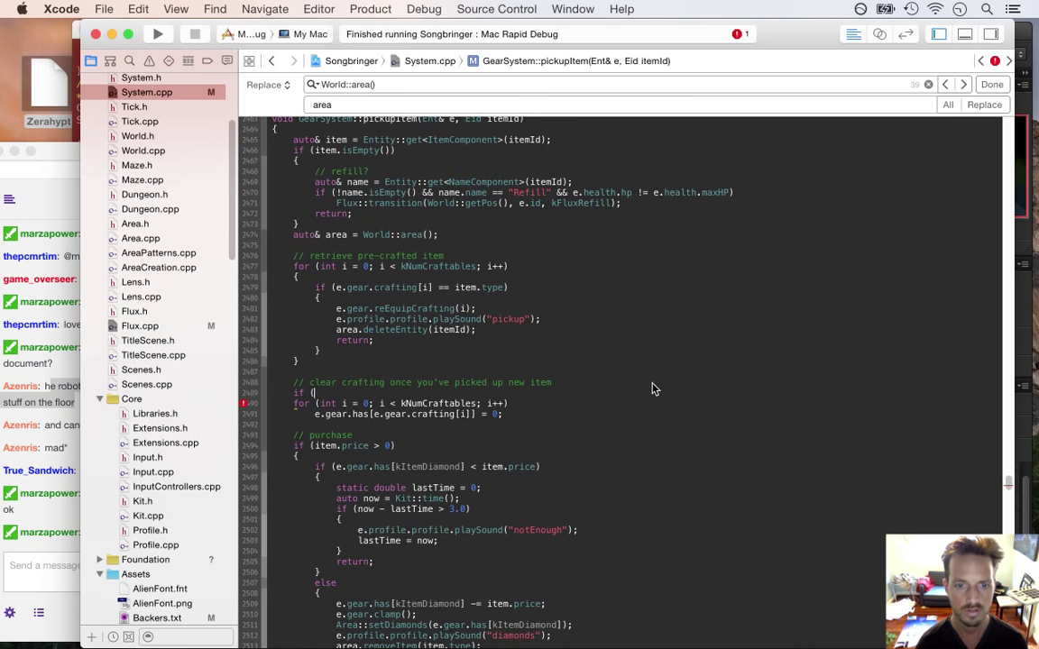
{"action": "type", "text": "area."}
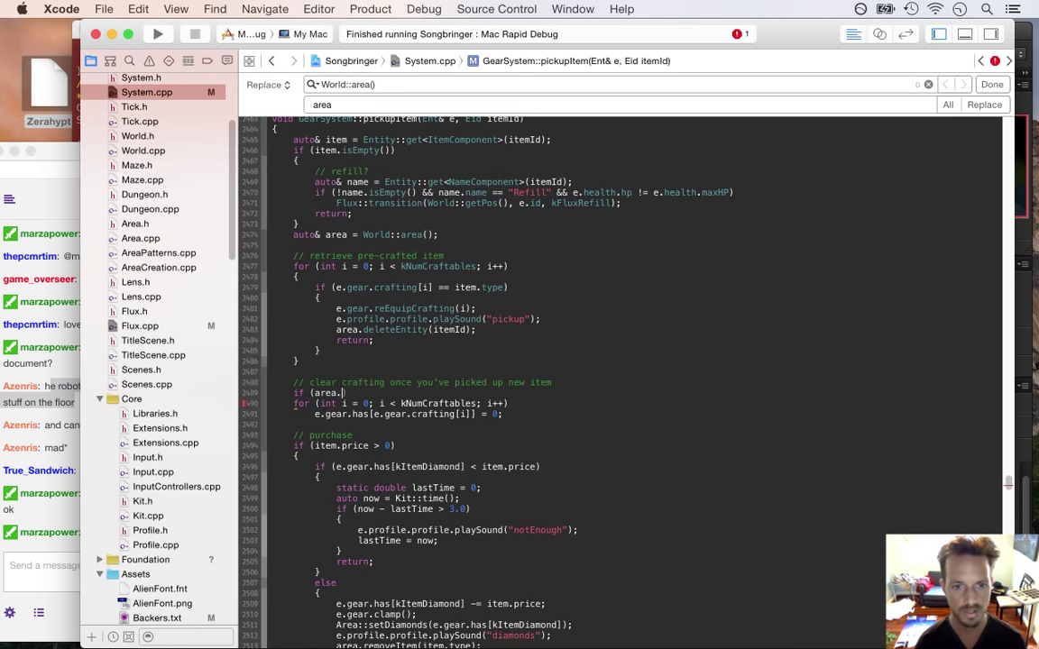
{"action": "type", "text": "getFl"}
{"action": "key", "text": "Return"}
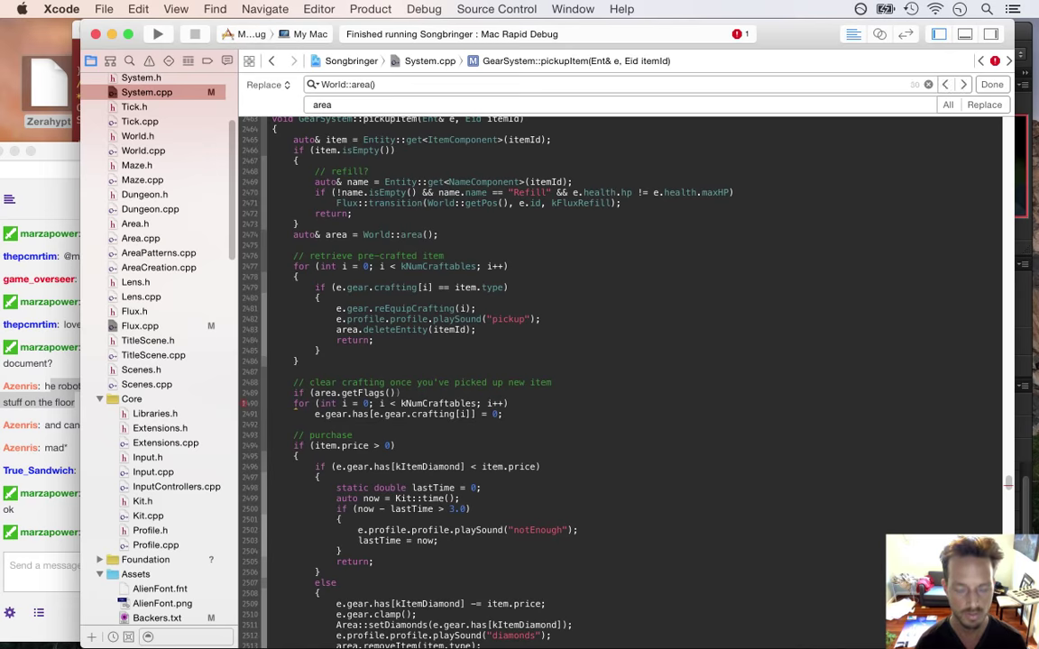
{"action": "type", "text": "& "}
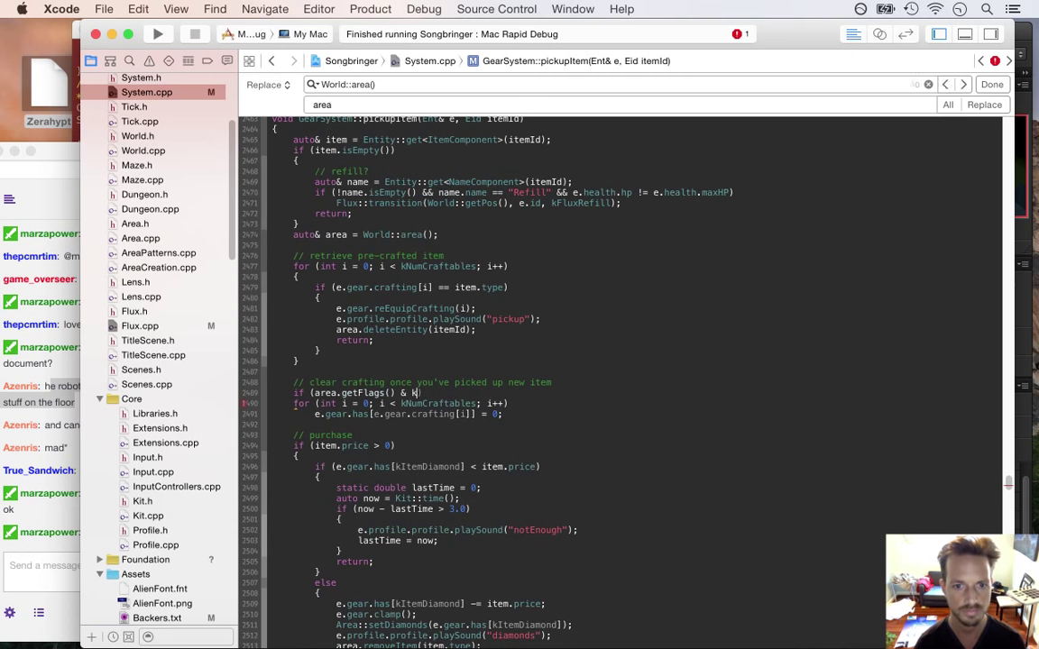
{"action": "type", "text": "kFlagSmith"}
{"action": "key", "text": "Return"}
{"action": "type", "text": ")"}
{"action": "key", "text": "Right"}
{"action": "key", "text": "Tab"}
{"action": "key", "text": "Down"}
{"action": "key", "text": "Tab"}
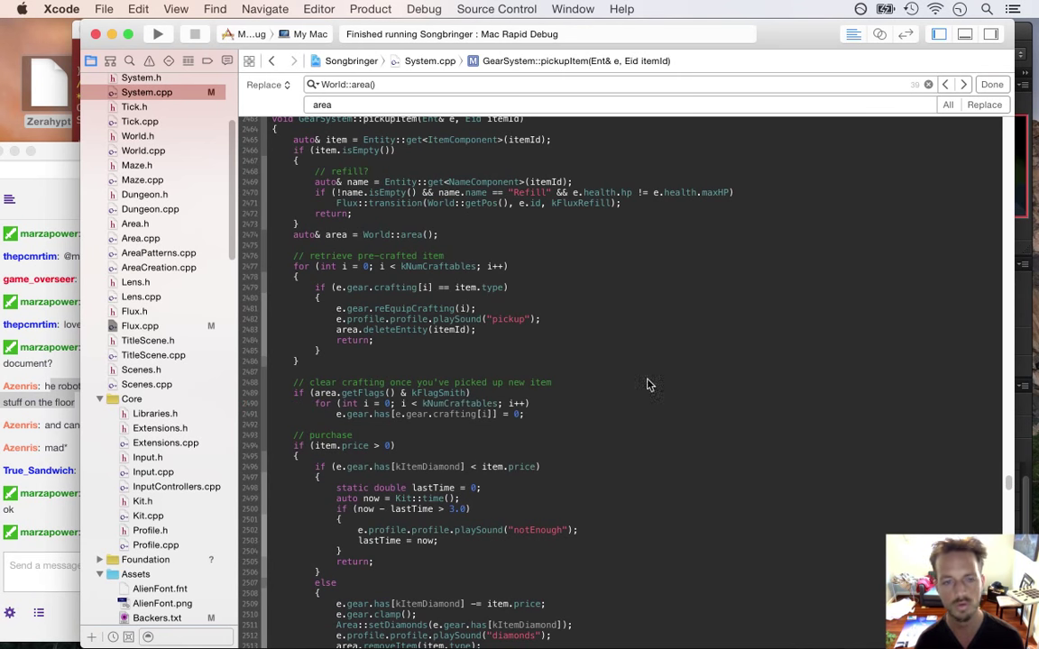
Close the find and replace bar, then open Flux.cpp and save it
{"action": "left_click", "coordinate": [992, 84]}
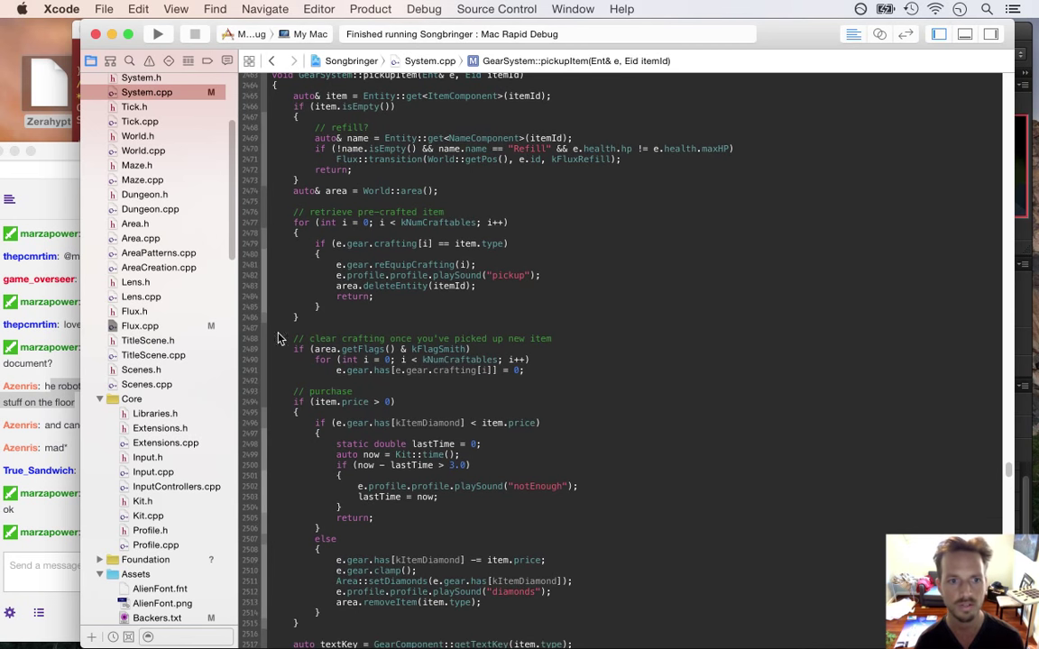
{"action": "left_click", "coordinate": [135, 327]}
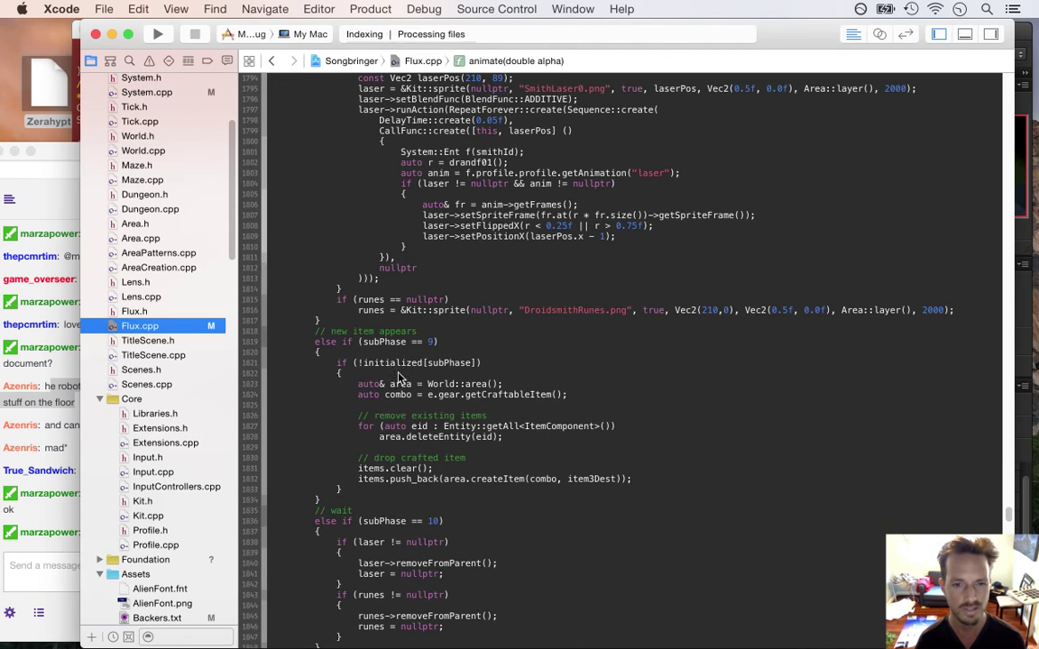
{"action": "key", "text": "super+s"}
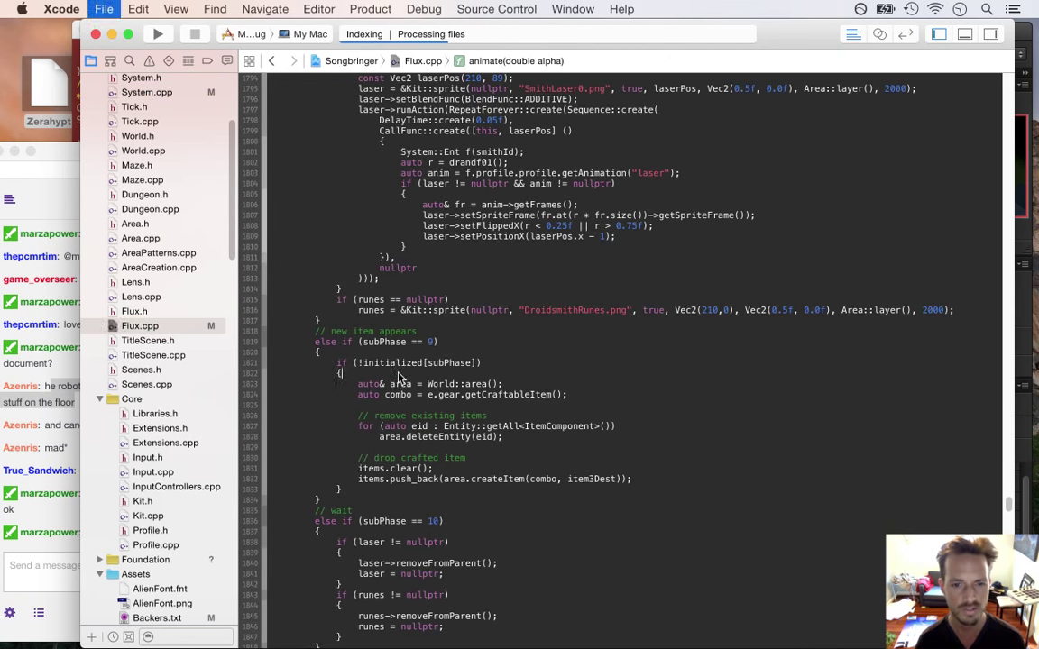
Switch to the Twitch chat in Safari and read the message about using the cocos2d-x implementation
{"action": "left_click", "coordinate": [58, 481]}
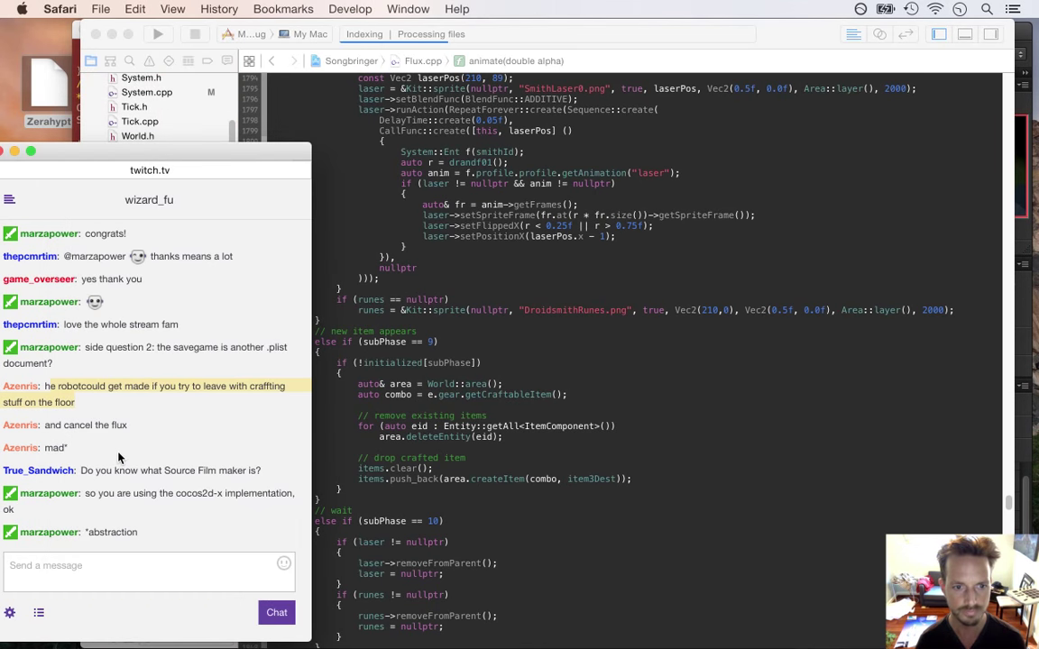
{"action": "left_click_drag", "start_coordinate": [110, 503], "coordinate": [162, 525]}
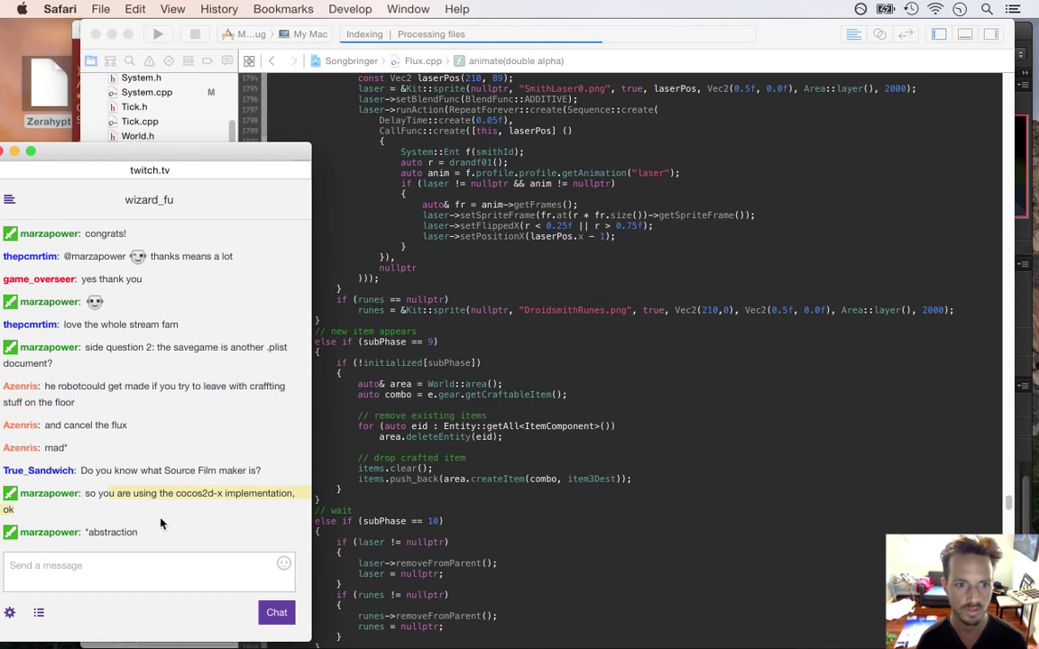
{"action": "left_click", "coordinate": [103, 498]}
{"action": "left_click_drag", "start_coordinate": [94, 497], "coordinate": [214, 503]}
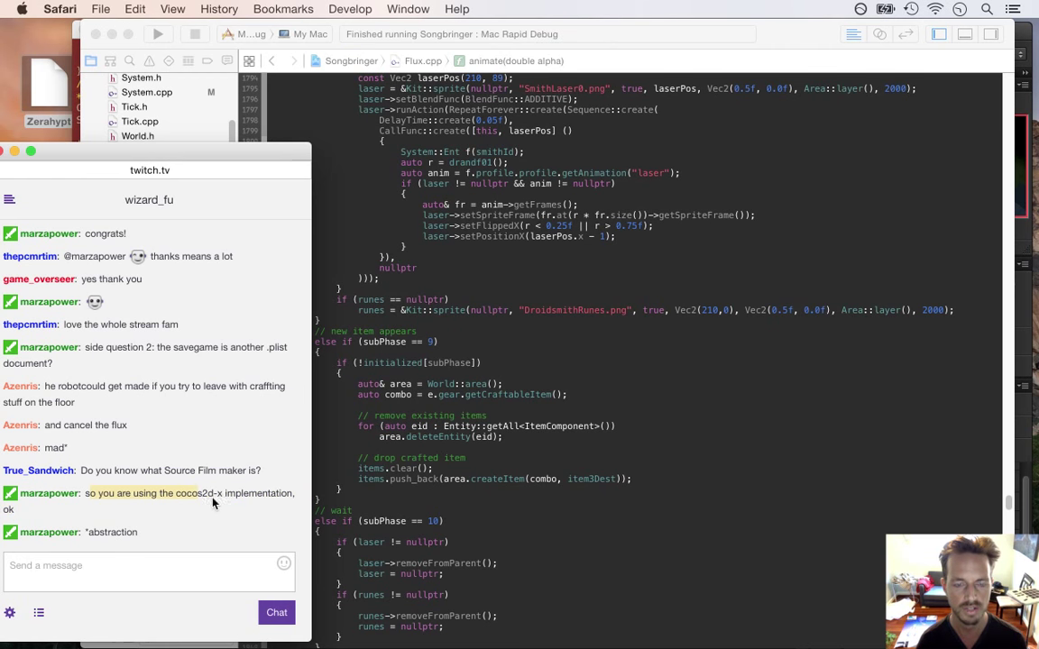
{"action": "left_click", "coordinate": [216, 503]}
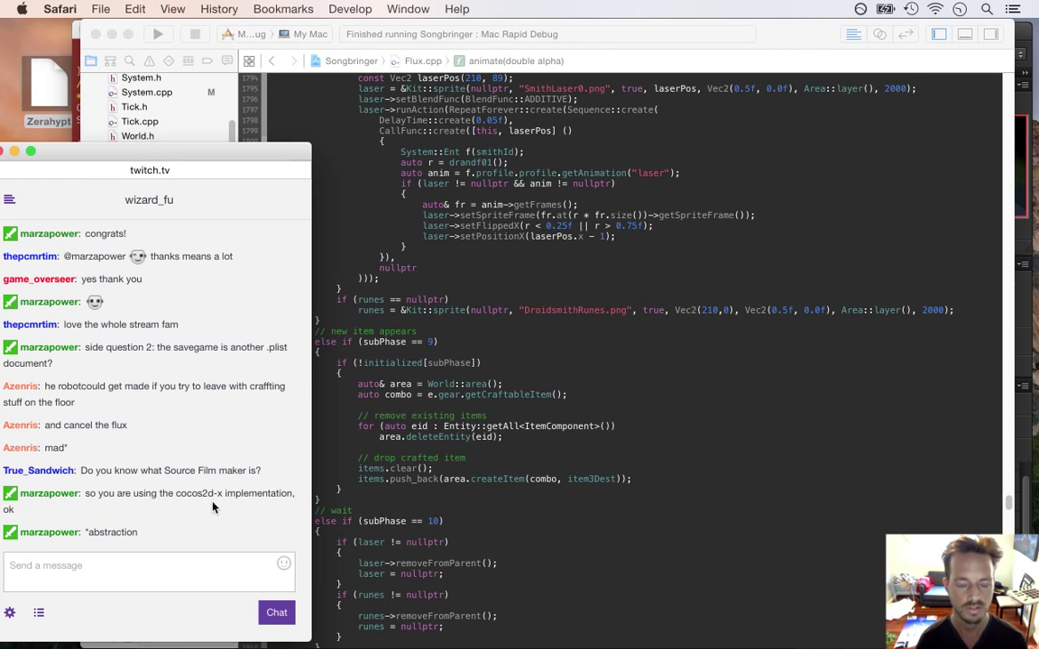
{"action": "left_click_drag", "start_coordinate": [96, 494], "coordinate": [250, 503]}
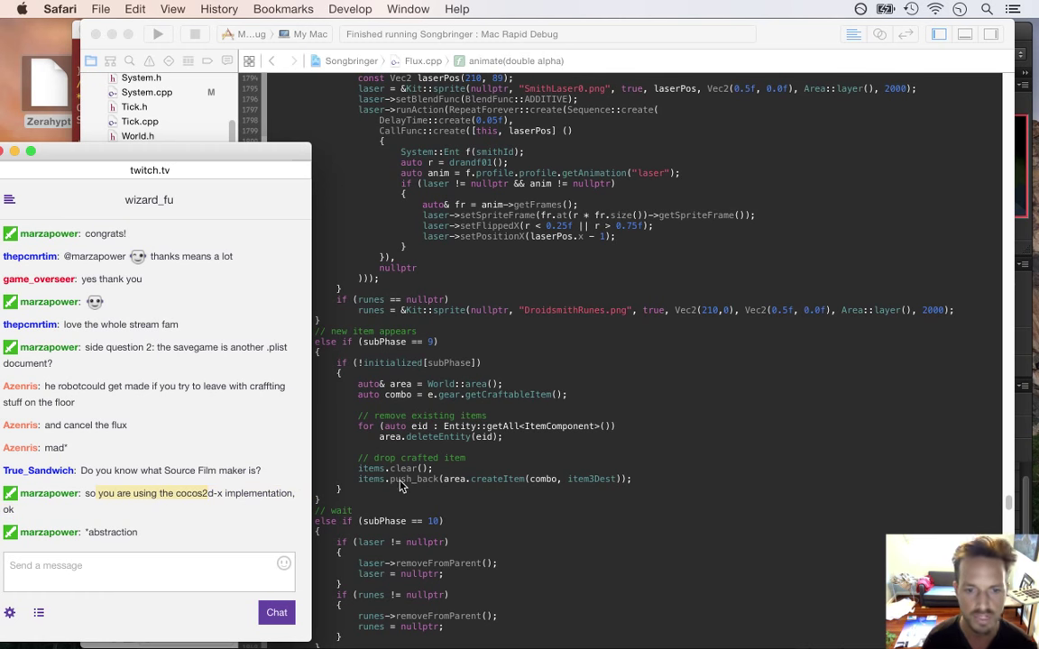
Switch to Xcode, build and run Songbringer, and place the Blink Orb on the smith's left pedestal
{"action": "left_click", "coordinate": [416, 458]}
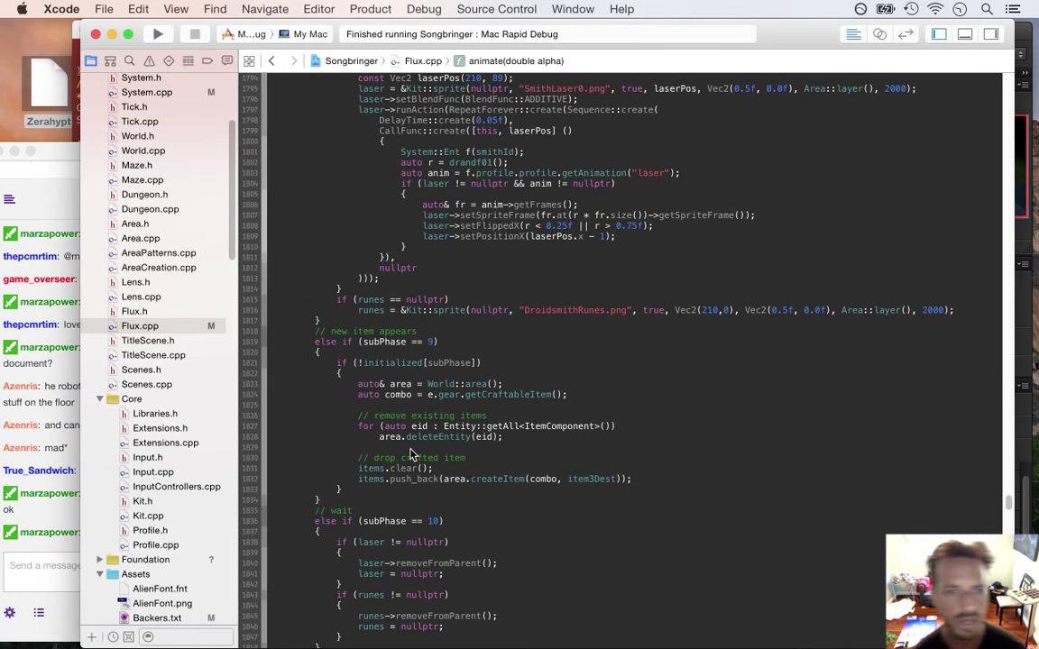
{"action": "key", "text": "super+r"}
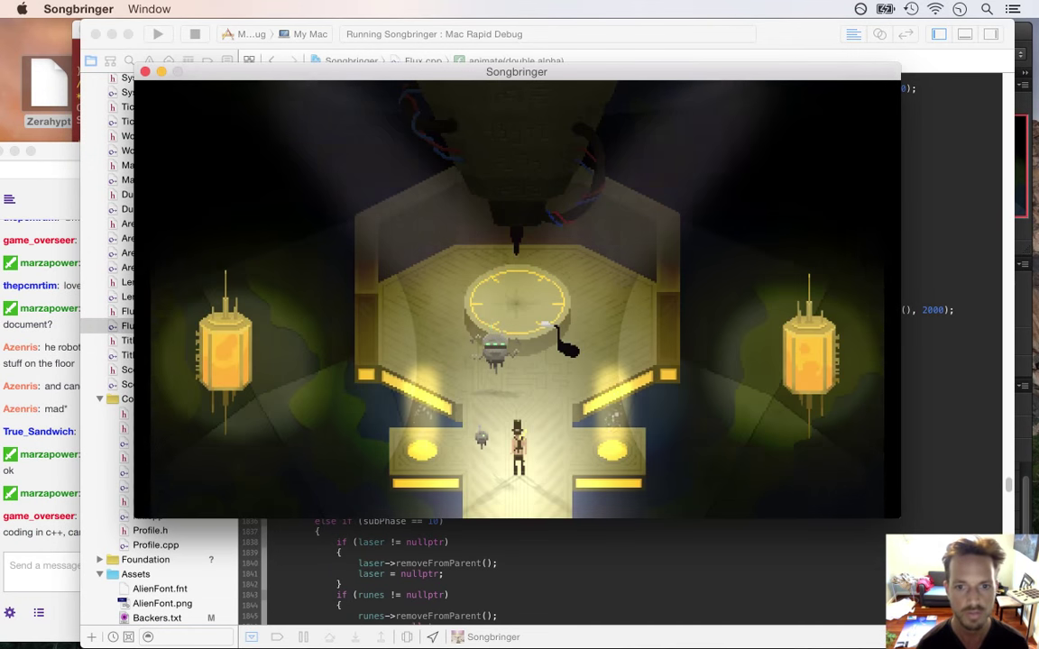
{"action": "key", "text": "Right"}
{"action": "key", "text": "Left"}
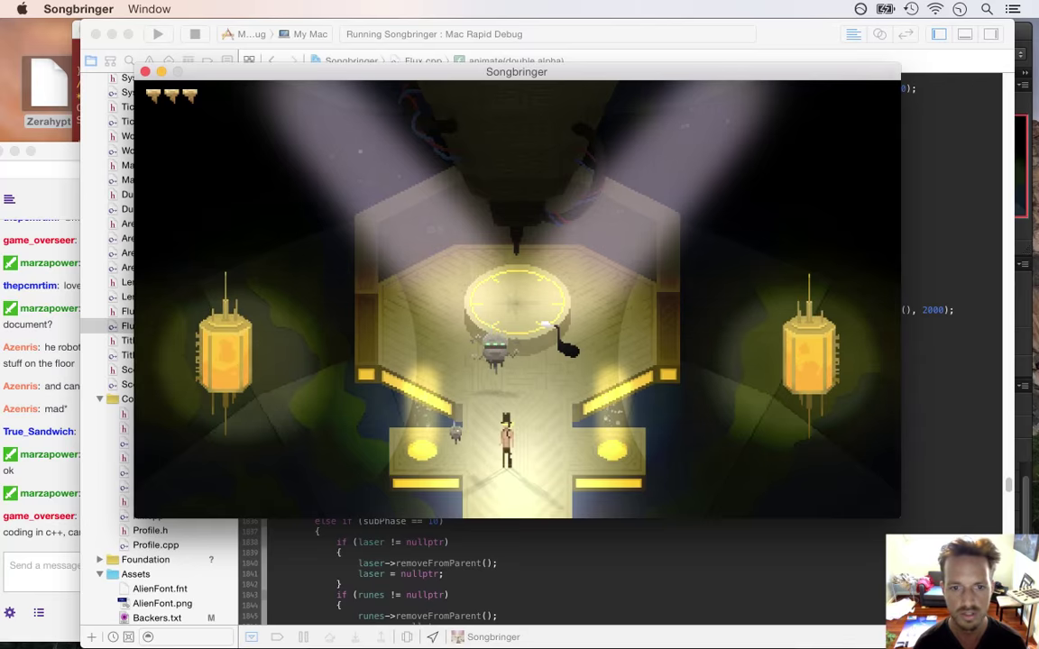
{"action": "key", "text": "Left"}
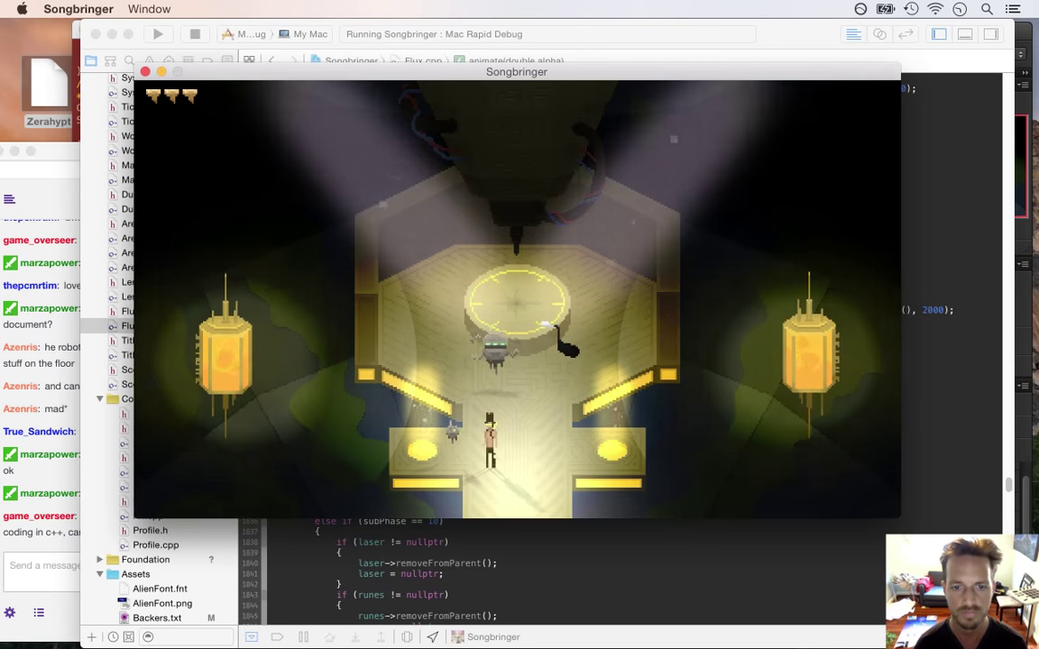
{"action": "key", "text": "Return"}
{"action": "key", "text": "Return"}
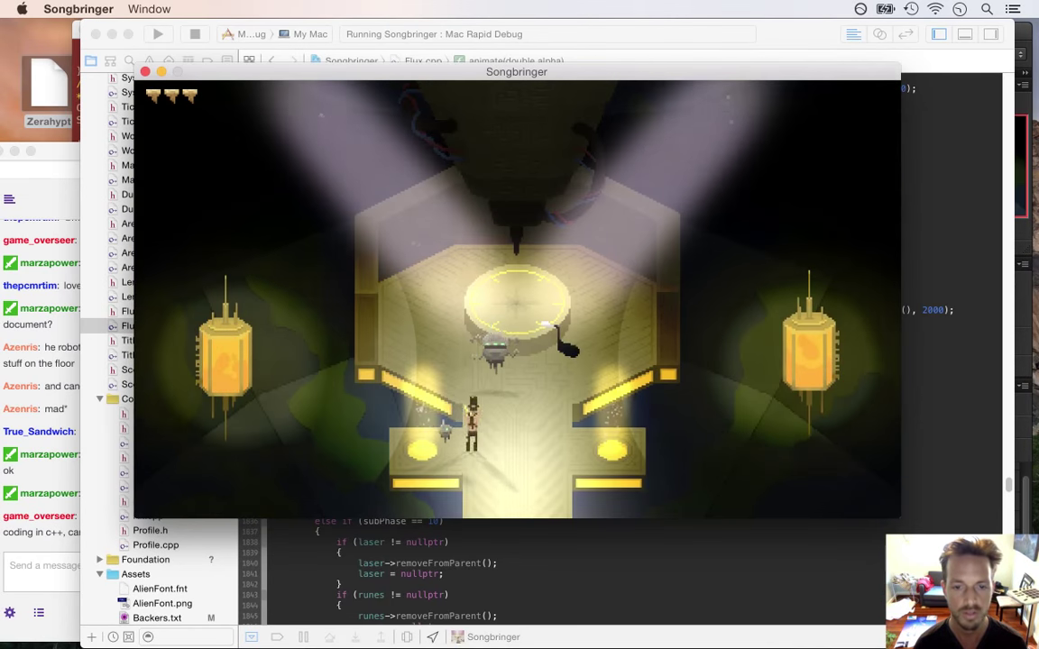
Choose the Fire Cube in the gear inventory and place it on the smith's right pedestal to start crafting
{"action": "key", "text": "Return"}
{"action": "key", "text": "Right"}
{"action": "key", "text": "Right"}
{"action": "key", "text": "Right"}
{"action": "key", "text": "Right"}
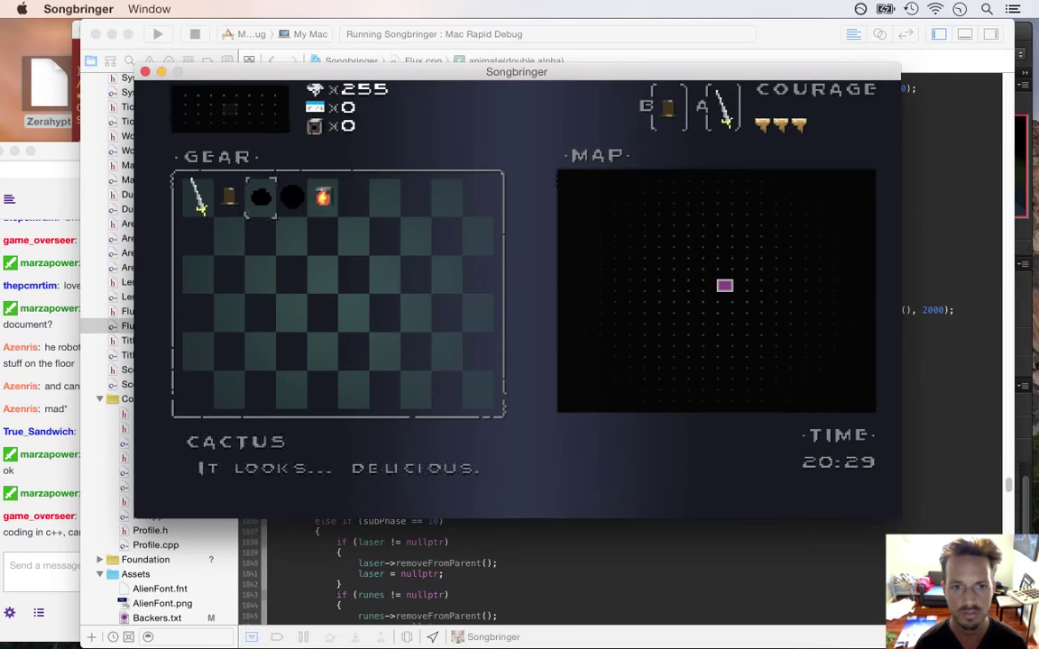
{"action": "key", "text": "Return"}
{"action": "key", "text": "Right"}
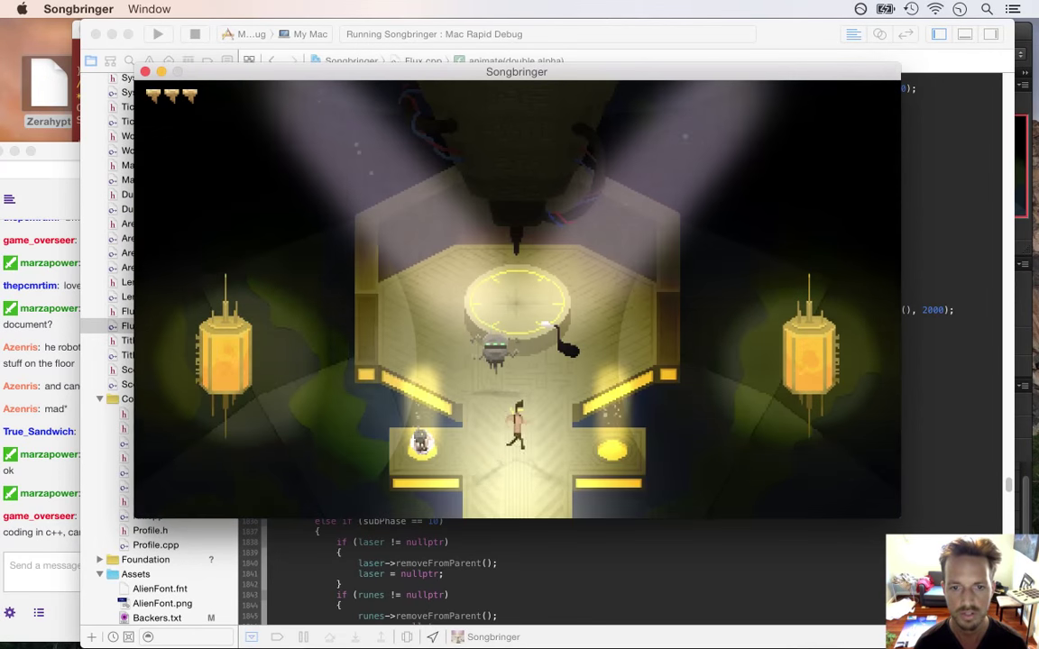
{"action": "key", "text": "Right"}
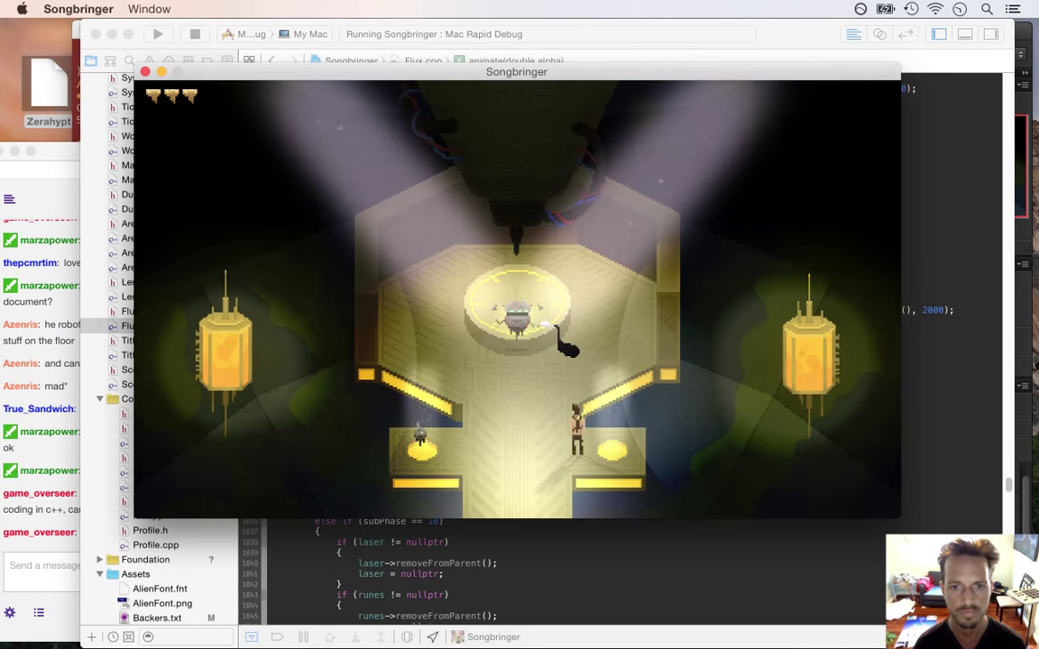
Check the Blink Orb and Fire Cube slots in the gear inventory after handing both items to the smith
{"action": "key", "text": "Return"}
{"action": "key", "text": "Right"}
{"action": "key", "text": "Right"}
{"action": "key", "text": "Right"}
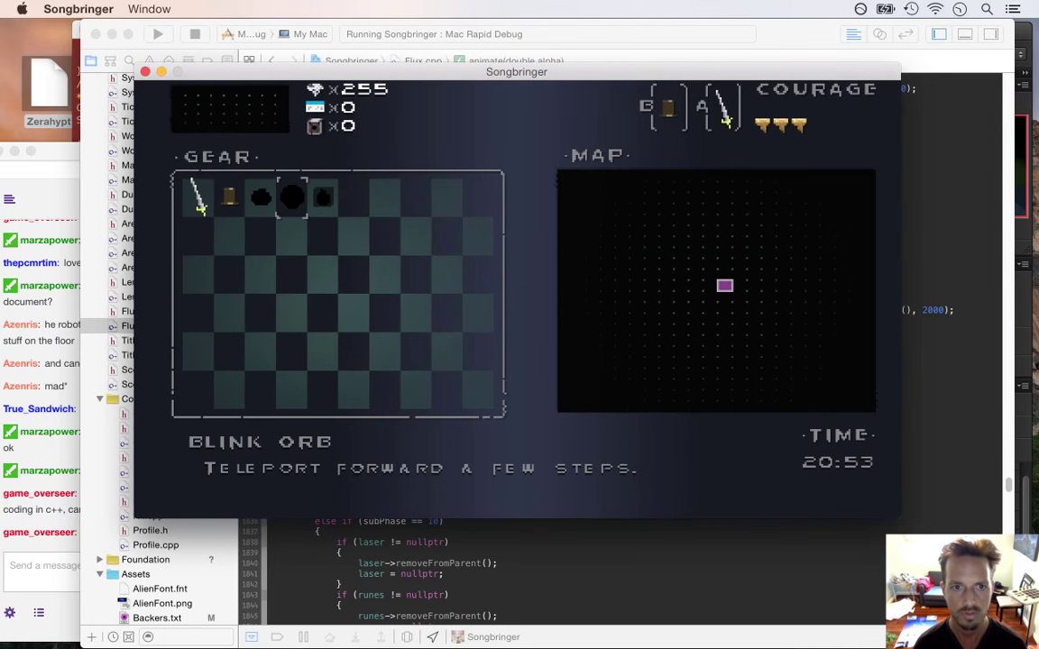
{"action": "key", "text": "Return"}
{"action": "key", "text": "Left"}
{"action": "key", "text": "Return"}
{"action": "key", "text": "Right"}
{"action": "key", "text": "Right"}
{"action": "key", "text": "Right"}
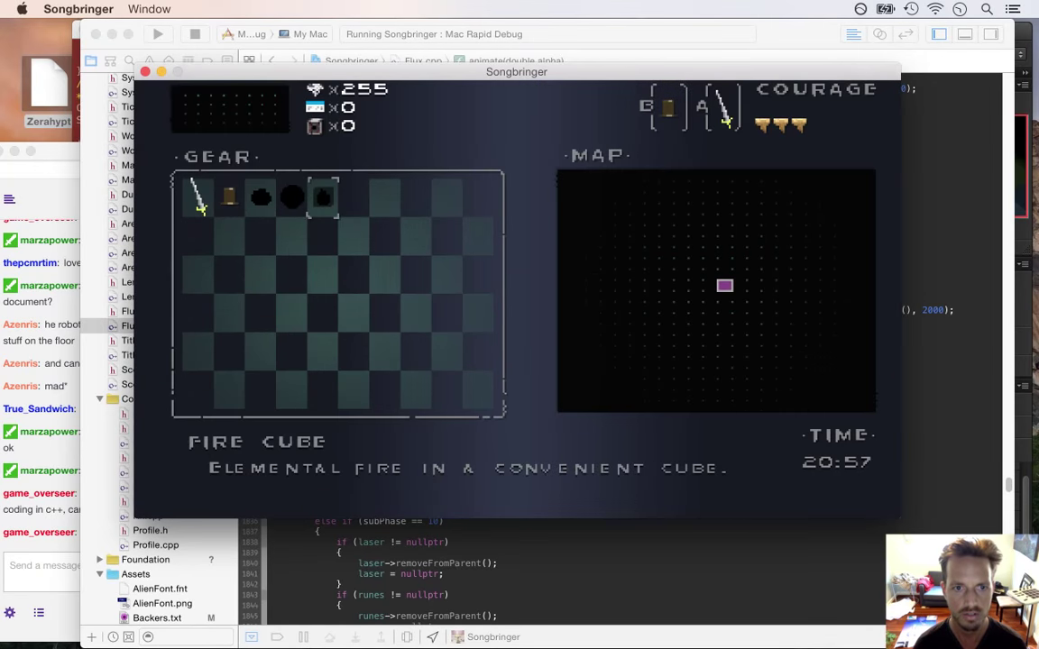
Recheck the gear inventory several times while walking around the smith's room, leaving the crafted item on the floor
{"action": "key", "text": "Return"}
{"action": "key", "text": "Return"}
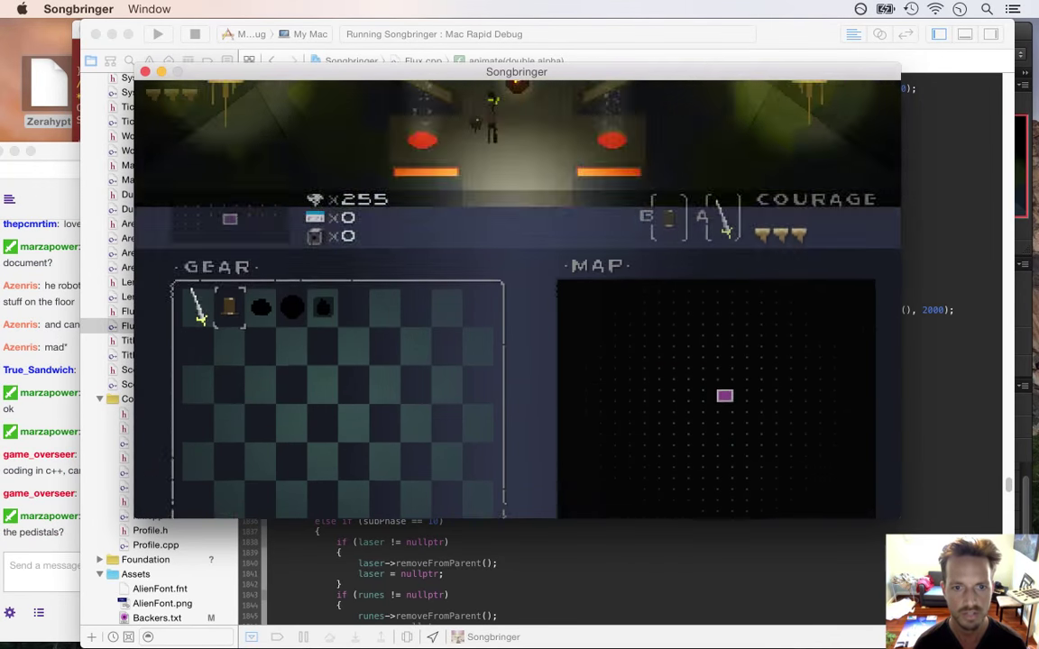
{"action": "key", "text": "Return"}
{"action": "key", "text": "Return"}
{"action": "key", "text": "Right"}
{"action": "key", "text": "Right"}
{"action": "key", "text": "Return"}
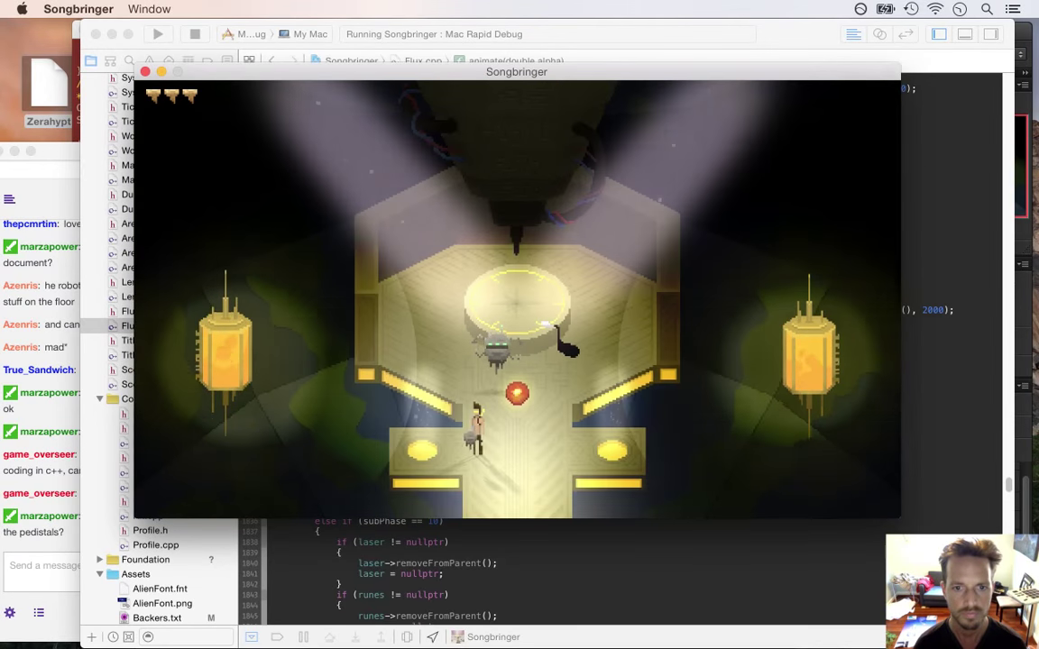
{"action": "key", "text": "Return"}
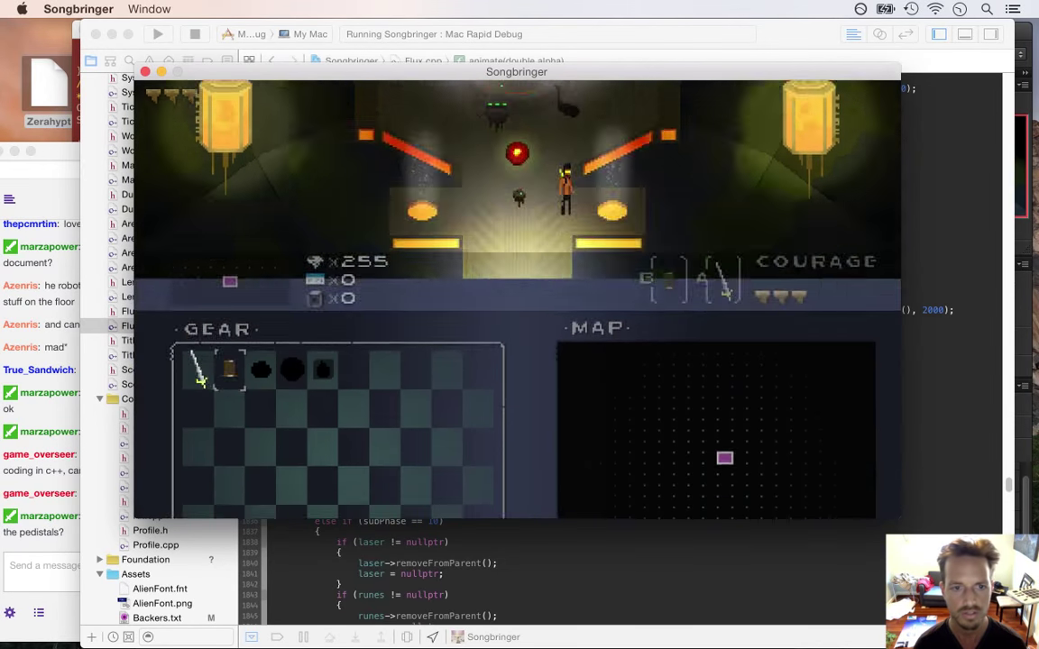
{"action": "key", "text": "Return"}
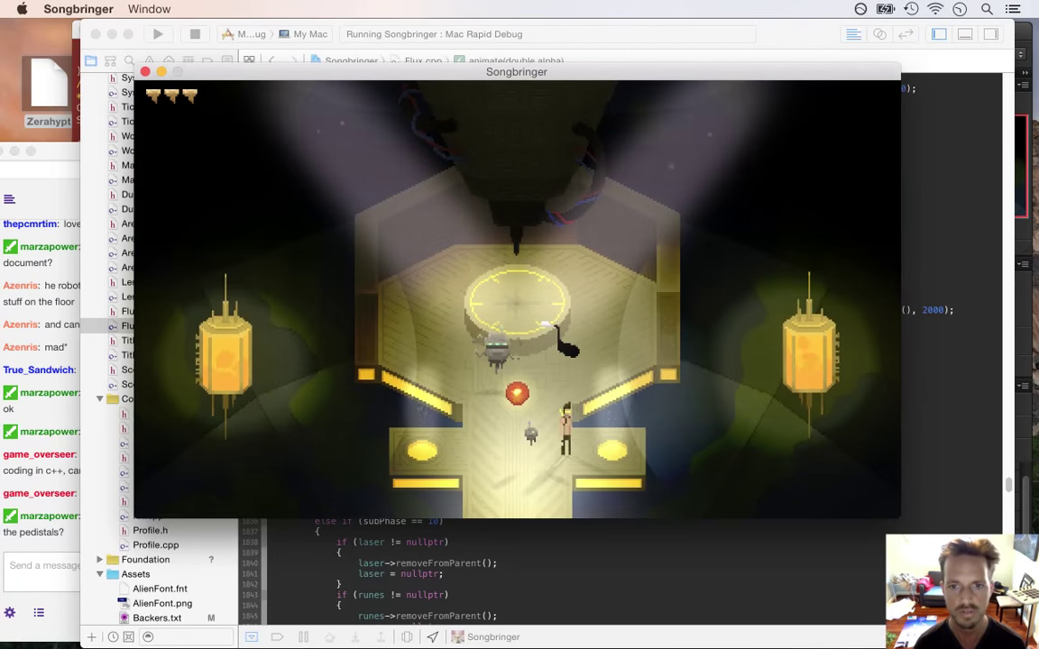
{"action": "key", "text": "Return"}
{"action": "key", "text": "Left"}
{"action": "key", "text": "Return"}
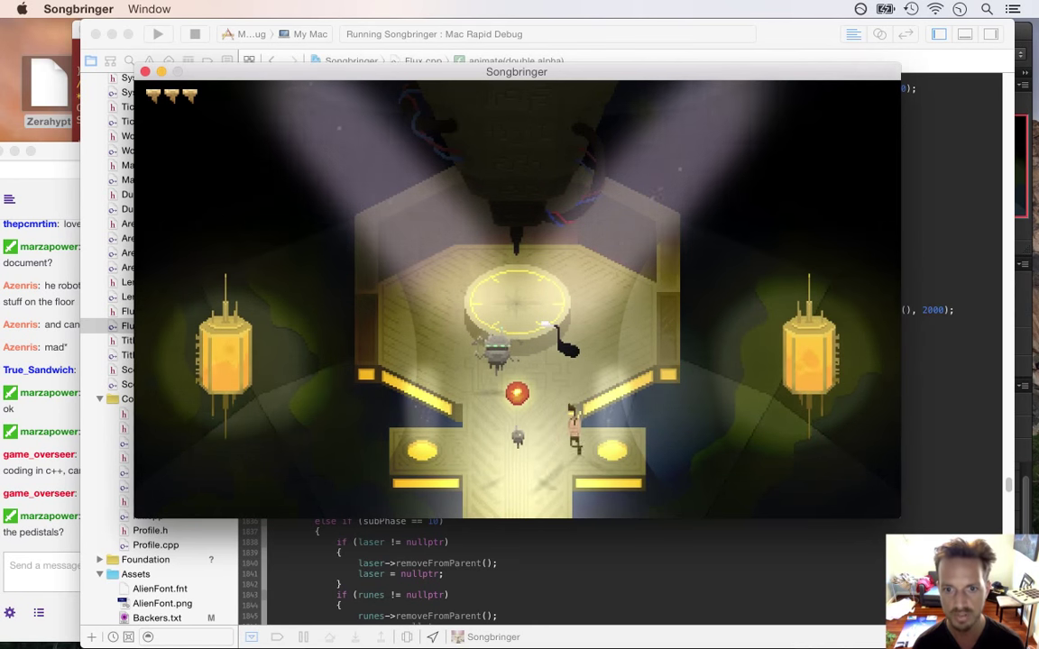
Leave the smith's room without the crafted item and check the gear inventory outside for the Blink Orb and Fire Cube
{"action": "key", "text": "Left"}
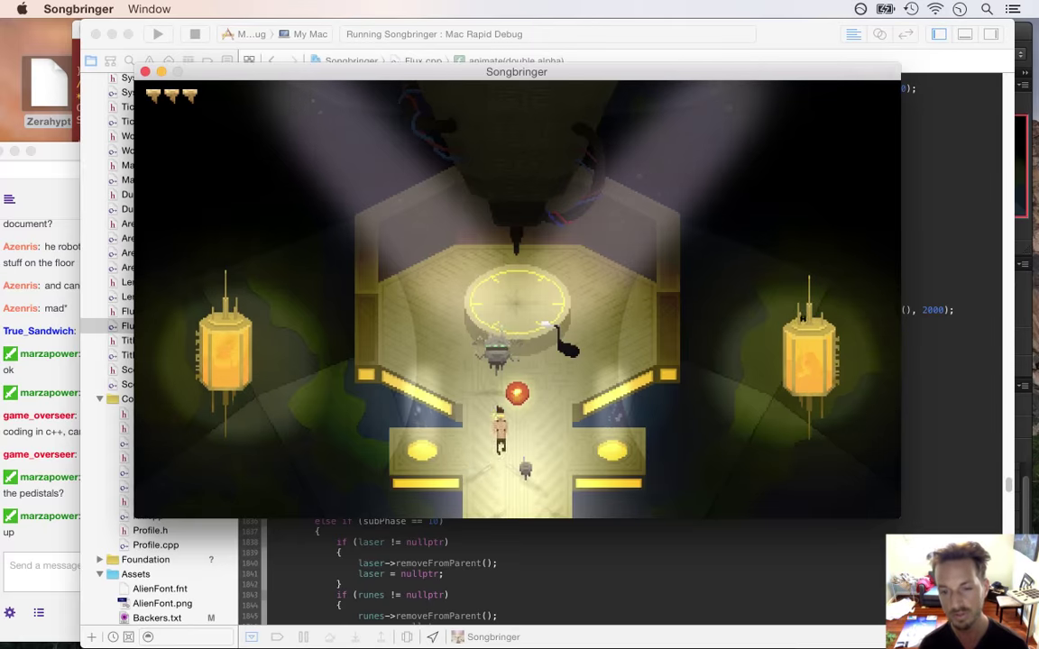
{"action": "key", "text": "Down"}
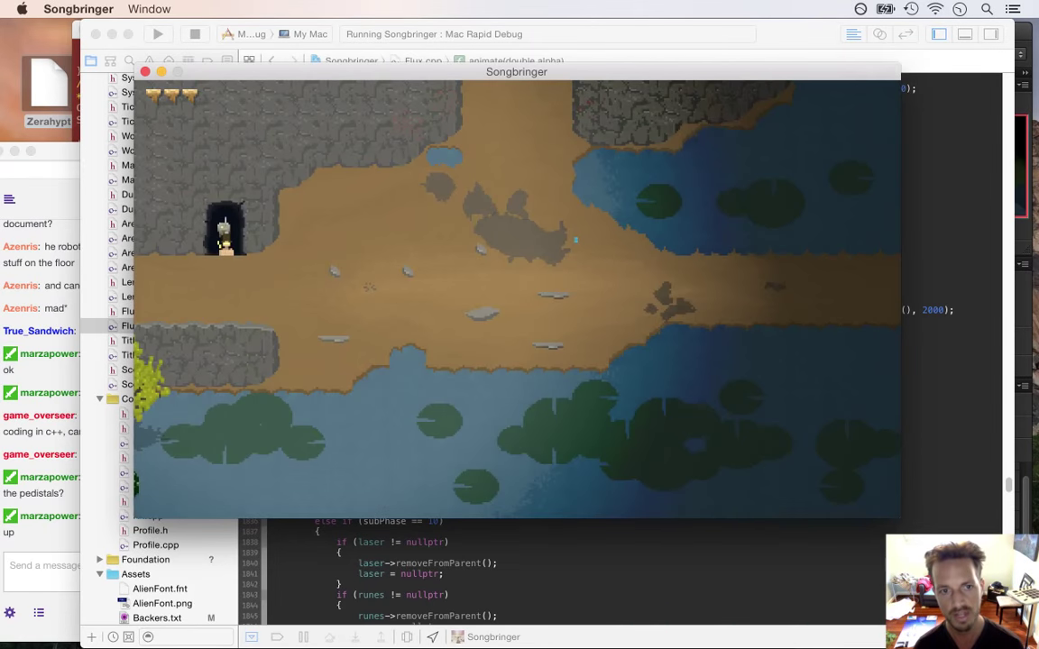
{"action": "key", "text": "Down"}
{"action": "key", "text": "Right"}
{"action": "key", "text": "Return"}
{"action": "key", "text": "Right"}
{"action": "key", "text": "Right"}
{"action": "key", "text": "Right"}
{"action": "key", "text": "Left"}
{"action": "key", "text": "Return"}
Walk back through the cave entrance into the smith's room
{"action": "key", "text": "Left"}
{"action": "key", "text": "Up"}
{"action": "key", "text": "Right"}
{"action": "key", "text": "Up"}
{"action": "key", "text": "Up"}
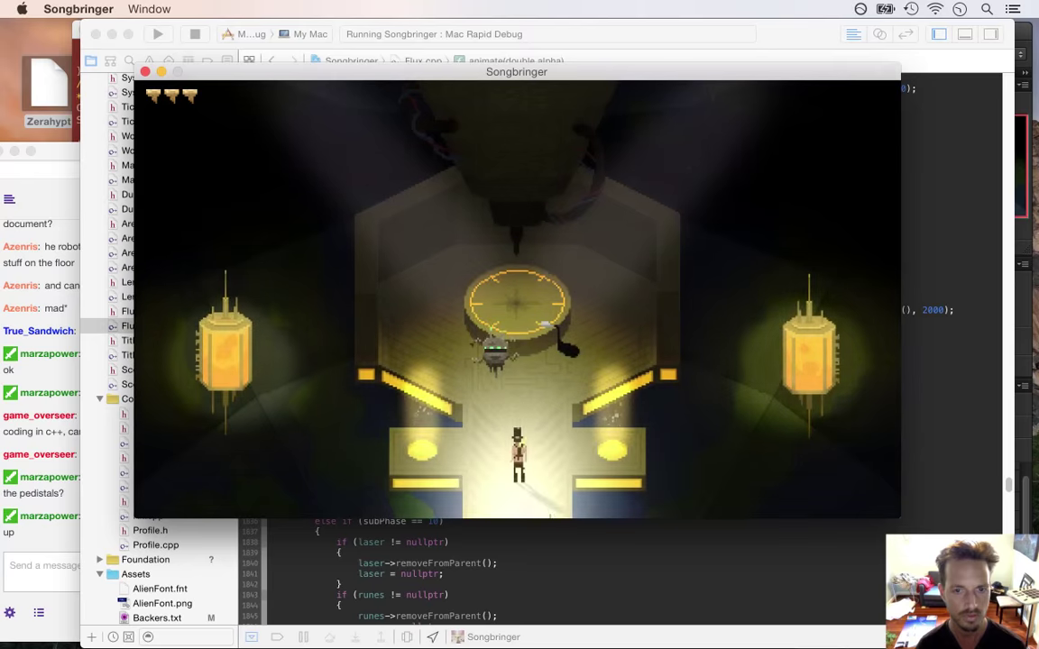
Equip the Blink Orb and place it on the left pedestal again for a second crafting attempt
{"action": "key", "text": "Return"}
{"action": "key", "text": "Return"}
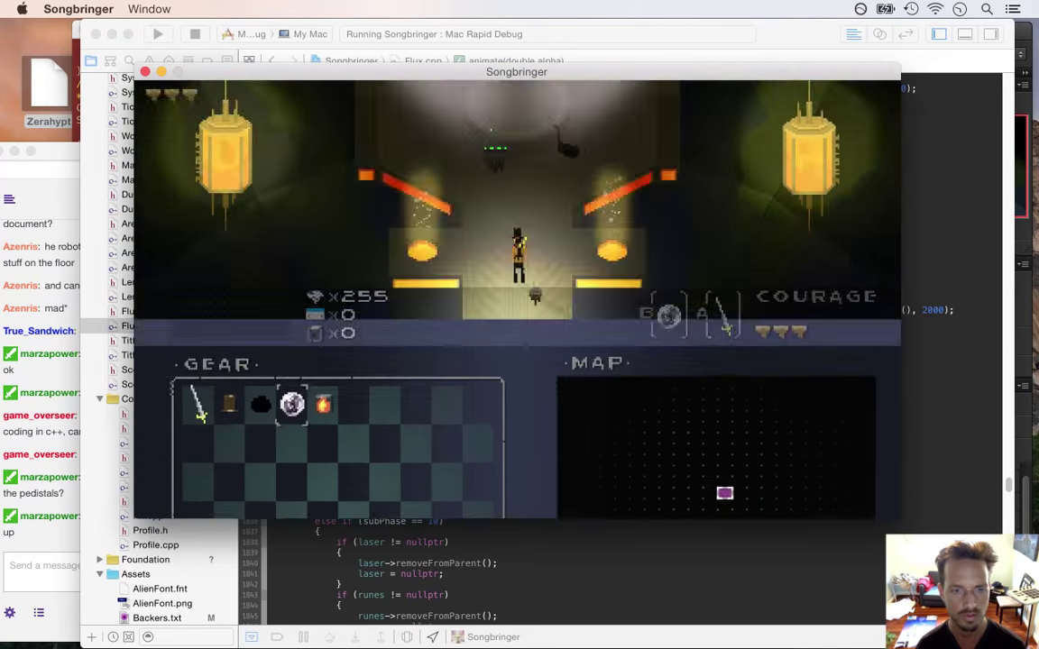
{"action": "key", "text": "Left"}
{"action": "key", "text": "Up"}
{"action": "key", "text": "x"}
Equip the Fire Cube and place it on the right pedestal to have the smith recraft the item
{"action": "key", "text": "Return"}
{"action": "key", "text": "Right"}
{"action": "key", "text": "Right"}
{"action": "key", "text": "Right"}
{"action": "key", "text": "Right"}
{"action": "key", "text": "Return"}
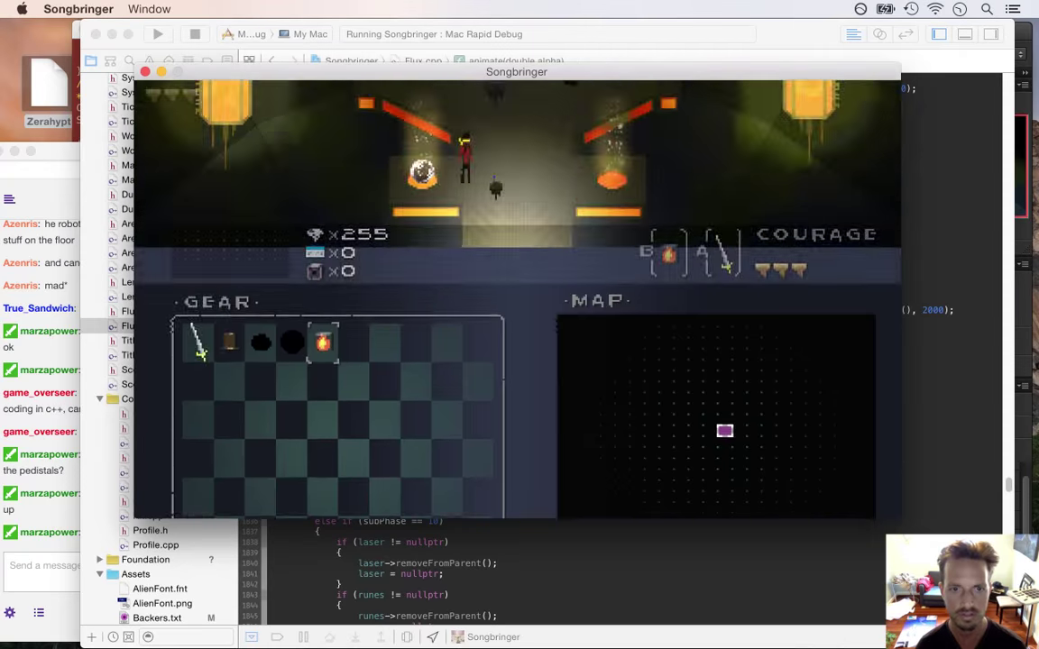
{"action": "key", "text": "Right"}
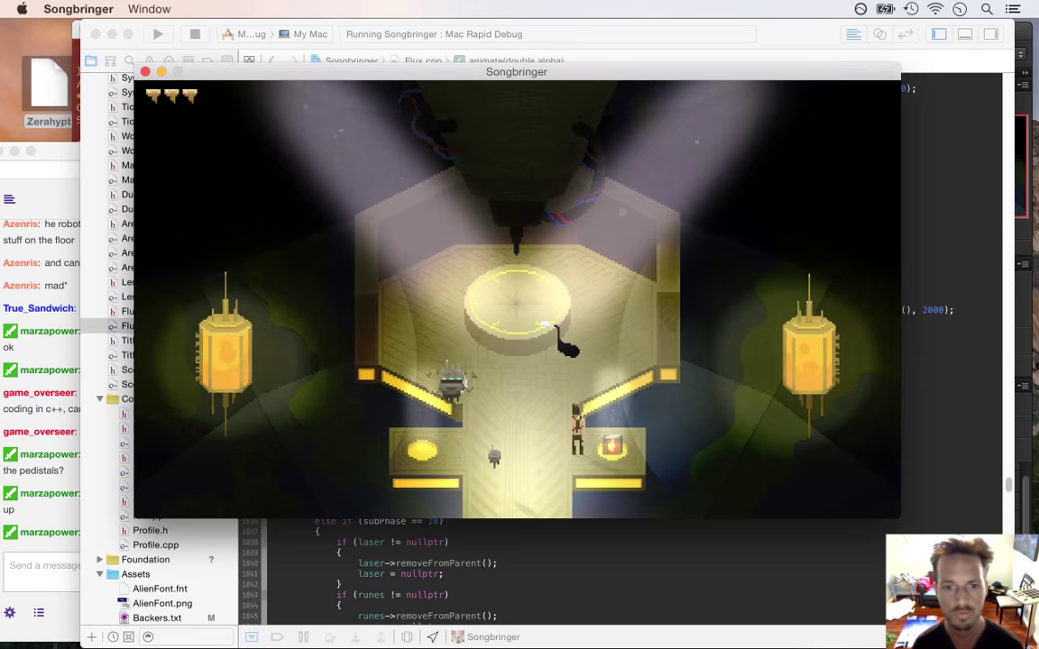
Switch to the Twitch chat in Safari and answer the viewer's C++ software question with "windows has visual studio, mac has xcode"
{"action": "key", "text": "super+Tab"}
{"action": "key", "text": "super+Tab"}
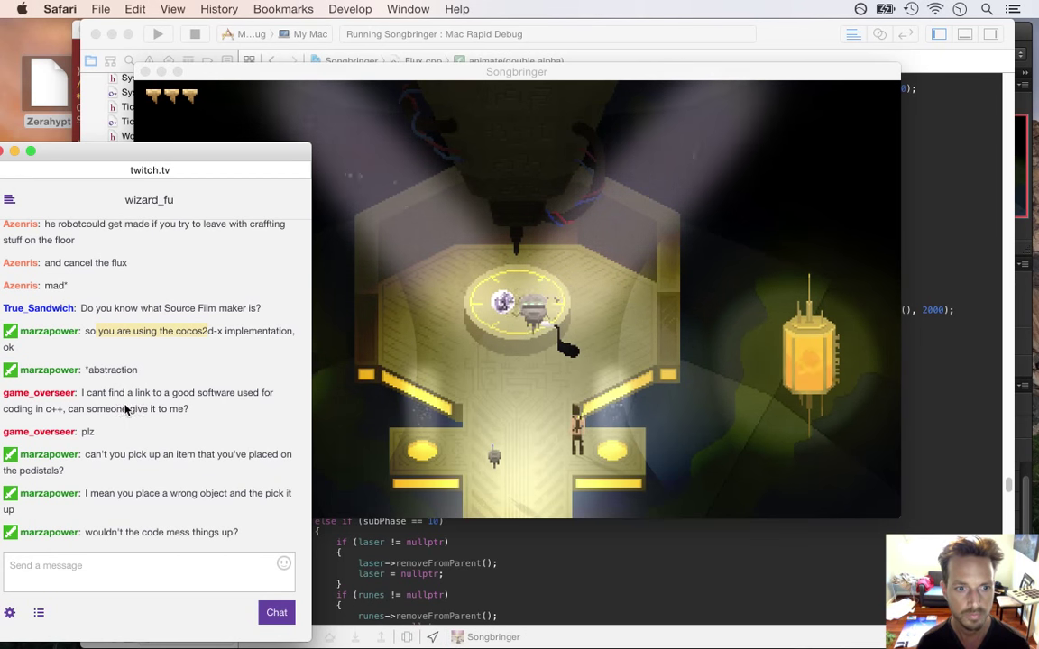
{"action": "left_click_drag", "start_coordinate": [93, 392], "coordinate": [143, 422]}
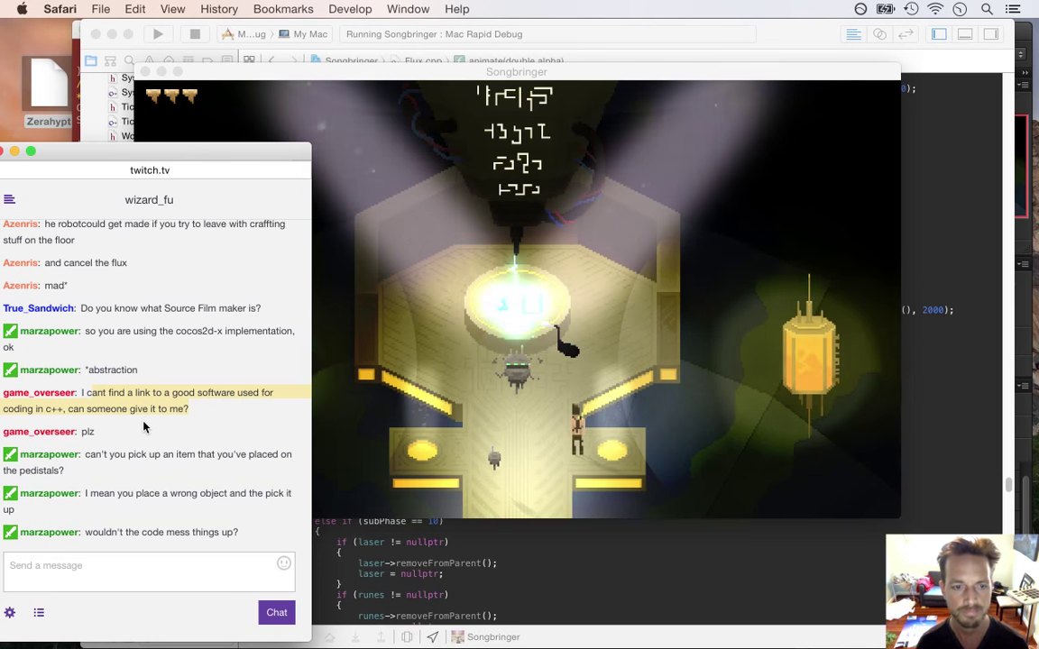
{"action": "left_click", "coordinate": [67, 575]}
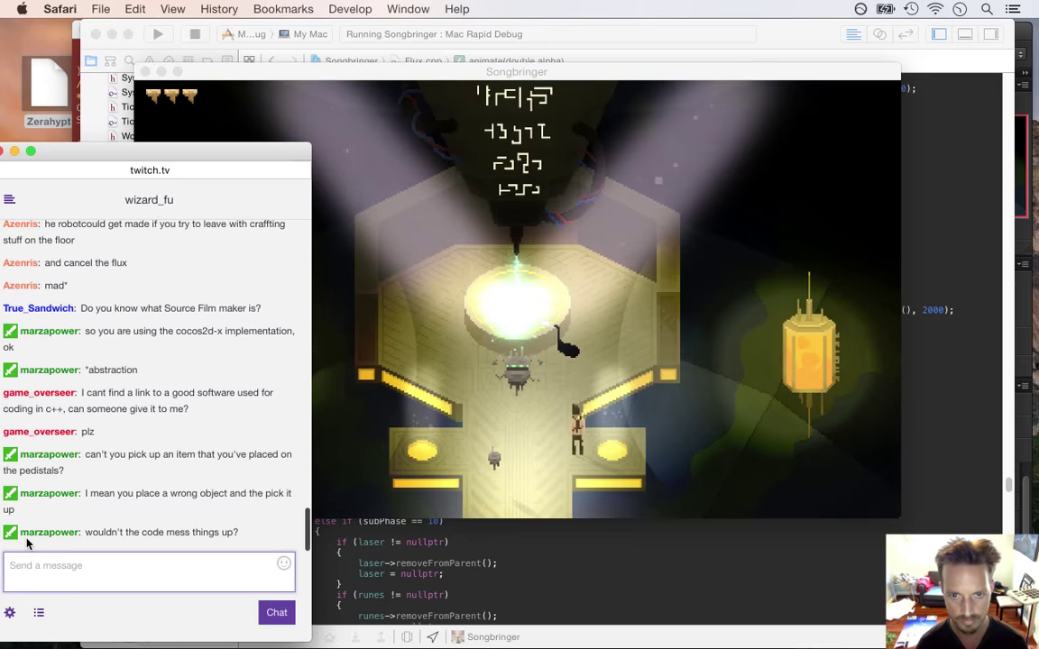
{"action": "type", "text": "oversee"}
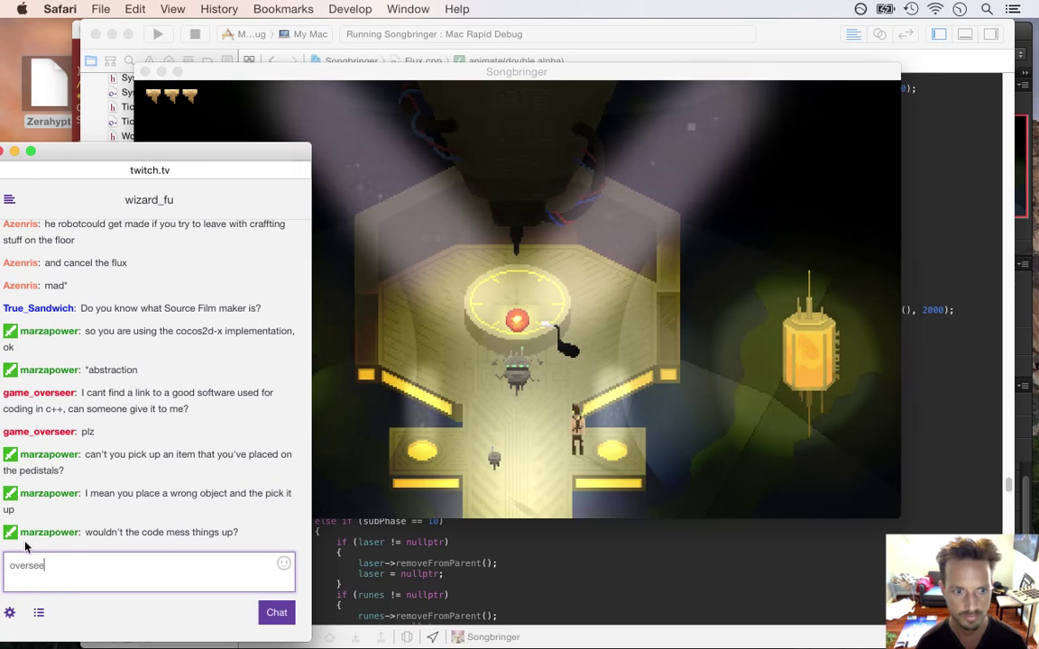
{"action": "type", "text": "r"}
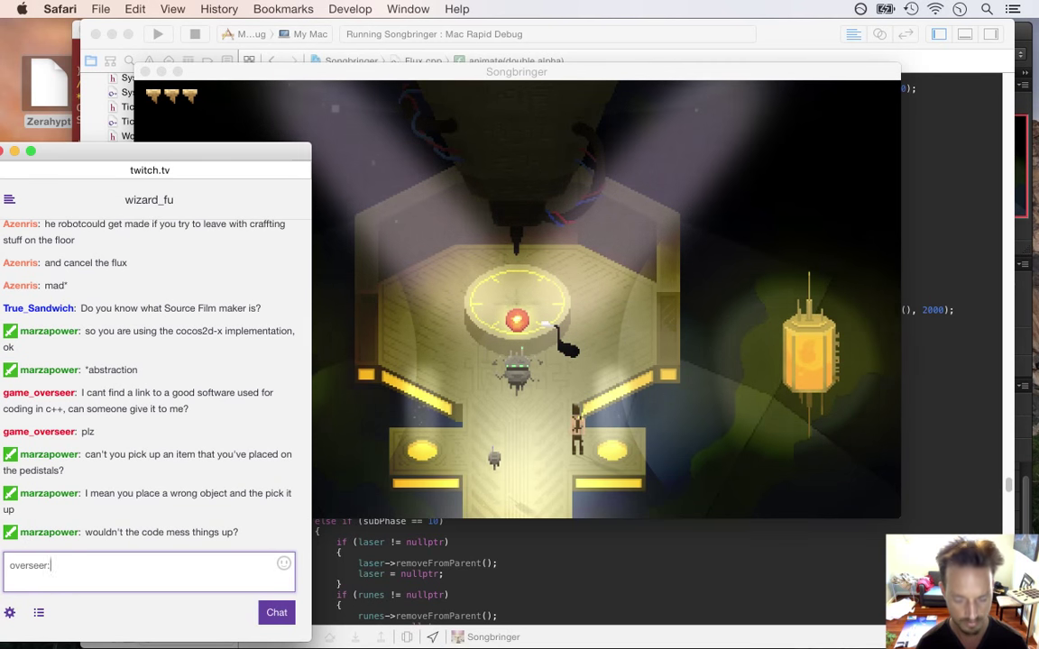
{"action": "type", "text": ": windows has visual studio"}
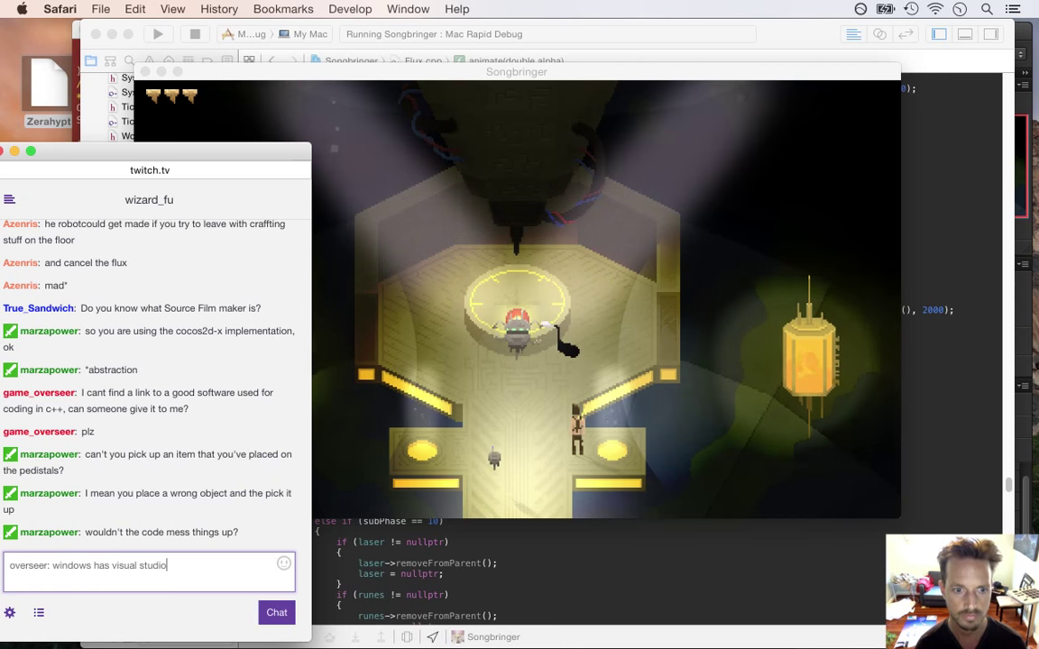
{"action": "type", "text": ", mac"}
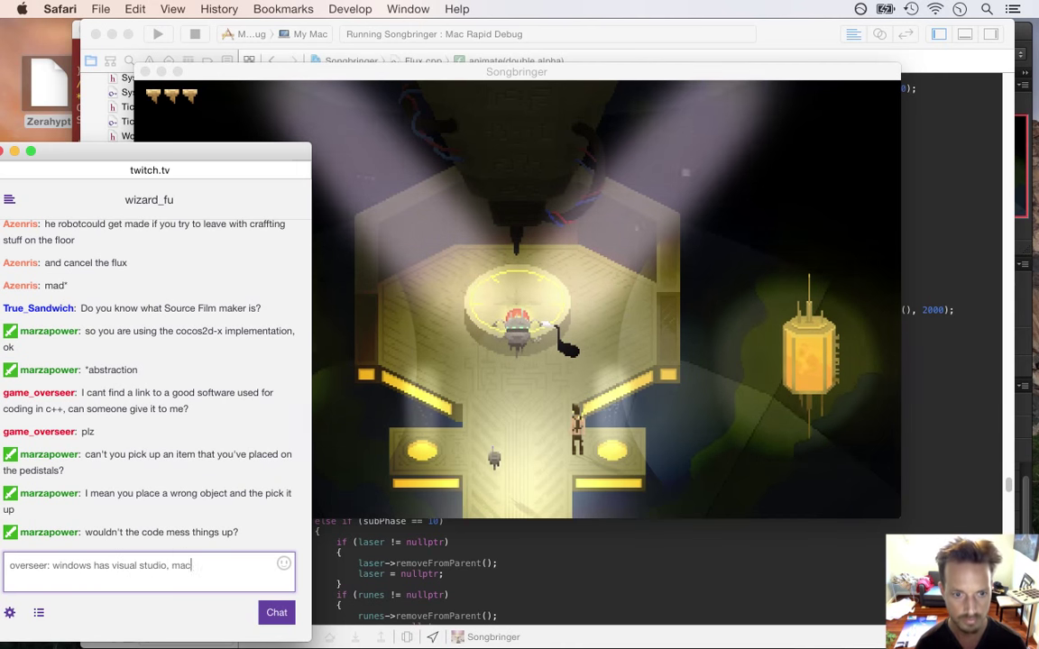
{"action": "type", "text": " has xcode"}
{"action": "key", "text": "Return"}
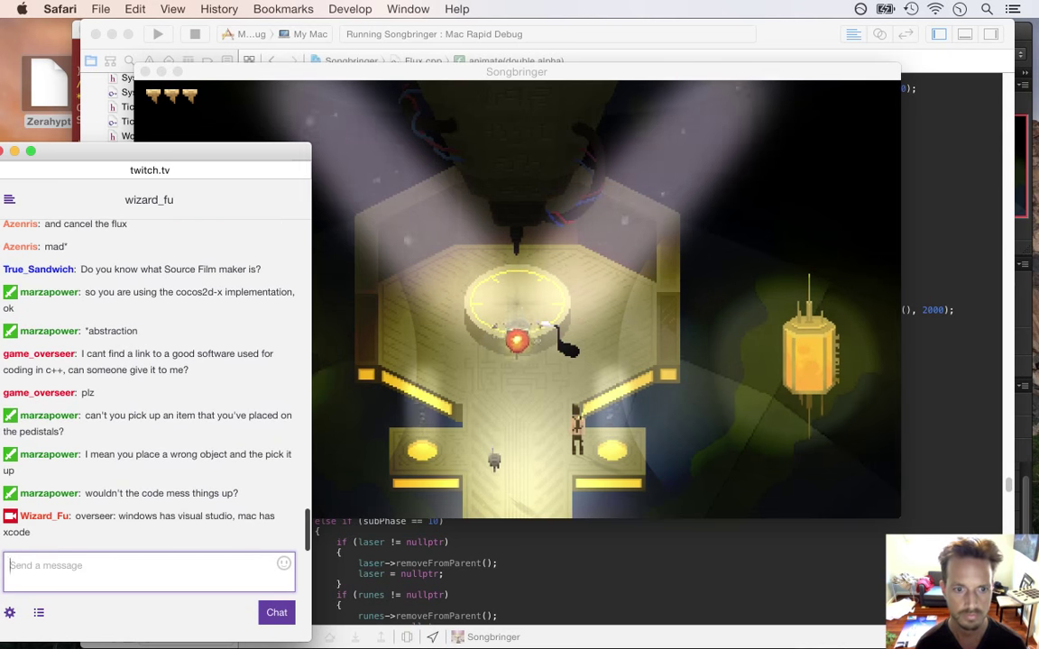
Return to the Songbringer game and check the gear inventory before taking the recrafted item
{"action": "key", "text": "super+Tab"}
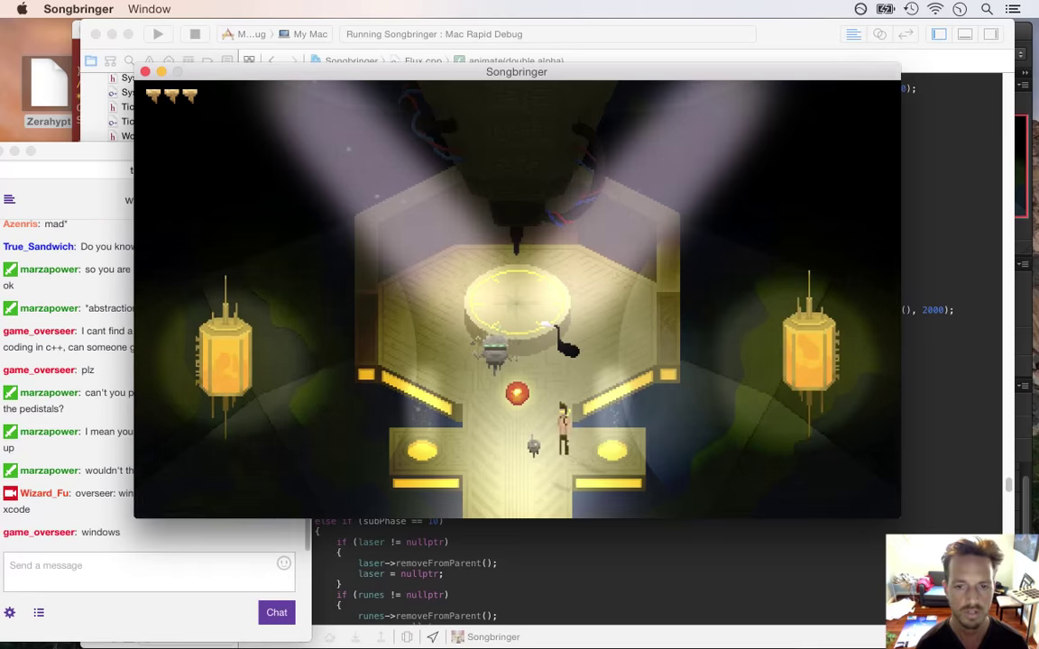
{"action": "key", "text": "Return"}
{"action": "key", "text": "Right"}
{"action": "key", "text": "Right"}
{"action": "key", "text": "Right"}
{"action": "key", "text": "Left"}
{"action": "key", "text": "Left"}
{"action": "key", "text": "Left"}
{"action": "key", "text": "Return"}
Pick up the crafted Fire Blink from the floor and dismiss its description
{"action": "key", "text": "Right"}
{"action": "key", "text": "Left"}
{"action": "key", "text": "Up"}
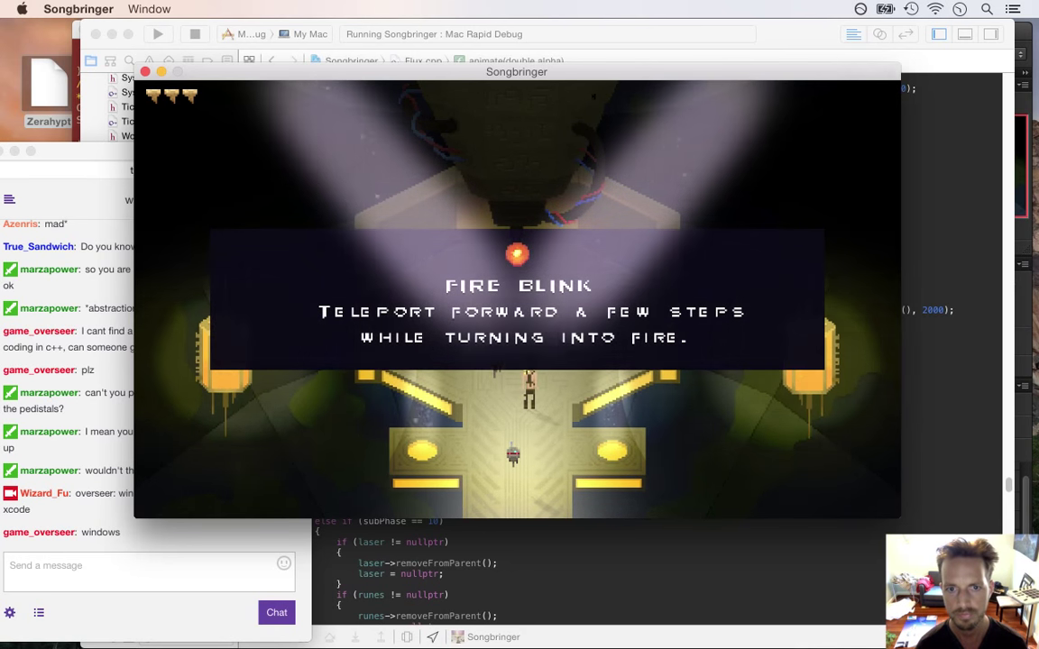
{"action": "key", "text": "Down"}
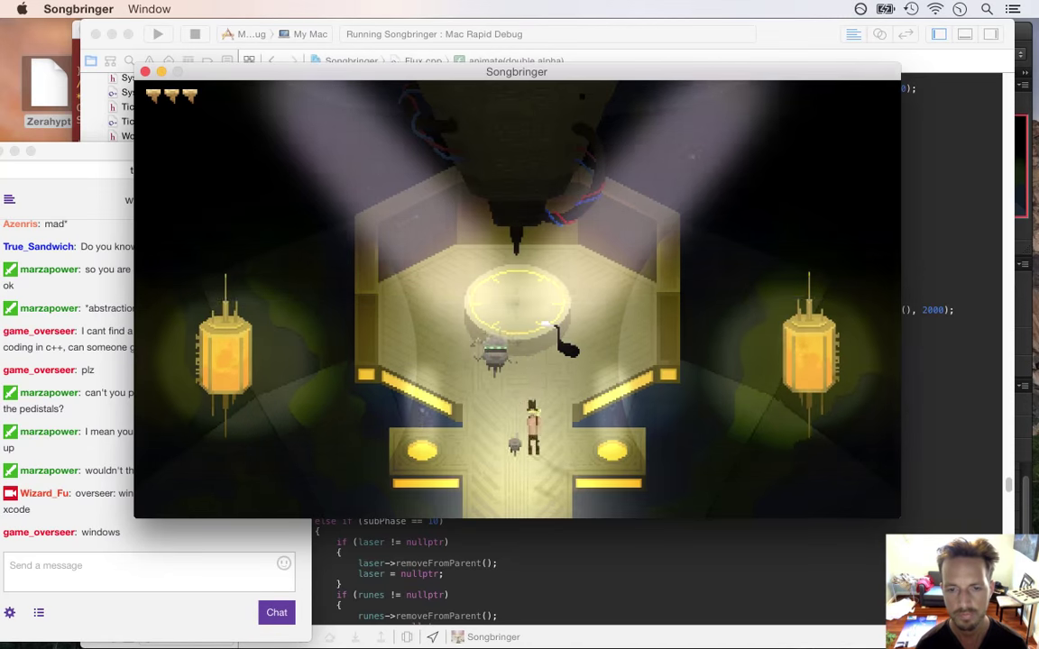
Leave the smith's chamber for the outdoor area, passing the pedestals with the crafted item
{"action": "key", "text": "Return"}
{"action": "key", "text": "Escape"}
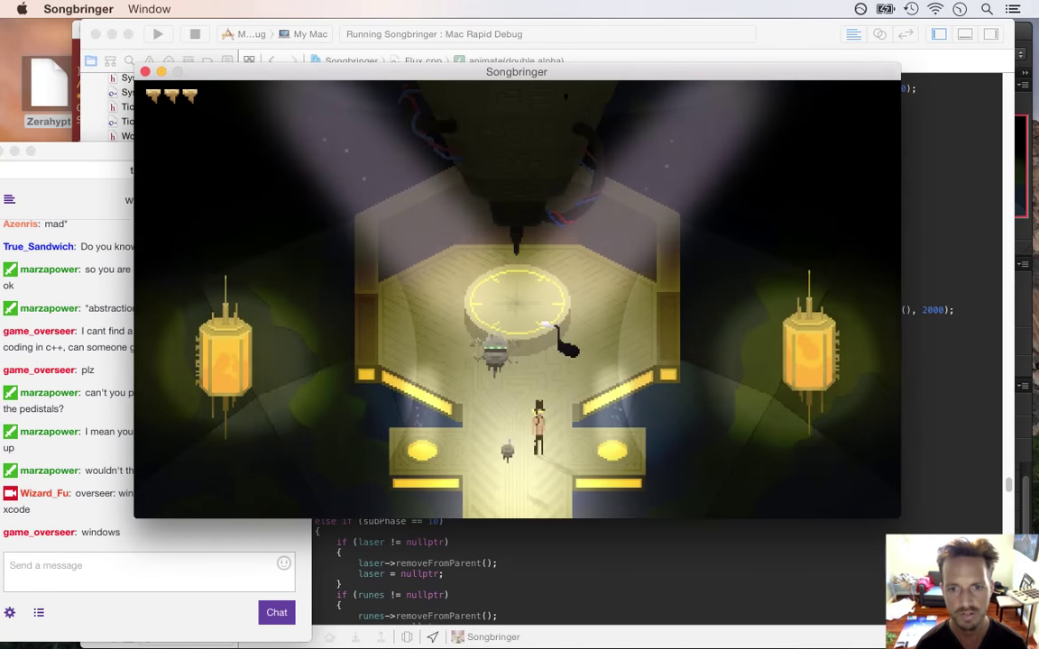
{"action": "key", "text": "Right"}
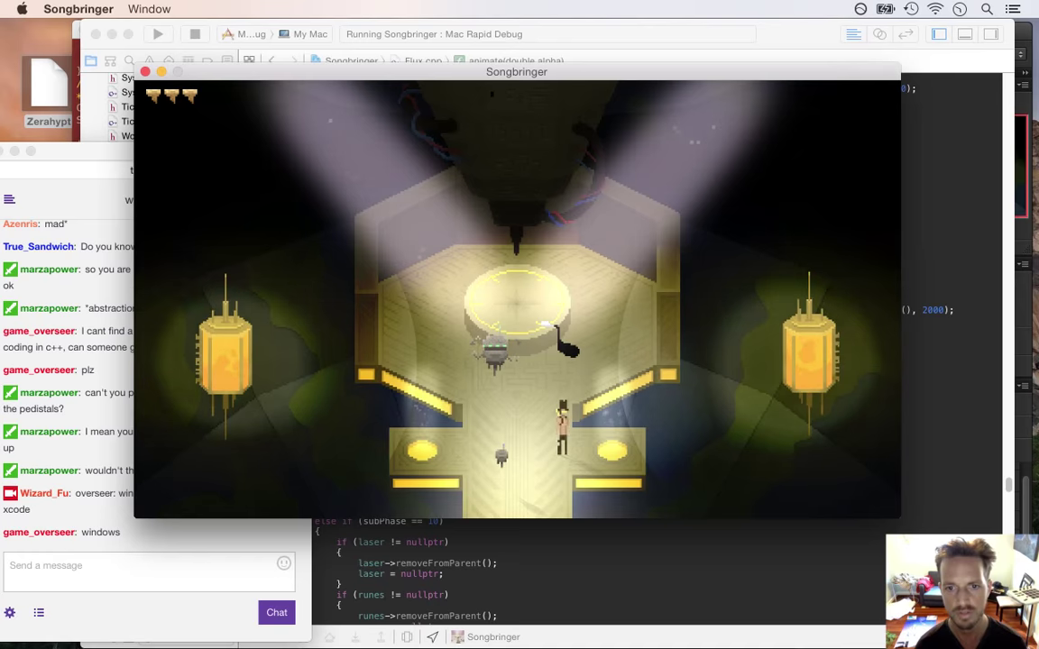
{"action": "key", "text": "Left"}
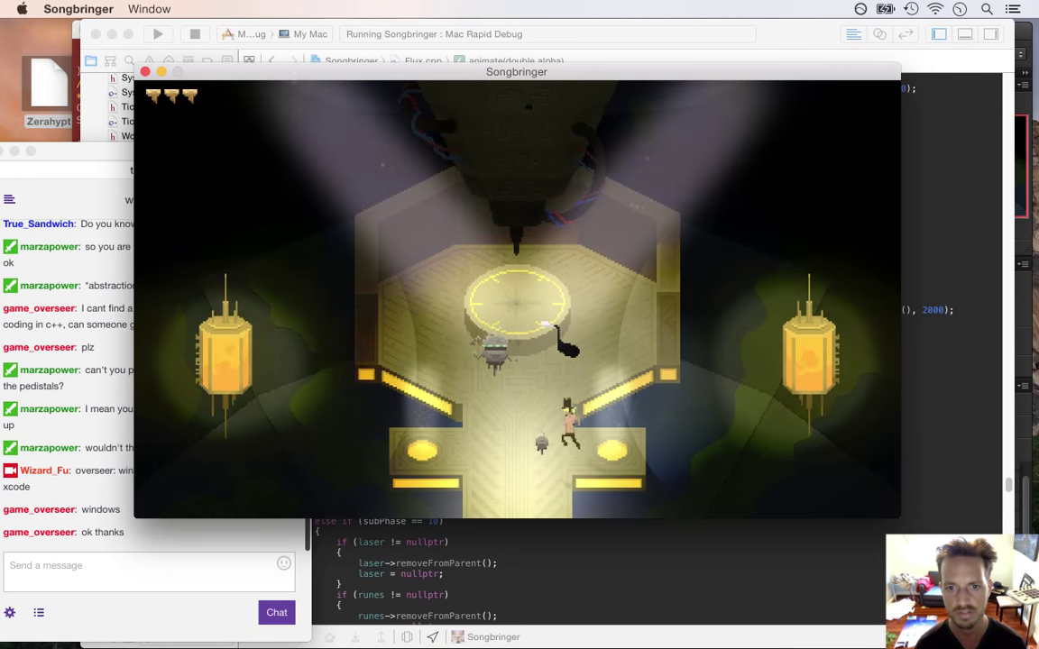
{"action": "key", "text": "Down"}
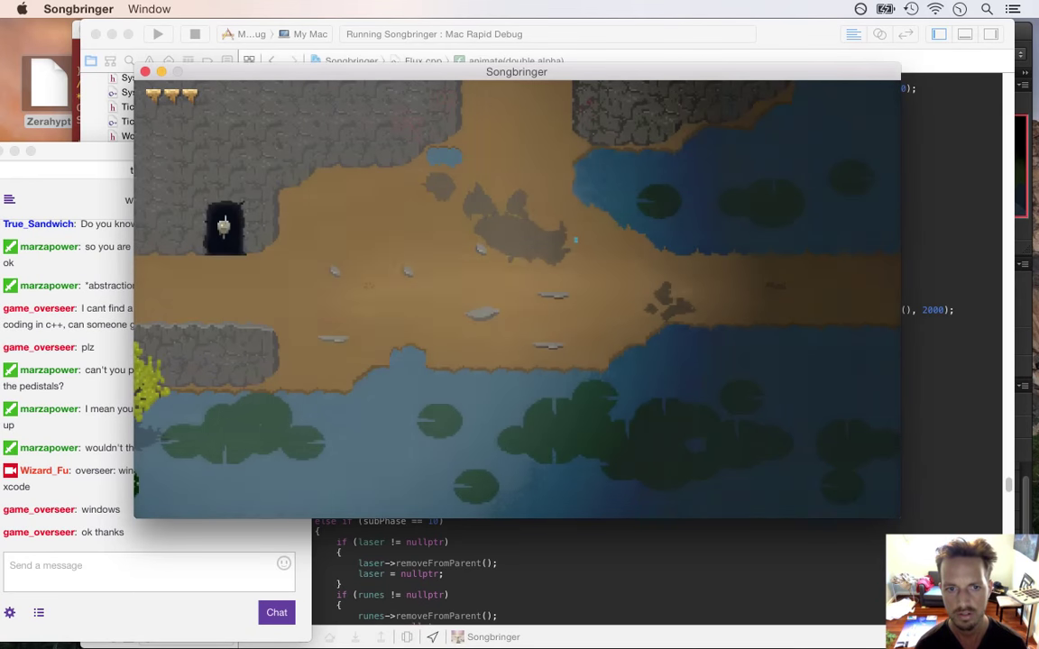
Equip the Fire Blink from the gear inventory and test teleporting with it outdoors
{"action": "key", "text": "Right"}
{"action": "key", "text": "Return"}
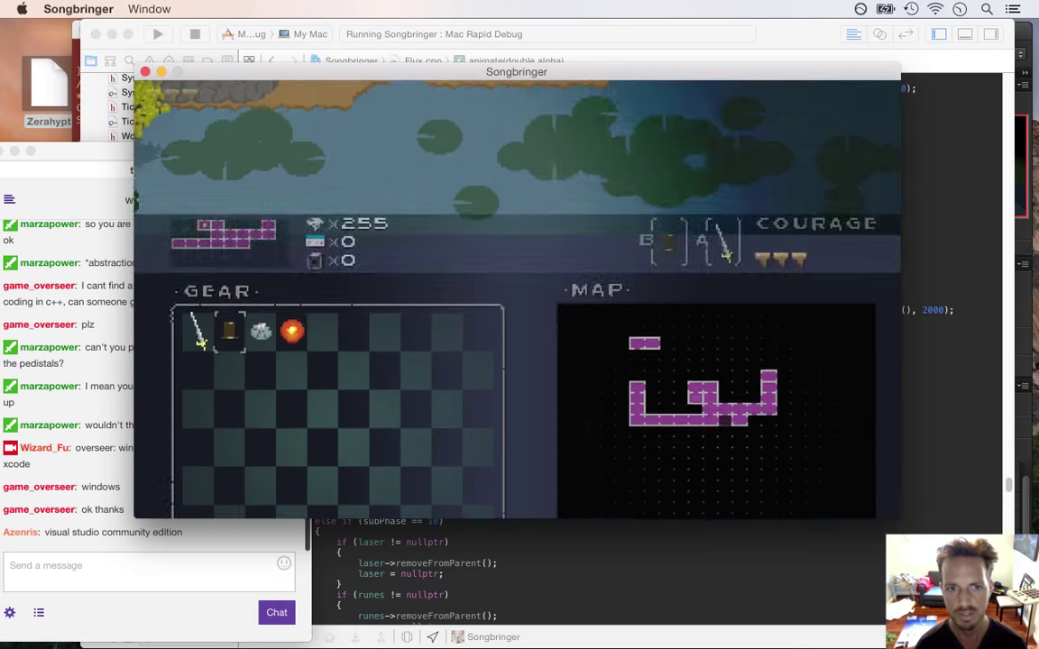
{"action": "key", "text": "Right"}
{"action": "key", "text": "Right"}
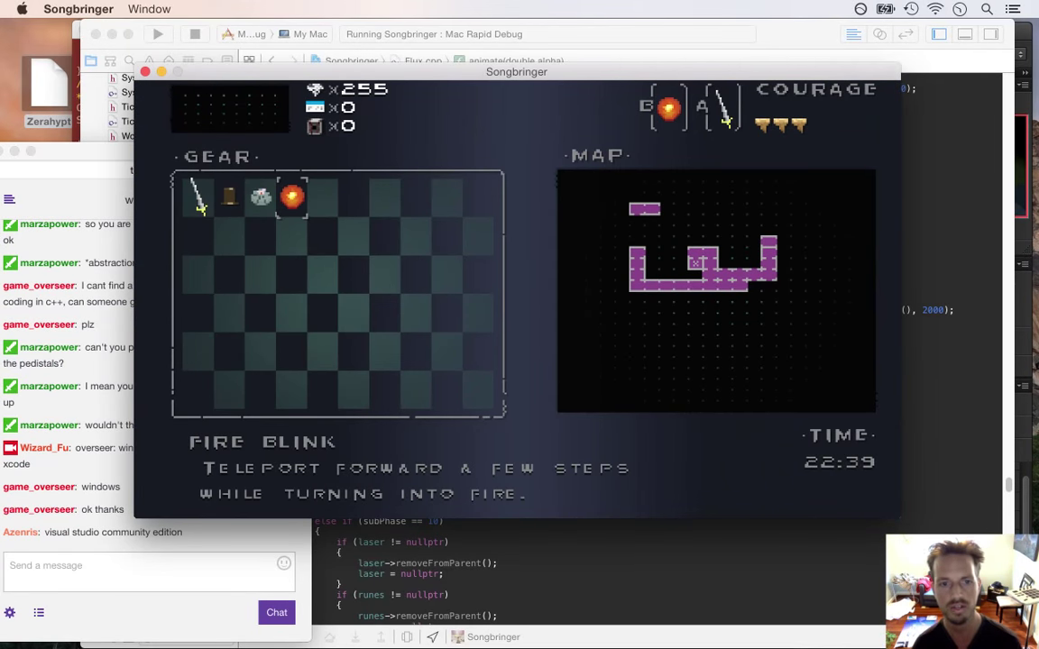
{"action": "key", "text": "Return"}
{"action": "key", "text": "x"}
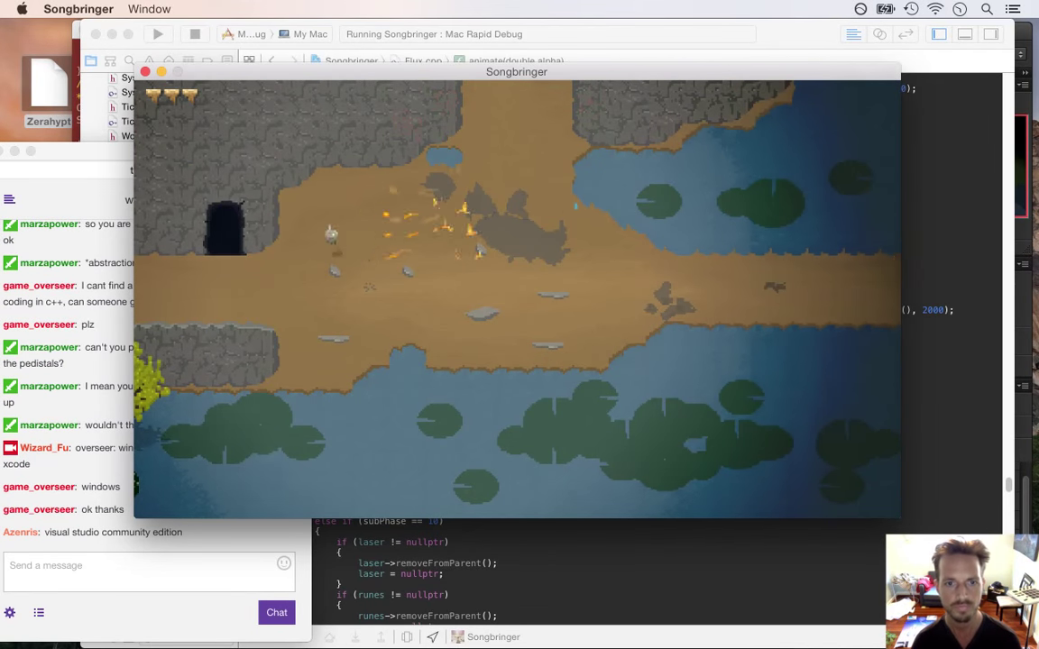
Re-enter the smith's chamber, test placing the Nano Sword on the left pedestal and the hat on the right, and quit the game
{"action": "key", "text": "Left"}
{"action": "key", "text": "Up"}
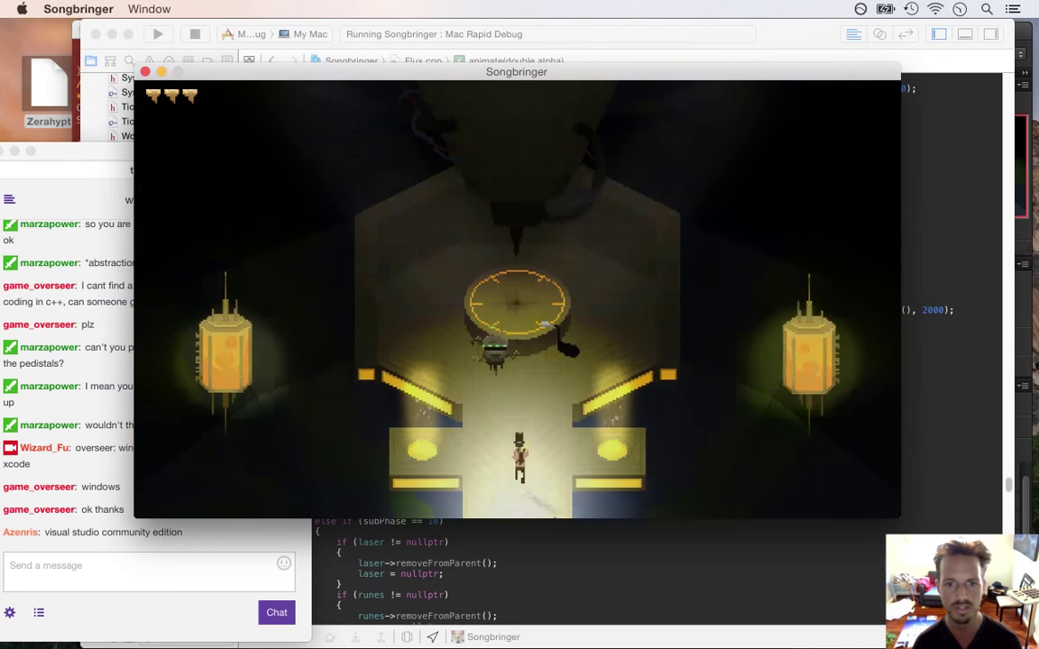
{"action": "key", "text": "Left"}
{"action": "key", "text": "Up"}
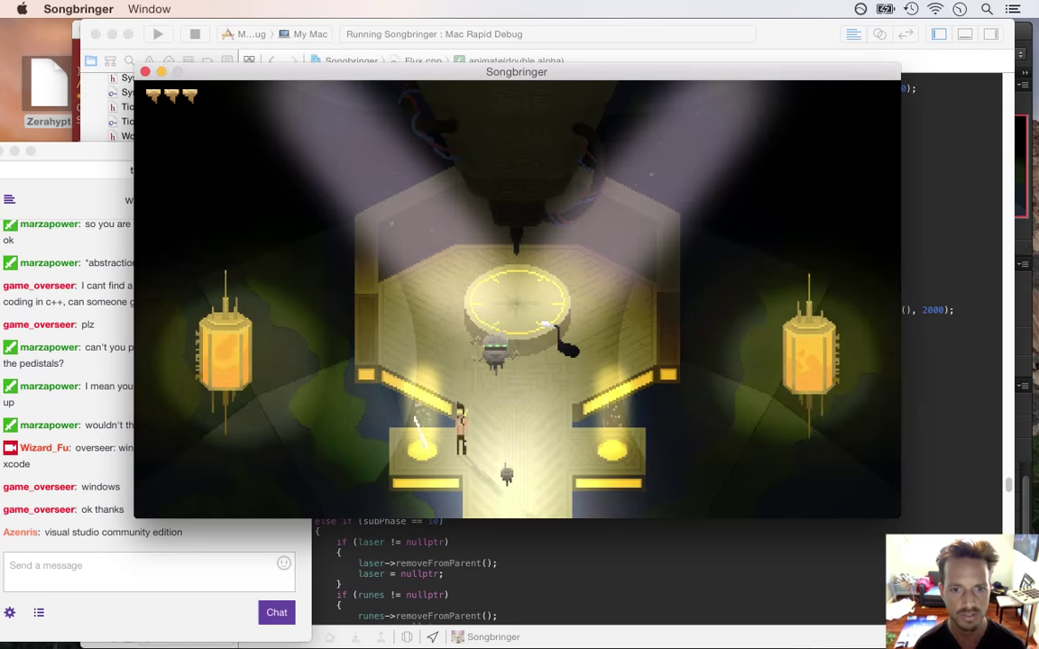
{"action": "key", "text": "Return"}
{"action": "key", "text": "Left"}
{"action": "key", "text": "Left"}
{"action": "key", "text": "Return"}
{"action": "key", "text": "Right"}
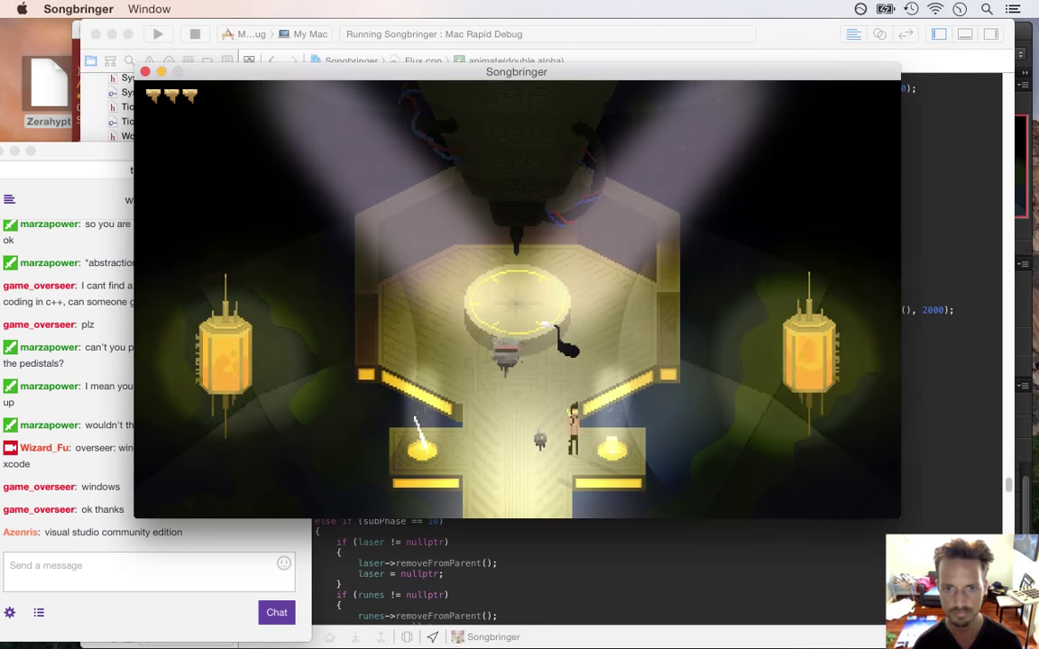
{"action": "key", "text": "super+q"}
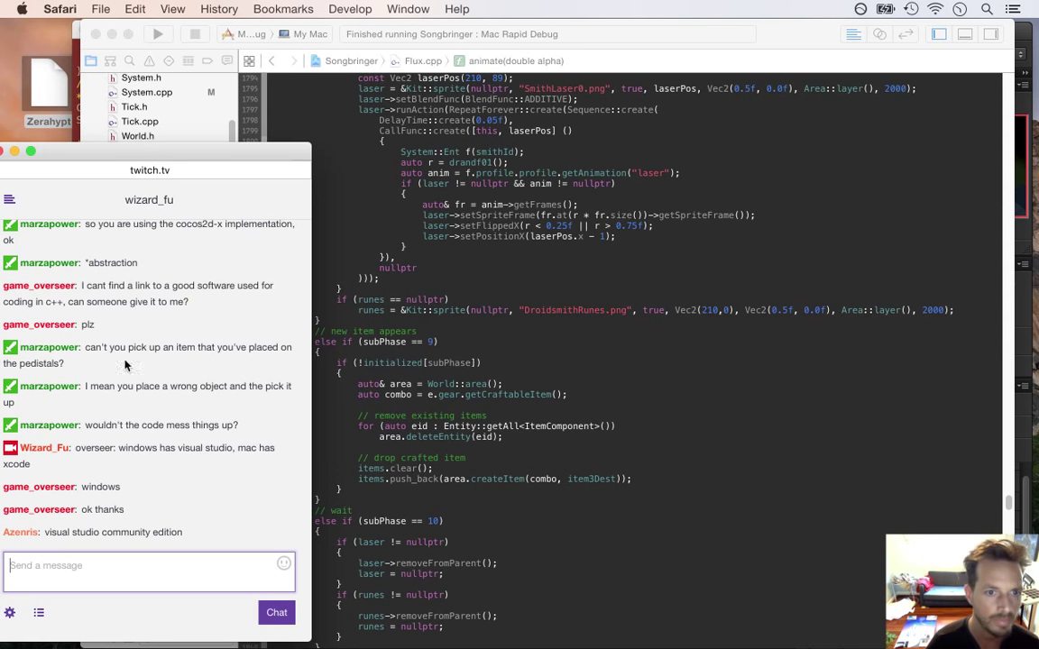
Read the viewer's chat questions about picking up a wrong item placed on the pedestals and whether that breaks the code
{"action": "left_click_drag", "start_coordinate": [108, 354], "coordinate": [135, 366]}
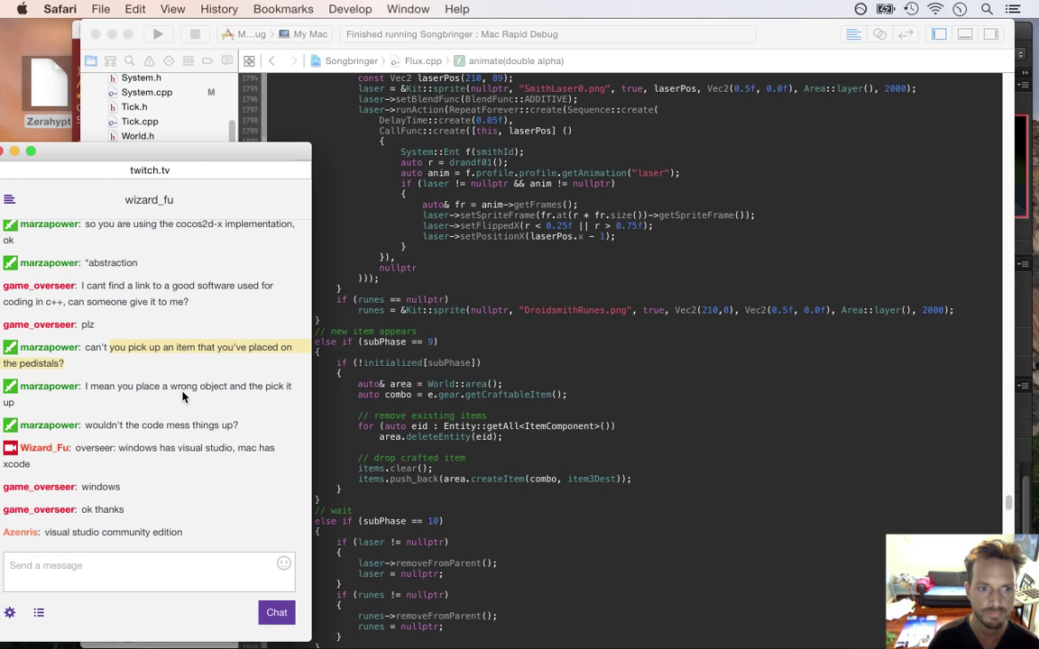
{"action": "left_click_drag", "start_coordinate": [100, 389], "coordinate": [165, 389]}
{"action": "left_click", "coordinate": [151, 416]}
{"action": "left_click_drag", "start_coordinate": [93, 429], "coordinate": [320, 430]}
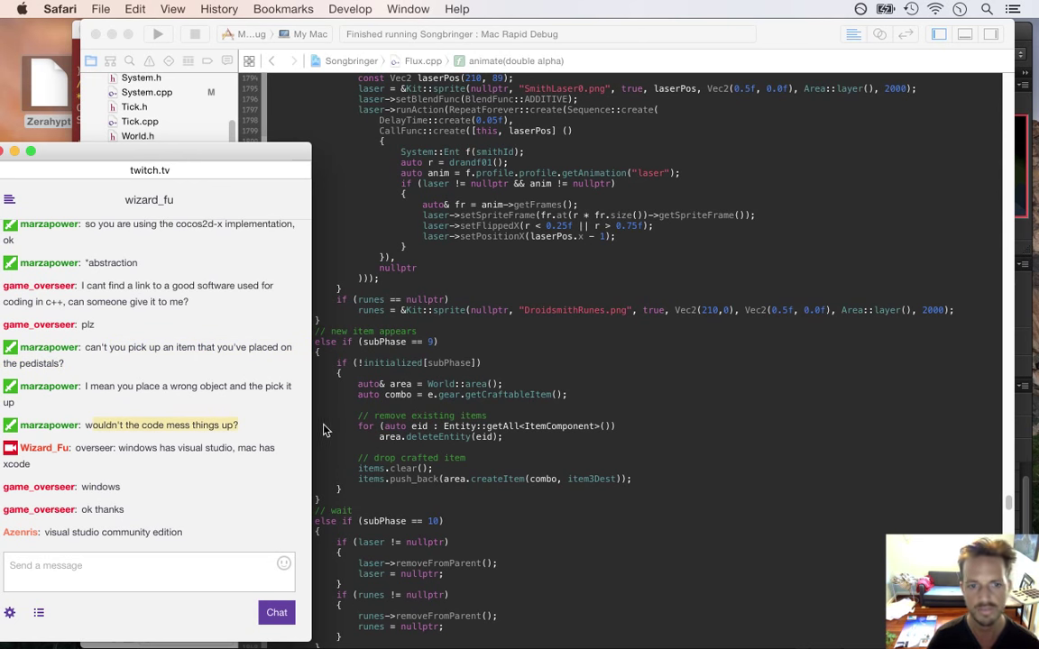
Switch to Xcode and run the Songbringer Mac Rapid Debug build again
{"action": "key", "text": "super+Tab"}
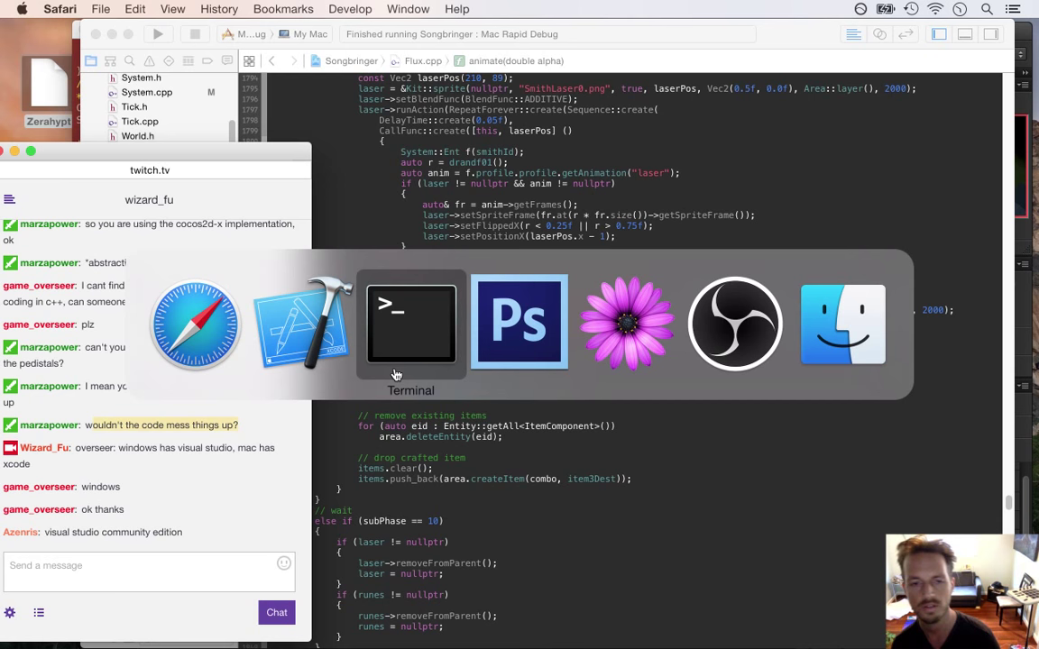
{"action": "left_click", "coordinate": [304, 367]}
{"action": "key", "text": "super+r"}
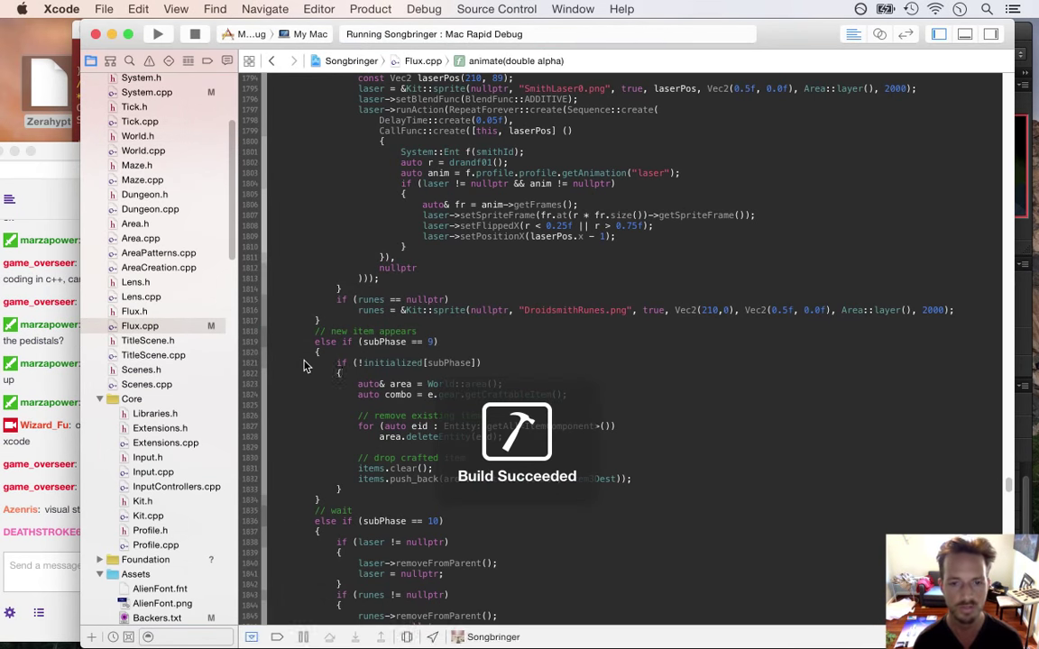
Place the Nano Sword on the smith's left pedestal and the hat on the right pedestal
{"action": "key", "text": "Left"}
{"action": "key", "text": "Right"}
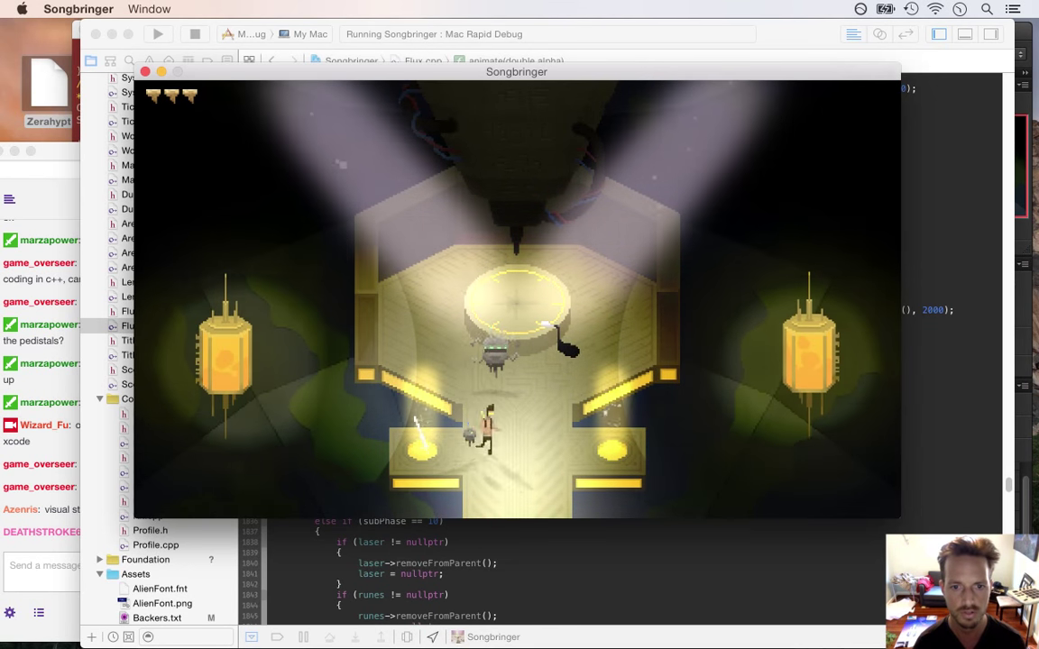
{"action": "key", "text": "Return"}
{"action": "key", "text": "Left"}
{"action": "key", "text": "Left"}
{"action": "key", "text": "Escape"}
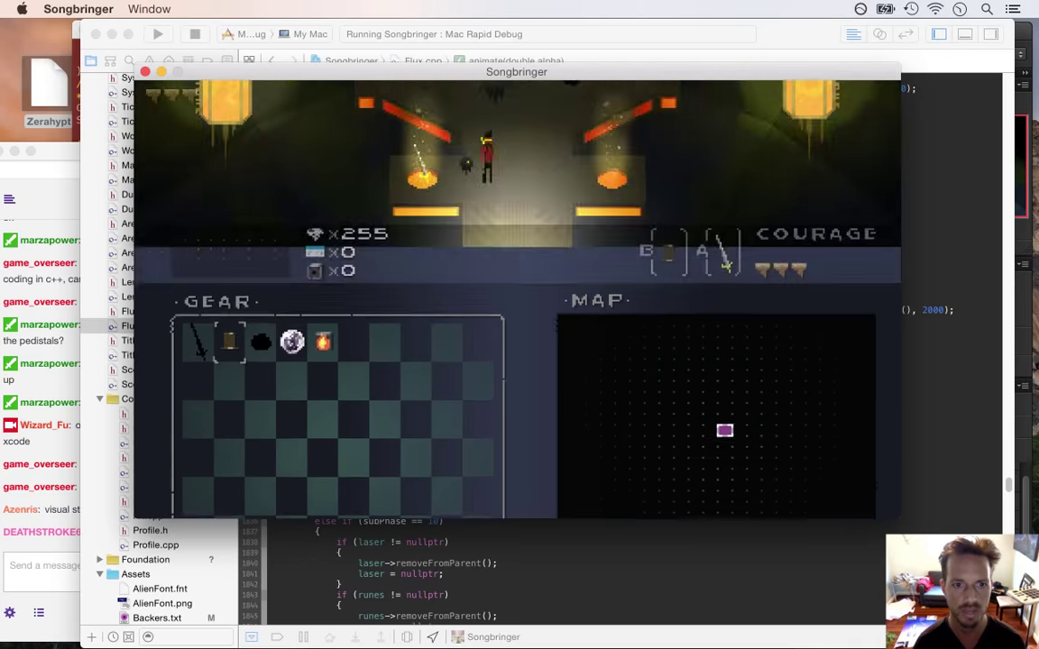
{"action": "key", "text": "Right"}
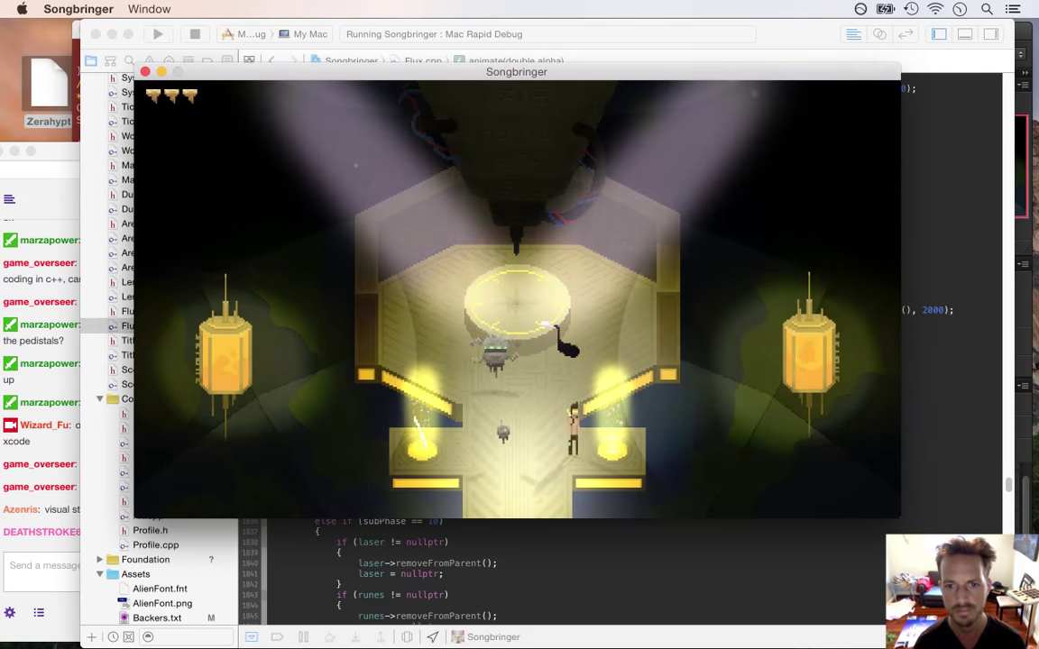
Take the Nano Sword back from the left pedestal and leave the chamber without the hat
{"action": "key", "text": "Left"}
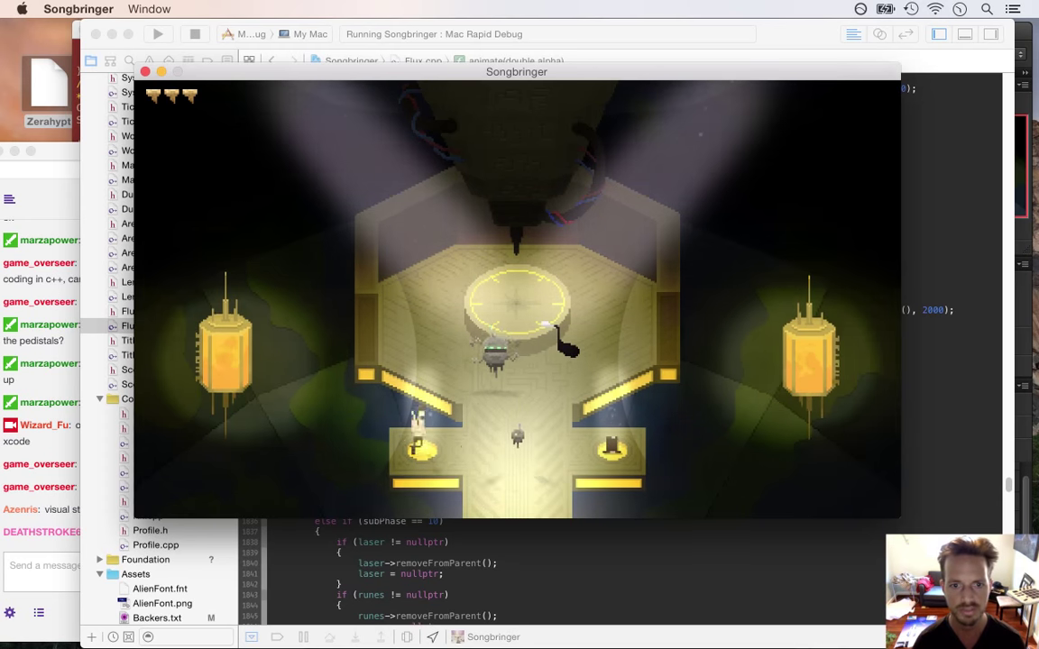
{"action": "key", "text": "Right"}
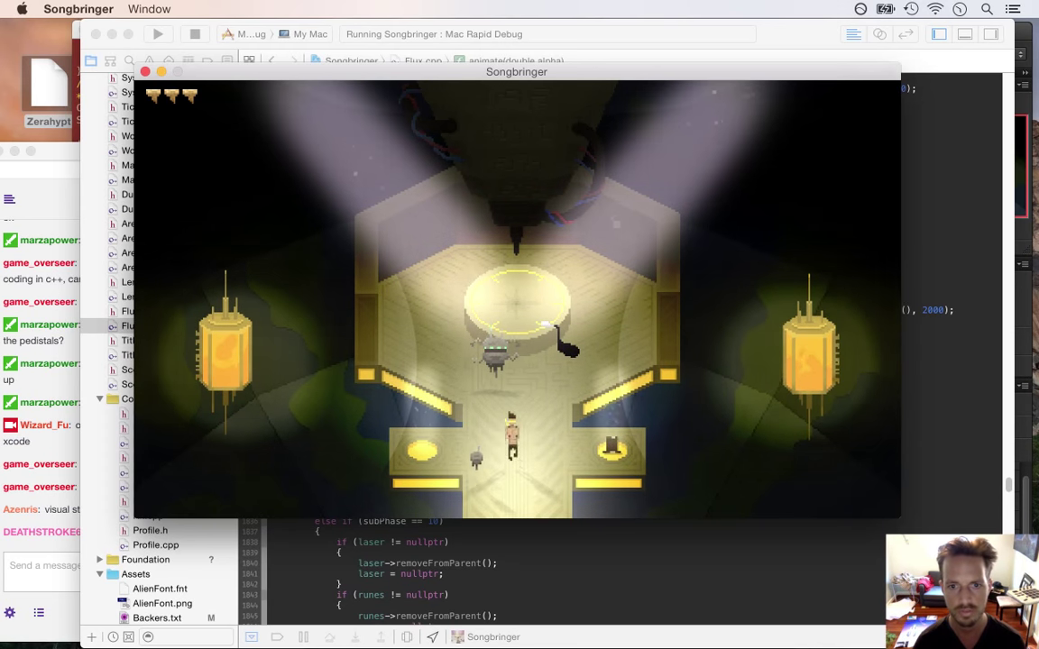
{"action": "key", "text": "Down"}
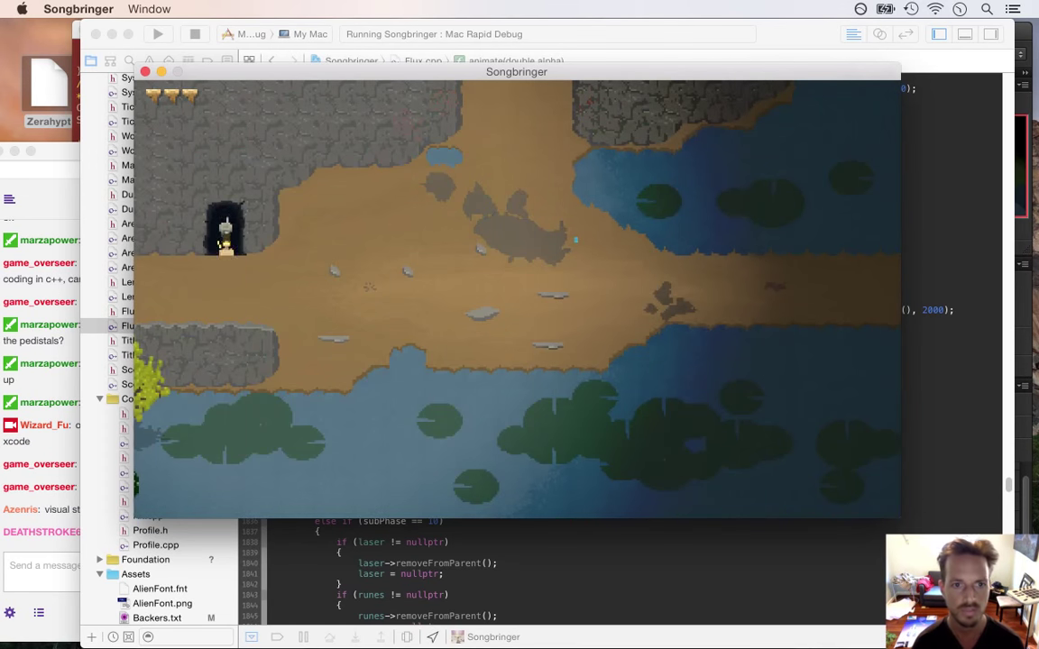
Check the gear while outdoors and re-enter the smith's chamber
{"action": "key", "text": "Right"}
{"action": "key", "text": "Tab"}
{"action": "key", "text": "Left"}
{"action": "key", "text": "Right"}
{"action": "key", "text": "Return"}
{"action": "key", "text": "x"}
{"action": "key", "text": "Left"}
{"action": "key", "text": "Up"}
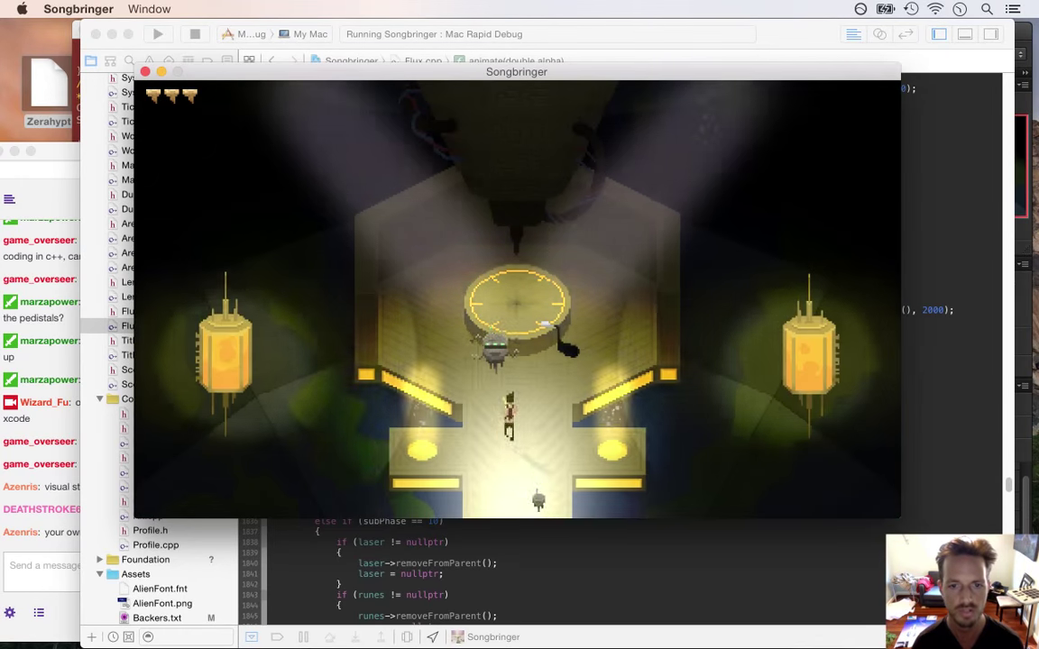
Select the hat in the gear inventory and place it on the left pedestal
{"action": "key", "text": "Return"}
{"action": "key", "text": "Left"}
{"action": "key", "text": "Return"}
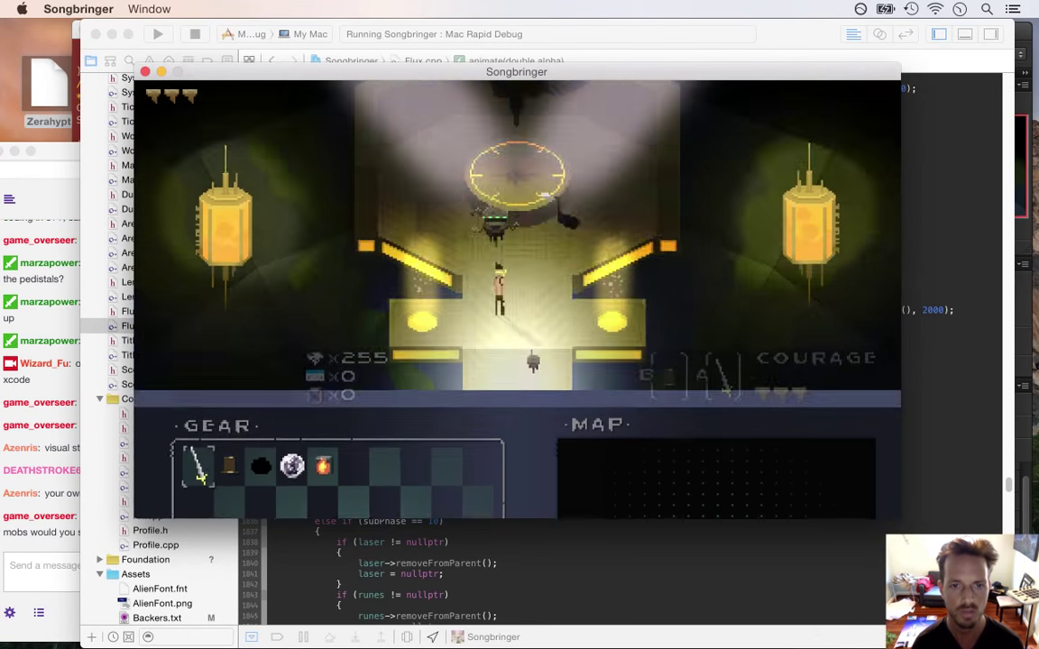
{"action": "key", "text": "Return"}
{"action": "key", "text": "Right"}
{"action": "key", "text": "Return"}
{"action": "key", "text": "Left"}
{"action": "key", "text": "Return"}
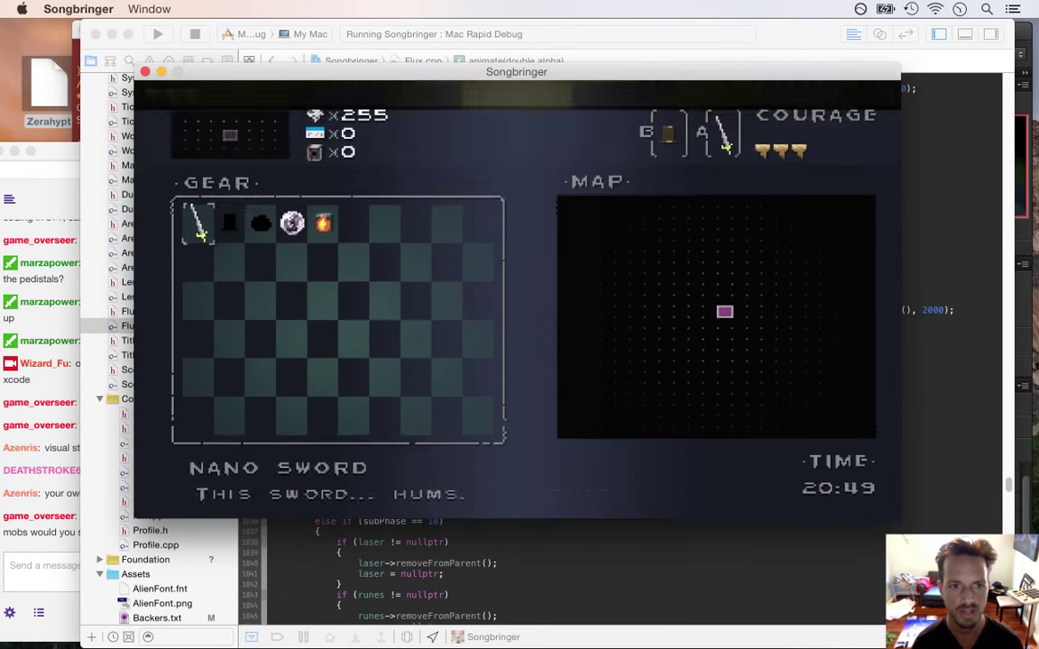
Equip the white orb from the gear inventory and place it on the right pedestal
{"action": "key", "text": "Right"}
{"action": "key", "text": "Right"}
{"action": "key", "text": "Right"}
{"action": "key", "text": "Return"}
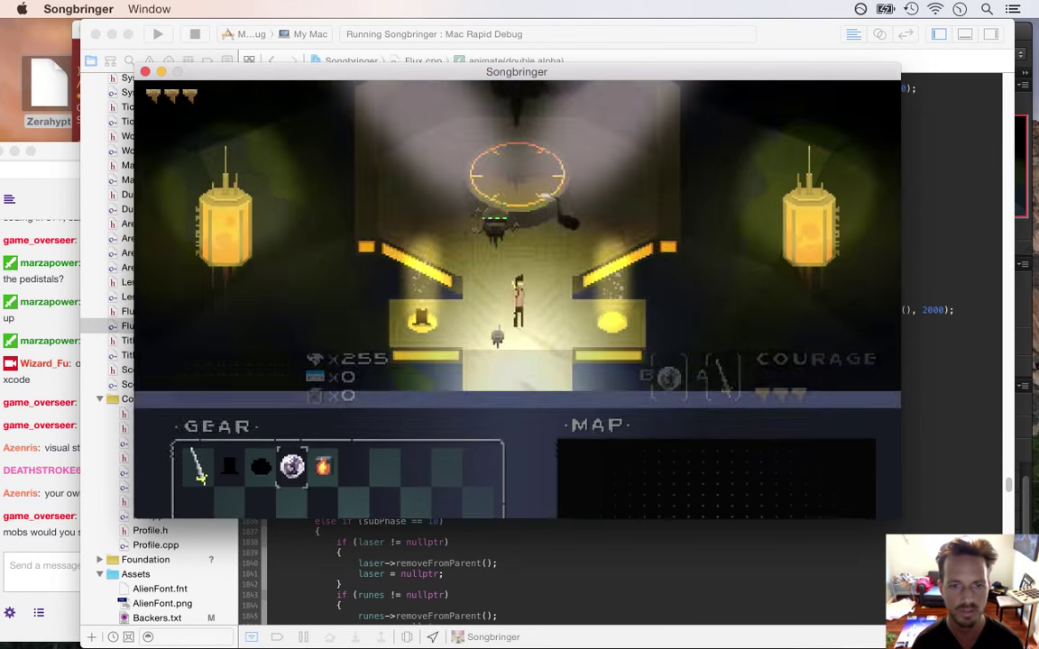
{"action": "key", "text": "Right"}
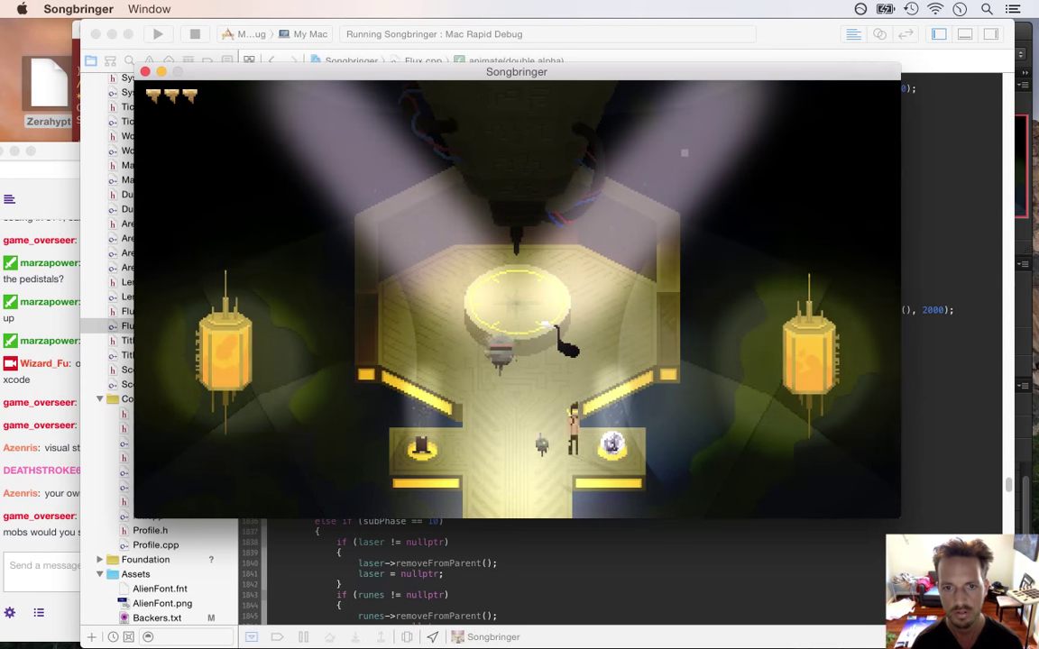
Take the orb back from the right pedestal and the hat back from the left pedestal
{"action": "key", "text": "Left"}
{"action": "key", "text": "Left"}
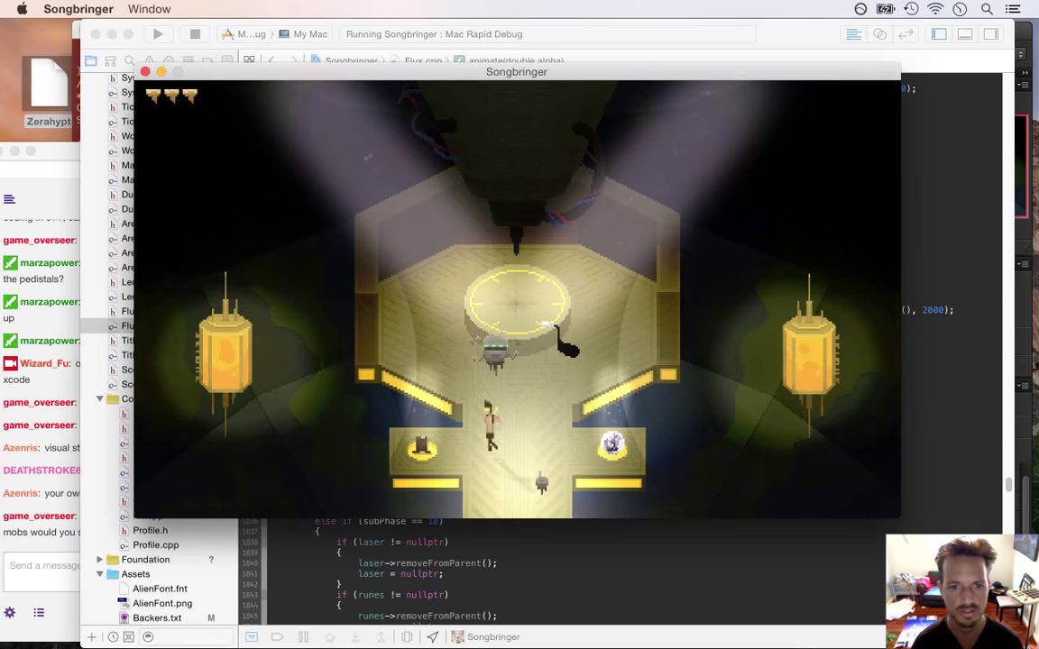
{"action": "key", "text": "Right"}
{"action": "key", "text": "Left"}
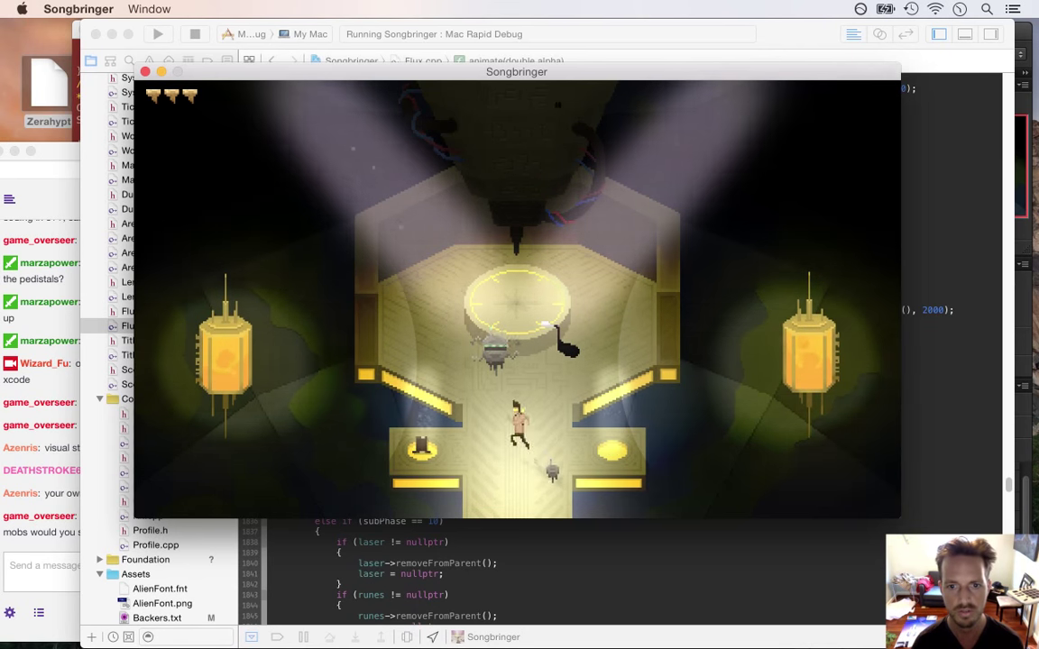
{"action": "key", "text": "Left"}
{"action": "key", "text": "Right"}
Equip the Fire Cube to continue the pedestal test in the smith's chamber, and quit the game
{"action": "key", "text": "Return"}
{"action": "key", "text": "Right"}
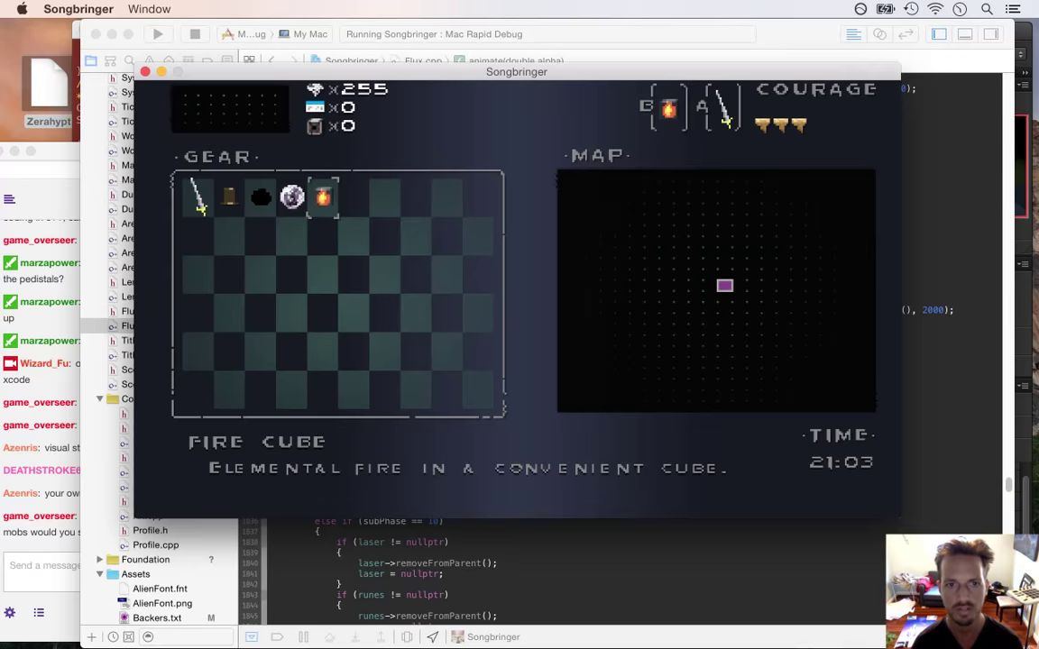
{"action": "key", "text": "Return"}
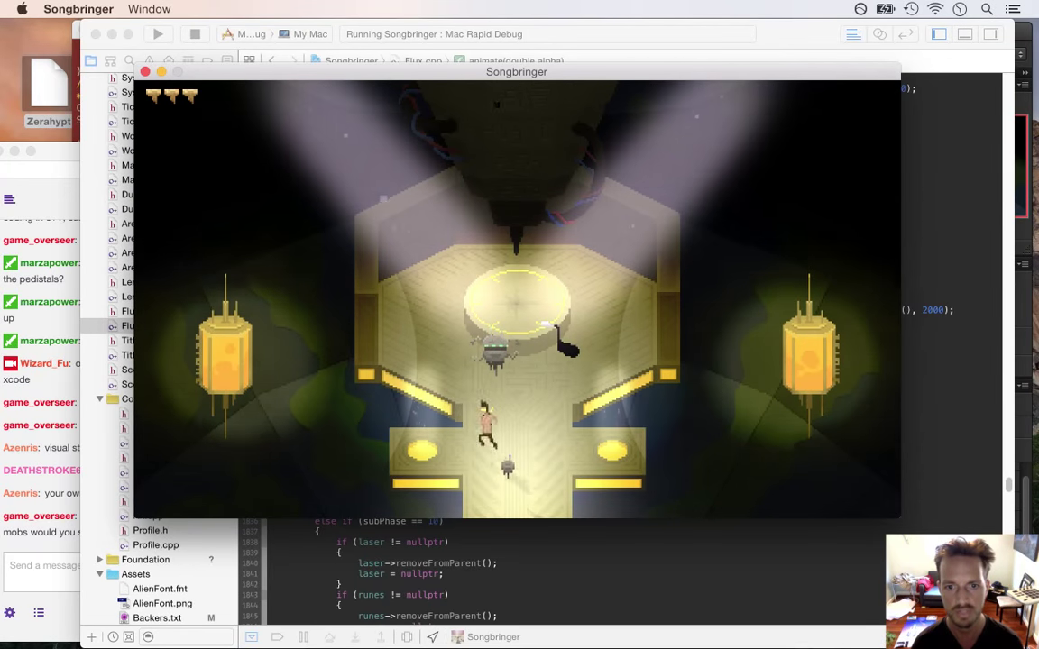
{"action": "key", "text": "Left"}
{"action": "key", "text": "b"}
{"action": "key", "text": "Right"}
{"action": "key", "text": "Down"}
{"action": "key", "text": "Down"}
{"action": "key", "text": "Right"}
{"action": "key", "text": "Return"}
{"action": "key", "text": "super+q"}
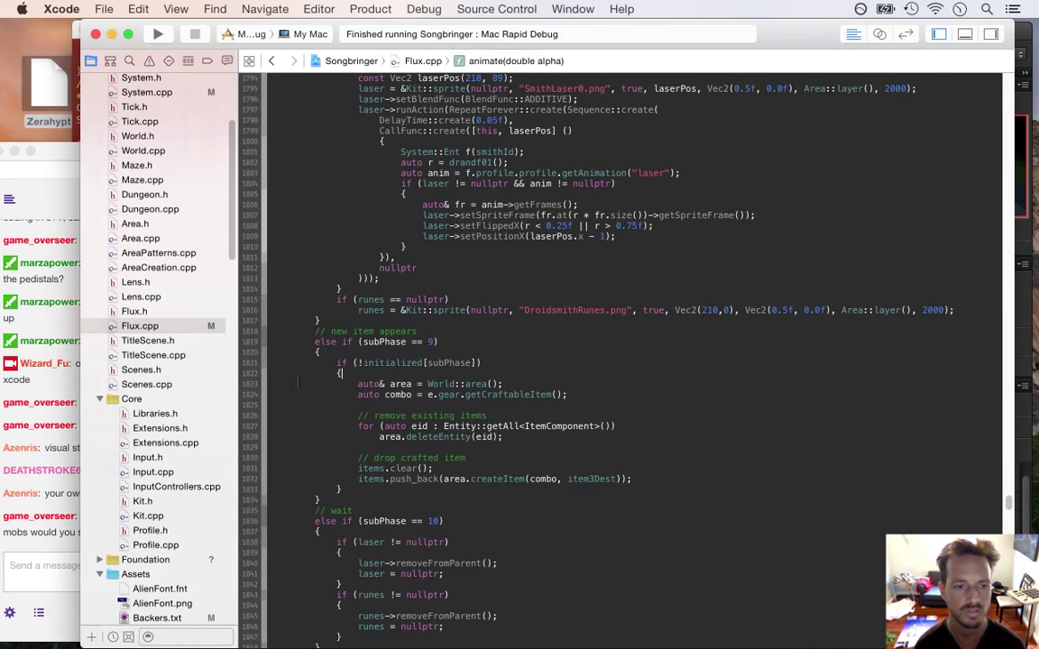
Switch to the Twitch chat in Safari and read the viewer's question about where the game can be played
{"action": "left_click", "coordinate": [56, 352]}
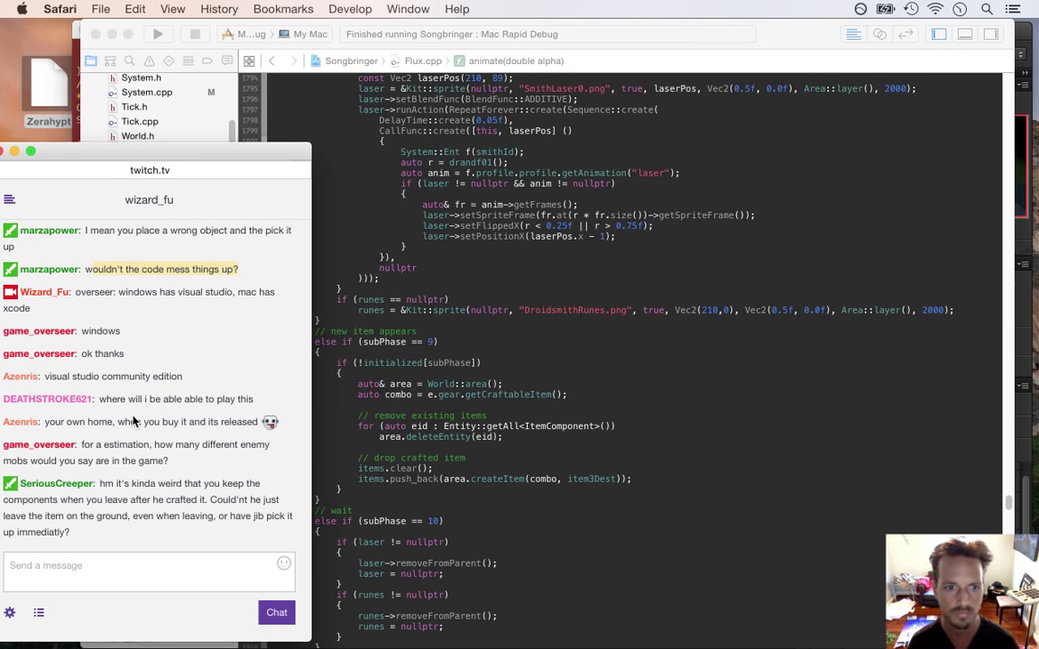
{"action": "left_click_drag", "start_coordinate": [113, 405], "coordinate": [250, 410]}
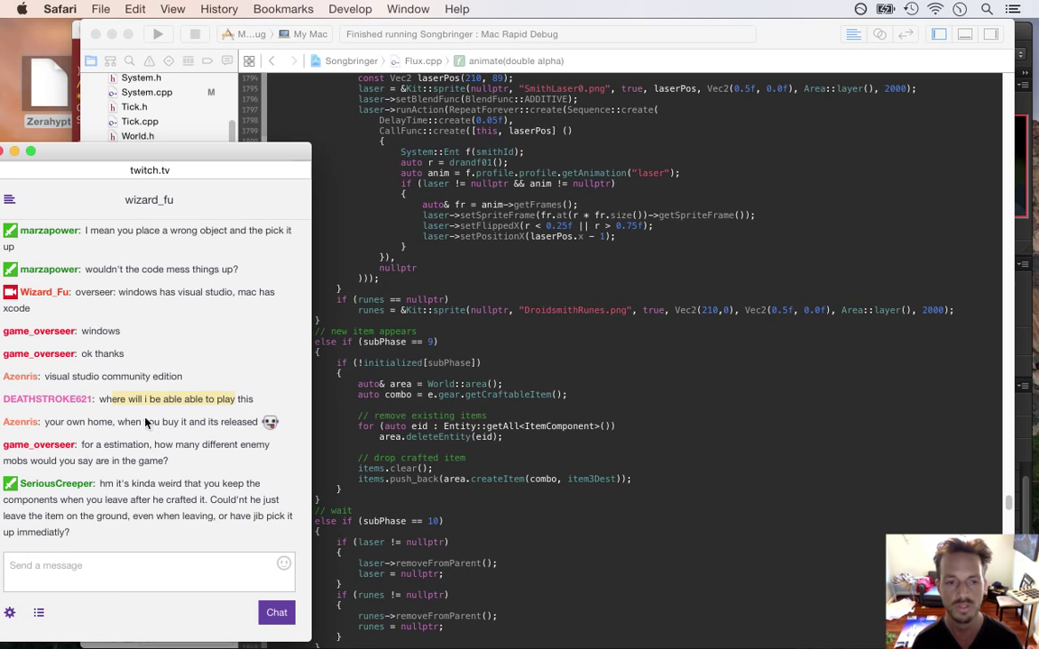
{"action": "left_click", "coordinate": [111, 391]}
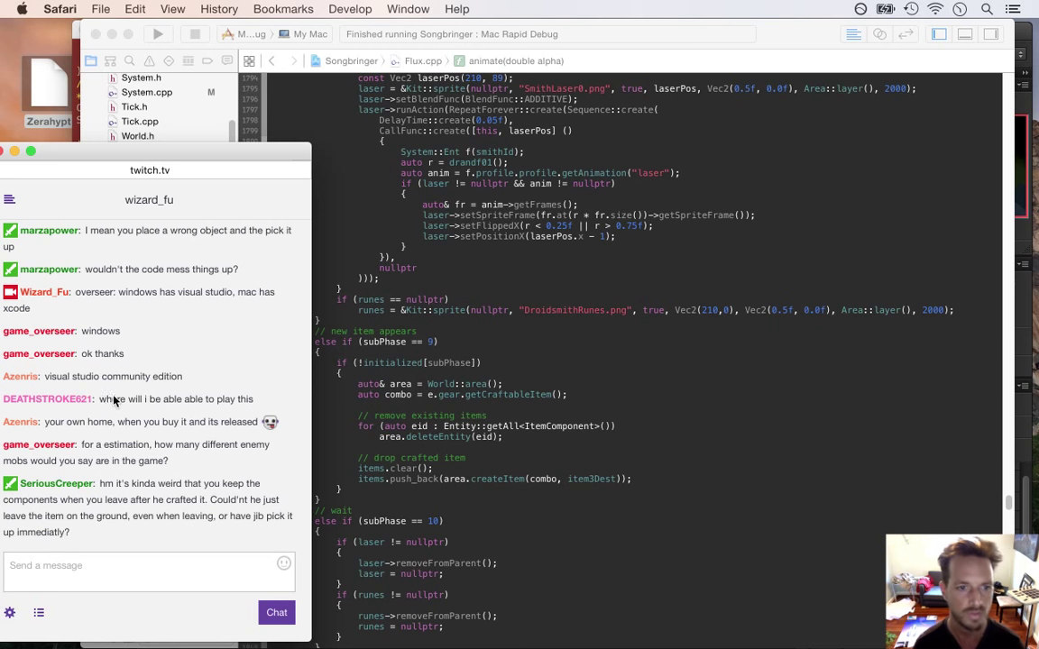
{"action": "left_click_drag", "start_coordinate": [117, 405], "coordinate": [233, 408]}
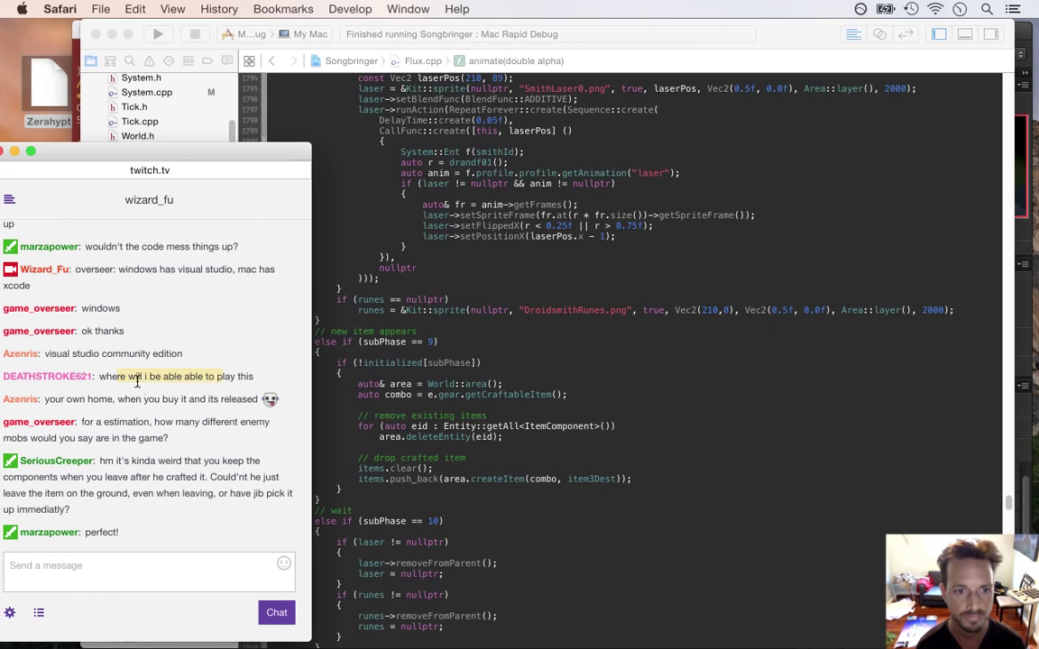
Read the chat messages about where to play, the number of enemy types, and keeping components when leaving after crafting
{"action": "left_click_drag", "start_coordinate": [68, 399], "coordinate": [219, 394]}
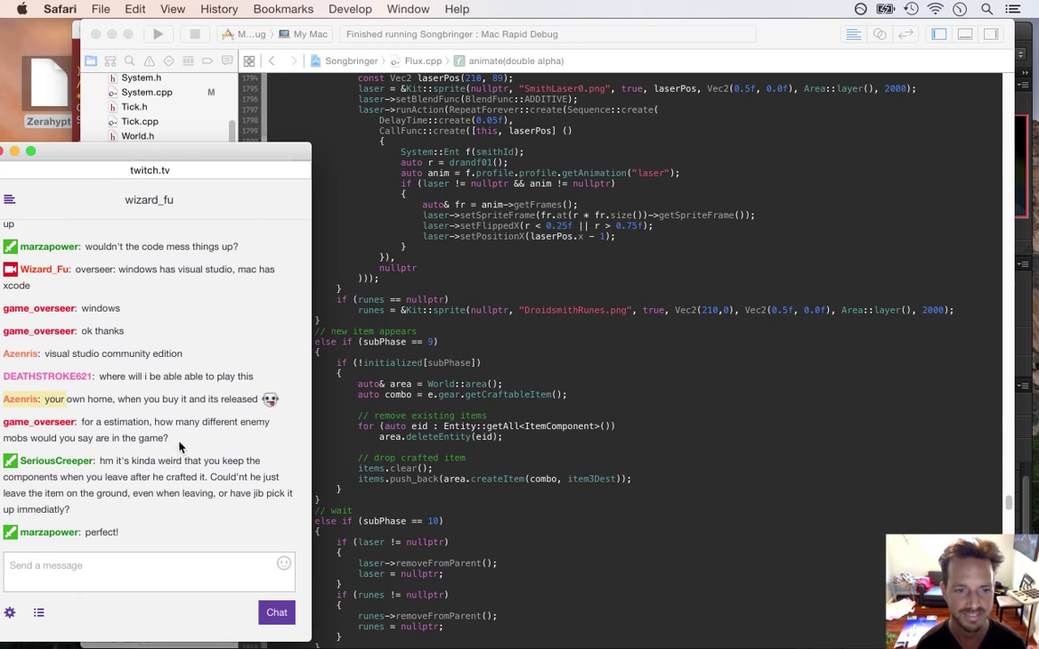
{"action": "left_click_drag", "start_coordinate": [96, 422], "coordinate": [174, 442]}
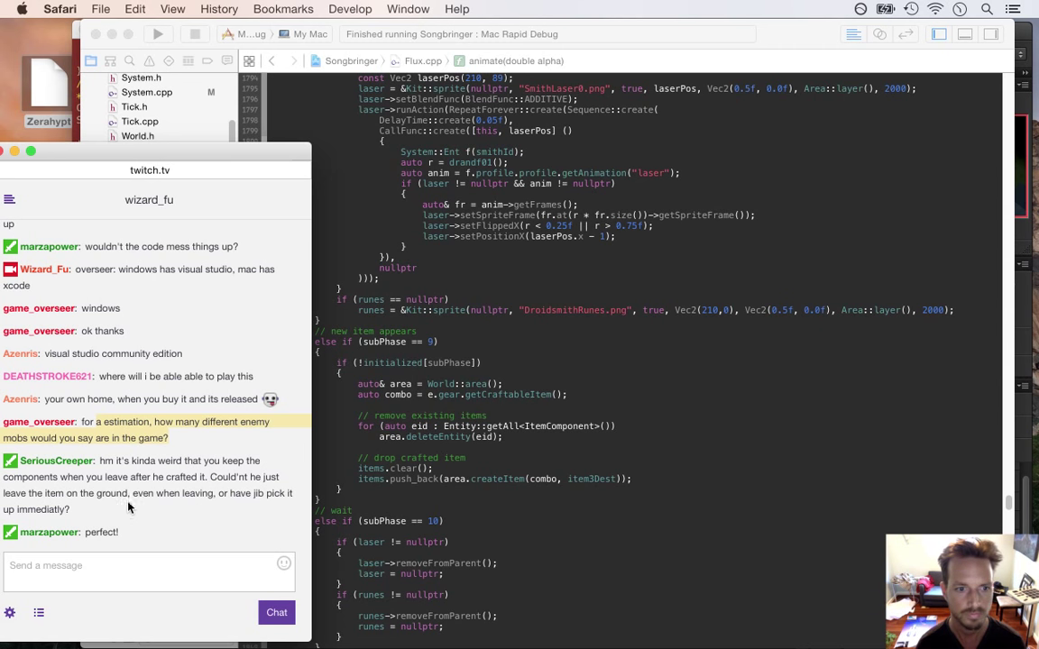
{"action": "left_click_drag", "start_coordinate": [101, 462], "coordinate": [205, 525]}
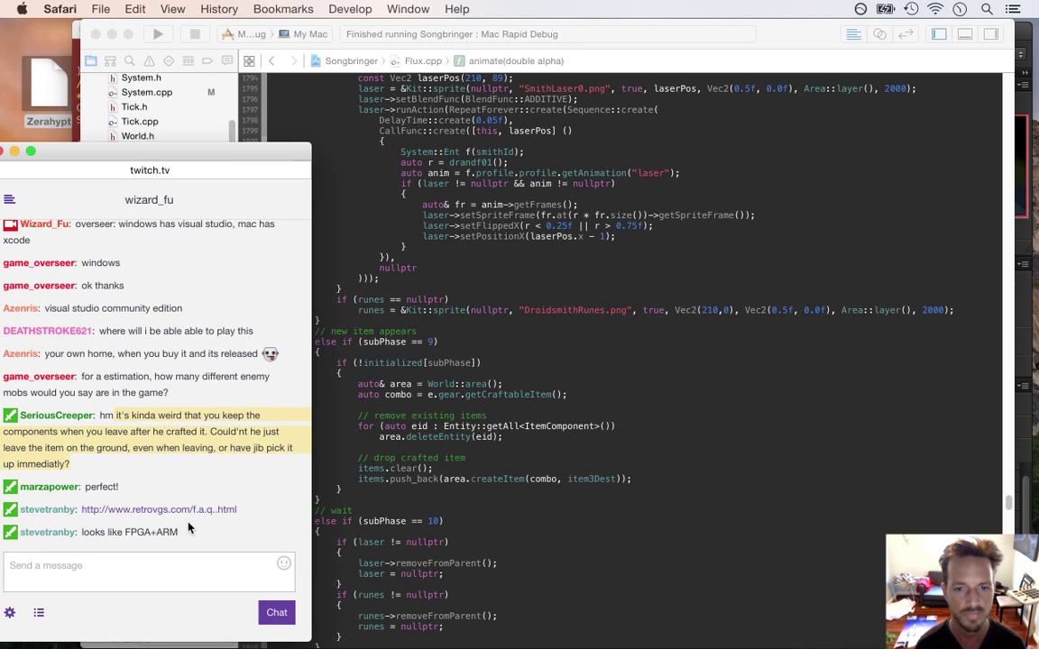
{"action": "left_click", "coordinate": [116, 418]}
{"action": "left_click_drag", "start_coordinate": [116, 417], "coordinate": [177, 464]}
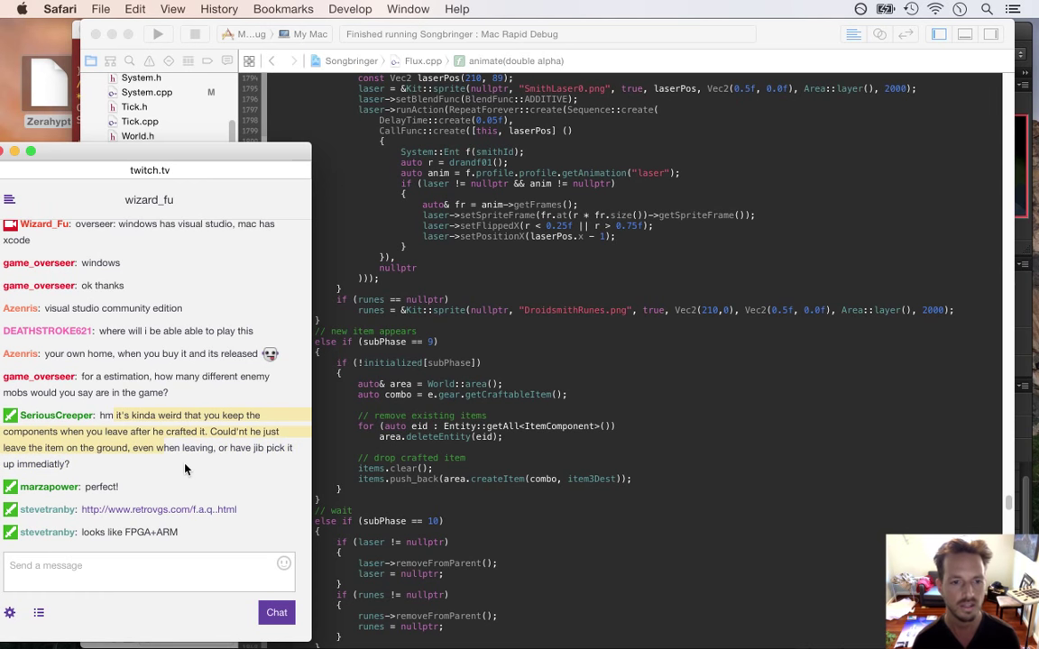
{"action": "left_click", "coordinate": [132, 415]}
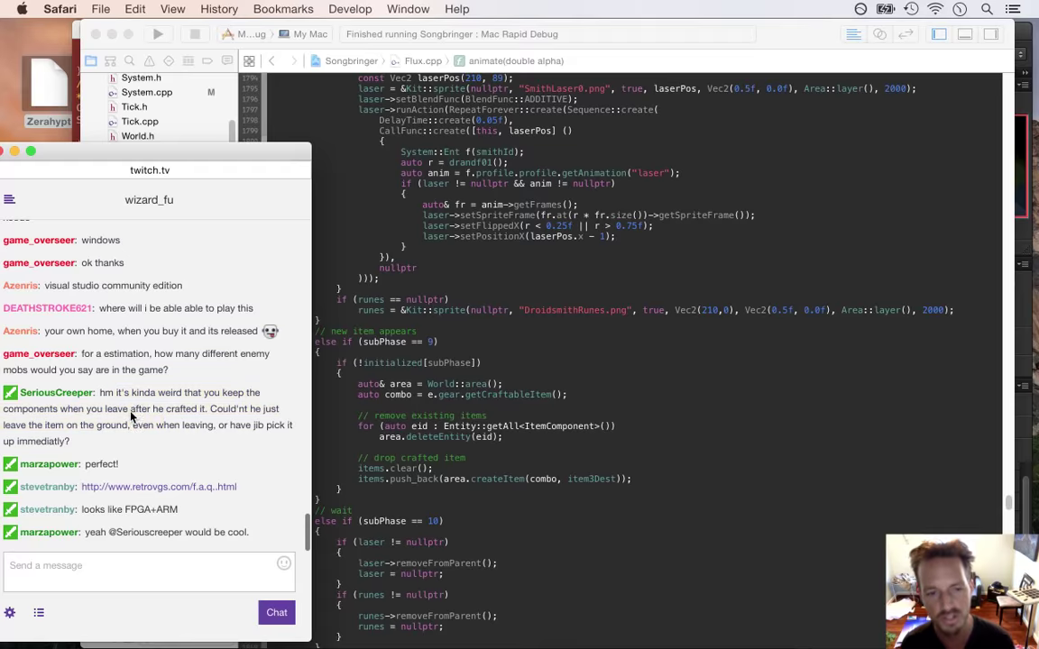
Return to the Twitch chat and review the crafted-item suggestion, the FPGA+ARM and HAL remarks, and the room-exit flux idea
{"action": "key", "text": "super+Tab"}
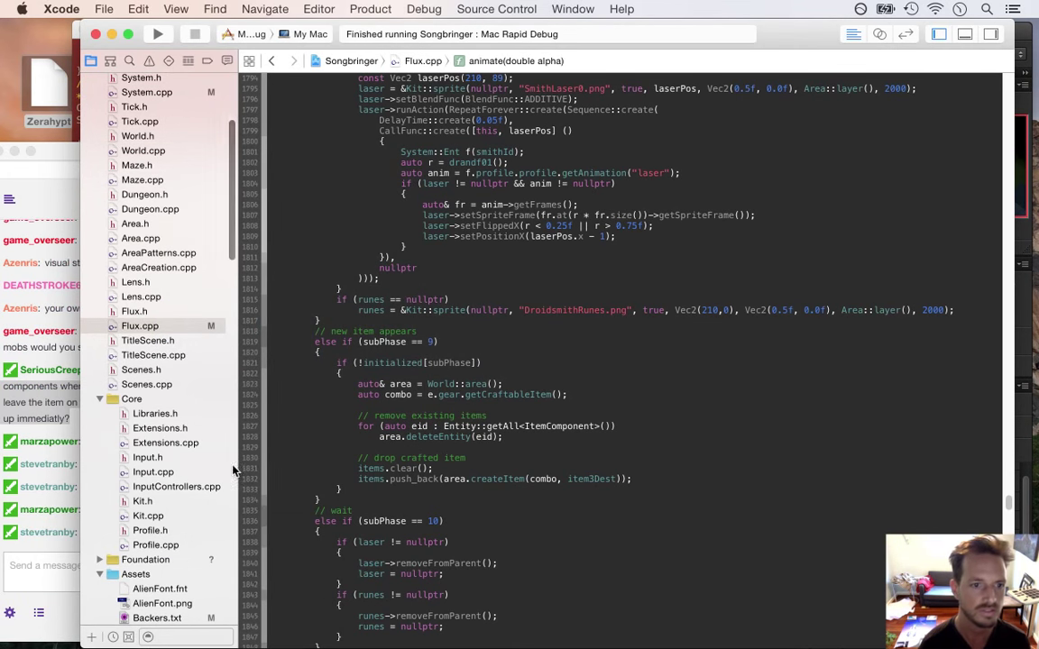
{"action": "left_click", "coordinate": [46, 407]}
{"action": "left_click_drag", "start_coordinate": [116, 374], "coordinate": [165, 425]}
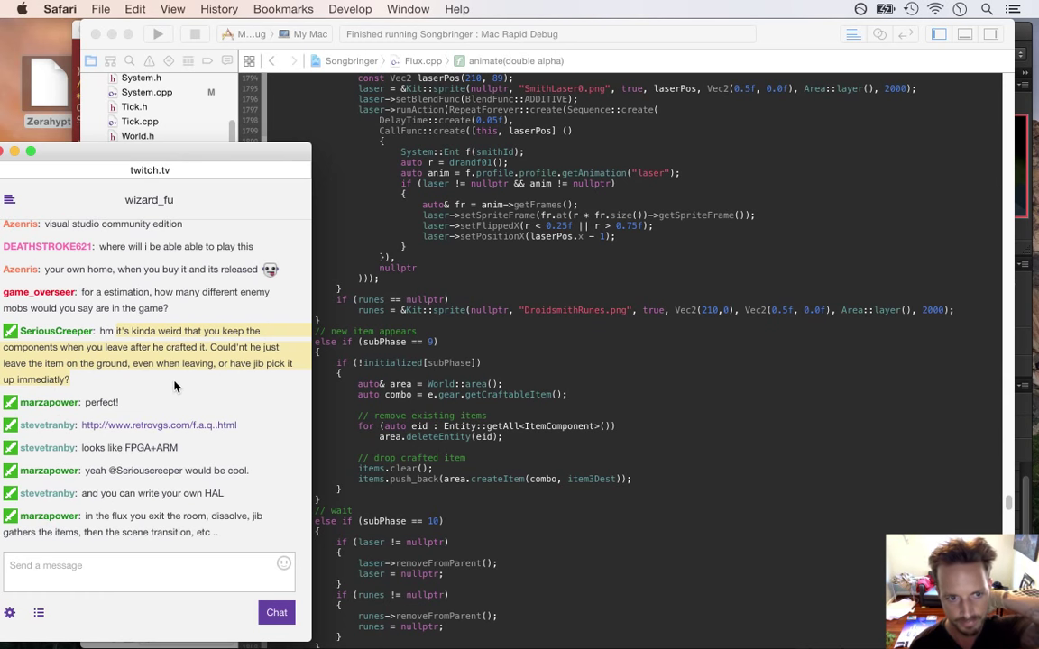
{"action": "left_click_drag", "start_coordinate": [103, 449], "coordinate": [196, 450]}
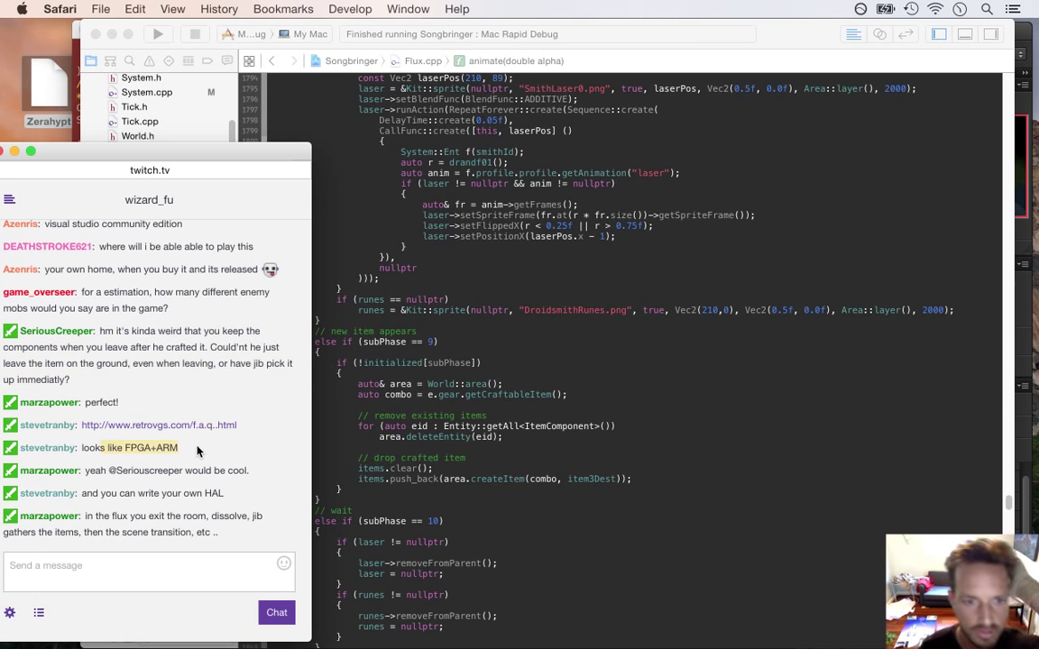
{"action": "left_click_drag", "start_coordinate": [131, 493], "coordinate": [216, 497]}
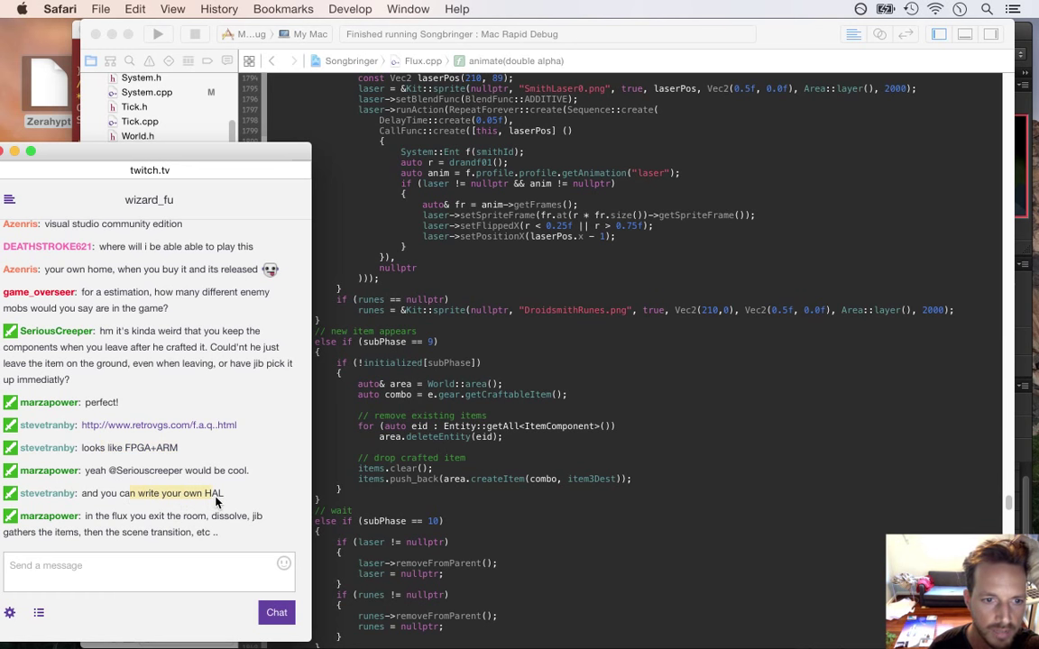
{"action": "left_click_drag", "start_coordinate": [132, 448], "coordinate": [196, 453]}
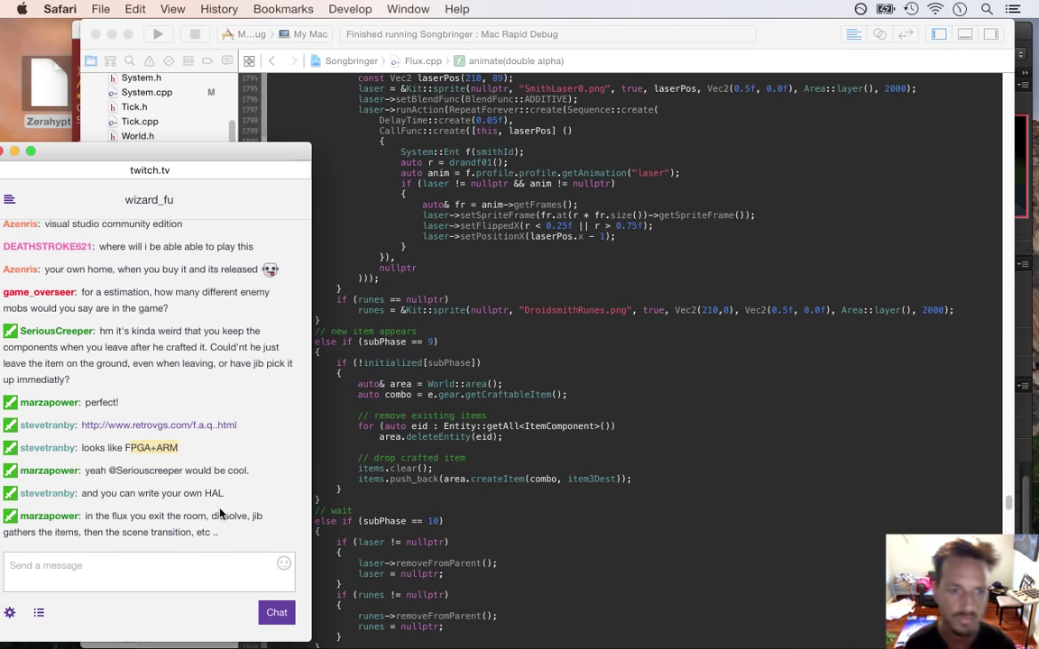
{"action": "left_click_drag", "start_coordinate": [111, 516], "coordinate": [218, 532]}
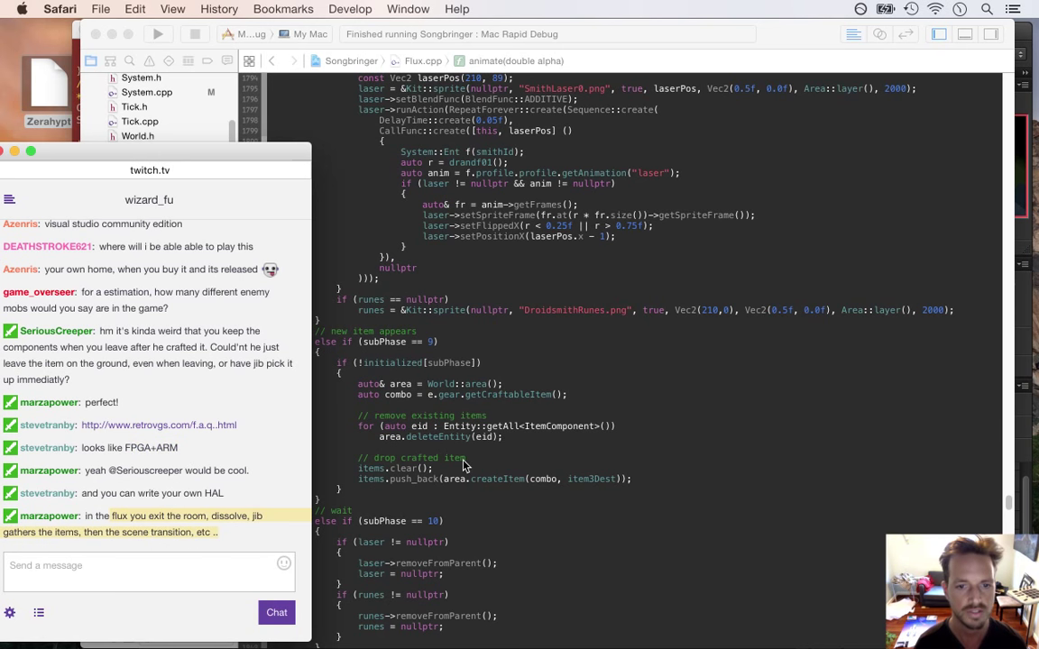
Switch to Photoshop, bring up Lavalamp.psd, and show the dark green background layer at the bottom of its layer stack
{"action": "key", "text": "super+Tab"}
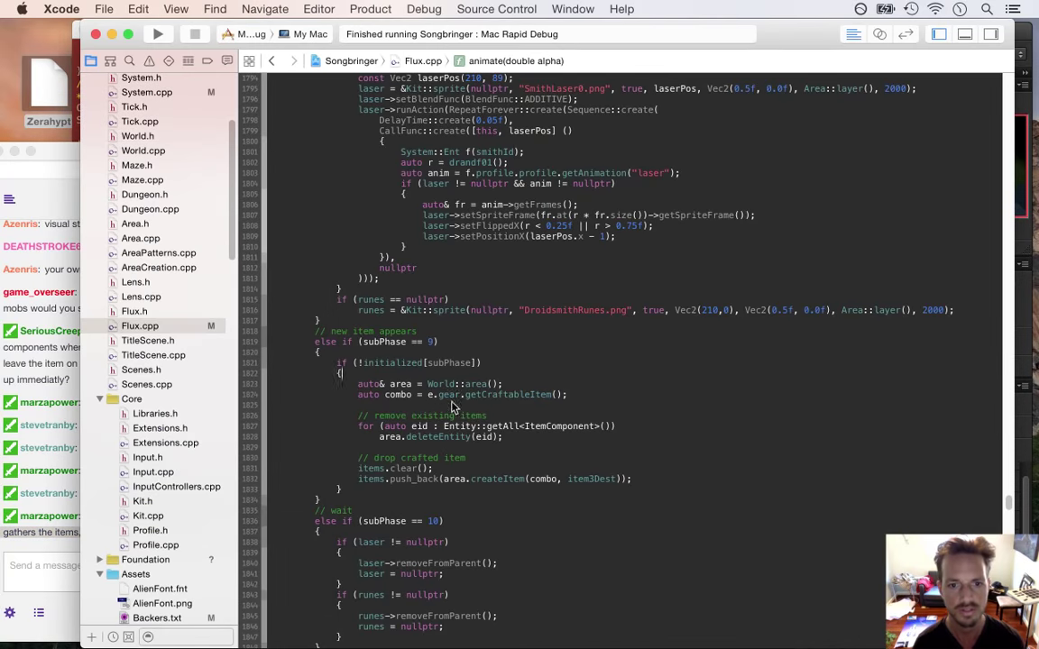
{"action": "key", "text": "super+Tab"}
{"action": "left_click", "coordinate": [557, 329]}
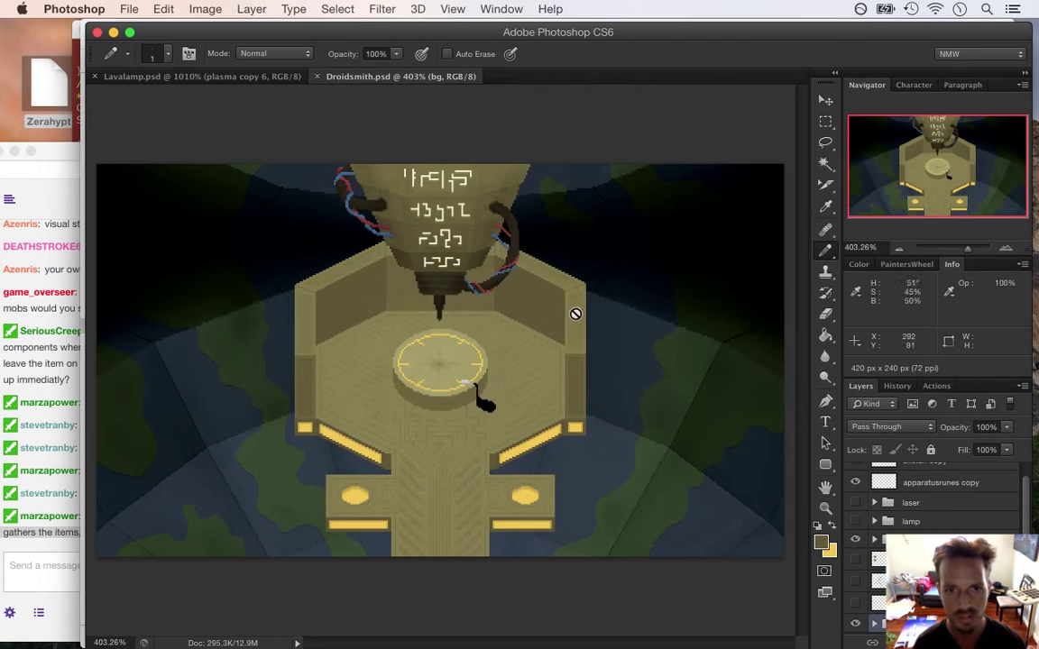
{"action": "left_click", "coordinate": [214, 77]}
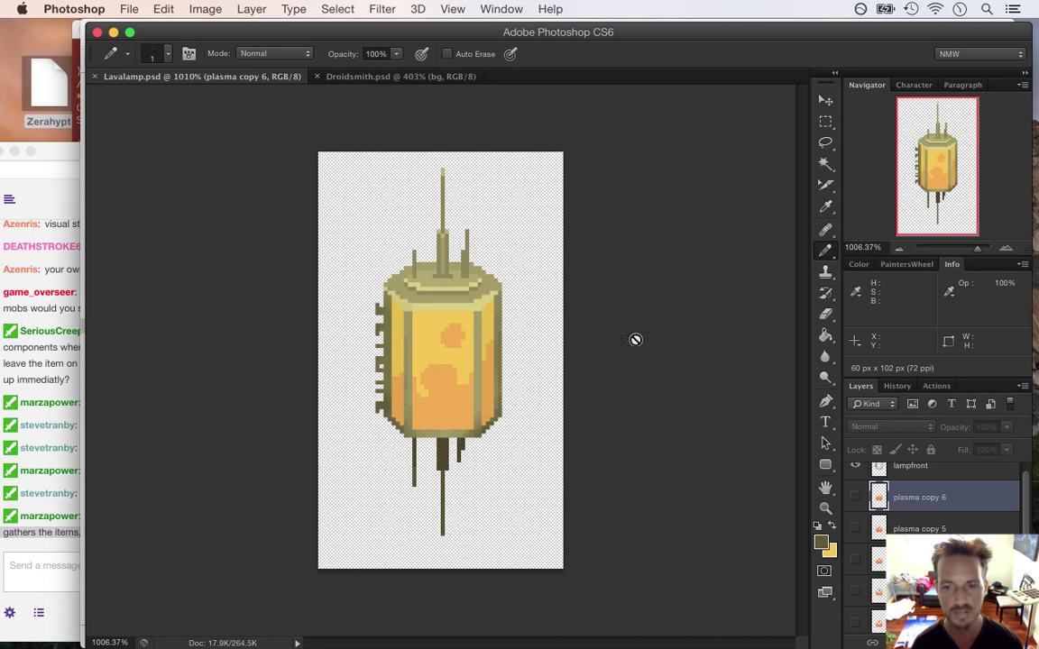
{"action": "scroll", "coordinate": [938, 509], "scroll_direction": "up", "scroll_amount": 1}
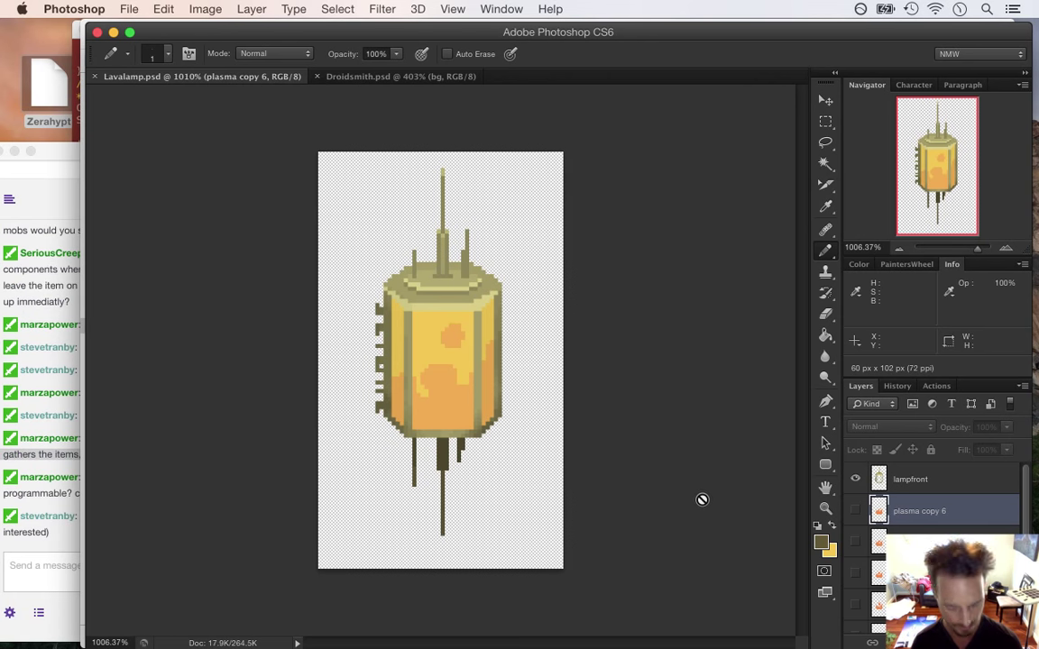
{"action": "left_click_drag", "start_coordinate": [538, 429], "coordinate": [508, 452]}
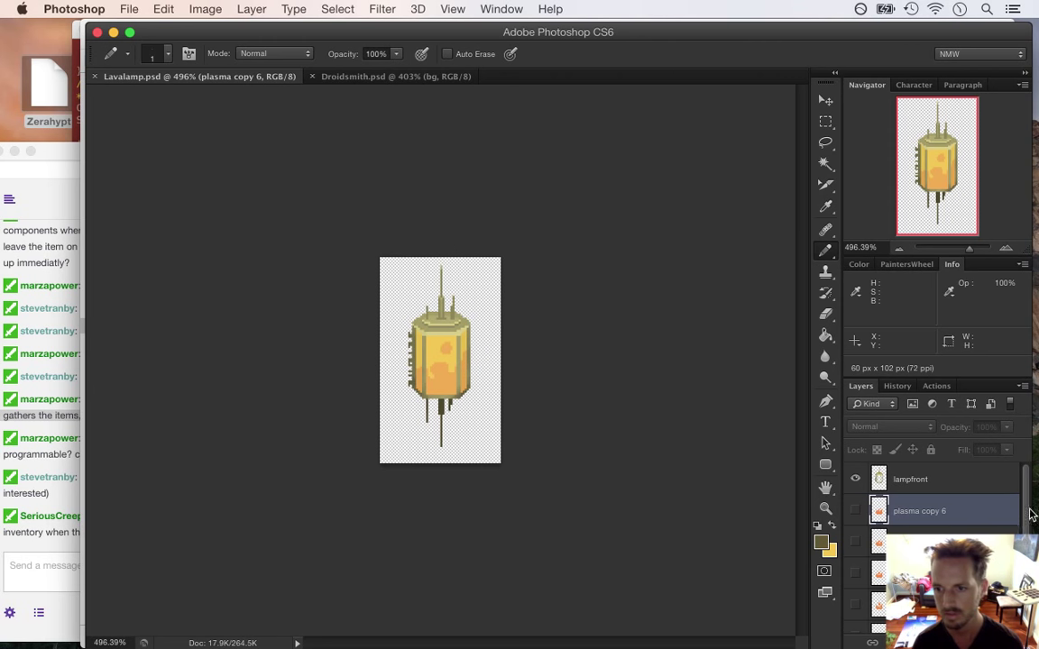
{"action": "scroll", "coordinate": [1028, 515], "scroll_direction": "down", "scroll_amount": 3}
{"action": "left_click", "coordinate": [856, 620]}
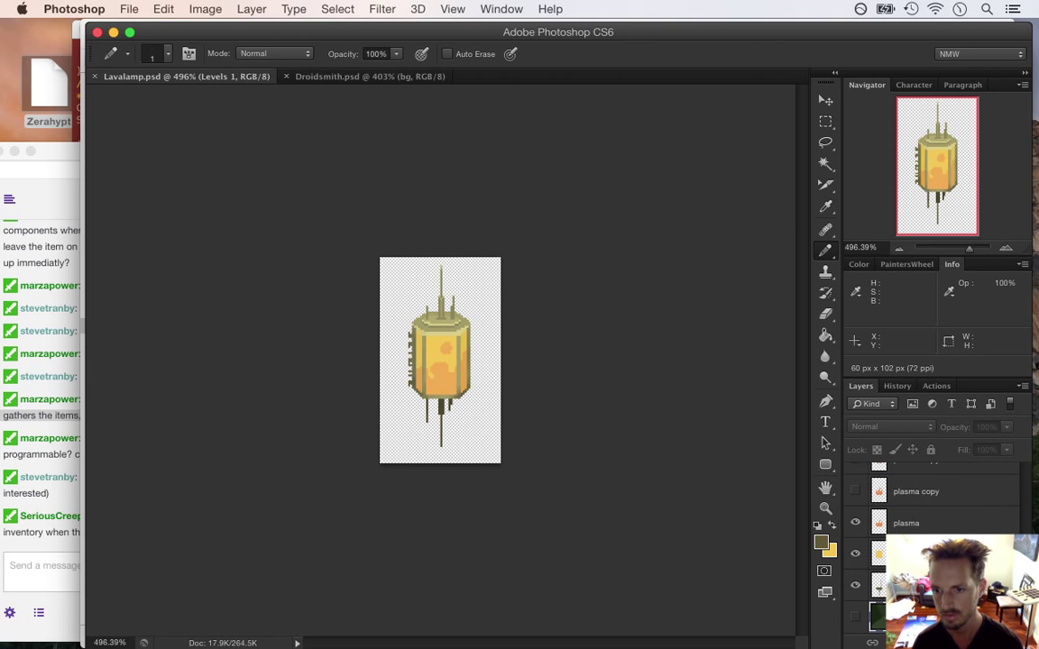
{"action": "left_click", "coordinate": [855, 621]}
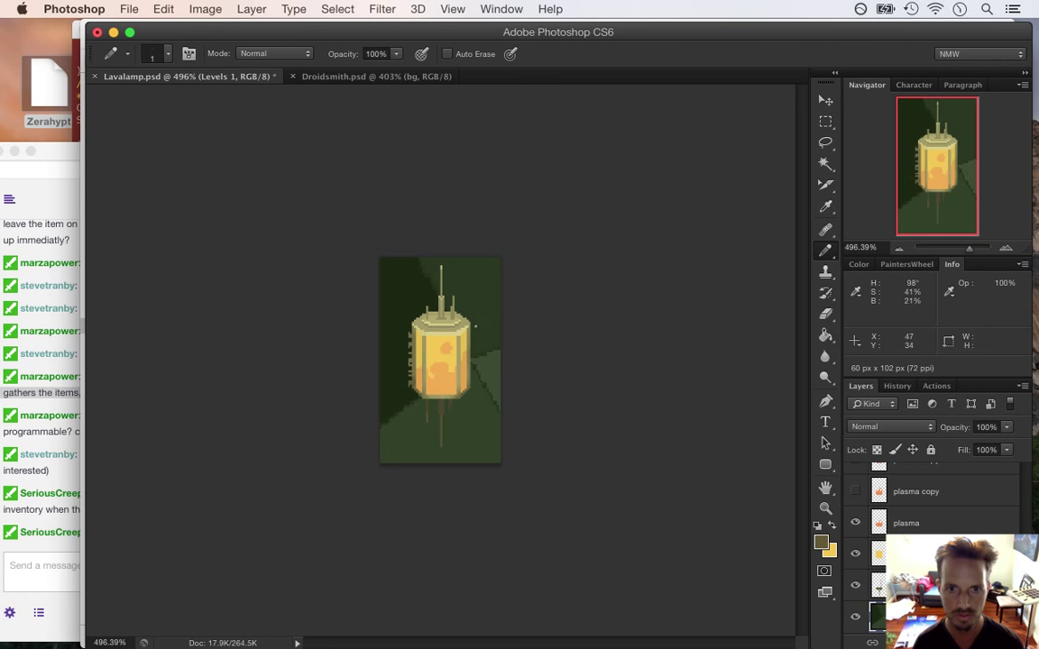
Widen the Lavalamp.psd canvas to 128 pixels, keeping the centre anchor
{"action": "key", "text": "super+alt+c"}
{"action": "key", "text": "Tab"}
{"action": "left_click_drag", "start_coordinate": [698, 366], "coordinate": [647, 371]}
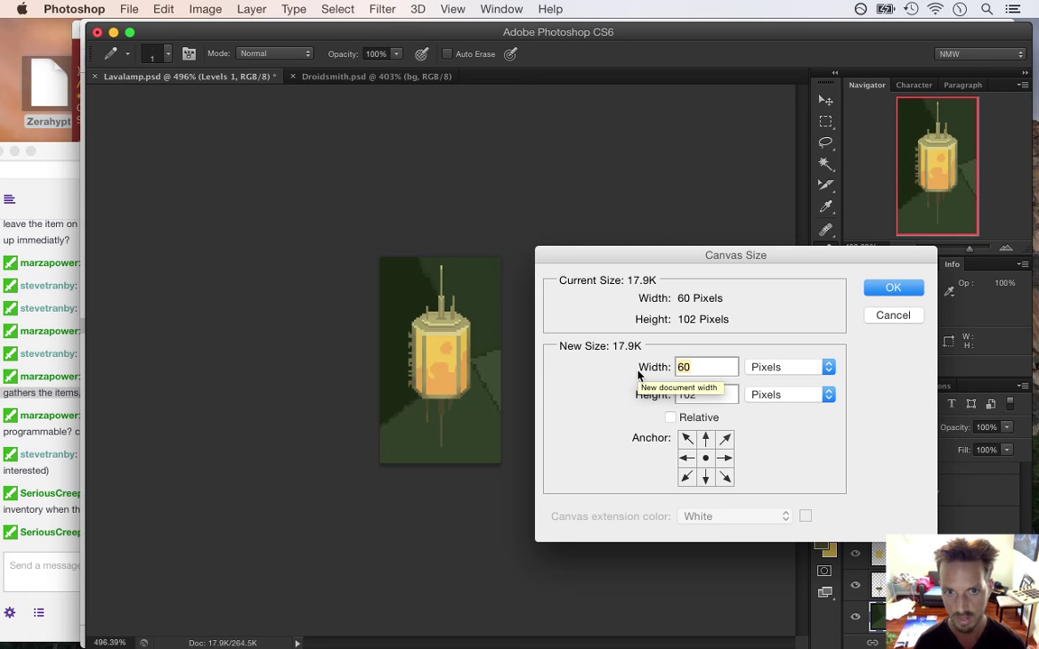
{"action": "type", "text": "128"}
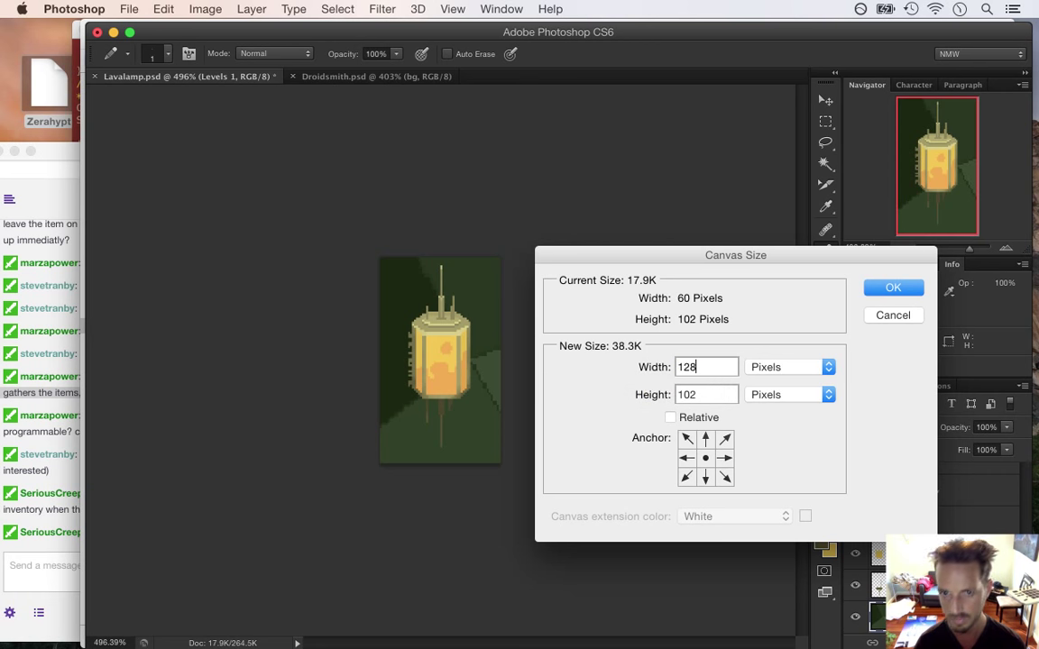
{"action": "key", "text": "Return"}
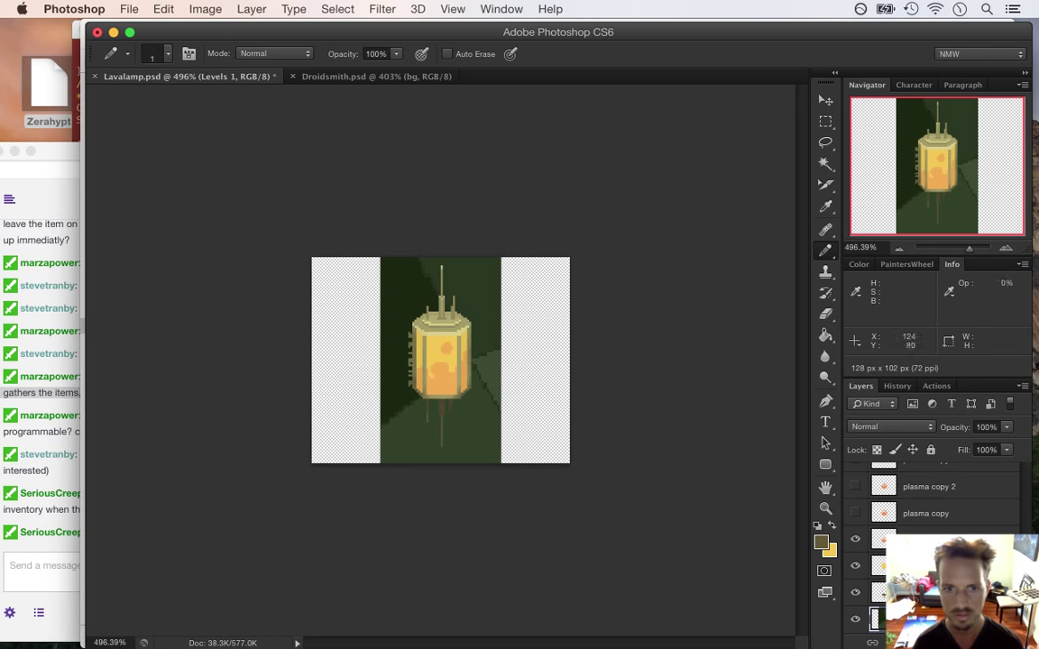
Sample the dark green behind the lamp and add a Solid Color fill layer using #1c2712 above the background layer
{"action": "key", "text": "i"}
{"action": "left_click", "coordinate": [401, 289]}
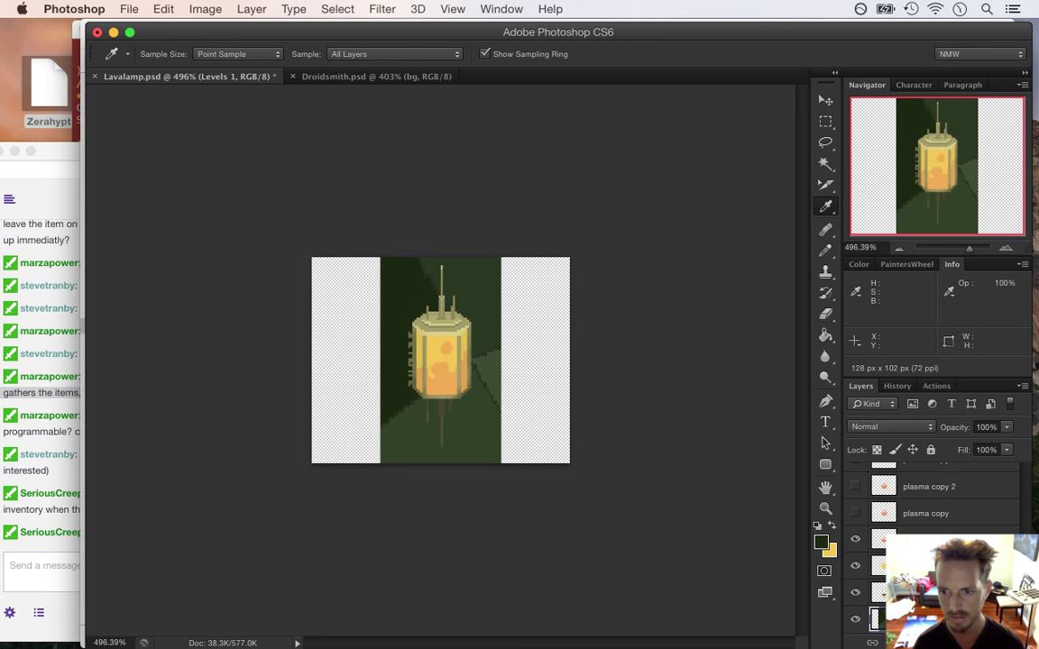
{"action": "left_click", "coordinate": [938, 643]}
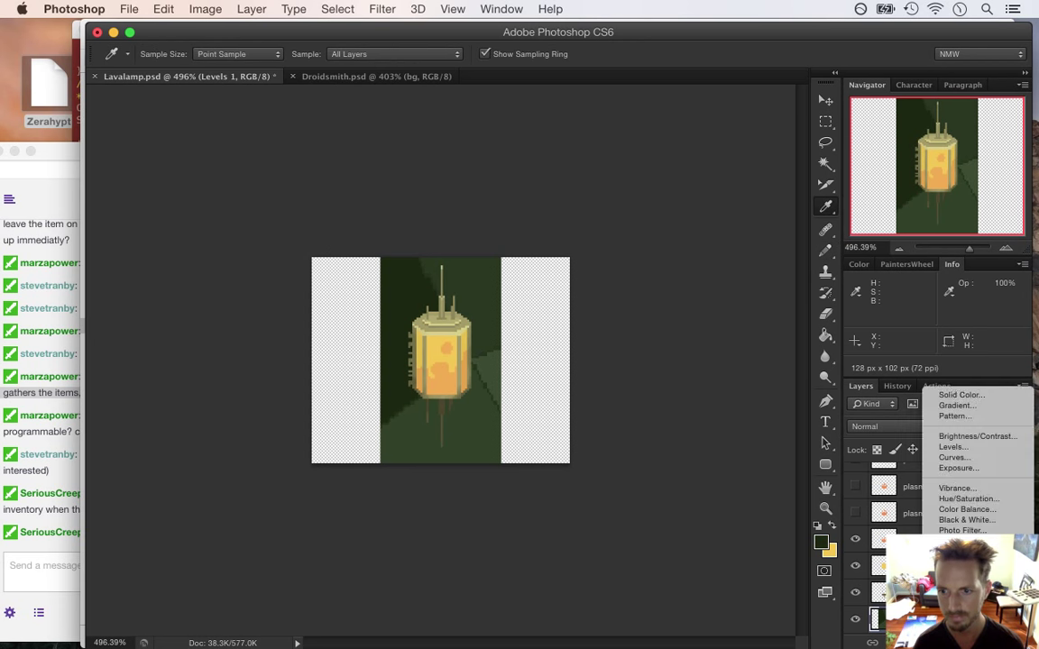
{"action": "left_click", "coordinate": [952, 398]}
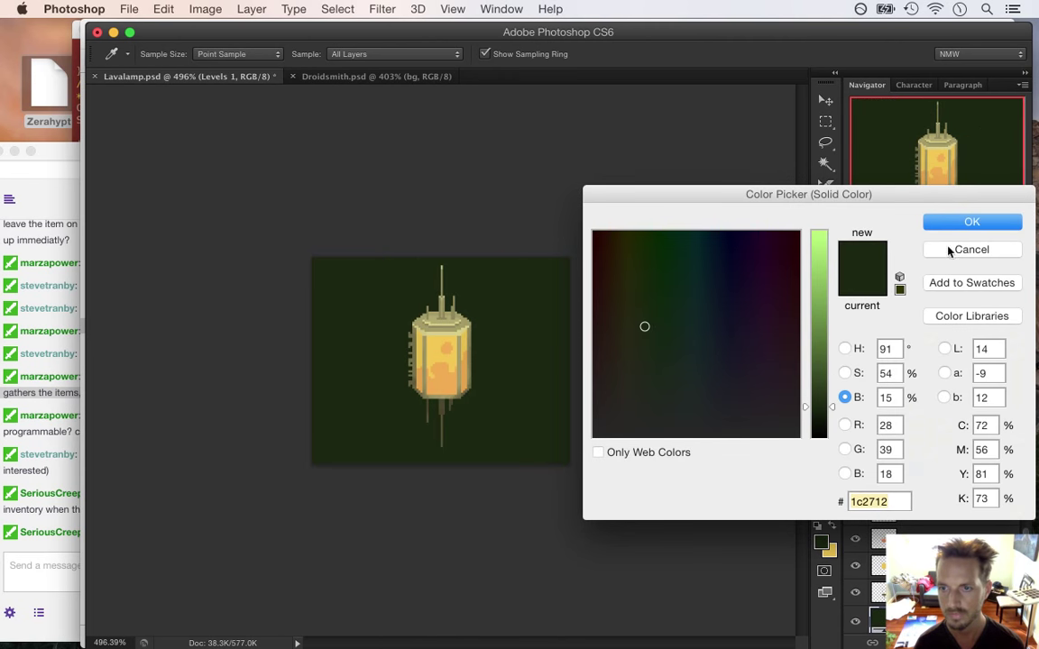
{"action": "left_click", "coordinate": [953, 223]}
Delete the layer mask from the new solid colour layer and save Lavalamp.psd
{"action": "right_click", "coordinate": [912, 482]}
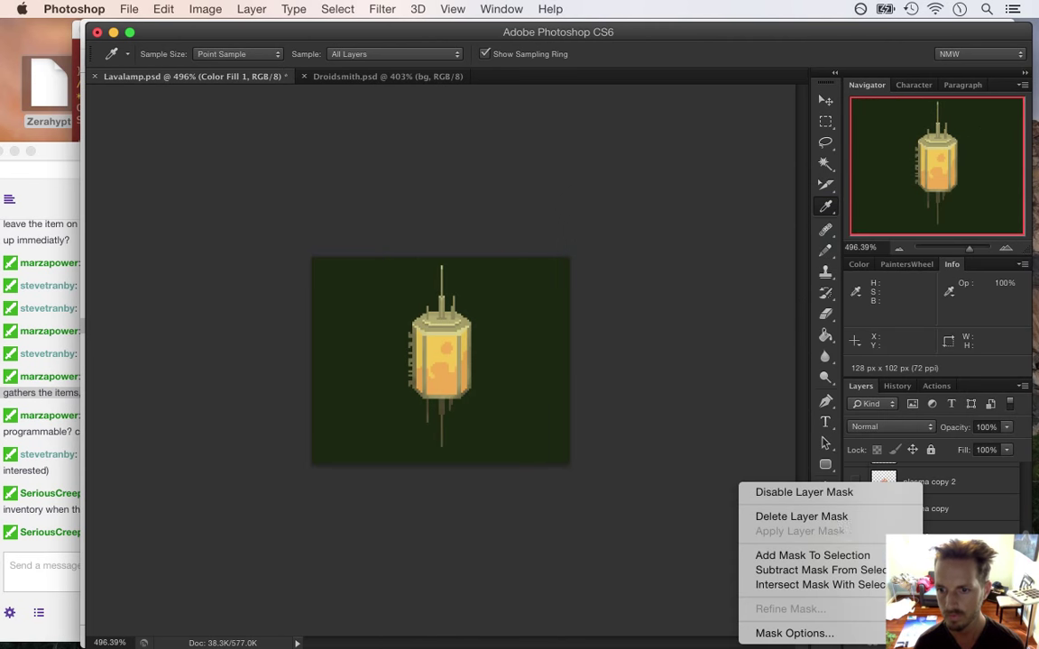
{"action": "left_click", "coordinate": [825, 517]}
{"action": "scroll", "coordinate": [933, 546], "scroll_direction": "down", "scroll_amount": 1}
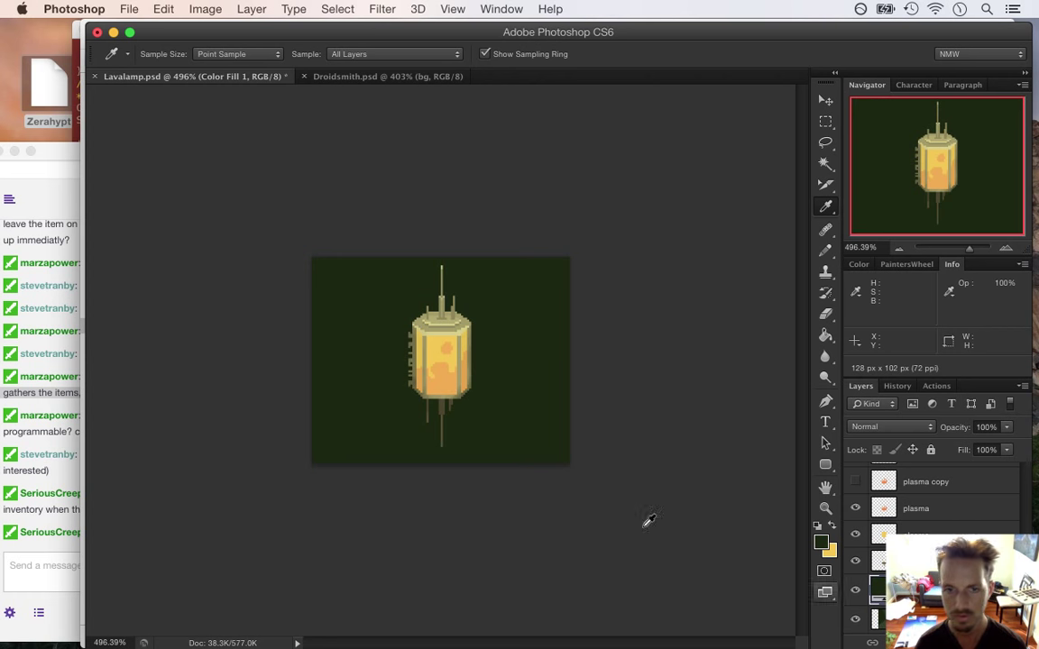
{"action": "key", "text": "super+s"}
Switch to the Twitch chat in Safari and read the messages about hardware interest, automatic item pickup, ARM power and Steam games
{"action": "left_click", "coordinate": [56, 442]}
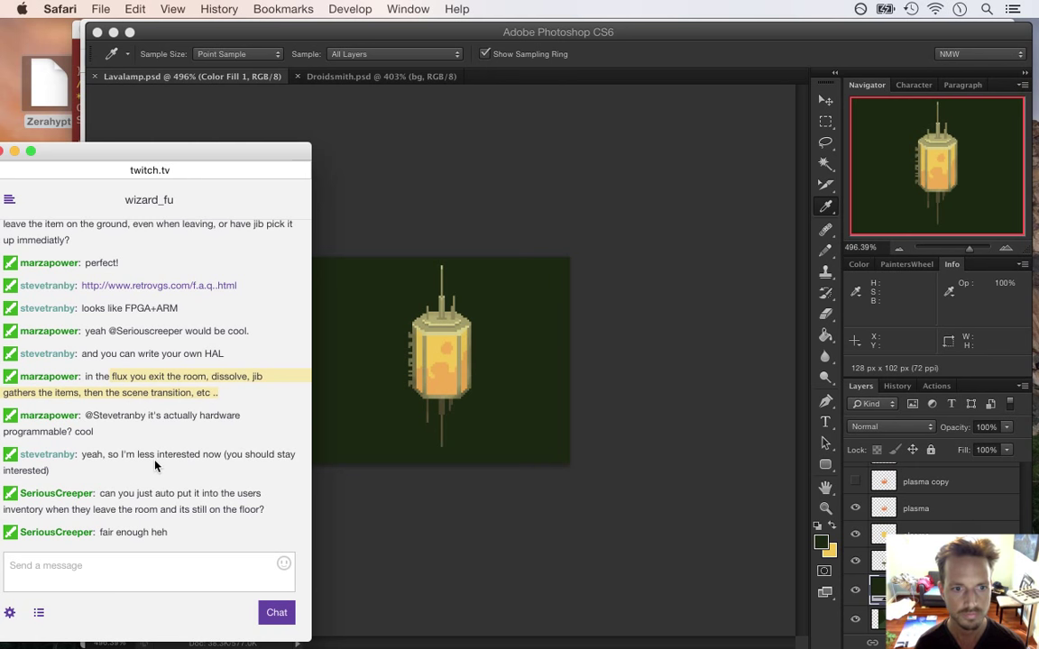
{"action": "left_click_drag", "start_coordinate": [92, 454], "coordinate": [165, 476]}
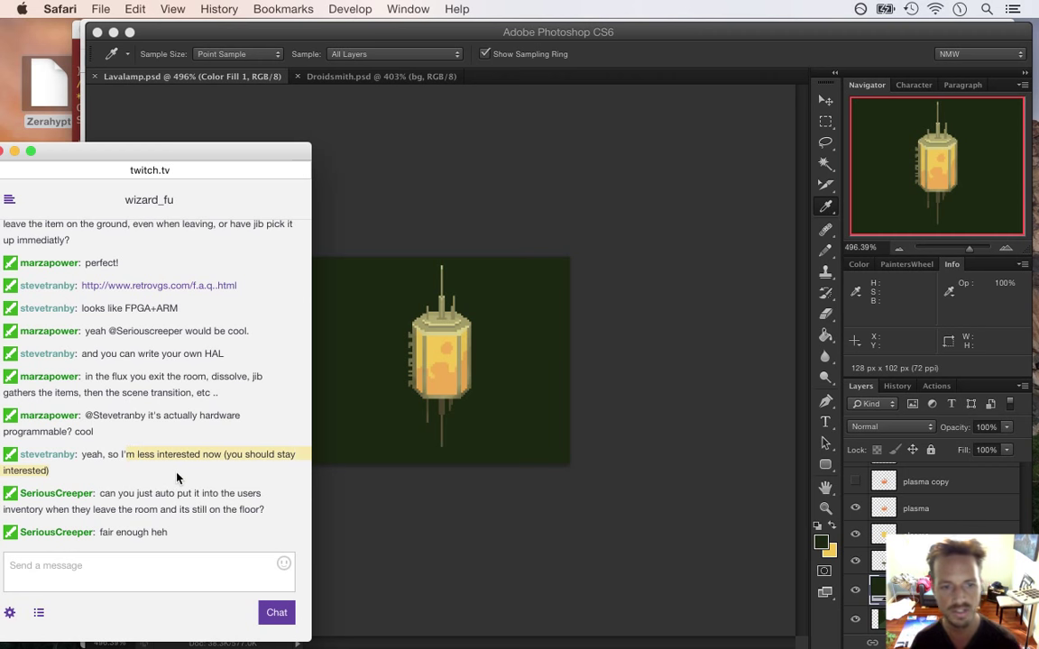
{"action": "left_click_drag", "start_coordinate": [121, 456], "coordinate": [211, 477]}
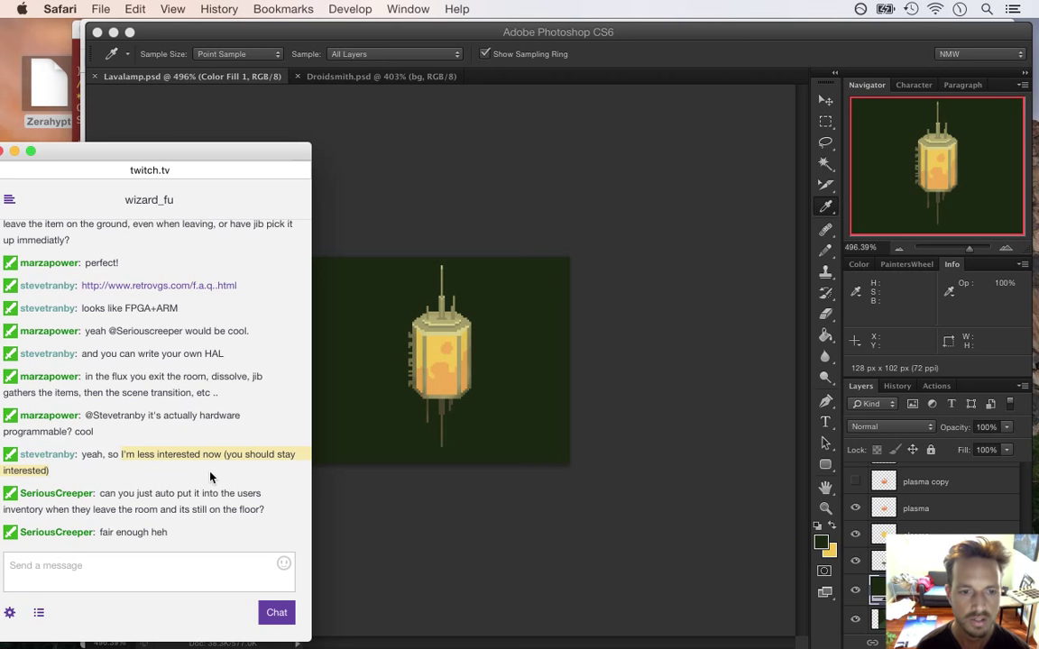
{"action": "left_click_drag", "start_coordinate": [159, 455], "coordinate": [231, 461]}
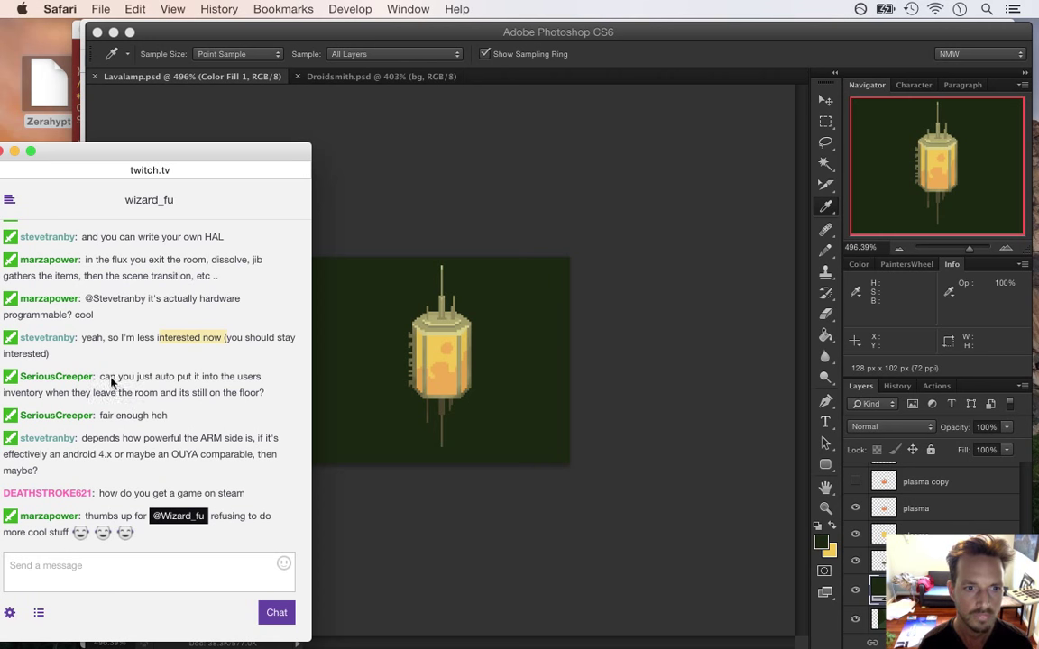
{"action": "left_click_drag", "start_coordinate": [108, 383], "coordinate": [193, 400]}
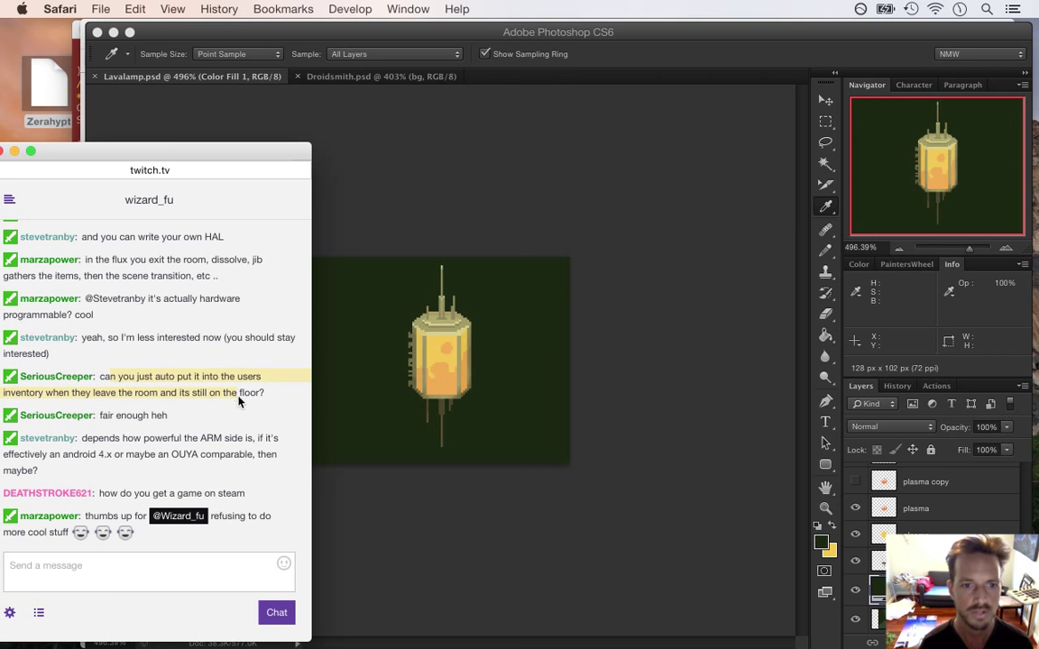
{"action": "left_click_drag", "start_coordinate": [171, 393], "coordinate": [251, 417]}
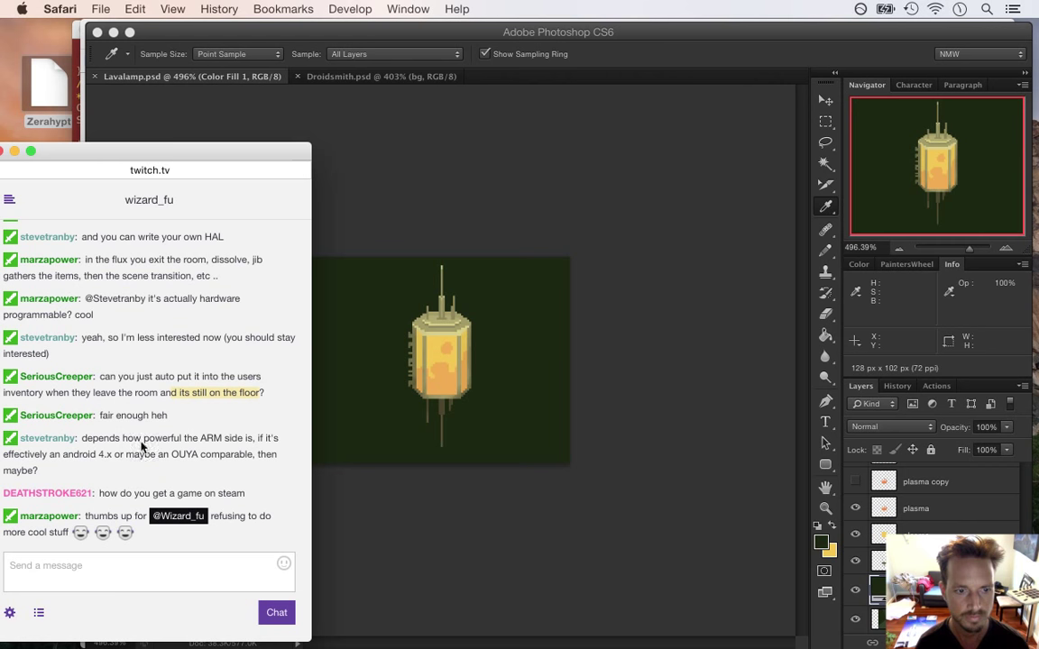
{"action": "left_click_drag", "start_coordinate": [104, 439], "coordinate": [138, 469]}
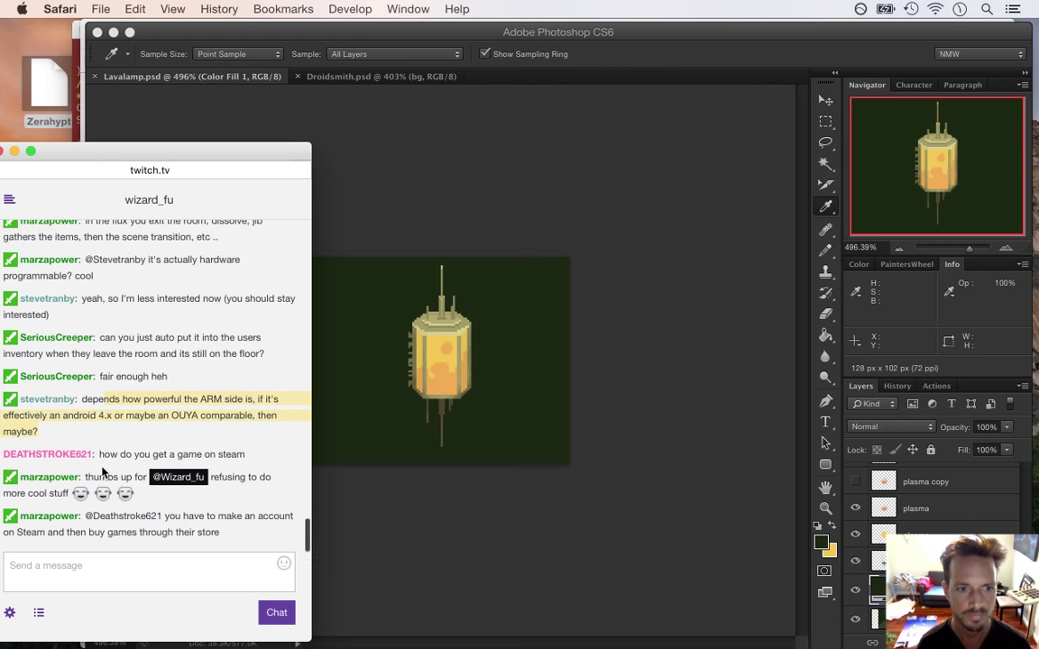
{"action": "left_click_drag", "start_coordinate": [99, 456], "coordinate": [242, 462]}
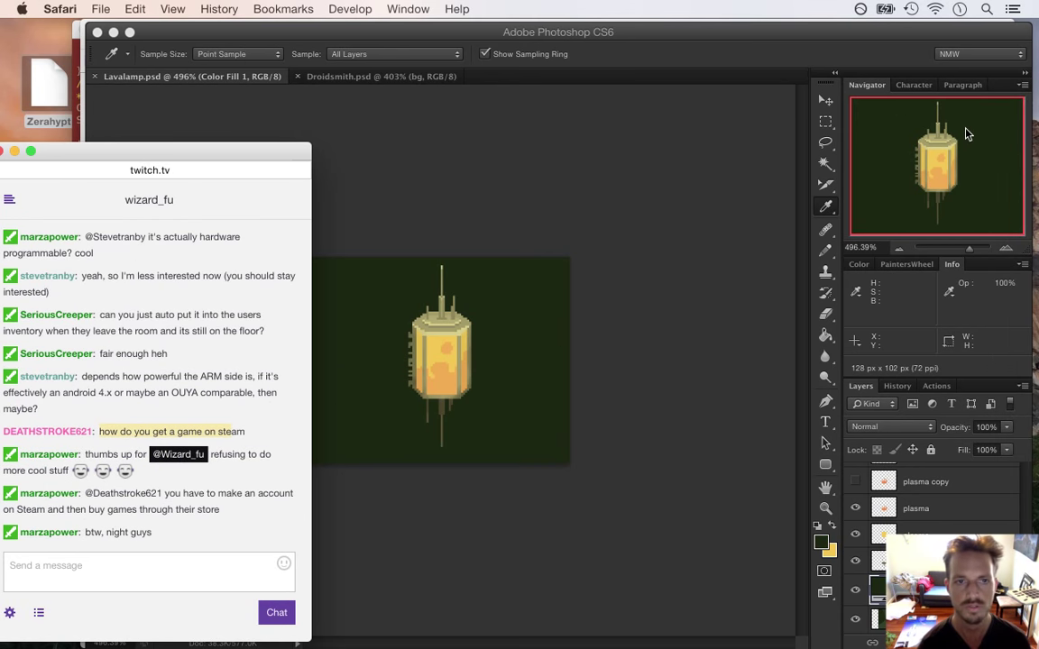
In a new browser window, search Google for "how to steam greenlight" and open the Tuts+ article on tips for getting greenlit
{"action": "key", "text": "super+n"}
{"action": "type", "text": "ste"}
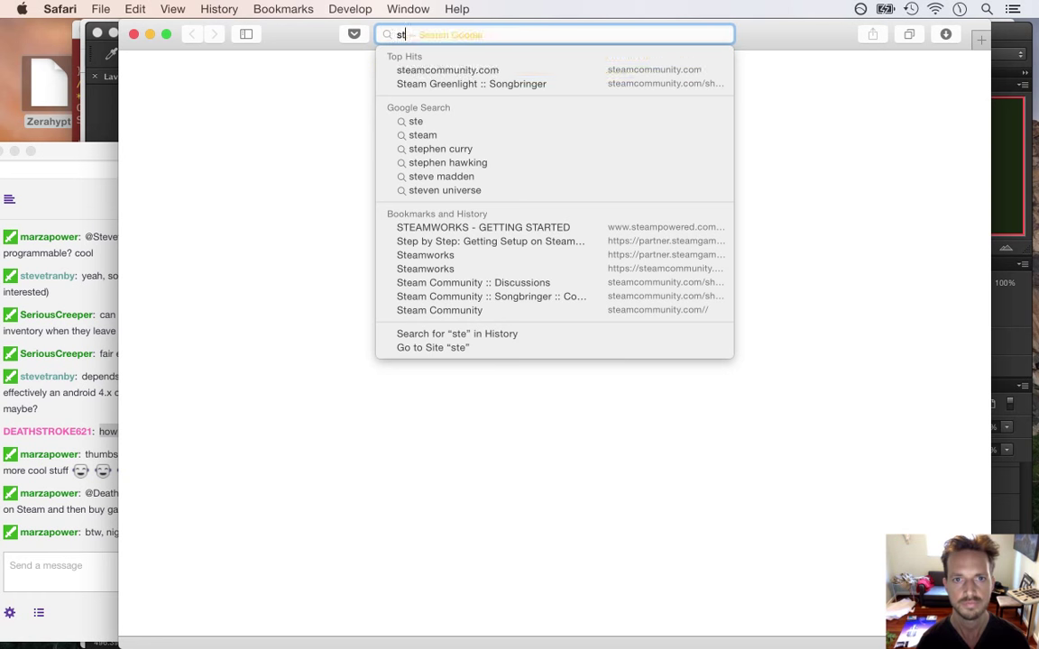
{"action": "key", "text": "BackSpace"}
{"action": "key", "text": "BackSpace"}
{"action": "type", "text": "how to"}
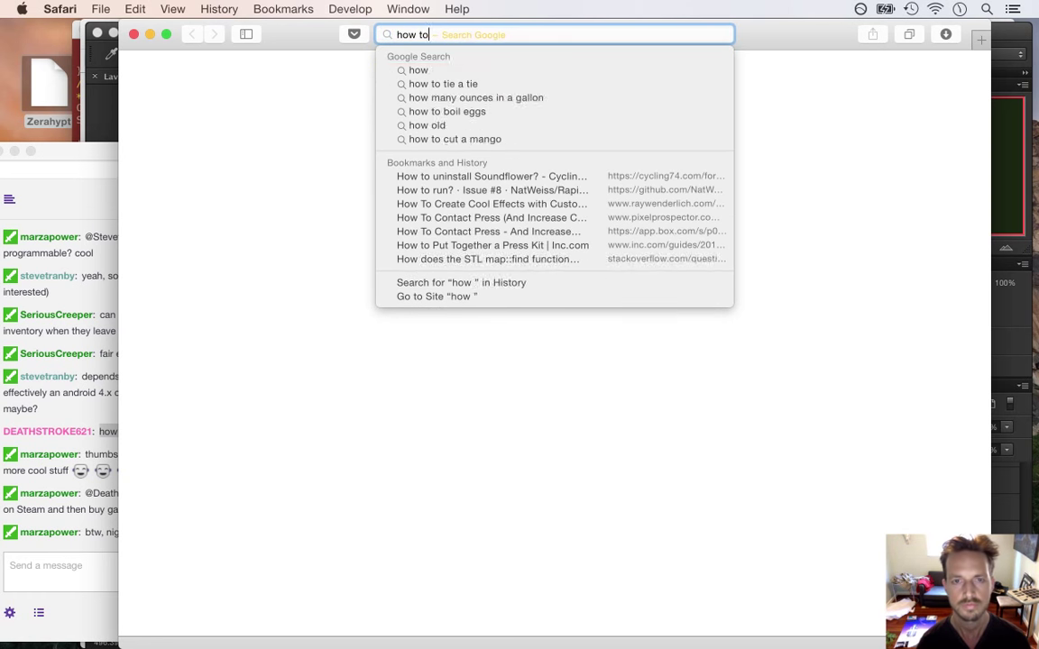
{"action": "type", "text": " steam greenlight"}
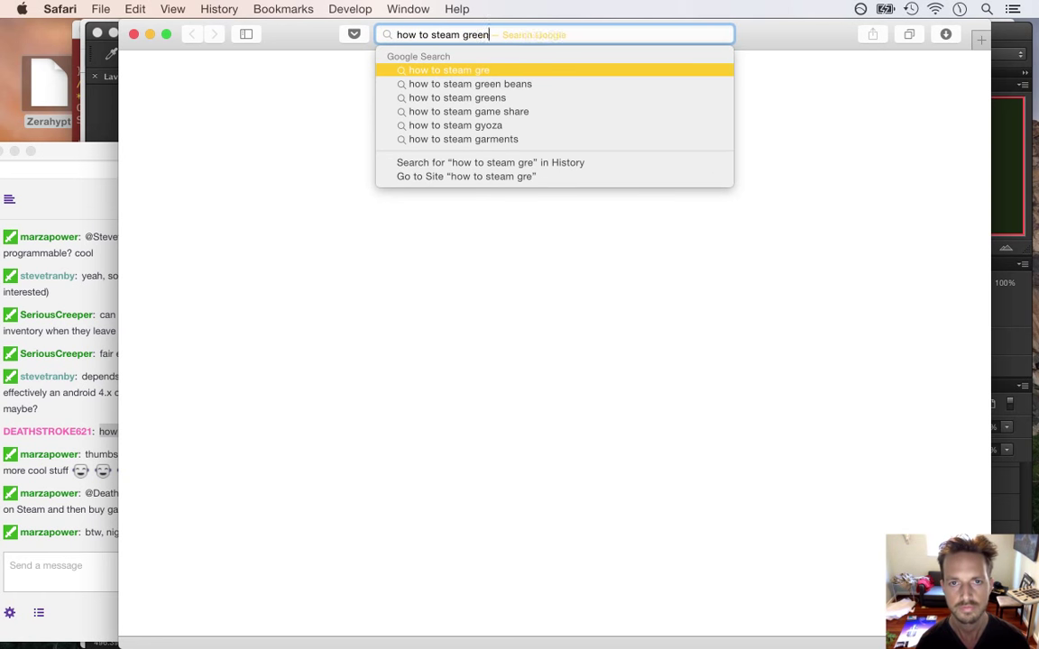
{"action": "key", "text": "Return"}
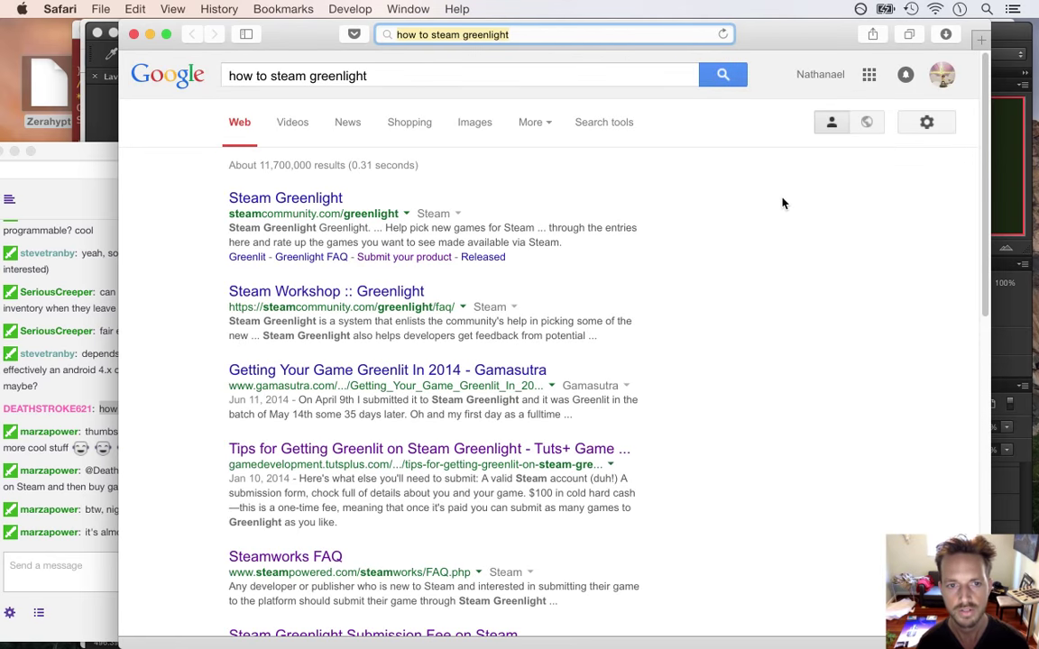
{"action": "left_click", "coordinate": [444, 453]}
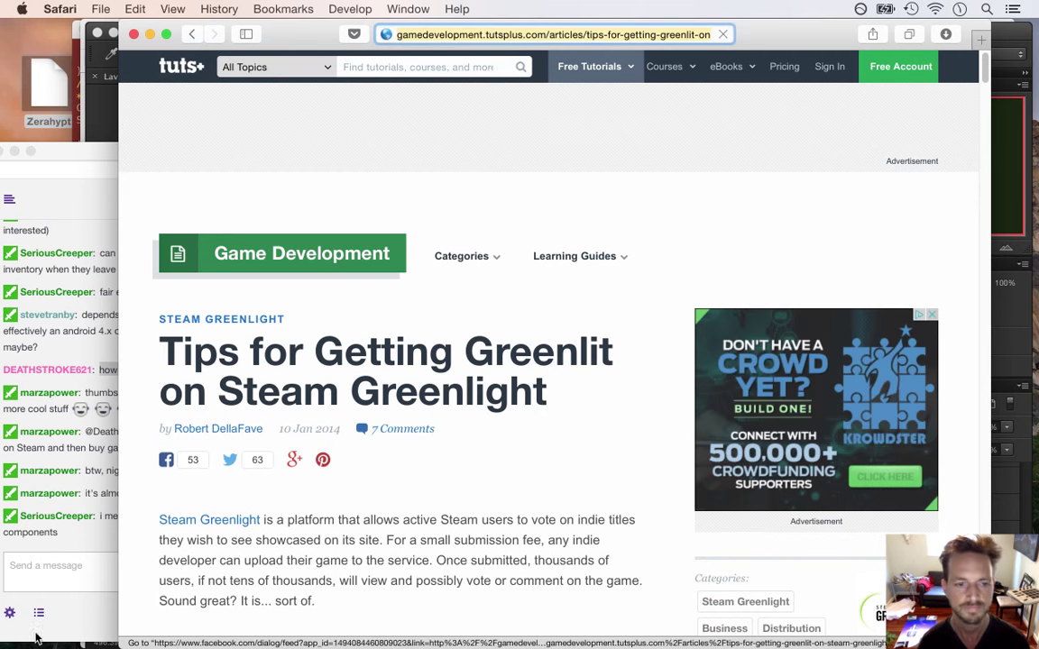
Post the link to the Tuts+ Steam Greenlight article in the Twitch chat
{"action": "left_click", "coordinate": [63, 571]}
{"action": "type", "text": "http://gamedevelopment.tutsplus.com/articles/tips-for-getting-greenlit-on-steam-greenlight--gamedev-13938"}
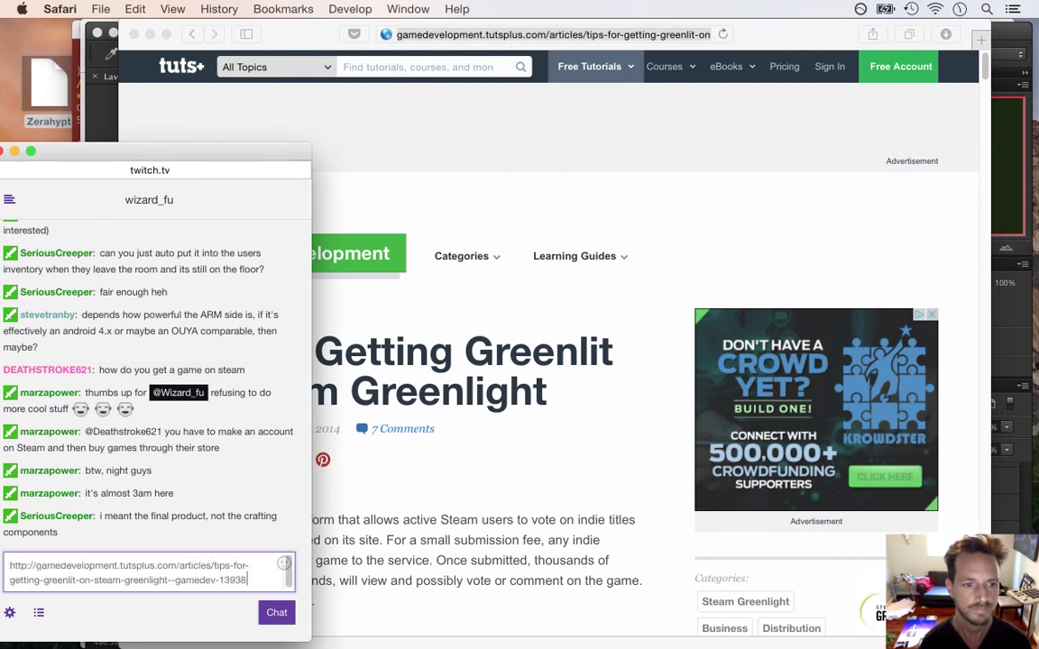
{"action": "key", "text": "Return"}
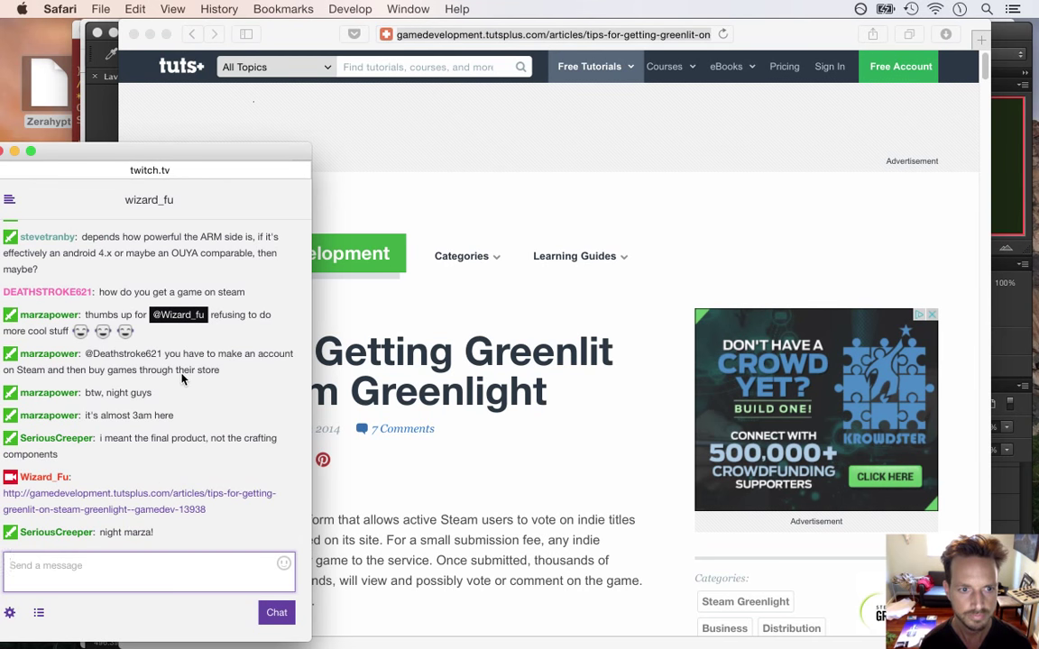
Read the Twitch chat messages about automatically returning the final crafted product rather than the crafting components
{"action": "left_click_drag", "start_coordinate": [111, 394], "coordinate": [144, 395]}
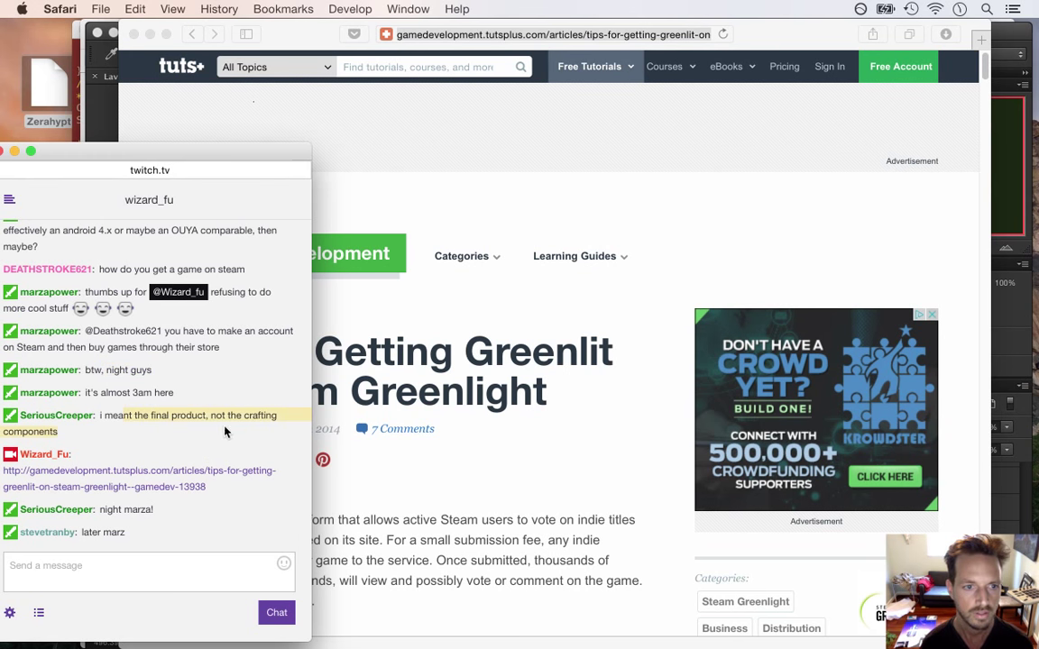
{"action": "left_click_drag", "start_coordinate": [182, 418], "coordinate": [213, 431]}
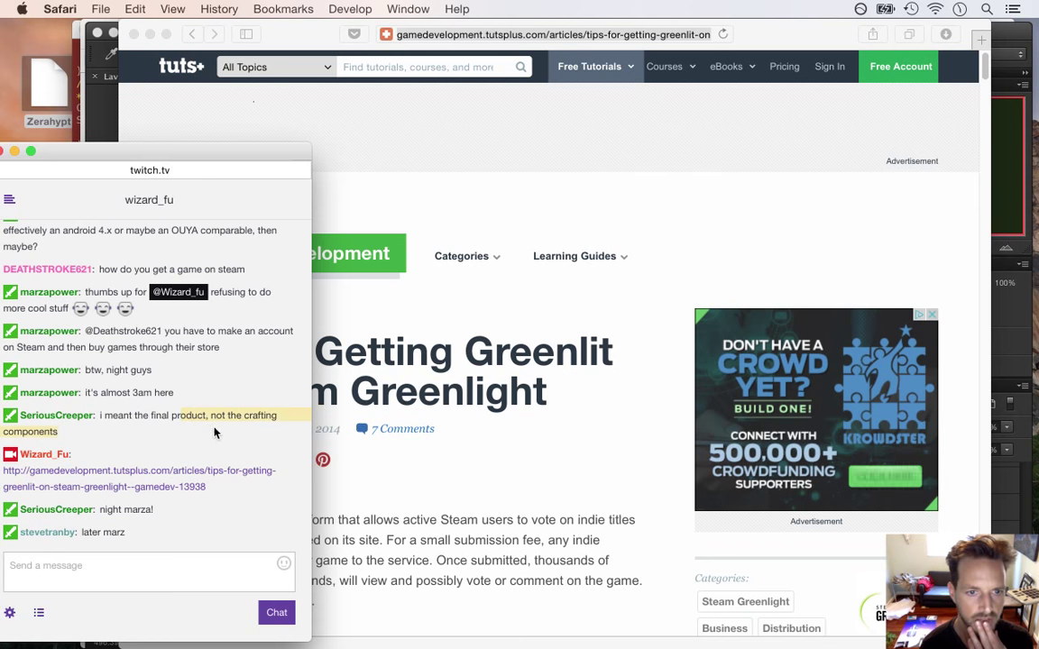
{"action": "scroll", "coordinate": [308, 534], "scroll_direction": "up", "scroll_amount": 5}
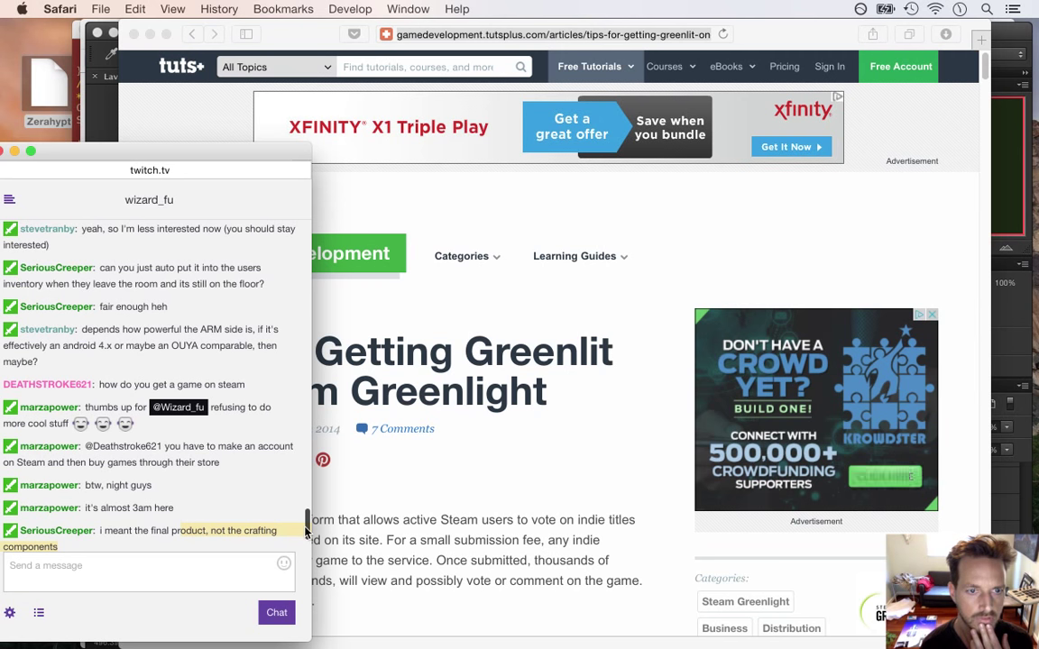
{"action": "scroll", "coordinate": [274, 475], "scroll_direction": "down", "scroll_amount": 5}
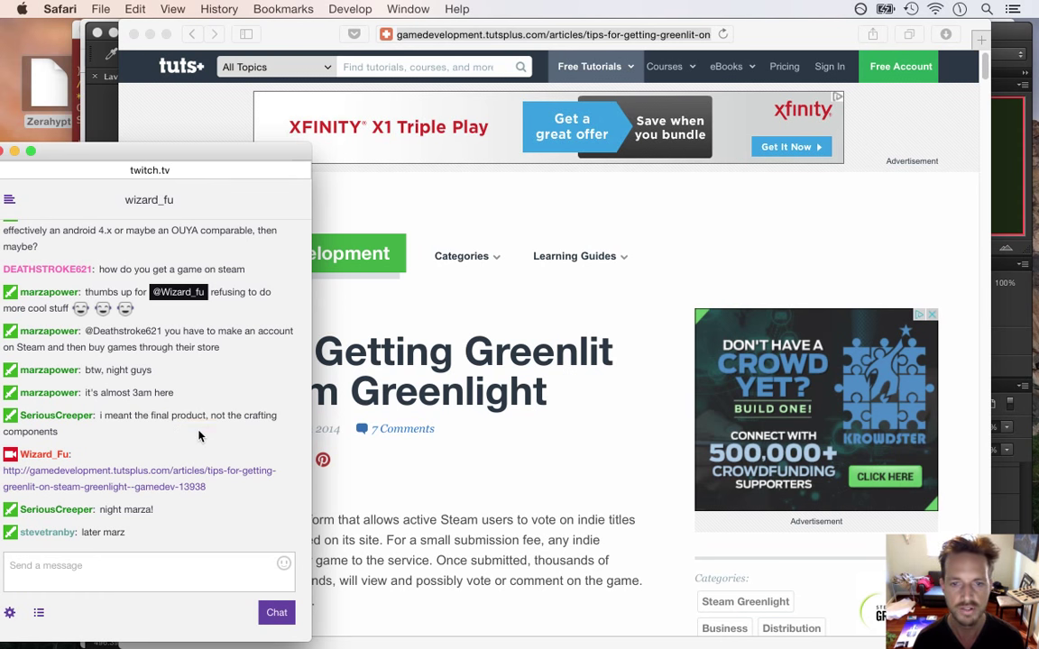
{"action": "key", "text": "super+Tab"}
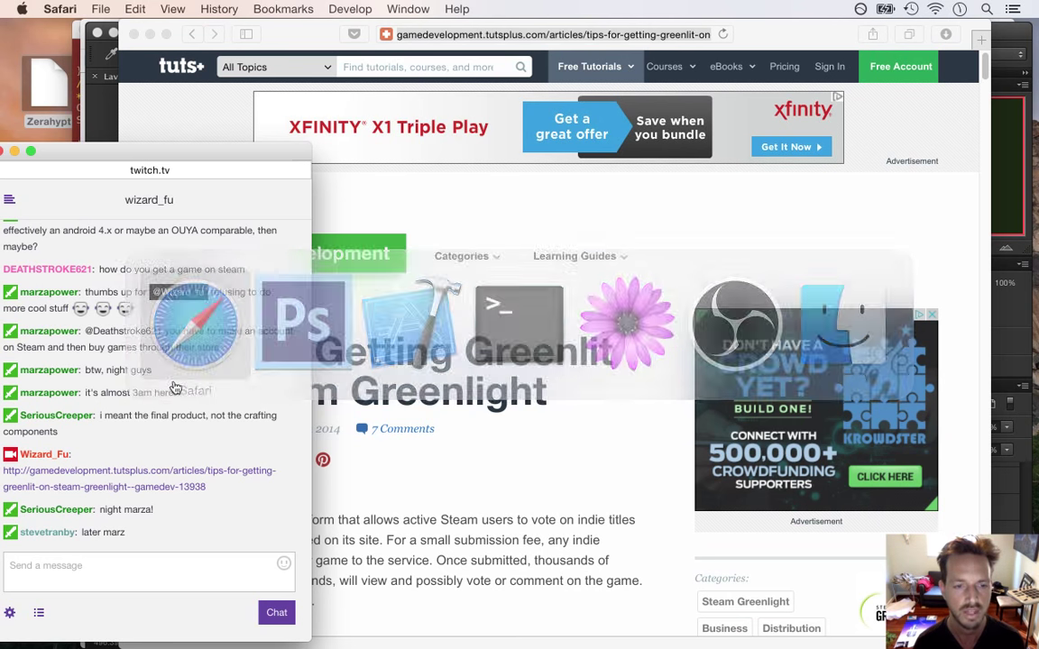
{"action": "left_click_drag", "start_coordinate": [117, 418], "coordinate": [174, 442]}
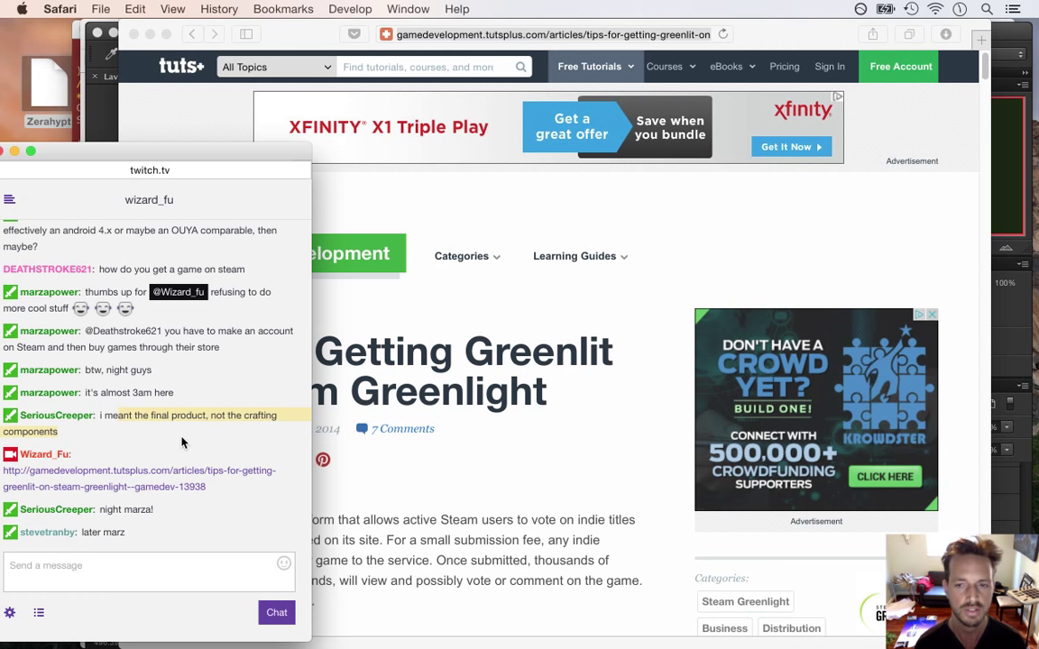
Close the Steam Greenlight article window and switch back to Lavalamp.psd in Photoshop
{"action": "left_click", "coordinate": [398, 559]}
{"action": "key", "text": "super+w"}
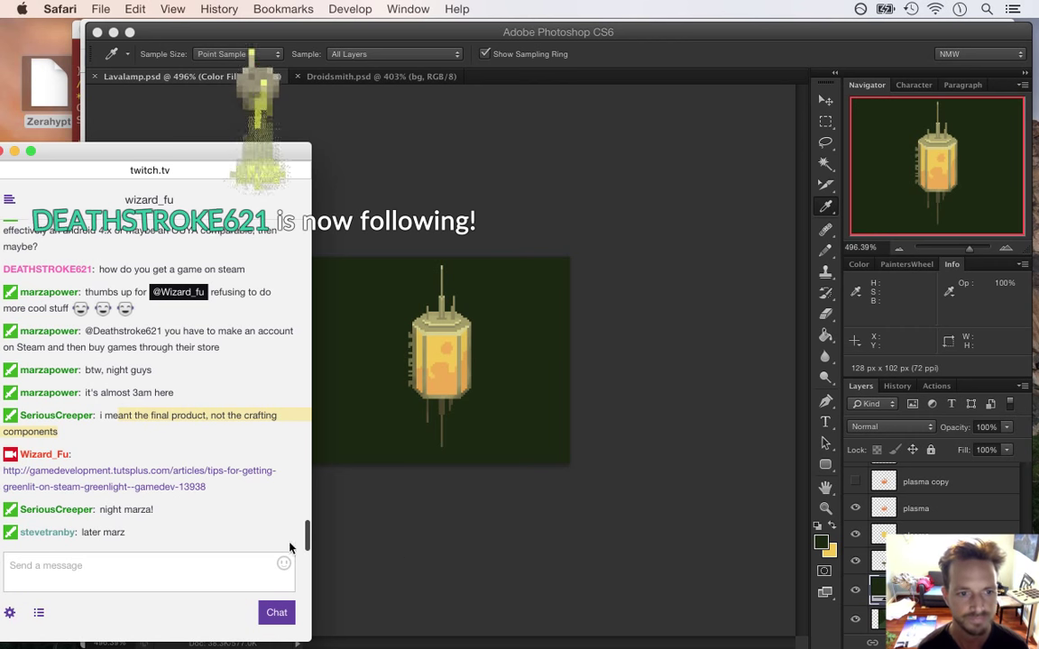
{"action": "left_click", "coordinate": [408, 510]}
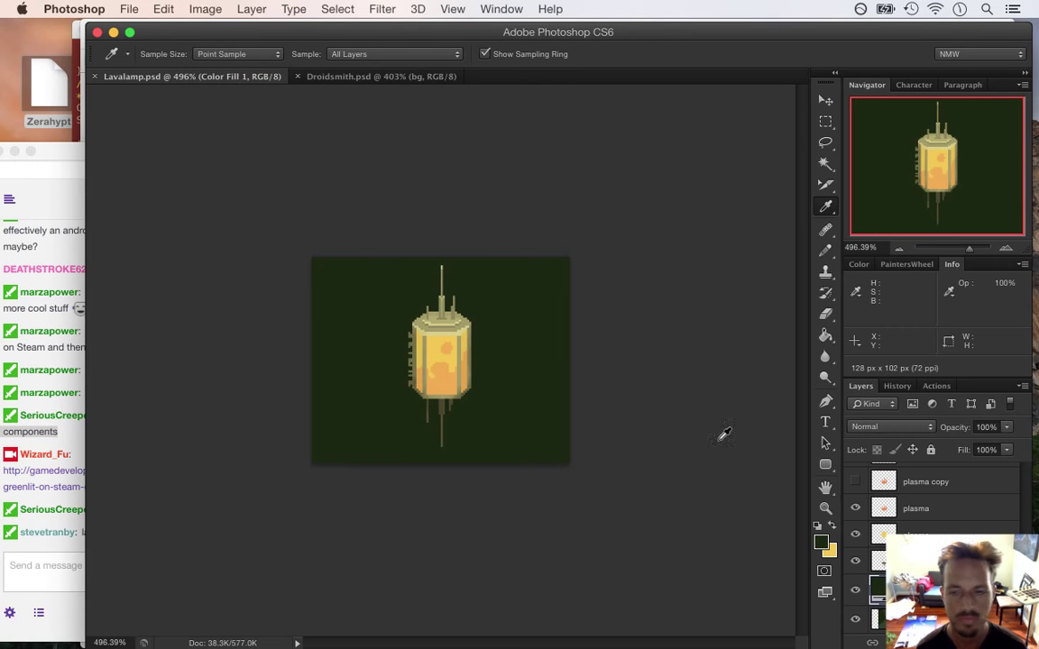
Select the yellow layer directly beneath the plasma layer and sample the lamp's yellow as the foreground colour
{"action": "left_click", "coordinate": [916, 509]}
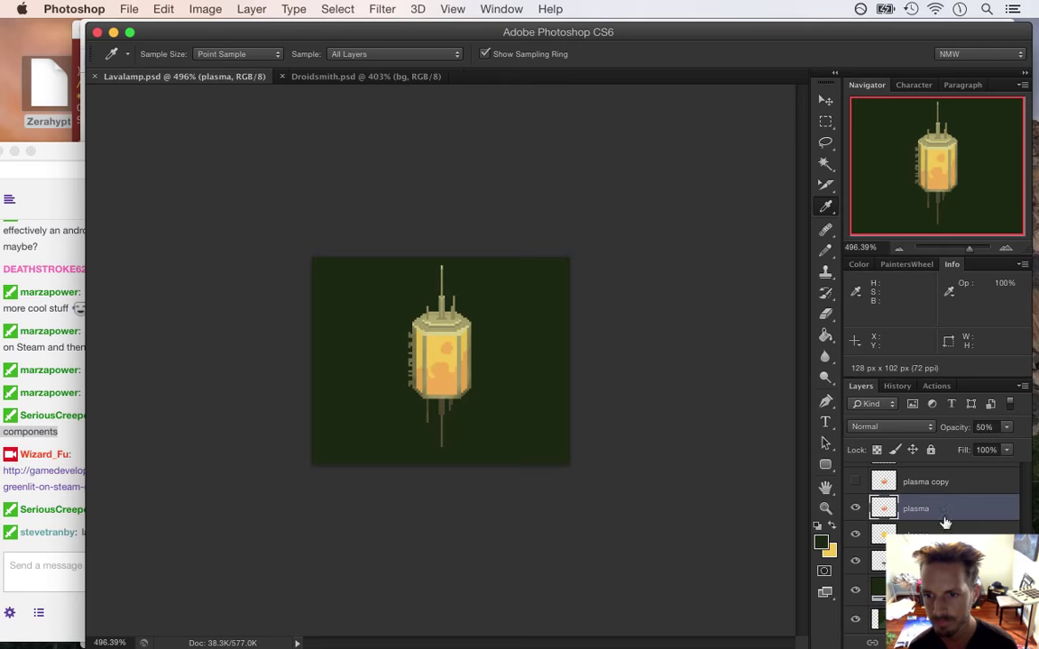
{"action": "key", "text": "5"}
{"action": "scroll", "coordinate": [1004, 533], "scroll_direction": "up", "scroll_amount": 3}
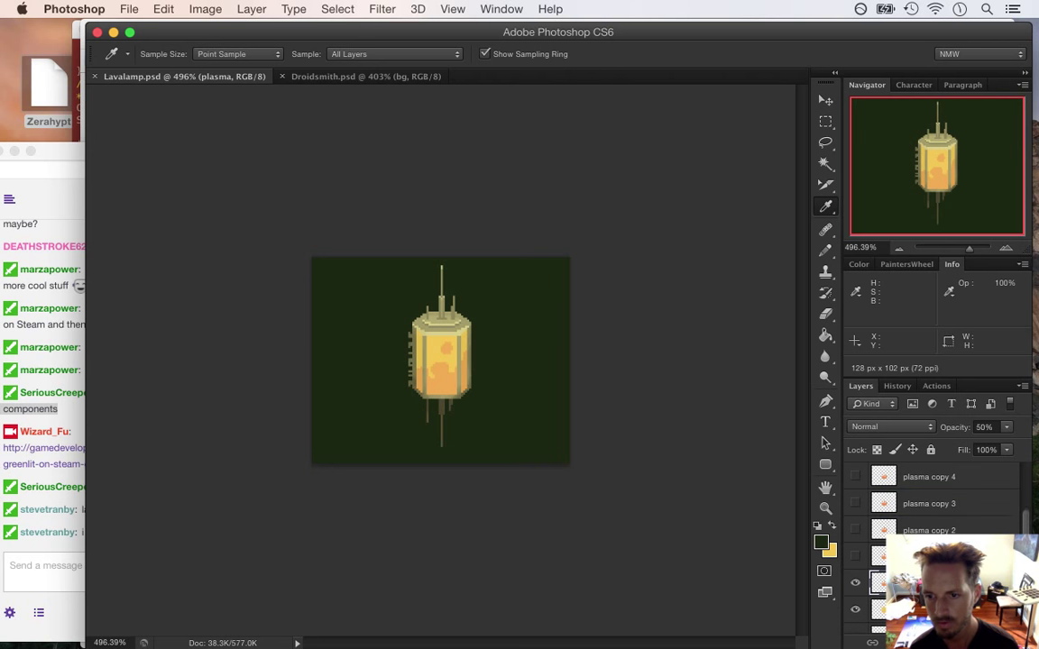
{"action": "scroll", "coordinate": [1004, 532], "scroll_direction": "down", "scroll_amount": 2}
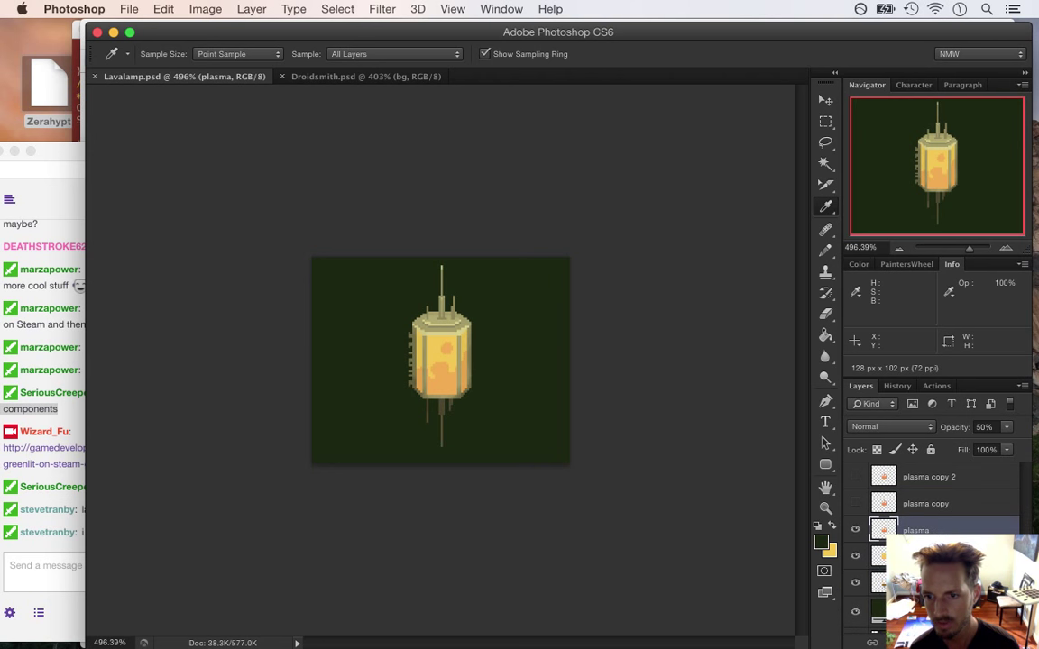
{"action": "left_click", "coordinate": [879, 558]}
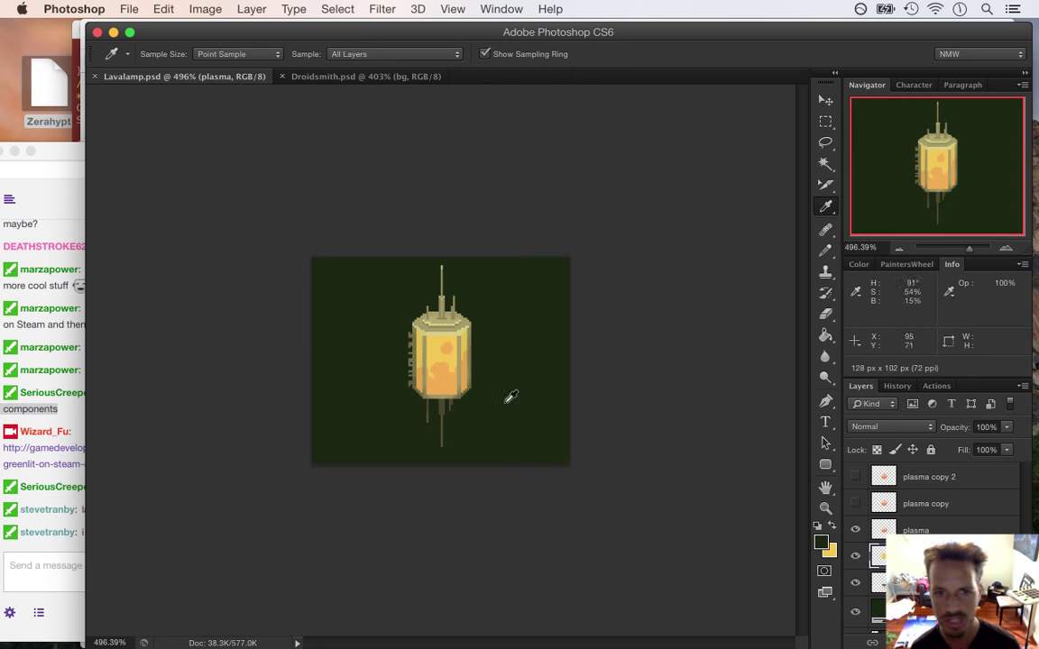
{"action": "left_click", "coordinate": [432, 349]}
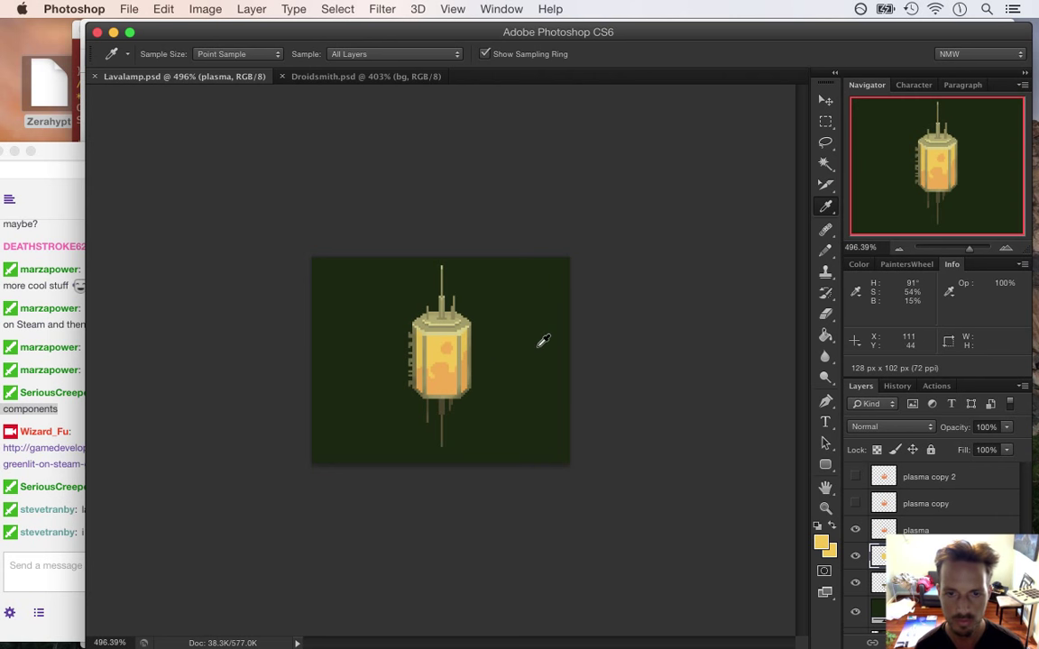
Switch to the Pencil tool and choose the 32-pixel diagonal line brush tip
{"action": "key", "text": "b"}
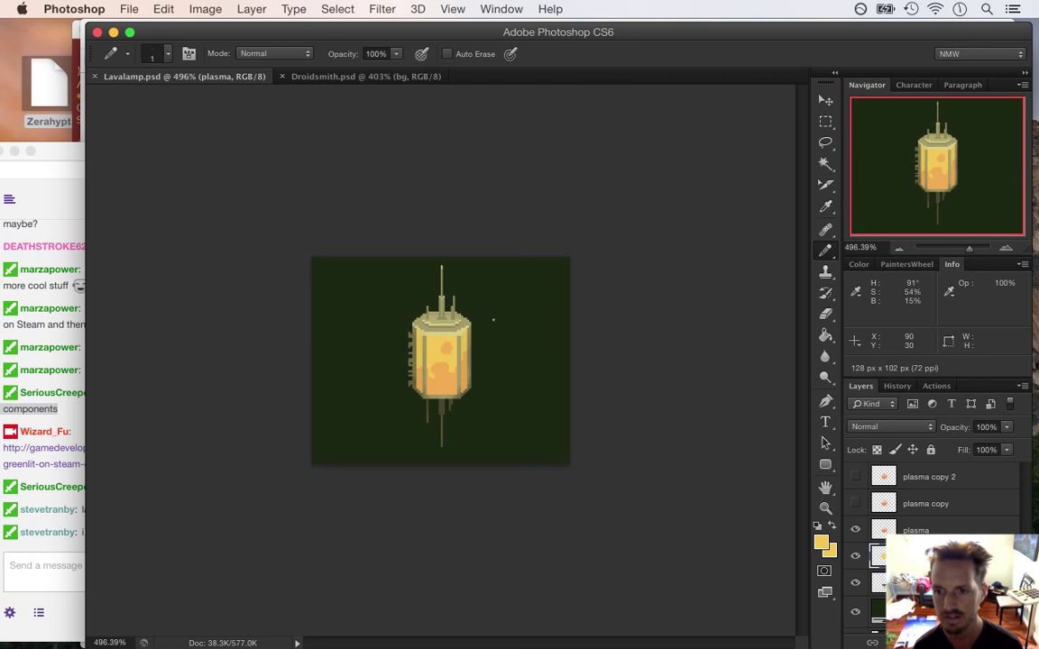
{"action": "left_click", "coordinate": [155, 54]}
{"action": "left_click_drag", "start_coordinate": [269, 184], "coordinate": [268, 262]}
{"action": "left_click", "coordinate": [139, 226]}
{"action": "left_click", "coordinate": [657, 47]}
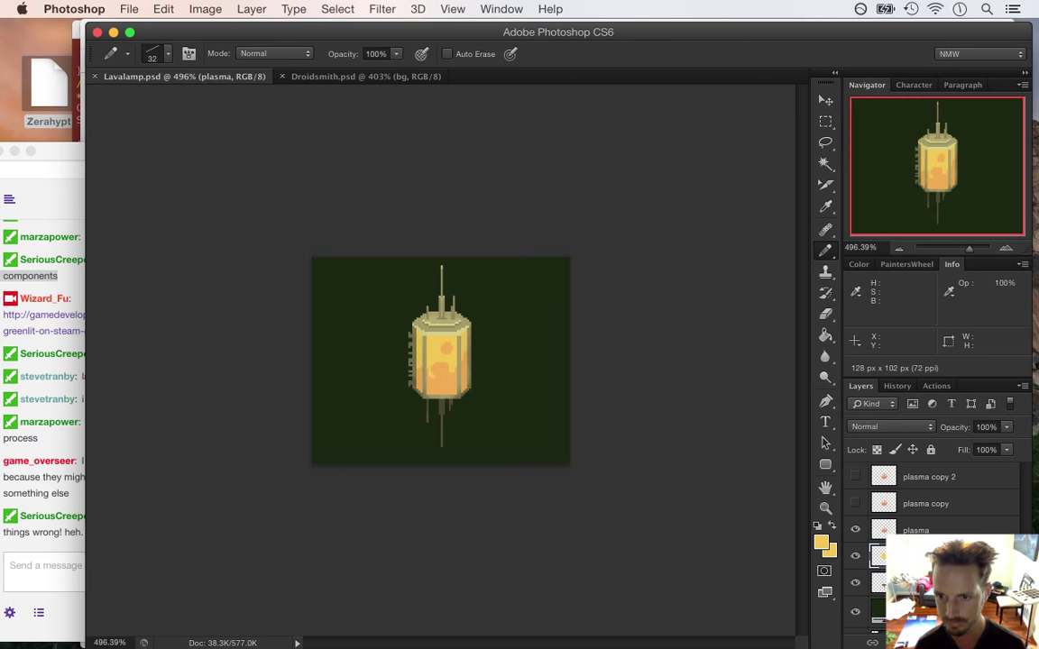
Add a layer directly above the dark green colour fill and stamp a yellow diagonal ray rising from the lamp's upper right edge
{"action": "left_click", "coordinate": [933, 613]}
{"action": "left_click", "coordinate": [979, 643]}
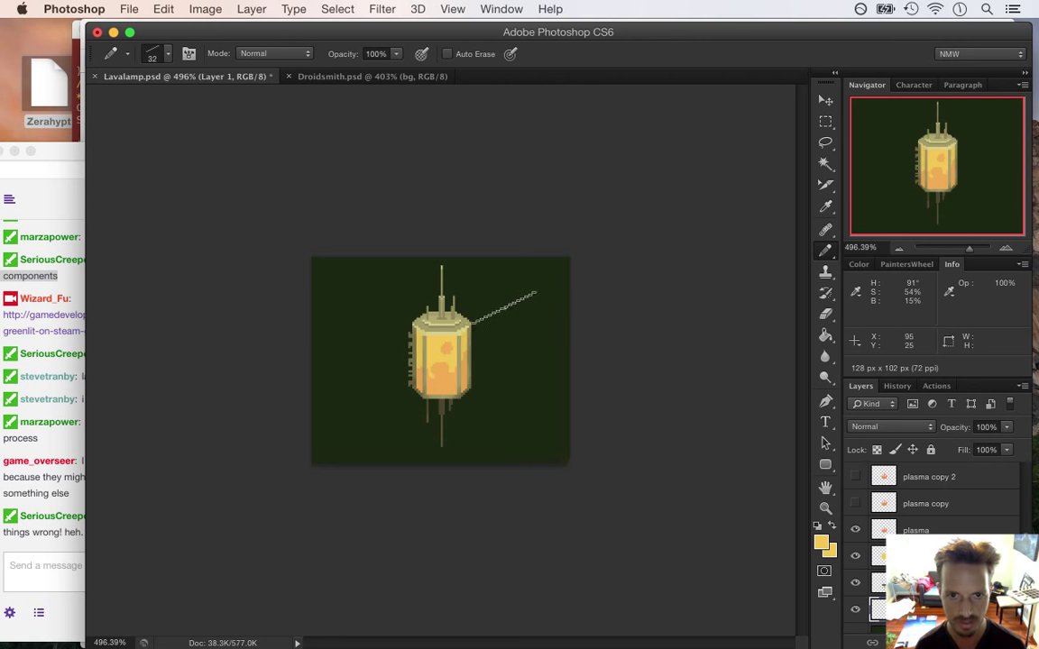
{"action": "left_click", "coordinate": [505, 307]}
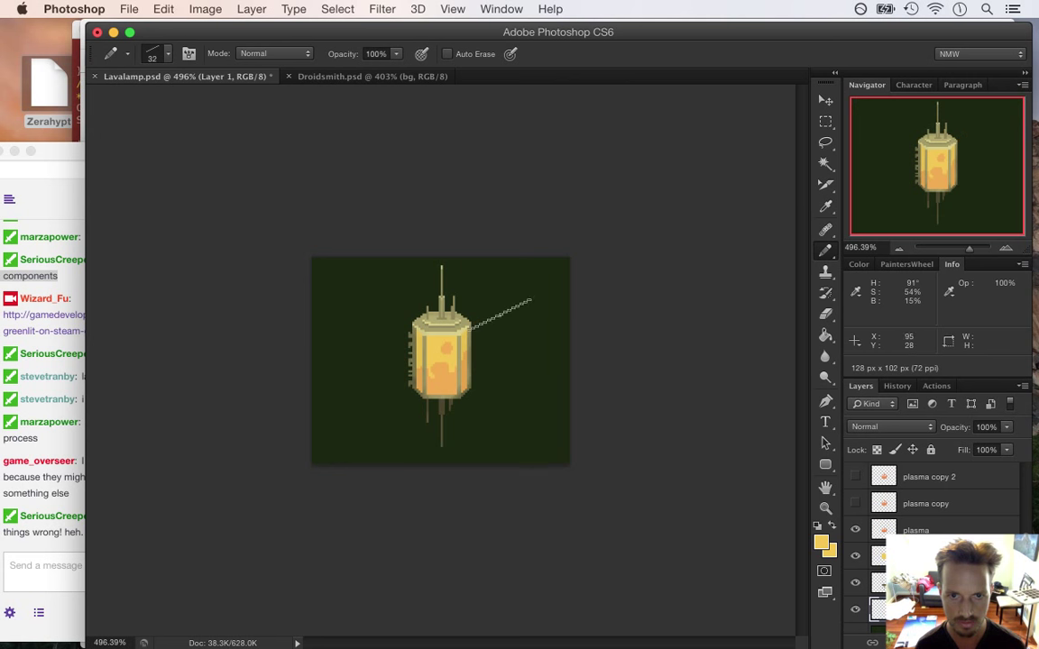
{"action": "key", "text": "super+z"}
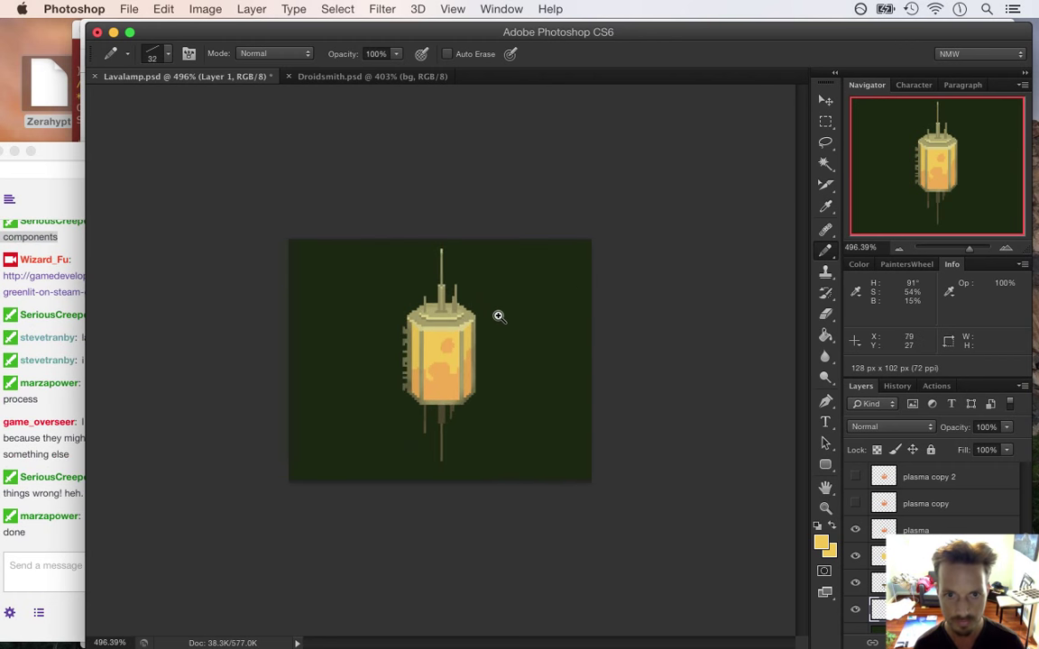
{"action": "left_click_drag", "start_coordinate": [490, 316], "coordinate": [529, 318]}
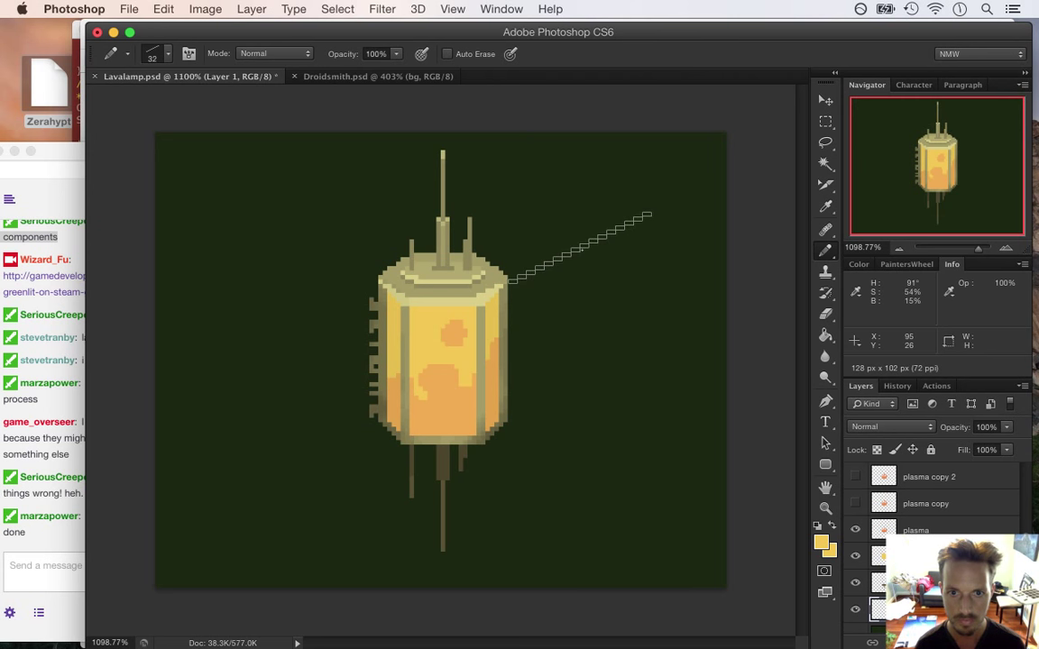
{"action": "left_click", "coordinate": [579, 249]}
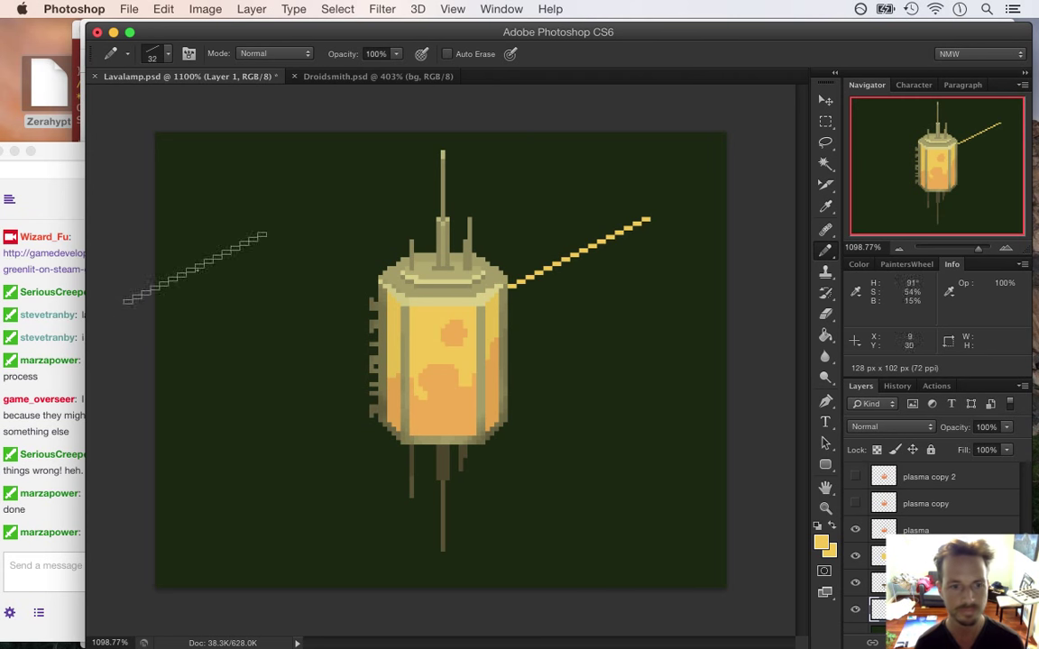
Switch to the Twitch chat in Safari and read the messages about cancelling crafting and getting the ingredients back
{"action": "left_click", "coordinate": [61, 437]}
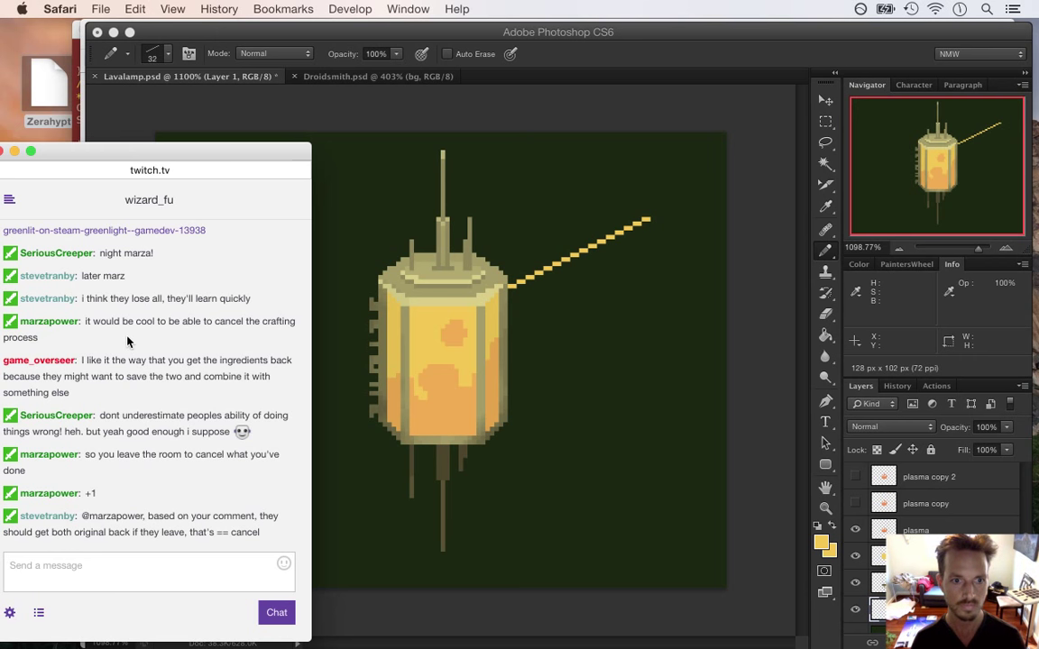
{"action": "left_click_drag", "start_coordinate": [90, 338], "coordinate": [114, 366]}
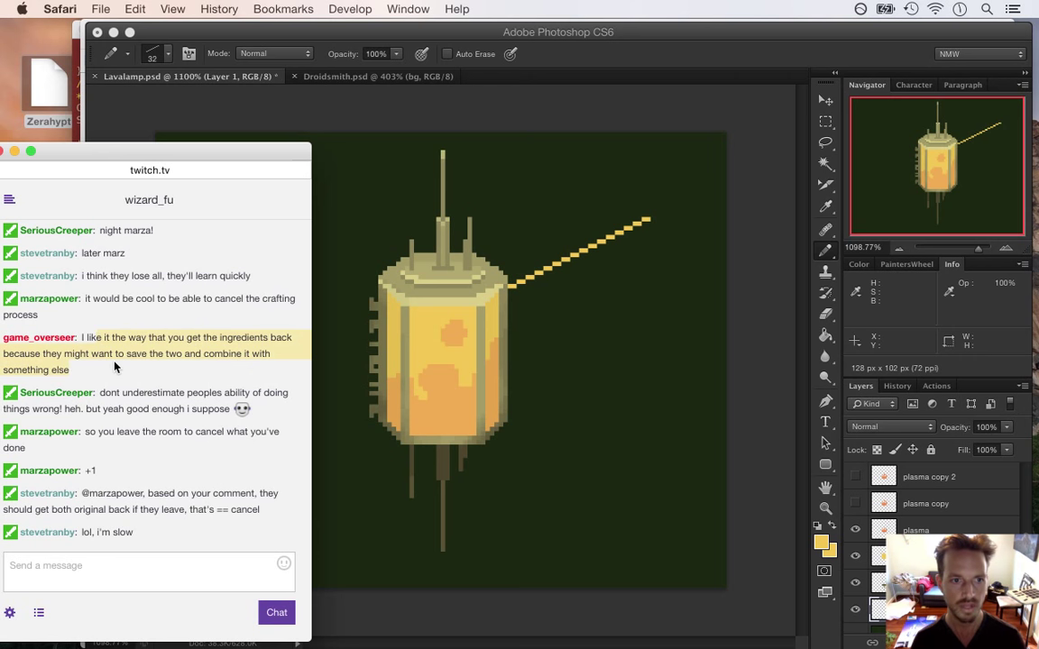
{"action": "left_click_drag", "start_coordinate": [94, 299], "coordinate": [217, 313]}
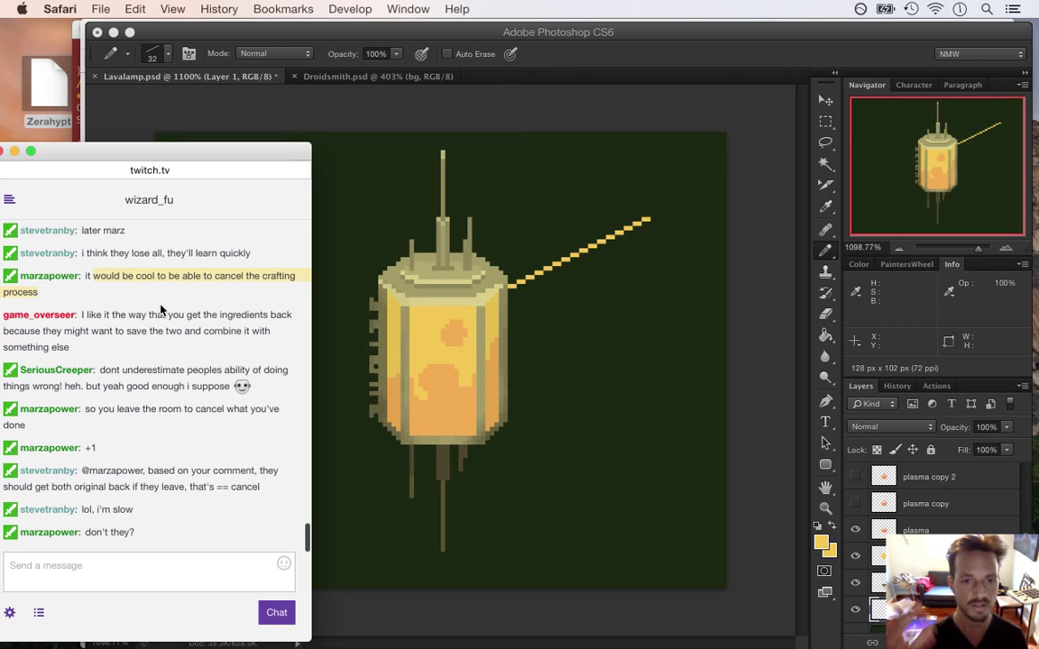
{"action": "left_click", "coordinate": [123, 293]}
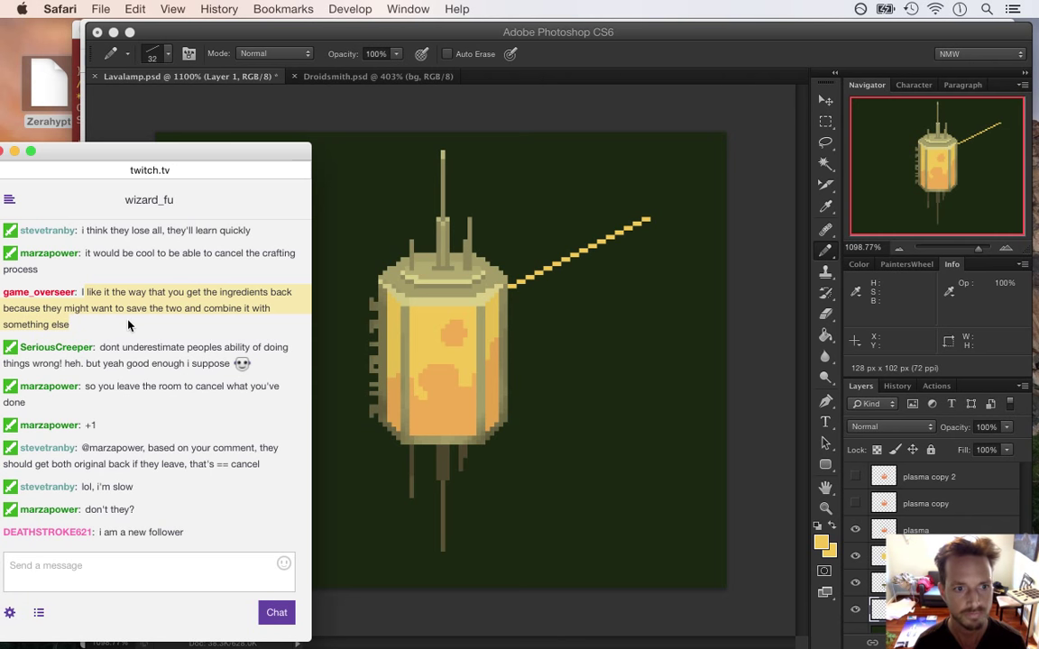
{"action": "left_click_drag", "start_coordinate": [111, 349], "coordinate": [187, 382]}
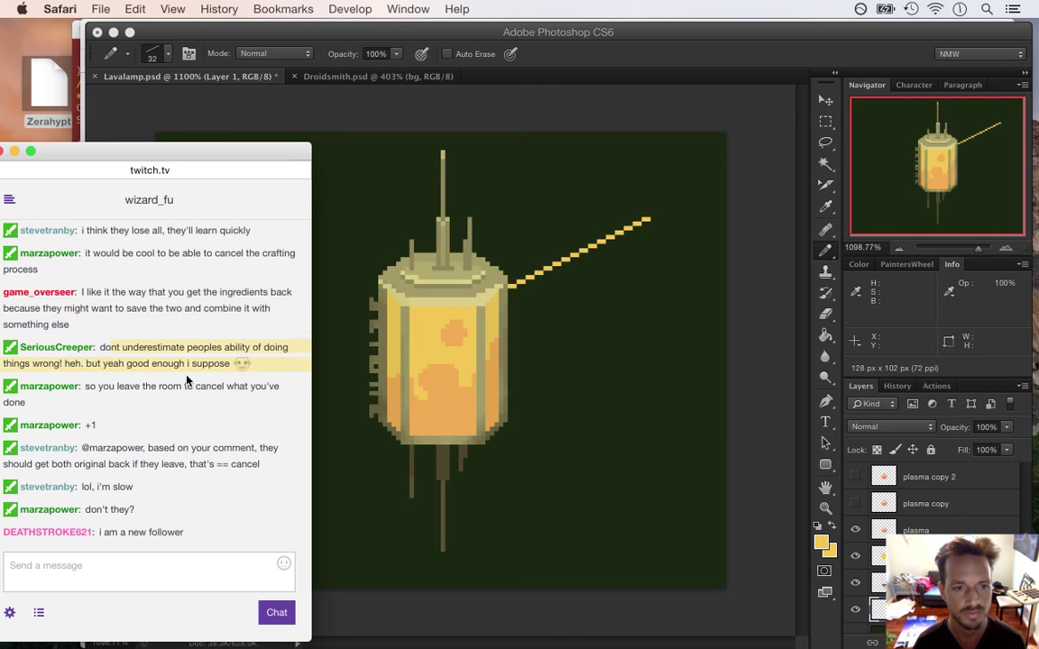
{"action": "left_click", "coordinate": [114, 340]}
{"action": "left_click_drag", "start_coordinate": [111, 329], "coordinate": [144, 343]}
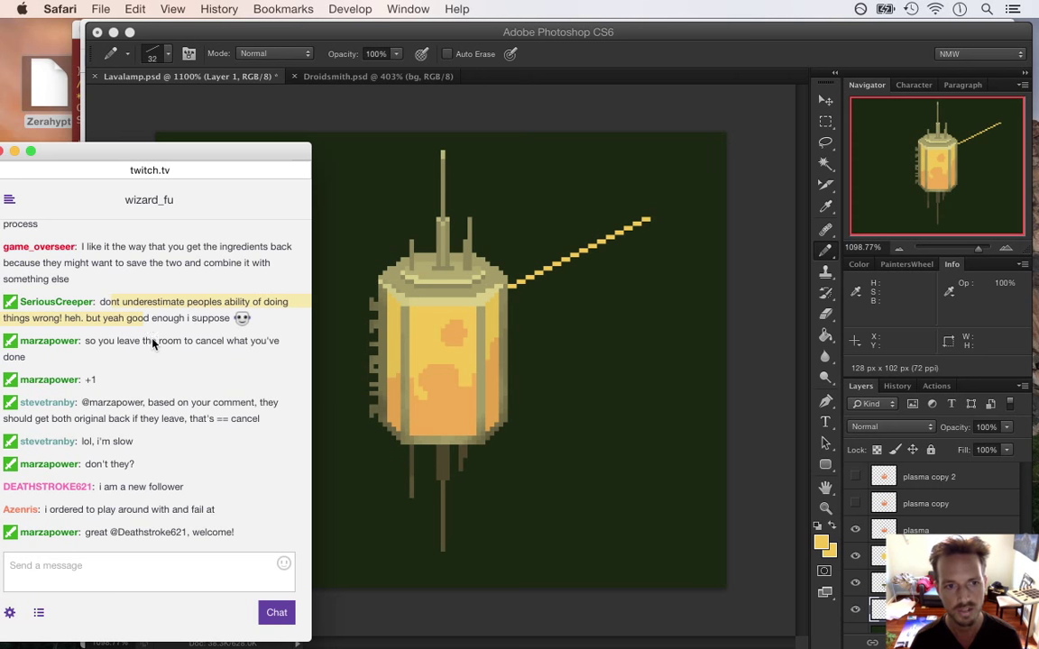
{"action": "left_click_drag", "start_coordinate": [118, 319], "coordinate": [213, 332]}
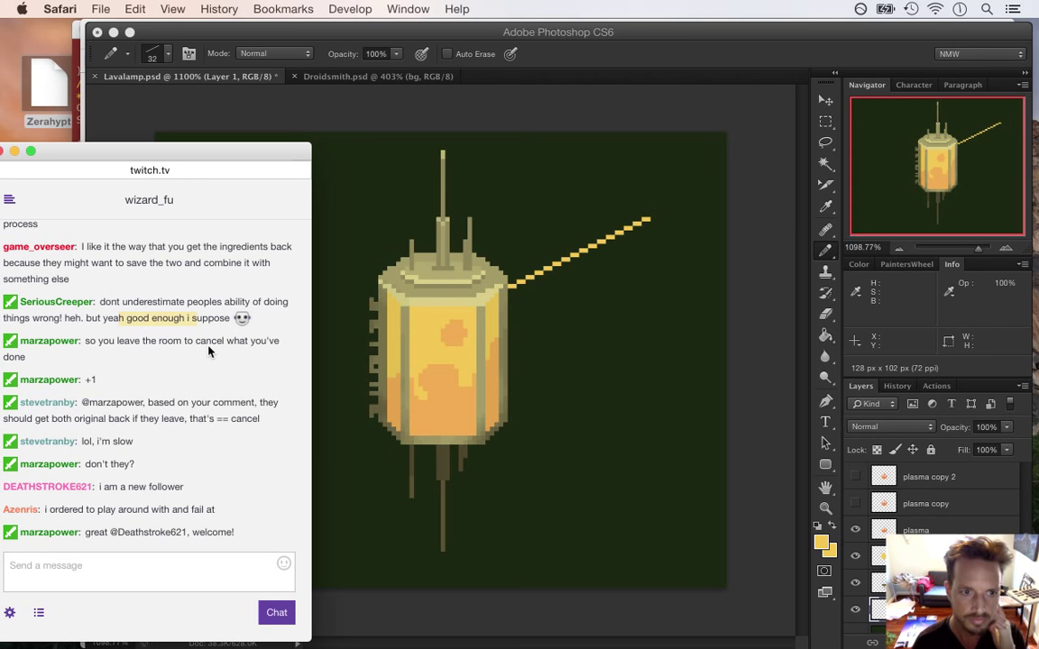
{"action": "left_click_drag", "start_coordinate": [144, 402], "coordinate": [212, 431]}
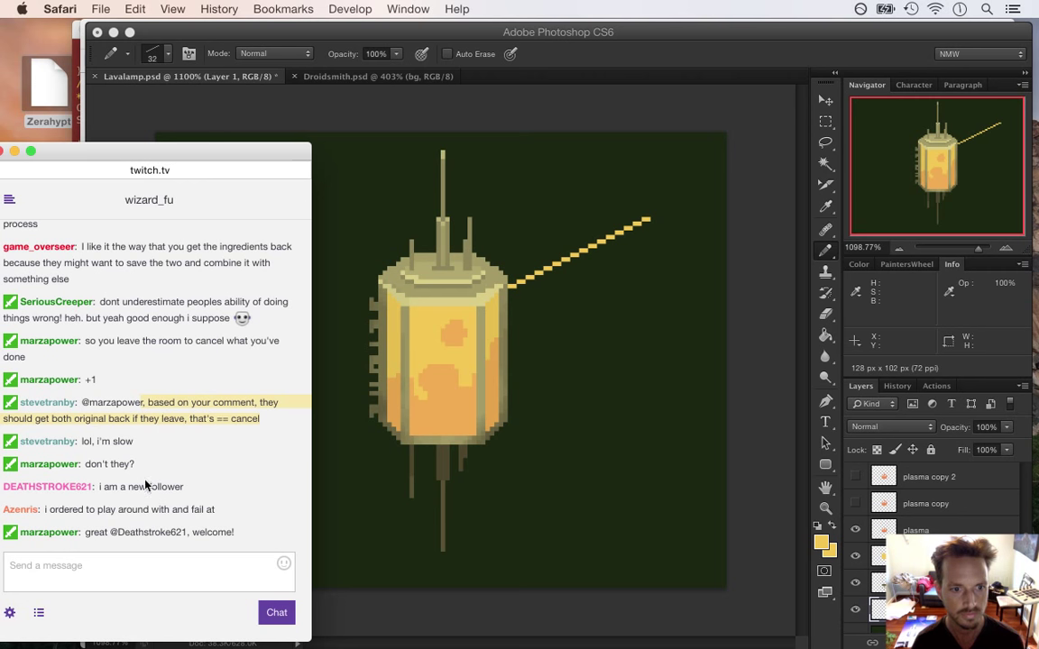
Return from the chat to the Lavalamp artwork in Photoshop and stamp a yellow diagonal ray descending from the lamp's lower left edge
{"action": "left_click_drag", "start_coordinate": [55, 513], "coordinate": [73, 488]}
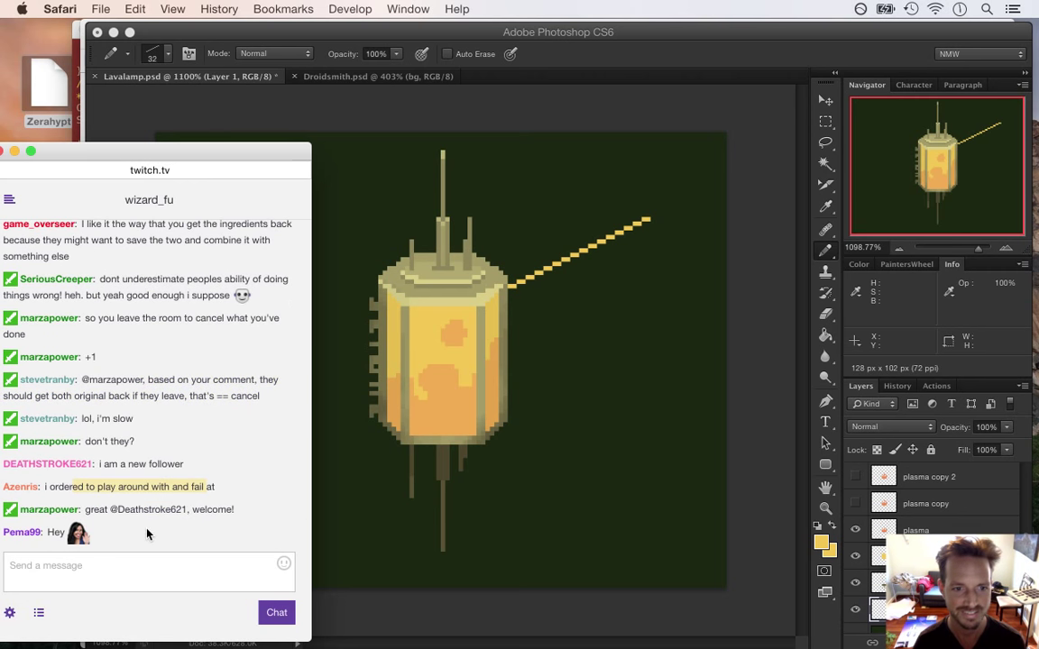
{"action": "left_click", "coordinate": [667, 44]}
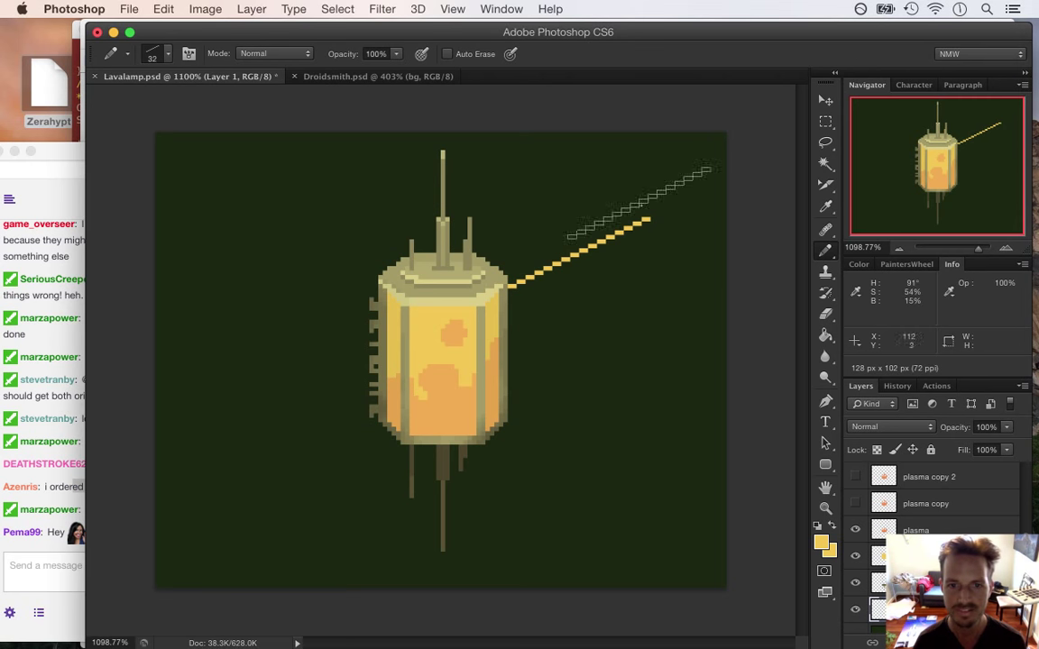
{"action": "left_click_drag", "start_coordinate": [568, 399], "coordinate": [248, 453]}
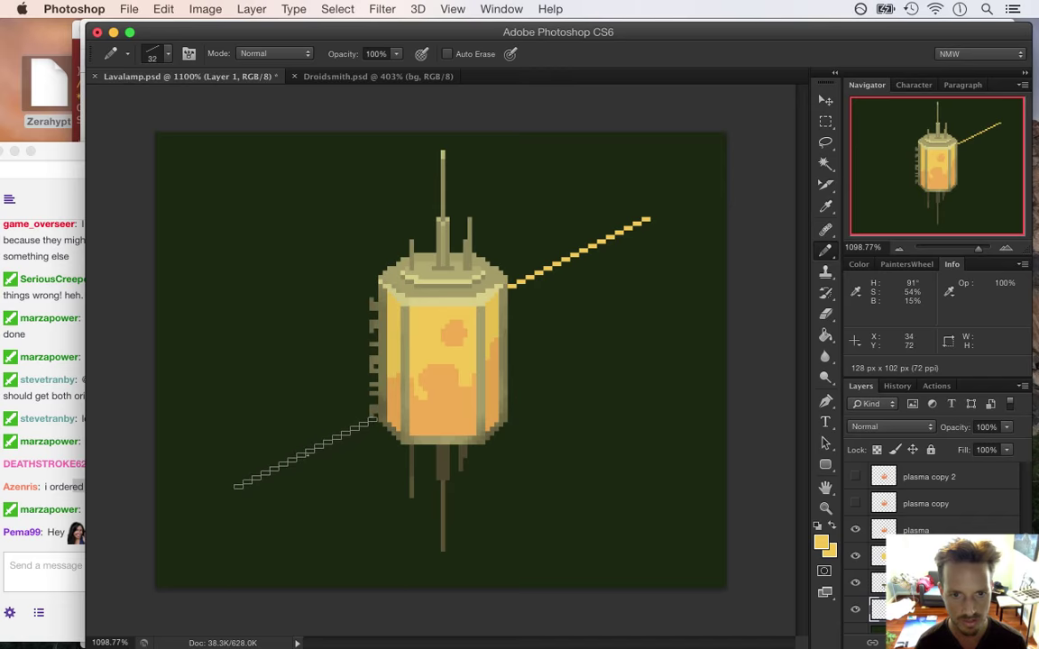
{"action": "left_click", "coordinate": [308, 454]}
Switch to the mirrored 32-pixel diagonal line tip and stamp yellow rays from the lamp's upper left and lower right edges
{"action": "left_click_drag", "start_coordinate": [220, 517], "coordinate": [203, 67]}
{"action": "left_click", "coordinate": [168, 54]}
{"action": "left_click", "coordinate": [119, 228]}
{"action": "left_click", "coordinate": [672, 75]}
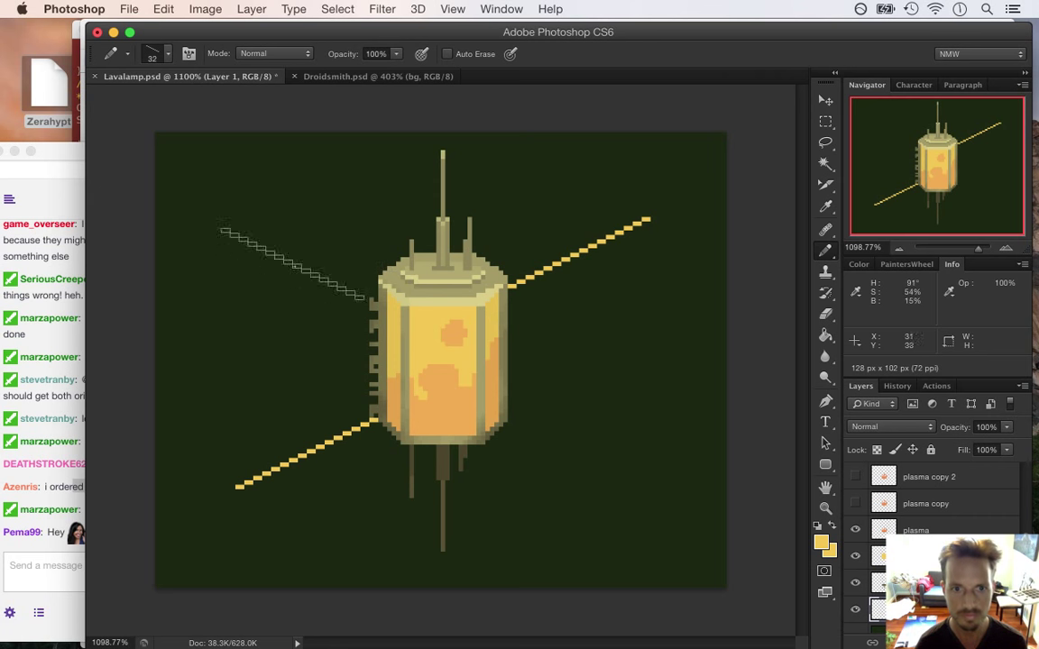
{"action": "left_click", "coordinate": [306, 252]}
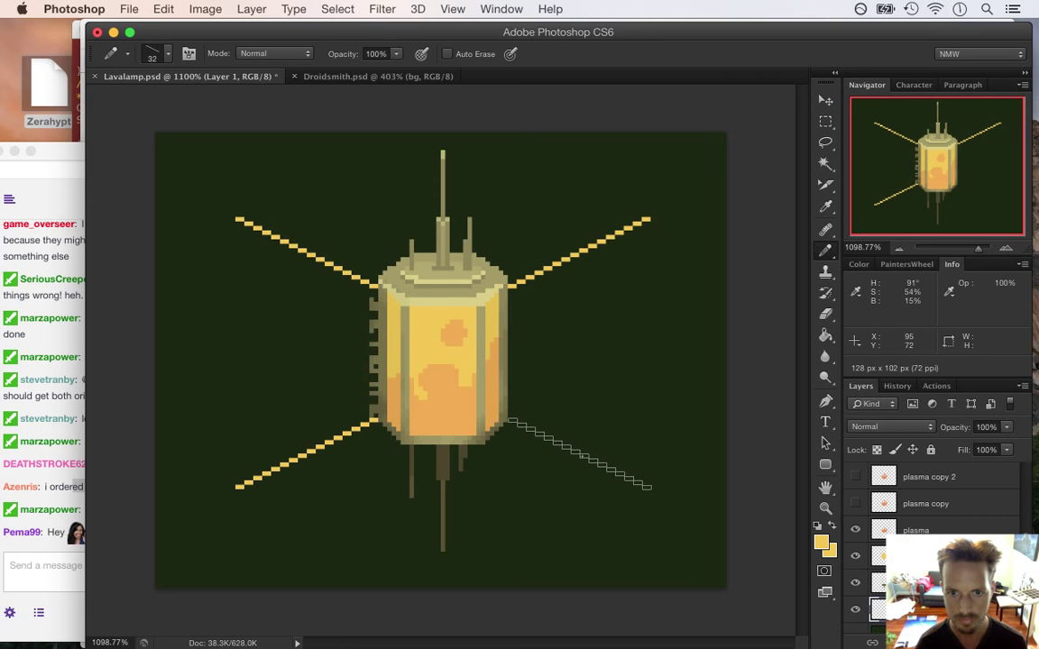
{"action": "left_click", "coordinate": [578, 453]}
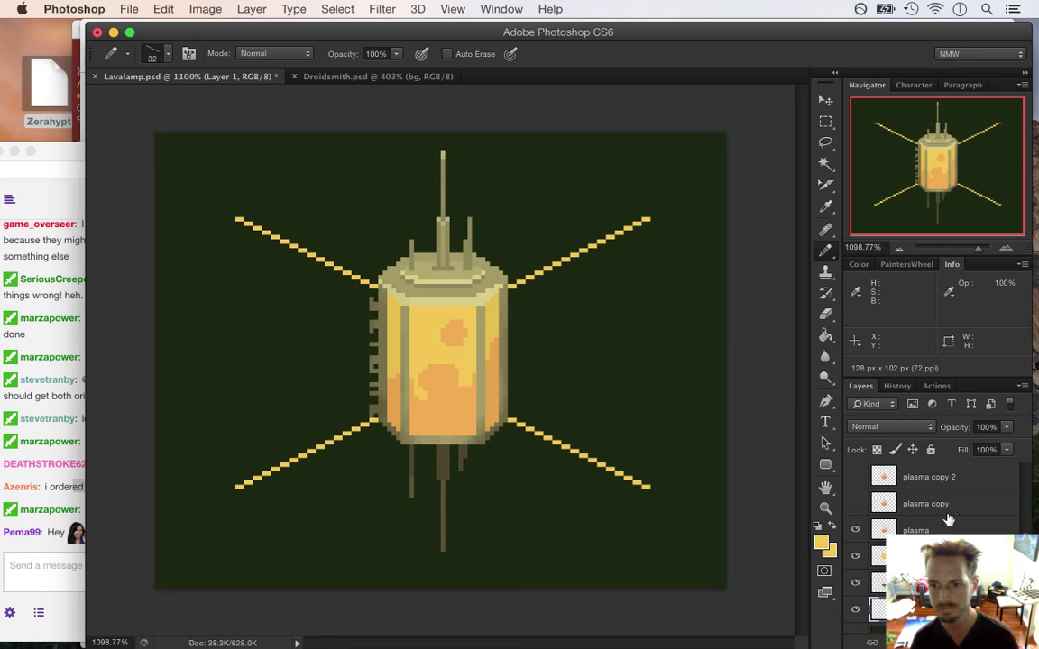
Add a new layer between the ray layer and the dark green colour fill
{"action": "scroll", "coordinate": [934, 541], "scroll_direction": "down", "scroll_amount": 2}
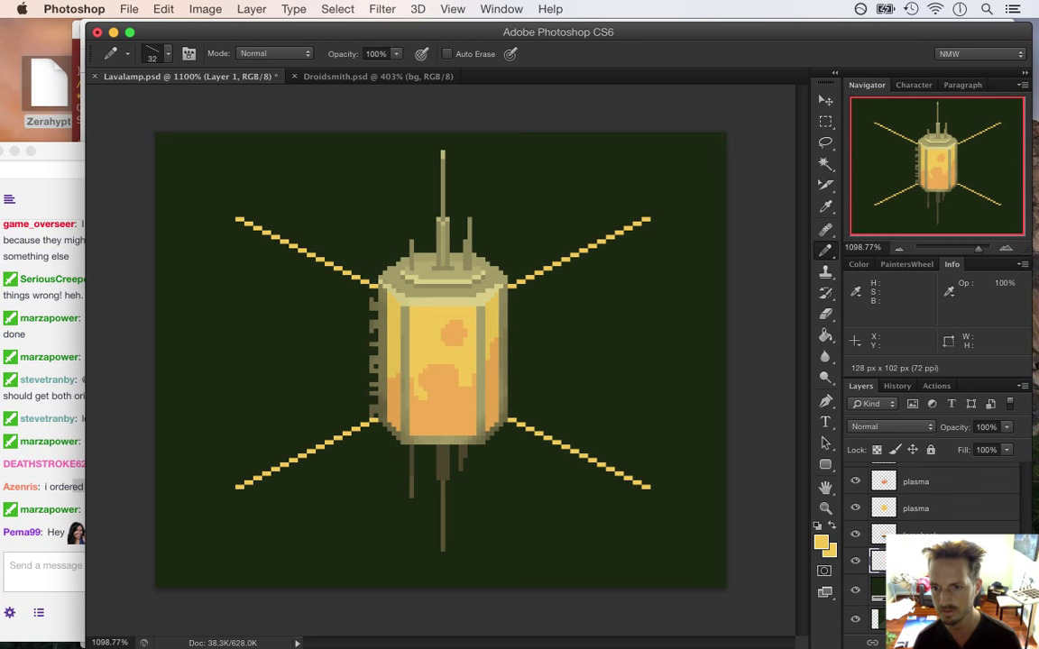
{"action": "left_click", "coordinate": [982, 643]}
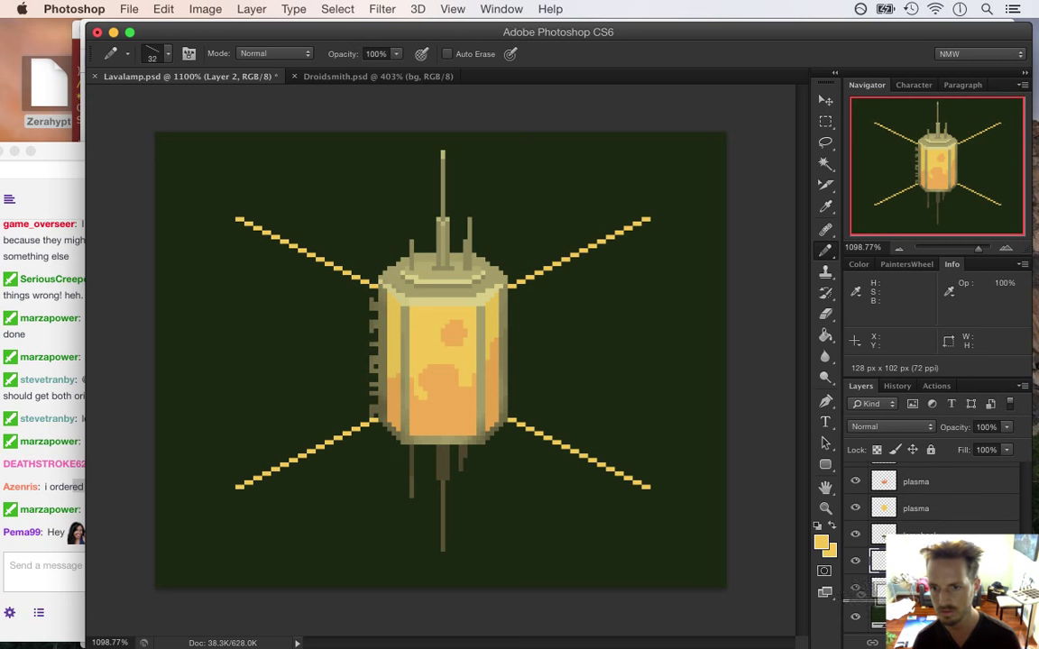
{"action": "left_click_drag", "start_coordinate": [596, 340], "coordinate": [530, 336]}
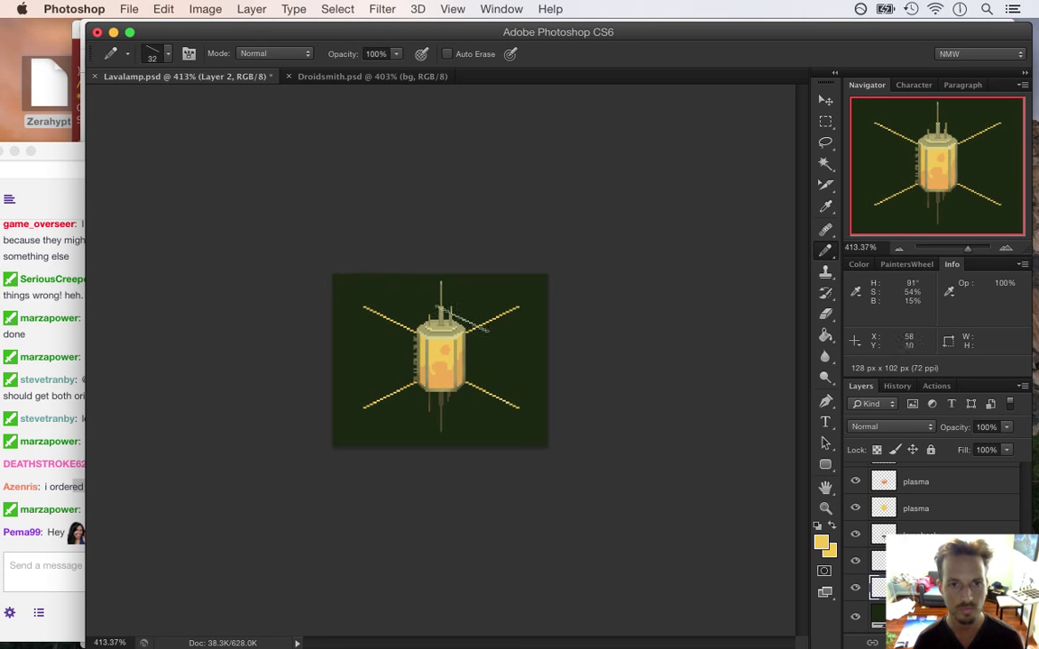
{"action": "left_click_drag", "start_coordinate": [463, 348], "coordinate": [528, 366]}
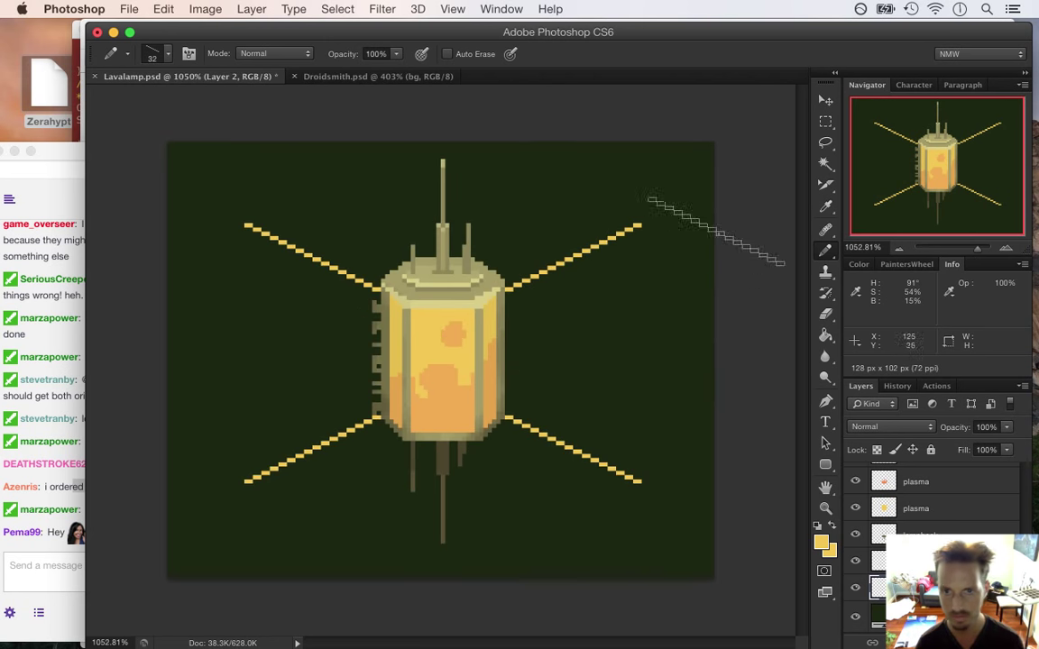
On the ray layer, shorten all four rays by selecting and deleting their outer ends on both sides of the lamp
{"action": "key", "text": "e"}
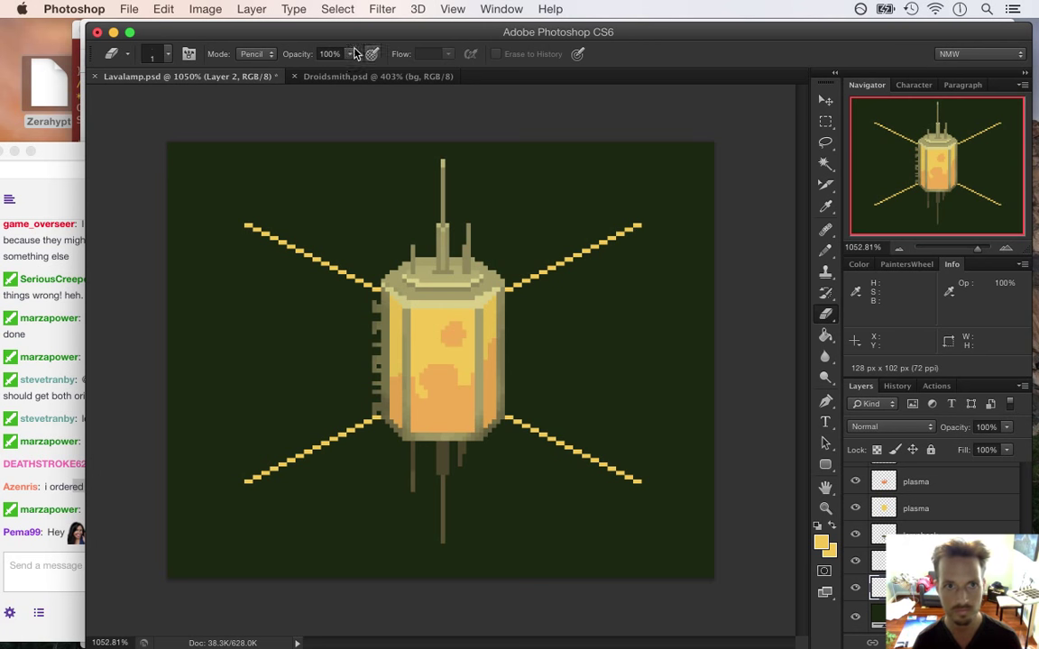
{"action": "left_click", "coordinate": [909, 562]}
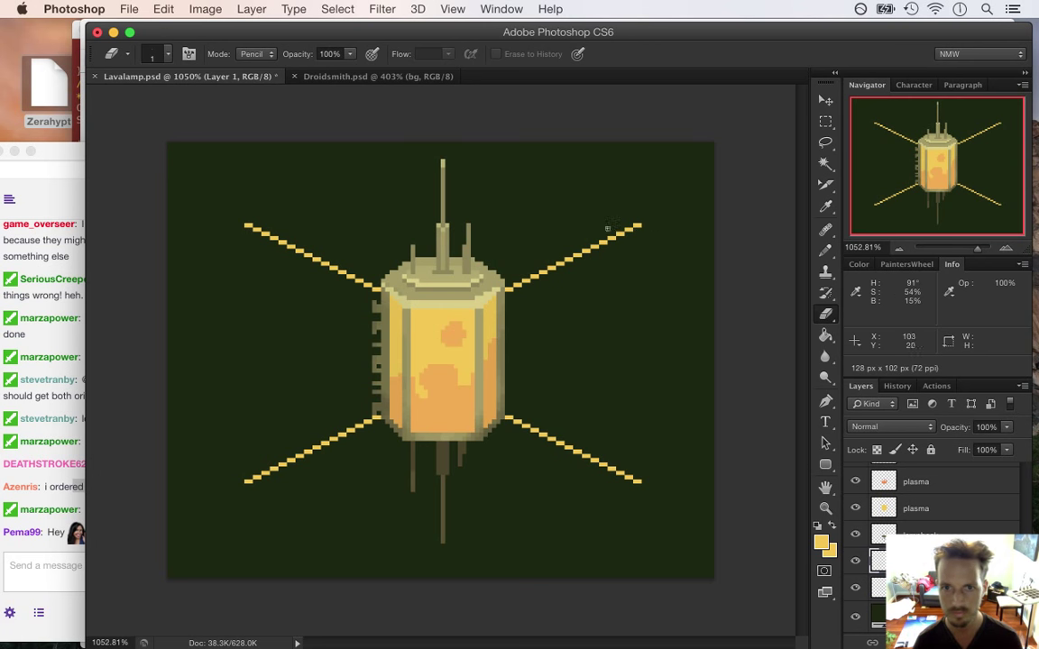
{"action": "left_click", "coordinate": [825, 120]}
{"action": "mouse_move", "coordinate": [685, 206]}
{"action": "left_mouse_down"}
{"action": "mouse_move", "coordinate": [602, 503]}
{"action": "mouse_move", "coordinate": [593, 504]}
{"action": "left_mouse_up"}
{"action": "left_click", "coordinate": [593, 503]}
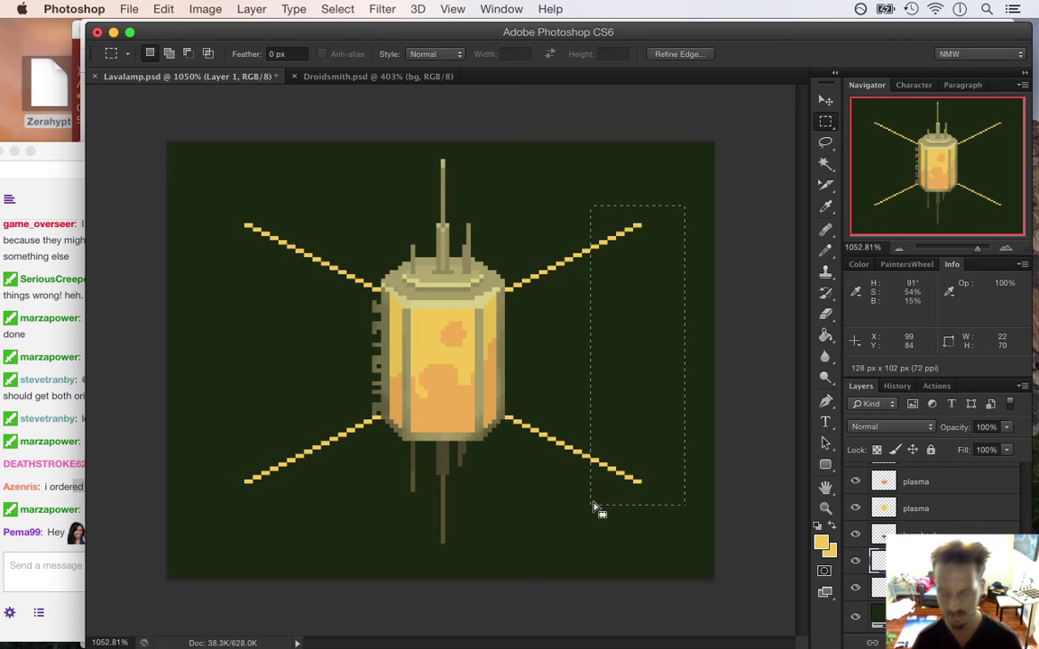
{"action": "key", "text": "Delete"}
{"action": "left_click_drag", "start_coordinate": [188, 202], "coordinate": [294, 517]}
{"action": "key", "text": "BackSpace"}
{"action": "key", "text": "ctrl+d"}
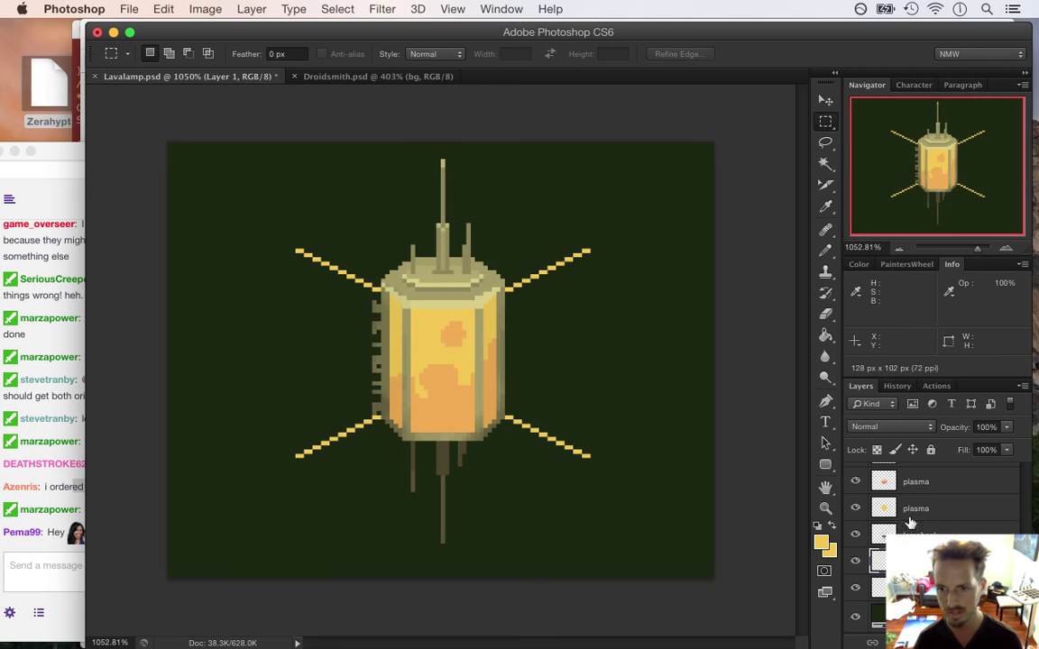
Select the empty layer beneath the rays and give the Pencil tool a round tip enlarged to 50 px
{"action": "left_click", "coordinate": [913, 588]}
{"action": "key", "text": "b"}
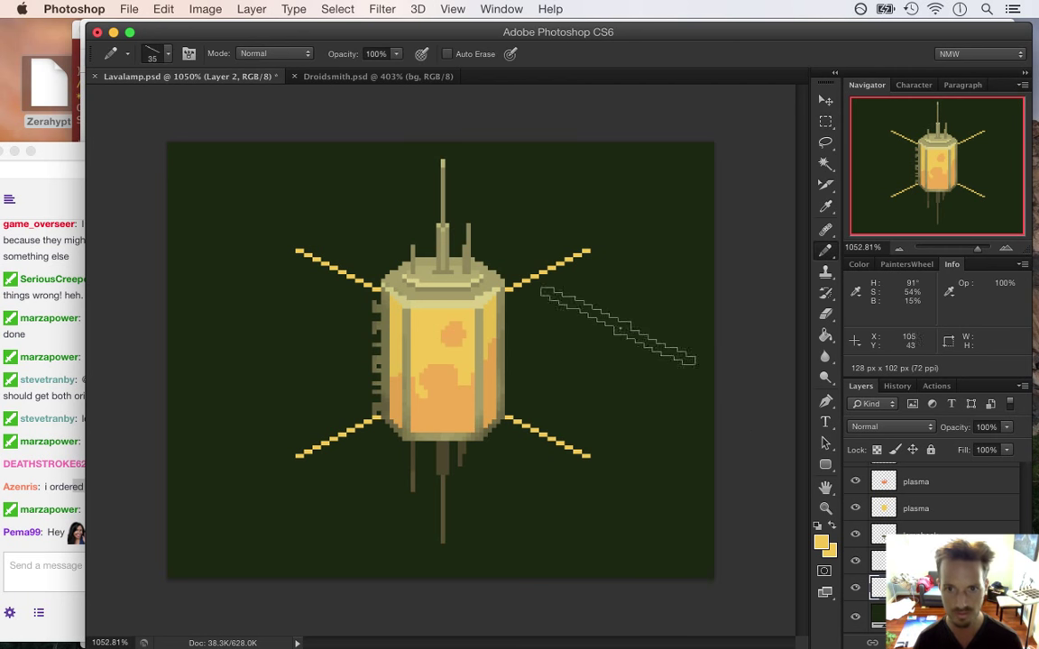
{"action": "left_click", "coordinate": [154, 53]}
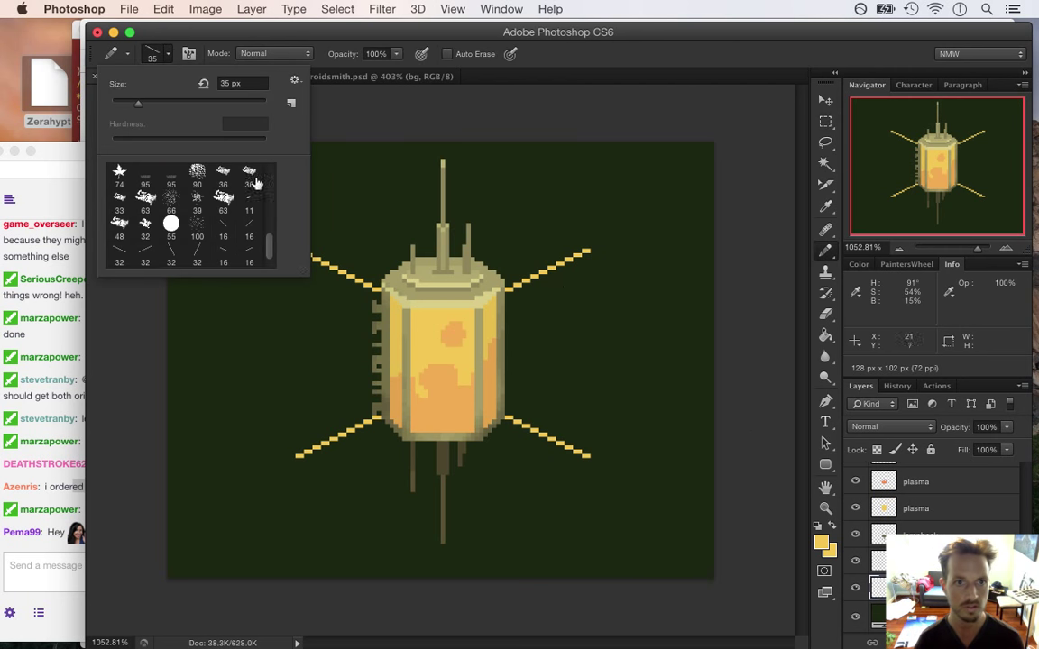
{"action": "left_click_drag", "start_coordinate": [272, 259], "coordinate": [183, 139]}
{"action": "left_click", "coordinate": [119, 176]}
{"action": "left_click", "coordinate": [607, 56]}
{"action": "key", "text": "bracketright"}
{"action": "key", "text": "bracketright"}
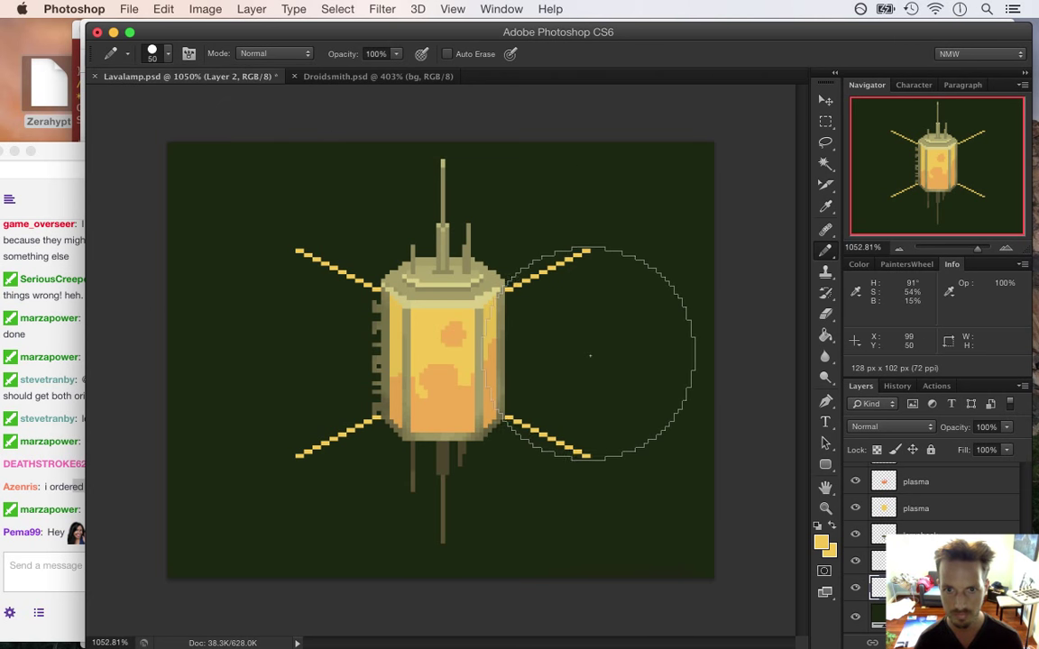
Measure the height between the two right-hand ray tips with a rectangular selection, clear it and return to the Pencil tool
{"action": "key", "text": "m"}
{"action": "mouse_move", "coordinate": [582, 250]}
{"action": "left_mouse_down"}
{"action": "mouse_move", "coordinate": [663, 412]}
{"action": "mouse_move", "coordinate": [646, 456]}
{"action": "left_mouse_up"}
{"action": "left_click", "coordinate": [646, 455]}
{"action": "key", "text": "super+d"}
{"action": "key", "text": "b"}
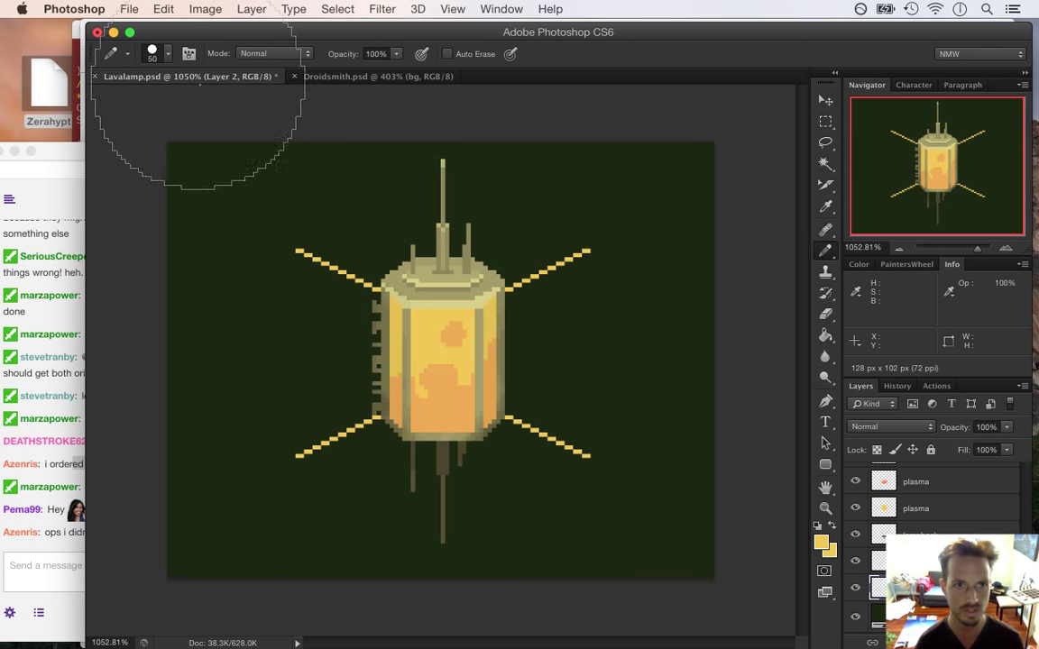
Set the pencil size to 49 px and stamp a yellow circle on each side of the lamp, touching the ray tips
{"action": "left_click", "coordinate": [161, 60]}
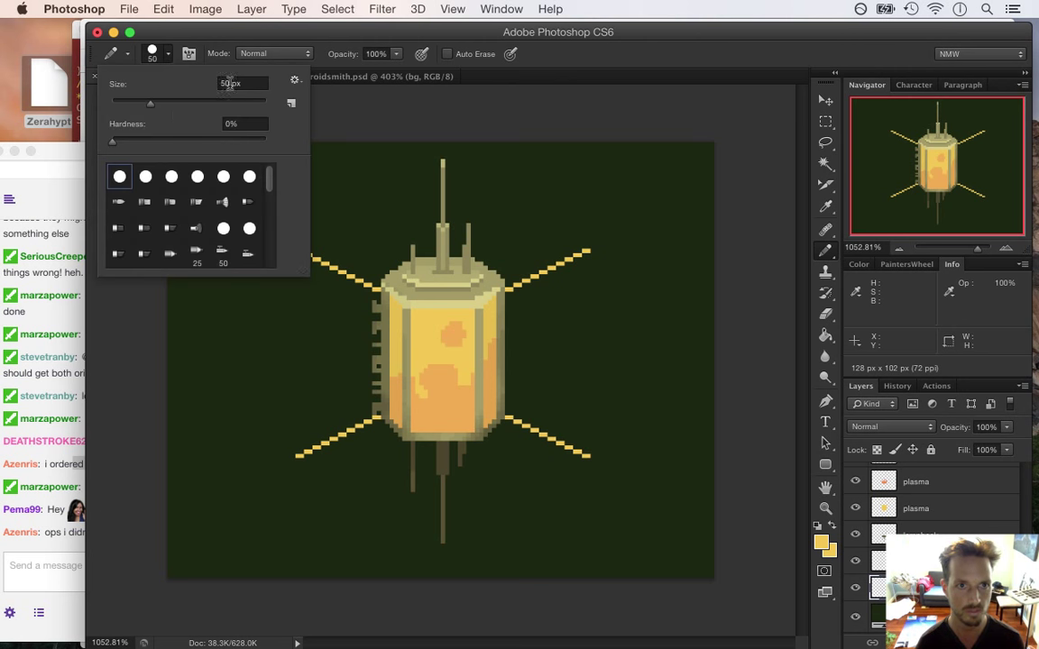
{"action": "left_click", "coordinate": [232, 85]}
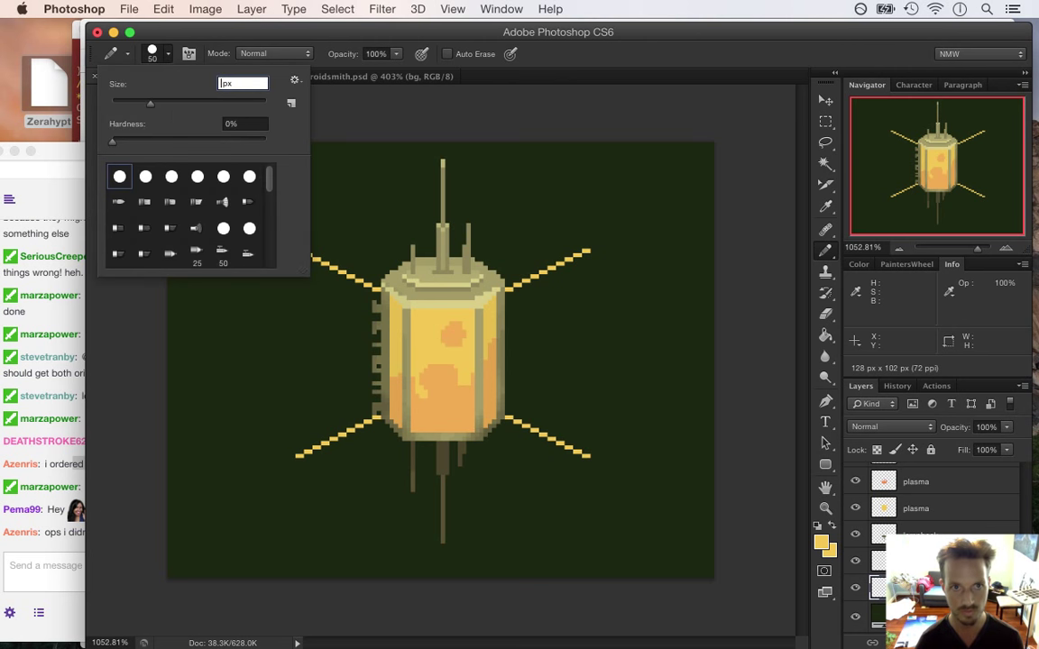
{"action": "type", "text": "49"}
{"action": "key", "text": "Return"}
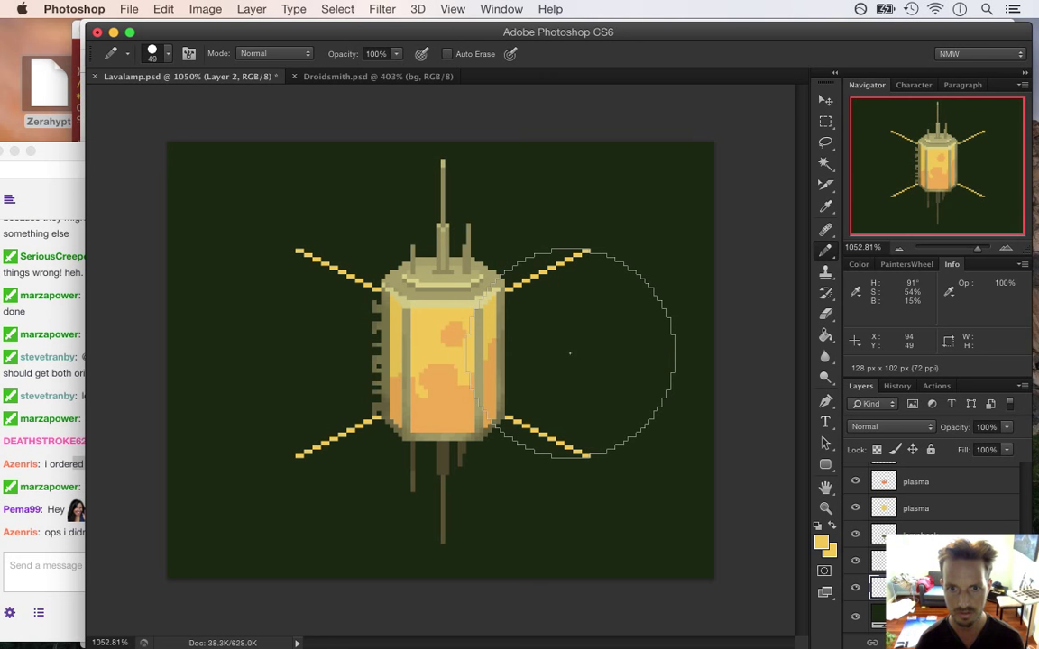
{"action": "left_click", "coordinate": [570, 354]}
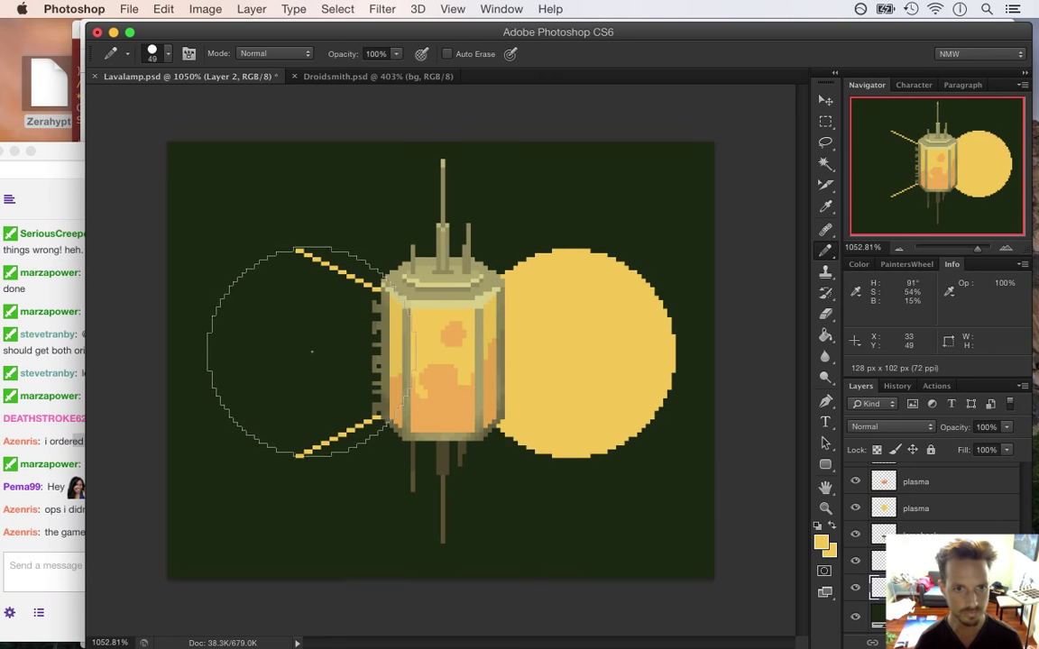
{"action": "left_click", "coordinate": [314, 353]}
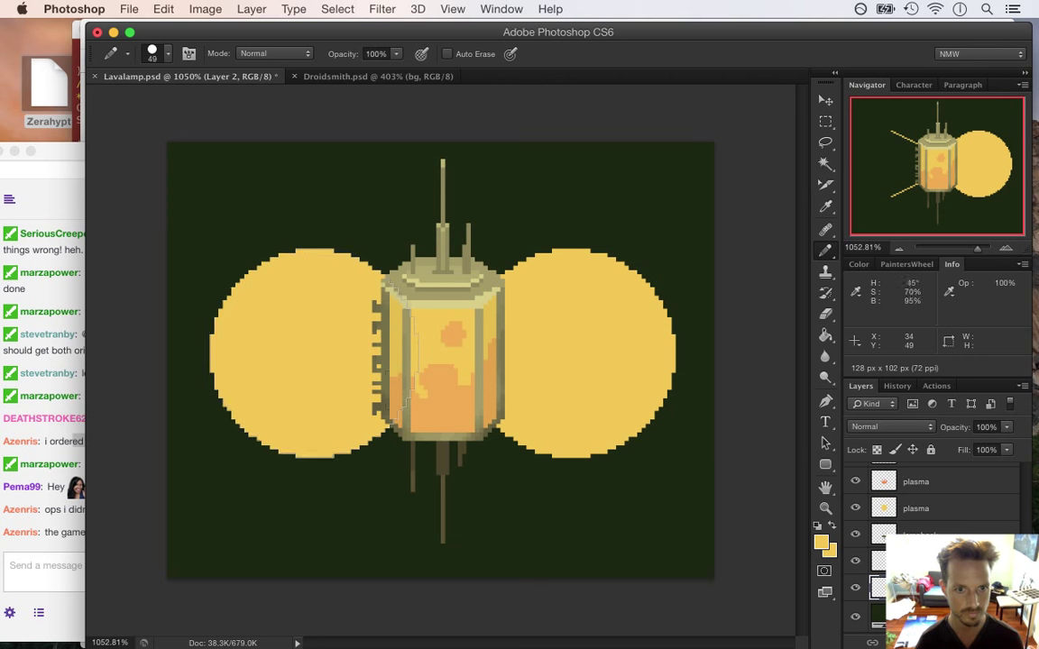
Delete the inner part of both yellow circles up to the ray tips, leaving only the outer curved sections
{"action": "left_click", "coordinate": [825, 121]}
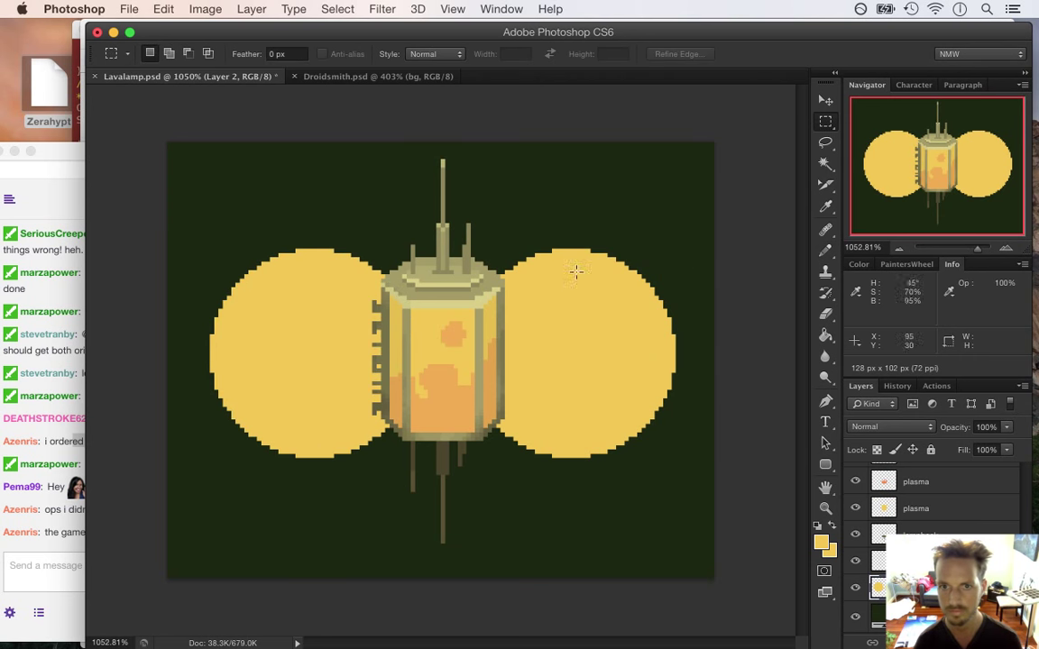
{"action": "left_click_drag", "start_coordinate": [442, 218], "coordinate": [591, 536]}
{"action": "key", "text": "Delete"}
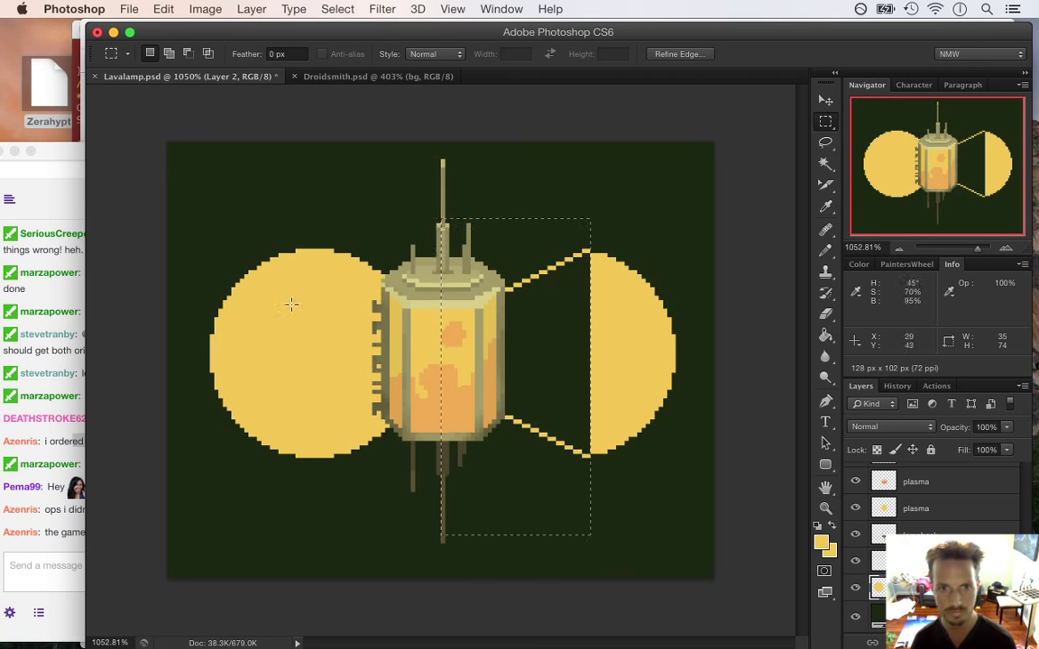
{"action": "key", "text": "super+d"}
{"action": "left_click_drag", "start_coordinate": [443, 218], "coordinate": [296, 485]}
{"action": "key", "text": "Delete"}
{"action": "key", "text": "super+d"}
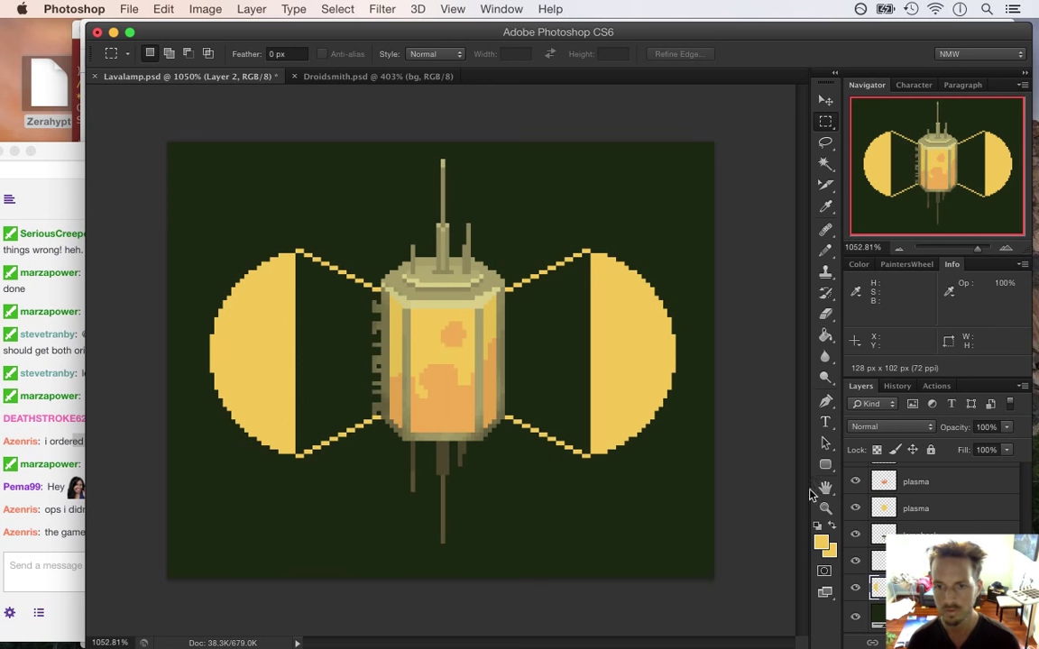
Hide the lampback layer and the yellow plasma layer above it
{"action": "mouse_move", "coordinate": [1024, 590]}
{"action": "left_mouse_down"}
{"action": "mouse_move", "coordinate": [1019, 514]}
{"action": "mouse_move", "coordinate": [1023, 608]}
{"action": "left_mouse_up"}
{"action": "left_click", "coordinate": [856, 509]}
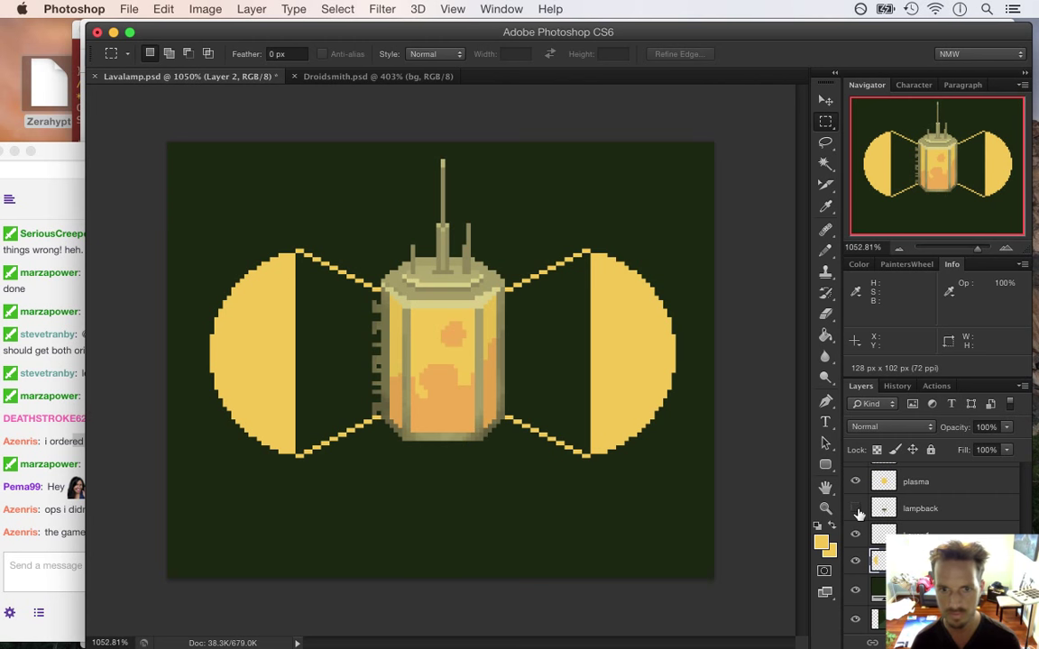
{"action": "left_click", "coordinate": [854, 483]}
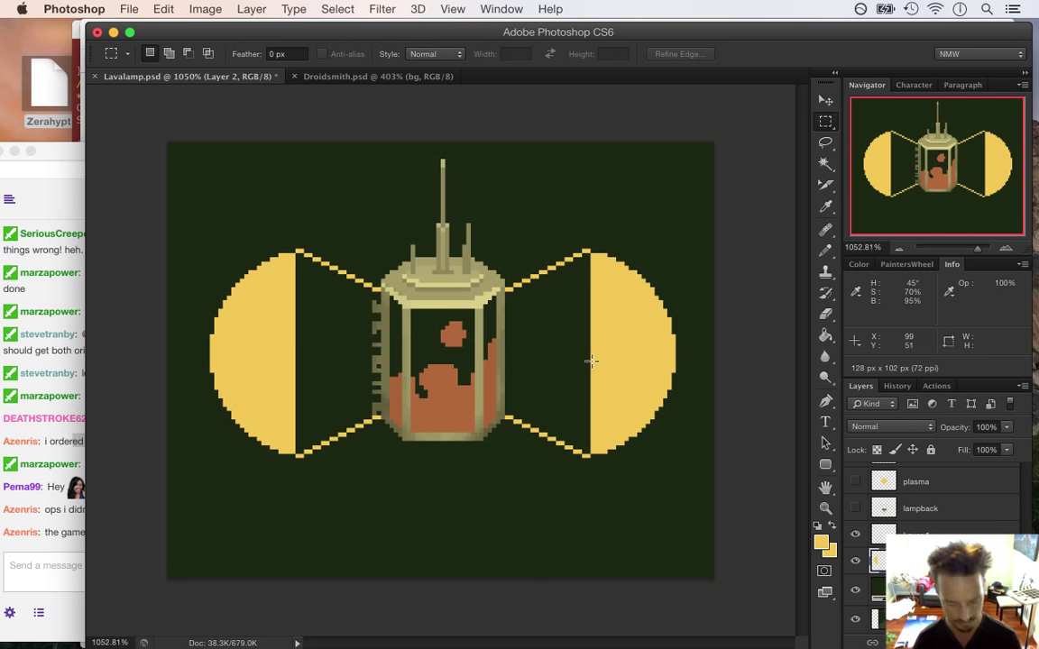
Sample the ray's yellow and draw vertical 1-pixel lines along both lamp edges, joining the upper and lower rays
{"action": "key", "text": "i"}
{"action": "left_click", "coordinate": [510, 286]}
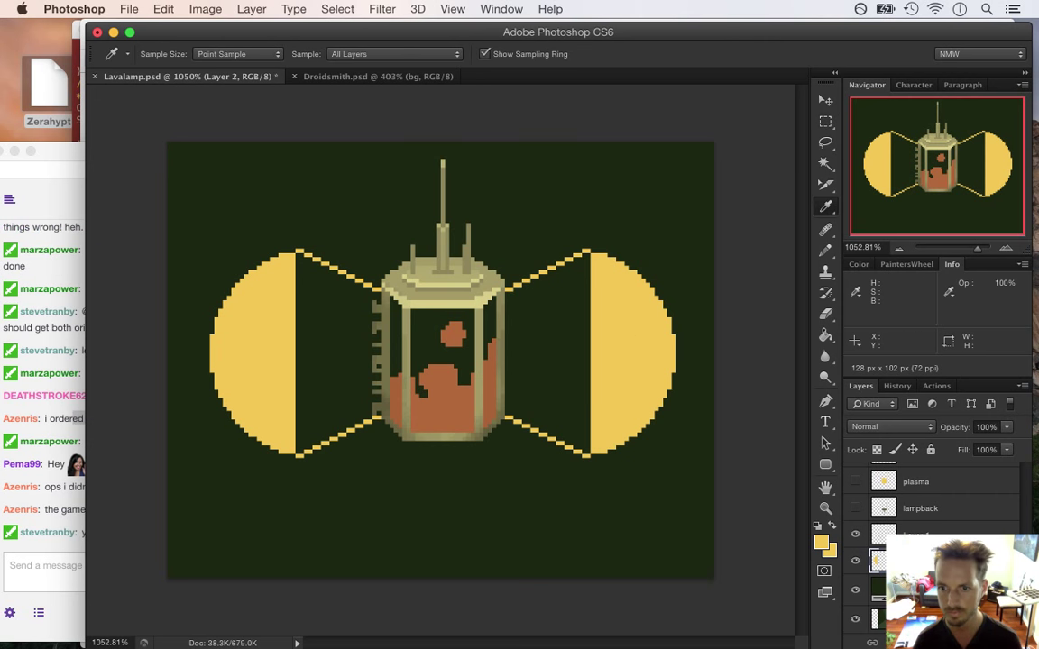
{"action": "key", "text": "b"}
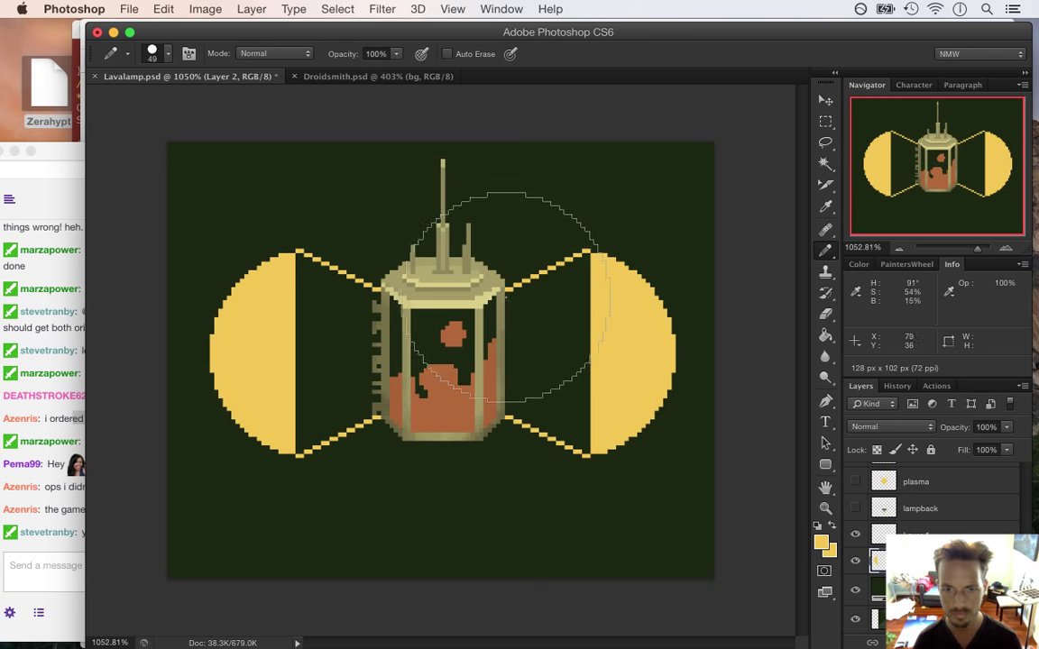
{"action": "key", "text": "bracketleft"}
{"action": "key", "text": "bracketleft"}
{"action": "key", "text": "bracketleft"}
{"action": "key", "text": "bracketleft"}
{"action": "key", "text": "bracketleft"}
{"action": "key", "text": "bracketleft"}
{"action": "key", "text": "bracketleft"}
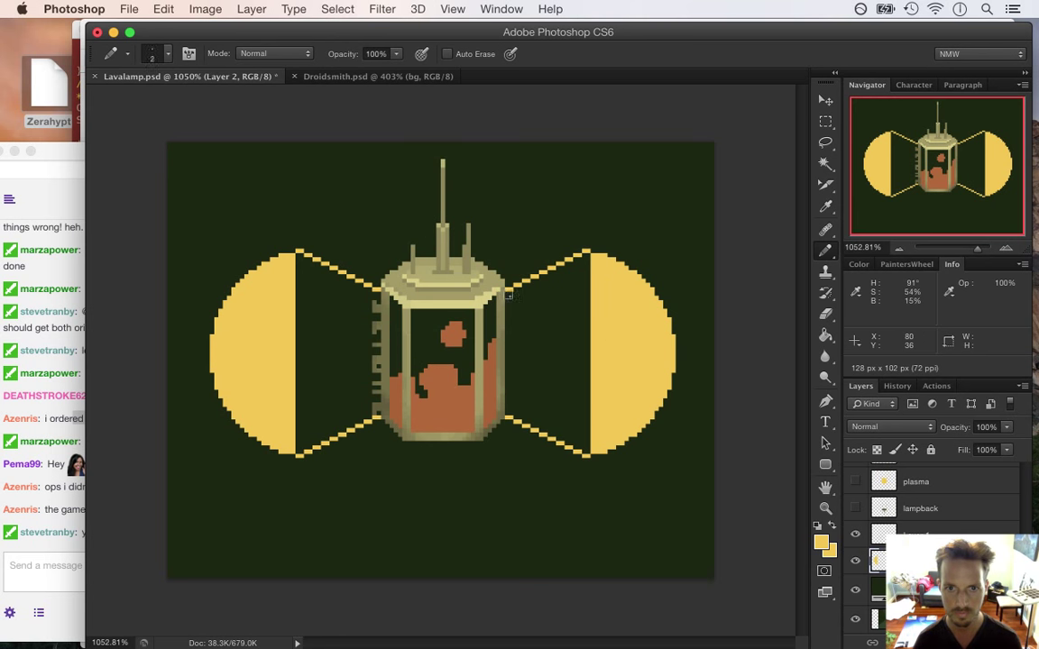
{"action": "left_click_drag", "start_coordinate": [505, 297], "coordinate": [507, 416]}
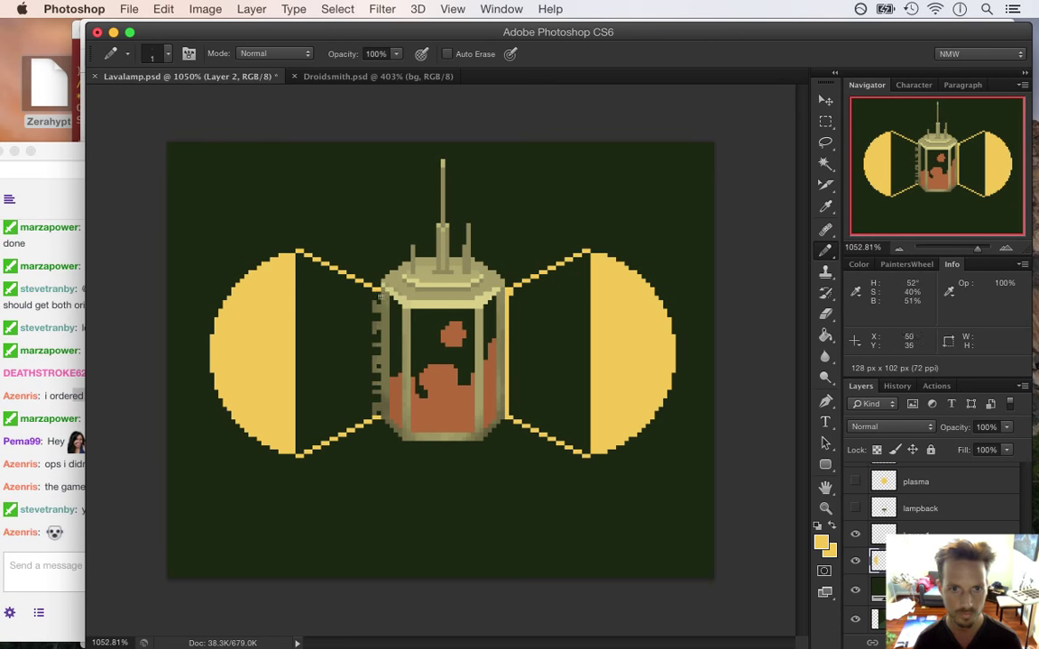
{"action": "left_click_drag", "start_coordinate": [377, 290], "coordinate": [377, 395]}
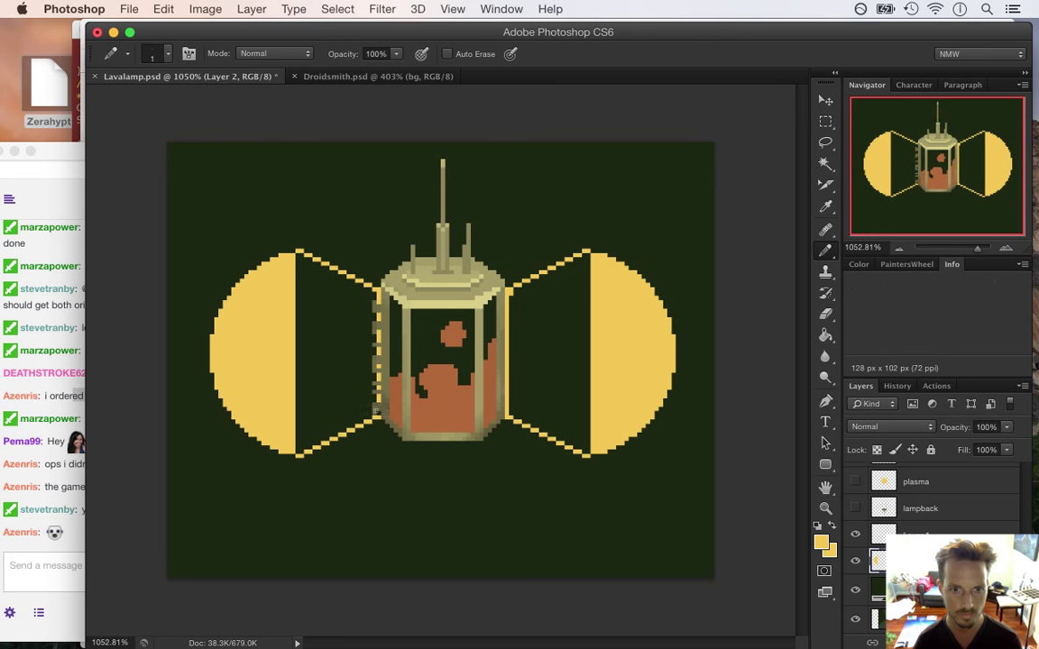
Try to fill the area between the lamp and the left curved section with yellow using the Paint Bucket, and undo the fill
{"action": "key", "text": "g"}
{"action": "left_click", "coordinate": [350, 382]}
{"action": "key", "text": "super+z"}
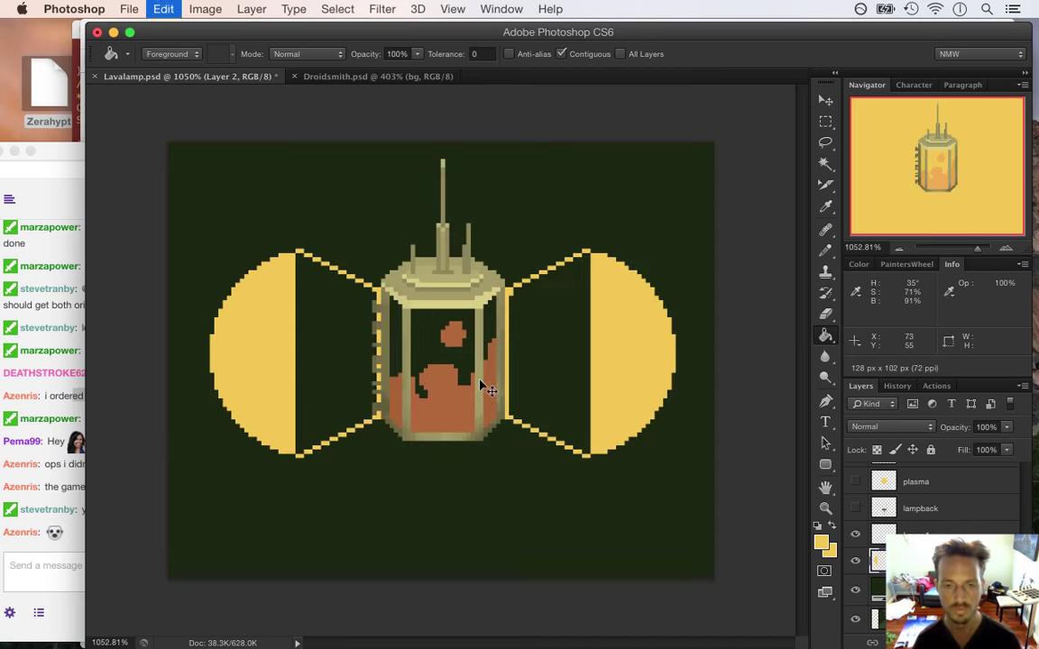
Switch to the Twitch chat in Safari and read the viewers' latest messages
{"action": "left_click", "coordinate": [59, 335]}
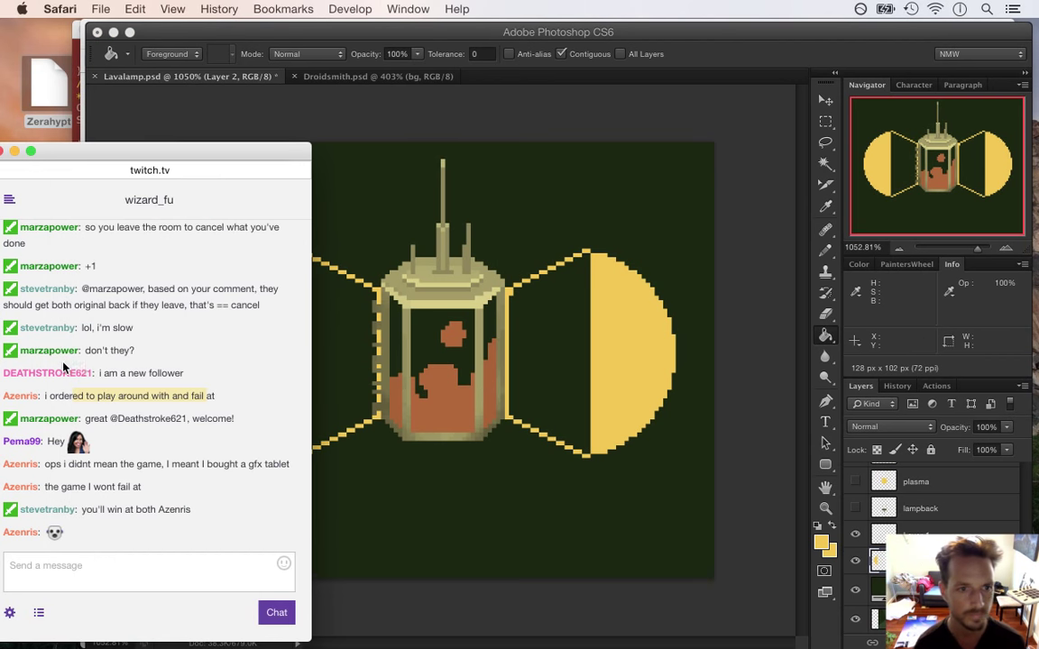
Read the viewers' latest Twitch chat messages about the newly bought graphics tablet and the new greetings
{"action": "left_click", "coordinate": [170, 361]}
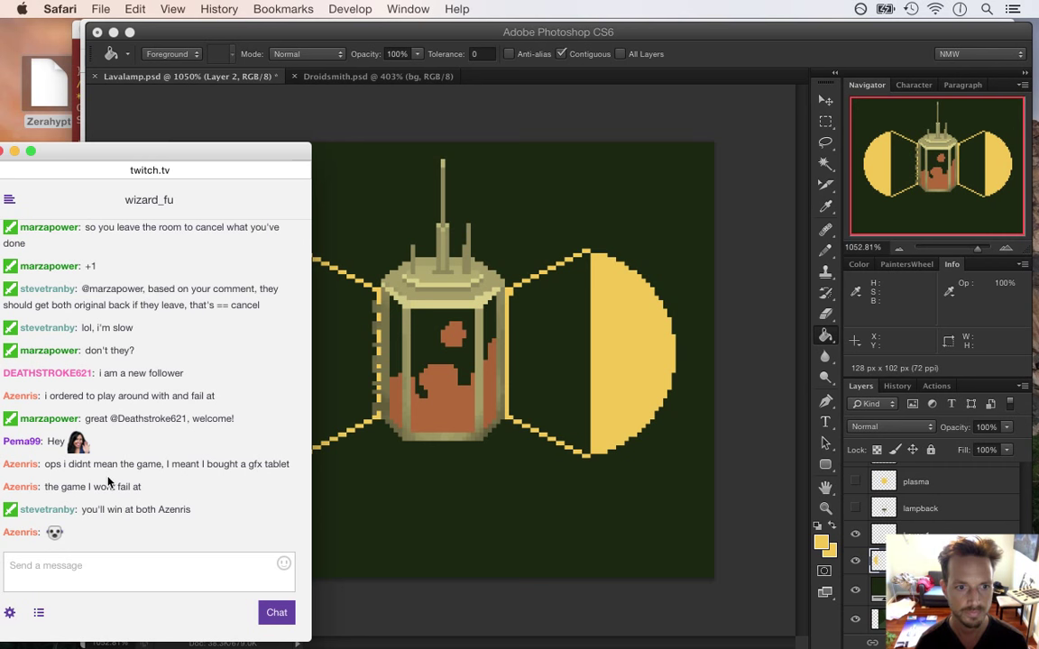
{"action": "left_click_drag", "start_coordinate": [82, 463], "coordinate": [230, 470]}
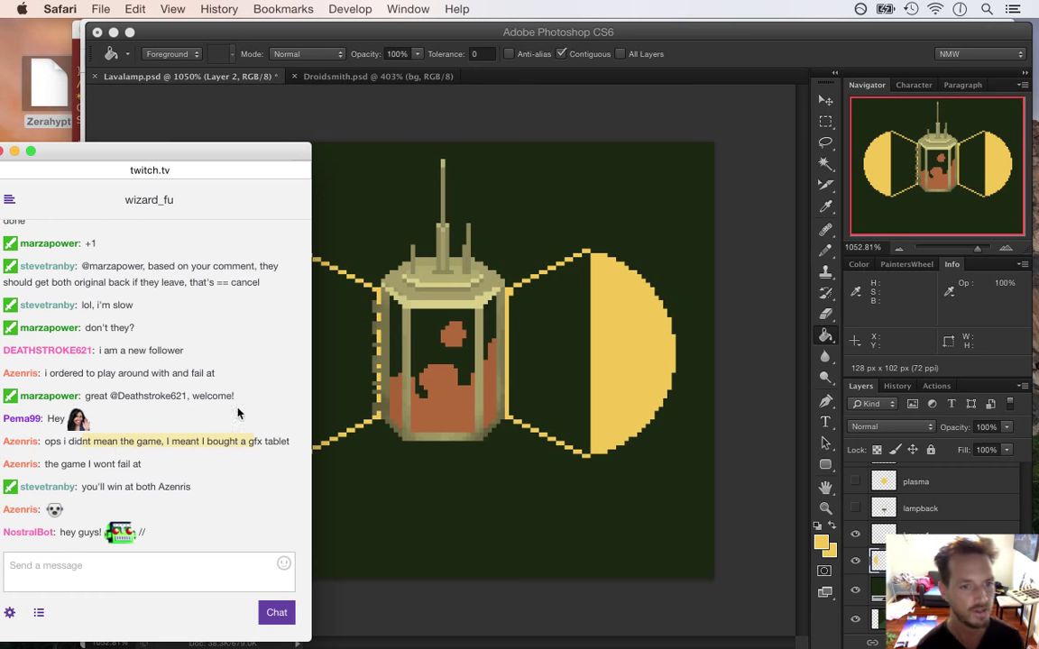
{"action": "left_click", "coordinate": [119, 437]}
{"action": "left_click_drag", "start_coordinate": [77, 443], "coordinate": [181, 443]}
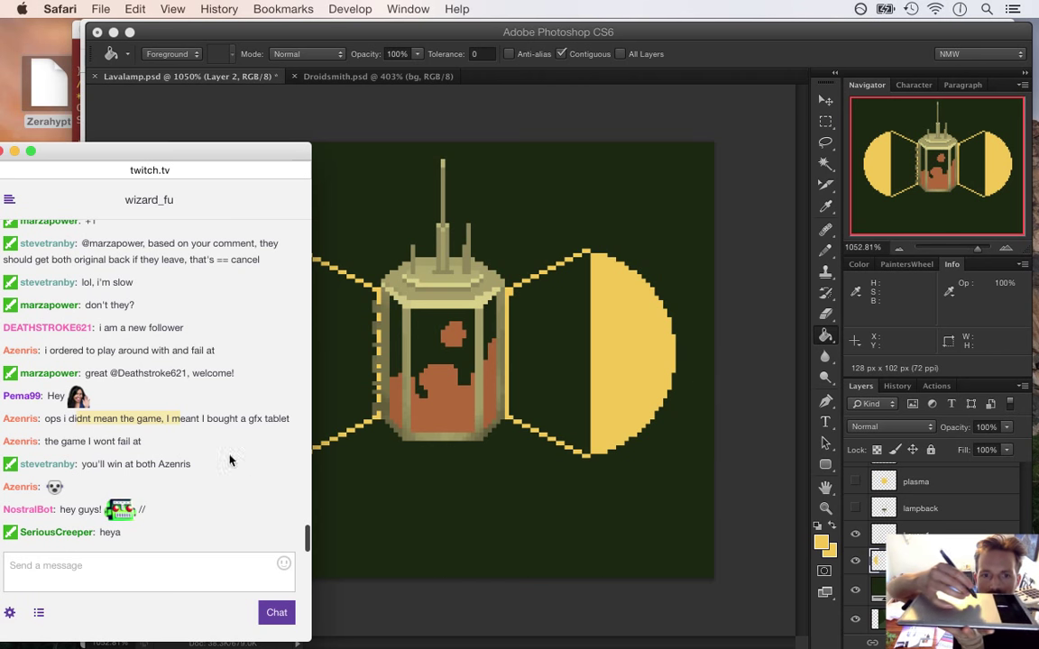
{"action": "left_click", "coordinate": [322, 521]}
{"action": "left_click", "coordinate": [69, 494]}
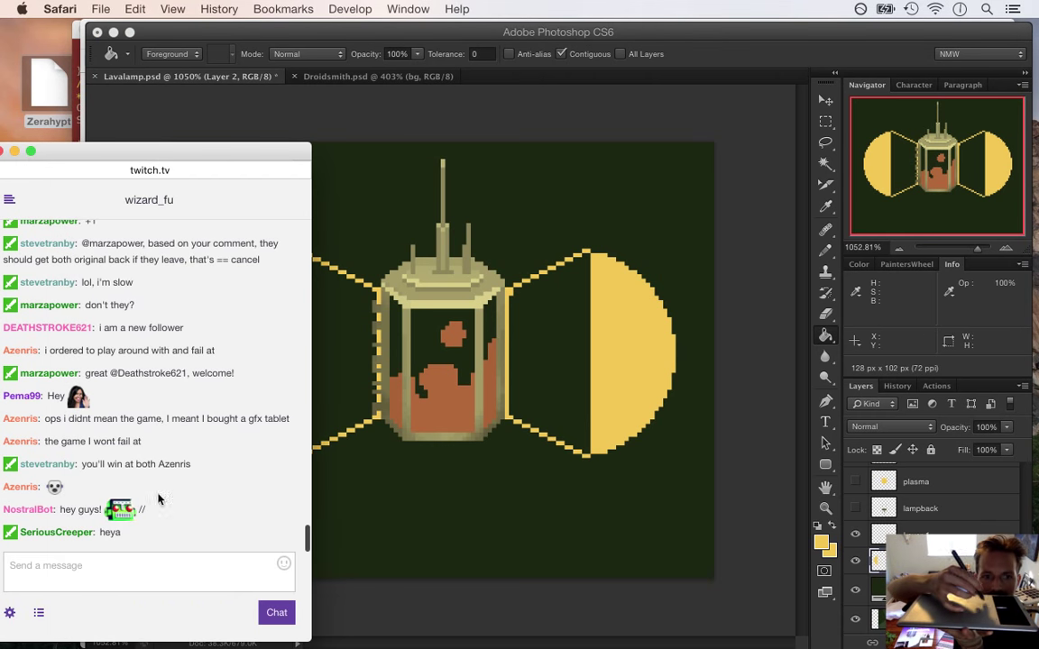
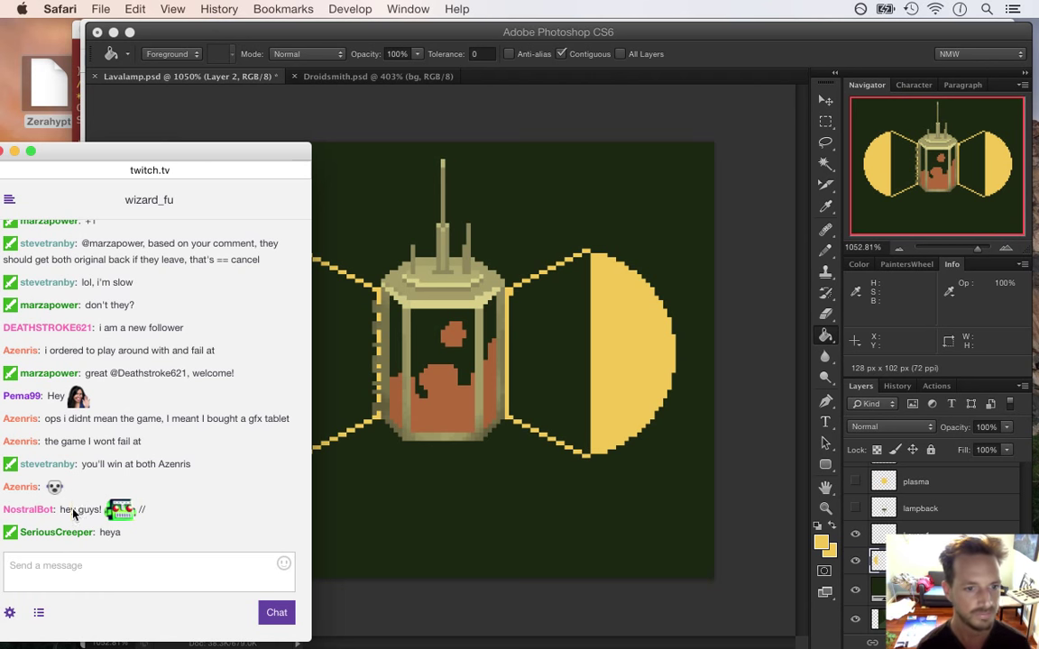
In Photoshop, merge Layer 1 and Layer 2, and fill the areas between the lamp and both curved beam ends with yellow
{"action": "left_click", "coordinate": [643, 34]}
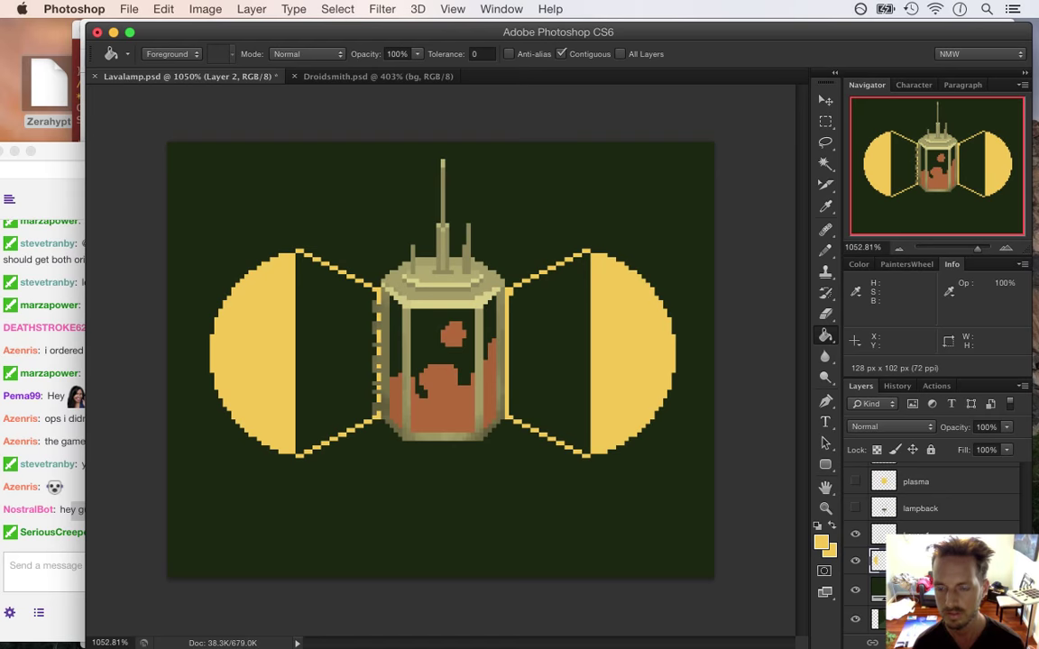
{"action": "left_click", "coordinate": [935, 537]}
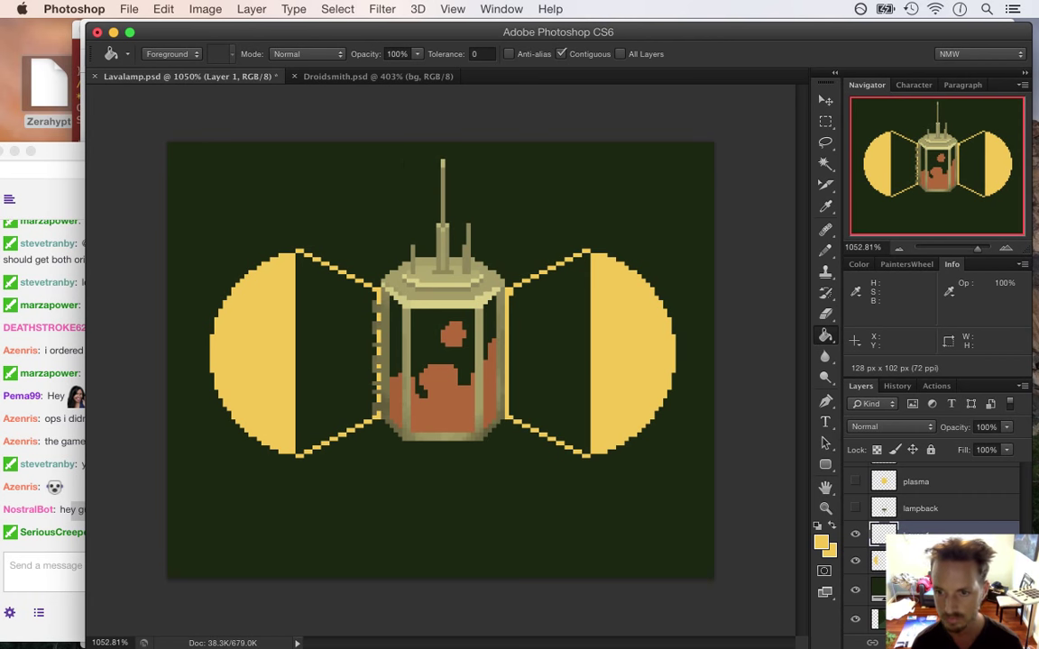
{"action": "left_click", "coordinate": [962, 561], "text": "shift"}
{"action": "right_click", "coordinate": [963, 562]}
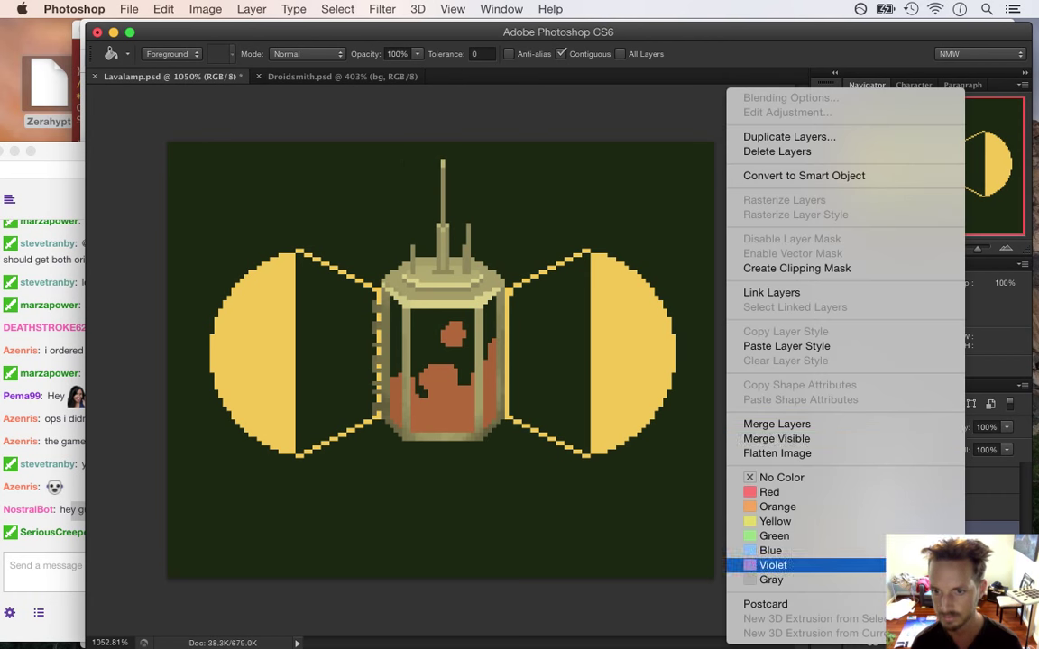
{"action": "left_click", "coordinate": [858, 436]}
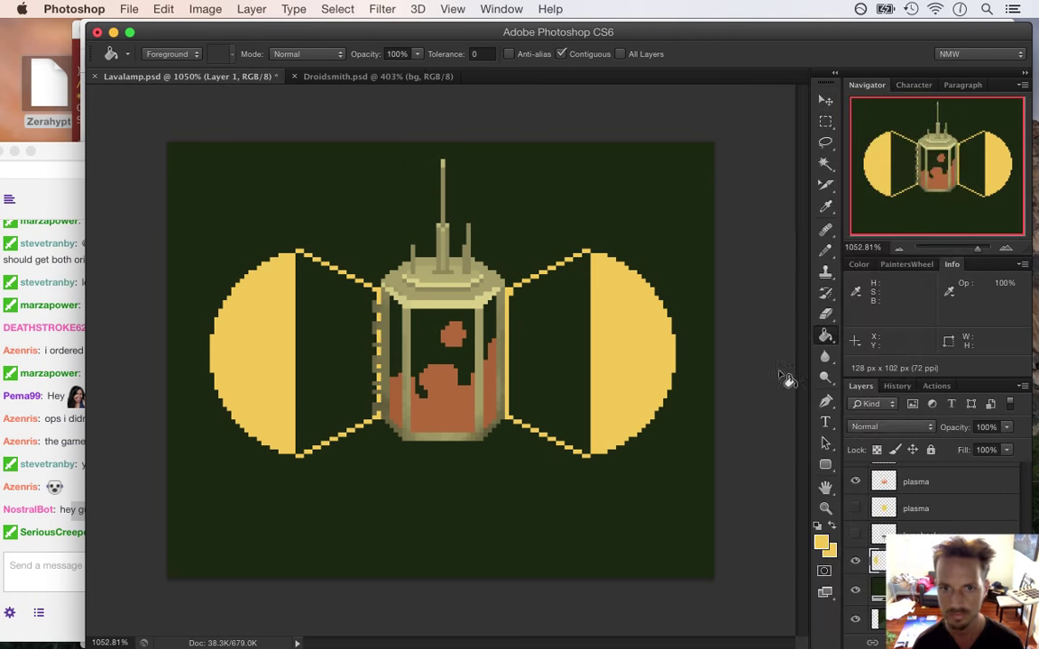
{"action": "left_click", "coordinate": [566, 327]}
{"action": "left_click", "coordinate": [293, 306]}
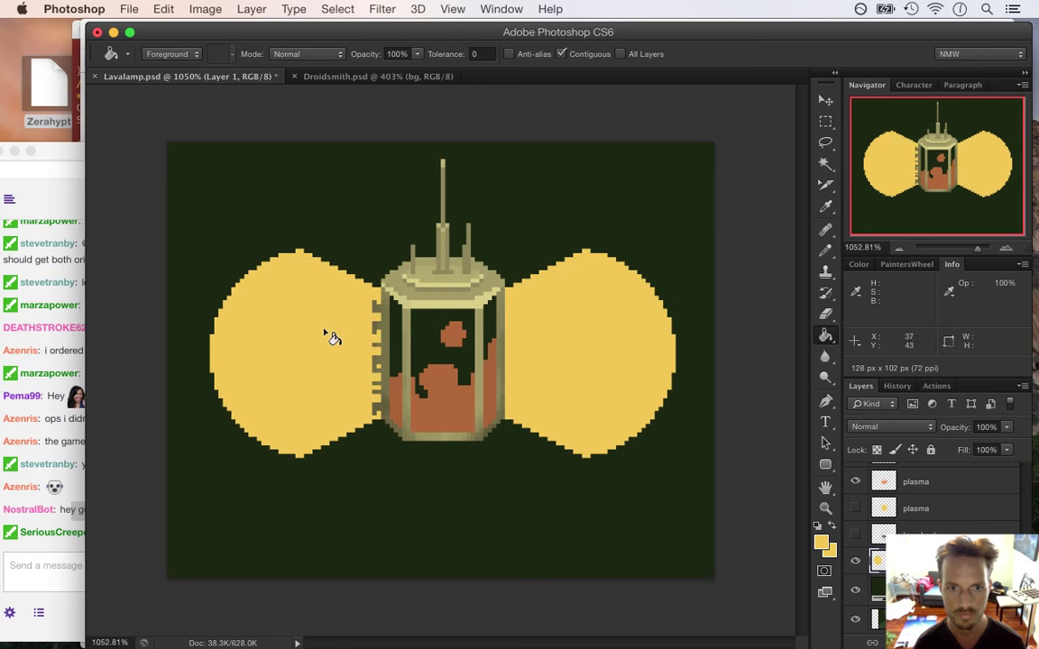
Scale the right beam's curved end to 50% width and shift it left until it meets the beam's straight section
{"action": "left_click", "coordinate": [826, 121]}
{"action": "left_click_drag", "start_coordinate": [591, 238], "coordinate": [702, 543]}
{"action": "key", "text": "v"}
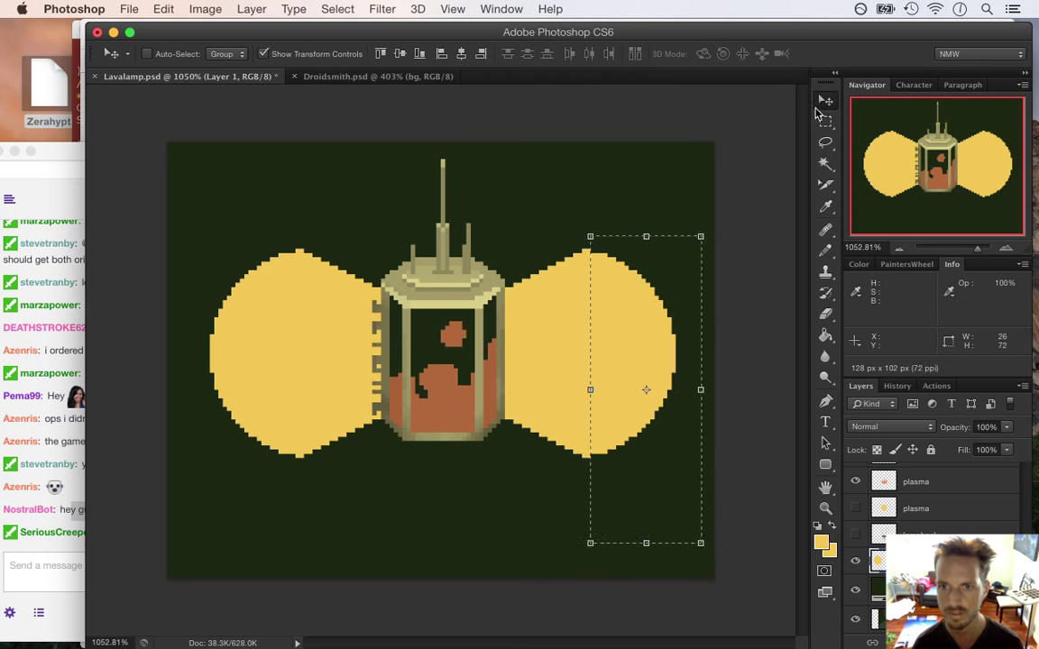
{"action": "left_click_drag", "start_coordinate": [677, 391], "coordinate": [665, 391]}
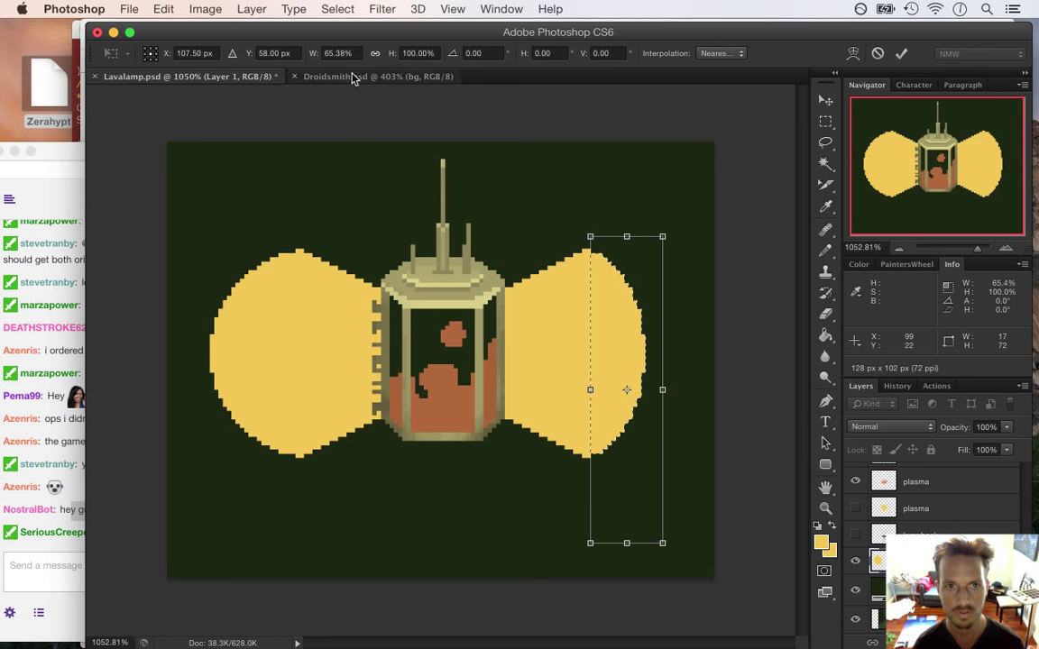
{"action": "left_click", "coordinate": [327, 53]}
{"action": "type", "text": "50"}
{"action": "key", "text": "Return"}
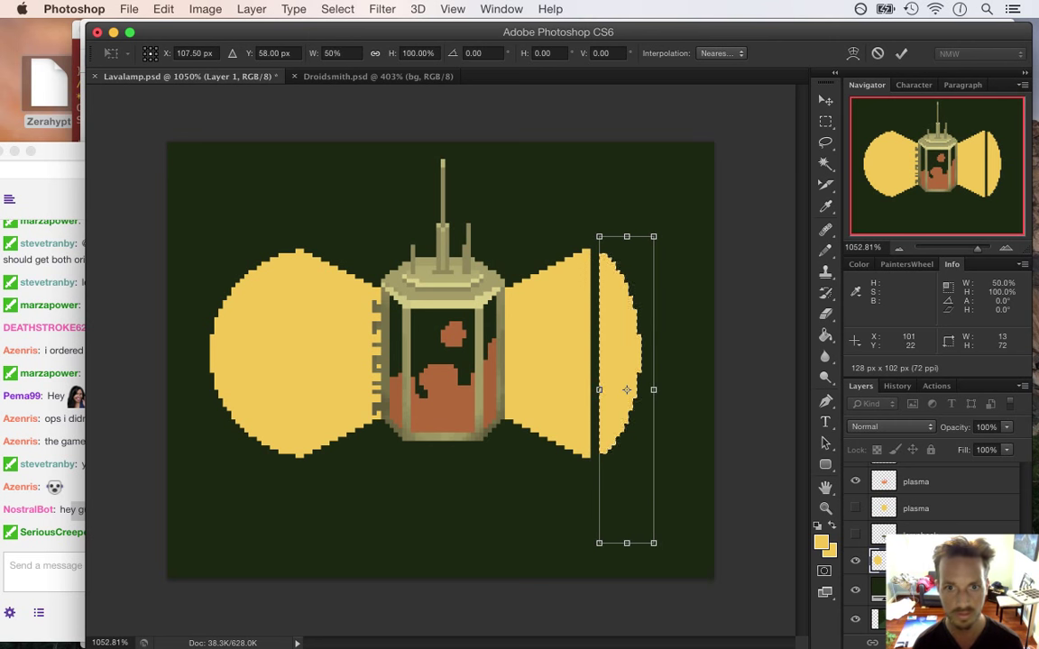
{"action": "left_click", "coordinate": [901, 54]}
{"action": "key", "text": "Left"}
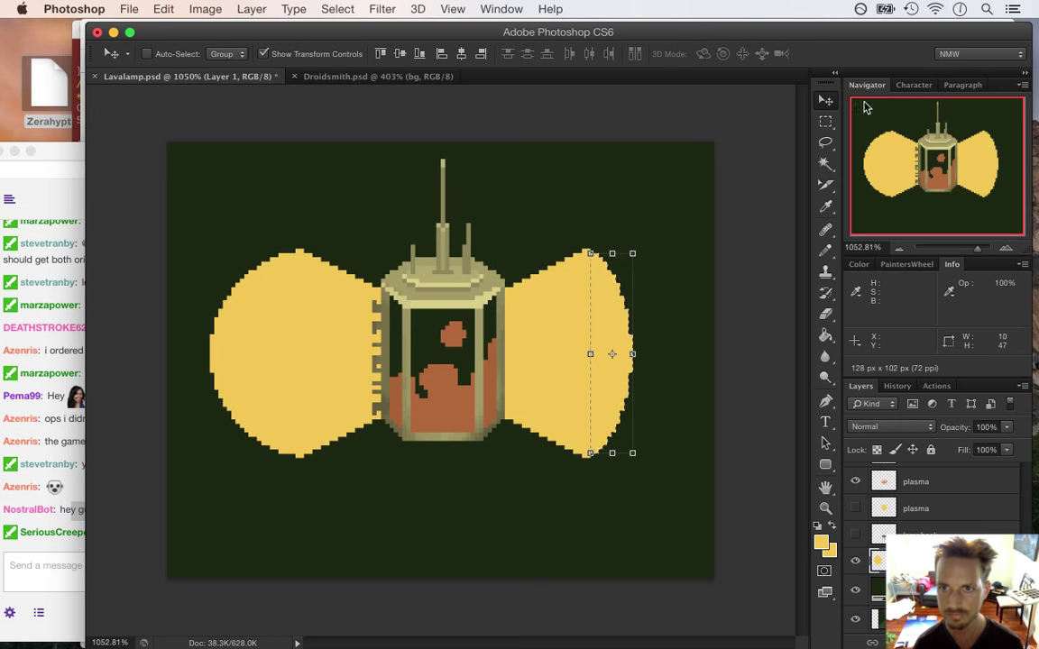
Scale the left beam's curved end to 50% width, shift it right to rejoin the beam, and deselect it
{"action": "left_click", "coordinate": [825, 124]}
{"action": "left_click_drag", "start_coordinate": [193, 228], "coordinate": [296, 501]}
{"action": "key", "text": "v"}
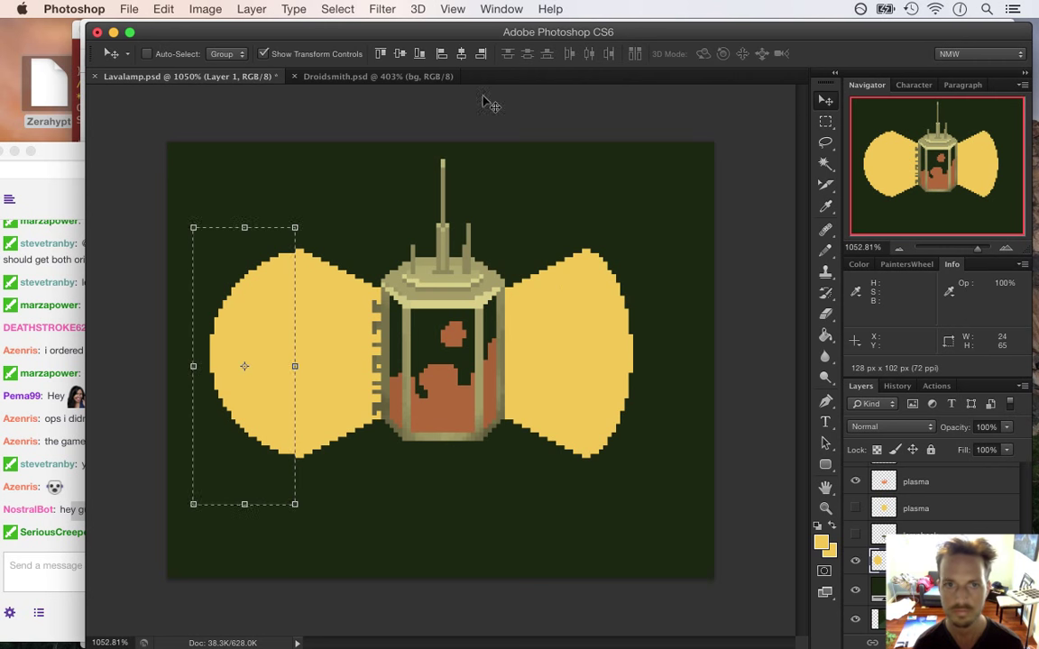
{"action": "key", "text": "super+t"}
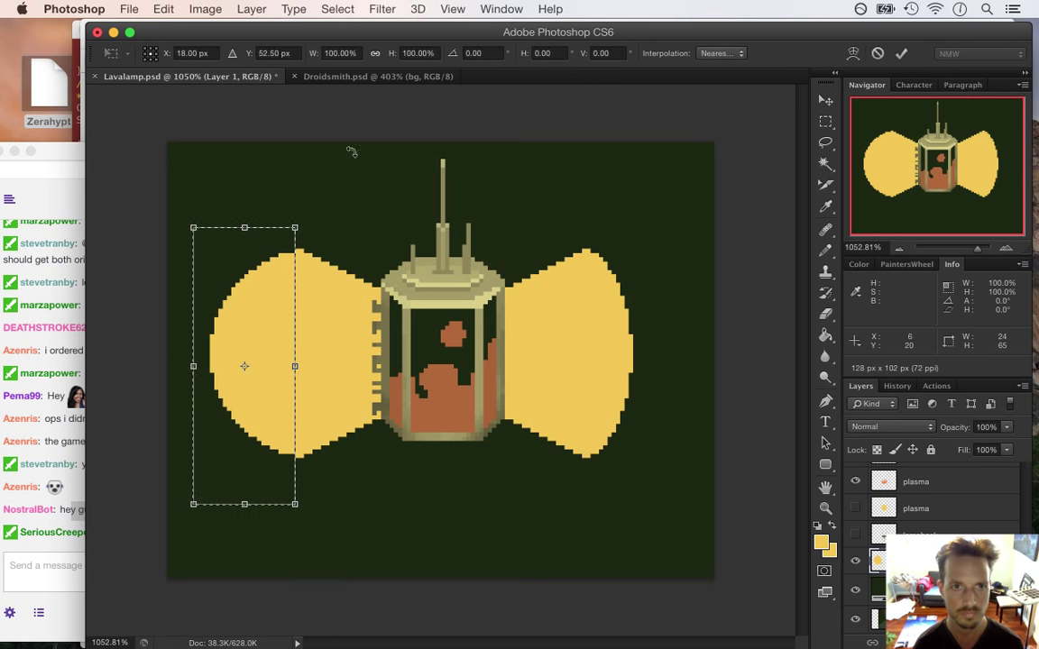
{"action": "left_click", "coordinate": [334, 53]}
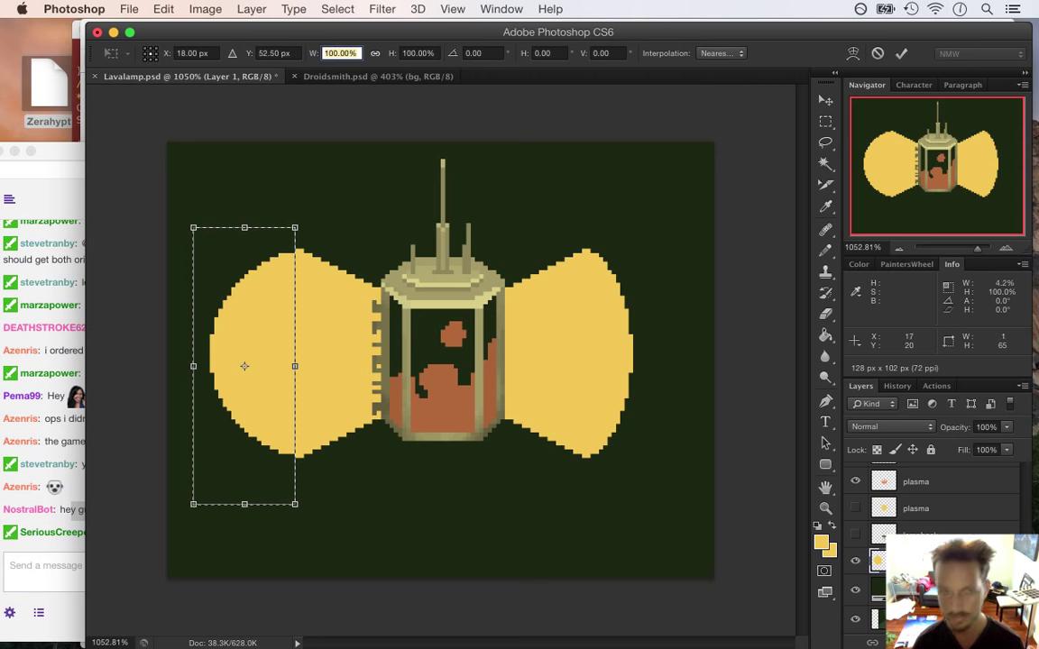
{"action": "type", "text": "50"}
{"action": "key", "text": "Return"}
{"action": "left_click", "coordinate": [901, 54]}
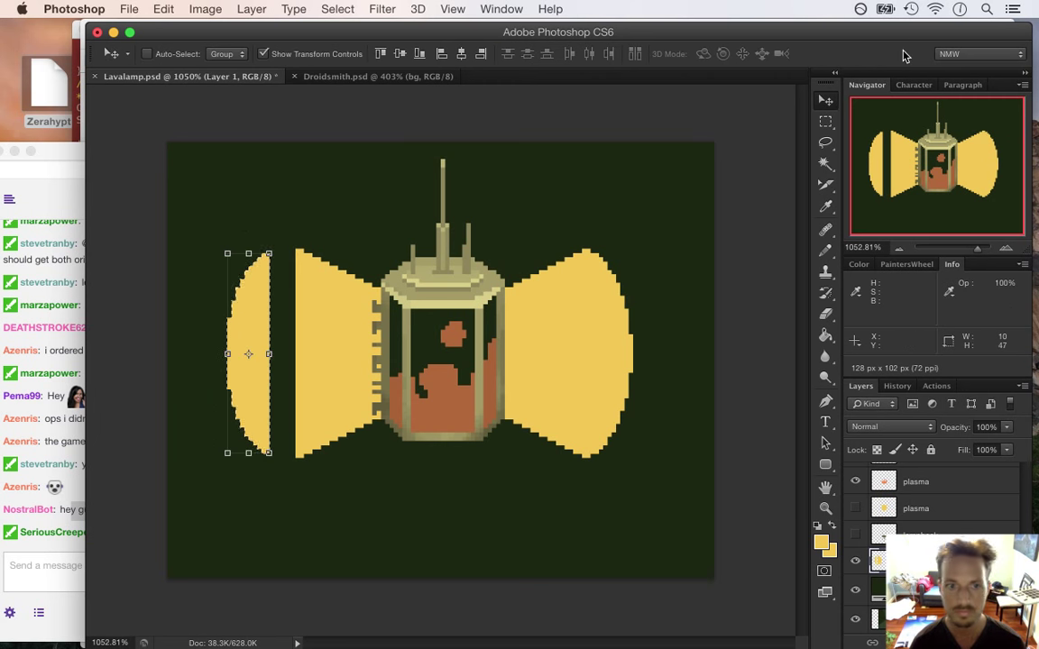
{"action": "key", "text": "Right"}
{"action": "key", "text": "Right"}
{"action": "key", "text": "Right"}
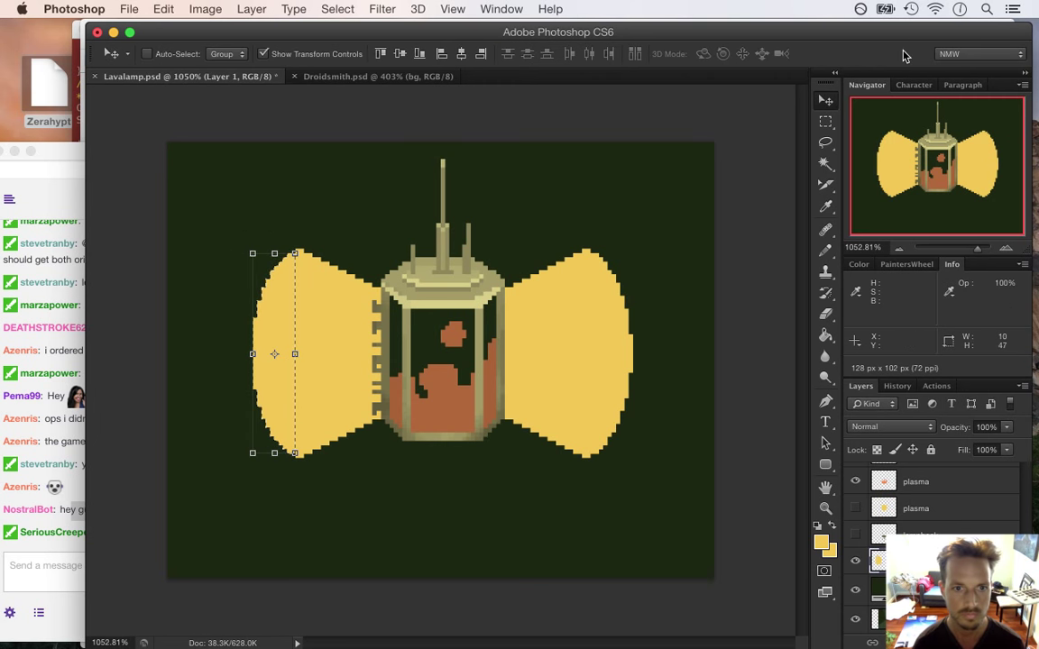
{"action": "key", "text": "m"}
{"action": "key", "text": "ctrl+d"}
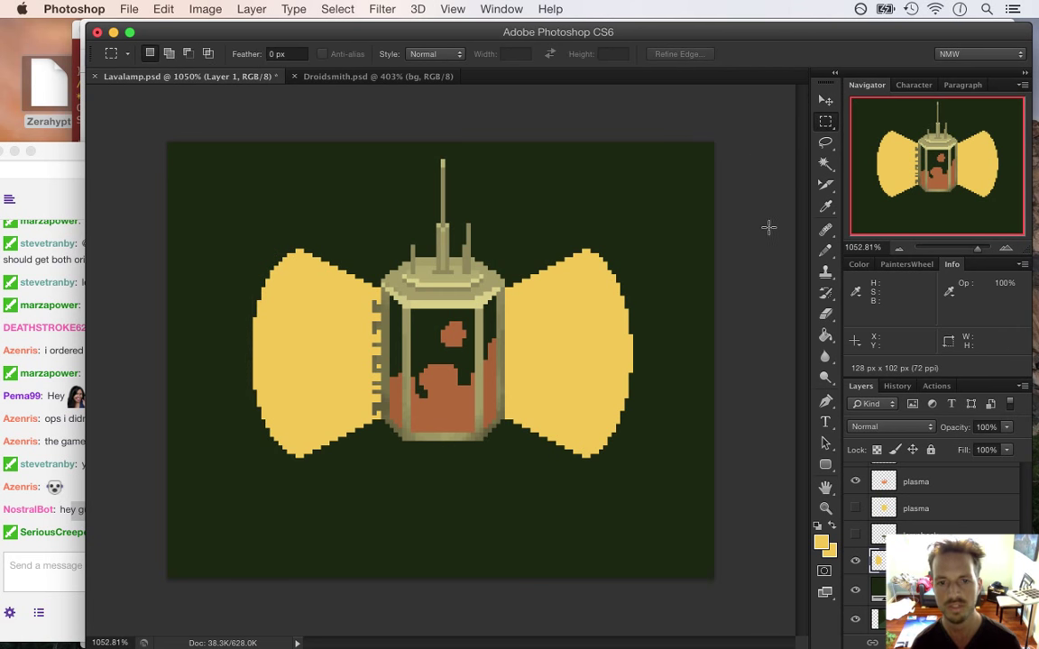
Show the yellow plasma layer and save Lavalamp.psd
{"action": "left_click", "coordinate": [856, 509]}
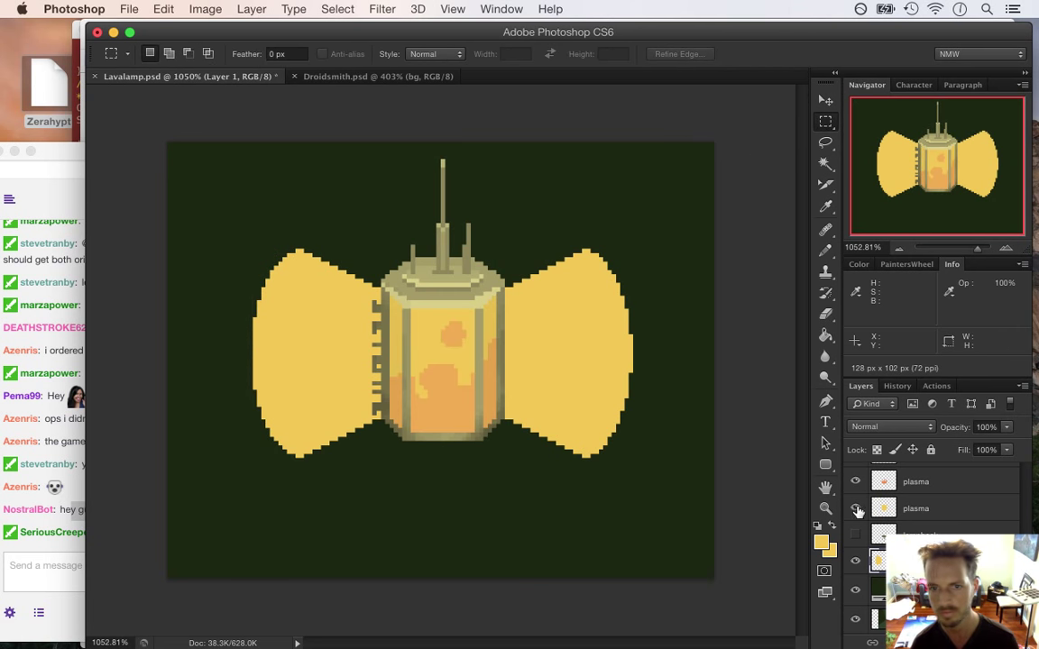
{"action": "key", "text": "ctrl+s"}
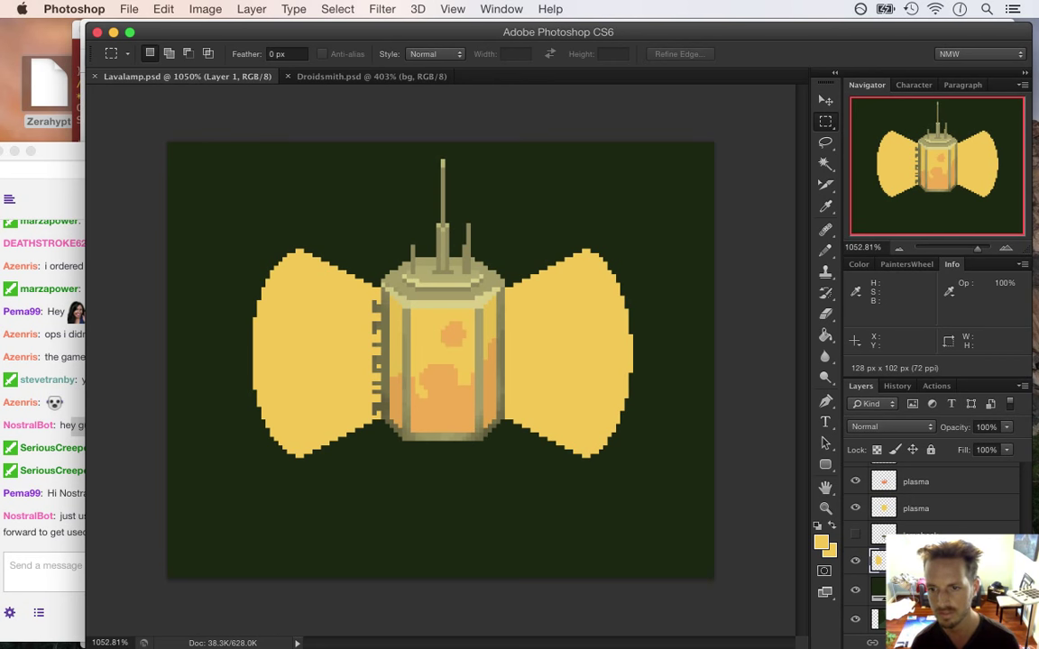
Display the Timeline with the lamp's animation frames
{"action": "left_click", "coordinate": [487, 8]}
{"action": "left_click", "coordinate": [496, 474]}
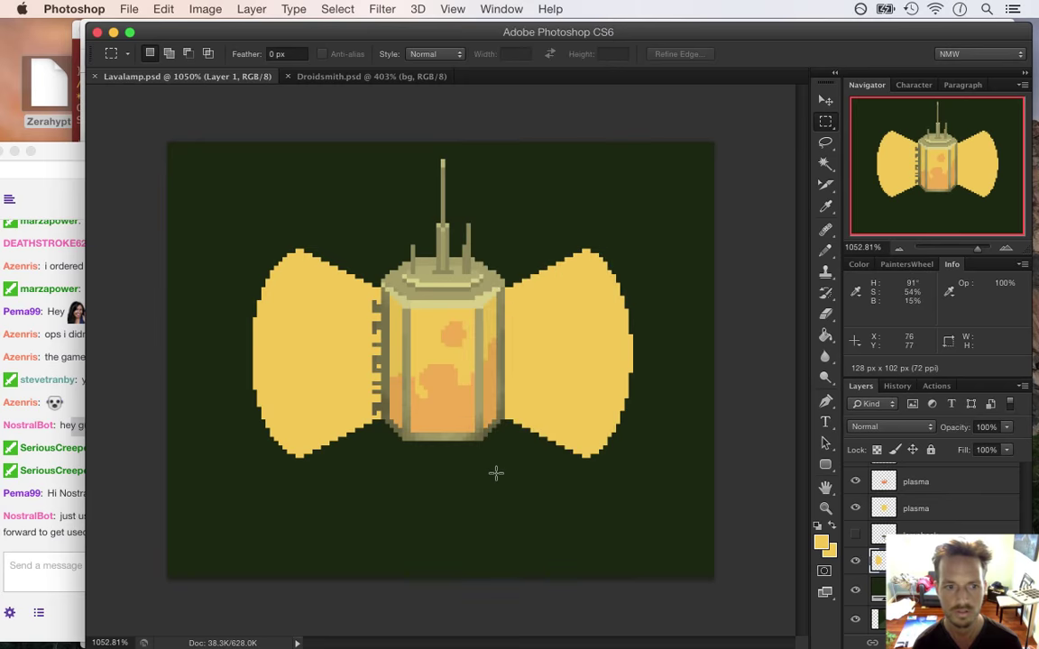
{"action": "left_click", "coordinate": [937, 449]}
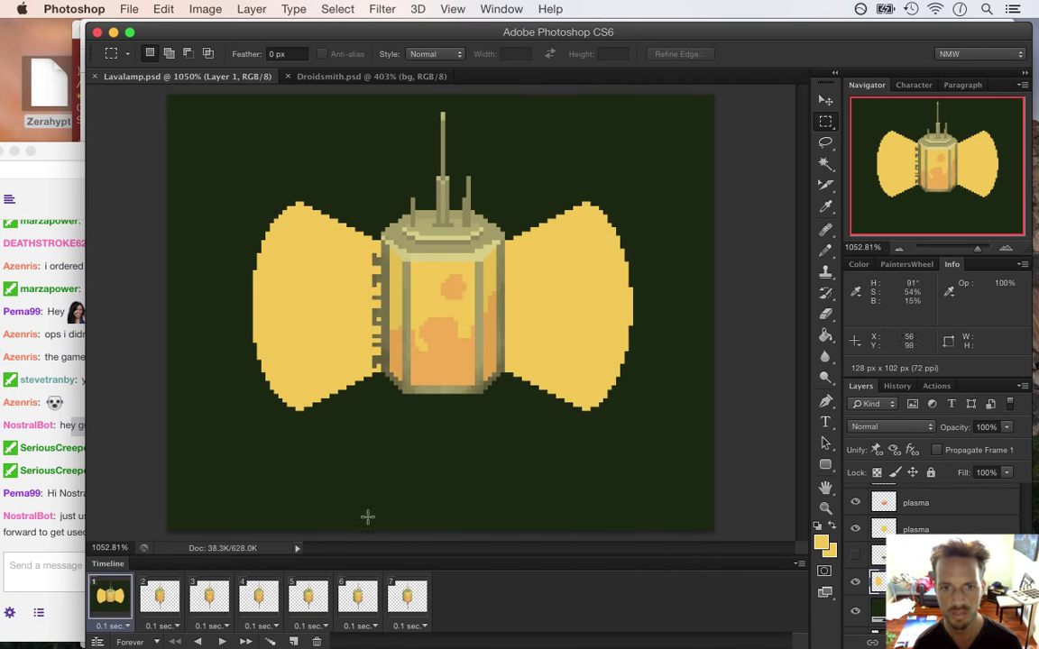
Read the viewers' new Twitch chat messages about lava lamps and using a tablet, and return to Photoshop
{"action": "left_click", "coordinate": [56, 454]}
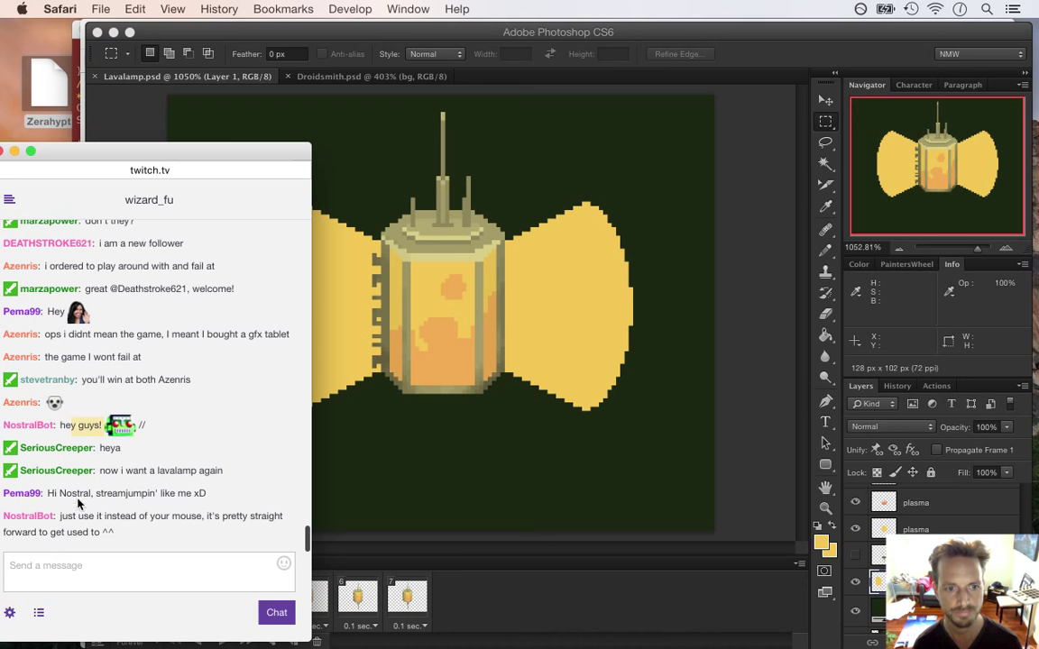
{"action": "left_click_drag", "start_coordinate": [118, 473], "coordinate": [242, 478]}
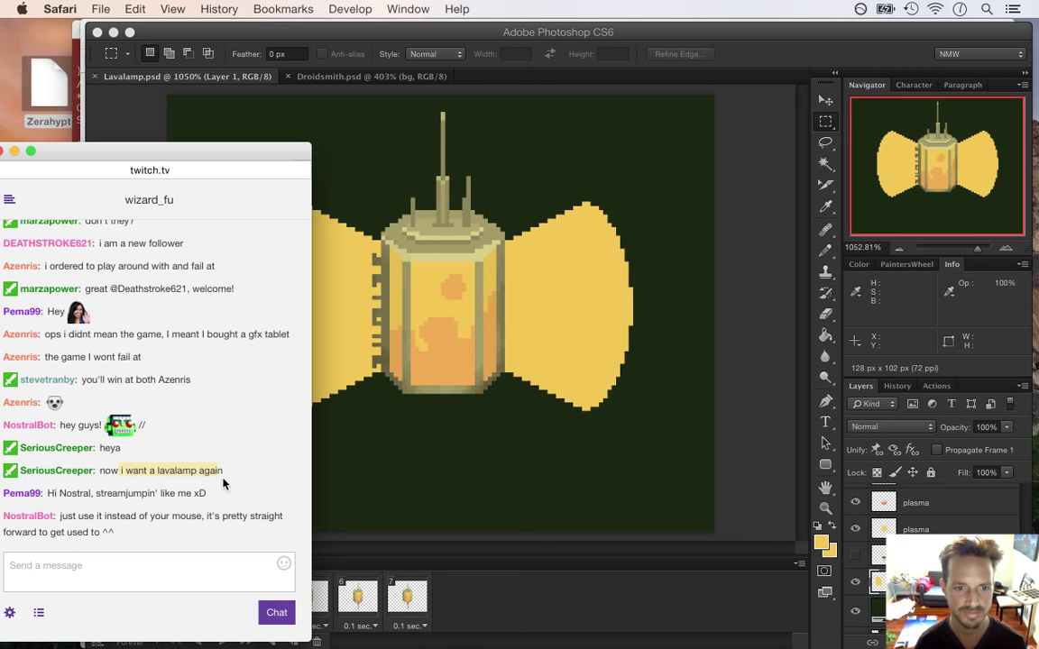
{"action": "left_click_drag", "start_coordinate": [76, 516], "coordinate": [147, 538]}
{"action": "left_click", "coordinate": [162, 515]}
{"action": "double_click", "coordinate": [84, 494]}
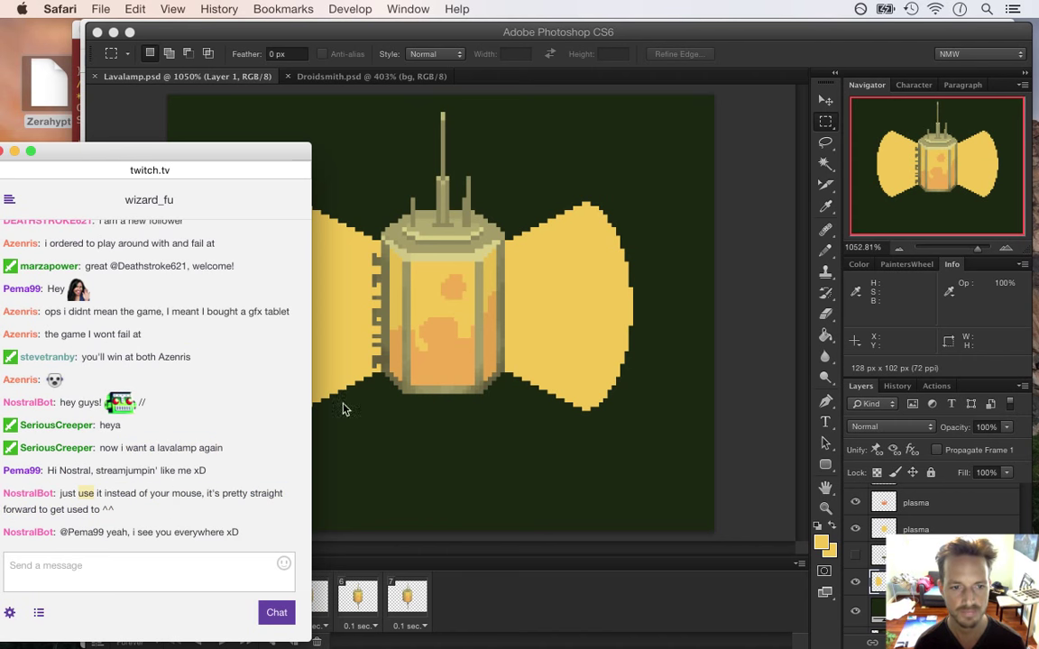
{"action": "left_click", "coordinate": [772, 54]}
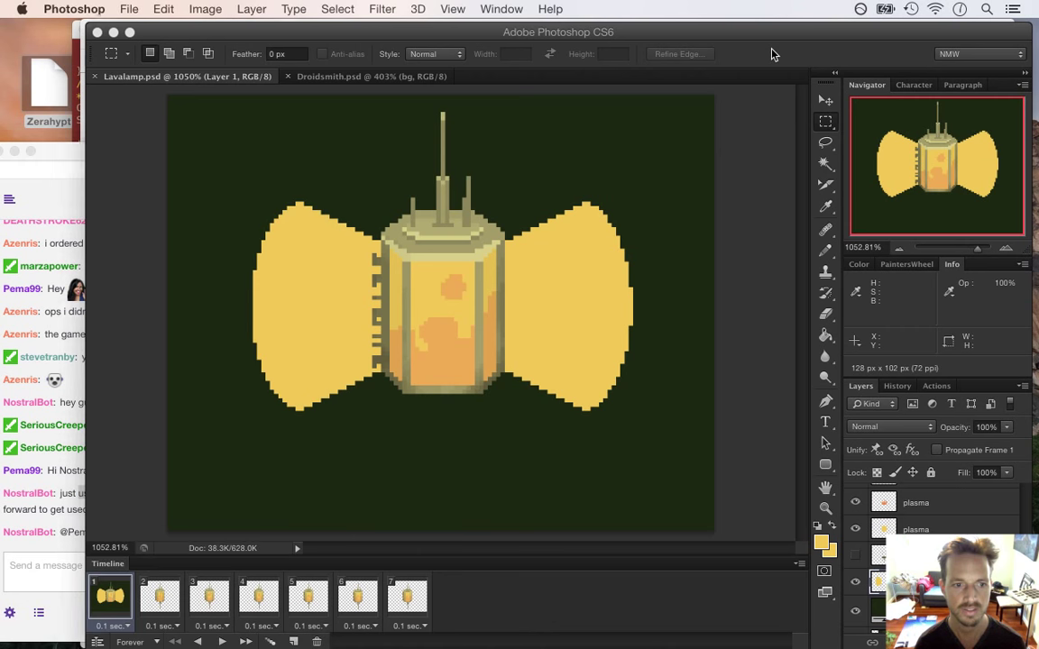
{"action": "scroll", "coordinate": [503, 343], "scroll_direction": "down", "scroll_amount": 2}
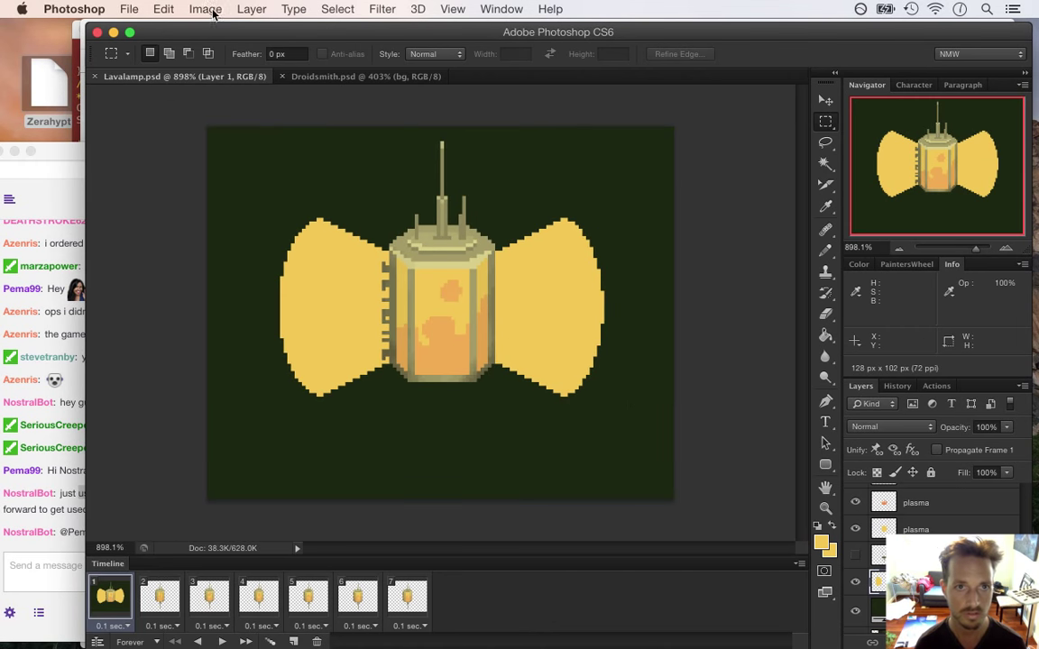
{"action": "left_click", "coordinate": [383, 9]}
{"action": "mouse_move", "coordinate": [397, 198]}
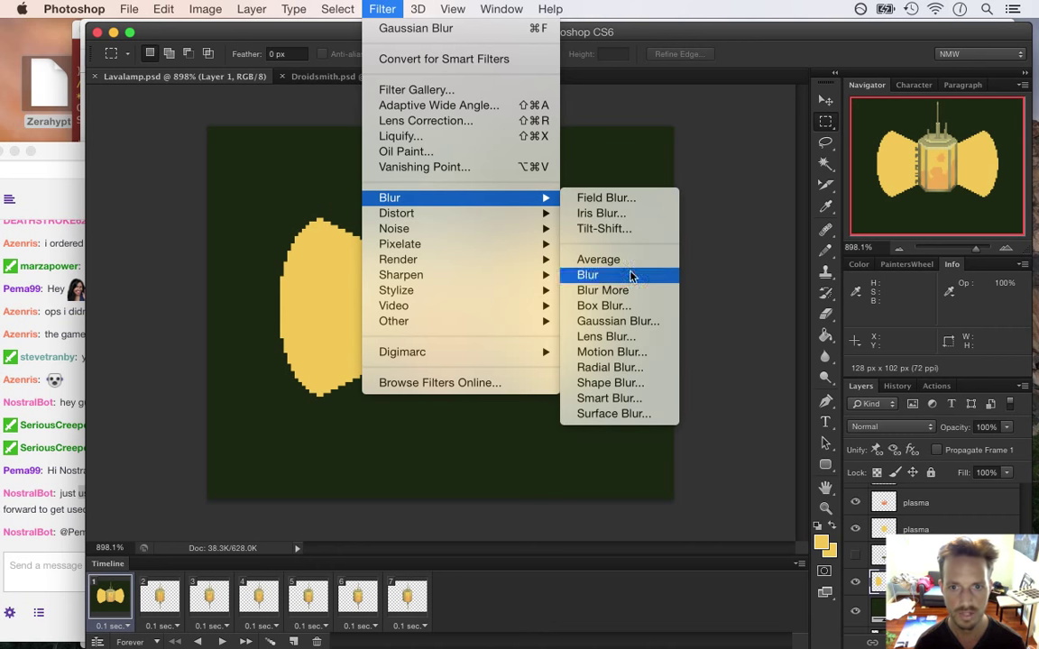
{"action": "left_click", "coordinate": [628, 321]}
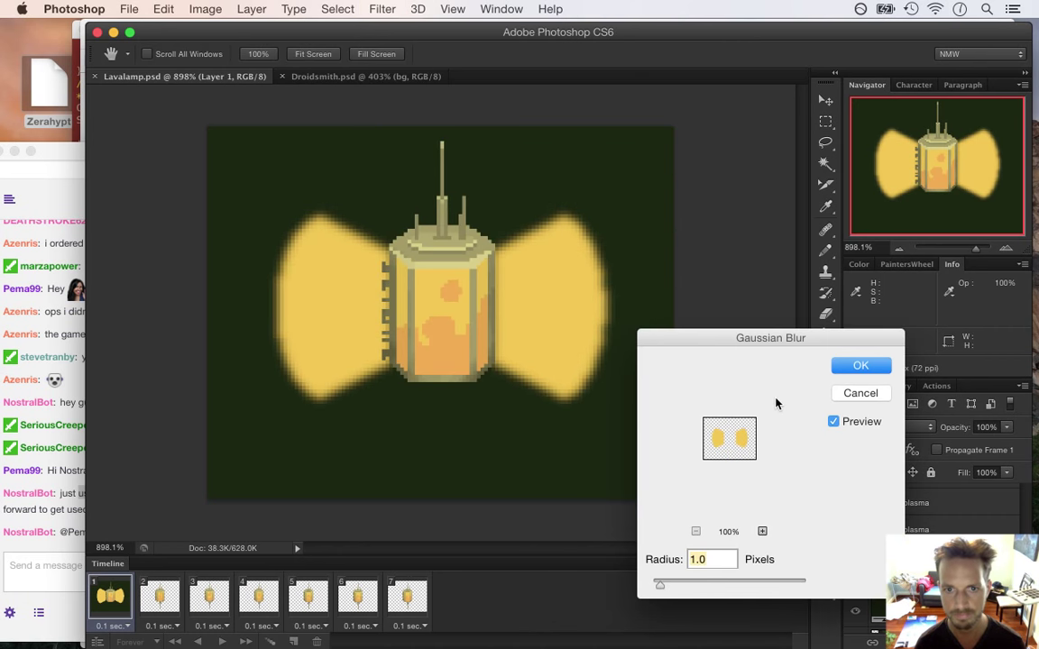
{"action": "left_click_drag", "start_coordinate": [659, 587], "coordinate": [694, 588]}
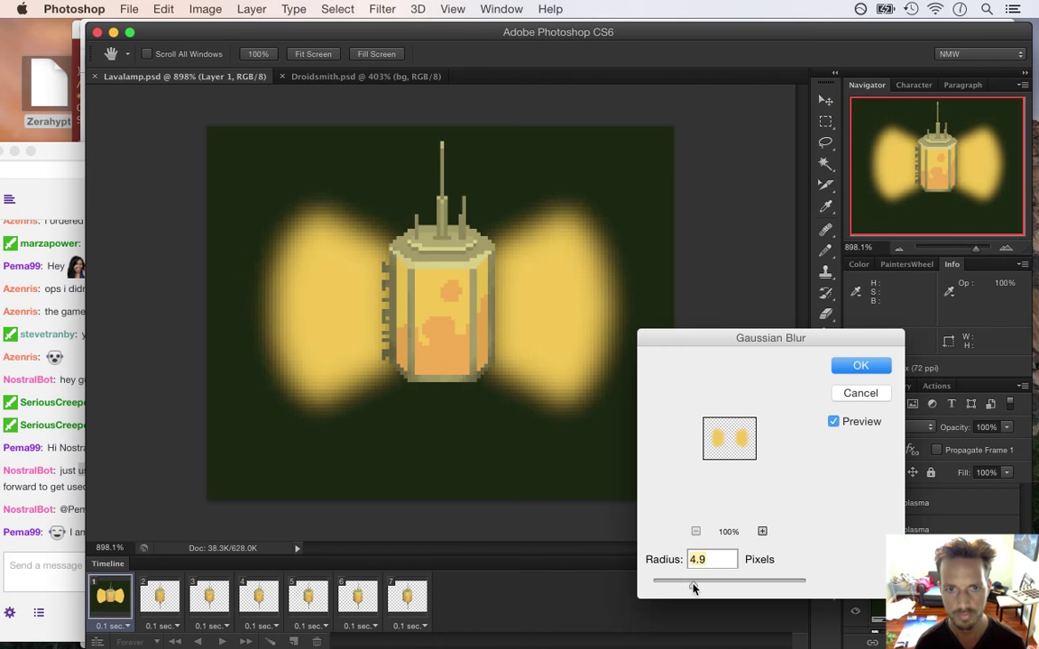
{"action": "left_click", "coordinate": [861, 393]}
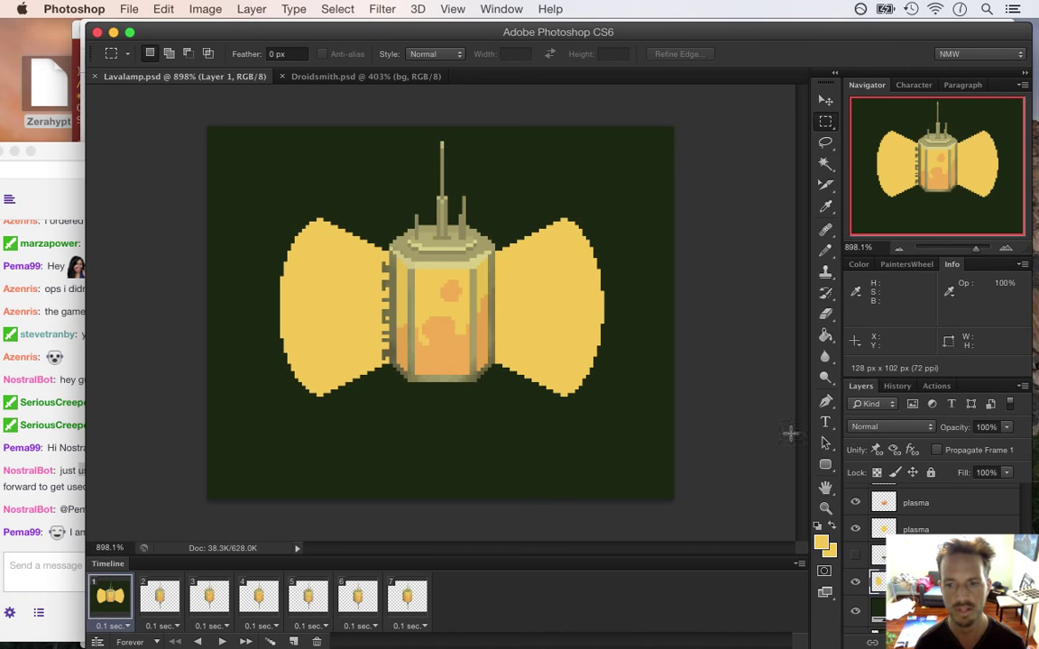
Duplicate Layer 1, which holds the two yellow light beams
{"action": "right_click", "coordinate": [917, 578]}
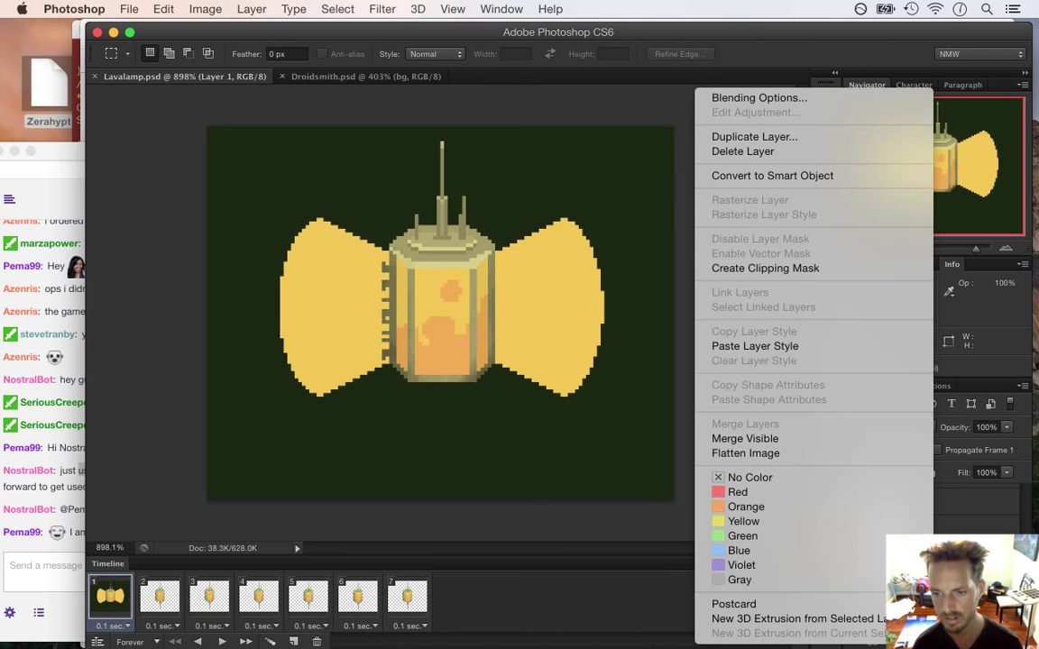
{"action": "key", "text": "Escape"}
{"action": "key", "text": "super+j"}
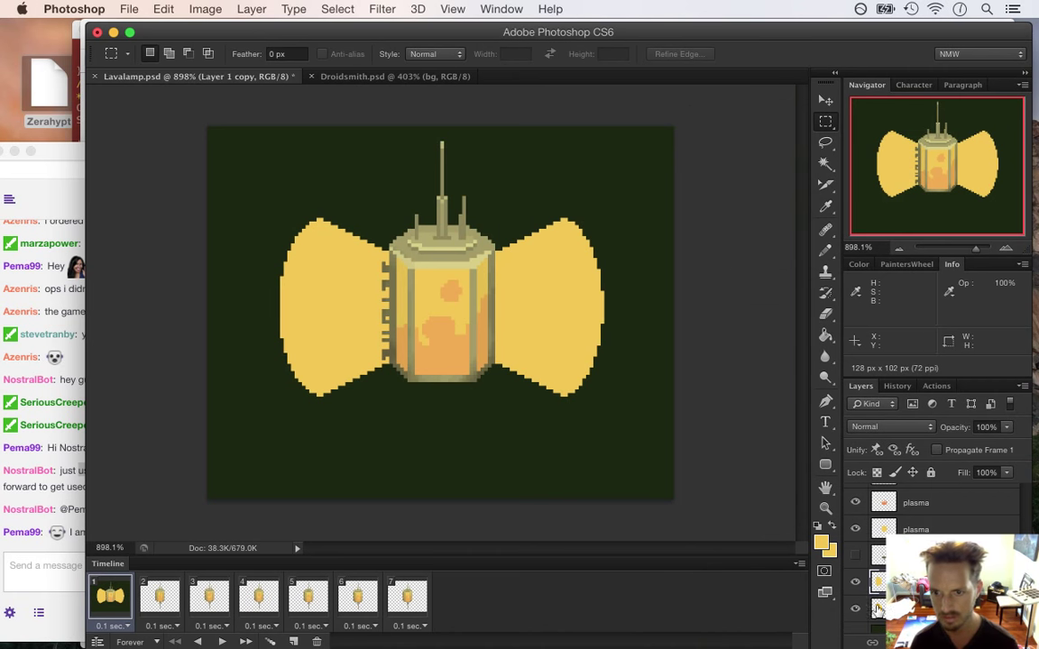
Convert the Lavalamp document's color depth to 16 Bits/Channel
{"action": "left_click", "coordinate": [254, 9]}
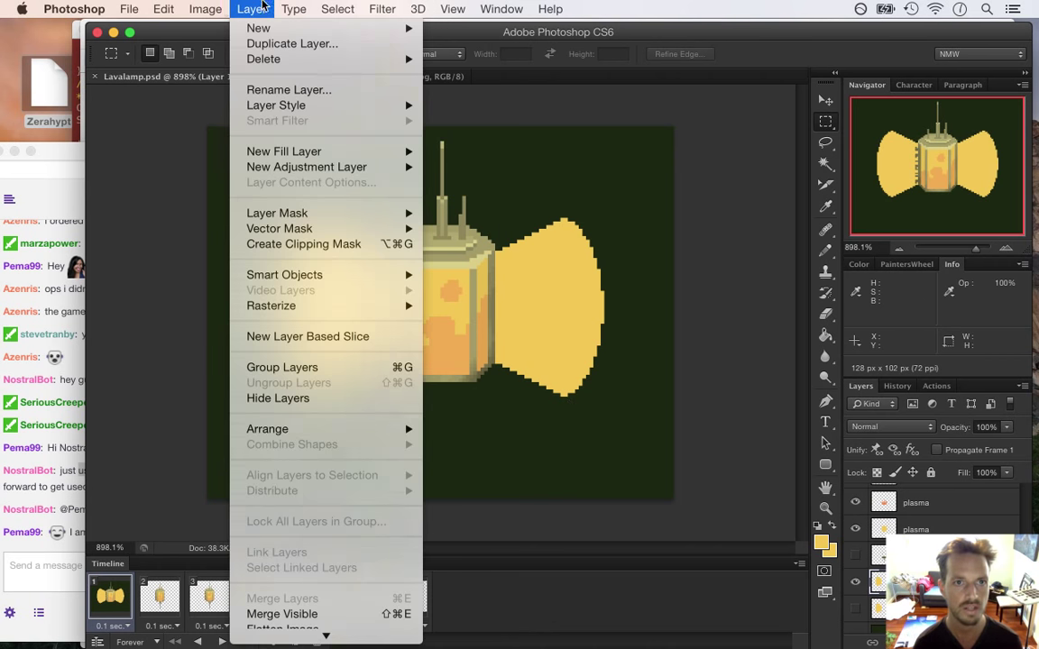
{"action": "mouse_move", "coordinate": [206, 8]}
{"action": "mouse_move", "coordinate": [244, 33]}
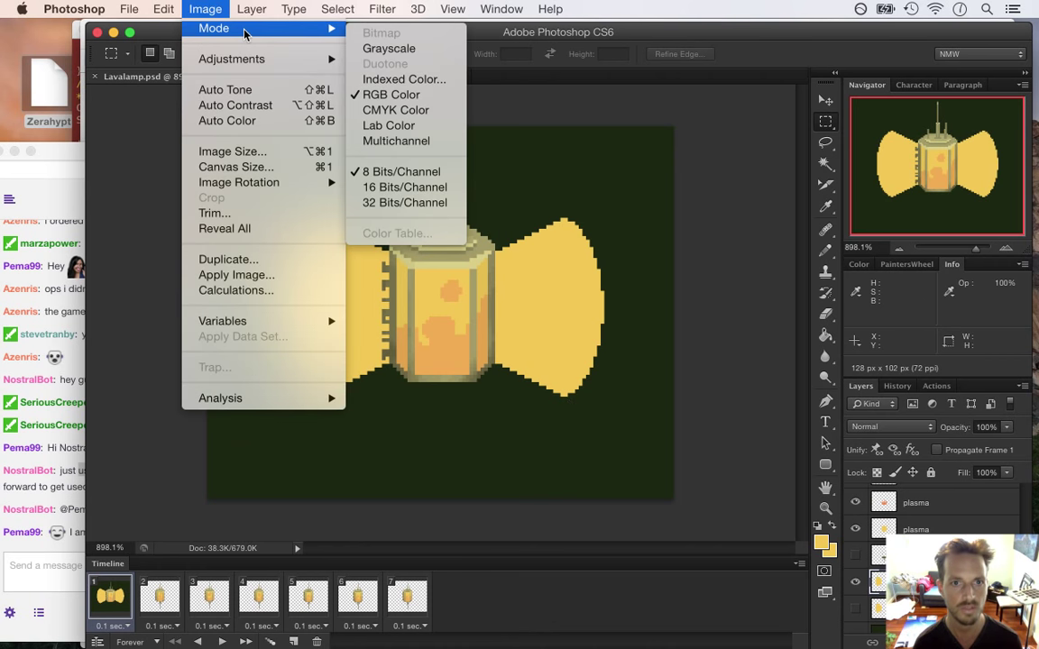
{"action": "left_click", "coordinate": [383, 187]}
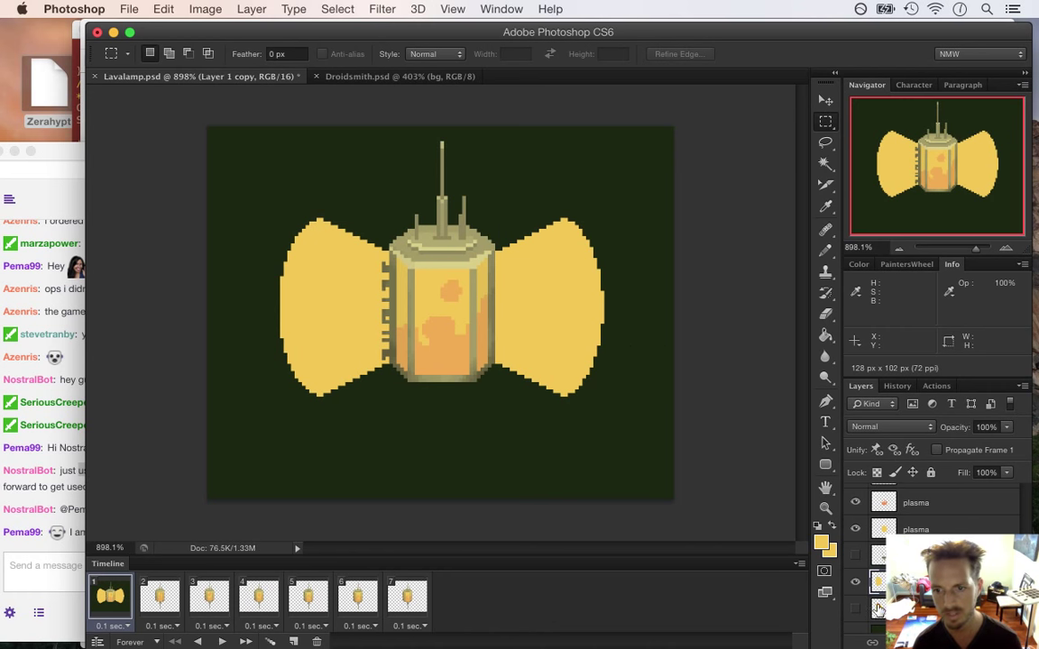
{"action": "left_click", "coordinate": [383, 8]}
{"action": "mouse_move", "coordinate": [397, 198]}
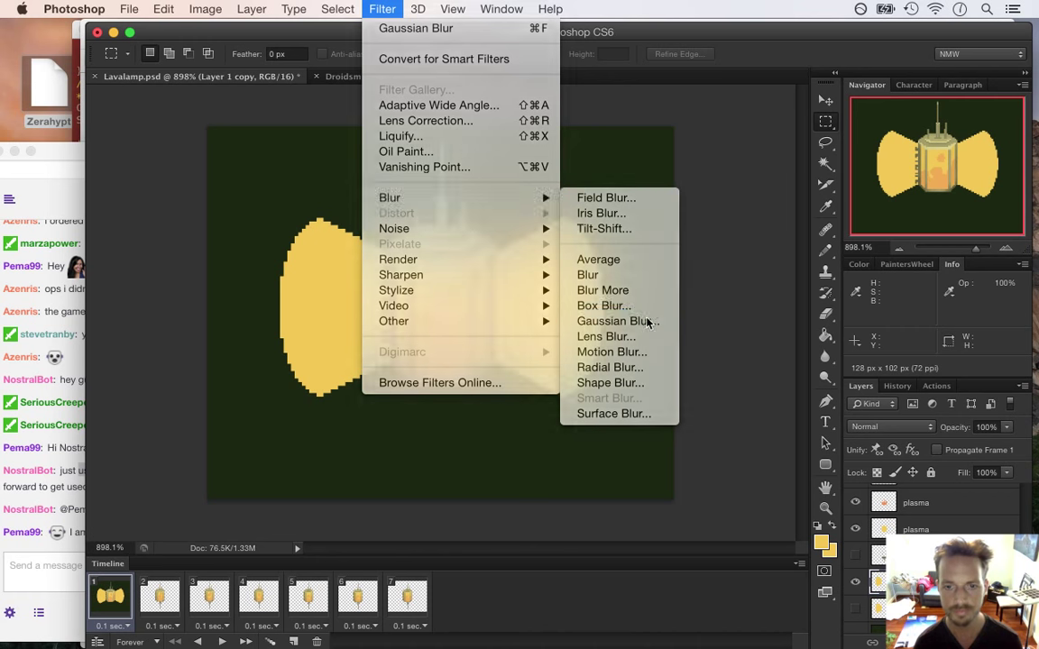
{"action": "left_click", "coordinate": [646, 323]}
{"action": "left_click_drag", "start_coordinate": [660, 588], "coordinate": [706, 588]}
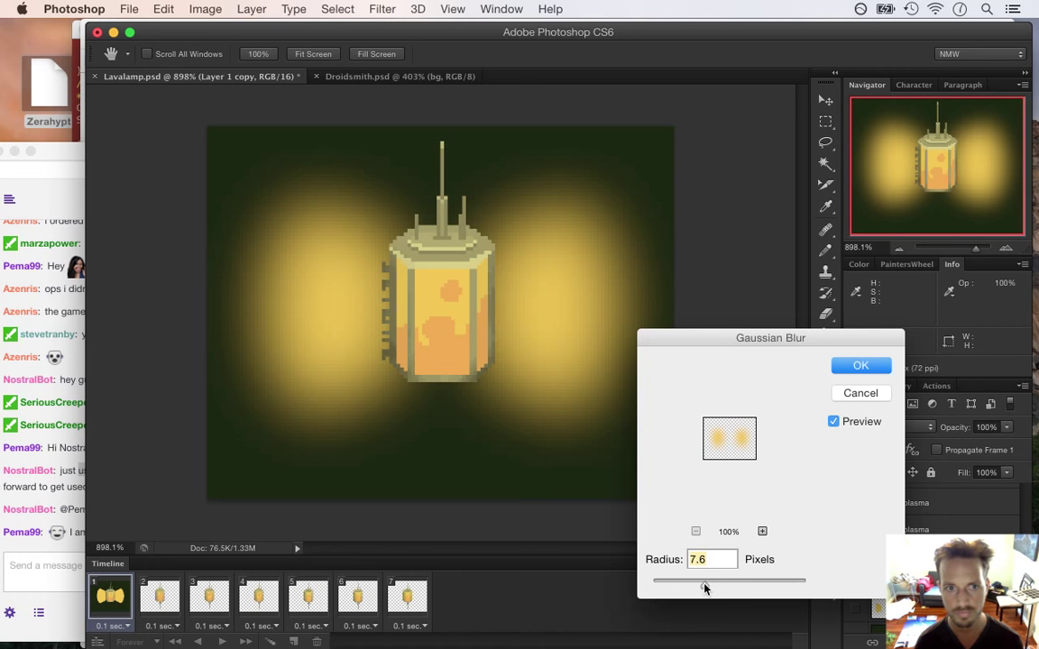
{"action": "left_click", "coordinate": [843, 394]}
Widen the canvas to 164 pixels
{"action": "key", "text": "super+alt+c"}
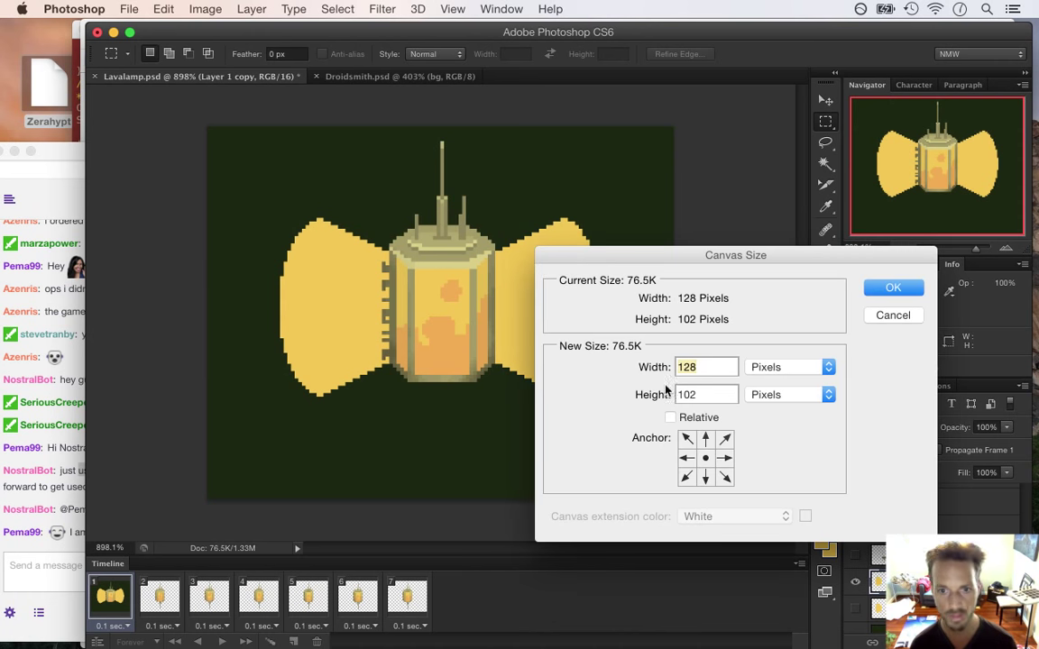
{"action": "type", "text": "164"}
{"action": "key", "text": "Return"}
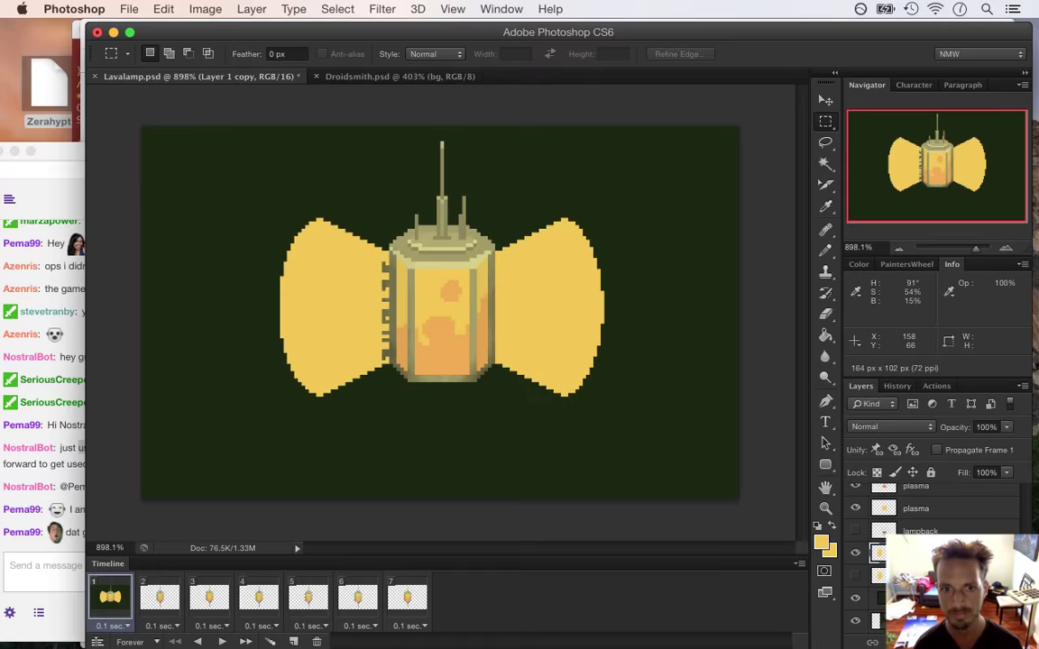
Read the newest Twitch chat messages in Safari and return to Photoshop
{"action": "left_click", "coordinate": [68, 429]}
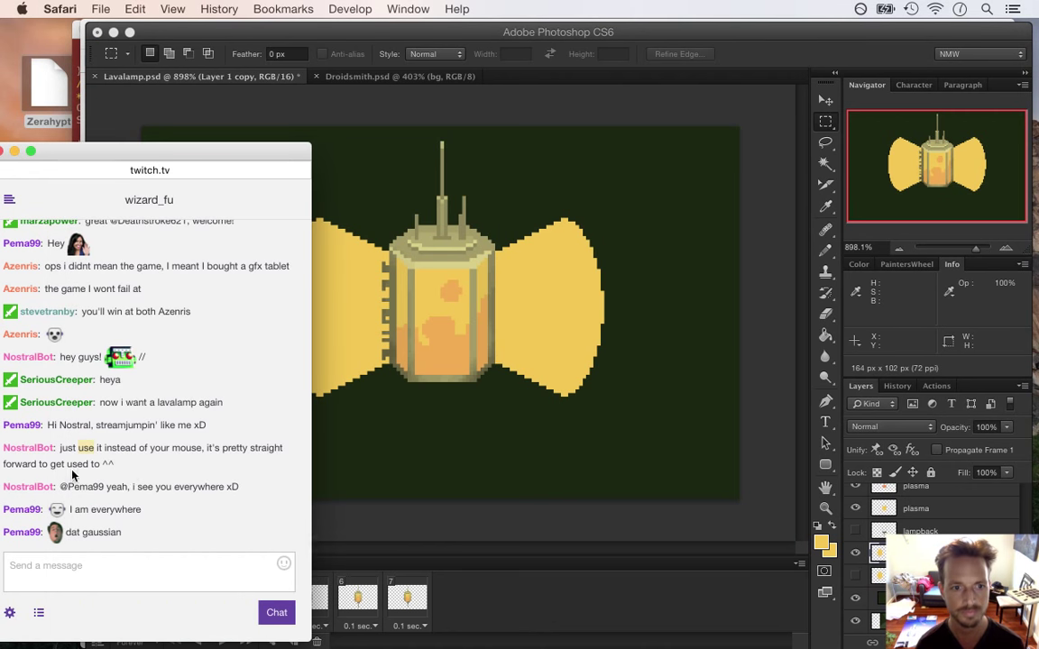
{"action": "left_click_drag", "start_coordinate": [80, 511], "coordinate": [121, 510]}
{"action": "left_click", "coordinate": [736, 59]}
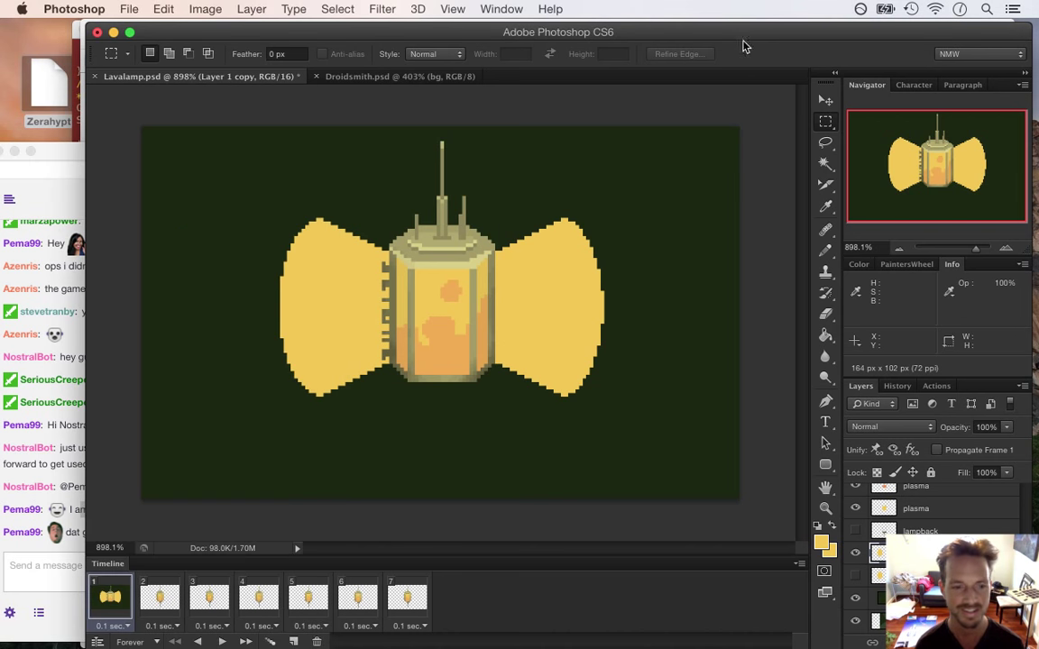
Apply a Gaussian Blur with a radius of about 9.1 pixels to the duplicated yellow light beams
{"action": "left_click", "coordinate": [382, 9]}
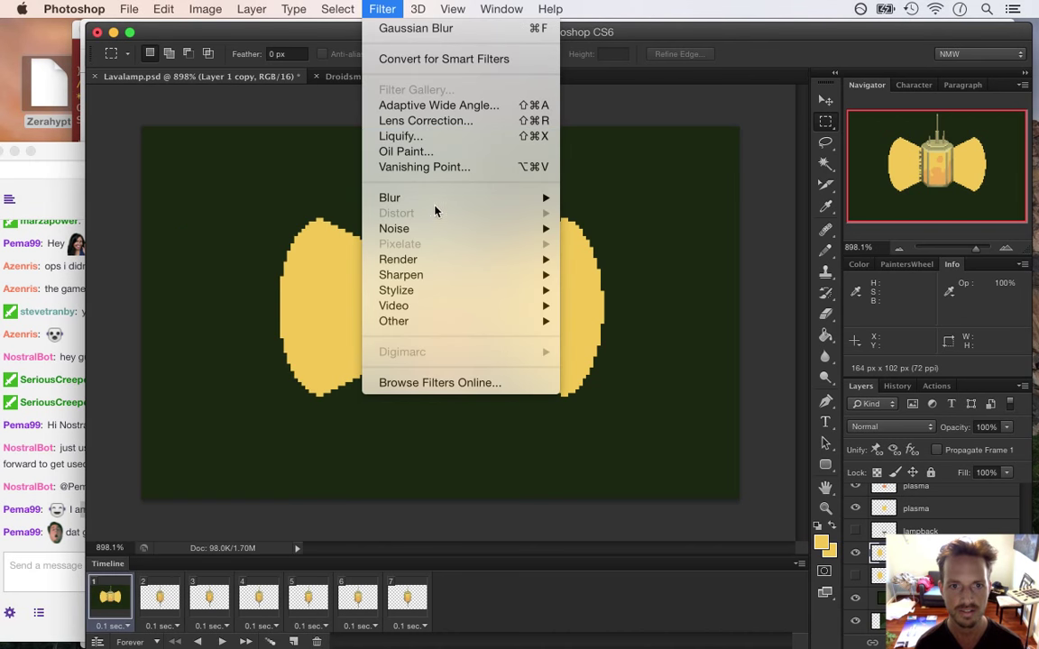
{"action": "mouse_move", "coordinate": [396, 198]}
{"action": "left_click", "coordinate": [618, 321]}
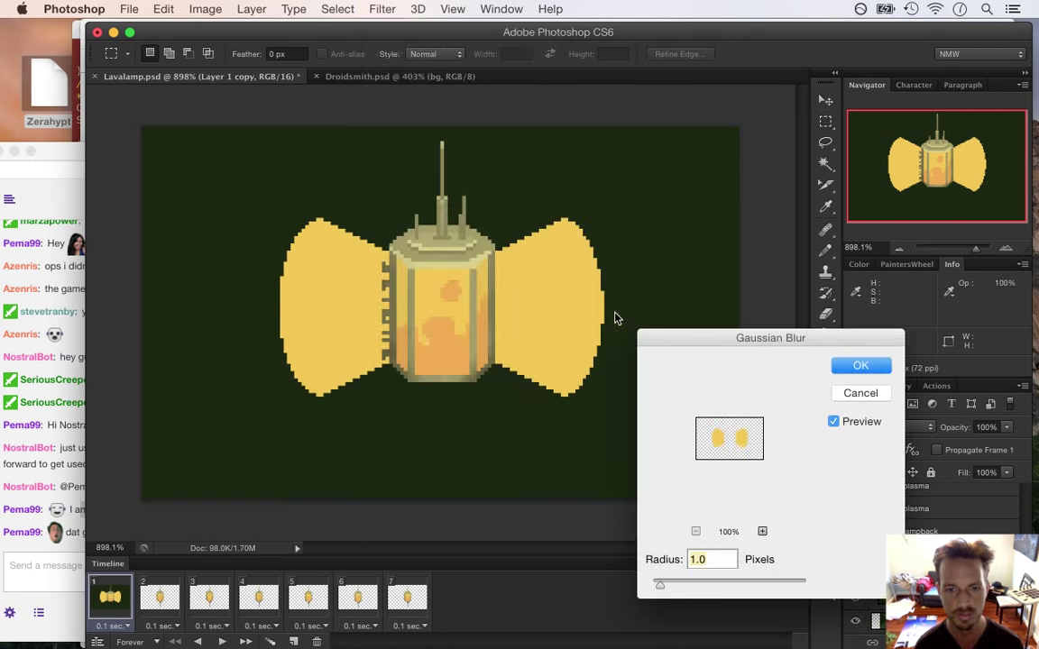
{"action": "left_click", "coordinate": [683, 586]}
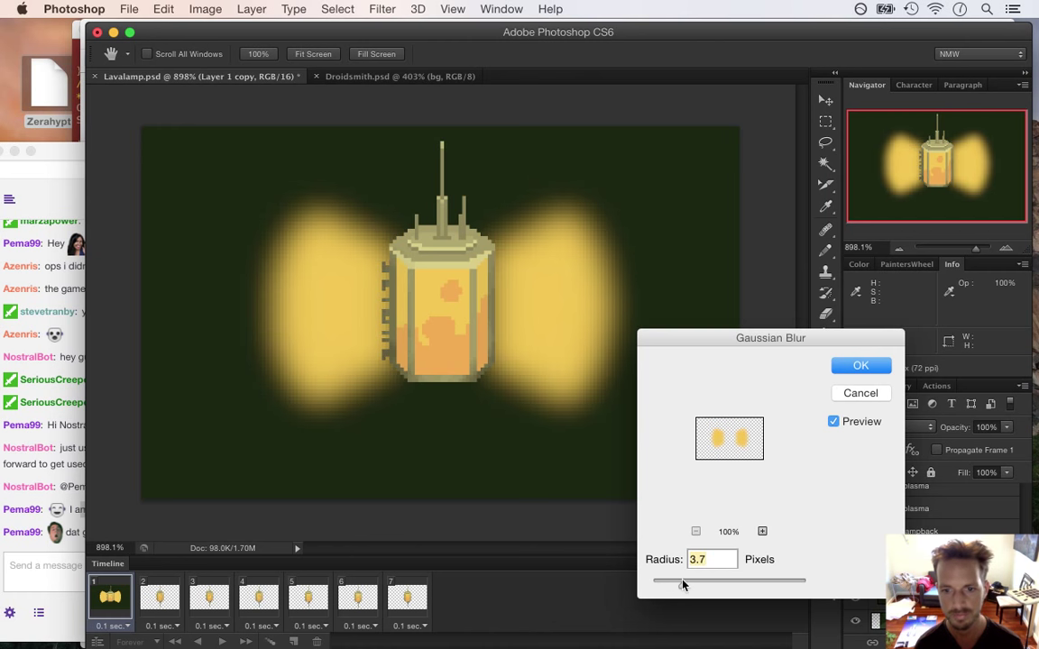
{"action": "left_click_drag", "start_coordinate": [685, 588], "coordinate": [707, 587]}
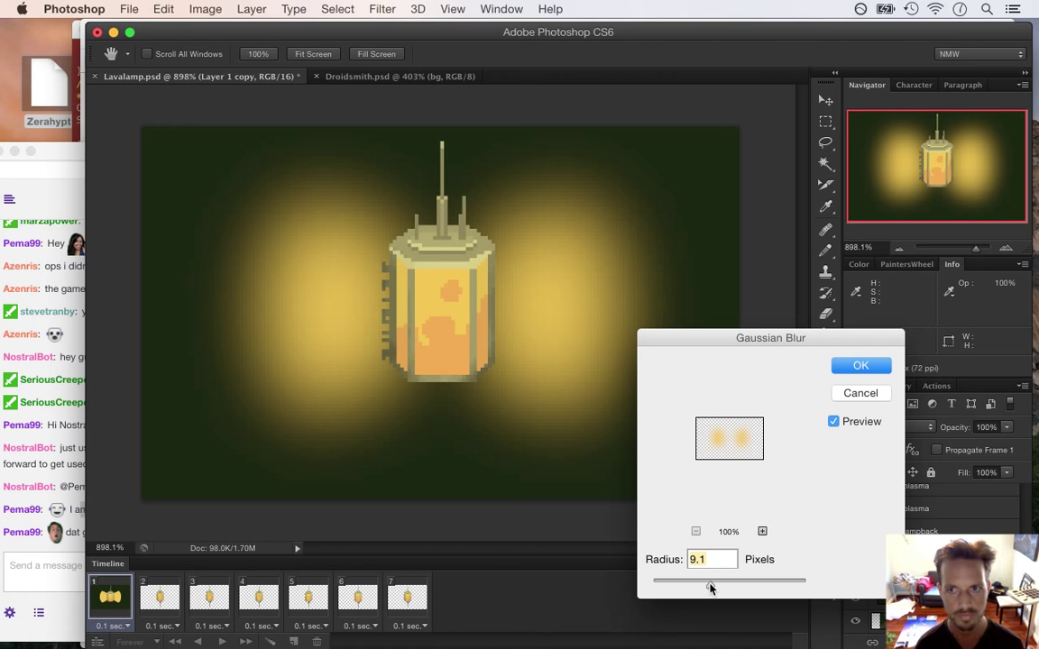
{"action": "left_click", "coordinate": [857, 366]}
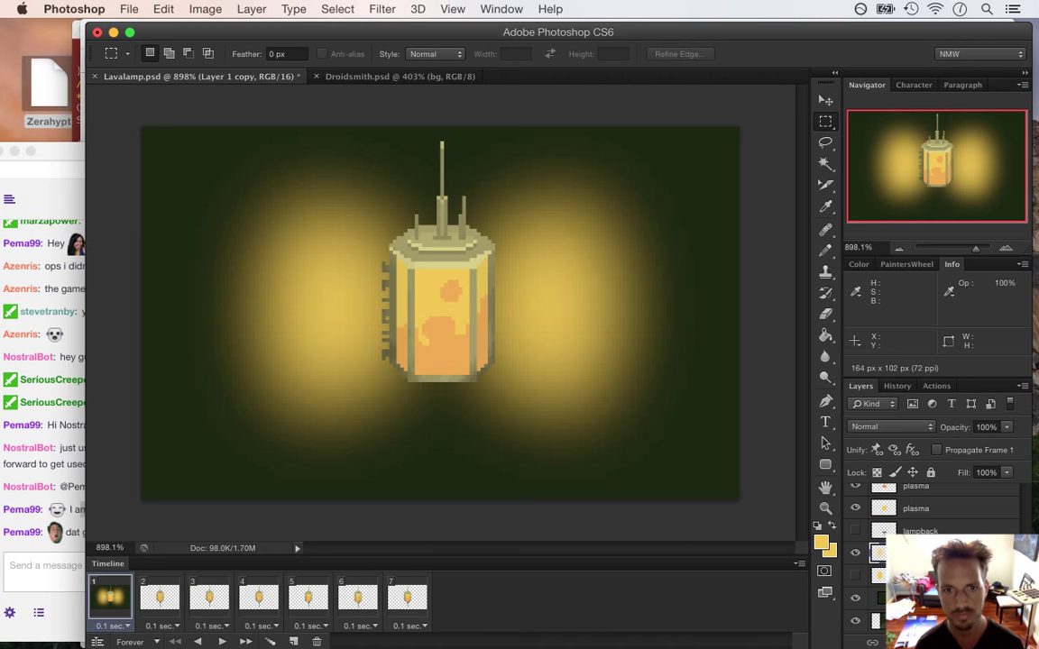
Save Lavalamp.psd, and save the document under the new name LavalampBlur.psd
{"action": "key", "text": "super+s"}
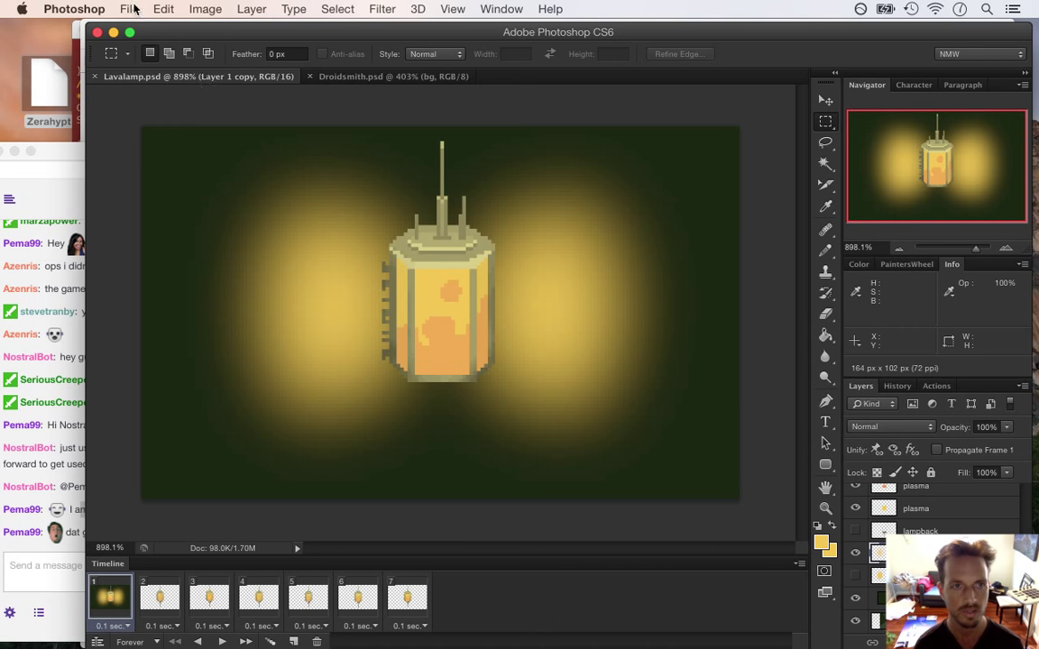
{"action": "left_click", "coordinate": [132, 9]}
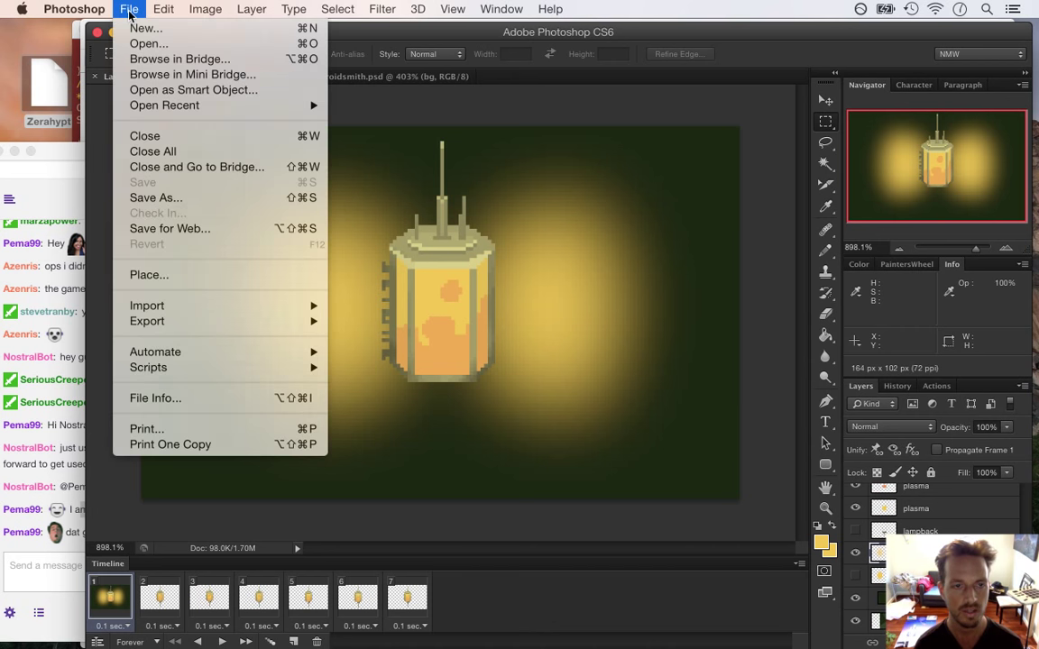
{"action": "left_click", "coordinate": [183, 206]}
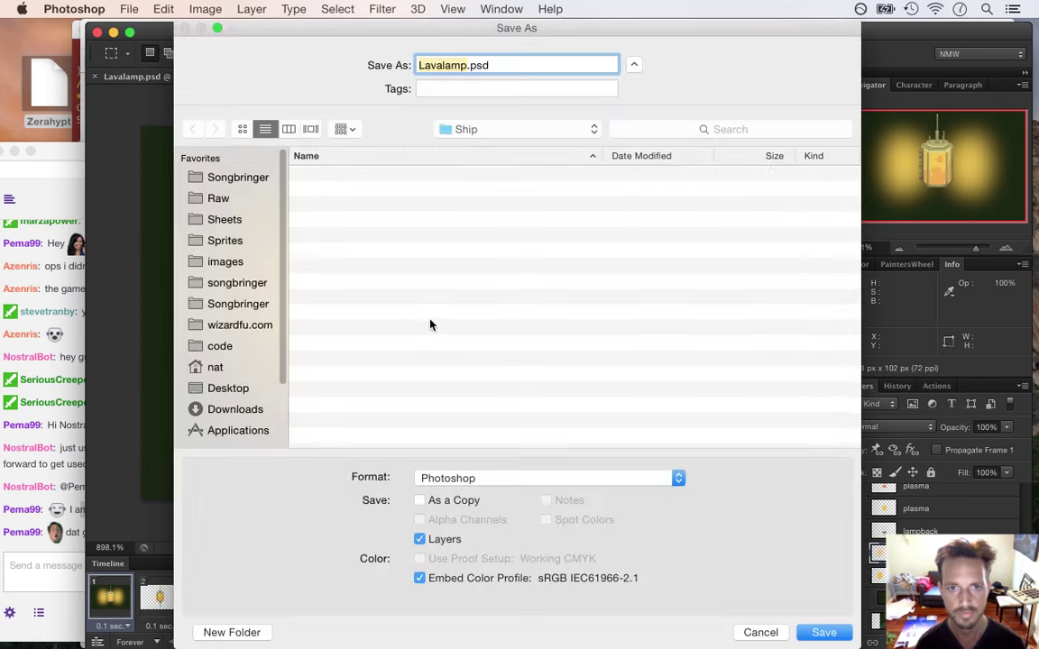
{"action": "key", "text": "Right"}
{"action": "type", "text": "Bl"}
{"action": "type", "text": "ue"}
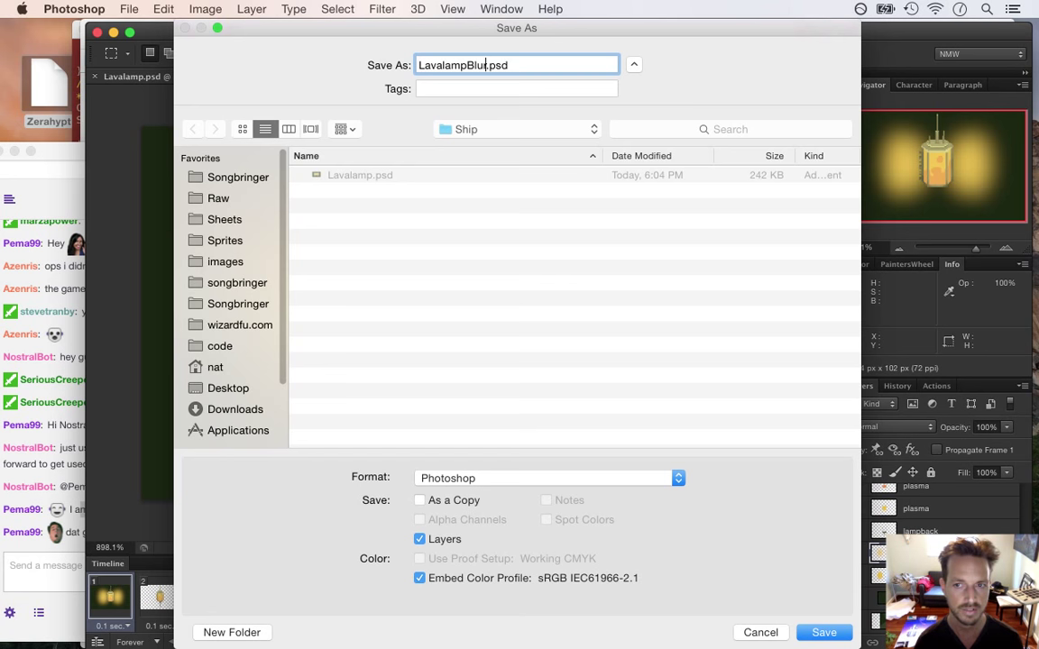
{"action": "key", "text": "Return"}
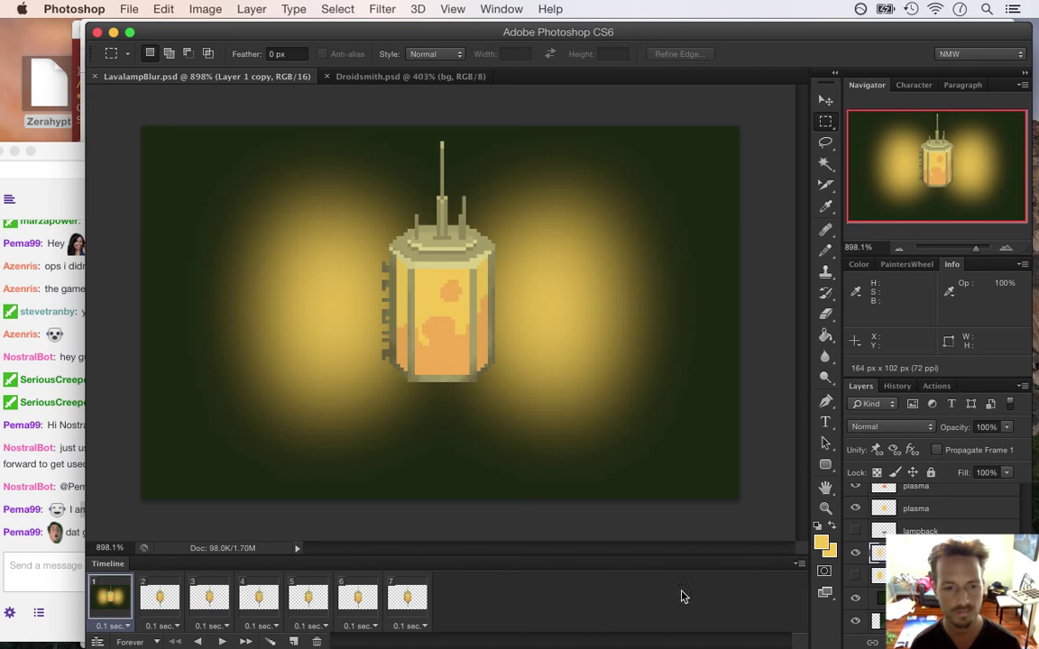
Show the dark green background layer in all seven animation frames and the lampback layer in frame 1
{"action": "left_click", "coordinate": [396, 606], "text": "shift"}
{"action": "left_click_drag", "start_coordinate": [396, 606], "coordinate": [383, 538]}
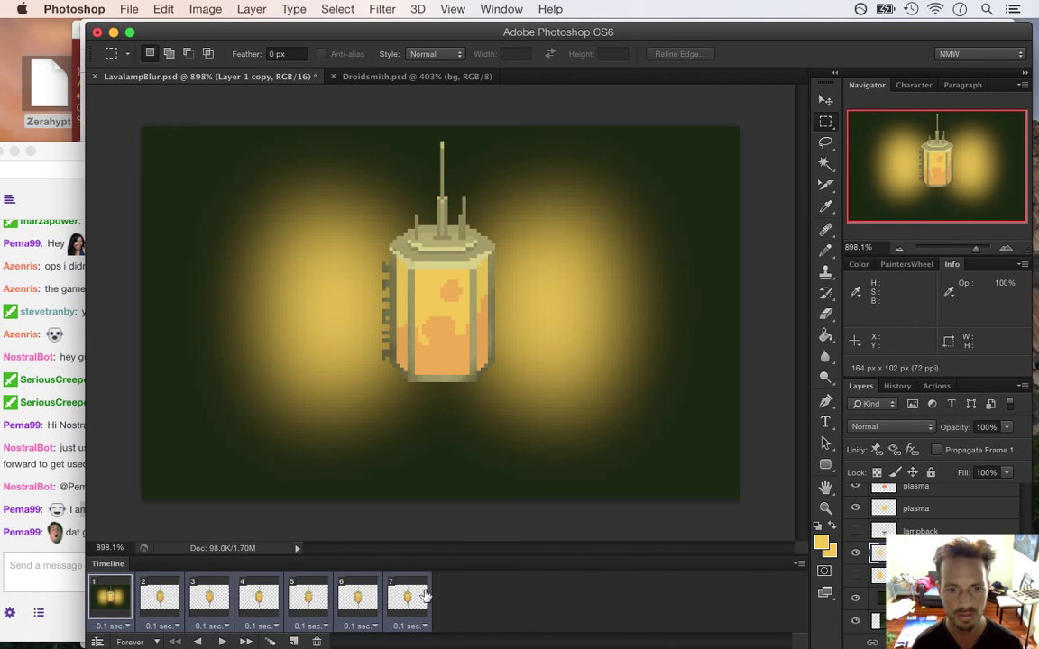
{"action": "left_click", "coordinate": [856, 598]}
{"action": "left_click", "coordinate": [857, 599]}
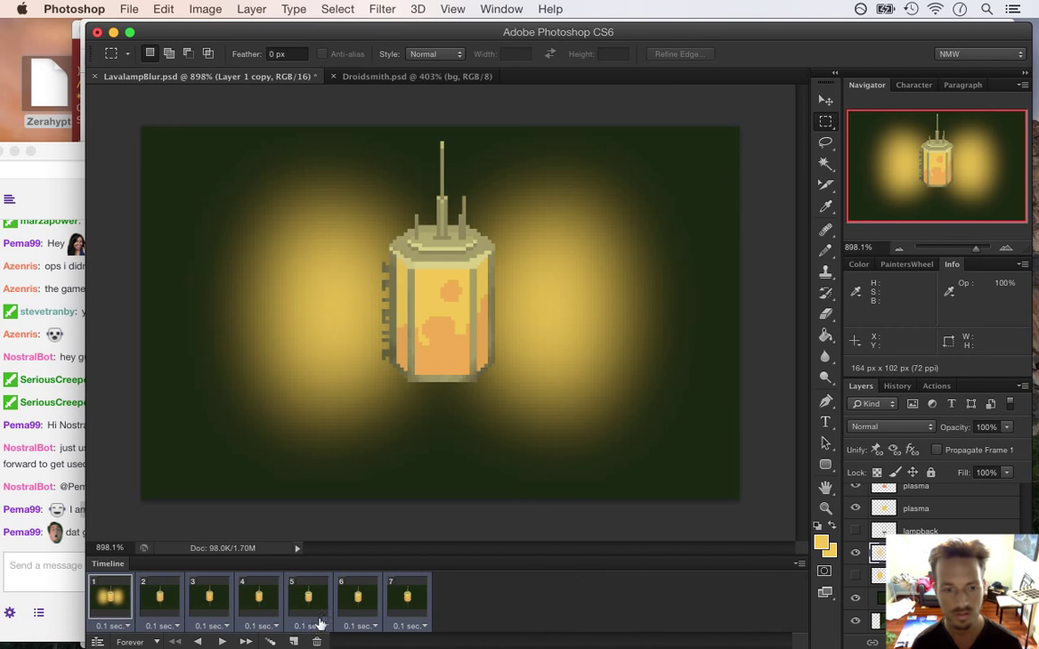
{"action": "left_click", "coordinate": [154, 600]}
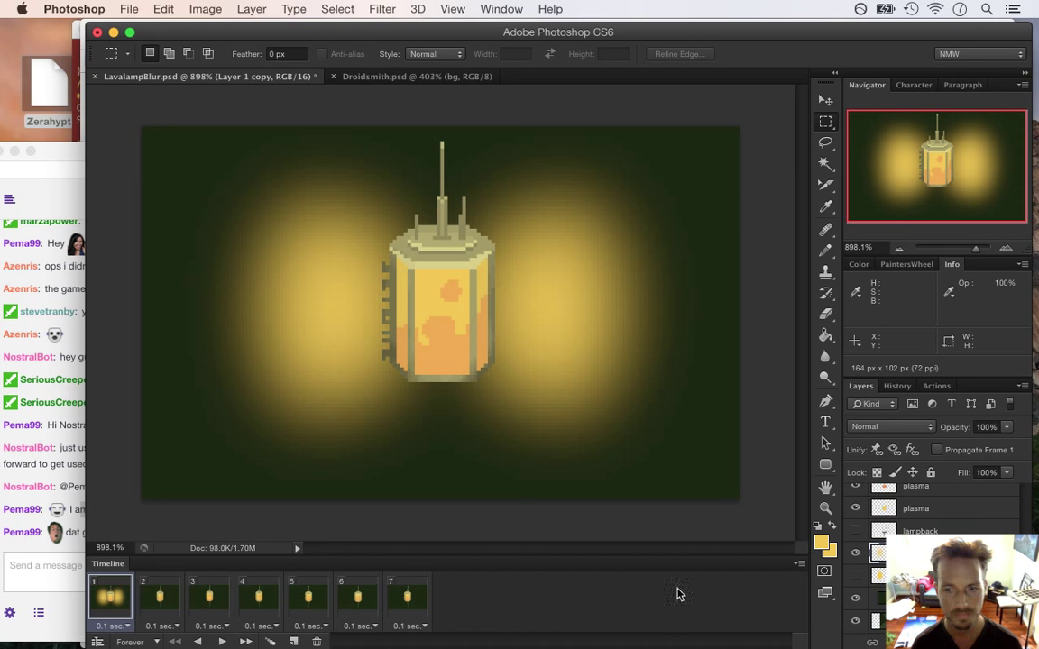
{"action": "left_click", "coordinate": [854, 530]}
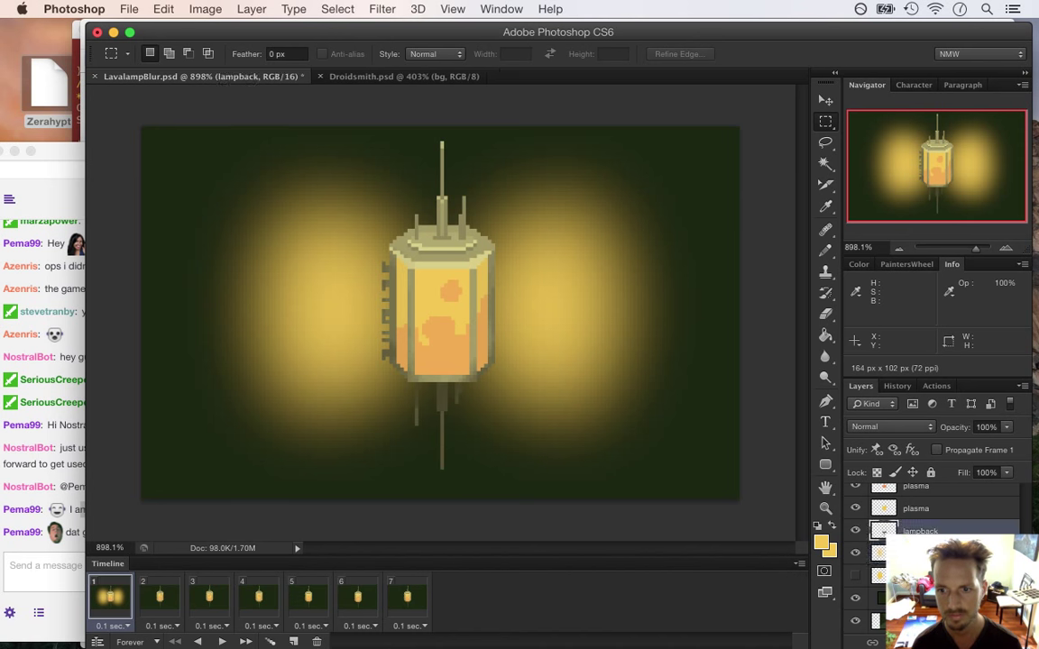
Show the blurred light beam layer, Layer 1 copy, in animation frames 2 through 7
{"action": "left_click", "coordinate": [164, 595]}
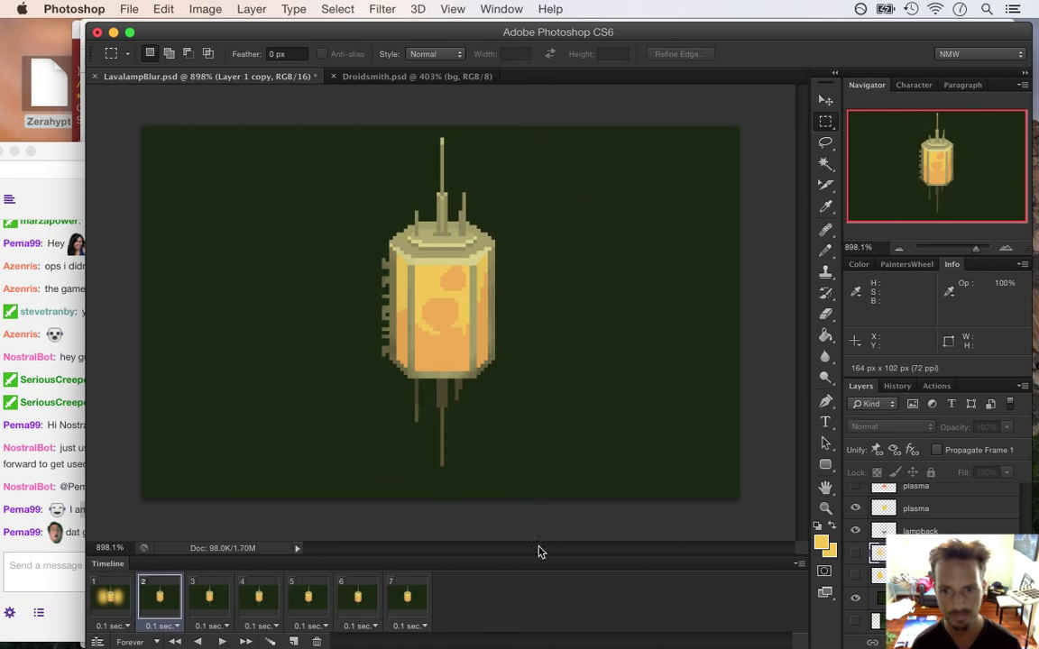
{"action": "left_click", "coordinate": [855, 553]}
{"action": "left_click", "coordinate": [405, 597], "text": "shift"}
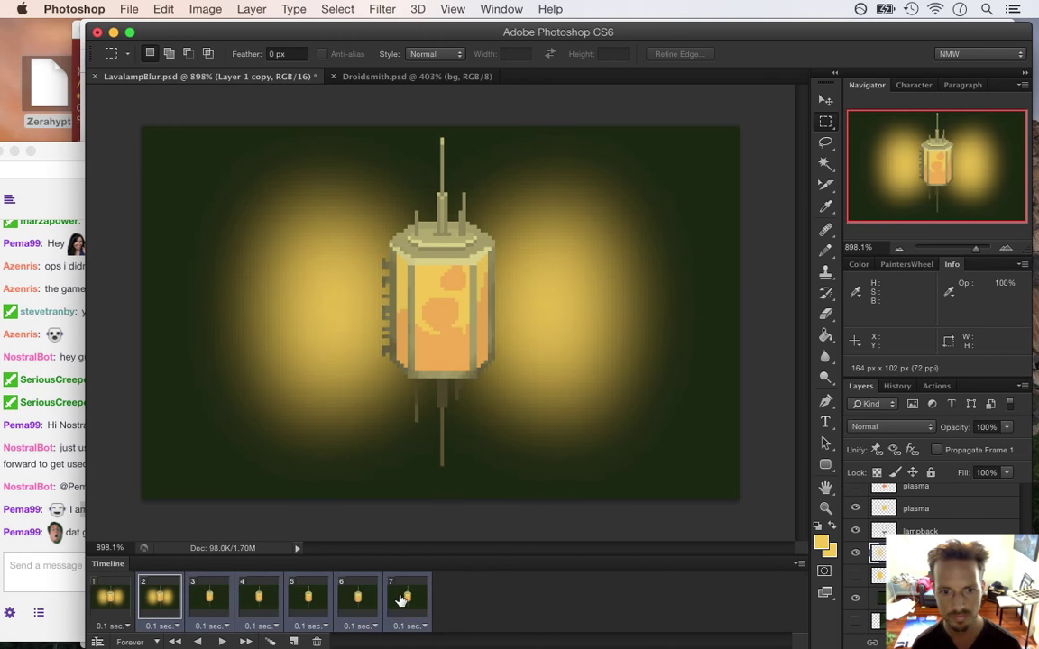
{"action": "left_click", "coordinate": [856, 555]}
{"action": "left_click", "coordinate": [856, 554]}
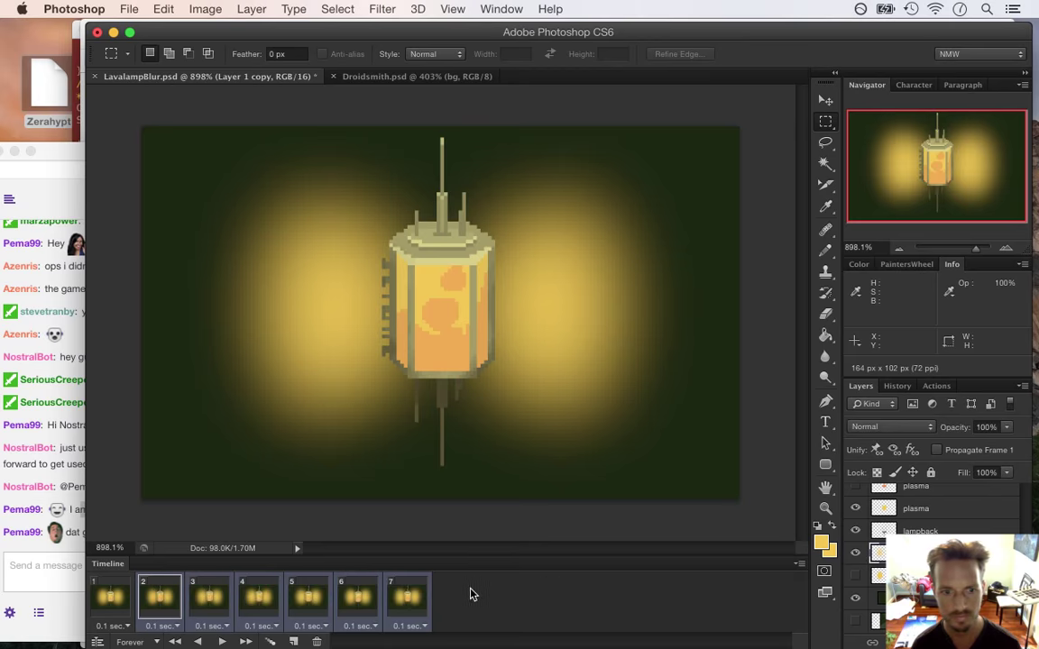
Compare the blurred glow's position with the lamp frame by frame, displaying the glow's transform bounds
{"action": "left_click", "coordinate": [155, 593]}
{"action": "left_click", "coordinate": [111, 600]}
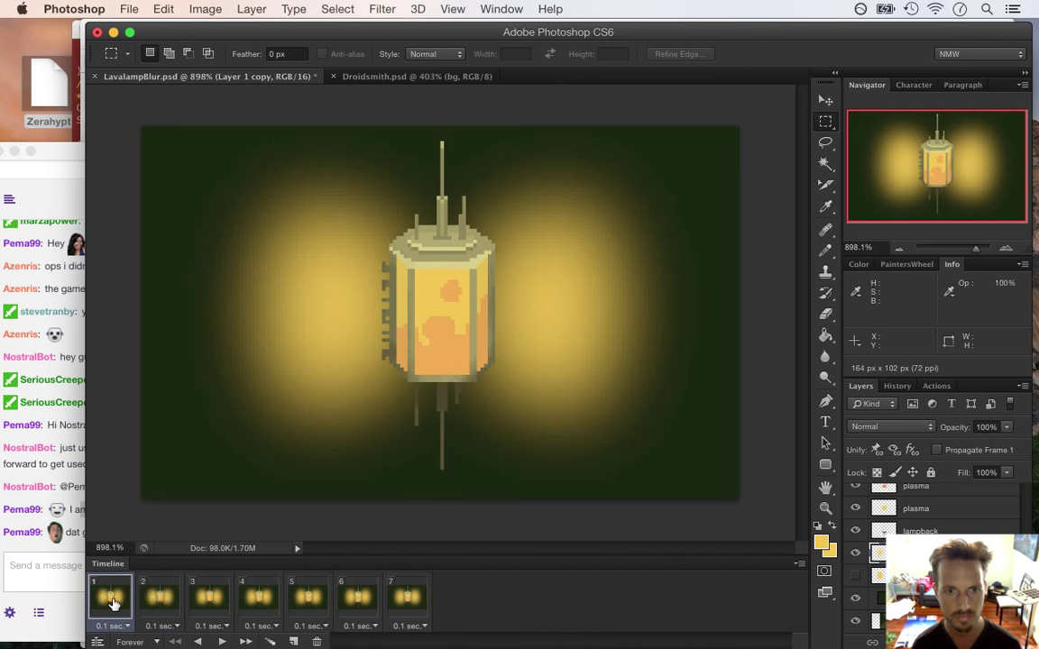
{"action": "left_click", "coordinate": [155, 597]}
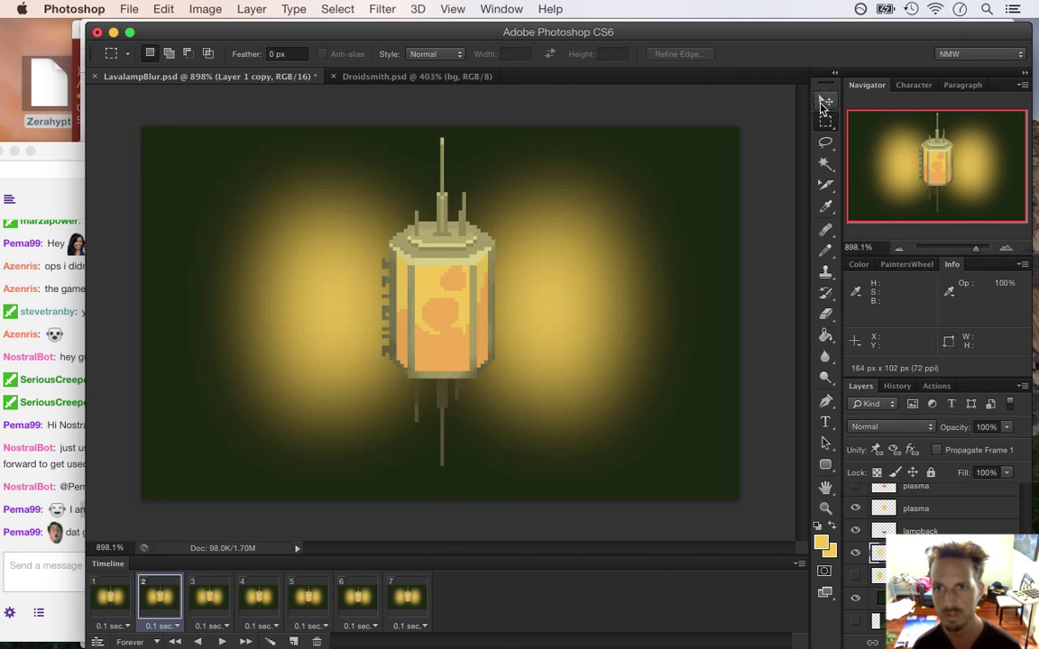
{"action": "key", "text": "v"}
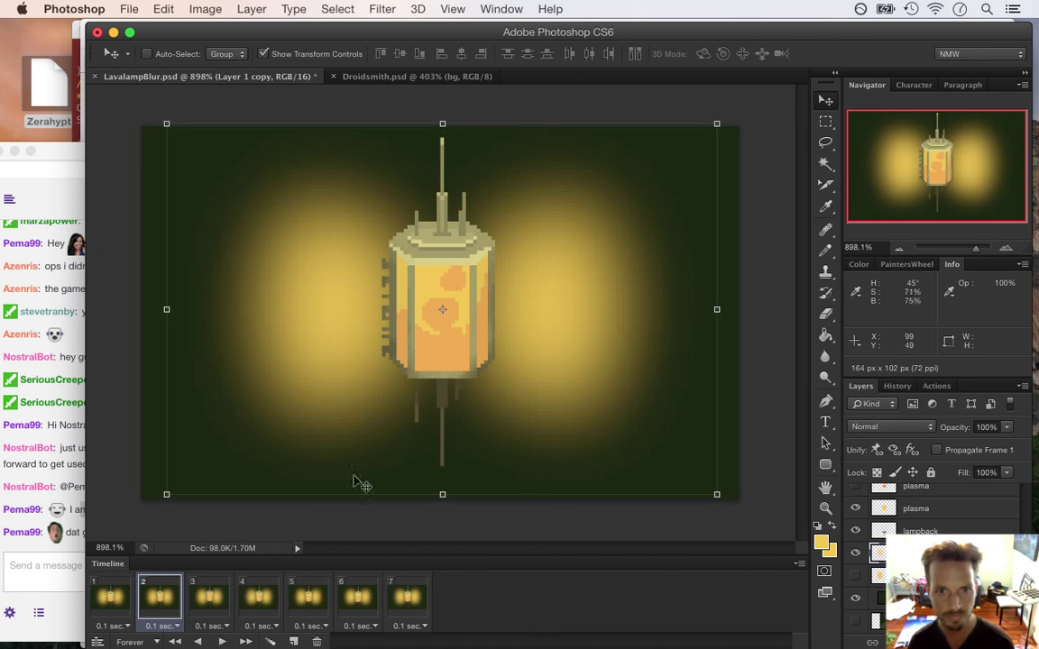
{"action": "left_click", "coordinate": [210, 612]}
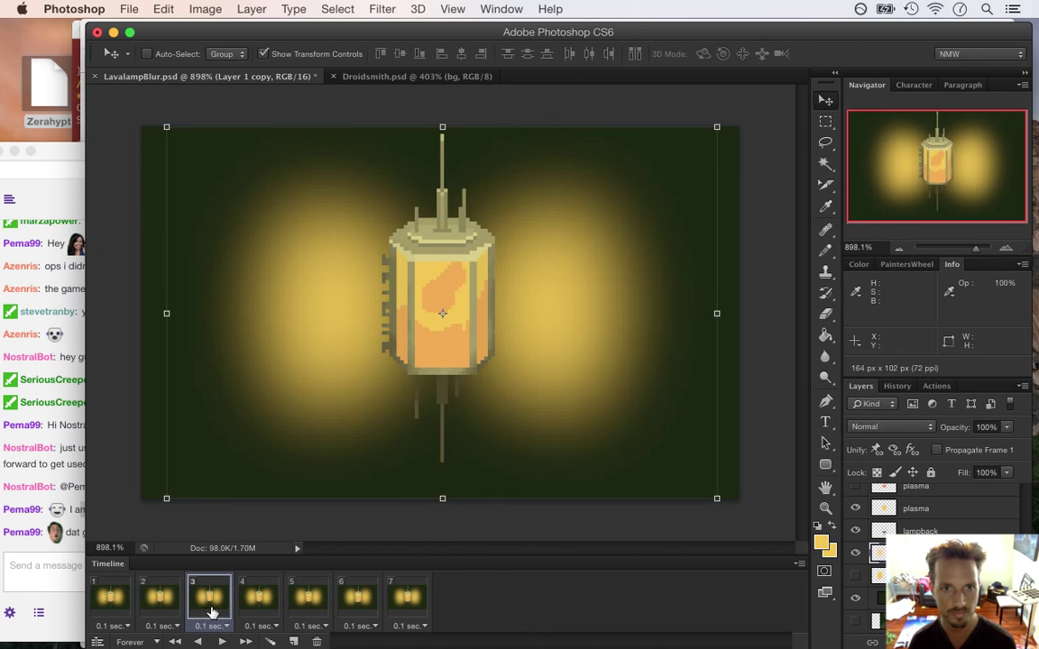
{"action": "left_click", "coordinate": [259, 600]}
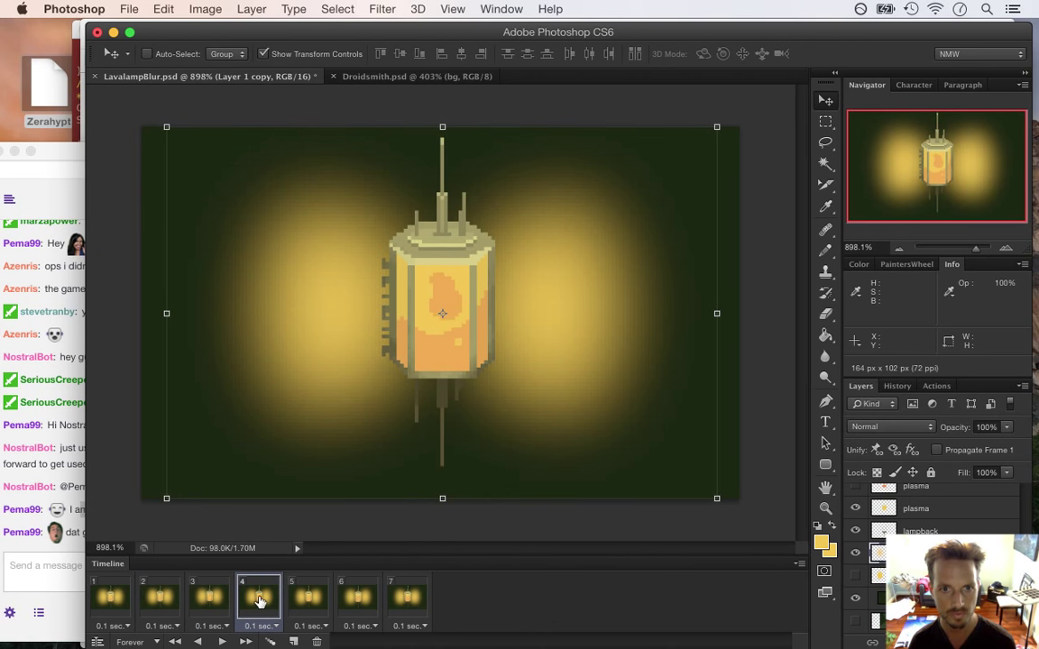
{"action": "left_click", "coordinate": [293, 600]}
{"action": "left_click", "coordinate": [356, 601]}
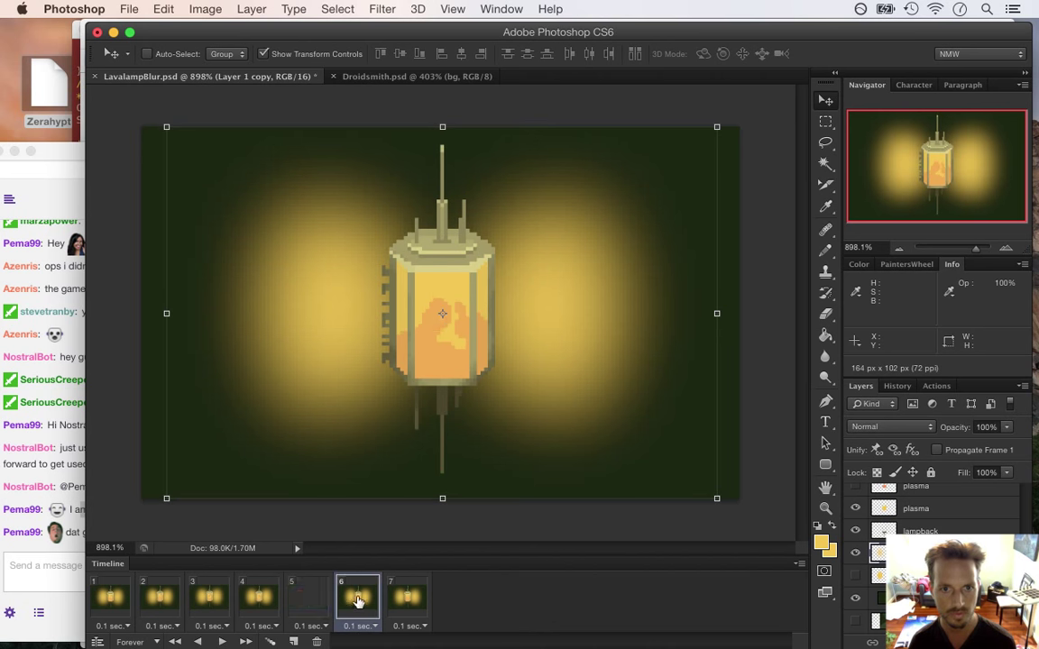
{"action": "left_click", "coordinate": [403, 599]}
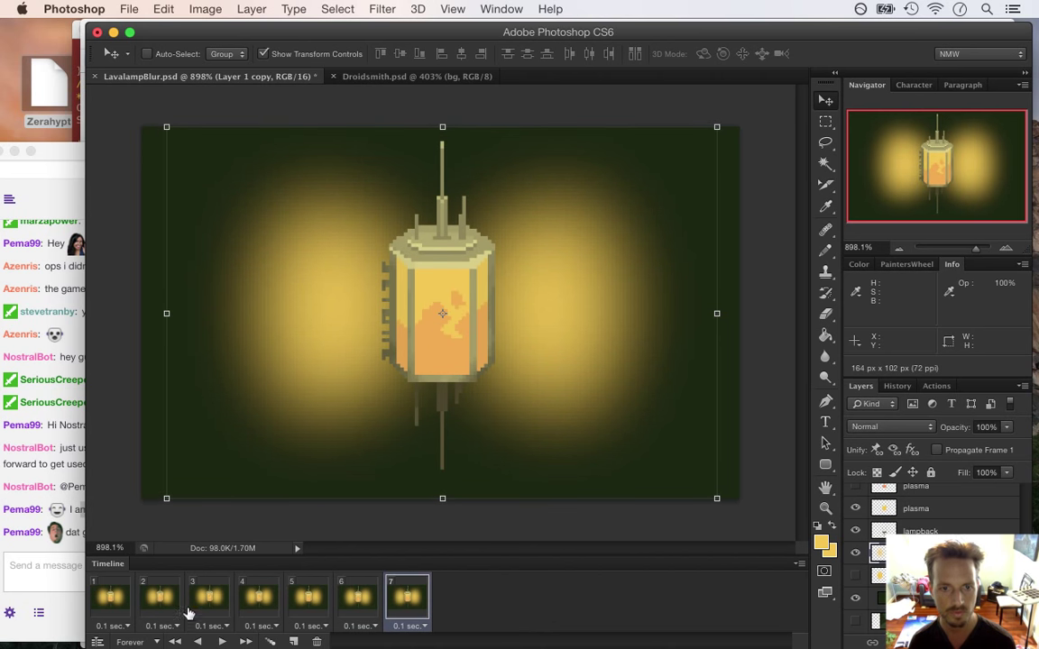
{"action": "left_click", "coordinate": [111, 599]}
Play the lamp animation without the transform bounds and stop playback
{"action": "left_click", "coordinate": [223, 641]}
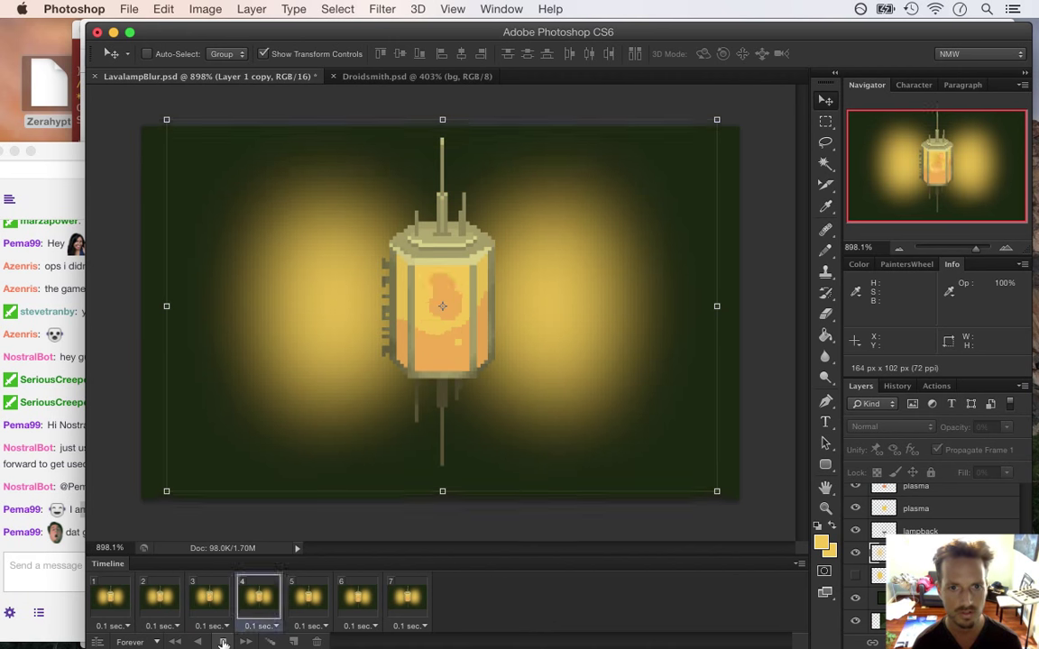
{"action": "left_click", "coordinate": [826, 124]}
{"action": "key", "text": "space"}
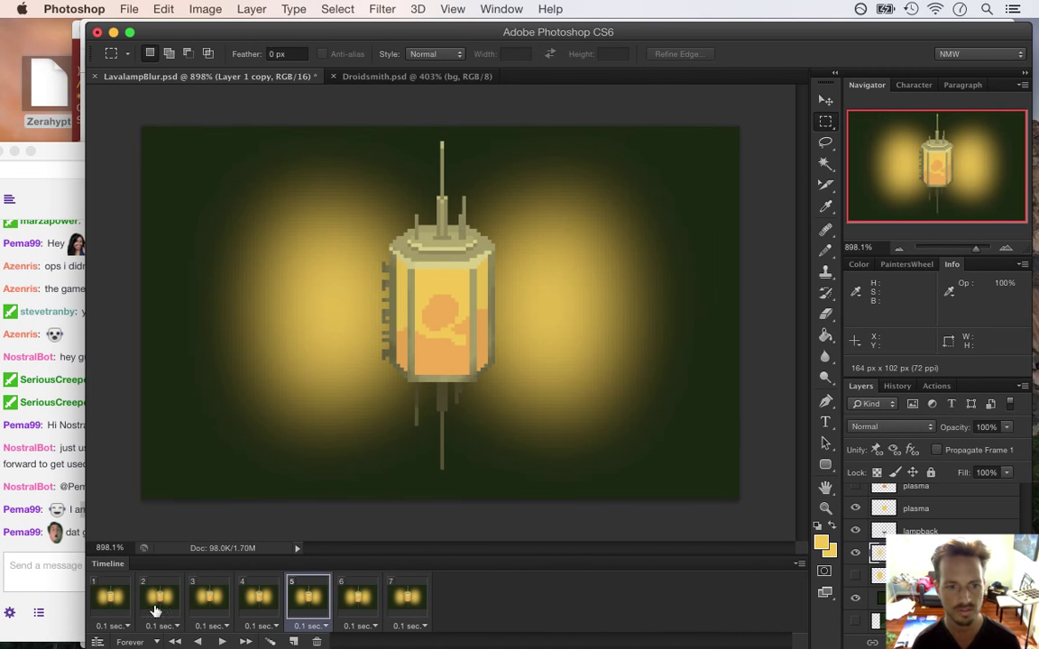
Save LavalampBlur.psd, then hide the dark green background layer in all seven animation frames
{"action": "left_click", "coordinate": [111, 615]}
{"action": "key", "text": "ctrl+s"}
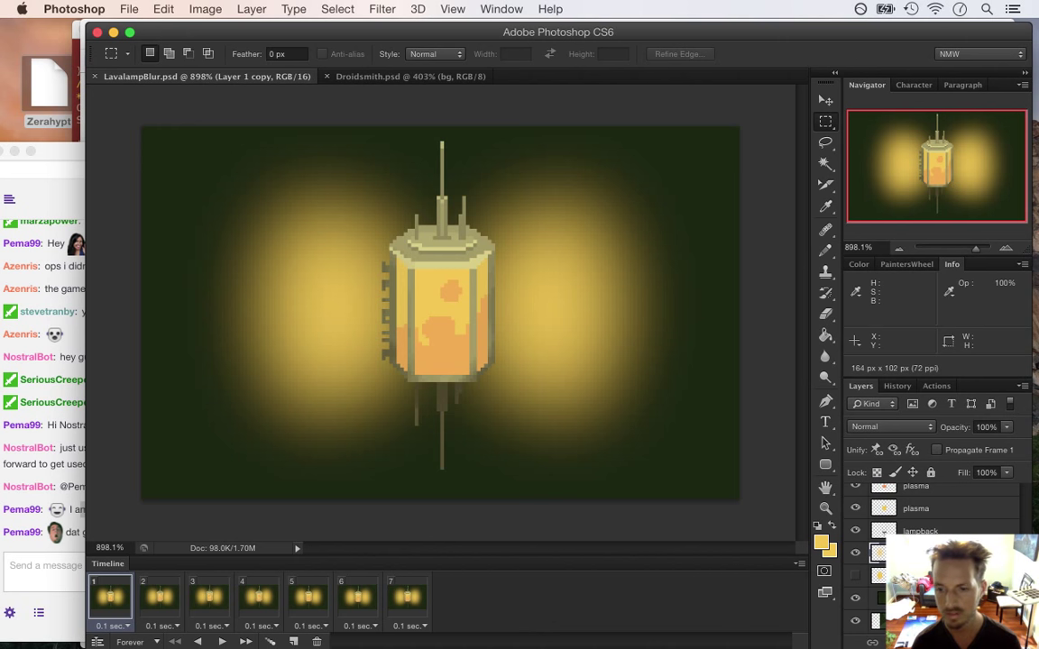
{"action": "left_click", "coordinate": [414, 597], "text": "shift"}
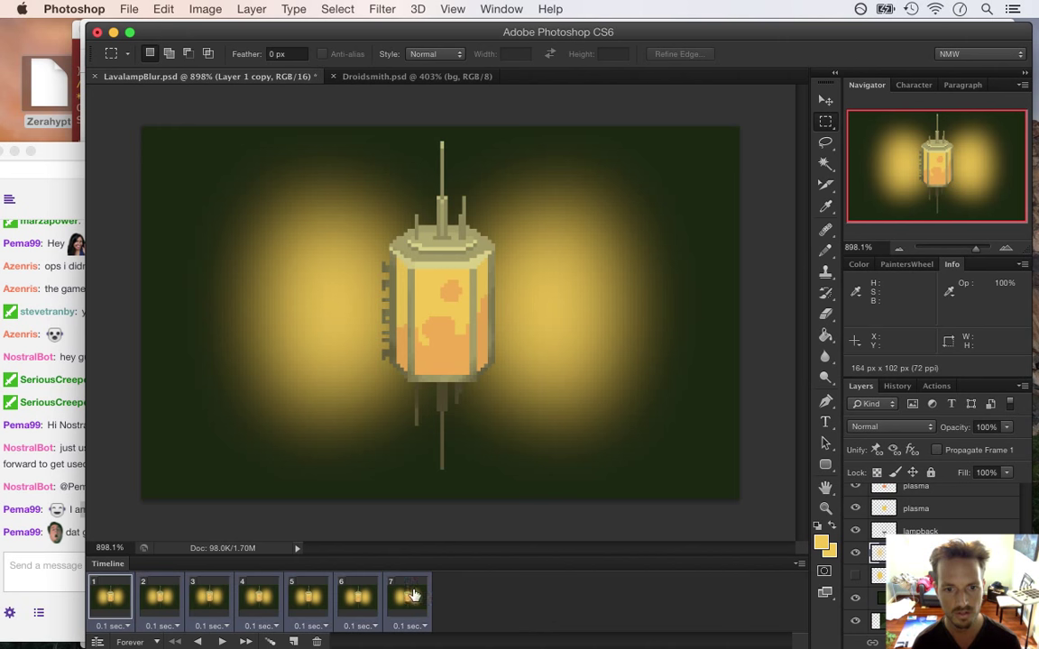
{"action": "left_click", "coordinate": [856, 600]}
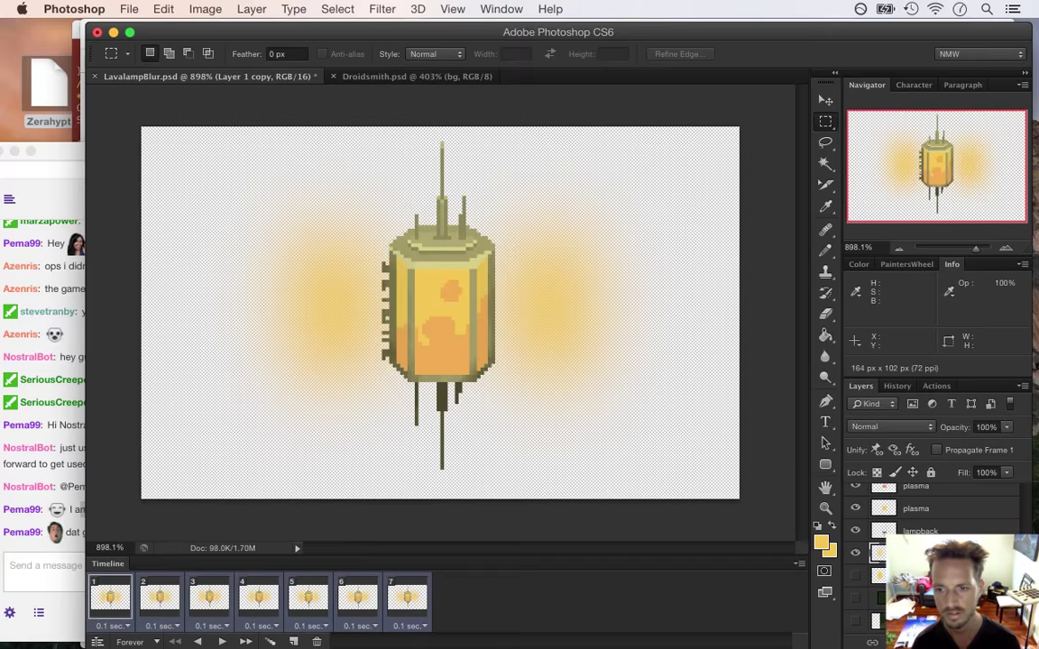
Hide the lampback, visible plasma and lampfront layers in all seven animation frames
{"action": "left_click", "coordinate": [932, 530]}
{"action": "left_click", "coordinate": [855, 531]}
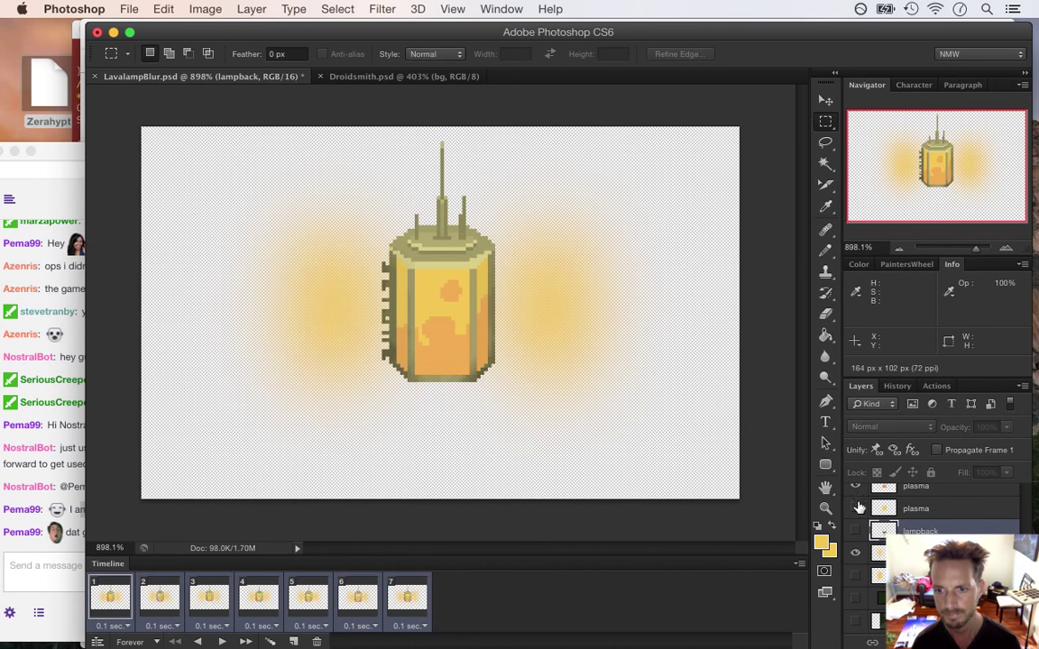
{"action": "scroll", "coordinate": [866, 536], "scroll_direction": "up", "scroll_amount": 3}
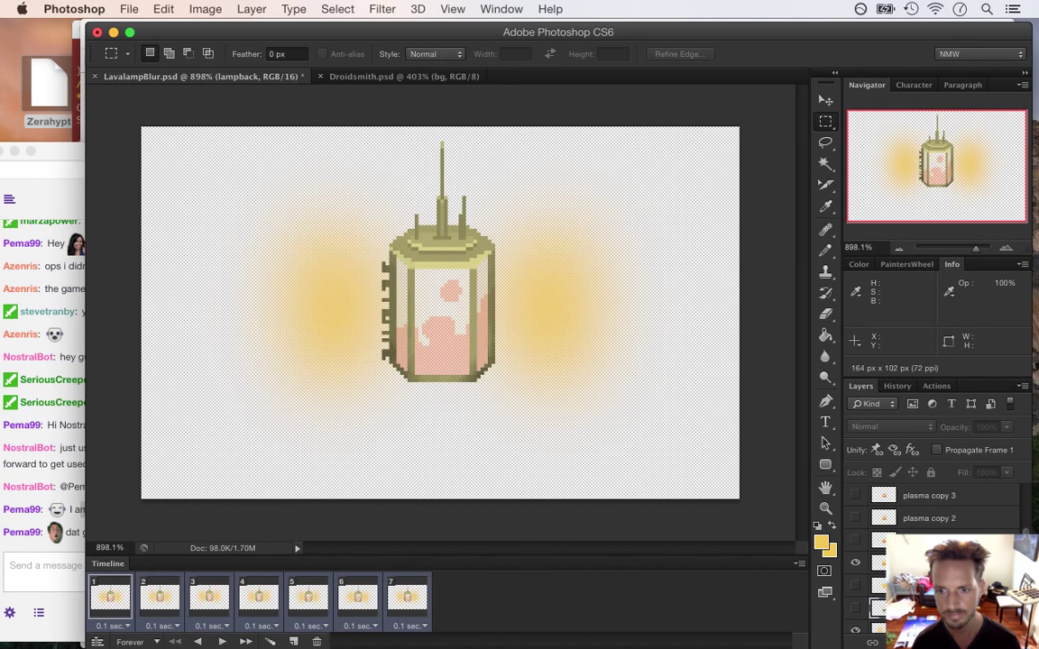
{"action": "left_click", "coordinate": [855, 564]}
{"action": "left_click_drag", "start_coordinate": [1028, 542], "coordinate": [1029, 491]}
{"action": "left_click", "coordinate": [855, 495]}
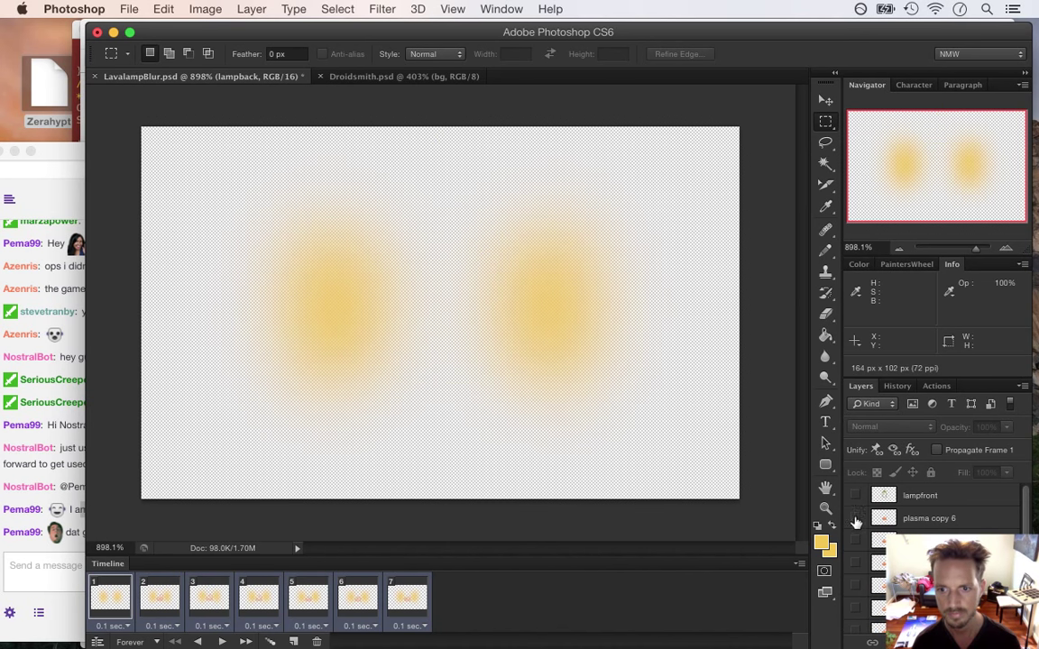
Hide every remaining plasma copy layer in all seven animation frames, leaving only the blurred glow
{"action": "left_click", "coordinate": [857, 519]}
{"action": "left_click", "coordinate": [857, 518]}
{"action": "left_click", "coordinate": [856, 542]}
{"action": "left_click", "coordinate": [856, 541]}
{"action": "left_click", "coordinate": [857, 564]}
{"action": "left_click", "coordinate": [857, 566]}
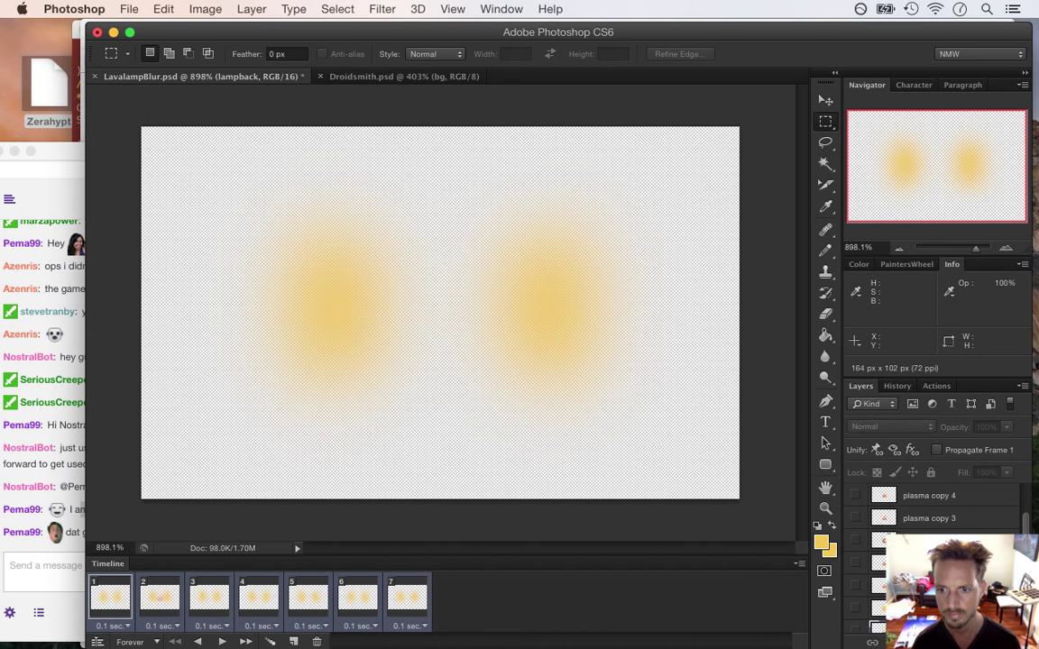
{"action": "left_click", "coordinate": [856, 499]}
{"action": "left_click", "coordinate": [856, 499]}
{"action": "left_click", "coordinate": [857, 520]}
{"action": "left_click", "coordinate": [857, 519]}
{"action": "left_click", "coordinate": [857, 542]}
{"action": "left_click", "coordinate": [857, 542]}
{"action": "left_click", "coordinate": [857, 566]}
{"action": "left_click", "coordinate": [857, 566]}
{"action": "left_click", "coordinate": [859, 588]}
{"action": "left_click", "coordinate": [859, 588]}
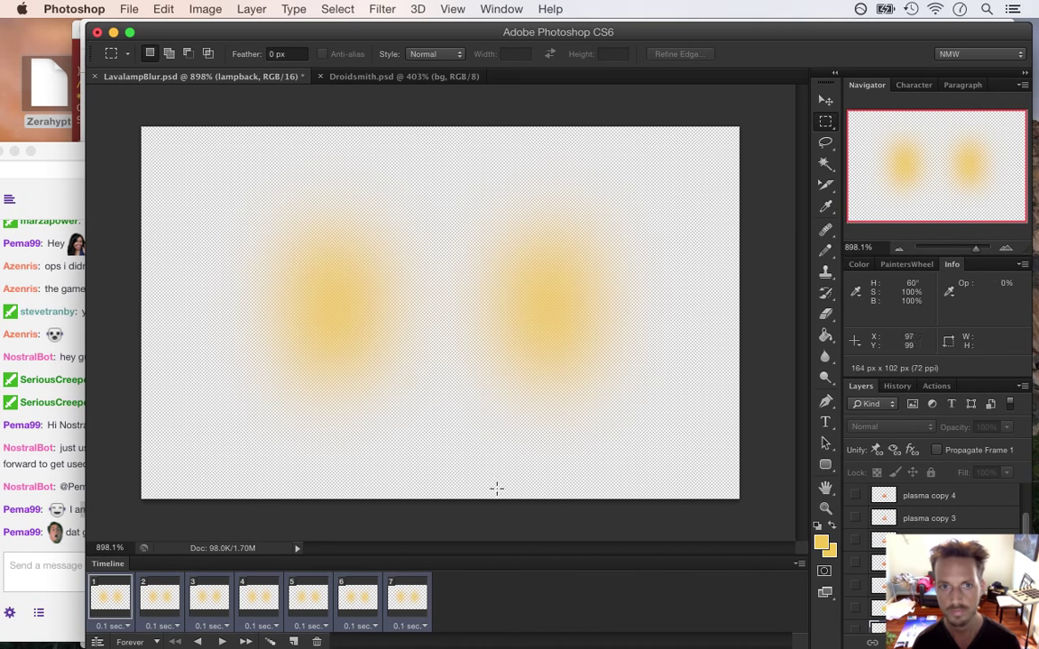
Save the document and render all frames as a PNG image sequence named LavalampBlur.png, numbered from 0, at document size and 10 fps
{"action": "key", "text": "cmd+s"}
{"action": "left_click", "coordinate": [133, 12]}
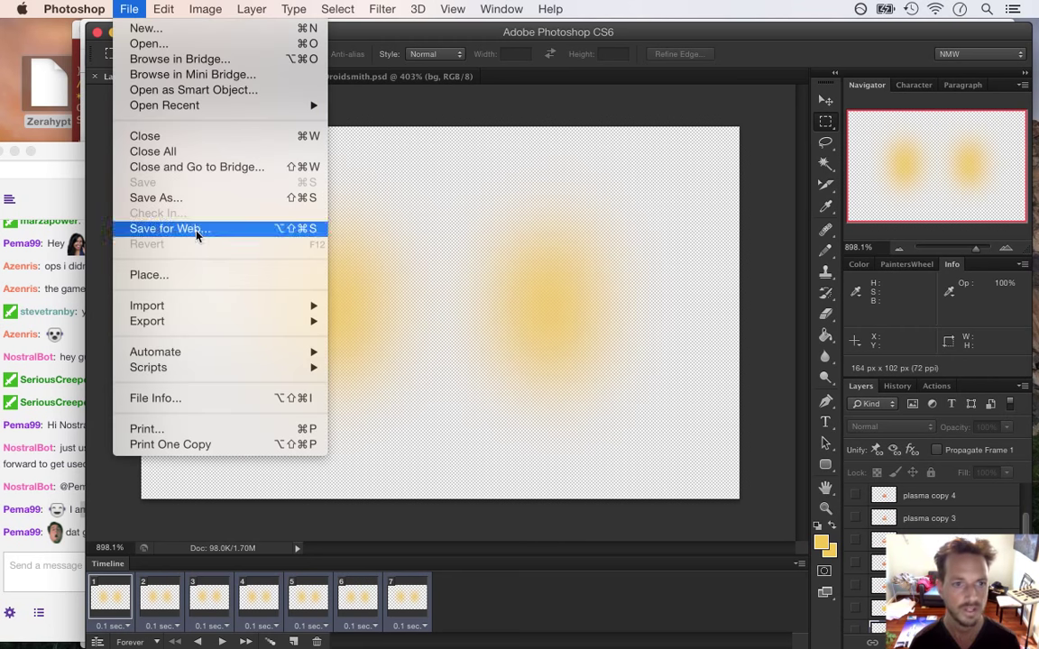
{"action": "mouse_move", "coordinate": [193, 322]}
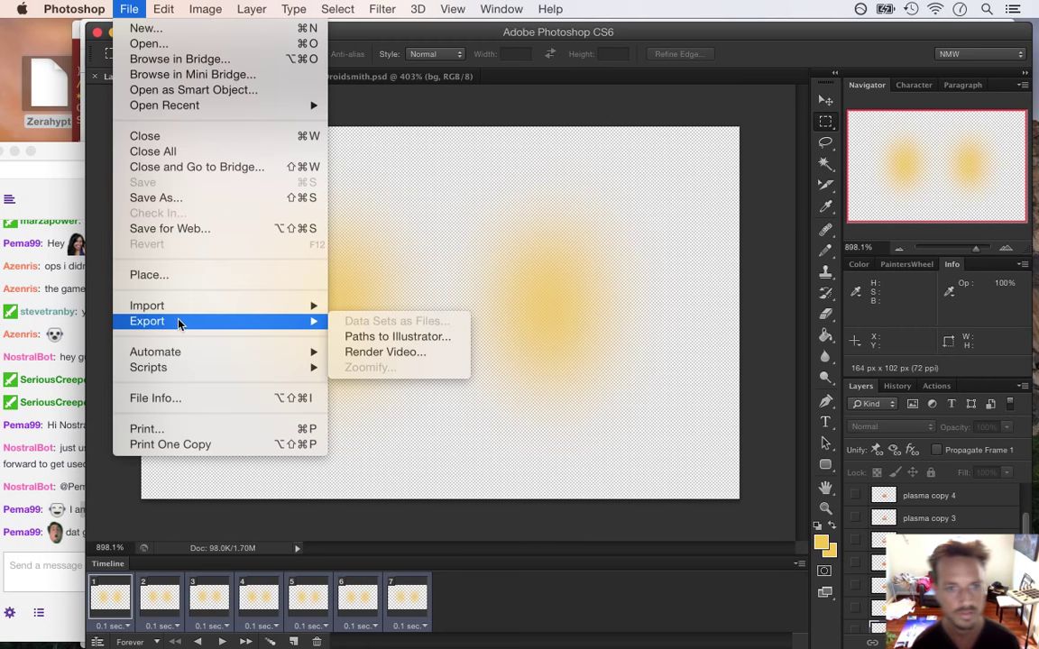
{"action": "left_click", "coordinate": [355, 352]}
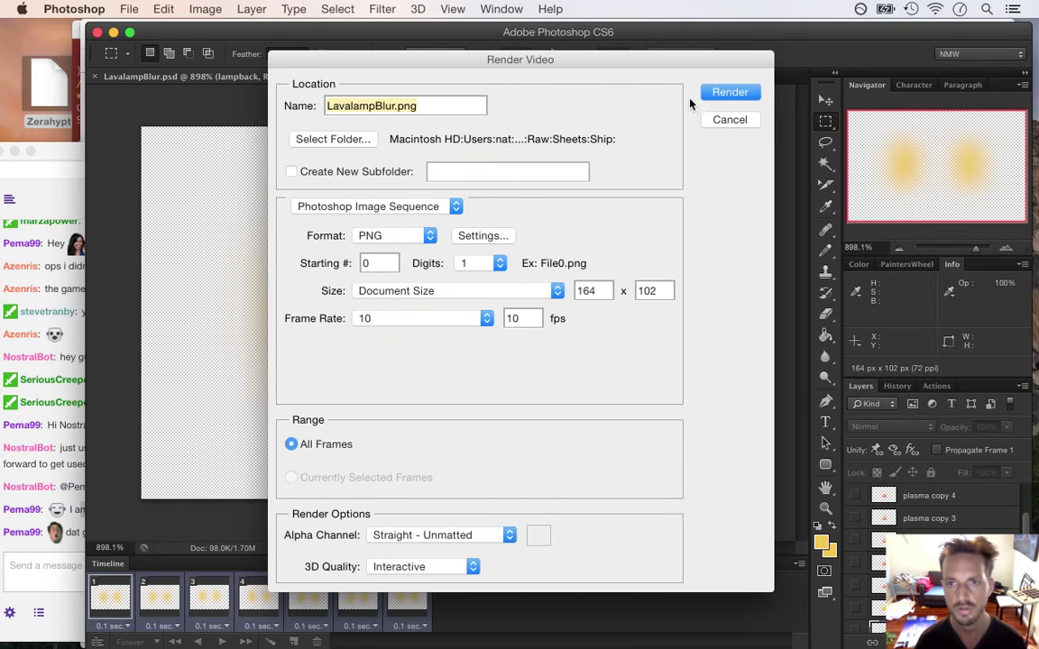
{"action": "left_click", "coordinate": [716, 90]}
Switch to Xcode and open AreaCreation.cpp at the createLavaLampTile function
{"action": "key", "text": "super+Tab"}
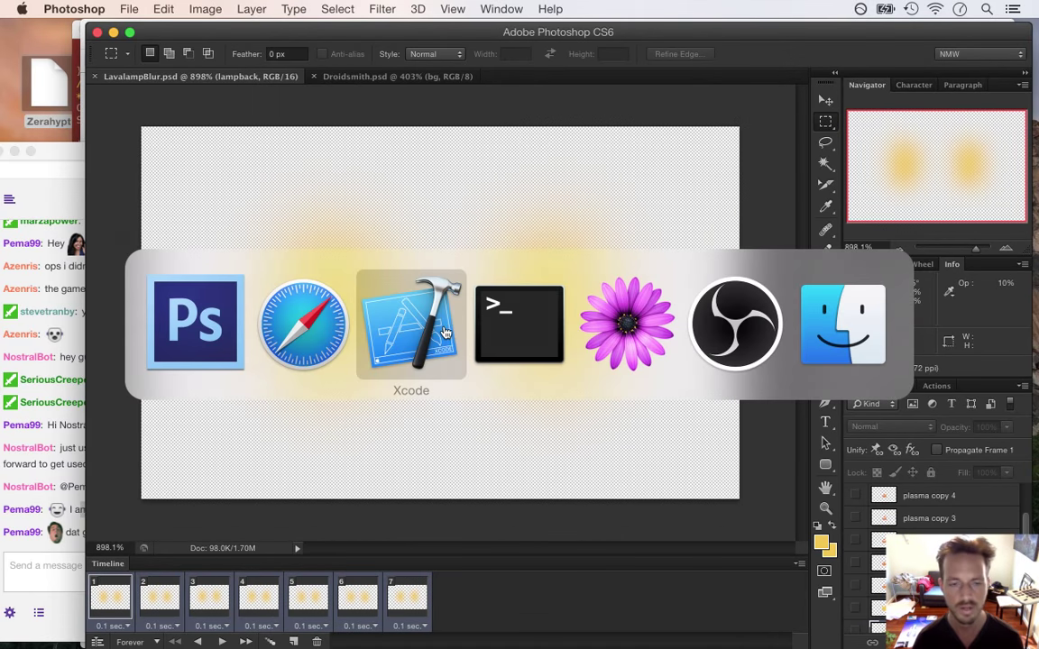
{"action": "left_click", "coordinate": [444, 333]}
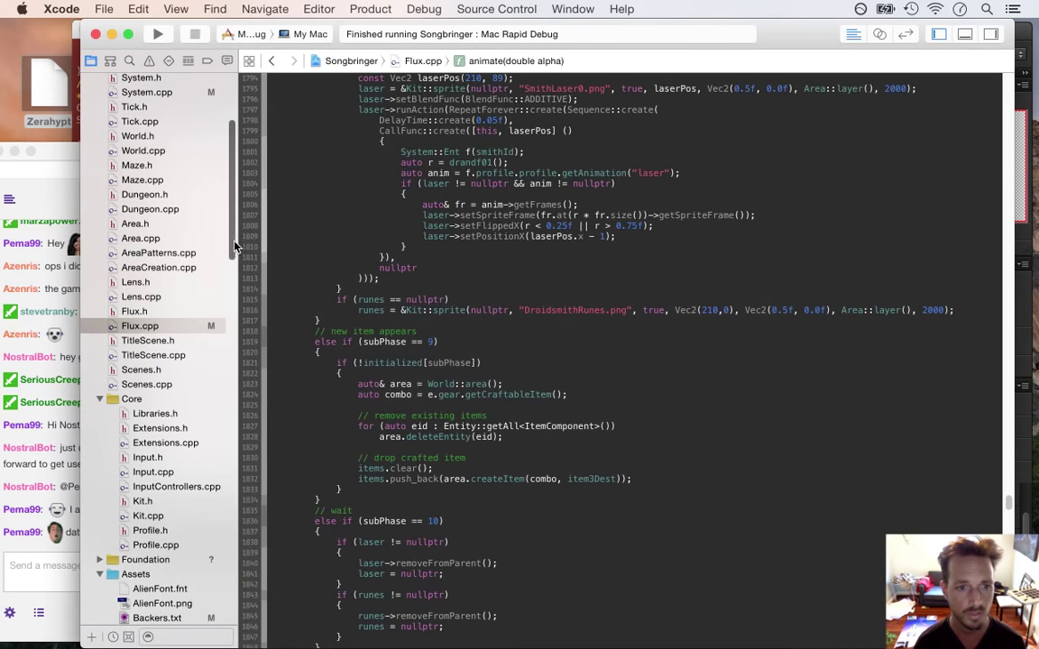
{"action": "scroll", "coordinate": [233, 256], "scroll_direction": "down", "scroll_amount": 2}
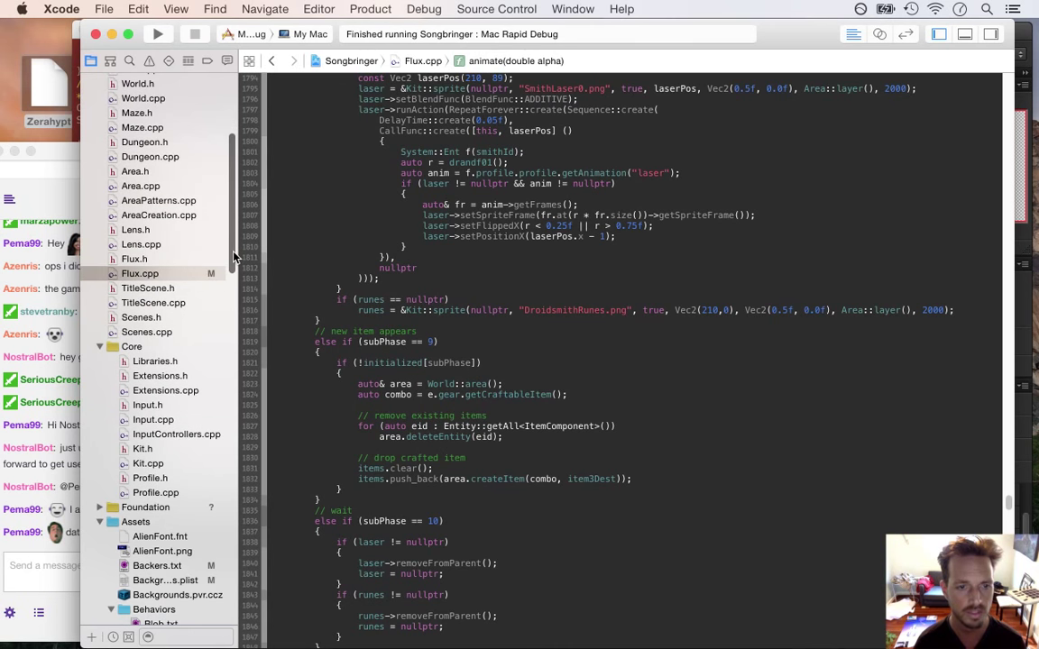
{"action": "left_click", "coordinate": [155, 214]}
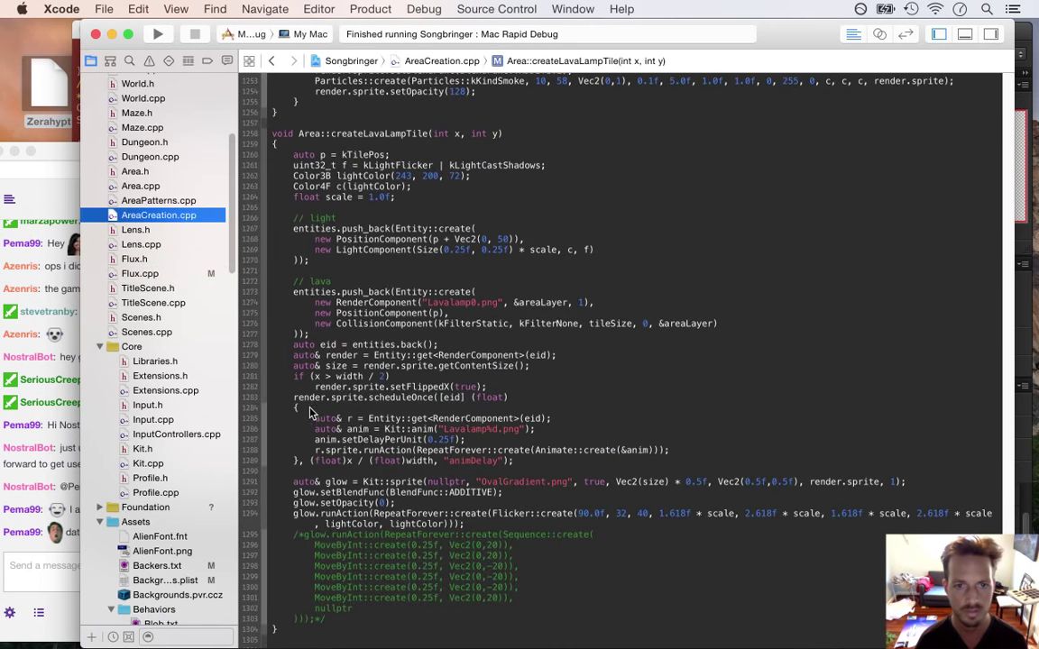
Delete the commented-out glow.runAction block with the MoveByInt sequence at the end of createLavaLampTile
{"action": "left_click", "coordinate": [323, 544]}
{"action": "key", "text": "shift+Down"}
{"action": "key", "text": "shift+Down"}
{"action": "key", "text": "shift+Down"}
{"action": "key", "text": "shift+Down"}
{"action": "key", "text": "shift+Down"}
{"action": "key", "text": "shift+Down"}
{"action": "key", "text": "shift+Down"}
{"action": "key", "text": "shift+Down"}
{"action": "key", "text": "shift+Down"}
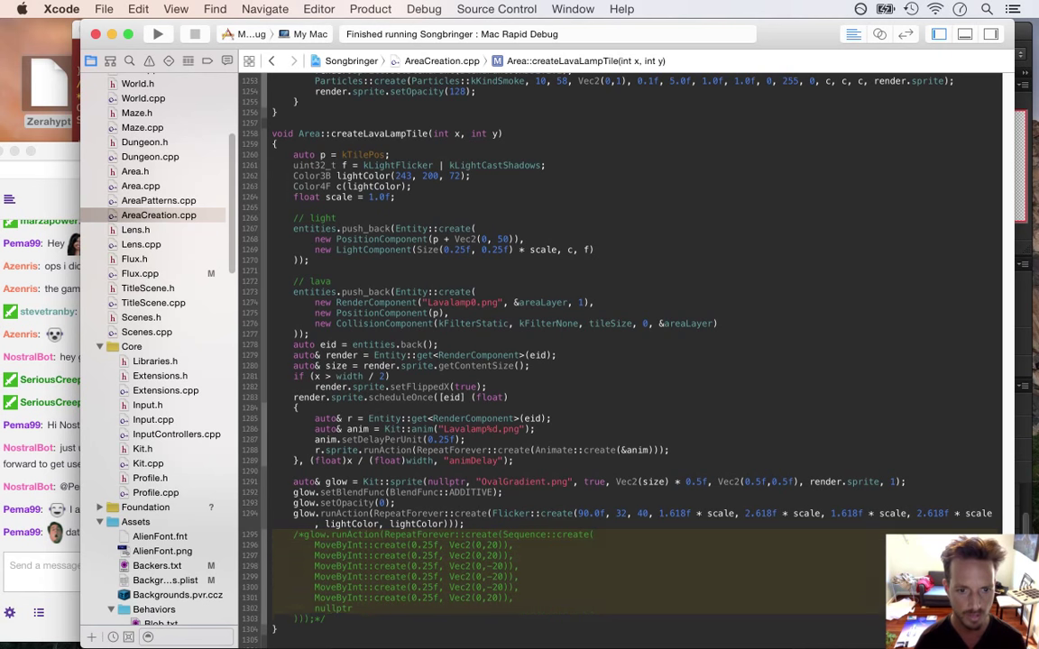
{"action": "key", "text": "BackSpace"}
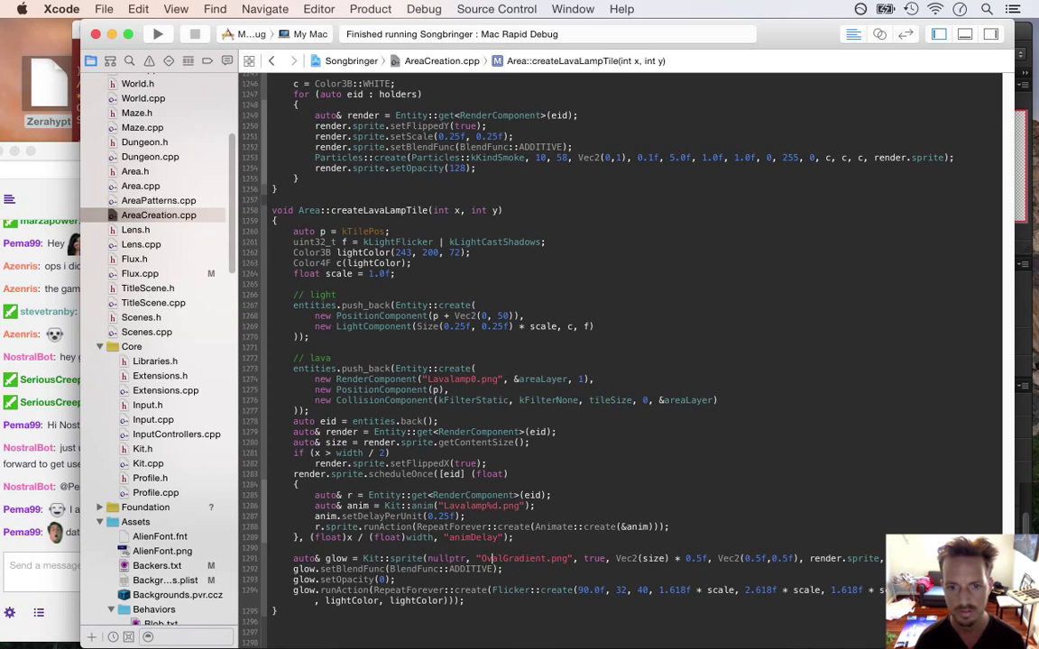
Replace the glow sprite's image "OvalGradient.png" with "LavalampBlur0.png"
{"action": "key", "text": "alt+Delete"}
{"action": "type", "text": "Lavaglow"}
{"action": "type", "text": "lampGl"}
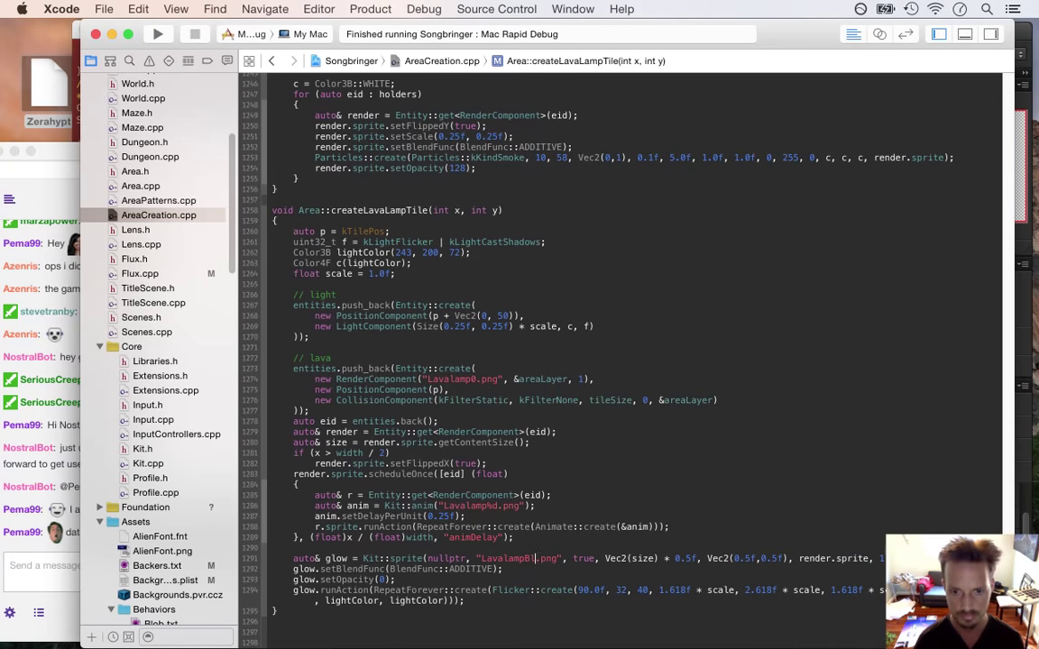
{"action": "type", "text": "ur"}
{"action": "key", "text": "super+Tab"}
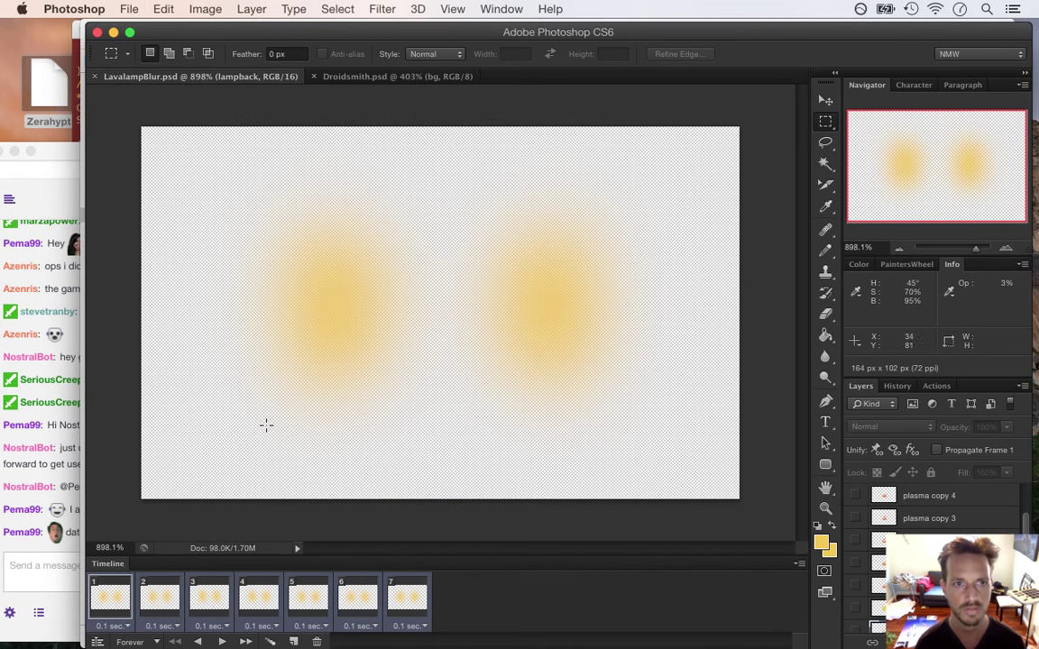
{"action": "key", "text": "super+Tab"}
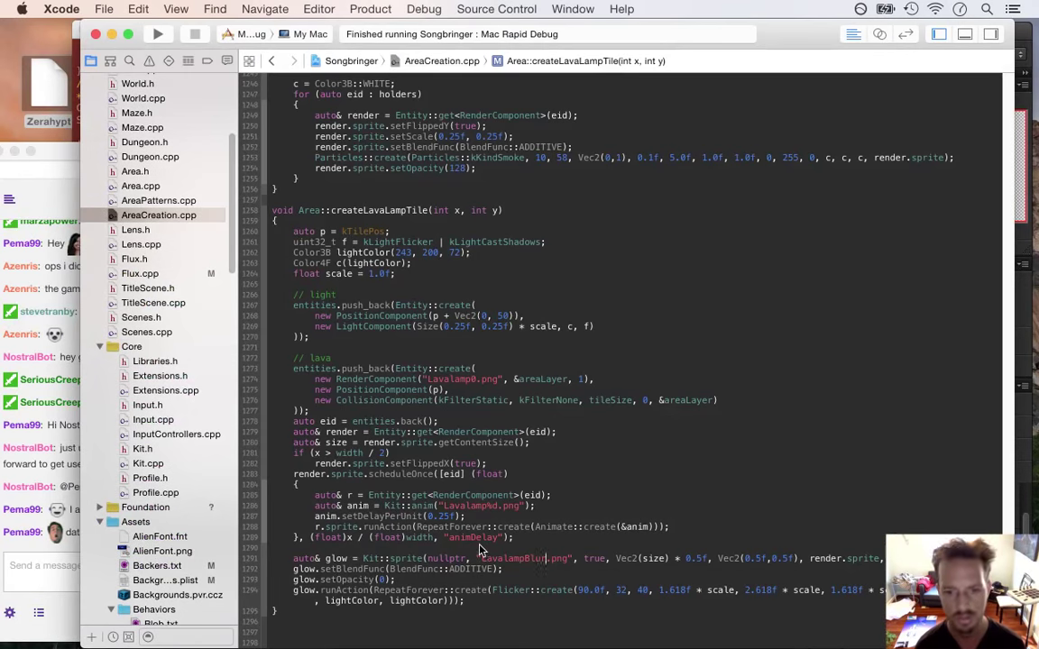
Switch to Terminal and run git status to check the rendered LavalampBlur files
{"action": "key", "text": "super+Tab"}
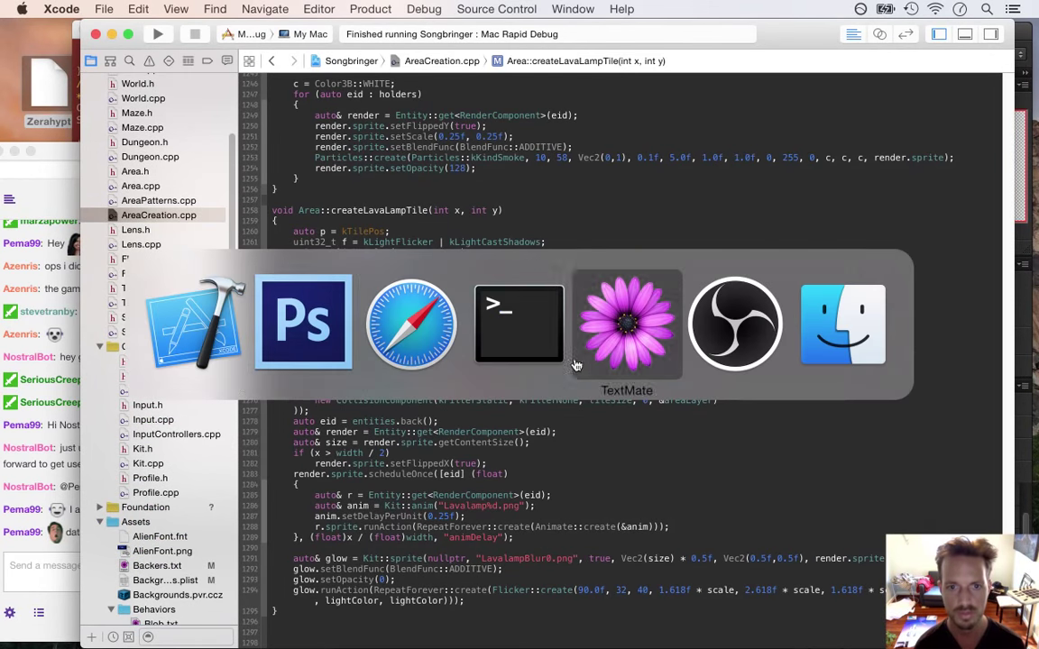
{"action": "type", "text": "git st"}
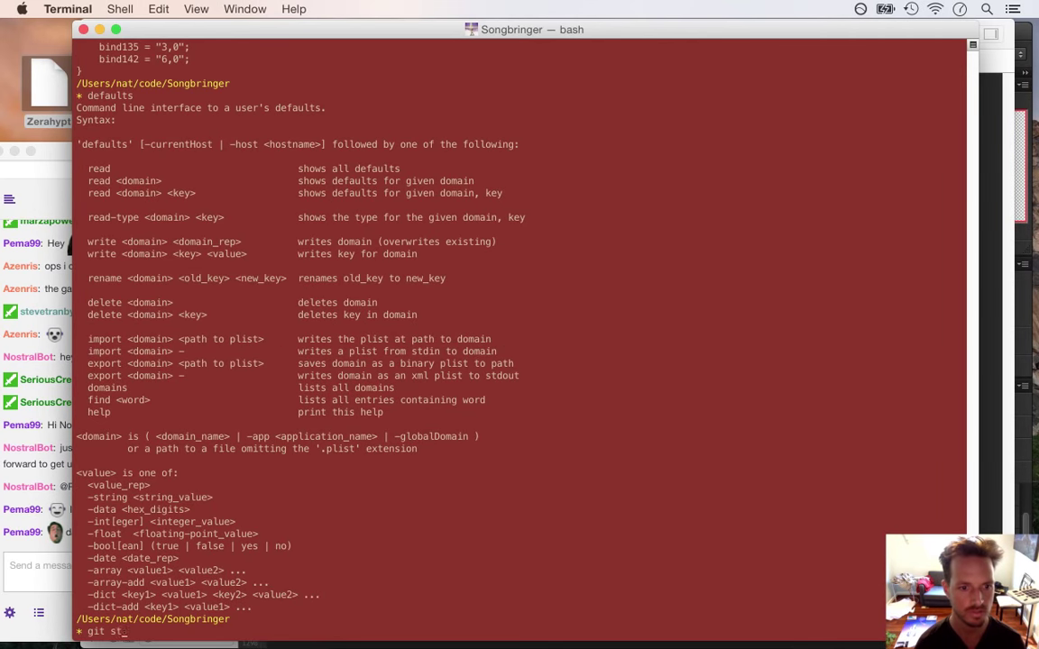
{"action": "type", "text": "atus"}
{"action": "key", "text": "Return"}
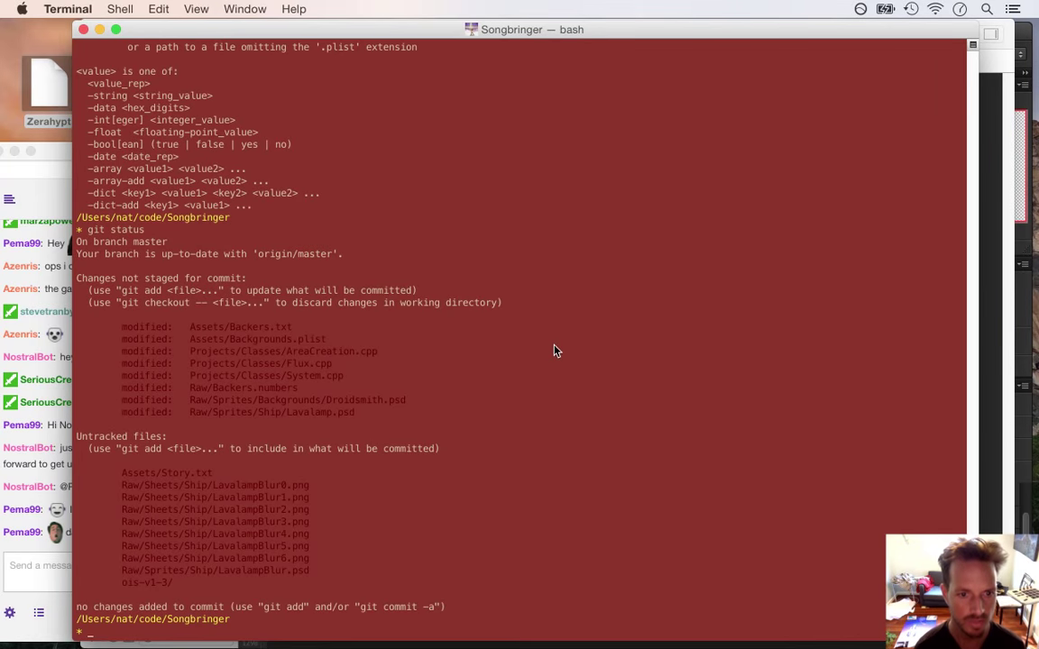
Return to Xcode and set the glow sprite's anchor to Vec2(0.5f,0.0f)
{"action": "key", "text": "super+Tab"}
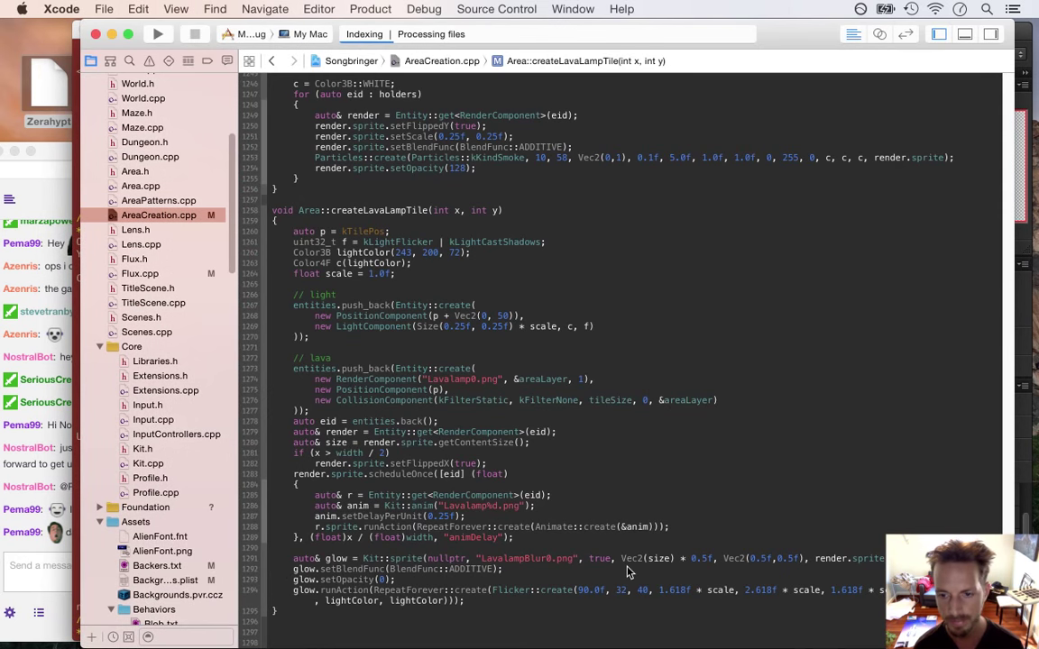
{"action": "left_click_drag", "start_coordinate": [674, 559], "coordinate": [727, 561]}
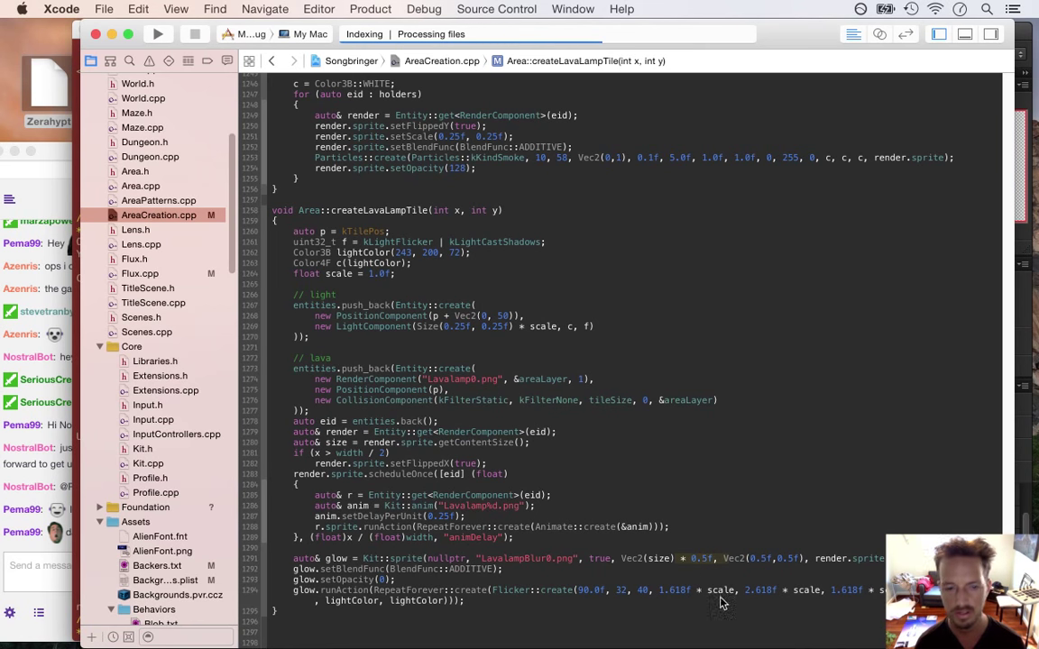
{"action": "key", "text": "super+Tab"}
{"action": "key", "text": "super+Tab"}
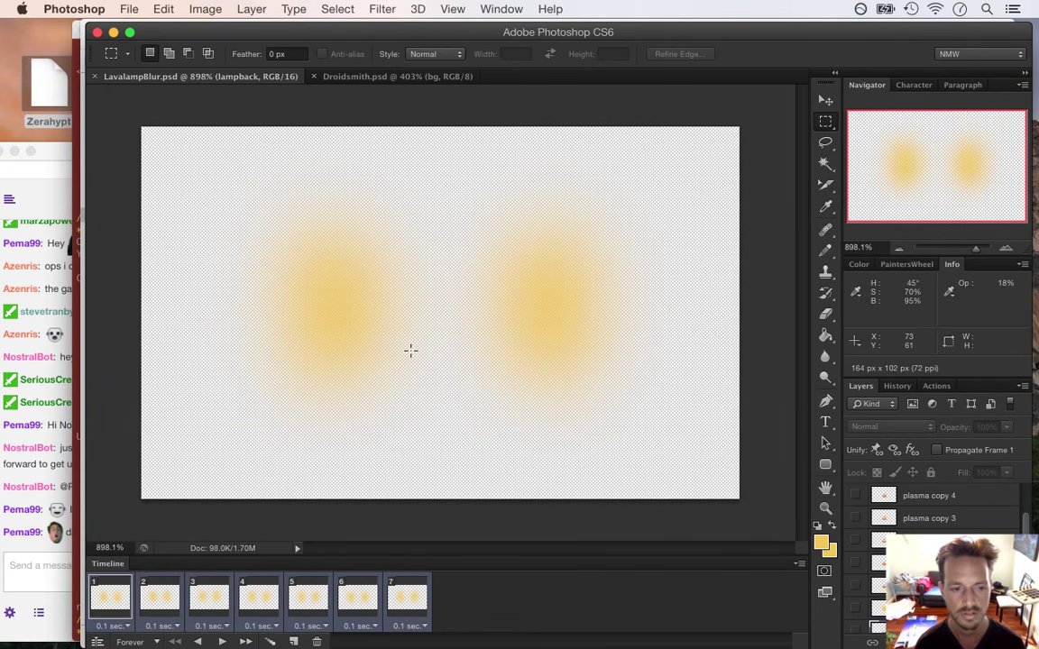
{"action": "key", "text": "super+Tab"}
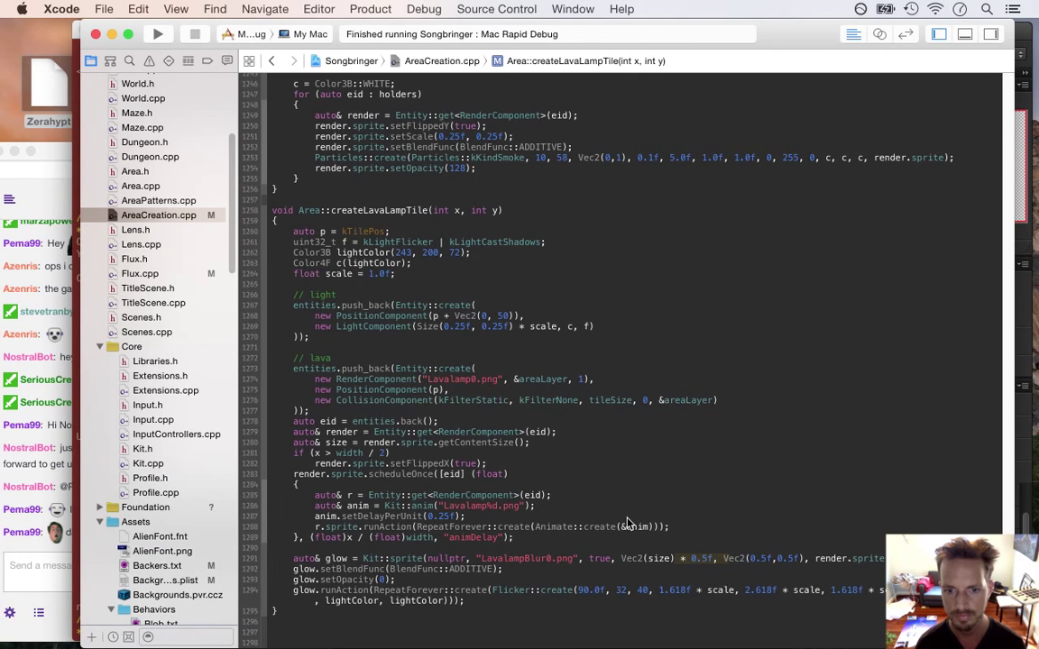
{"action": "left_click", "coordinate": [787, 559]}
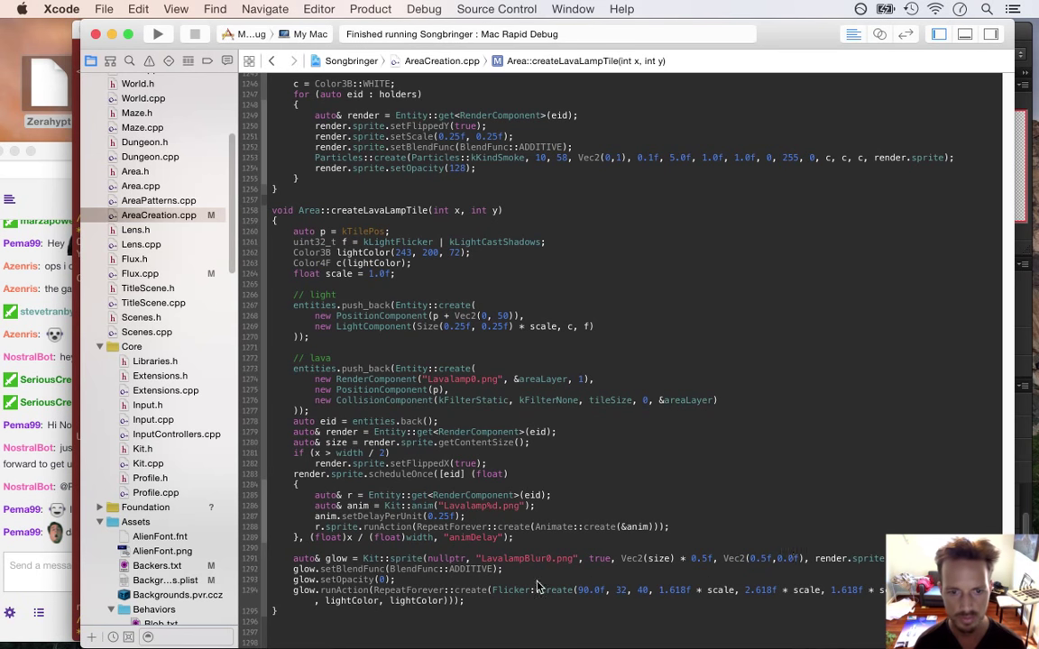
Add the line auto& anim = Kit::anim("LavalampBlur%d.png"); directly below the glow sprite's declaration
{"action": "key", "text": "super+Right"}
{"action": "key", "text": "Return"}
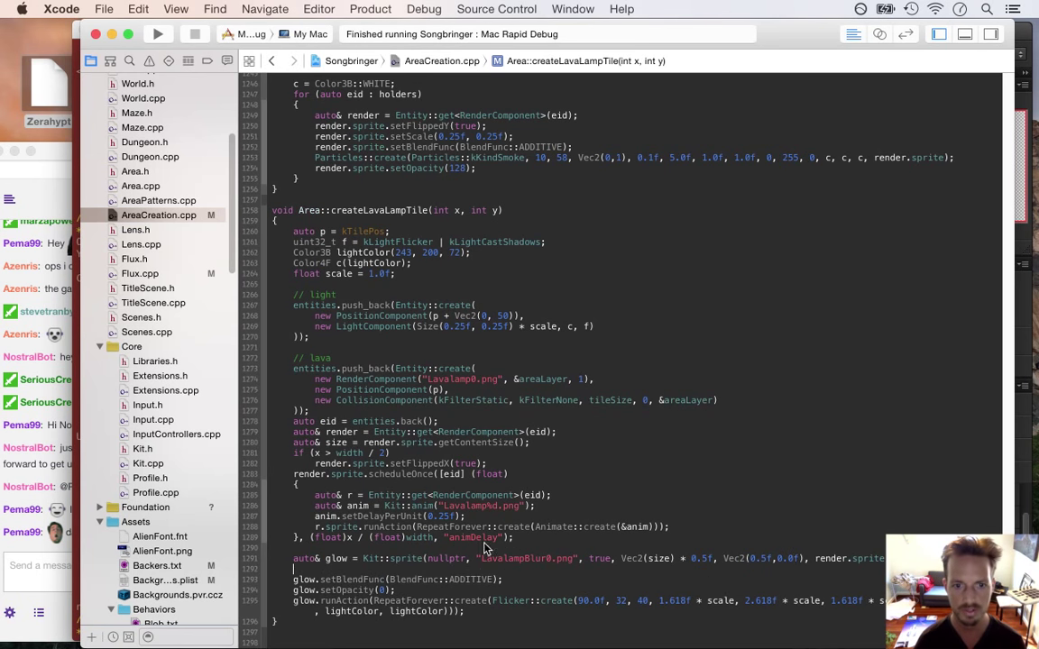
{"action": "type", "text": "auto7"}
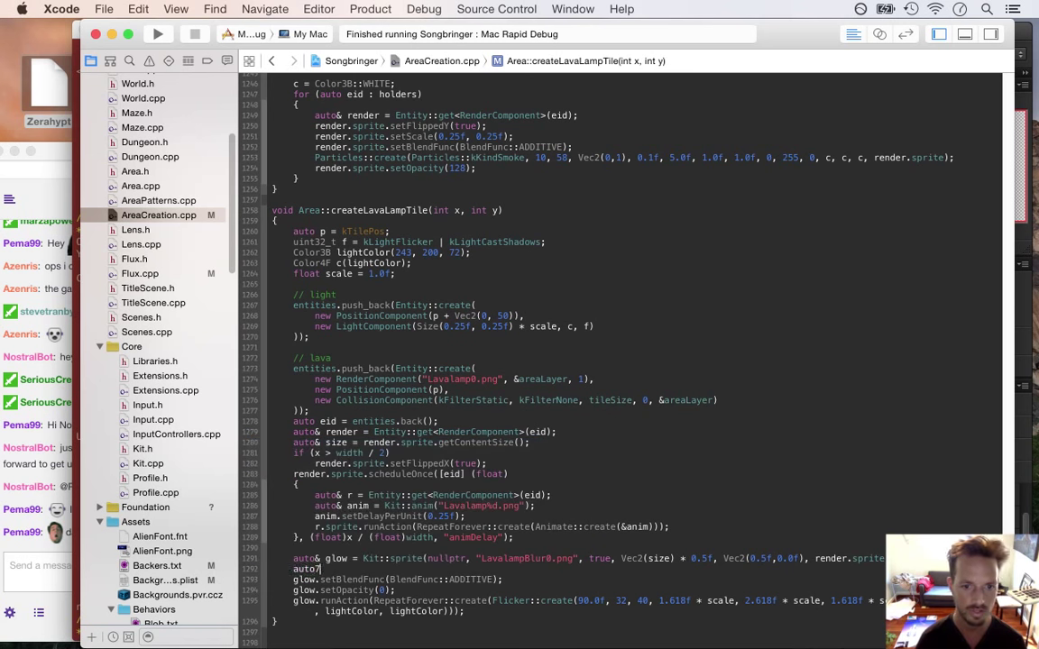
{"action": "key", "text": "BackSpace"}
{"action": "type", "text": "& anim"}
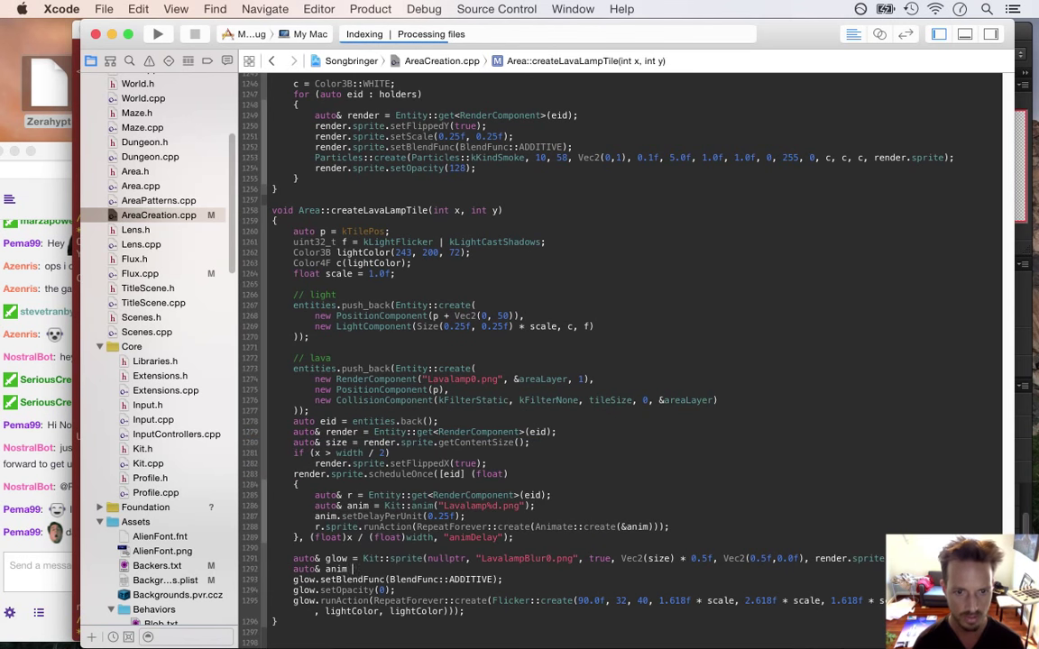
{"action": "type", "text": " = Kit::anim("}
{"action": "key", "text": "Return"}
{"action": "type", "text": "\"\""}
{"action": "key", "text": "Left"}
{"action": "type", "text": "LavalampBlur"}
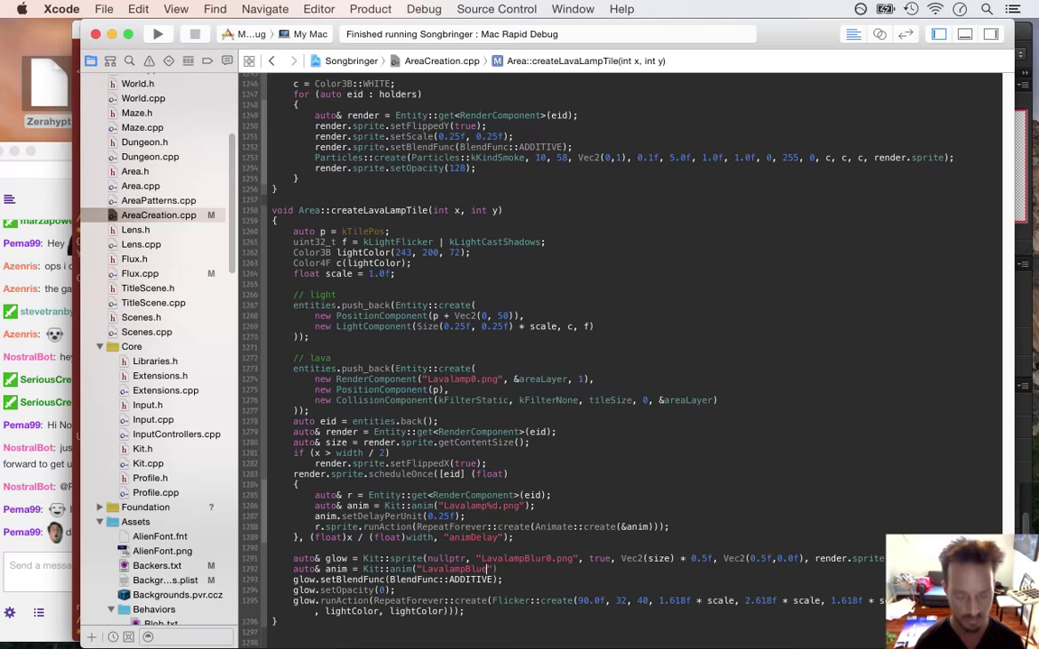
{"action": "type", "text": "%d.png\");"}
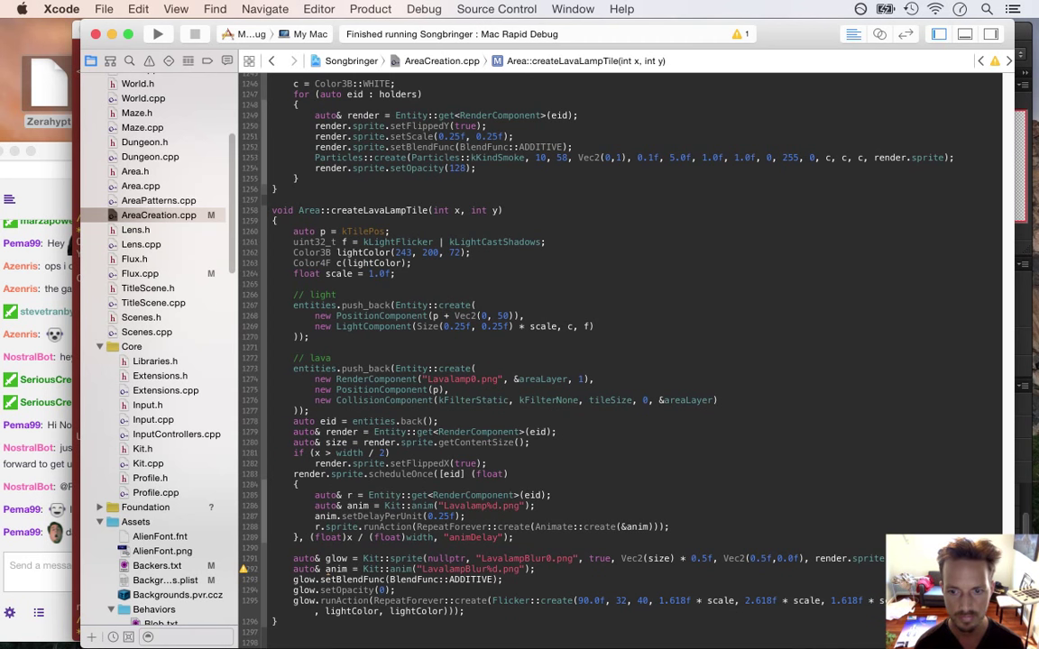
Comment out the glow's Flicker runAction line and begin a new "glow." statement above it
{"action": "key", "text": "Right"}
{"action": "type", "text": "//"}
{"action": "key", "text": "Up"}
{"action": "key", "text": "super+Right"}
{"action": "key", "text": "Return"}
{"action": "type", "text": "glow."}
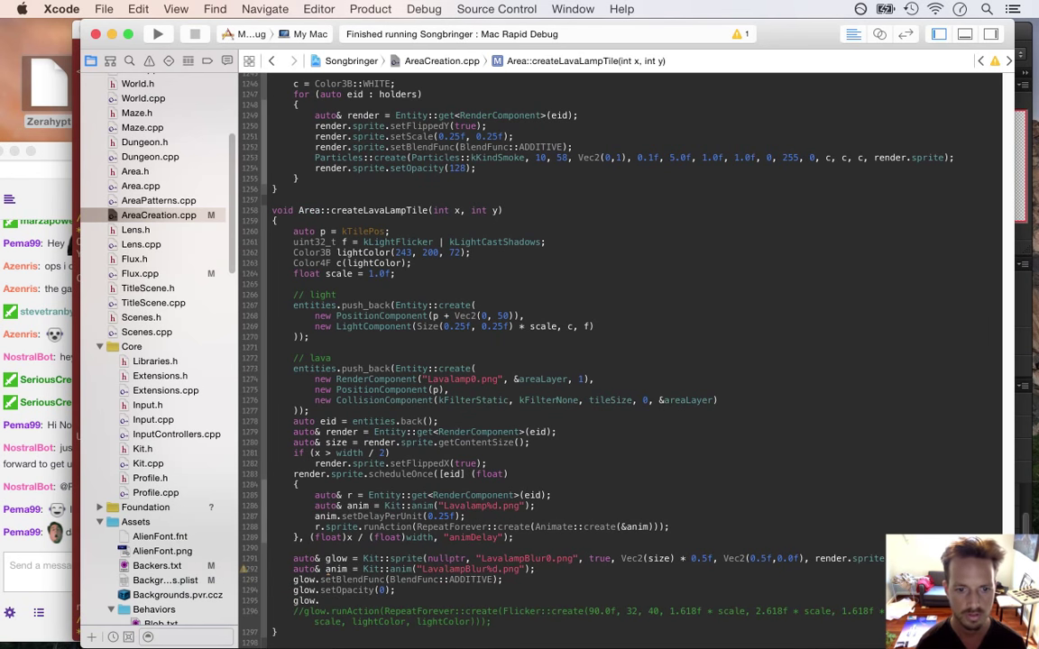
Comment out the glow.setOpacity(0) line in createLavaLampTile
{"action": "key", "text": "super+Left"}
{"action": "key", "text": "Up"}
{"action": "key", "text": "Right"}
{"action": "type", "text": "//"}
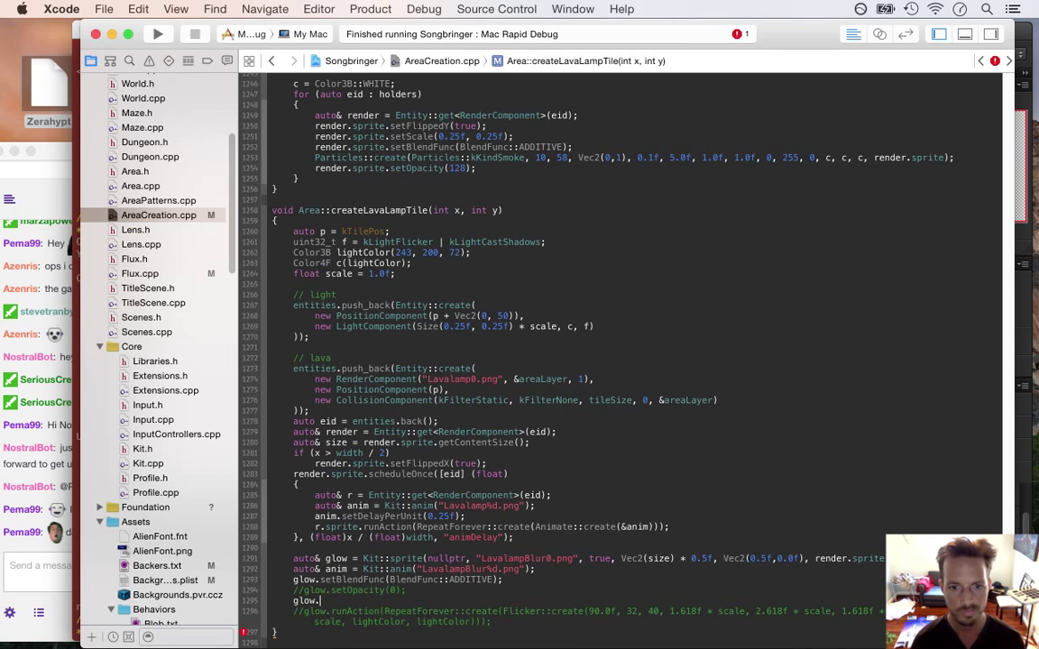
Complete the glow statement as glow.runAction(RepeatForever::create(Animate::create(&anim))); to loop the blur animation
{"action": "type", "text": "runAction(Repeat"}
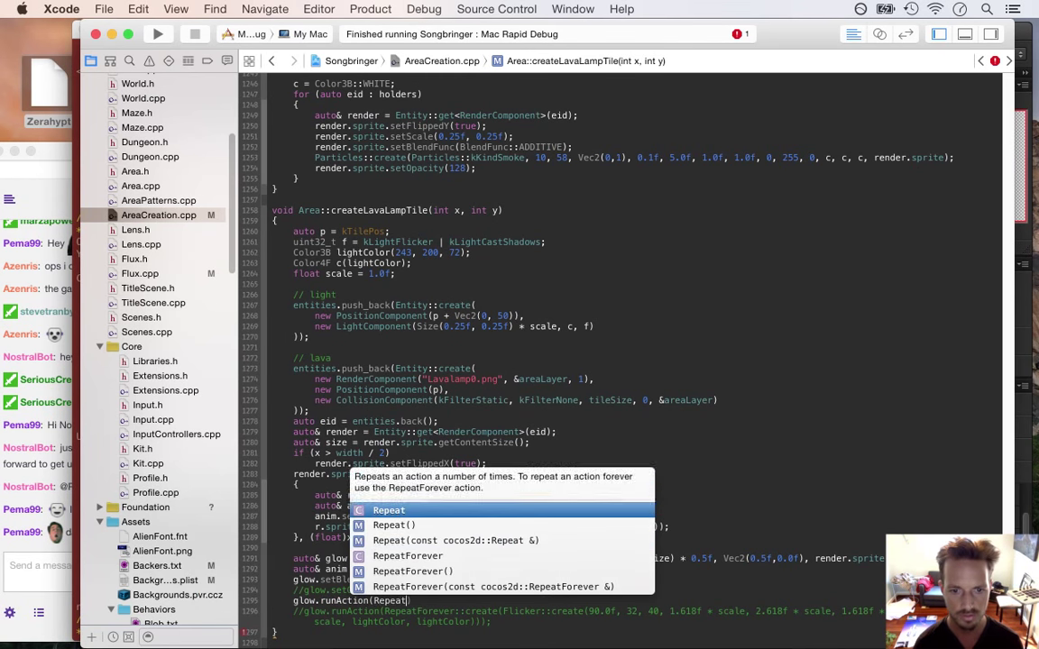
{"action": "type", "text": "Forever::cre"}
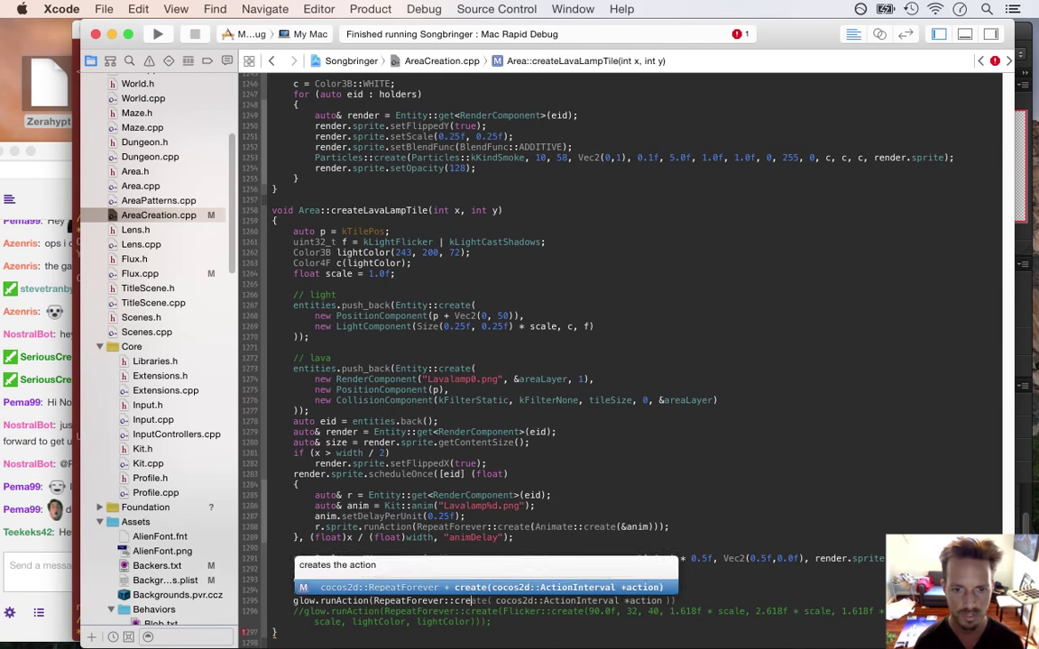
{"action": "key", "text": "Return"}
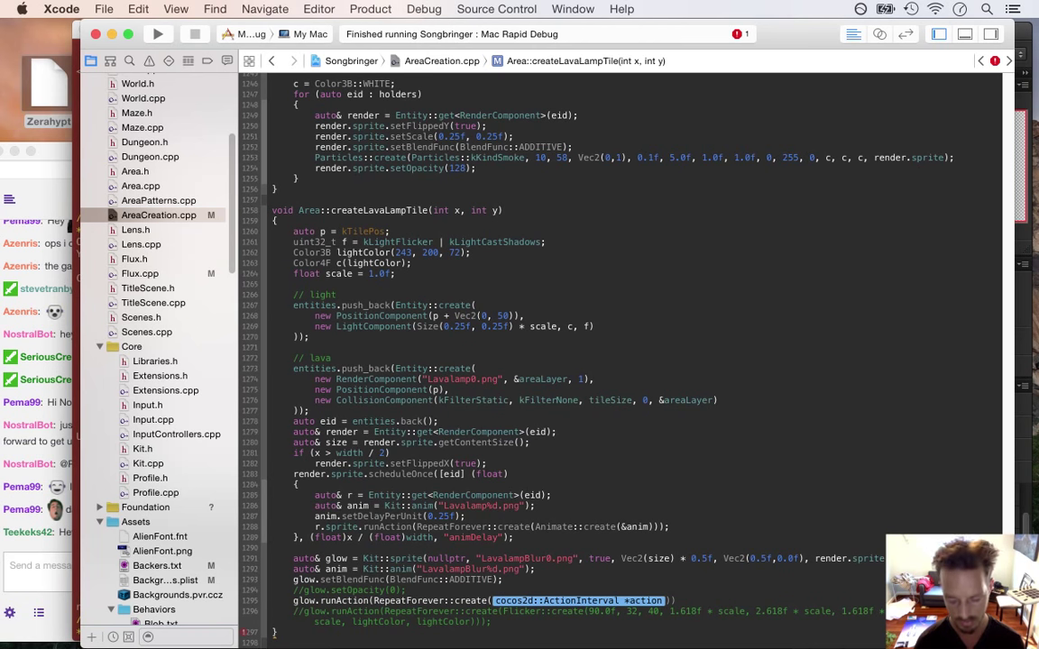
{"action": "type", "text": "Animate::cr"}
{"action": "key", "text": "Return"}
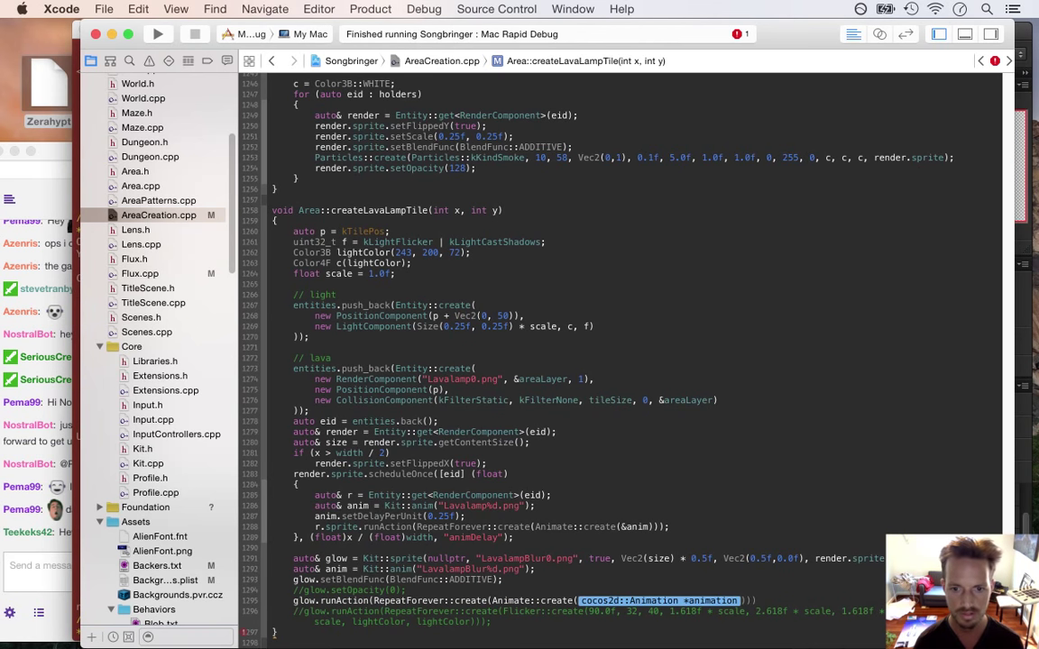
{"action": "type", "text": "&anim)));"}
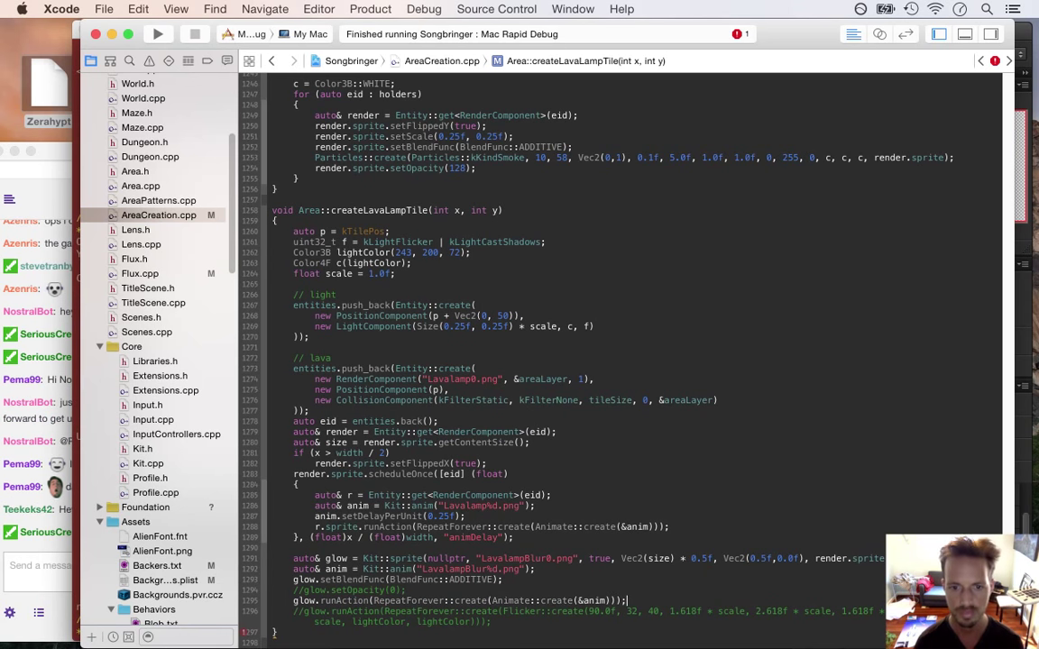
Check the Twitch chat in Safari, then build and run Songbringer from Xcode to inspect the lava lamp glow, and quit the game
{"action": "left_click", "coordinate": [43, 555]}
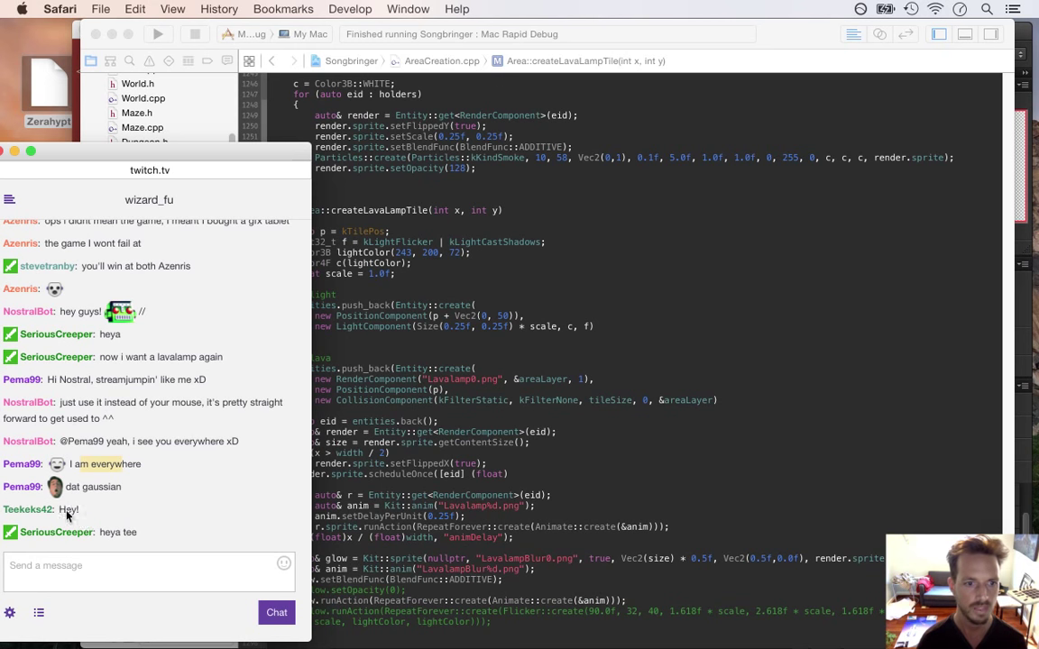
{"action": "left_click_drag", "start_coordinate": [77, 495], "coordinate": [98, 490]}
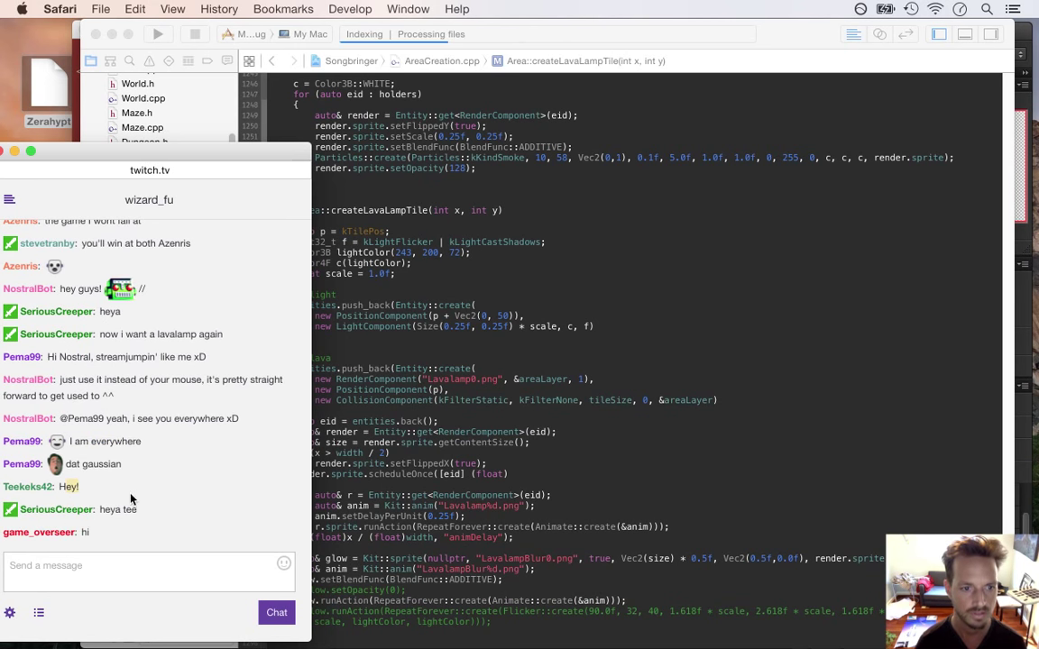
{"action": "left_click", "coordinate": [365, 475]}
{"action": "key", "text": "super+r"}
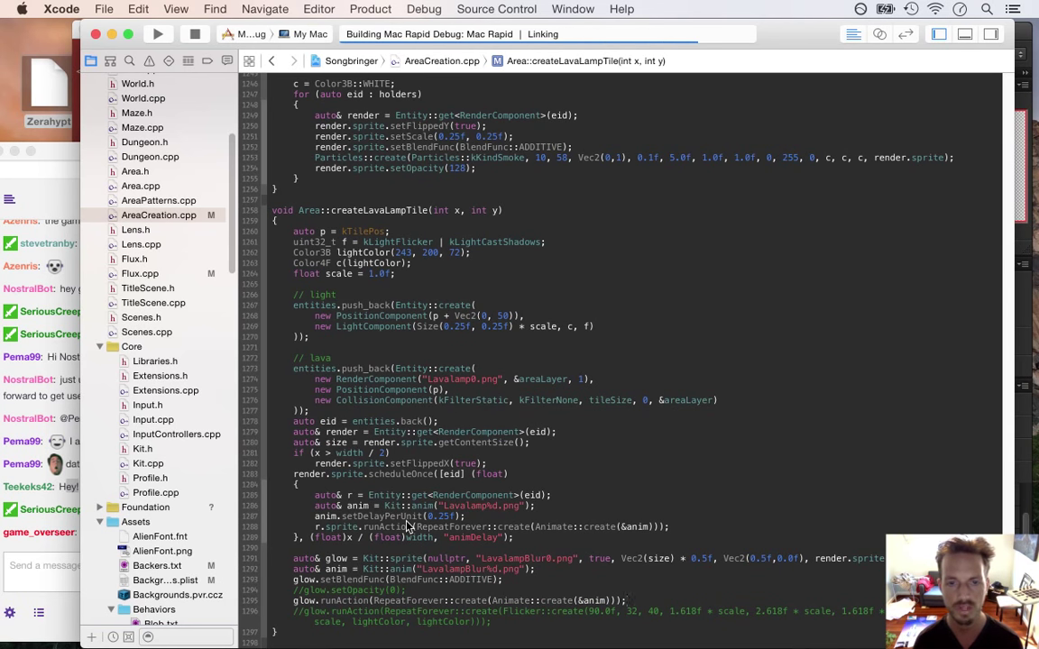
{"action": "key", "text": "super+r"}
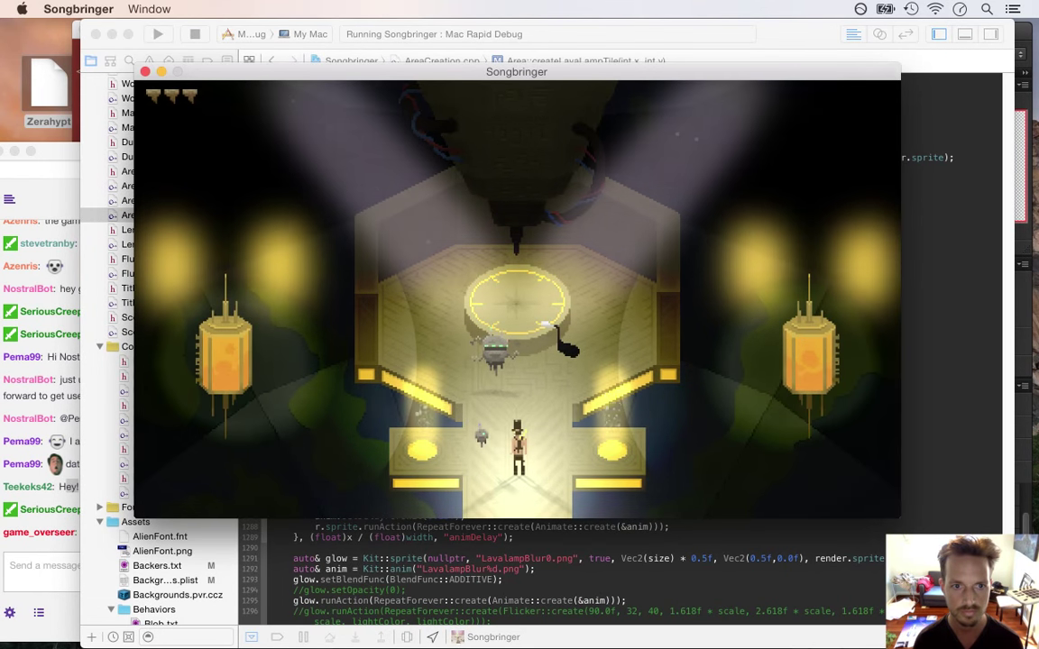
{"action": "key", "text": "super+q"}
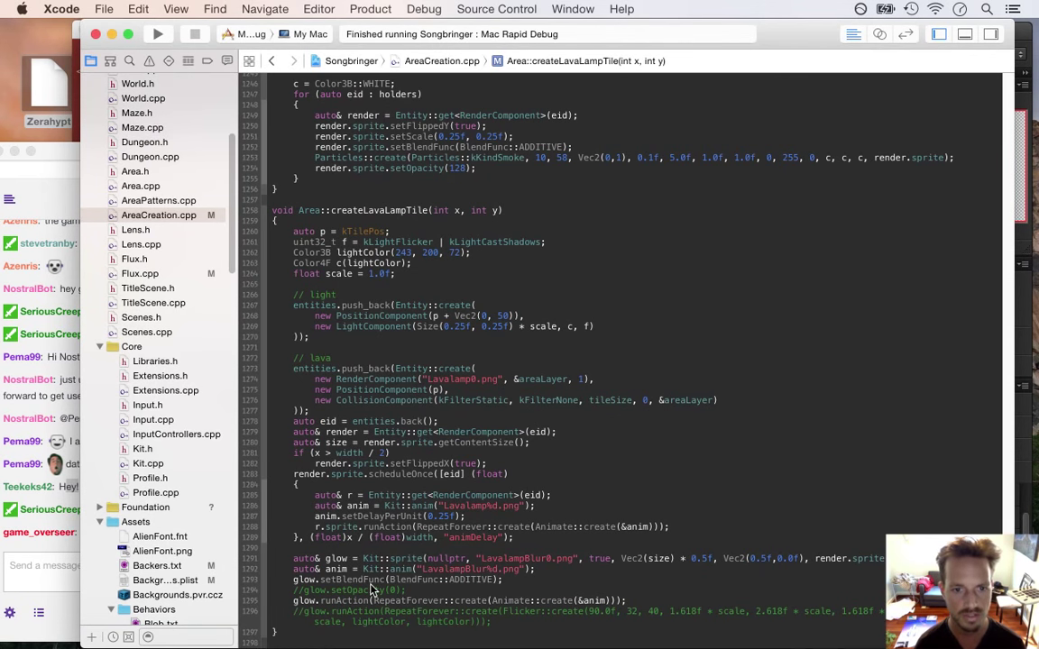
Add the line anim.setDelayPerUnit(0.25f); directly below the LavalampBlur%d.png animation declaration
{"action": "scroll", "coordinate": [370, 588], "scroll_direction": "down", "scroll_amount": 1}
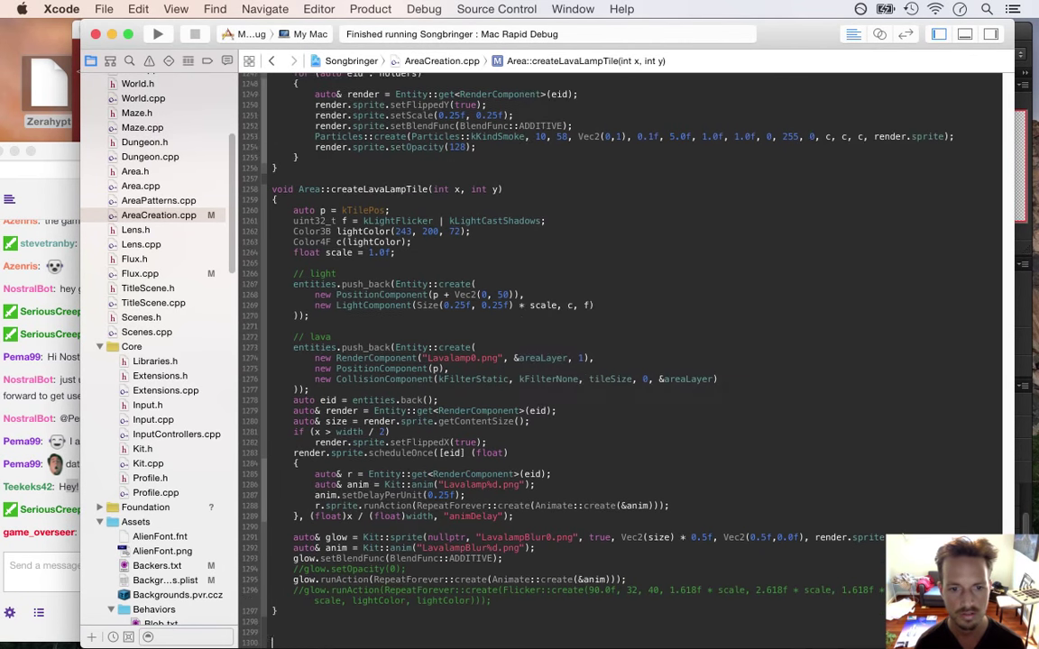
{"action": "left_click", "coordinate": [368, 549]}
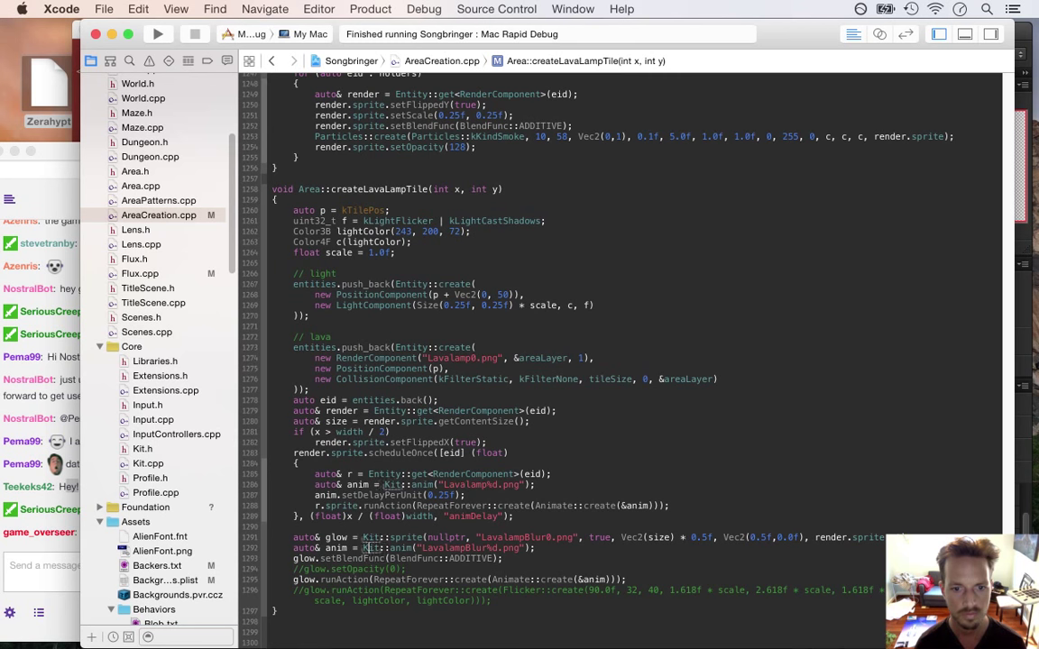
{"action": "key", "text": "super+Right"}
{"action": "key", "text": "Return"}
{"action": "type", "text": "an"}
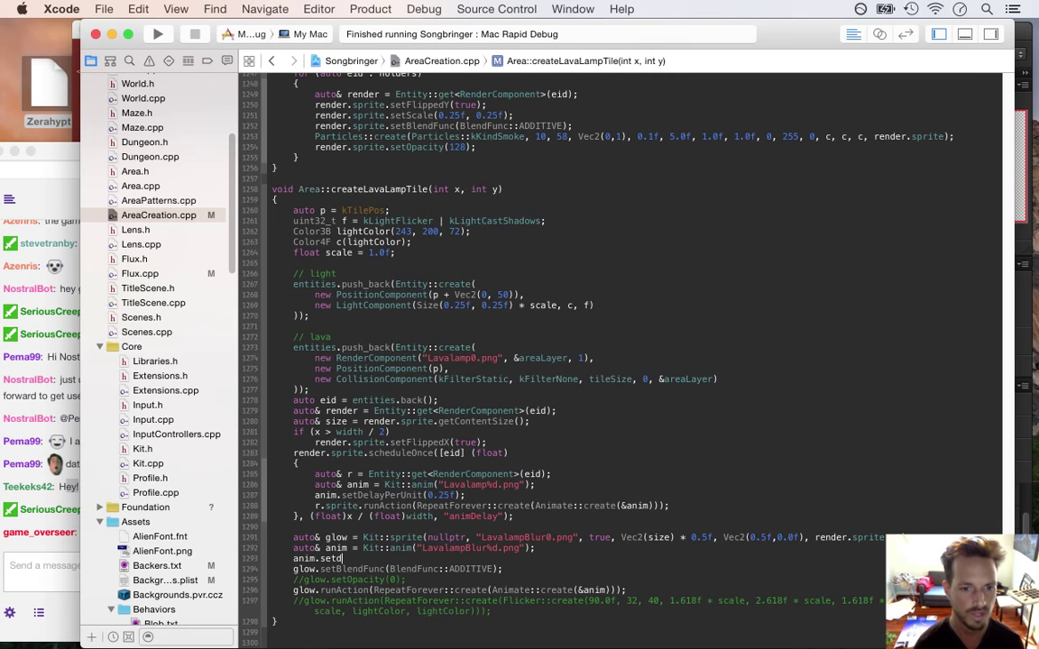
{"action": "type", "text": "im.setDe"}
{"action": "key", "text": "Return"}
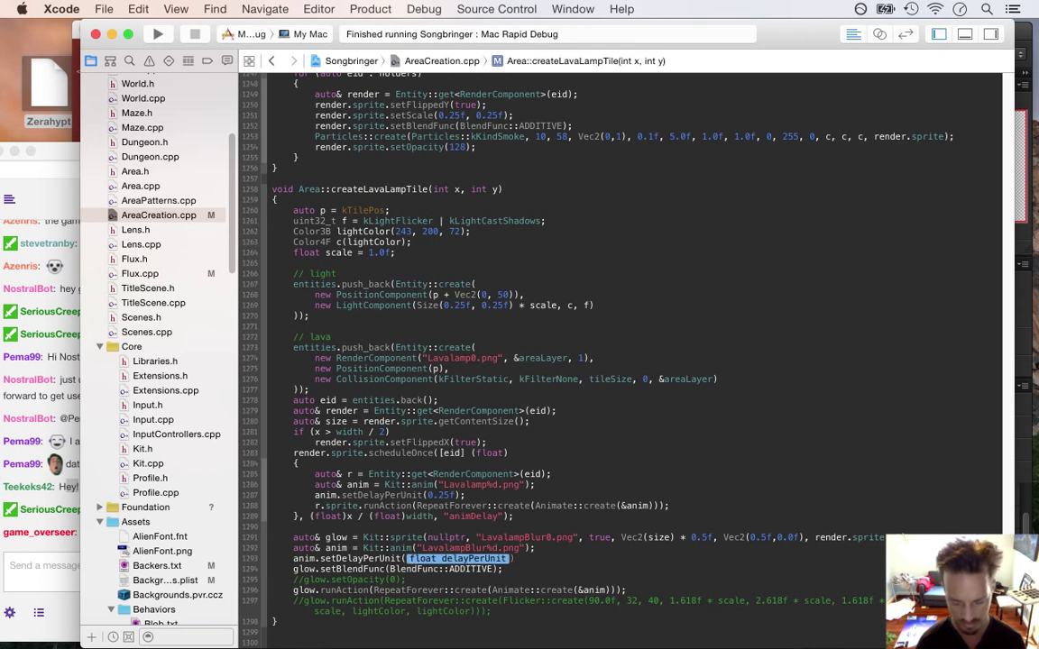
{"action": "type", "text": "0.25f);"}
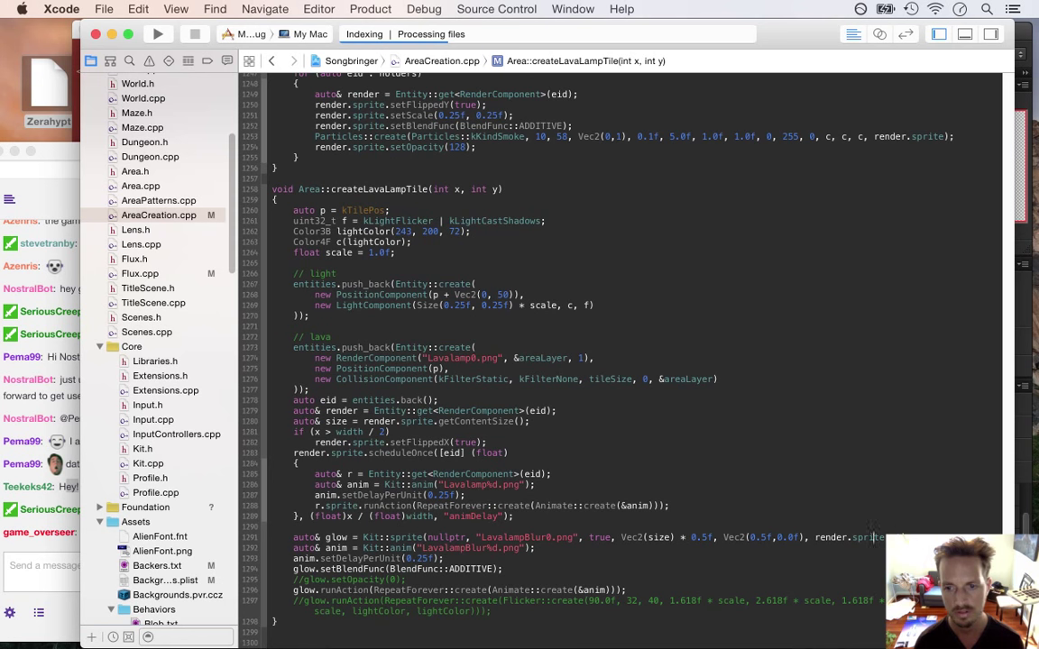
Test-run the game with the glow sprite's second vector at Vec2(0.5f,-0.5f), and change that vector to Vec2(0.5f,0.5f)
{"action": "key", "text": "Left"}
{"action": "key", "text": "Left"}
{"action": "type", "text": "-"}
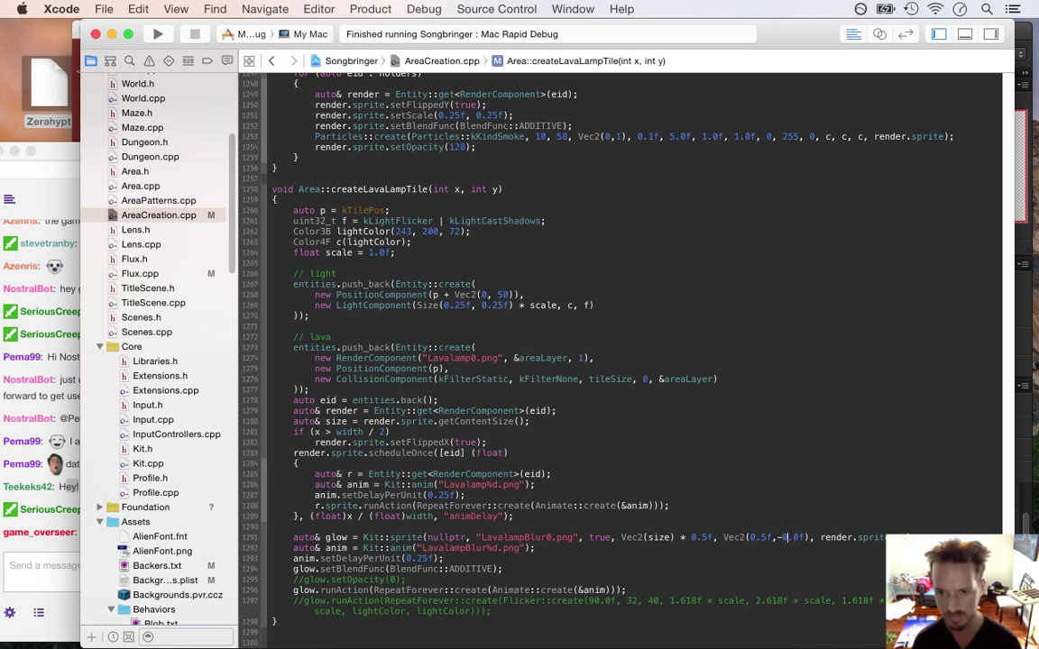
{"action": "key", "text": "BackSpace"}
{"action": "type", "text": "5"}
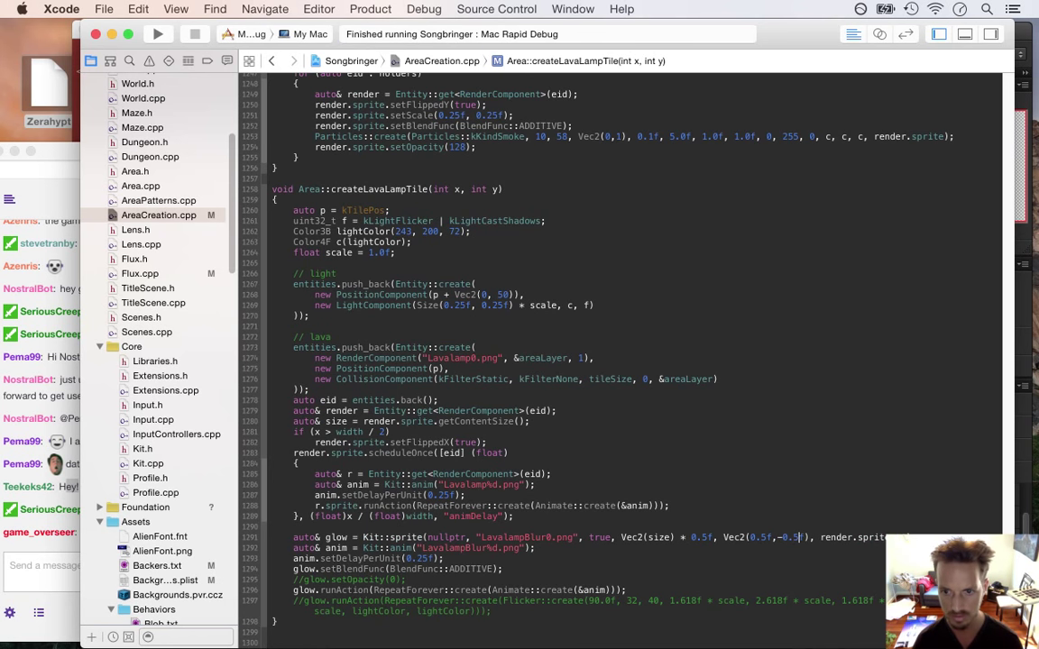
{"action": "key", "text": "super+r"}
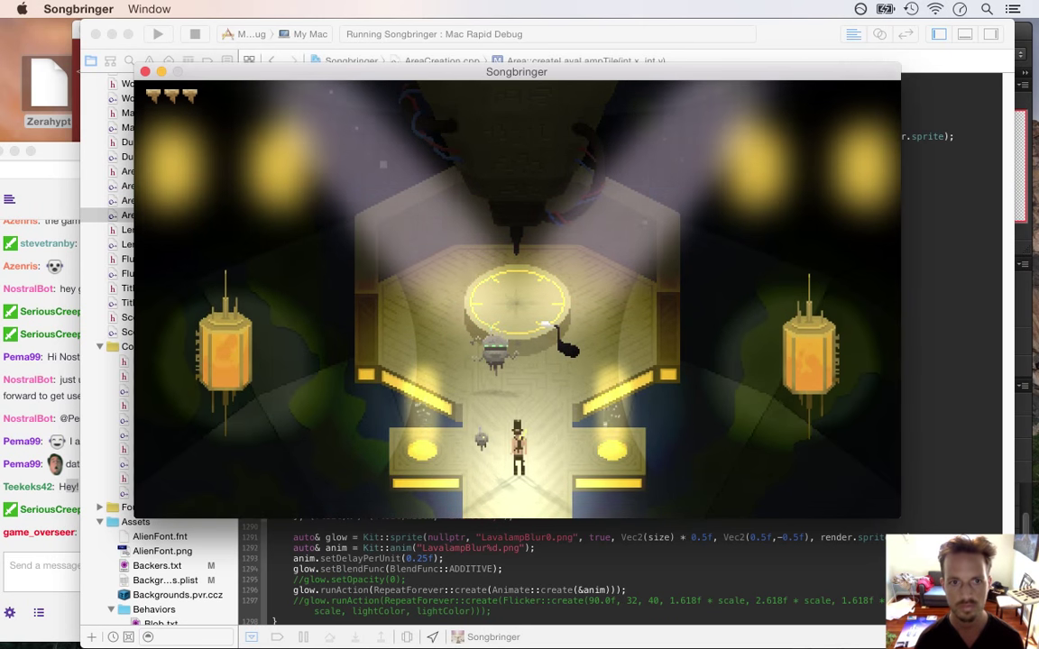
{"action": "key", "text": "super+q"}
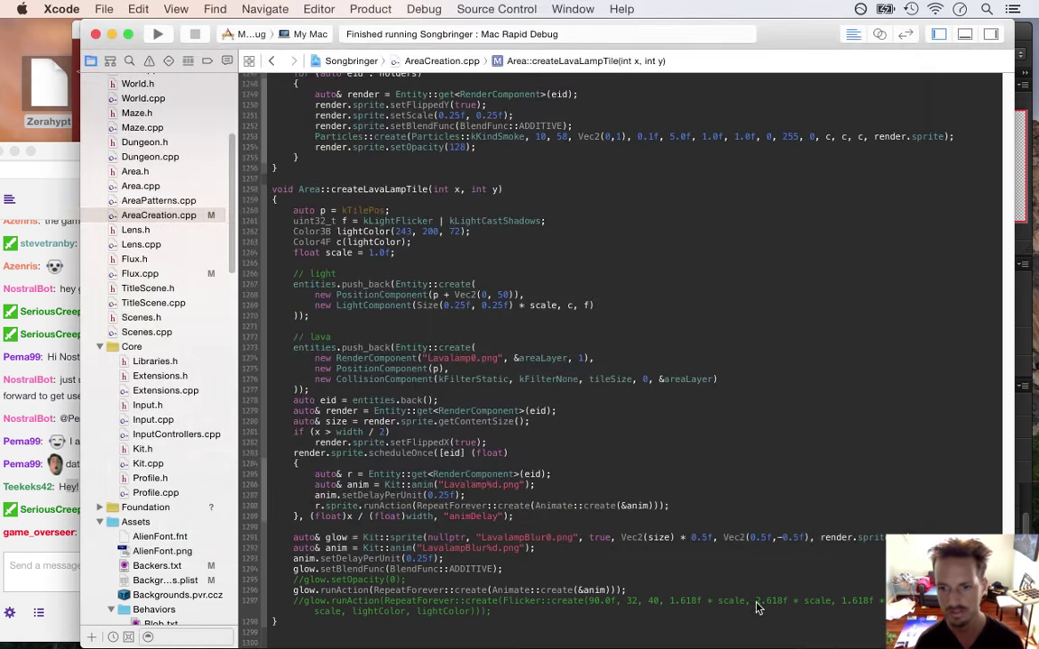
{"action": "key", "text": "Delete"}
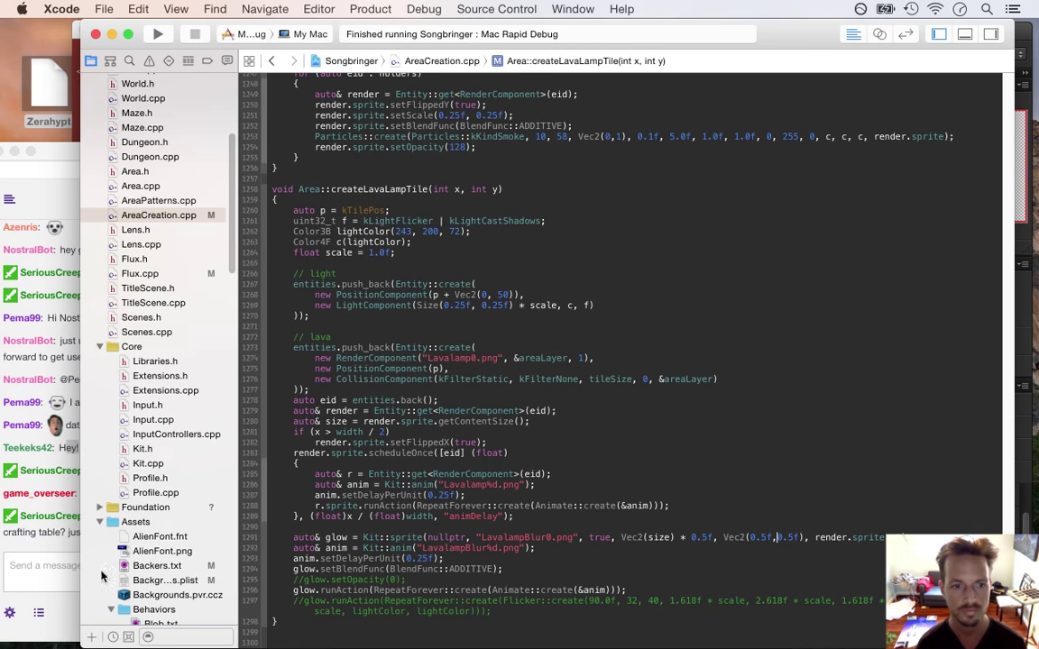
Read the chat question about the crafting table and examine the table's black spill up close in Droidsmith.psd in Photoshop
{"action": "left_click", "coordinate": [56, 547]}
{"action": "left_click", "coordinate": [58, 547]}
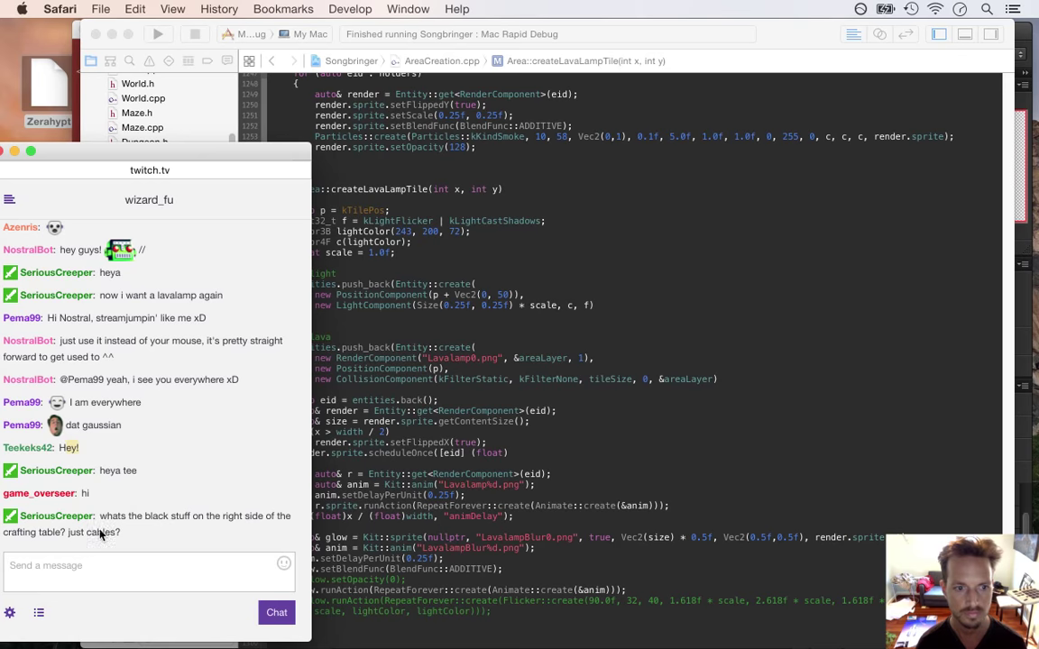
{"action": "left_click_drag", "start_coordinate": [106, 521], "coordinate": [131, 536]}
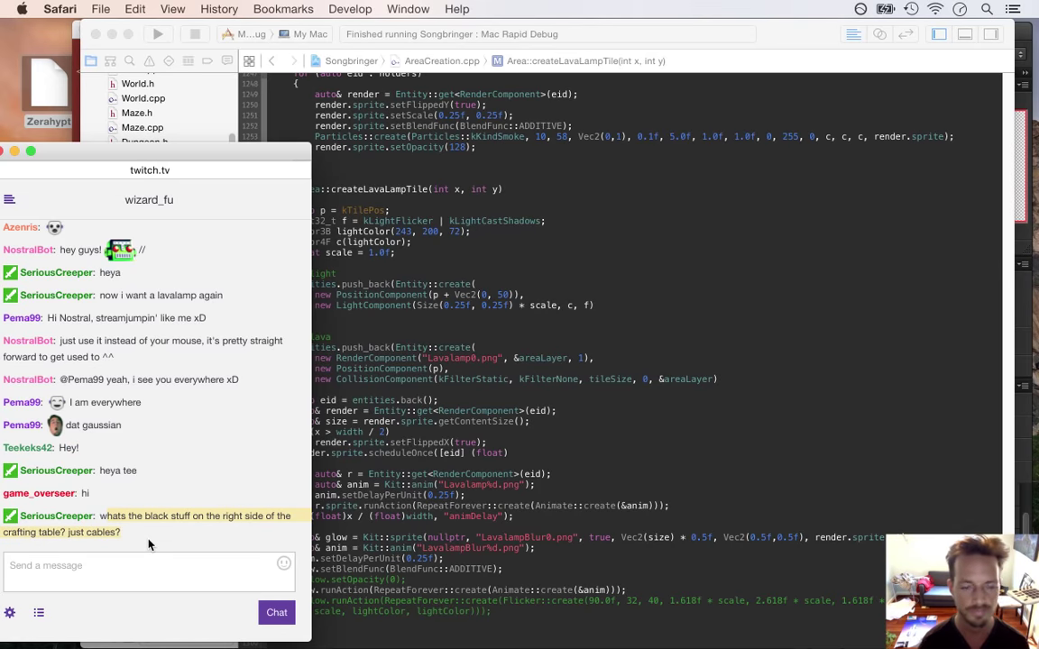
{"action": "key", "text": "super+Tab"}
{"action": "key", "text": "super+Tab"}
{"action": "left_click", "coordinate": [369, 80]}
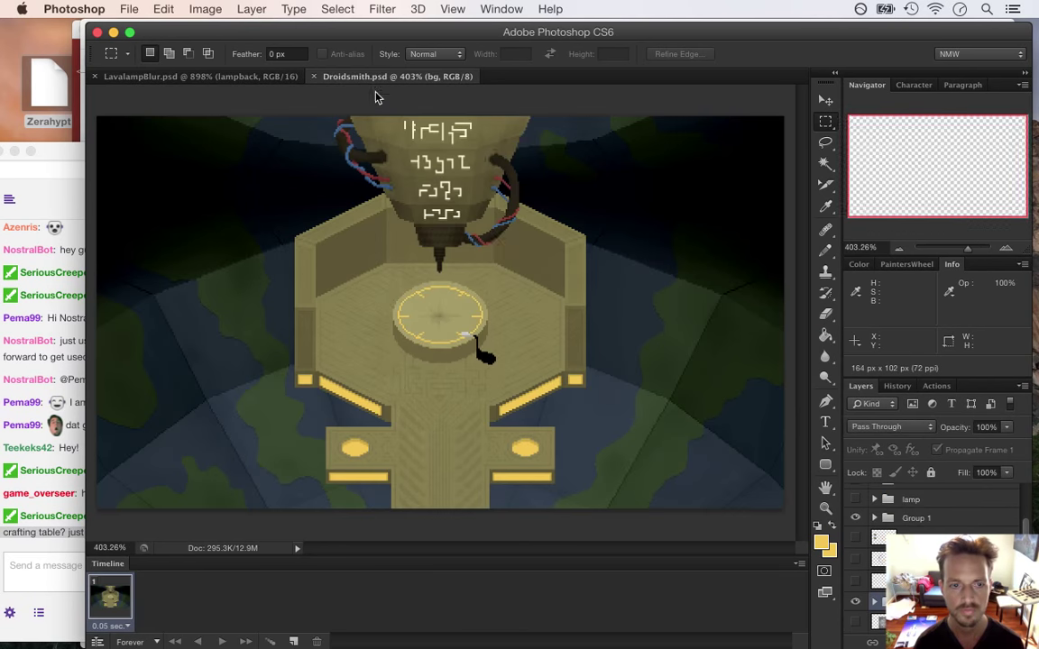
{"action": "left_click_drag", "start_coordinate": [471, 340], "coordinate": [584, 396]}
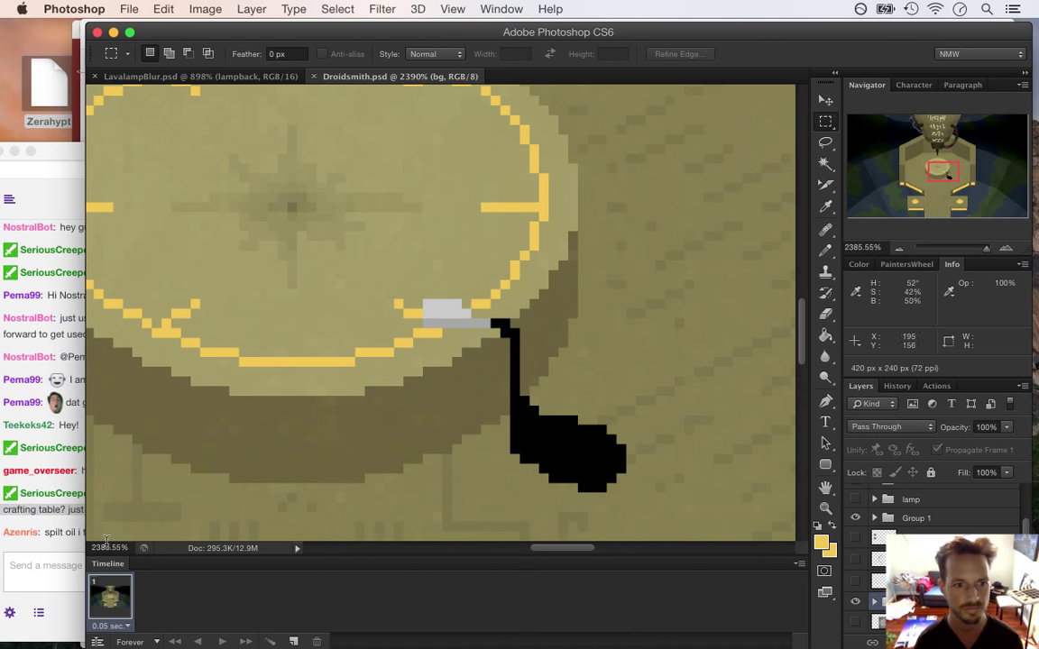
Read the chat reply about spilt oil and return to the Droidsmith.psd artwork in Photoshop
{"action": "left_click", "coordinate": [46, 552]}
{"action": "left_click_drag", "start_coordinate": [46, 535], "coordinate": [107, 536]}
{"action": "key", "text": "super+Tab"}
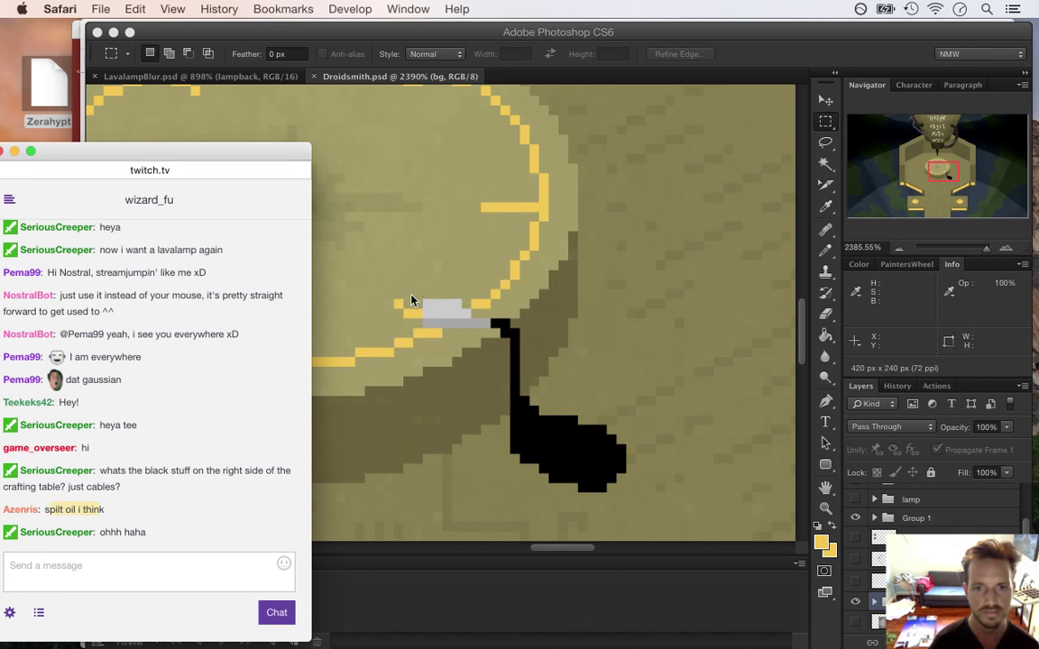
{"action": "left_click", "coordinate": [424, 306]}
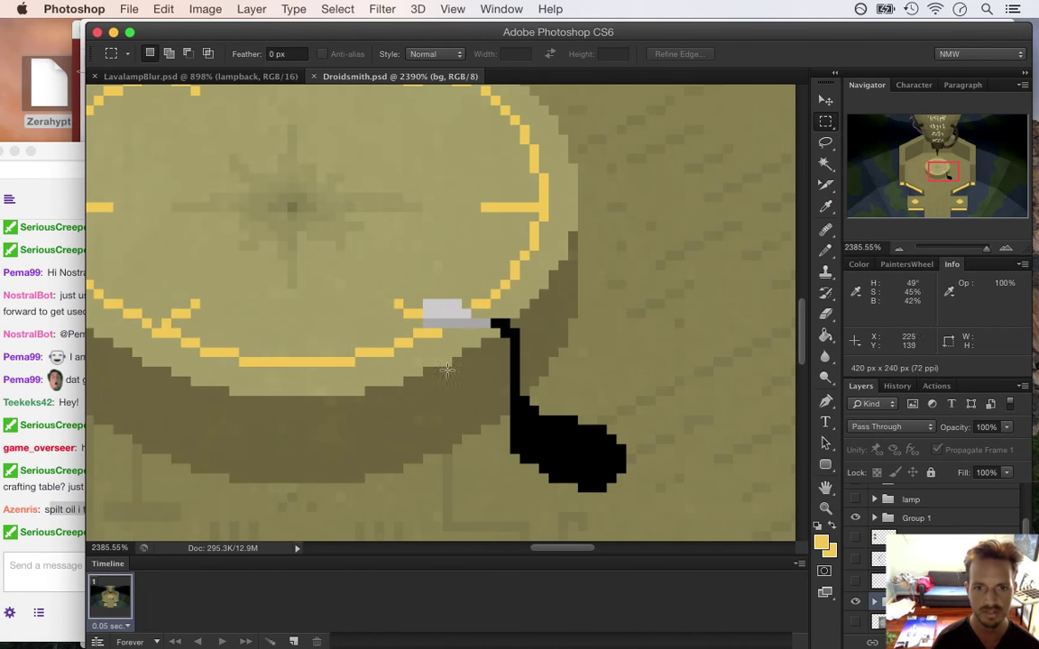
Switch to Xcode and comment out the scheduleOnce wrapper and its brace lines around the Lavalamp animation in createLavaLampTile
{"action": "key", "text": "super+Tab"}
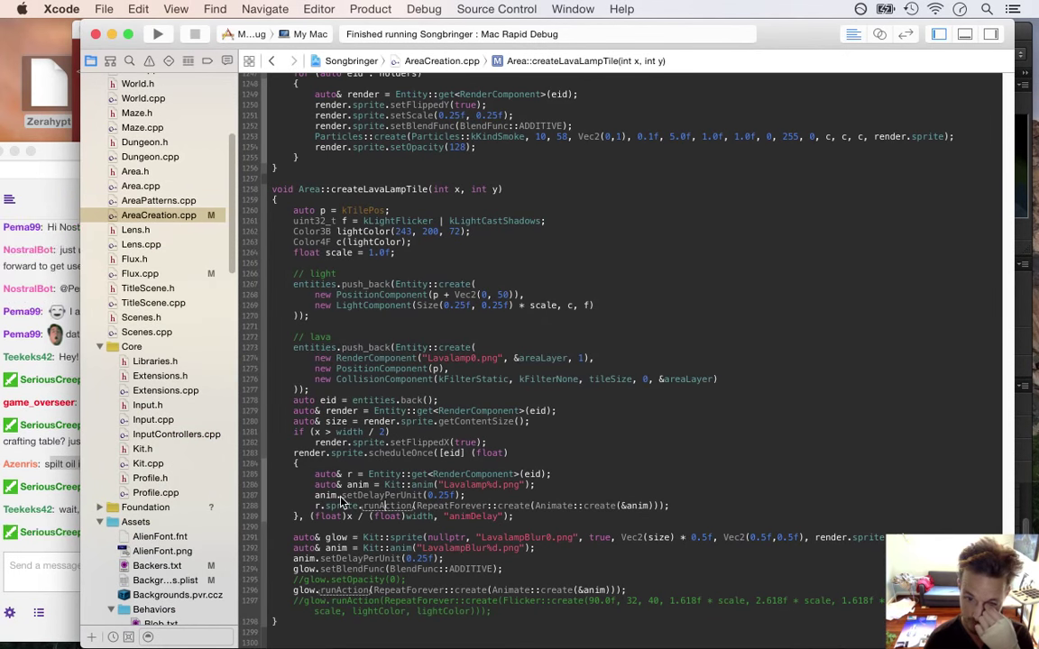
{"action": "left_click", "coordinate": [296, 452]}
{"action": "type", "text": "//"}
{"action": "left_click", "coordinate": [295, 517]}
{"action": "type", "text": "//"}
{"action": "left_click", "coordinate": [295, 464]}
{"action": "type", "text": "//"}
{"action": "left_click", "coordinate": [293, 474]}
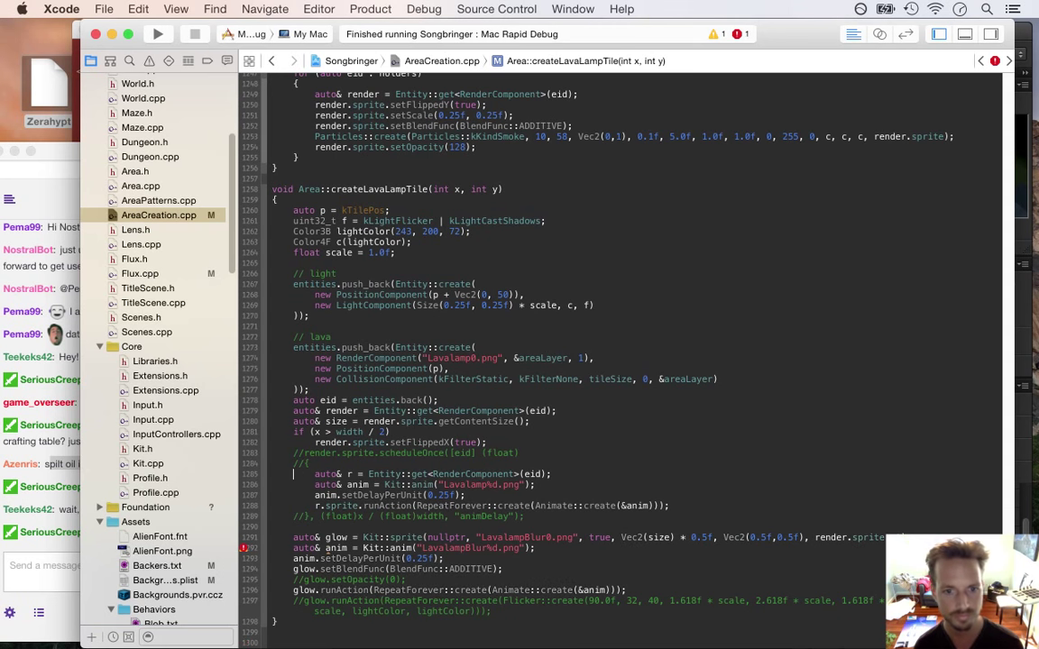
Enclose the glow sprite code at the end of createLavaLampTile in its own braces and re-indent the block
{"action": "left_click", "coordinate": [305, 528]}
{"action": "key", "text": "Return"}
{"action": "type", "text": "{"}
{"action": "left_click", "coordinate": [293, 600]}
{"action": "key", "text": "super+Right"}
{"action": "key", "text": "Return"}
{"action": "type", "text": "}"}
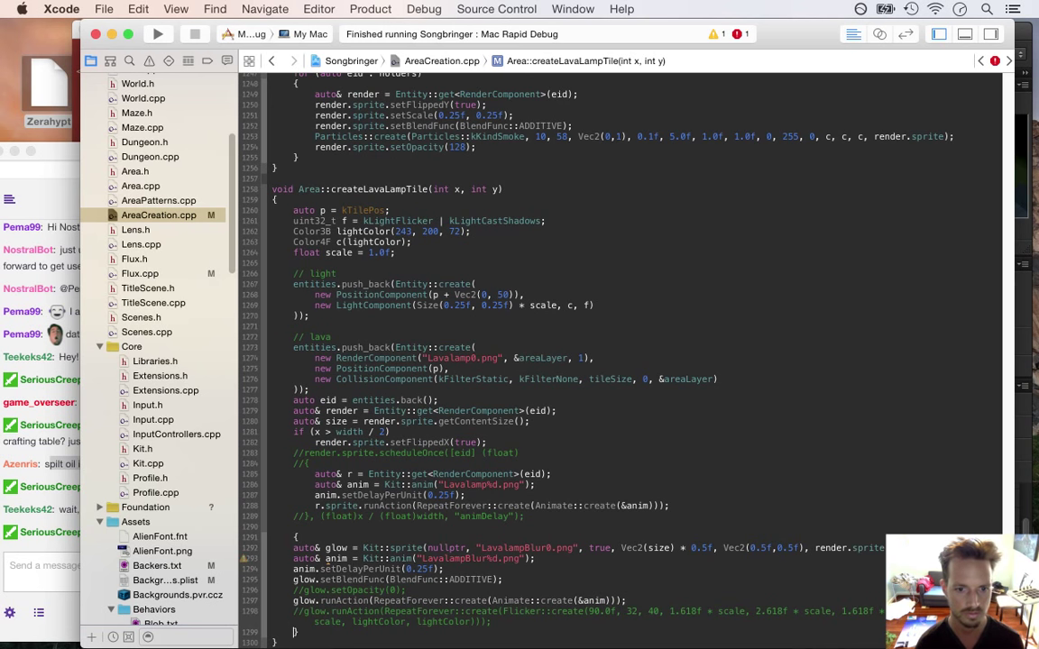
{"action": "key", "text": "ctrl+i"}
Build and run the game to check the lava lamp glow, quit it, and read the incoming chat messages
{"action": "key", "text": "super+r"}
{"action": "left_click", "coordinate": [55, 510]}
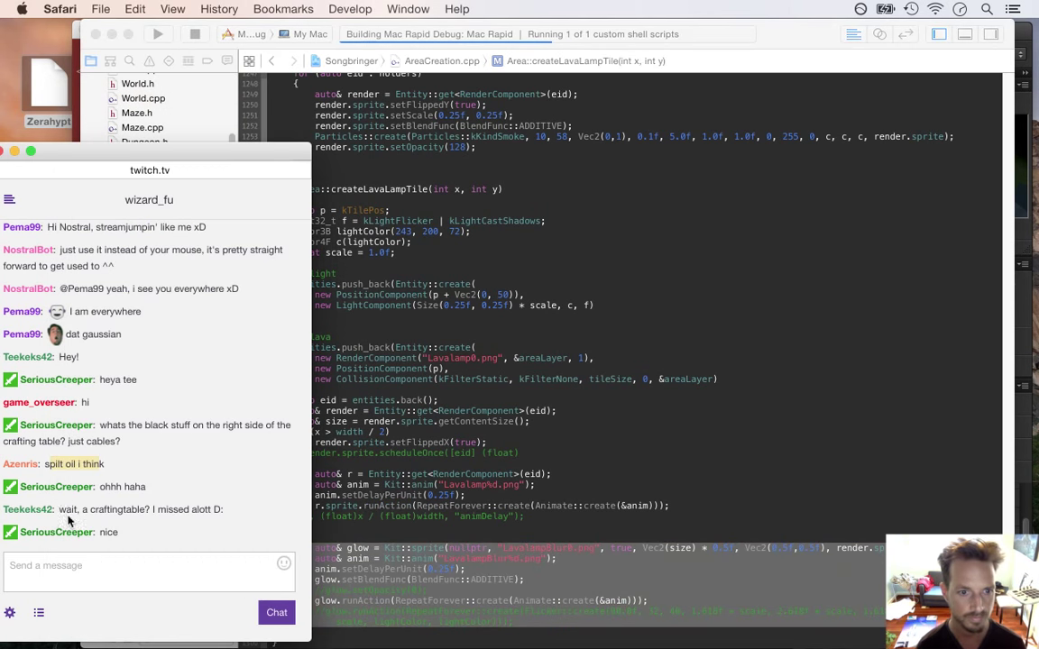
{"action": "left_click_drag", "start_coordinate": [78, 511], "coordinate": [202, 511]}
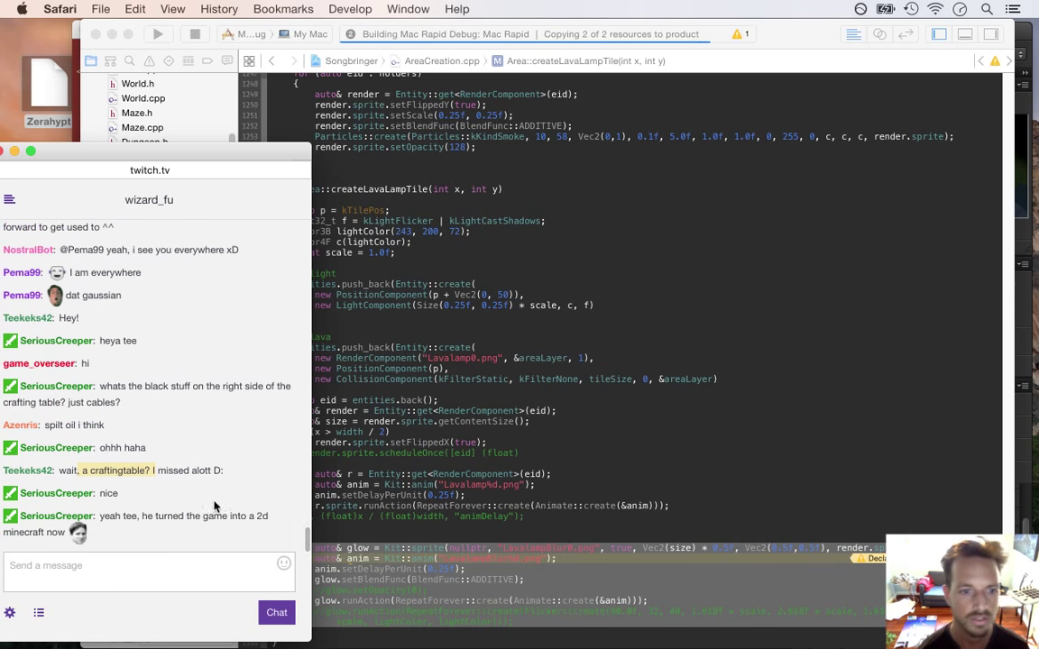
{"action": "left_click_drag", "start_coordinate": [168, 516], "coordinate": [349, 525]}
{"action": "left_click", "coordinate": [411, 534]}
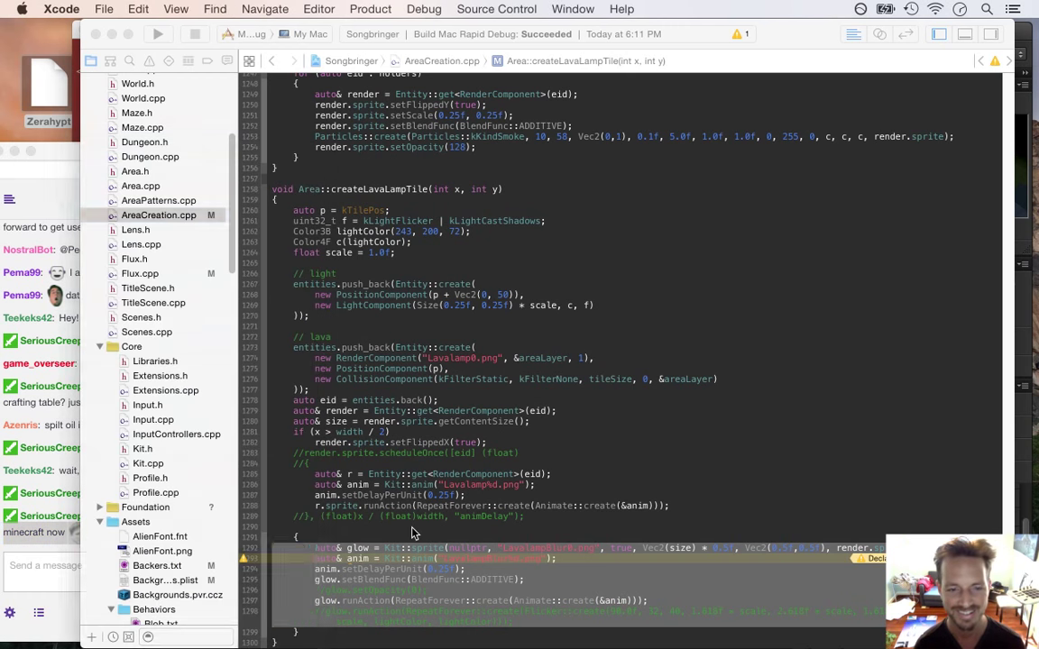
{"action": "key", "text": "super+r"}
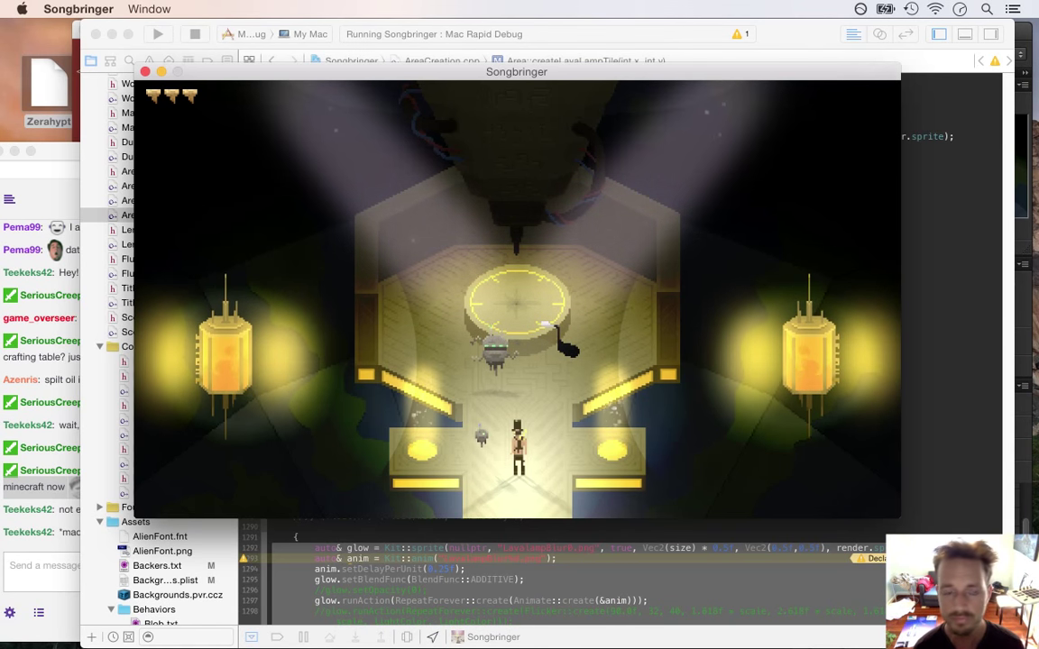
{"action": "key", "text": "super+q"}
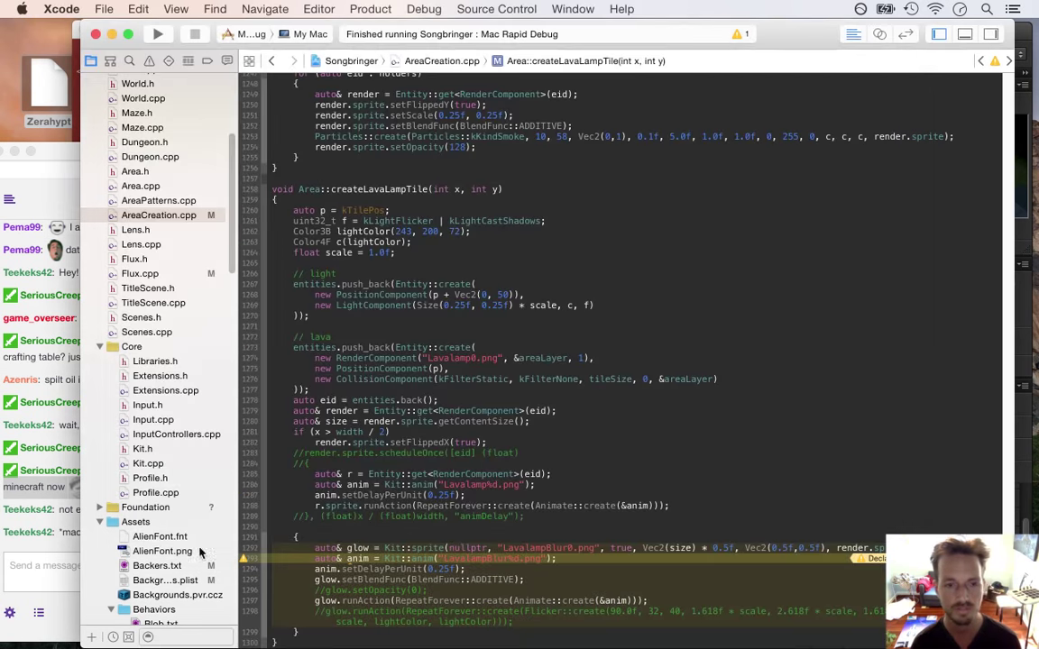
{"action": "left_click", "coordinate": [58, 533]}
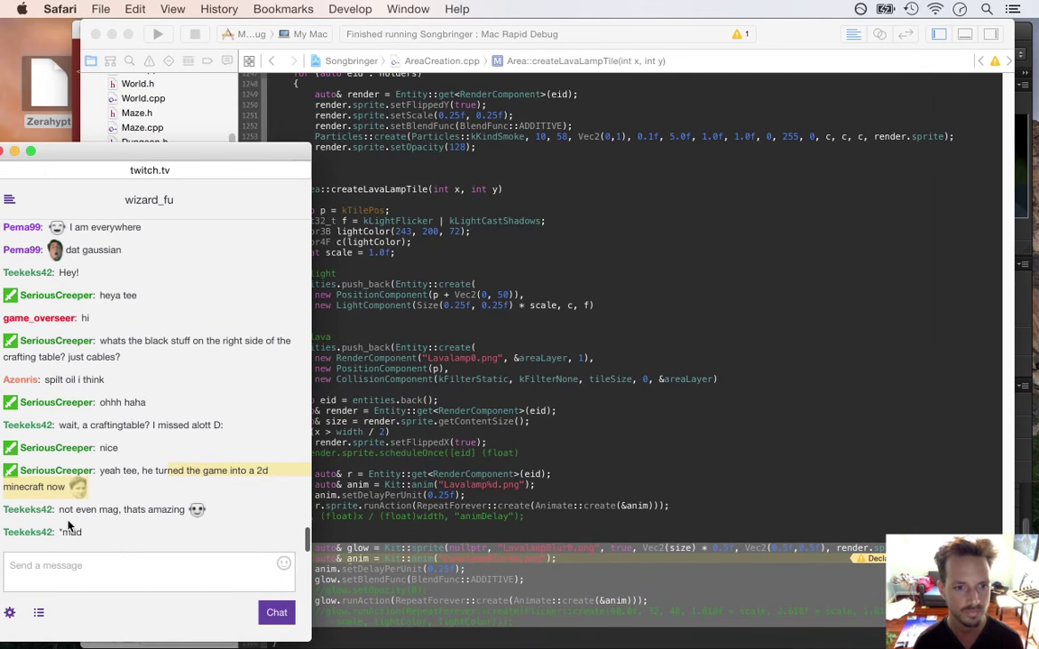
{"action": "left_click", "coordinate": [90, 512]}
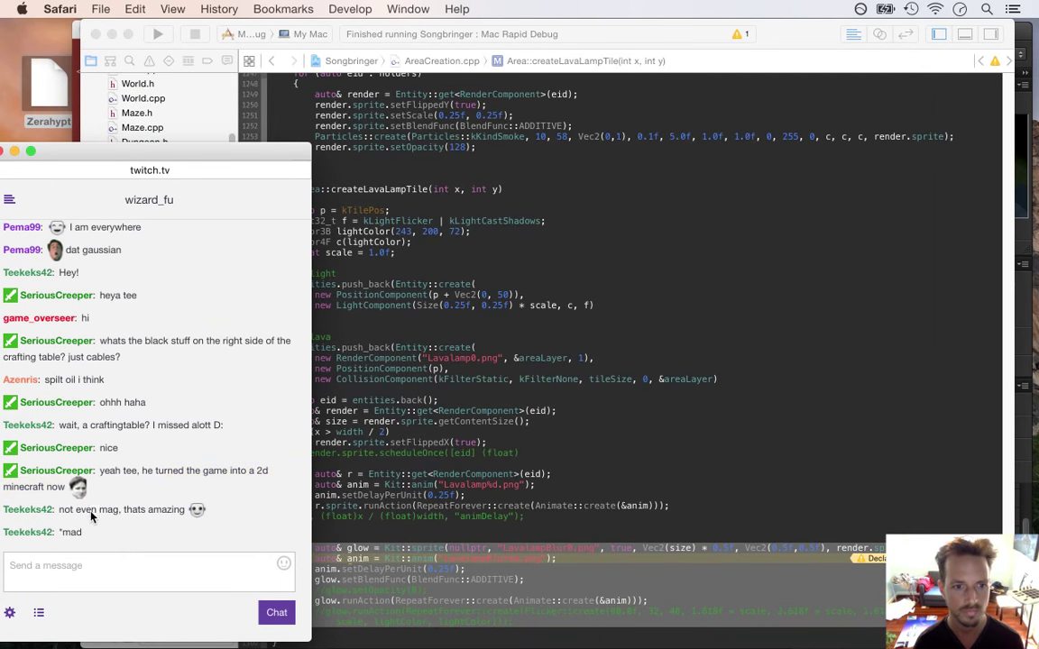
In Photoshop, add a Hue/Saturation adjustment layer with saturation -100 above the lampfront layer of LavalampBlur.psd
{"action": "key", "text": "super+Tab"}
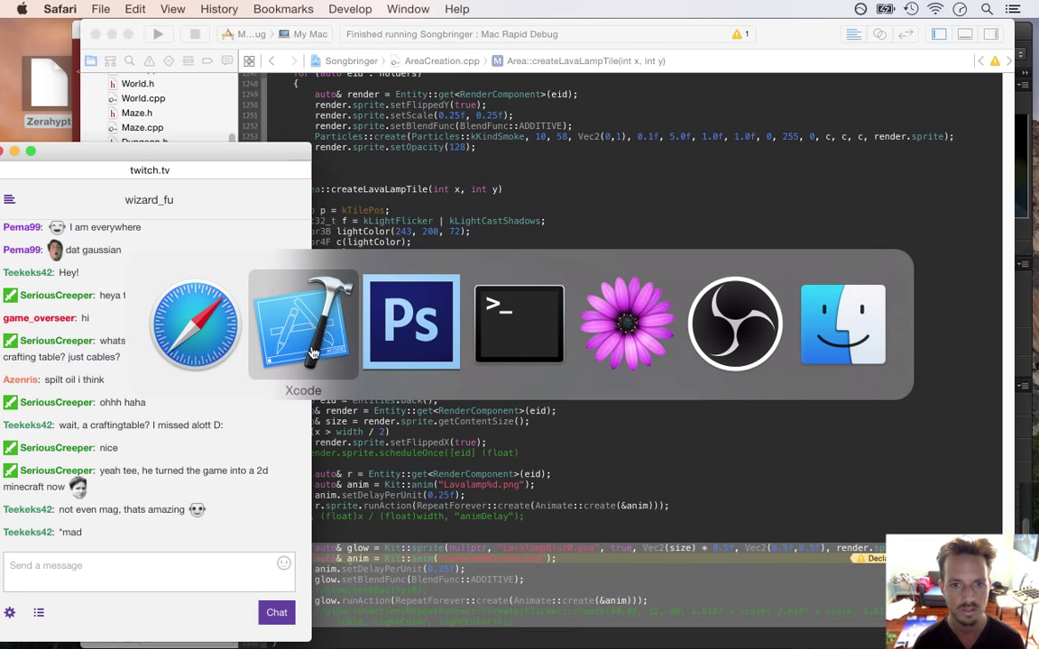
{"action": "left_click", "coordinate": [371, 358]}
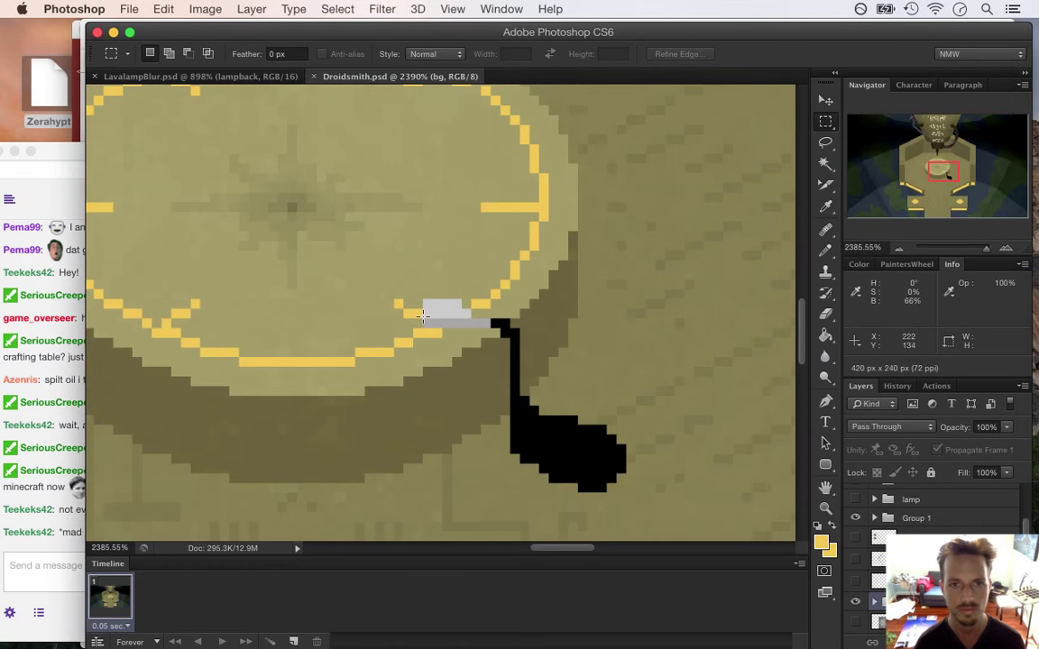
{"action": "left_click", "coordinate": [225, 78]}
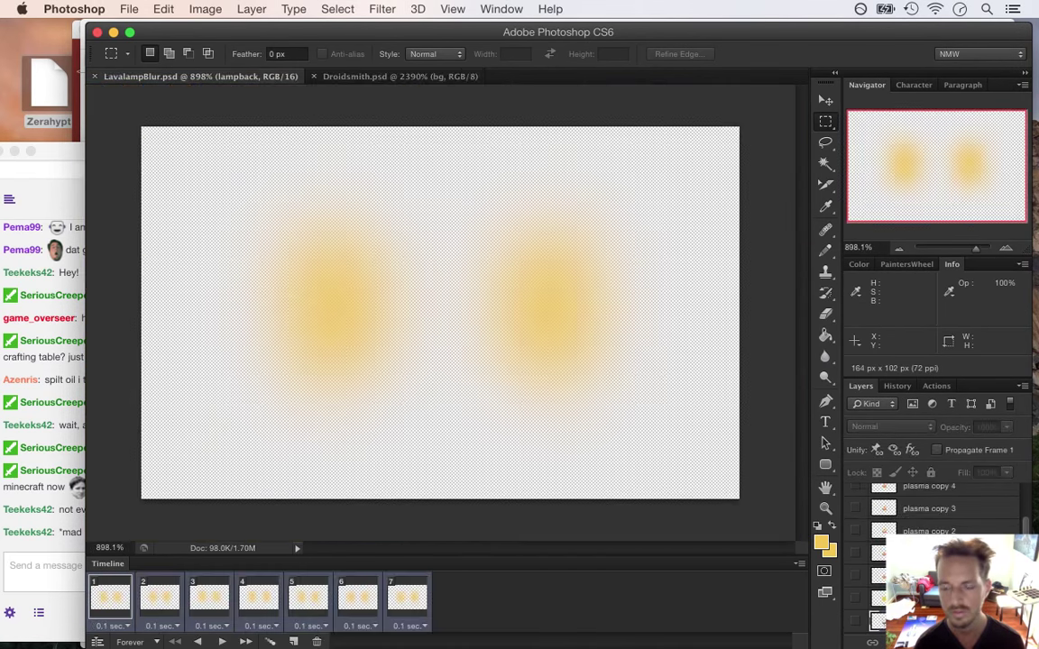
{"action": "left_click", "coordinate": [939, 496]}
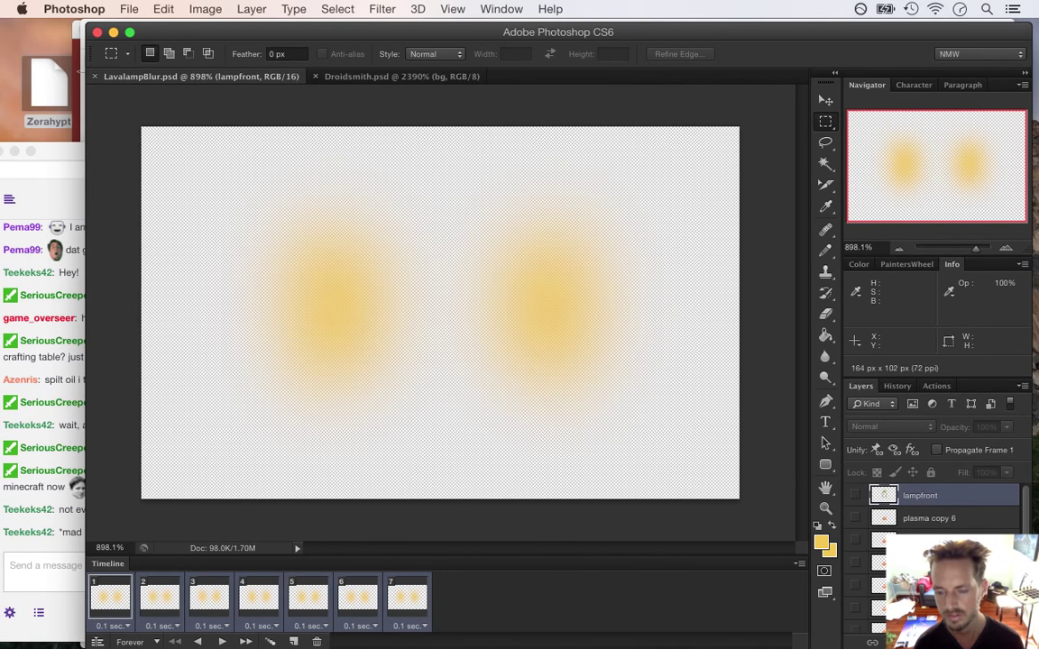
{"action": "left_click", "coordinate": [916, 642]}
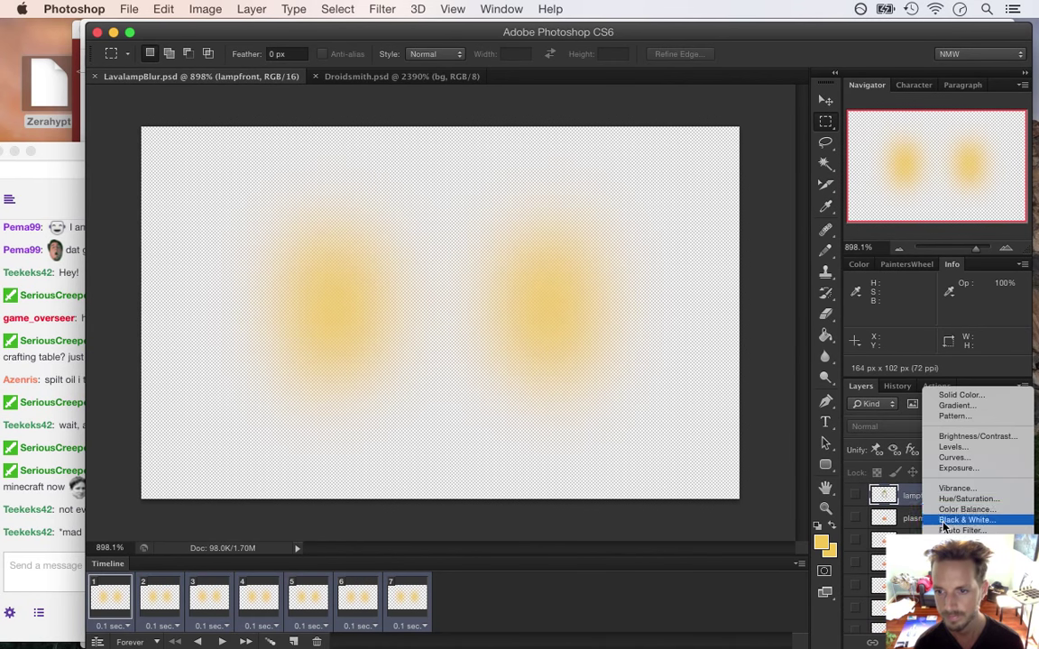
{"action": "left_click", "coordinate": [962, 501]}
{"action": "left_click_drag", "start_coordinate": [691, 374], "coordinate": [580, 373]}
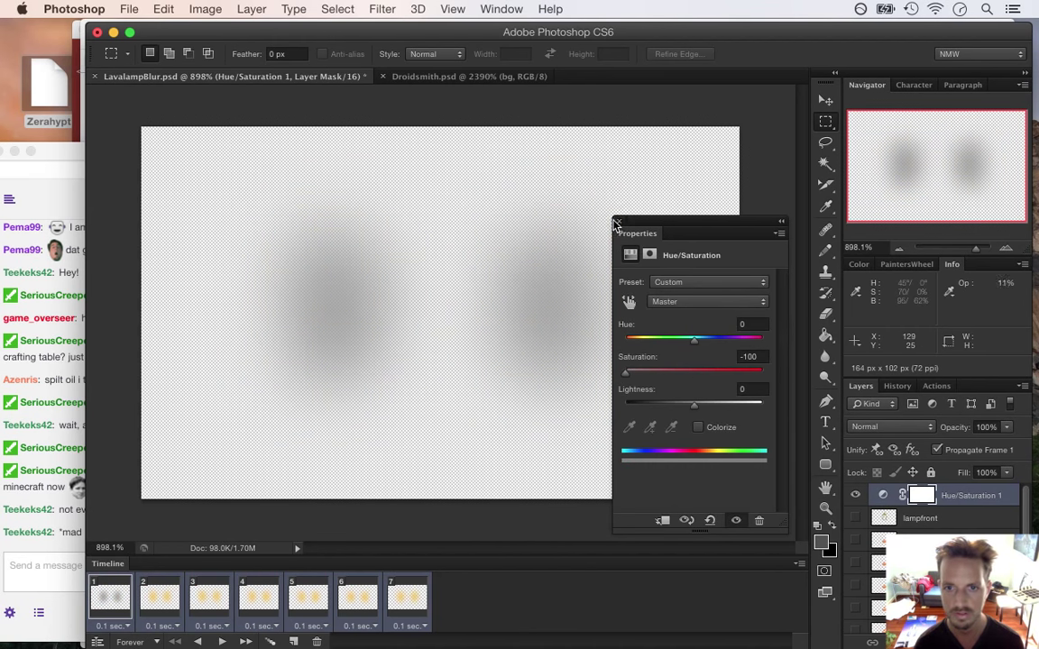
{"action": "left_click", "coordinate": [556, 204]}
Delete the Hue/Saturation layer's mask, turn off Propagate Frame 1, and toggle the layer's visibility to apply it to all selected frames
{"action": "right_click", "coordinate": [929, 505]}
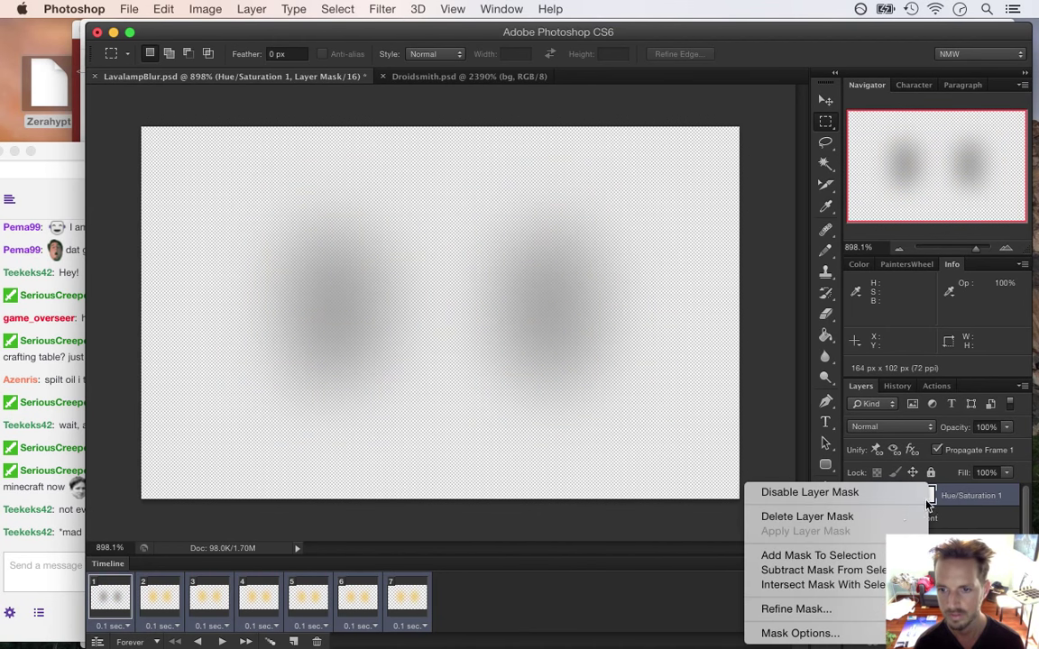
{"action": "left_click", "coordinate": [848, 517]}
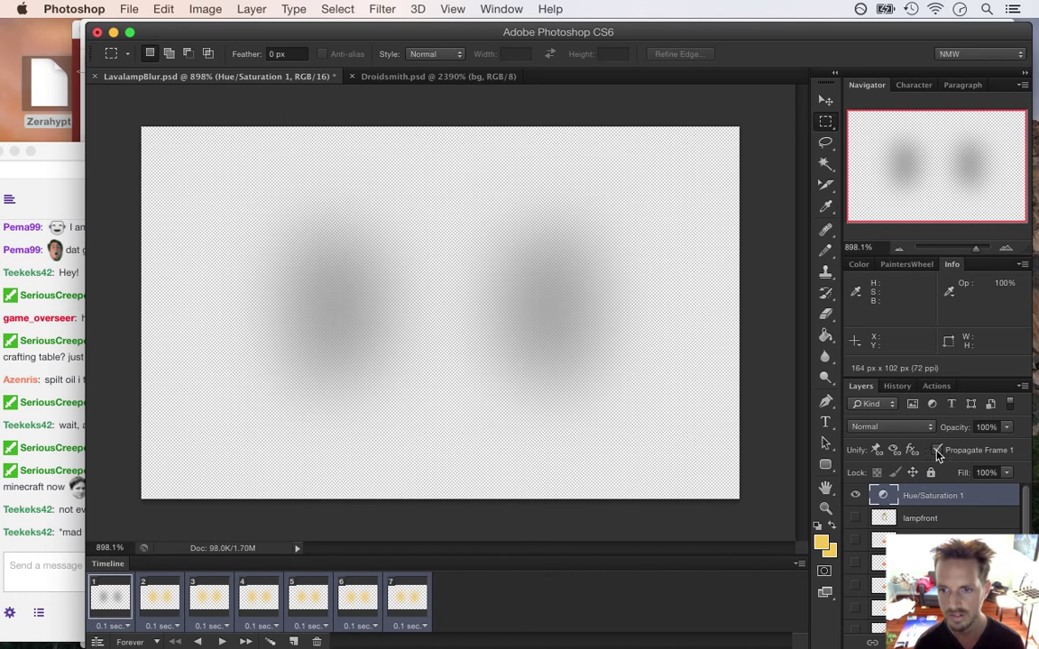
{"action": "left_click", "coordinate": [855, 497]}
{"action": "left_click", "coordinate": [855, 496]}
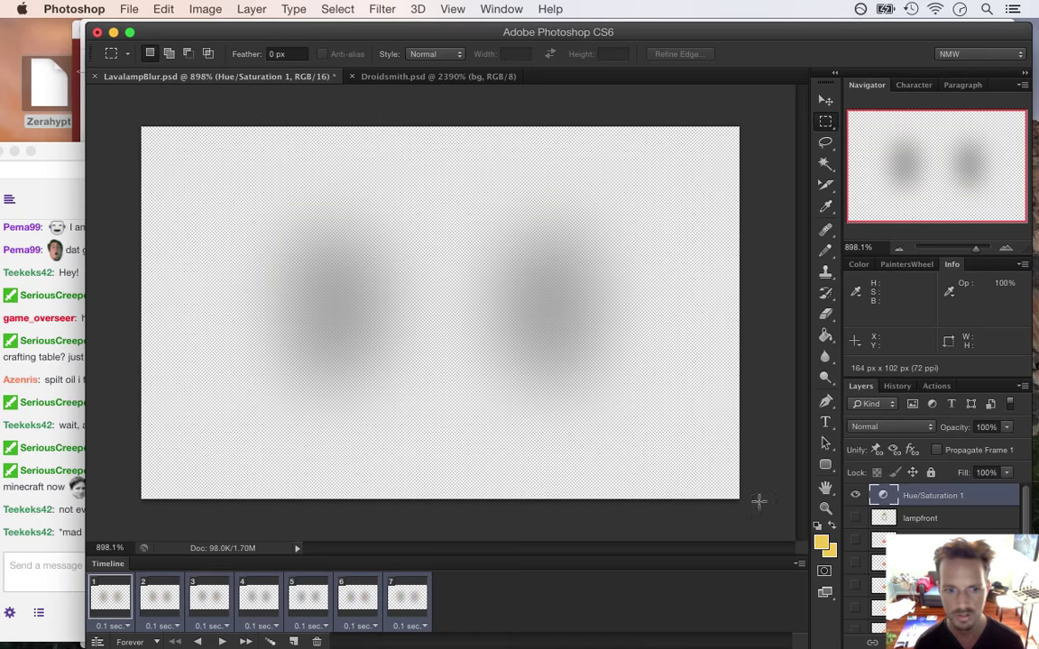
Render all frames as the PNG image sequence LavalampBlur.png at document size, replacing the existing files, and switch to Xcode
{"action": "left_click", "coordinate": [123, 10]}
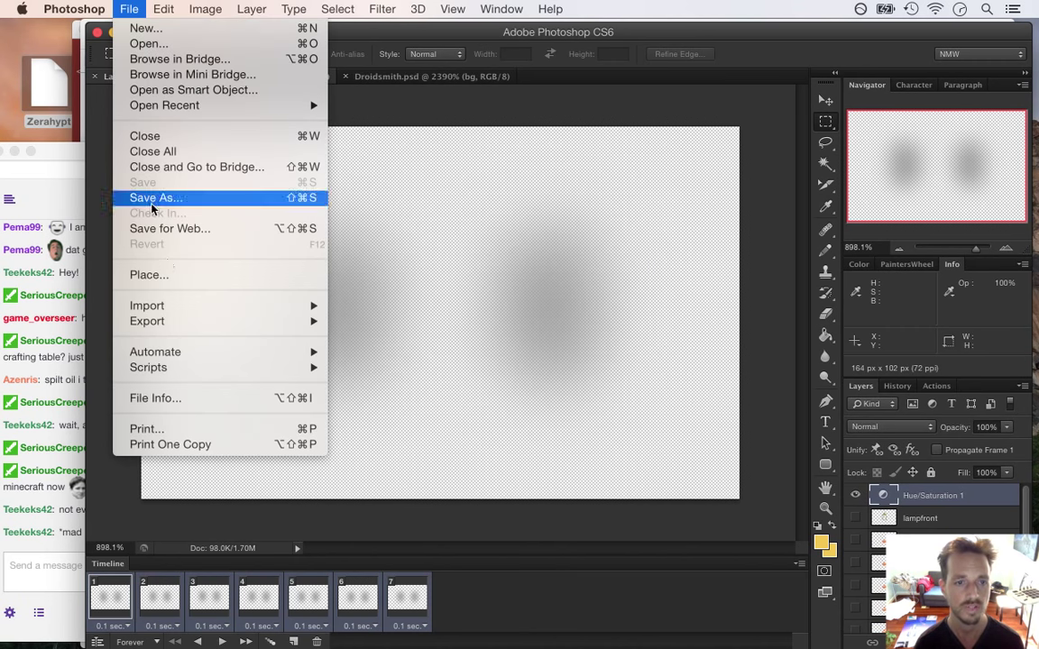
{"action": "mouse_move", "coordinate": [206, 325]}
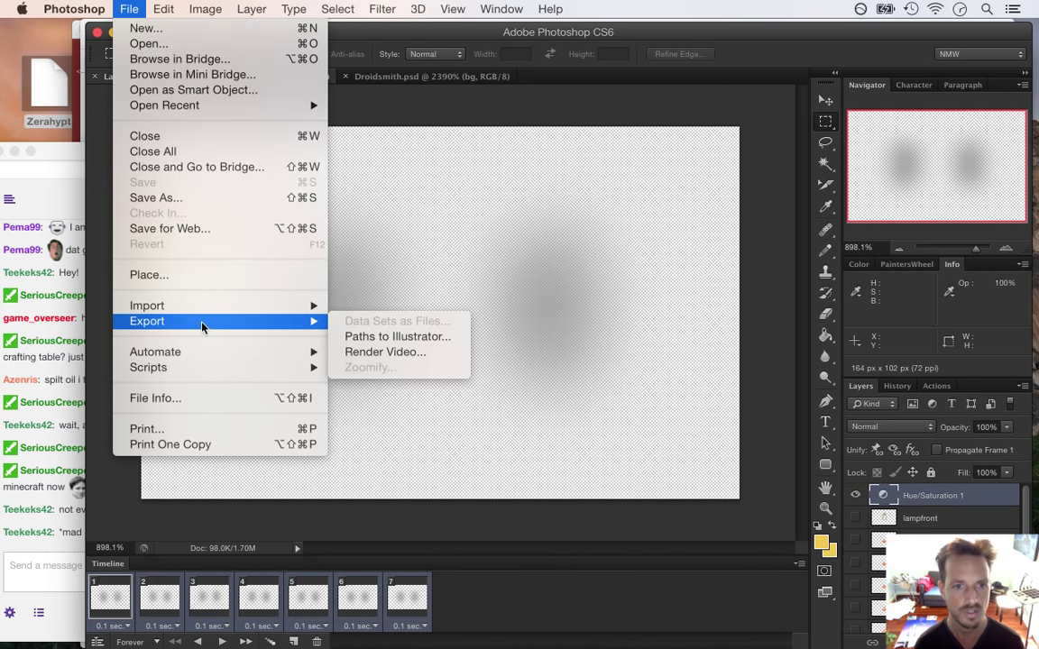
{"action": "left_click", "coordinate": [361, 352]}
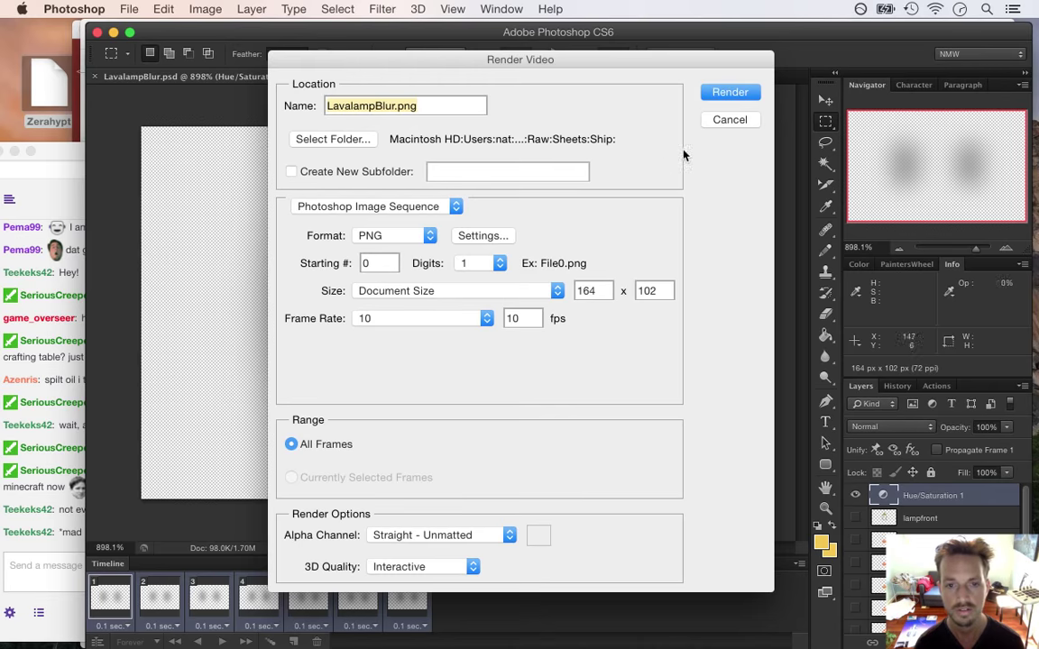
{"action": "left_click", "coordinate": [722, 93]}
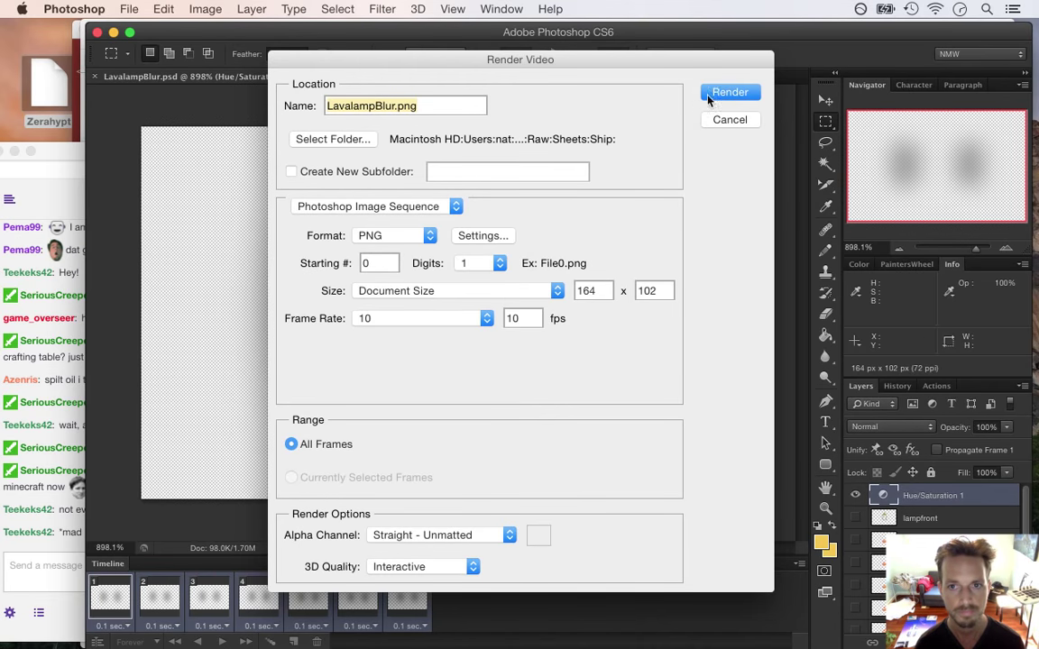
{"action": "left_click", "coordinate": [634, 252]}
{"action": "key", "text": "super+Tab"}
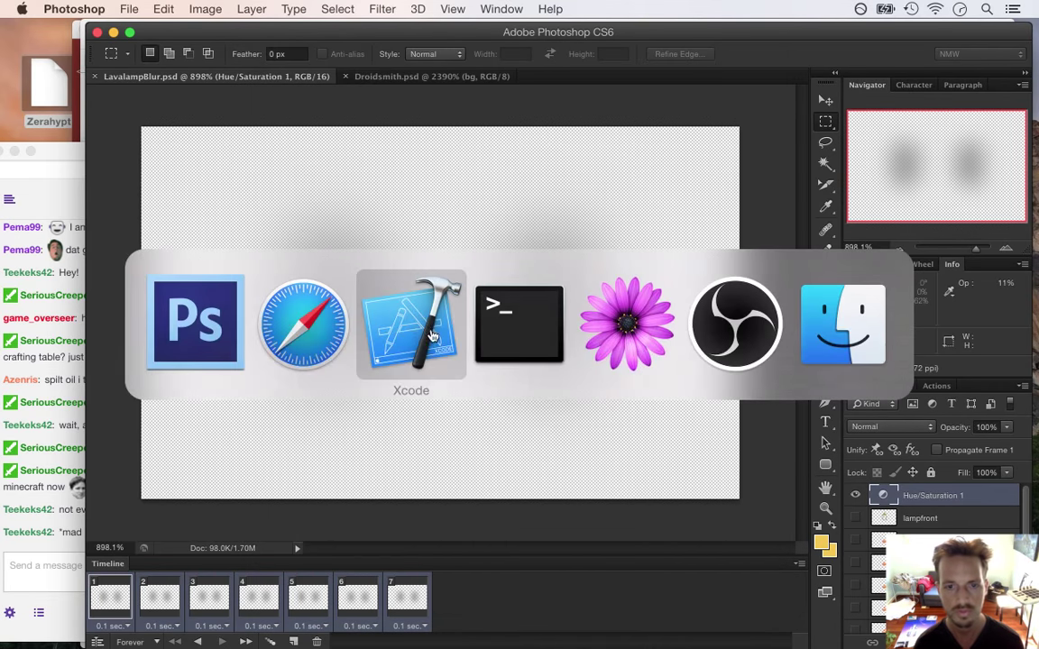
Add the line glow.setColor(lightColor); below the glow's additive setBlendFunc line in createLavaLampTile
{"action": "left_click", "coordinate": [459, 522]}
{"action": "left_click", "coordinate": [434, 559]}
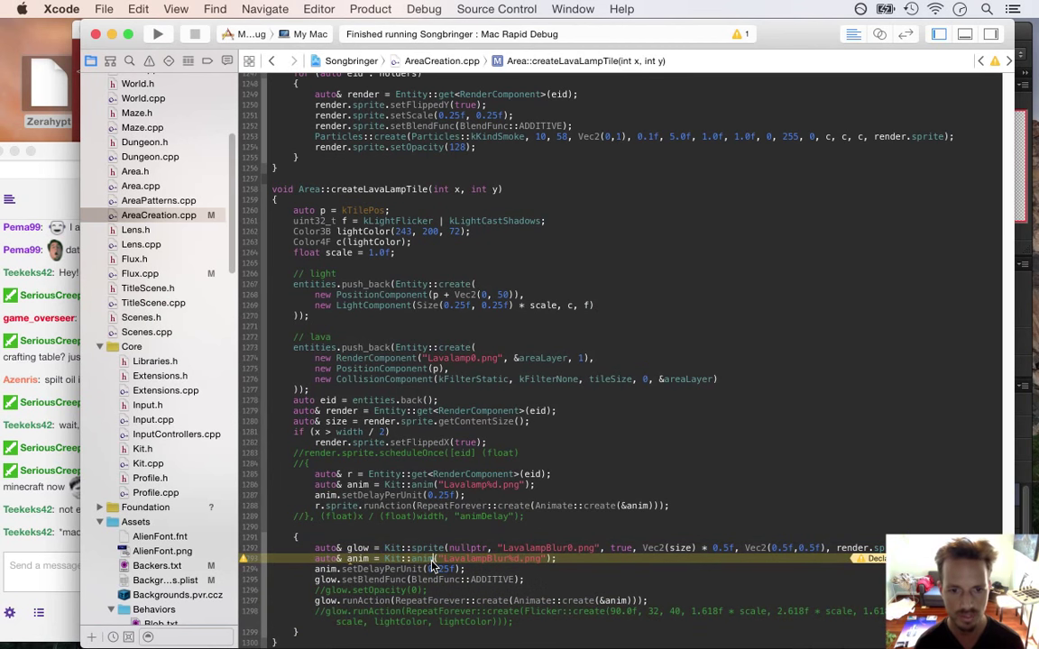
{"action": "key", "text": "Down"}
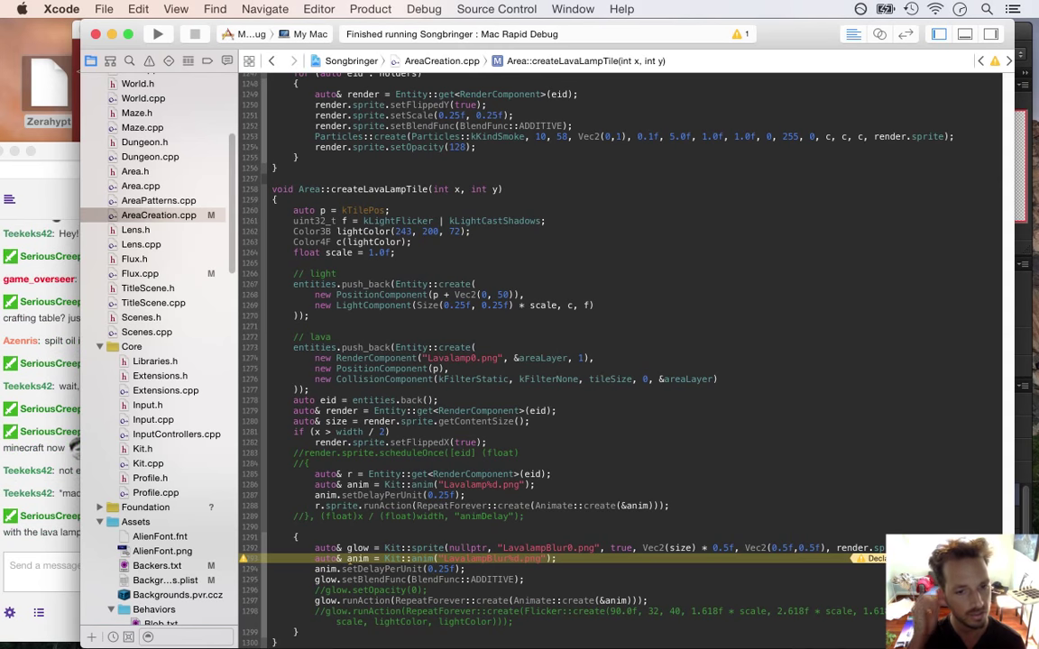
{"action": "key", "text": "Up"}
{"action": "key", "text": "Up"}
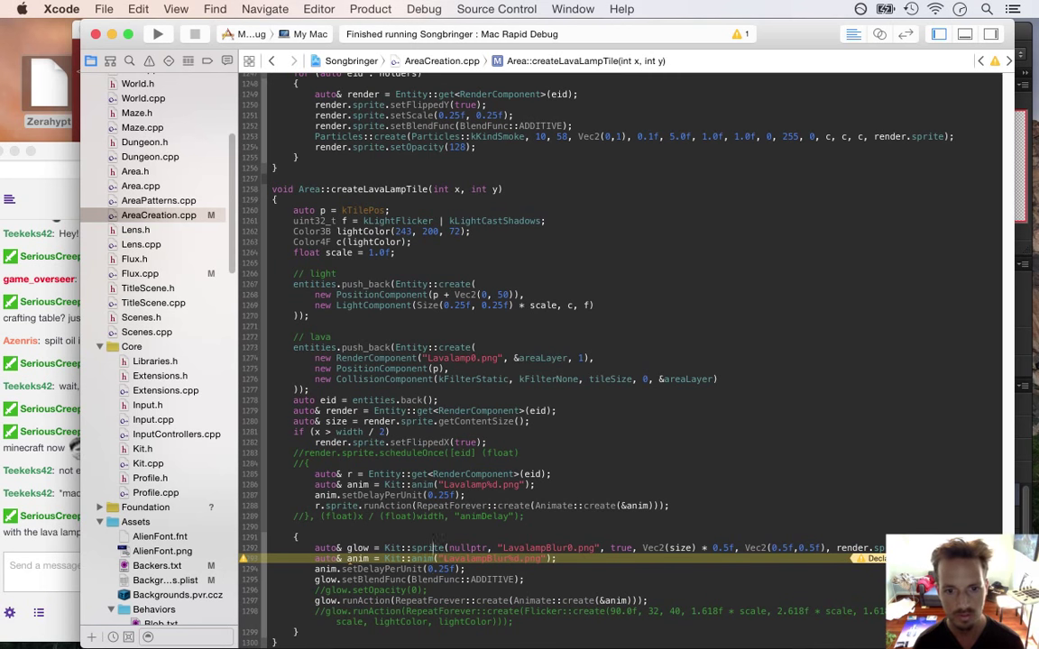
{"action": "key", "text": "super+Right"}
{"action": "key", "text": "Return"}
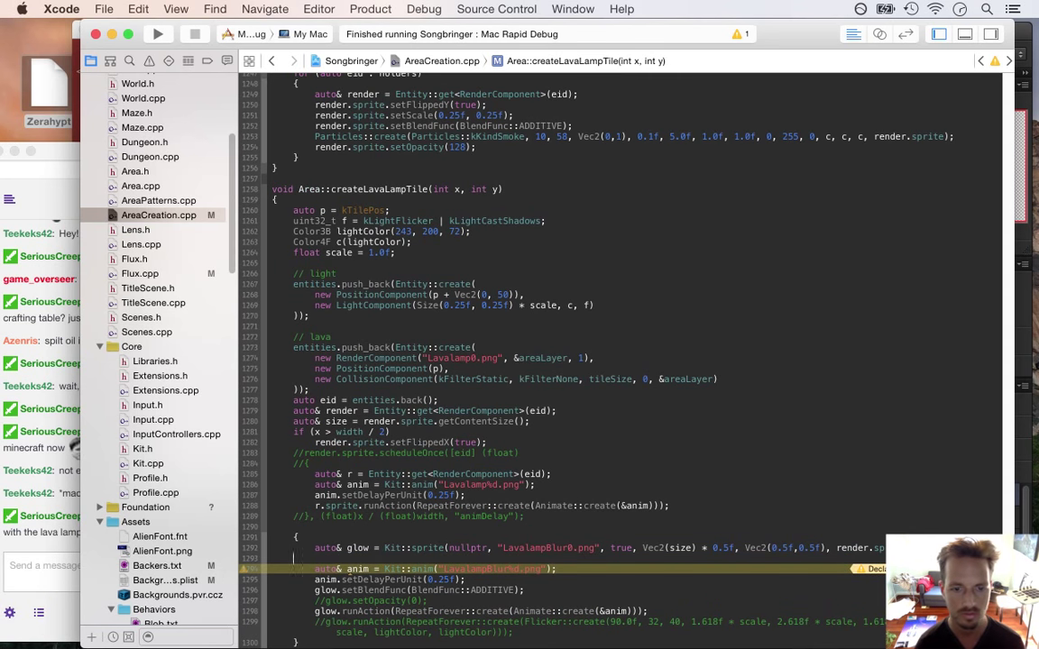
{"action": "key", "text": "super+z"}
{"action": "key", "text": "Return"}
{"action": "type", "text": "glo"}
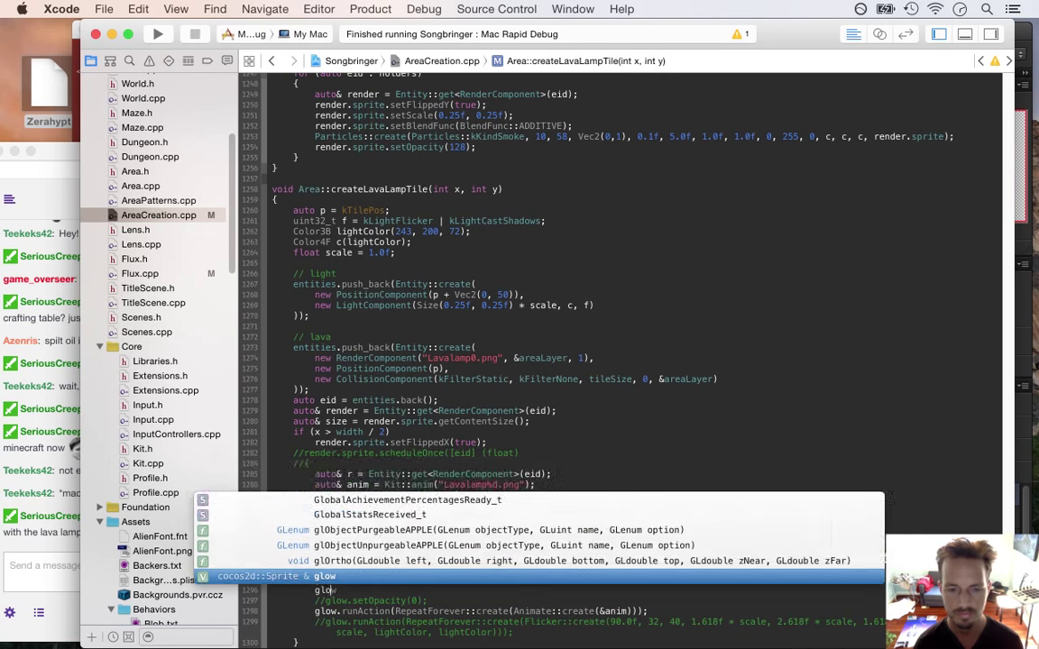
{"action": "type", "text": "w.setColor("}
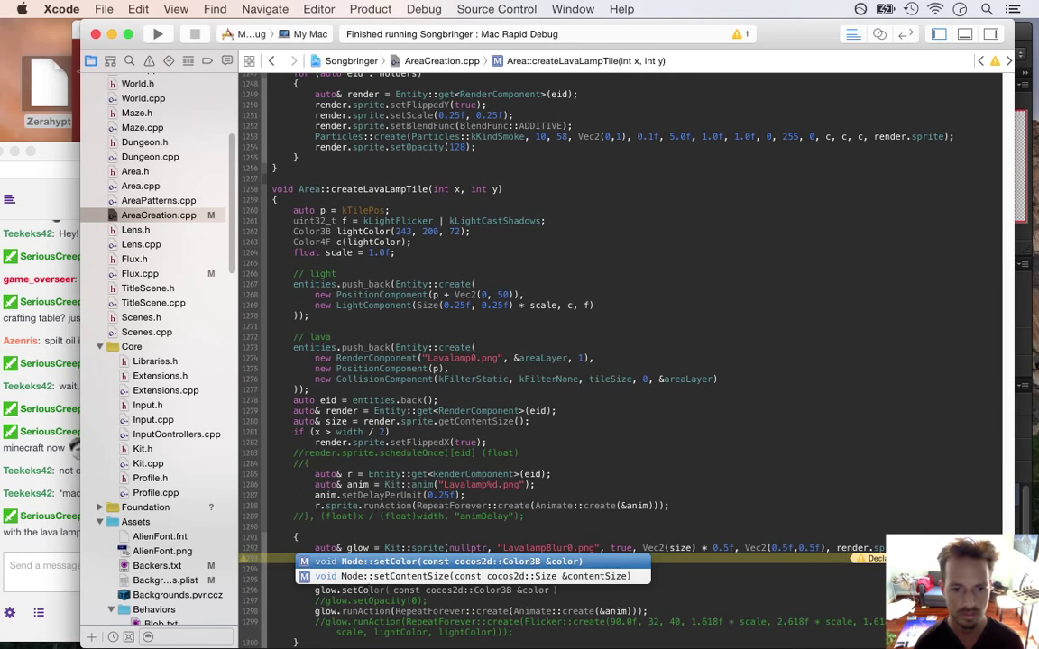
{"action": "key", "text": "Return"}
{"action": "type", "text": "lightColor"}
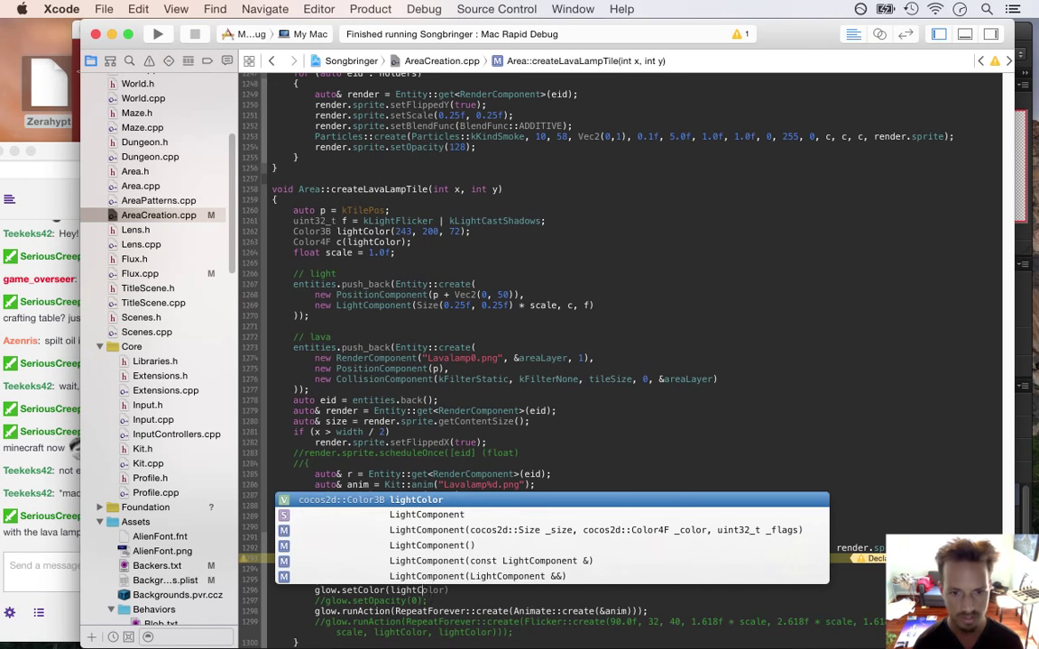
{"action": "type", "text": ");"}
Add the line glow.setOpacity(128); directly below the glow's setColor line
{"action": "key", "text": "Return"}
{"action": "type", "text": "glow.set"}
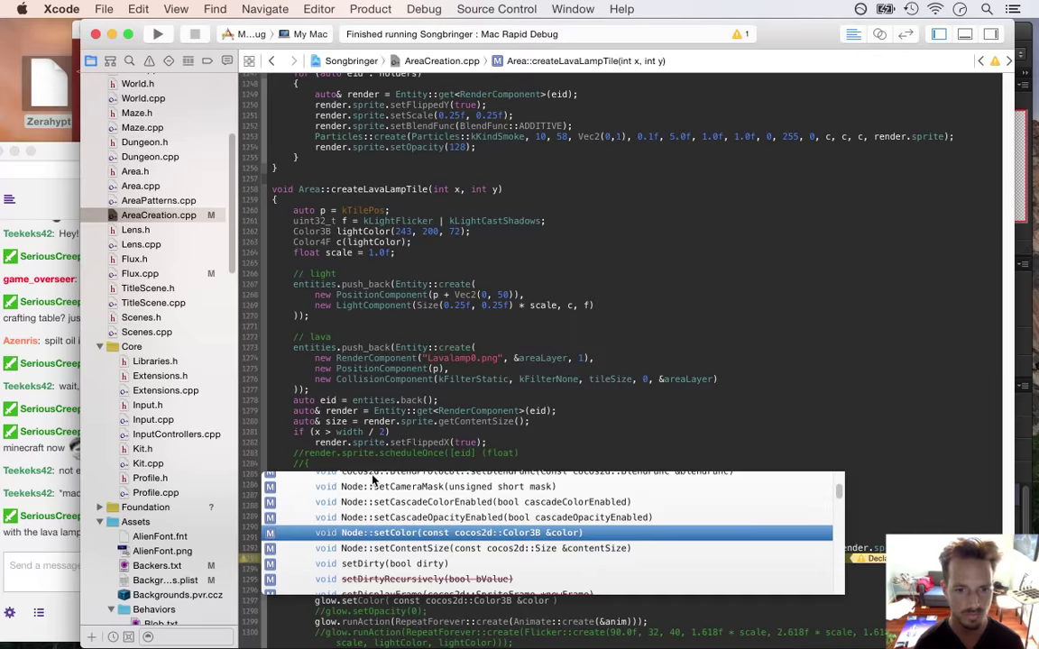
{"action": "type", "text": "O"}
{"action": "key", "text": "Up"}
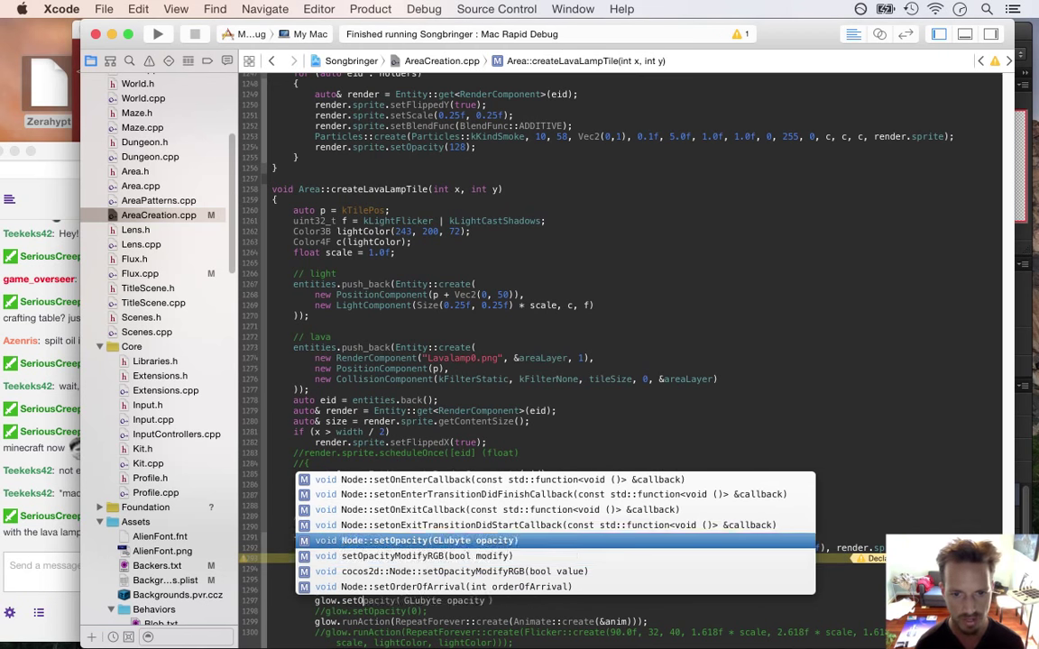
{"action": "key", "text": "Return"}
{"action": "type", "text": "128);"}
Build and run the game to check the tinted lava lamp glow, reading the chat during the build, and quit the game
{"action": "key", "text": "super+r"}
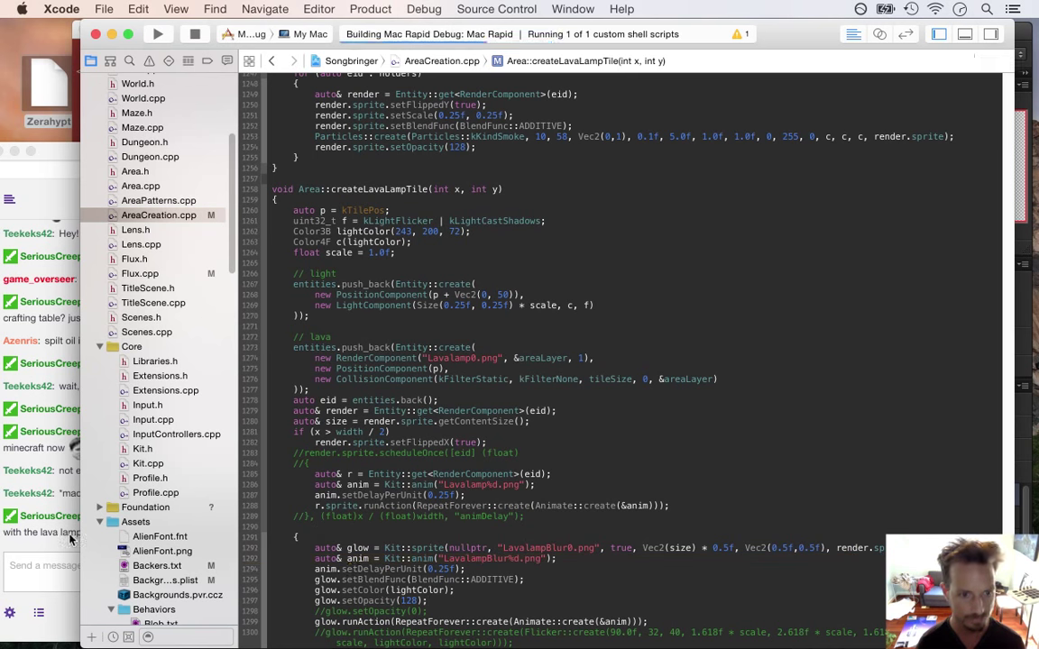
{"action": "left_click", "coordinate": [42, 539]}
{"action": "left_click_drag", "start_coordinate": [106, 516], "coordinate": [128, 538]}
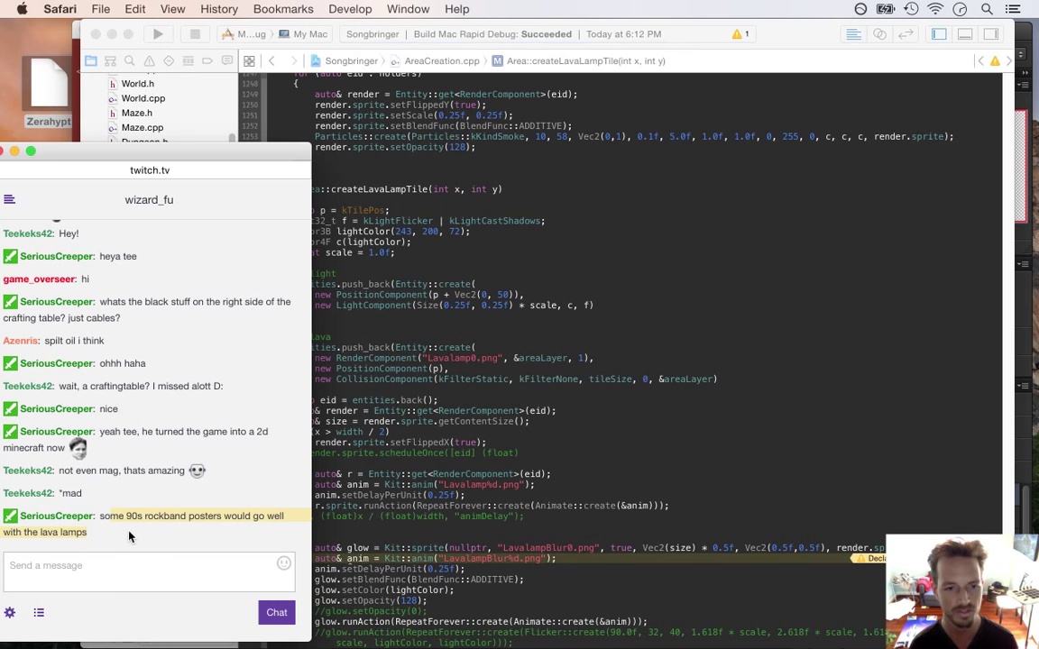
{"action": "left_click", "coordinate": [373, 515]}
{"action": "key", "text": "super+r"}
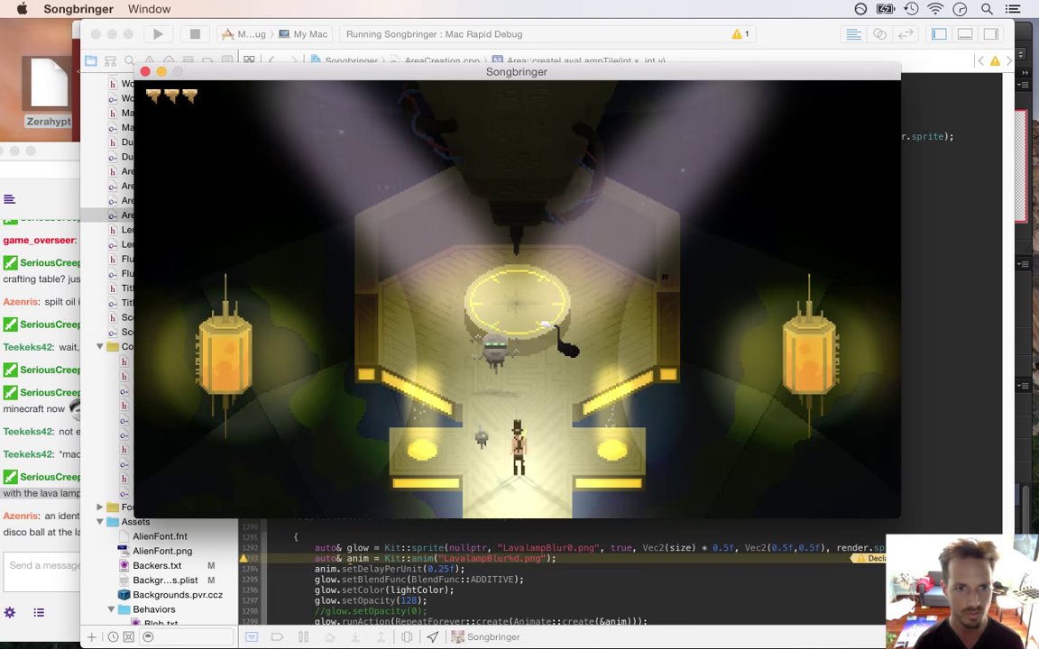
{"action": "key", "text": "super+q"}
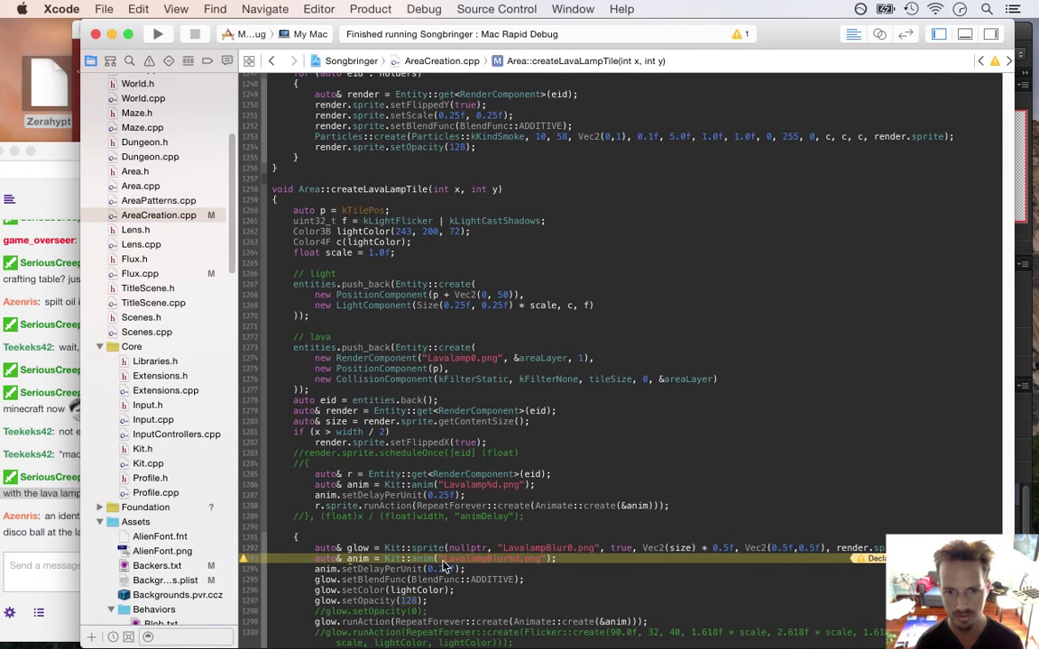
Set the glow's opacity to 200, delete the commented-out glow.setOpacity(0) line, and save the file
{"action": "key", "text": "alt+BackSpace"}
{"action": "type", "text": "200"}
{"action": "key", "text": "super+s"}
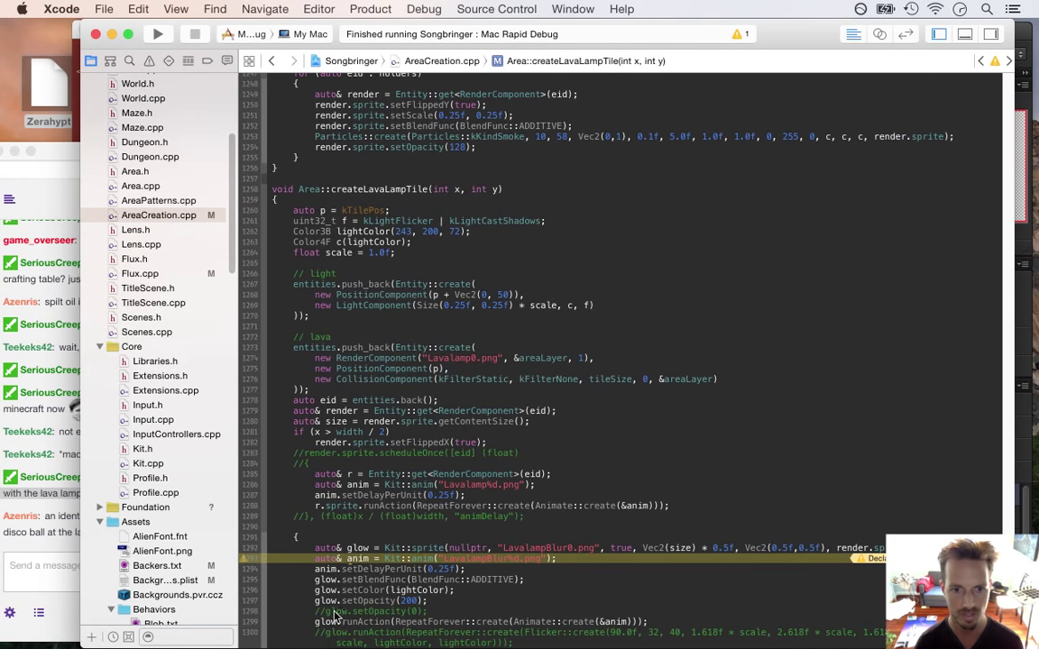
{"action": "key", "text": "shift+Down"}
{"action": "key", "text": "BackSpace"}
{"action": "key", "text": "super+s"}
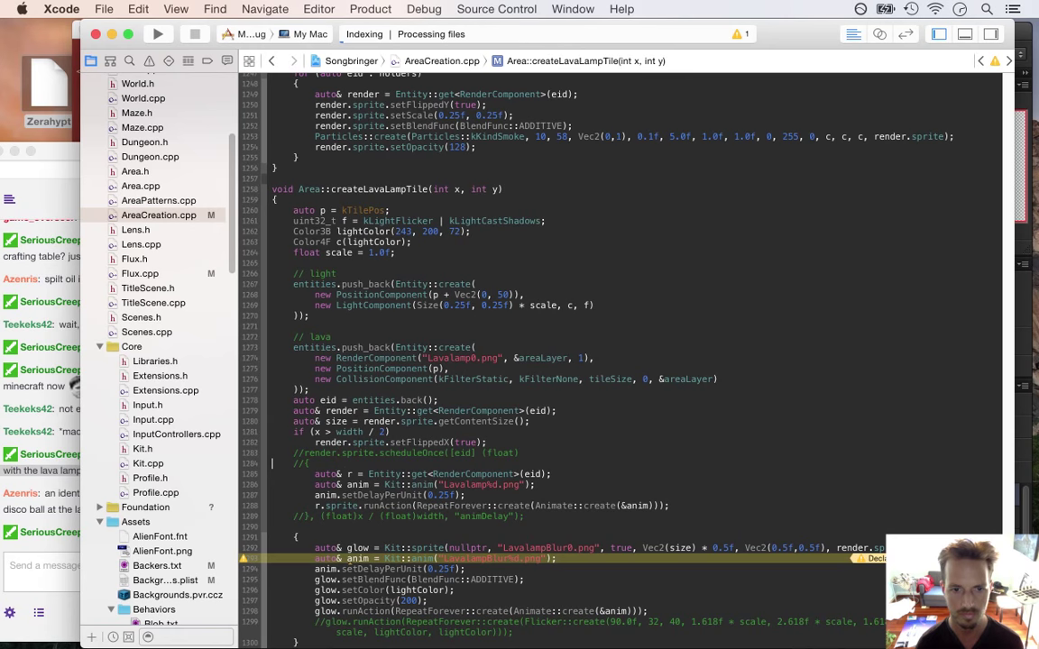
Uncomment the braces around the Lavalamp%d.png animation block, leaving the remaining scheduleOnce arguments commented out on their own line
{"action": "key", "text": "Delete"}
{"action": "key", "text": "Delete"}
{"action": "key", "text": "Down"}
{"action": "key", "text": "Down"}
{"action": "key", "text": "Down"}
{"action": "key", "text": "Down"}
{"action": "key", "text": "Down"}
{"action": "key", "text": "Delete"}
{"action": "key", "text": "Delete"}
{"action": "key", "text": "Right"}
{"action": "key", "text": "Return"}
{"action": "type", "text": "//"}
Build and run the game to check the lava lamp glow, read the new chat messages, quit the game, and return to the Xcode code
{"action": "key", "text": "super+r"}
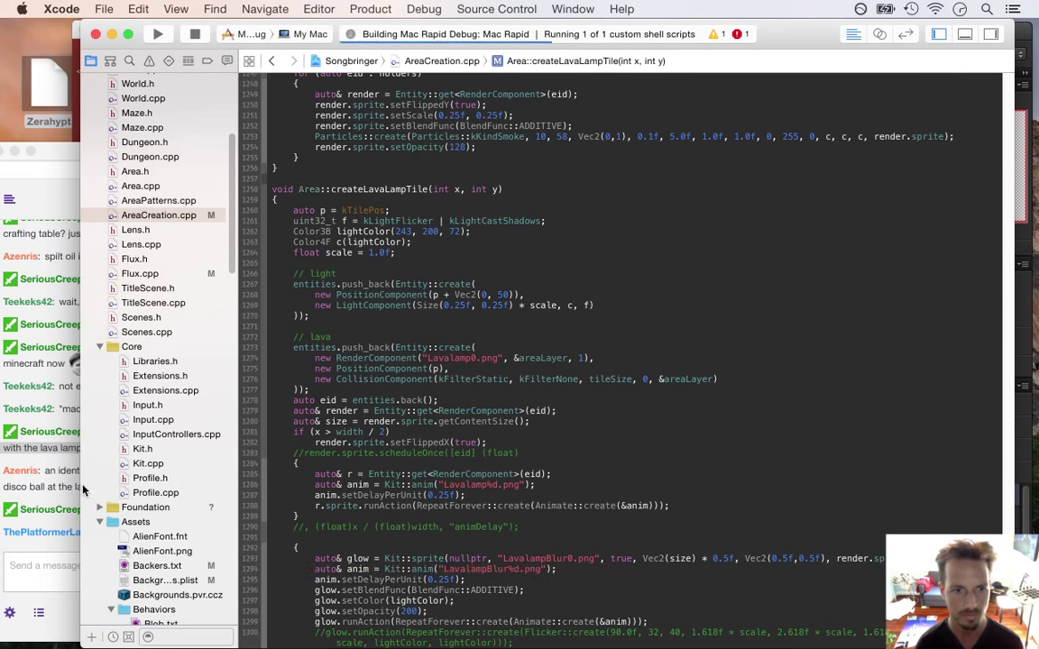
{"action": "left_click", "coordinate": [60, 489]}
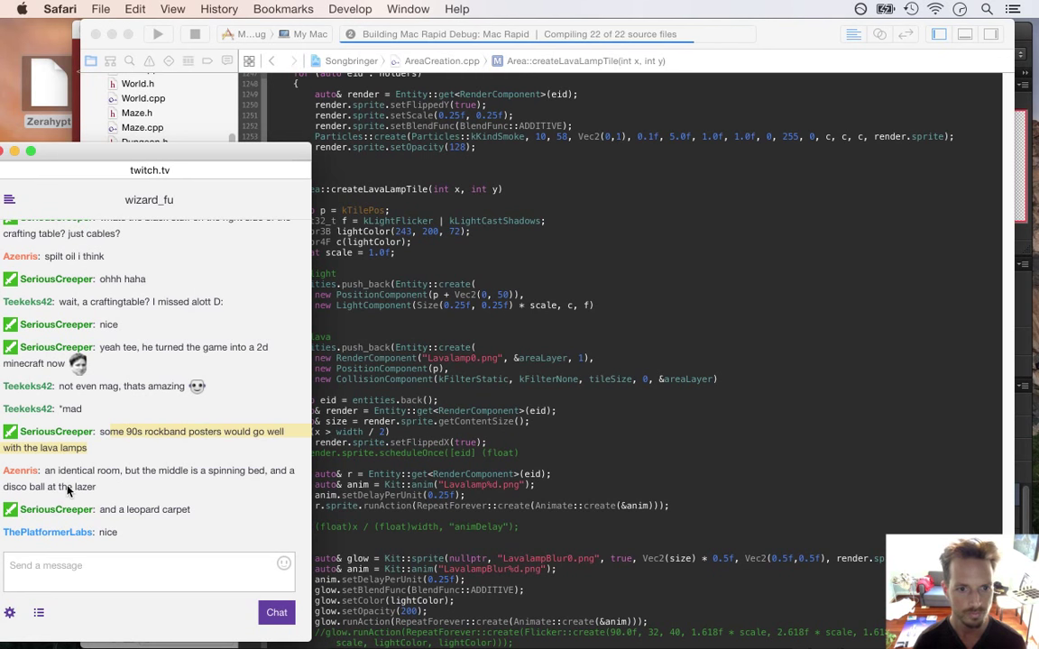
{"action": "left_click_drag", "start_coordinate": [59, 471], "coordinate": [97, 488]}
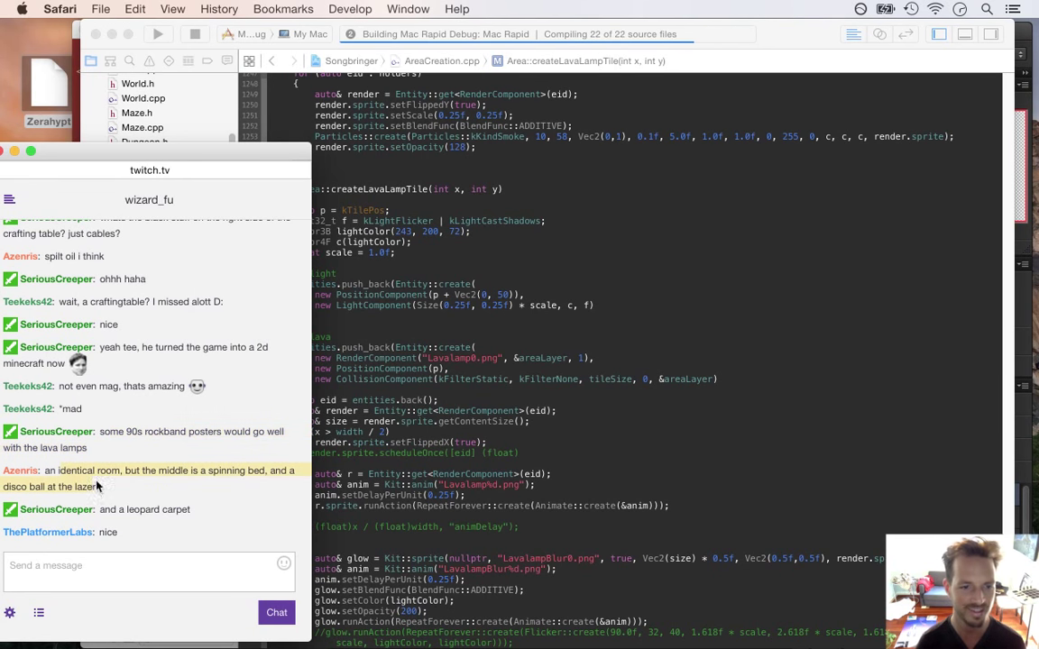
{"action": "left_click", "coordinate": [77, 478]}
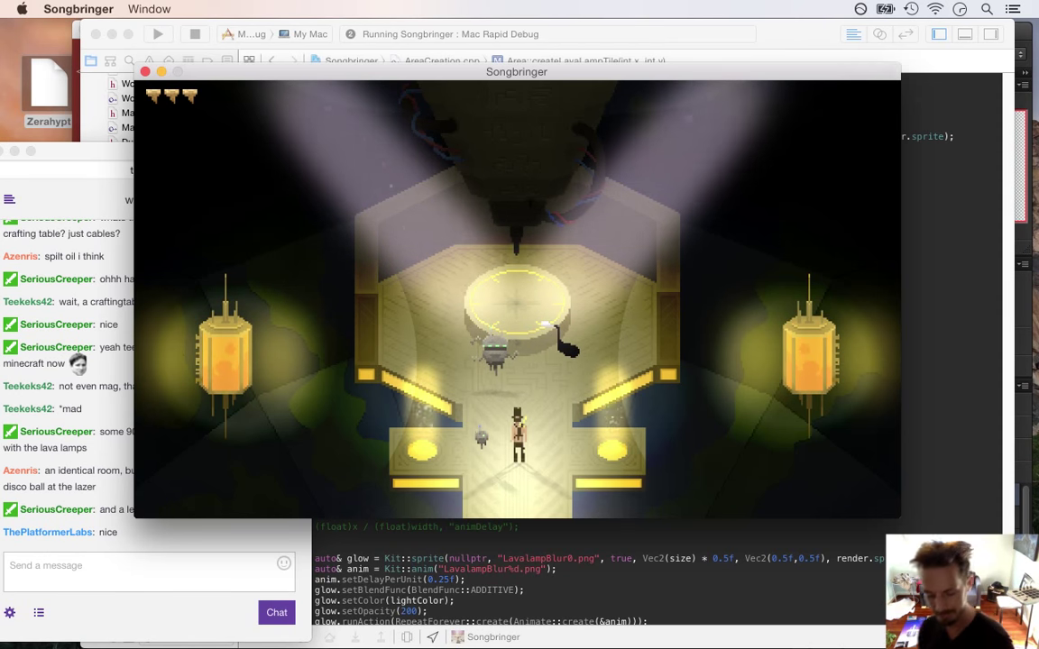
{"action": "key", "text": "super+q"}
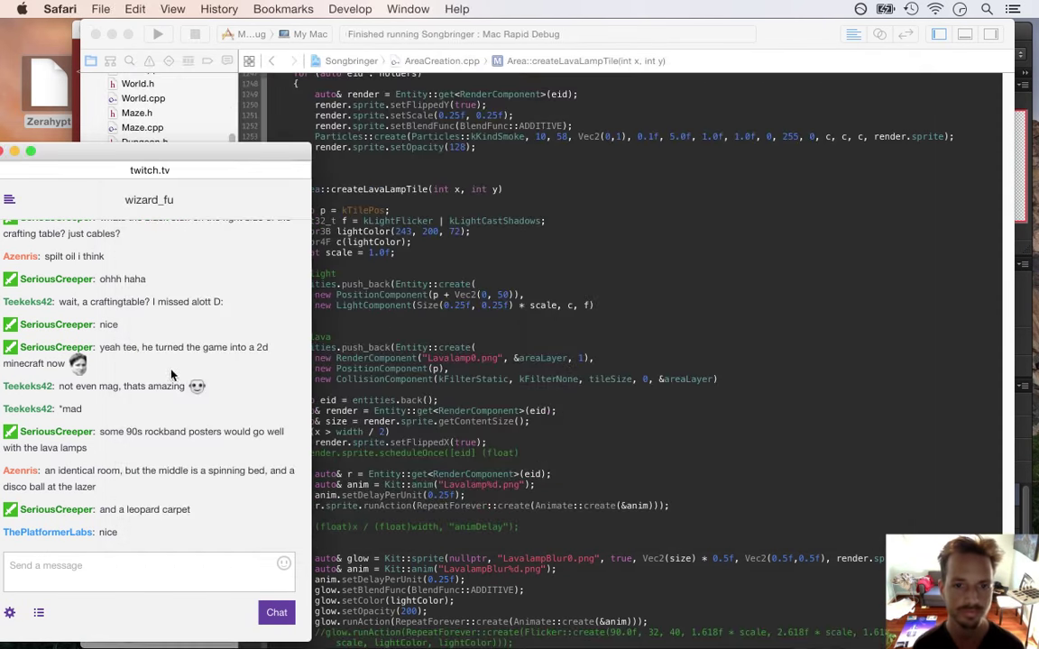
{"action": "left_click", "coordinate": [522, 533]}
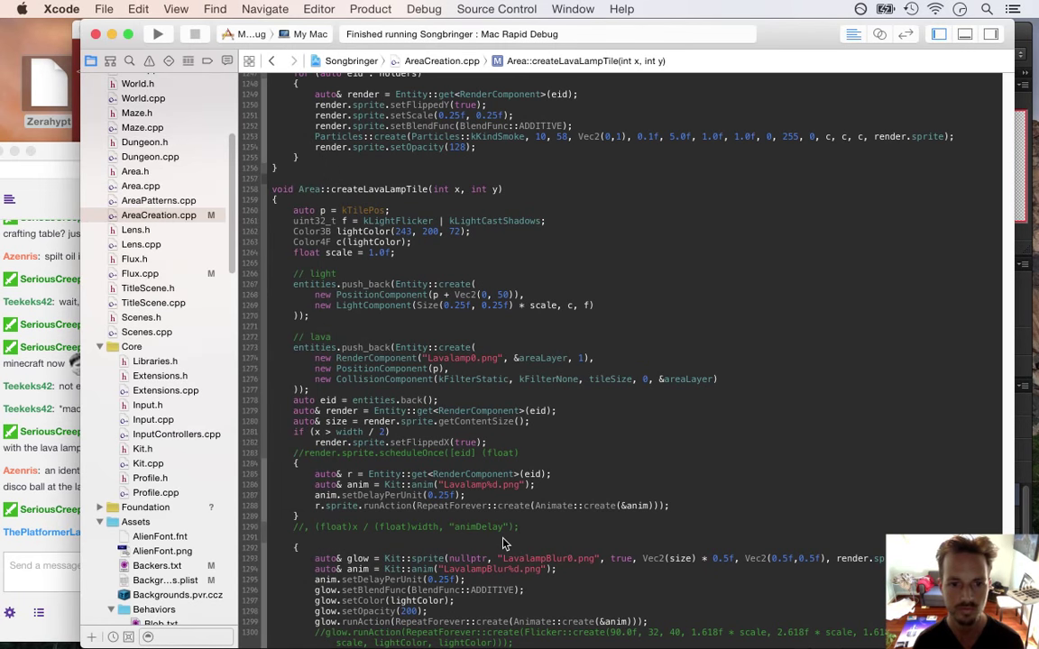
{"action": "type", "text": ","}
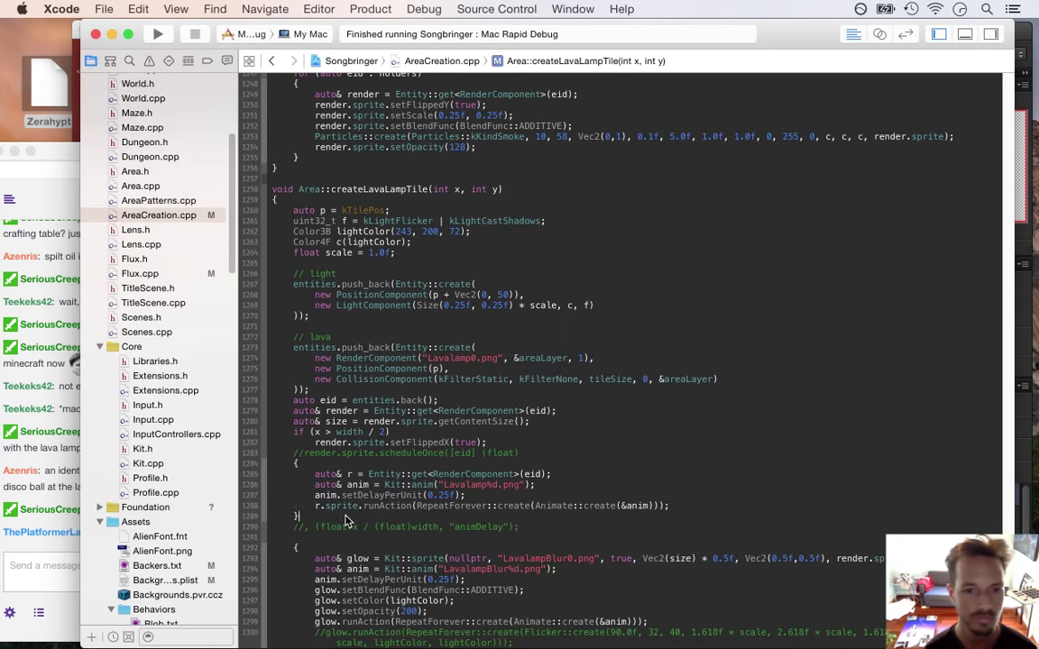
Switch to Photoshop, bring up Droidsmith.psd, and view the whole crafting platform at about 621% zoom
{"action": "key", "text": "super+Tab"}
{"action": "left_click", "coordinate": [424, 327]}
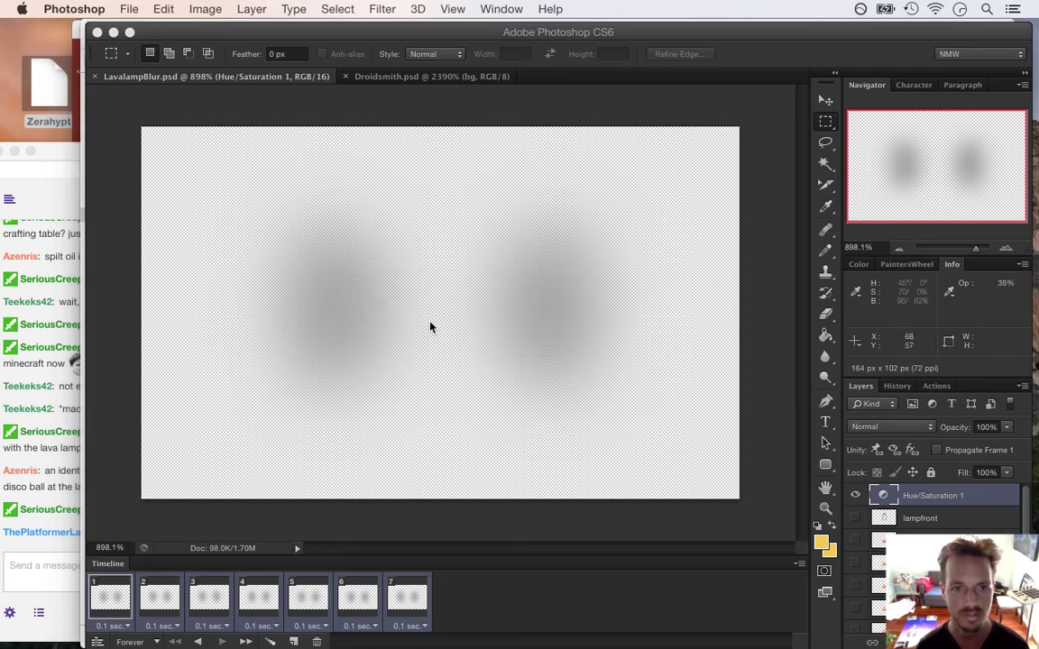
{"action": "left_click", "coordinate": [413, 77]}
{"action": "scroll", "coordinate": [454, 320], "scroll_direction": "down", "scroll_amount": 5}
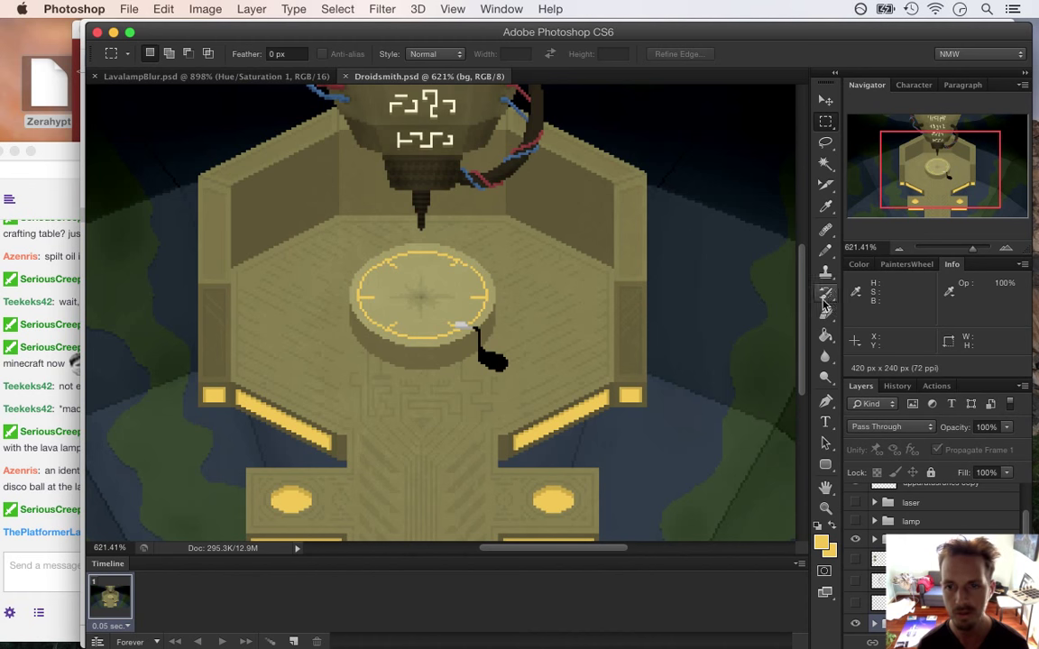
{"action": "left_click_drag", "start_coordinate": [799, 309], "coordinate": [803, 285]}
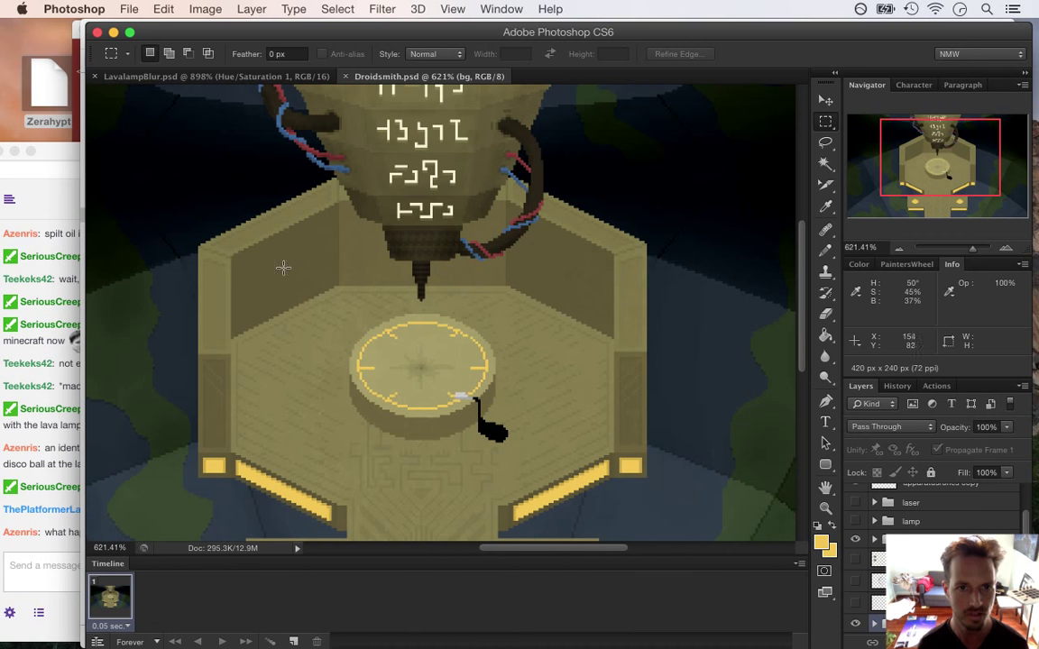
Read the latest chat messages, check the stream status in OBS, and return to Droidsmith.psd in Photoshop
{"action": "left_click", "coordinate": [54, 461]}
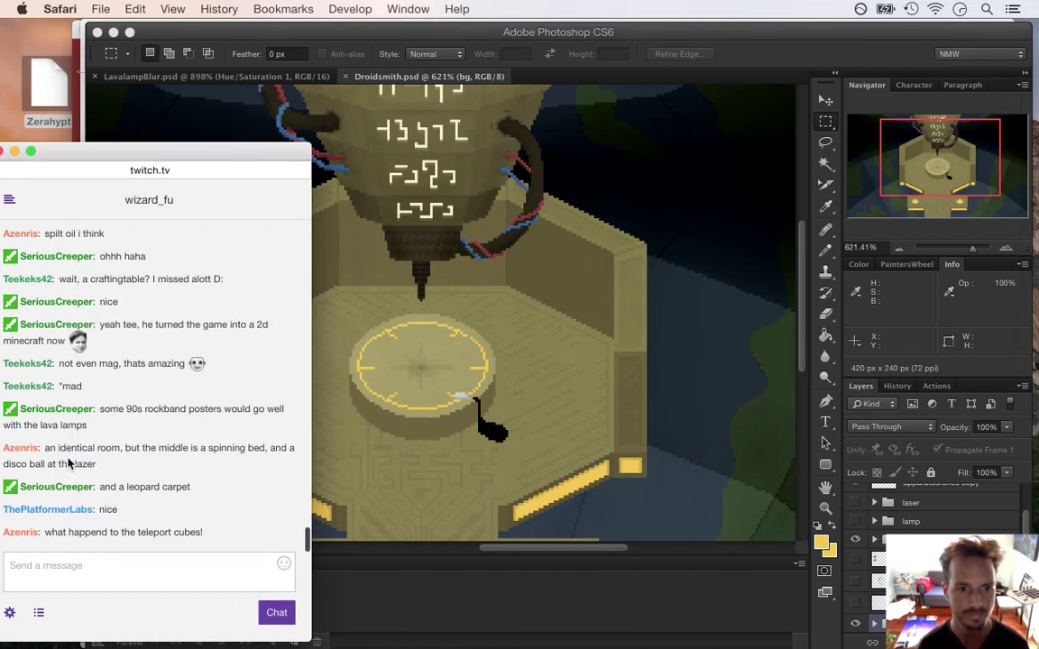
{"action": "left_click_drag", "start_coordinate": [91, 532], "coordinate": [108, 534]}
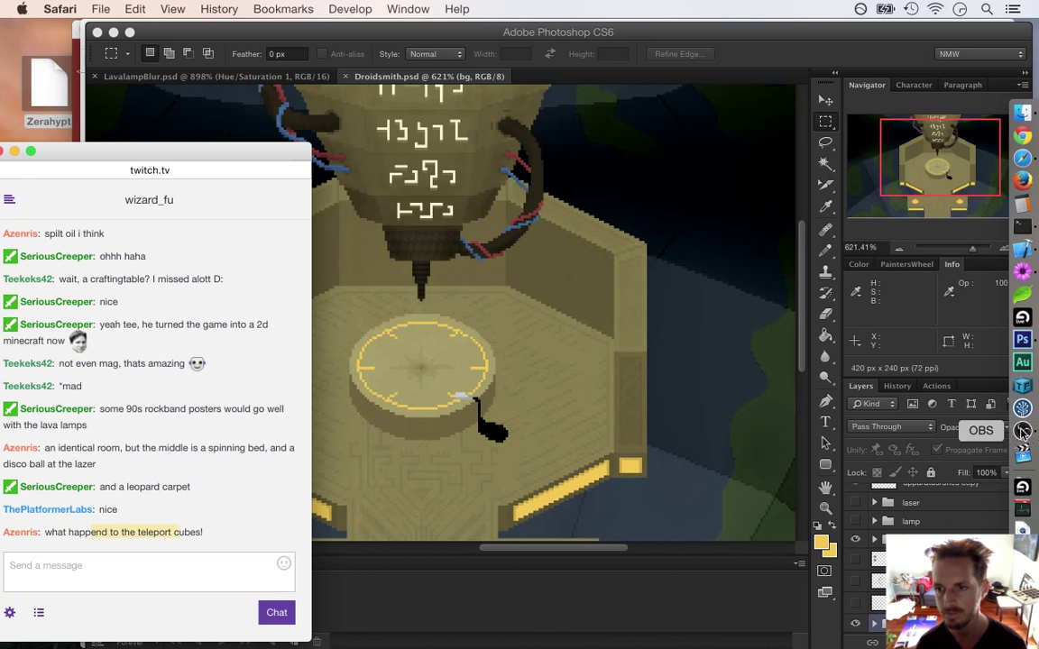
{"action": "left_click", "coordinate": [1030, 431]}
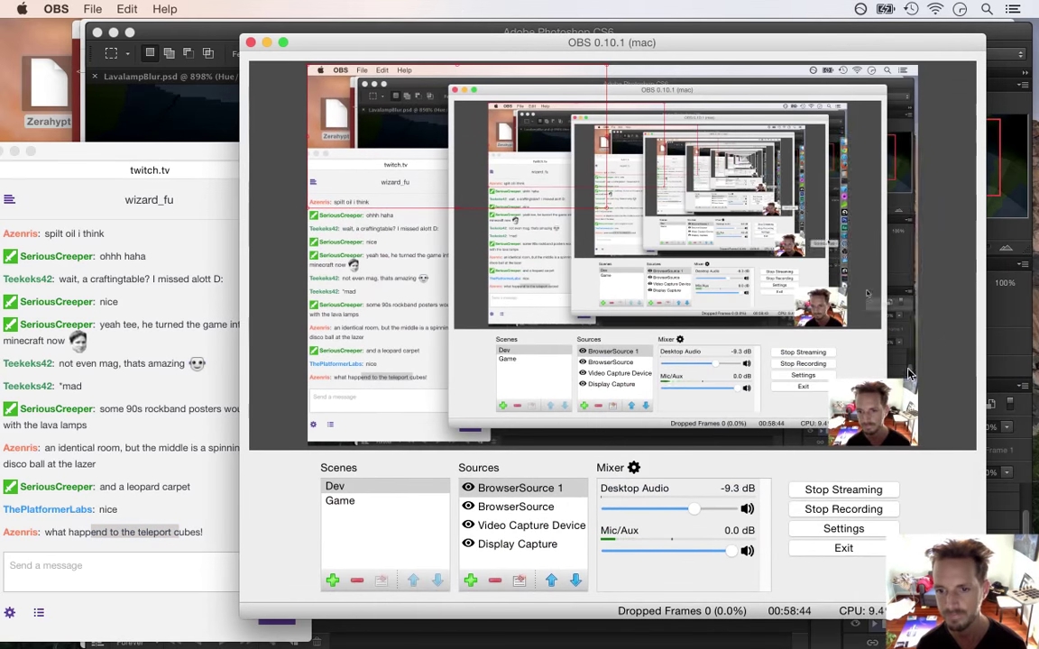
{"action": "left_click", "coordinate": [267, 42]}
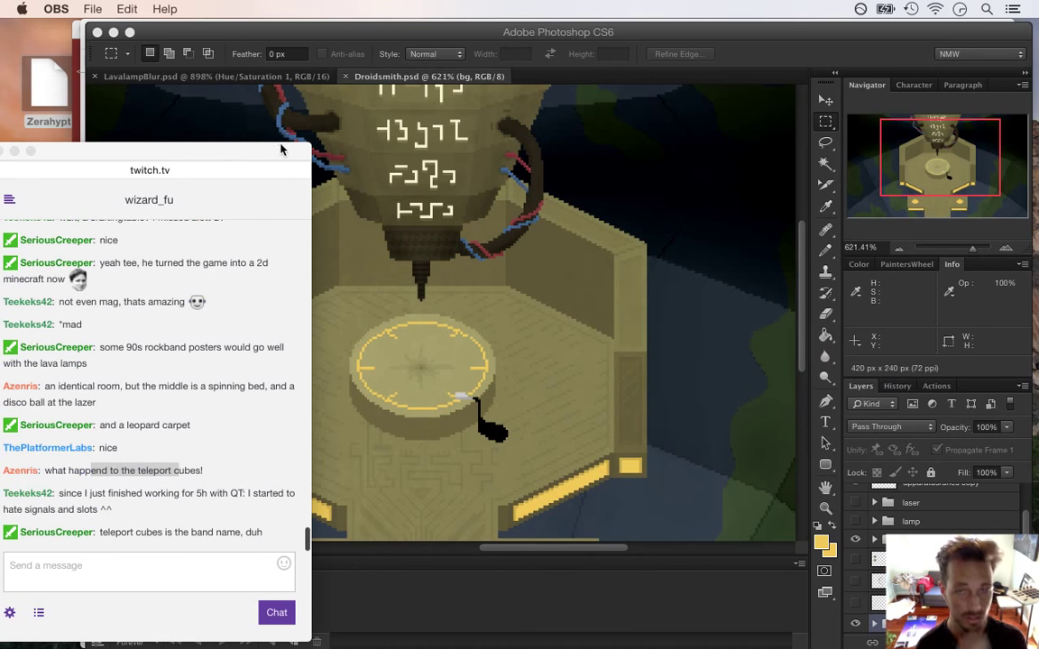
{"action": "left_click", "coordinate": [430, 35]}
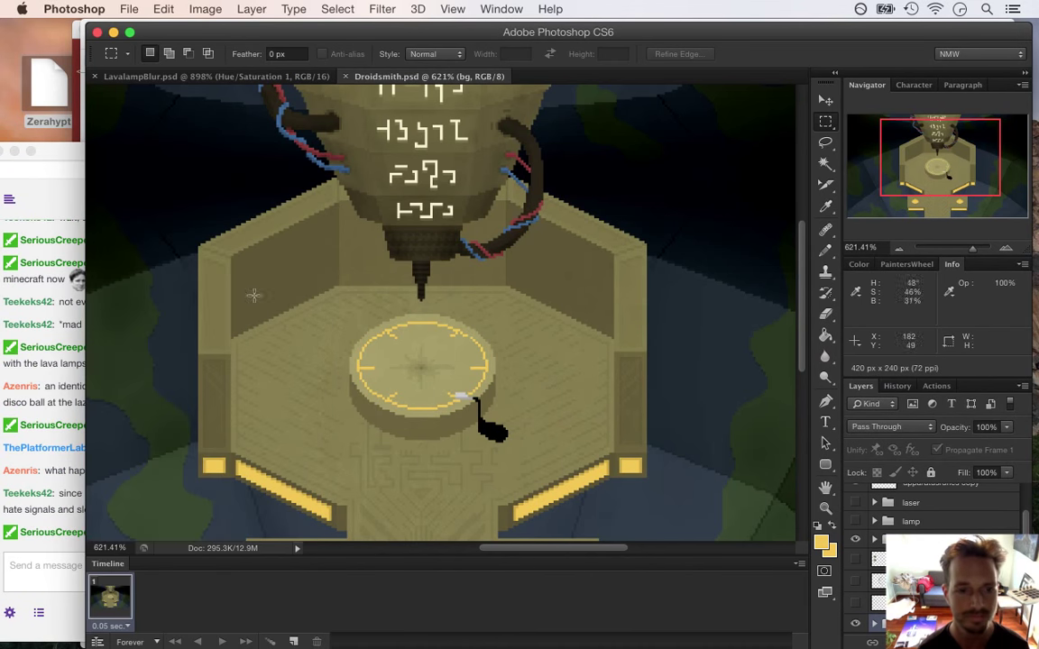
{"action": "left_click", "coordinate": [59, 511]}
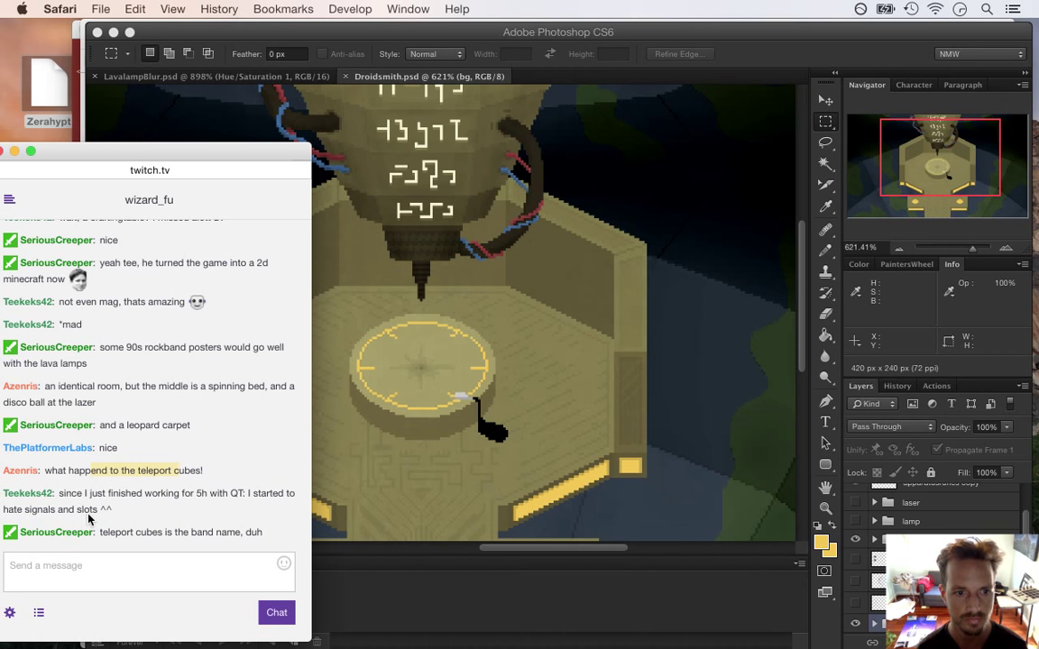
{"action": "left_click_drag", "start_coordinate": [88, 494], "coordinate": [134, 515]}
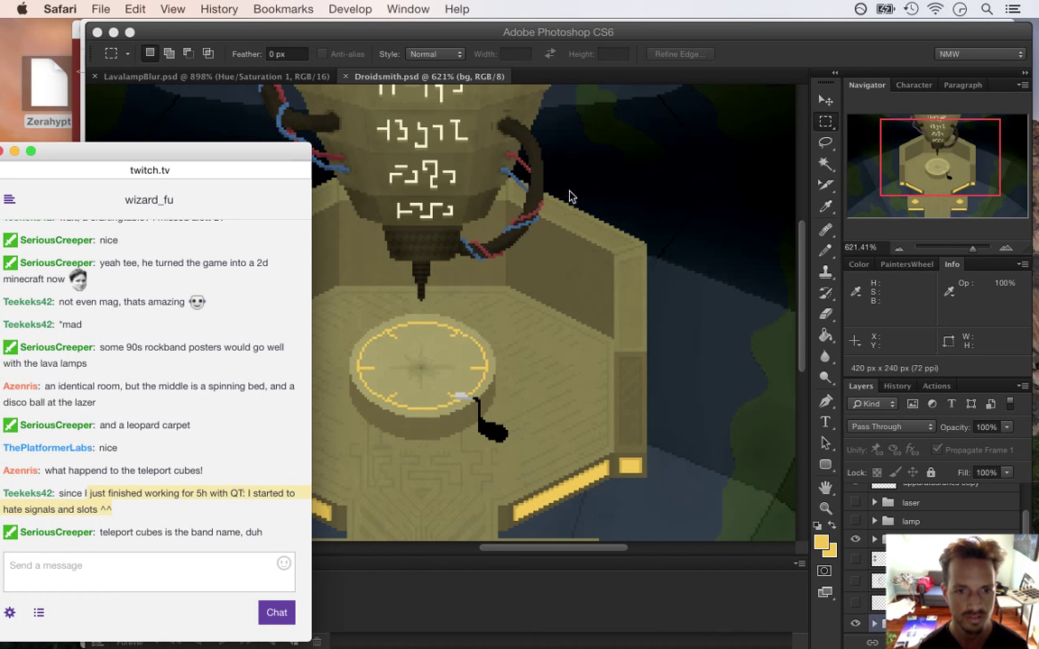
{"action": "left_click", "coordinate": [749, 46]}
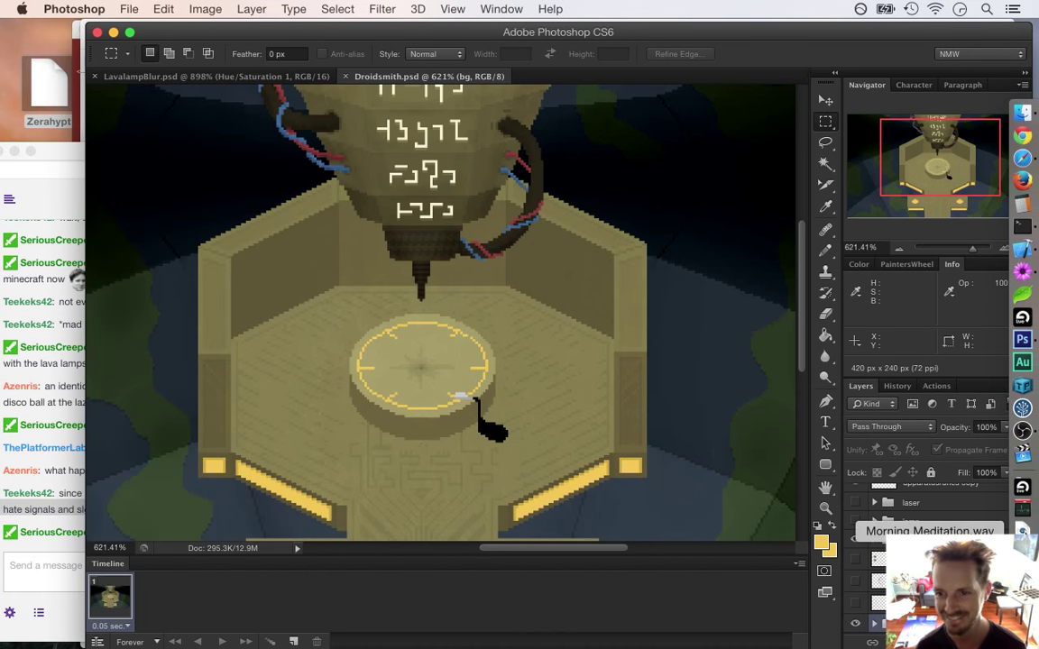
Expand the bg group, hide the layer with the hanging crafting machine, and switch the glow layer off and back on
{"action": "left_click", "coordinate": [875, 539]}
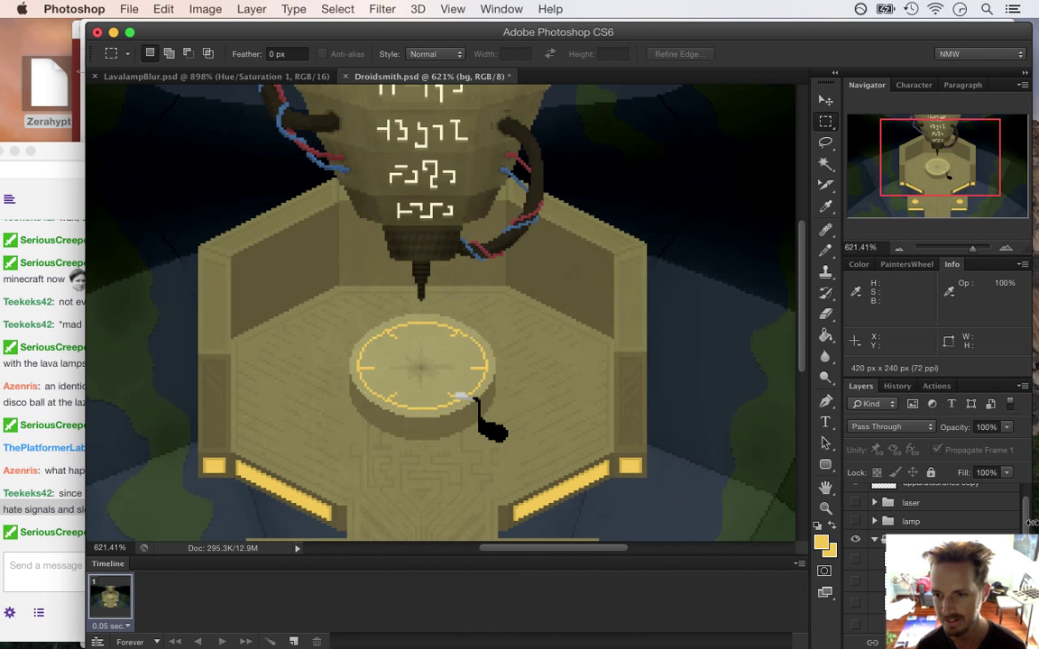
{"action": "scroll", "coordinate": [1028, 519], "scroll_direction": "down", "scroll_amount": 3}
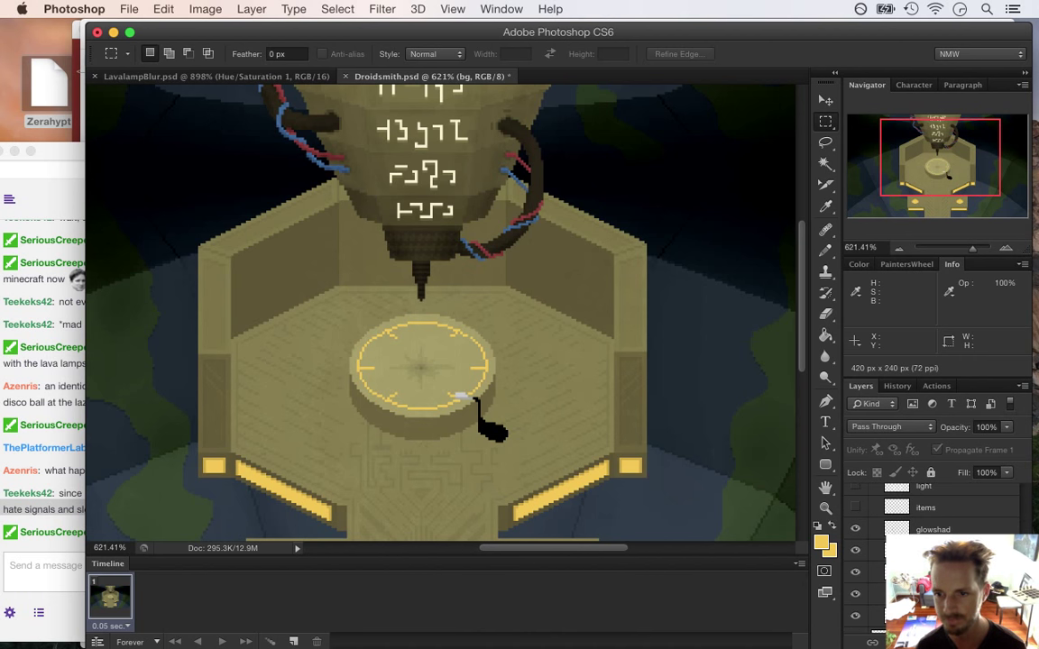
{"action": "left_click", "coordinate": [859, 572]}
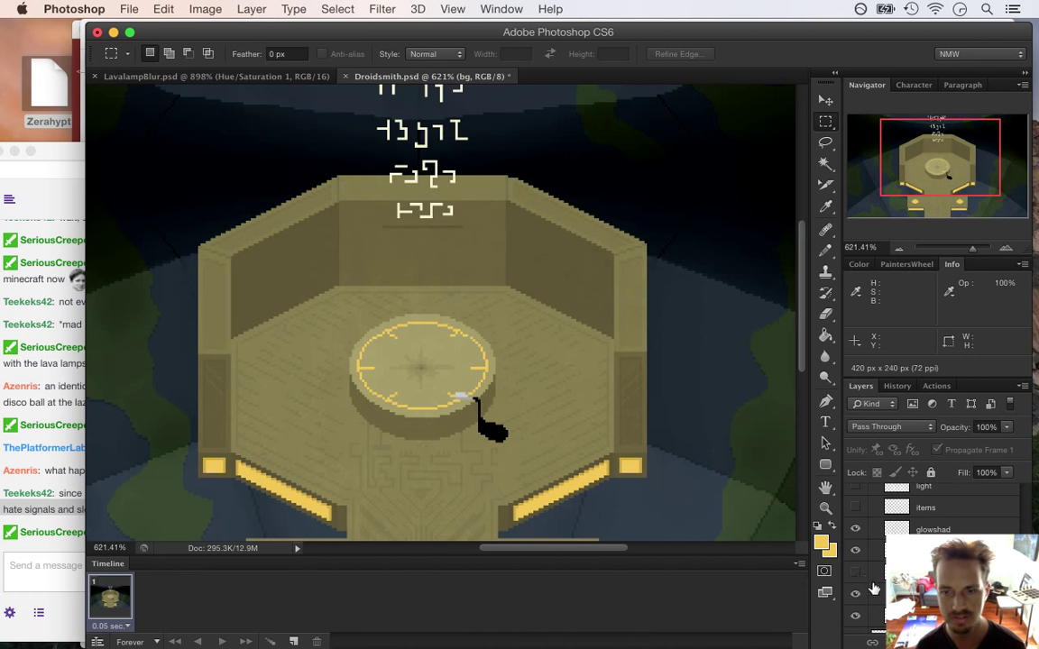
{"action": "left_click", "coordinate": [858, 552]}
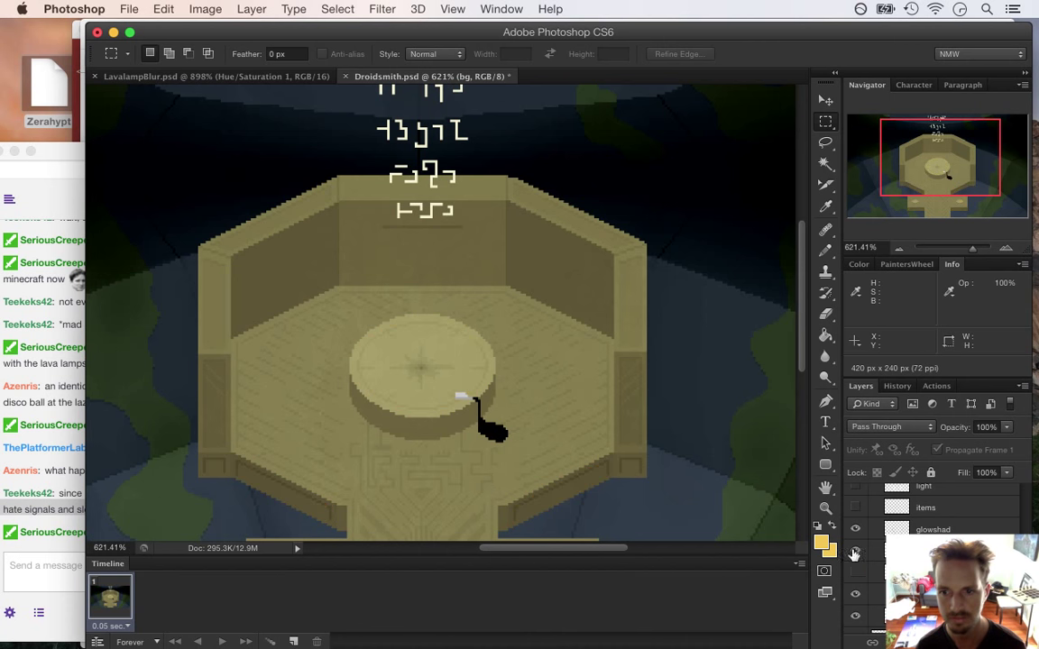
{"action": "left_click", "coordinate": [856, 551]}
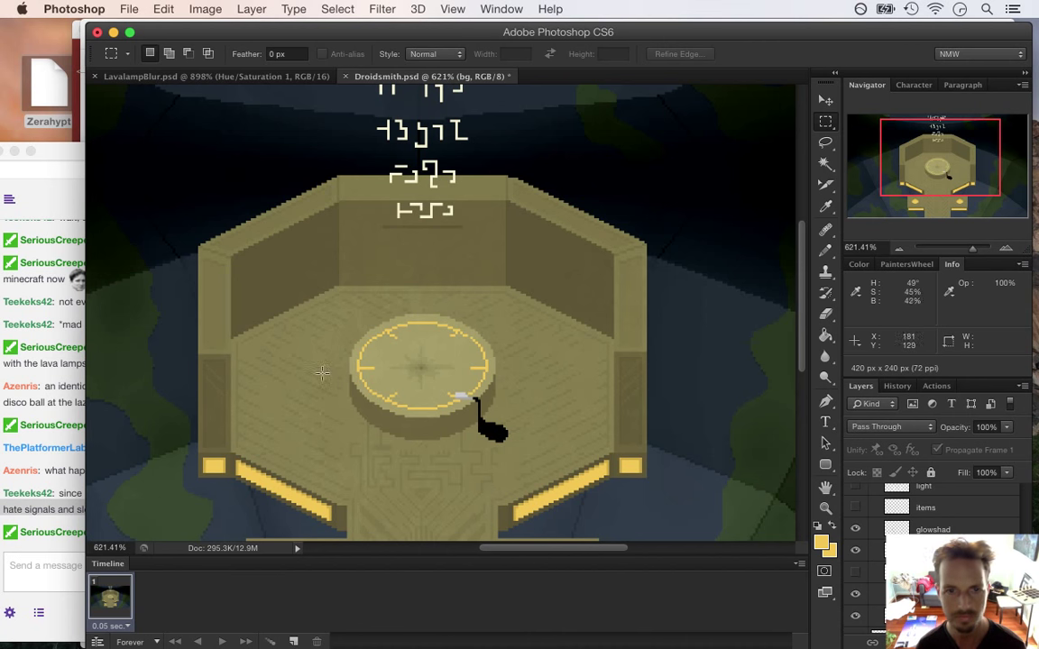
Hide the apparatusrunes copy and glowshad layers and zoom in on the empty back wall of the platform
{"action": "scroll", "coordinate": [934, 514], "scroll_direction": "up", "scroll_amount": 1}
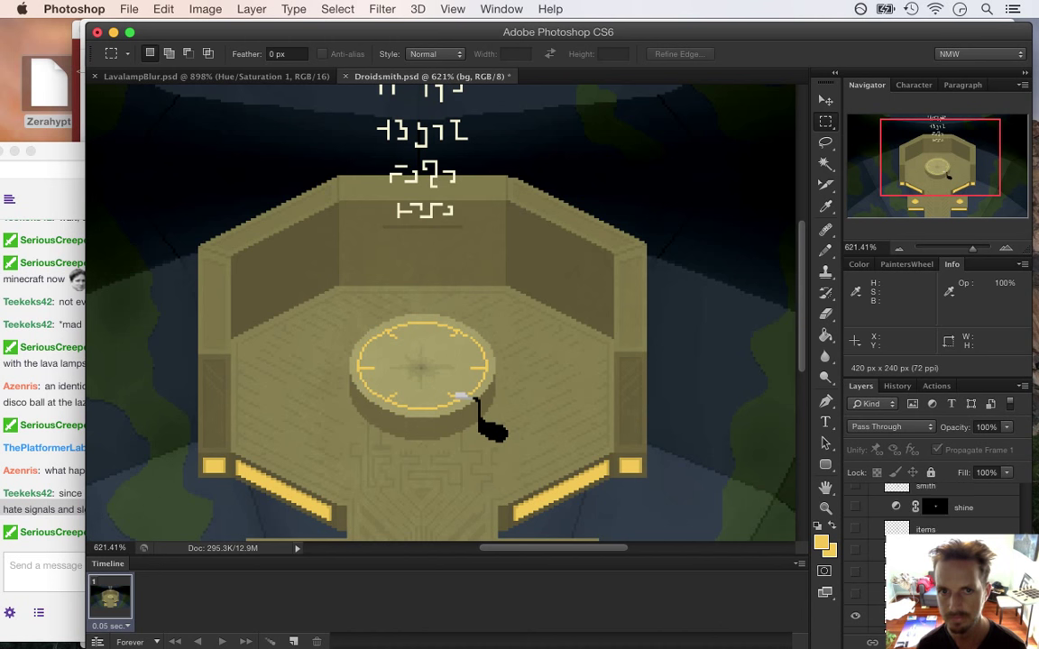
{"action": "scroll", "coordinate": [933, 510], "scroll_direction": "down", "scroll_amount": 2}
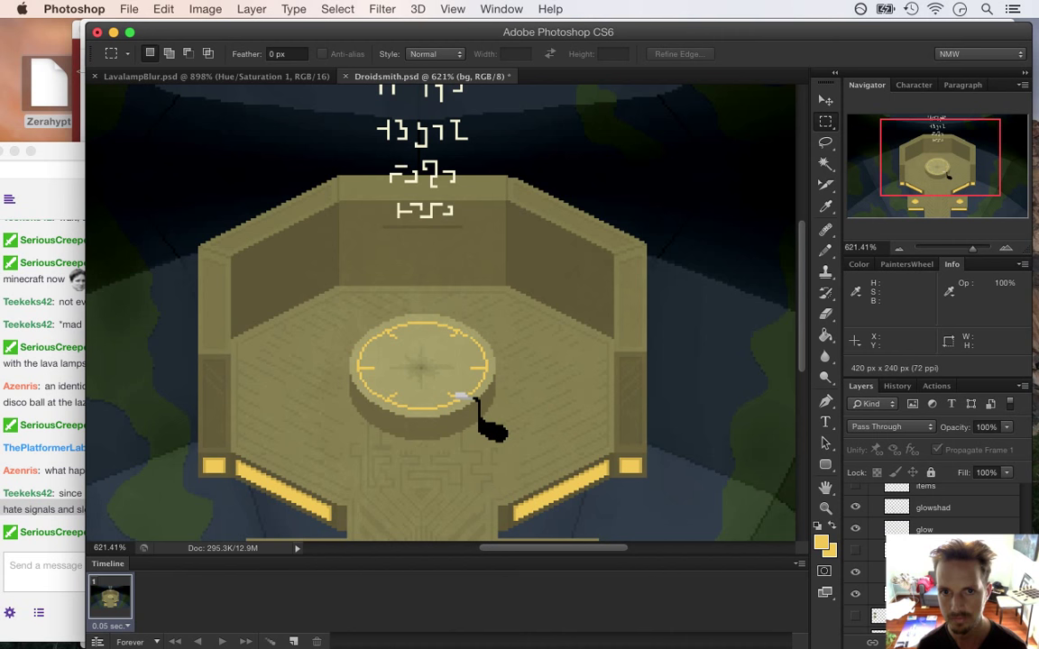
{"action": "scroll", "coordinate": [934, 510], "scroll_direction": "up", "scroll_amount": 2}
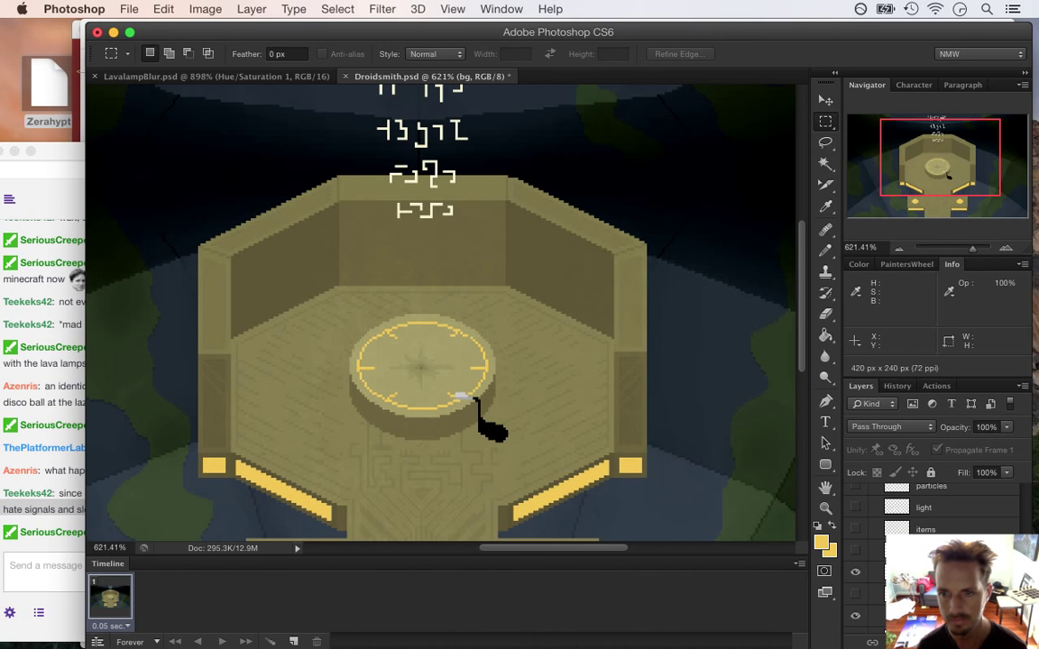
{"action": "left_click_drag", "start_coordinate": [1027, 543], "coordinate": [1028, 506]}
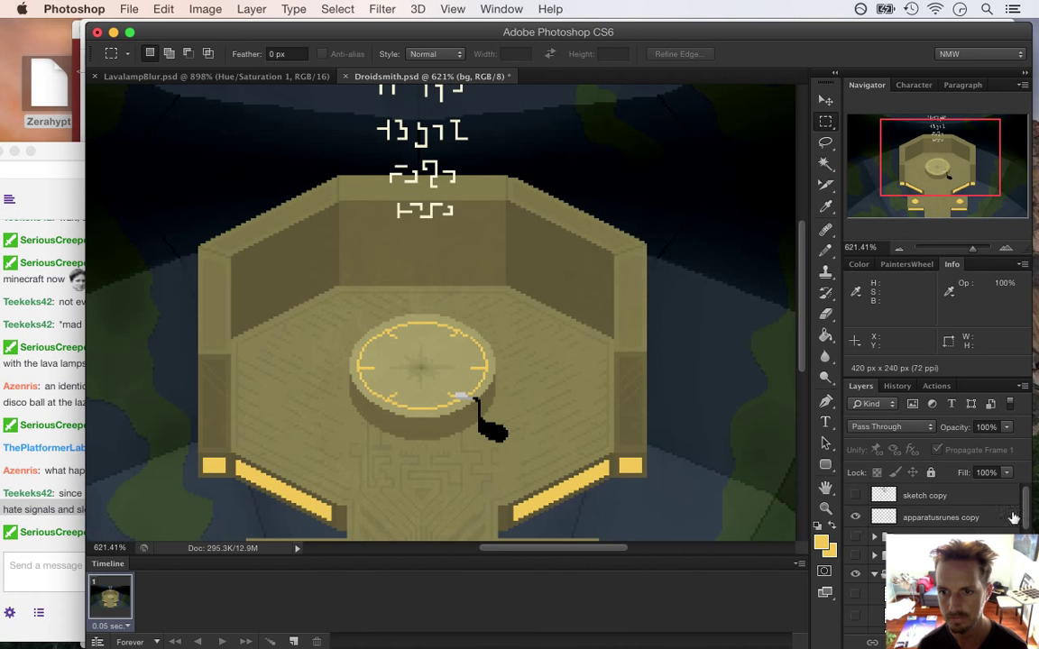
{"action": "left_click", "coordinate": [854, 517]}
{"action": "left_click_drag", "start_coordinate": [387, 238], "coordinate": [751, 329]}
{"action": "left_click_drag", "start_coordinate": [801, 269], "coordinate": [802, 260]}
{"action": "left_click_drag", "start_coordinate": [1026, 502], "coordinate": [1028, 544]}
{"action": "scroll", "coordinate": [938, 509], "scroll_direction": "down", "scroll_amount": 2}
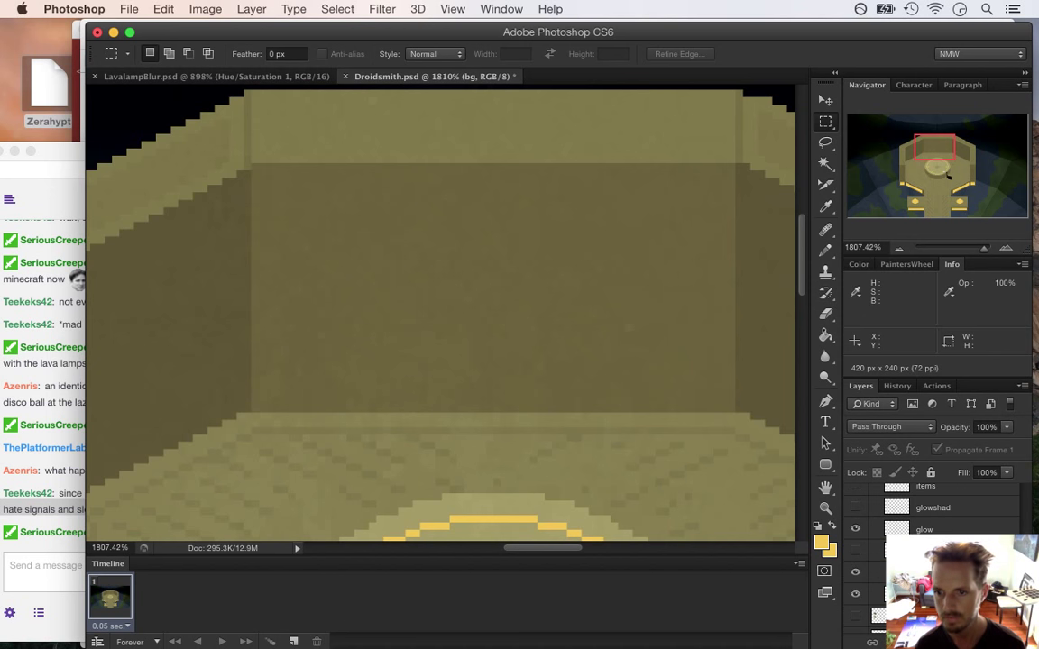
Add a layer named poster just below the hidden machine layer in the bg group, and save the document
{"action": "left_click", "coordinate": [933, 594]}
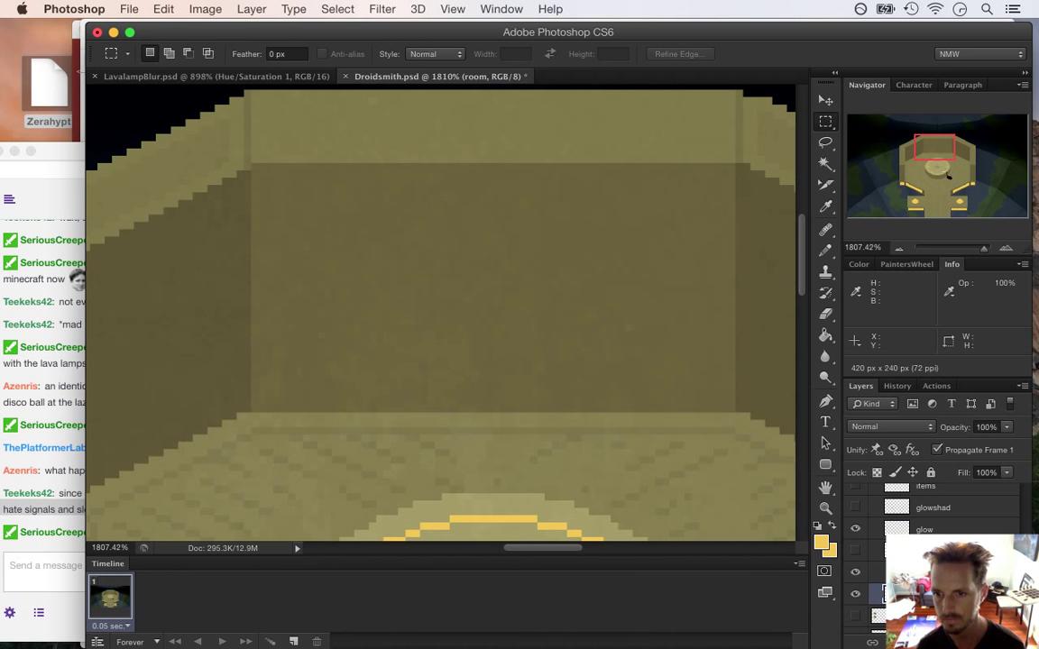
{"action": "left_click", "coordinate": [933, 572]}
{"action": "left_click", "coordinate": [978, 642]}
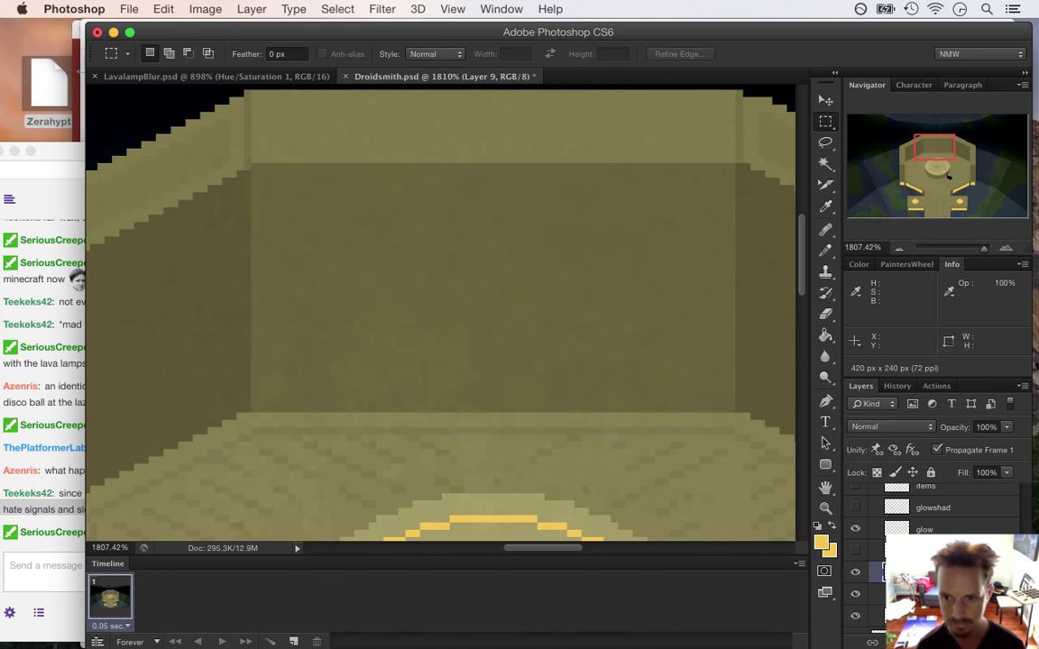
{"action": "key", "text": "Return"}
{"action": "key", "text": "super+s"}
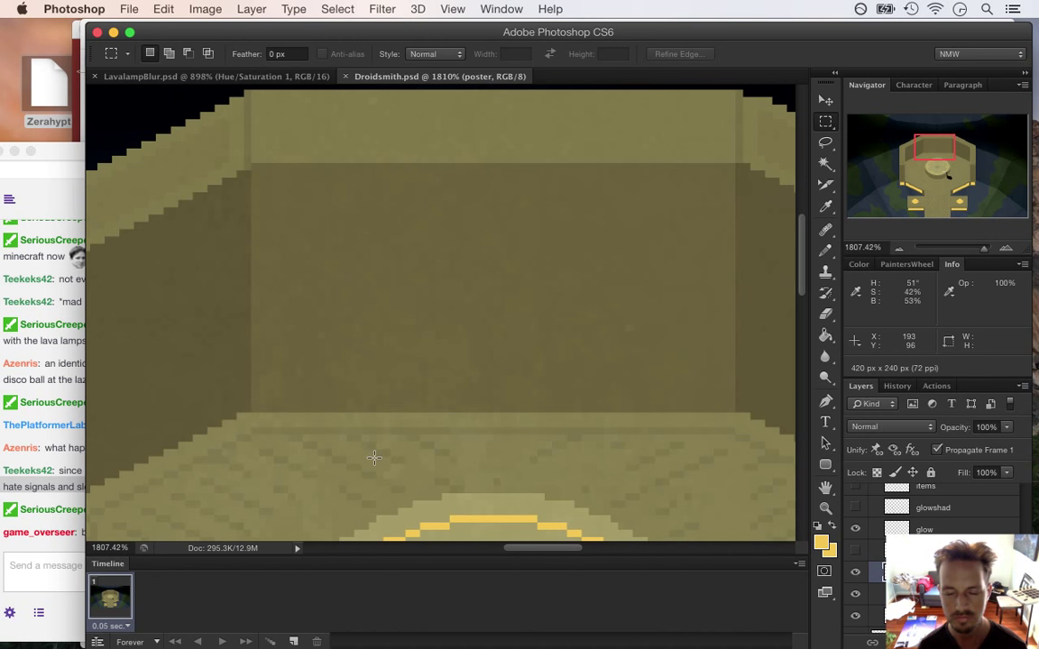
Set the foreground color to light grey ebebeb, read the newest chat messages in Safari, and return to Photoshop
{"action": "left_click", "coordinate": [820, 539]}
{"action": "left_click", "coordinate": [677, 436]}
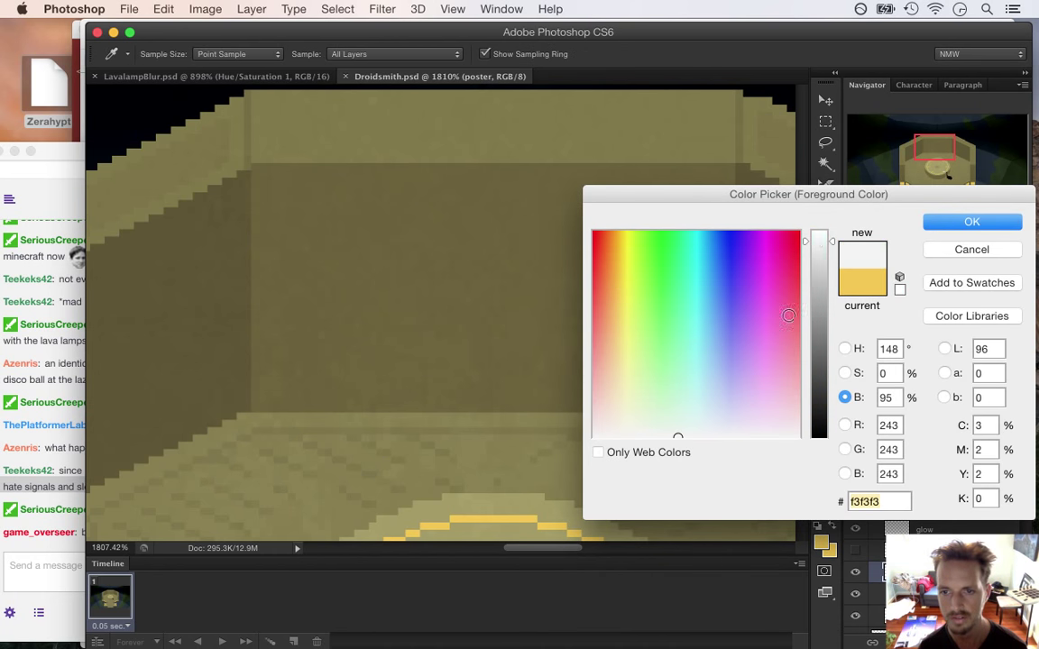
{"action": "left_click_drag", "start_coordinate": [824, 244], "coordinate": [909, 247]}
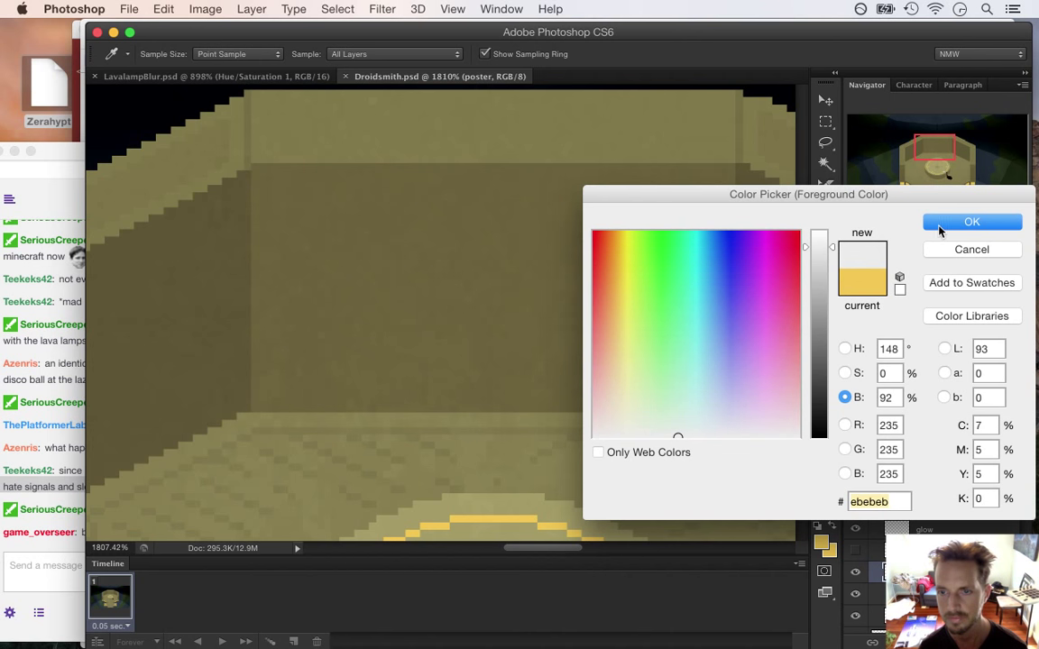
{"action": "left_click", "coordinate": [947, 221]}
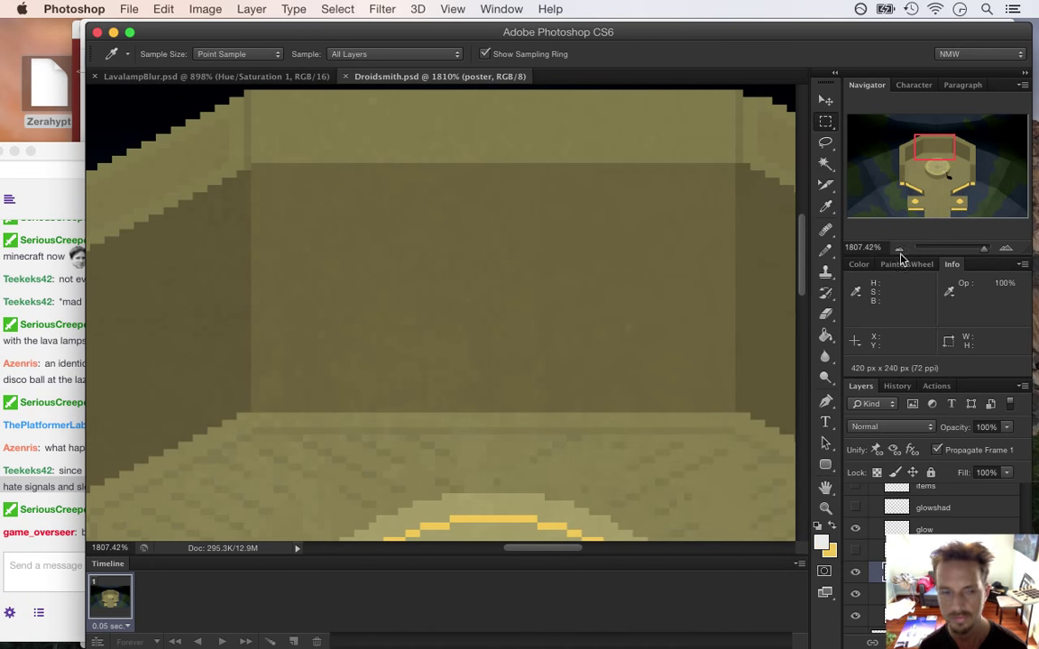
{"action": "left_click", "coordinate": [58, 492]}
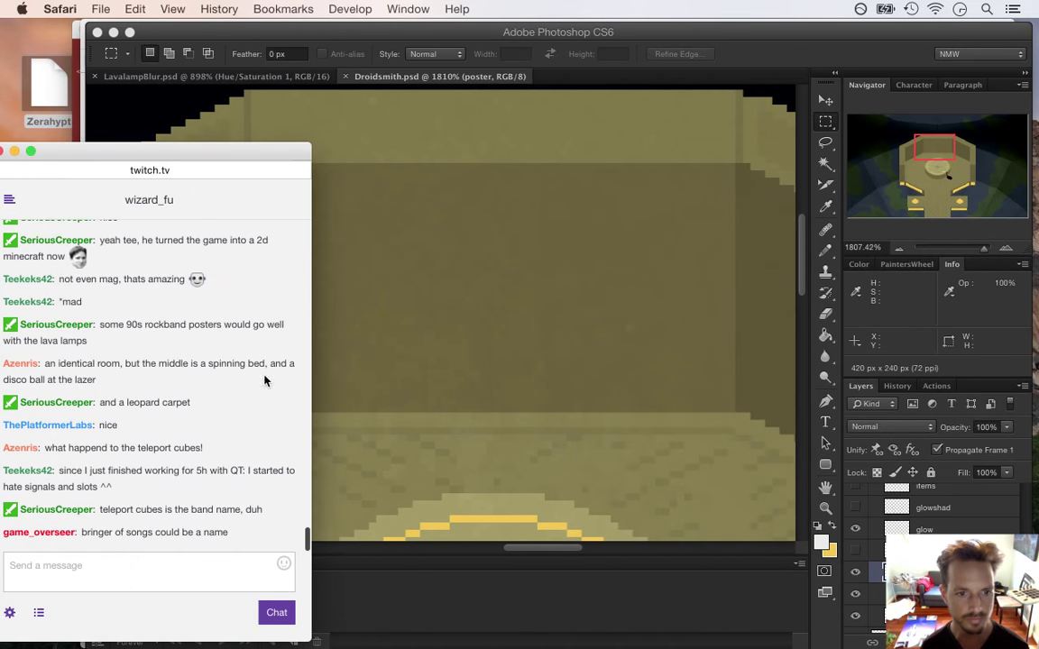
{"action": "left_click", "coordinate": [717, 57]}
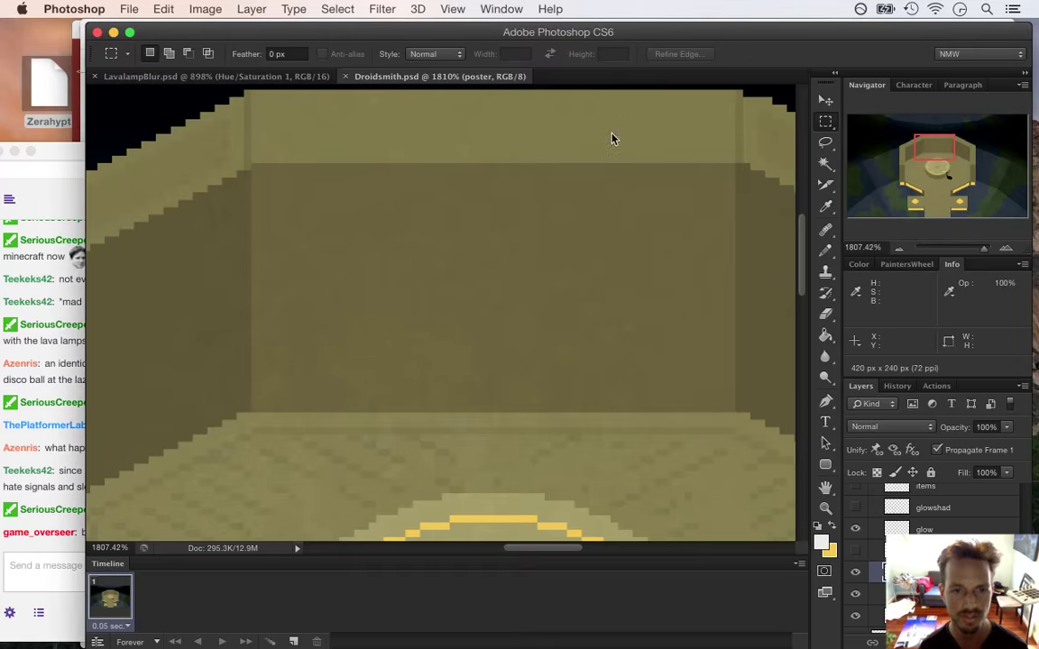
Pencil an upright rectangular poster outline on the left part of the back wall and fill it with the light grey
{"action": "key", "text": "b"}
{"action": "mouse_move", "coordinate": [291, 202]}
{"action": "left_mouse_down"}
{"action": "mouse_move", "coordinate": [286, 347]}
{"action": "mouse_move", "coordinate": [403, 354]}
{"action": "mouse_move", "coordinate": [397, 200]}
{"action": "mouse_move", "coordinate": [292, 203]}
{"action": "left_mouse_up"}
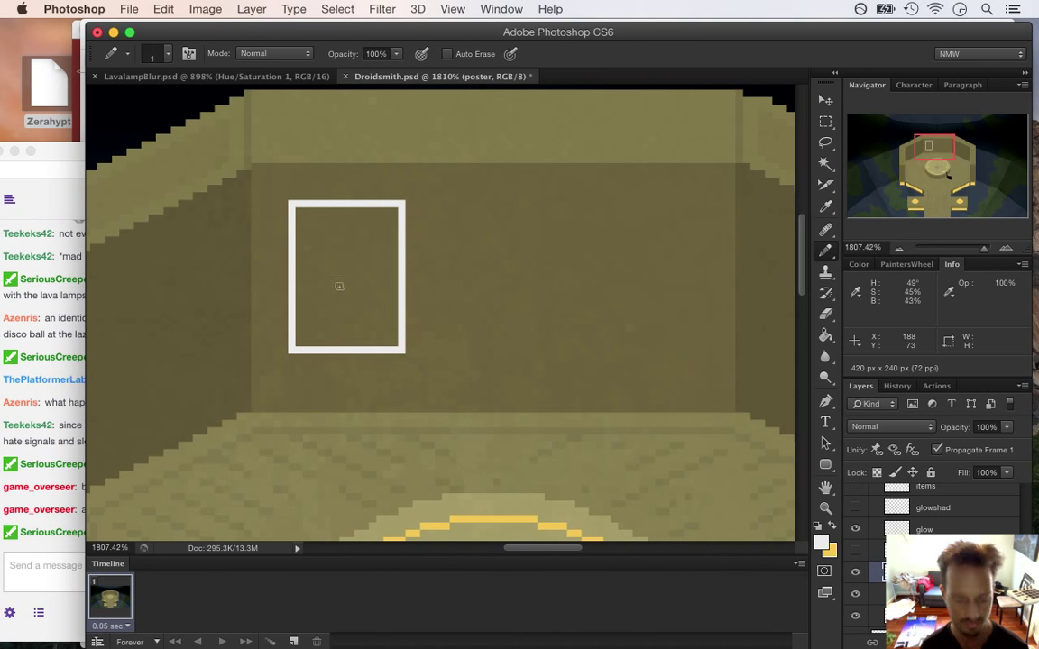
{"action": "key", "text": "g"}
{"action": "left_click", "coordinate": [336, 339]}
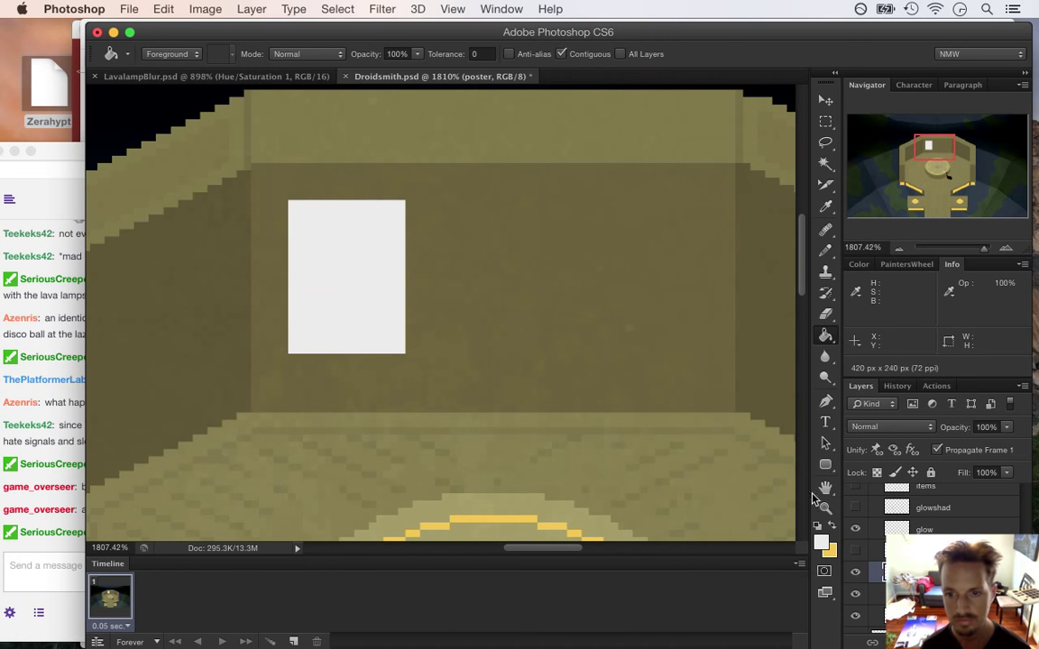
Pencil a dark grey 606060 block of hair with four upward spikes and a short sideburn in the poster's upper part
{"action": "left_click", "coordinate": [821, 540]}
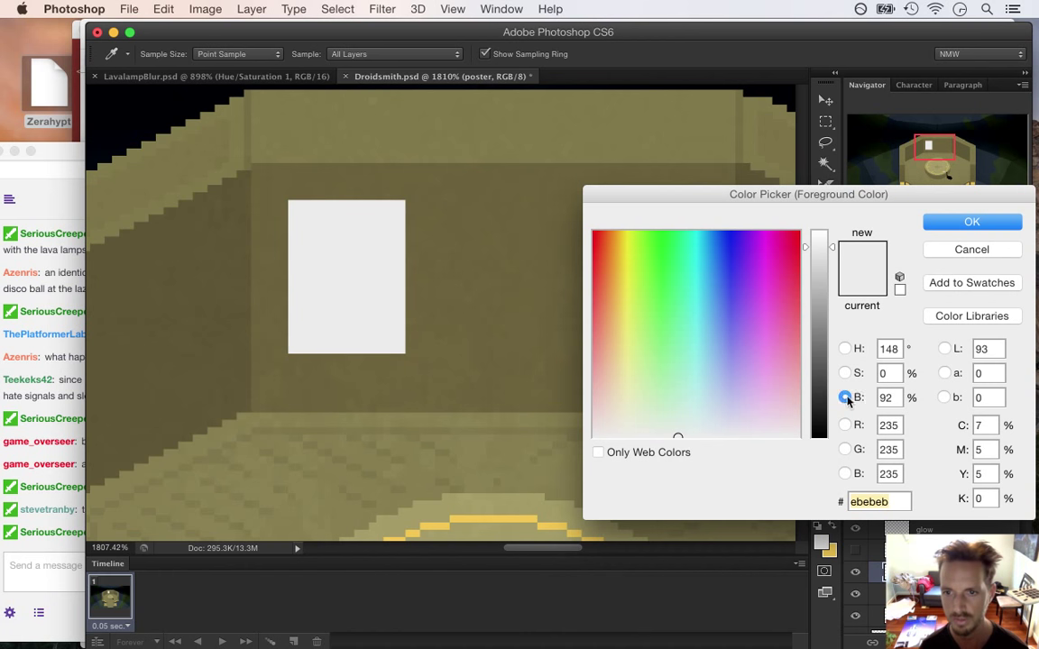
{"action": "left_click_drag", "start_coordinate": [821, 371], "coordinate": [820, 359]}
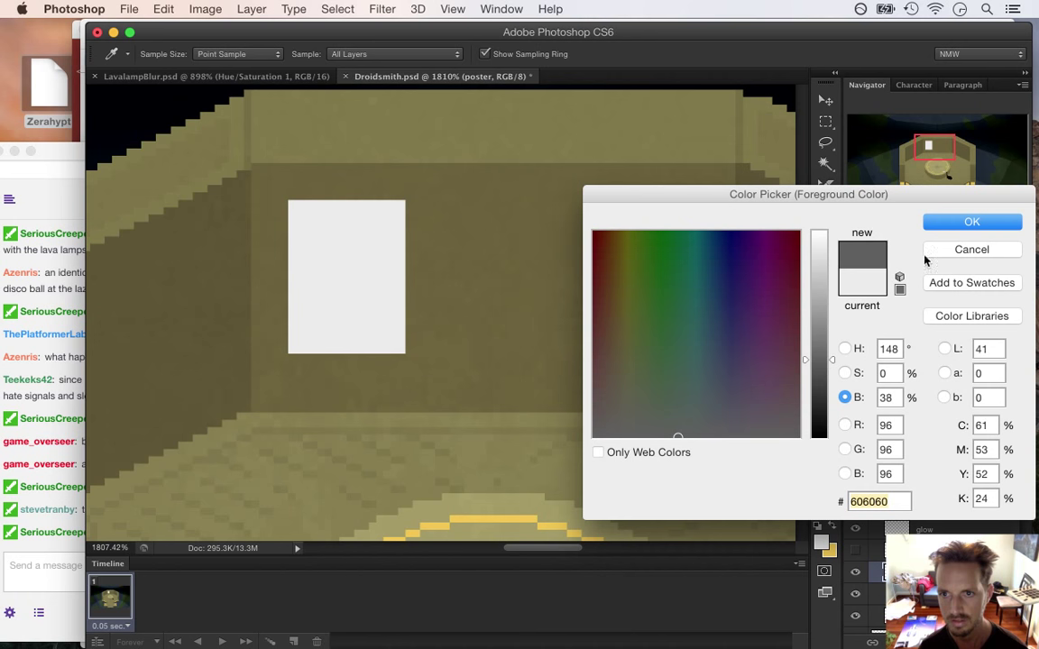
{"action": "left_click", "coordinate": [956, 223]}
{"action": "key", "text": "g"}
{"action": "mouse_move", "coordinate": [339, 284]}
{"action": "left_mouse_down"}
{"action": "mouse_move", "coordinate": [352, 289]}
{"action": "mouse_move", "coordinate": [358, 275]}
{"action": "left_mouse_up"}
{"action": "key", "text": "b"}
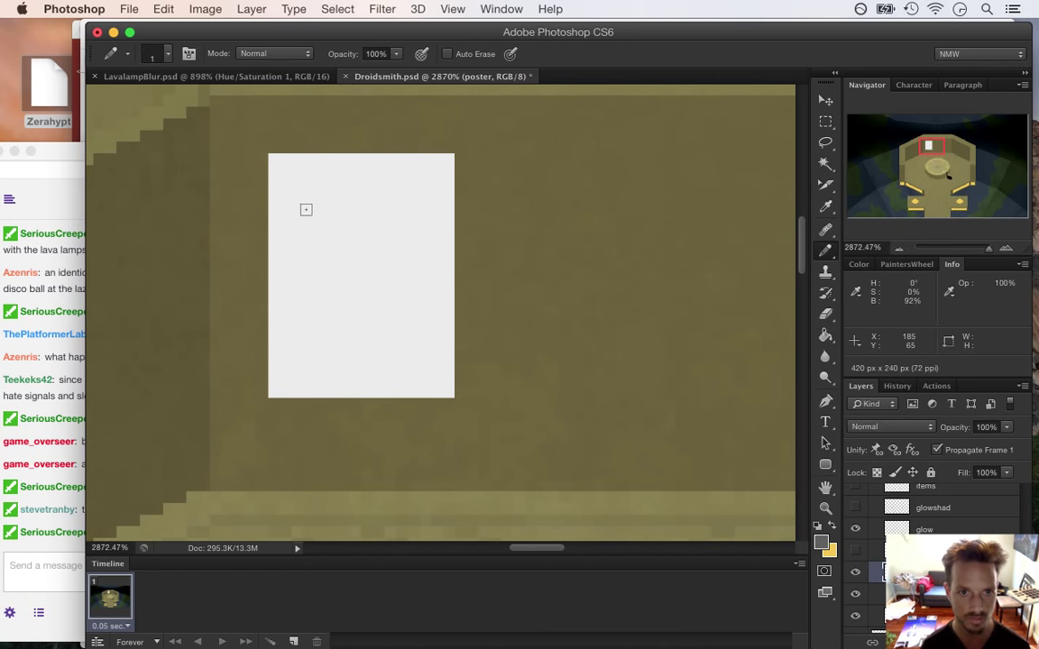
{"action": "mouse_move", "coordinate": [305, 208]}
{"action": "left_mouse_down"}
{"action": "mouse_move", "coordinate": [306, 192]}
{"action": "mouse_move", "coordinate": [332, 218]}
{"action": "left_mouse_up"}
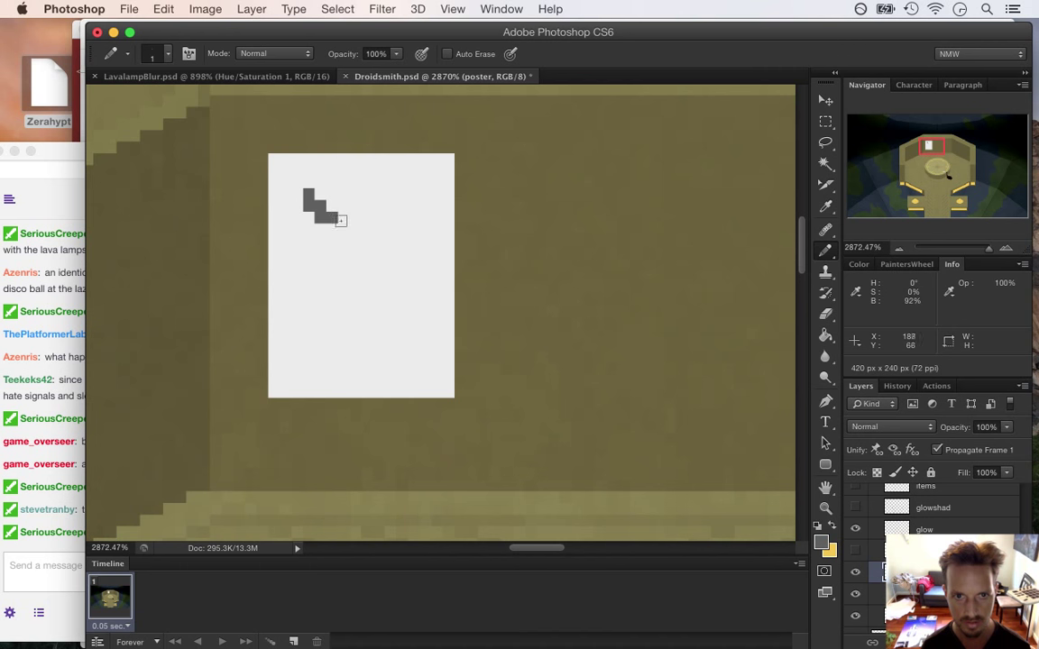
{"action": "mouse_move", "coordinate": [332, 183]}
{"action": "left_mouse_down"}
{"action": "mouse_move", "coordinate": [333, 206]}
{"action": "mouse_move", "coordinate": [356, 216]}
{"action": "mouse_move", "coordinate": [357, 207]}
{"action": "left_mouse_up"}
{"action": "left_click", "coordinate": [344, 218]}
{"action": "left_click", "coordinate": [372, 218]}
{"action": "left_click_drag", "start_coordinate": [376, 193], "coordinate": [375, 223]}
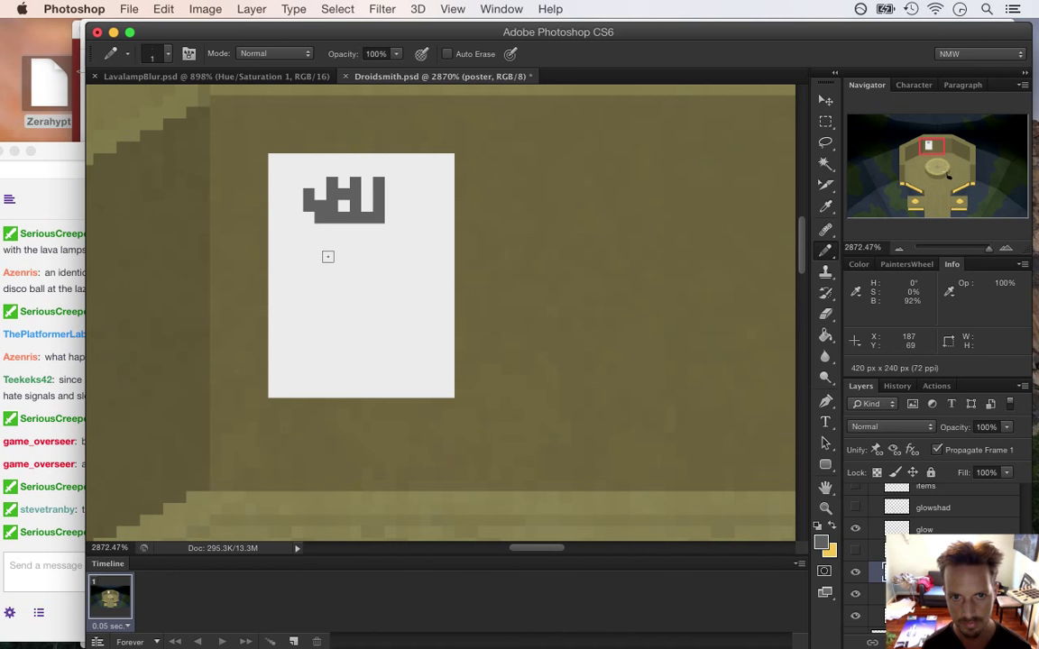
{"action": "mouse_move", "coordinate": [331, 229]}
{"action": "left_mouse_down"}
{"action": "mouse_move", "coordinate": [374, 223]}
{"action": "mouse_move", "coordinate": [331, 241]}
{"action": "mouse_move", "coordinate": [330, 260]}
{"action": "mouse_move", "coordinate": [374, 238]}
{"action": "left_mouse_up"}
{"action": "left_click", "coordinate": [343, 240]}
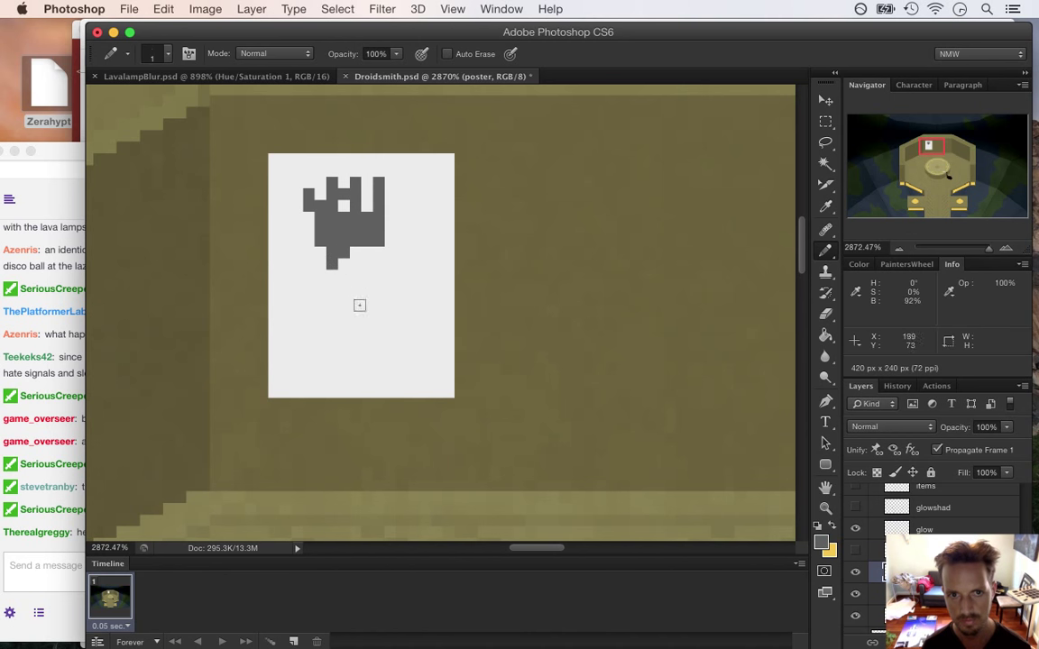
Clean up the hair pixels, opening the gaps between the spikes in the poster's light grey and thickening its left edge in dark grey
{"action": "key", "text": "e"}
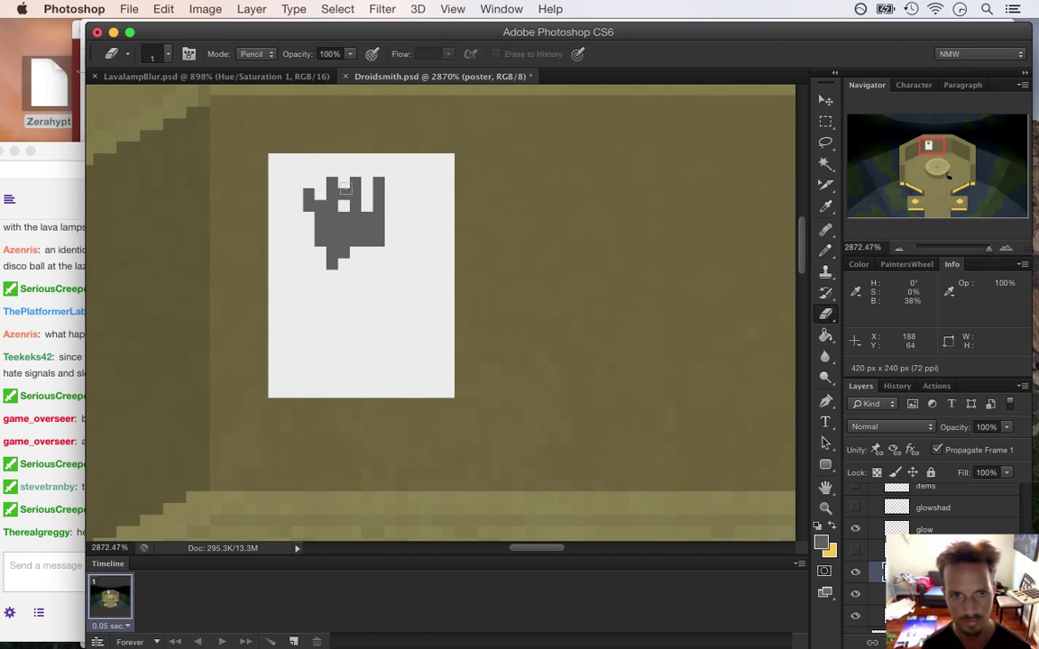
{"action": "key", "text": "b"}
{"action": "left_click", "coordinate": [347, 179], "text": "alt"}
{"action": "left_click", "coordinate": [345, 195]}
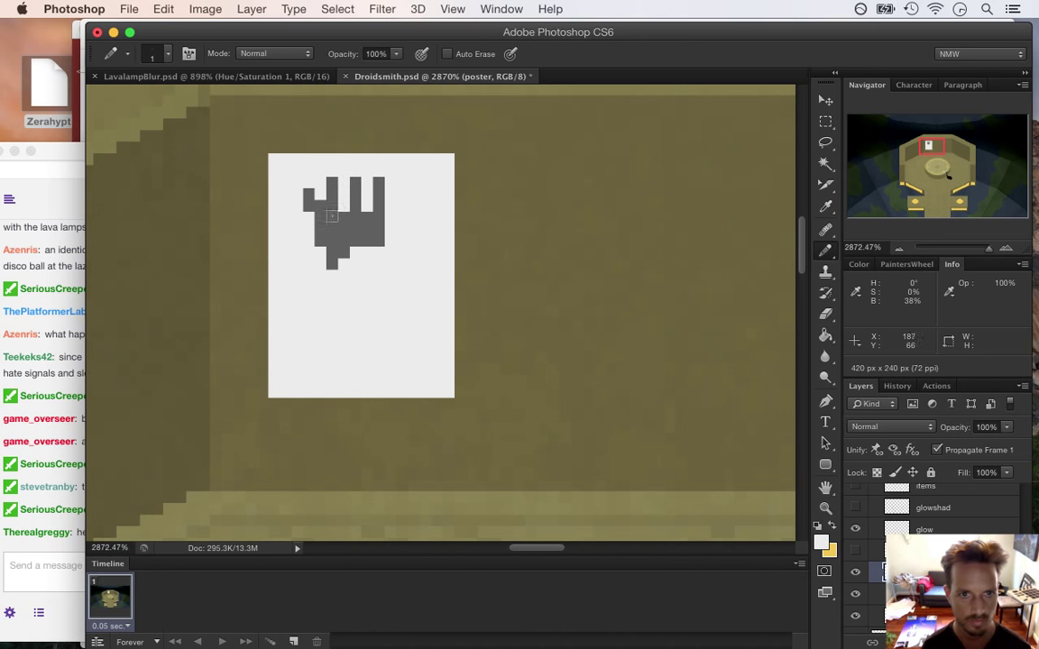
{"action": "left_click", "coordinate": [321, 206]}
{"action": "left_click", "coordinate": [328, 218], "text": "alt"}
{"action": "left_click", "coordinate": [309, 218]}
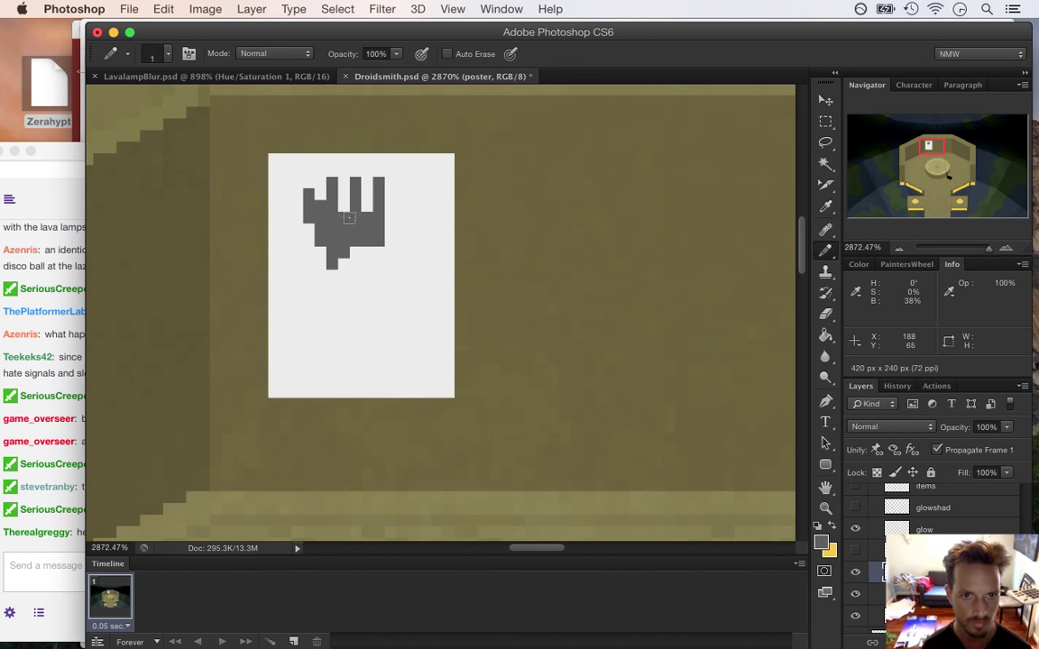
{"action": "left_click", "coordinate": [294, 173], "text": "alt"}
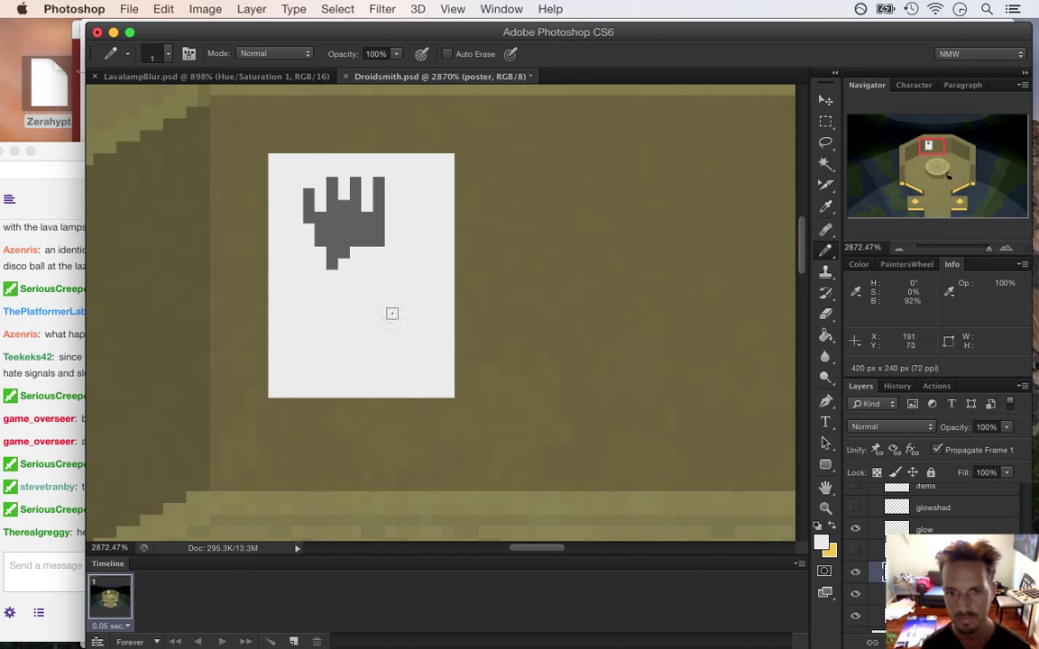
Set the foreground color to pale pink dfcacb and pencil a face block beneath the hair
{"action": "left_click", "coordinate": [822, 541]}
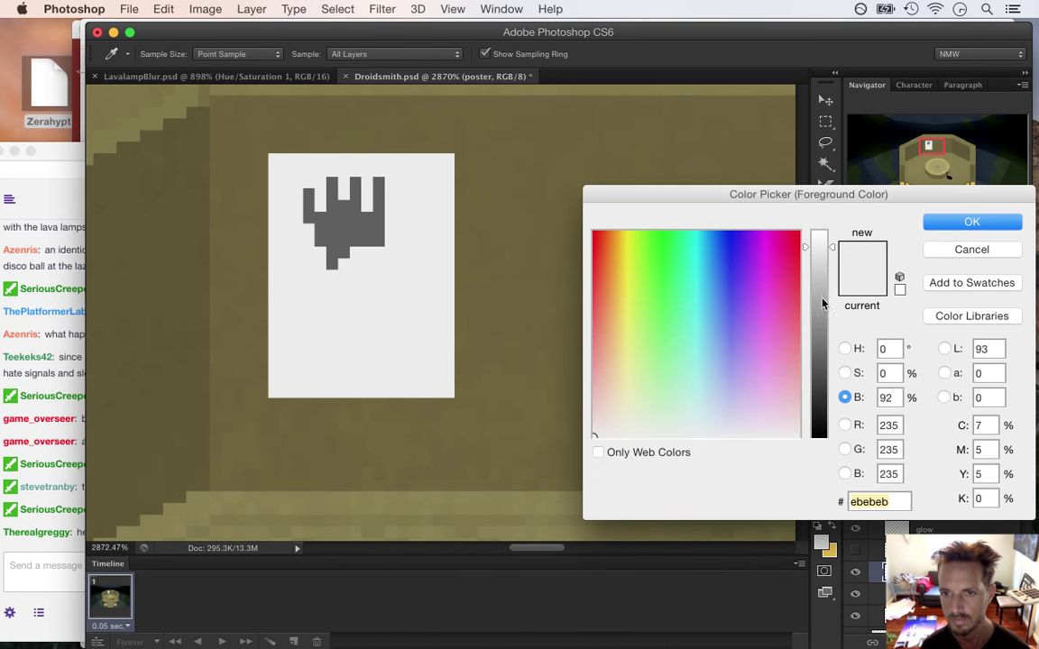
{"action": "left_click_drag", "start_coordinate": [821, 323], "coordinate": [821, 299]}
{"action": "mouse_move", "coordinate": [731, 349]}
{"action": "left_mouse_down"}
{"action": "mouse_move", "coordinate": [770, 367]}
{"action": "mouse_move", "coordinate": [745, 388]}
{"action": "mouse_move", "coordinate": [797, 391]}
{"action": "left_mouse_up"}
{"action": "left_click_drag", "start_coordinate": [828, 299], "coordinate": [828, 277]}
{"action": "left_click", "coordinate": [844, 372]}
{"action": "left_click_drag", "start_coordinate": [821, 402], "coordinate": [819, 422]}
{"action": "left_click", "coordinate": [844, 396]}
{"action": "left_click_drag", "start_coordinate": [819, 276], "coordinate": [821, 261]}
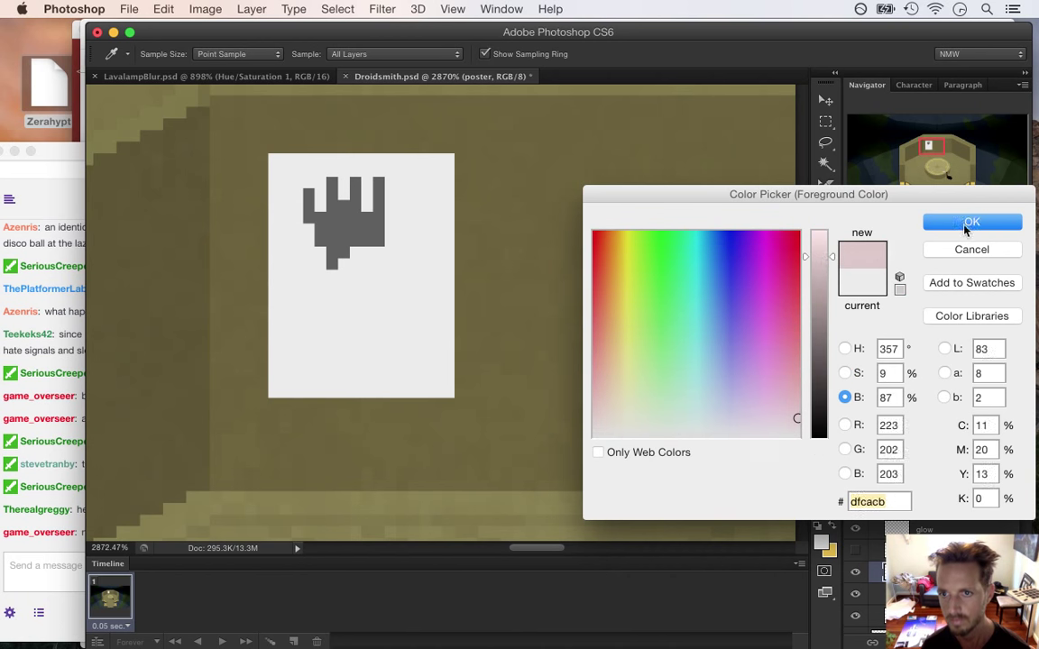
{"action": "left_click", "coordinate": [972, 222]}
{"action": "mouse_move", "coordinate": [344, 262]}
{"action": "left_mouse_down"}
{"action": "mouse_move", "coordinate": [378, 256]}
{"action": "mouse_move", "coordinate": [342, 285]}
{"action": "mouse_move", "coordinate": [367, 277]}
{"action": "mouse_move", "coordinate": [382, 287]}
{"action": "mouse_move", "coordinate": [375, 274]}
{"action": "mouse_move", "coordinate": [348, 298]}
{"action": "left_mouse_up"}
Set the foreground color to black and pencil a horizontal bar across the face as sunglasses
{"action": "key", "text": "i"}
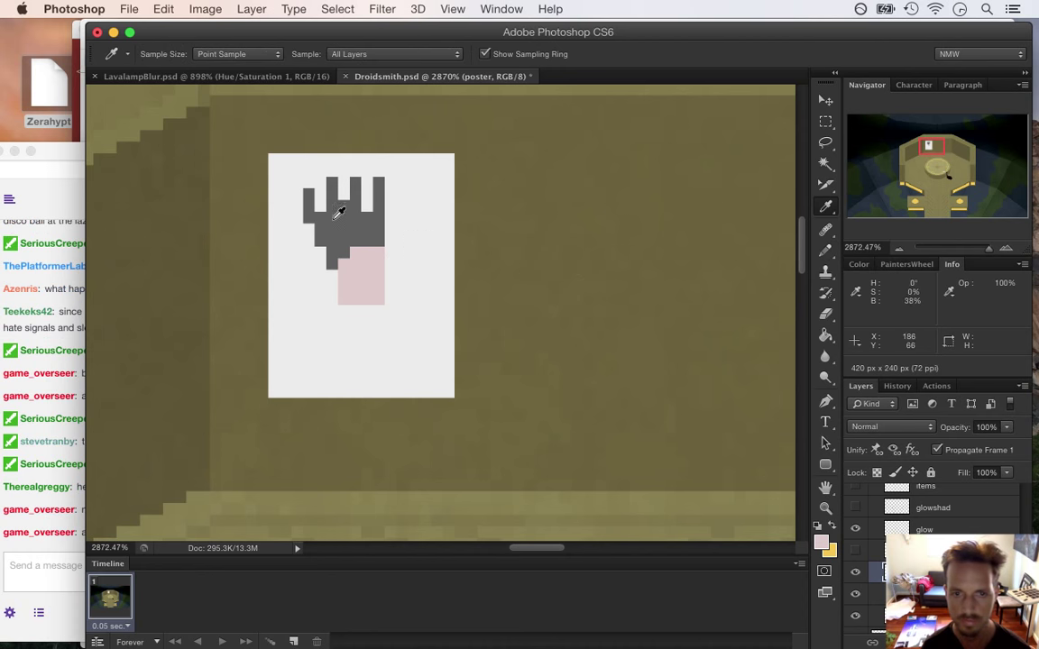
{"action": "left_click", "coordinate": [825, 544]}
{"action": "left_click_drag", "start_coordinate": [822, 405], "coordinate": [821, 444]}
{"action": "left_click", "coordinate": [969, 223]}
{"action": "key", "text": "b"}
{"action": "left_click", "coordinate": [378, 274]}
{"action": "left_click", "coordinate": [366, 275]}
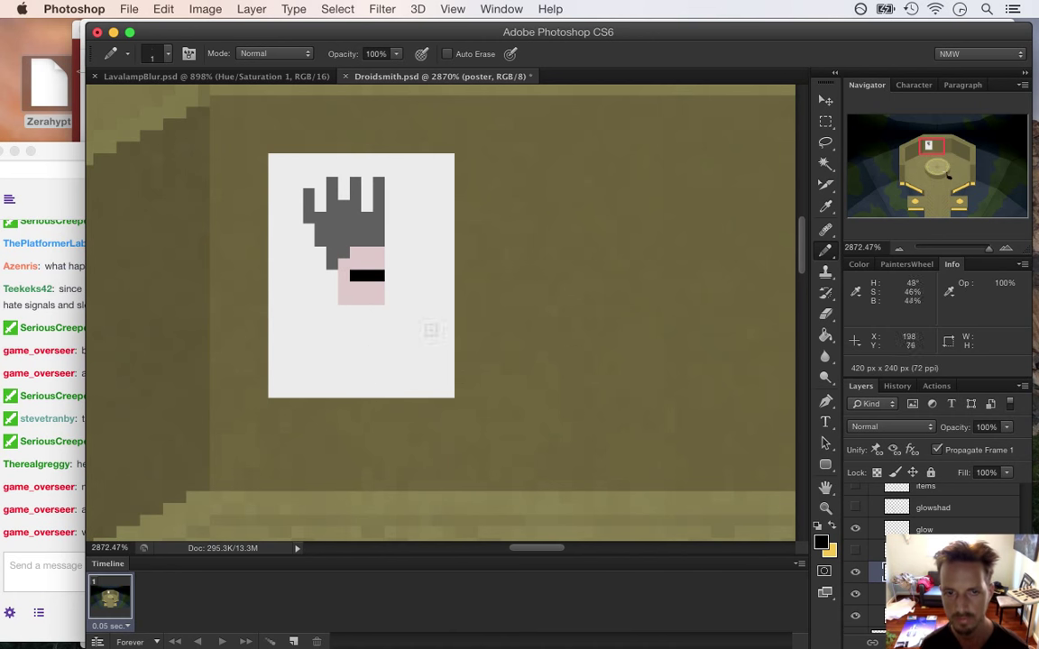
{"action": "left_click_drag", "start_coordinate": [79, 464], "coordinate": [71, 481]}
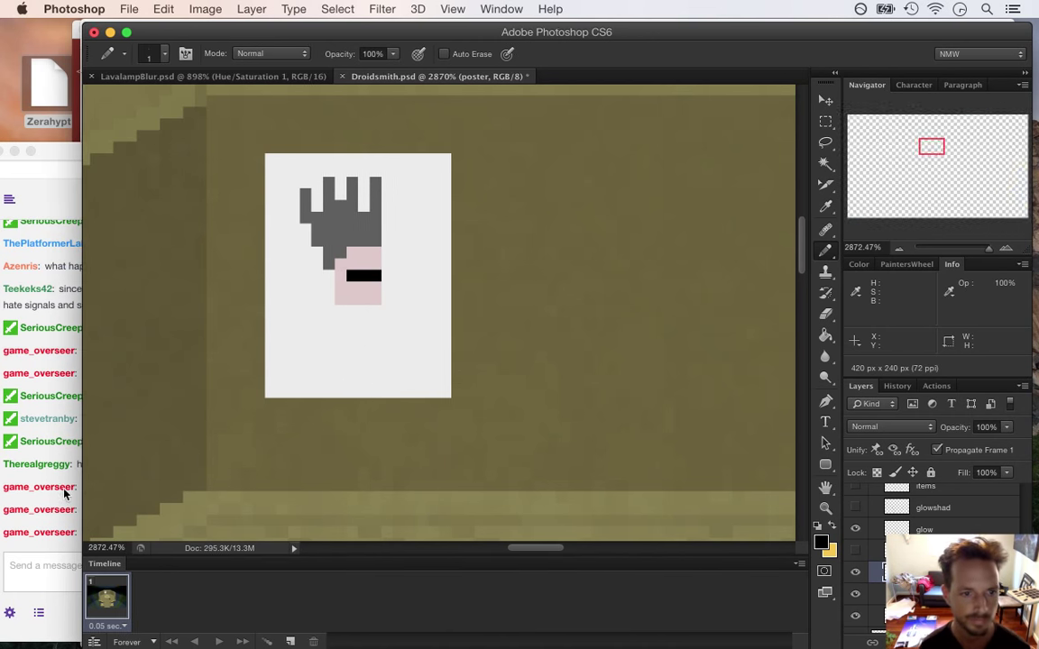
Switch to the Twitch chat in Safari, read the viewers' band name and poster suggestions, and return to Photoshop
{"action": "left_click", "coordinate": [41, 479]}
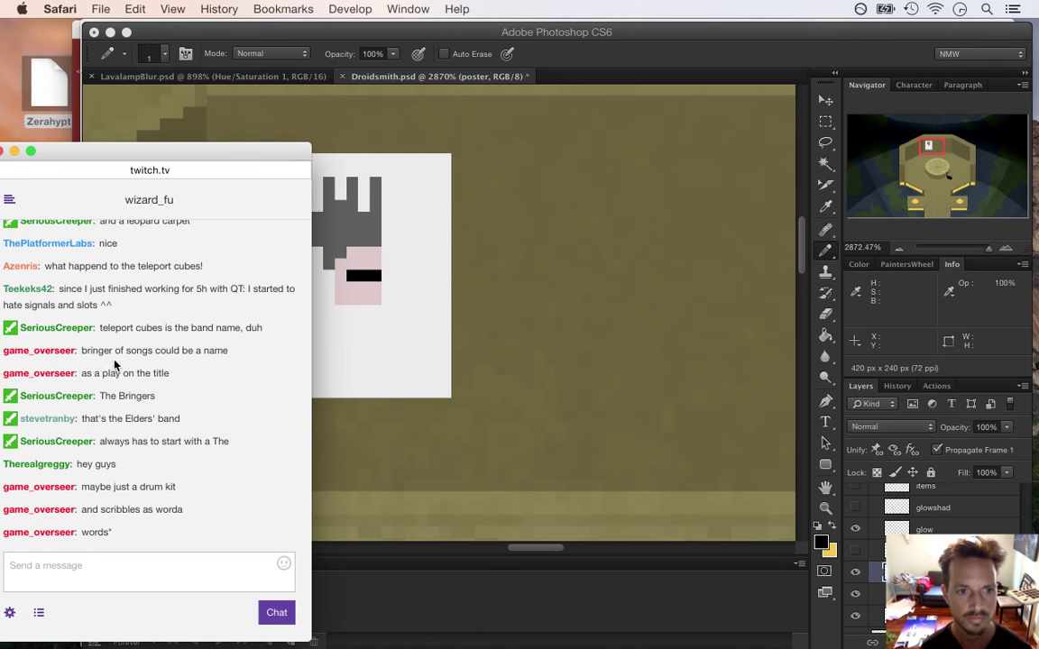
{"action": "left_click_drag", "start_coordinate": [94, 373], "coordinate": [166, 379]}
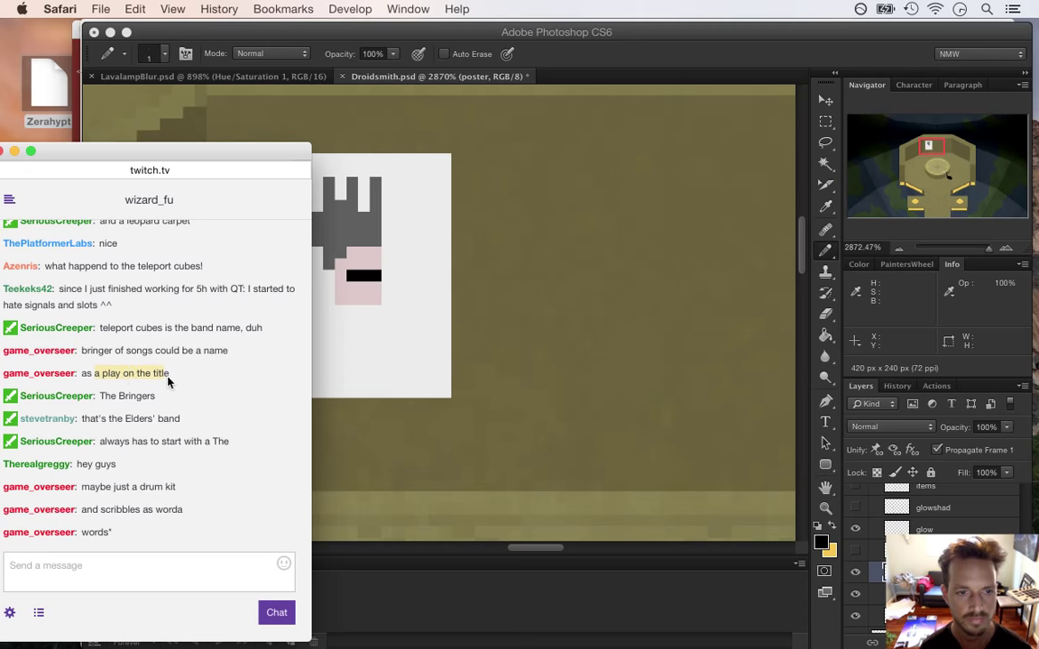
{"action": "double_click", "coordinate": [117, 398]}
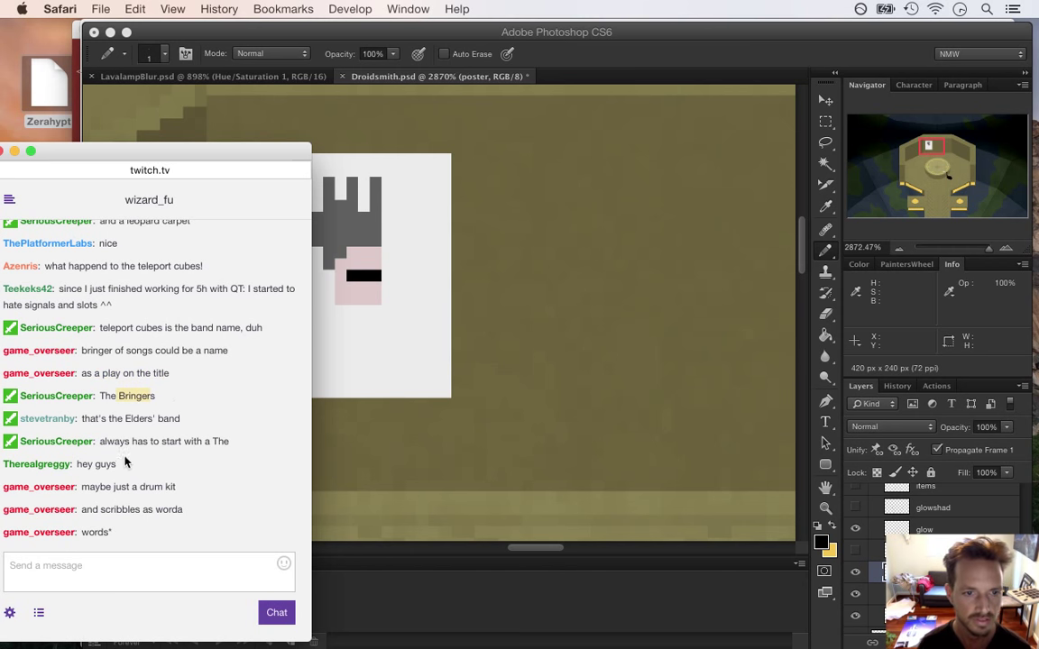
{"action": "left_click_drag", "start_coordinate": [120, 441], "coordinate": [228, 448]}
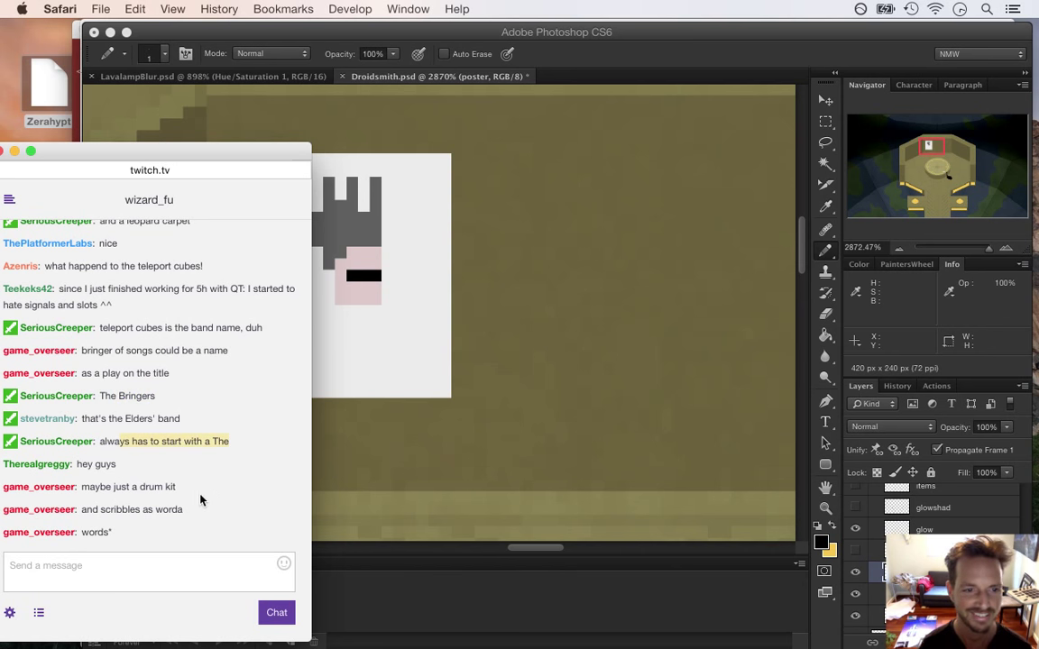
{"action": "left_click_drag", "start_coordinate": [100, 516], "coordinate": [133, 513]}
{"action": "left_click", "coordinate": [635, 48]}
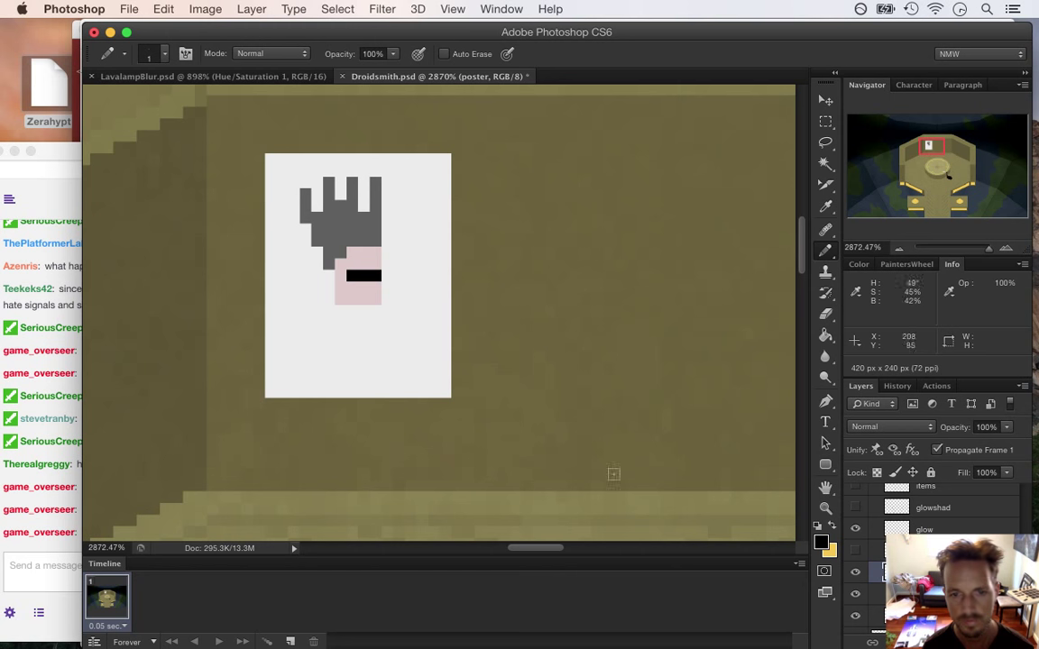
Set the foreground color to red c32e00 and fill the dark grey hair block with it
{"action": "left_click", "coordinate": [368, 279], "text": "alt"}
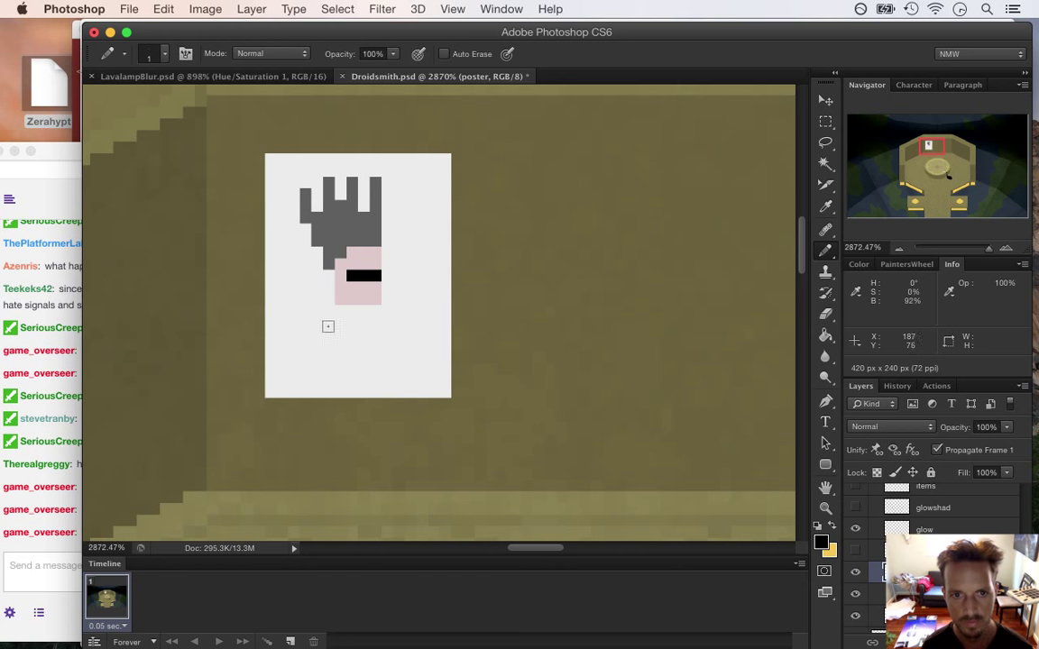
{"action": "key", "text": "i"}
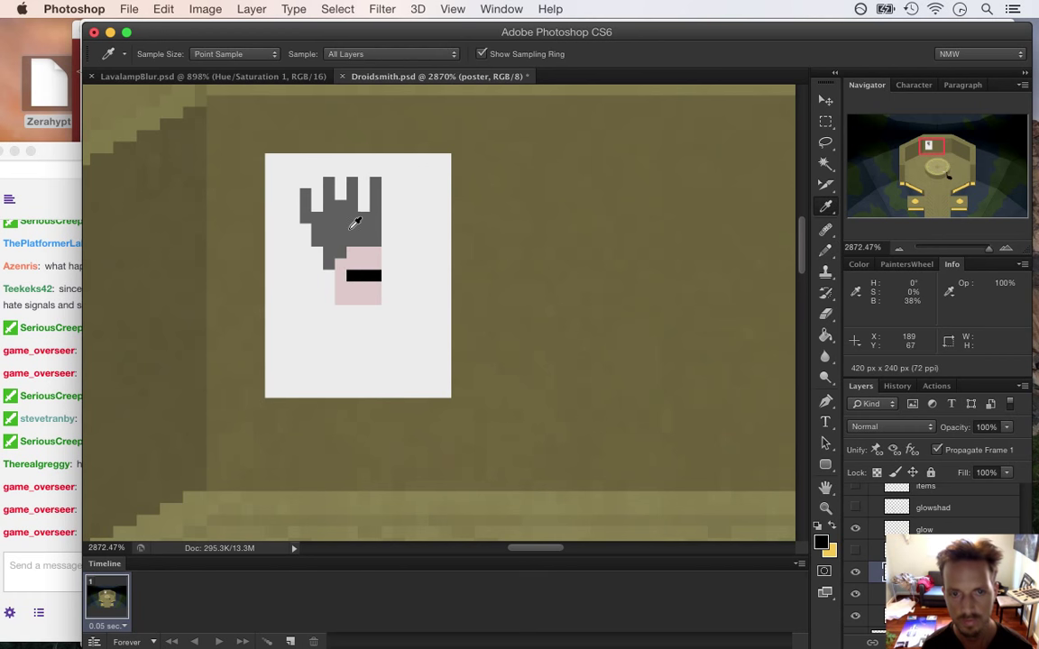
{"action": "left_click", "coordinate": [821, 541]}
{"action": "left_click_drag", "start_coordinate": [767, 298], "coordinate": [600, 231]}
{"action": "left_click_drag", "start_coordinate": [819, 303], "coordinate": [823, 276]}
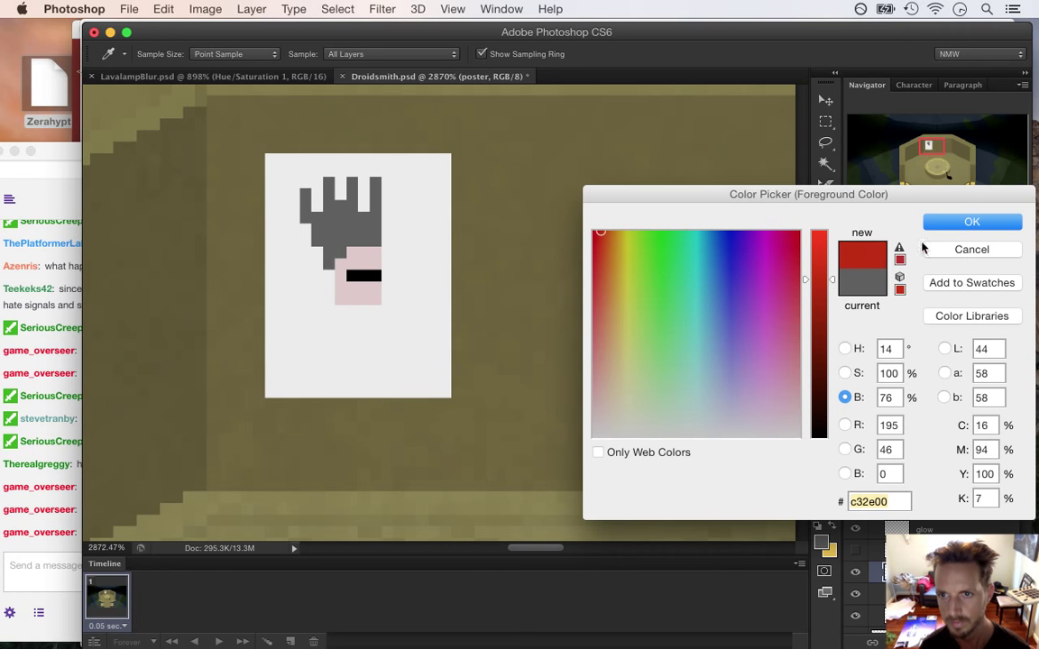
{"action": "left_click", "coordinate": [956, 223]}
{"action": "key", "text": "g"}
{"action": "left_click", "coordinate": [320, 231]}
Sample the black of the sunglasses and pencil shoulders and a solid torso beneath the face, reaching the poster's lower edge
{"action": "key", "text": "i"}
{"action": "left_click", "coordinate": [368, 271]}
{"action": "key", "text": "b"}
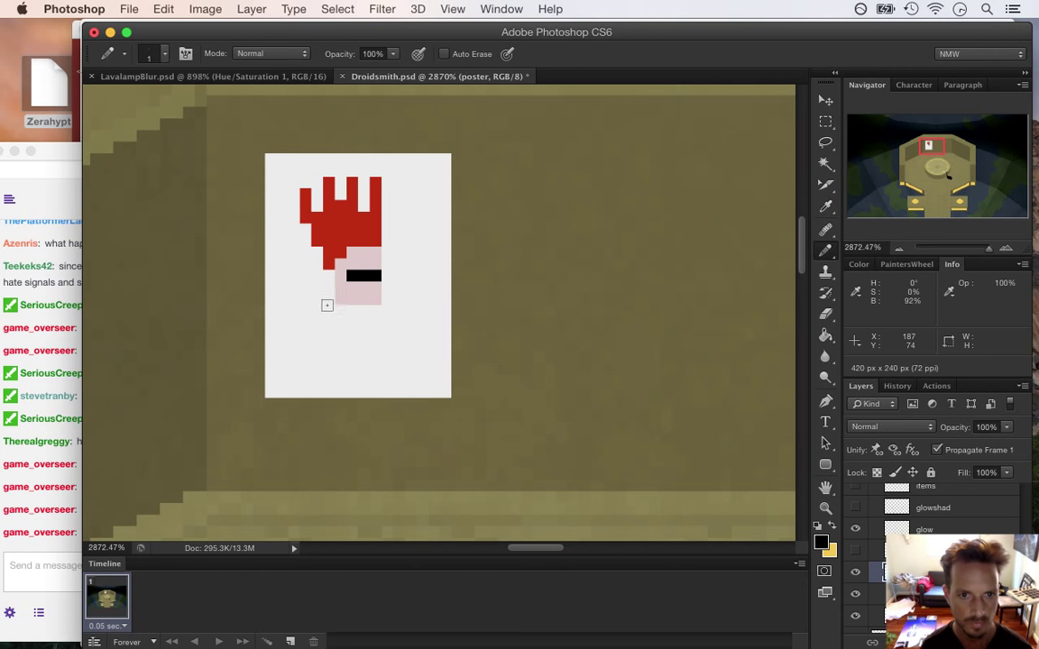
{"action": "mouse_move", "coordinate": [325, 302]}
{"action": "left_mouse_down"}
{"action": "mouse_move", "coordinate": [324, 314]}
{"action": "mouse_move", "coordinate": [294, 334]}
{"action": "left_mouse_up"}
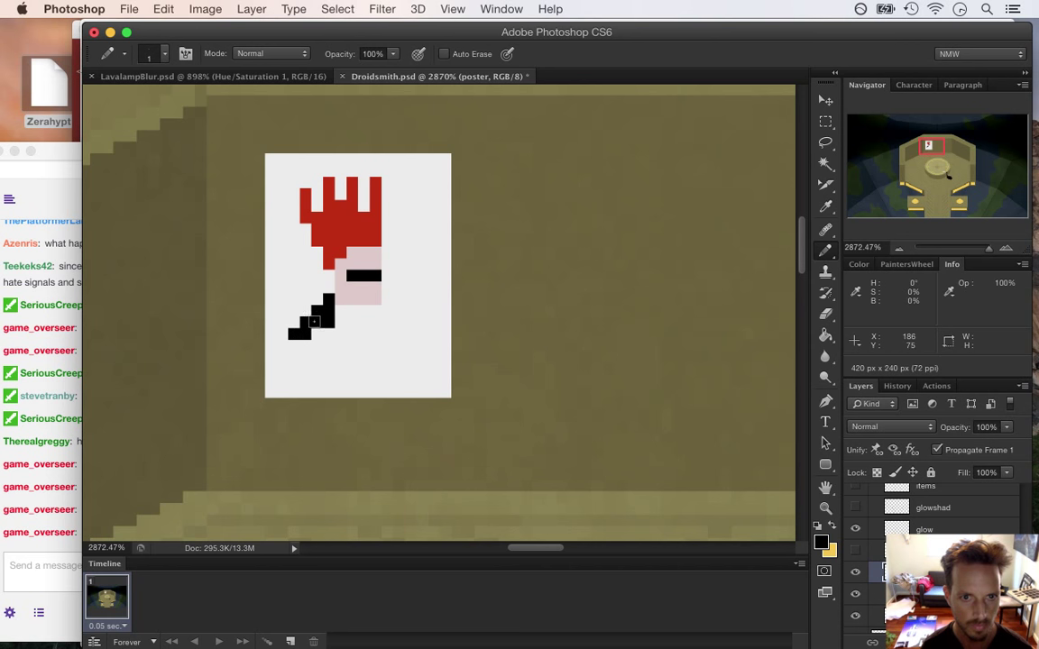
{"action": "mouse_move", "coordinate": [387, 297]}
{"action": "left_mouse_down"}
{"action": "mouse_move", "coordinate": [386, 318]}
{"action": "mouse_move", "coordinate": [399, 323]}
{"action": "mouse_move", "coordinate": [337, 318]}
{"action": "mouse_move", "coordinate": [371, 326]}
{"action": "left_mouse_up"}
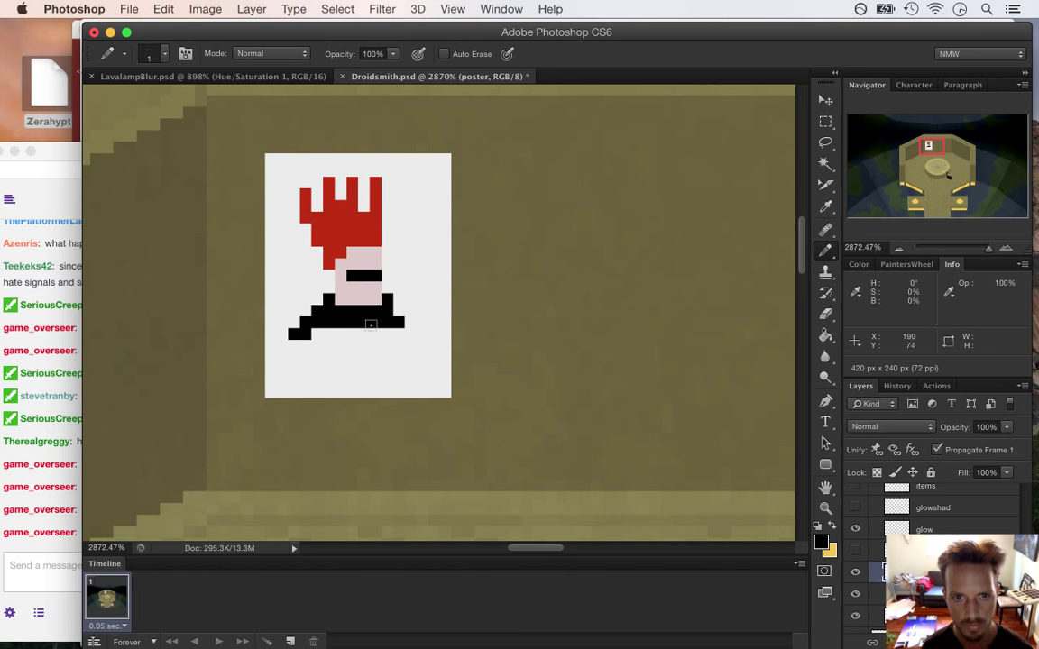
{"action": "mouse_move", "coordinate": [304, 352]}
{"action": "left_mouse_down"}
{"action": "mouse_move", "coordinate": [316, 392]}
{"action": "mouse_move", "coordinate": [312, 355]}
{"action": "mouse_move", "coordinate": [322, 392]}
{"action": "mouse_move", "coordinate": [319, 339]}
{"action": "mouse_move", "coordinate": [331, 379]}
{"action": "mouse_move", "coordinate": [333, 337]}
{"action": "mouse_move", "coordinate": [394, 339]}
{"action": "mouse_move", "coordinate": [388, 392]}
{"action": "left_mouse_up"}
{"action": "mouse_move", "coordinate": [343, 346]}
{"action": "left_mouse_down"}
{"action": "mouse_move", "coordinate": [354, 390]}
{"action": "mouse_move", "coordinate": [341, 389]}
{"action": "mouse_move", "coordinate": [379, 382]}
{"action": "mouse_move", "coordinate": [367, 363]}
{"action": "mouse_move", "coordinate": [351, 365]}
{"action": "mouse_move", "coordinate": [355, 350]}
{"action": "mouse_move", "coordinate": [381, 360]}
{"action": "left_mouse_up"}
{"action": "left_click", "coordinate": [386, 368]}
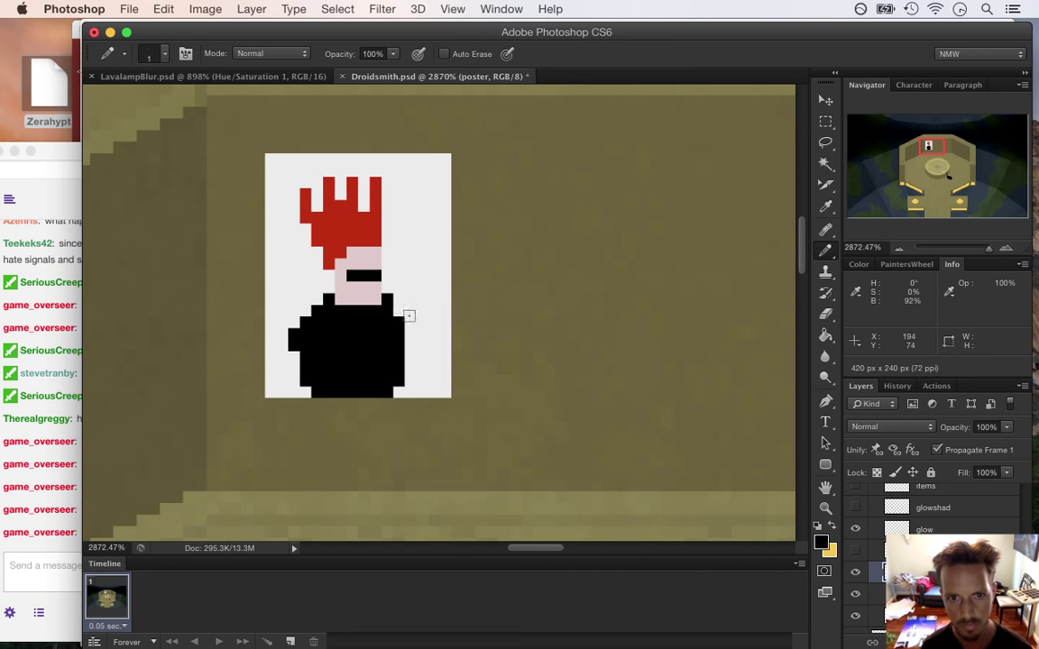
Pencil a two-pixel-wide raised black arm beside the head and top it with a small hand in the face's pale pink
{"action": "mouse_move", "coordinate": [398, 317]}
{"action": "left_mouse_down"}
{"action": "mouse_move", "coordinate": [404, 363]}
{"action": "mouse_move", "coordinate": [421, 254]}
{"action": "left_mouse_up"}
{"action": "left_click_drag", "start_coordinate": [423, 316], "coordinate": [418, 380]}
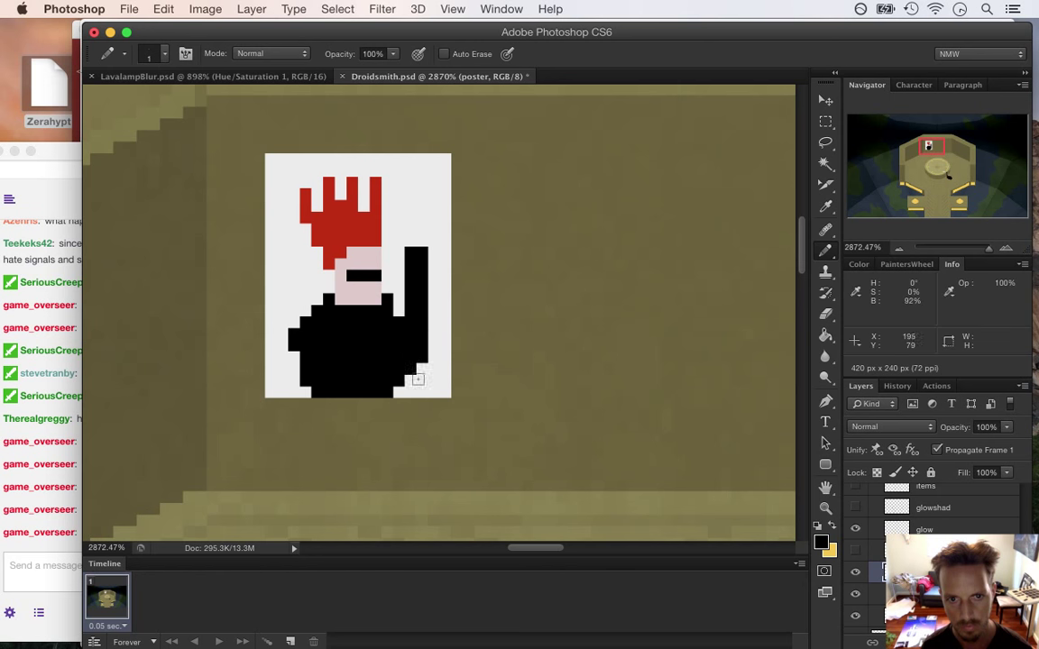
{"action": "left_click", "coordinate": [370, 263], "text": "alt"}
{"action": "mouse_move", "coordinate": [401, 230]}
{"action": "left_mouse_down"}
{"action": "mouse_move", "coordinate": [413, 240]}
{"action": "mouse_move", "coordinate": [399, 251]}
{"action": "left_mouse_up"}
{"action": "left_click", "coordinate": [406, 206], "text": "alt"}
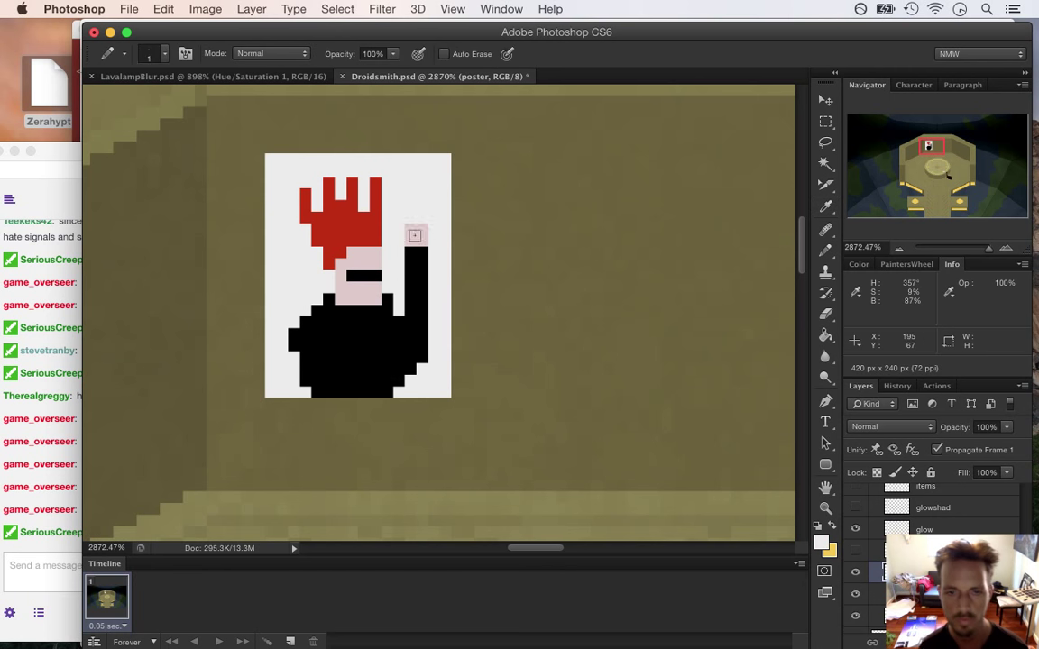
Choose a bright orange foreground color and pencil a flame two pixels tall above the raised hand
{"action": "key", "text": "alt"}
{"action": "left_click", "coordinate": [429, 259], "text": "alt"}
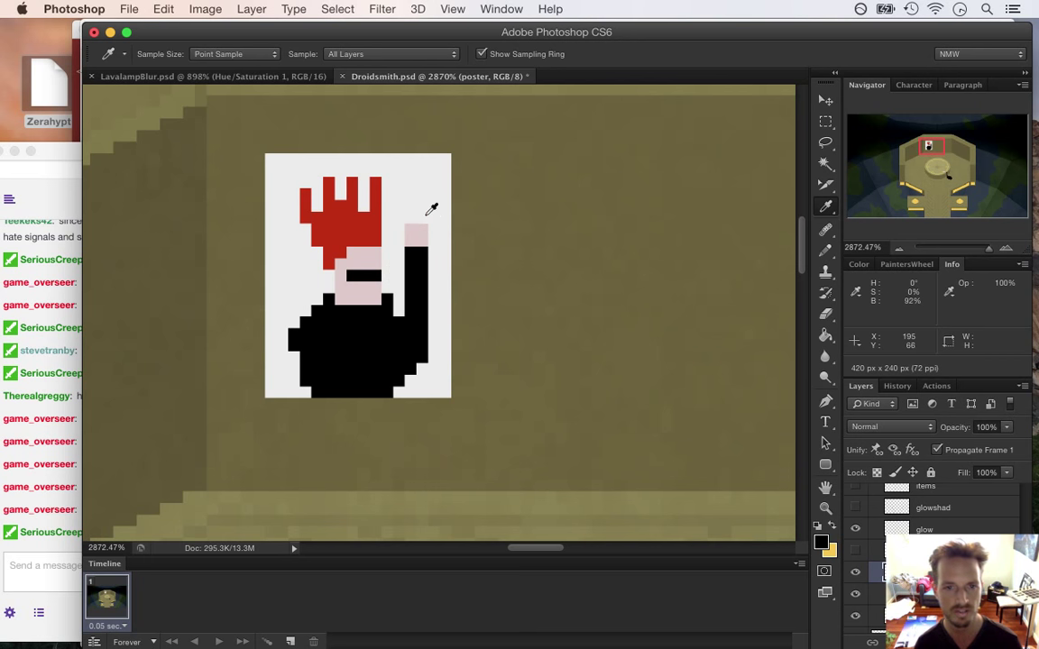
{"action": "left_click", "coordinate": [821, 542]}
{"action": "left_click", "coordinate": [697, 295]}
{"action": "left_click", "coordinate": [652, 243]}
{"action": "left_click_drag", "start_coordinate": [819, 436], "coordinate": [819, 268]}
{"action": "left_click", "coordinate": [613, 245]}
{"action": "left_click_drag", "start_coordinate": [613, 245], "coordinate": [615, 228]}
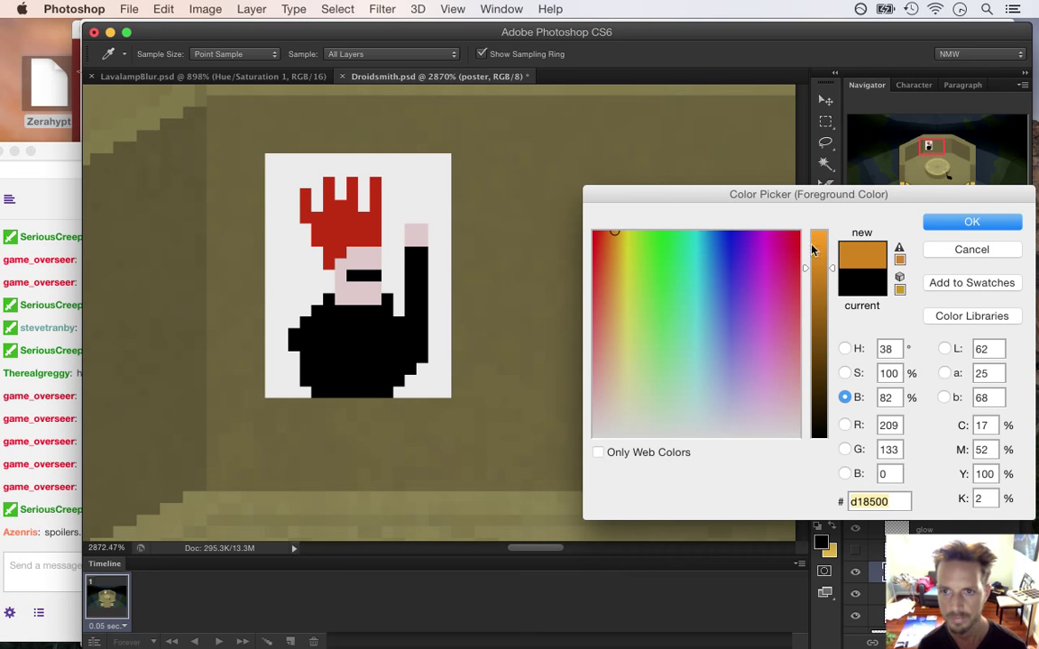
{"action": "left_click", "coordinate": [812, 250]}
{"action": "left_click", "coordinate": [967, 222]}
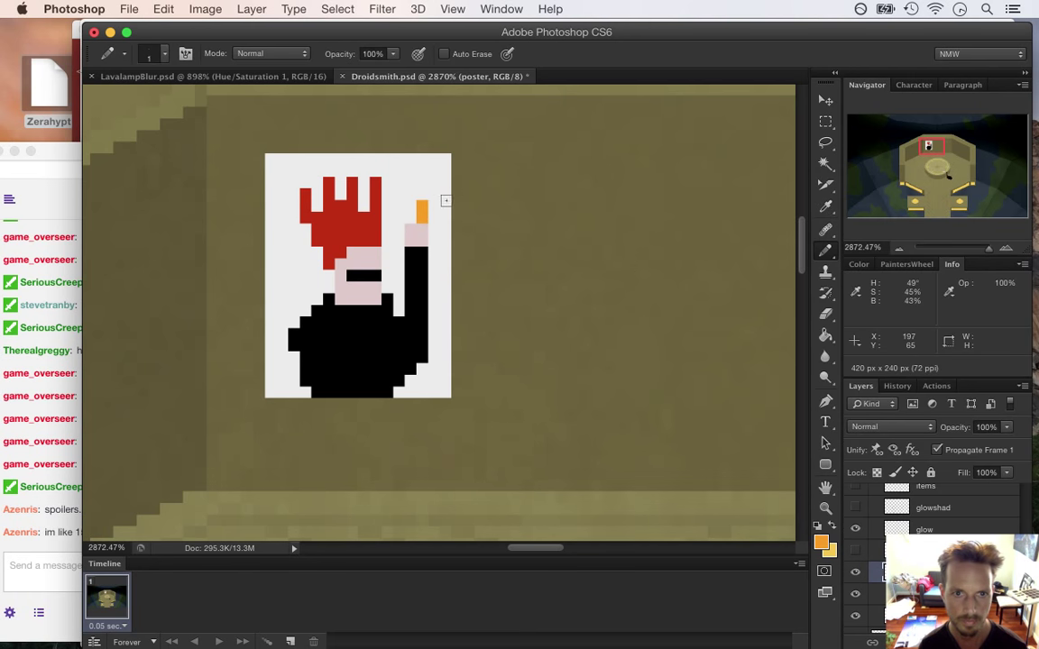
Set the foreground color to light grey b9baba and recolor the lower flame pixel as the lighter
{"action": "key", "text": "i"}
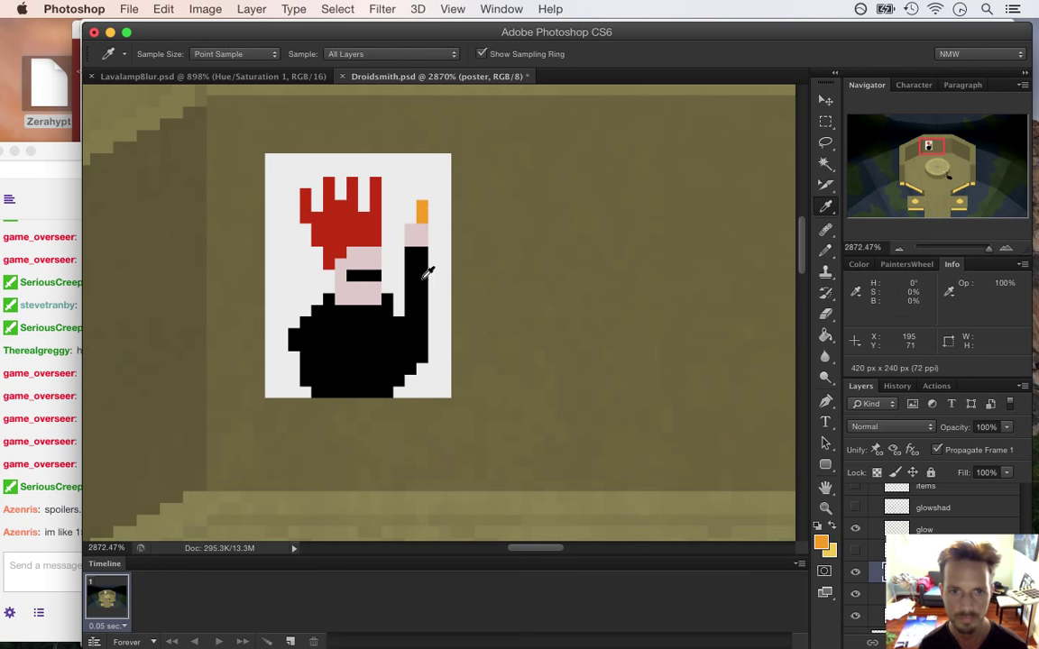
{"action": "left_click", "coordinate": [821, 542]}
{"action": "left_click_drag", "start_coordinate": [705, 316], "coordinate": [738, 373]}
{"action": "left_click_drag", "start_coordinate": [816, 326], "coordinate": [738, 377]}
{"action": "left_click", "coordinate": [705, 437]}
{"action": "left_click_drag", "start_coordinate": [816, 300], "coordinate": [814, 286]}
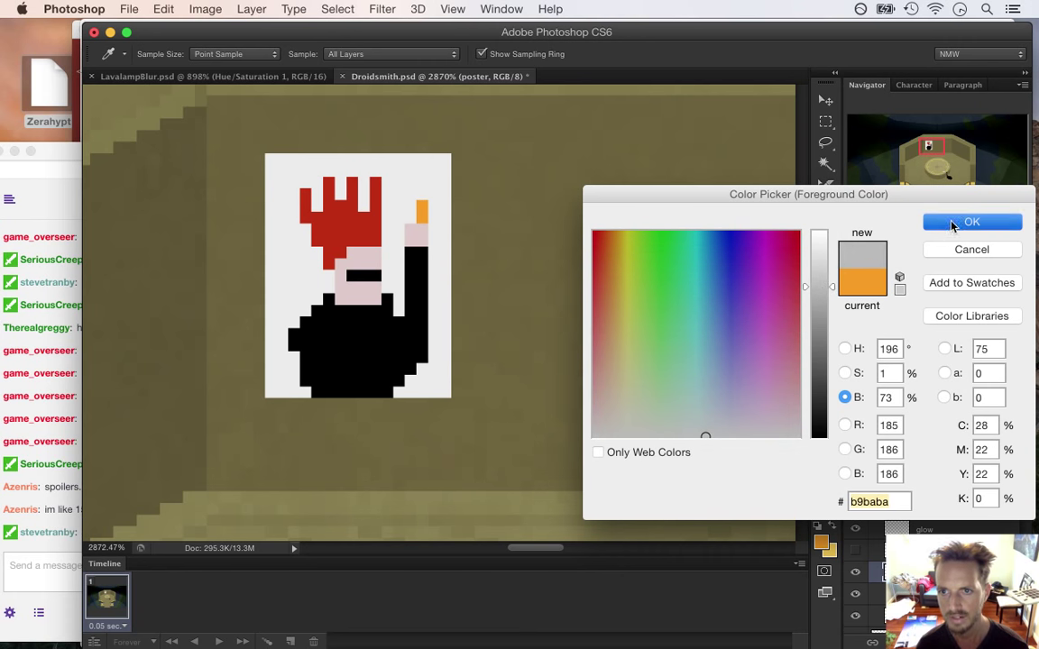
{"action": "left_click", "coordinate": [950, 229]}
{"action": "left_click", "coordinate": [423, 217]}
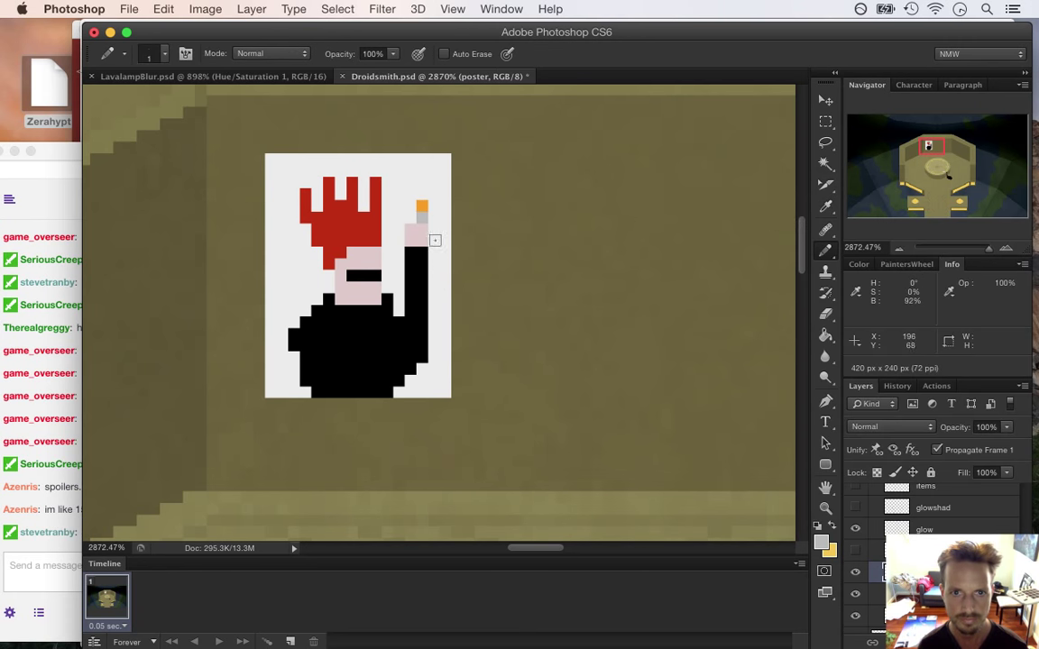
Change the background color to a bright yellow, swap it to the foreground and pencil one pixel above the orange flame
{"action": "key", "text": "i"}
{"action": "left_click", "coordinate": [829, 552]}
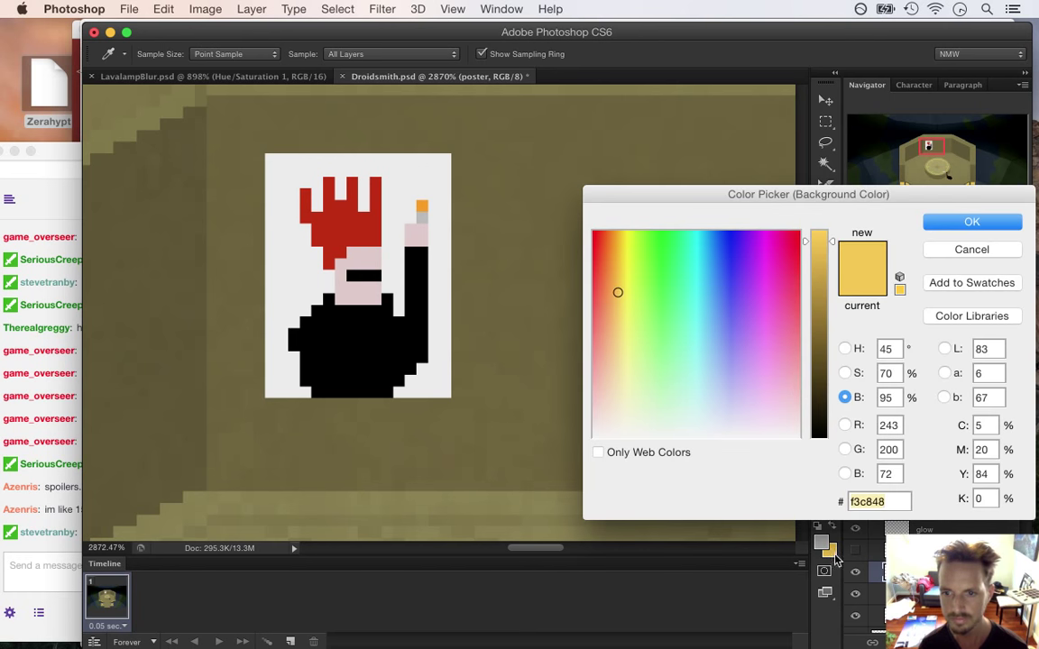
{"action": "left_click_drag", "start_coordinate": [620, 295], "coordinate": [625, 292]}
{"action": "left_click", "coordinate": [958, 228]}
{"action": "key", "text": "b"}
{"action": "left_click", "coordinate": [422, 195]}
{"action": "left_click", "coordinate": [832, 529]}
{"action": "left_click", "coordinate": [421, 194]}
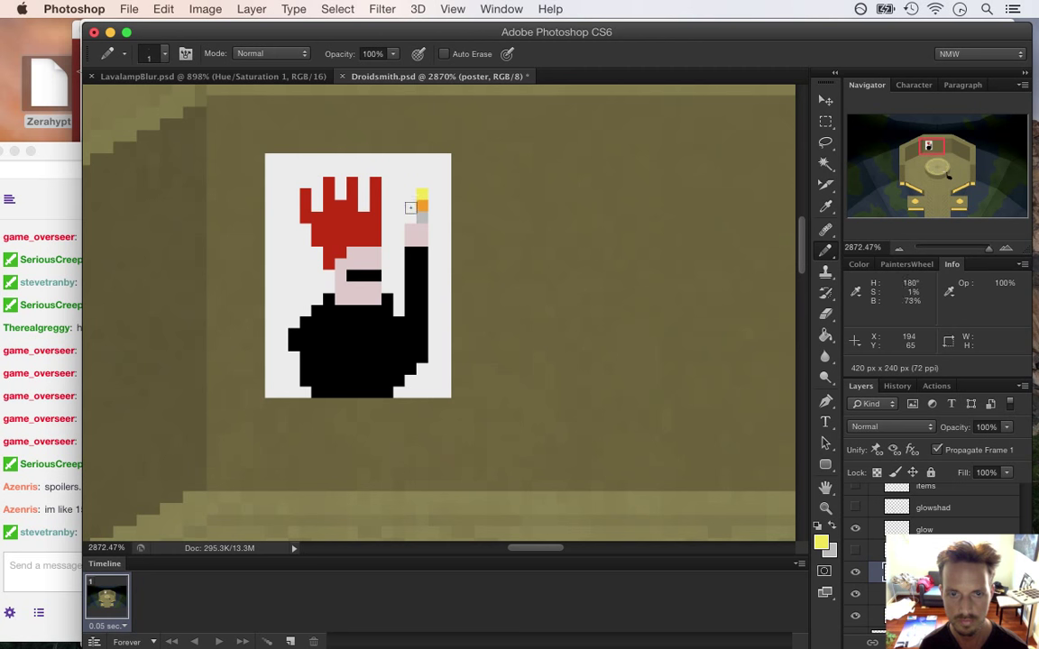
Try yellow pixels on both sides of the flame, and paint them over with the poster's light grey
{"action": "left_click", "coordinate": [411, 205]}
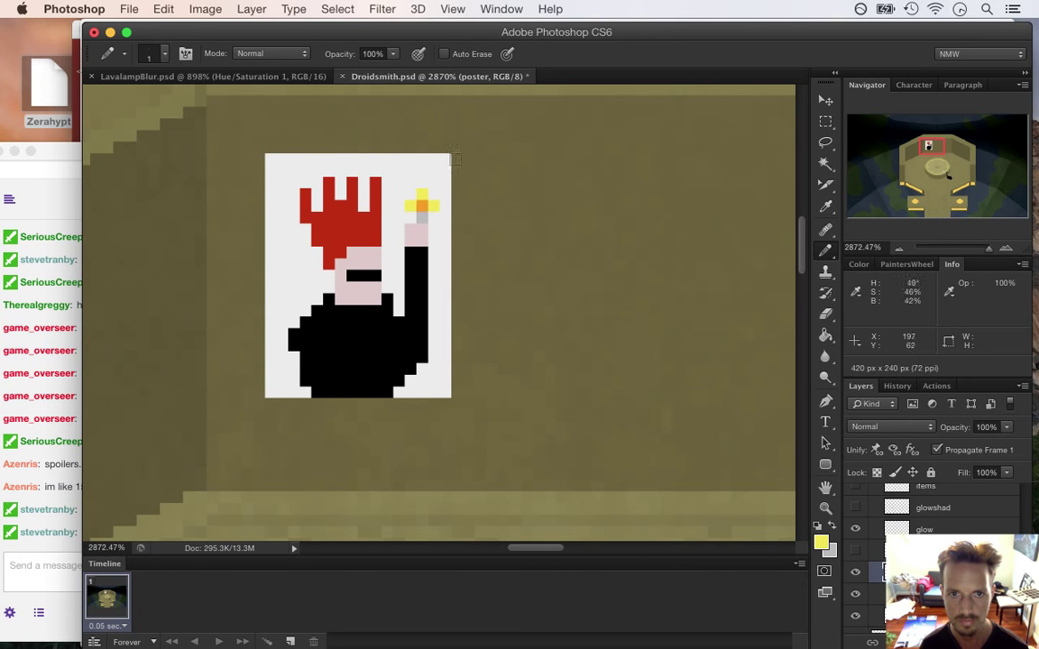
{"action": "left_click", "coordinate": [424, 181], "text": "alt"}
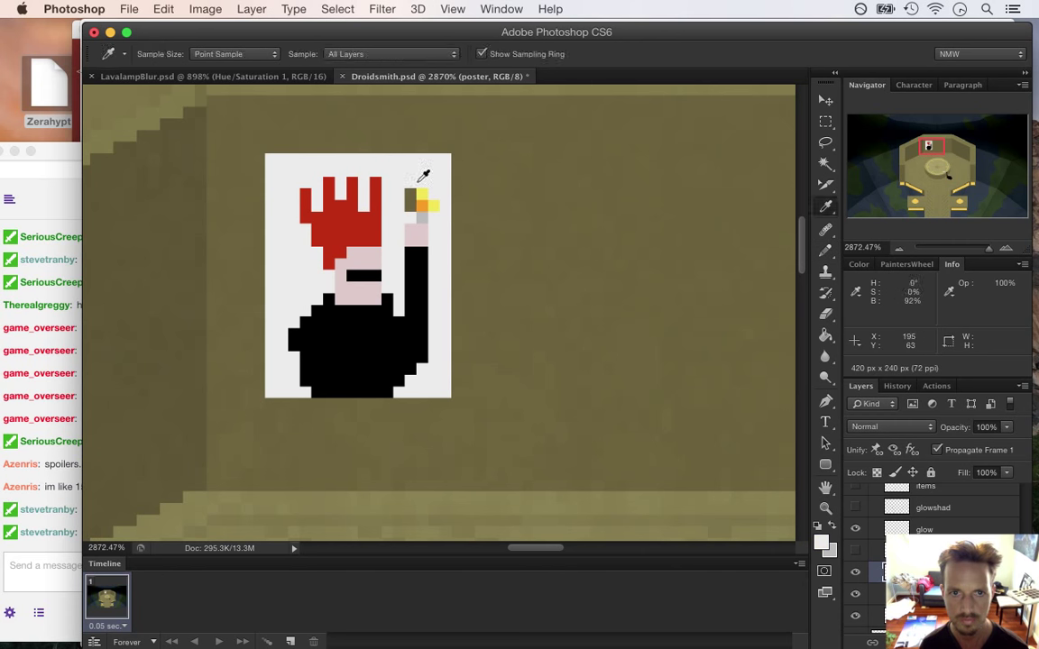
{"action": "left_click", "coordinate": [409, 204]}
{"action": "left_click", "coordinate": [433, 205]}
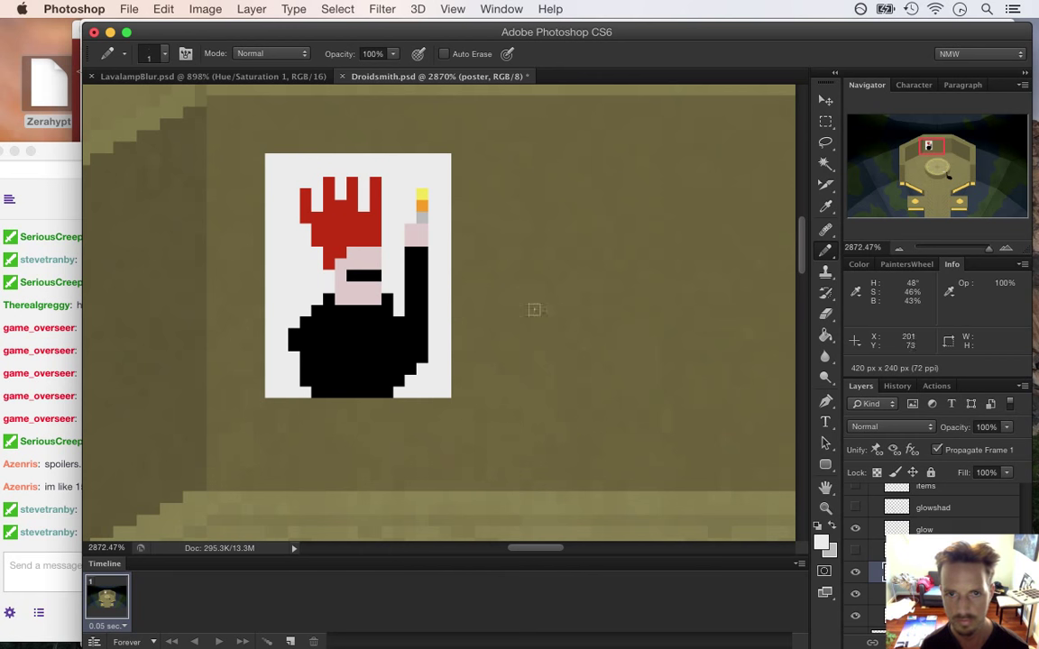
Try a red eb0000 pixel on top of the flame, and cover it with the poster's light grey
{"action": "left_click", "coordinate": [821, 541]}
{"action": "left_click_drag", "start_coordinate": [694, 272], "coordinate": [585, 224]}
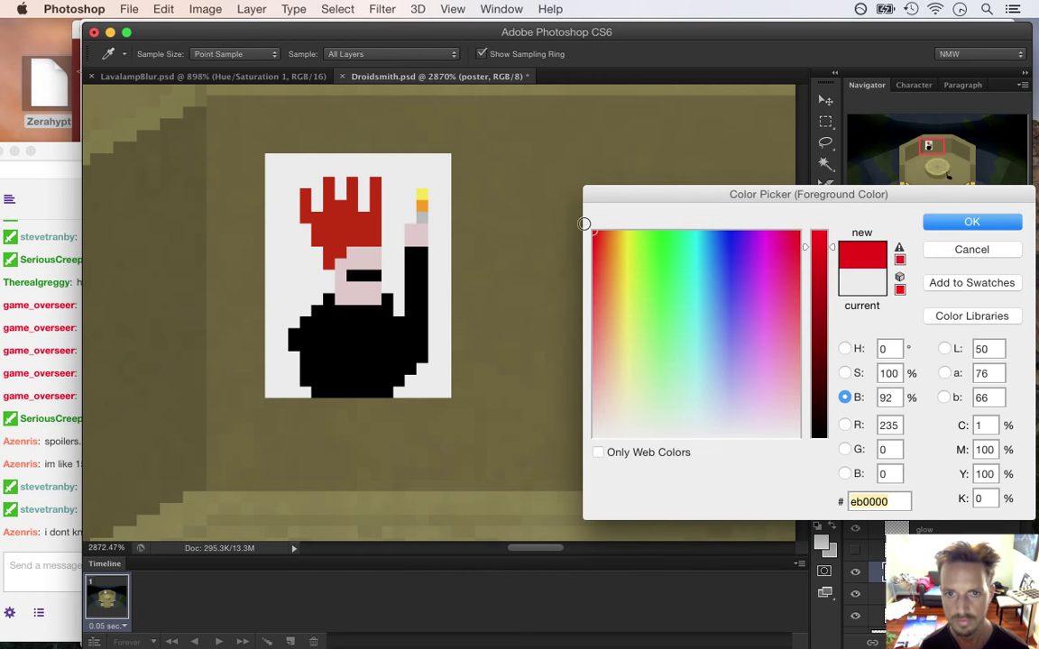
{"action": "left_click", "coordinate": [925, 223]}
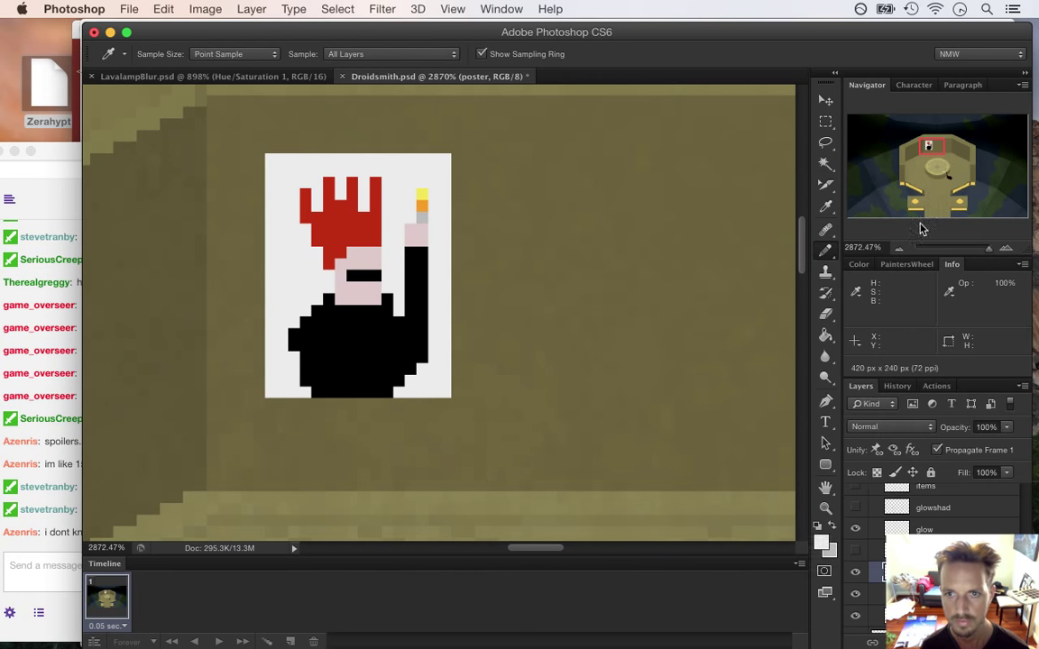
{"action": "key", "text": "e"}
{"action": "key", "text": "i"}
{"action": "left_click", "coordinate": [400, 185]}
{"action": "key", "text": "b"}
{"action": "left_click", "coordinate": [410, 184]}
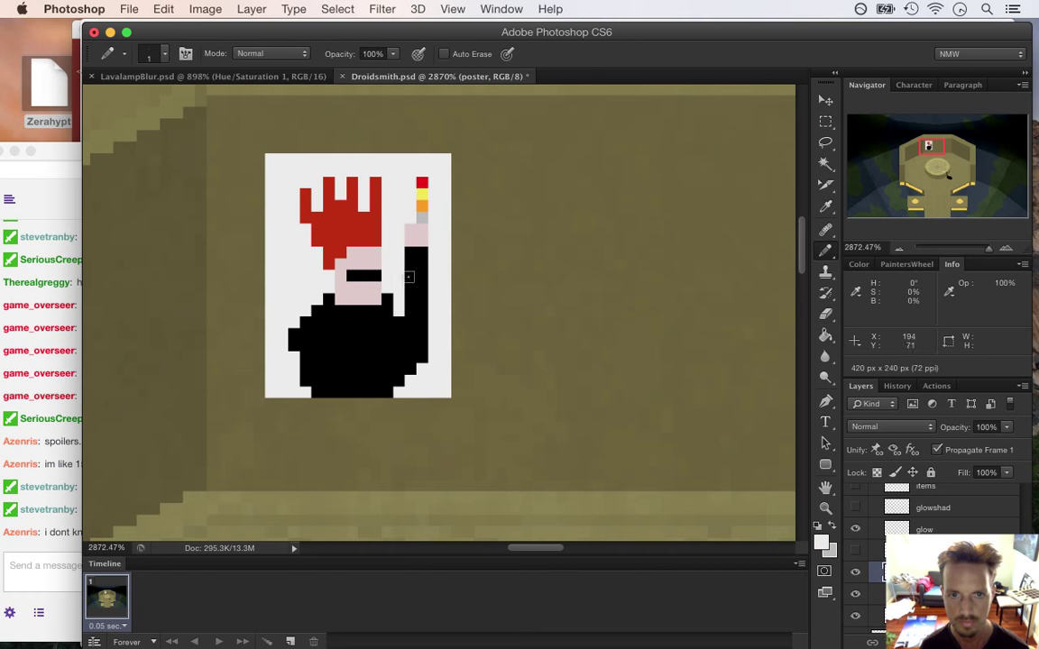
{"action": "left_click_drag", "start_coordinate": [369, 251], "coordinate": [291, 268]}
{"action": "left_click_drag", "start_coordinate": [361, 259], "coordinate": [390, 273]}
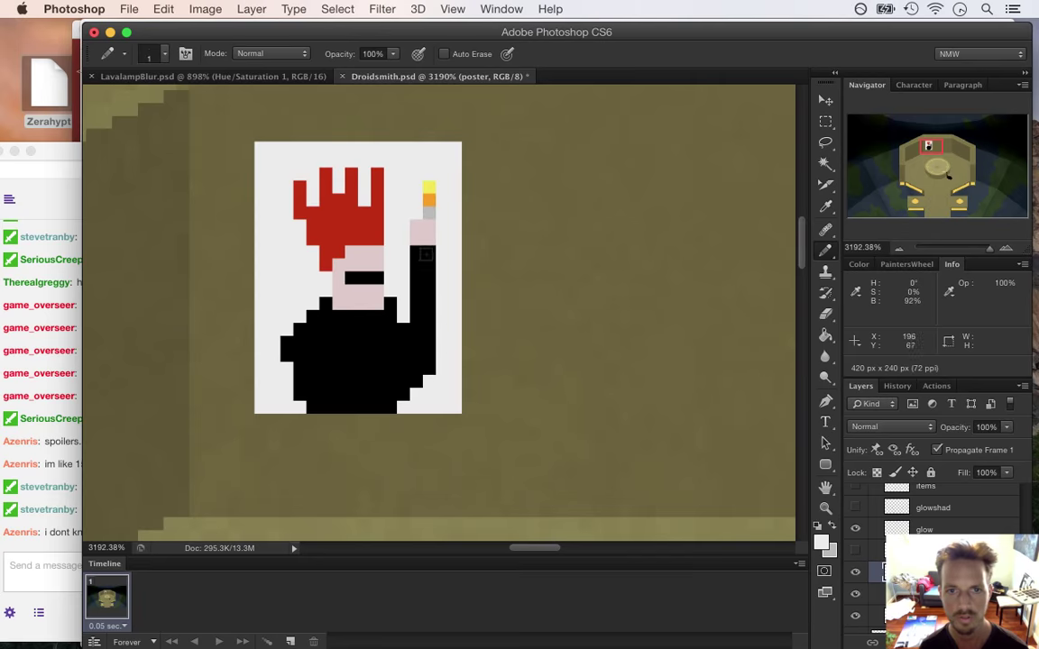
Pencil a reference pair of pixels beside the flame, orange above yellow, in colors sampled from the flame
{"action": "mouse_move", "coordinate": [398, 292]}
{"action": "left_mouse_down"}
{"action": "mouse_move", "coordinate": [325, 283]}
{"action": "mouse_move", "coordinate": [401, 293]}
{"action": "left_mouse_up"}
{"action": "left_click", "coordinate": [429, 187], "text": "alt"}
{"action": "left_click_drag", "start_coordinate": [414, 201], "coordinate": [416, 187]}
{"action": "left_click", "coordinate": [430, 198], "text": "alt"}
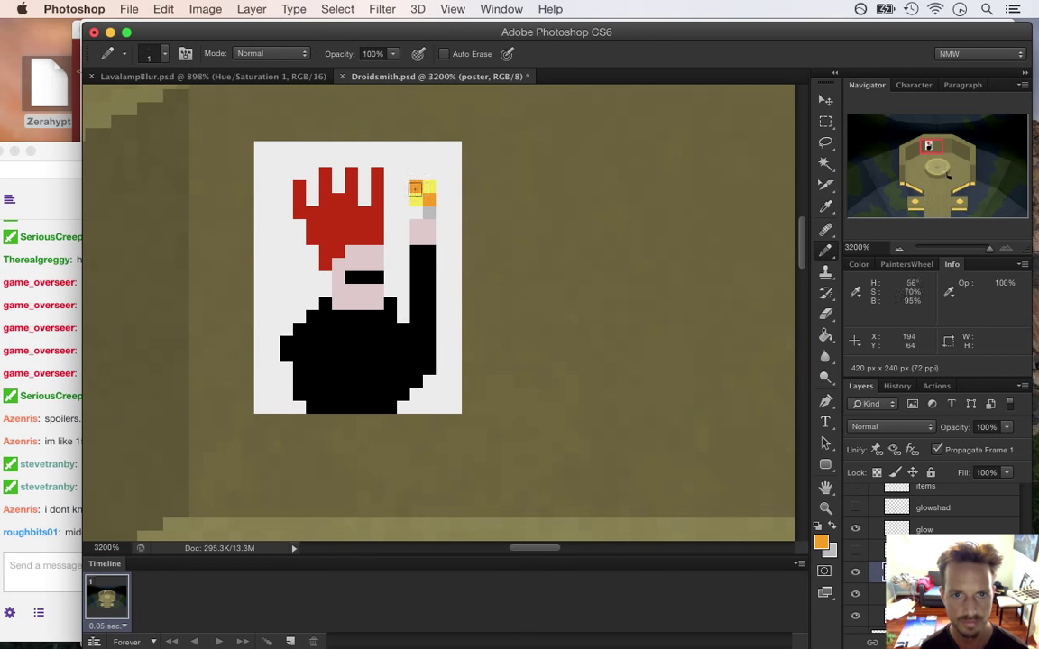
Recolor the flame with orange above yellow by sampling the reference pixels, and cover those pixels in the poster's light grey
{"action": "left_click", "coordinate": [436, 188], "text": "alt"}
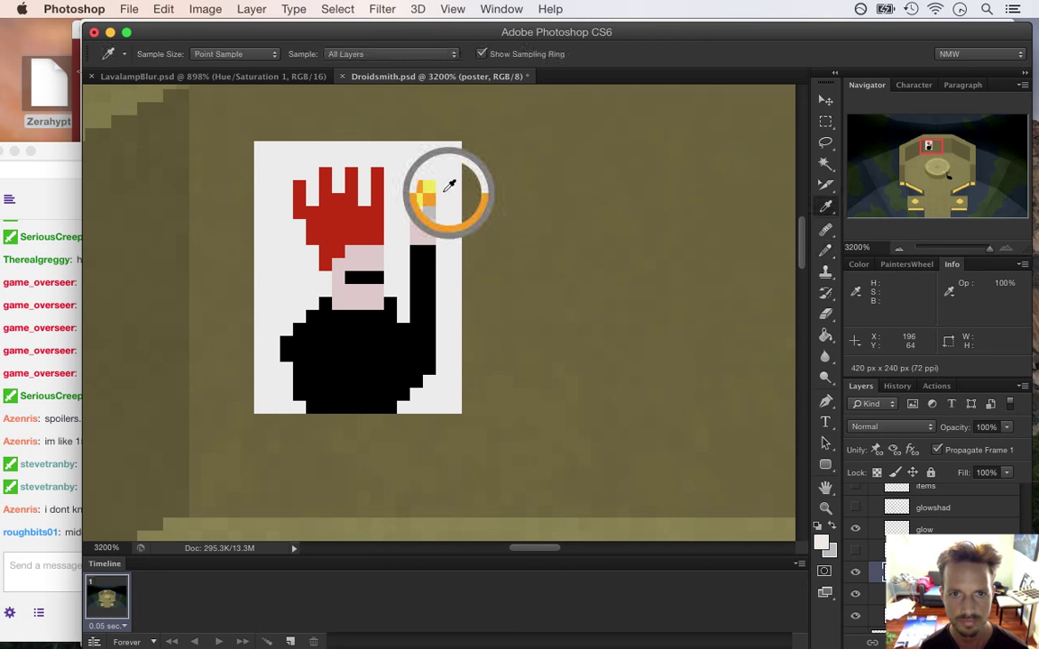
{"action": "left_click", "coordinate": [430, 200]}
{"action": "left_click", "coordinate": [431, 188]}
{"action": "left_click", "coordinate": [416, 187], "text": "alt"}
{"action": "left_click", "coordinate": [430, 186]}
{"action": "left_click", "coordinate": [416, 199], "text": "alt"}
{"action": "left_click", "coordinate": [429, 199]}
{"action": "left_click", "coordinate": [410, 169], "text": "alt"}
{"action": "left_click", "coordinate": [415, 187]}
{"action": "left_click", "coordinate": [416, 200]}
Select the 4 by 8 pixel area around the hand and lighter and move it down two pixels
{"action": "left_click_drag", "start_coordinate": [399, 242], "coordinate": [323, 264]}
{"action": "left_click_drag", "start_coordinate": [387, 313], "coordinate": [387, 345]}
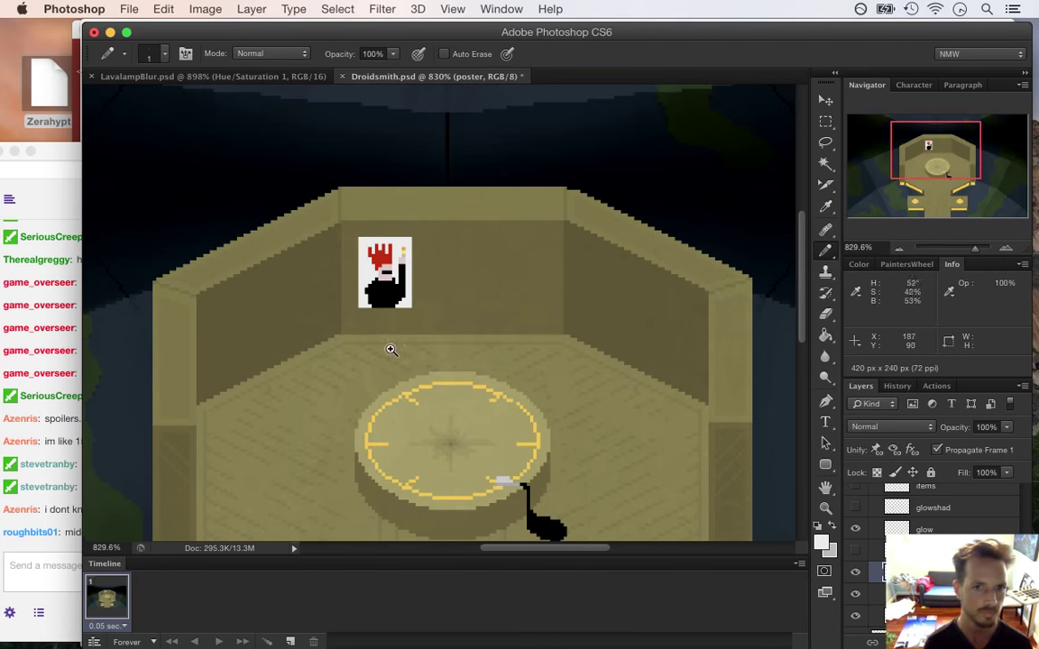
{"action": "left_click_drag", "start_coordinate": [408, 254], "coordinate": [499, 273]}
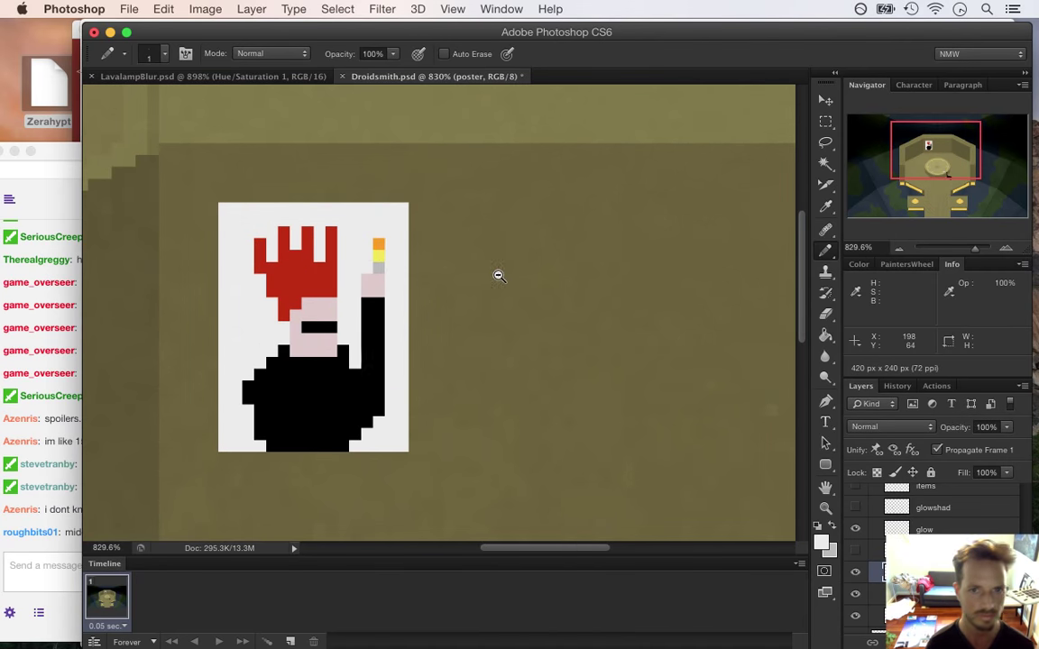
{"action": "key", "text": "m"}
{"action": "left_click_drag", "start_coordinate": [352, 229], "coordinate": [408, 314]}
{"action": "key", "text": "v"}
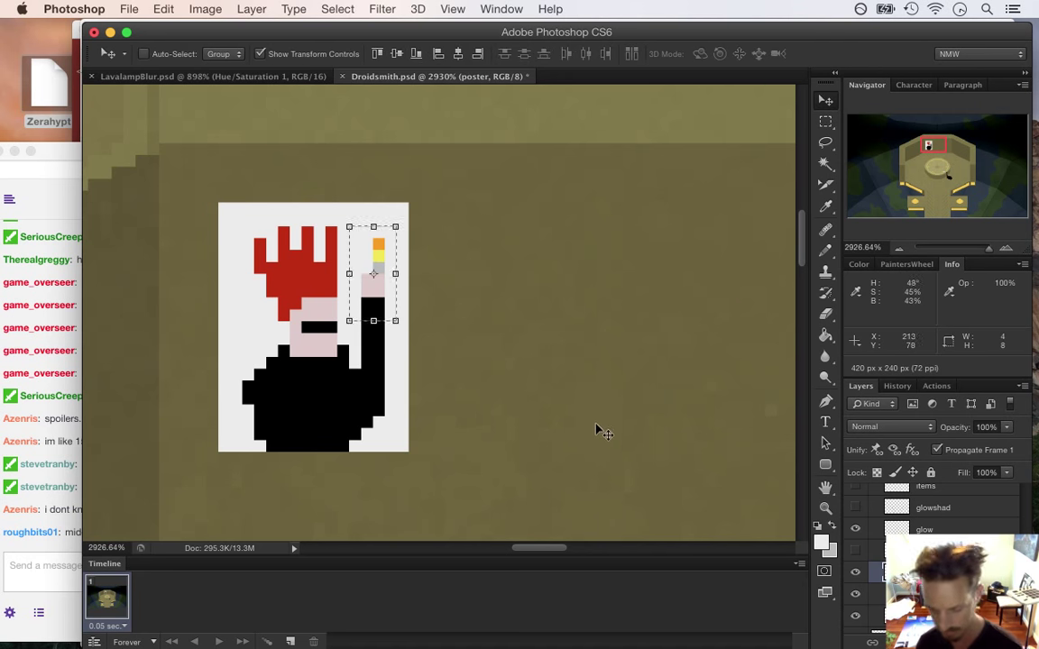
{"action": "key", "text": "Down"}
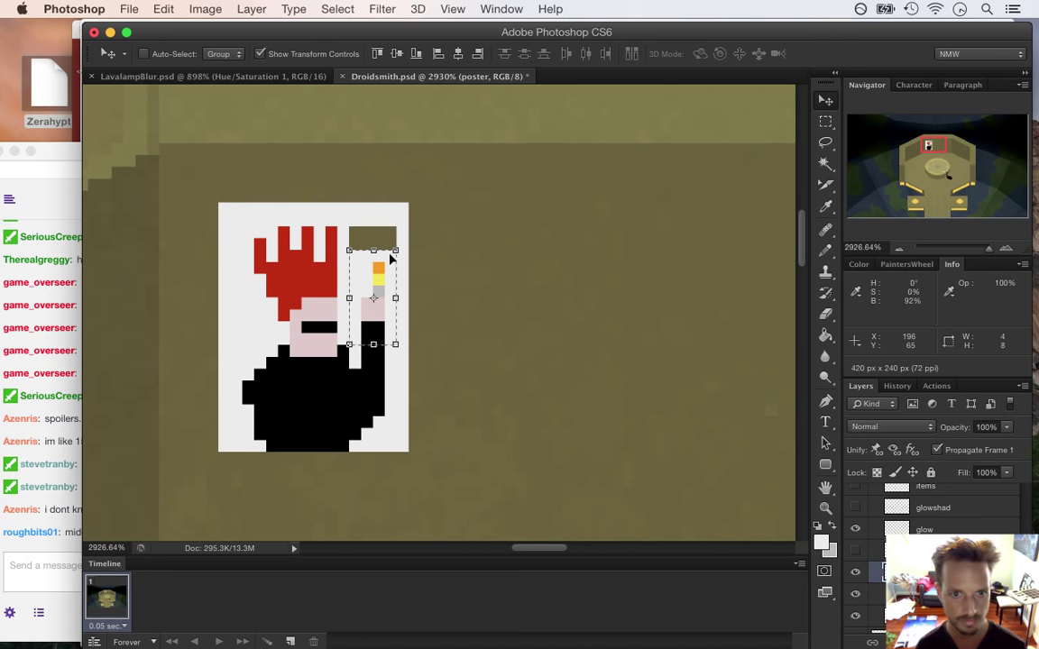
Switch to the Twitch chat in Safari, read the latest viewer comments on the poster, and return to Photoshop
{"action": "left_click", "coordinate": [56, 441]}
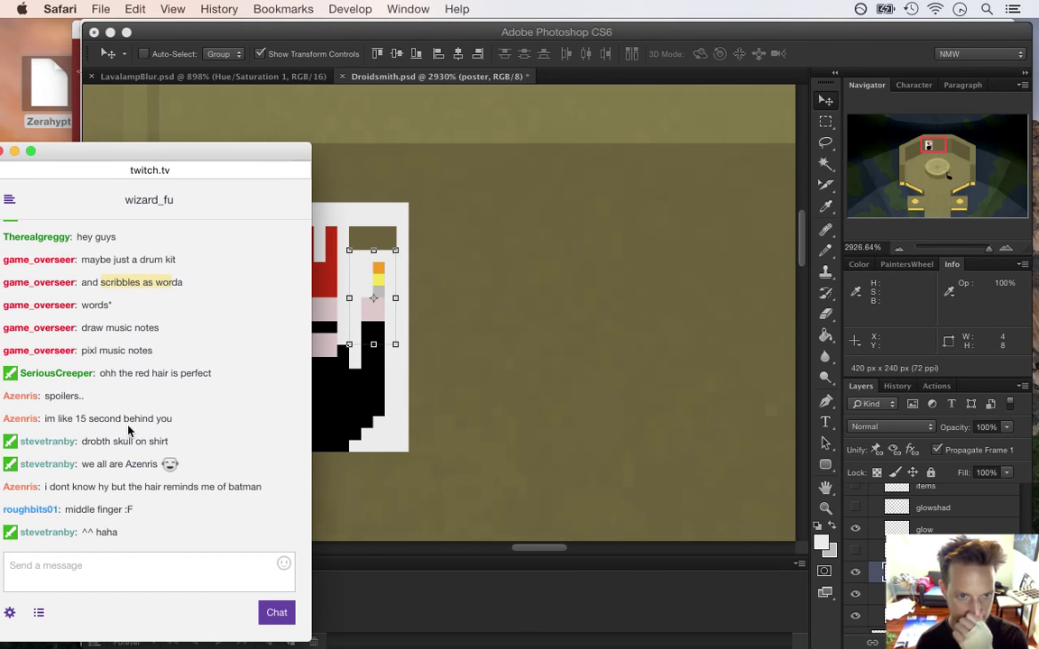
{"action": "left_click_drag", "start_coordinate": [115, 374], "coordinate": [155, 377]}
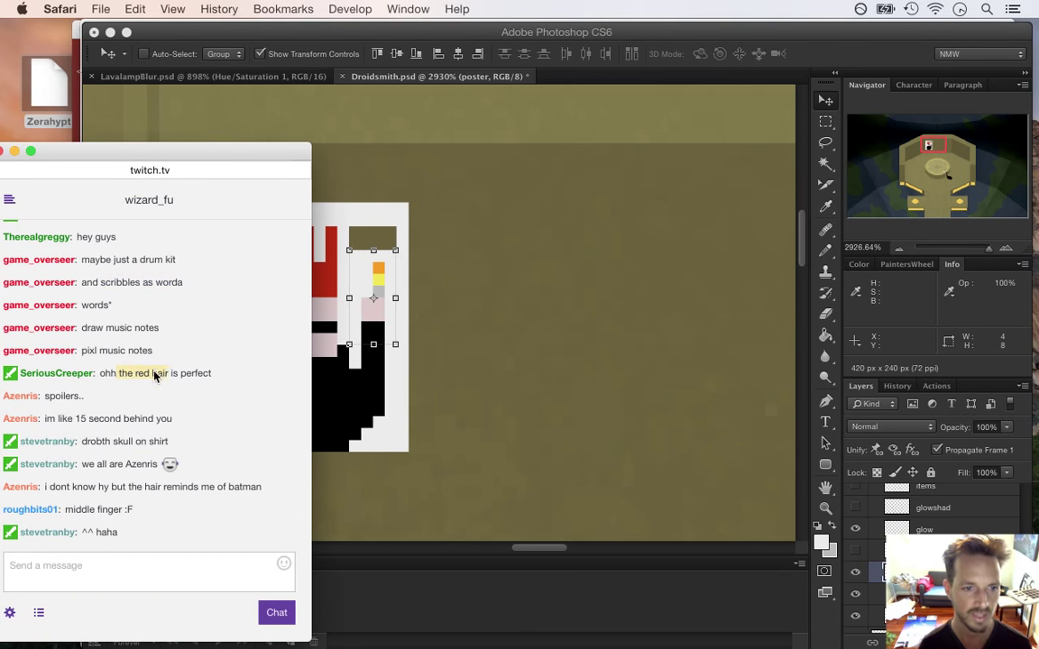
{"action": "triple_click", "coordinate": [64, 398]}
{"action": "left_click_drag", "start_coordinate": [82, 442], "coordinate": [169, 451]}
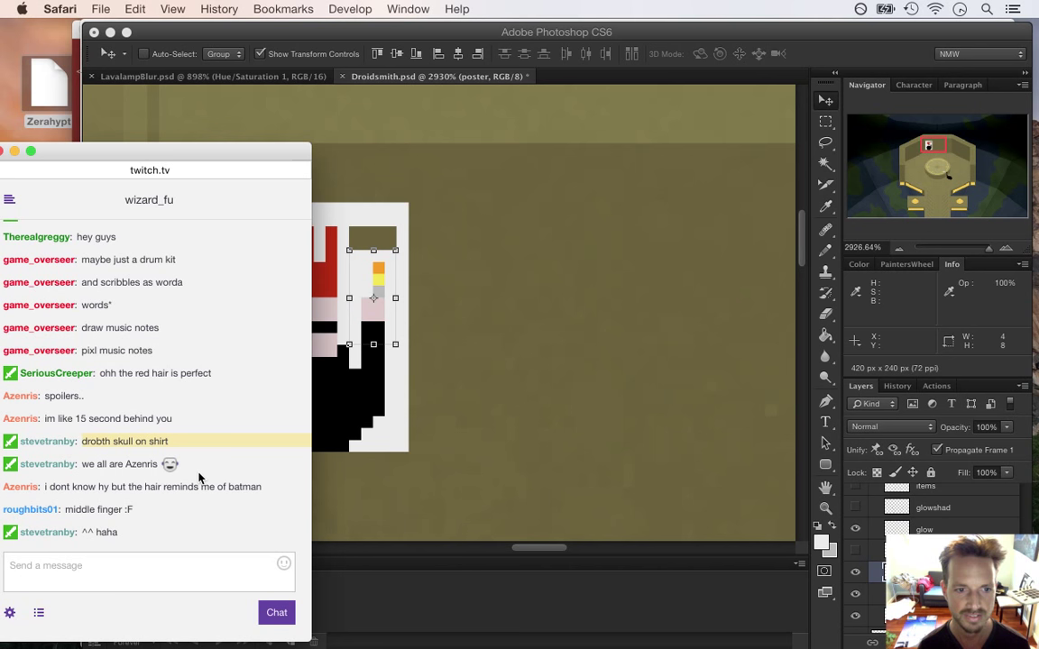
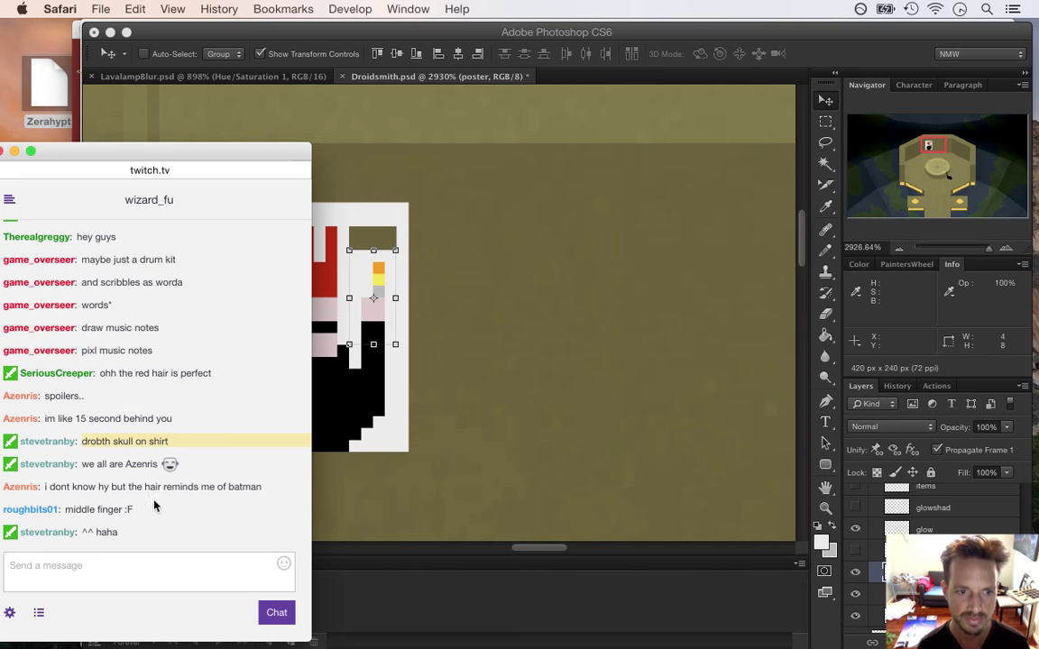
{"action": "triple_click", "coordinate": [87, 509]}
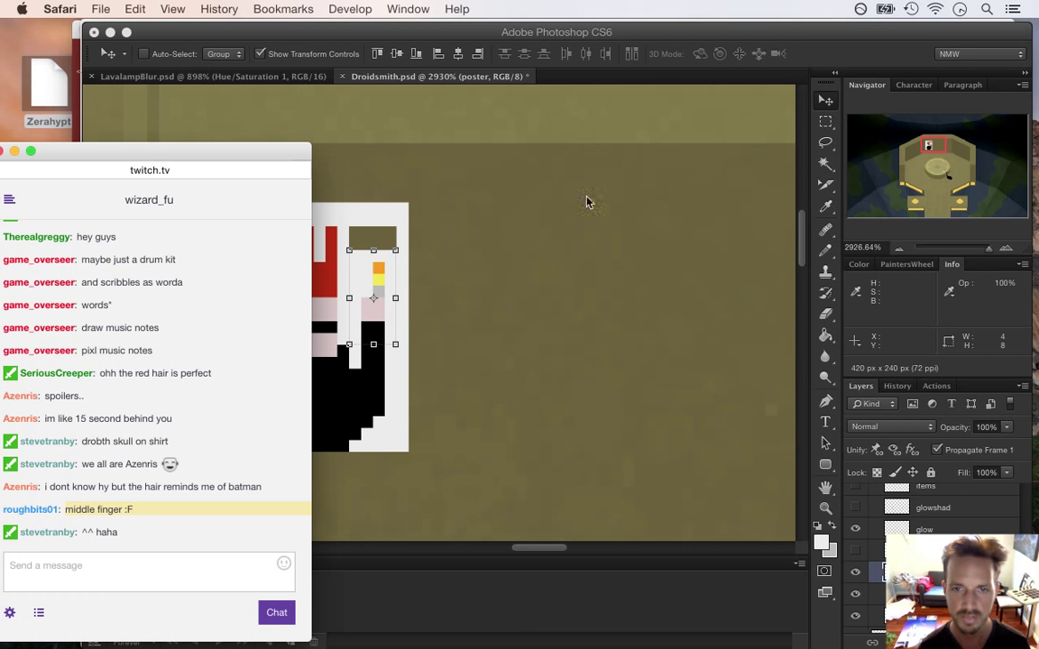
{"action": "left_click", "coordinate": [752, 34]}
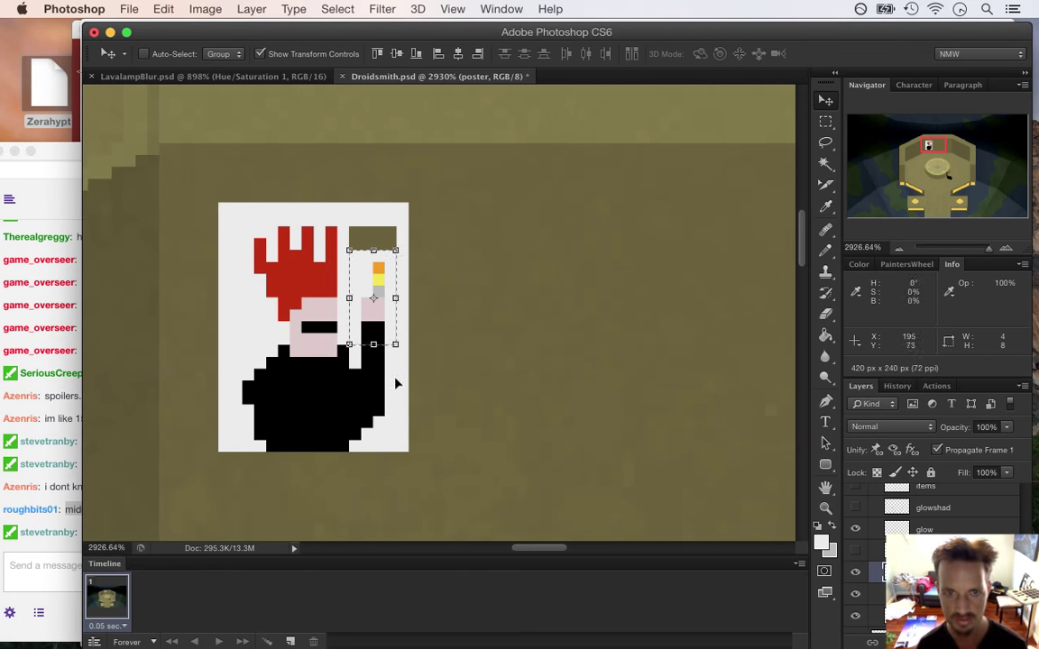
Shift the selected hand and lighter one pixel right, toward the poster's edge, and deselect
{"action": "key", "text": "Right"}
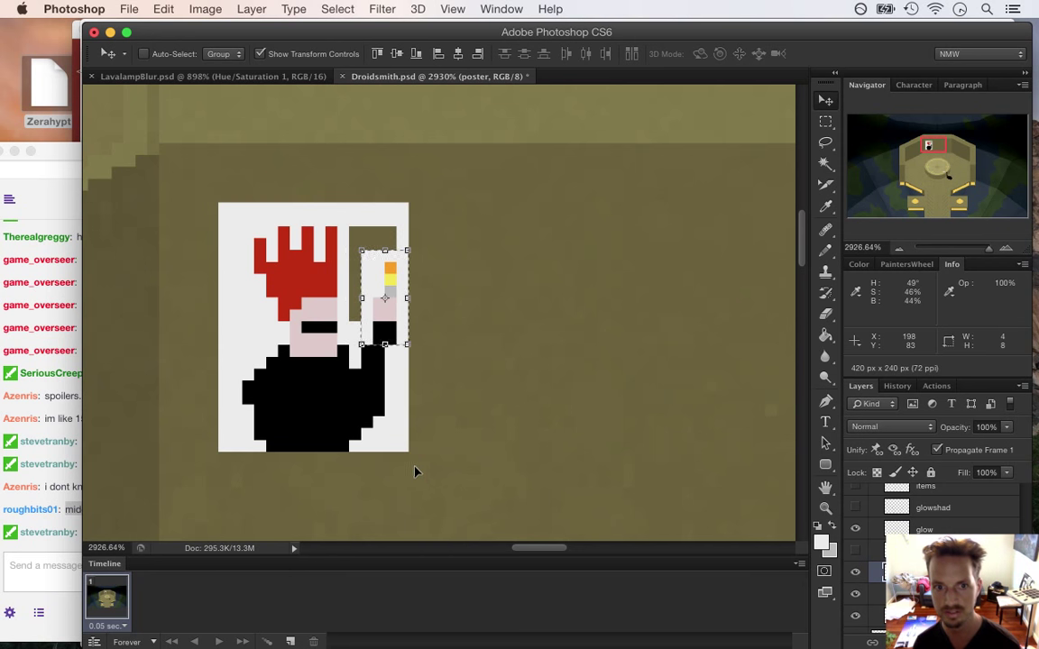
{"action": "key", "text": "i"}
{"action": "left_click", "coordinate": [383, 216]}
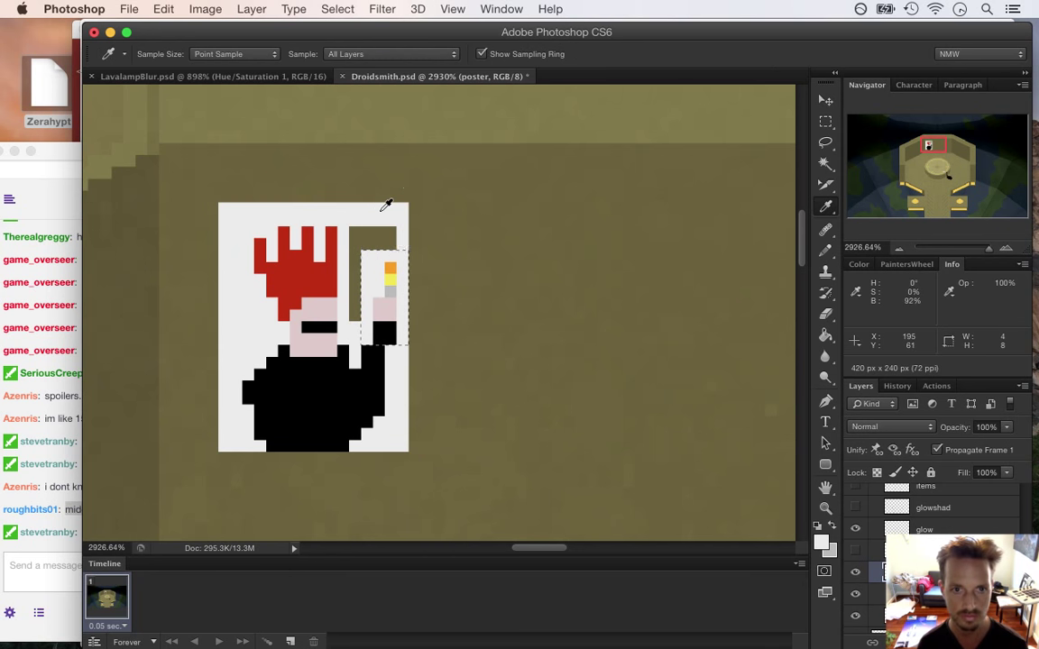
{"action": "key", "text": "super+d"}
Fill the exposed wall-colored gaps beside and above the hand with the poster's light grey
{"action": "key", "text": "m"}
{"action": "key", "text": "i"}
{"action": "left_click", "coordinate": [373, 216]}
{"action": "key", "text": "b"}
{"action": "left_click_drag", "start_coordinate": [355, 232], "coordinate": [354, 316]}
{"action": "left_click", "coordinate": [354, 305]}
{"action": "left_click_drag", "start_coordinate": [366, 245], "coordinate": [390, 243]}
{"action": "left_click", "coordinate": [378, 244]}
Pencil the sleeve black from the shifted hand down to the elbow, and trim its inner edge in the poster's light grey
{"action": "key", "text": "i"}
{"action": "left_click", "coordinate": [382, 348]}
{"action": "key", "text": "b"}
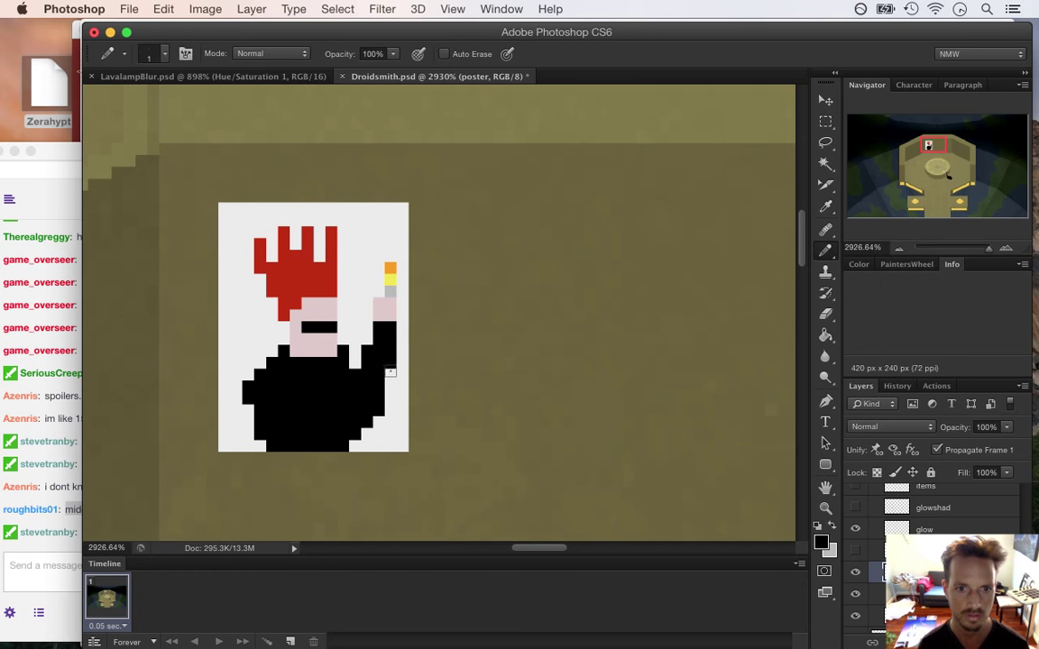
{"action": "key", "text": "i"}
{"action": "left_click", "coordinate": [360, 331]}
{"action": "key", "text": "b"}
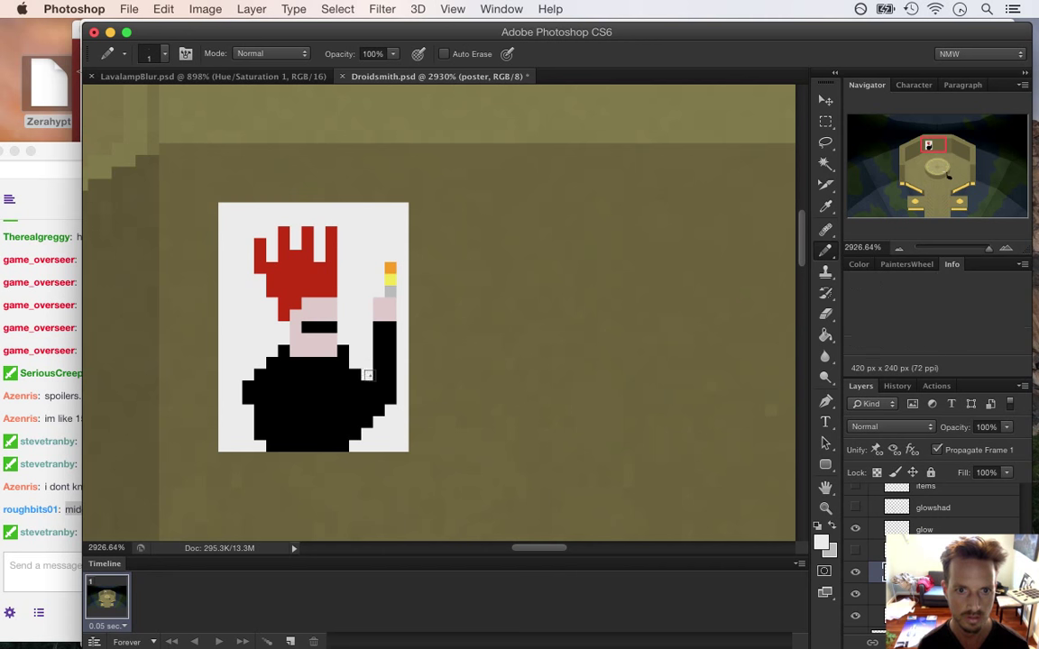
Carve a gap between the torso and the elbow using the poster's sampled light grey
{"action": "left_click", "coordinate": [360, 405], "text": "alt"}
{"action": "left_click", "coordinate": [377, 440], "text": "alt"}
{"action": "key", "text": "b"}
{"action": "left_click", "coordinate": [348, 424]}
Widen the figure's lower left side with sampled black, adding the lowered arm down to the poster's bottom edge
{"action": "key", "text": "i"}
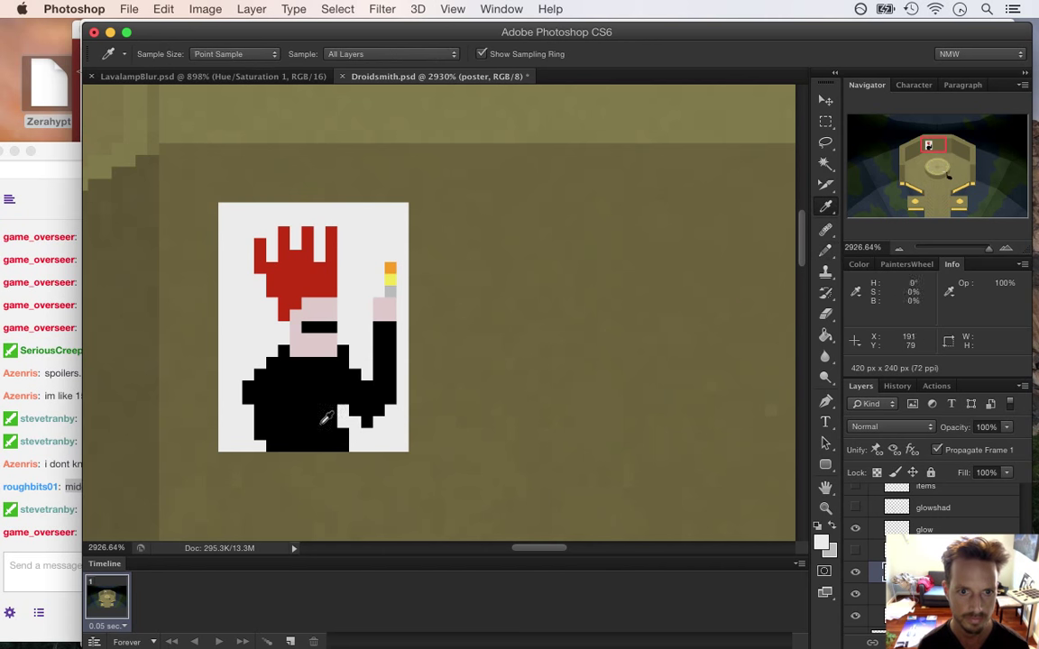
{"action": "left_click", "coordinate": [295, 375]}
{"action": "key", "text": "b"}
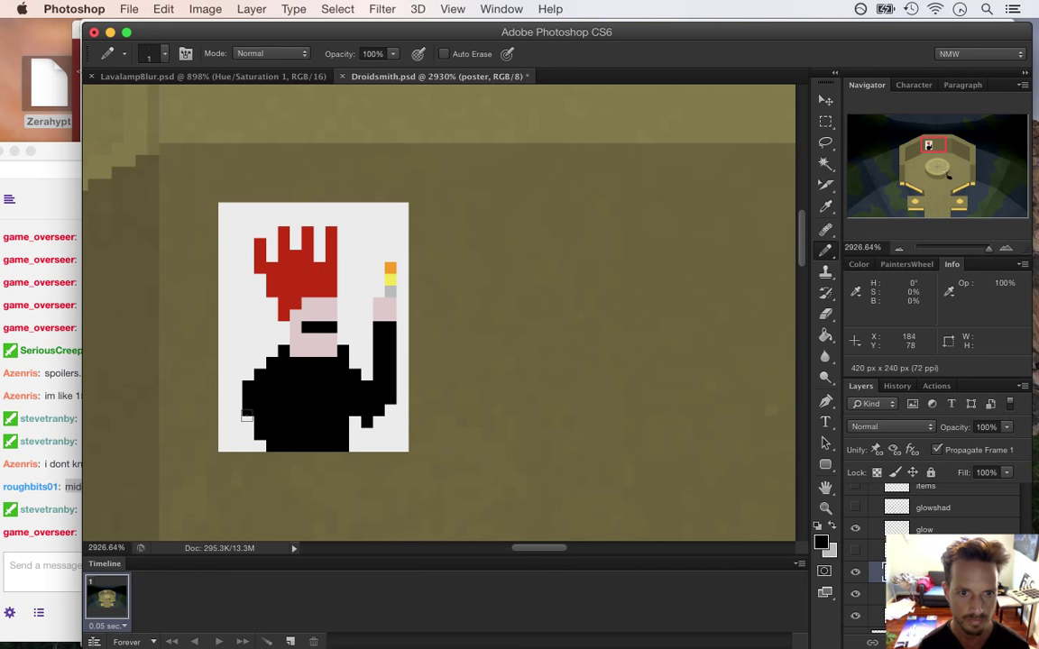
{"action": "left_click", "coordinate": [238, 440]}
{"action": "left_click_drag", "start_coordinate": [241, 437], "coordinate": [235, 408]}
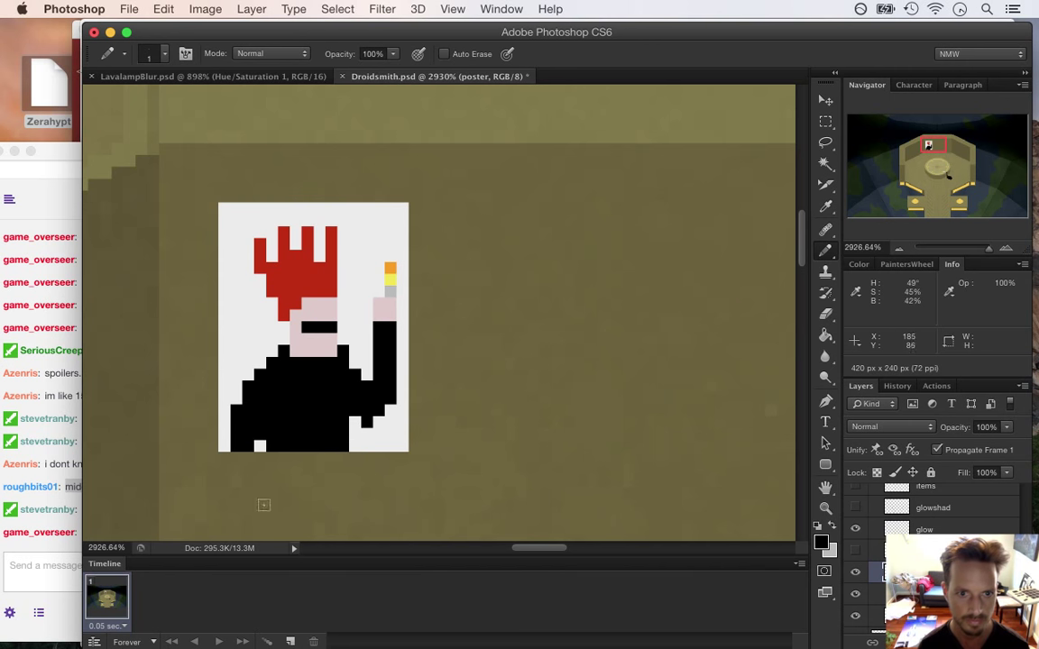
Fill out the raised arm's elbow with two black pixels along its lower corner, and save the document
{"action": "key", "text": "i"}
{"action": "left_click", "coordinate": [383, 396]}
{"action": "key", "text": "b"}
{"action": "left_click", "coordinate": [391, 410]}
{"action": "left_click", "coordinate": [381, 422]}
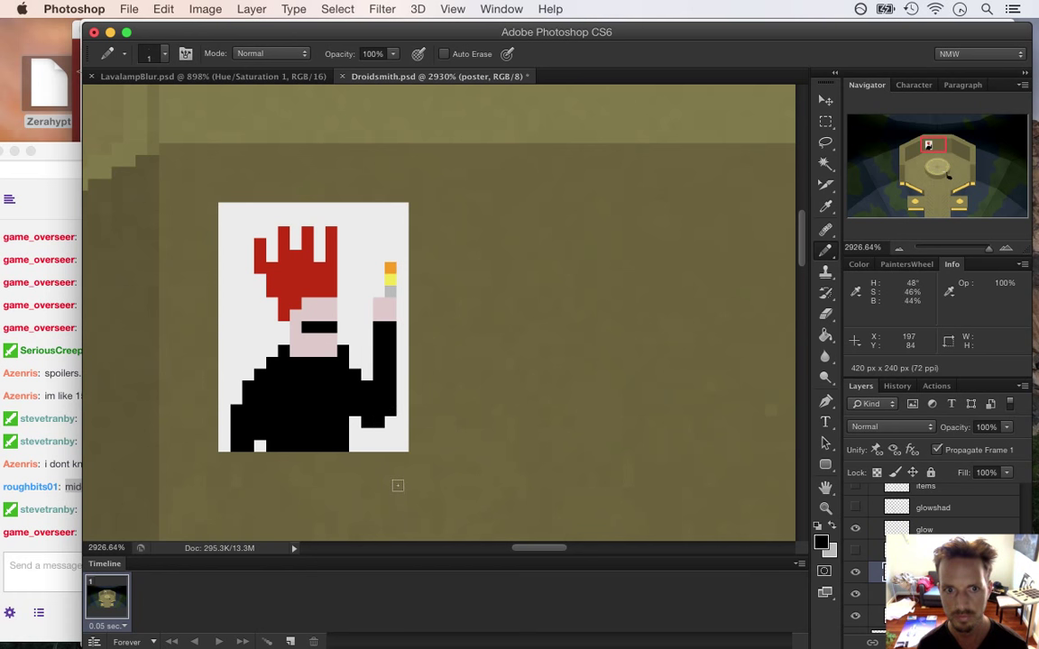
{"action": "left_click_drag", "start_coordinate": [319, 359], "coordinate": [241, 361]}
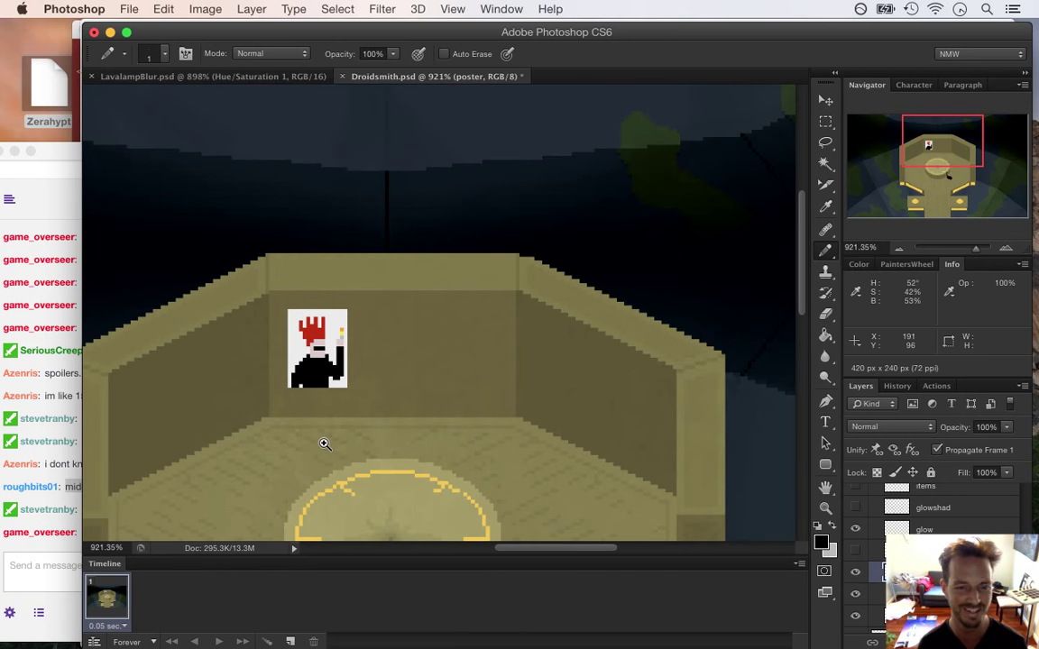
{"action": "left_click_drag", "start_coordinate": [296, 366], "coordinate": [398, 386]}
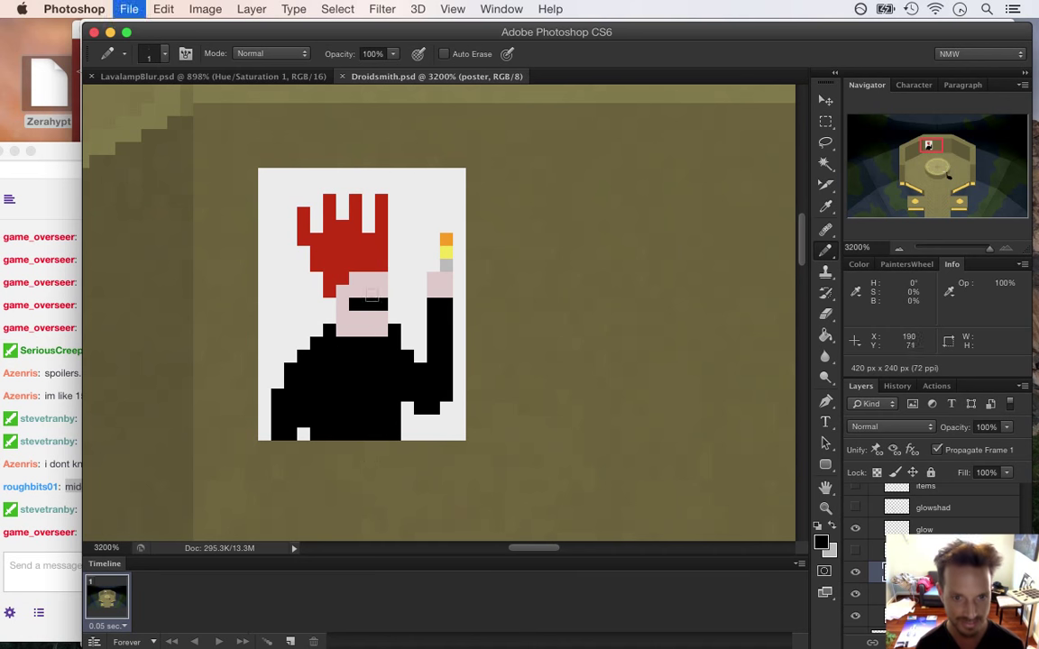
Pencil a small V-shaped neck opening below the chin in ae9e9e, darkened from the sampled skin color
{"action": "key", "text": "i"}
{"action": "left_click", "coordinate": [366, 317]}
{"action": "left_click", "coordinate": [821, 542]}
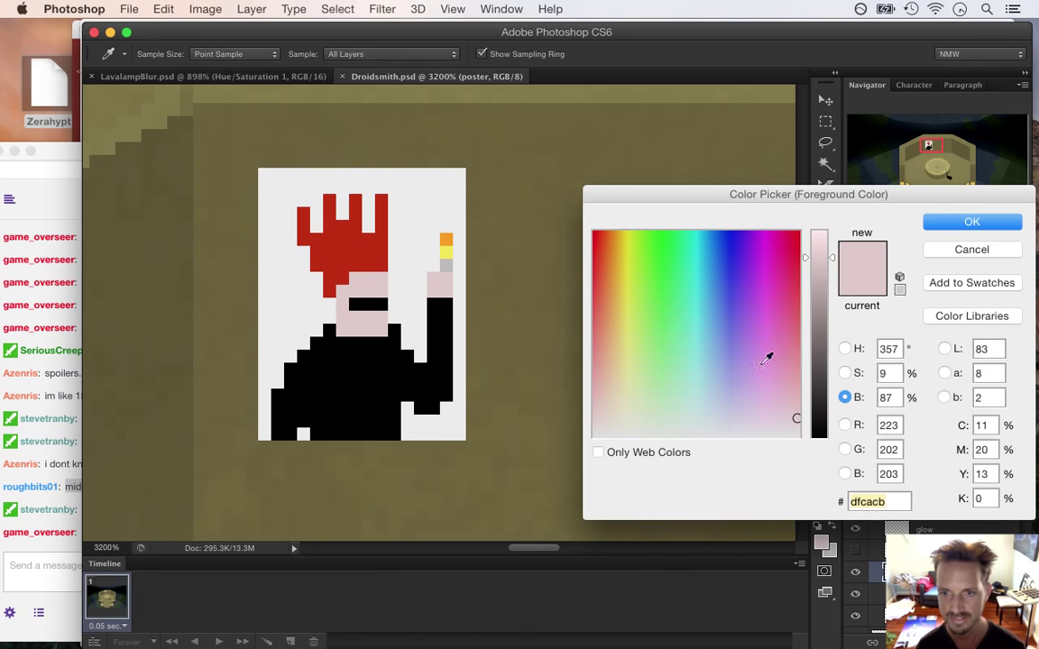
{"action": "left_click_drag", "start_coordinate": [816, 315], "coordinate": [817, 297]}
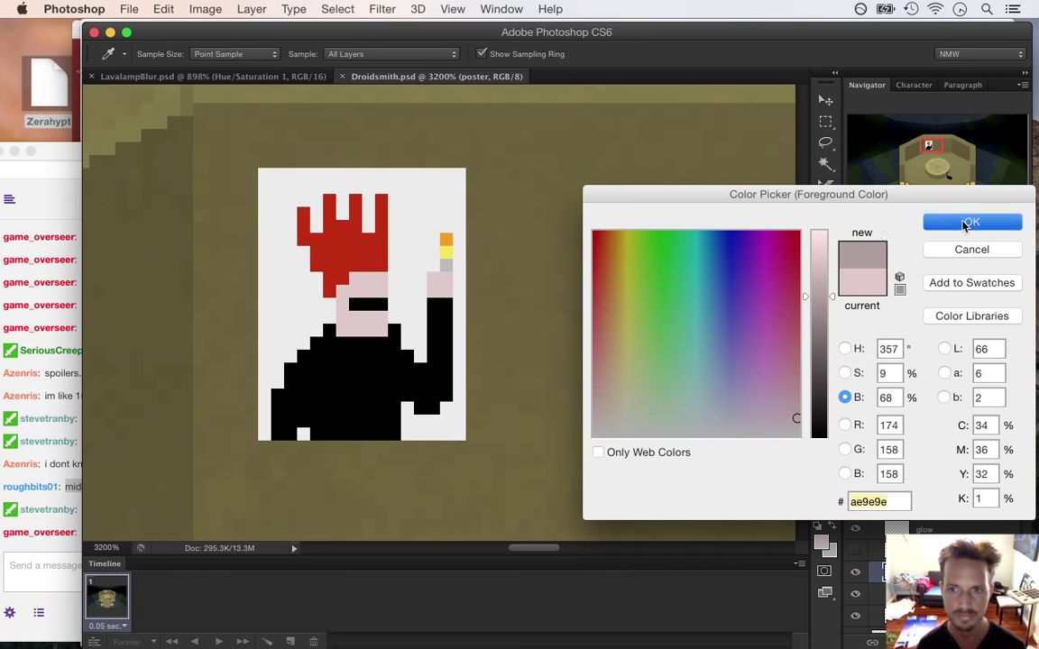
{"action": "left_click", "coordinate": [964, 222]}
{"action": "key", "text": "b"}
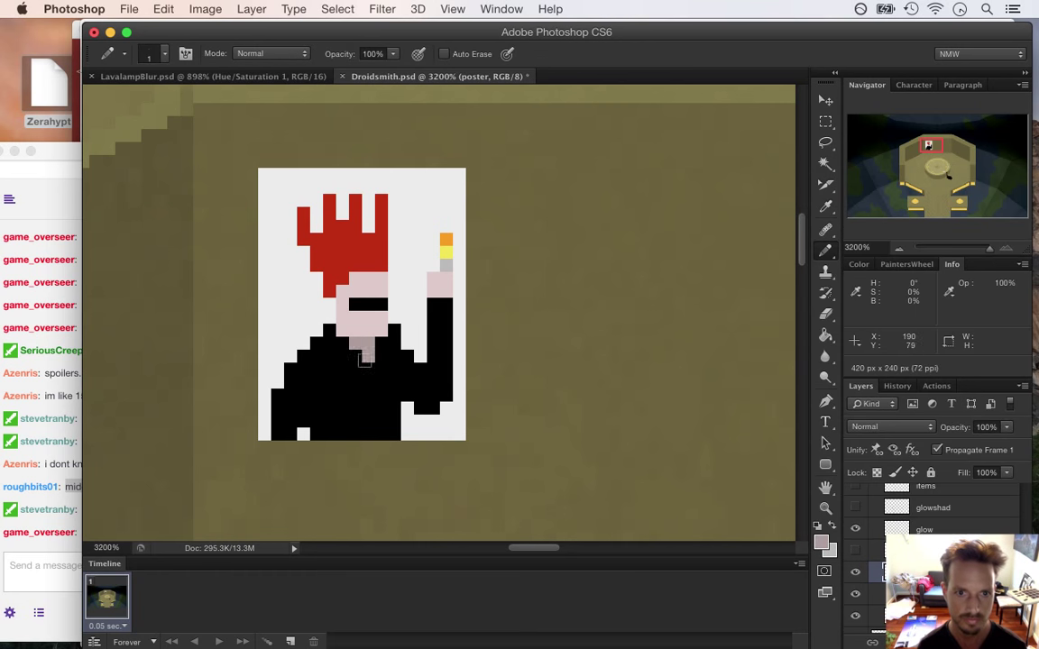
Darken the neck color in two rounds, repaint the neck opening with it, and extend the opening one pixel downward
{"action": "left_click", "coordinate": [821, 542]}
{"action": "left_click_drag", "start_coordinate": [817, 297], "coordinate": [818, 323]}
{"action": "key", "text": "Return"}
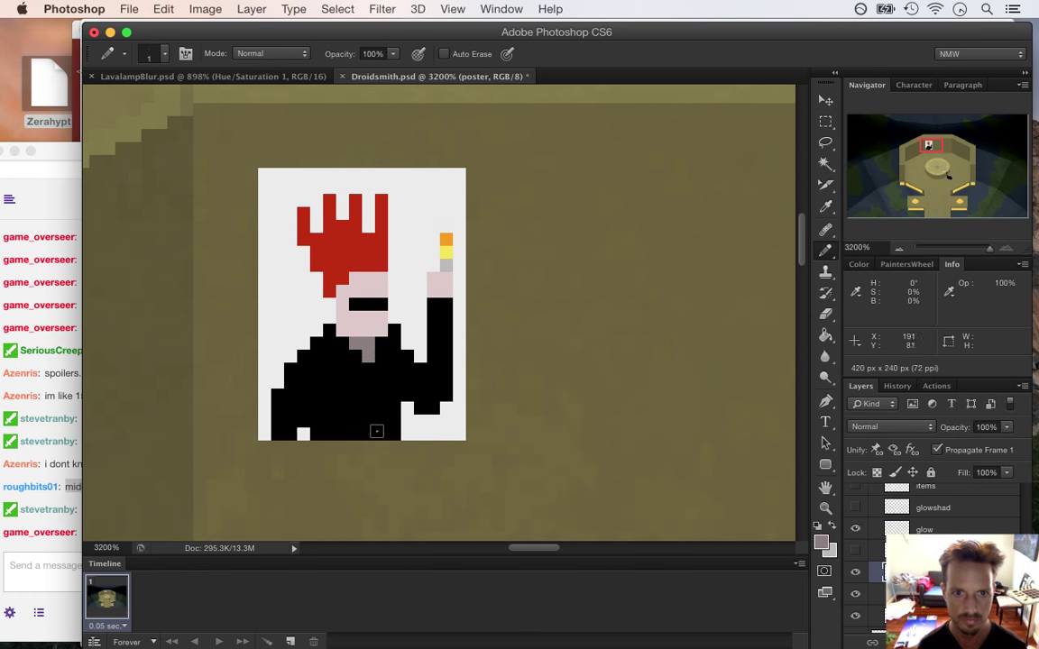
{"action": "left_click", "coordinate": [822, 543]}
{"action": "left_click_drag", "start_coordinate": [820, 329], "coordinate": [820, 340]}
{"action": "key", "text": "Return"}
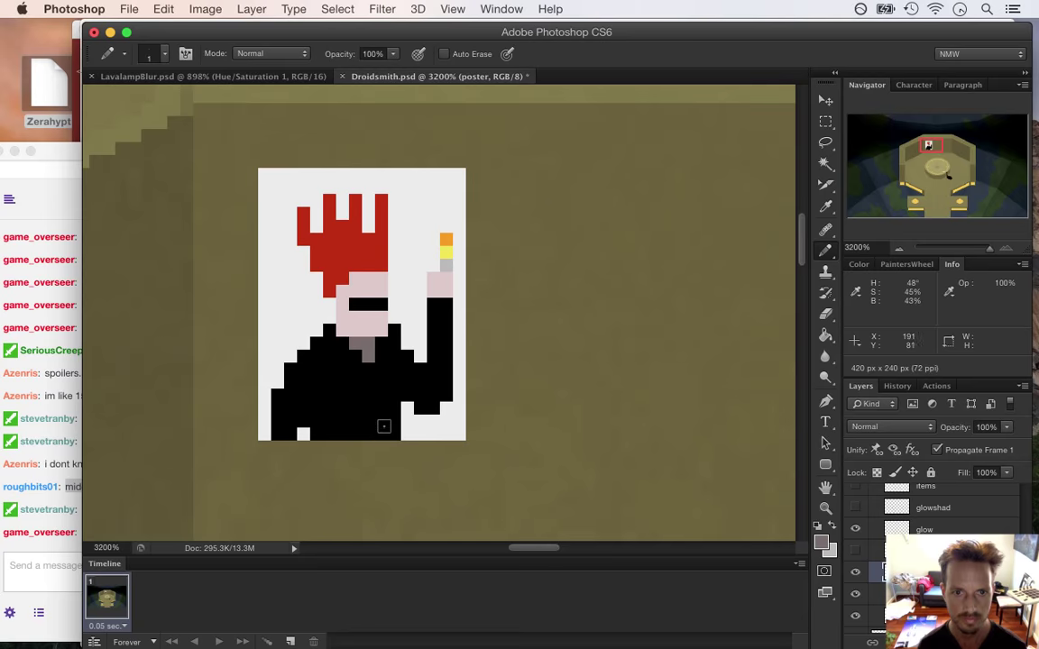
{"action": "left_click", "coordinate": [372, 366]}
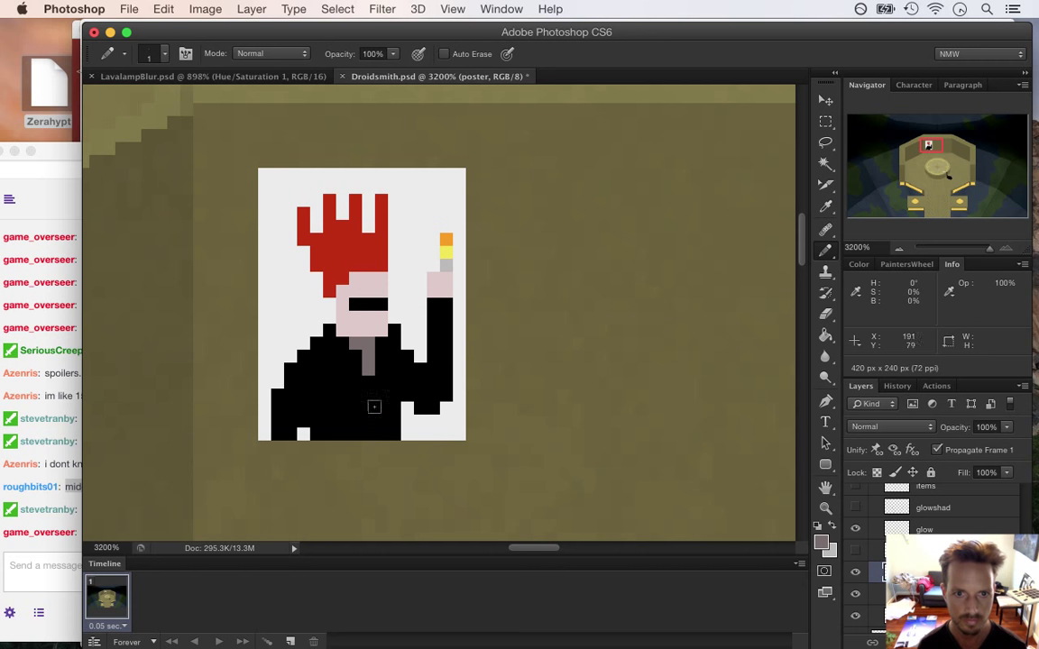
Pencil a column of three single-pixel buttons down the black shirt's front in the sampled skin color, starting at the neck opening's tip
{"action": "left_click", "coordinate": [375, 315], "text": "alt"}
{"action": "left_click", "coordinate": [368, 369]}
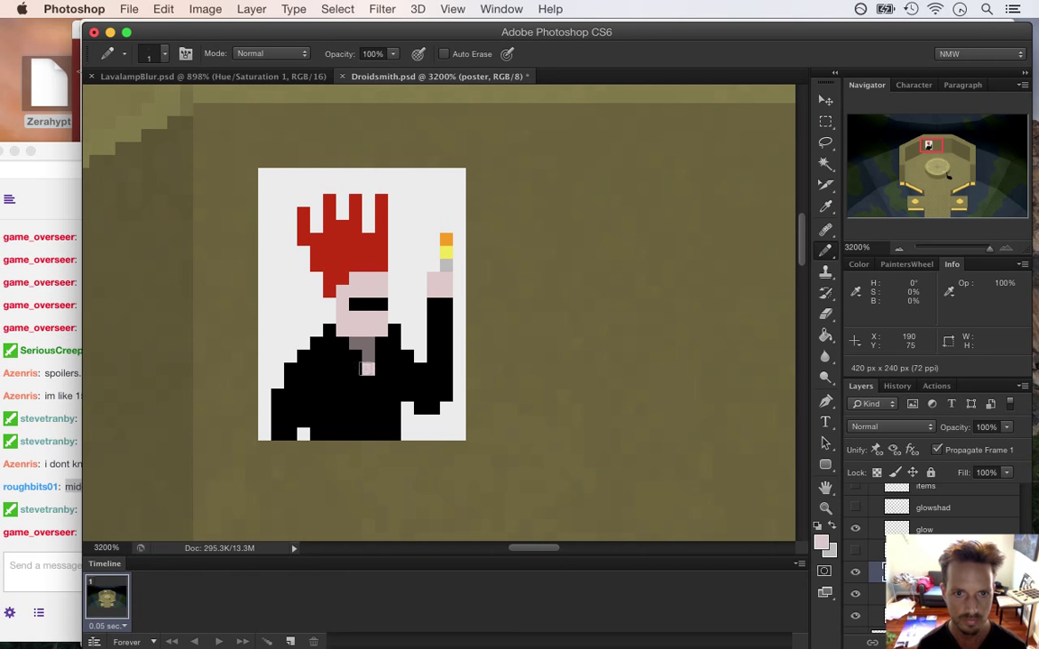
{"action": "left_click_drag", "start_coordinate": [322, 403], "coordinate": [253, 408]}
{"action": "scroll", "coordinate": [297, 420], "scroll_direction": "down", "scroll_amount": 3}
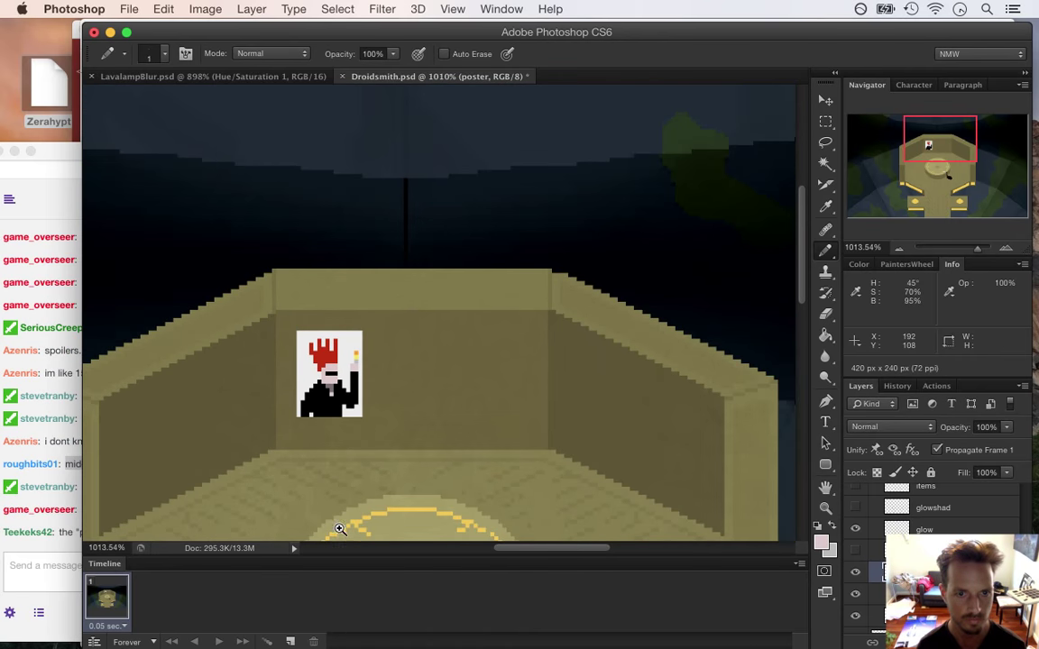
{"action": "scroll", "coordinate": [387, 418], "scroll_direction": "up", "scroll_amount": 3}
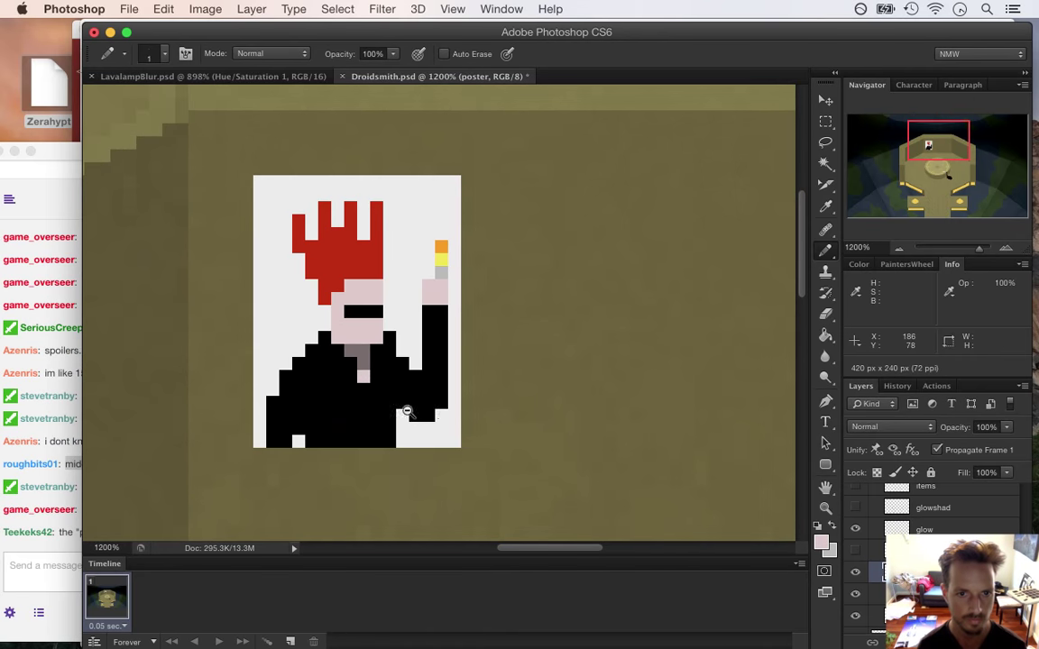
{"action": "scroll", "coordinate": [407, 412], "scroll_direction": "up", "scroll_amount": 5}
{"action": "left_click", "coordinate": [362, 402]}
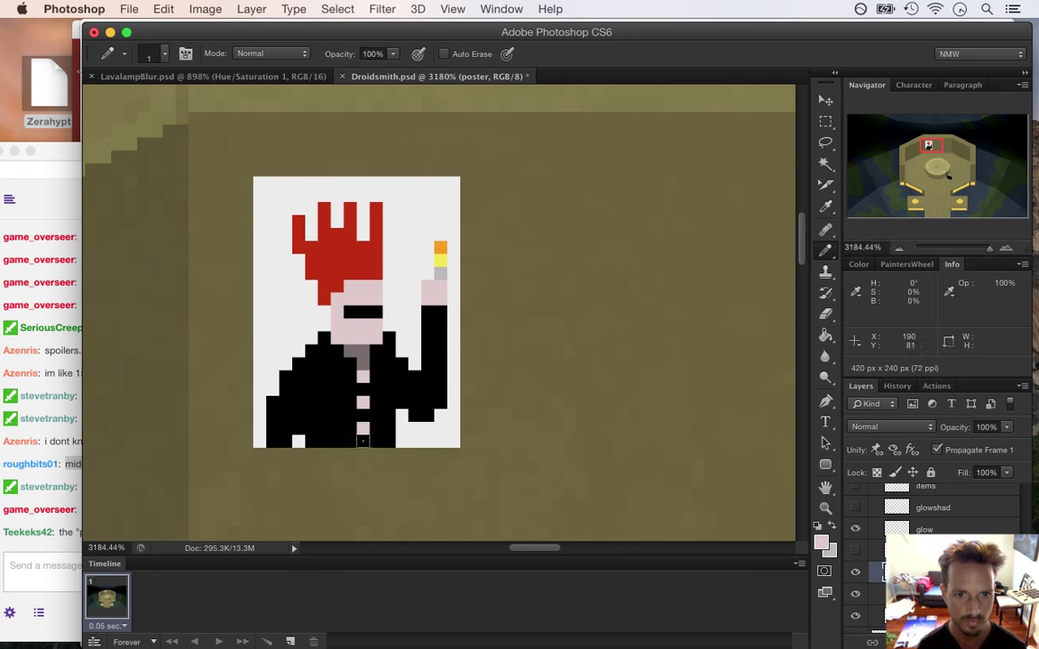
{"action": "scroll", "coordinate": [366, 440], "scroll_direction": "down", "scroll_amount": 5}
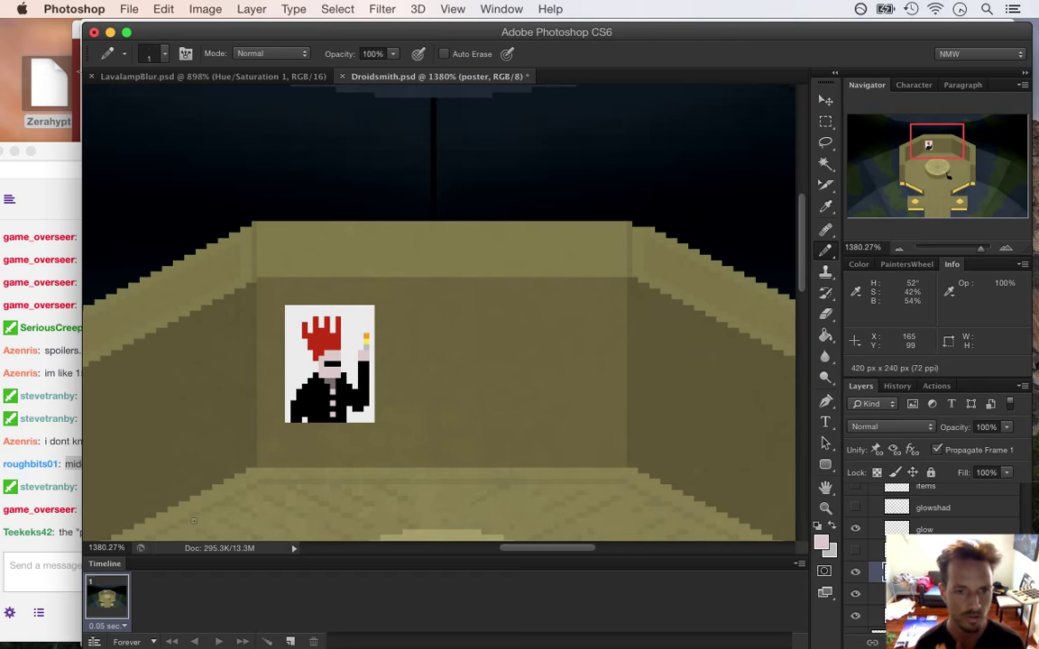
Try raising the collar with black pixels on both sides of the face, and undo those pixels
{"action": "scroll", "coordinate": [379, 405], "scroll_direction": "up", "scroll_amount": 5}
{"action": "left_click", "coordinate": [313, 371], "text": "alt"}
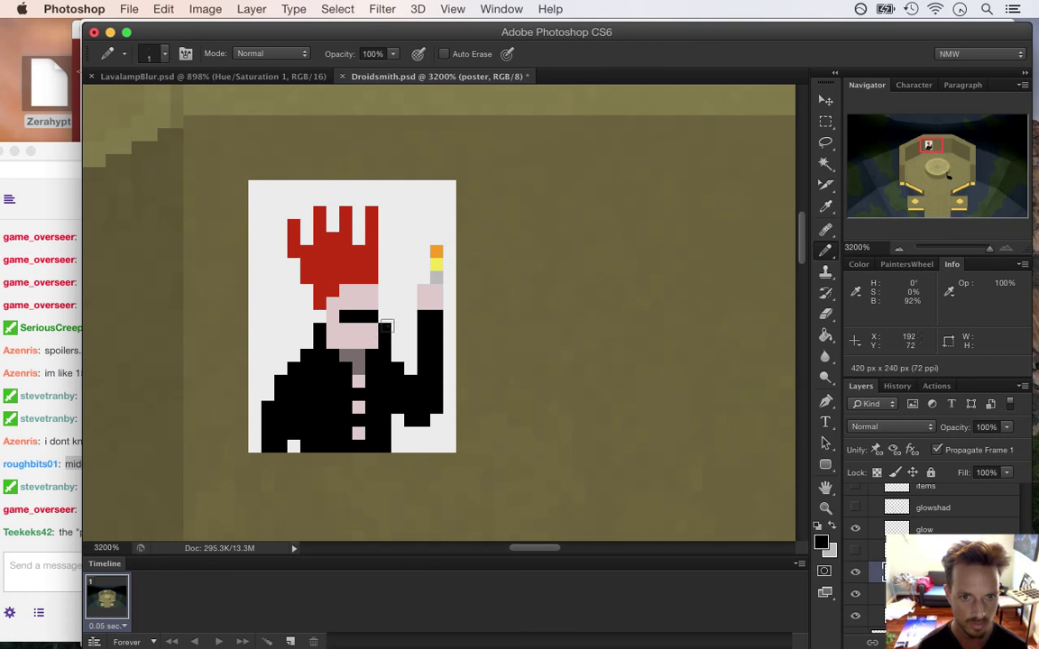
{"action": "scroll", "coordinate": [297, 381], "scroll_direction": "down", "scroll_amount": 4}
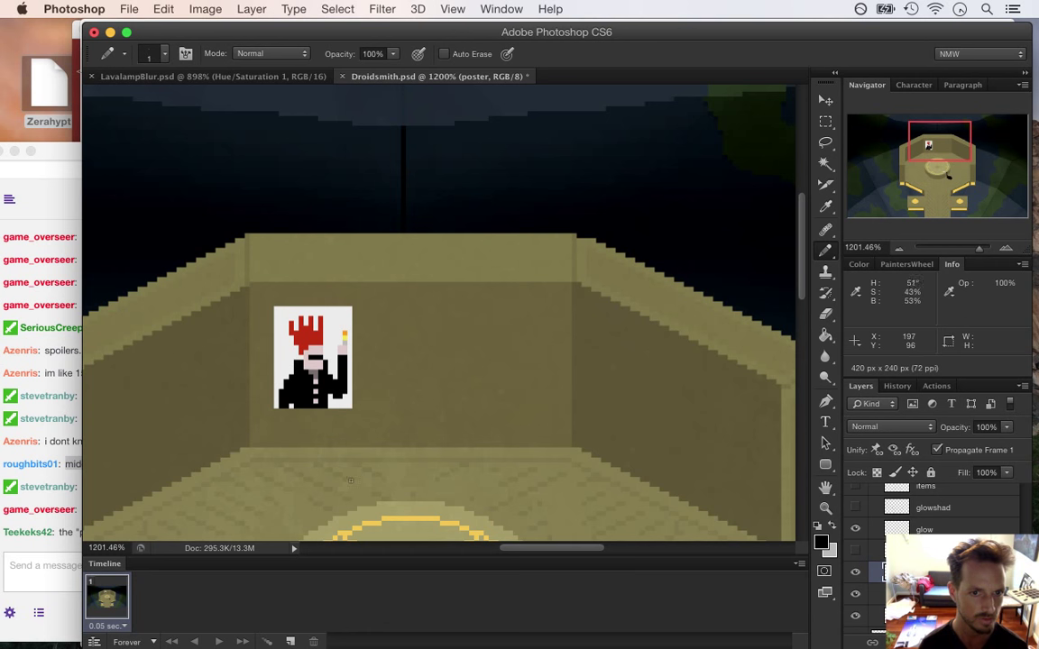
{"action": "key", "text": "super+z"}
{"action": "key", "text": "super+z"}
{"action": "key", "text": "super+z"}
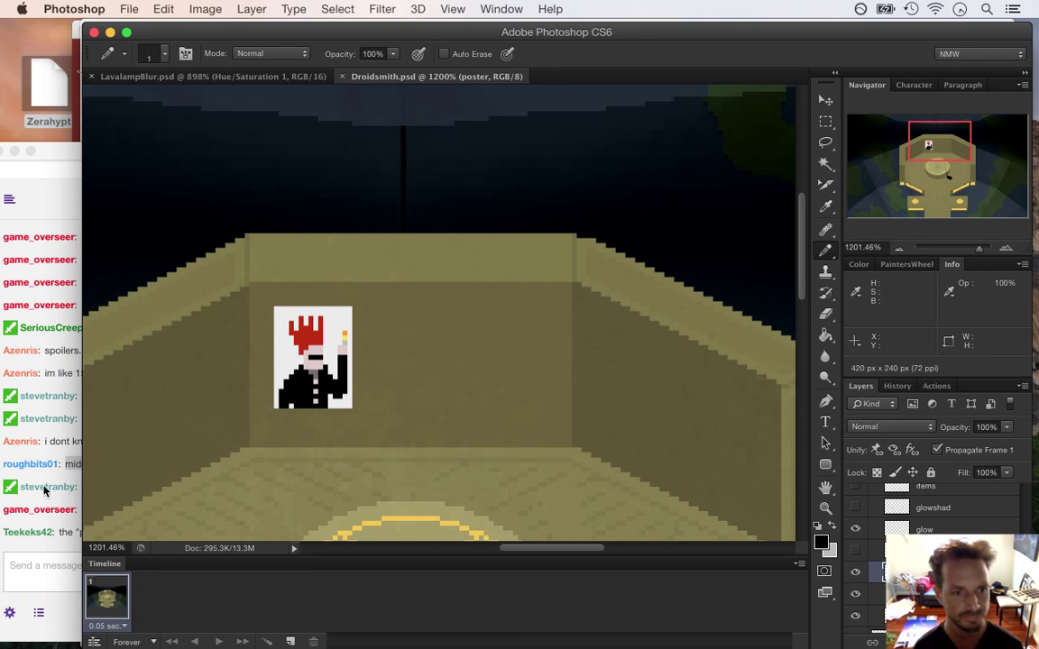
Check the newest viewer suggestions in the Twitch chat in Safari and return to Photoshop
{"action": "left_click", "coordinate": [50, 456]}
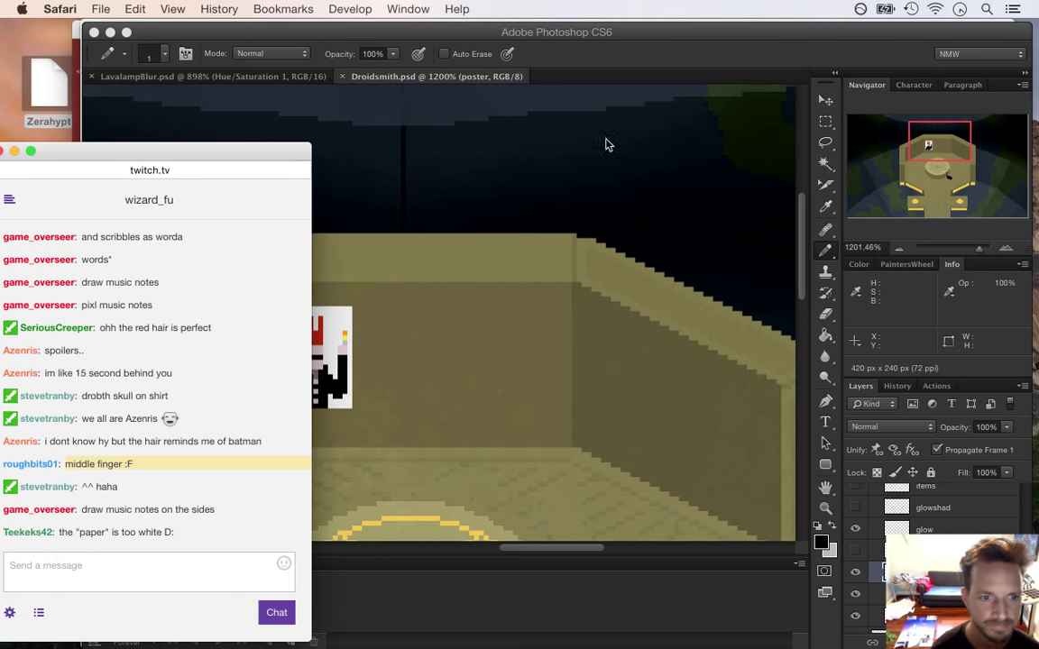
{"action": "left_click", "coordinate": [678, 61]}
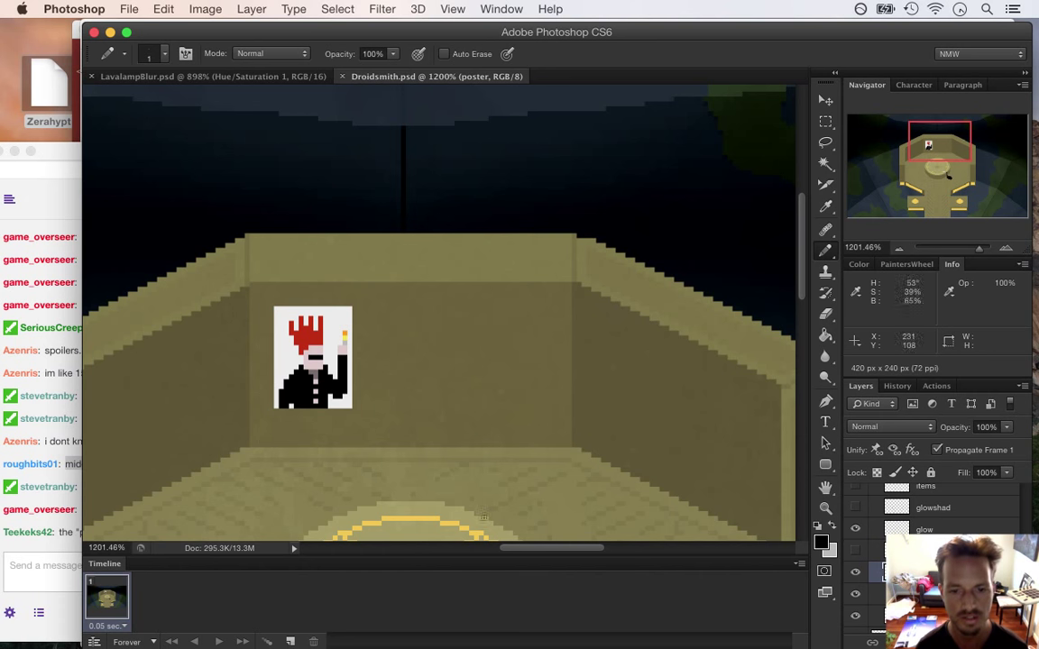
Select the sketch copy layer at the top of the layer stack and show the whole room
{"action": "scroll", "coordinate": [1023, 492], "scroll_direction": "up", "scroll_amount": 5}
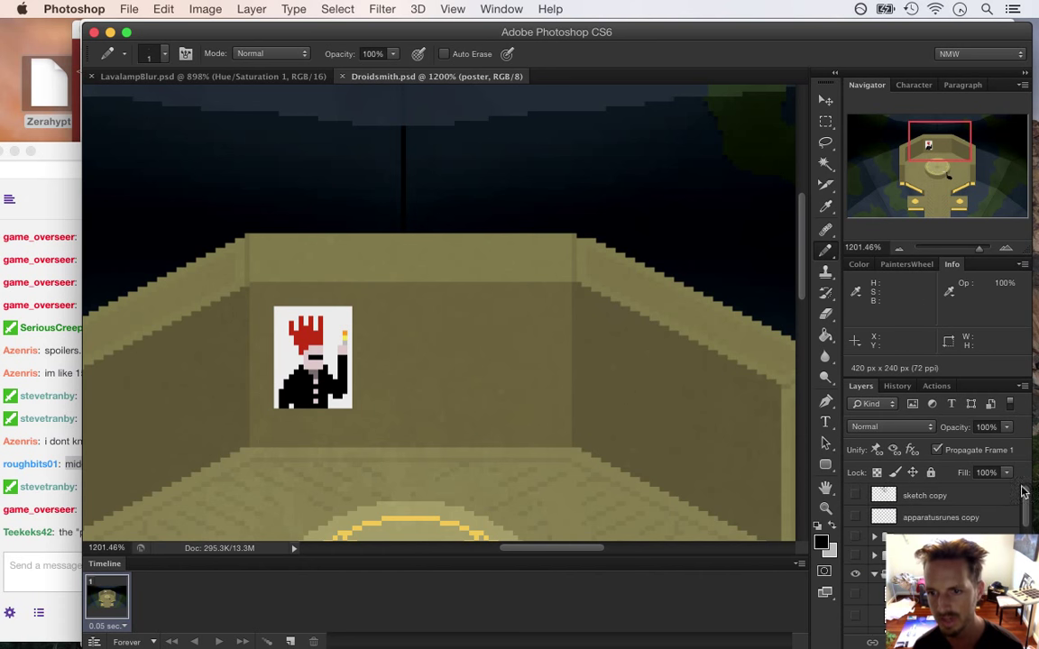
{"action": "left_click", "coordinate": [946, 499]}
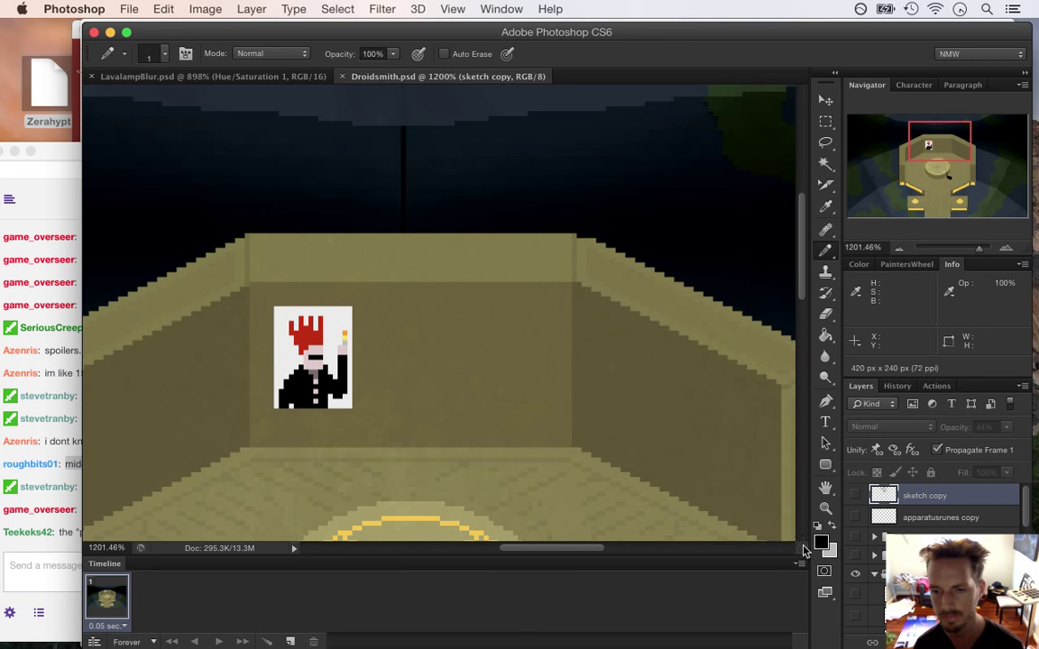
{"action": "left_click_drag", "start_coordinate": [450, 364], "coordinate": [367, 343]}
{"action": "left_click_drag", "start_coordinate": [346, 340], "coordinate": [343, 340]}
{"action": "left_click_drag", "start_coordinate": [436, 325], "coordinate": [528, 360]}
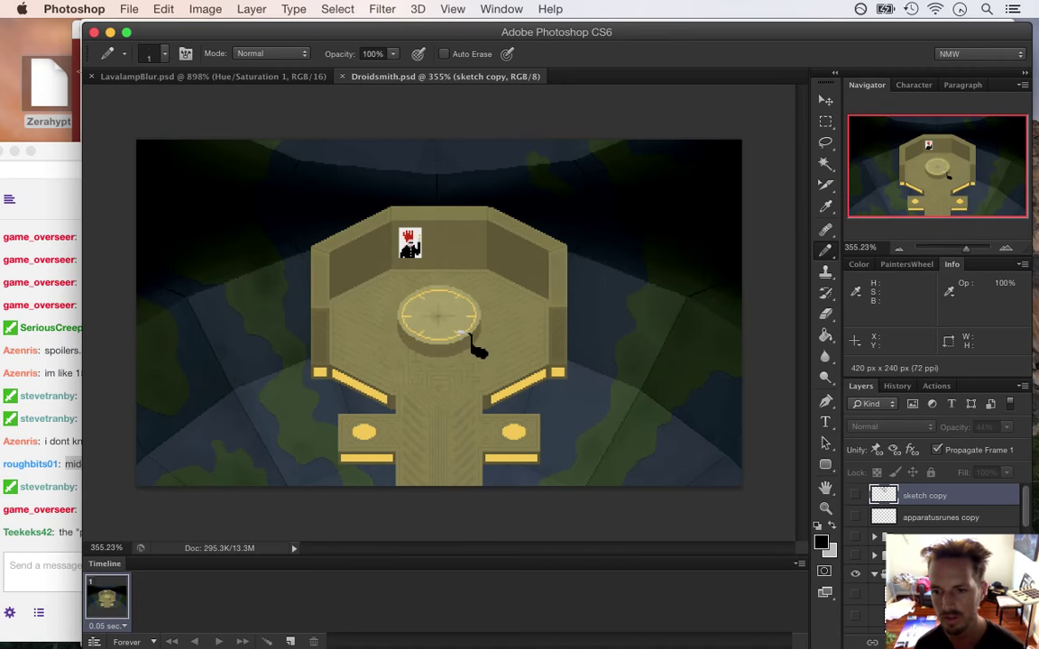
Add a Hue/Saturation adjustment layer at the top of the layer stack with its saturation set to -100
{"action": "left_click", "coordinate": [937, 642]}
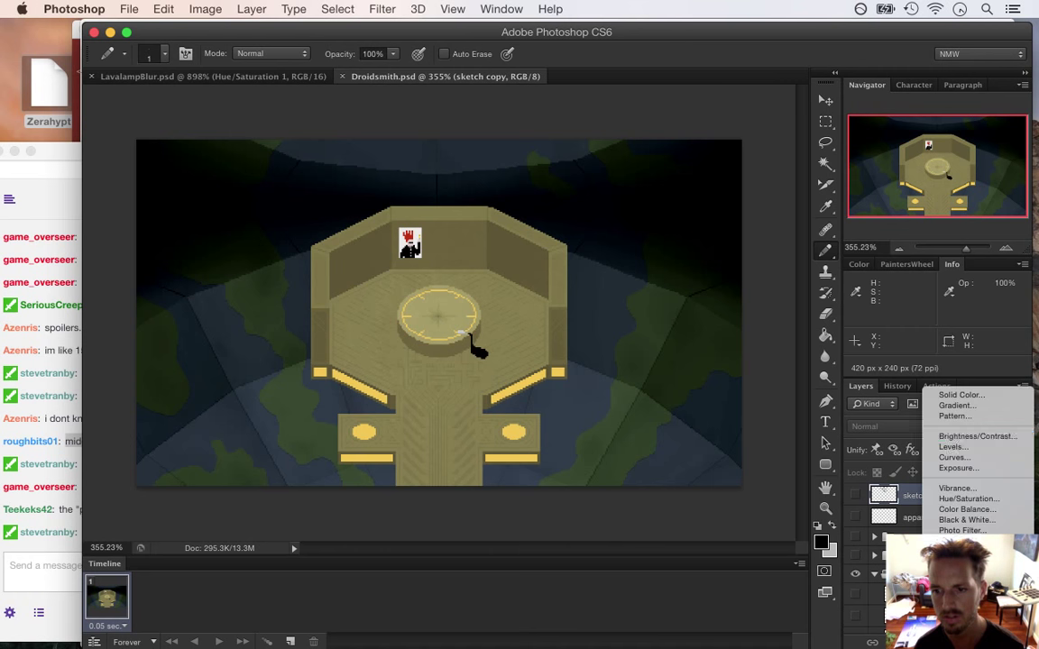
{"action": "left_click", "coordinate": [968, 501]}
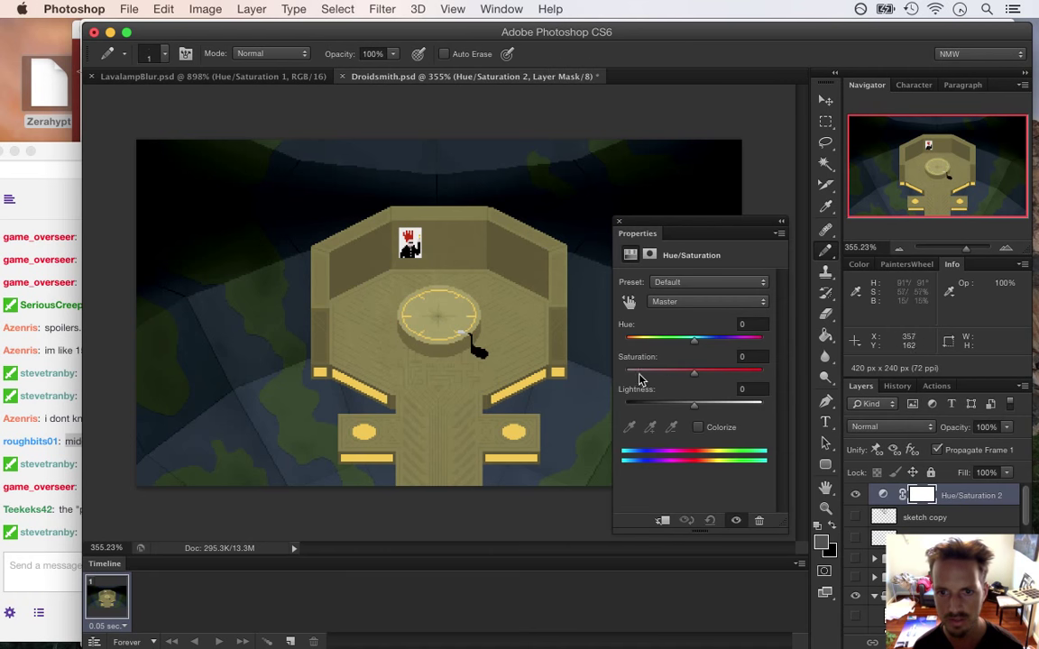
{"action": "left_click_drag", "start_coordinate": [695, 373], "coordinate": [626, 336]}
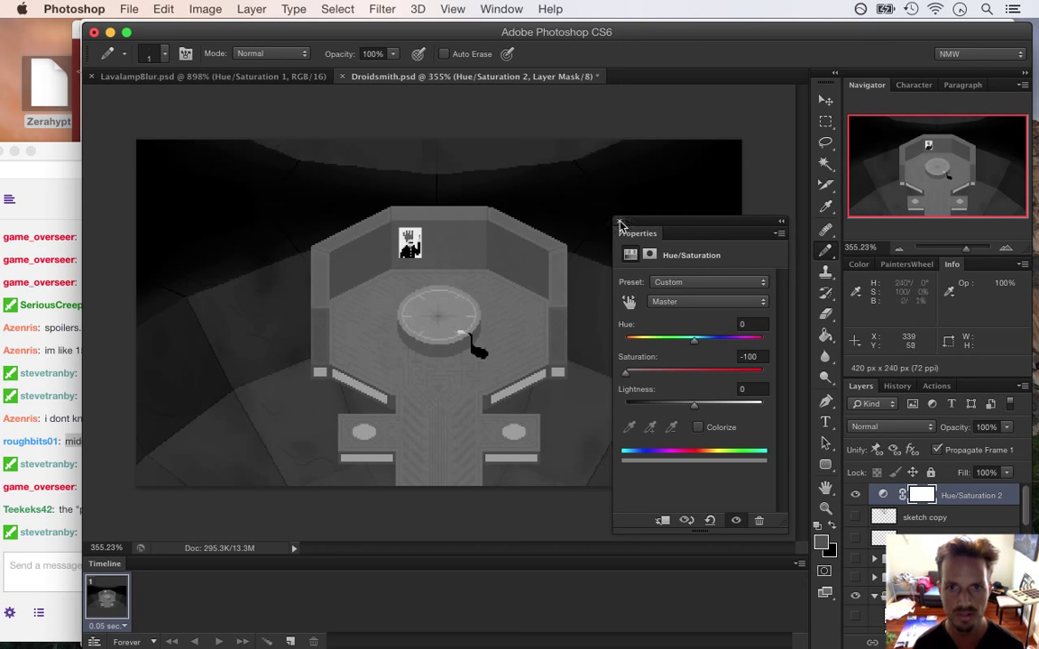
{"action": "left_click", "coordinate": [619, 221]}
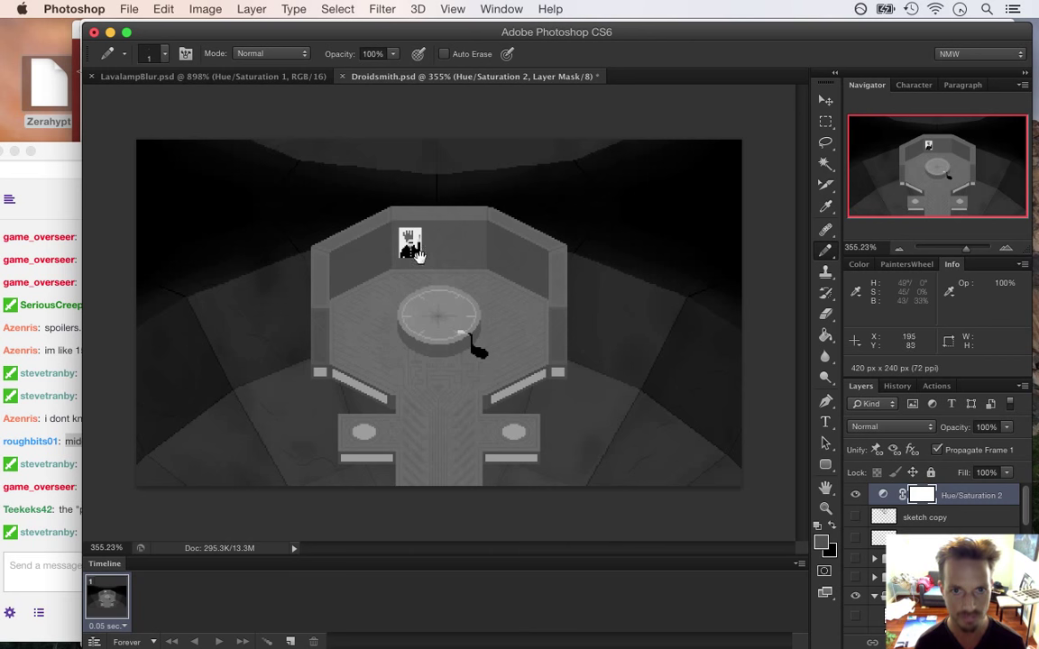
Examine the poster up close in grayscale, check the Twitch chat in Safari for feedback, and return to Photoshop
{"action": "left_click_drag", "start_coordinate": [406, 251], "coordinate": [360, 298]}
{"action": "left_click", "coordinate": [67, 462]}
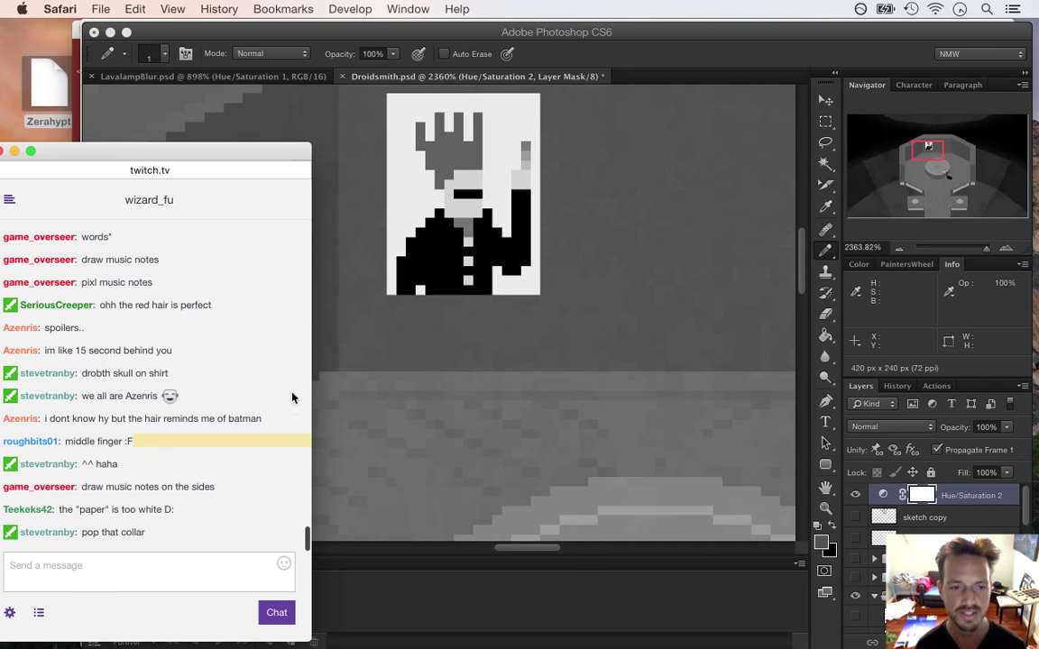
{"action": "left_click", "coordinate": [685, 58]}
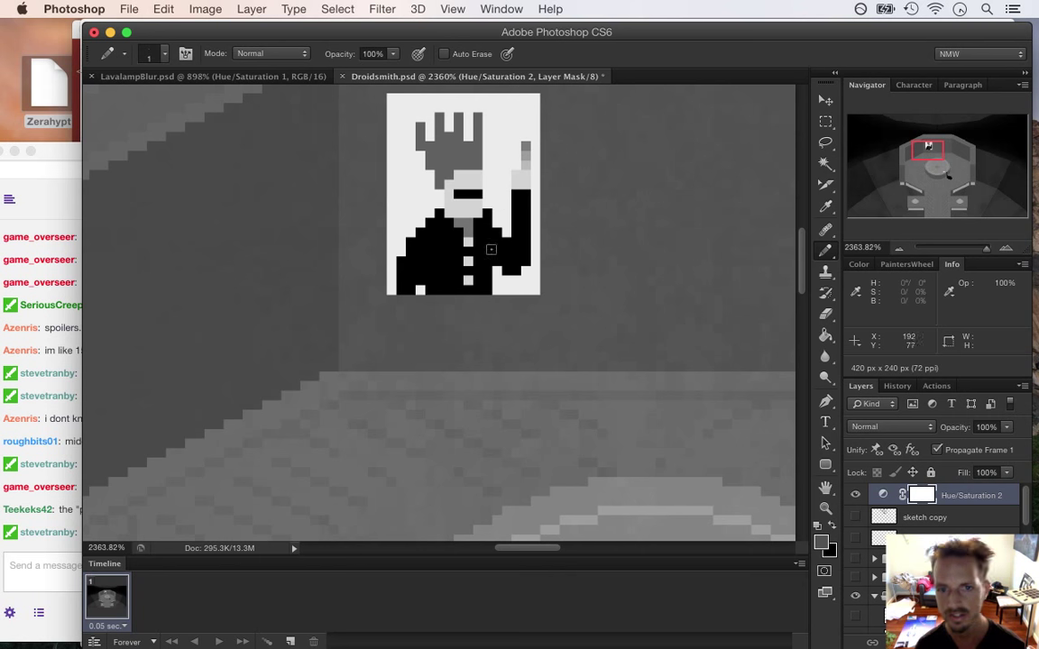
Hide the Hue/Saturation adjustment layer and select the poster layer
{"action": "key", "text": "i"}
{"action": "left_click", "coordinate": [404, 195]}
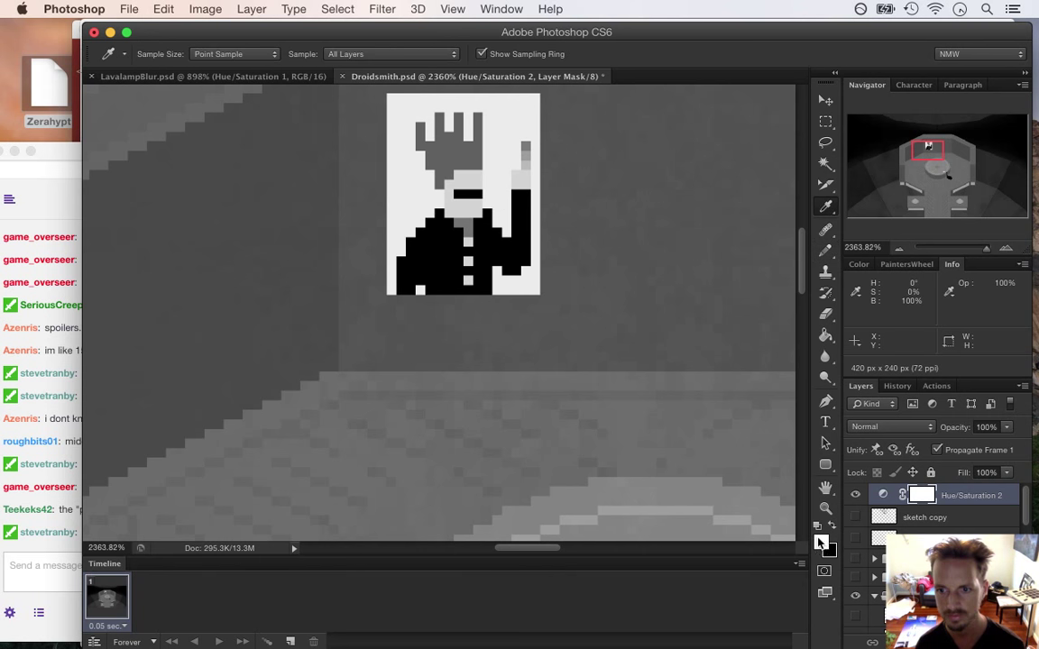
{"action": "left_click", "coordinate": [855, 496]}
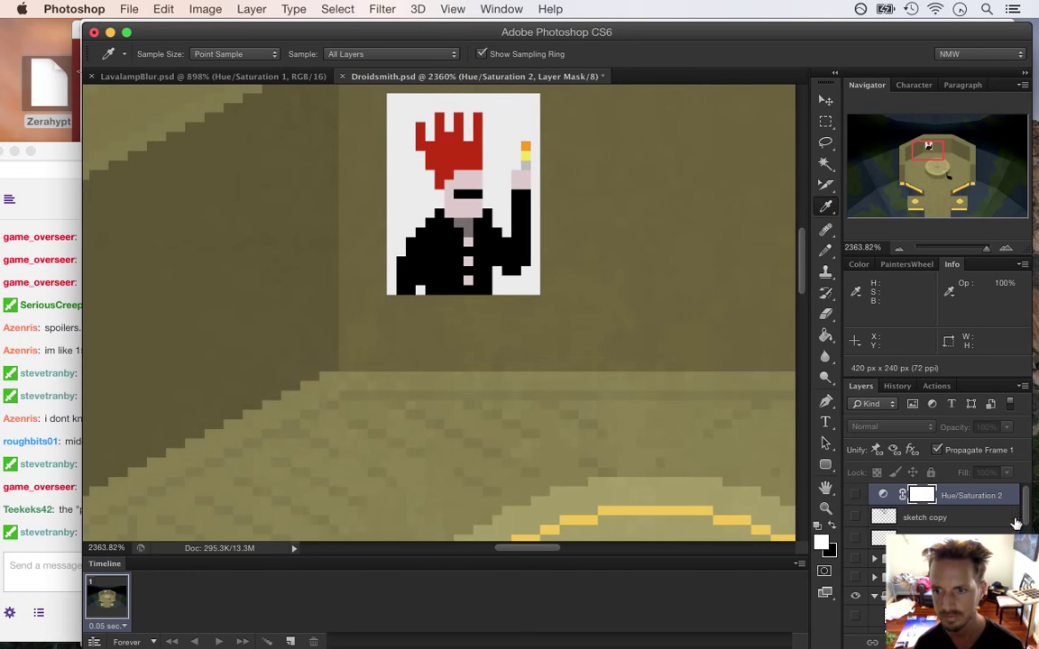
{"action": "scroll", "coordinate": [1014, 527], "scroll_direction": "down", "scroll_amount": 5}
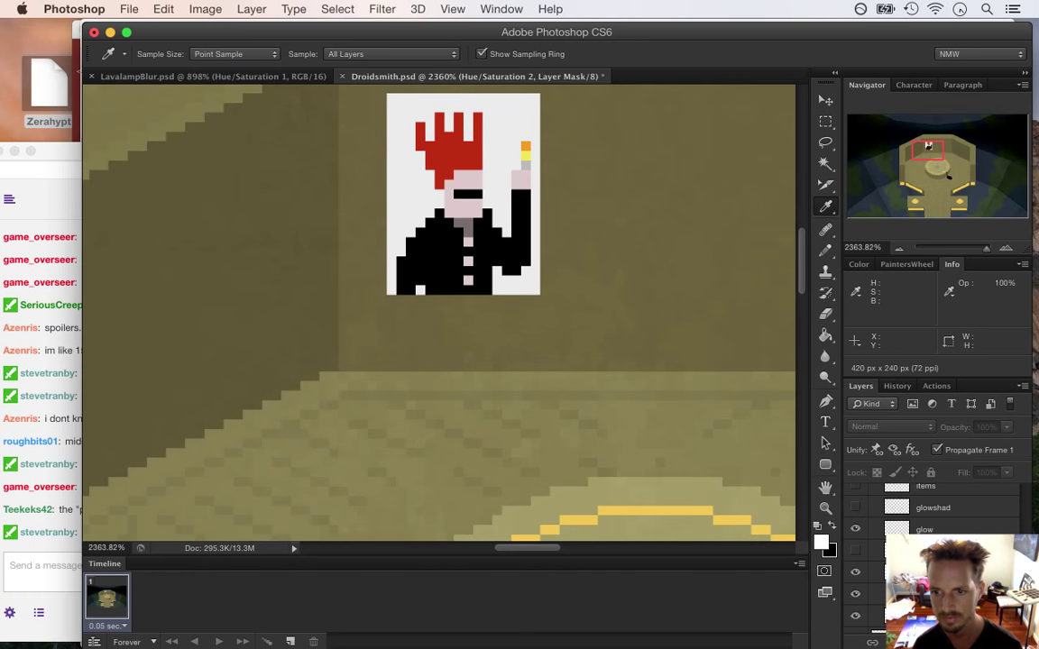
{"action": "left_click", "coordinate": [938, 572]}
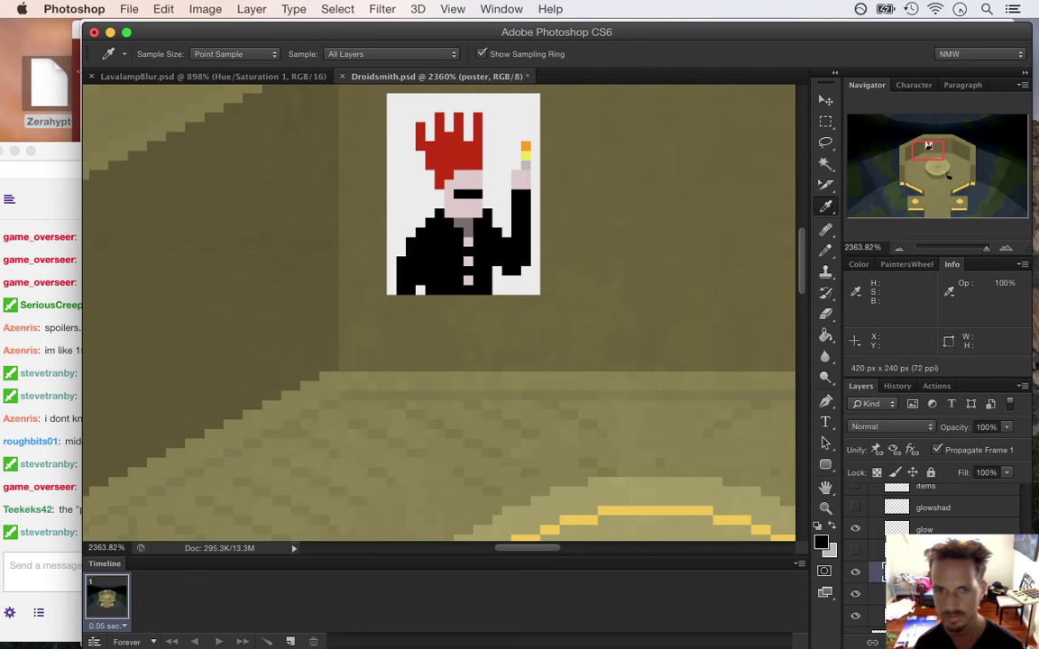
Darken the sampled paper color to d6d6d6 and fill the poster's background with it, including the gap at the figure's lower edge
{"action": "left_click", "coordinate": [410, 198]}
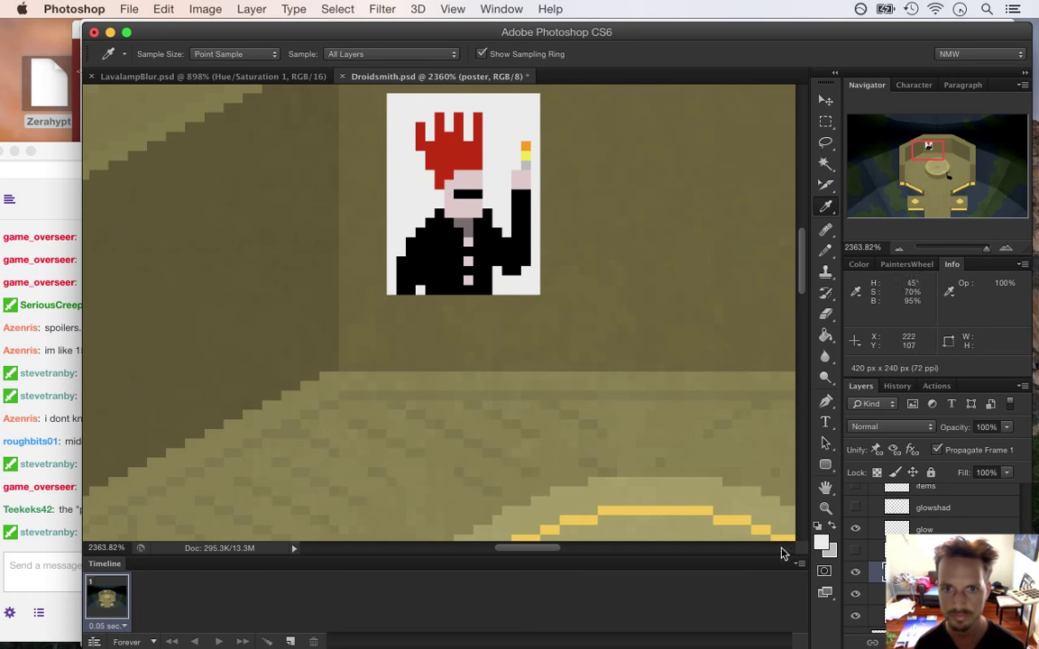
{"action": "left_click", "coordinate": [821, 541]}
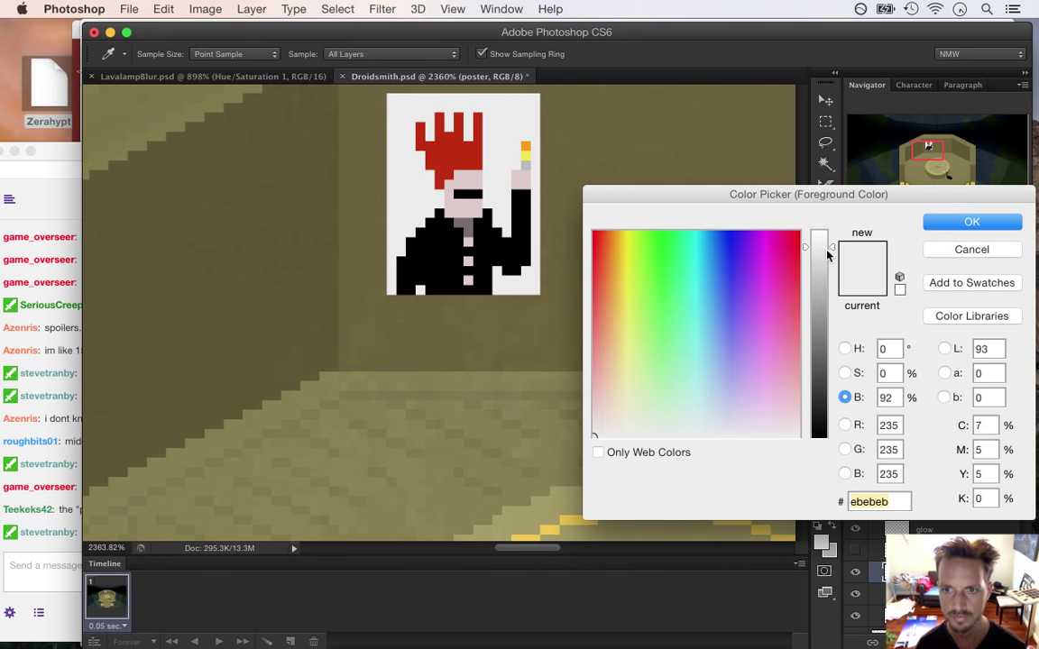
{"action": "left_click_drag", "start_coordinate": [823, 249], "coordinate": [821, 264]}
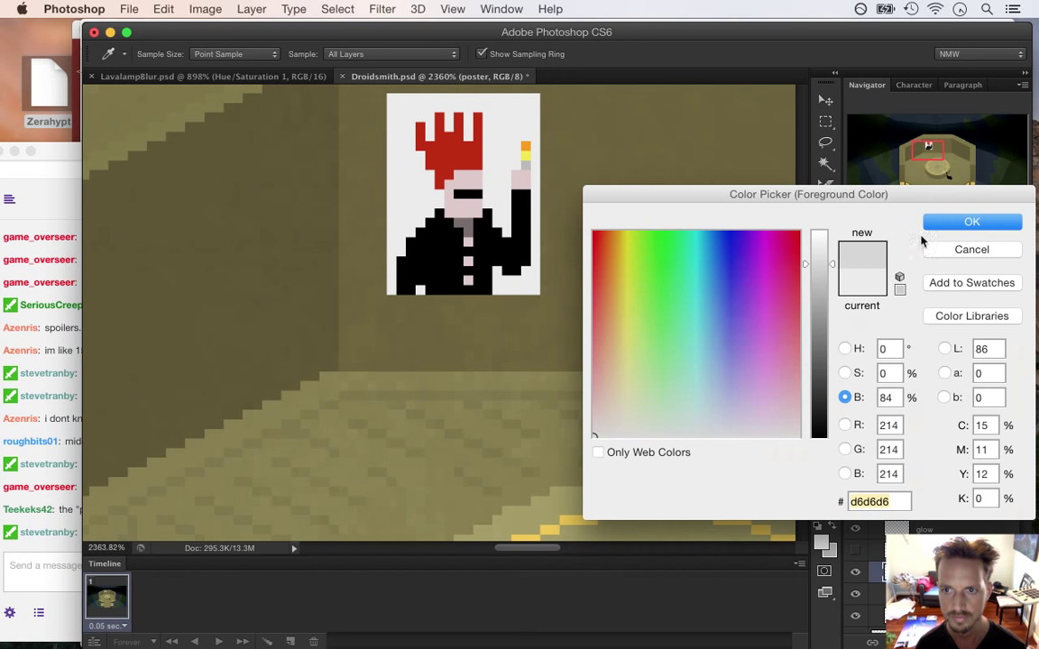
{"action": "left_click", "coordinate": [942, 226]}
{"action": "key", "text": "g"}
{"action": "left_click", "coordinate": [406, 204]}
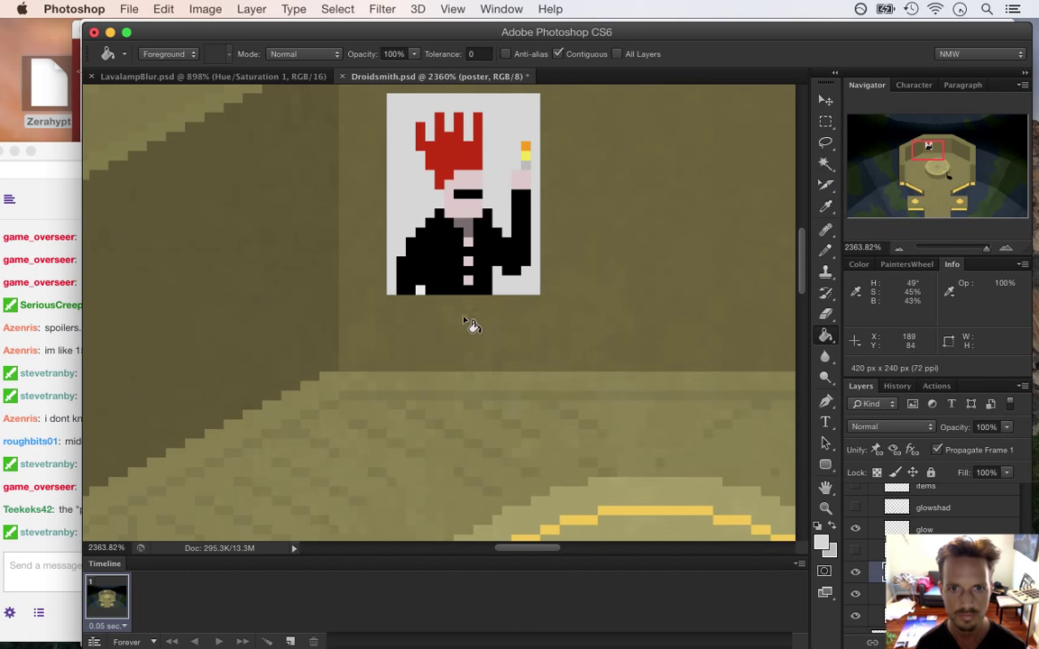
{"action": "left_click", "coordinate": [421, 290]}
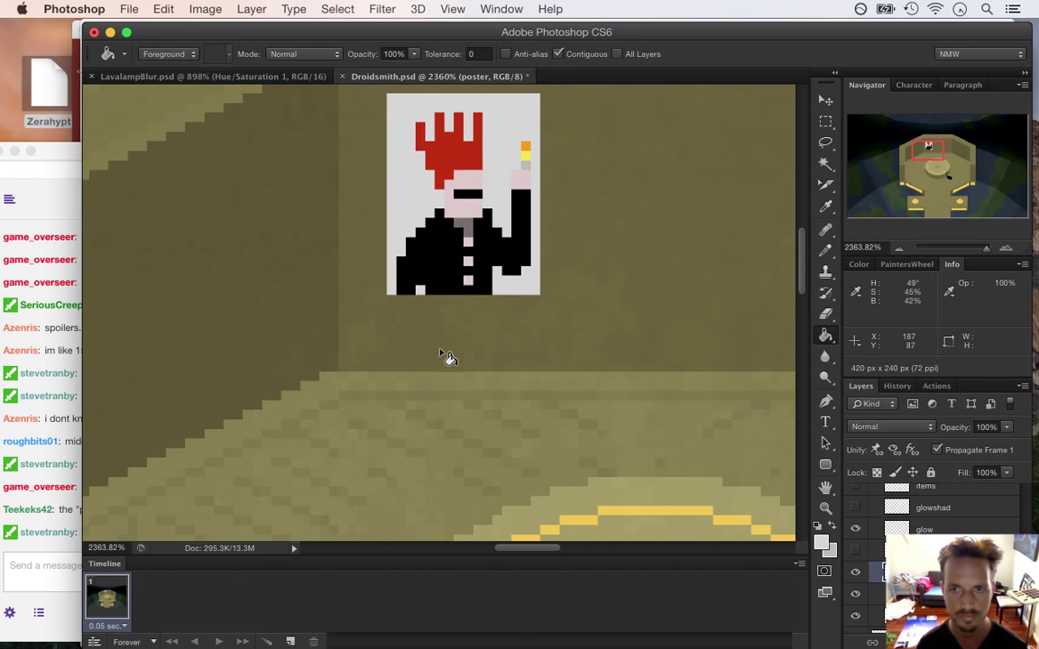
Darken the foreground gray to about 74% brightness and refill the main area of the poster's background
{"action": "left_click", "coordinate": [821, 541]}
{"action": "left_click_drag", "start_coordinate": [822, 284], "coordinate": [822, 301]}
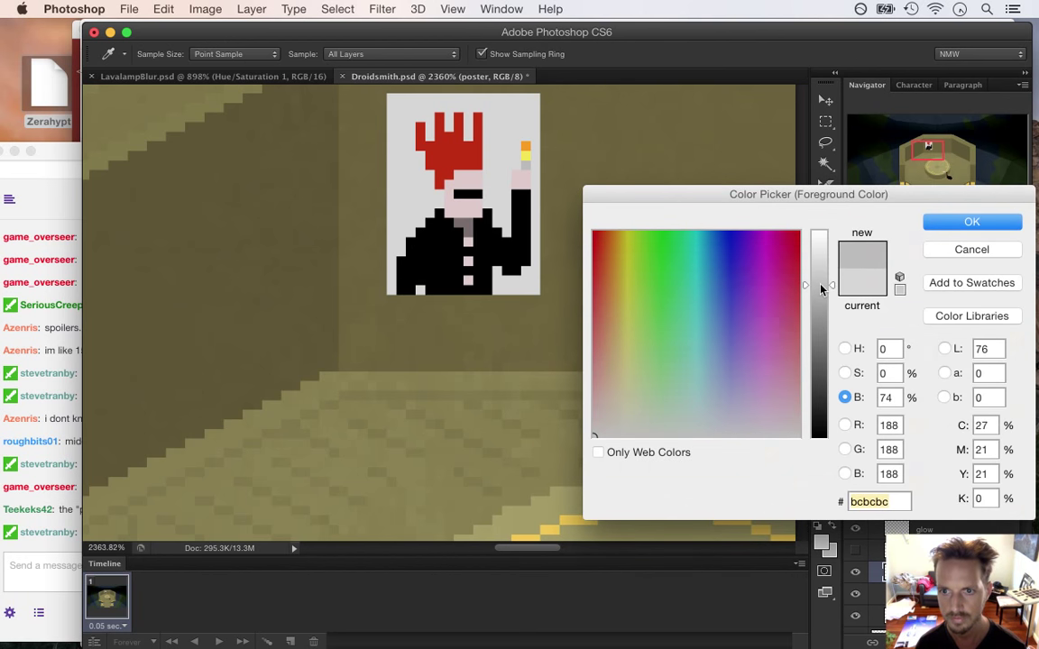
{"action": "left_click", "coordinate": [972, 222]}
{"action": "left_click", "coordinate": [416, 204]}
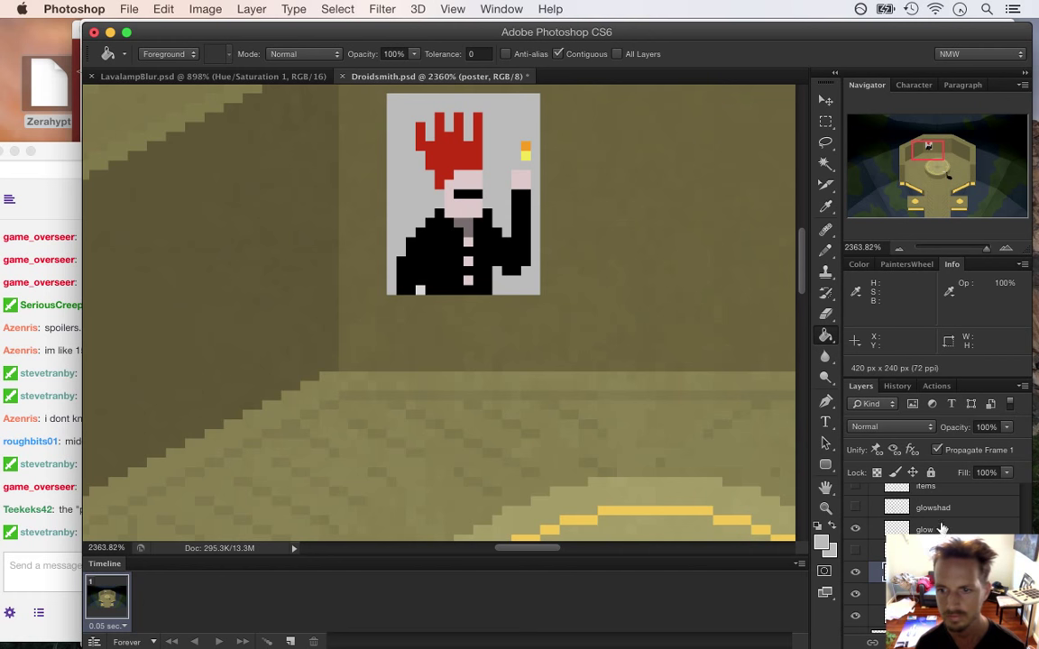
Show the Hue/Saturation layer temporarily to judge the poster's brightness against the surrounding room in grayscale
{"action": "scroll", "coordinate": [902, 541], "scroll_direction": "up", "scroll_amount": 5}
{"action": "left_click", "coordinate": [856, 496]}
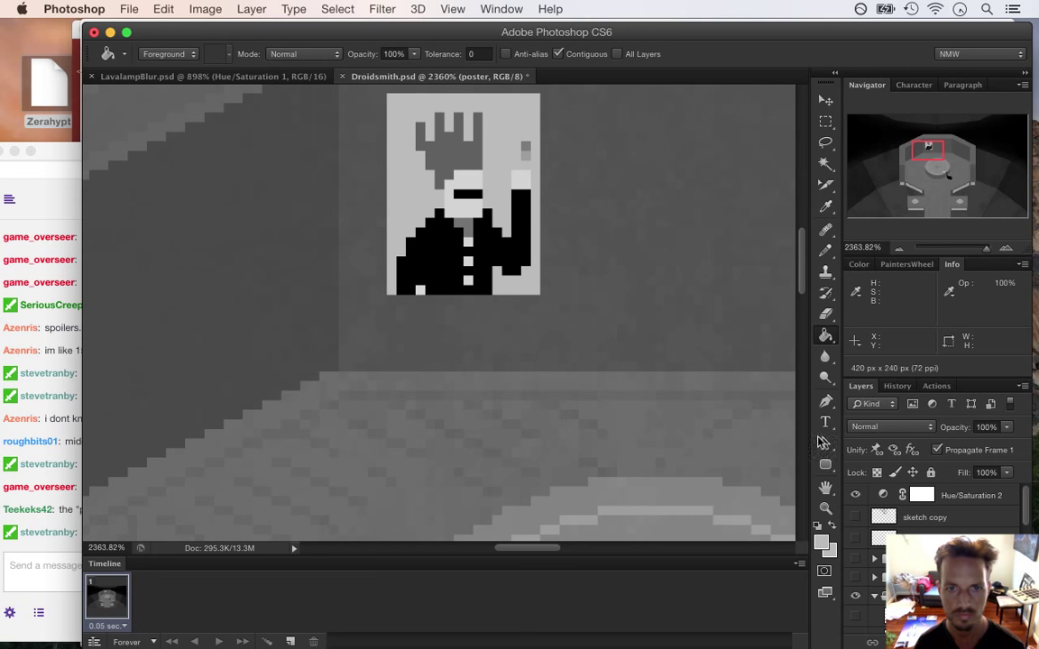
{"action": "left_click_drag", "start_coordinate": [524, 329], "coordinate": [441, 317]}
{"action": "left_click_drag", "start_coordinate": [572, 353], "coordinate": [552, 378]}
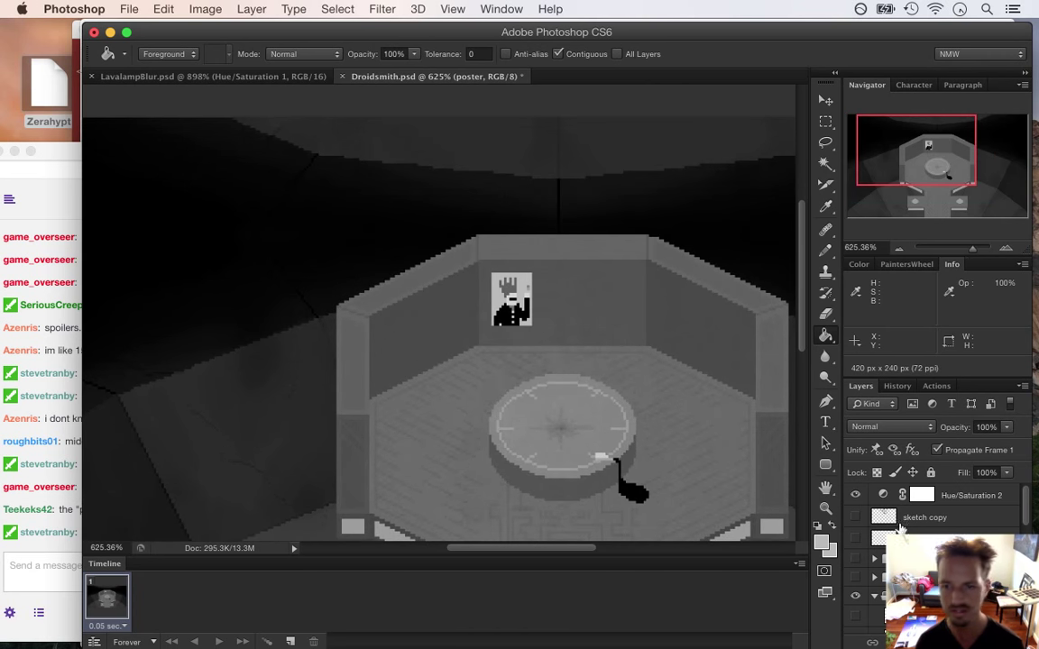
{"action": "left_click", "coordinate": [856, 495]}
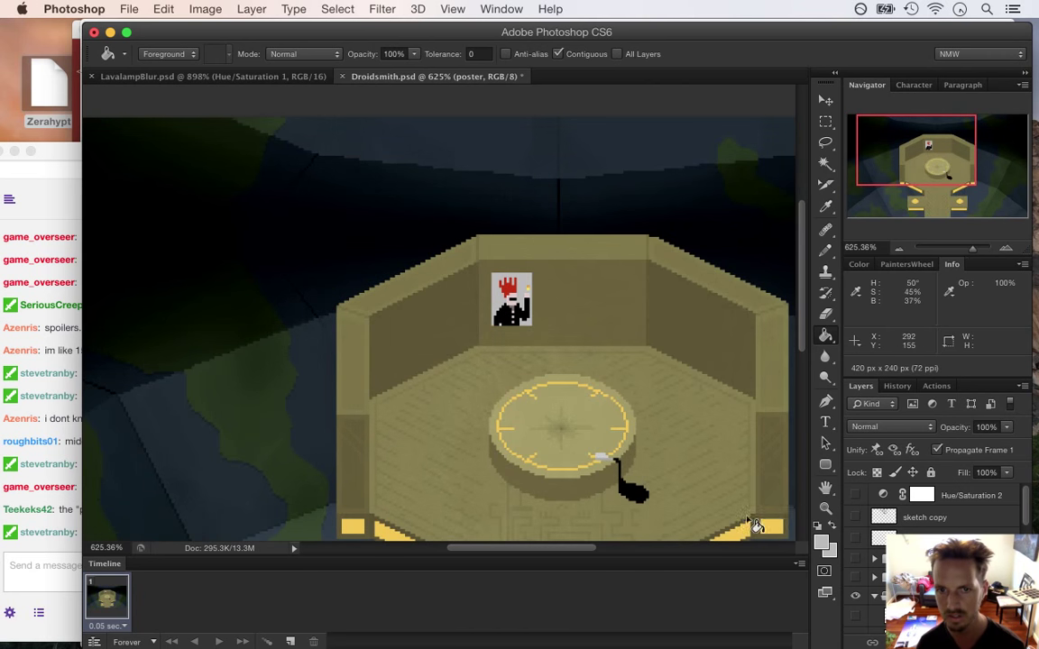
Fill the poster's background with the darker gray b0b0b0 and compare it with the room in grayscale
{"action": "left_click", "coordinate": [821, 541]}
{"action": "left_click_drag", "start_coordinate": [824, 292], "coordinate": [823, 297]}
{"action": "left_click", "coordinate": [971, 222]}
{"action": "key", "text": "g"}
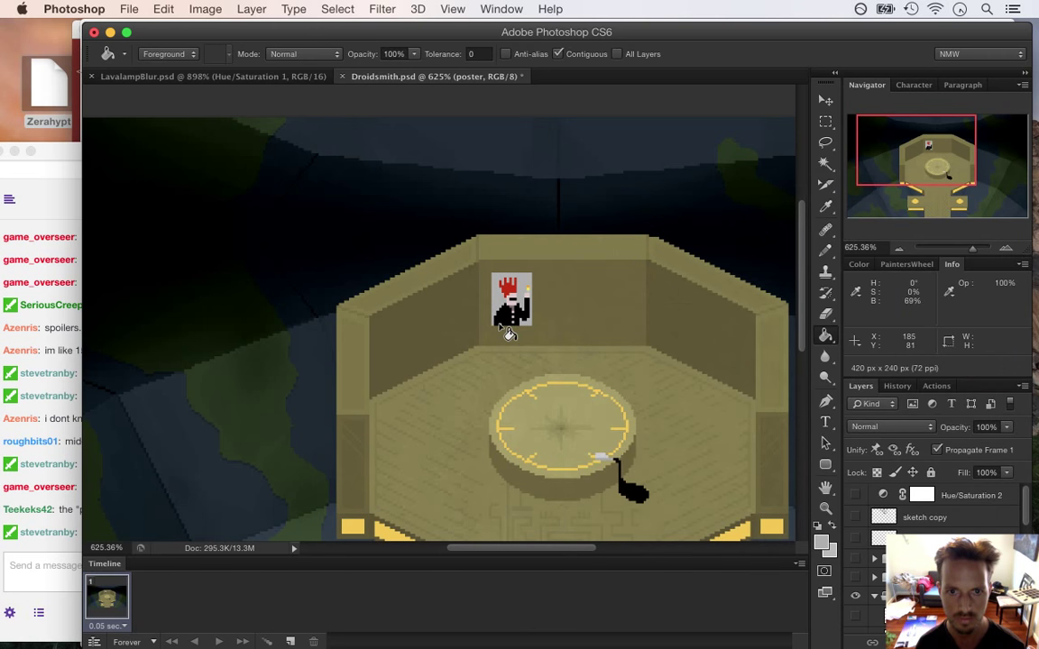
{"action": "left_click", "coordinate": [856, 495]}
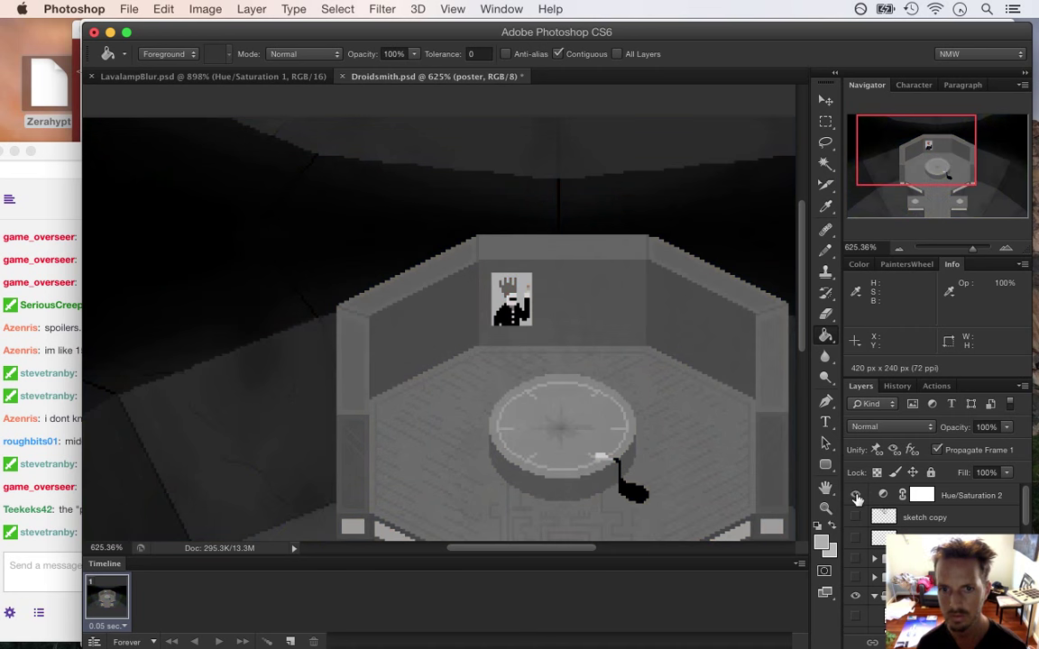
{"action": "left_click", "coordinate": [856, 495]}
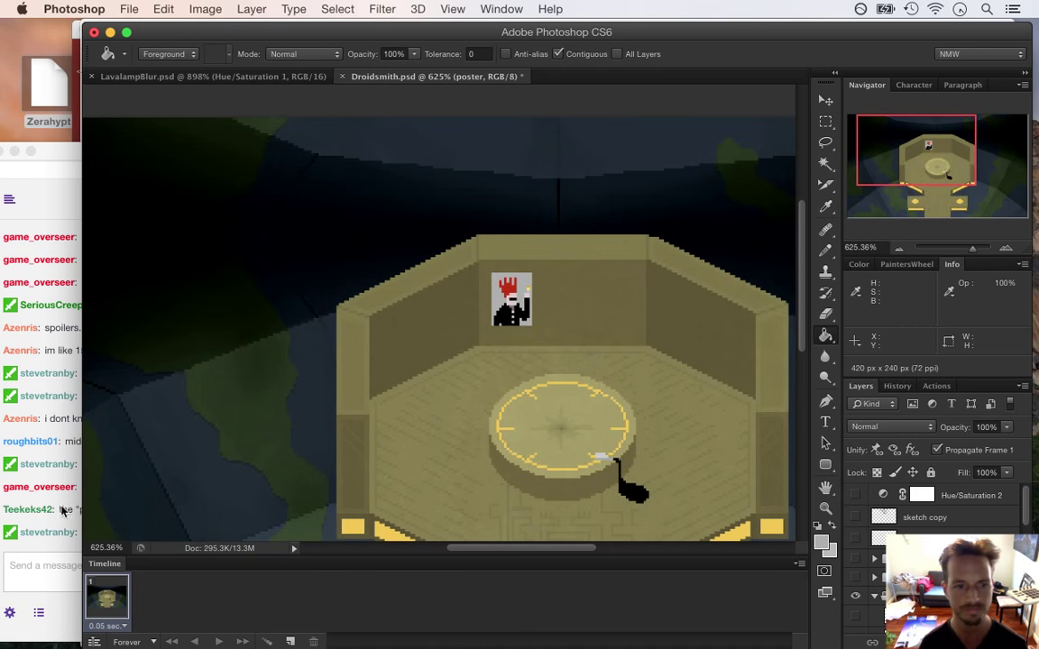
Check the Twitch chat in Safari, return to Photoshop, and save the room document
{"action": "left_click", "coordinate": [70, 550]}
{"action": "left_click", "coordinate": [709, 41]}
{"action": "key", "text": "super+s"}
Examine the foreground gray's values in the color picker beside the enlarged poster, keeping the color unchanged
{"action": "left_click_drag", "start_coordinate": [508, 309], "coordinate": [618, 350]}
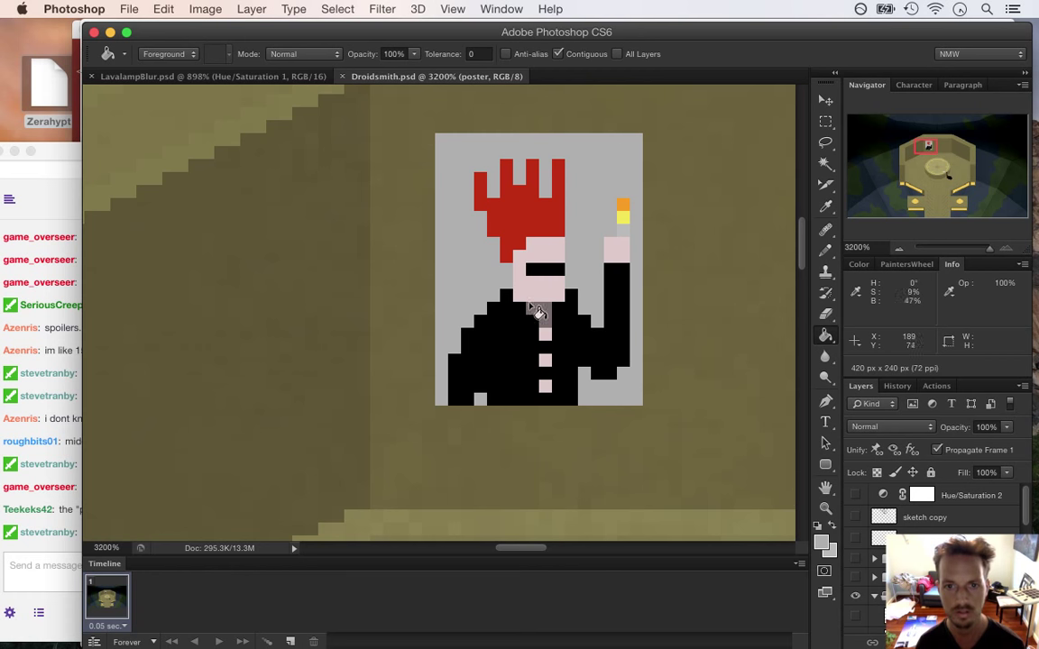
{"action": "left_click", "coordinate": [821, 541]}
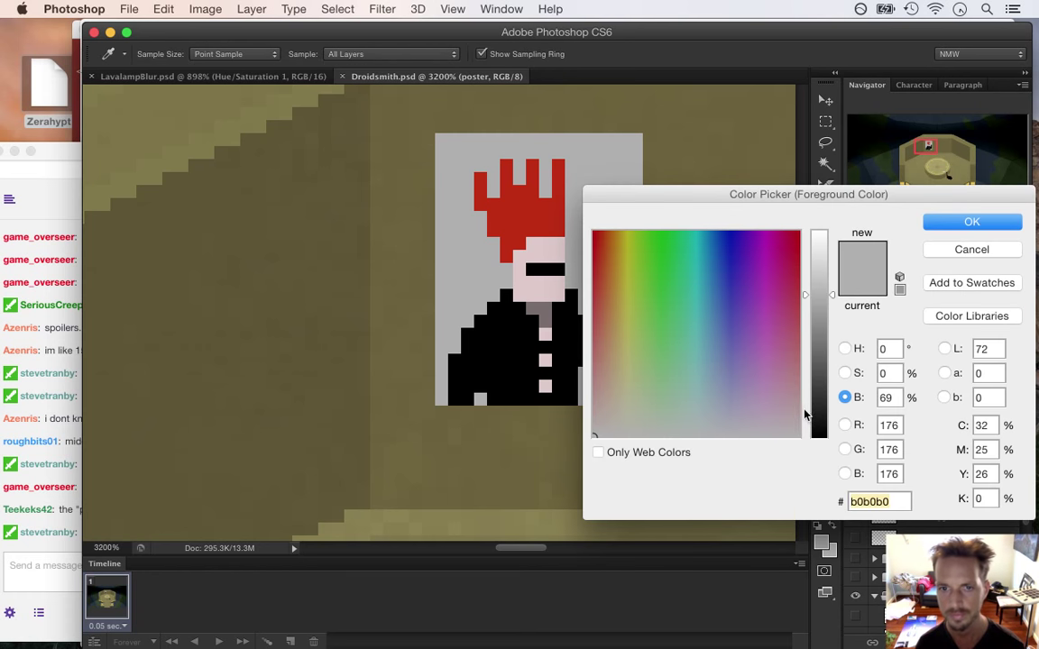
{"action": "left_click_drag", "start_coordinate": [713, 193], "coordinate": [664, 270]}
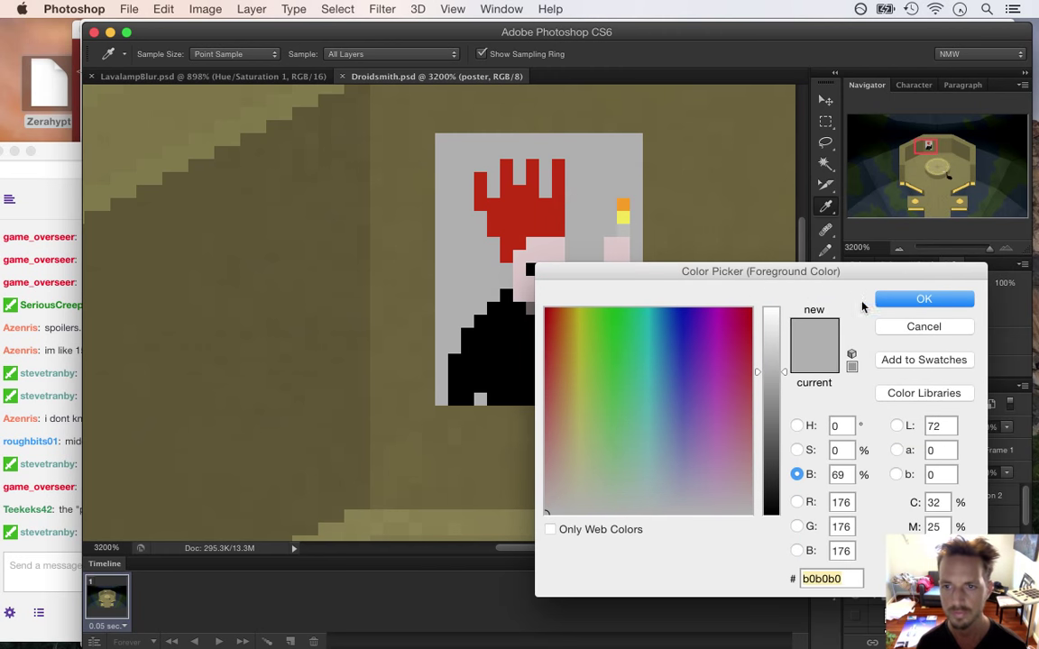
{"action": "left_click", "coordinate": [891, 305]}
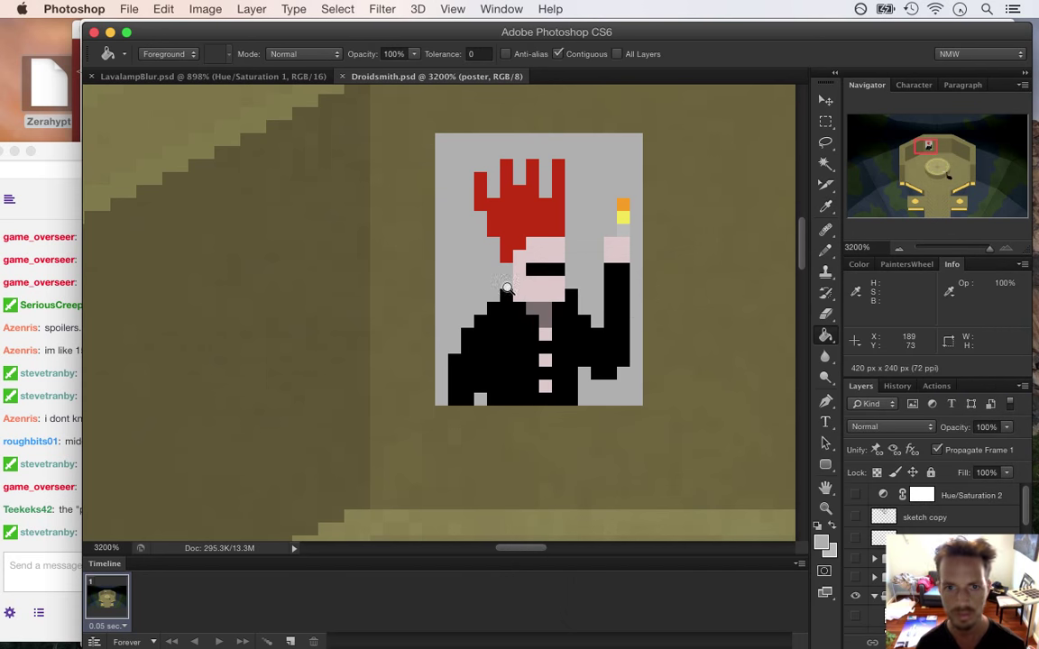
View the poster within the room, read the newest Twitch chat suggestion in Safari, and return to Photoshop
{"action": "scroll", "coordinate": [457, 297], "scroll_direction": "down", "scroll_amount": 5}
{"action": "left_click_drag", "start_coordinate": [519, 312], "coordinate": [513, 350]}
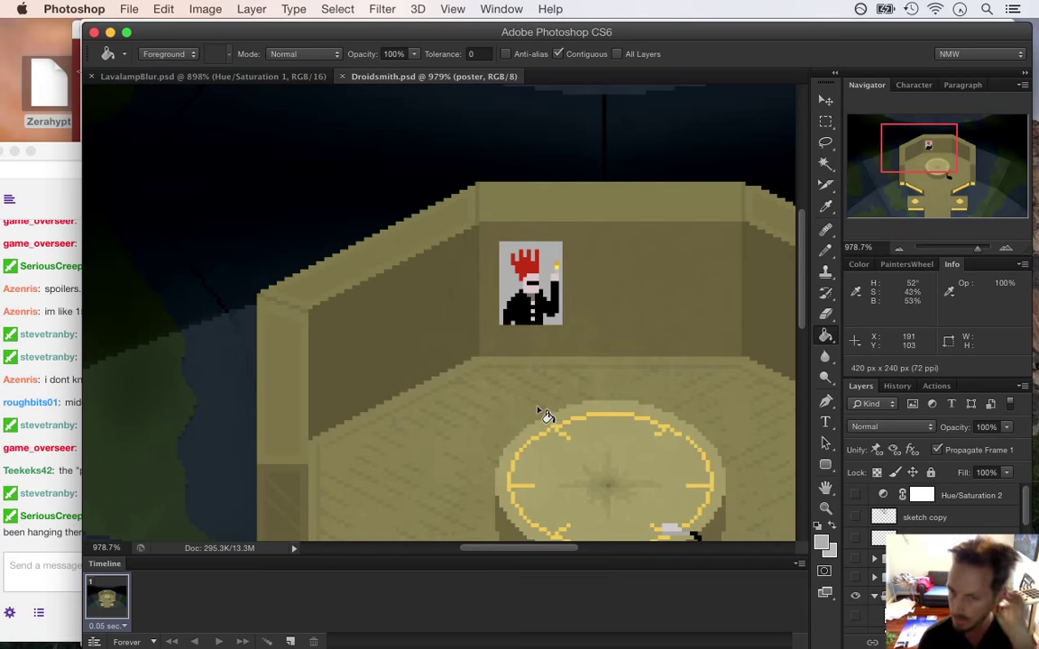
{"action": "left_click", "coordinate": [47, 532]}
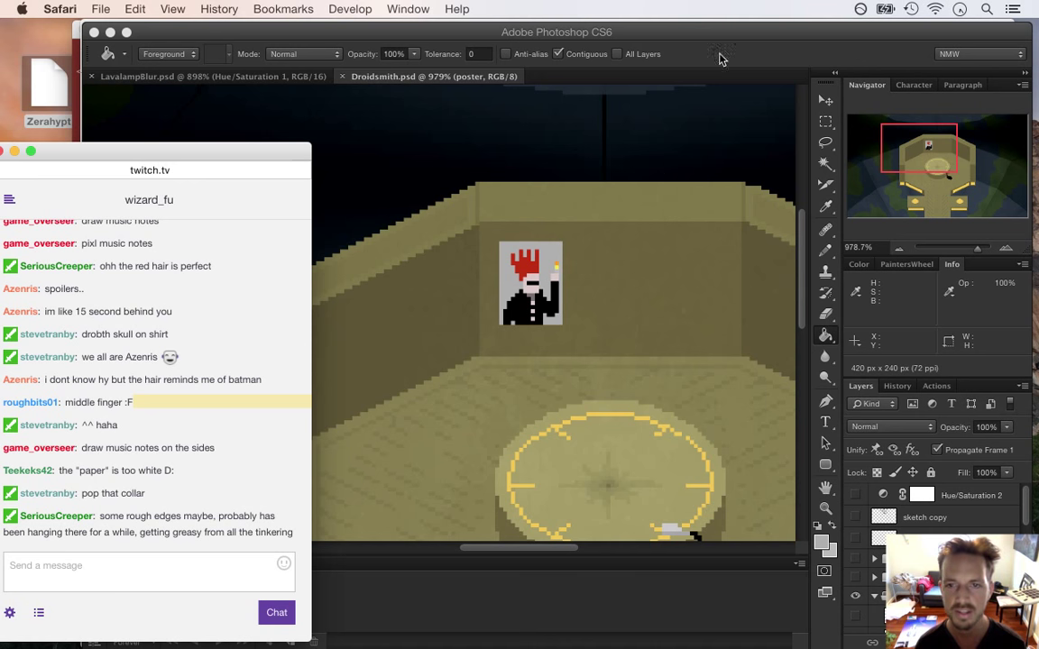
{"action": "left_click", "coordinate": [651, 54]}
Try wearing down the poster's upper-left corner with a stepped stroke of the one-pixel Eraser, and undo the stroke
{"action": "left_click_drag", "start_coordinate": [525, 268], "coordinate": [605, 314]}
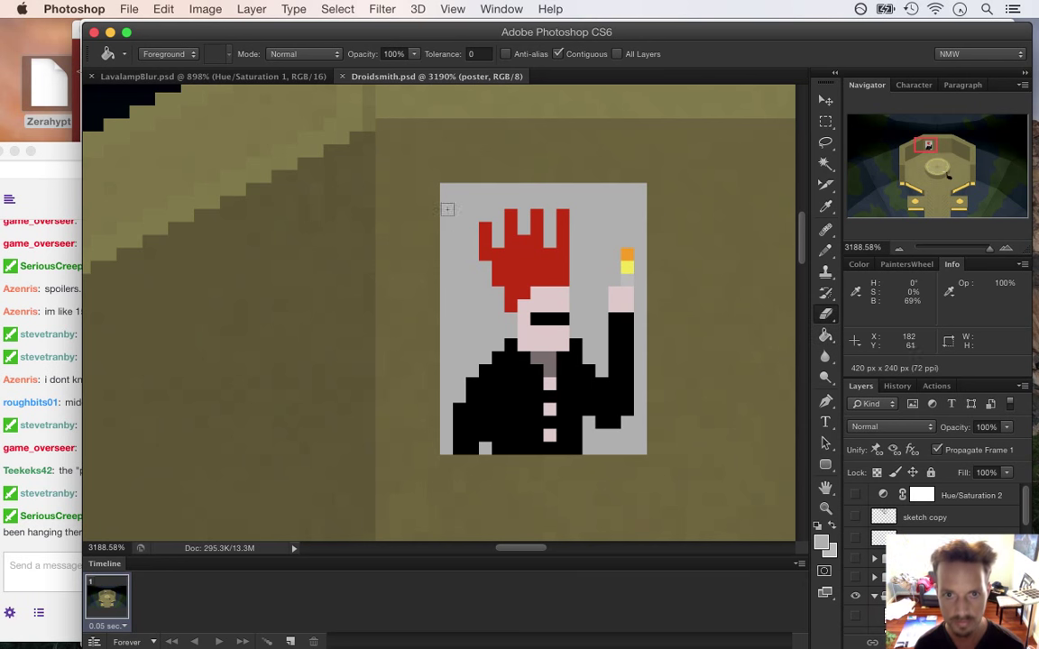
{"action": "key", "text": "e"}
{"action": "left_click_drag", "start_coordinate": [443, 197], "coordinate": [459, 190]}
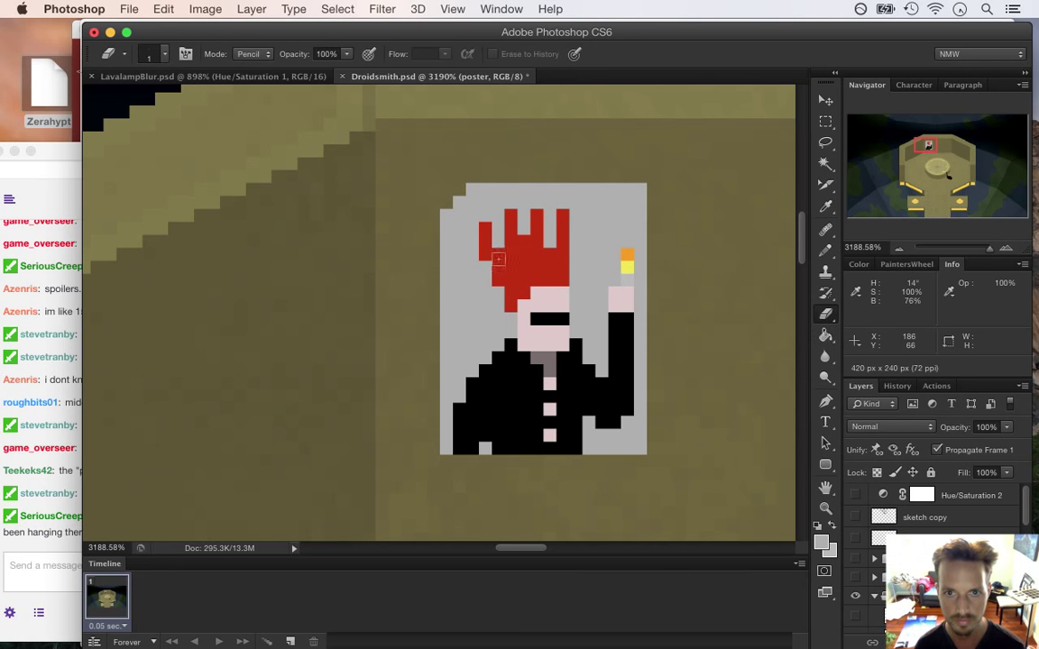
{"action": "key", "text": "super+z"}
Erase single pixels from the poster's upper-left corner, the right edge beside the raised arm, and the left edge near chin height
{"action": "left_click", "coordinate": [450, 189]}
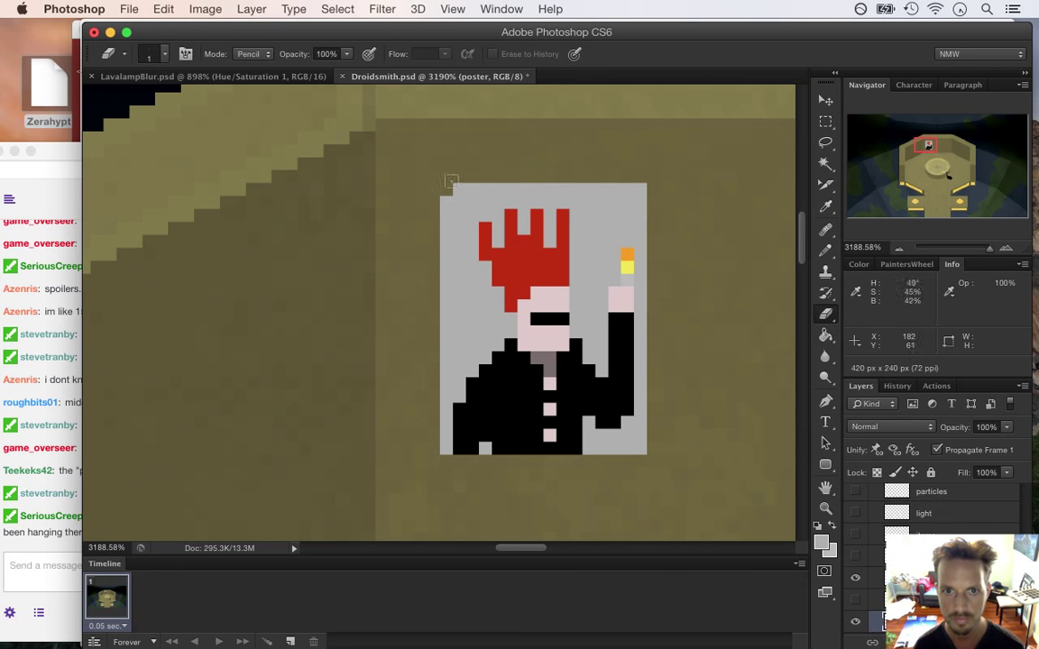
{"action": "left_click", "coordinate": [640, 353]}
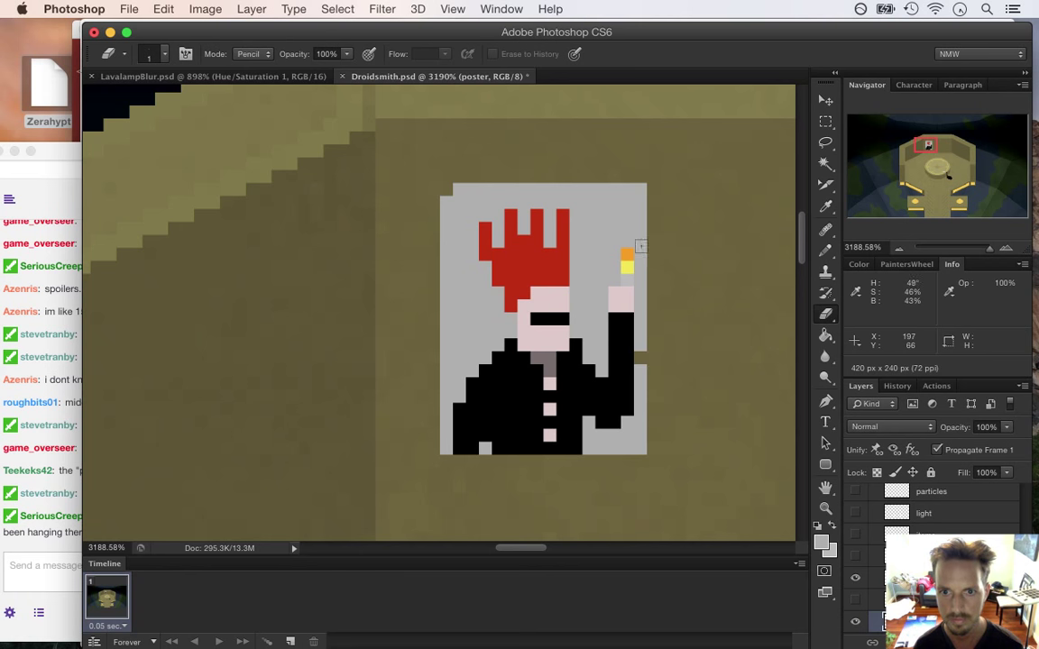
{"action": "left_click_drag", "start_coordinate": [585, 364], "coordinate": [561, 420]}
{"action": "left_click_drag", "start_coordinate": [564, 375], "coordinate": [554, 332]}
{"action": "left_click", "coordinate": [510, 323]}
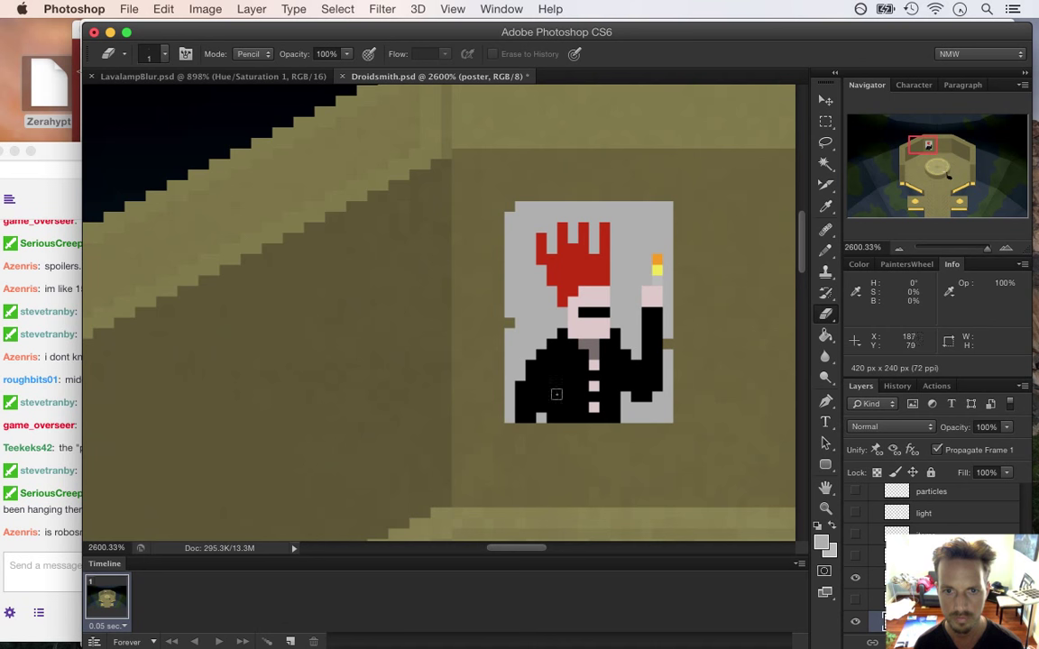
{"action": "left_click_drag", "start_coordinate": [582, 400], "coordinate": [511, 383]}
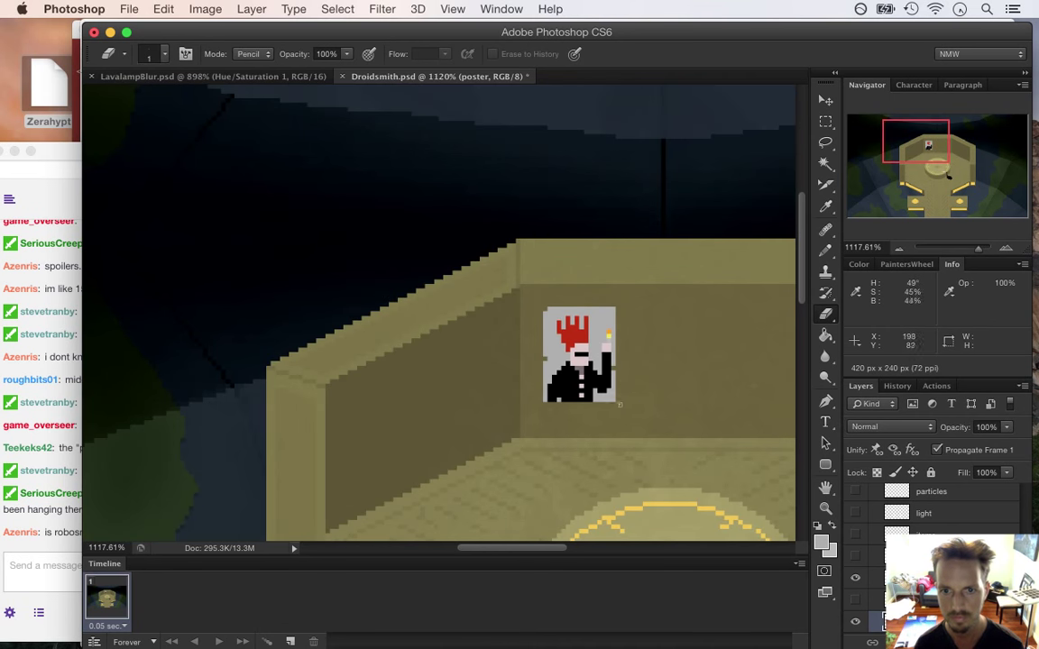
Erase a few pixels from the poster's lower-right corner with the one-pixel Eraser to give it a stepped, worn edge
{"action": "mouse_move", "coordinate": [622, 410]}
{"action": "left_mouse_down"}
{"action": "mouse_move", "coordinate": [679, 417]}
{"action": "mouse_move", "coordinate": [617, 401]}
{"action": "left_mouse_up"}
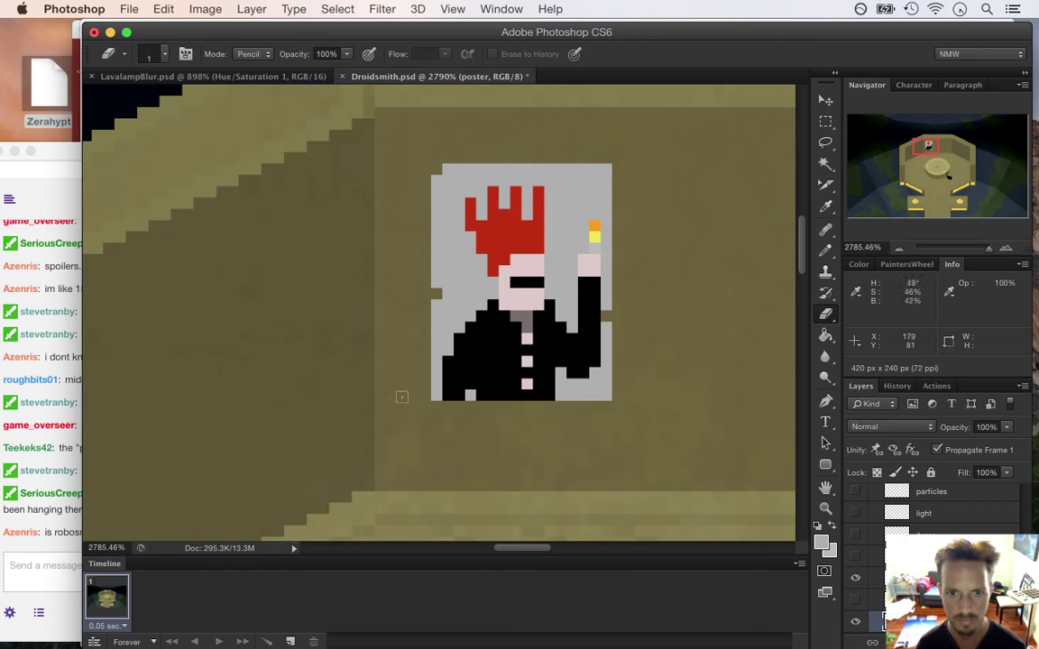
{"action": "left_click", "coordinate": [446, 396]}
{"action": "left_click_drag", "start_coordinate": [476, 412], "coordinate": [431, 475]}
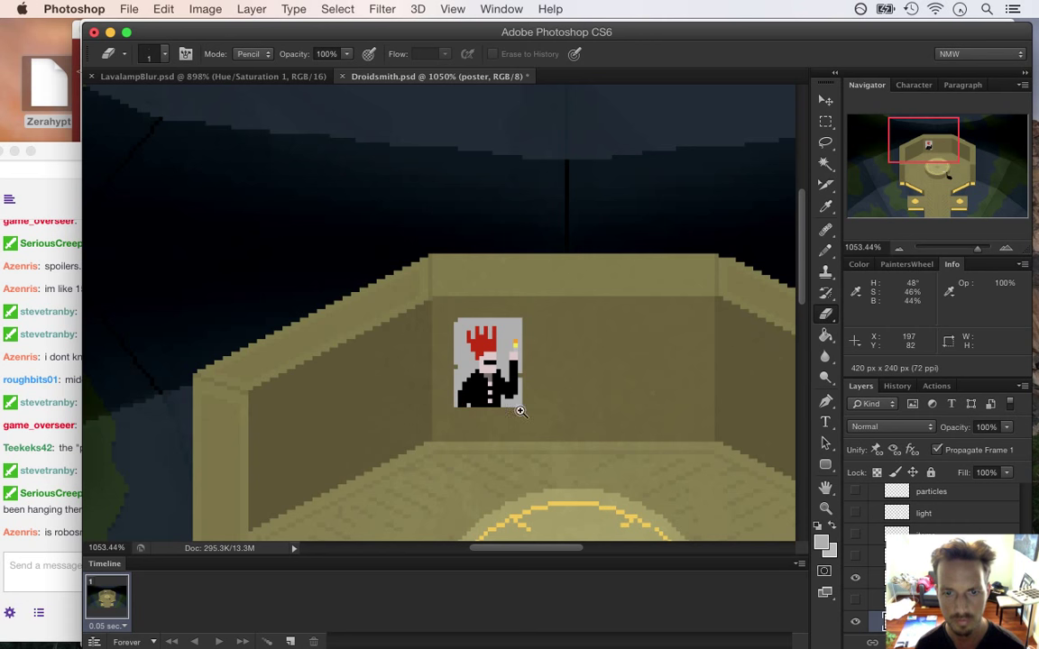
{"action": "left_click_drag", "start_coordinate": [520, 413], "coordinate": [607, 424]}
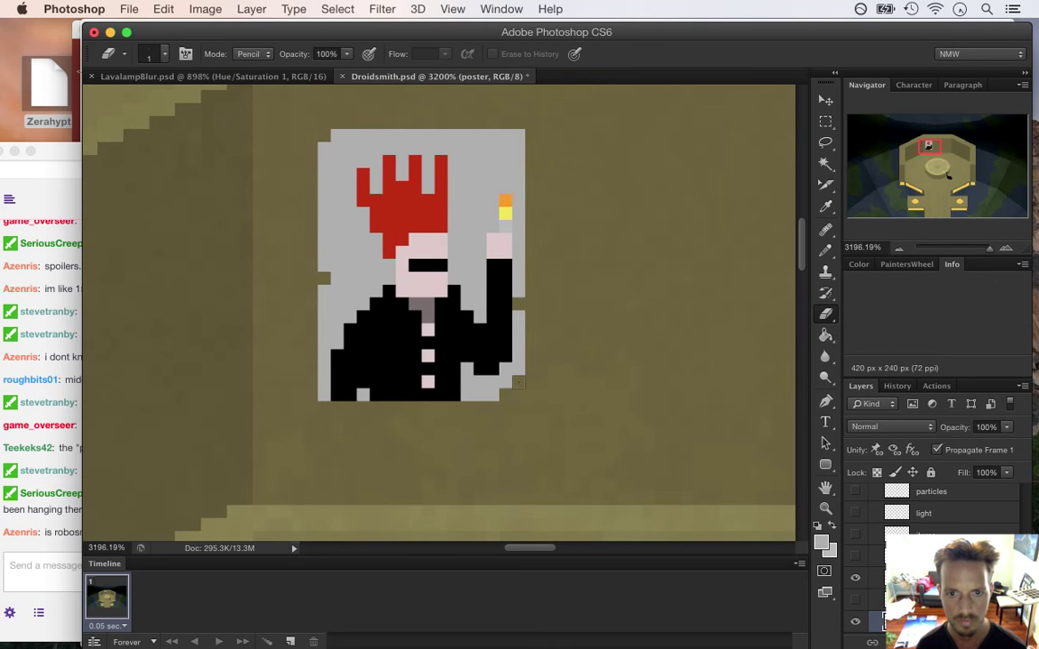
{"action": "left_click_drag", "start_coordinate": [468, 409], "coordinate": [497, 410]}
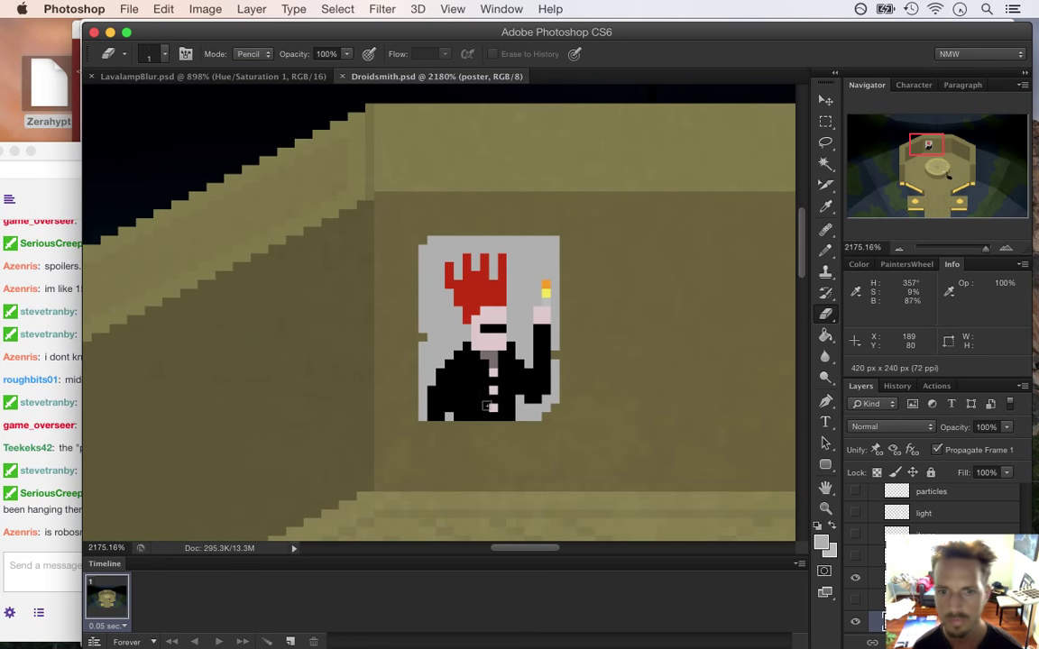
Create a new layer above the poster layer and set the foreground color to black, 000000
{"action": "scroll", "coordinate": [448, 371], "scroll_direction": "up", "scroll_amount": 1}
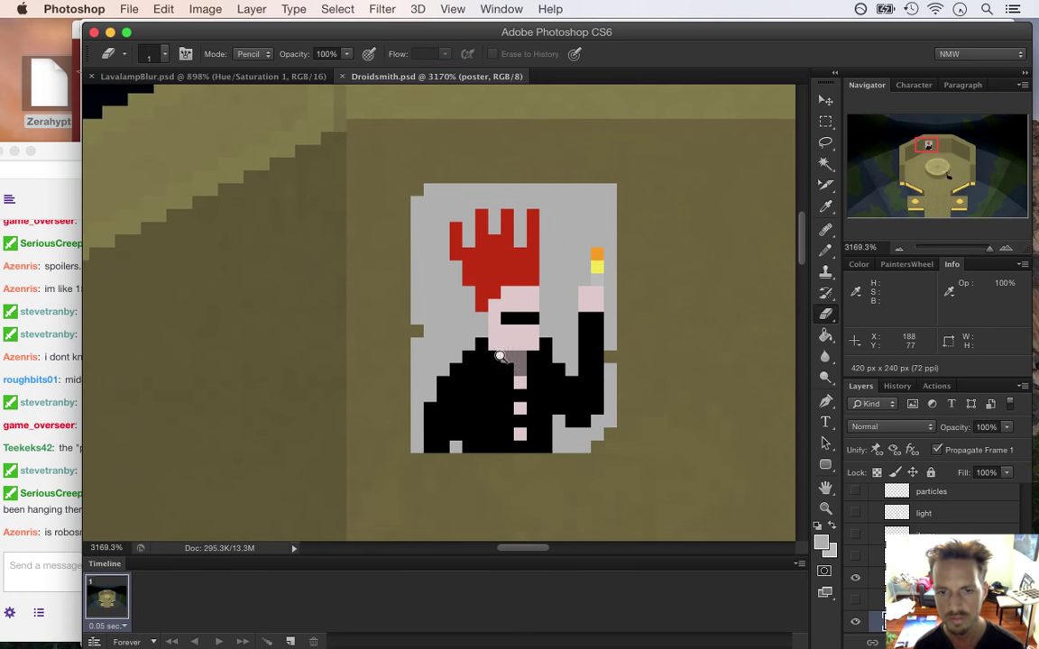
{"action": "scroll", "coordinate": [442, 344], "scroll_direction": "down", "scroll_amount": 3}
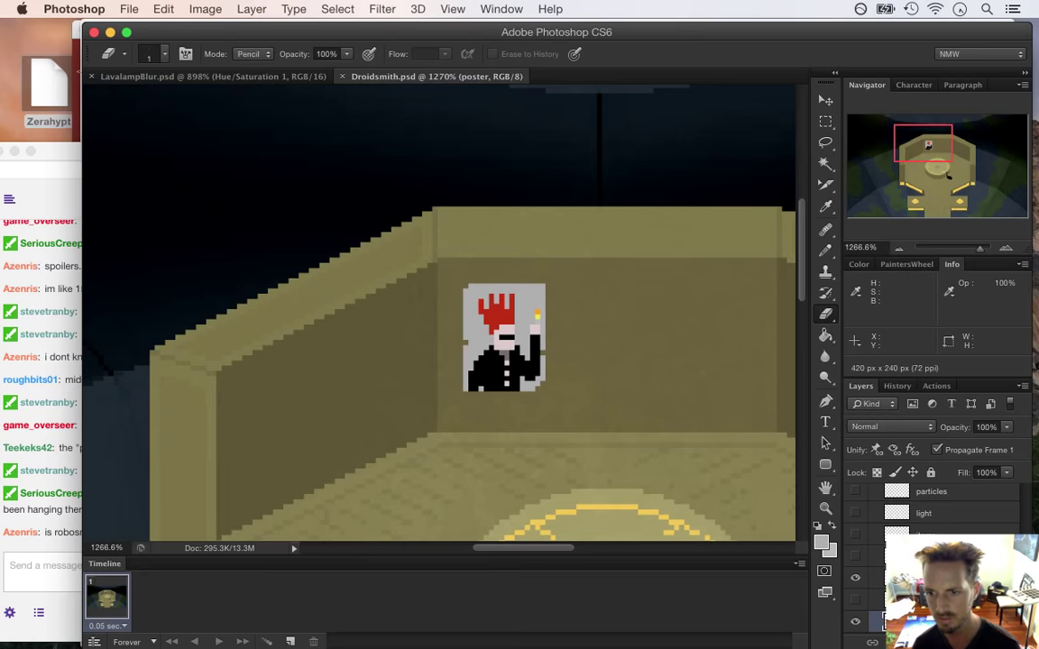
{"action": "scroll", "coordinate": [933, 550], "scroll_direction": "down", "scroll_amount": 2}
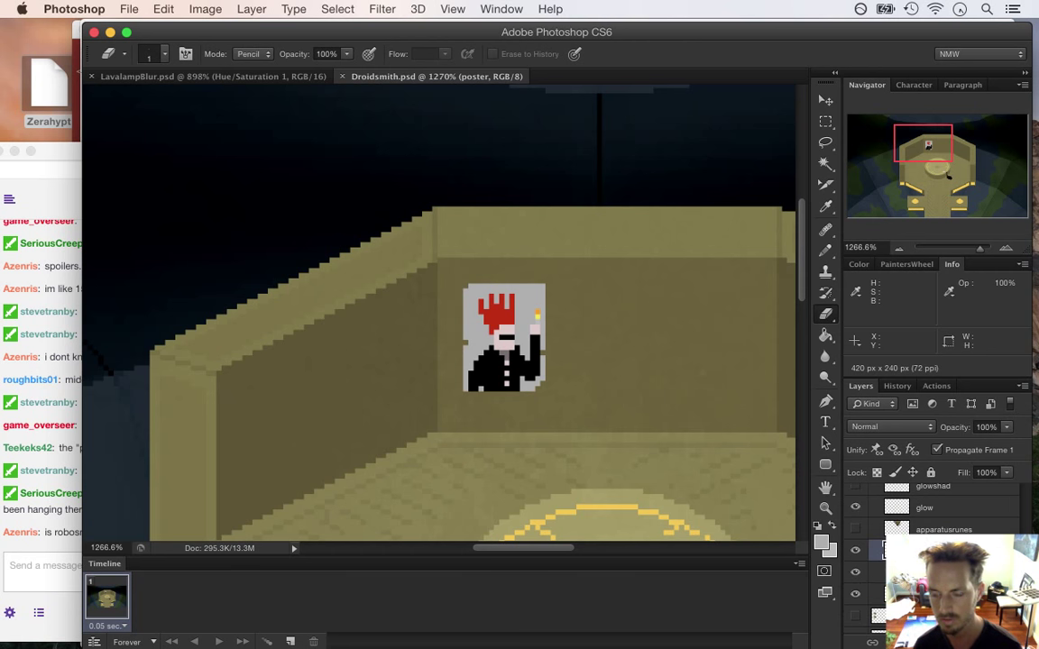
{"action": "key", "text": "alt+shift+super+n"}
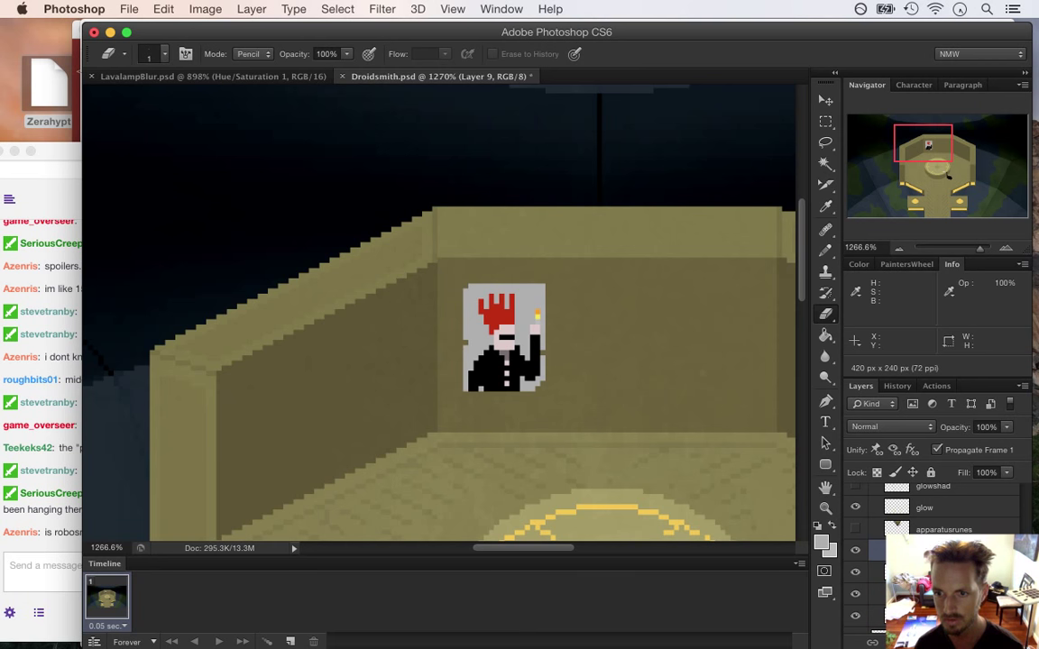
{"action": "left_click", "coordinate": [820, 544]}
{"action": "left_click", "coordinate": [768, 517]}
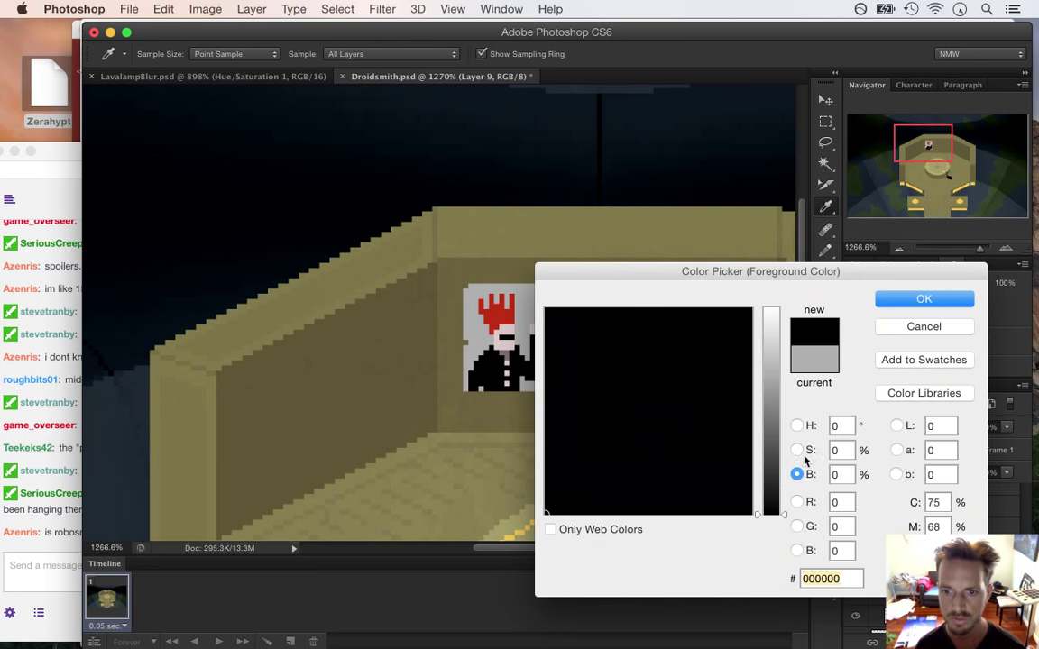
{"action": "left_click", "coordinate": [922, 299]}
Read the latest Twitch chat messages in Safari and return to Photoshop with the Eraser active
{"action": "key", "text": "e"}
{"action": "left_click", "coordinate": [63, 524]}
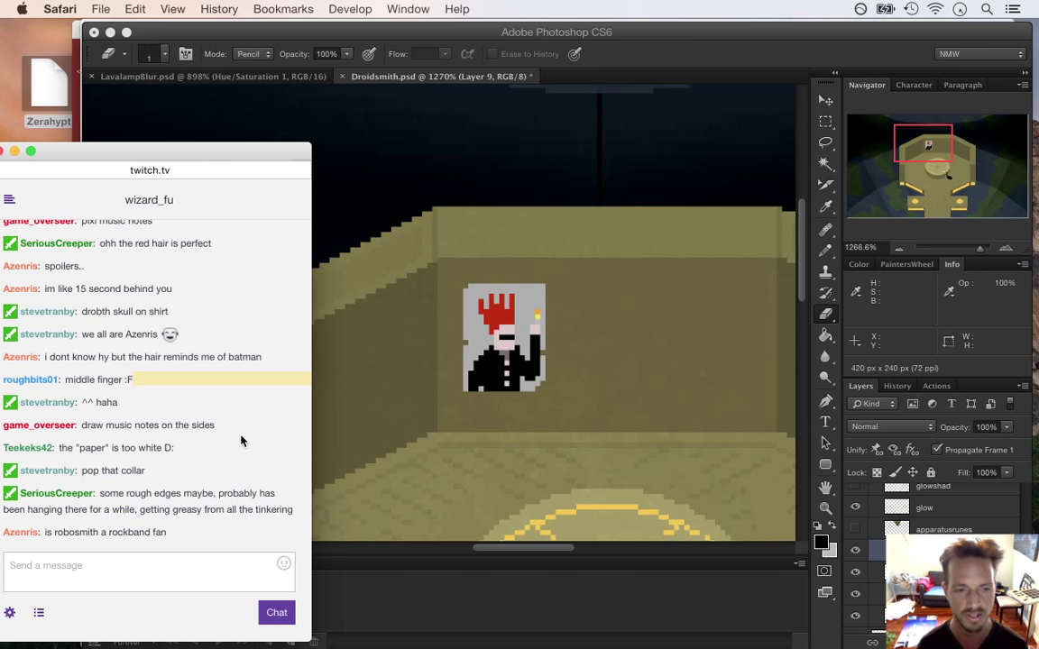
{"action": "left_click", "coordinate": [684, 46]}
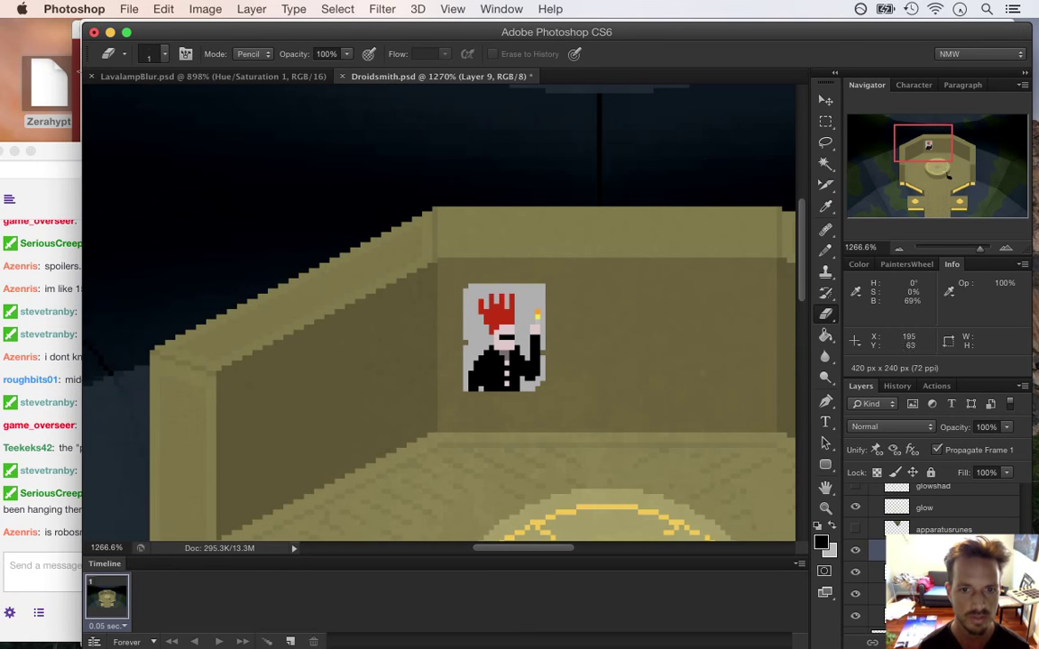
Try dirtying the poster on the new layer with a 15-pixel Eraser at 2% opacity
{"action": "left_click_drag", "start_coordinate": [500, 335], "coordinate": [567, 337]}
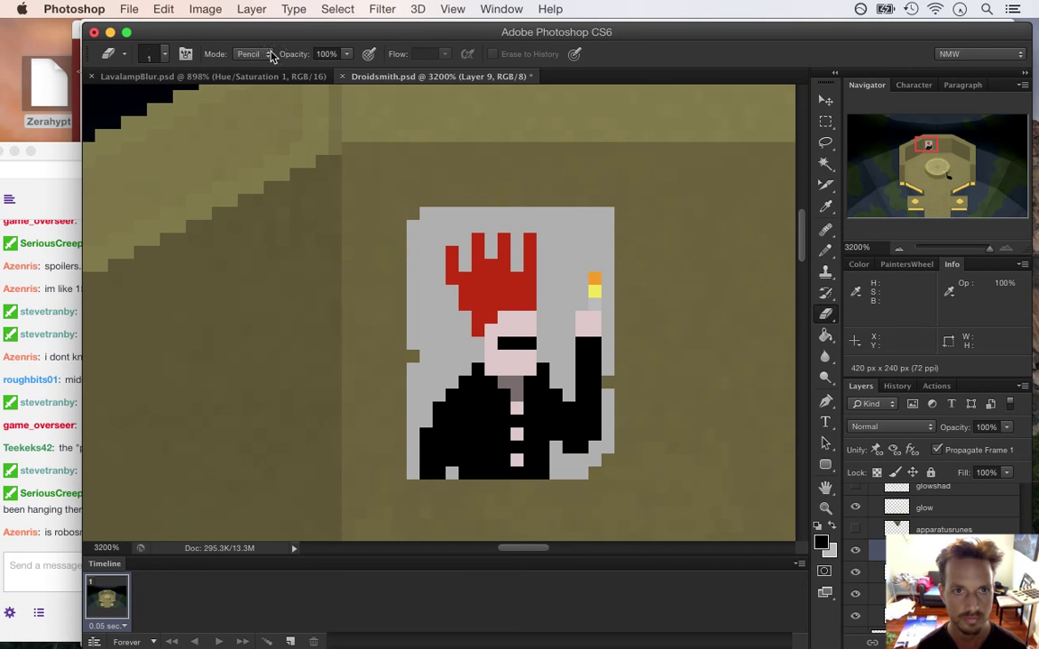
{"action": "left_click", "coordinate": [347, 55]}
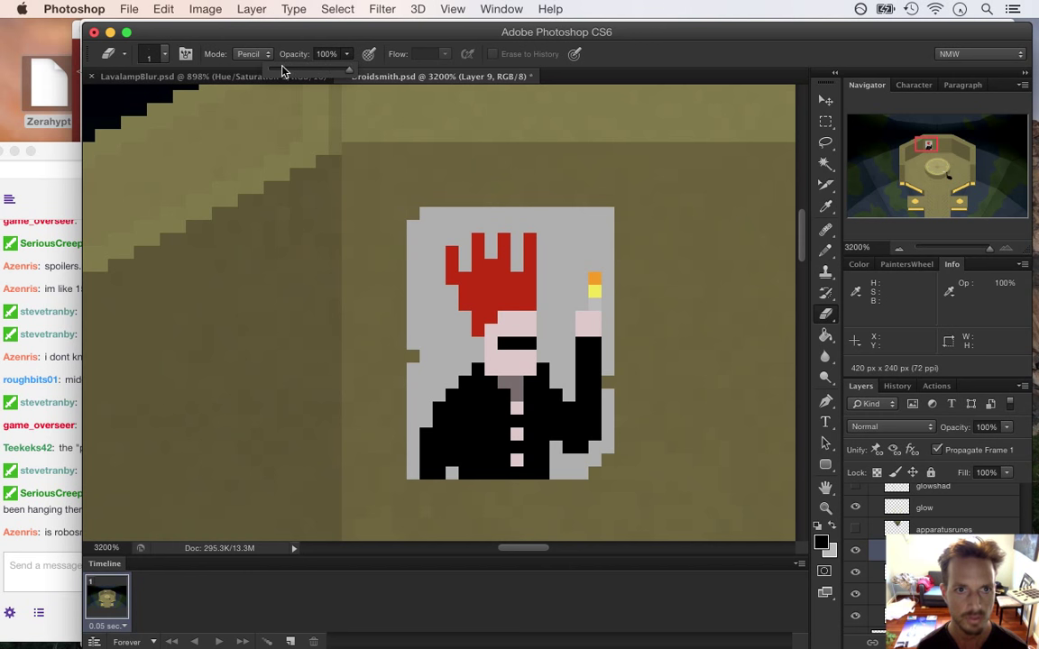
{"action": "left_click_drag", "start_coordinate": [276, 67], "coordinate": [271, 67]}
{"action": "left_click", "coordinate": [302, 45]}
{"action": "key", "text": "]"}
{"action": "key", "text": "bracketright"}
{"action": "key", "text": "bracketright"}
{"action": "key", "text": "bracketright"}
{"action": "key", "text": "bracketright"}
{"action": "key", "text": "bracketright"}
{"action": "key", "text": "bracketright"}
{"action": "key", "text": "bracketright"}
{"action": "key", "text": "bracketright"}
{"action": "key", "text": "bracketright"}
{"action": "key", "text": "bracketright"}
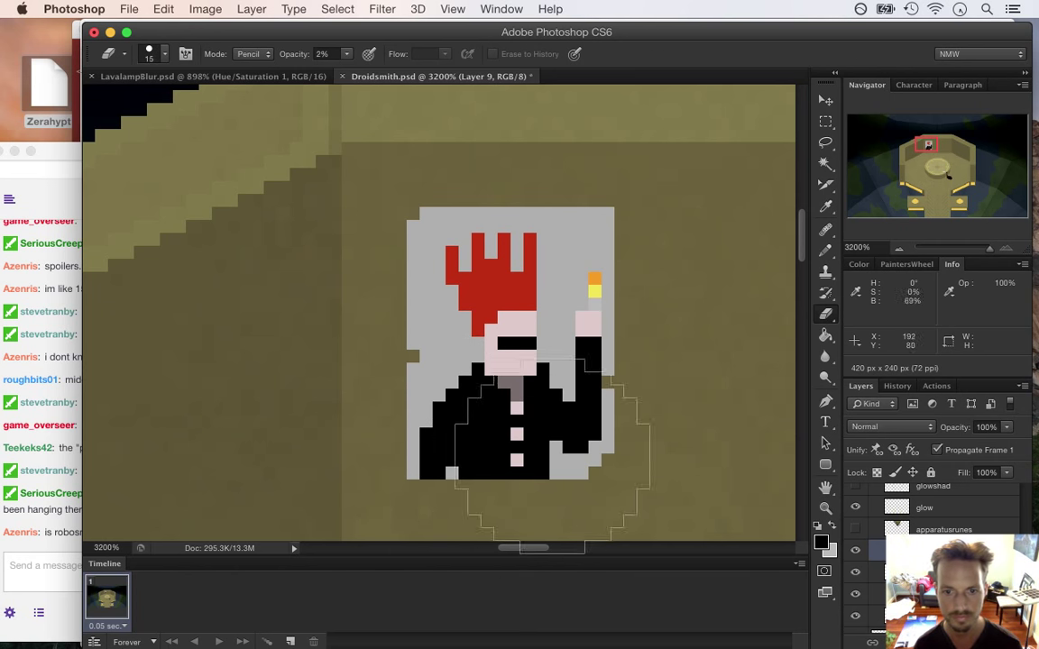
{"action": "left_click_drag", "start_coordinate": [478, 398], "coordinate": [452, 409]}
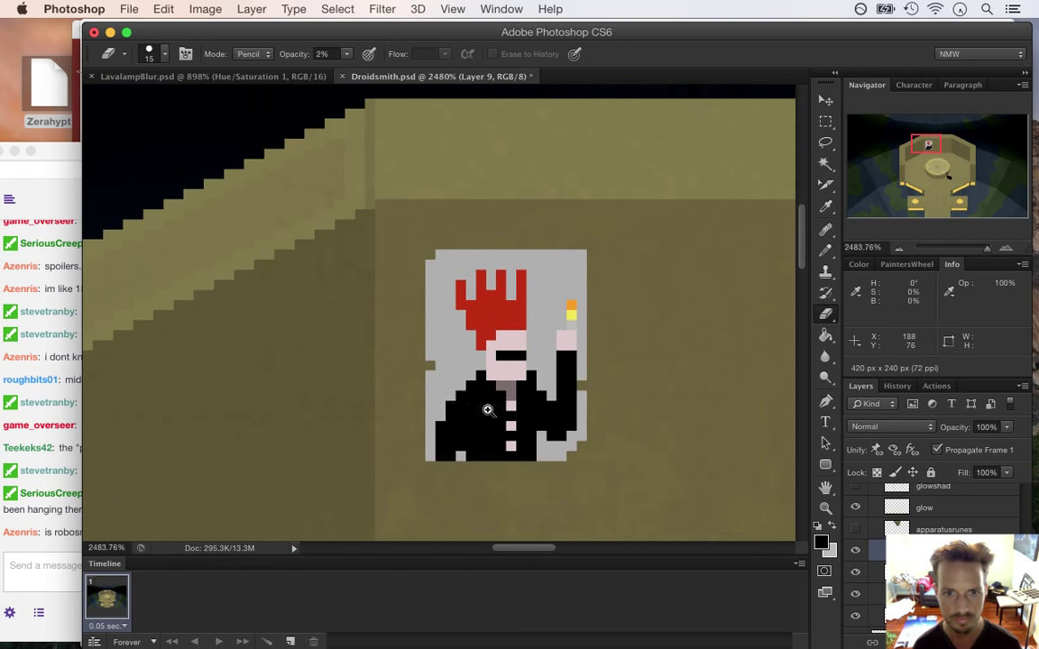
{"action": "scroll", "coordinate": [488, 410], "scroll_direction": "down", "scroll_amount": 2}
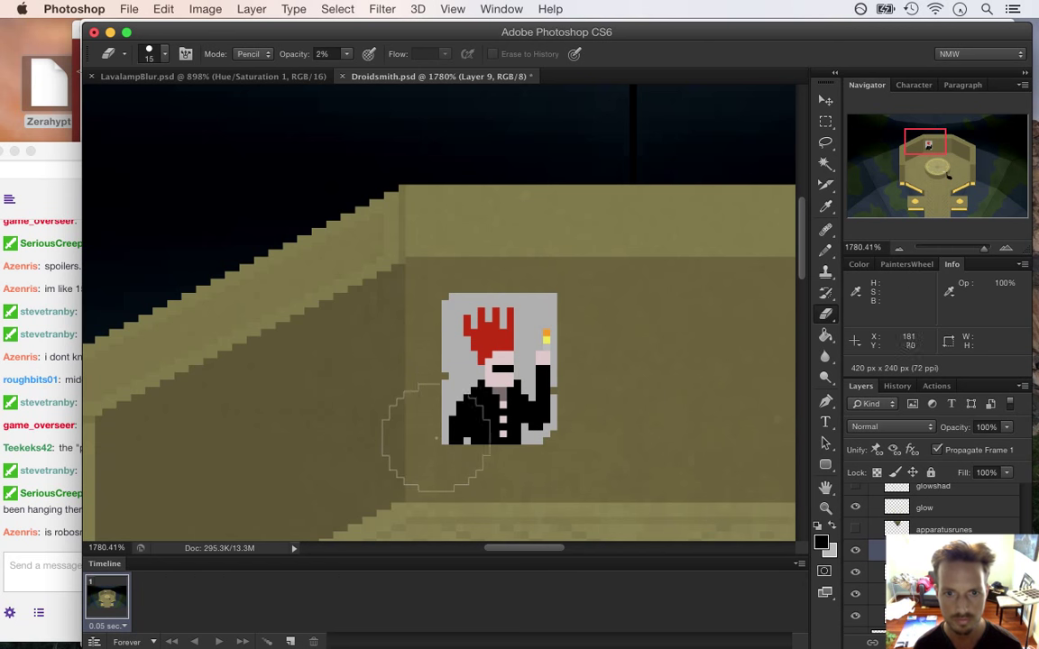
{"action": "left_click", "coordinate": [449, 438]}
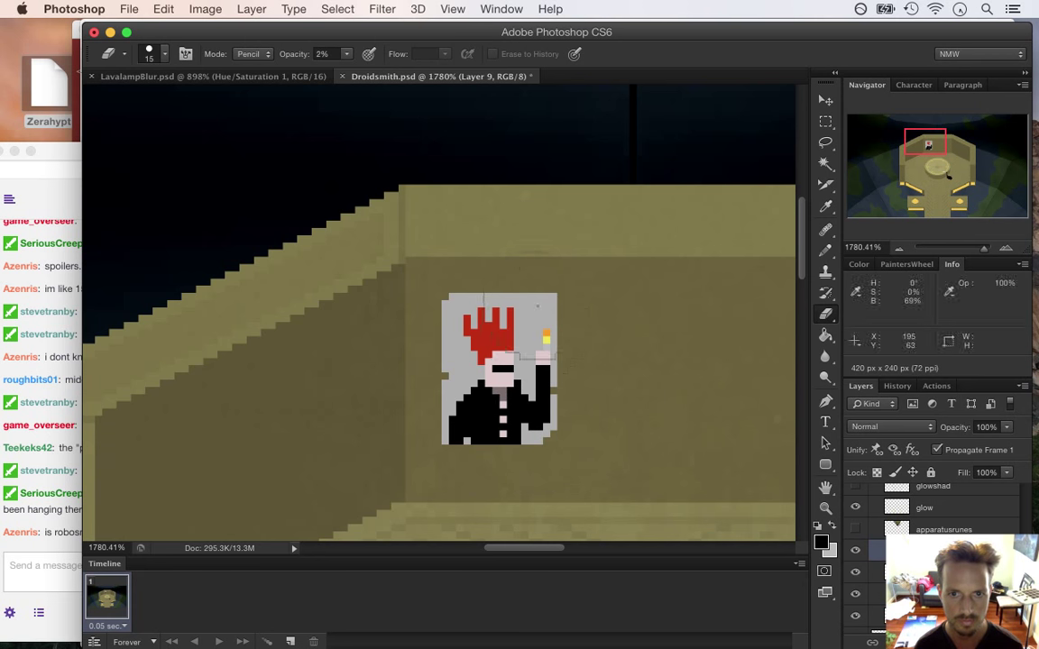
Set up the Pencil tool with 2% opacity and a 15-pixel brush size
{"action": "key", "text": "j"}
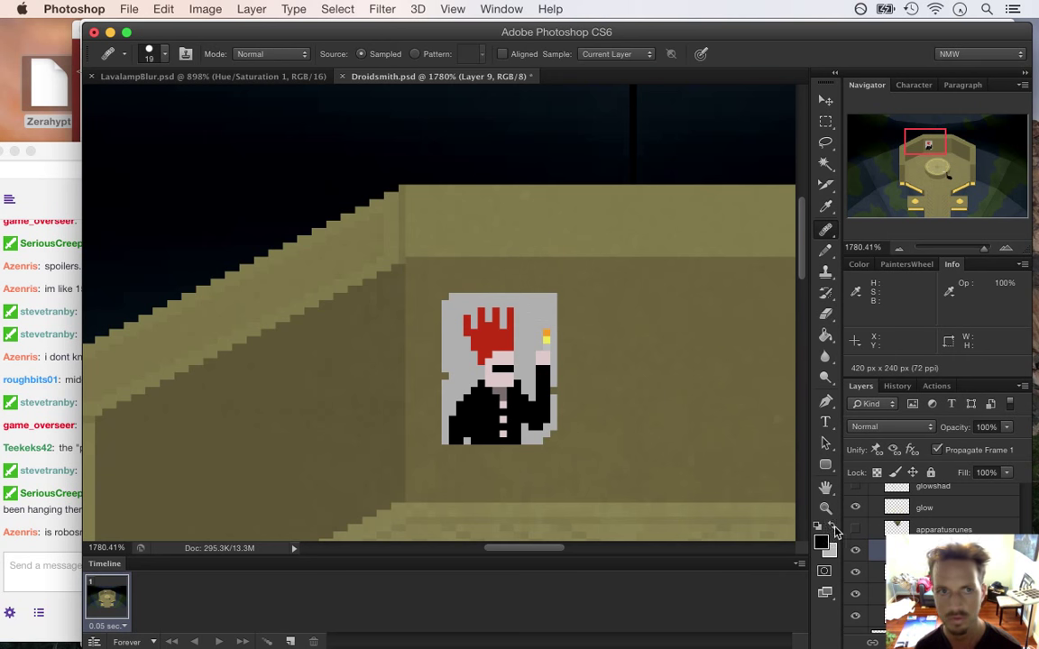
{"action": "key", "text": "b"}
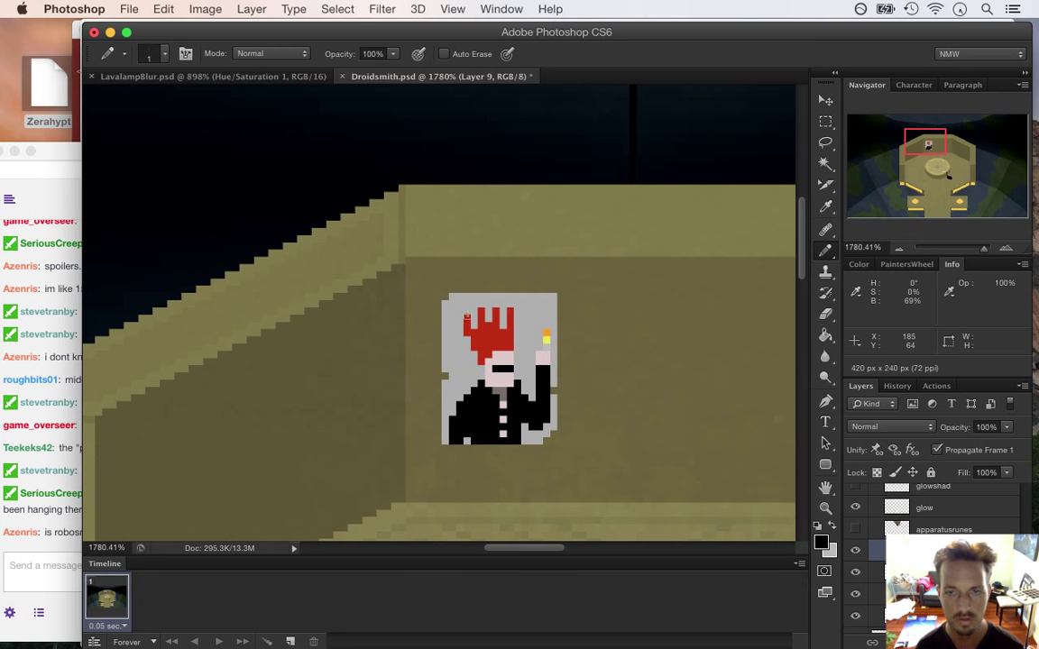
{"action": "left_click", "coordinate": [396, 54]}
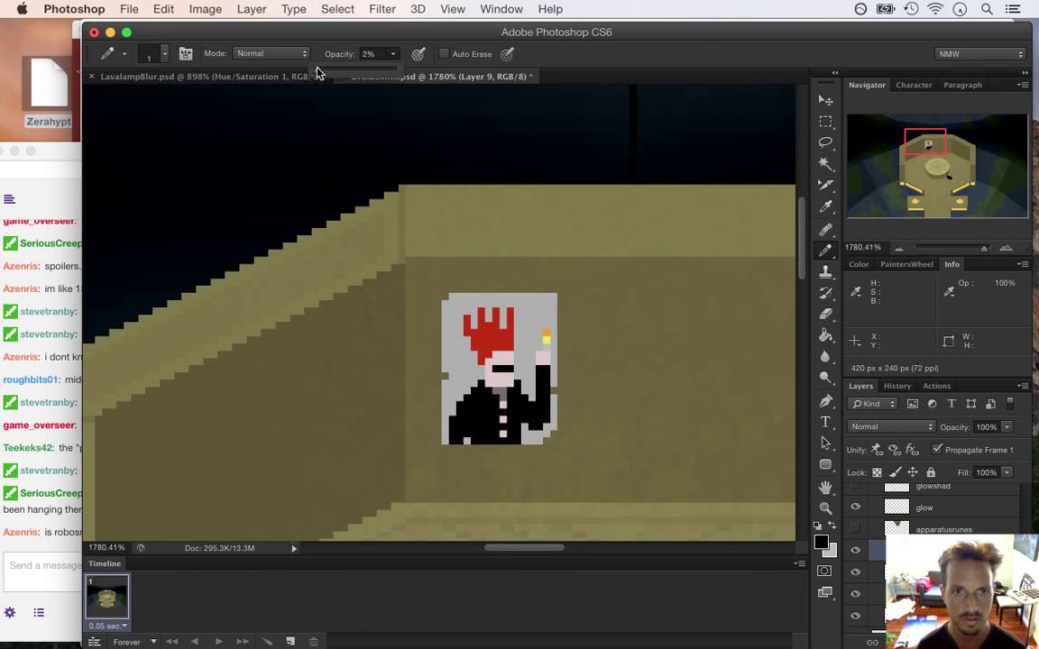
{"action": "left_click", "coordinate": [347, 41]}
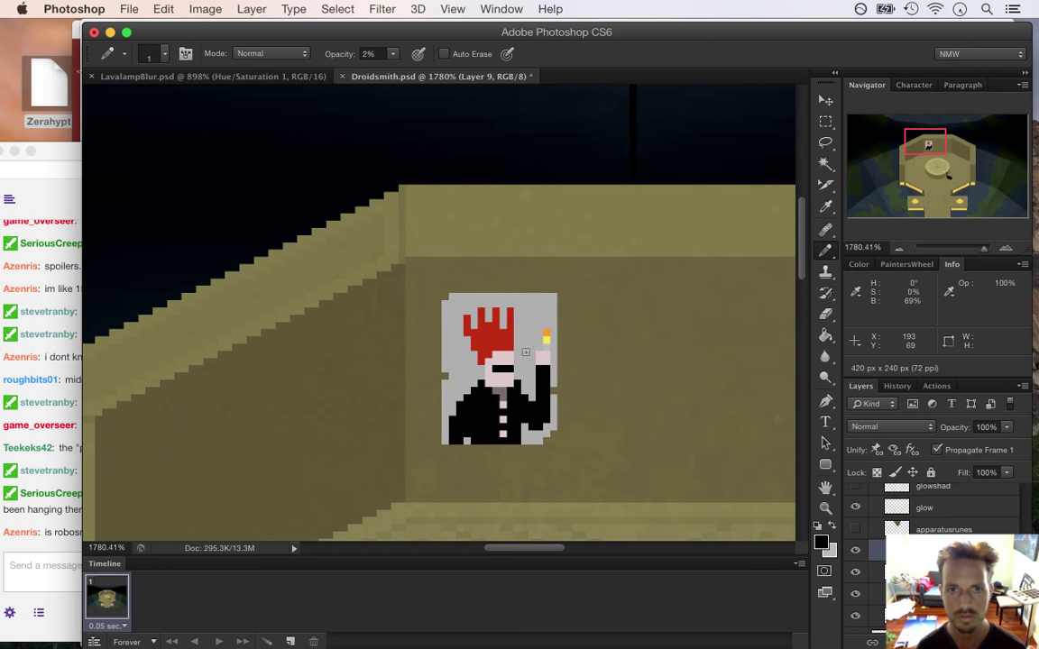
{"action": "key", "text": "bracketright"}
{"action": "key", "text": "bracketright"}
{"action": "key", "text": "bracketright"}
{"action": "key", "text": "bracketright"}
{"action": "key", "text": "bracketright"}
{"action": "key", "text": "bracketright"}
{"action": "key", "text": "bracketright"}
{"action": "key", "text": "bracketright"}
{"action": "key", "text": "bracketright"}
{"action": "key", "text": "bracketright"}
{"action": "key", "text": "bracketright"}
{"action": "key", "text": "bracketright"}
{"action": "key", "text": "bracketright"}
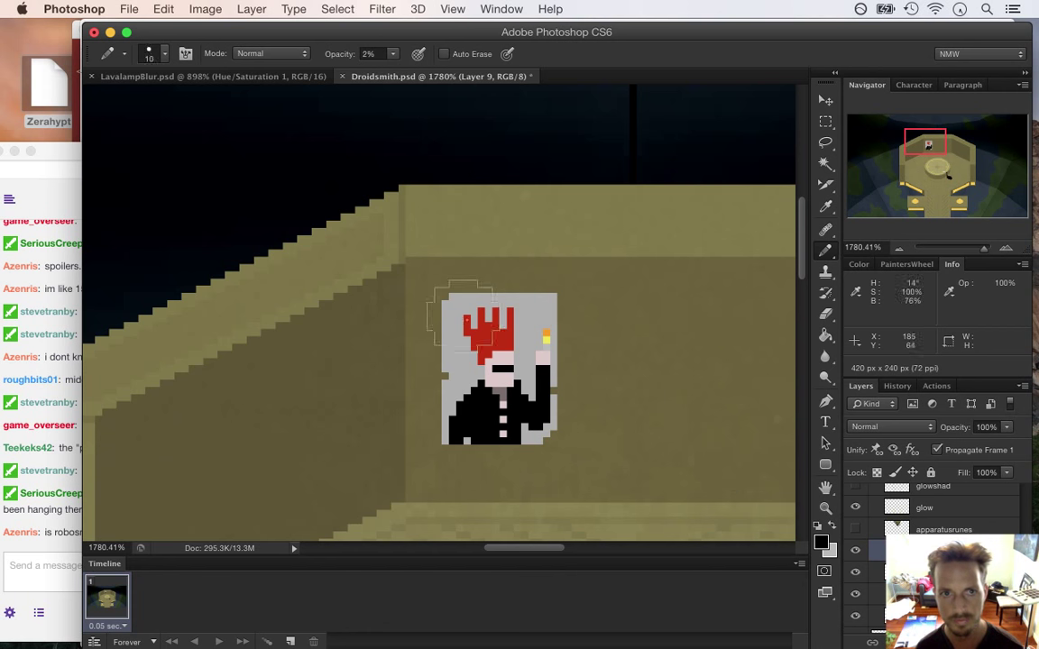
{"action": "key", "text": "bracketleft"}
{"action": "key", "text": "bracketleft"}
{"action": "key", "text": "bracketleft"}
{"action": "key", "text": "bracketleft"}
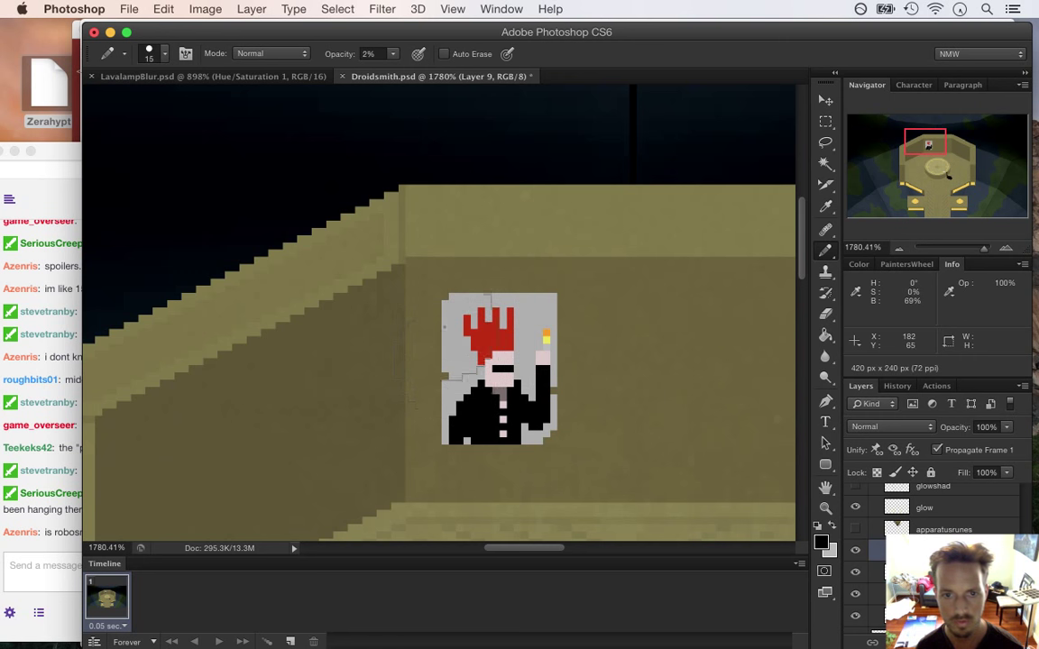
Darken the poster's left side from the bottom to the upper corner with faint, overlapping black Pencil dabs
{"action": "left_click", "coordinate": [447, 429]}
{"action": "left_click", "coordinate": [451, 397]}
{"action": "left_click", "coordinate": [432, 346]}
{"action": "left_click", "coordinate": [449, 318]}
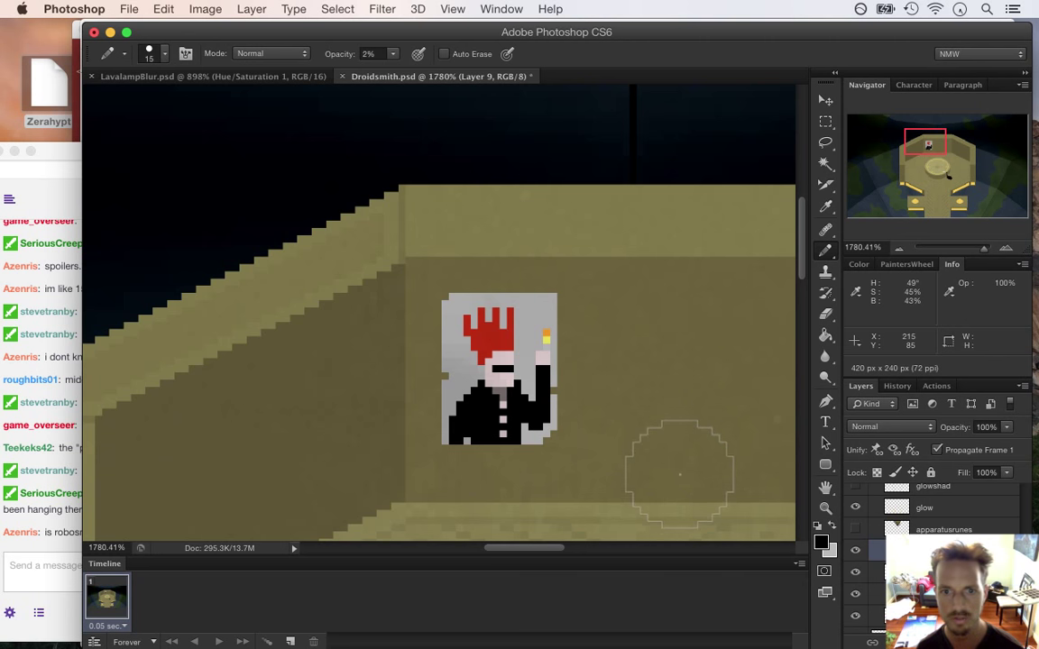
{"action": "mouse_move", "coordinate": [448, 456]}
{"action": "left_mouse_down"}
{"action": "mouse_move", "coordinate": [405, 397]}
{"action": "mouse_move", "coordinate": [451, 439]}
{"action": "left_mouse_up"}
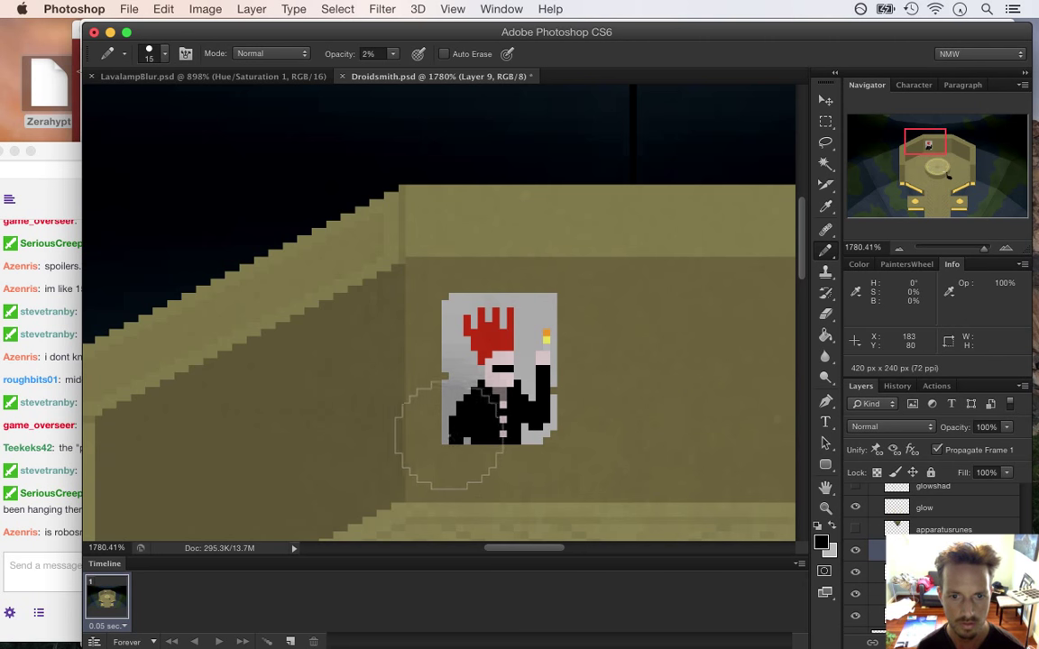
Add finer grime to the poster's upper-right corner and gray paper, reducing the Pencil to 8 pixels and finally to 1 pixel
{"action": "key", "text": "bracketleft"}
{"action": "key", "text": "bracketleft"}
{"action": "key", "text": "bracketleft"}
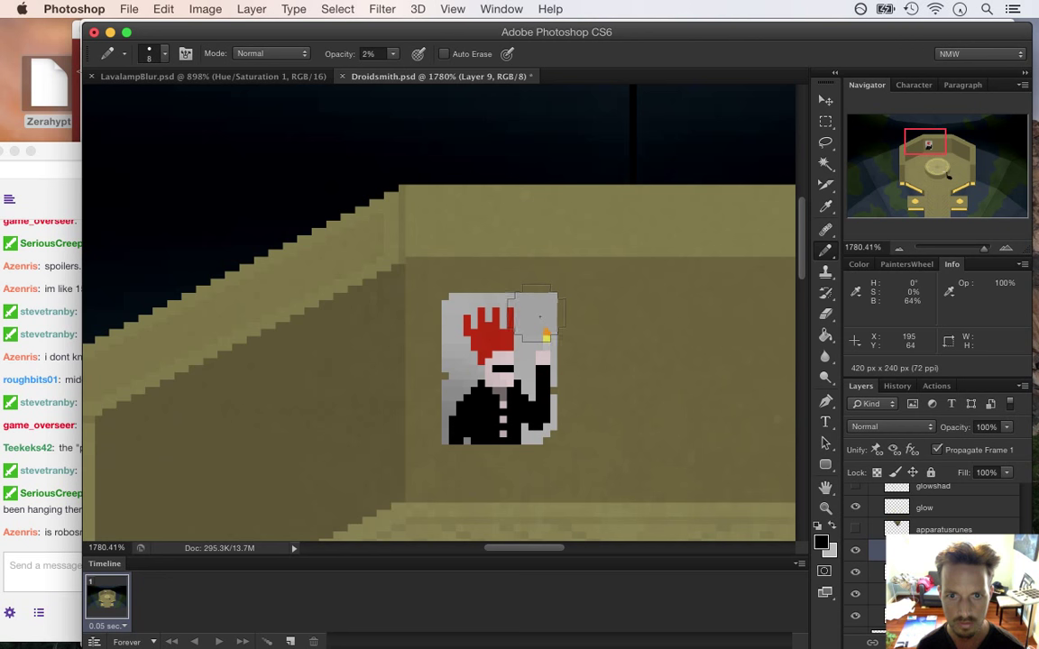
{"action": "key", "text": "bracketleft"}
{"action": "key", "text": "bracketleft"}
{"action": "key", "text": "bracketleft"}
{"action": "key", "text": "bracketleft"}
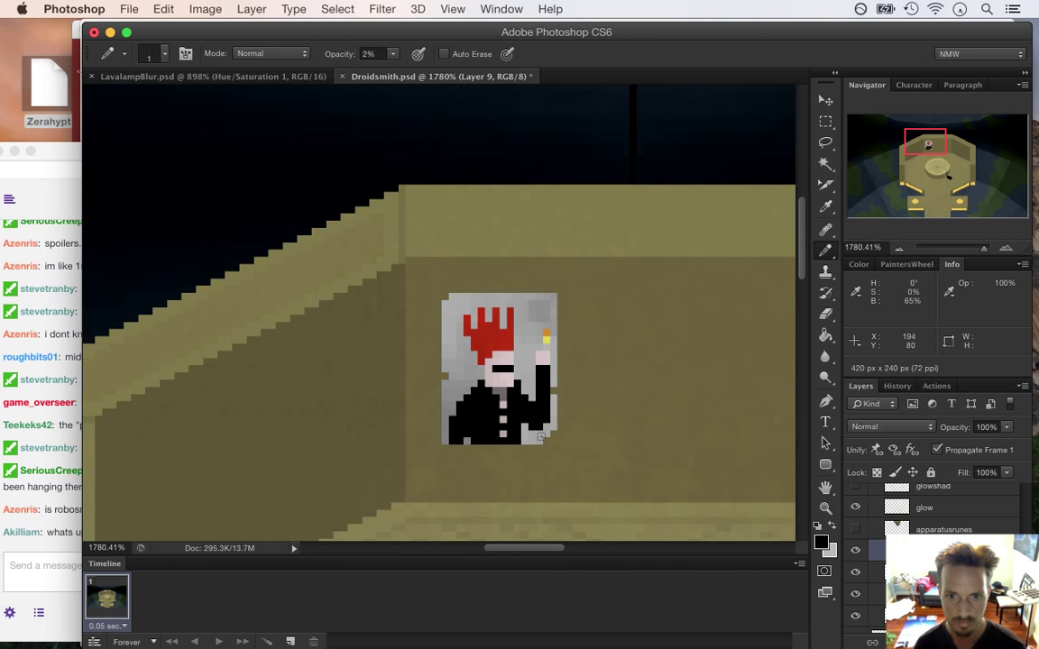
{"action": "left_click", "coordinate": [521, 358]}
{"action": "left_click", "coordinate": [521, 358]}
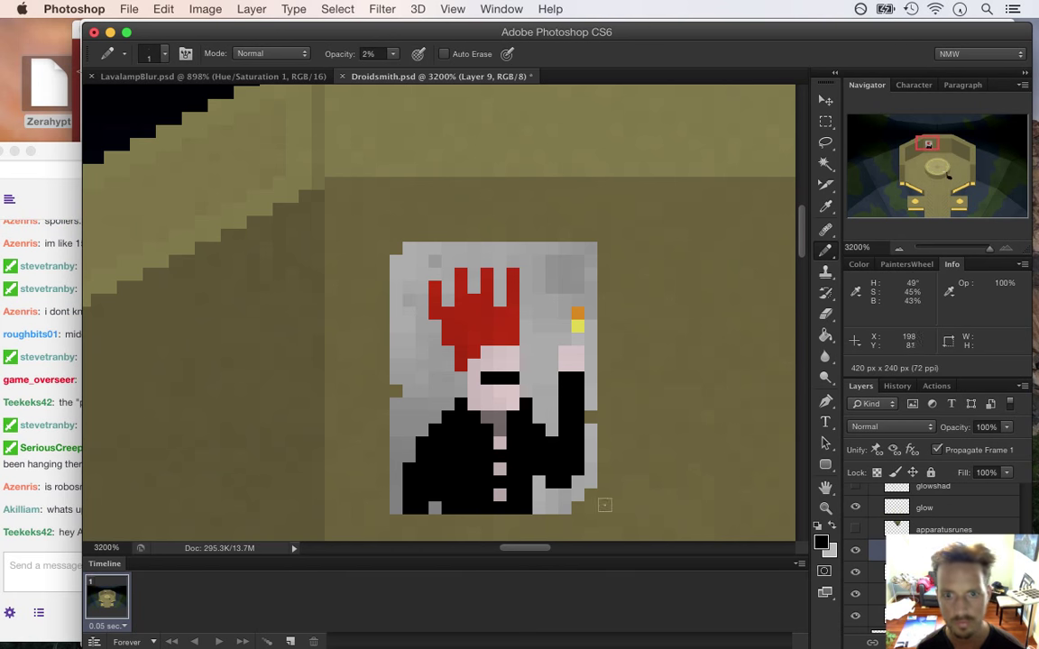
{"action": "left_click_drag", "start_coordinate": [531, 382], "coordinate": [424, 382]}
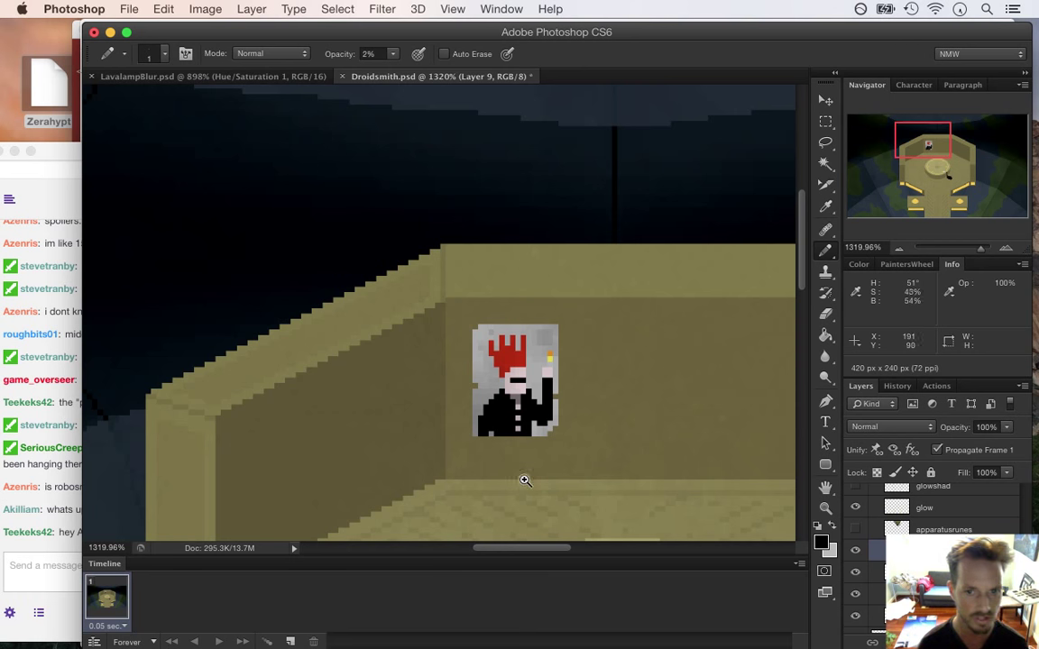
Check the new greetings in the Twitch chat in Safari and return to Photoshop
{"action": "left_click", "coordinate": [72, 505]}
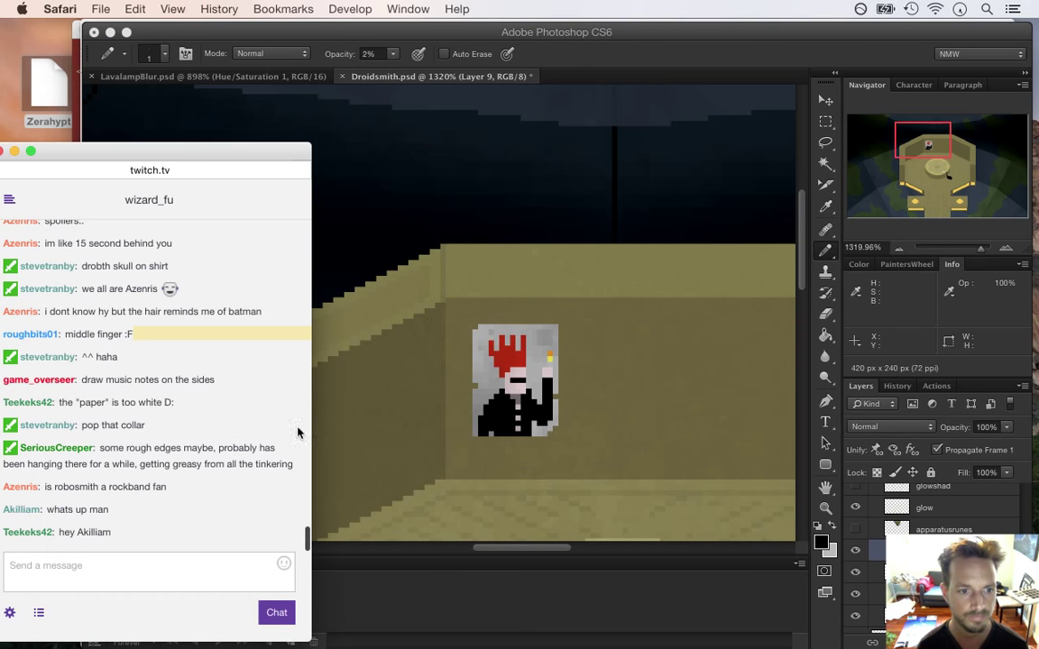
{"action": "double_click", "coordinate": [72, 508]}
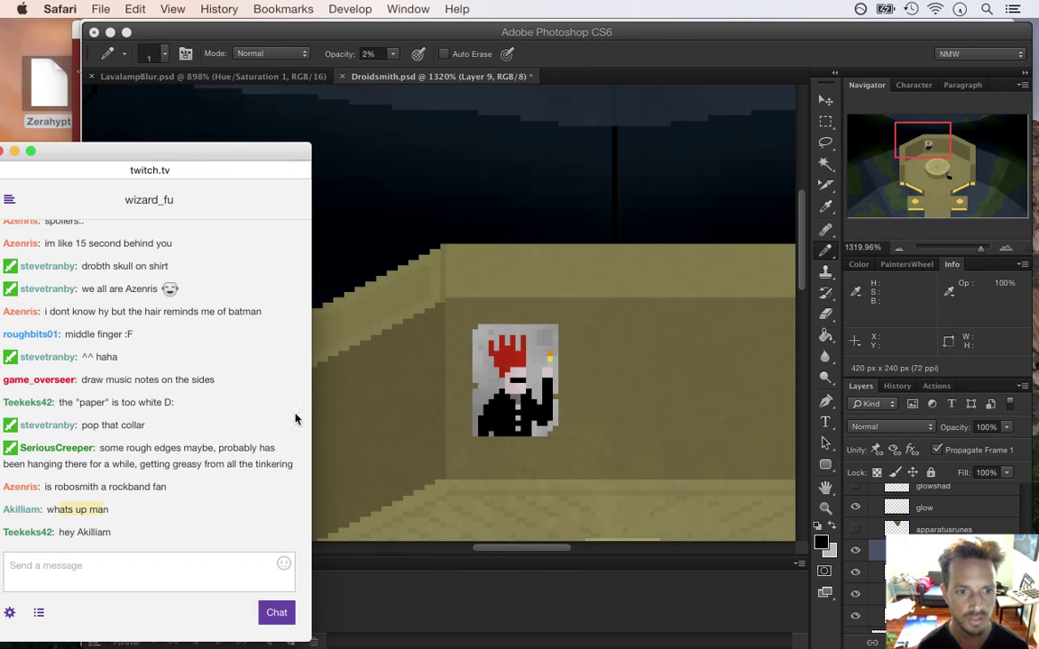
{"action": "left_click", "coordinate": [671, 46]}
Hide the Timeline to give the Droidsmith canvas more room
{"action": "left_click_drag", "start_coordinate": [798, 237], "coordinate": [803, 276]}
{"action": "left_click", "coordinate": [501, 9]}
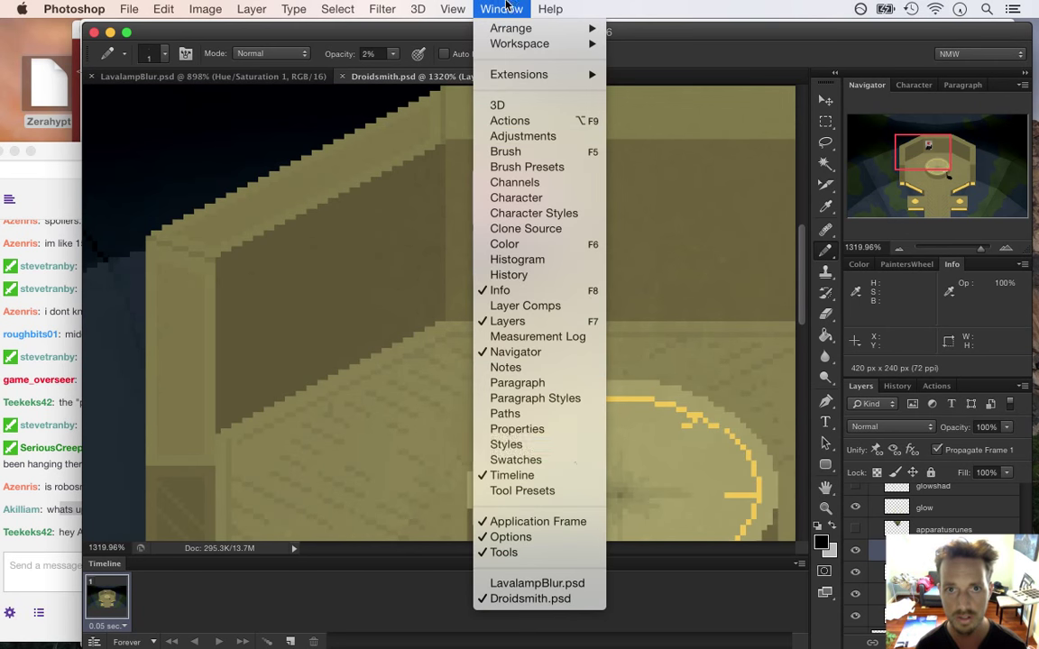
{"action": "left_click", "coordinate": [563, 476]}
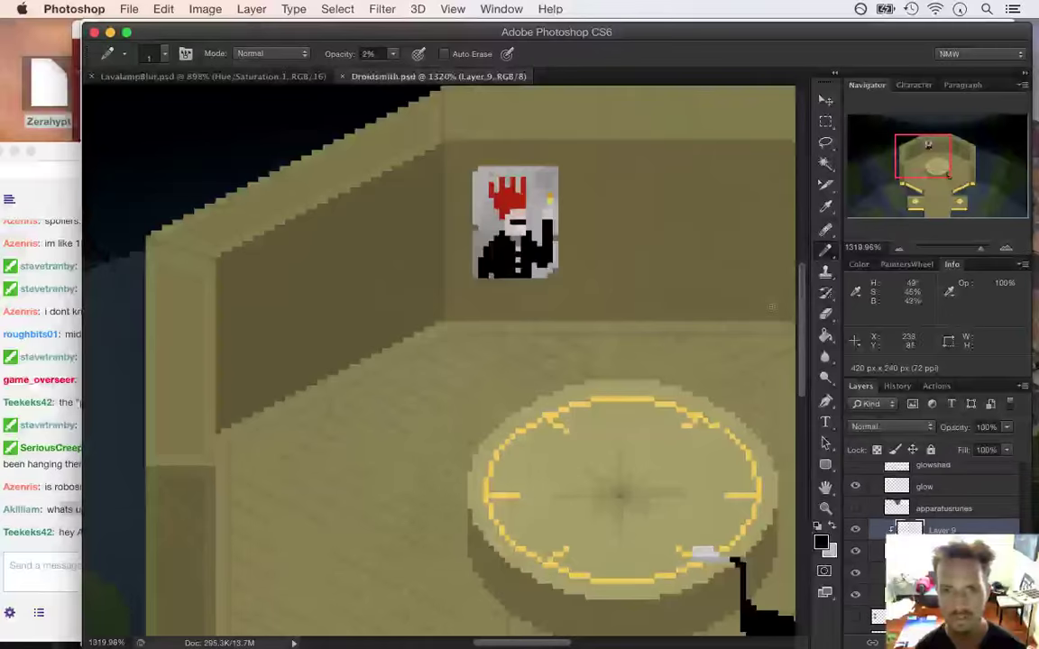
Show the apparatusrunes layer while viewing the whole room with the poster
{"action": "left_click_drag", "start_coordinate": [568, 322], "coordinate": [506, 314]}
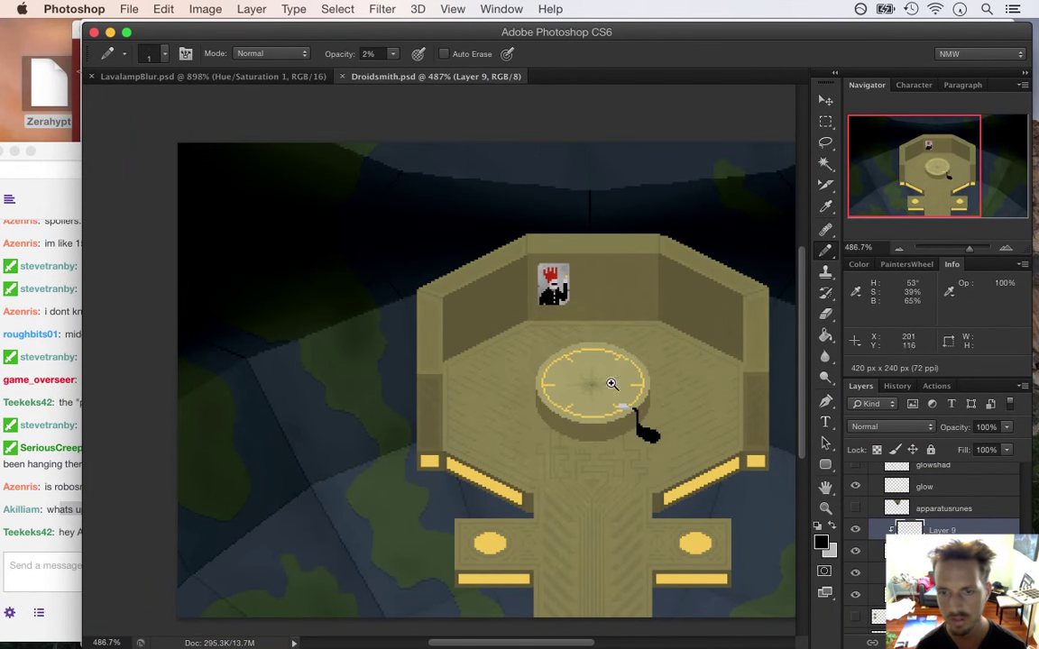
{"action": "left_click", "coordinate": [855, 509]}
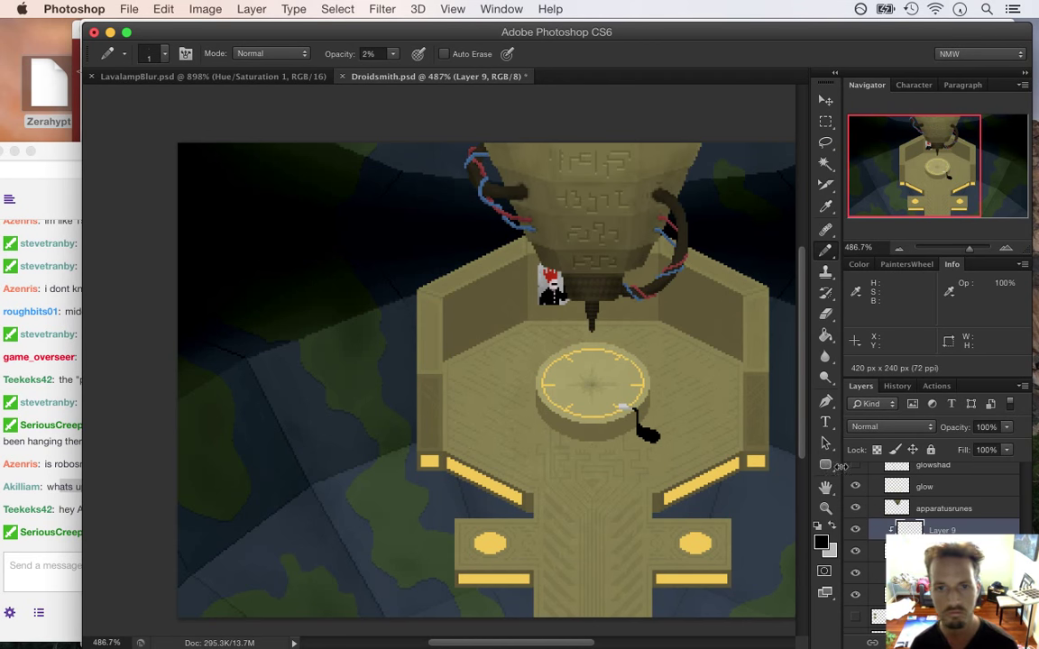
{"action": "left_click", "coordinate": [129, 9]}
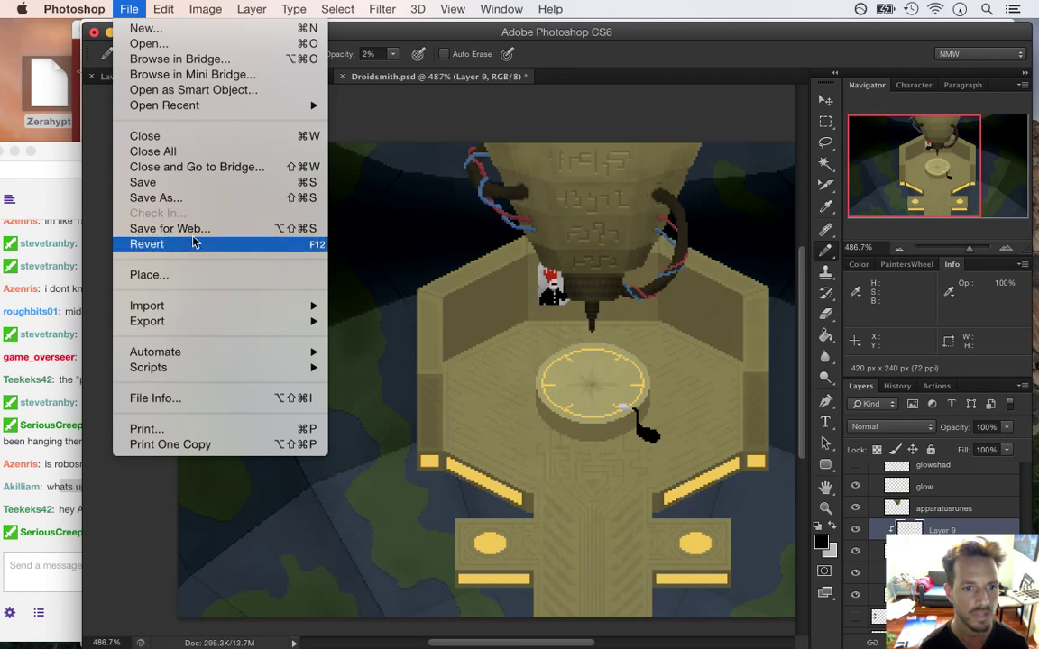
{"action": "mouse_move", "coordinate": [209, 322]}
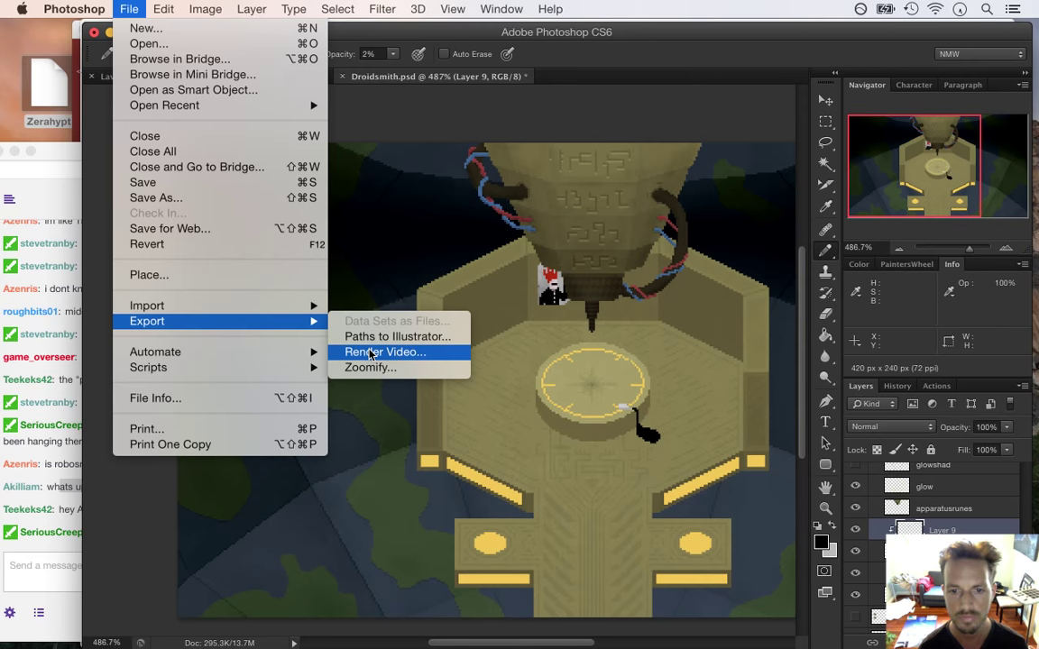
{"action": "left_click", "coordinate": [656, 74]}
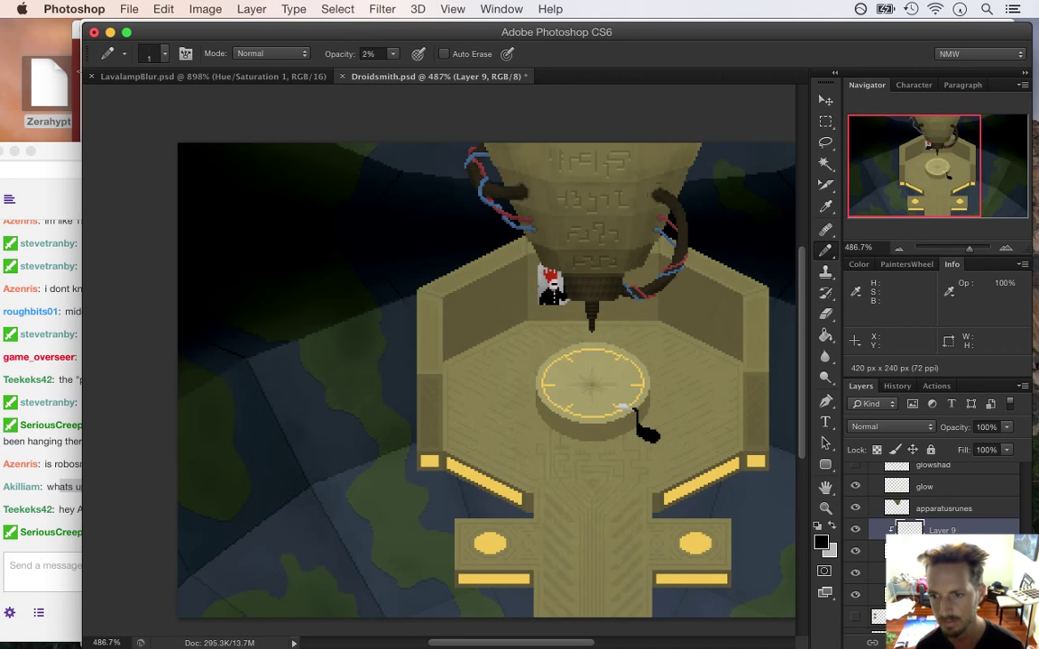
Show the glowshad layer above the glow layer and save the Droidsmith document
{"action": "scroll", "coordinate": [942, 519], "scroll_direction": "up", "scroll_amount": 8}
{"action": "scroll", "coordinate": [942, 519], "scroll_direction": "down", "scroll_amount": 3}
{"action": "scroll", "coordinate": [938, 505], "scroll_direction": "down", "scroll_amount": 2}
{"action": "left_click", "coordinate": [860, 532]}
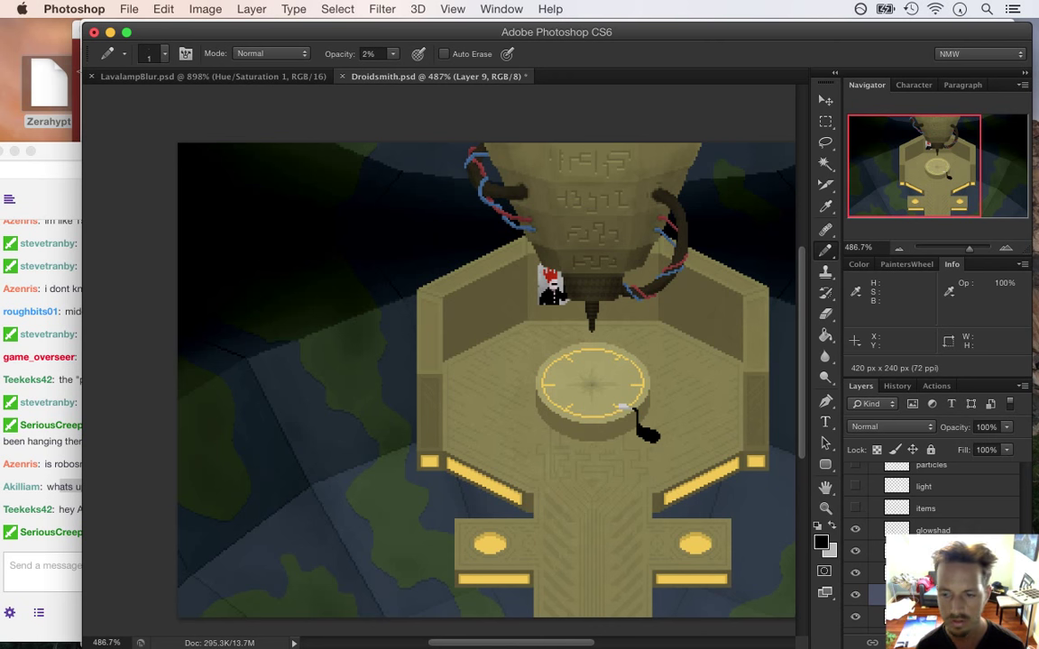
{"action": "mouse_move", "coordinate": [1025, 561]}
{"action": "left_mouse_down"}
{"action": "mouse_move", "coordinate": [1021, 486]}
{"action": "mouse_move", "coordinate": [1025, 551]}
{"action": "left_mouse_up"}
{"action": "left_click", "coordinate": [860, 497]}
{"action": "scroll", "coordinate": [938, 496], "scroll_direction": "down", "scroll_amount": 3}
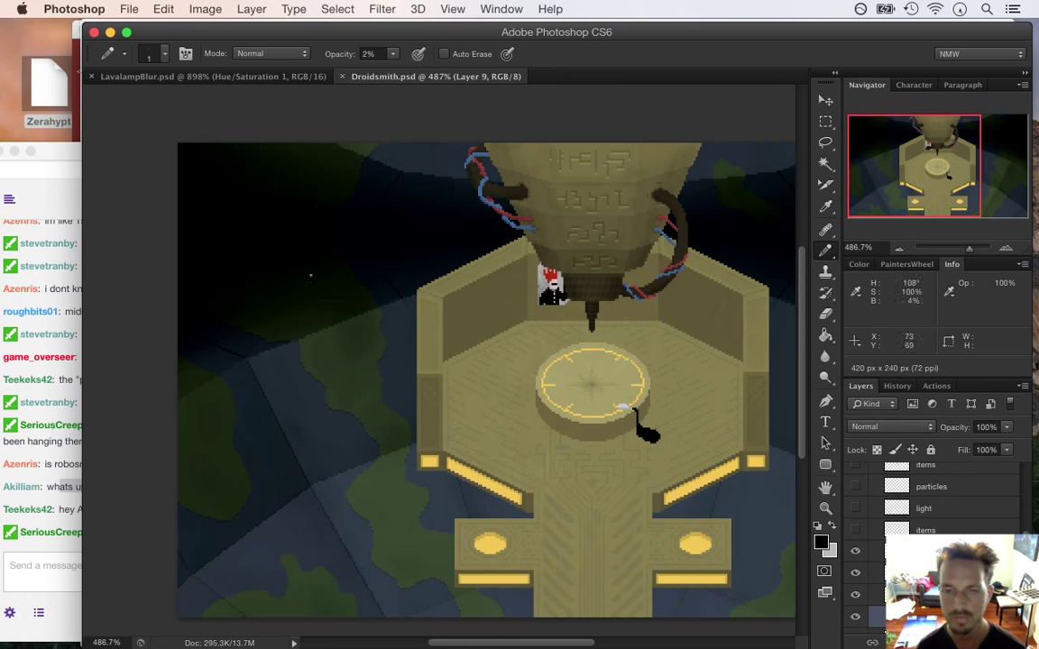
Export the room for web as a 420 x 240 px PNG-24, replacing Droidsmith.png in the Backgrounds folder
{"action": "left_click", "coordinate": [129, 9]}
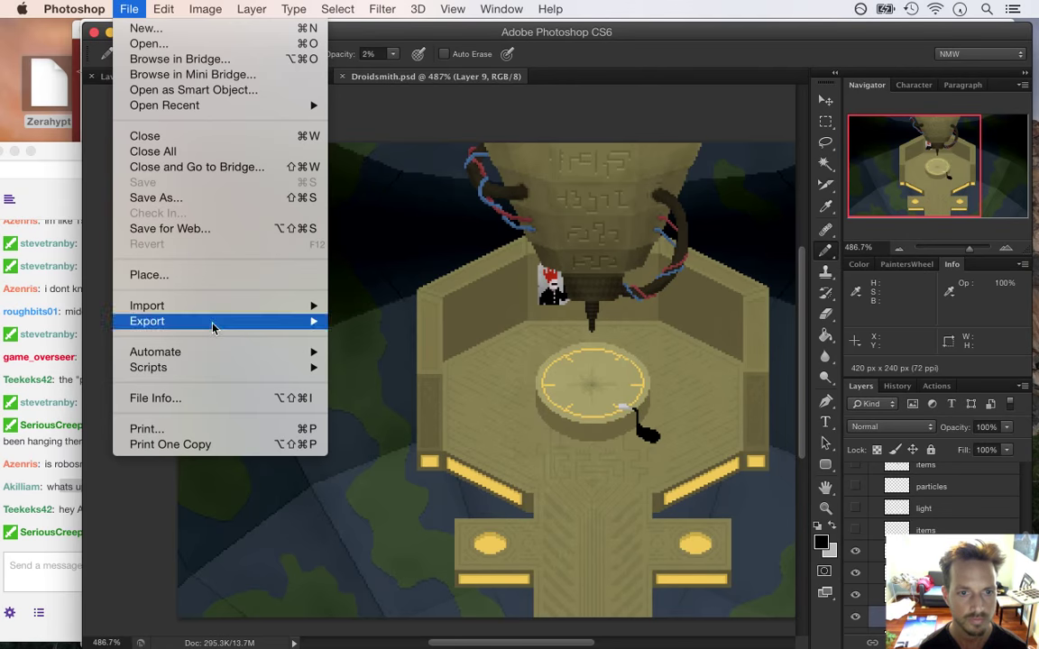
{"action": "left_click", "coordinate": [230, 229]}
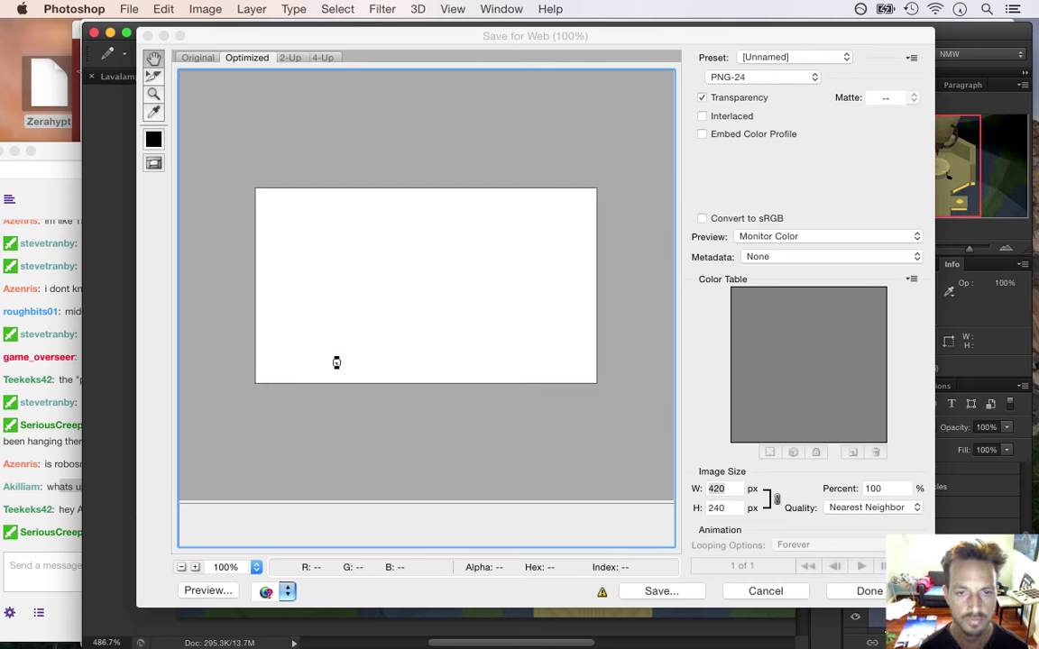
{"action": "left_click", "coordinate": [68, 510]}
{"action": "left_click", "coordinate": [634, 134]}
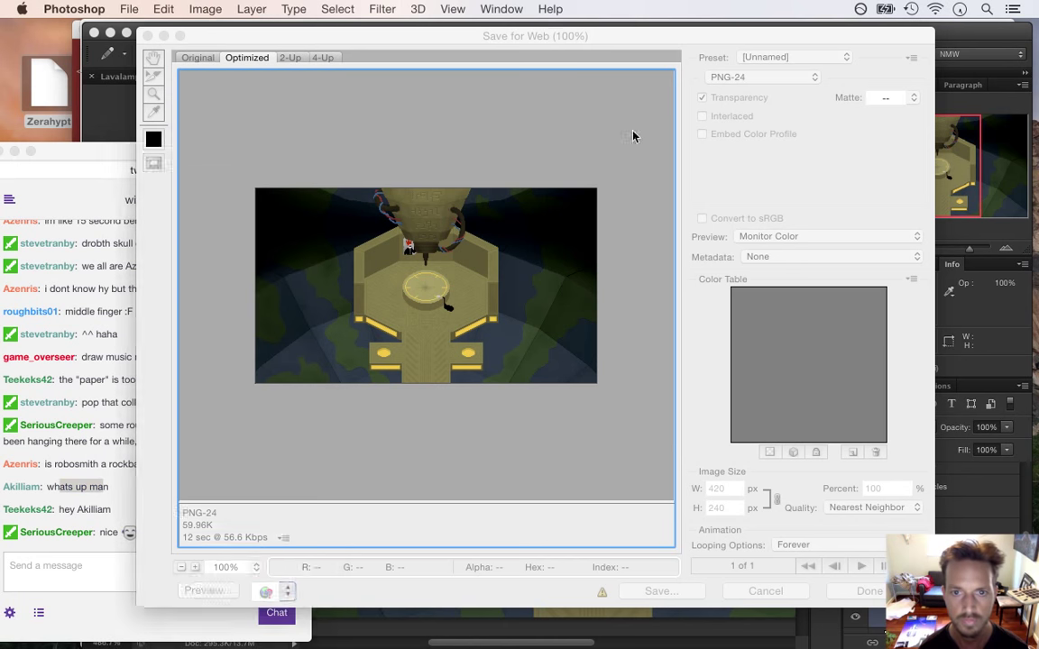
{"action": "left_click", "coordinate": [663, 592]}
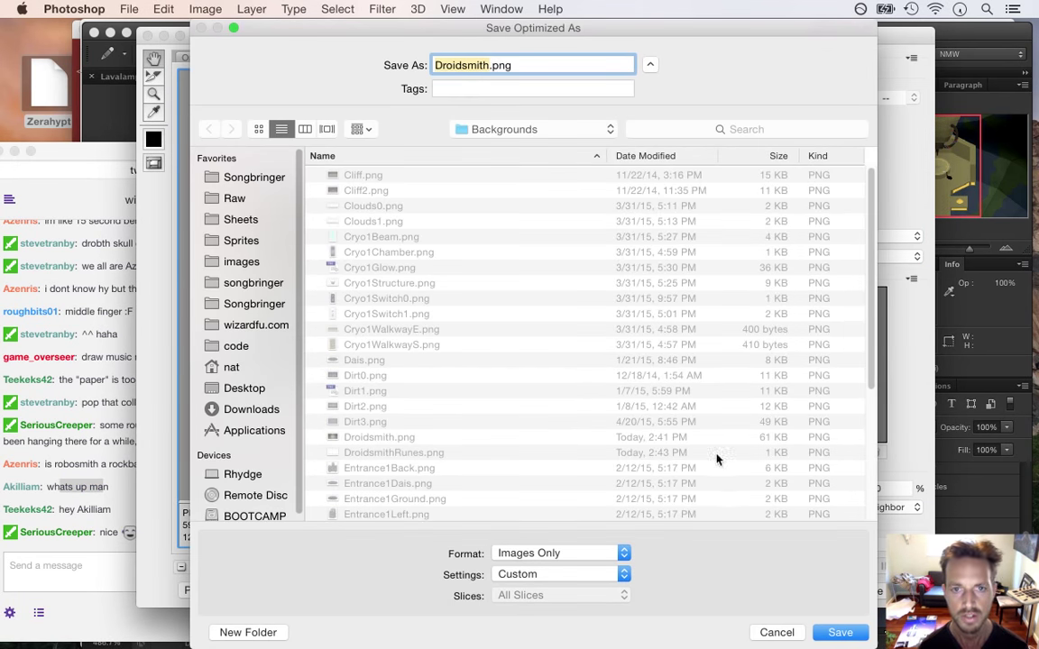
{"action": "left_click", "coordinate": [838, 632]}
{"action": "left_click", "coordinate": [729, 374]}
Run Songbringer from Xcode to check the poster in the Droidsmith room, quit the game and return to Photoshop
{"action": "key", "text": "super+Tab"}
{"action": "key", "text": "super+r"}
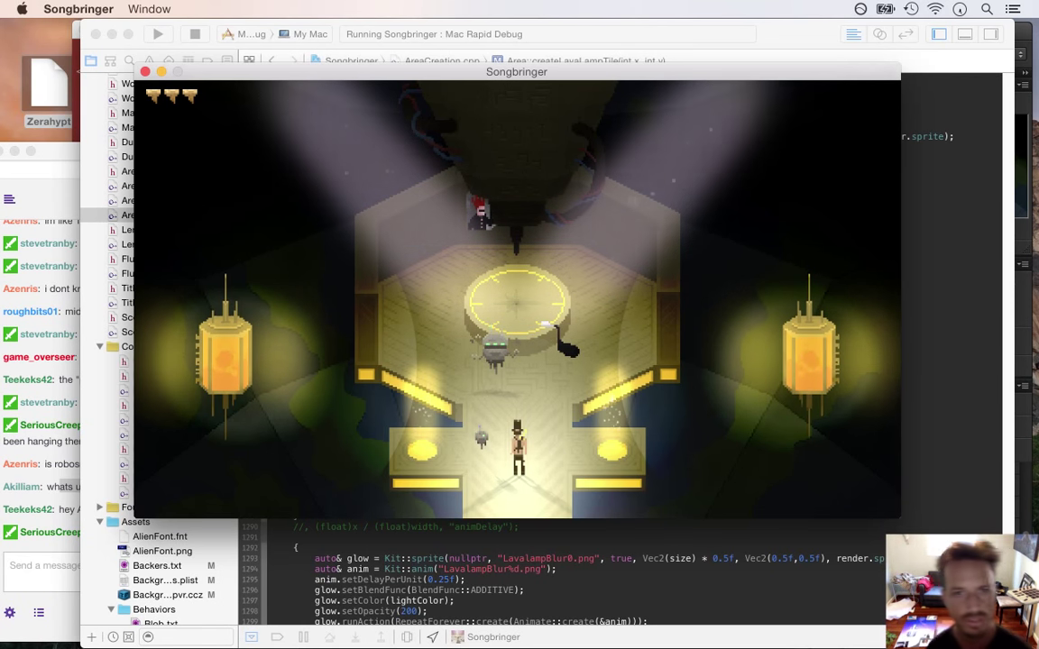
{"action": "key", "text": "super+q"}
{"action": "key", "text": "super+Tab"}
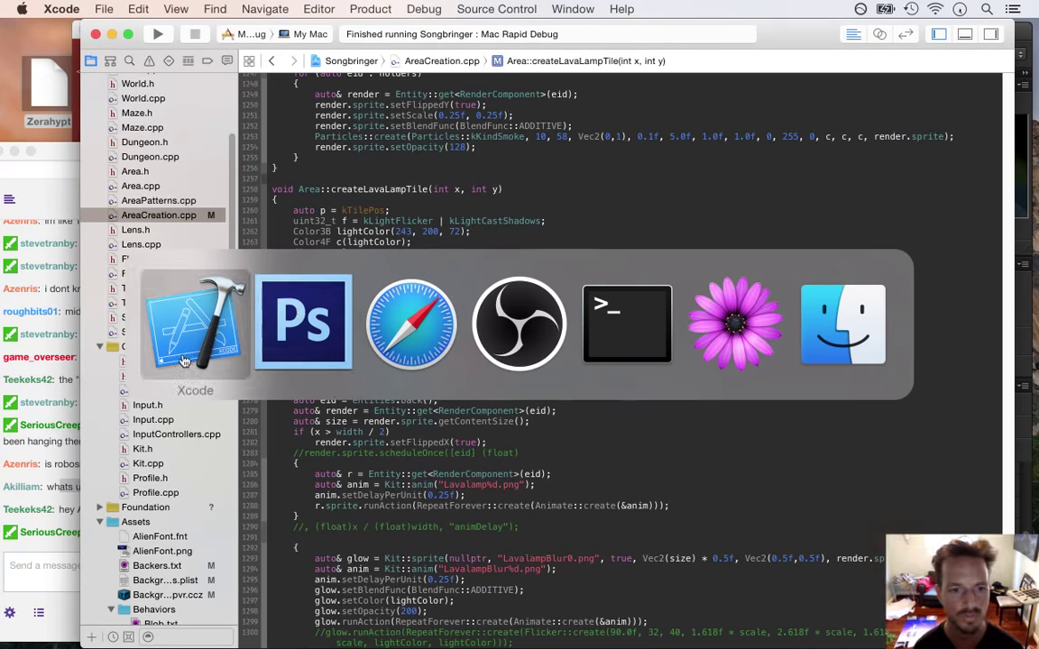
{"action": "left_click", "coordinate": [267, 325]}
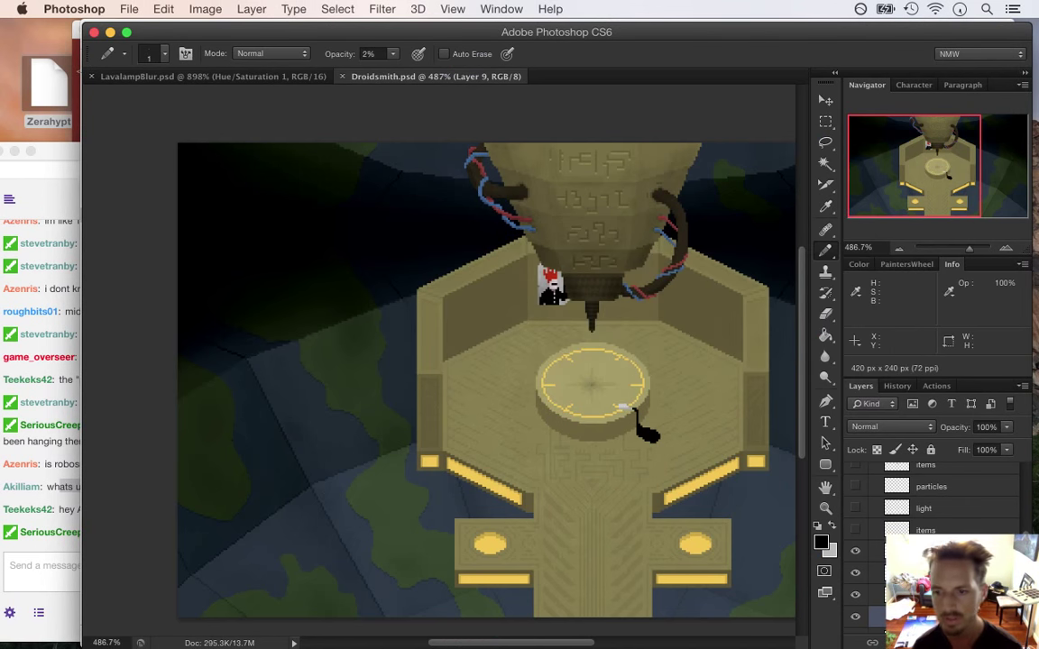
Merge Layer 9 with the poster artwork layer below it and rename the merged layer poster
{"action": "left_click", "coordinate": [942, 551], "text": "shift"}
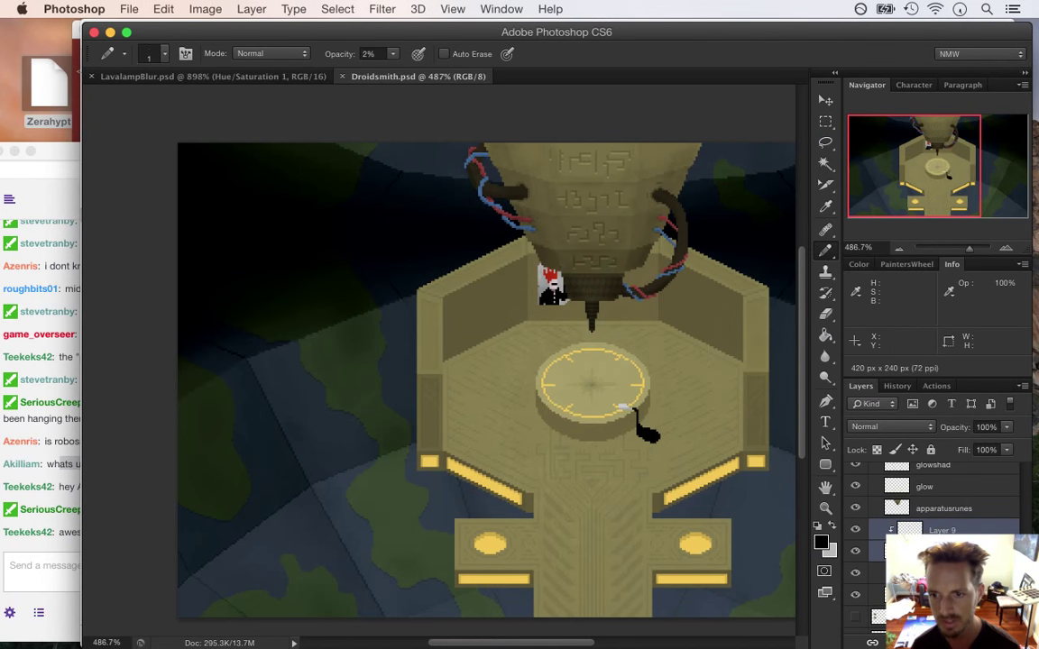
{"action": "right_click", "coordinate": [938, 530]}
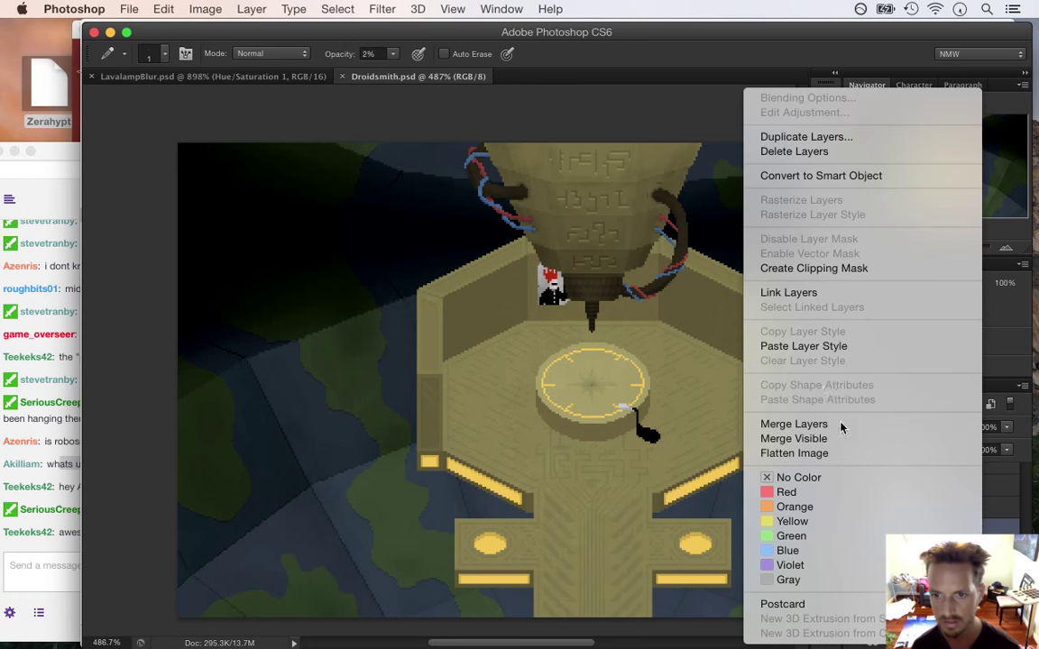
{"action": "left_click", "coordinate": [842, 424]}
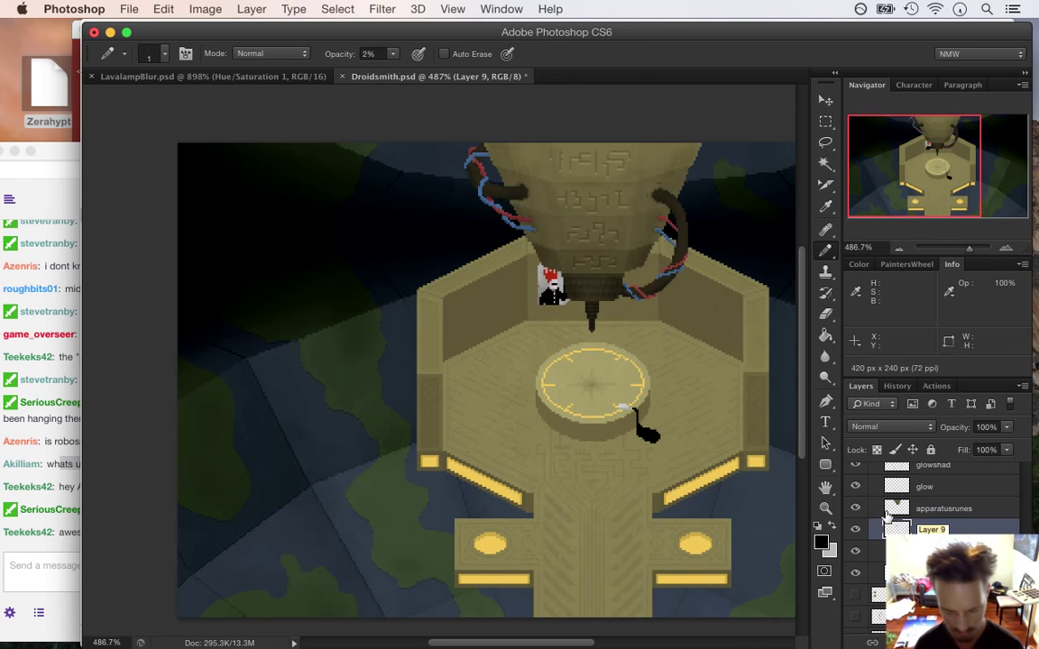
{"action": "key", "text": "Return"}
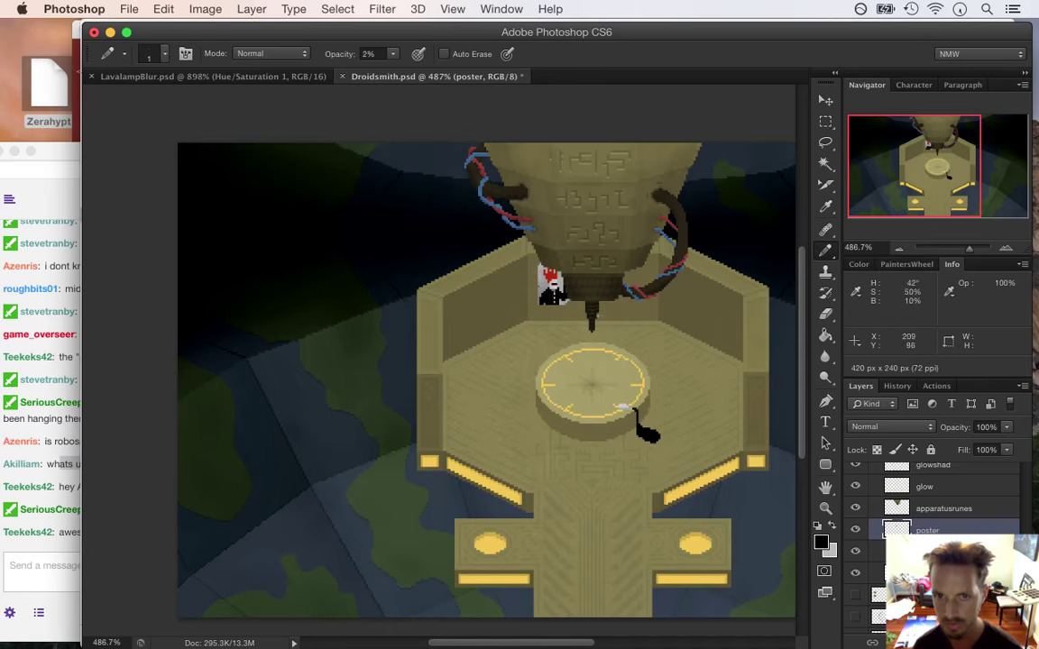
Duplicate the poster layer, hide the original and move the copy onto the room's left angled wall
{"action": "key", "text": "super+j"}
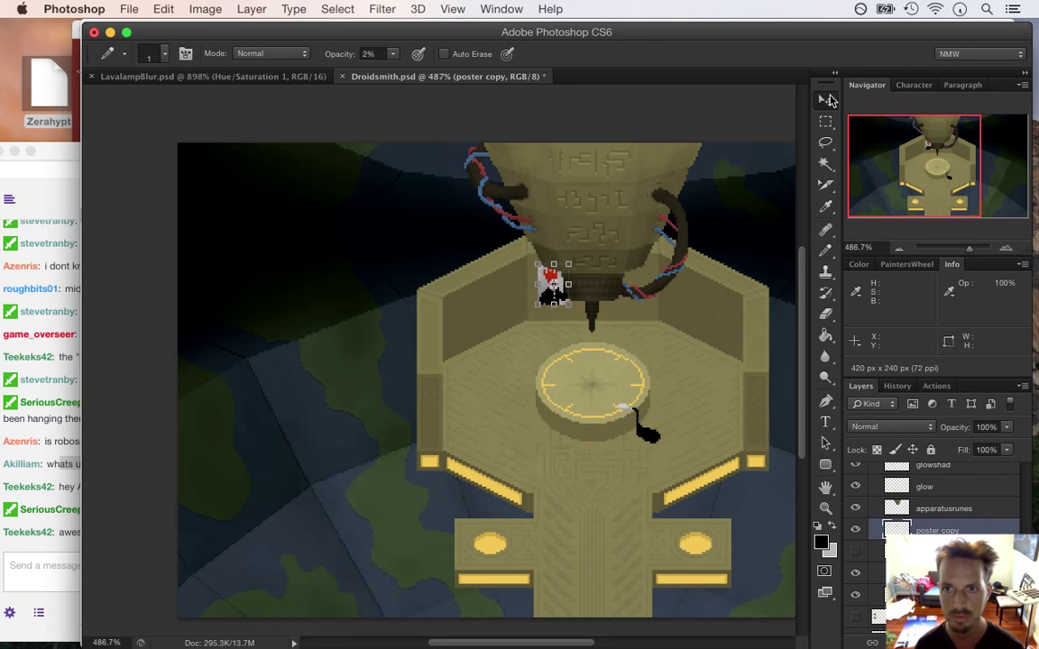
{"action": "left_click", "coordinate": [825, 99]}
{"action": "left_click_drag", "start_coordinate": [550, 278], "coordinate": [573, 364]}
{"action": "left_click_drag", "start_coordinate": [802, 321], "coordinate": [805, 298]}
Start slanting the poster copy by shifting everything from its third and then its fifth pixel column rightward up 1 pixel each
{"action": "left_click", "coordinate": [826, 120]}
{"action": "left_click", "coordinate": [880, 110]}
{"action": "left_click_drag", "start_coordinate": [451, 268], "coordinate": [602, 482]}
{"action": "key", "text": "v"}
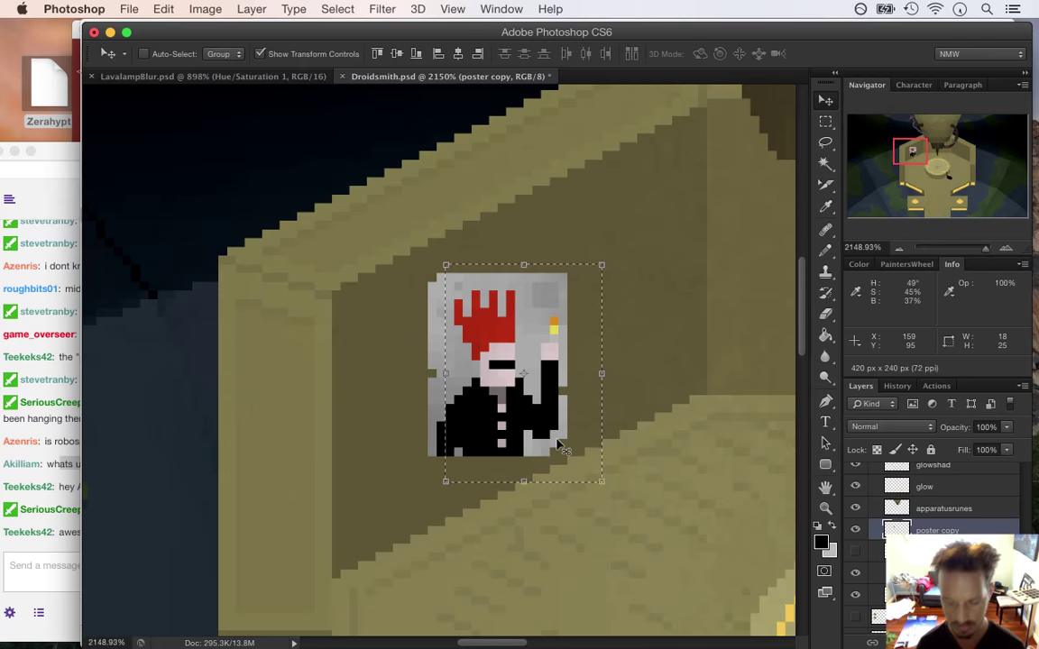
{"action": "key", "text": "Up"}
{"action": "key", "text": "m"}
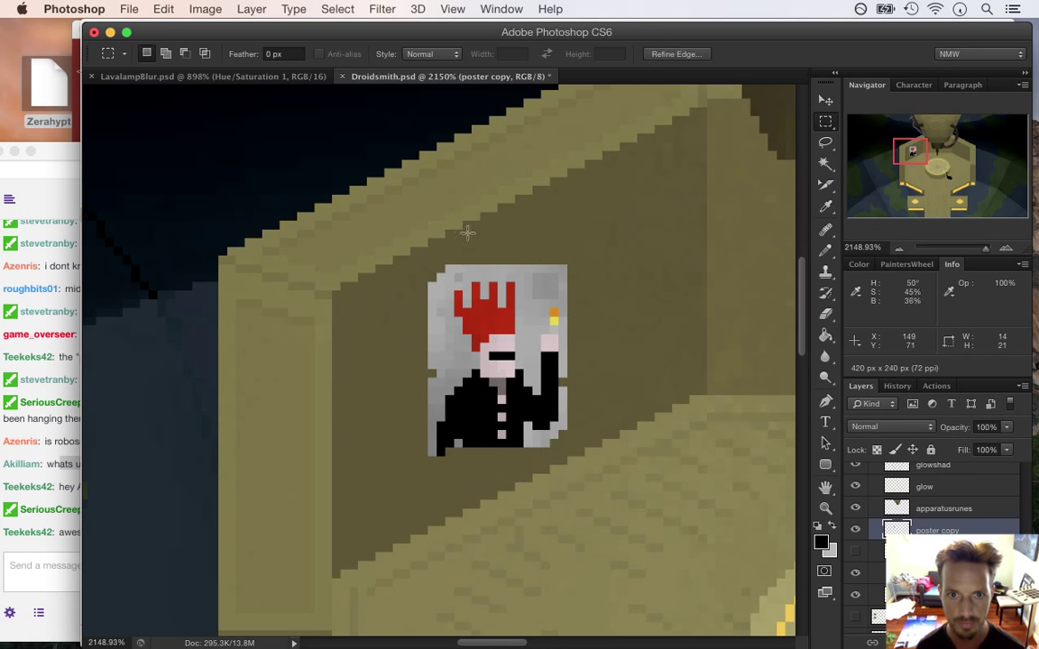
{"action": "left_click_drag", "start_coordinate": [463, 260], "coordinate": [617, 451]}
{"action": "key", "text": "v"}
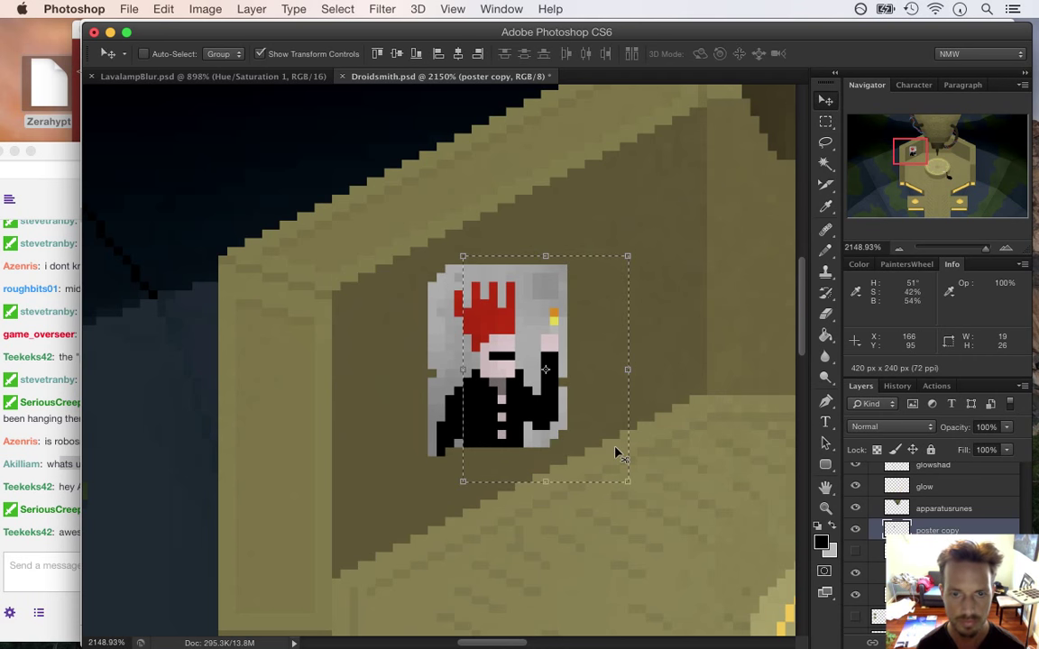
{"action": "key", "text": "Up"}
Select the poster copy from its seventh pixel column rightward and shift that part up 1 pixel
{"action": "key", "text": "m"}
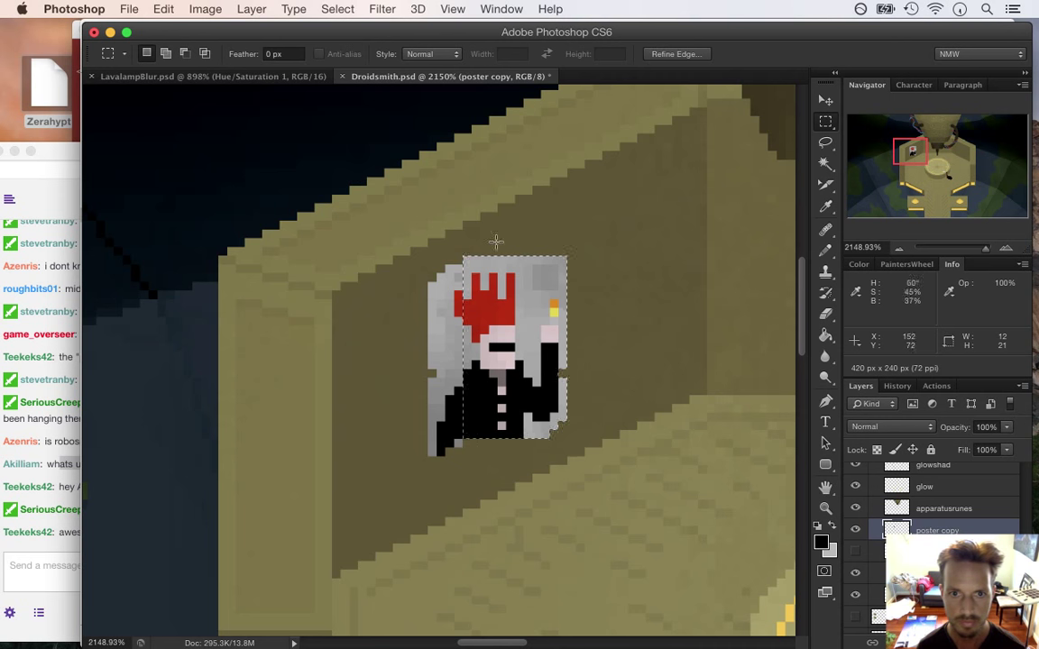
{"action": "left_click_drag", "start_coordinate": [471, 249], "coordinate": [609, 427]}
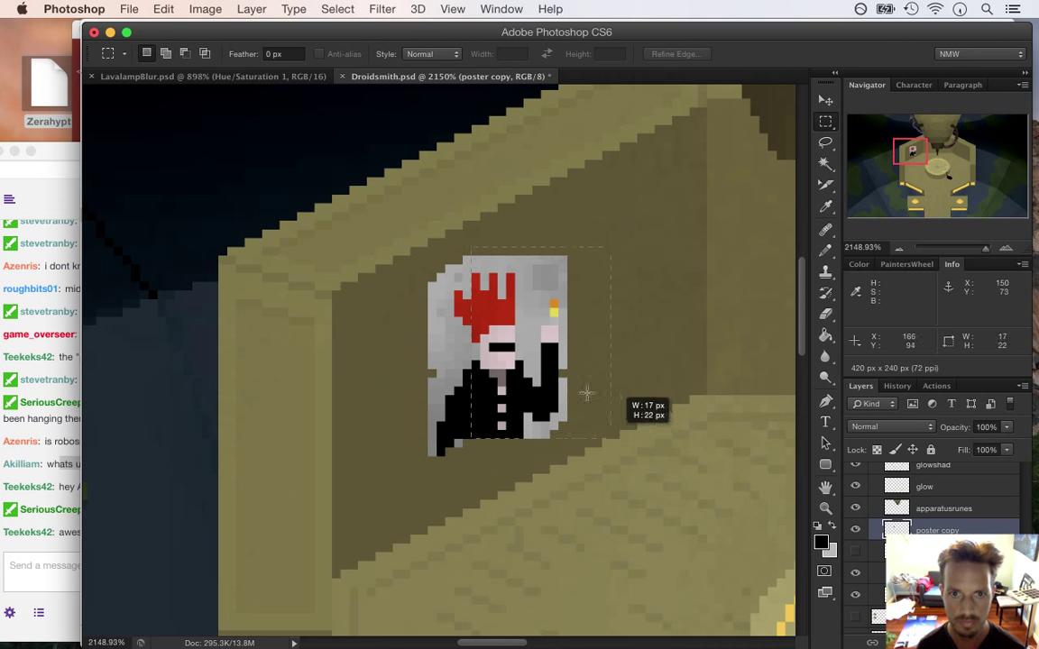
{"action": "left_click", "coordinate": [479, 245]}
{"action": "left_click_drag", "start_coordinate": [479, 246], "coordinate": [553, 437]}
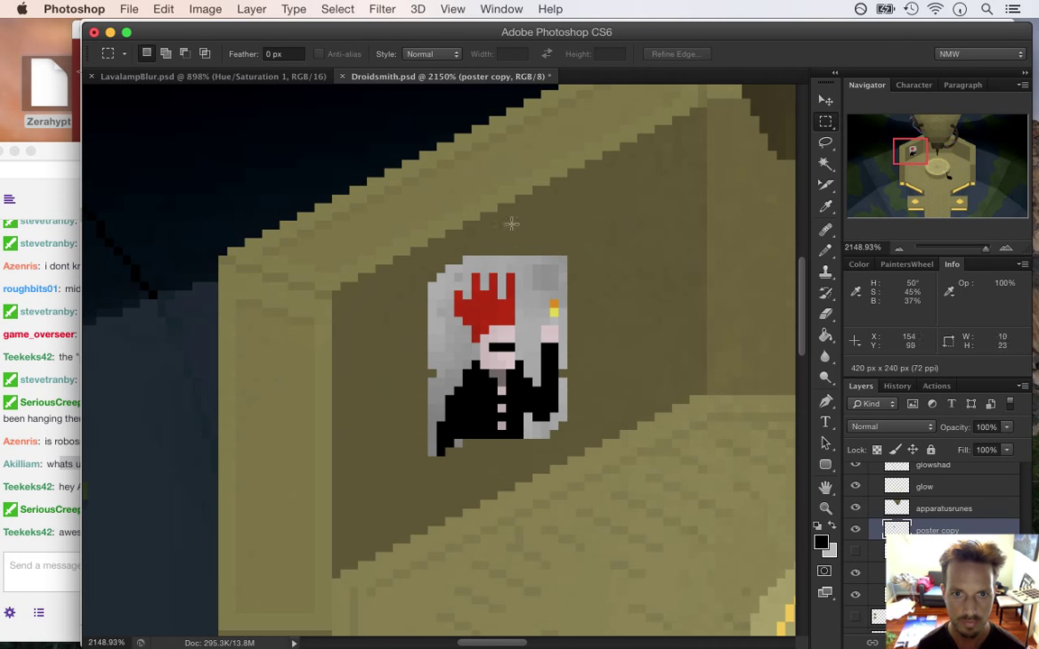
{"action": "left_click_drag", "start_coordinate": [479, 250], "coordinate": [569, 461]}
{"action": "left_click_drag", "start_coordinate": [547, 232], "coordinate": [557, 239]}
{"action": "left_click_drag", "start_coordinate": [482, 241], "coordinate": [511, 304]}
{"action": "left_click_drag", "start_coordinate": [589, 489], "coordinate": [580, 483]}
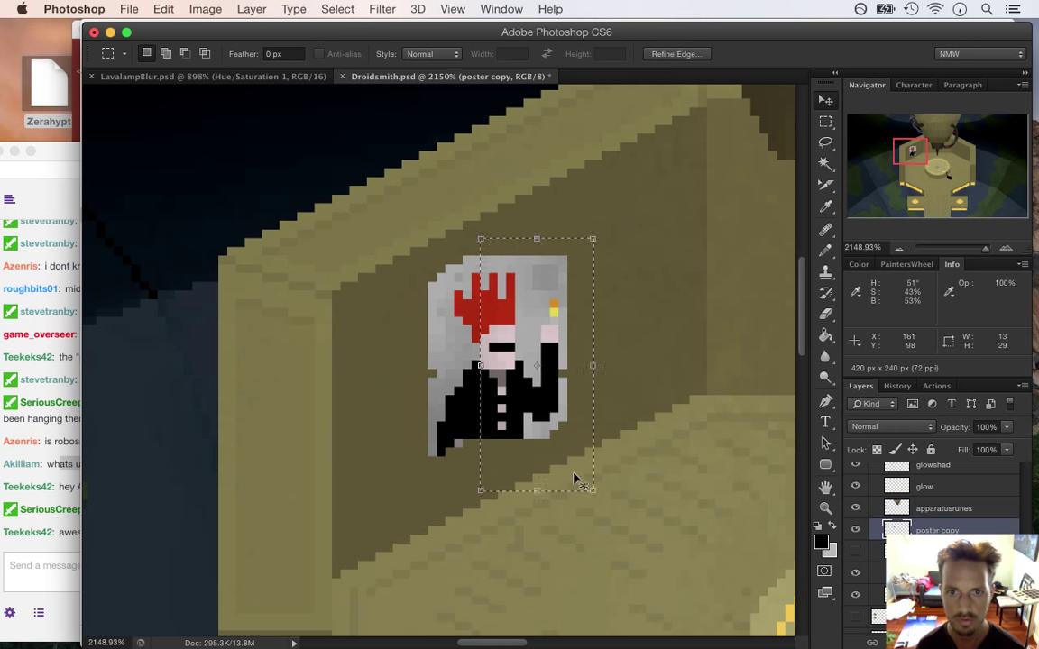
{"action": "key", "text": "super+Up"}
Continue the poster copy's slant, shifting the parts from the ninth and eleventh pixel columns rightward up 1 pixel each
{"action": "left_click", "coordinate": [501, 250]}
{"action": "left_click_drag", "start_coordinate": [501, 237], "coordinate": [654, 482]}
{"action": "key", "text": "v"}
{"action": "key", "text": "Up"}
{"action": "key", "text": "m"}
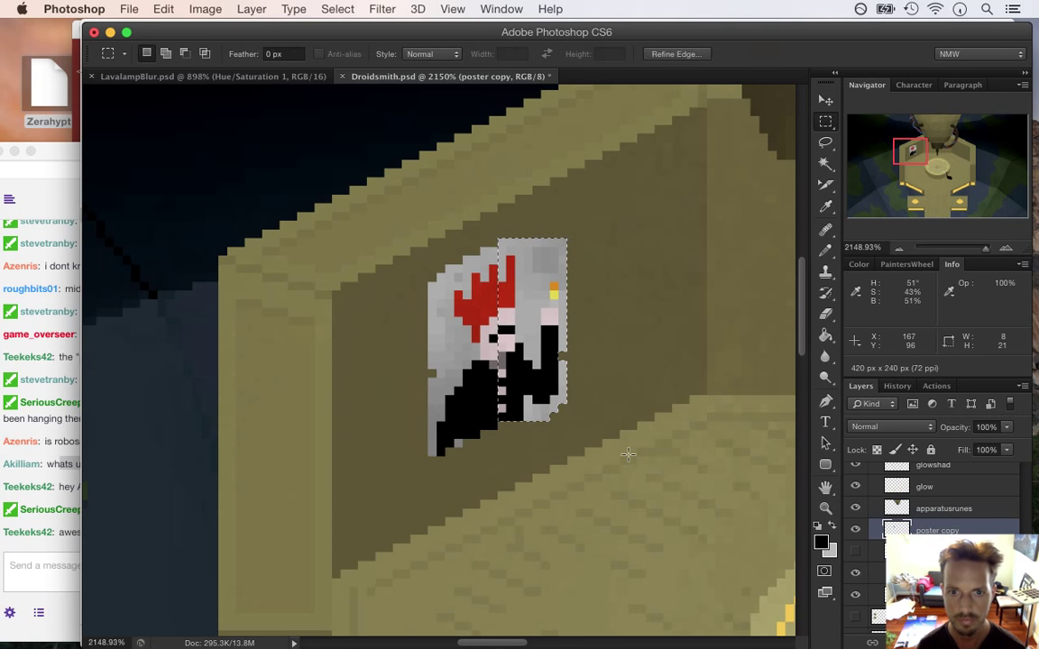
{"action": "left_click", "coordinate": [543, 221]}
{"action": "left_click_drag", "start_coordinate": [515, 231], "coordinate": [610, 483]}
{"action": "key", "text": "v"}
{"action": "key", "text": "Up"}
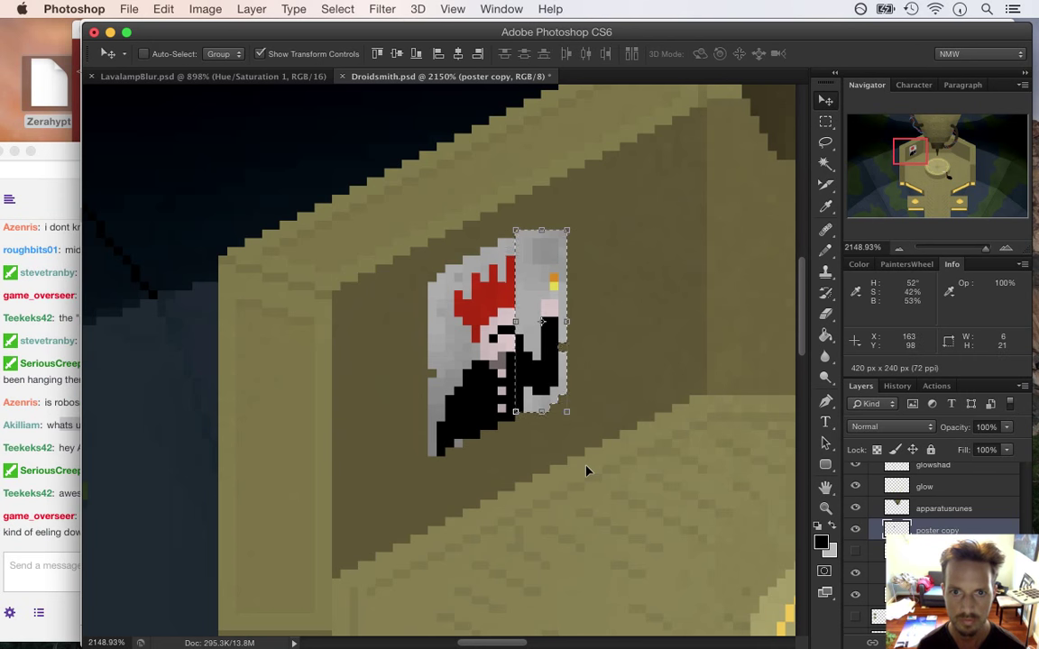
Complete the poster copy's slant by shifting its last four and then its last two pixel columns up 1 pixel each, and deselect
{"action": "key", "text": "m"}
{"action": "left_click_drag", "start_coordinate": [533, 212], "coordinate": [610, 465]}
{"action": "key", "text": "v"}
{"action": "key", "text": "Up"}
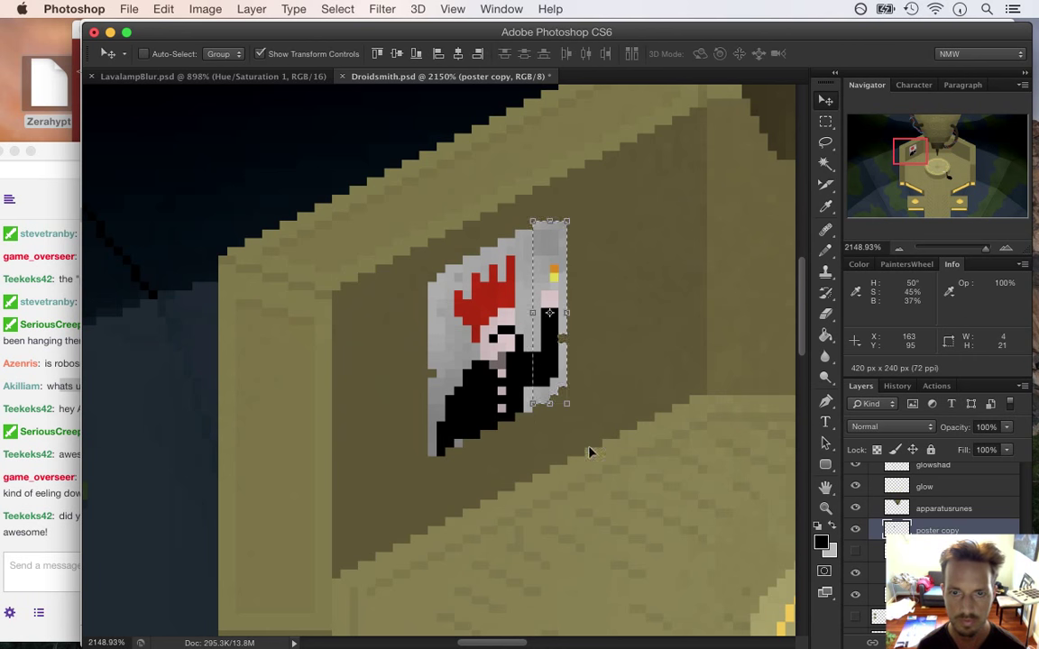
{"action": "key", "text": "m"}
{"action": "left_click_drag", "start_coordinate": [550, 205], "coordinate": [610, 456]}
{"action": "key", "text": "v"}
{"action": "key", "text": "Up"}
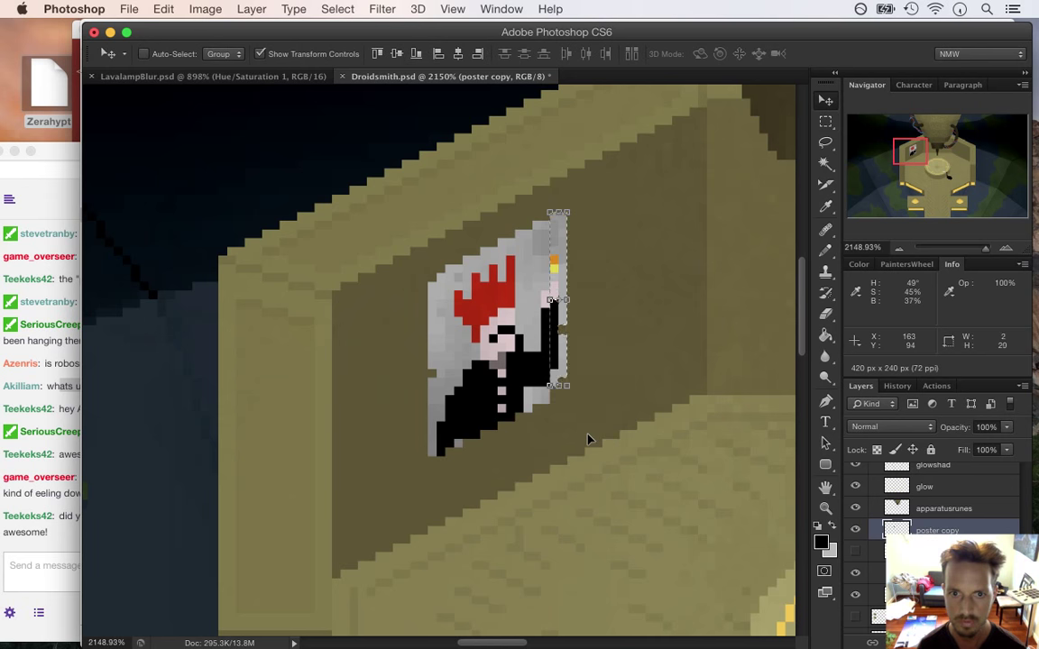
{"action": "key", "text": "m"}
{"action": "key", "text": "super+d"}
Reposition the slanted poster copy on the left wall, 3 pixels to the right and a net 1 pixel down
{"action": "key", "text": "v"}
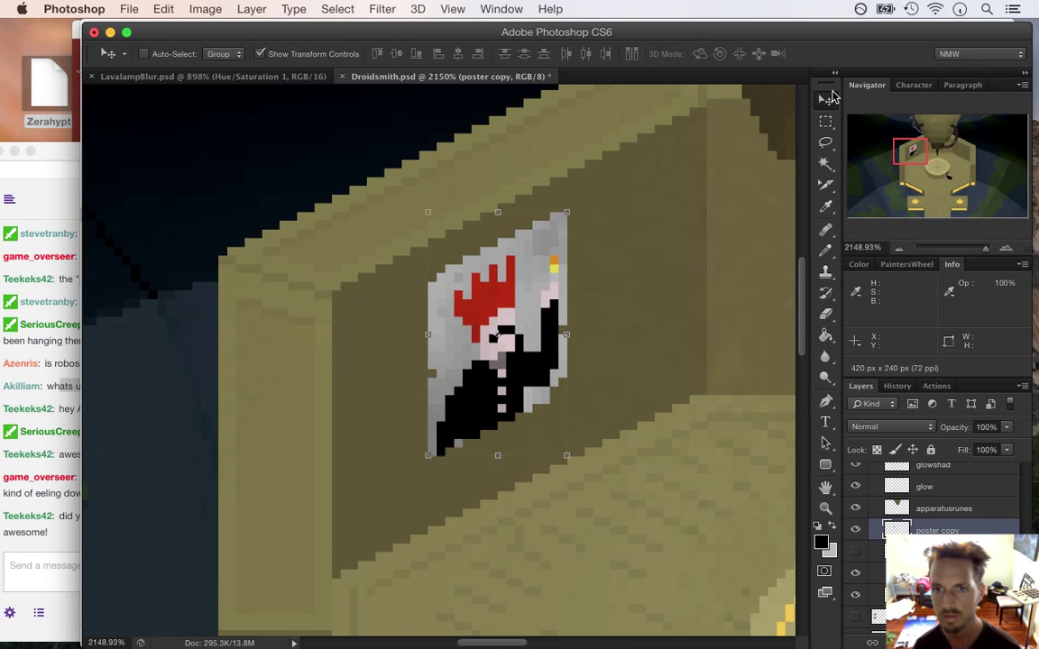
{"action": "key", "text": "Down"}
{"action": "key", "text": "Down"}
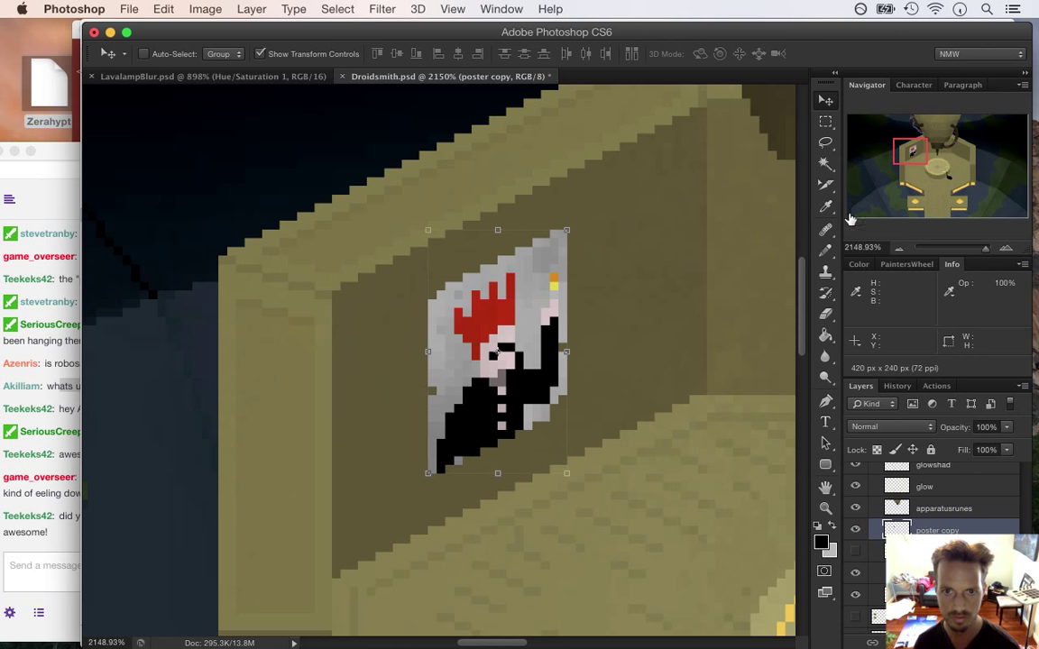
{"action": "key", "text": "Right"}
{"action": "key", "text": "Right"}
{"action": "key", "text": "Right"}
{"action": "key", "text": "Up"}
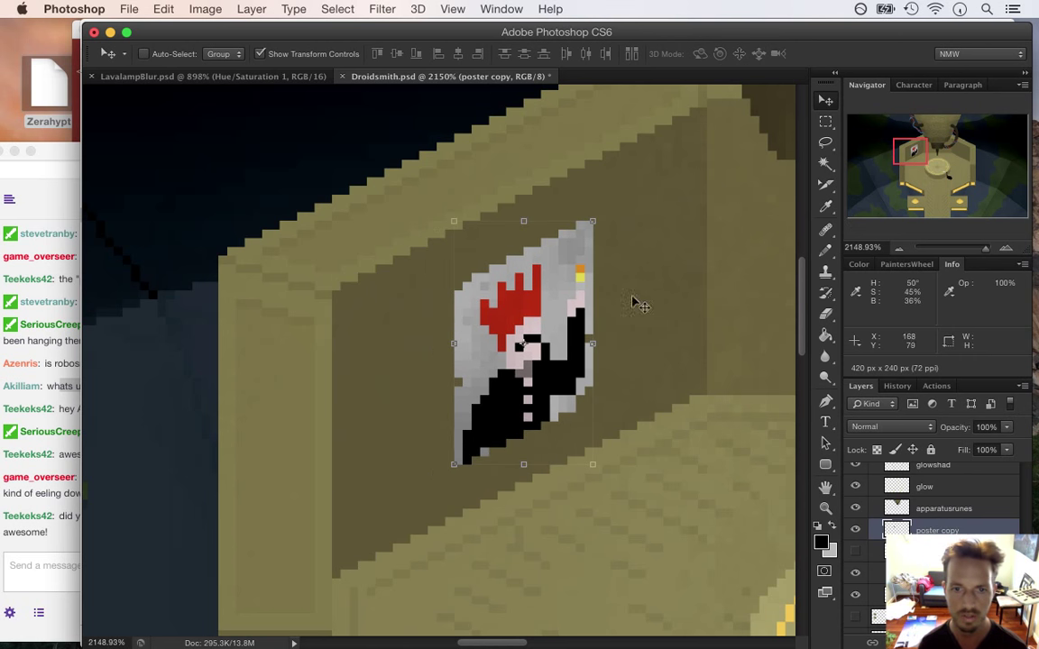
{"action": "key", "text": "m"}
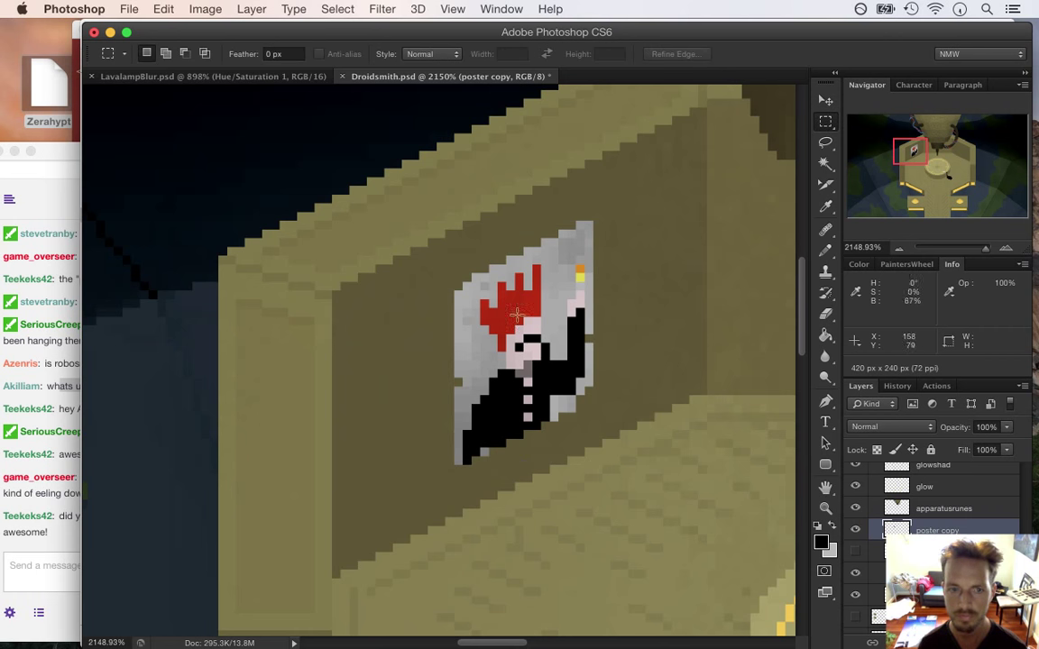
Switch to the Twitch chat in Safari and read the comments about another poster and the light shader
{"action": "left_click", "coordinate": [72, 511]}
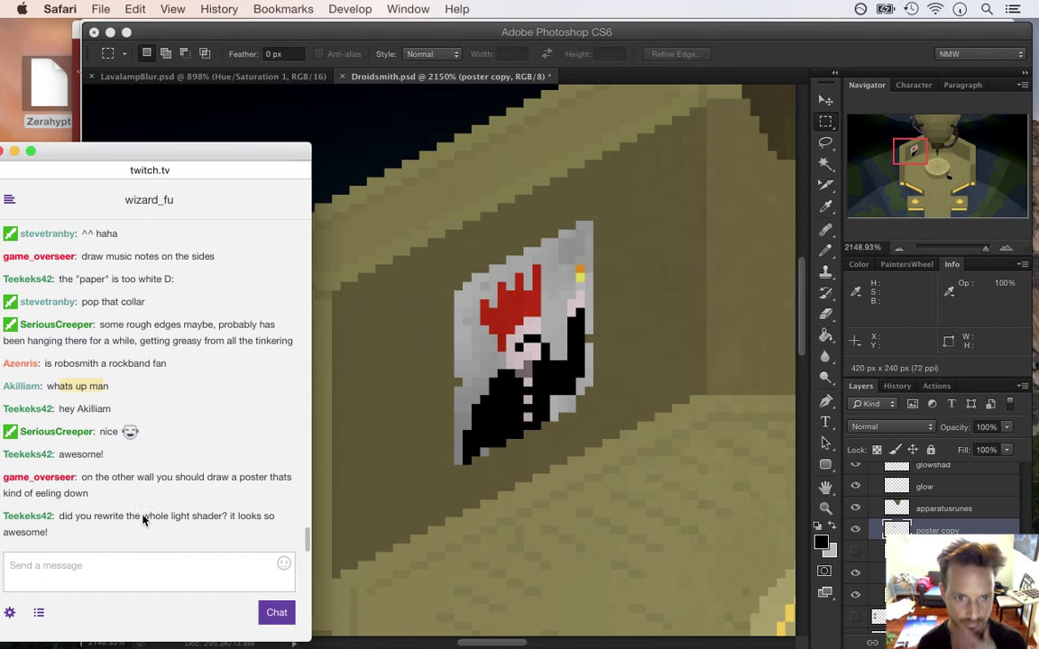
{"action": "left_click_drag", "start_coordinate": [88, 494], "coordinate": [78, 476]}
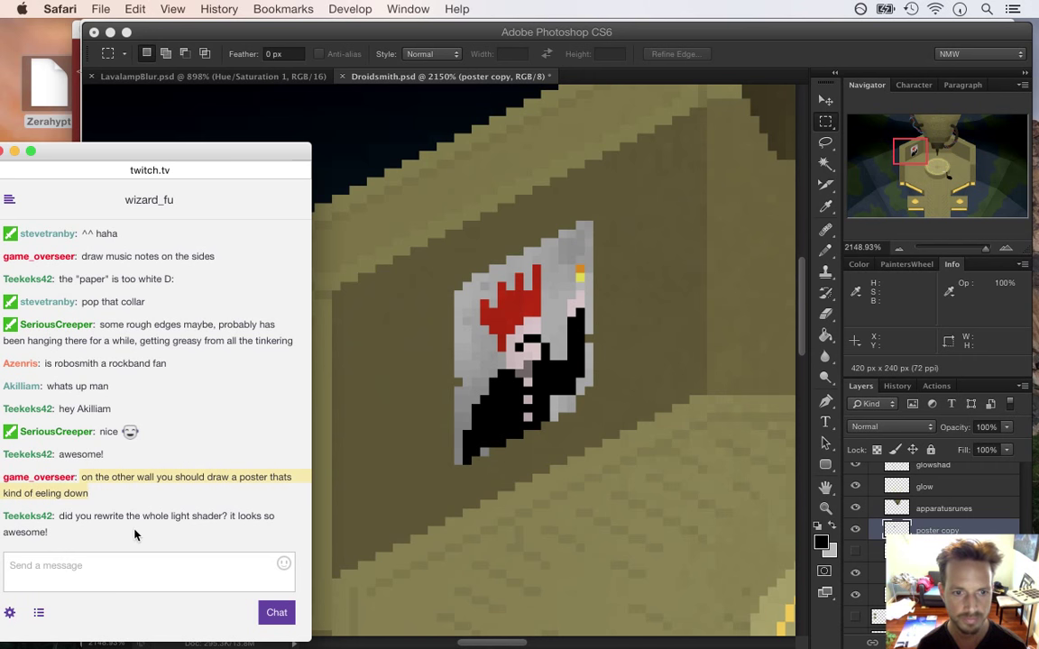
{"action": "left_click_drag", "start_coordinate": [98, 518], "coordinate": [141, 547]}
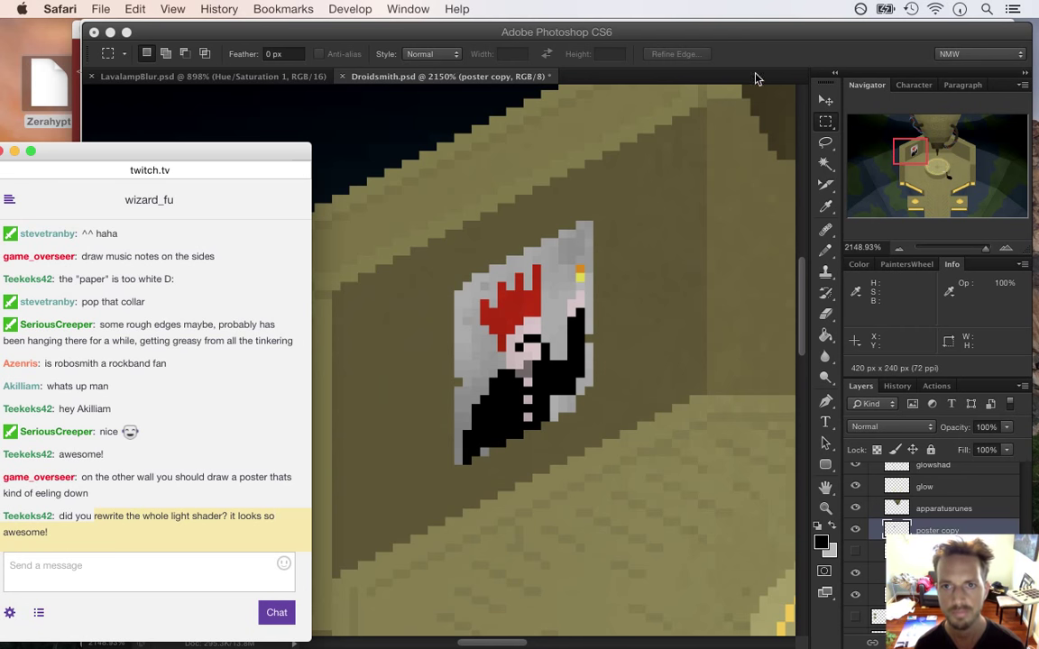
Return to Photoshop and examine the slanted poster copy on the left wall, both close up and within the whole room
{"action": "left_click", "coordinate": [682, 65]}
{"action": "left_click_drag", "start_coordinate": [427, 405], "coordinate": [366, 383]}
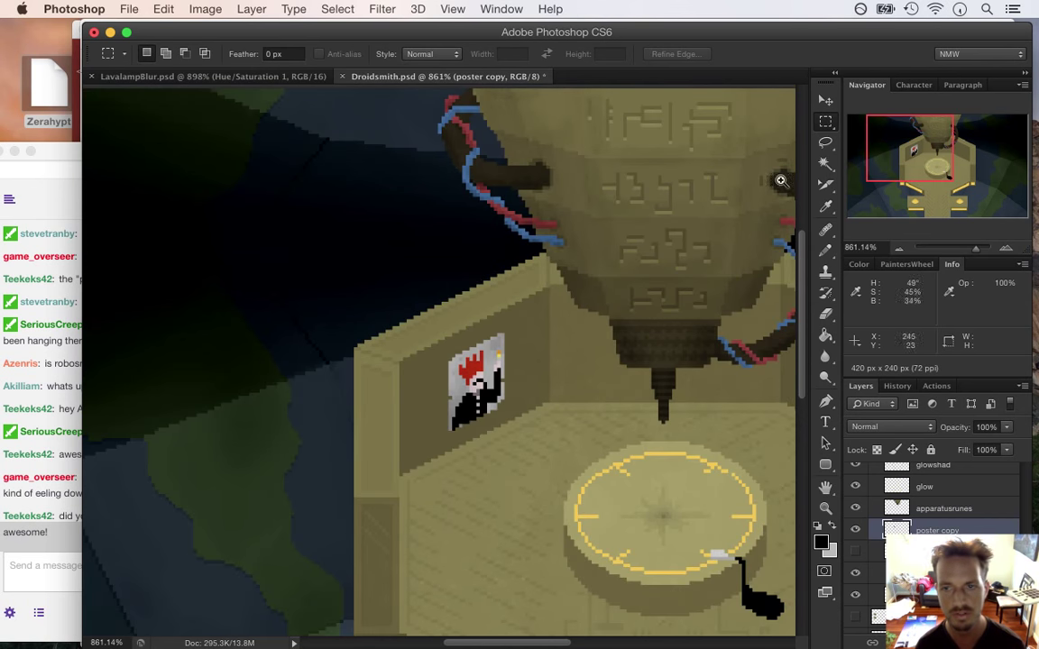
{"action": "left_click_drag", "start_coordinate": [528, 384], "coordinate": [597, 399]}
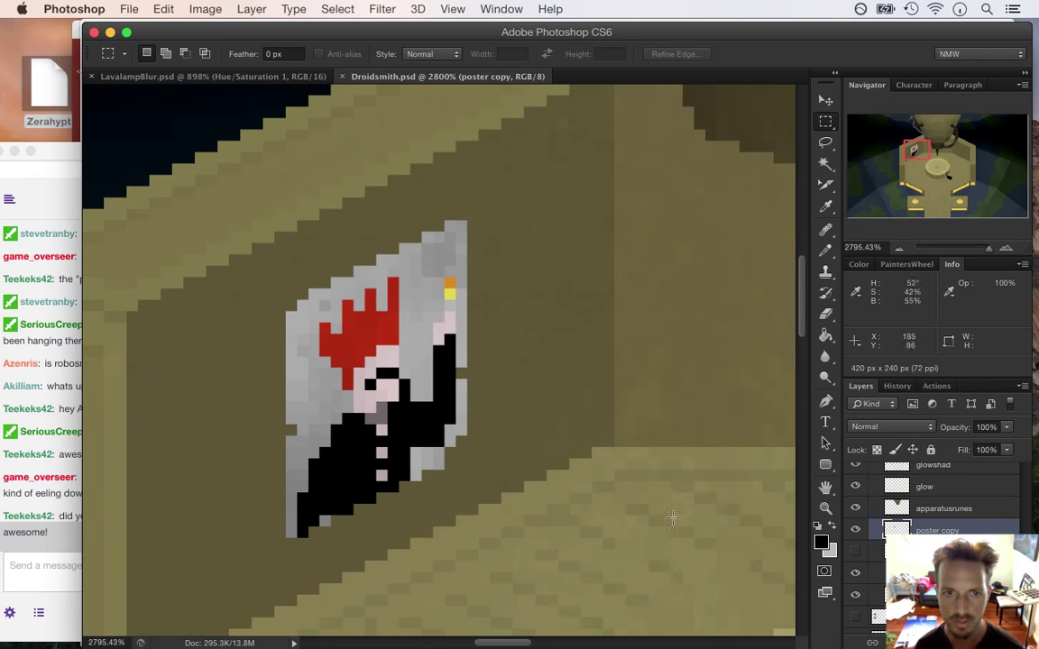
{"action": "scroll", "coordinate": [739, 304], "scroll_direction": "up", "scroll_amount": 2}
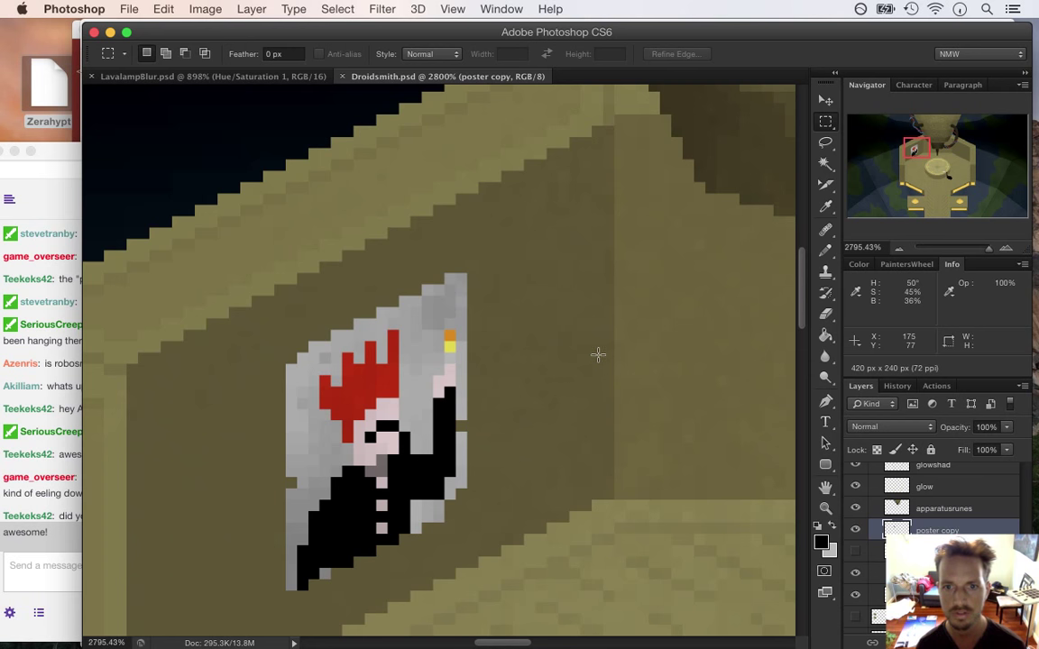
{"action": "scroll", "coordinate": [720, 288], "scroll_direction": "down", "scroll_amount": 4}
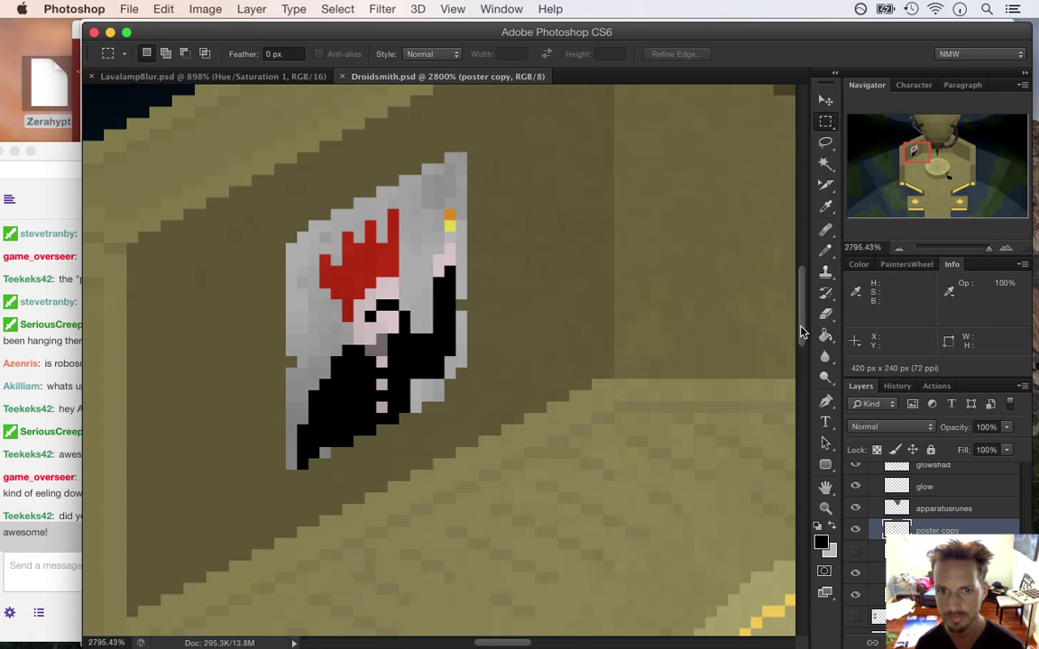
{"action": "left_click_drag", "start_coordinate": [483, 361], "coordinate": [373, 338]}
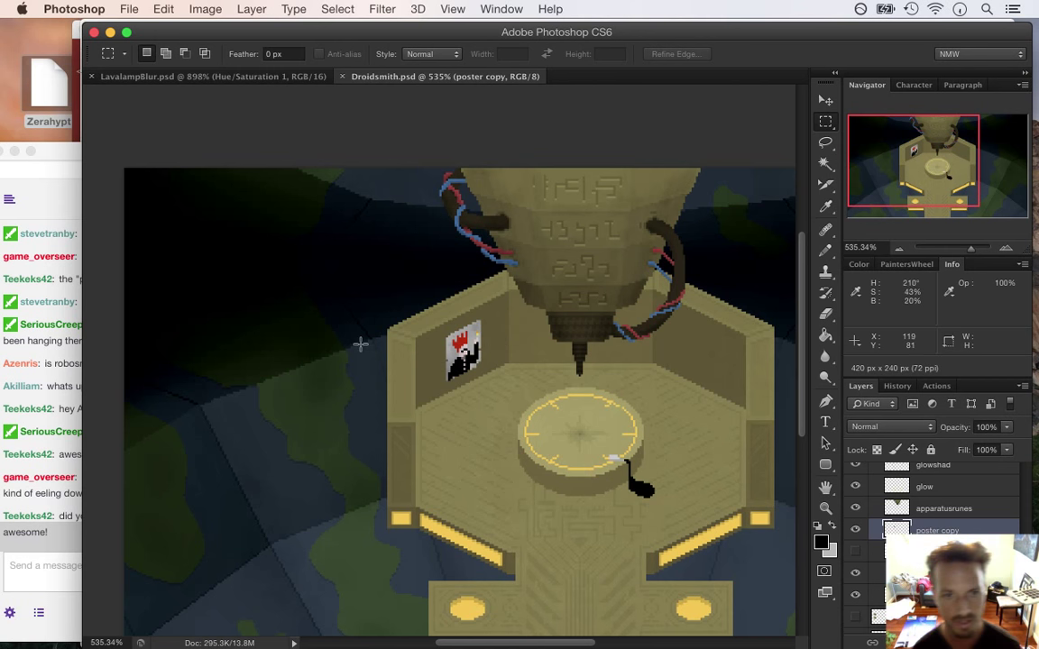
{"action": "left_click_drag", "start_coordinate": [458, 354], "coordinate": [550, 409]}
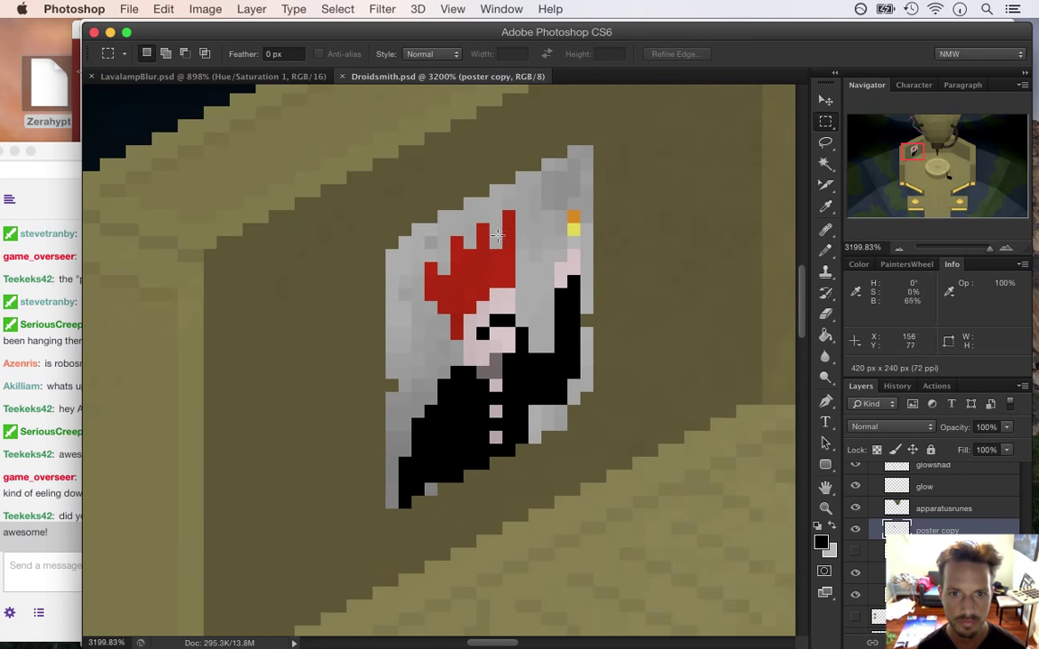
Delete the poster copy's tenth pixel column, just past the middle of the face
{"action": "left_click_drag", "start_coordinate": [494, 162], "coordinate": [499, 494]}
{"action": "key", "text": "super+d"}
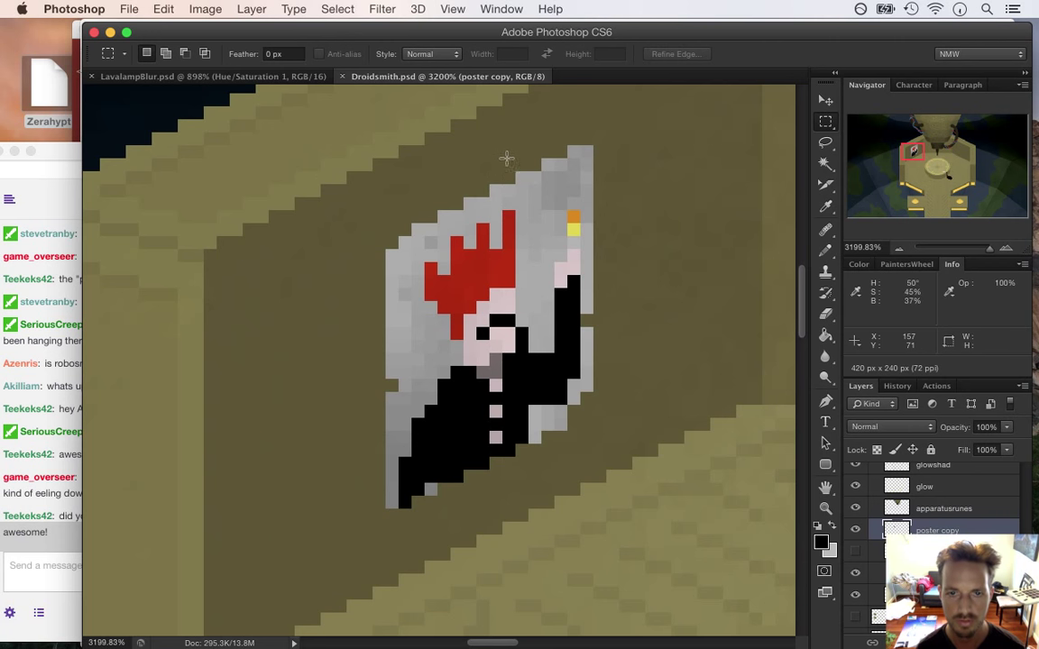
{"action": "left_click_drag", "start_coordinate": [509, 162], "coordinate": [511, 482]}
{"action": "key", "text": "BackSpace"}
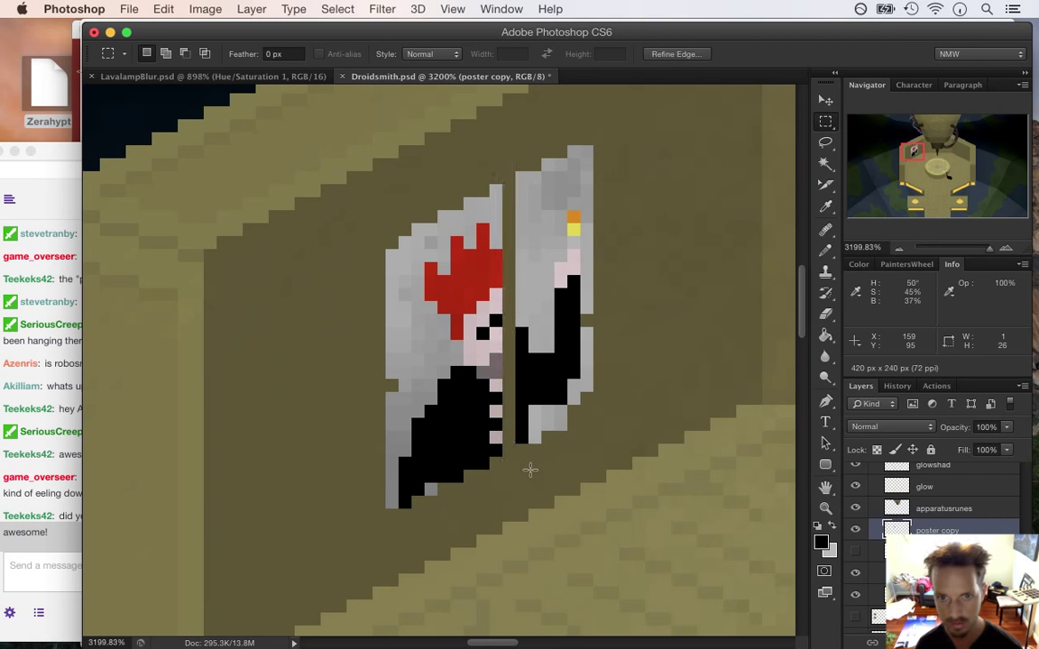
Set the Pencil to 100% opacity and paint one pixel in the hair's sampled red to extend the spike beside the gap upward
{"action": "left_click", "coordinate": [522, 281]}
{"action": "key", "text": "b"}
{"action": "left_click", "coordinate": [491, 262], "text": "alt"}
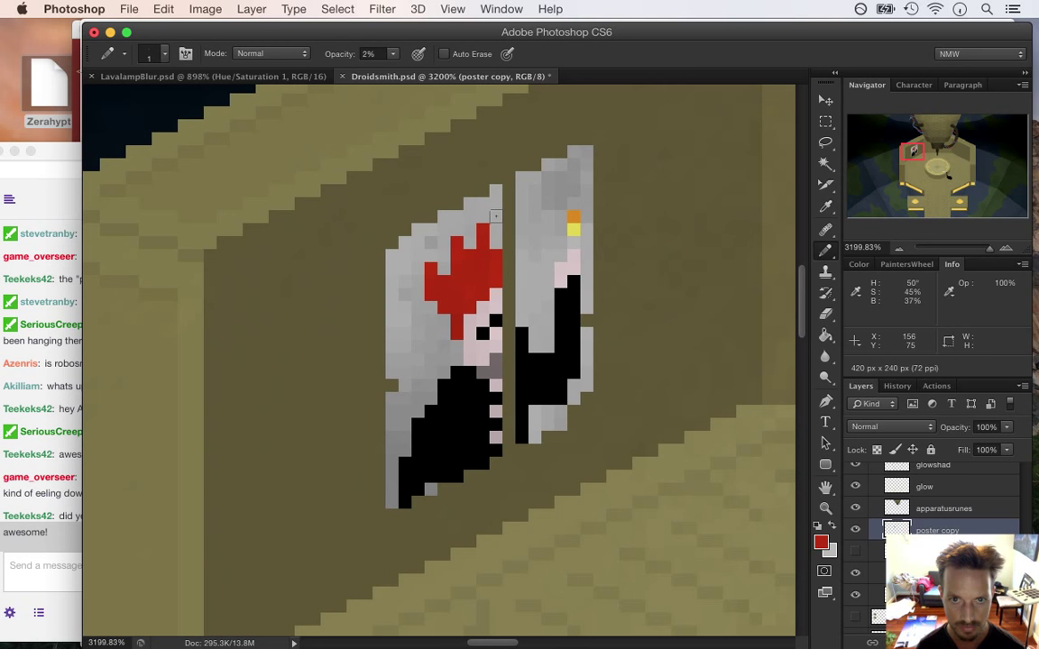
{"action": "left_click_drag", "start_coordinate": [394, 57], "coordinate": [441, 65]}
{"action": "left_click", "coordinate": [496, 221]}
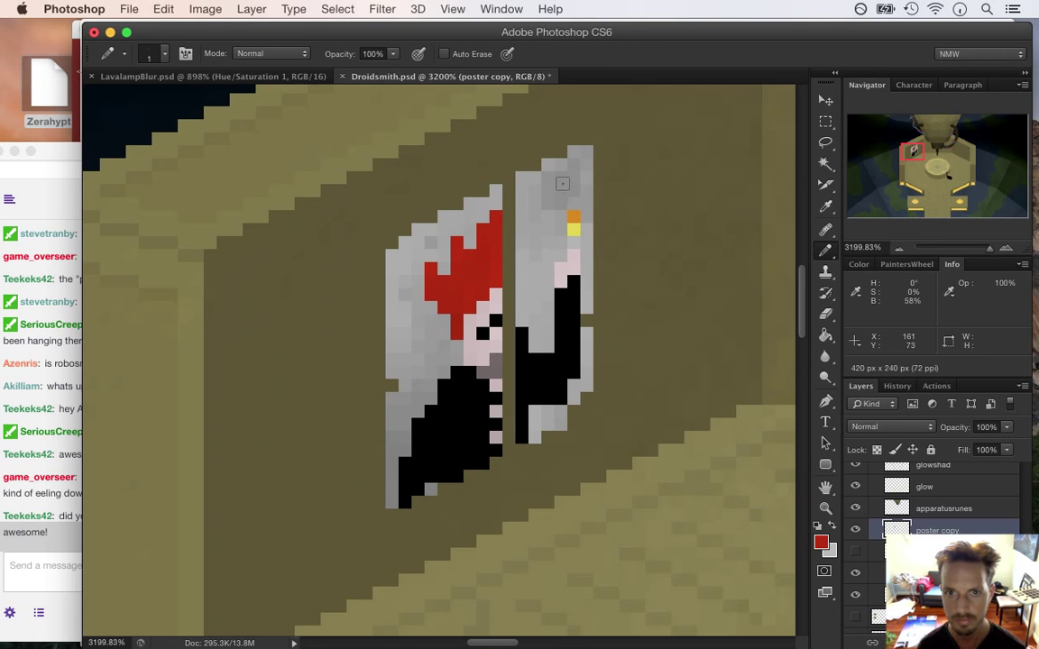
Delete another single pixel column through the raised arm, two columns past the first gap, and deselect
{"action": "key", "text": "l"}
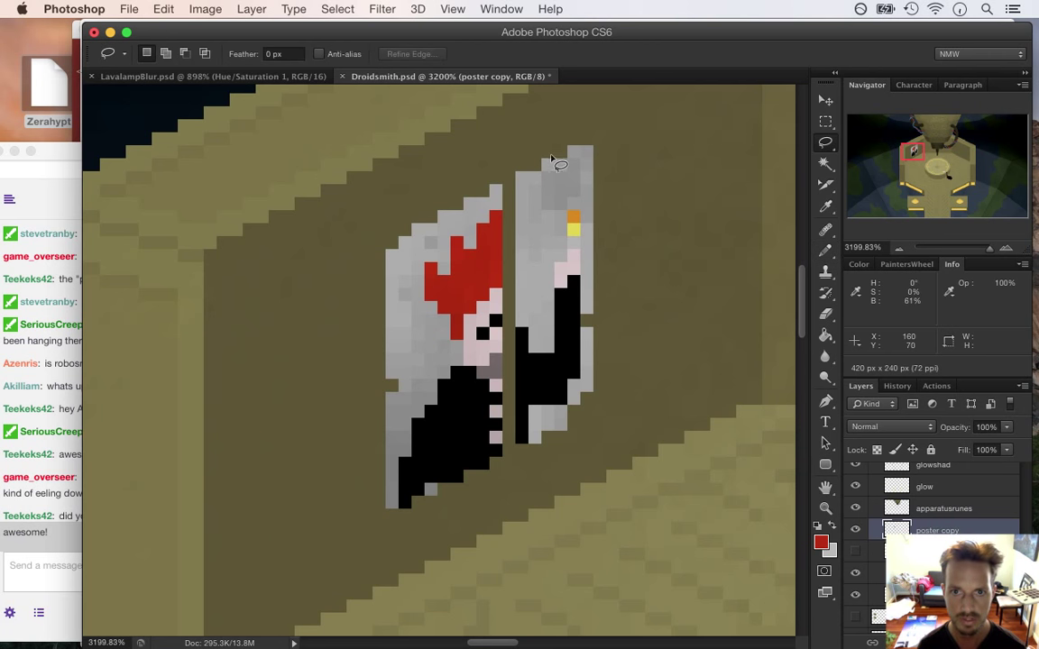
{"action": "key", "text": "m"}
{"action": "left_click_drag", "start_coordinate": [551, 145], "coordinate": [548, 439]}
{"action": "key", "text": "Delete"}
{"action": "key", "text": "super+d"}
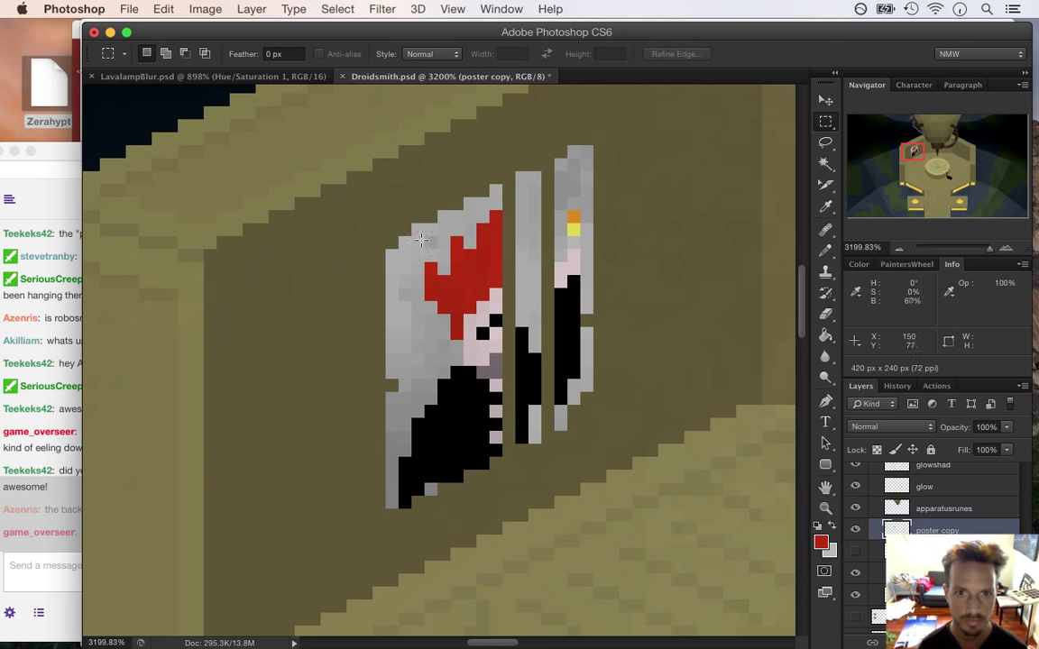
Close both gaps in the poster copy by shifting the parts to the right of each gap 1 pixel left
{"action": "left_click_drag", "start_coordinate": [516, 135], "coordinate": [607, 448]}
{"action": "key", "text": "v"}
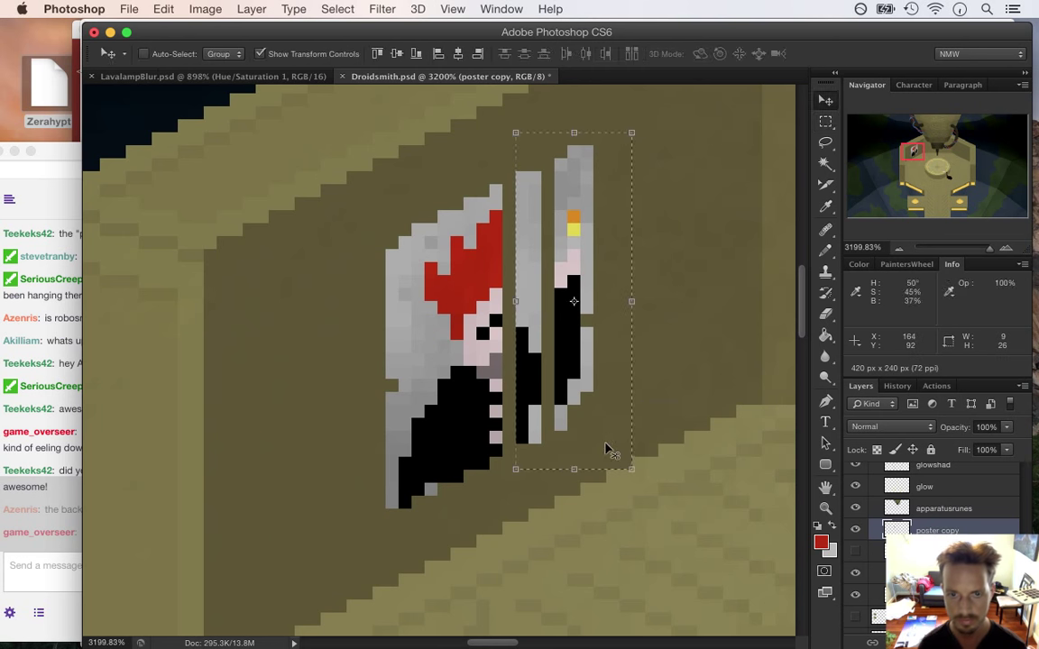
{"action": "key", "text": "Left"}
{"action": "key", "text": "m"}
{"action": "key", "text": "super+d"}
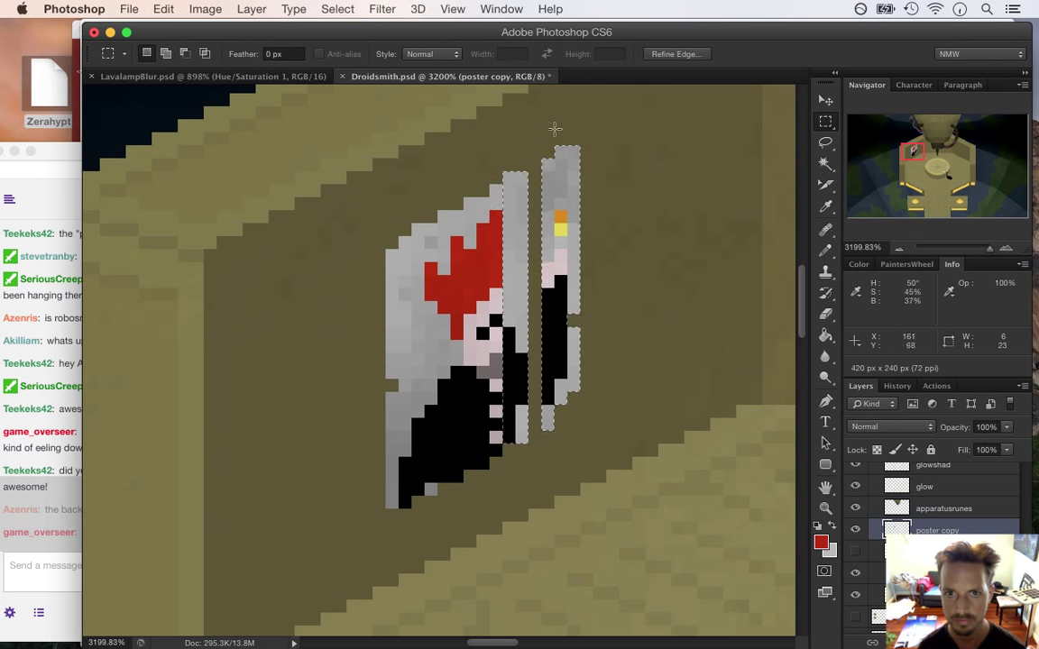
{"action": "left_click_drag", "start_coordinate": [528, 119], "coordinate": [632, 469]}
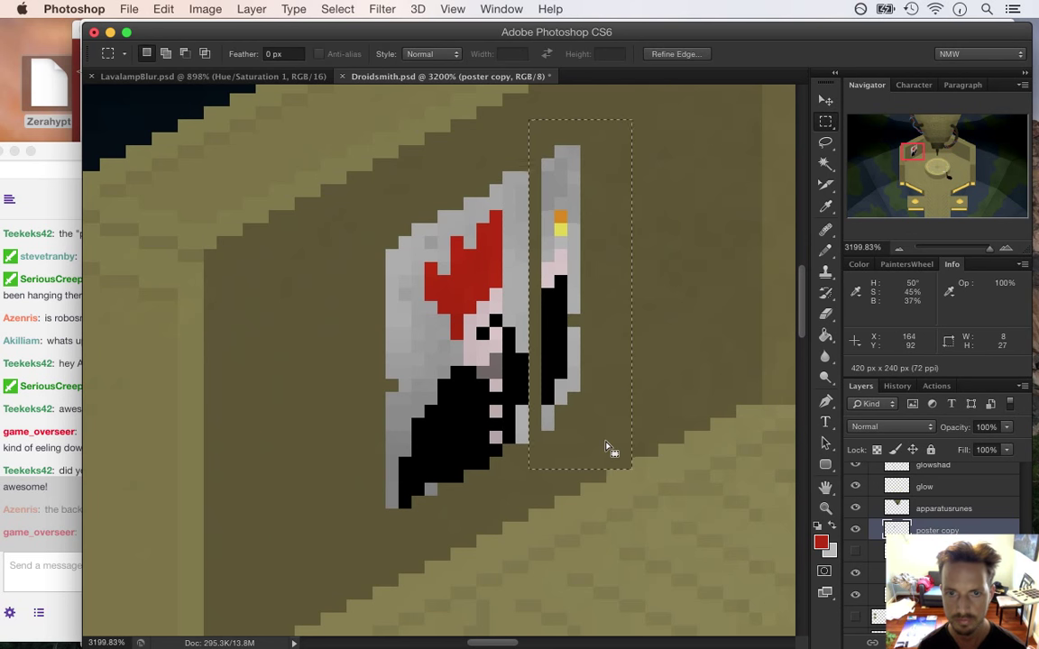
{"action": "key", "text": "v"}
{"action": "key", "text": "Left"}
{"action": "key", "text": "m"}
{"action": "key", "text": "super+d"}
Shift the poster copy from its tenth pixel column rightward down 1 pixel, and the part from the eleventh column back up 1 pixel
{"action": "left_click_drag", "start_coordinate": [503, 133], "coordinate": [580, 424]}
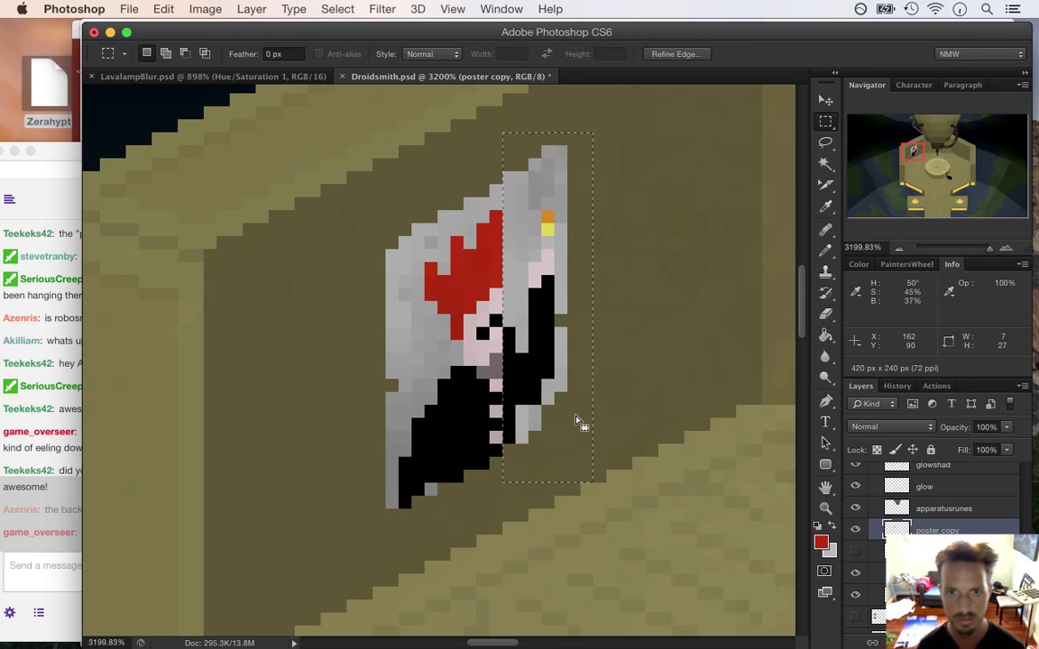
{"action": "key", "text": "v"}
{"action": "key", "text": "Down"}
{"action": "key", "text": "m"}
{"action": "key", "text": "super+d"}
{"action": "left_click_drag", "start_coordinate": [518, 146], "coordinate": [570, 446]}
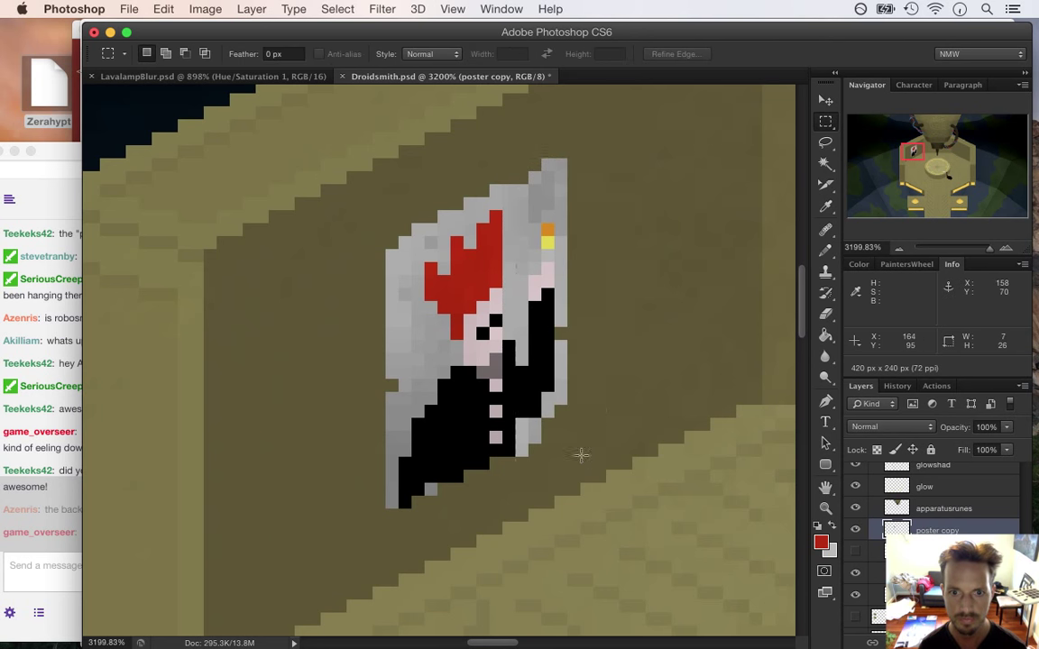
{"action": "key", "text": "v"}
{"action": "key", "text": "Up"}
{"action": "key", "text": "m"}
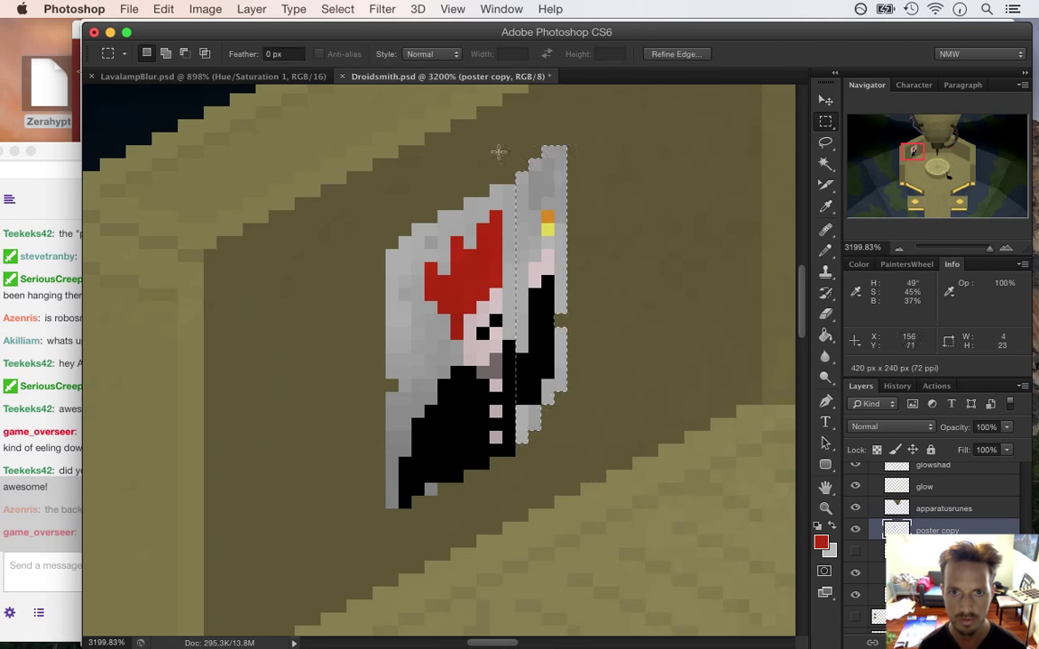
Shift the poster copy's last three pixel columns down 1 pixel, deselect, and check the narrowed poster within the room
{"action": "left_click_drag", "start_coordinate": [536, 127], "coordinate": [579, 245]}
{"action": "key", "text": "super+d"}
{"action": "left_click_drag", "start_coordinate": [547, 122], "coordinate": [585, 233]}
{"action": "key", "text": "super+d"}
{"action": "left_click_drag", "start_coordinate": [539, 132], "coordinate": [570, 440]}
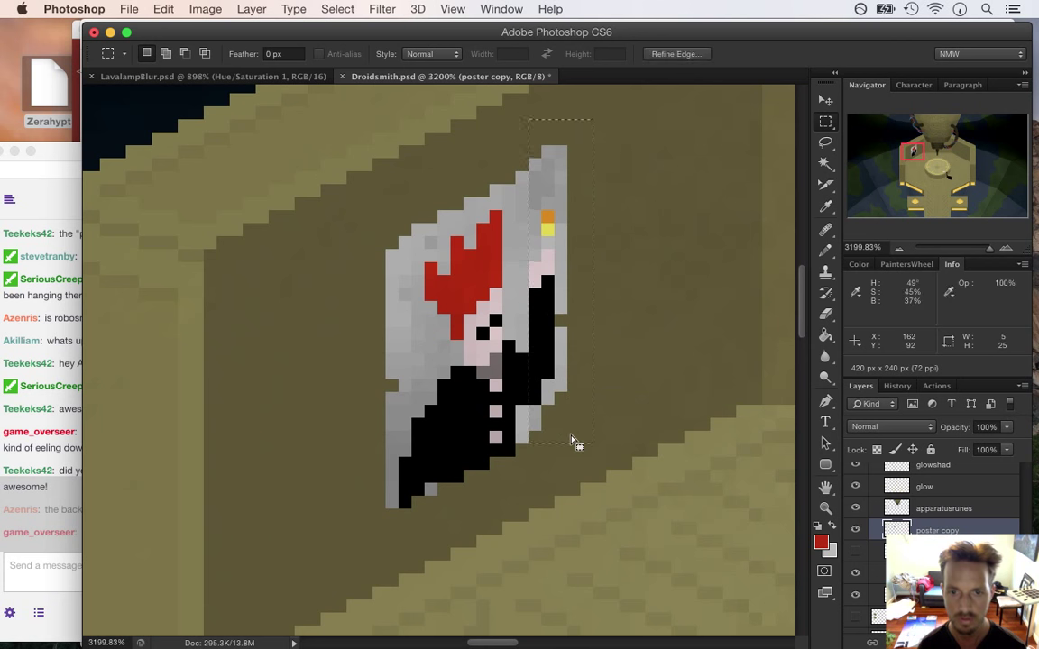
{"action": "key", "text": "v"}
{"action": "key", "text": "Down"}
{"action": "key", "text": "m"}
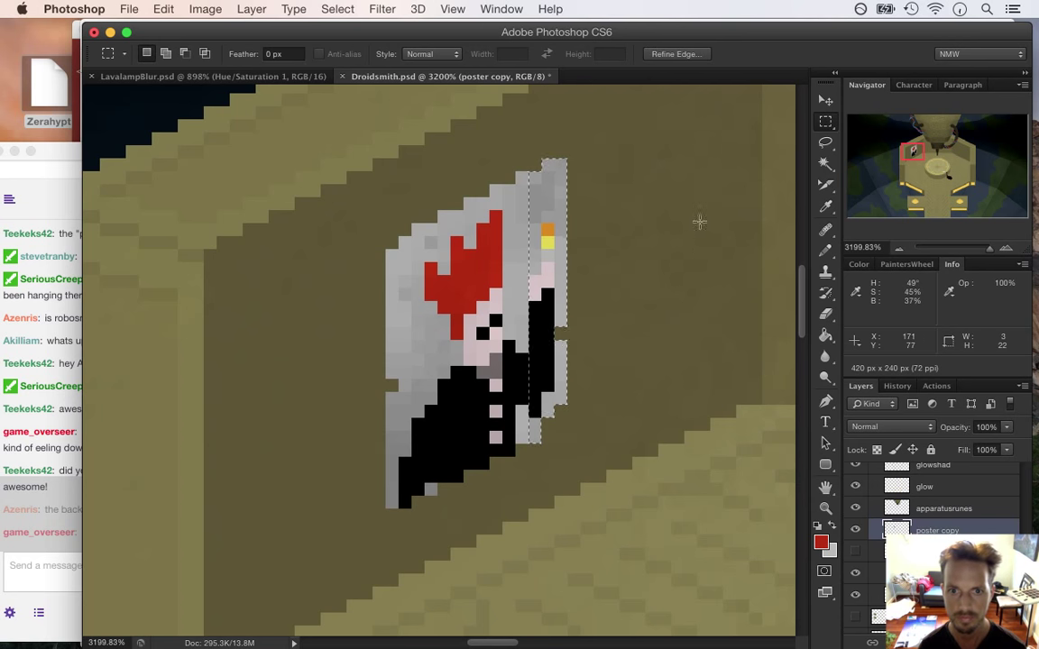
{"action": "key", "text": "super+d"}
{"action": "left_click_drag", "start_coordinate": [545, 382], "coordinate": [402, 383]}
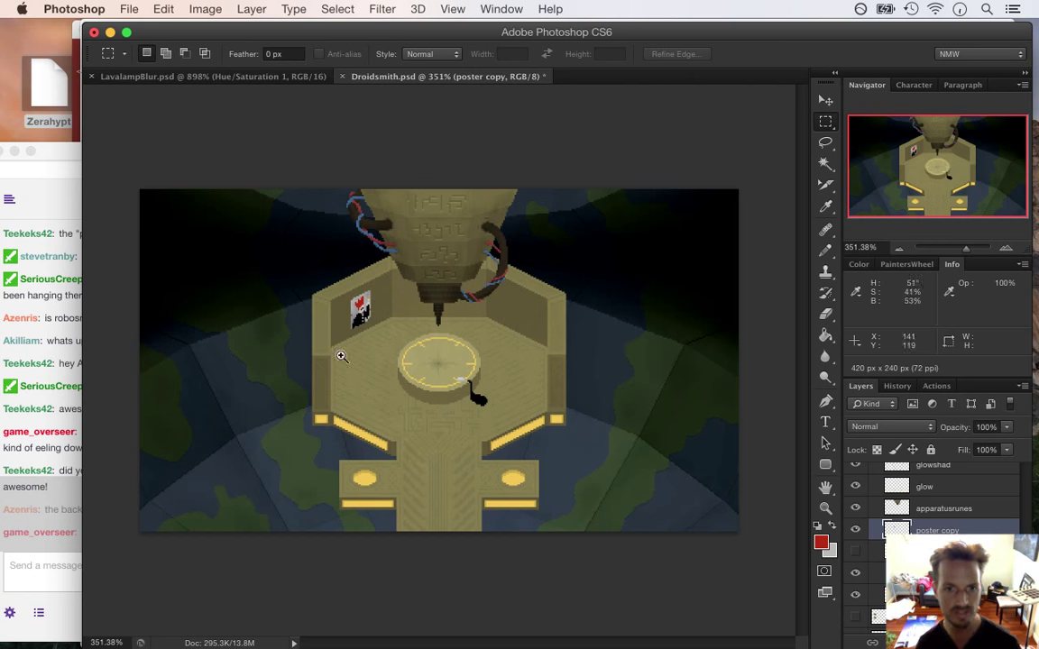
{"action": "left_click_drag", "start_coordinate": [337, 337], "coordinate": [397, 362]}
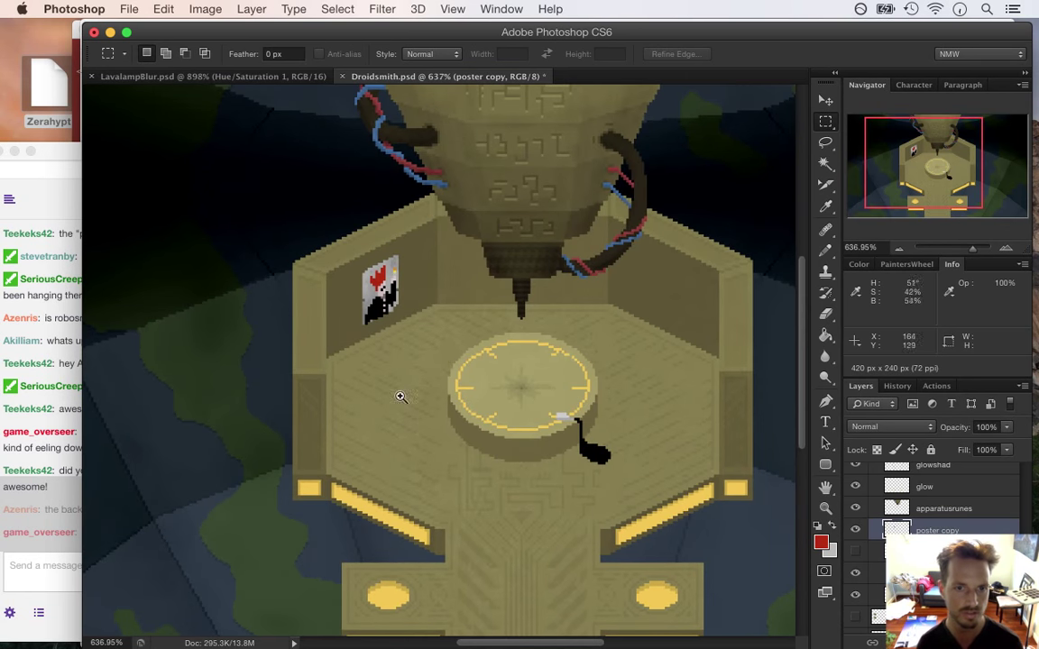
Switch to the Twitch chat in Safari and read the comments about the globe-like background and the peeling poster
{"action": "left_click", "coordinate": [80, 508]}
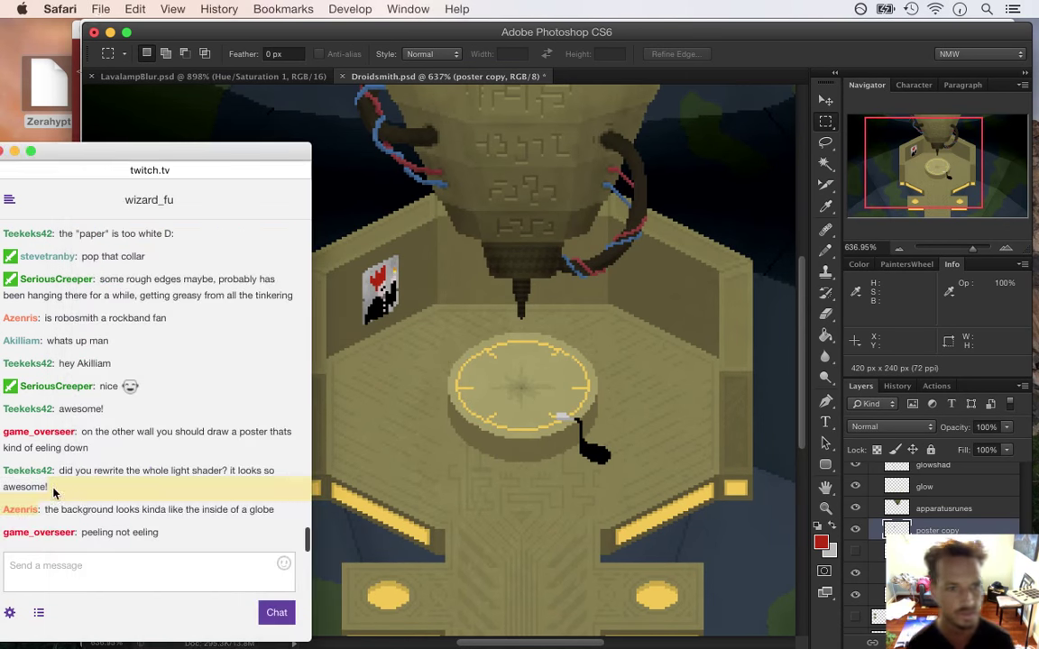
{"action": "left_click_drag", "start_coordinate": [102, 536], "coordinate": [168, 532]}
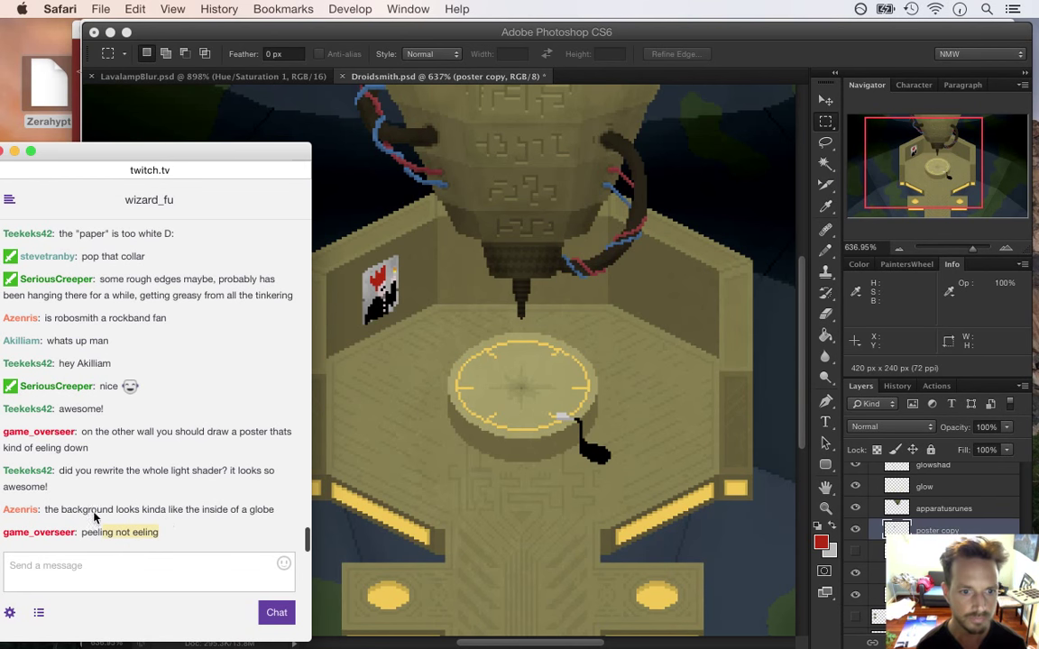
{"action": "left_click_drag", "start_coordinate": [3, 509], "coordinate": [230, 512]}
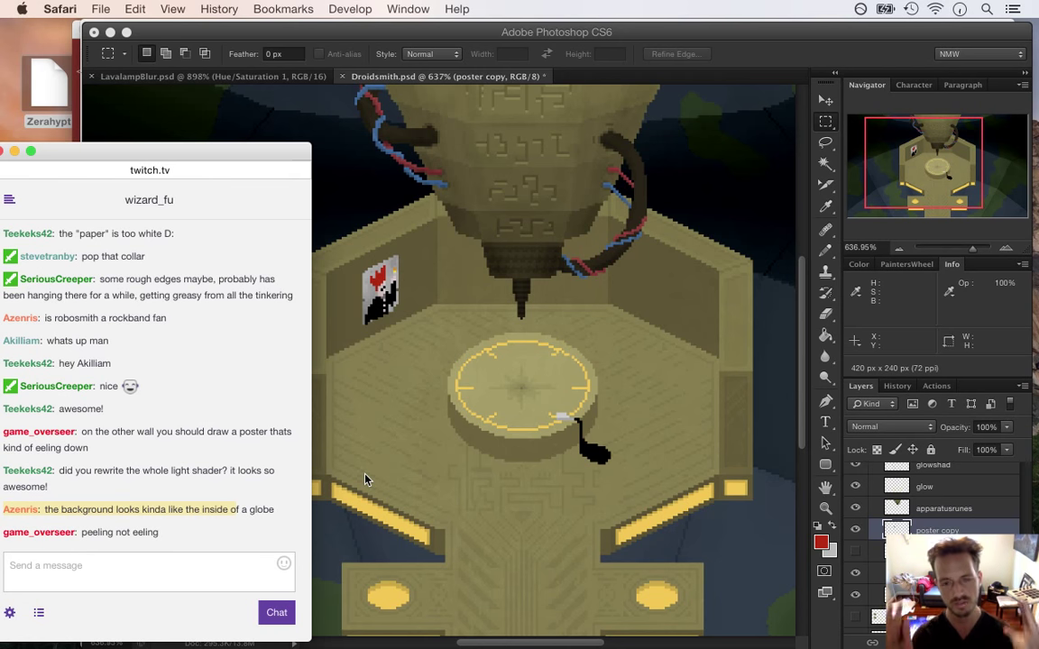
Return to Photoshop and export the room for the web as a PNG-24 named Droidsmith, replacing the existing file
{"action": "left_click", "coordinate": [361, 479]}
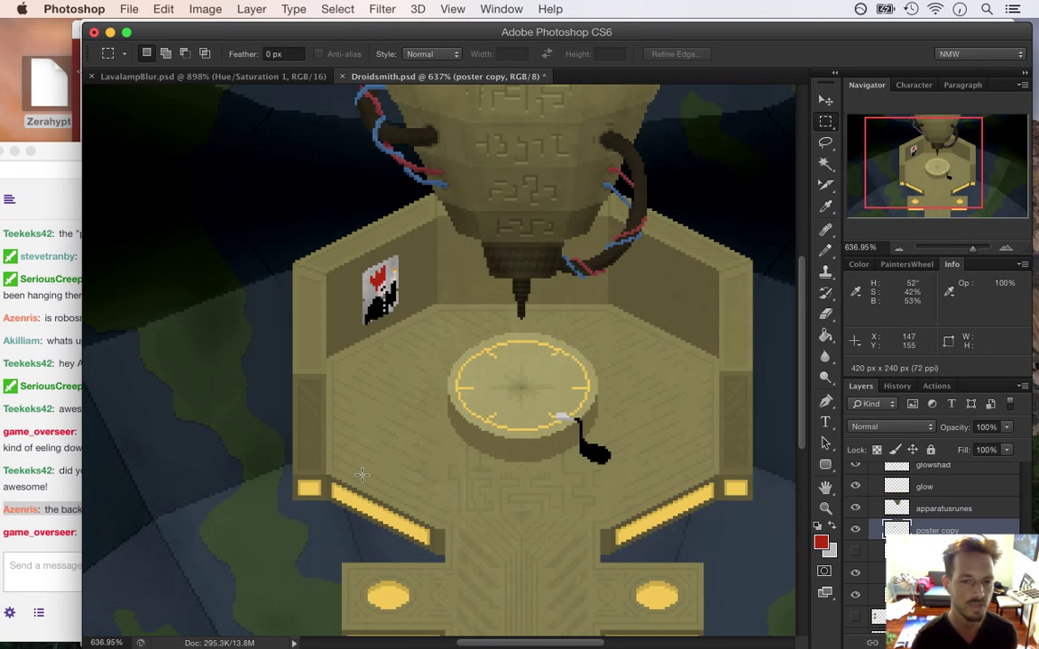
{"action": "left_click_drag", "start_coordinate": [272, 423], "coordinate": [201, 411]}
{"action": "left_click_drag", "start_coordinate": [357, 384], "coordinate": [264, 403]}
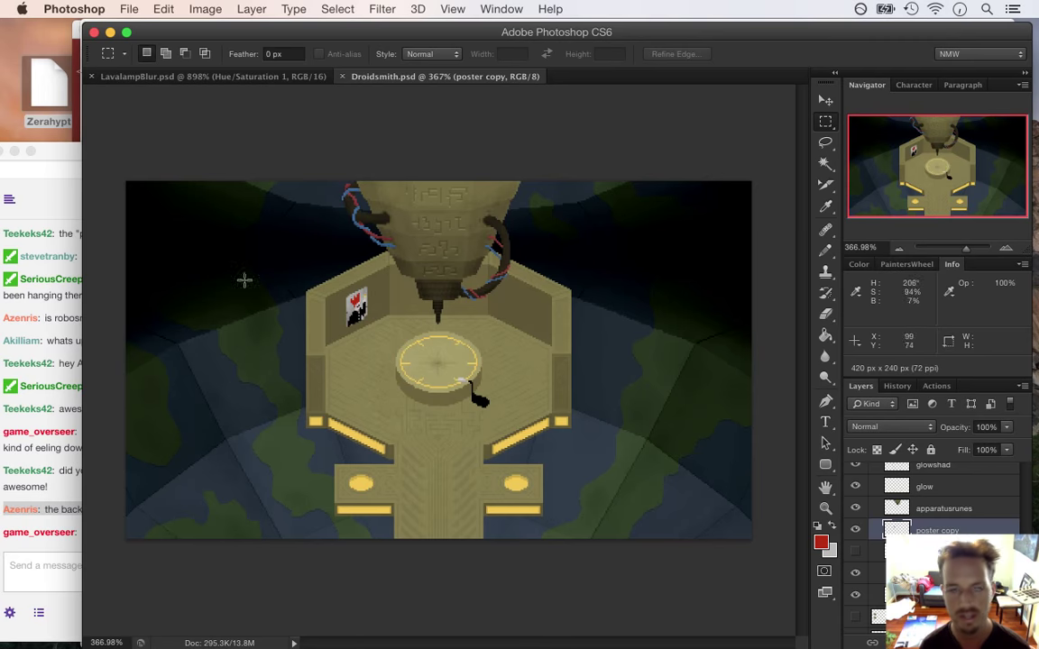
{"action": "left_click", "coordinate": [131, 8]}
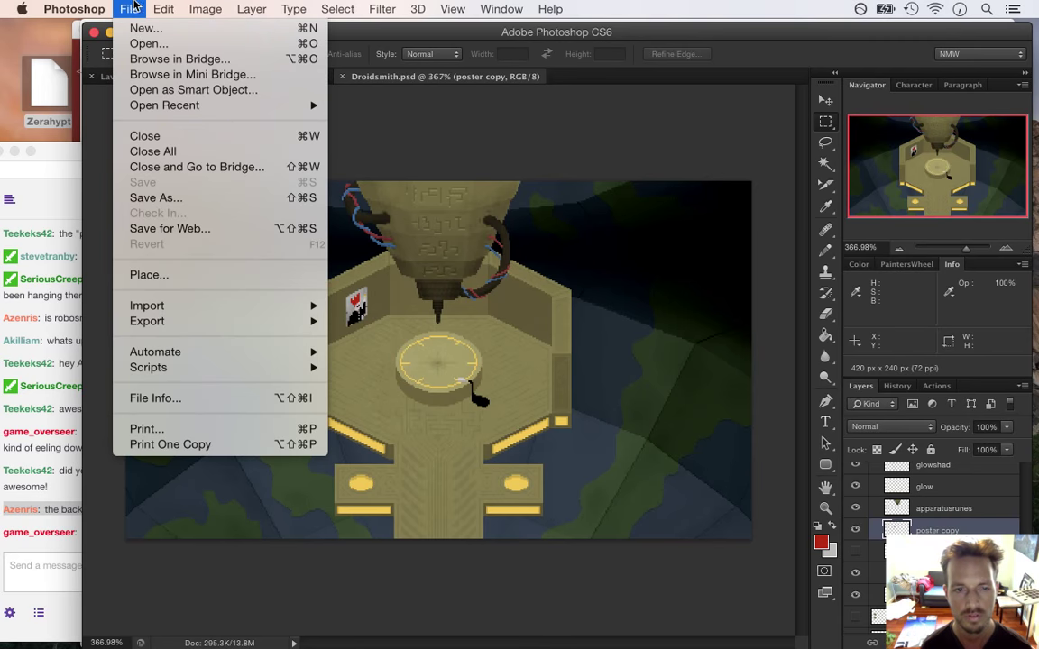
{"action": "left_click", "coordinate": [179, 230]}
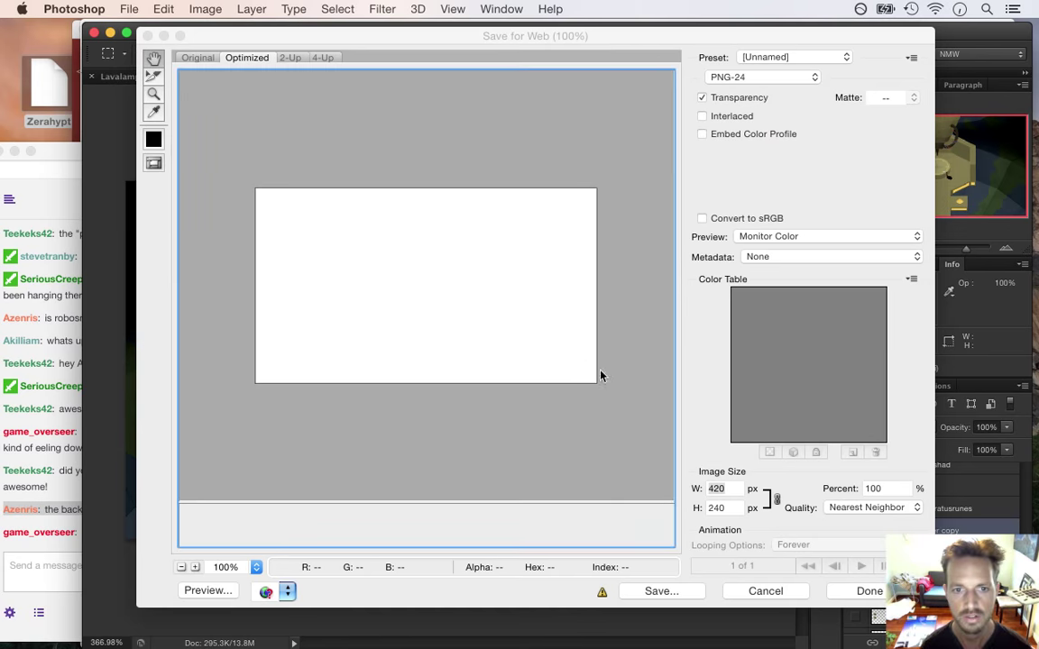
{"action": "left_click", "coordinate": [692, 592]}
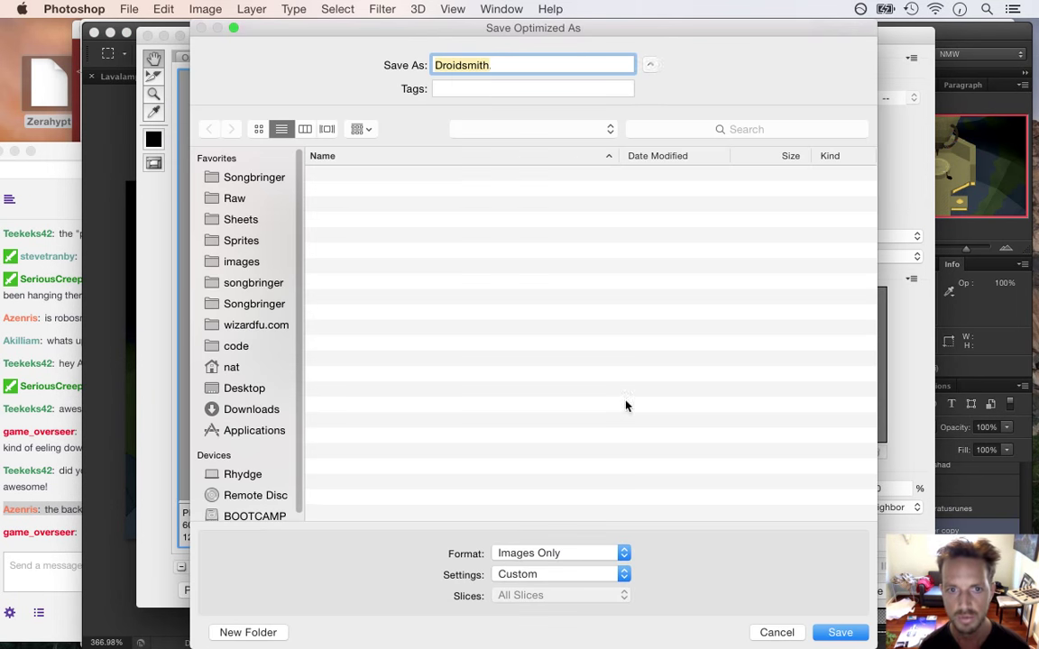
{"action": "left_click", "coordinate": [836, 630]}
{"action": "left_click", "coordinate": [729, 375]}
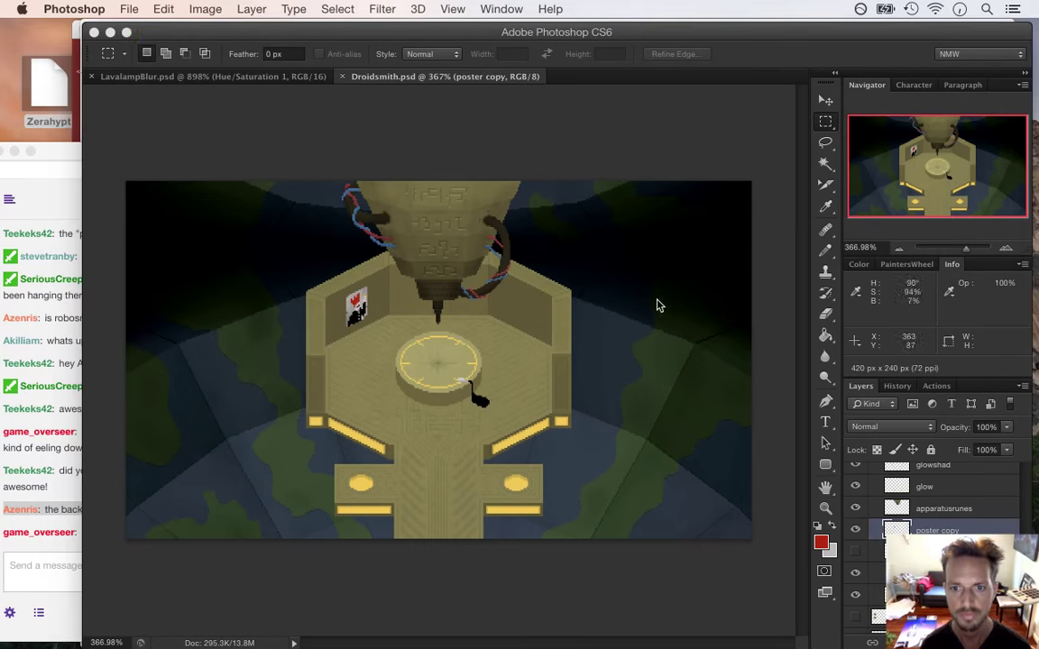
Switch to Xcode, run Songbringer to check the slanted poster in the Droidsmith room, then quit the game and return to Photoshop
{"action": "key", "text": "super+Tab"}
{"action": "key", "text": "super+Tab"}
{"action": "key", "text": "super+r"}
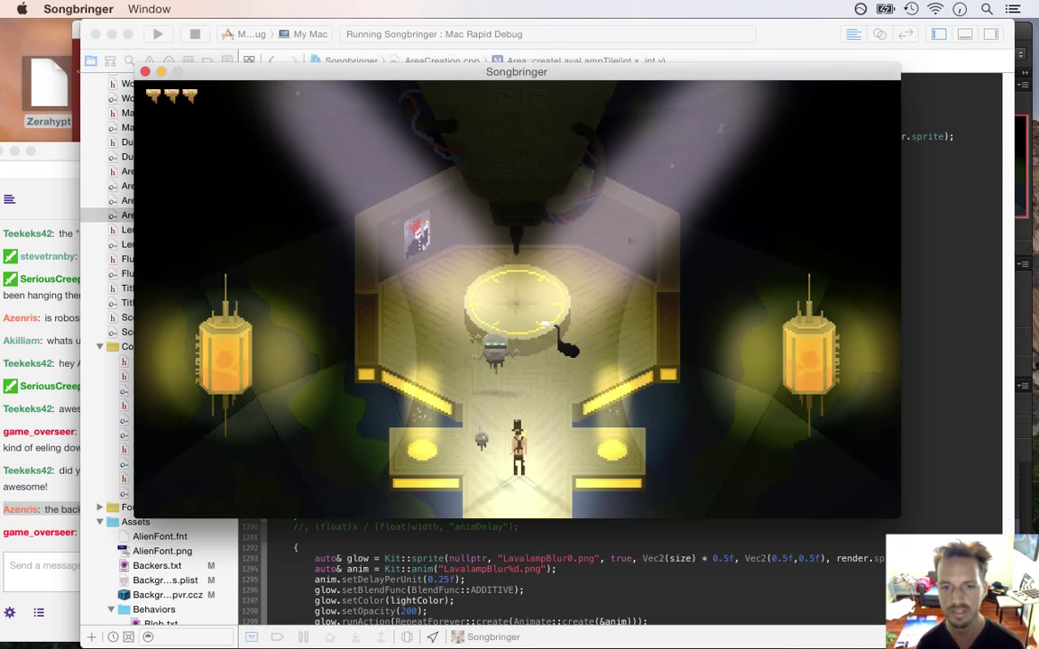
{"action": "key", "text": "super+q"}
{"action": "key", "text": "super+Tab"}
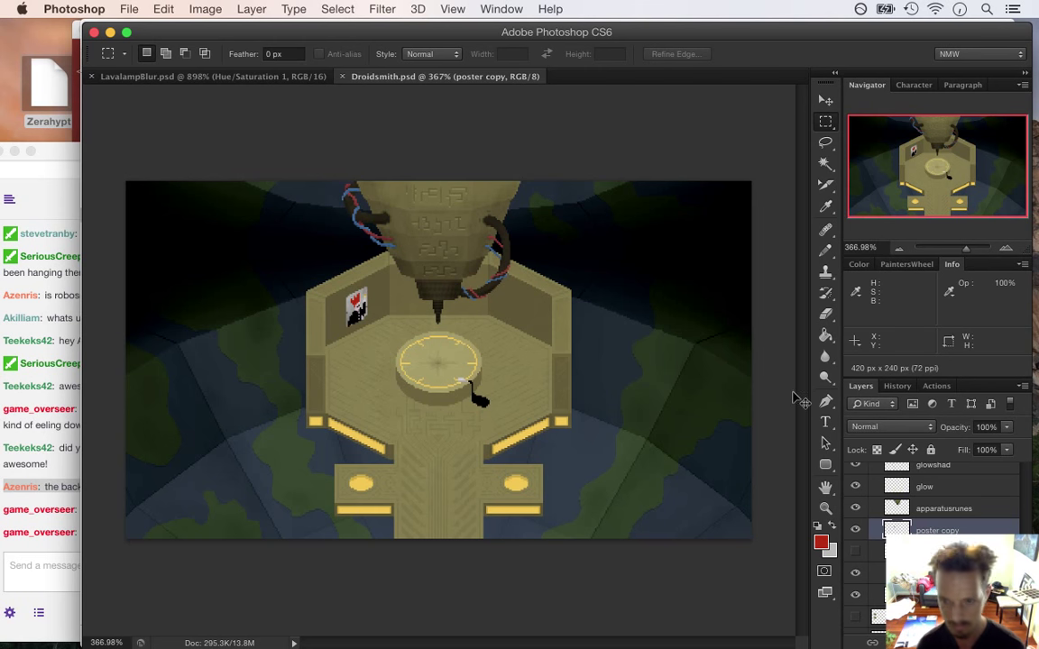
Duplicate the poster copy layer and move the duplicate across onto the right angled wall
{"action": "key", "text": "super+j"}
{"action": "left_click", "coordinate": [826, 100]}
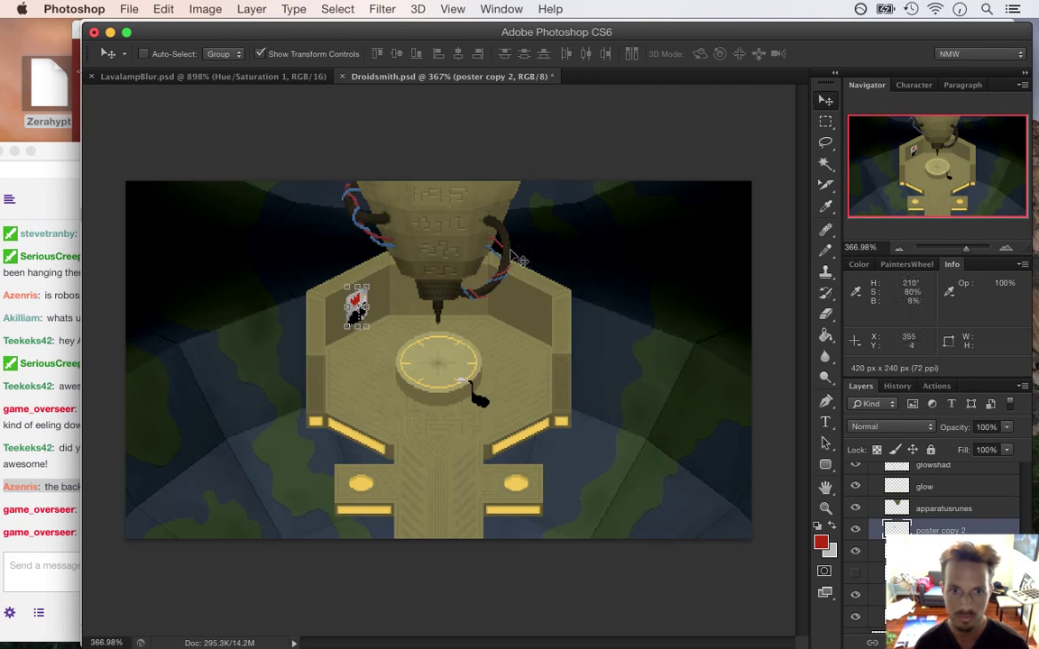
{"action": "left_click_drag", "start_coordinate": [408, 311], "coordinate": [573, 322]}
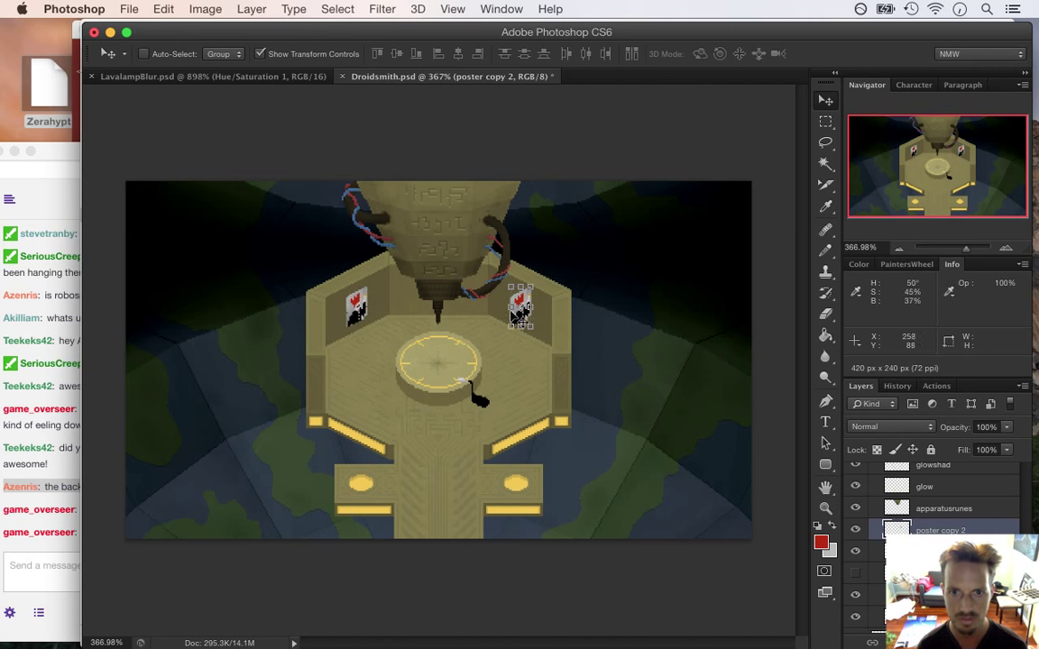
Flip the duplicated poster on the right angled wall horizontally with Free Transform
{"action": "key", "text": "super+t"}
{"action": "right_click", "coordinate": [518, 298]}
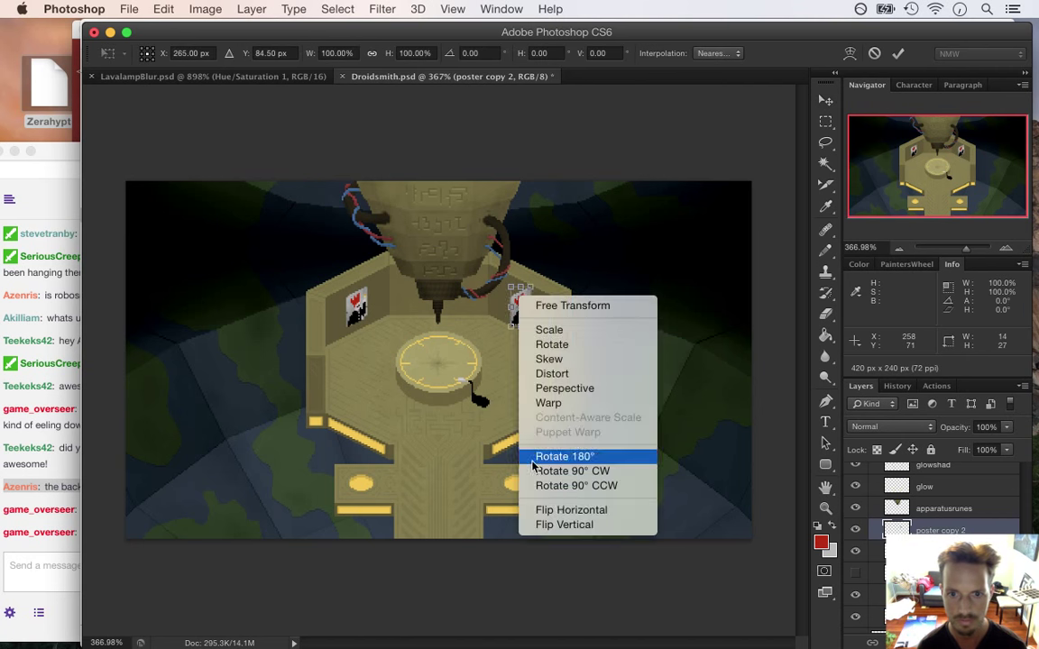
{"action": "left_click", "coordinate": [562, 511]}
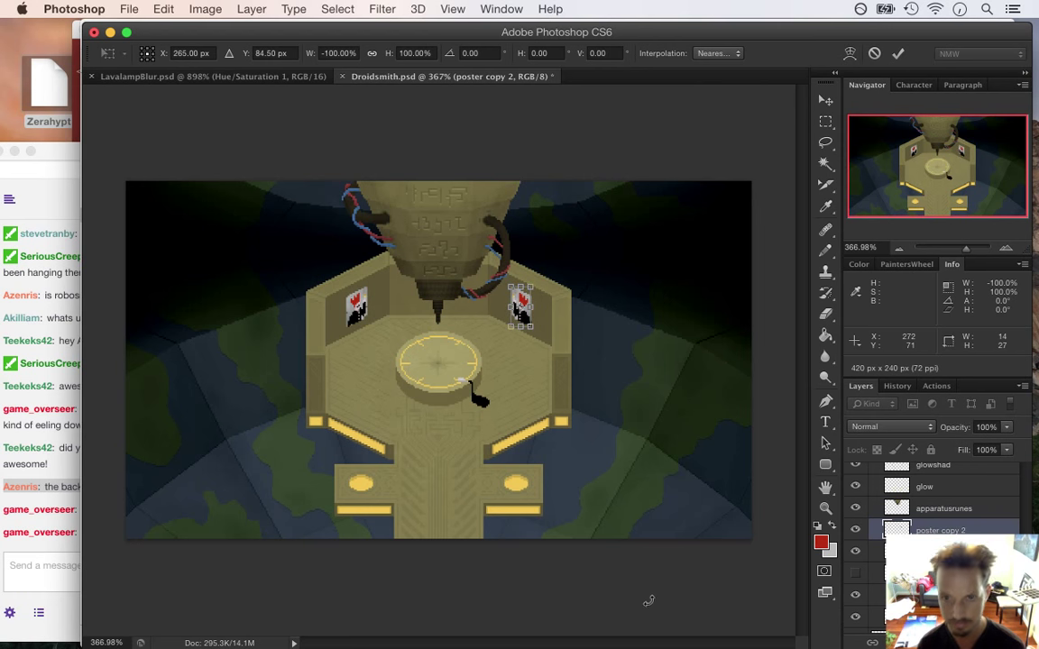
{"action": "left_click", "coordinate": [898, 54]}
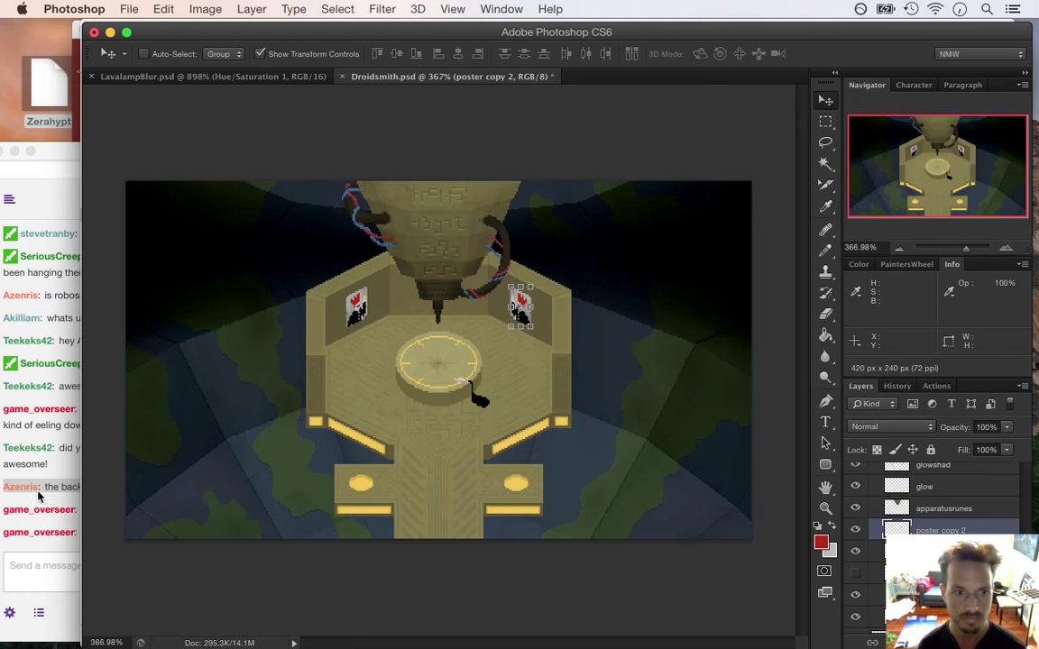
Check the Twitch chat in Safari and the stream in OBS, minimize OBS, and return to Photoshop
{"action": "left_click", "coordinate": [63, 494]}
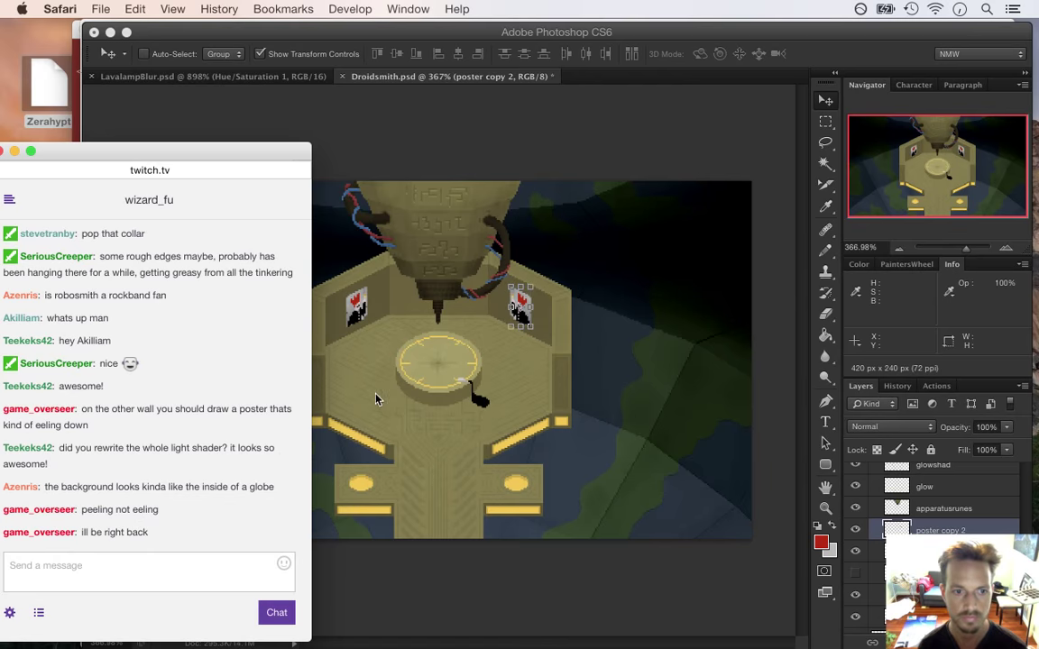
{"action": "left_click", "coordinate": [781, 65]}
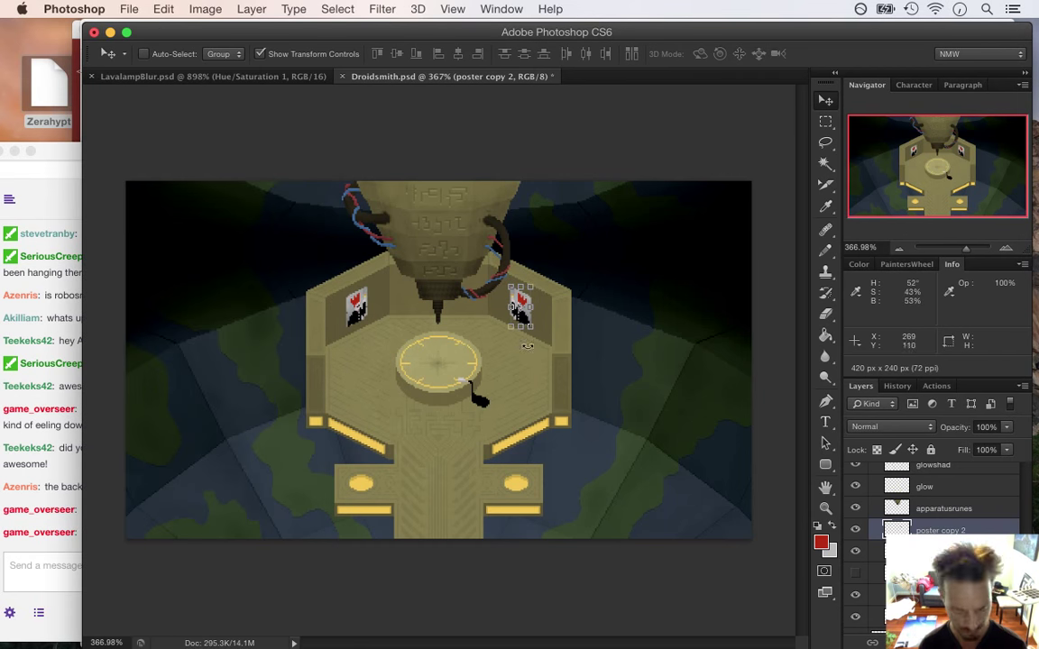
{"action": "left_click_drag", "start_coordinate": [559, 318], "coordinate": [647, 354]}
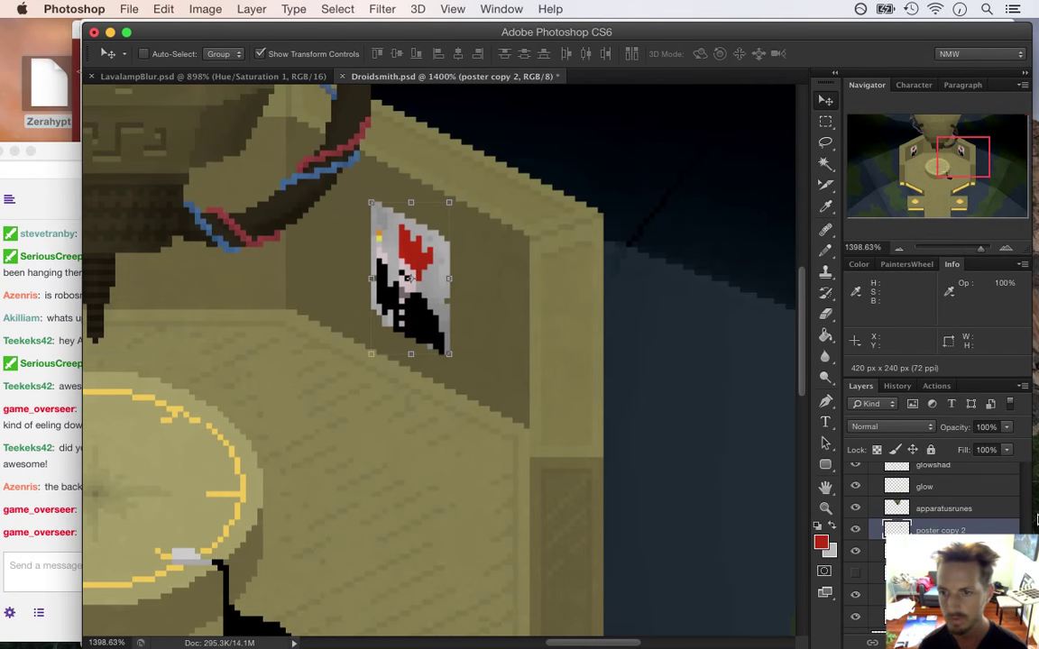
{"action": "left_click", "coordinate": [1024, 432]}
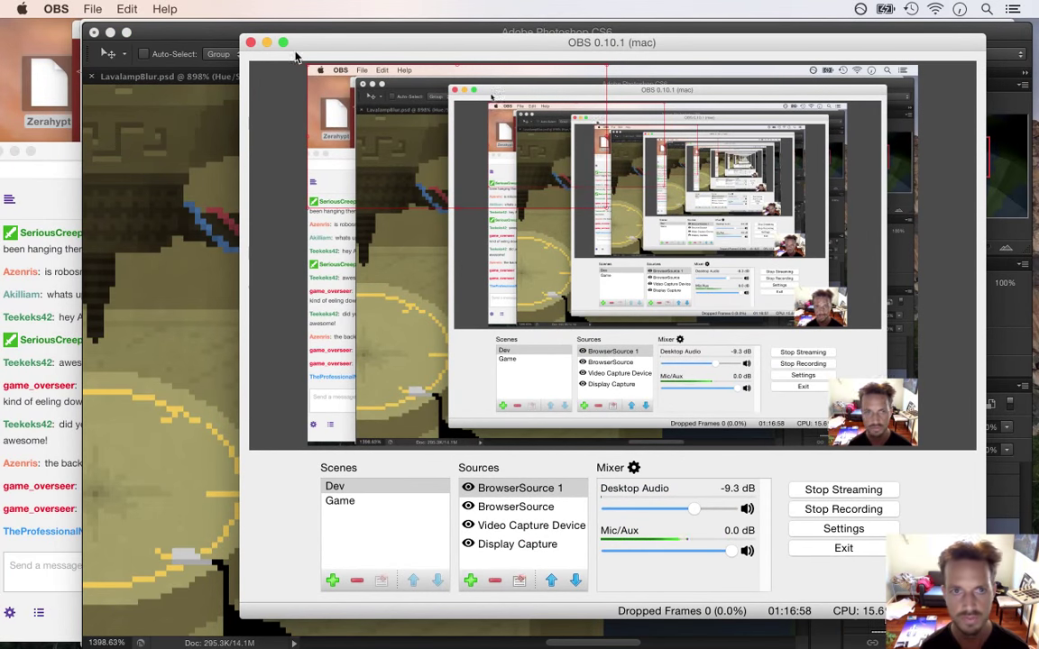
{"action": "left_click", "coordinate": [266, 43]}
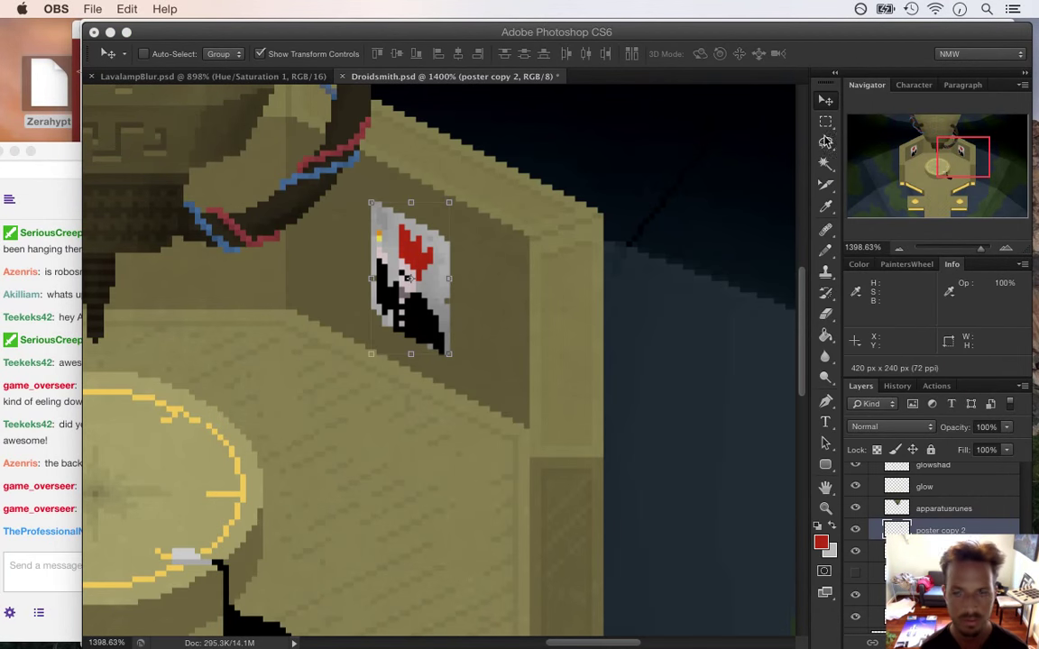
{"action": "left_click", "coordinate": [827, 103]}
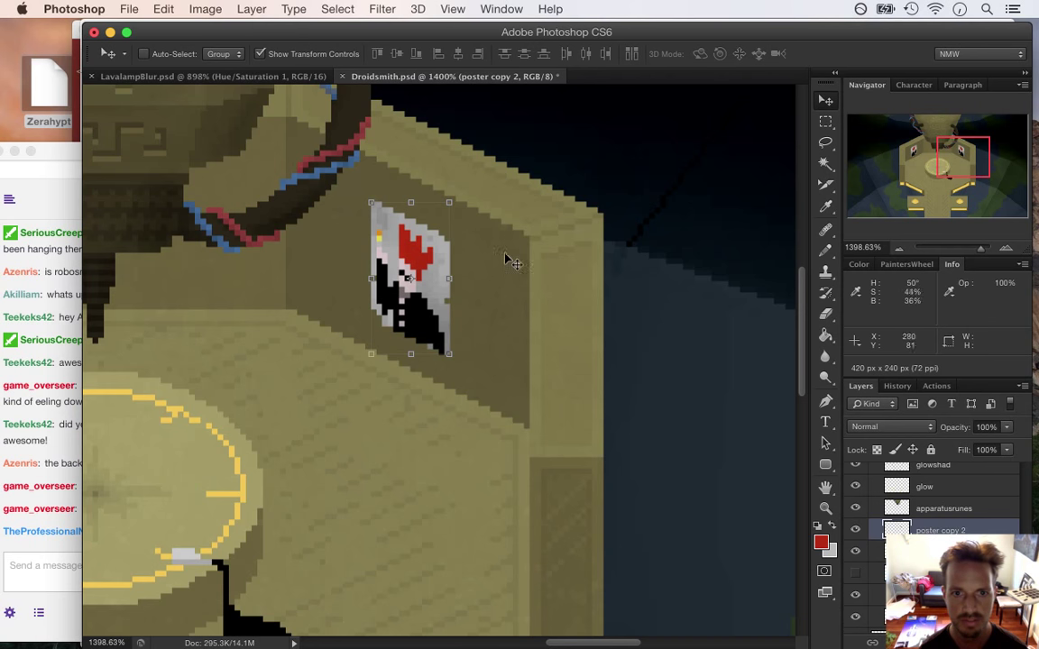
Select a 14 by 21 px rectangle over the right wall's poster, sample its light grey and paint the whole area, then deselect
{"action": "key", "text": "m"}
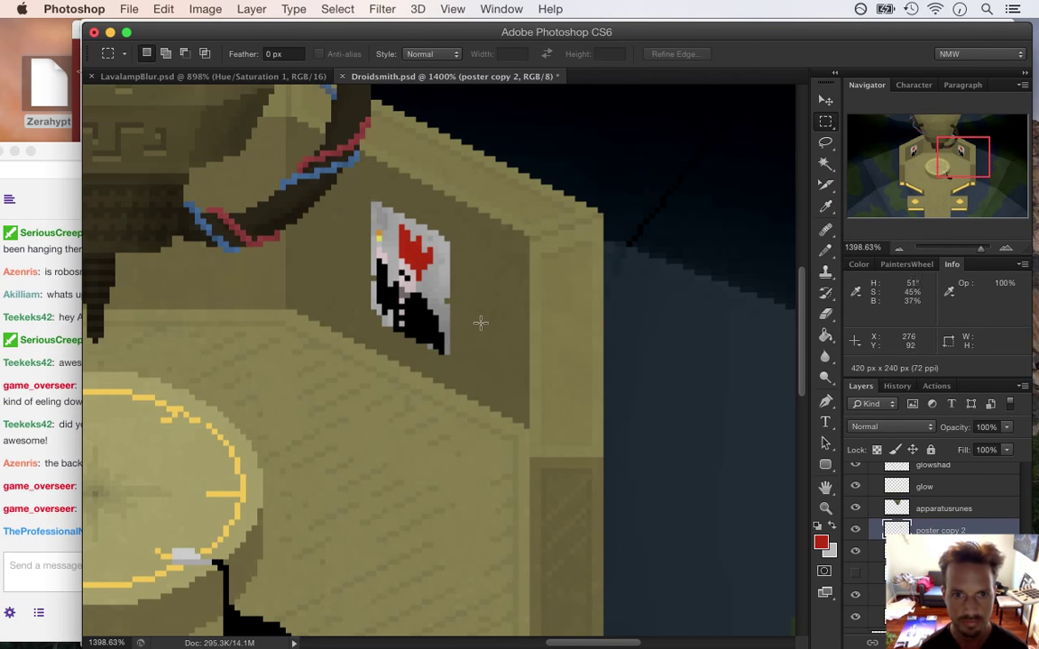
{"action": "left_click_drag", "start_coordinate": [404, 296], "coordinate": [452, 313]}
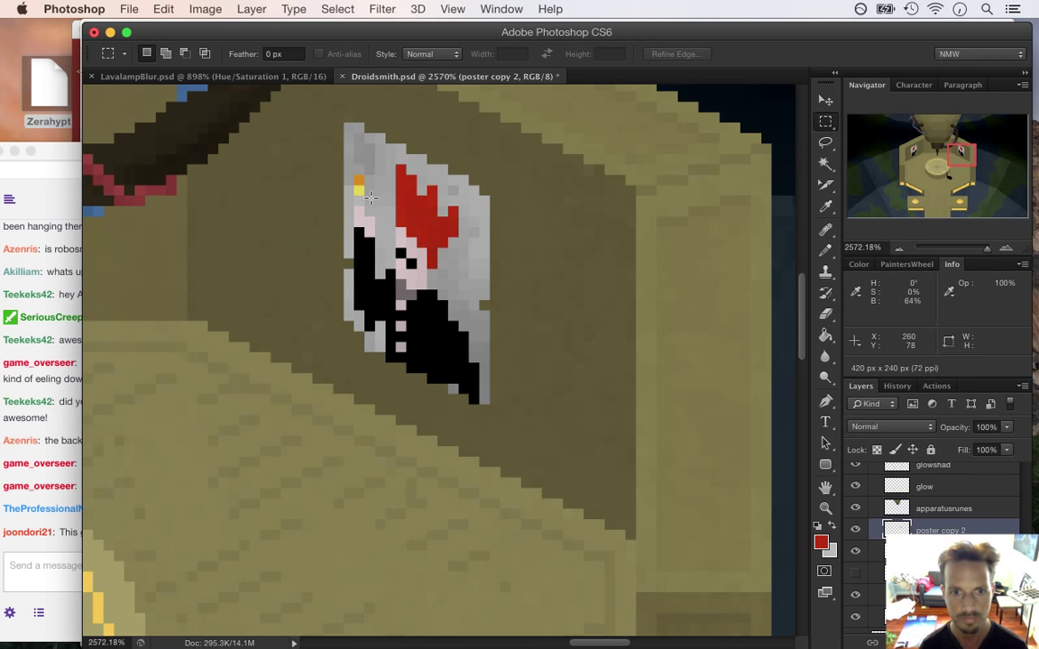
{"action": "left_click_drag", "start_coordinate": [345, 126], "coordinate": [490, 339]}
{"action": "key", "text": "i"}
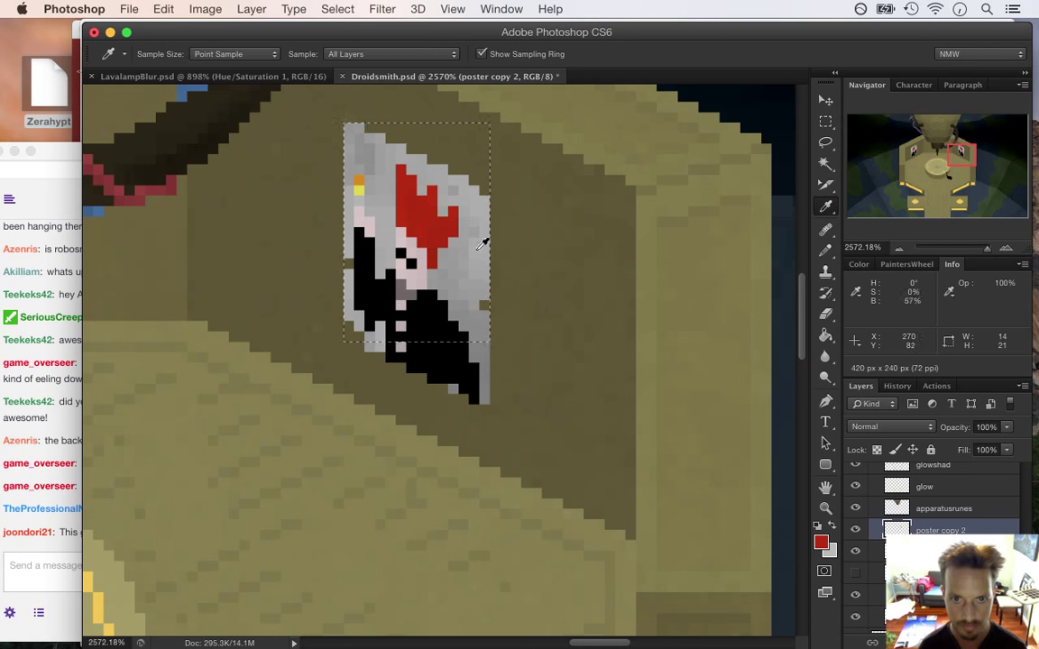
{"action": "left_click", "coordinate": [455, 262]}
{"action": "left_click", "coordinate": [456, 199]}
{"action": "key", "text": "b"}
{"action": "key", "text": "bracketright"}
{"action": "key", "text": "bracketright"}
{"action": "key", "text": "bracketright"}
{"action": "key", "text": "bracketright"}
{"action": "key", "text": "bracketright"}
{"action": "key", "text": "bracketright"}
{"action": "key", "text": "bracketright"}
{"action": "key", "text": "bracketright"}
{"action": "key", "text": "bracketright"}
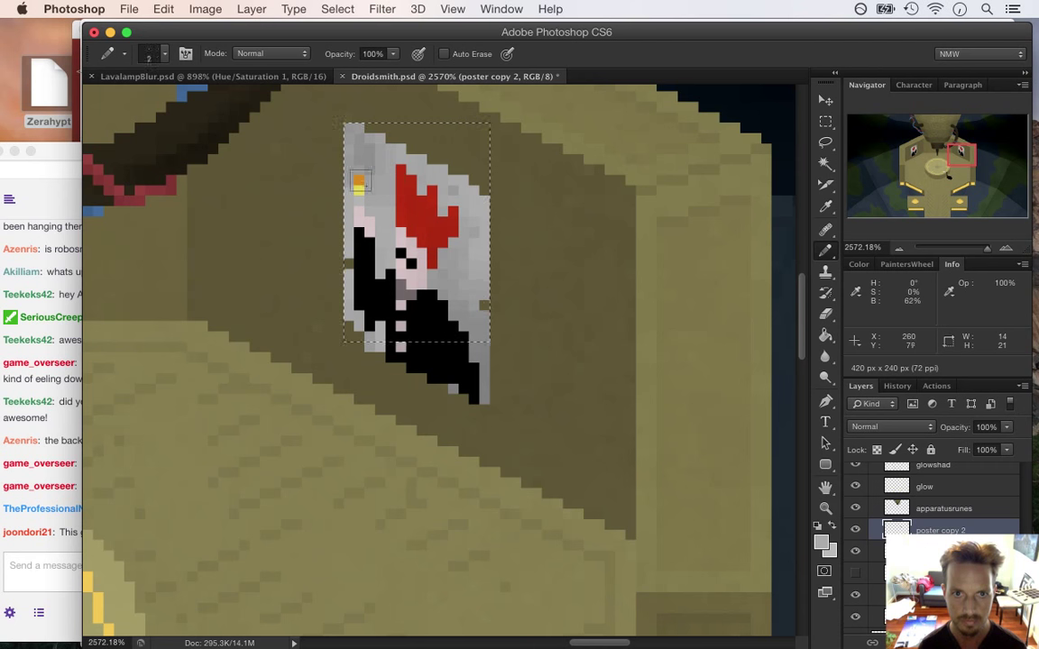
{"action": "mouse_move", "coordinate": [371, 171]}
{"action": "left_mouse_down"}
{"action": "mouse_move", "coordinate": [359, 301]}
{"action": "mouse_move", "coordinate": [428, 166]}
{"action": "mouse_move", "coordinate": [433, 297]}
{"action": "left_mouse_up"}
{"action": "key", "text": "ctrl+d"}
Delete the leftover part of the old poster below the grey rectangle and clear the selection
{"action": "key", "text": "m"}
{"action": "left_click_drag", "start_coordinate": [343, 342], "coordinate": [510, 436]}
{"action": "key", "text": "Delete"}
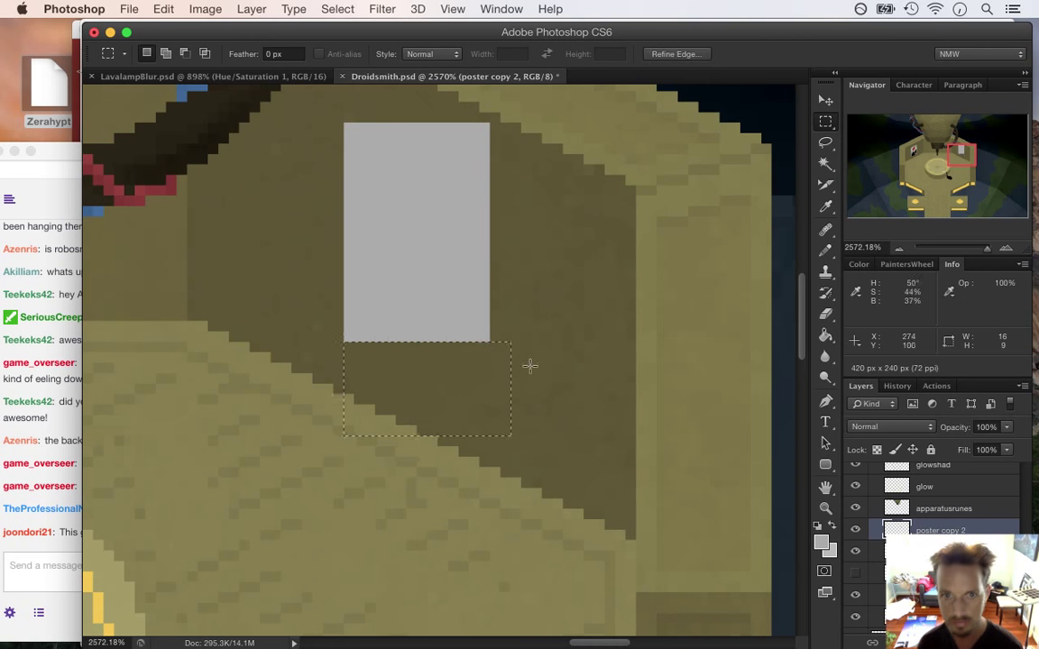
{"action": "key", "text": "ctrl+d"}
Switch to the Twitch chat in Safari, read the viewers' comments and poster suggestions, and return to Photoshop
{"action": "left_click", "coordinate": [68, 539]}
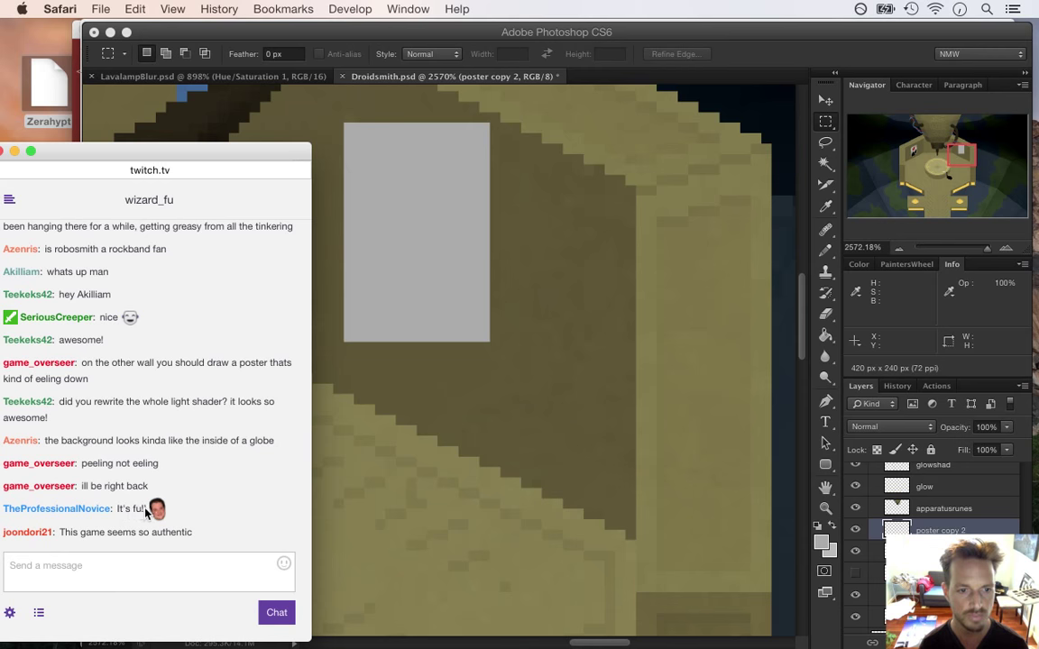
{"action": "left_click_drag", "start_coordinate": [81, 538], "coordinate": [199, 548]}
{"action": "left_click", "coordinate": [756, 84]}
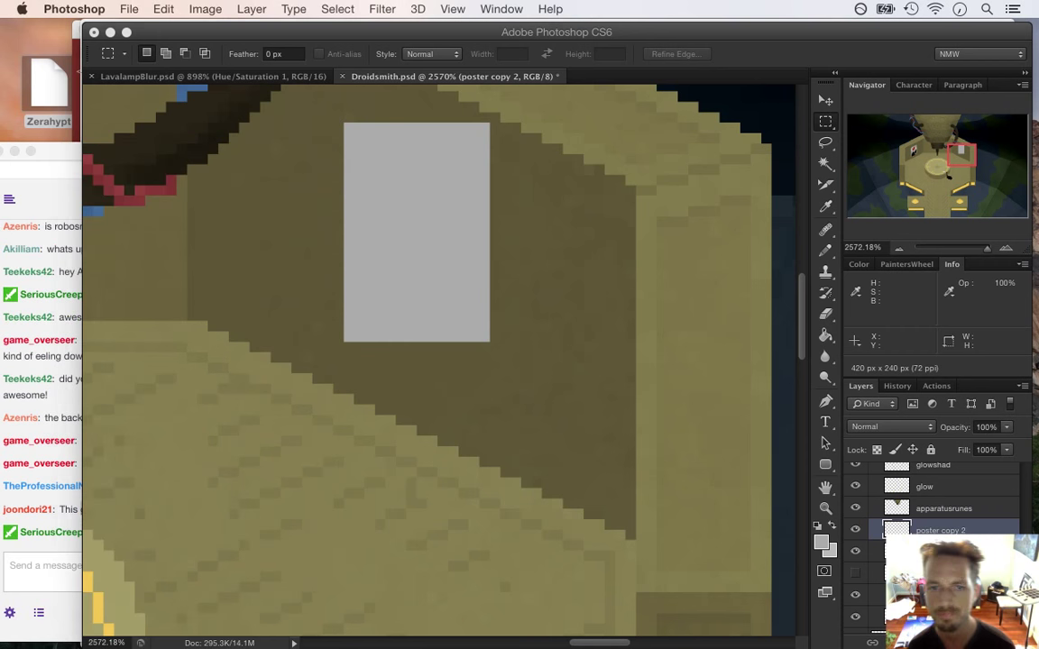
{"action": "left_click", "coordinate": [70, 507]}
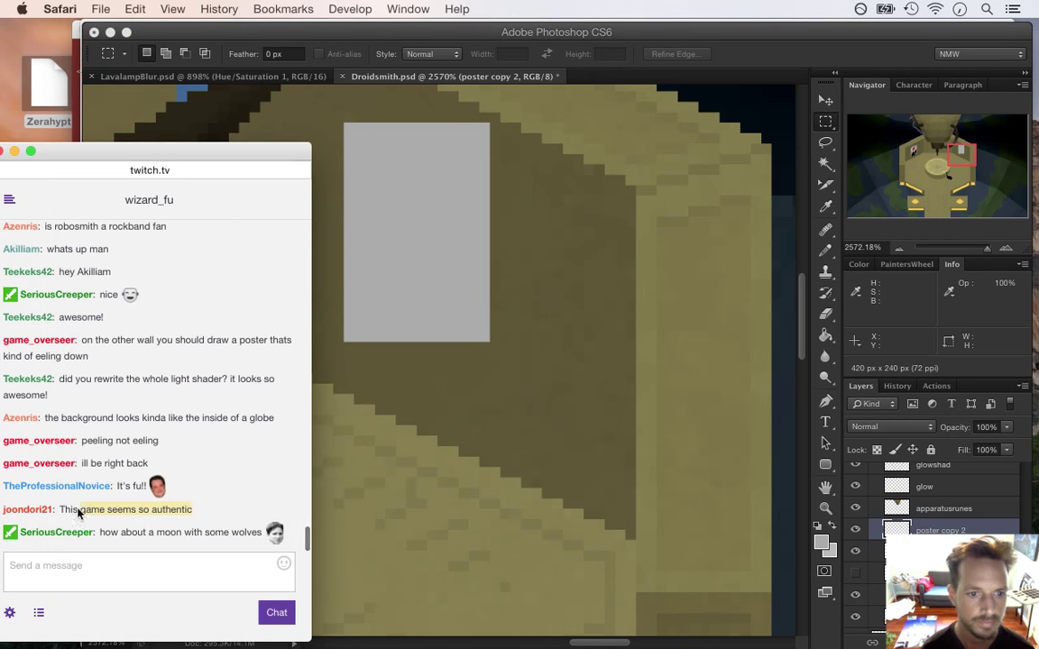
{"action": "left_click_drag", "start_coordinate": [147, 534], "coordinate": [239, 534]}
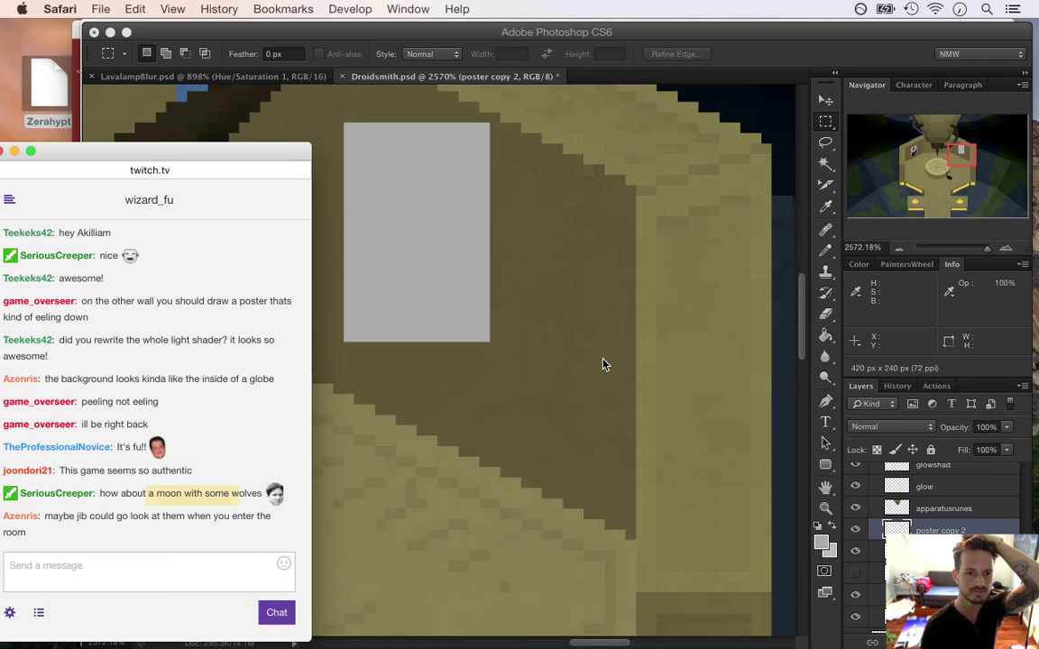
{"action": "left_click_drag", "start_coordinate": [63, 518], "coordinate": [99, 531]}
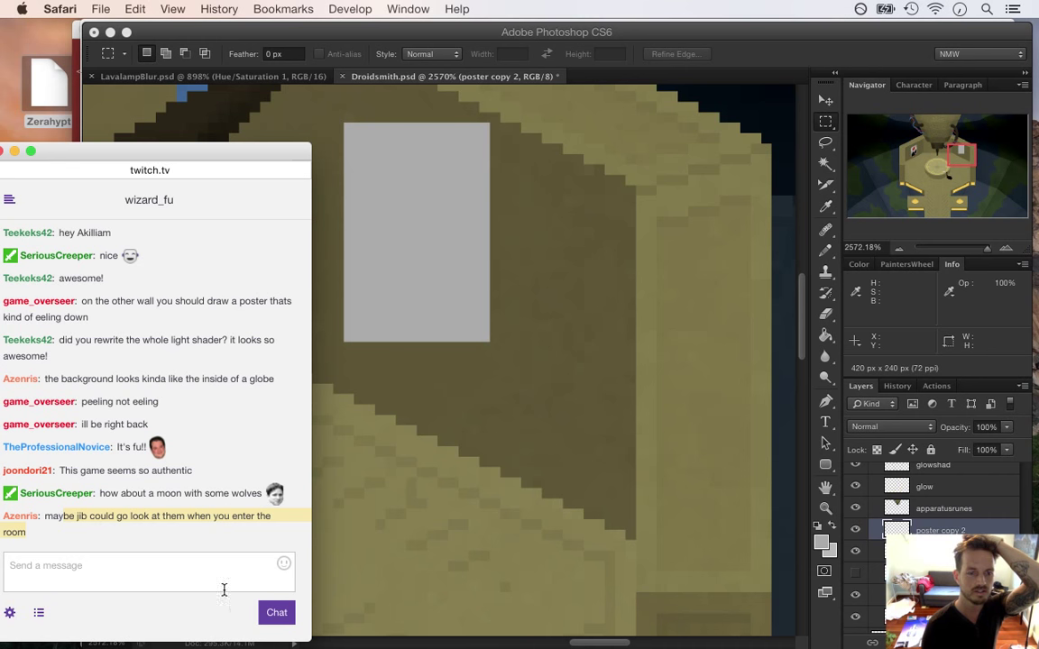
{"action": "left_click", "coordinate": [753, 66]}
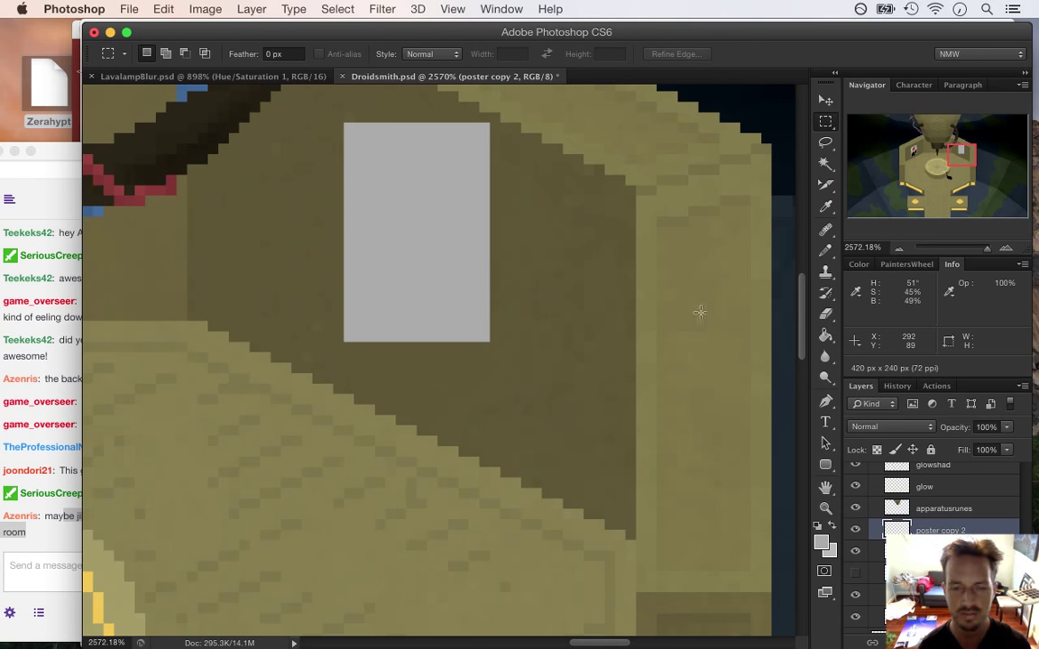
{"action": "scroll", "coordinate": [795, 288], "scroll_direction": "down", "scroll_amount": 3}
{"action": "scroll", "coordinate": [795, 289], "scroll_direction": "up", "scroll_amount": 4}
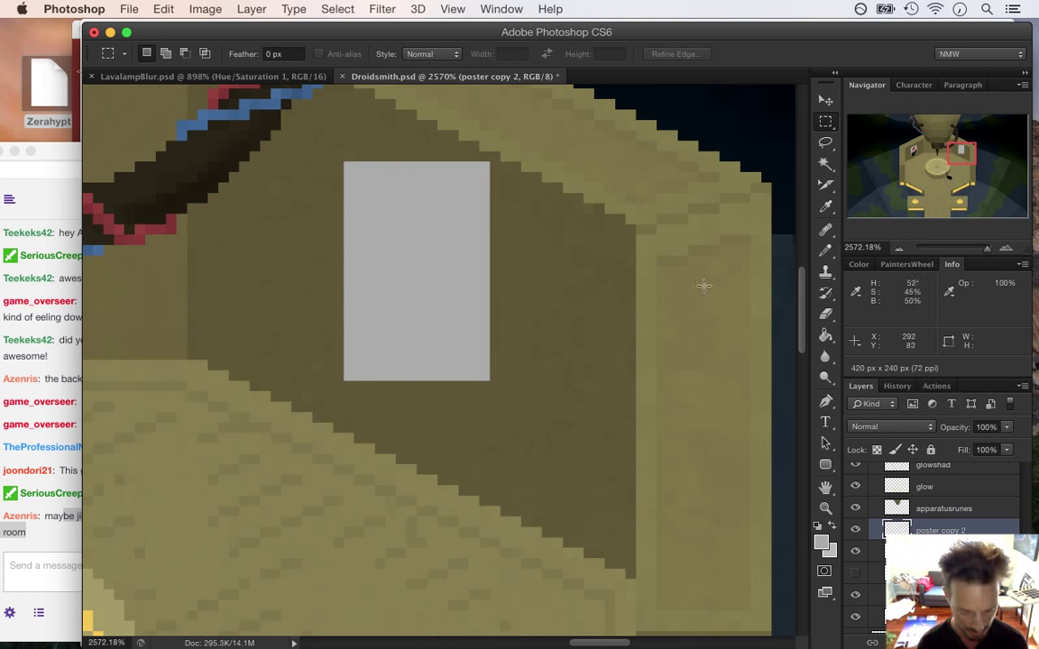
{"action": "left_click", "coordinate": [77, 486]}
{"action": "left_click_drag", "start_coordinate": [122, 494], "coordinate": [267, 495]}
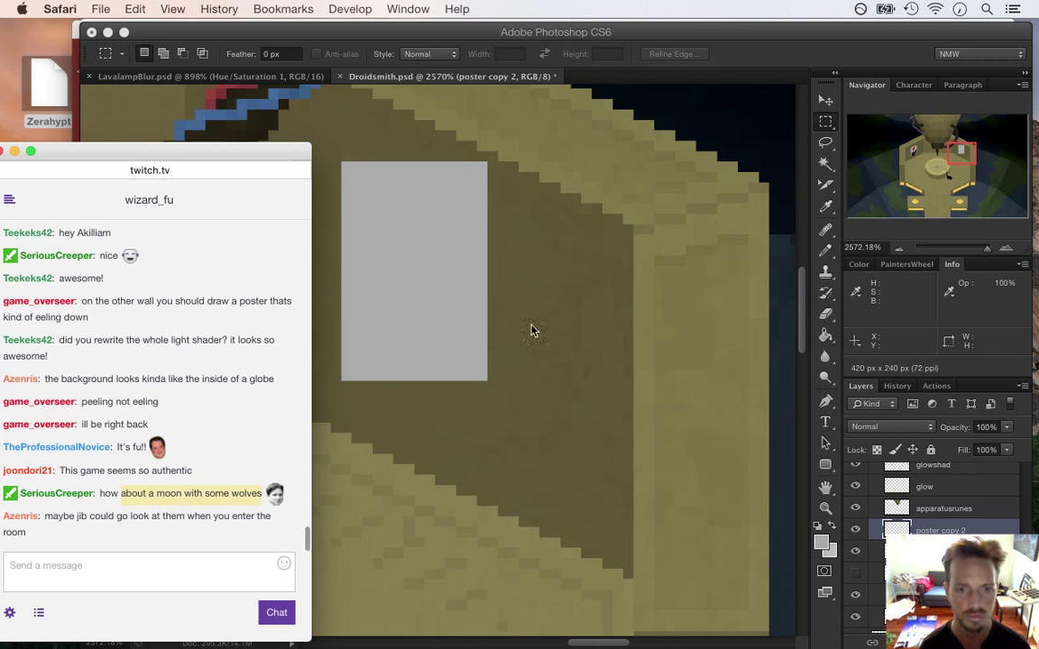
{"action": "left_click", "coordinate": [750, 60]}
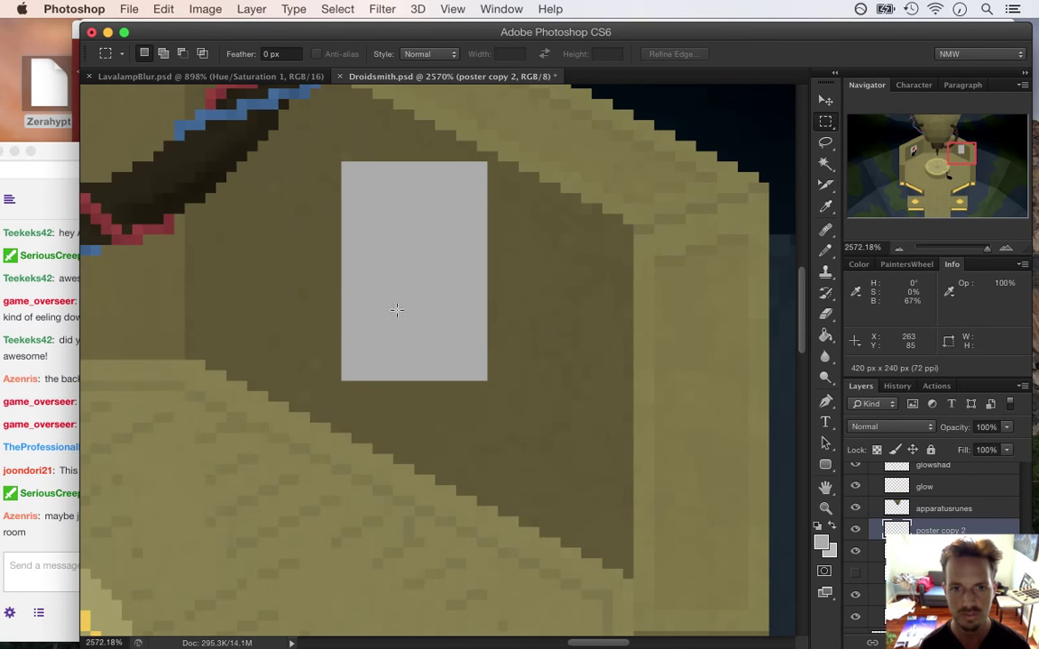
Set the foreground color to dark navy 050628 and fill the blank poster rectangle with it
{"action": "left_click", "coordinate": [821, 541]}
{"action": "mouse_move", "coordinate": [660, 385]}
{"action": "left_mouse_down"}
{"action": "mouse_move", "coordinate": [679, 330]}
{"action": "mouse_move", "coordinate": [684, 336]}
{"action": "mouse_move", "coordinate": [667, 336]}
{"action": "mouse_move", "coordinate": [682, 336]}
{"action": "left_mouse_up"}
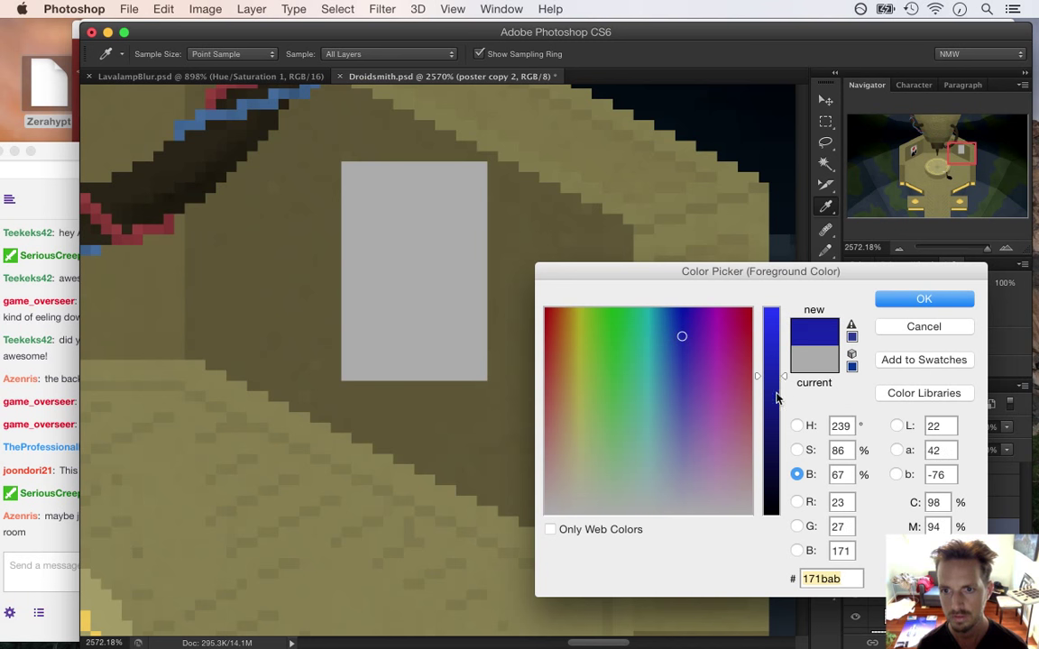
{"action": "left_click_drag", "start_coordinate": [783, 404], "coordinate": [776, 488]}
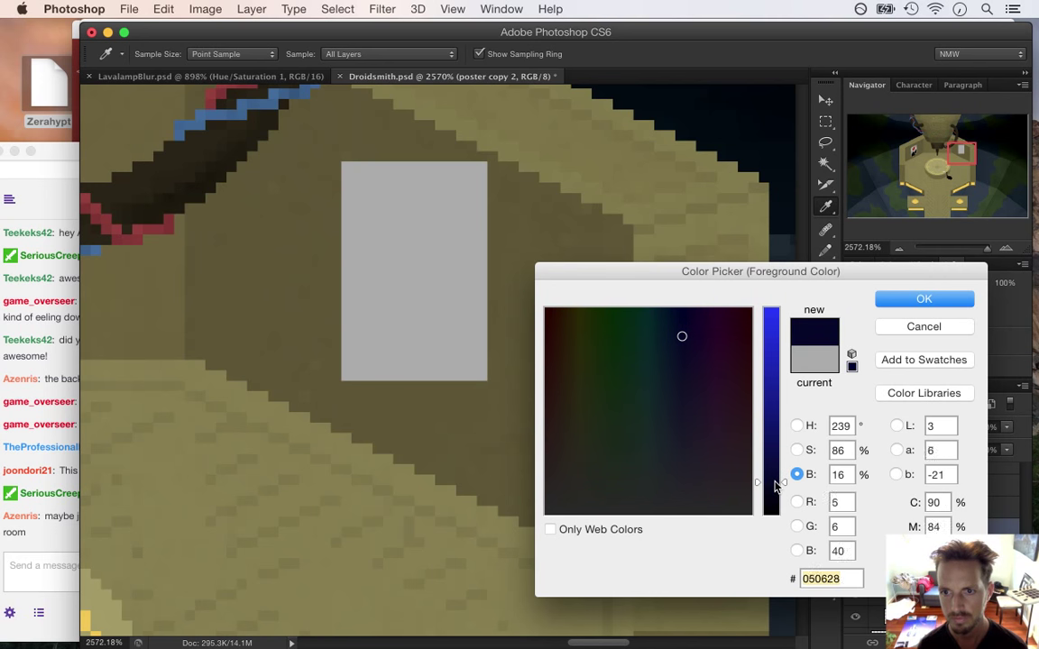
{"action": "left_click", "coordinate": [899, 300]}
{"action": "key", "text": "m"}
{"action": "key", "text": "g"}
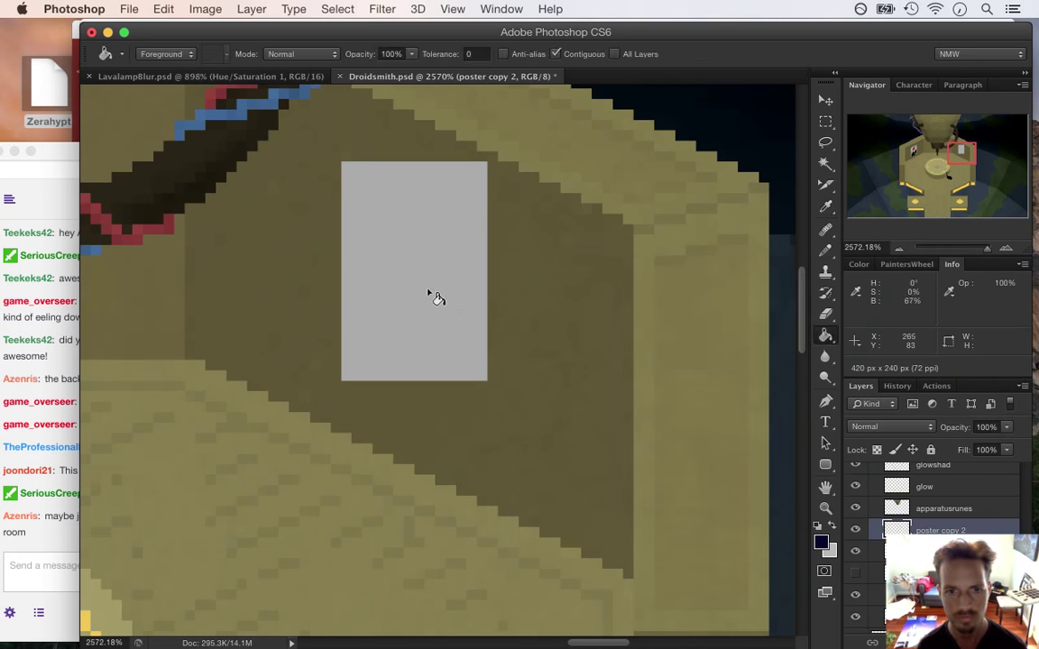
{"action": "left_click", "coordinate": [434, 298]}
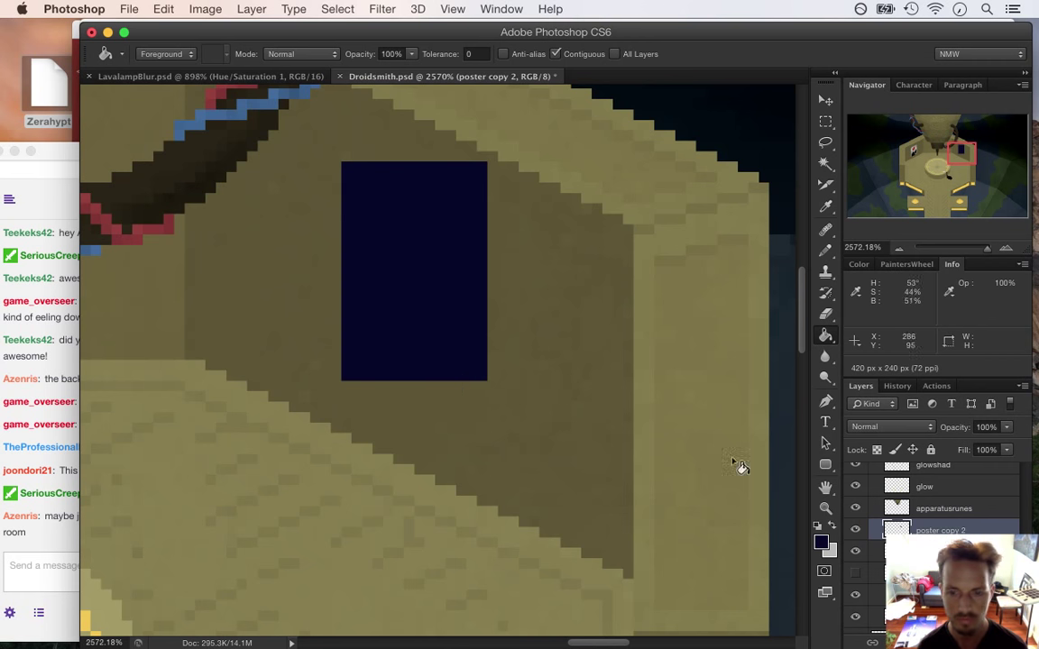
Choose a near-white grey as the foreground color for the Pencil tool
{"action": "left_click", "coordinate": [821, 541]}
{"action": "left_click_drag", "start_coordinate": [768, 355], "coordinate": [769, 301]}
{"action": "left_click_drag", "start_coordinate": [707, 347], "coordinate": [700, 532]}
{"action": "left_click_drag", "start_coordinate": [772, 314], "coordinate": [772, 335]}
{"action": "left_click", "coordinate": [924, 298]}
{"action": "key", "text": "b"}
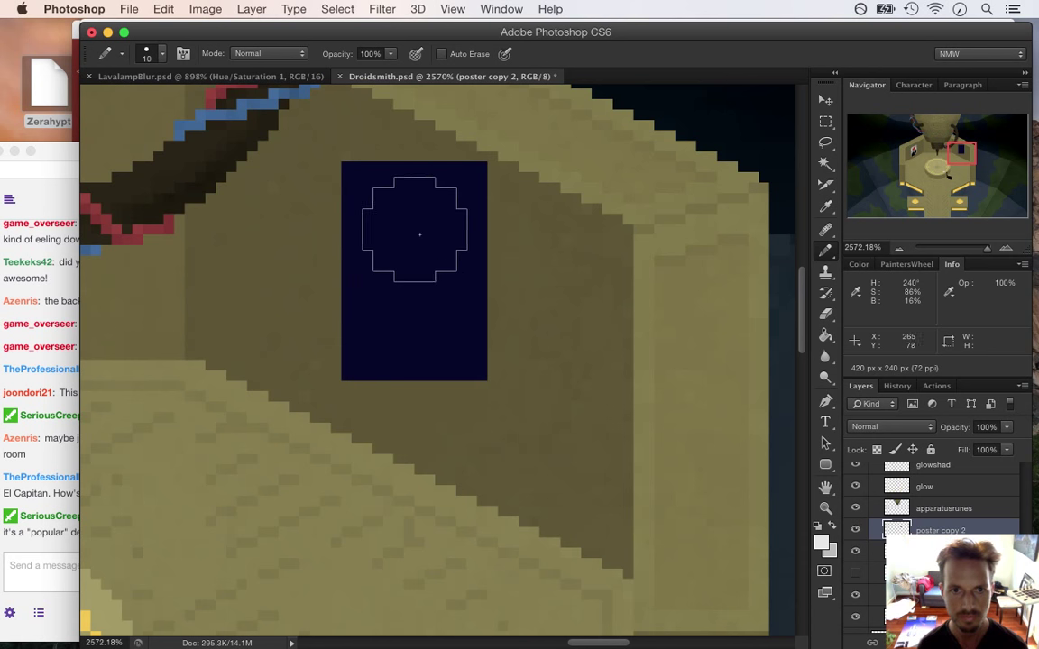
Try several positions for a 10 px round moon on the navy poster and stamp it centered, slightly above the middle
{"action": "left_click", "coordinate": [415, 234]}
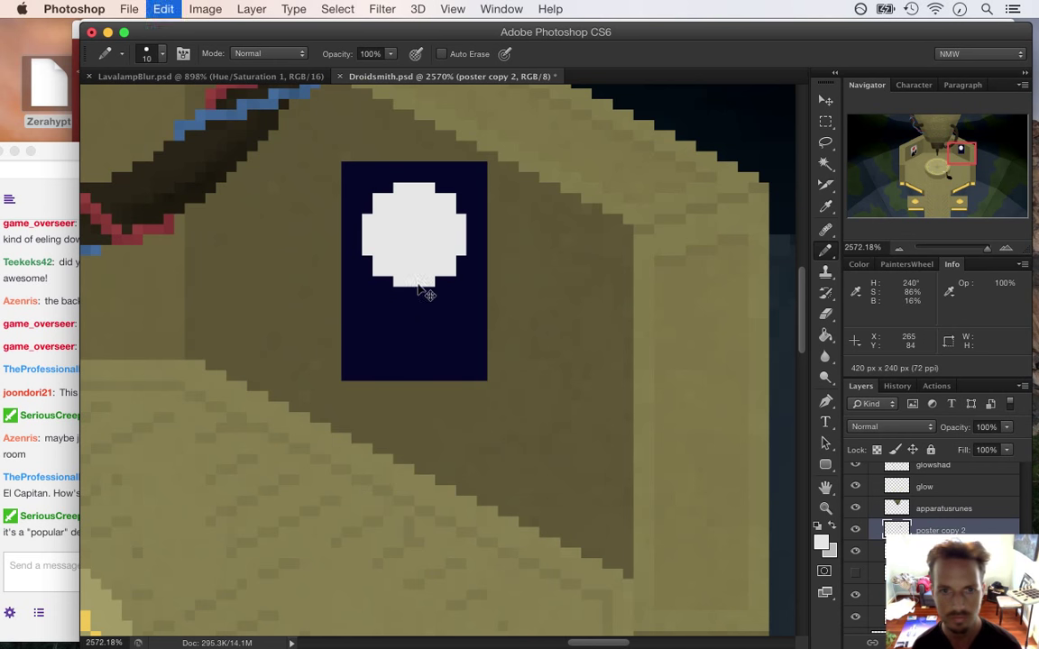
{"action": "key", "text": "cmd+z"}
{"action": "left_click", "coordinate": [424, 313]}
{"action": "key", "text": "cmd+z"}
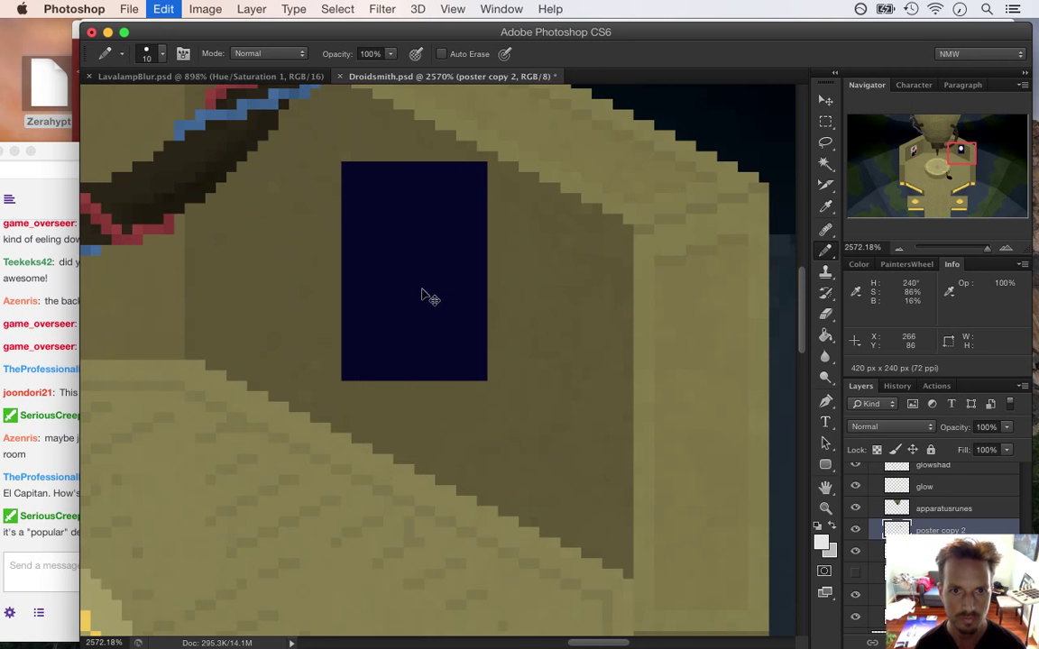
{"action": "left_click", "coordinate": [414, 256]}
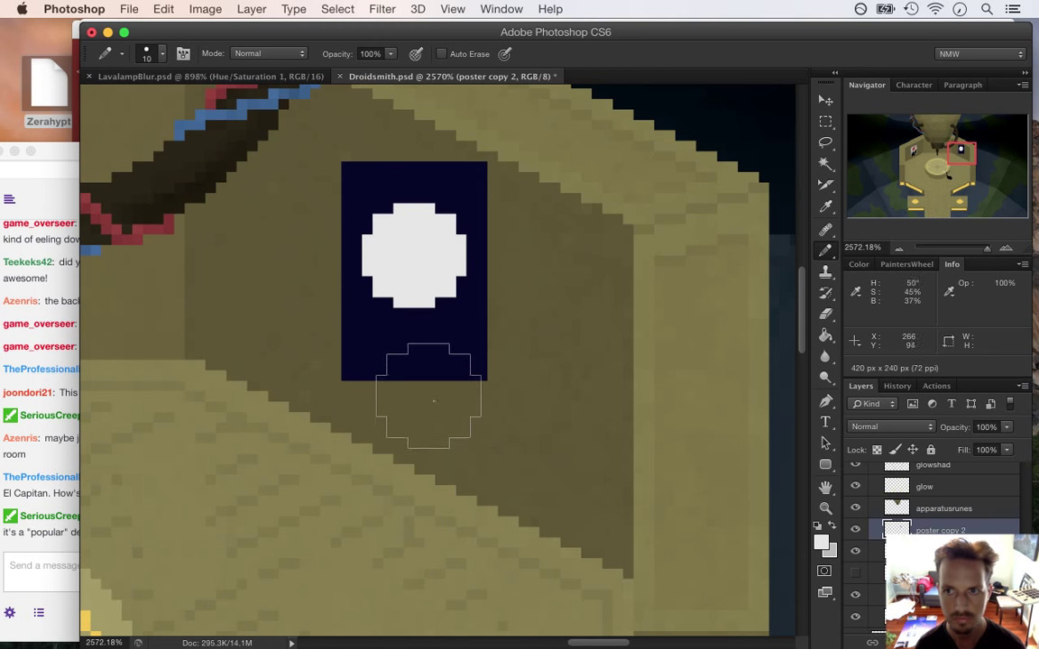
{"action": "key", "text": "cmd+z"}
{"action": "left_click", "coordinate": [418, 275]}
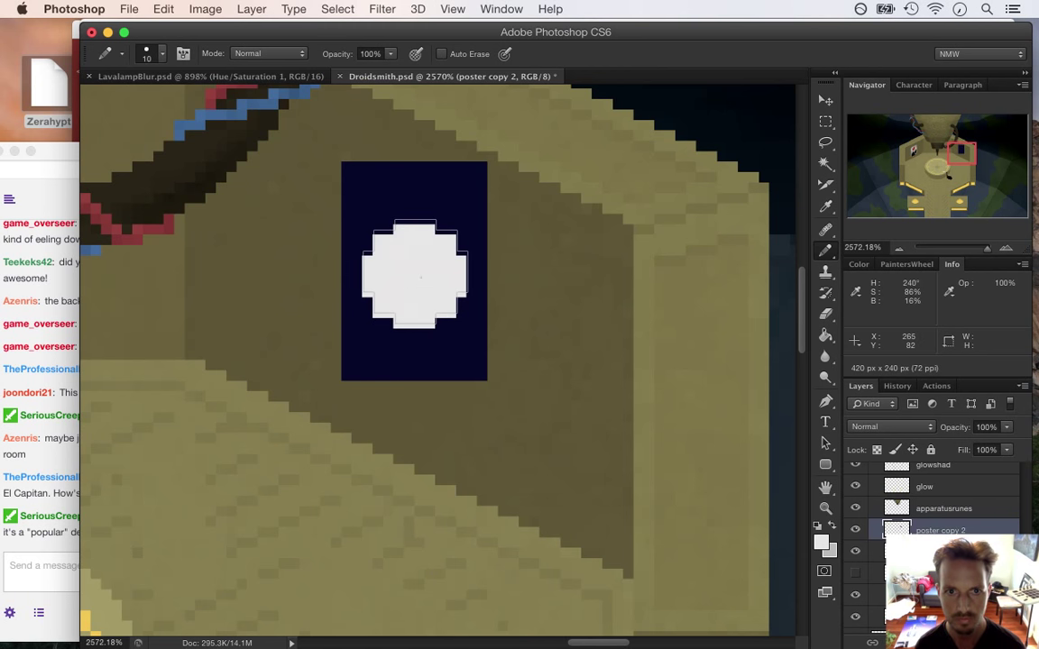
{"action": "key", "text": "cmd+z"}
{"action": "left_click", "coordinate": [414, 261]}
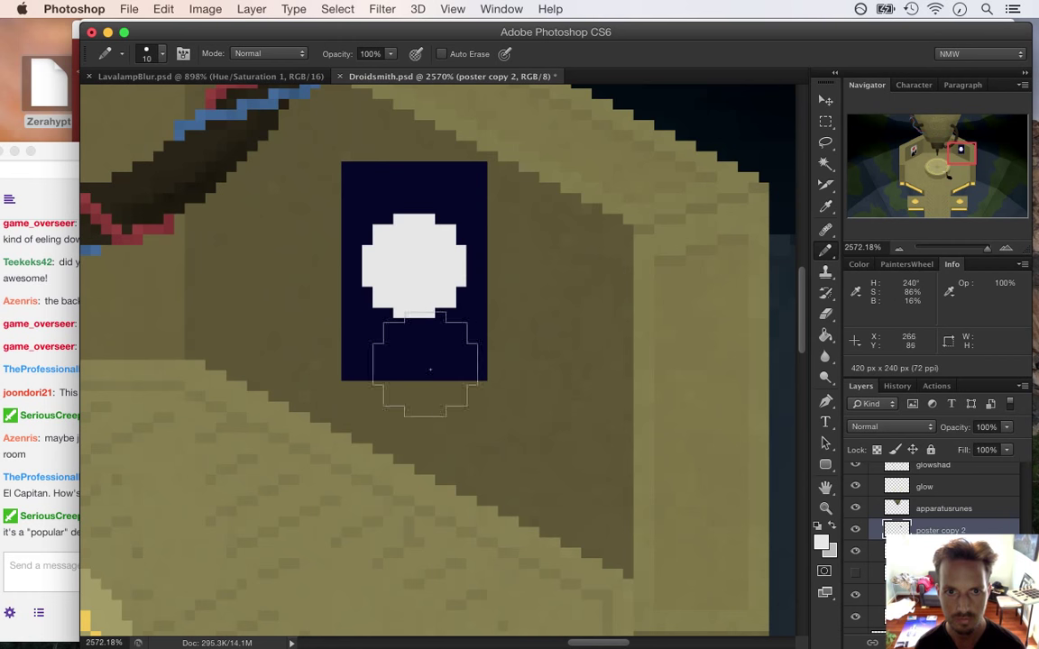
Switch to the Twitch chat in Safari, read the newest messages about the game and the wolf poster design, and return to Photoshop
{"action": "left_click", "coordinate": [41, 424]}
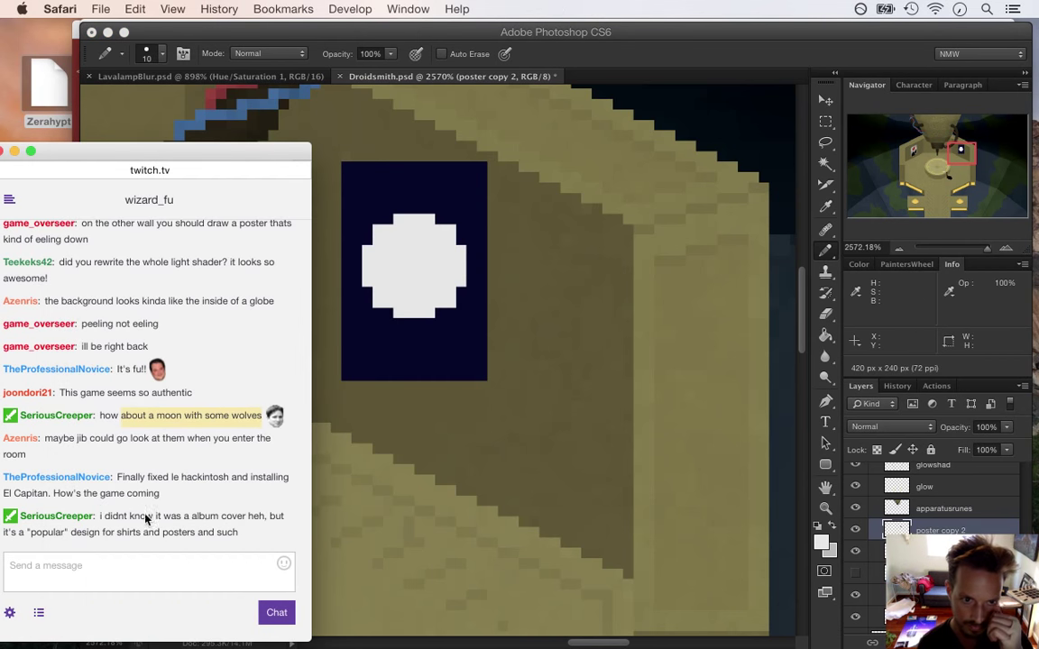
{"action": "left_click_drag", "start_coordinate": [134, 483], "coordinate": [176, 499]}
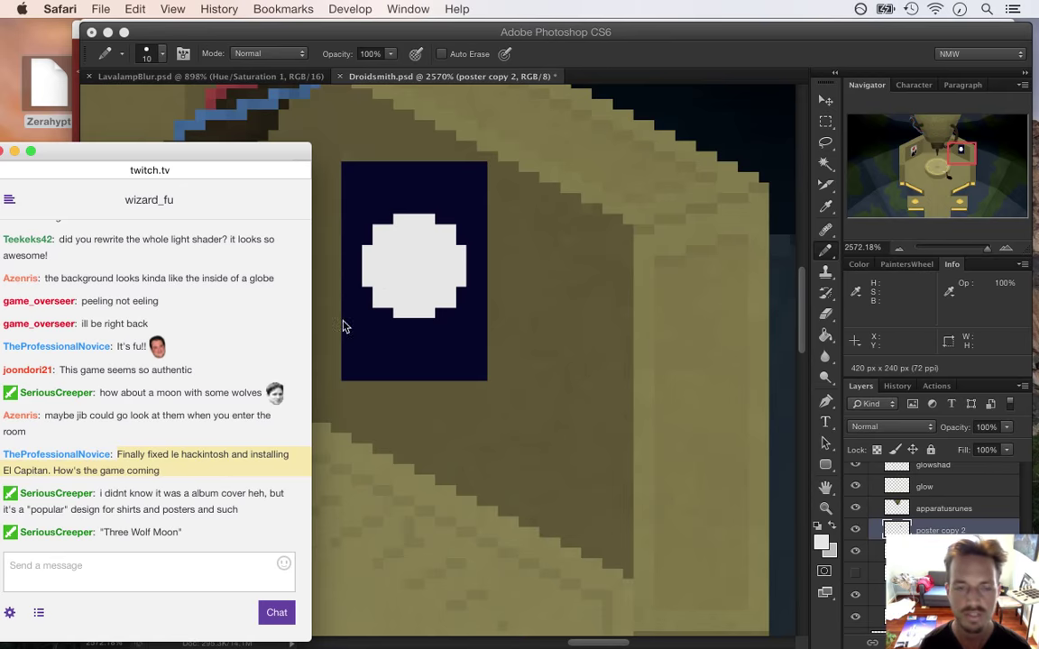
{"action": "left_click", "coordinate": [784, 76]}
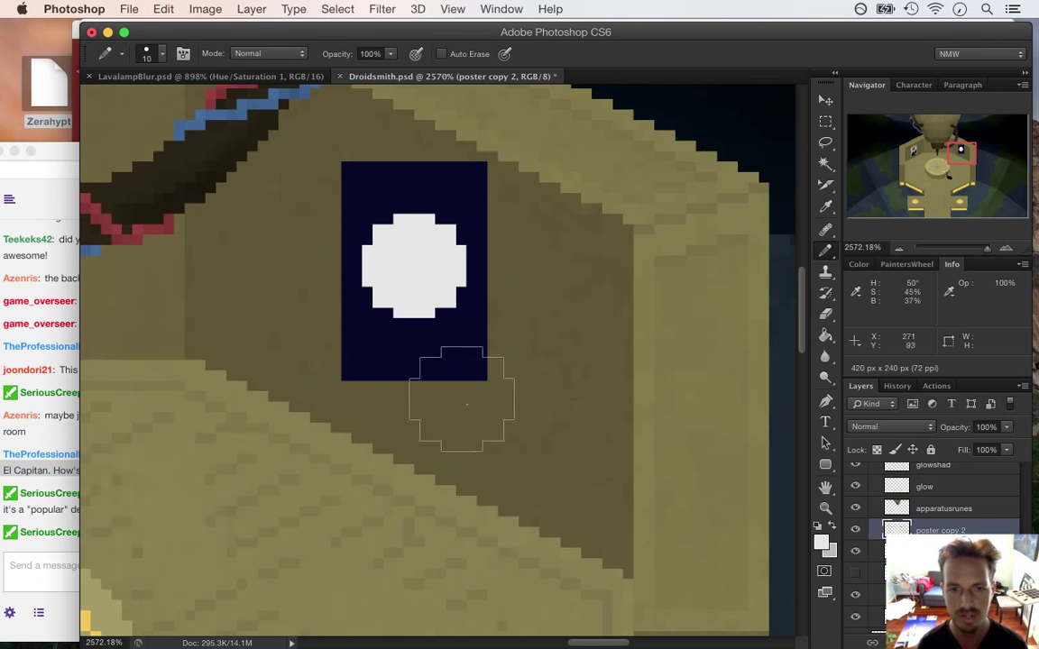
{"action": "left_click", "coordinate": [49, 507]}
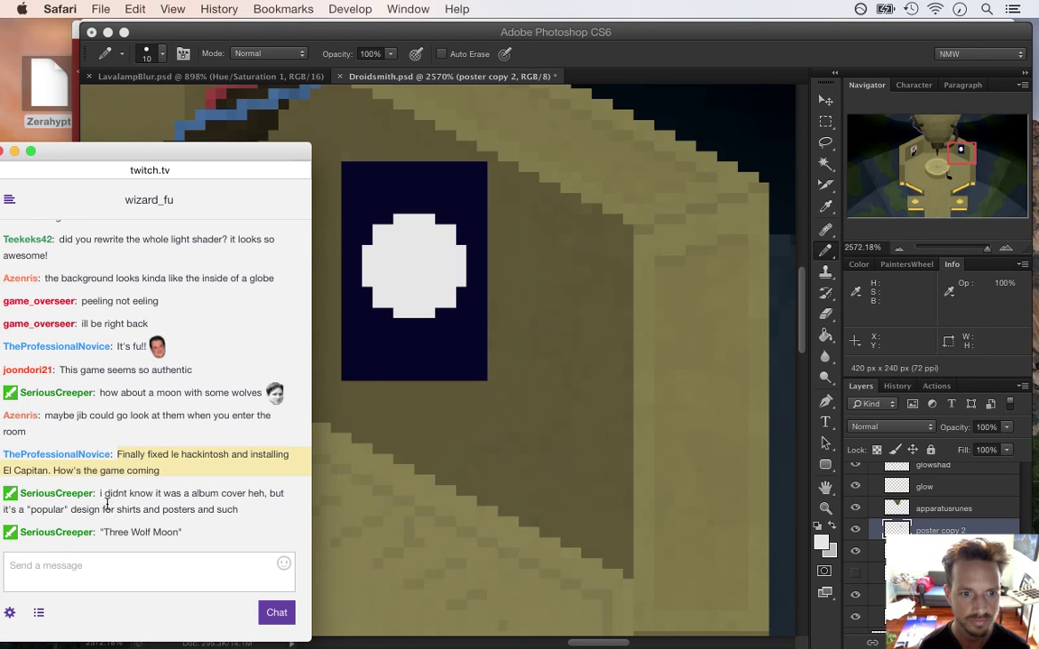
{"action": "left_click_drag", "start_coordinate": [119, 493], "coordinate": [174, 512]}
{"action": "left_click", "coordinate": [121, 539]}
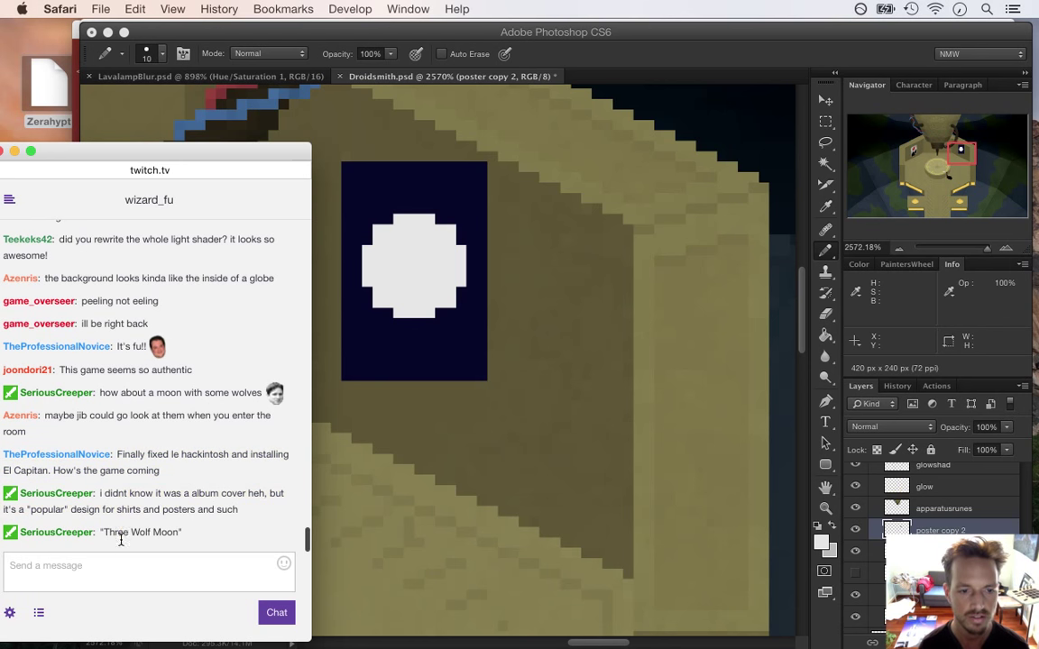
{"action": "left_click_drag", "start_coordinate": [101, 533], "coordinate": [169, 534]}
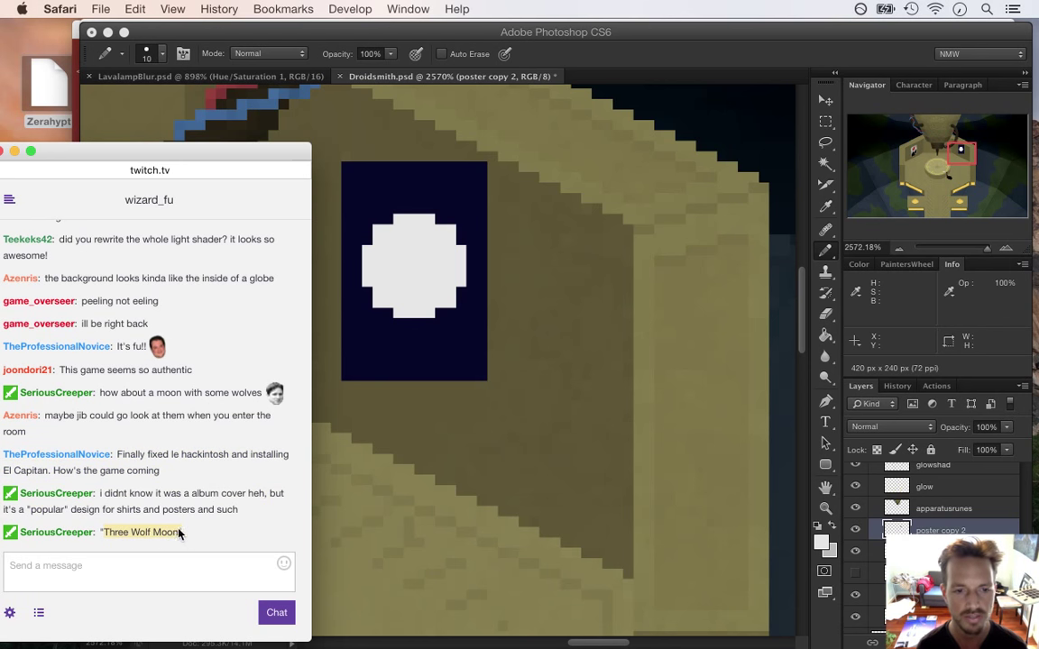
{"action": "left_click", "coordinate": [179, 511]}
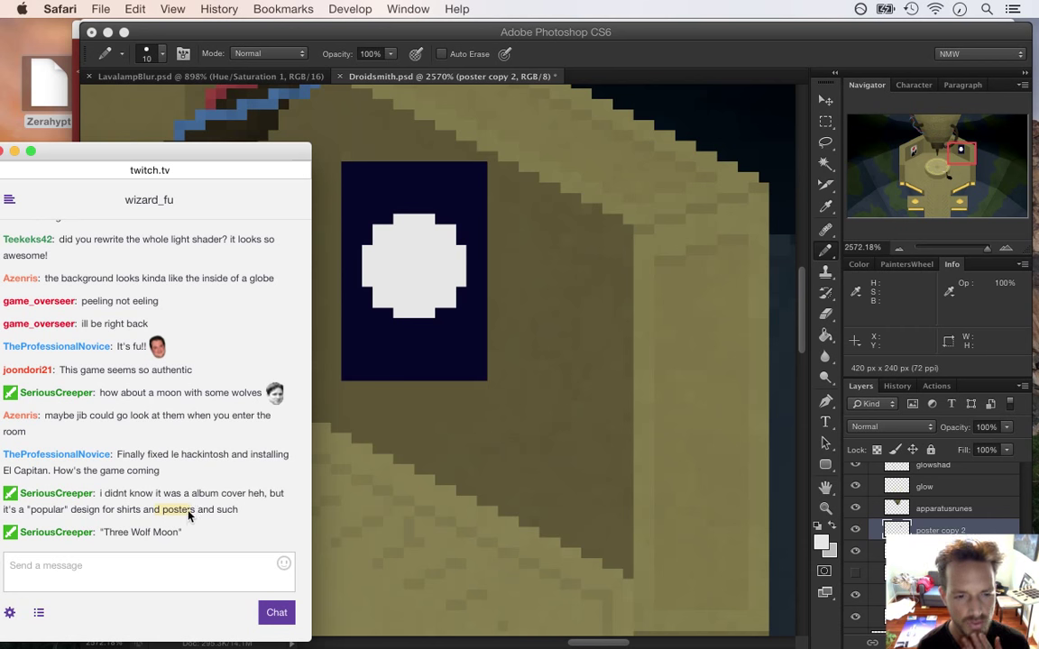
{"action": "left_click", "coordinate": [663, 49]}
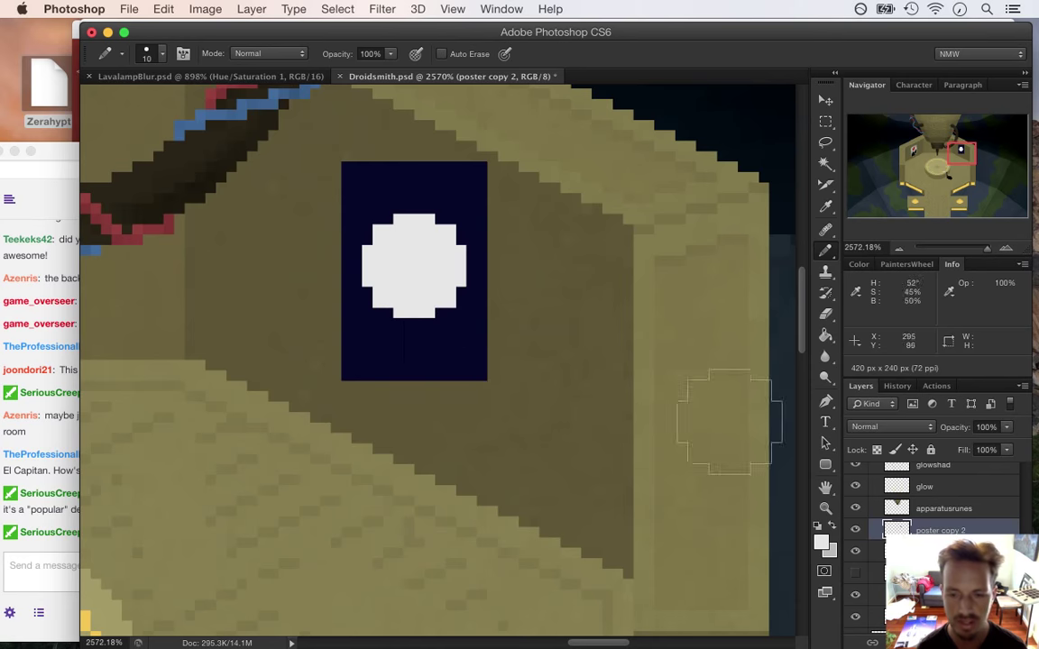
Set the foreground color to the dark brown 5b4a27
{"action": "left_click", "coordinate": [821, 542]}
{"action": "left_click_drag", "start_coordinate": [768, 428], "coordinate": [766, 455]}
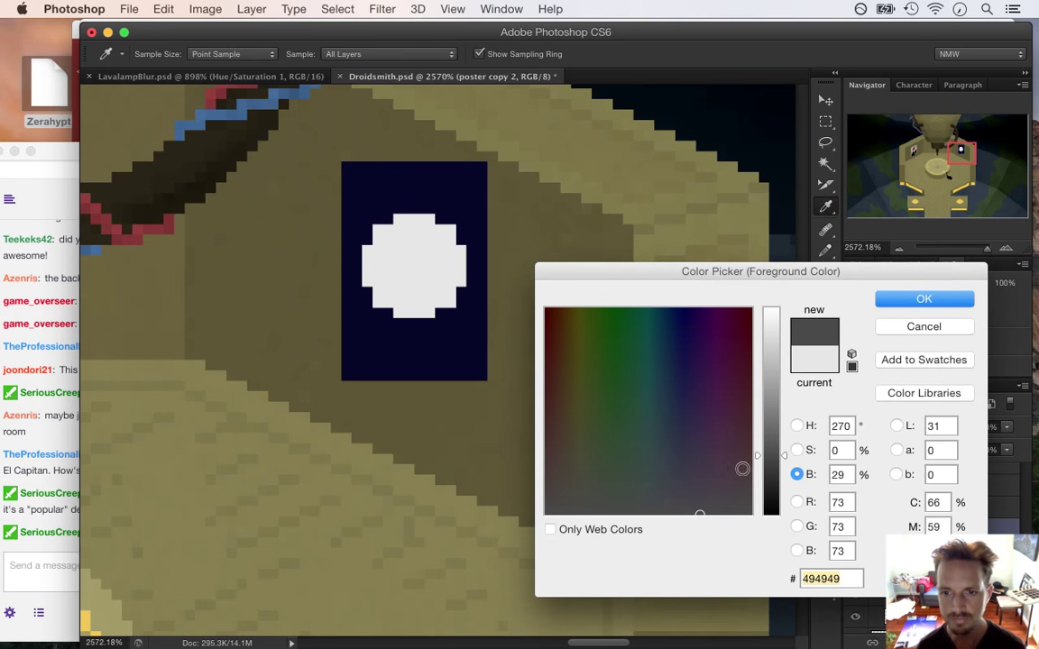
{"action": "mouse_move", "coordinate": [654, 398]}
{"action": "left_mouse_down"}
{"action": "mouse_move", "coordinate": [673, 485]}
{"action": "mouse_move", "coordinate": [732, 516]}
{"action": "left_mouse_up"}
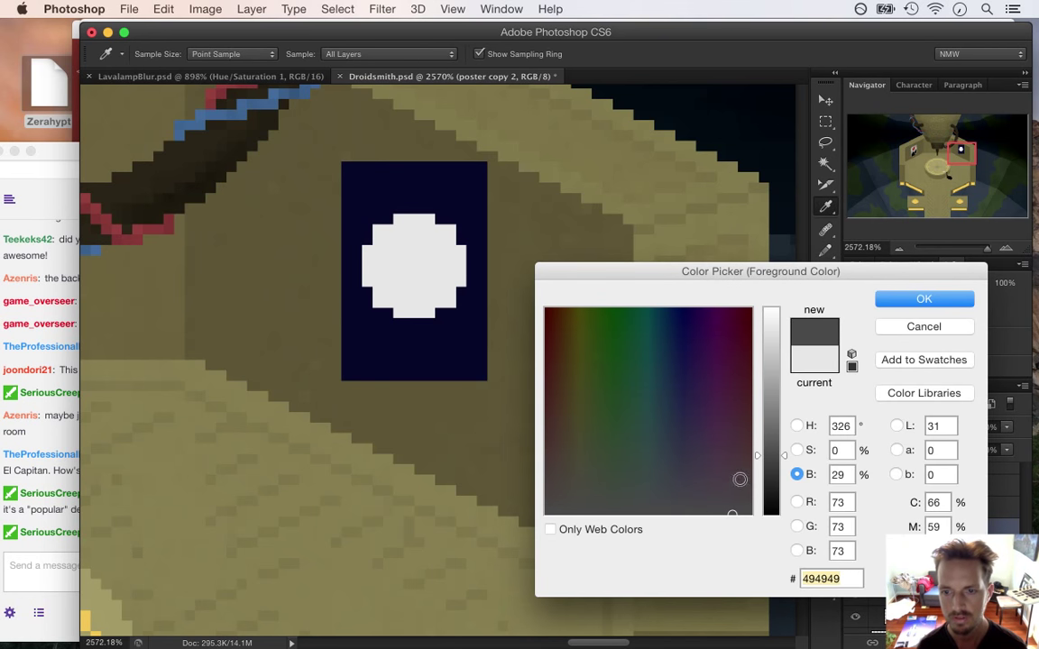
{"action": "left_click_drag", "start_coordinate": [768, 454], "coordinate": [767, 483]}
{"action": "left_click", "coordinate": [796, 425]}
{"action": "left_click", "coordinate": [796, 449]}
{"action": "left_click", "coordinate": [768, 421]}
{"action": "left_click_drag", "start_coordinate": [768, 421], "coordinate": [770, 396]}
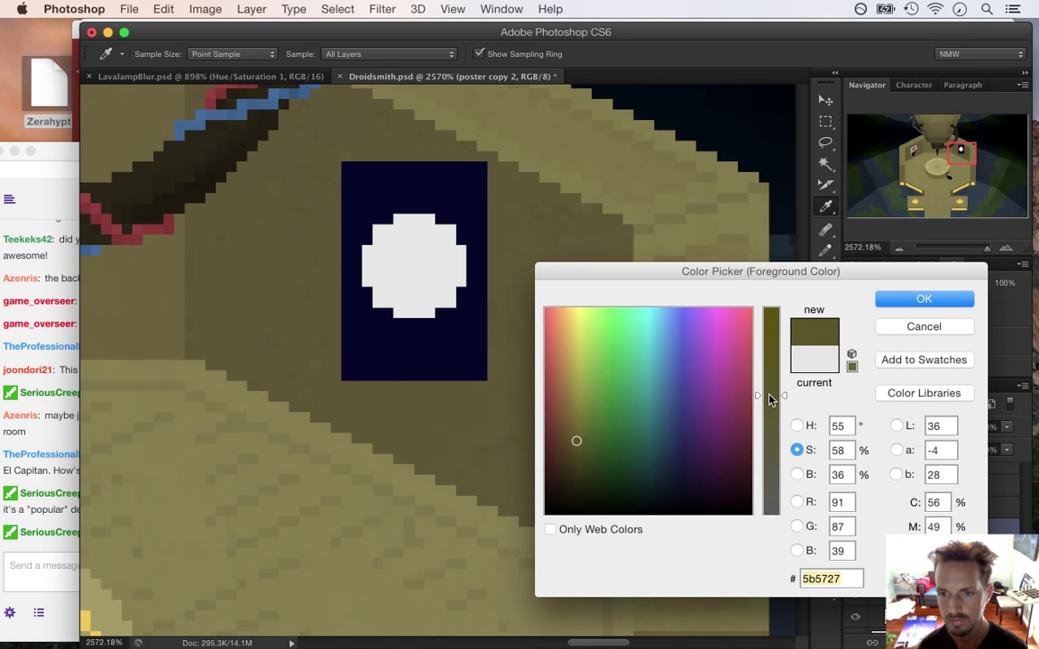
{"action": "left_click", "coordinate": [797, 474]}
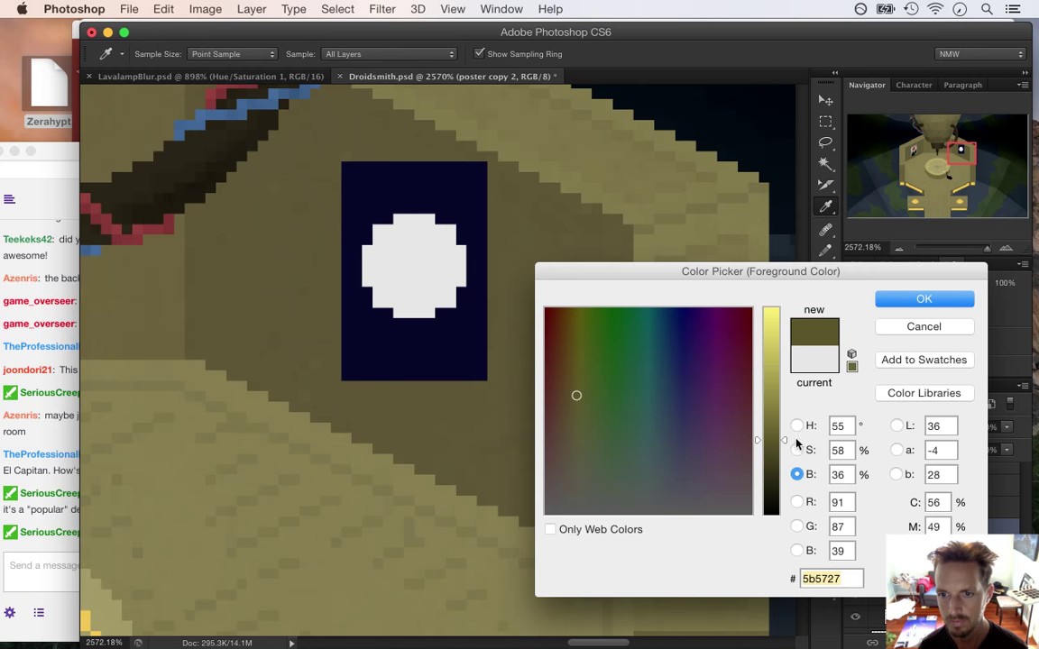
{"action": "left_click", "coordinate": [797, 426]}
{"action": "left_click_drag", "start_coordinate": [782, 487], "coordinate": [783, 496]}
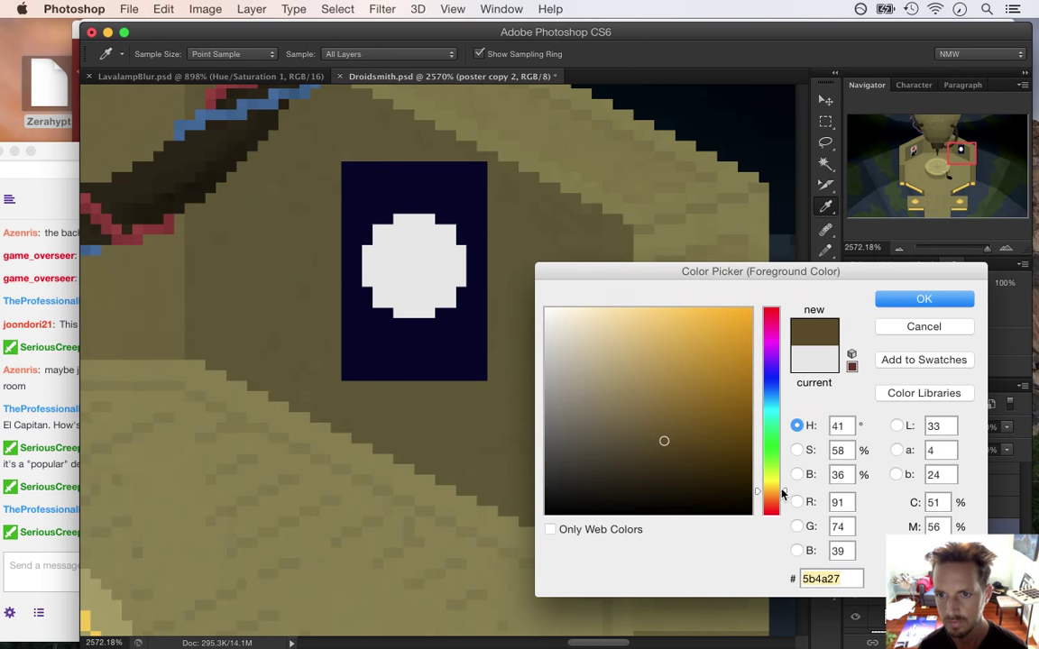
{"action": "left_click", "coordinate": [911, 299]}
Draw a brown peak beneath the moon and erase its pixels spilling below the poster with a 1 px Eraser at 100% opacity
{"action": "mouse_move", "coordinate": [411, 327]}
{"action": "left_mouse_down"}
{"action": "mouse_move", "coordinate": [408, 373]}
{"action": "mouse_move", "coordinate": [415, 345]}
{"action": "mouse_move", "coordinate": [427, 376]}
{"action": "mouse_move", "coordinate": [426, 358]}
{"action": "mouse_move", "coordinate": [451, 376]}
{"action": "left_mouse_up"}
{"action": "mouse_move", "coordinate": [401, 352]}
{"action": "left_mouse_down"}
{"action": "mouse_move", "coordinate": [389, 379]}
{"action": "mouse_move", "coordinate": [399, 369]}
{"action": "left_mouse_up"}
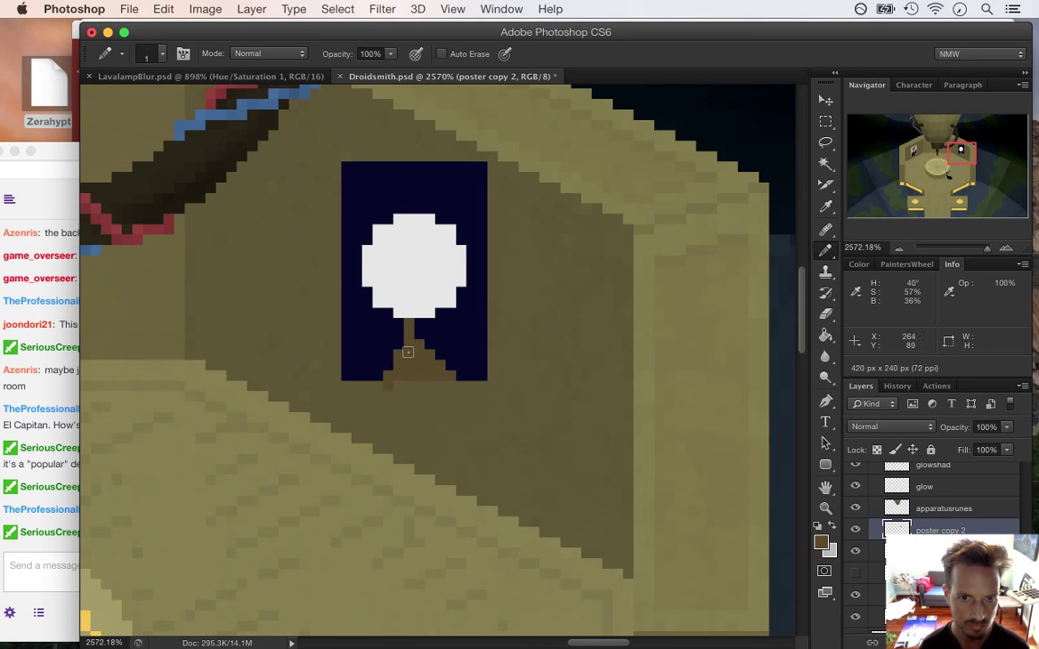
{"action": "key", "text": "e"}
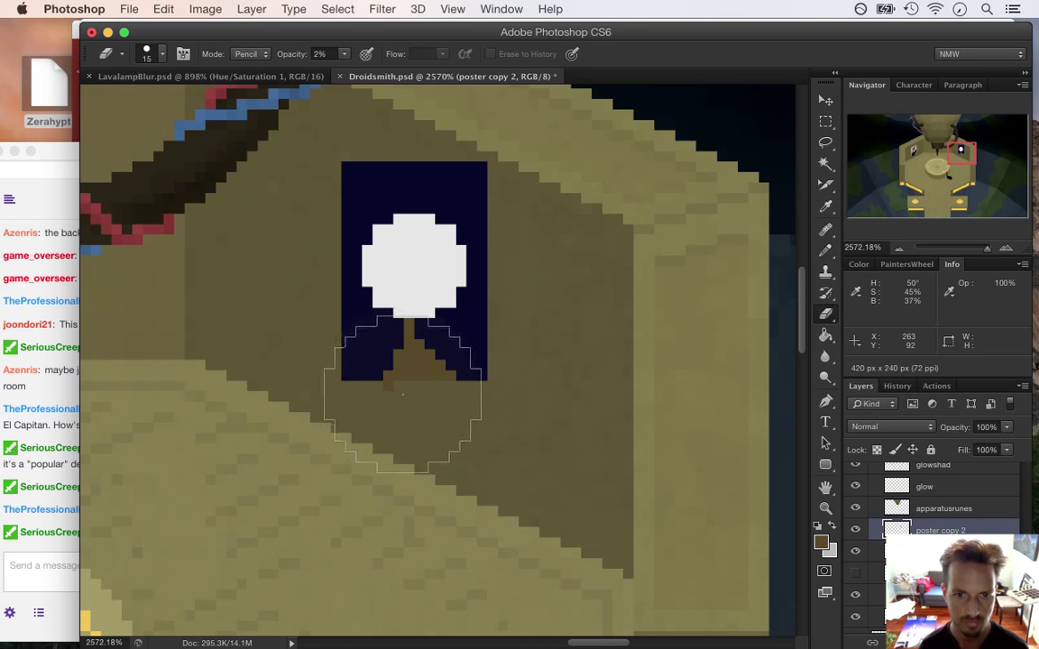
{"action": "mouse_move", "coordinate": [343, 55]}
{"action": "left_mouse_down"}
{"action": "mouse_move", "coordinate": [367, 70]}
{"action": "mouse_move", "coordinate": [618, 58]}
{"action": "left_mouse_up"}
{"action": "key", "text": "bracketleft"}
{"action": "key", "text": "bracketleft"}
{"action": "key", "text": "bracketleft"}
{"action": "key", "text": "bracketleft"}
{"action": "key", "text": "bracketleft"}
{"action": "key", "text": "bracketleft"}
{"action": "key", "text": "bracketleft"}
{"action": "key", "text": "bracketleft"}
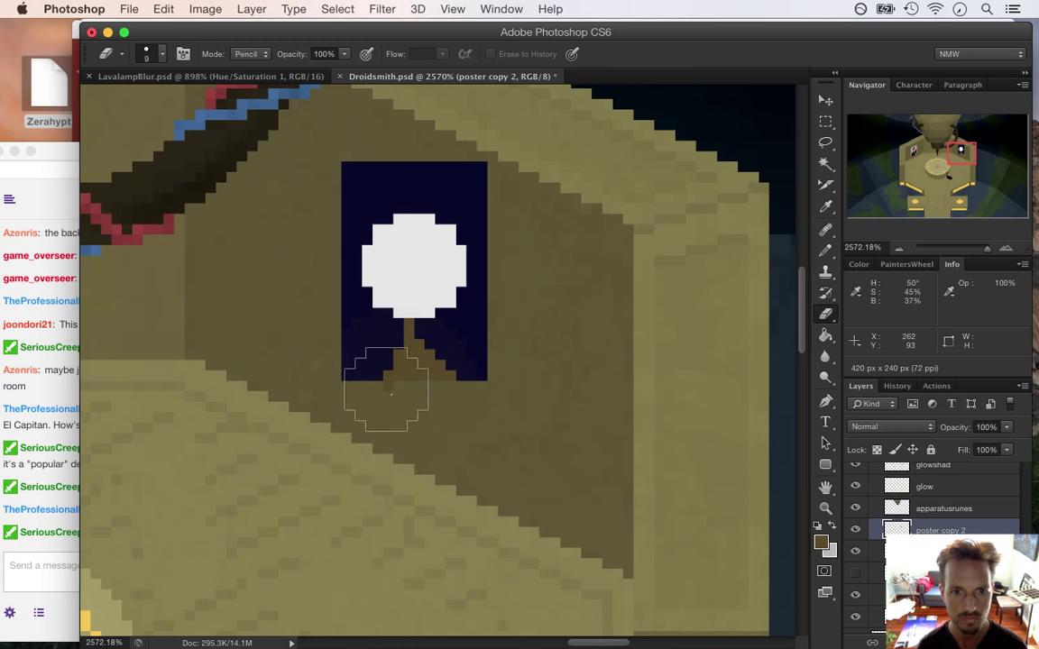
Check the Twitch chat in Safari for viewers' latest remarks on the room and return to Photoshop
{"action": "left_click", "coordinate": [56, 491]}
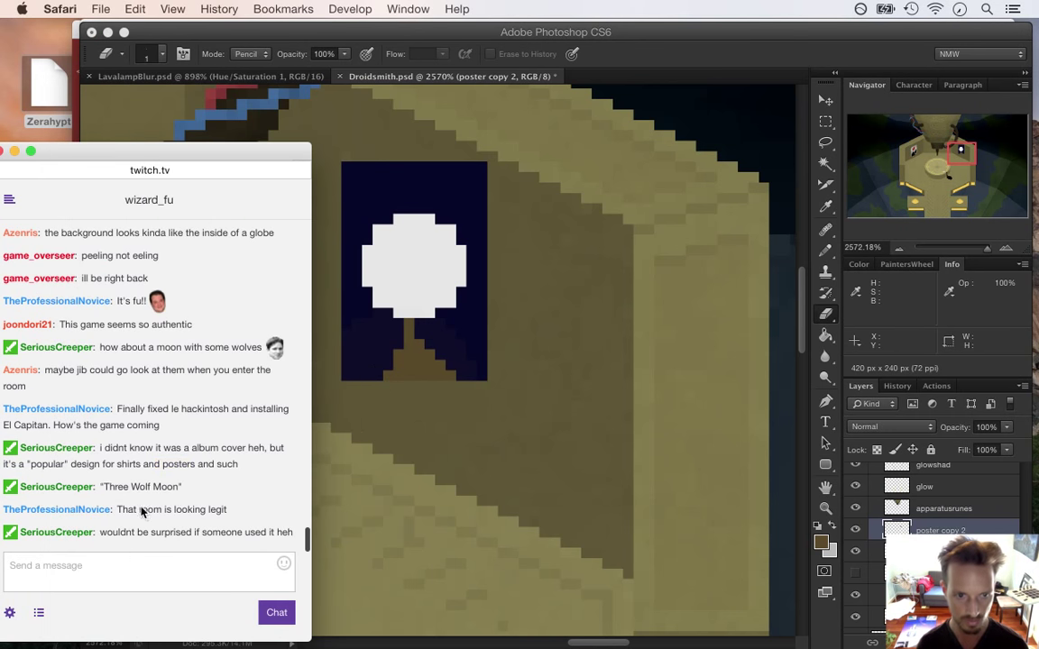
{"action": "left_click", "coordinate": [646, 56]}
Widen the brown peak with the 1 px Pencil and extend its tip over the moon's lower edge
{"action": "key", "text": "i"}
{"action": "key", "text": "b"}
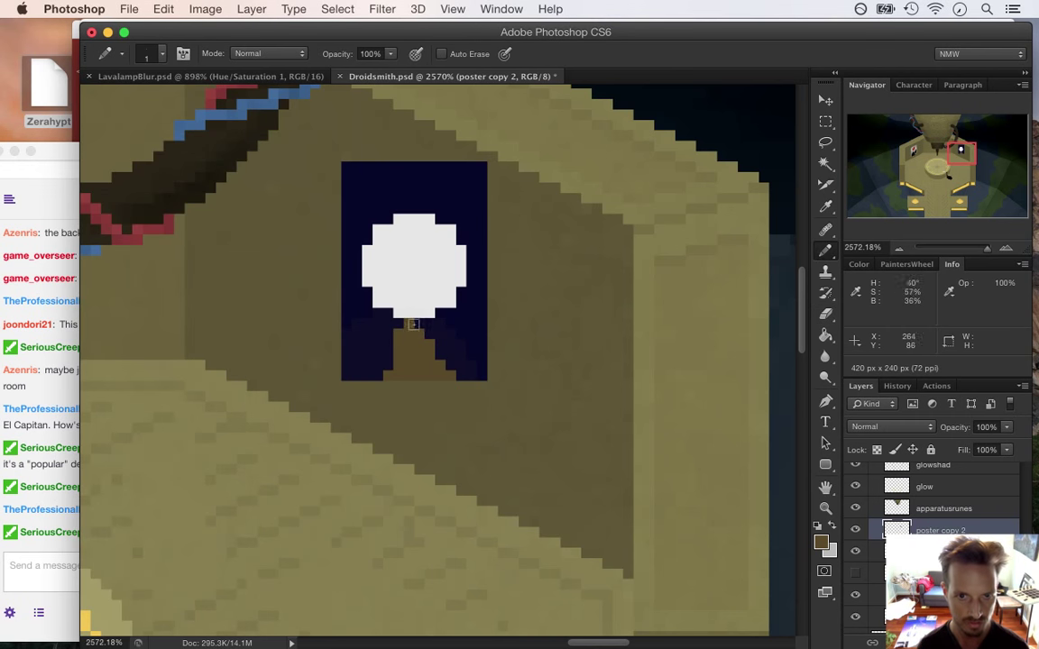
{"action": "left_click_drag", "start_coordinate": [410, 317], "coordinate": [415, 341]}
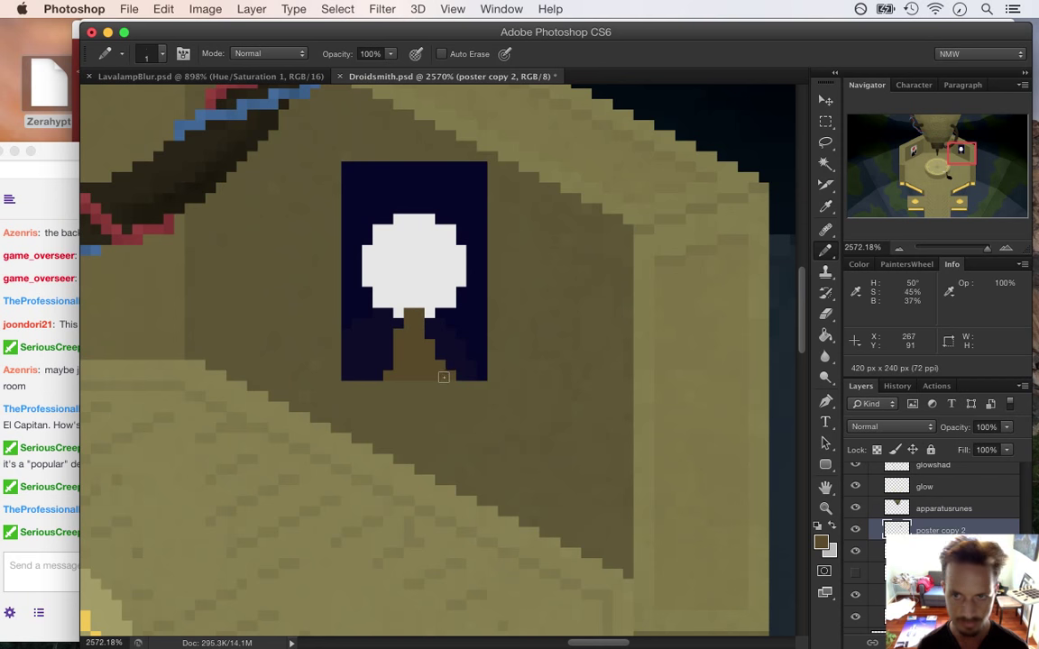
Try filling the peak with the darker brown 3f331b, and undo the fill
{"action": "left_click", "coordinate": [422, 312], "text": "super"}
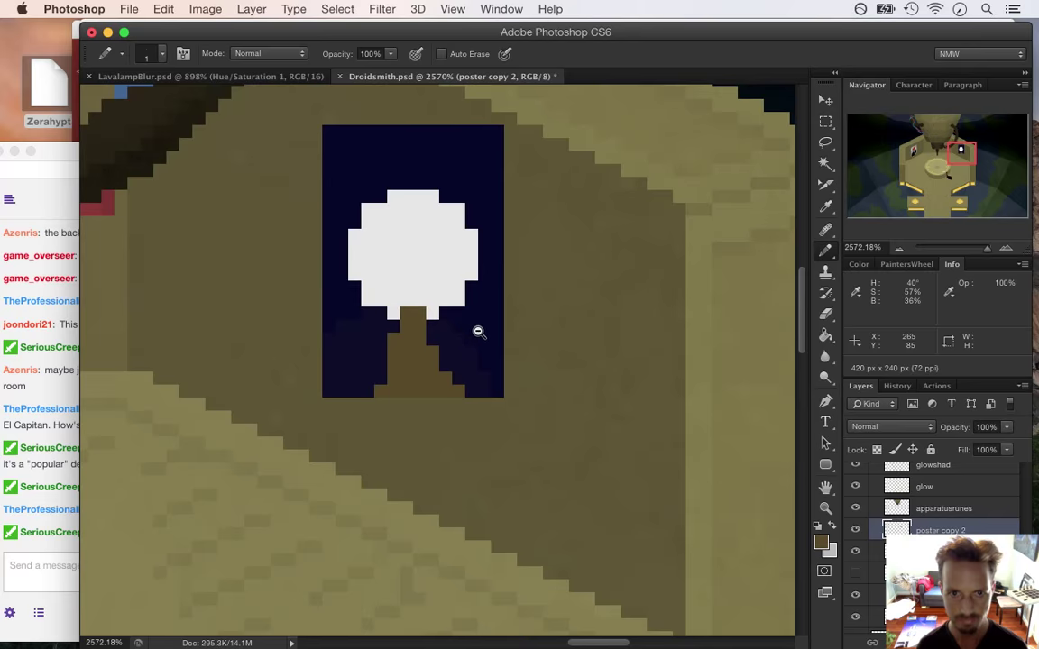
{"action": "key", "text": "i"}
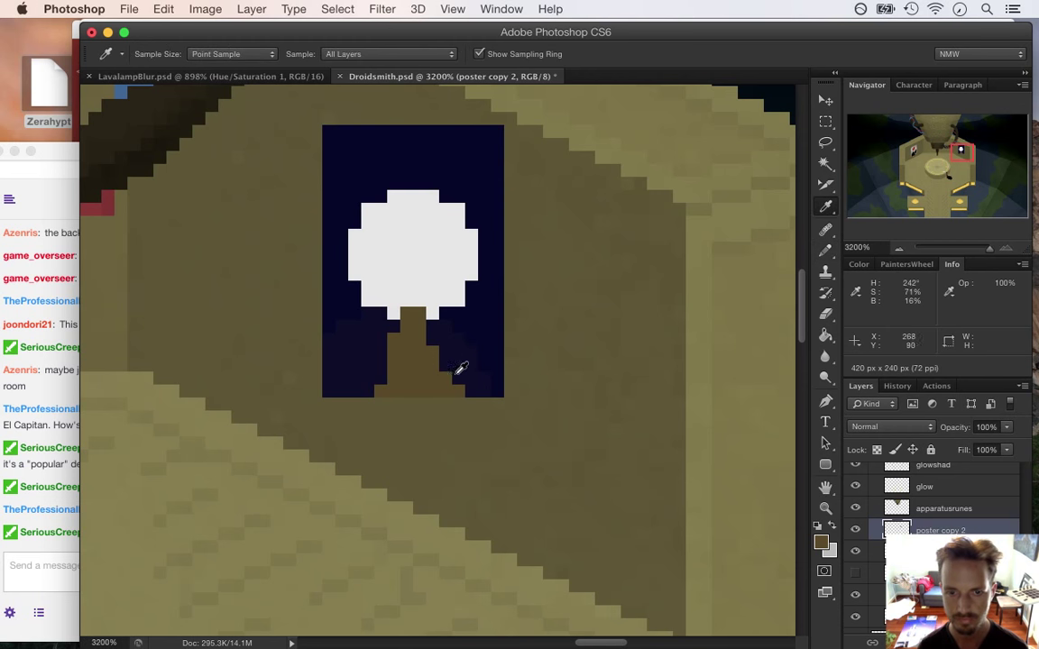
{"action": "left_click", "coordinate": [821, 541]}
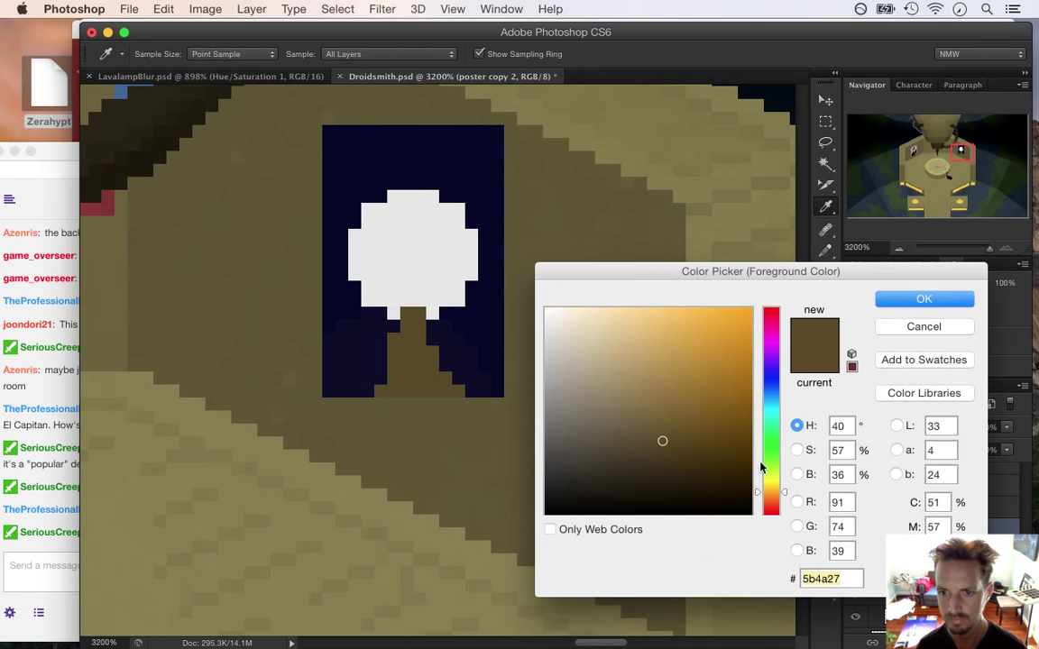
{"action": "left_click", "coordinate": [797, 475]}
{"action": "left_click_drag", "start_coordinate": [772, 441], "coordinate": [772, 463]}
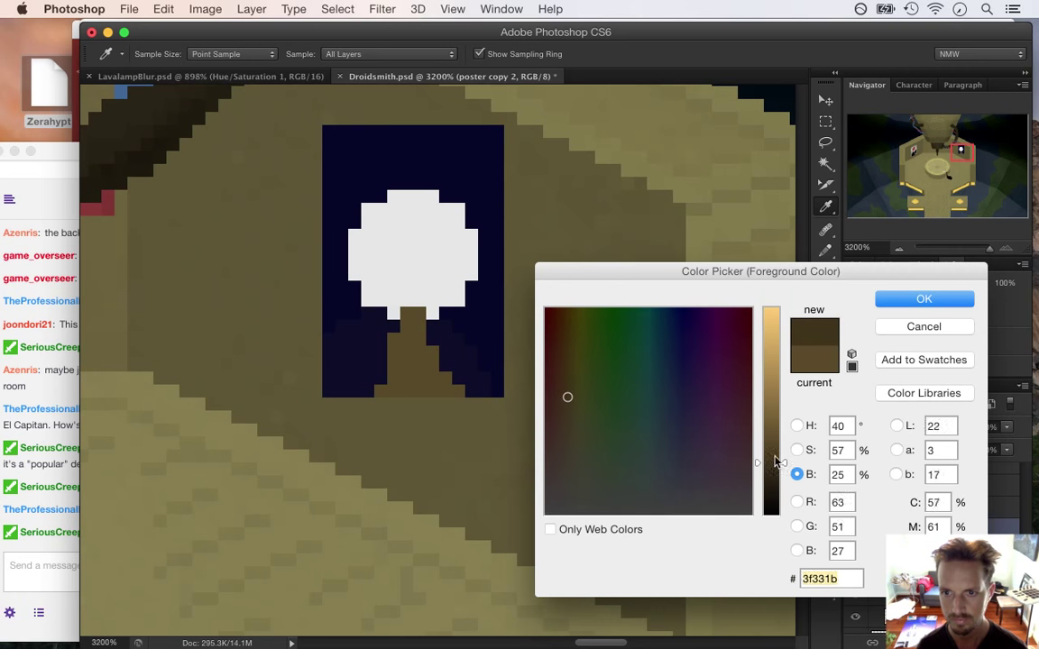
{"action": "left_click", "coordinate": [924, 299]}
{"action": "key", "text": "g"}
{"action": "left_click", "coordinate": [424, 395]}
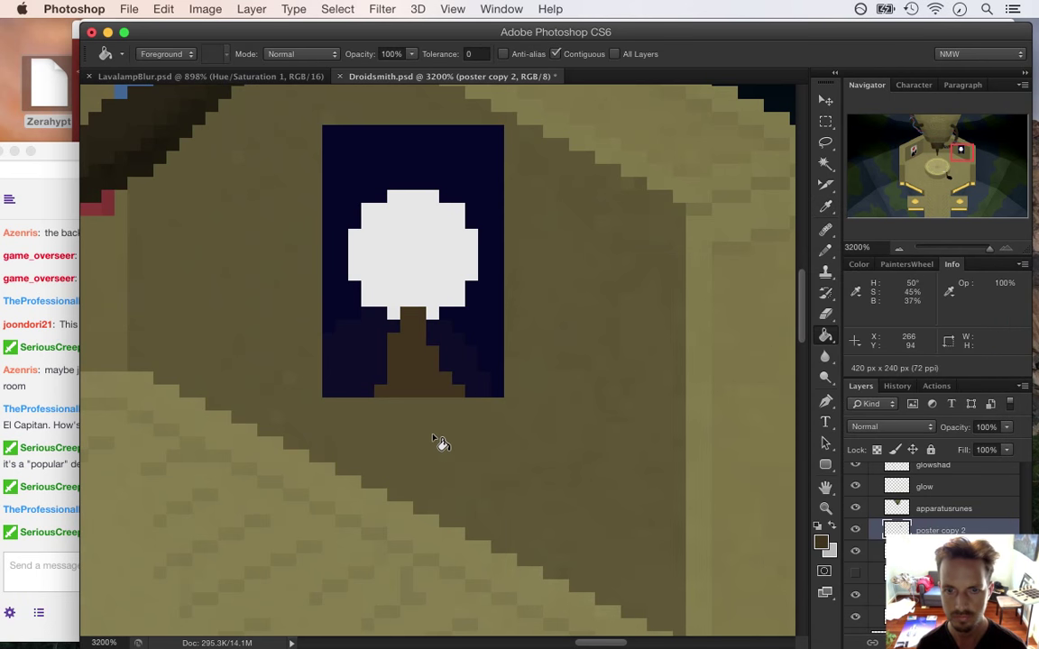
{"action": "key", "text": "super+z"}
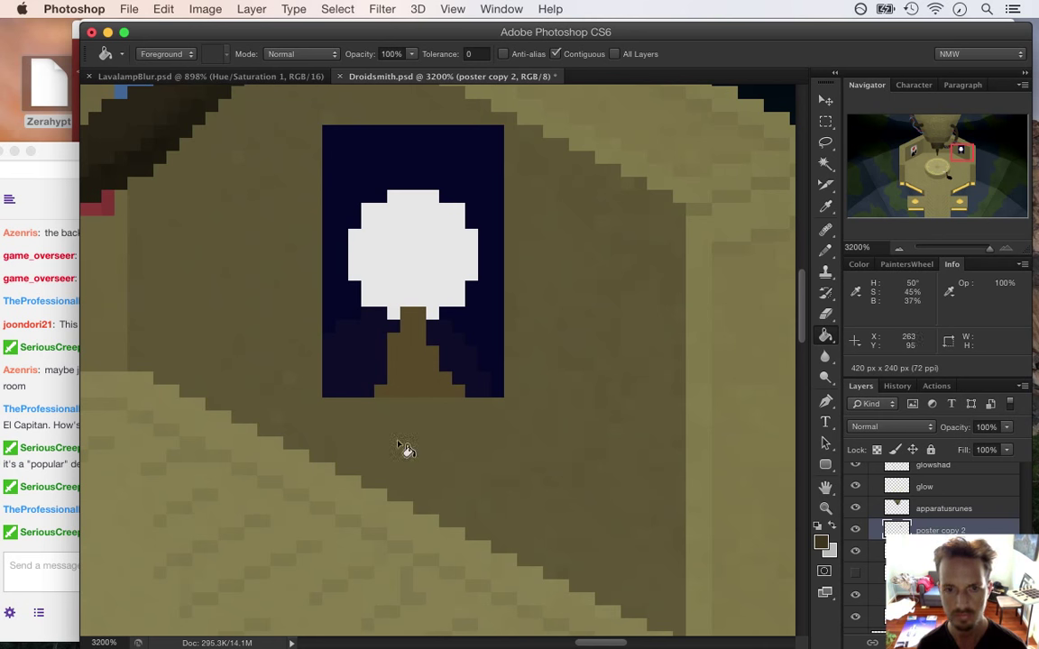
Set the foreground color to black 000000 and pencil a wolf silhouette about 2 by 4 px on the peak, against the moon
{"action": "left_click", "coordinate": [823, 544]}
{"action": "left_click_drag", "start_coordinate": [773, 481], "coordinate": [774, 522]}
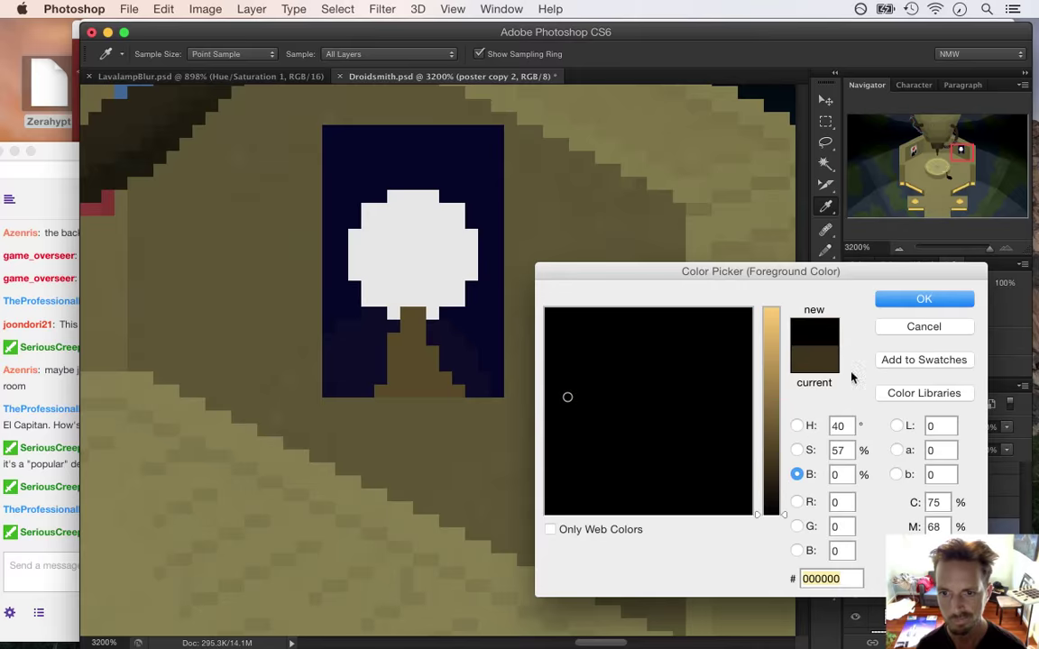
{"action": "left_click", "coordinate": [906, 299]}
{"action": "key", "text": "b"}
{"action": "mouse_move", "coordinate": [406, 263]}
{"action": "left_mouse_down"}
{"action": "mouse_move", "coordinate": [406, 301]}
{"action": "mouse_move", "coordinate": [416, 288]}
{"action": "mouse_move", "coordinate": [419, 301]}
{"action": "left_mouse_up"}
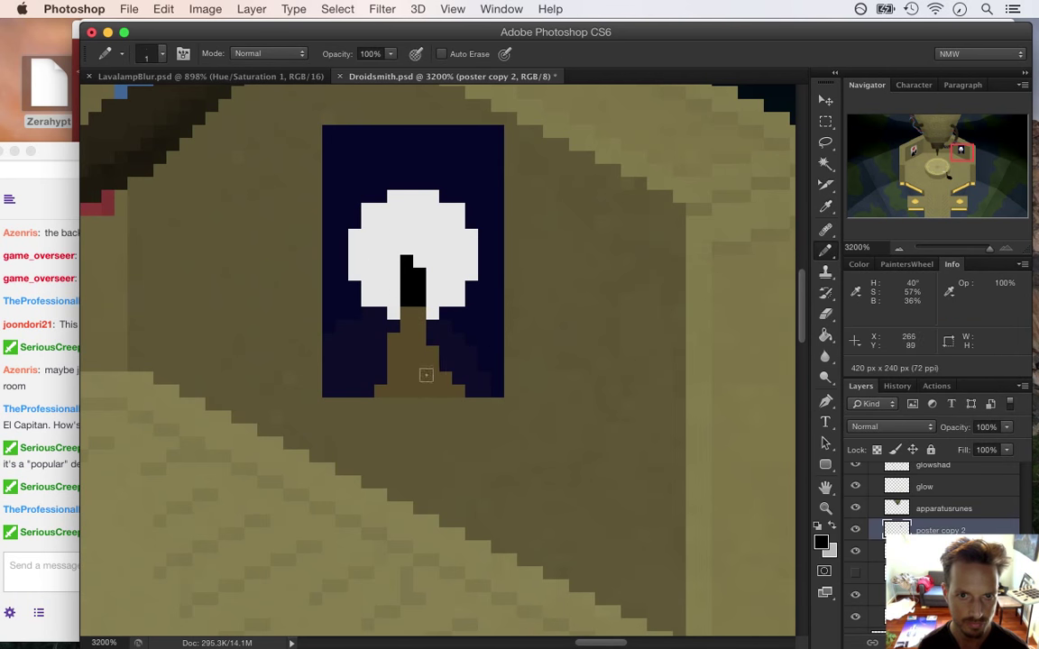
{"action": "left_click", "coordinate": [384, 235], "text": "alt"}
{"action": "left_click", "coordinate": [419, 273]}
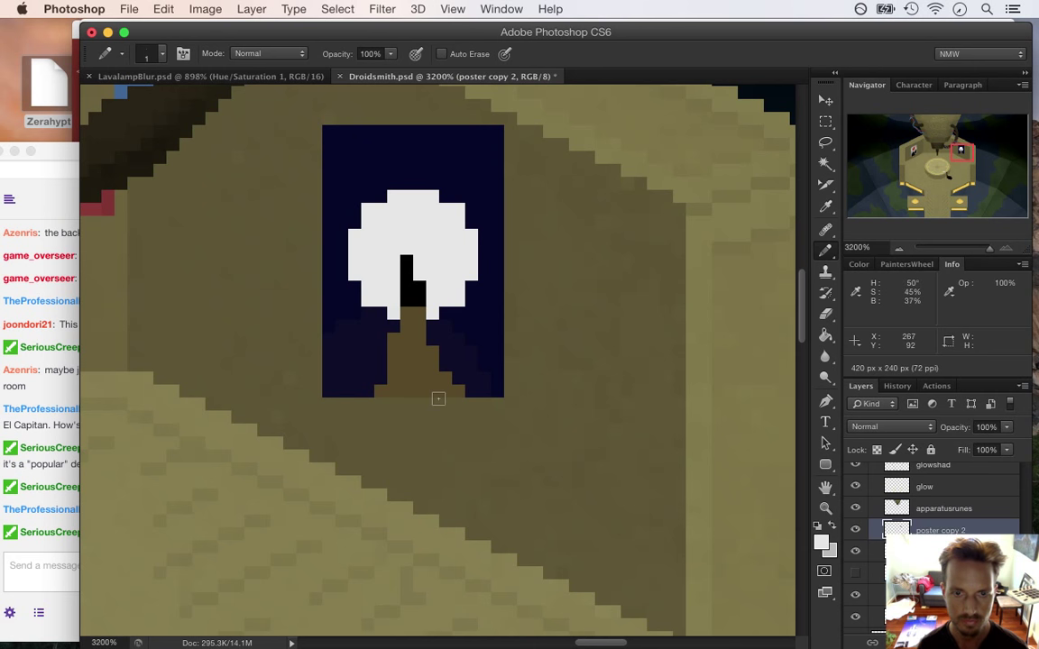
{"action": "left_click", "coordinate": [413, 294], "text": "alt"}
{"action": "left_click", "coordinate": [420, 276]}
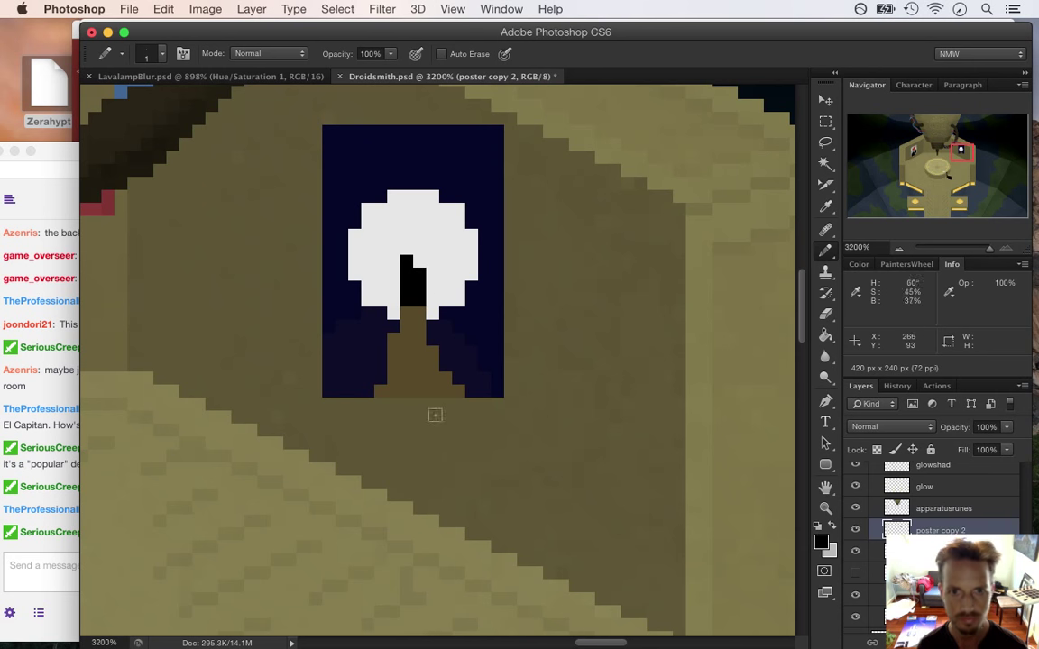
Examine the moon poster at room scale alongside the red-and-black poster on the opposite wall
{"action": "mouse_move", "coordinate": [437, 352]}
{"action": "left_mouse_down"}
{"action": "mouse_move", "coordinate": [382, 356]}
{"action": "mouse_move", "coordinate": [392, 379]}
{"action": "left_mouse_up"}
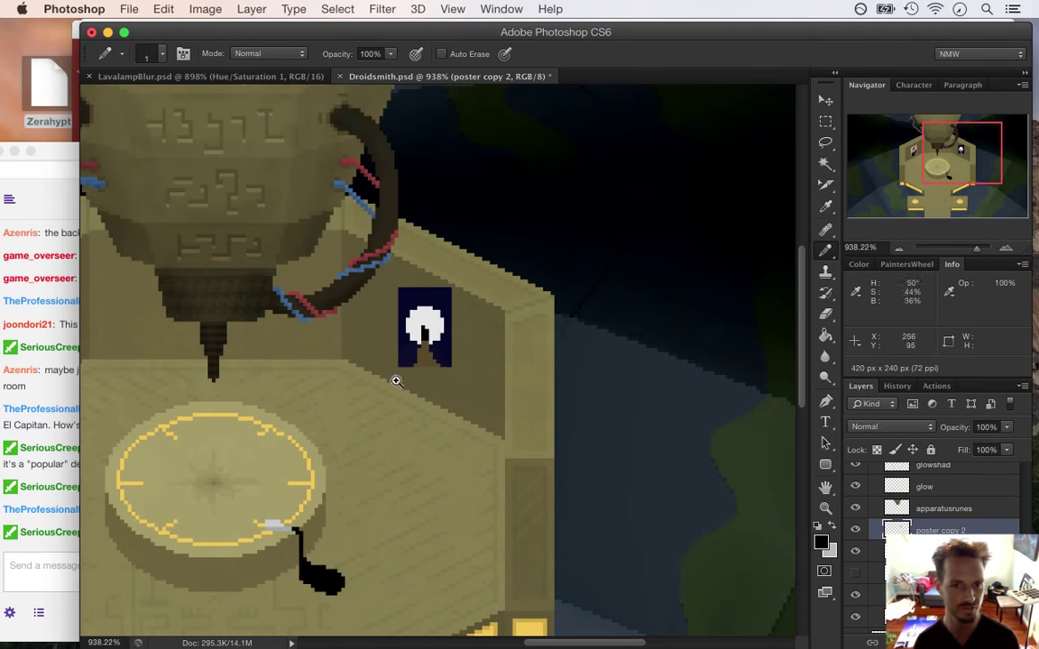
{"action": "scroll", "coordinate": [393, 379], "scroll_direction": "down", "scroll_amount": 3}
{"action": "scroll", "coordinate": [398, 382], "scroll_direction": "down", "scroll_amount": 1}
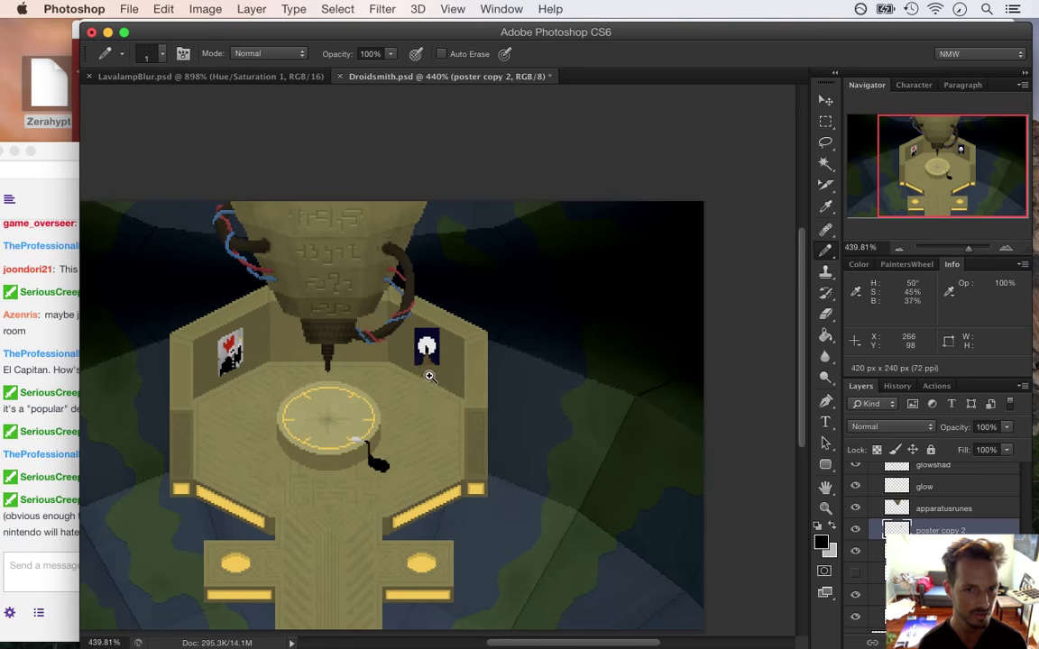
{"action": "scroll", "coordinate": [422, 370], "scroll_direction": "up", "scroll_amount": 1}
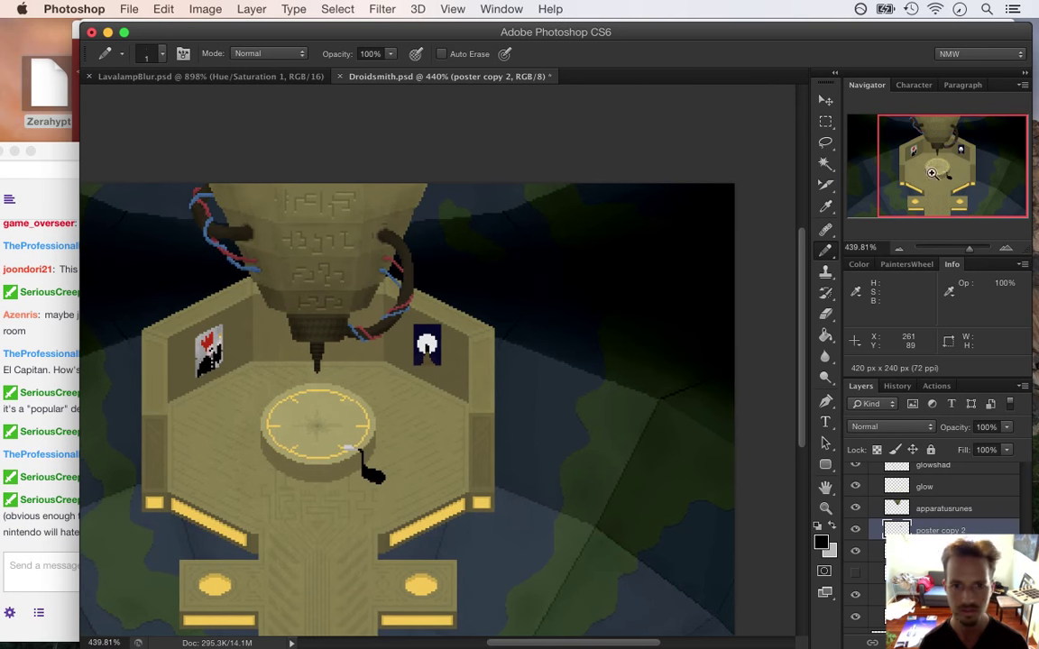
Switch to the Twitch chat in Safari and read the viewers' new poster suggestions
{"action": "left_click", "coordinate": [1034, 160]}
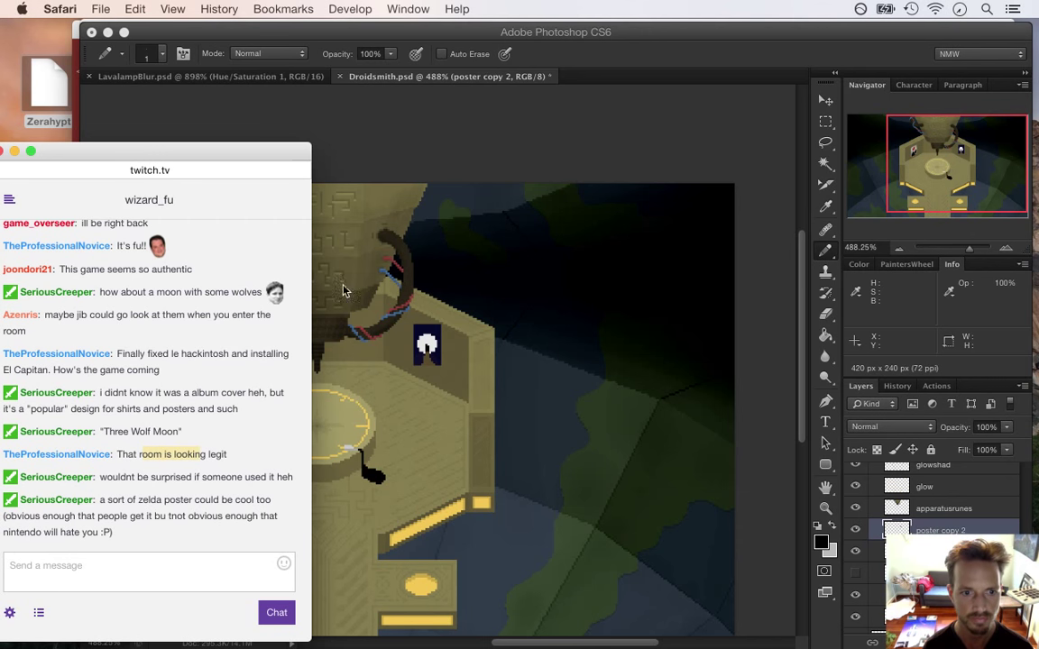
{"action": "left_click_drag", "start_coordinate": [114, 516], "coordinate": [148, 536]}
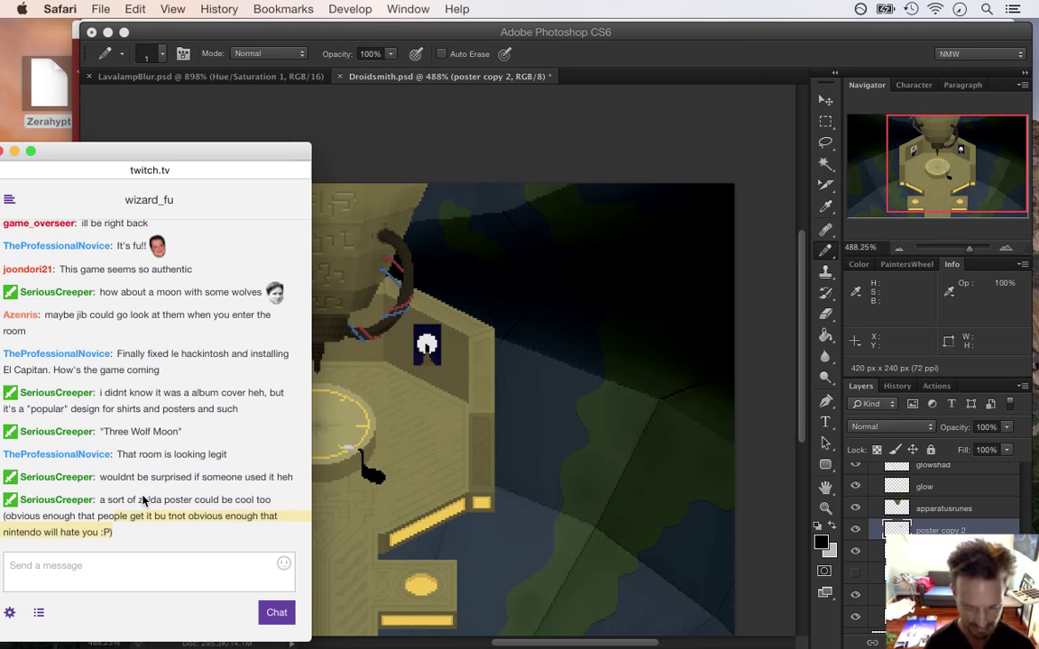
{"action": "left_click_drag", "start_coordinate": [100, 500], "coordinate": [174, 527]}
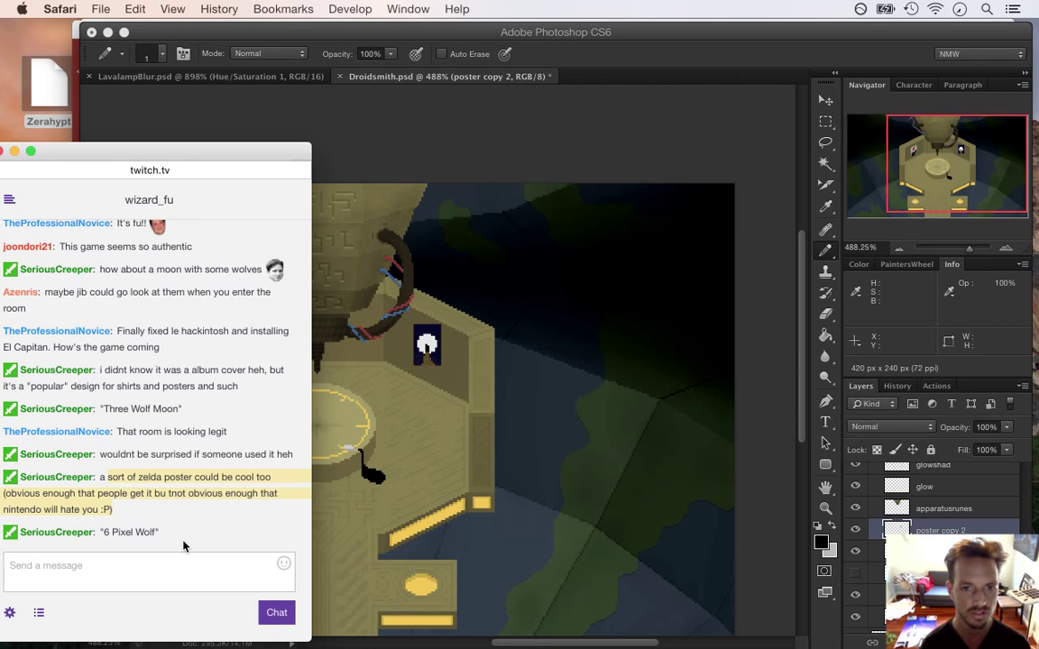
{"action": "key", "text": "super+Tab"}
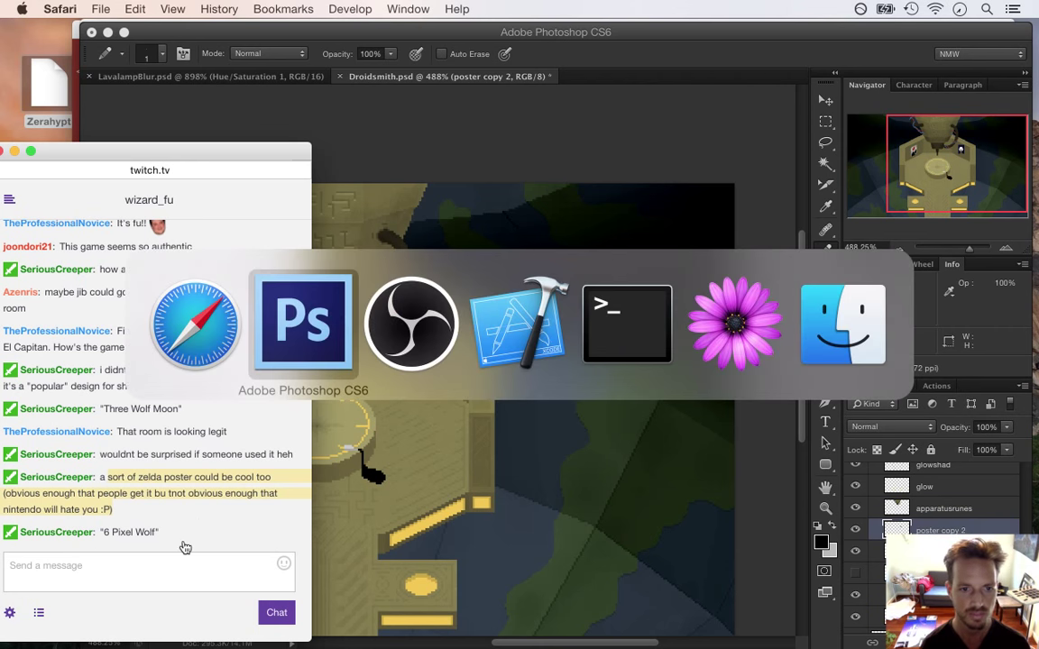
{"action": "key", "text": "super+Tab"}
{"action": "key", "text": "super+Tab"}
{"action": "key", "text": "super+Tab"}
{"action": "key", "text": "super+Tab"}
{"action": "key", "text": "super+Tab"}
{"action": "key", "text": "super+Tab"}
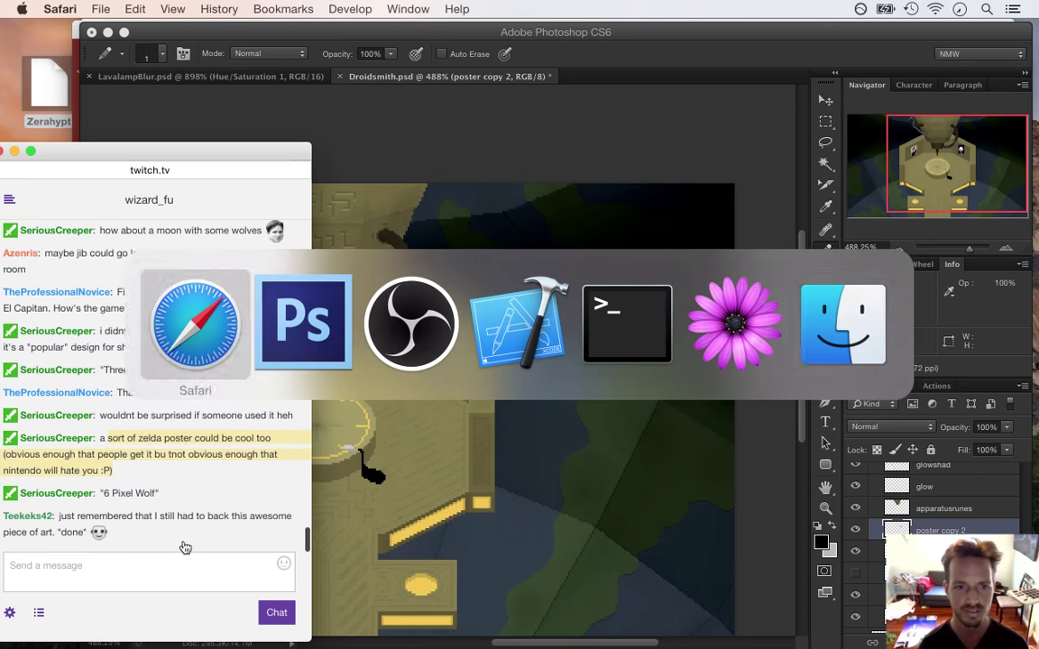
Search Google in a new Safari window for "wolves howling at moon poster" and view the Zazzle wolf silhouette poster for reference
{"action": "type", "text": "wolves holw"}
{"action": "key", "text": "BackSpace"}
{"action": "key", "text": "BackSpace"}
{"action": "type", "text": "wling at moo"}
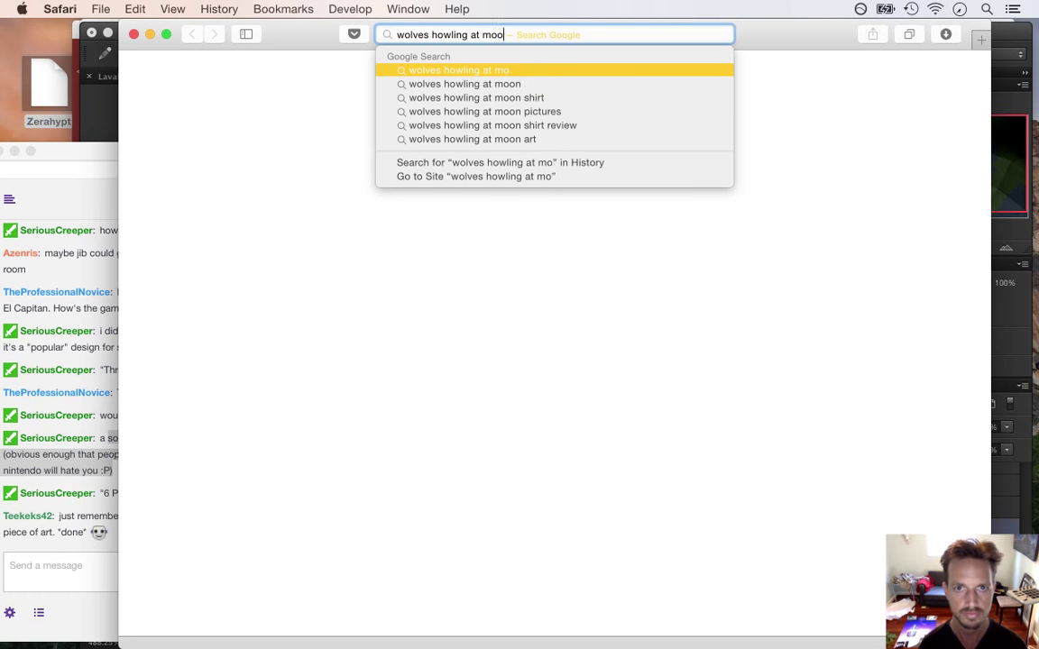
{"action": "type", "text": "n poster"}
{"action": "key", "text": "Return"}
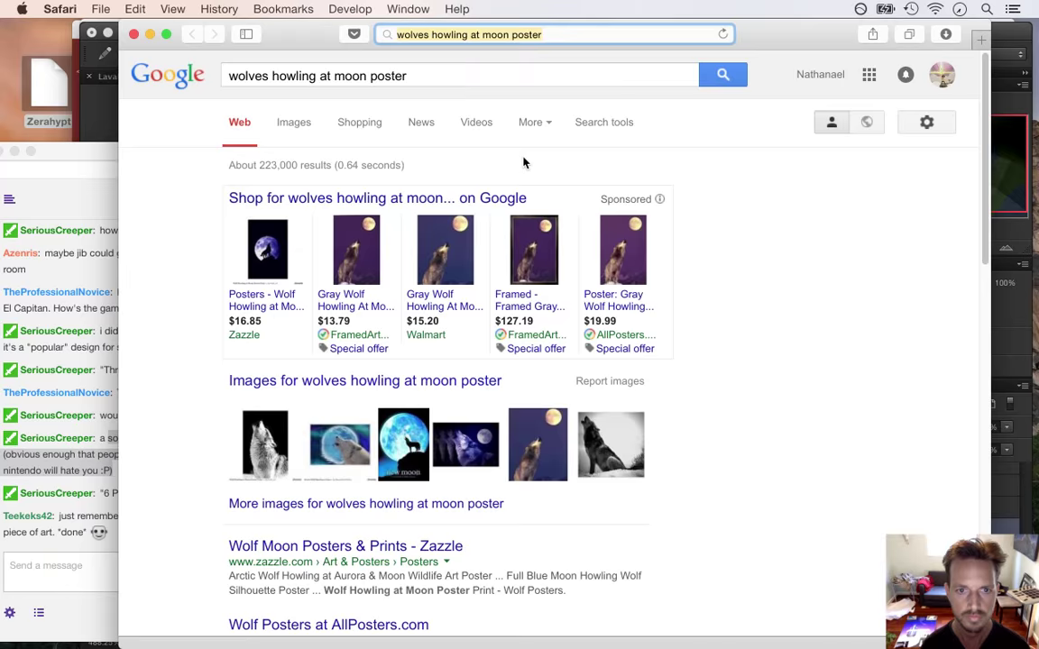
{"action": "left_click", "coordinate": [271, 254]}
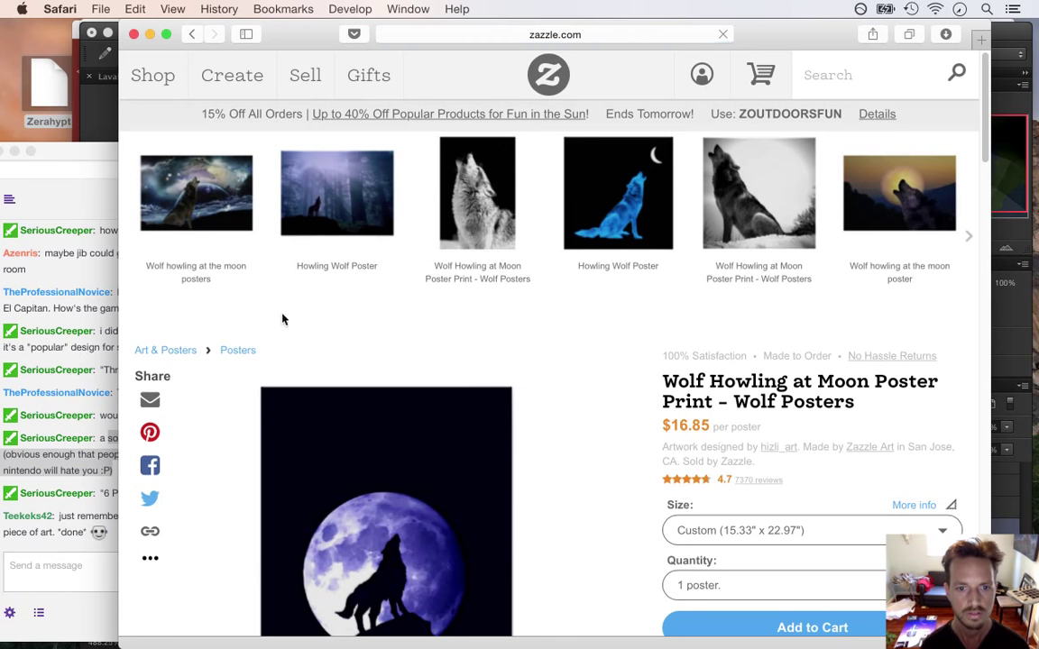
{"action": "scroll", "coordinate": [390, 322], "scroll_direction": "down", "scroll_amount": 5}
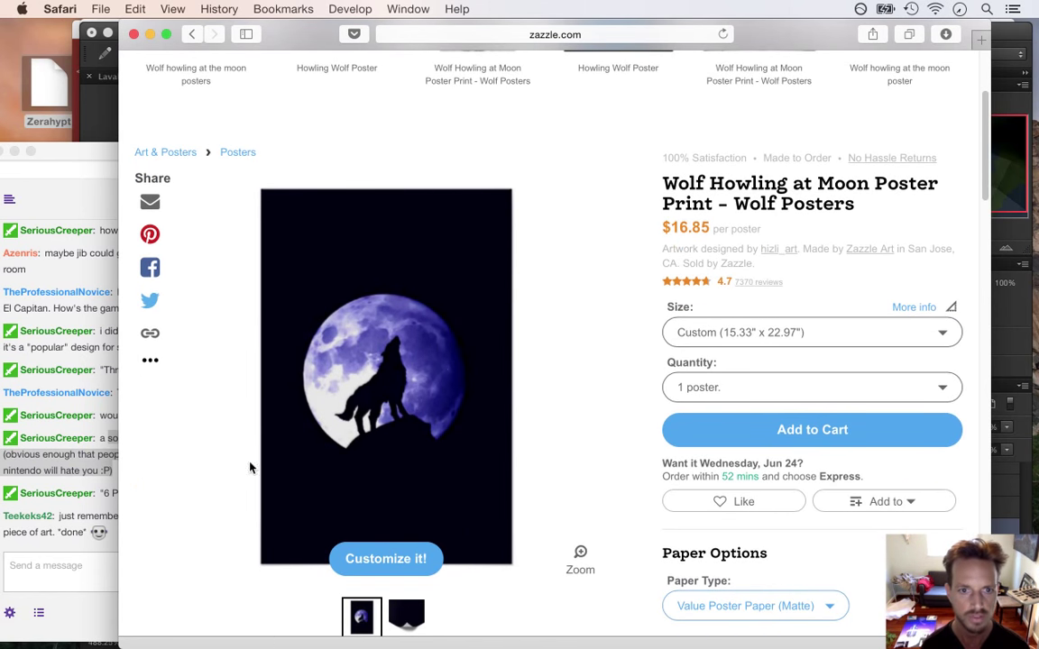
Read the newest message in the Twitch chat and switch back to Photoshop
{"action": "left_click", "coordinate": [89, 519]}
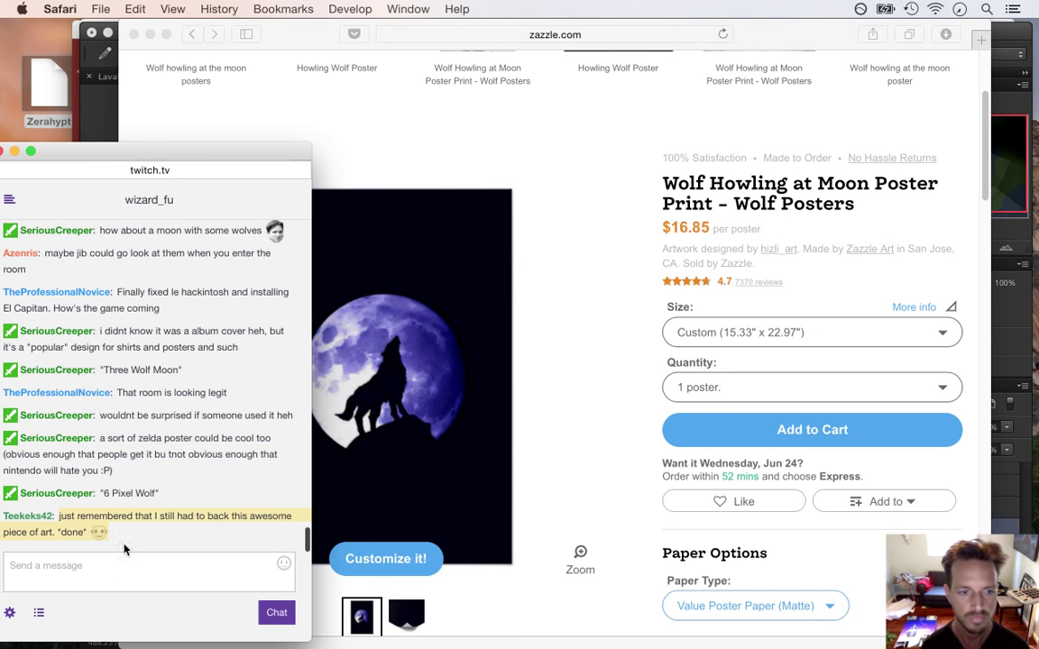
{"action": "key", "text": "super+Tab"}
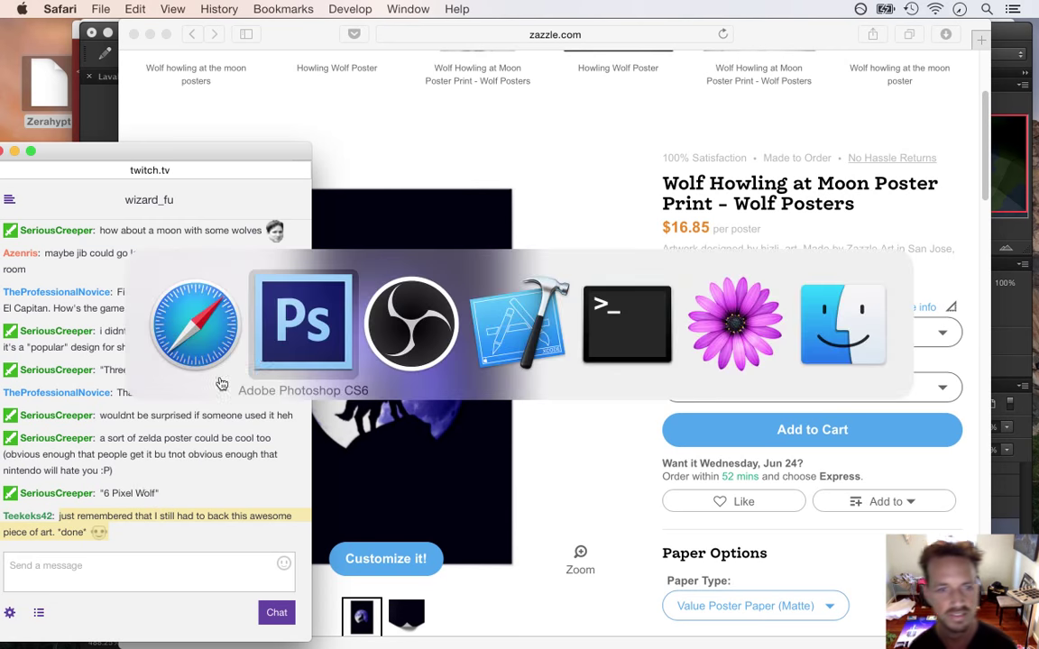
{"action": "key", "text": "super+Tab"}
{"action": "key", "text": "super+Tab"}
{"action": "key", "text": "super+Tab"}
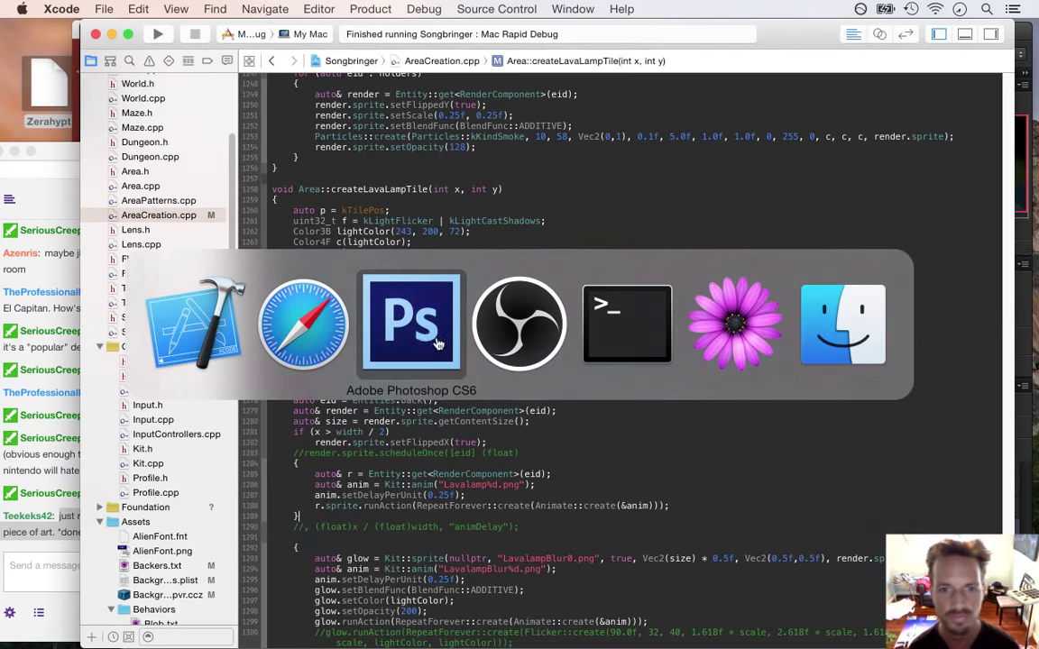
Sample the peak's brown and pencil the peak wider beneath the wolf and down its right slope, covering the moon's lowest pixels
{"action": "left_click_drag", "start_coordinate": [421, 358], "coordinate": [557, 390]}
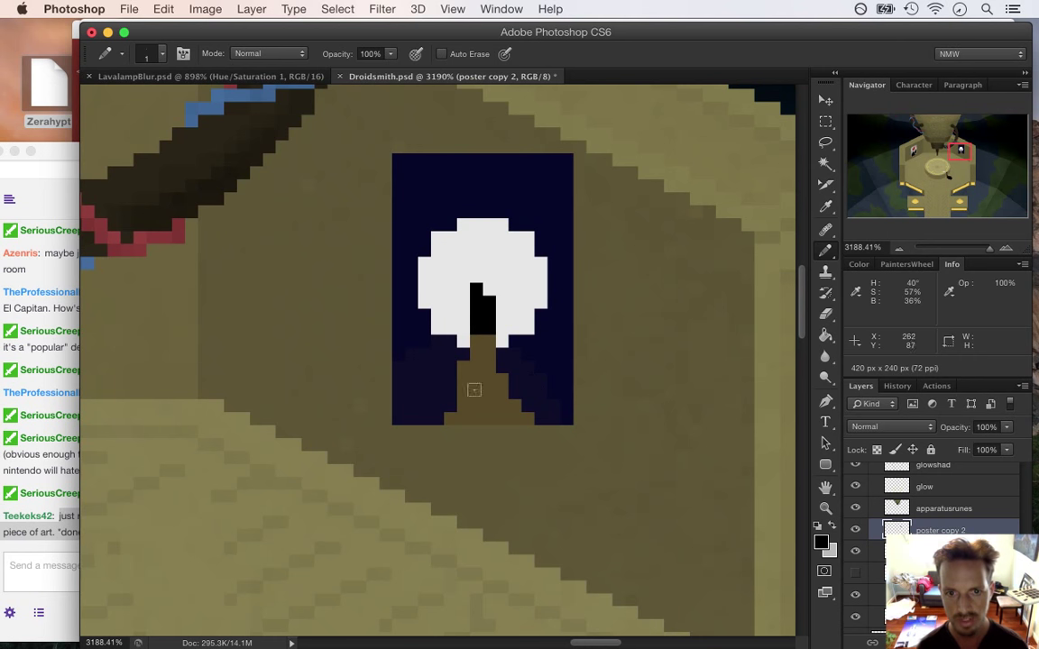
{"action": "key", "text": "i"}
{"action": "left_click", "coordinate": [478, 374]}
{"action": "key", "text": "b"}
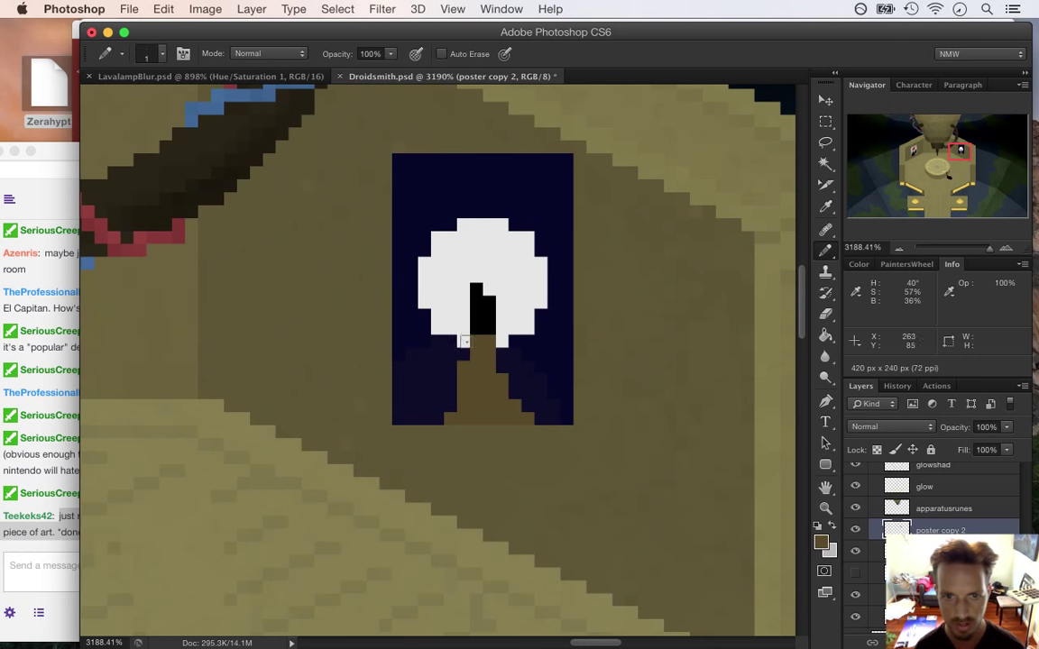
{"action": "mouse_move", "coordinate": [502, 343]}
{"action": "left_mouse_down"}
{"action": "mouse_move", "coordinate": [518, 365]}
{"action": "mouse_move", "coordinate": [535, 410]}
{"action": "left_mouse_up"}
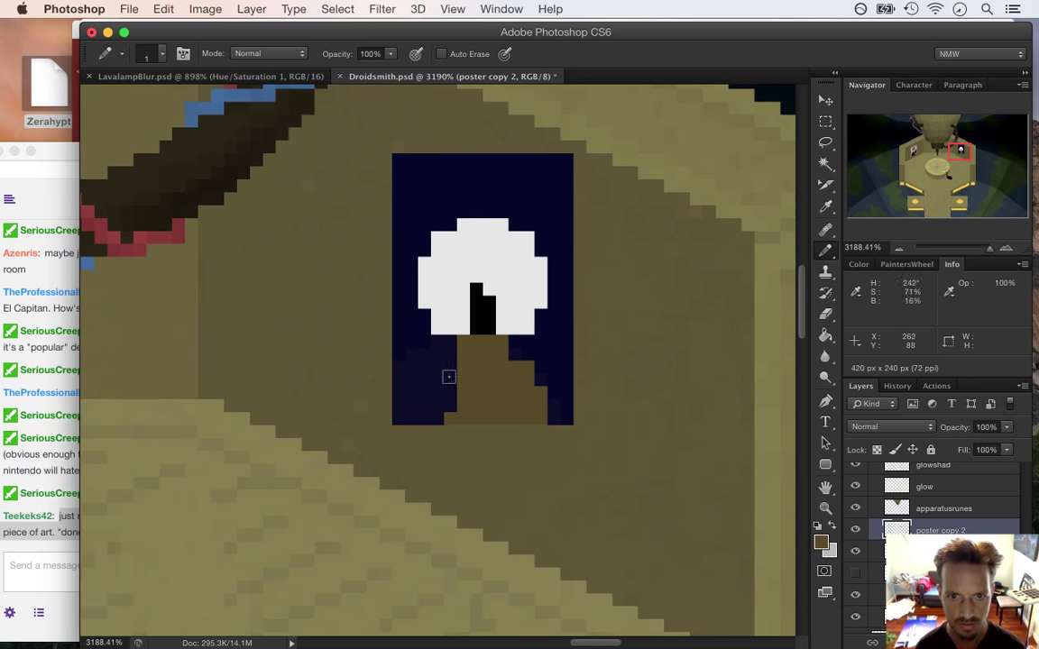
Sample the wolf's black and pencil a column about 2 px tall onto the left of its lower body
{"action": "key", "text": "i"}
{"action": "left_click", "coordinate": [475, 312]}
{"action": "key", "text": "b"}
{"action": "left_click_drag", "start_coordinate": [463, 325], "coordinate": [464, 341]}
Sample the moon's off-white as the pencil color
{"action": "key", "text": "i"}
{"action": "left_click", "coordinate": [452, 308]}
{"action": "key", "text": "b"}
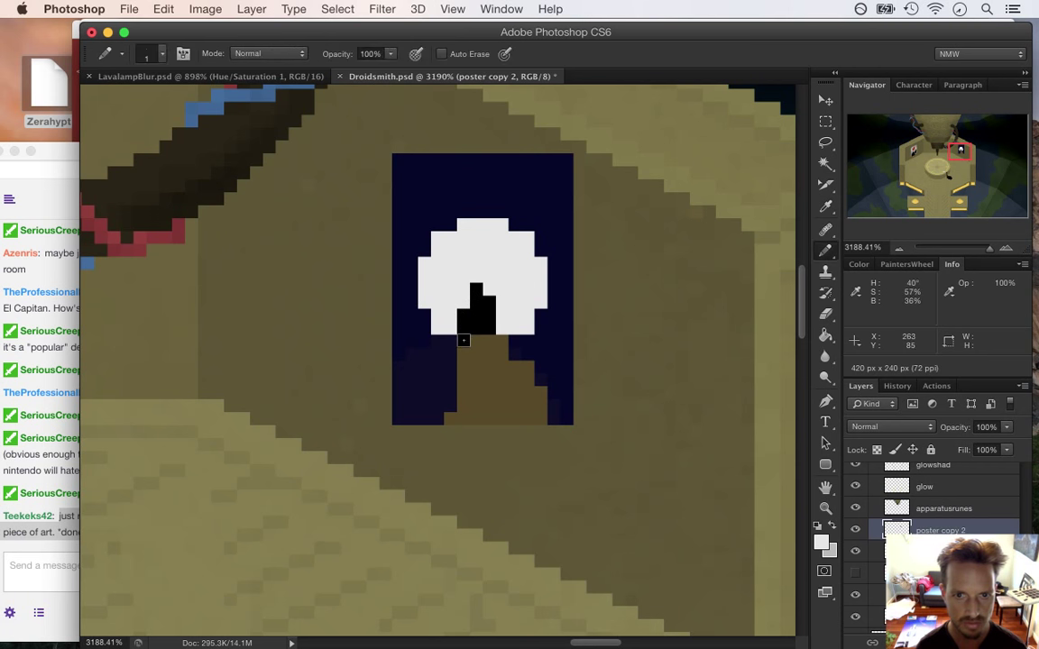
Extend the black wolf silhouette on the moon poster upward by two pixels to form a raised head
{"action": "key", "text": "i"}
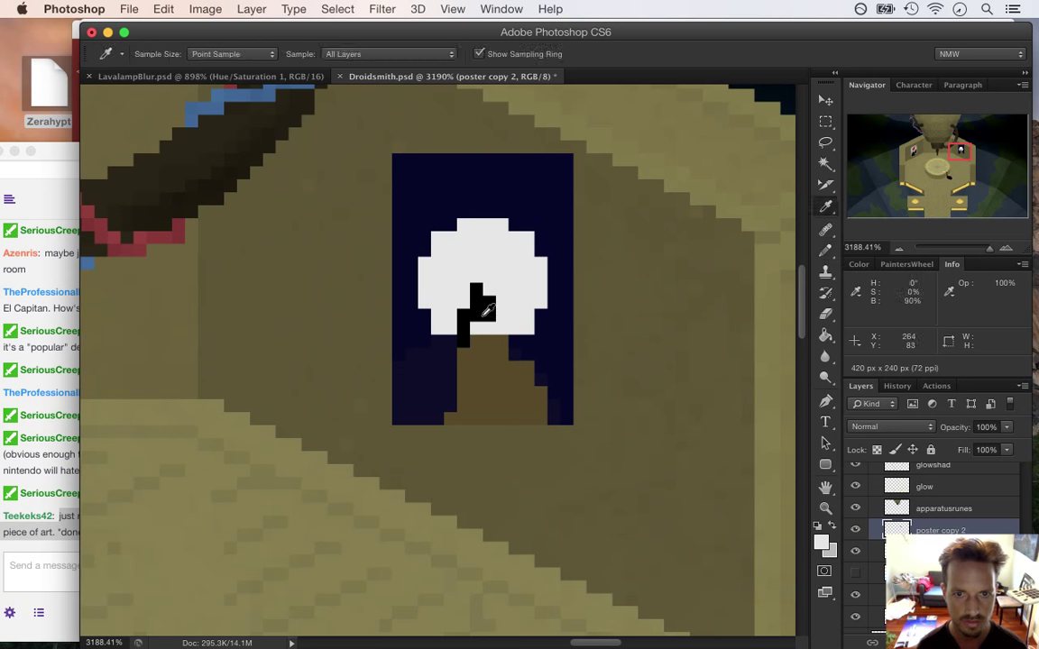
{"action": "left_click", "coordinate": [475, 307]}
{"action": "key", "text": "b"}
{"action": "left_click_drag", "start_coordinate": [464, 290], "coordinate": [463, 274]}
Add a black hind-foot pixel to the wolf and separate it from the front leg with the moon's off-white
{"action": "key", "text": "i"}
{"action": "left_click", "coordinate": [495, 304]}
{"action": "key", "text": "b"}
{"action": "left_click", "coordinate": [501, 323]}
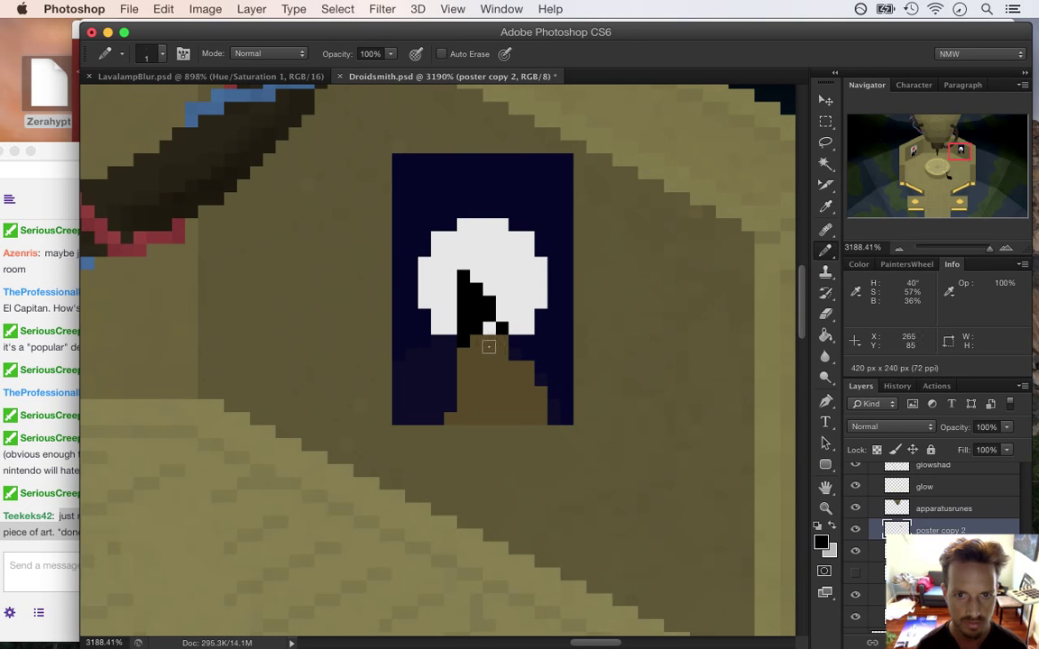
{"action": "key", "text": "i"}
{"action": "left_click", "coordinate": [445, 322]}
{"action": "key", "text": "b"}
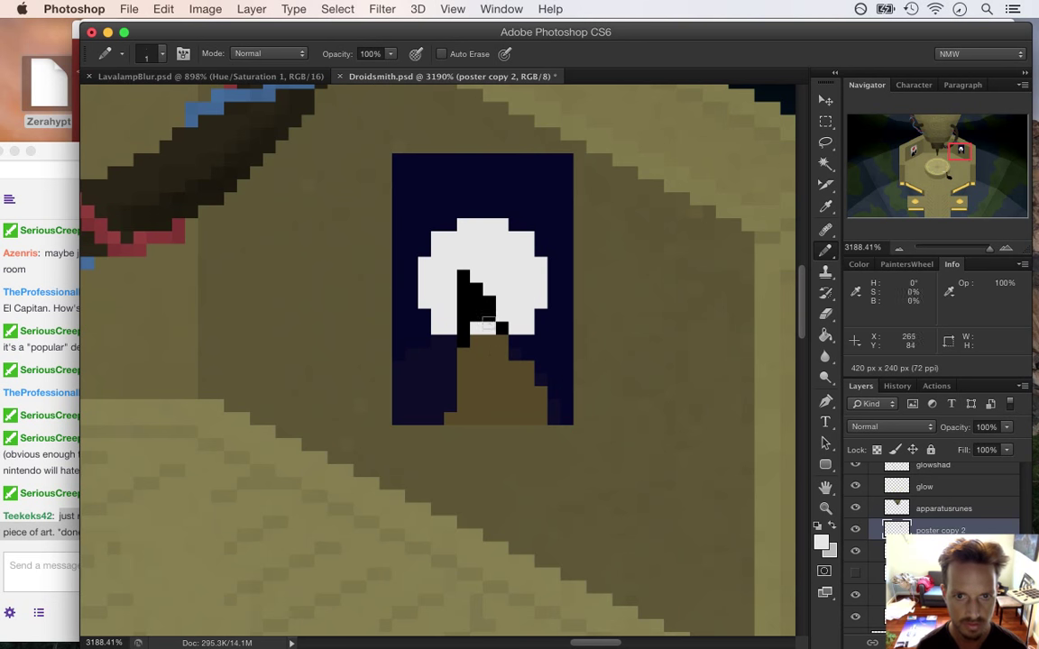
Paint over the black leg pixel overlapping the hill with the hill's own brown
{"action": "key", "text": "i"}
{"action": "left_click", "coordinate": [483, 320]}
{"action": "left_click", "coordinate": [500, 365]}
{"action": "key", "text": "b"}
{"action": "scroll", "coordinate": [415, 379], "scroll_direction": "down", "scroll_amount": 5}
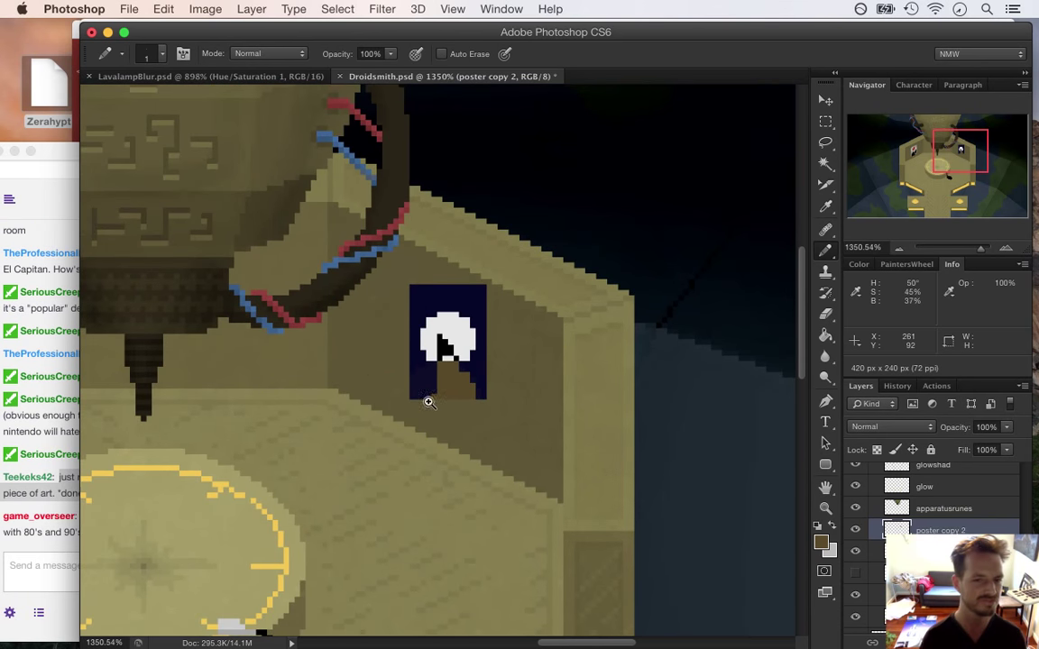
{"action": "mouse_move", "coordinate": [438, 391]}
{"action": "left_mouse_down"}
{"action": "mouse_move", "coordinate": [475, 390]}
{"action": "mouse_move", "coordinate": [457, 394]}
{"action": "left_mouse_up"}
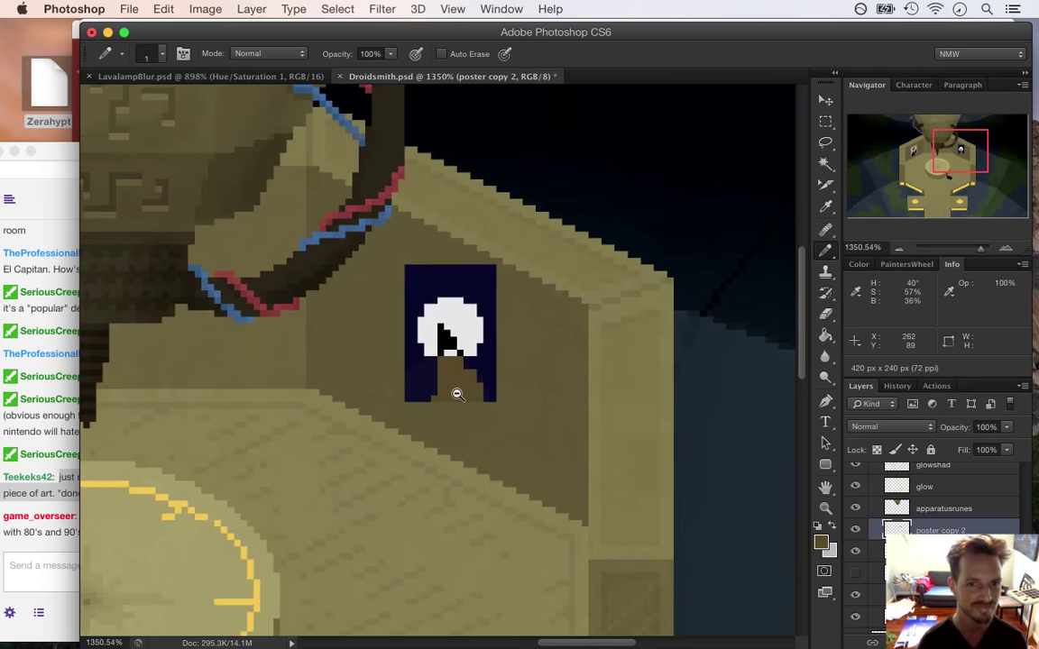
{"action": "scroll", "coordinate": [457, 390], "scroll_direction": "up", "scroll_amount": 2}
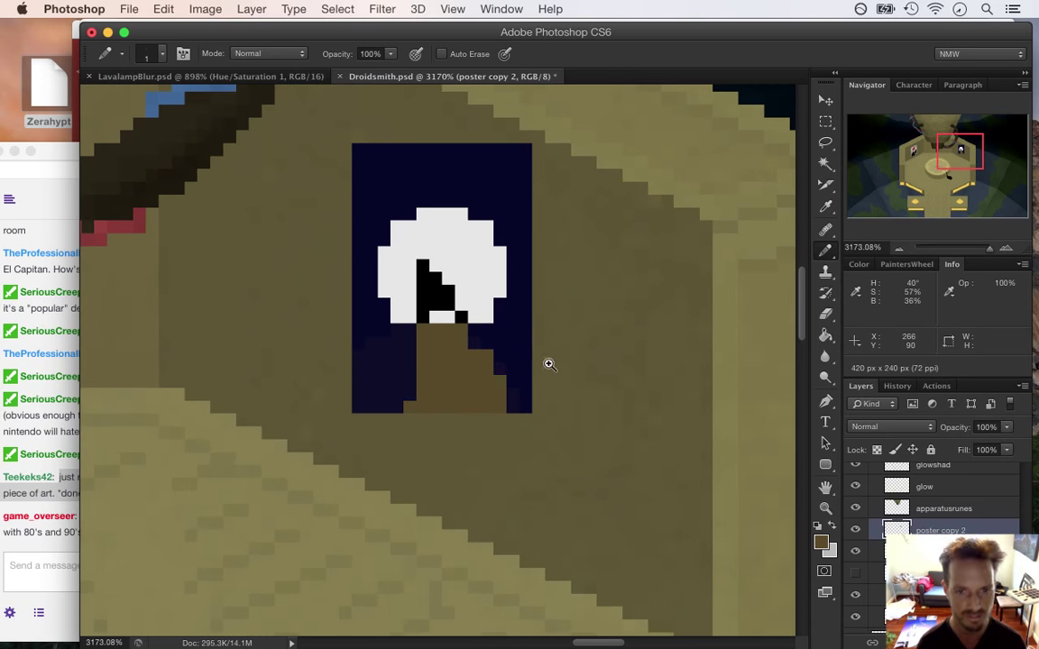
Extend the wolf's black back end and trim the excess above it with the moon's off-white
{"action": "left_click", "coordinate": [431, 295], "text": "alt"}
{"action": "left_click", "coordinate": [461, 287]}
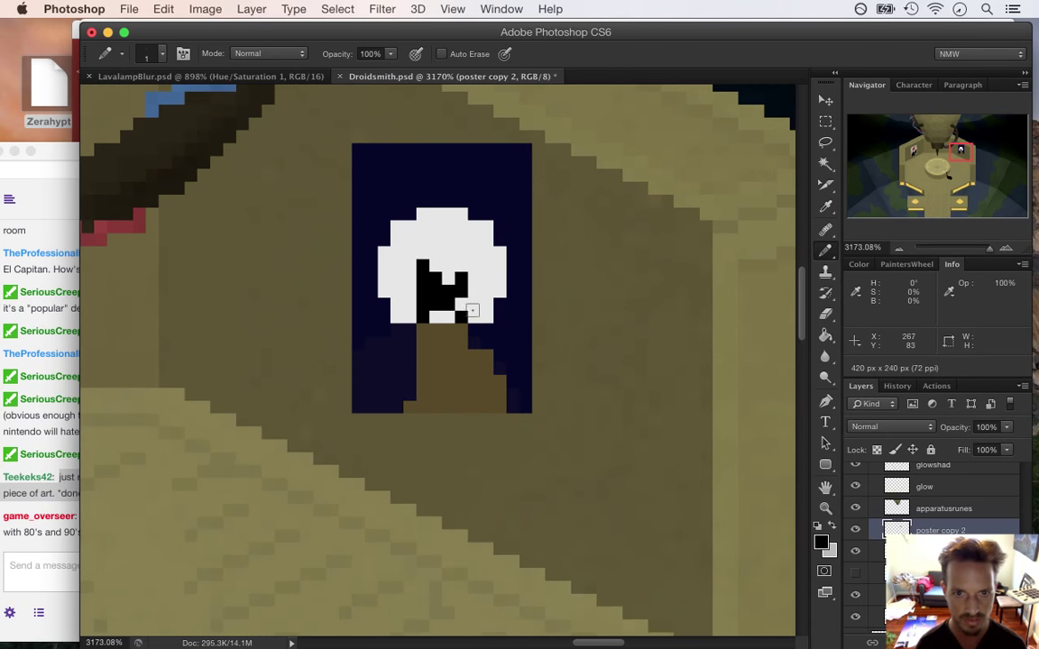
{"action": "left_click", "coordinate": [420, 233], "text": "alt"}
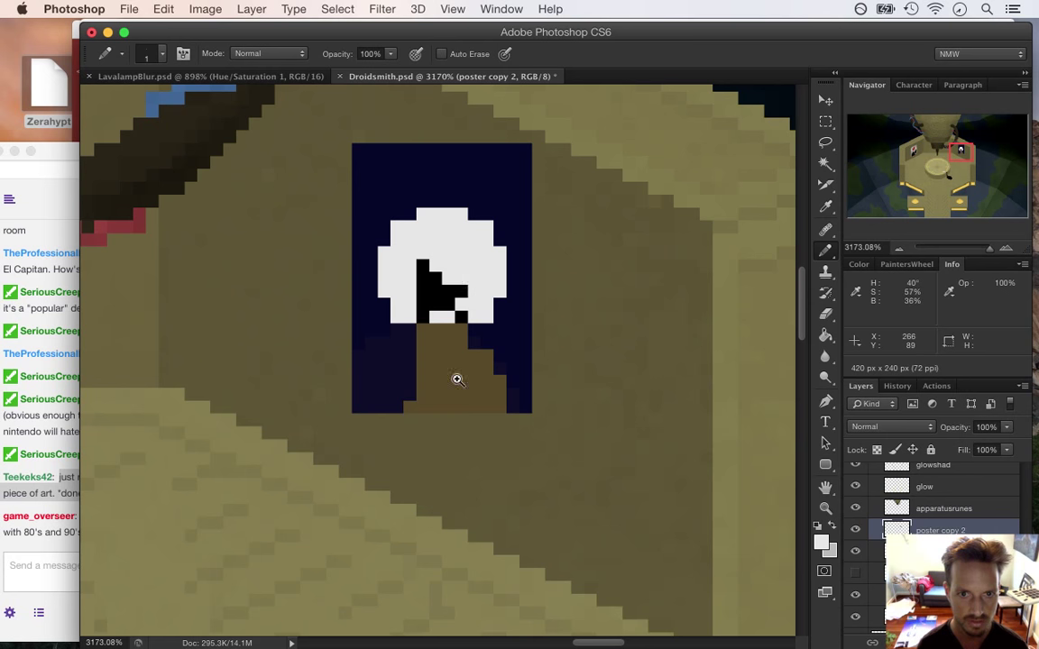
{"action": "scroll", "coordinate": [451, 378], "scroll_direction": "down", "scroll_amount": 5}
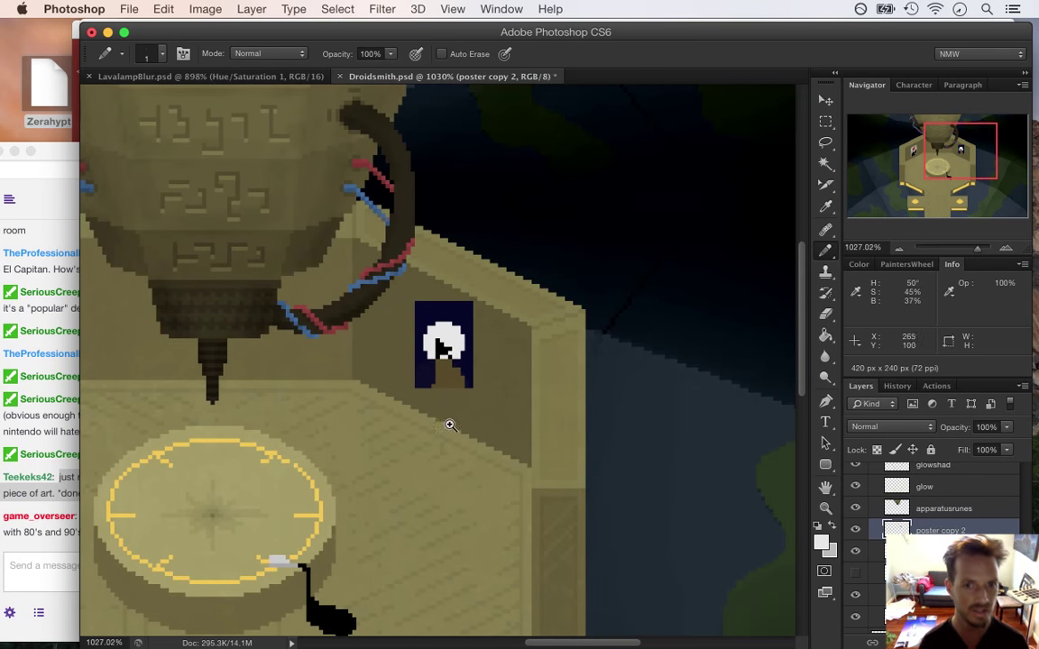
Check the latest message in the Twitch stream chat, then return to the poster in Photoshop
{"action": "scroll", "coordinate": [460, 428], "scroll_direction": "up", "scroll_amount": 5}
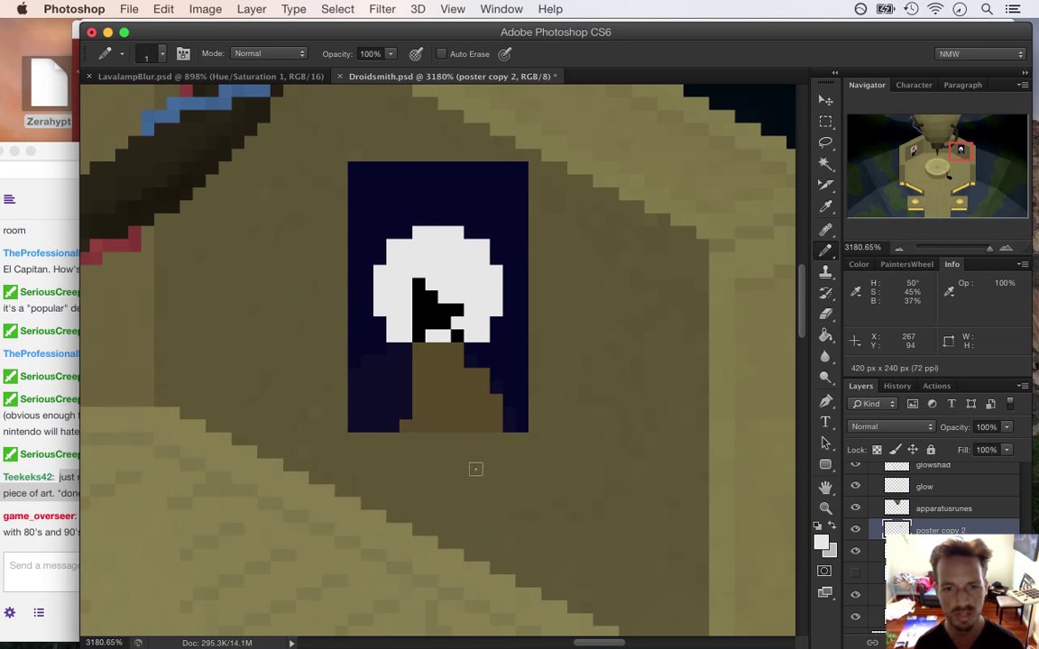
{"action": "left_click", "coordinate": [44, 552]}
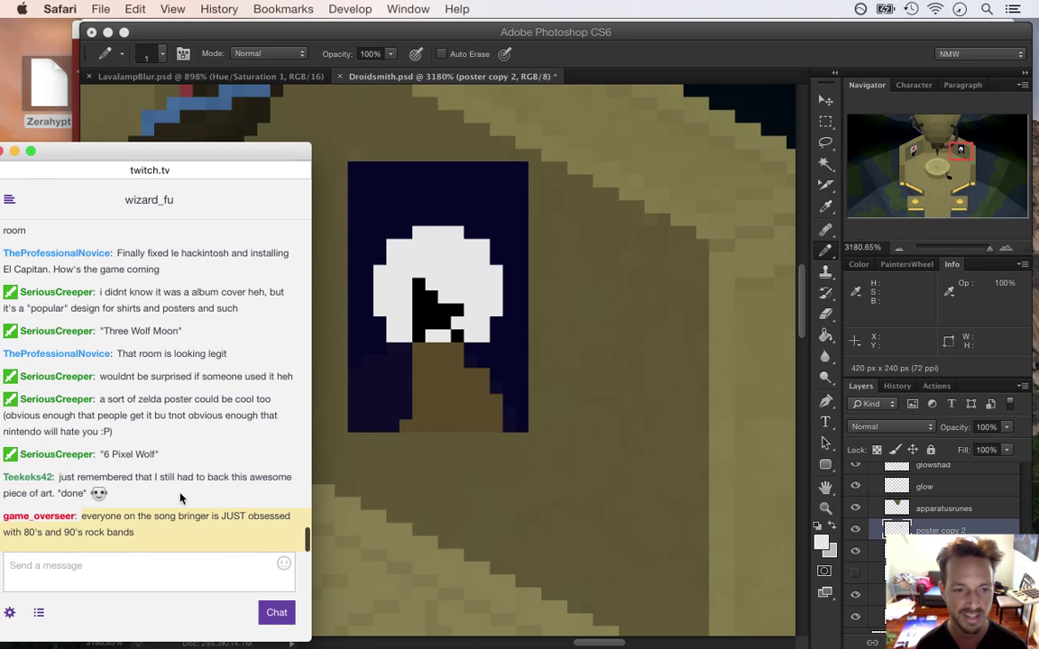
{"action": "left_click", "coordinate": [661, 48]}
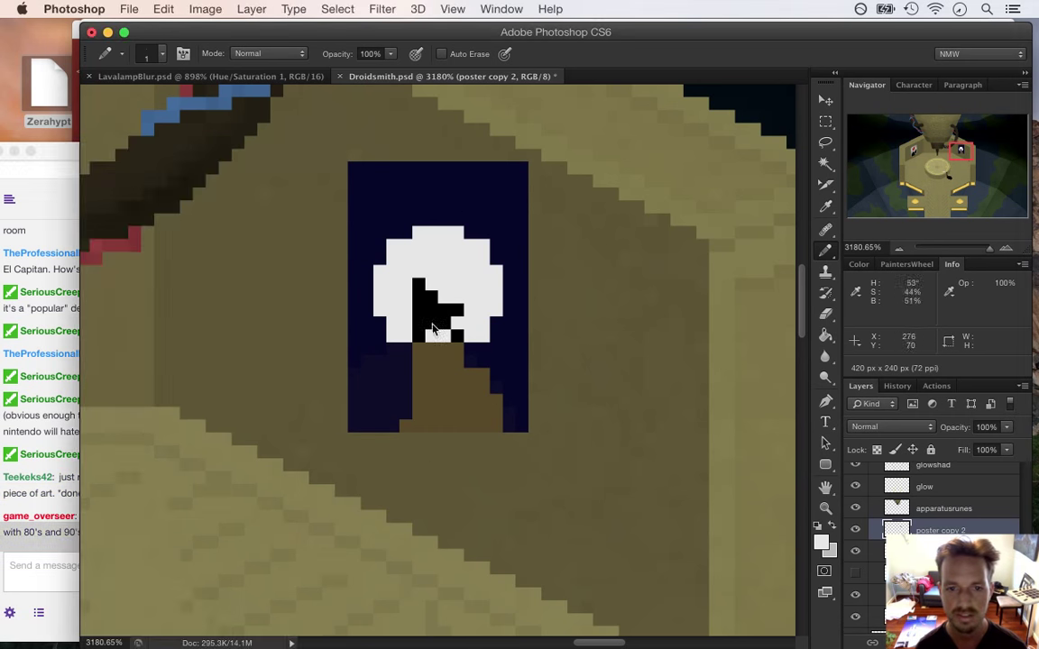
Try scattering single grey star pixels across the dark blue sky around the poster's moon
{"action": "key", "text": "i"}
{"action": "left_click", "coordinate": [419, 238]}
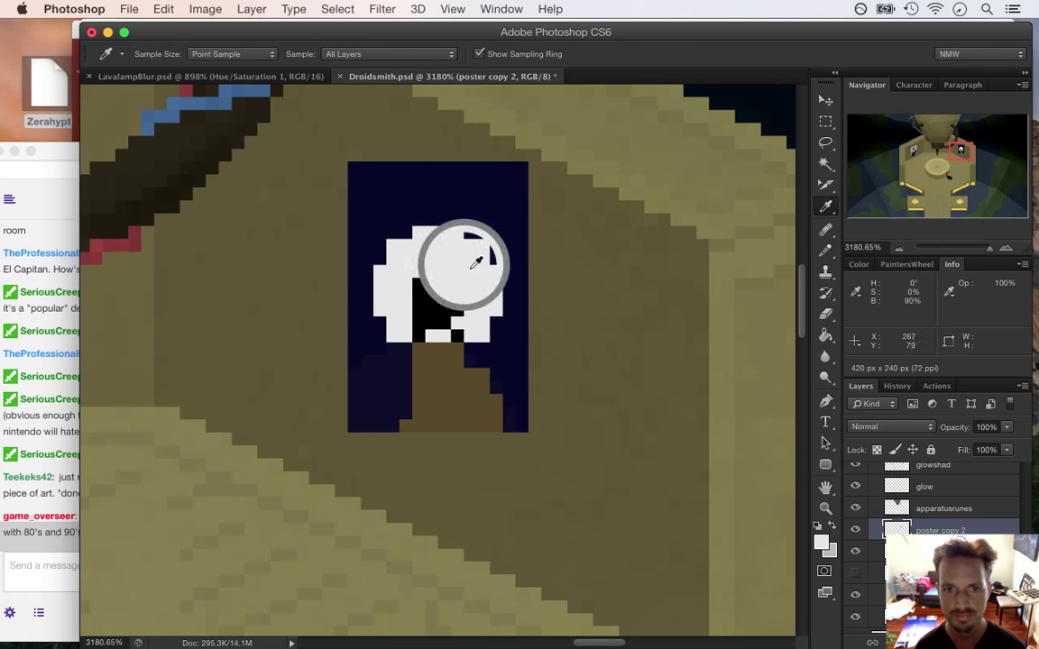
{"action": "left_click", "coordinate": [823, 539]}
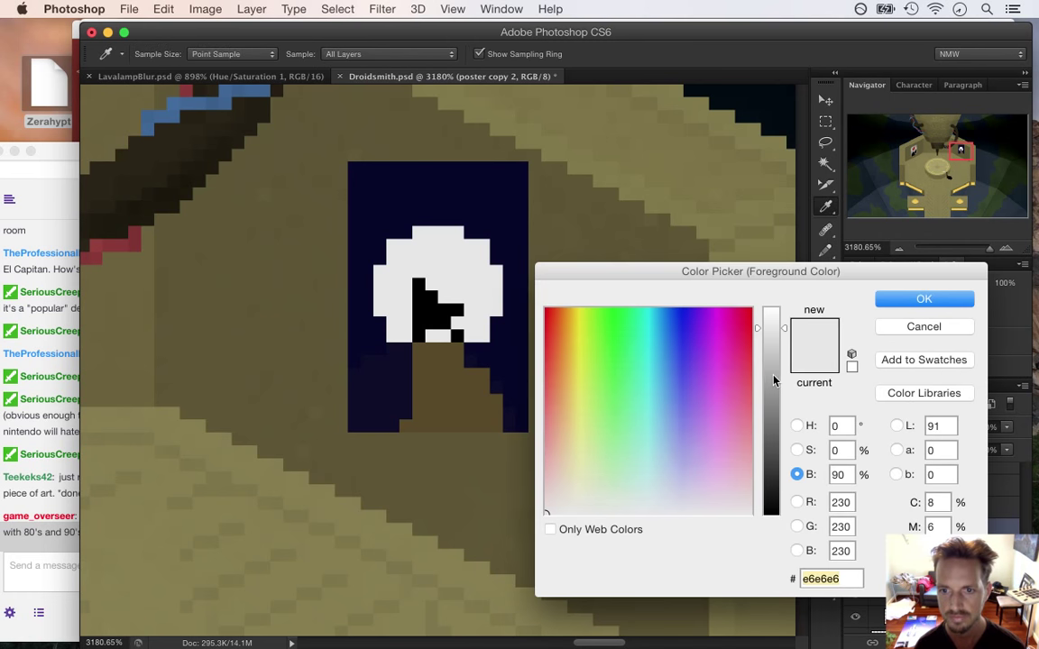
{"action": "left_click", "coordinate": [774, 386]}
{"action": "left_click", "coordinate": [905, 298]}
{"action": "key", "text": "b"}
{"action": "left_click", "coordinate": [379, 181]}
{"action": "left_click", "coordinate": [470, 194]}
{"action": "left_click_drag", "start_coordinate": [509, 221], "coordinate": [509, 233]}
{"action": "left_click", "coordinate": [419, 206]}
{"action": "left_click_drag", "start_coordinate": [440, 322], "coordinate": [331, 317]}
{"action": "key", "text": "super+z"}
{"action": "key", "text": "super+z"}
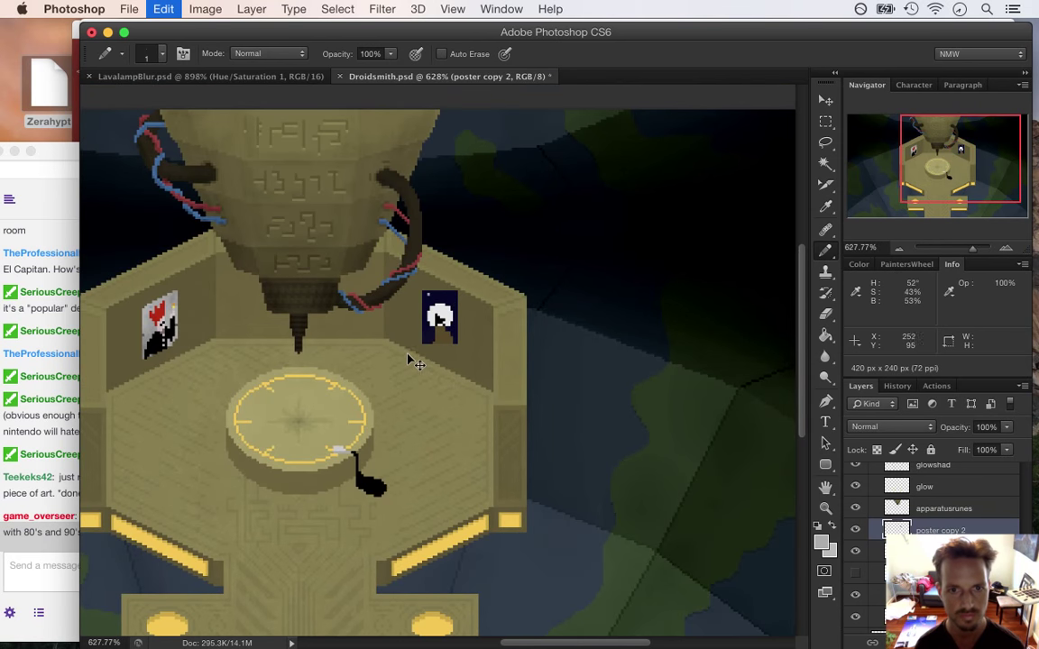
Add a new layer clipped to the moon poster layer for shading
{"action": "left_click_drag", "start_coordinate": [506, 336], "coordinate": [551, 343]}
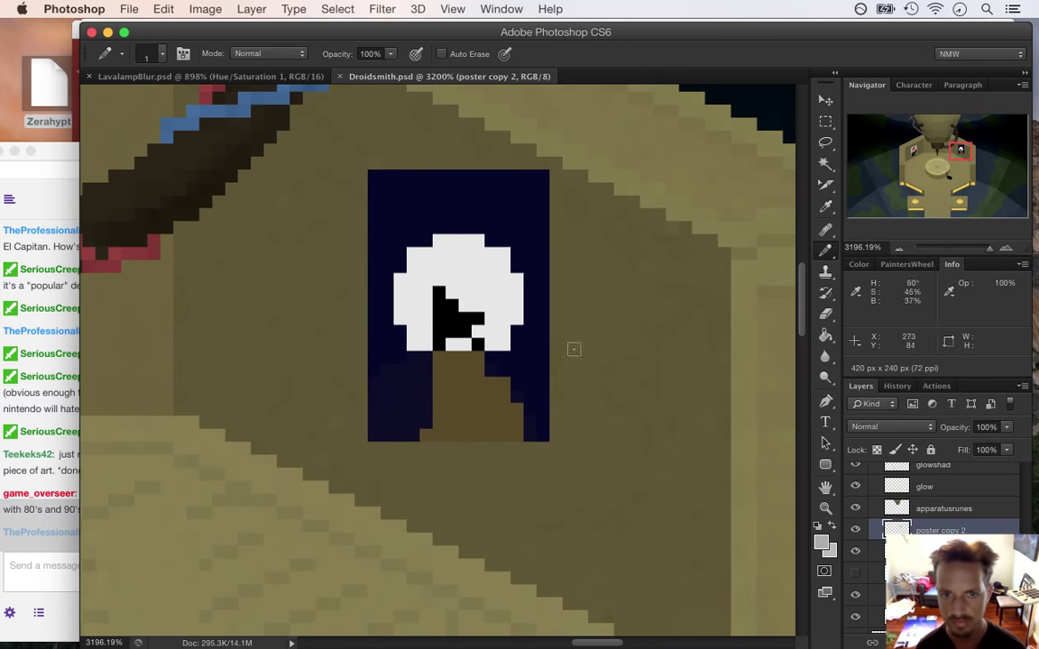
{"action": "key", "text": "i"}
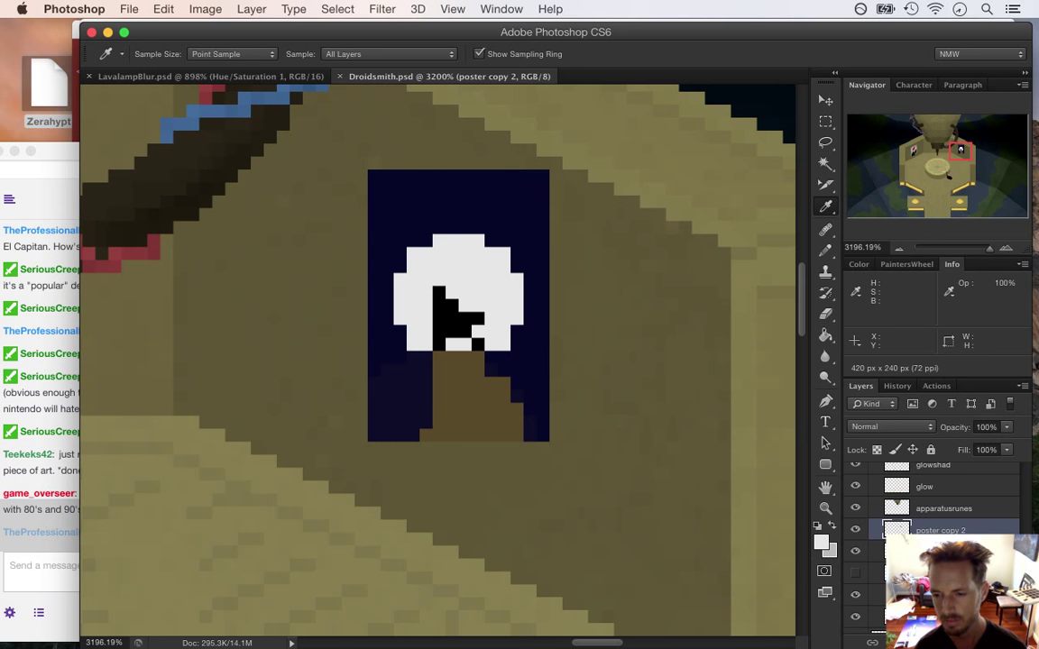
{"action": "key", "text": "alt+shift+super+n"}
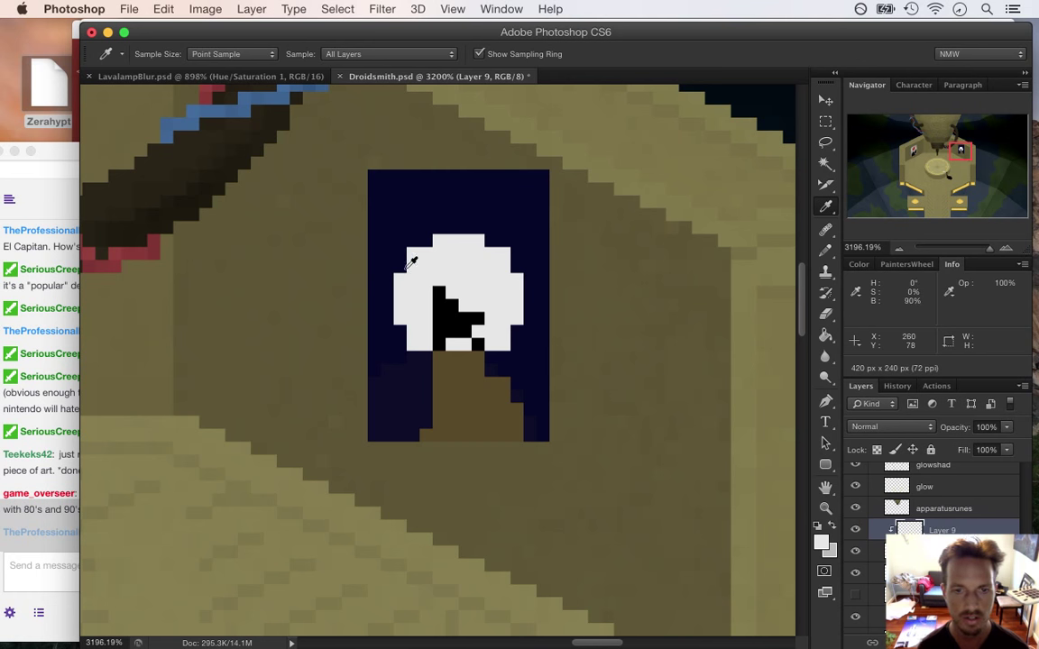
Shade the moon and brown hill with subtle patches using a black pencil at 2% opacity
{"action": "left_click", "coordinate": [822, 541]}
{"action": "left_click", "coordinate": [797, 476]}
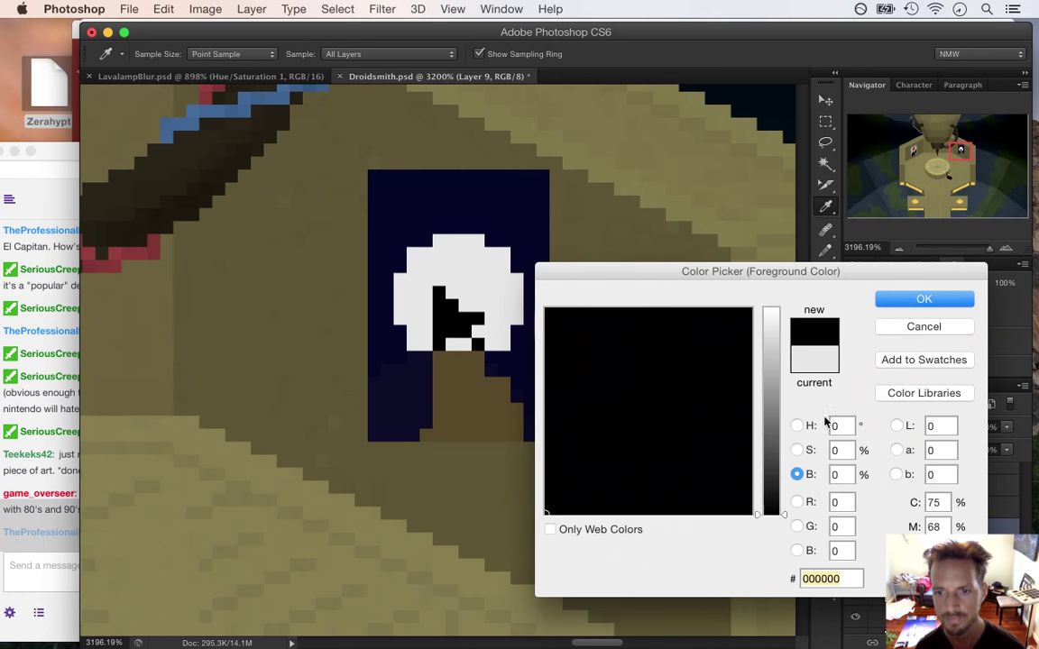
{"action": "left_click", "coordinate": [925, 299]}
{"action": "key", "text": "b"}
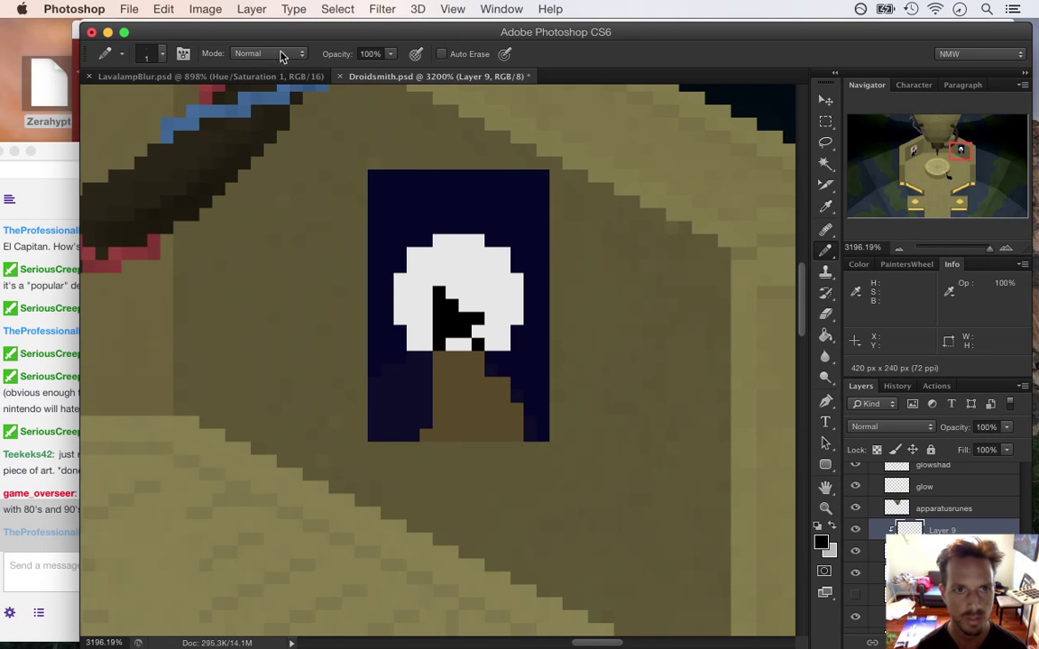
{"action": "left_click", "coordinate": [391, 55]}
{"action": "left_click_drag", "start_coordinate": [330, 72], "coordinate": [318, 72]}
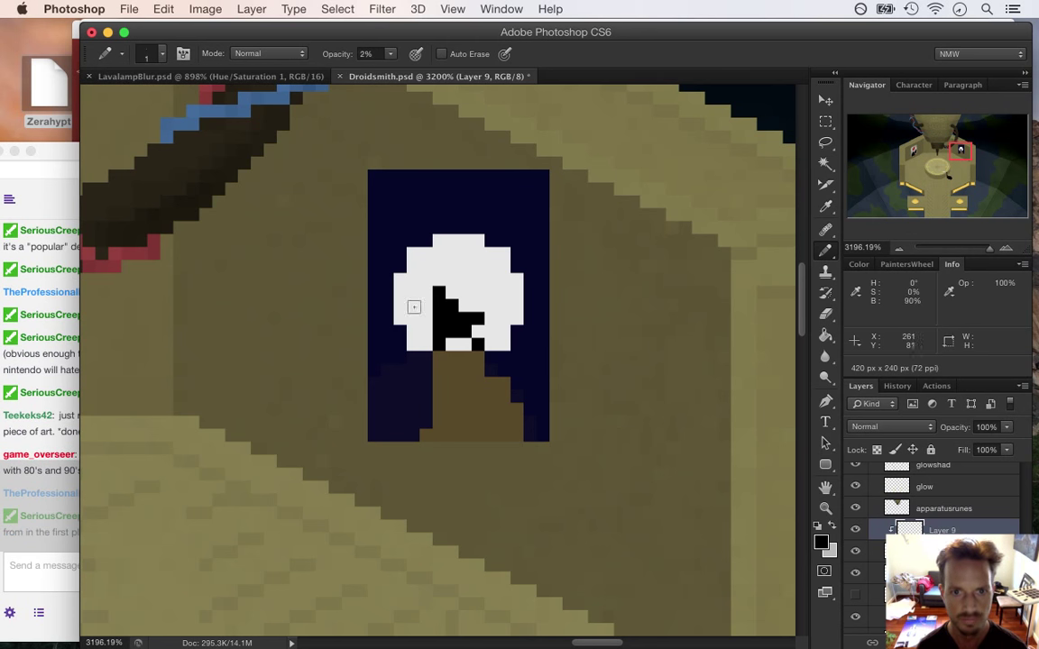
{"action": "mouse_move", "coordinate": [419, 299]}
{"action": "left_mouse_down"}
{"action": "mouse_move", "coordinate": [439, 271]}
{"action": "mouse_move", "coordinate": [462, 274]}
{"action": "mouse_move", "coordinate": [465, 265]}
{"action": "mouse_move", "coordinate": [493, 291]}
{"action": "left_mouse_up"}
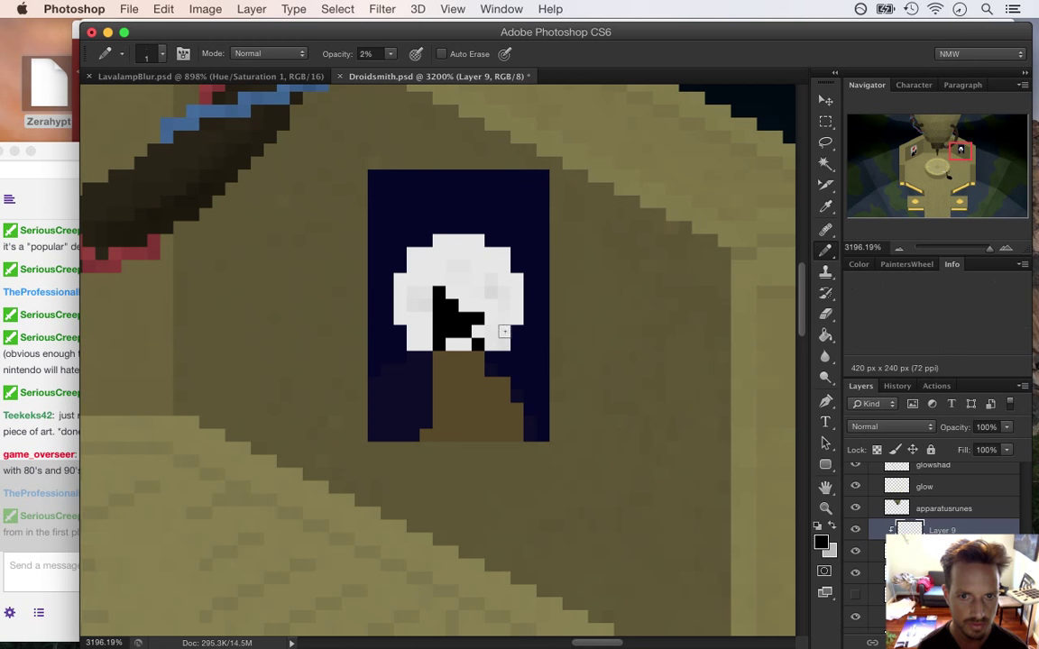
{"action": "mouse_move", "coordinate": [454, 258]}
{"action": "left_mouse_down"}
{"action": "mouse_move", "coordinate": [487, 256]}
{"action": "mouse_move", "coordinate": [442, 249]}
{"action": "mouse_move", "coordinate": [444, 267]}
{"action": "left_mouse_up"}
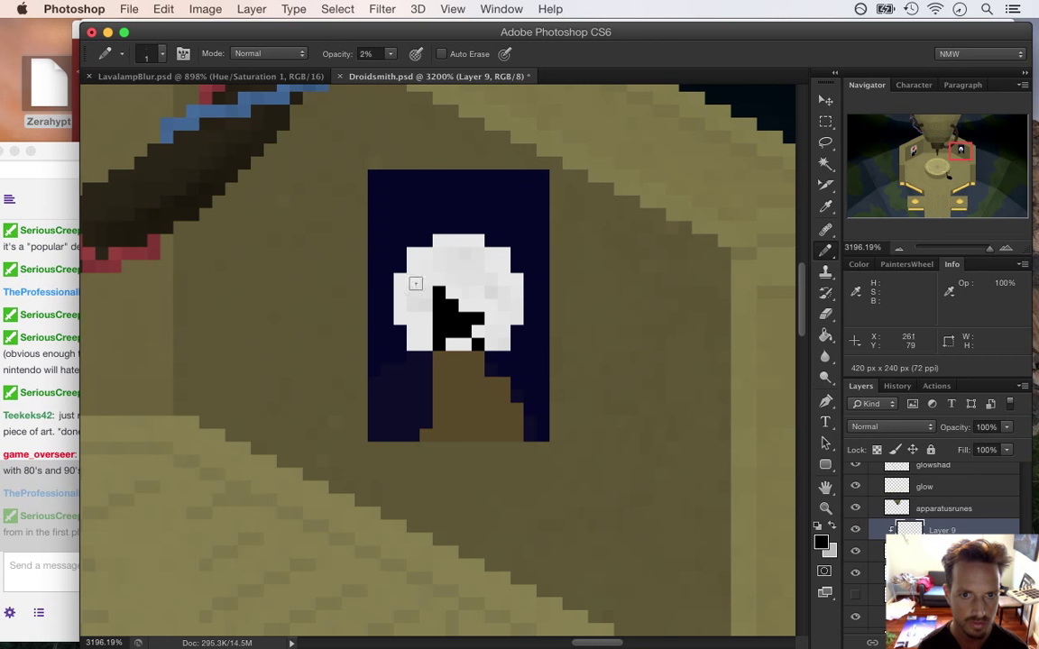
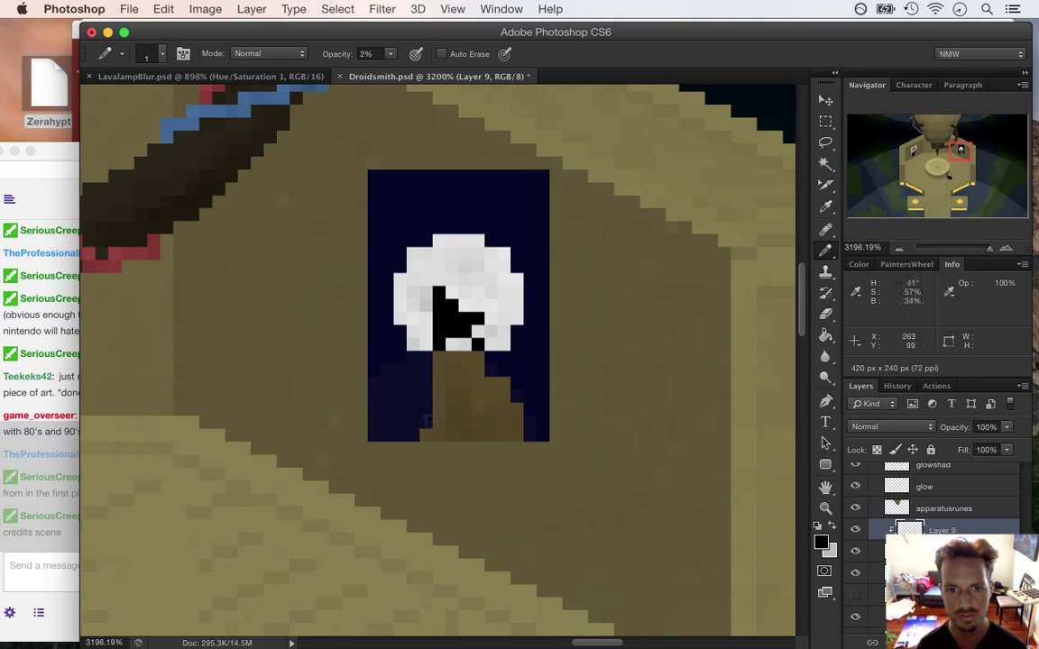
Read the newest messages in the Twitch stream chat, dismiss the opened profile card, and return to Photoshop
{"action": "left_click", "coordinate": [36, 477]}
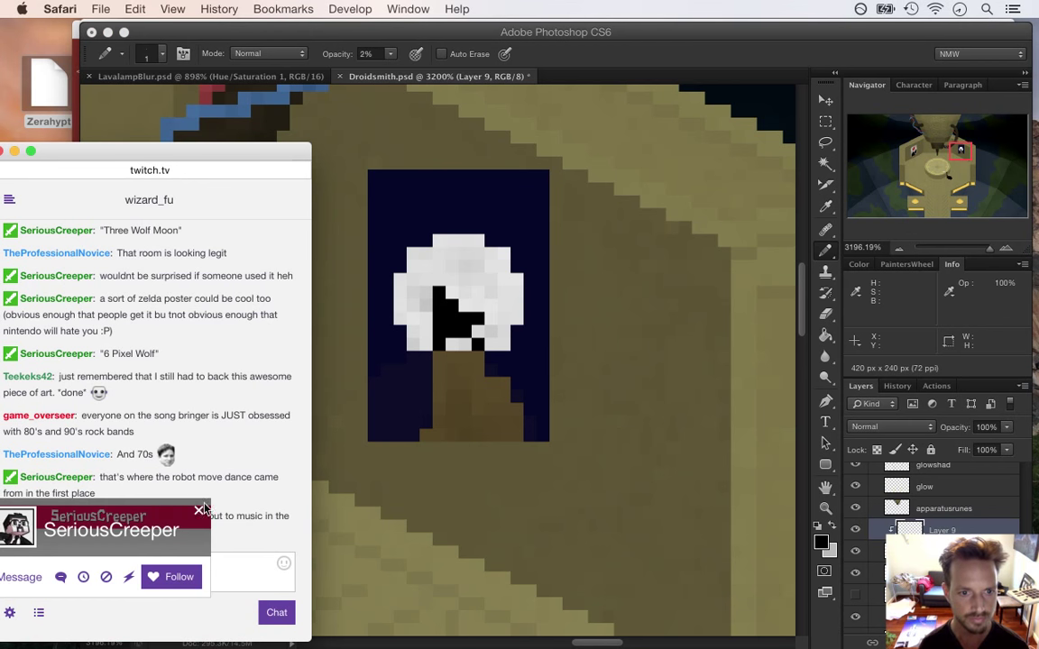
{"action": "left_click", "coordinate": [199, 513]}
{"action": "left_click_drag", "start_coordinate": [135, 479], "coordinate": [186, 499]}
{"action": "left_click", "coordinate": [167, 511]}
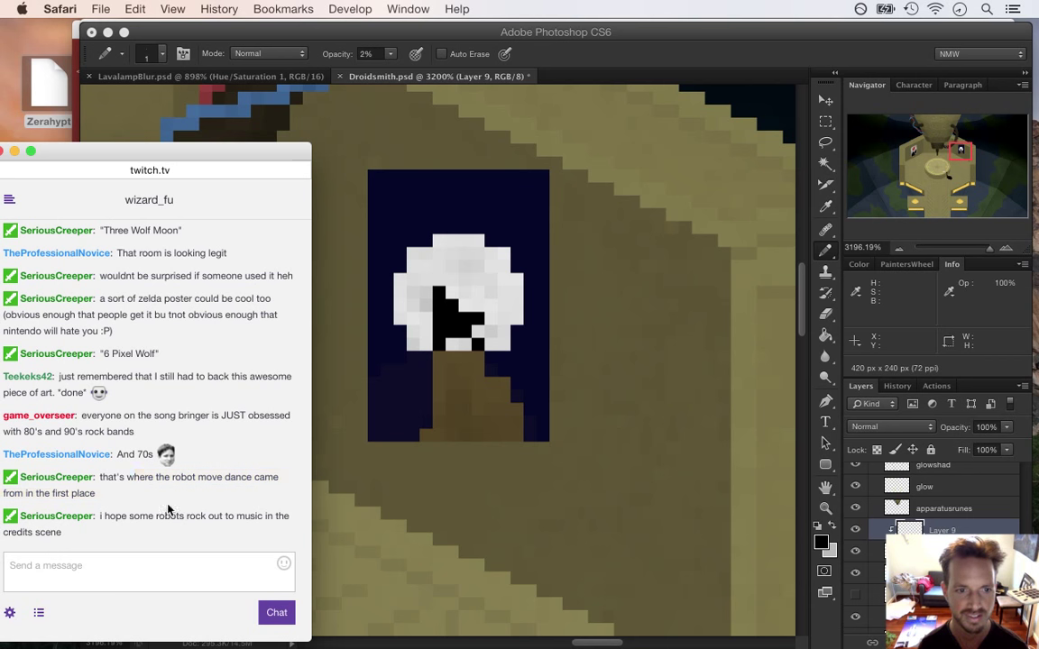
{"action": "double_click", "coordinate": [141, 454]}
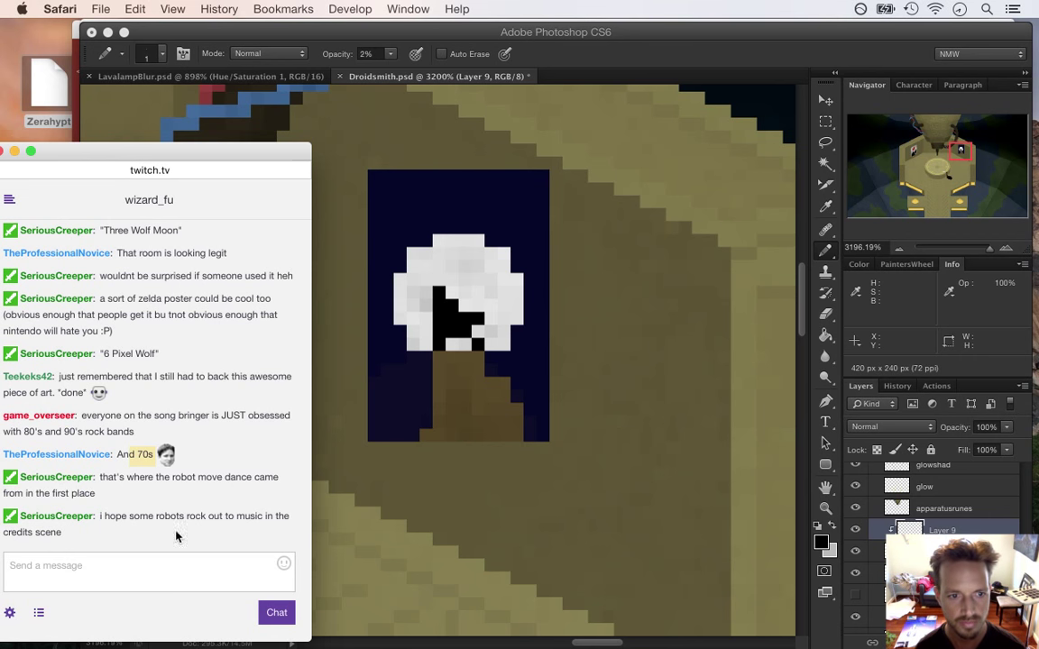
{"action": "left_click_drag", "start_coordinate": [105, 517], "coordinate": [173, 539]}
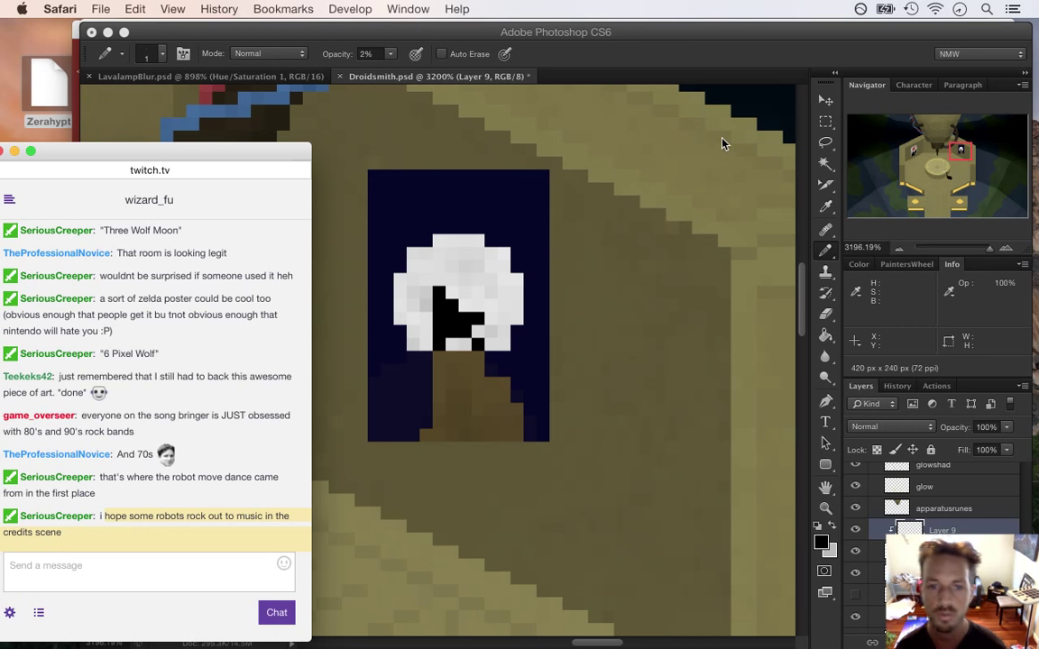
{"action": "left_click", "coordinate": [597, 97]}
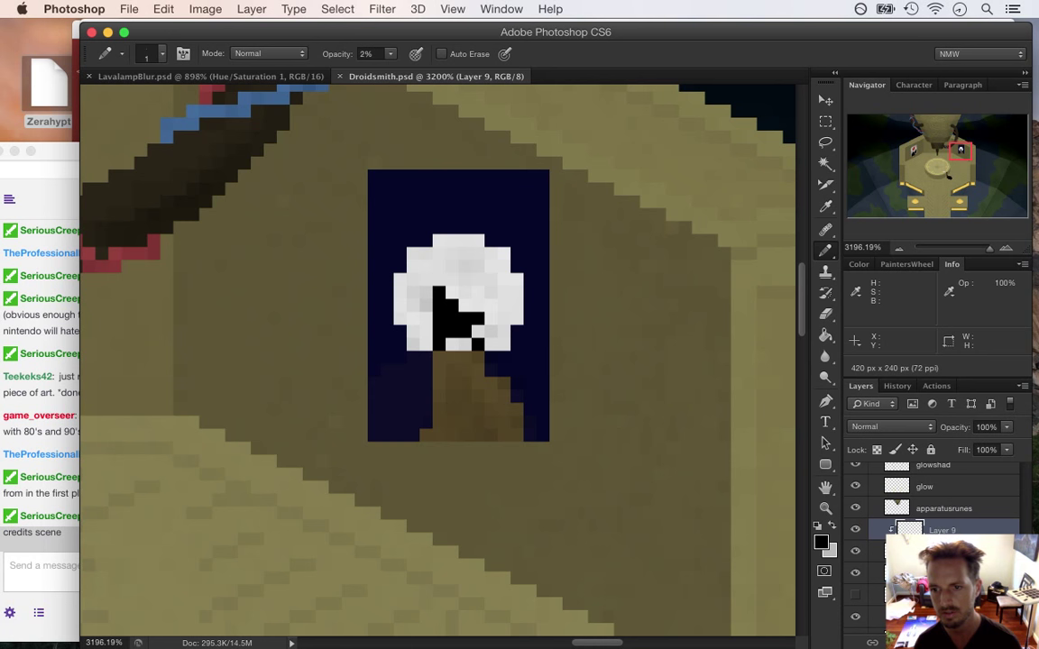
Merge the shading layer with the moon poster layer and rename the result poster2
{"action": "right_click", "coordinate": [988, 531]}
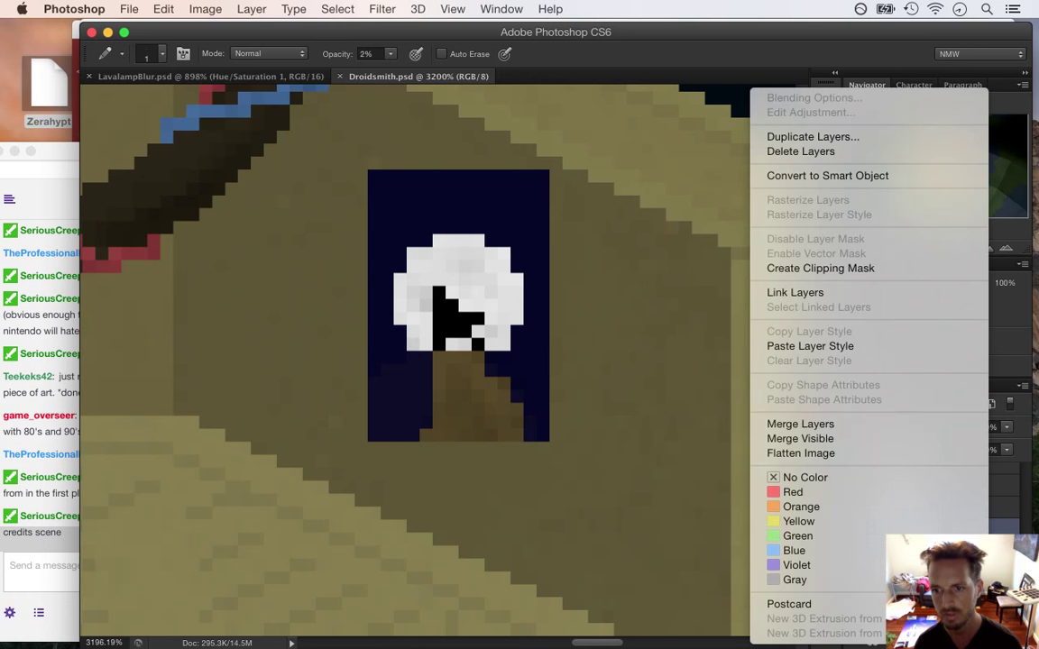
{"action": "left_click", "coordinate": [831, 425]}
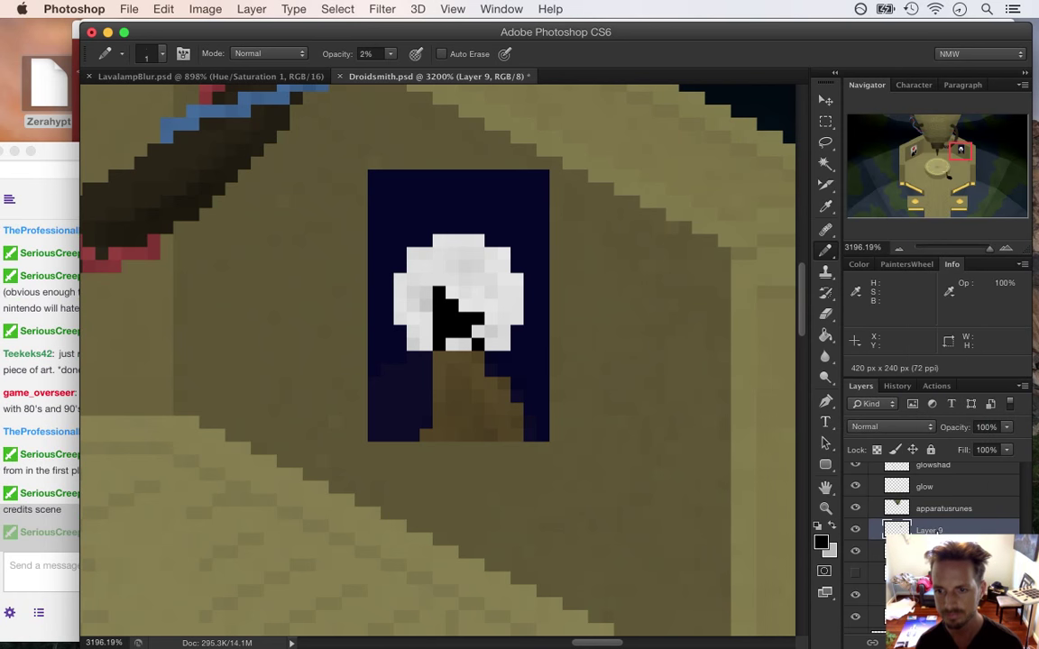
{"action": "type", "text": "poster2"}
{"action": "key", "text": "Return"}
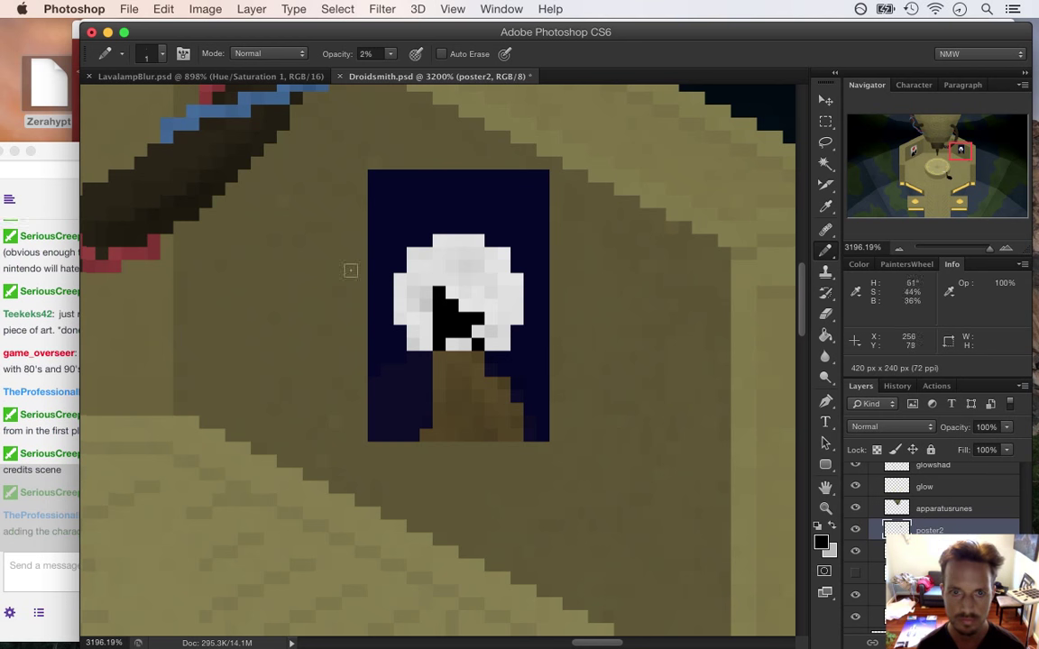
Erase small pixel notches from the poster's left and right edges and its lower-left corner to make it look torn
{"action": "key", "text": "e"}
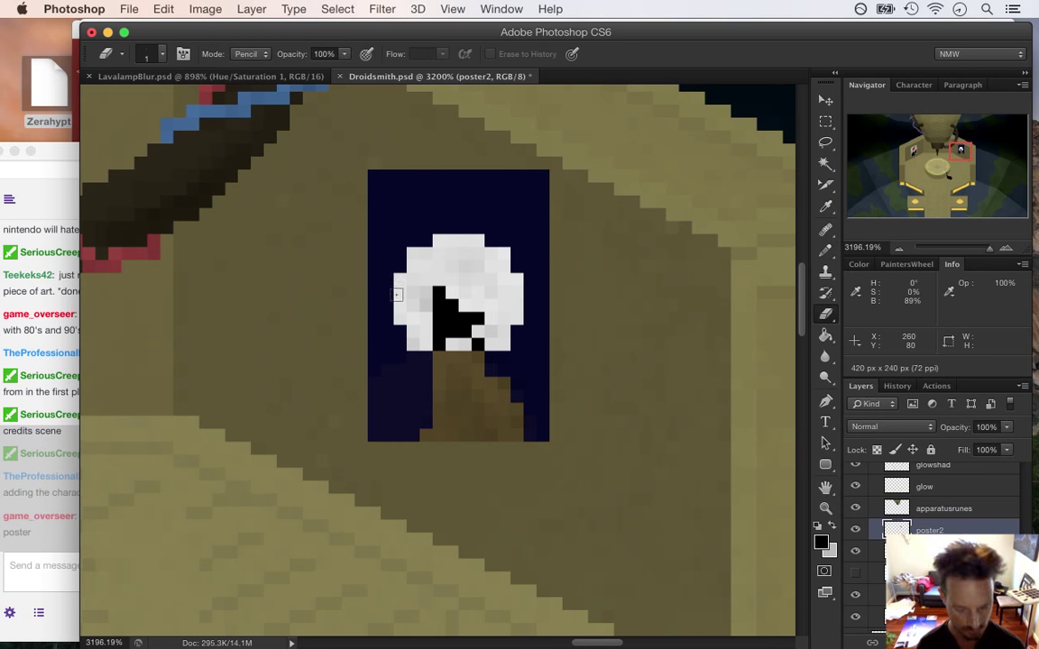
{"action": "left_click", "coordinate": [373, 214]}
{"action": "left_click", "coordinate": [543, 234]}
{"action": "left_click", "coordinate": [543, 319]}
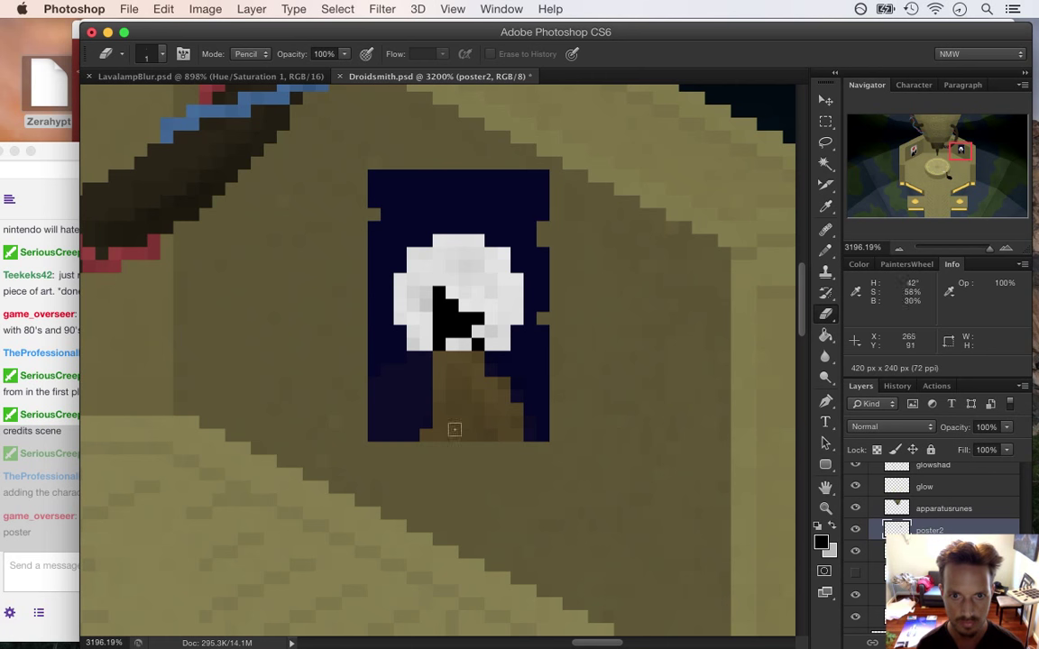
{"action": "left_click", "coordinate": [375, 435]}
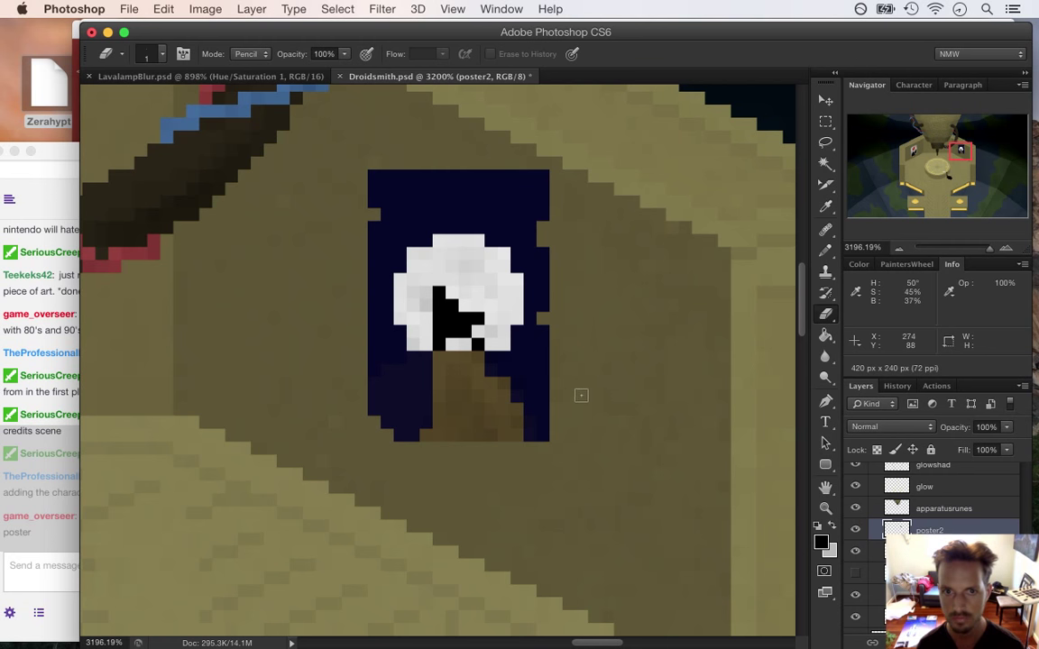
Read the newest messages in the Twitch stream chat and return to Photoshop
{"action": "left_click", "coordinate": [60, 512]}
{"action": "left_click_drag", "start_coordinate": [120, 482], "coordinate": [135, 498]}
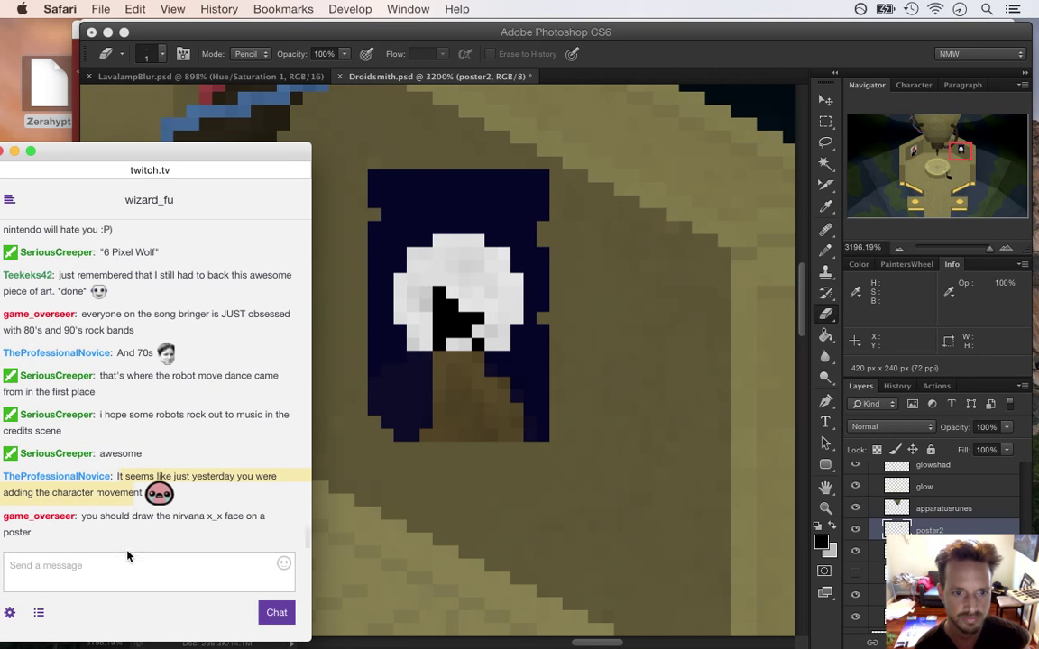
{"action": "left_click_drag", "start_coordinate": [100, 517], "coordinate": [199, 520]}
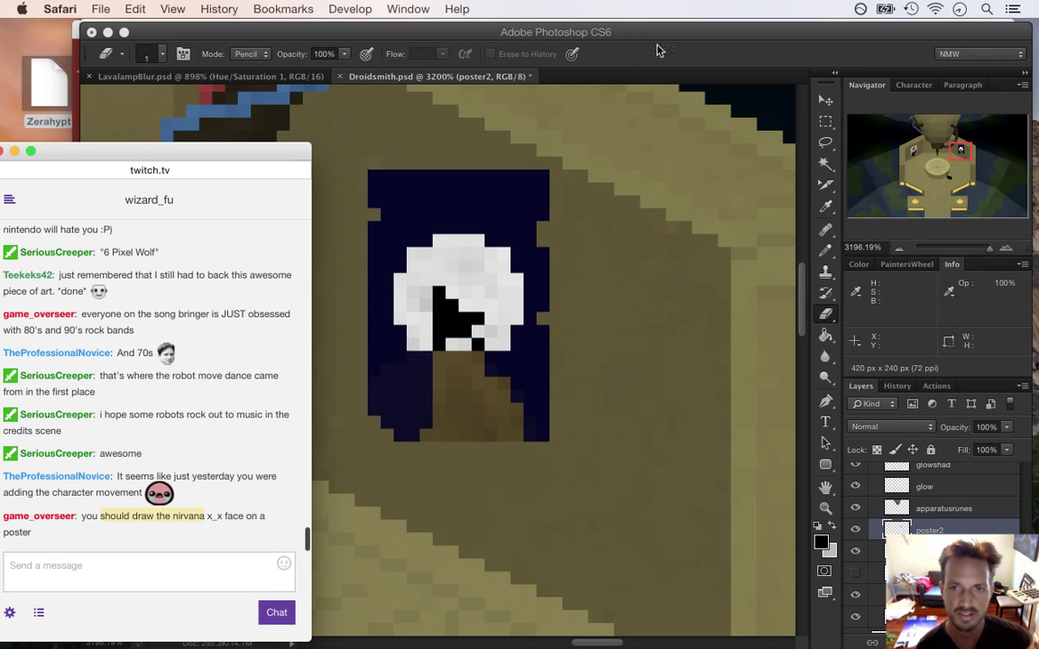
{"action": "left_click", "coordinate": [581, 69]}
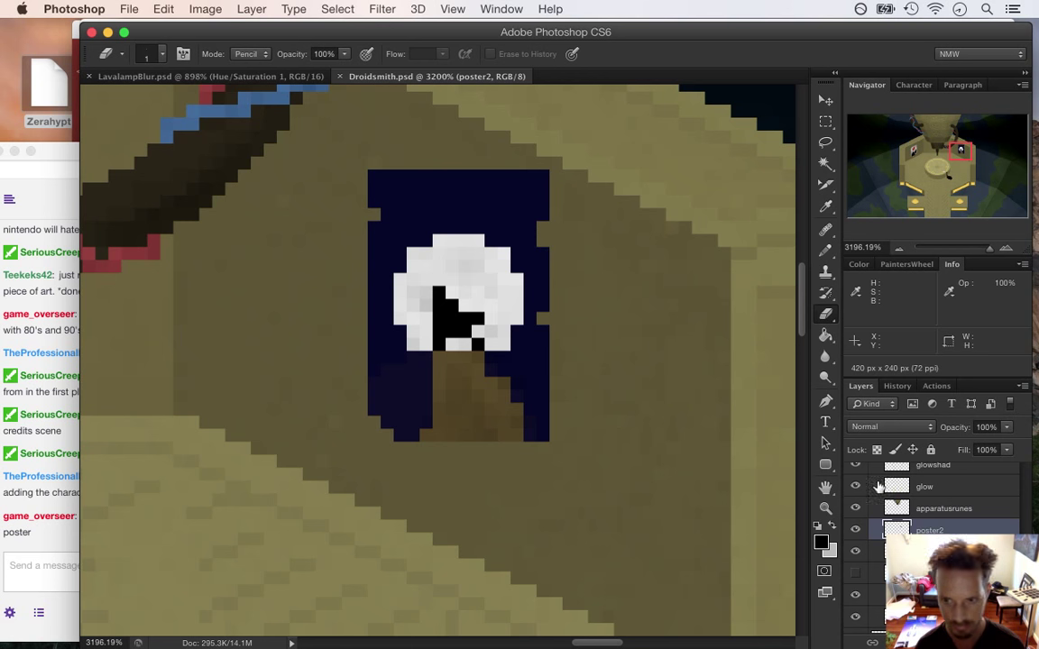
Duplicate the poster2 layer and erase the copy's upper-right corner along a stepped diagonal
{"action": "key", "text": "super+j"}
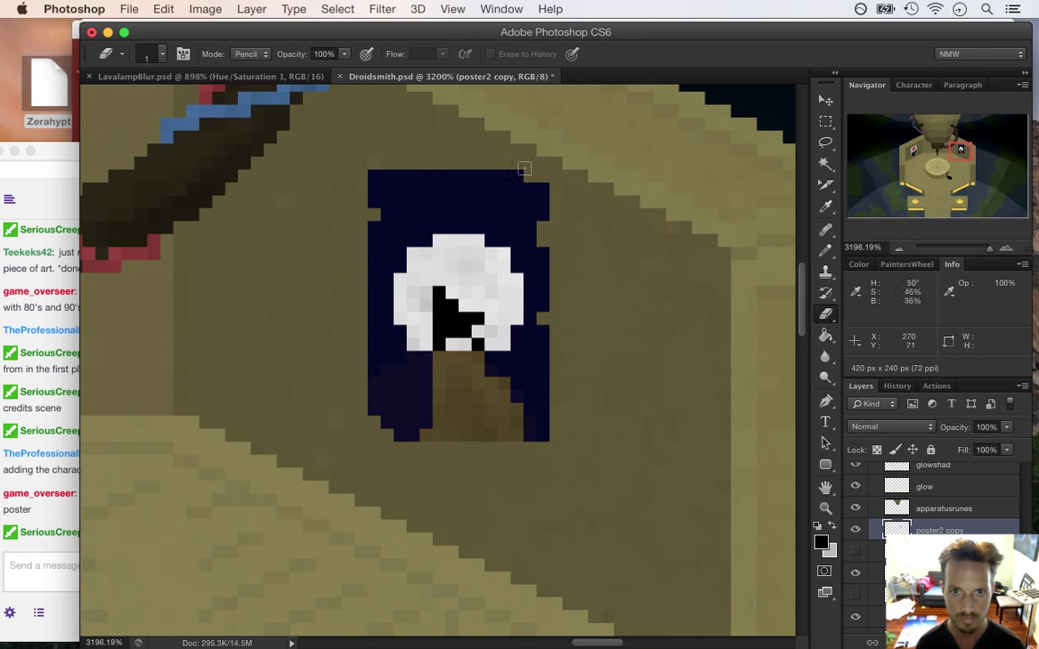
{"action": "mouse_move", "coordinate": [527, 194]}
{"action": "left_mouse_down"}
{"action": "mouse_move", "coordinate": [544, 193]}
{"action": "mouse_move", "coordinate": [515, 188]}
{"action": "mouse_move", "coordinate": [545, 217]}
{"action": "left_mouse_up"}
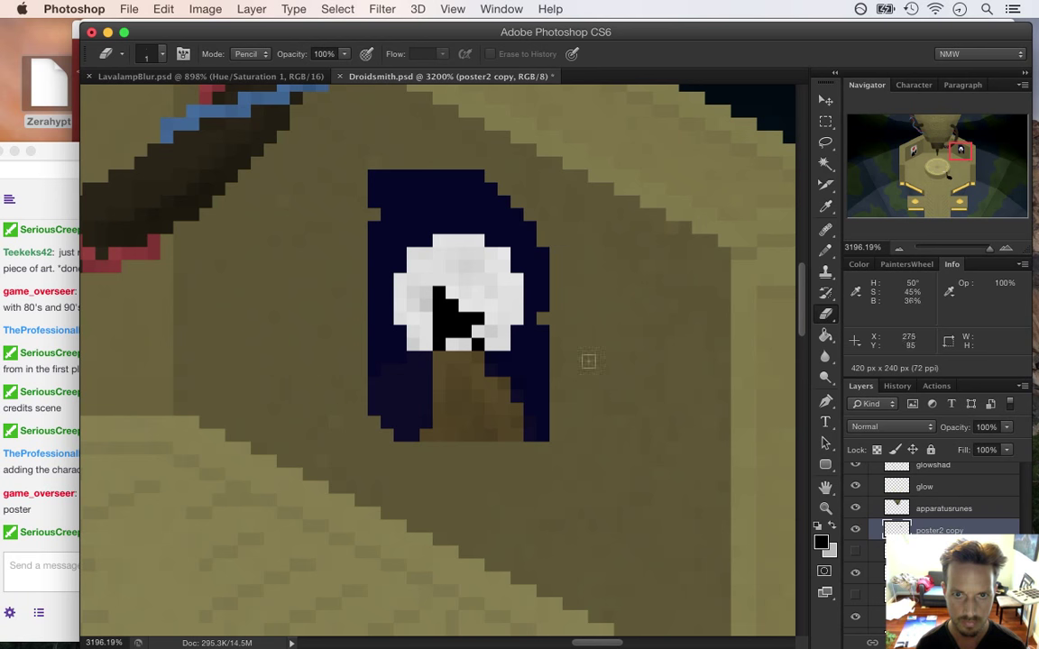
{"action": "mouse_move", "coordinate": [609, 643]}
{"action": "left_mouse_down"}
{"action": "mouse_move", "coordinate": [596, 642]}
{"action": "mouse_move", "coordinate": [610, 640]}
{"action": "left_mouse_up"}
{"action": "left_click", "coordinate": [453, 176]}
{"action": "left_click", "coordinate": [468, 190]}
{"action": "left_click", "coordinate": [480, 202]}
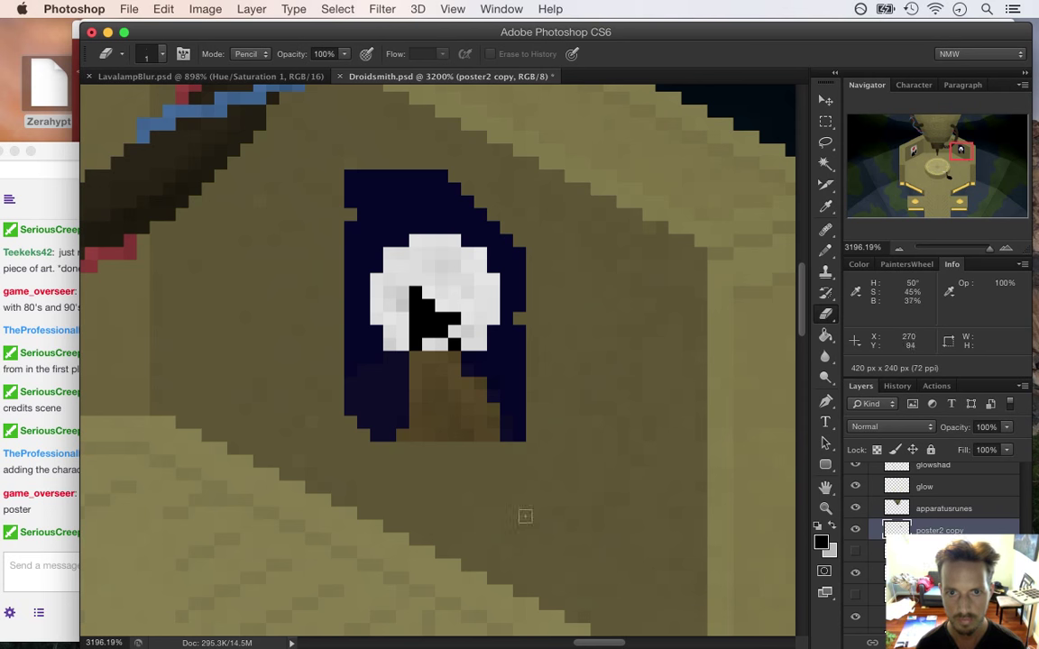
Sample the light grey paper colour from the red-haired figure poster on the opposite wall
{"action": "left_click_drag", "start_coordinate": [603, 642], "coordinate": [495, 507]}
{"action": "scroll", "coordinate": [495, 507], "scroll_direction": "right", "scroll_amount": 4}
{"action": "scroll", "coordinate": [504, 508], "scroll_direction": "left", "scroll_amount": 2}
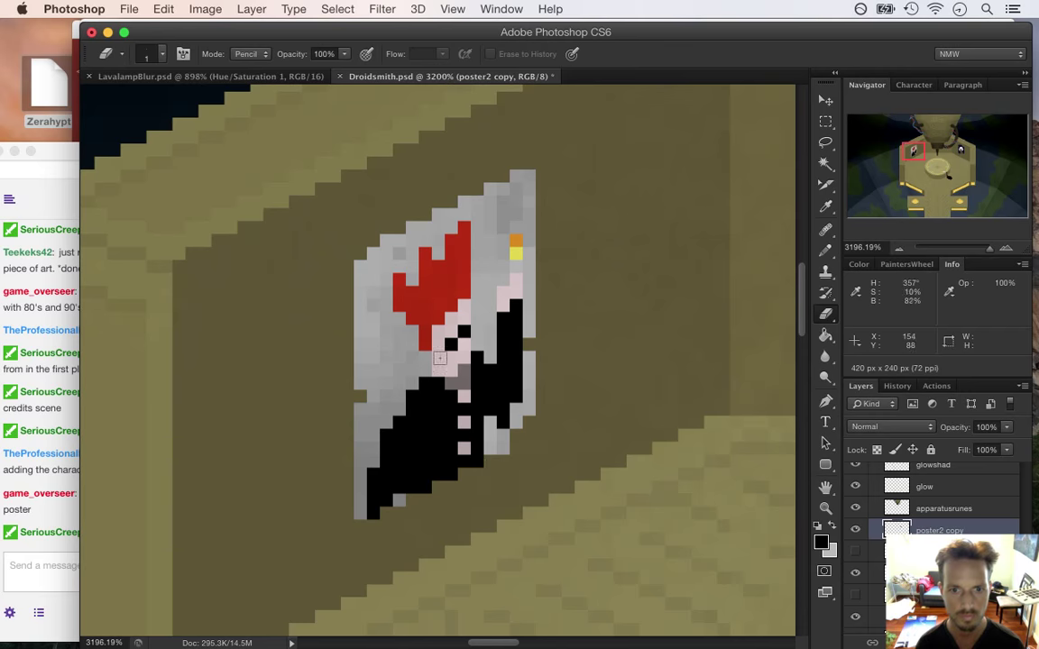
{"action": "key", "text": "i"}
{"action": "left_click", "coordinate": [390, 289]}
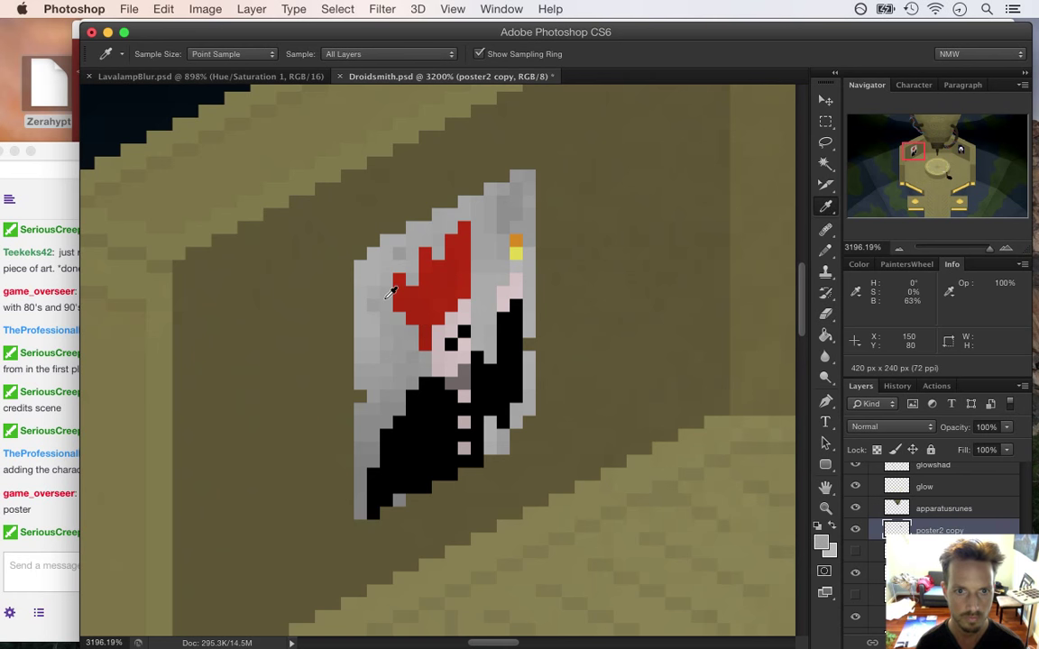
Check the Twitch stream chat for new messages and go back to Photoshop
{"action": "left_click", "coordinate": [127, 521]}
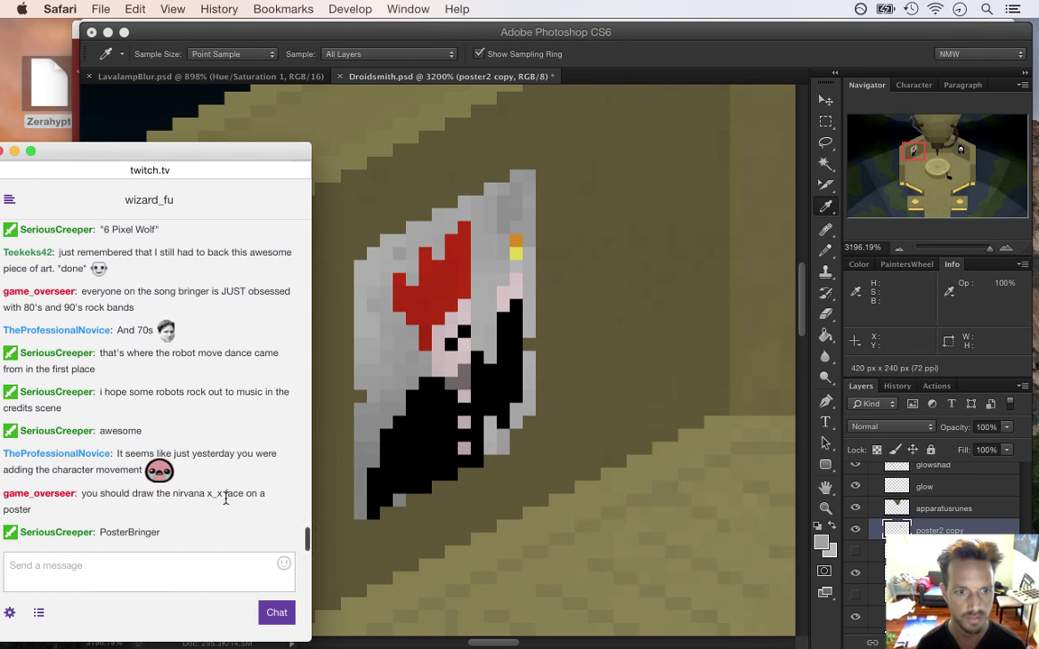
{"action": "left_click", "coordinate": [727, 63]}
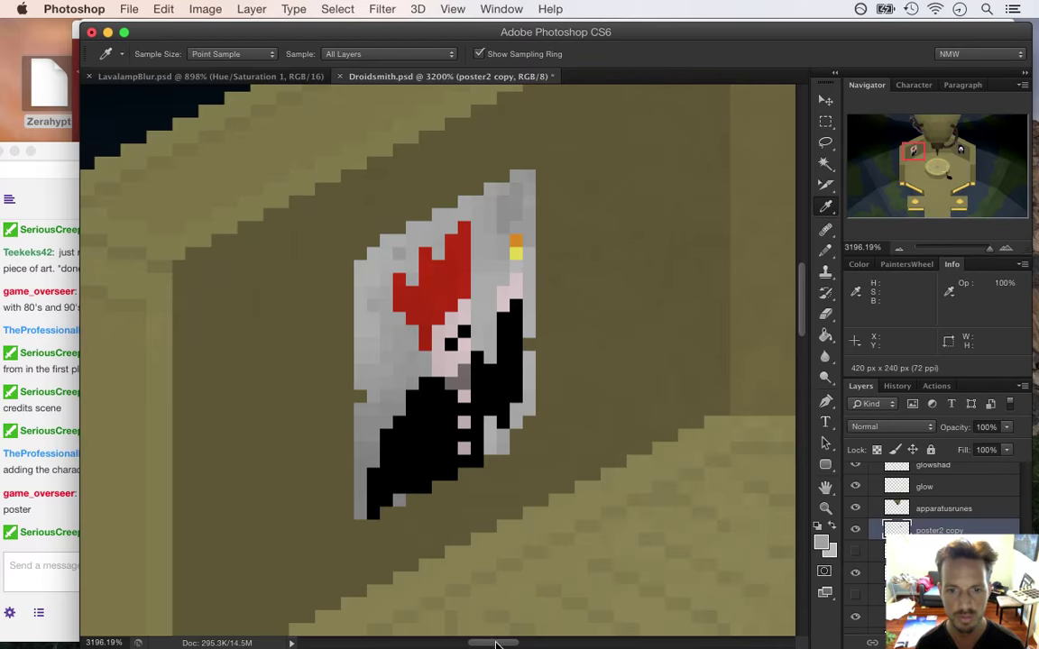
Paint a folded-over corner at the moon poster's upper right with the grey pencil at 100% opacity
{"action": "scroll", "coordinate": [495, 644], "scroll_direction": "right", "scroll_amount": 15}
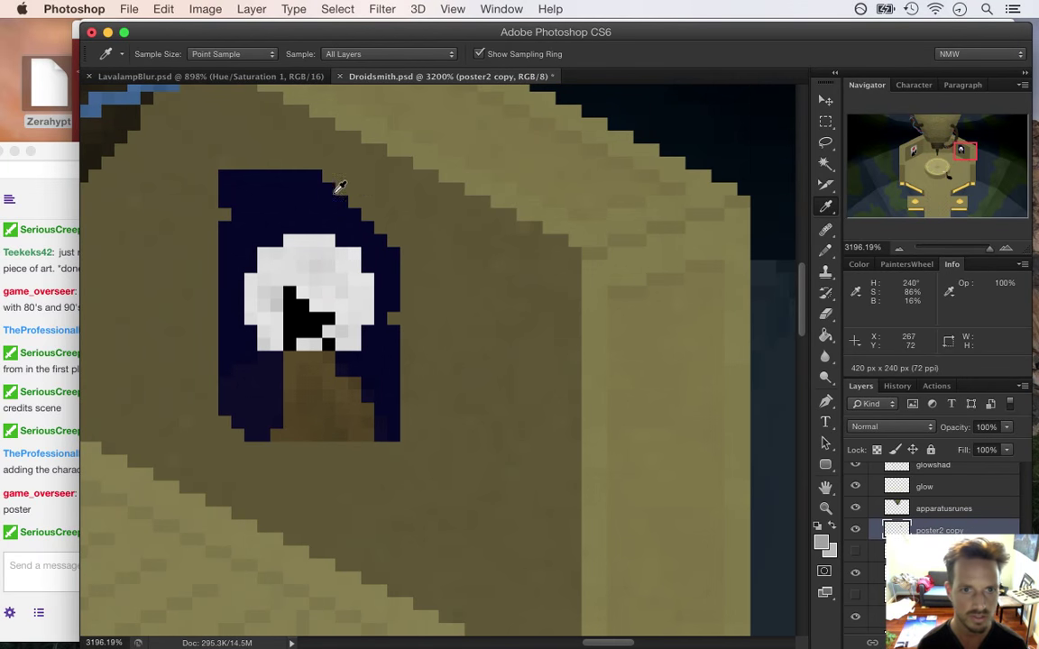
{"action": "key", "text": "b"}
{"action": "left_click_drag", "start_coordinate": [395, 56], "coordinate": [501, 54]}
{"action": "left_click_drag", "start_coordinate": [331, 207], "coordinate": [327, 221]}
{"action": "mouse_move", "coordinate": [327, 213]}
{"action": "left_mouse_down"}
{"action": "mouse_move", "coordinate": [327, 235]}
{"action": "mouse_move", "coordinate": [368, 241]}
{"action": "mouse_move", "coordinate": [341, 240]}
{"action": "mouse_move", "coordinate": [355, 223]}
{"action": "mouse_move", "coordinate": [368, 228]}
{"action": "left_mouse_up"}
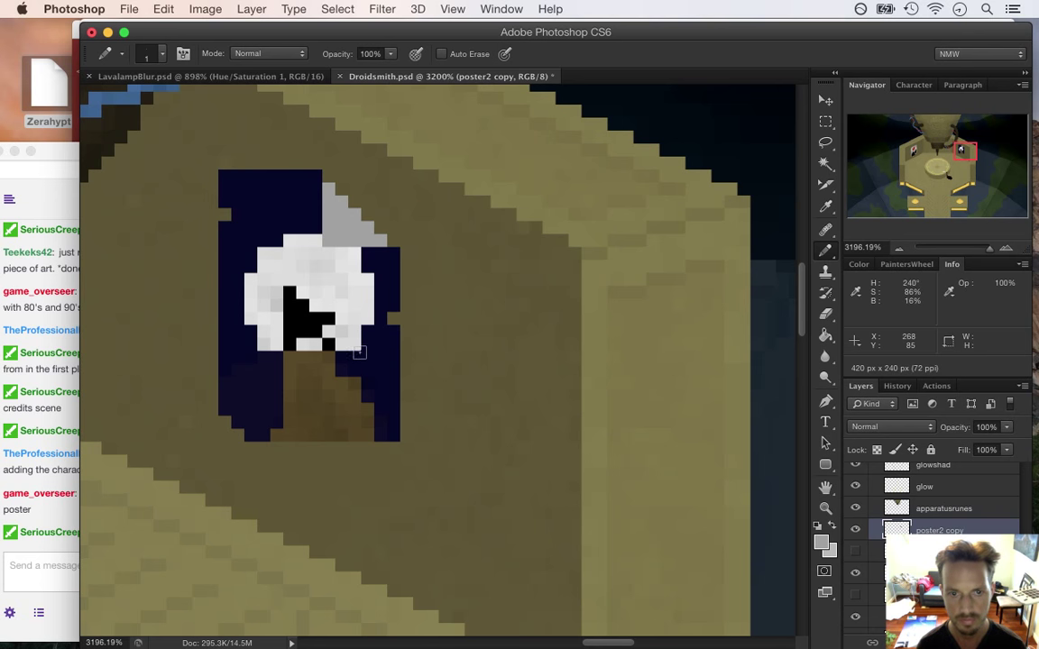
{"action": "left_click_drag", "start_coordinate": [313, 306], "coordinate": [195, 309]}
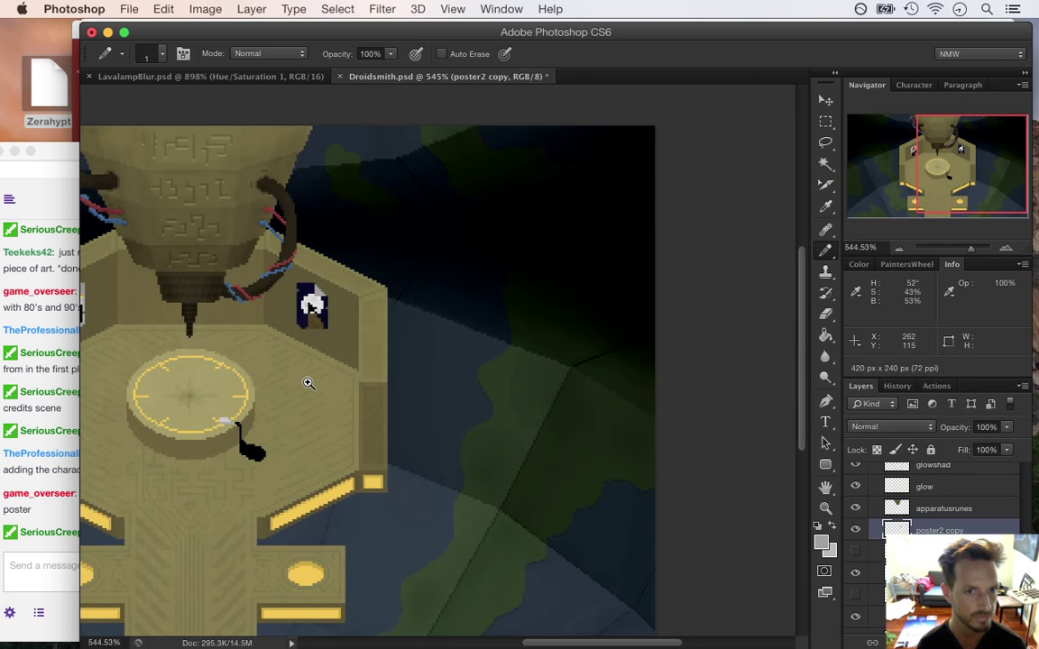
{"action": "left_click_drag", "start_coordinate": [310, 313], "coordinate": [450, 350]}
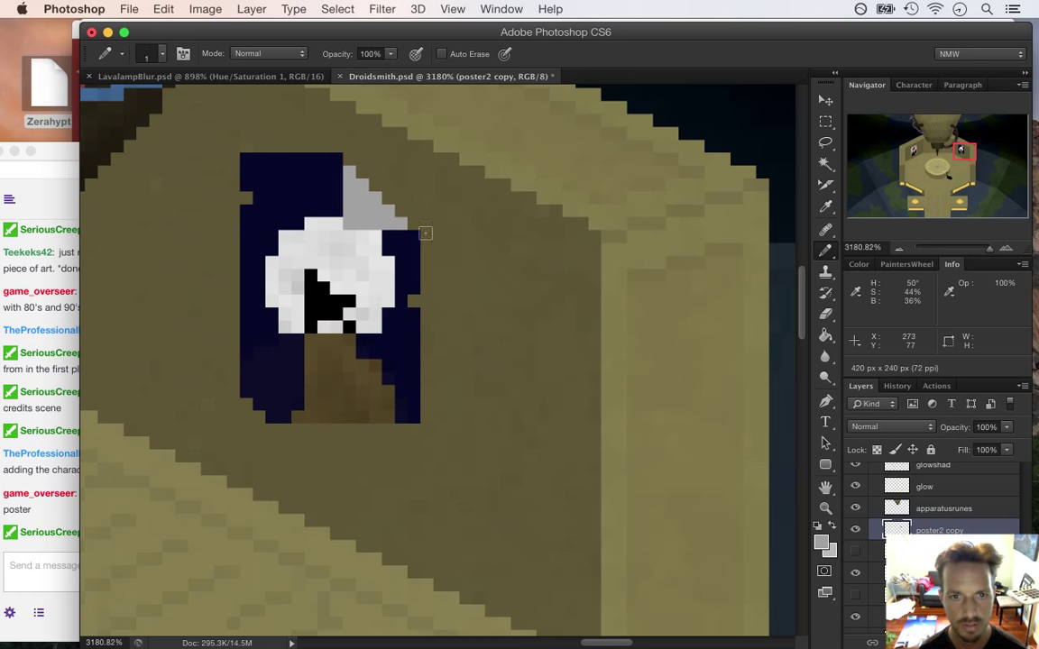
Shade the grey folded corner using a black pencil at 2% opacity, and restore the pencil's opacity to 100%
{"action": "left_click", "coordinate": [822, 541]}
{"action": "left_click_drag", "start_coordinate": [775, 452], "coordinate": [770, 520]}
{"action": "key", "text": "Return"}
{"action": "key", "text": "b"}
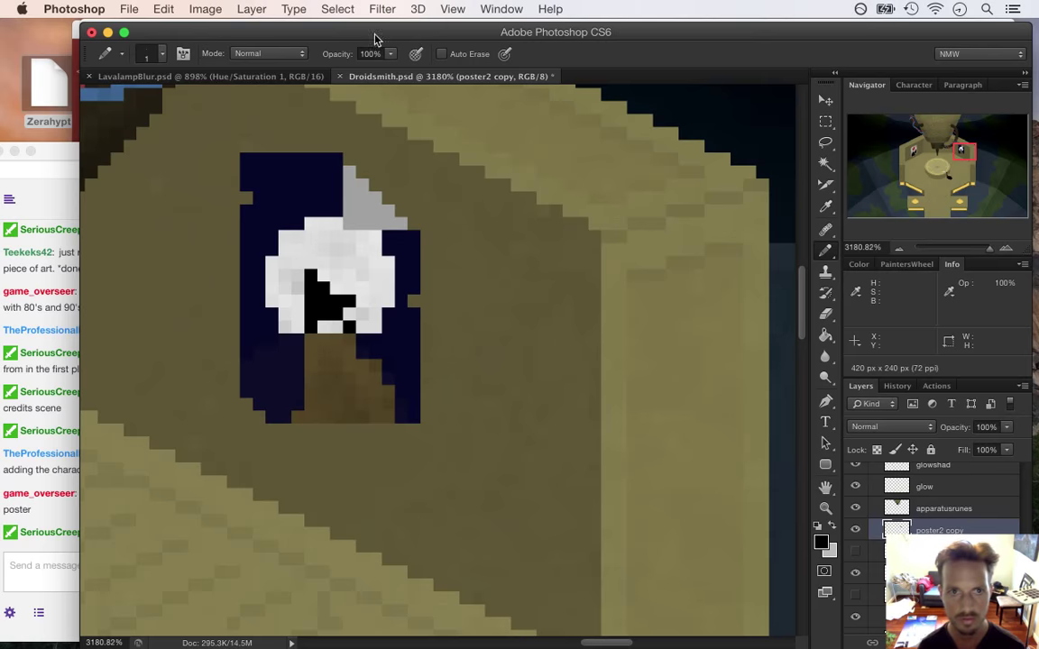
{"action": "left_click", "coordinate": [353, 53]}
{"action": "type", "text": "2"}
{"action": "key", "text": "Return"}
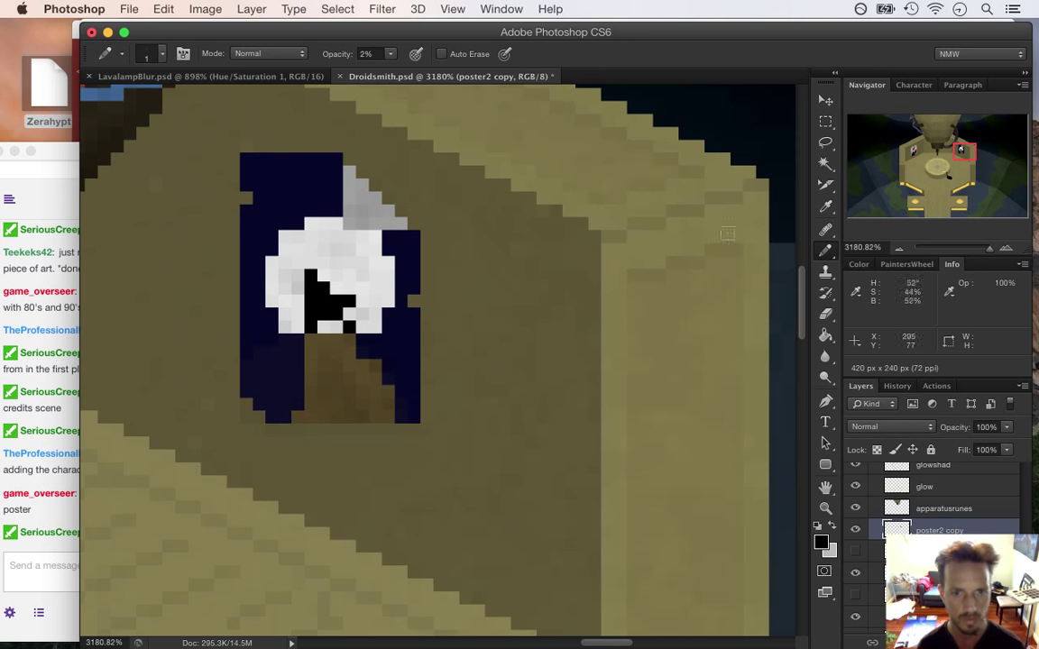
{"action": "key", "text": "2"}
{"action": "key", "text": "5"}
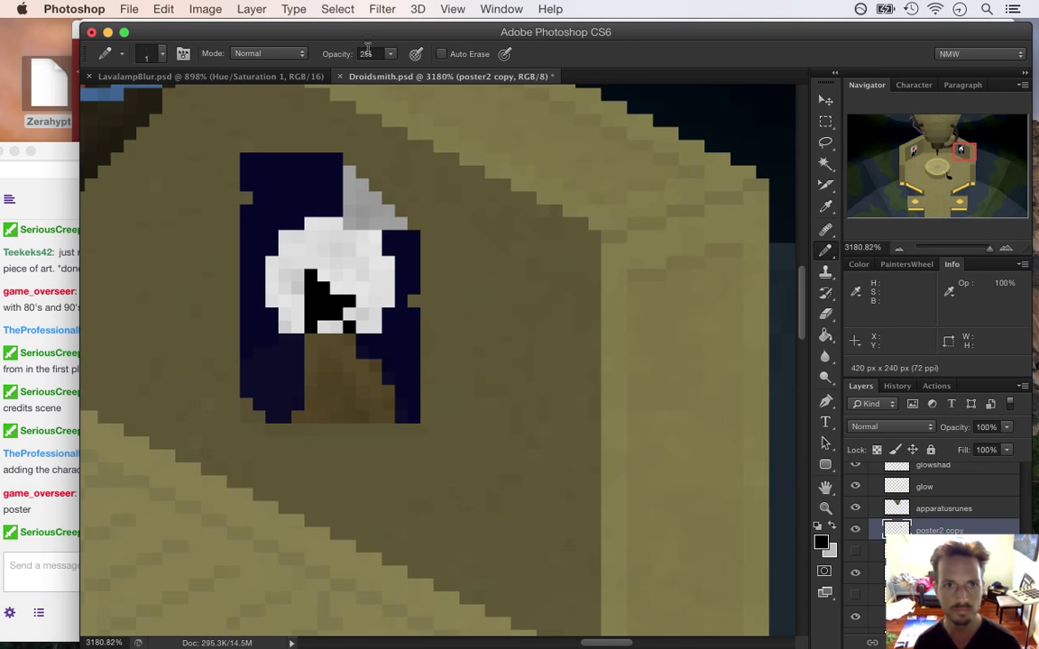
{"action": "left_click_drag", "start_coordinate": [393, 54], "coordinate": [543, 60]}
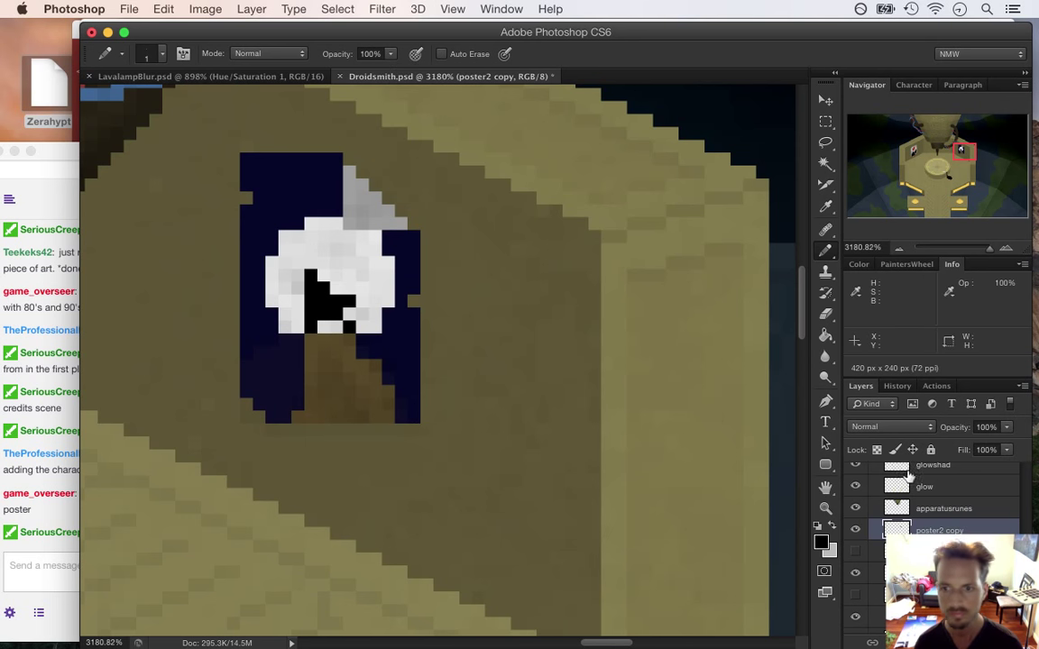
Select the moon poster except its two leftmost pixel columns and shift that part down one pixel
{"action": "key", "text": "m"}
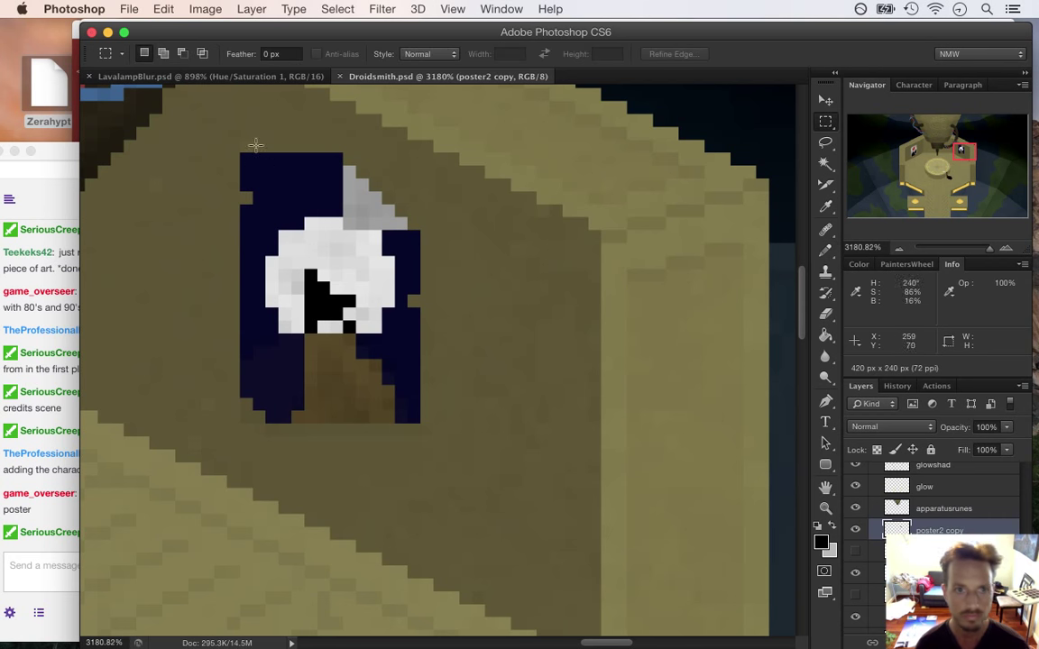
{"action": "mouse_move", "coordinate": [260, 157]}
{"action": "left_mouse_down"}
{"action": "mouse_move", "coordinate": [317, 287]}
{"action": "mouse_move", "coordinate": [308, 257]}
{"action": "left_mouse_up"}
{"action": "left_click", "coordinate": [281, 116]}
{"action": "left_click_drag", "start_coordinate": [260, 134], "coordinate": [294, 273]}
{"action": "left_click_drag", "start_coordinate": [266, 128], "coordinate": [470, 436]}
{"action": "key", "text": "v"}
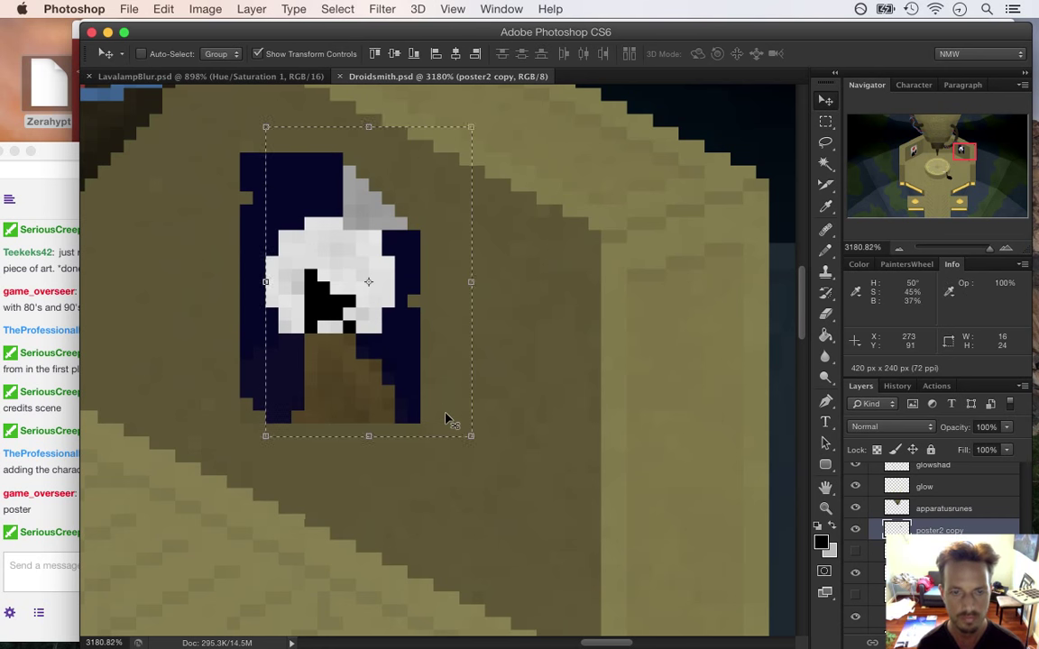
{"action": "key", "text": "Down"}
Shift the part of the moon poster beyond its fourth pixel column down one more pixel
{"action": "key", "text": "m"}
{"action": "left_click", "coordinate": [322, 139]}
{"action": "left_click_drag", "start_coordinate": [293, 157], "coordinate": [458, 500]}
{"action": "key", "text": "v"}
{"action": "key", "text": "Down"}
{"action": "key", "text": "ctrl+d"}
{"action": "key", "text": "m"}
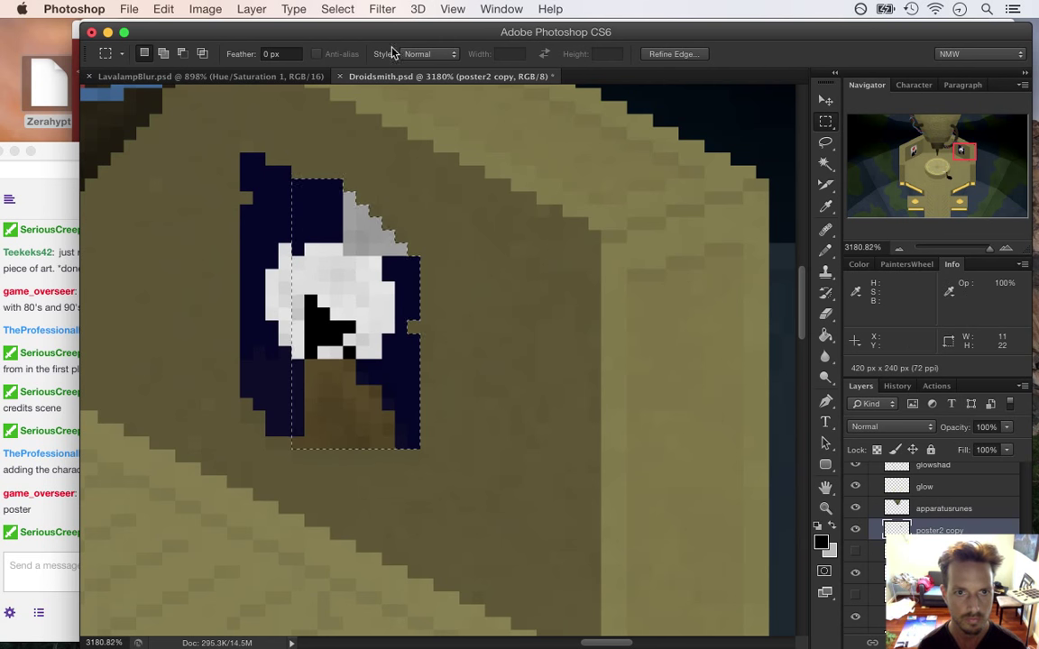
Shift the part of the moon poster beyond its sixth pixel column down another pixel and clear the selection
{"action": "left_click_drag", "start_coordinate": [308, 157], "coordinate": [470, 473]}
{"action": "left_click", "coordinate": [333, 158]}
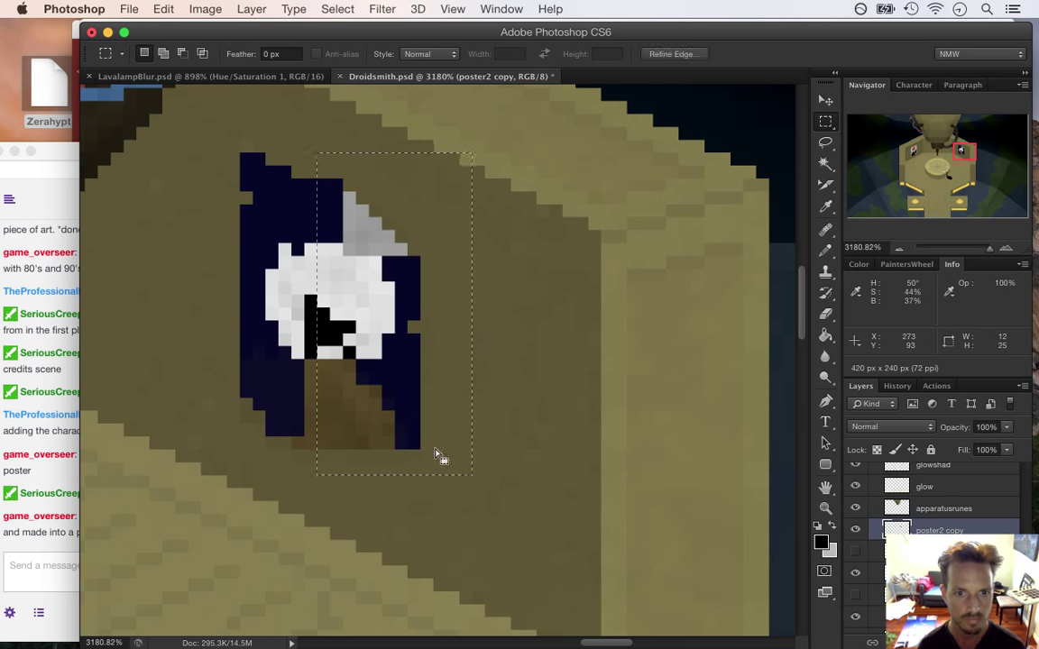
{"action": "key", "text": "v"}
{"action": "key", "text": "Down"}
{"action": "key", "text": "m"}
{"action": "key", "text": "ctrl+d"}
Shift the poster part beyond the eighth pixel column down one pixel, and likewise the part beyond the tenth
{"action": "left_click_drag", "start_coordinate": [348, 171], "coordinate": [469, 496]}
{"action": "key", "text": "v"}
{"action": "key", "text": "Down"}
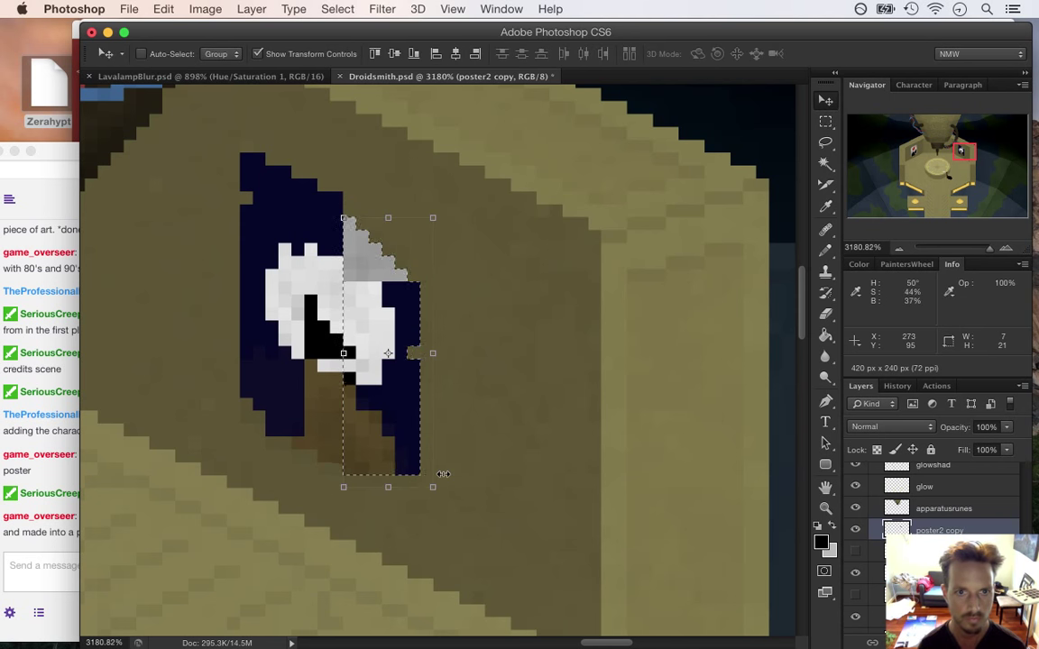
{"action": "key", "text": "m"}
{"action": "left_click_drag", "start_coordinate": [365, 218], "coordinate": [471, 499]}
{"action": "key", "text": "v"}
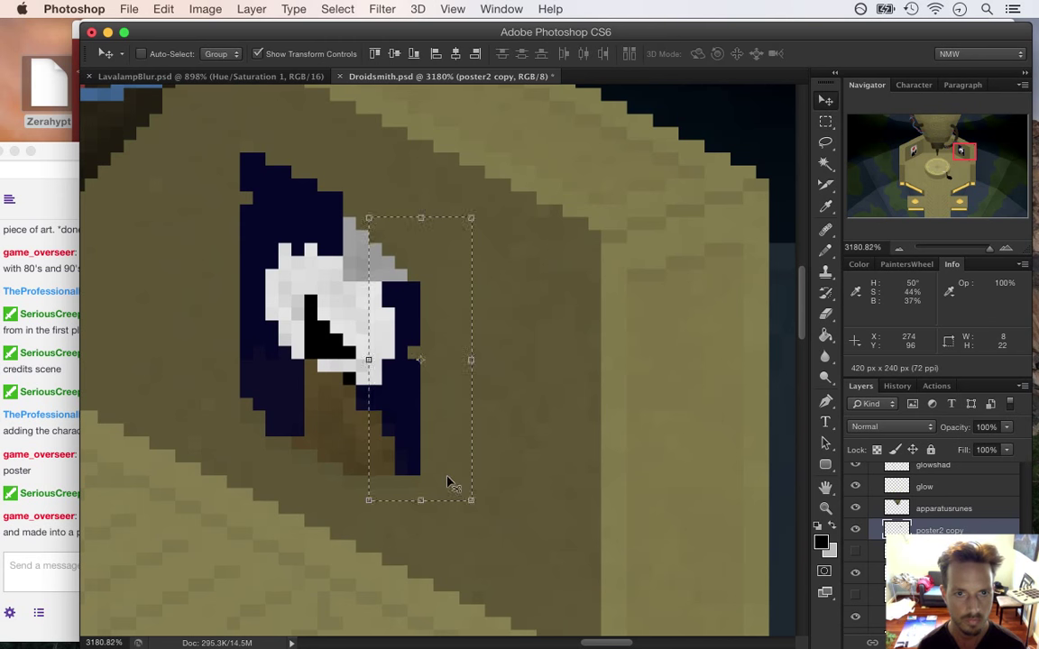
{"action": "key", "text": "Down"}
Shift the poster's last three pixel columns down one pixel, deselect, and check the slanted poster in the whole room
{"action": "key", "text": "m"}
{"action": "left_click_drag", "start_coordinate": [382, 257], "coordinate": [455, 492]}
{"action": "key", "text": "v"}
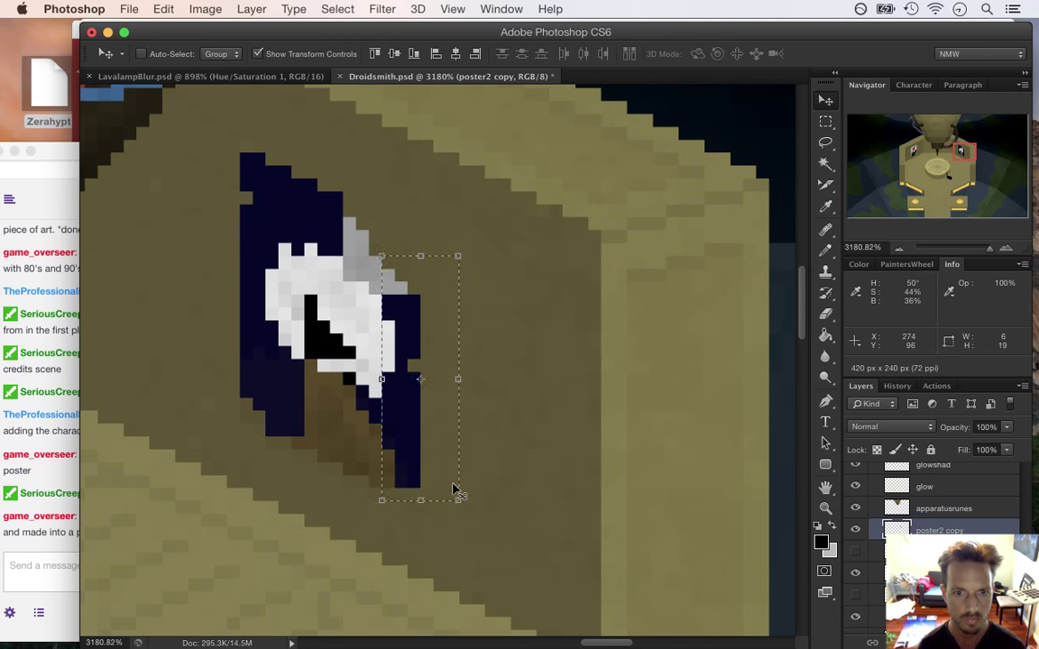
{"action": "key", "text": "Down"}
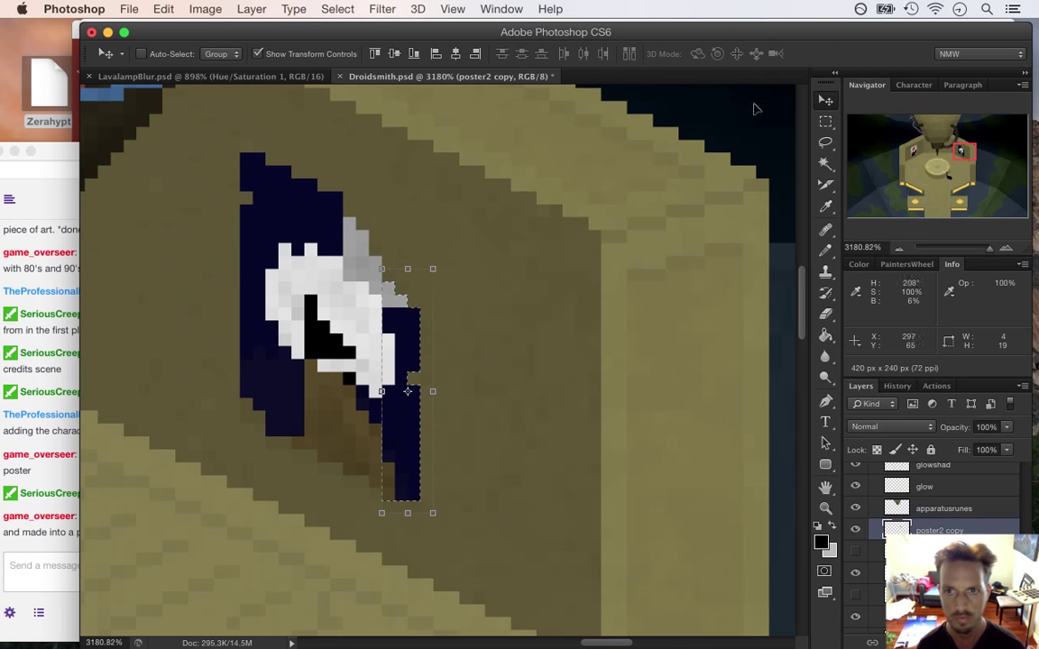
{"action": "left_click", "coordinate": [827, 121]}
{"action": "left_click", "coordinate": [506, 341]}
{"action": "mouse_move", "coordinate": [439, 433]}
{"action": "left_mouse_down"}
{"action": "mouse_move", "coordinate": [309, 415]}
{"action": "mouse_move", "coordinate": [262, 383]}
{"action": "mouse_move", "coordinate": [361, 406]}
{"action": "mouse_move", "coordinate": [429, 381]}
{"action": "mouse_move", "coordinate": [466, 398]}
{"action": "mouse_move", "coordinate": [459, 434]}
{"action": "left_mouse_up"}
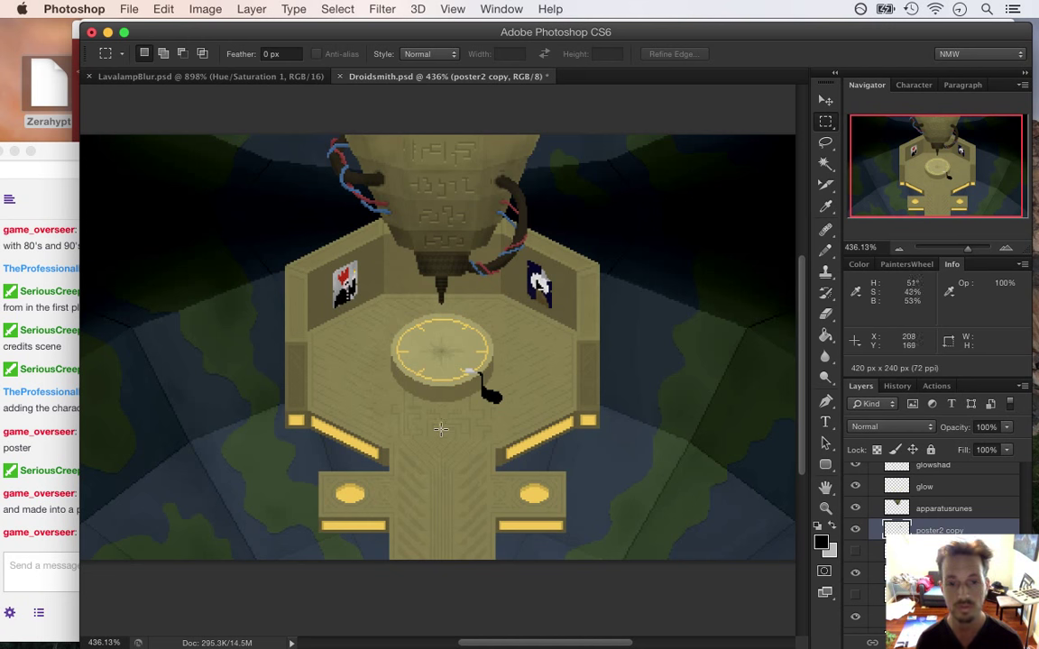
Save the document and export it for web as Droidsmith.png in the Backgrounds folder, replacing the existing file
{"action": "key", "text": "super+s"}
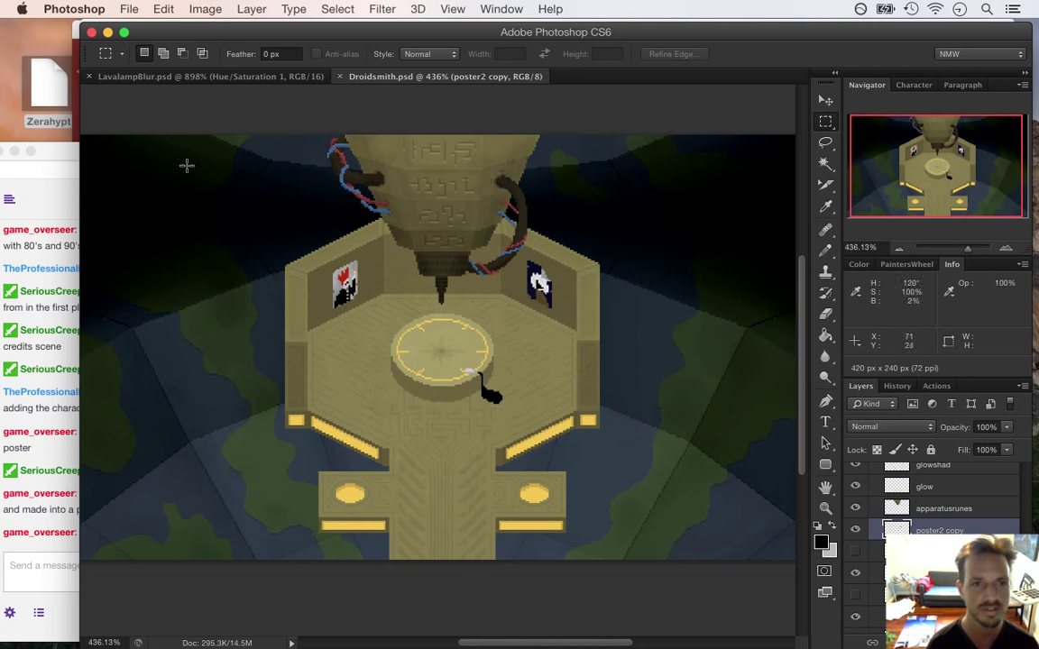
{"action": "left_click", "coordinate": [129, 9]}
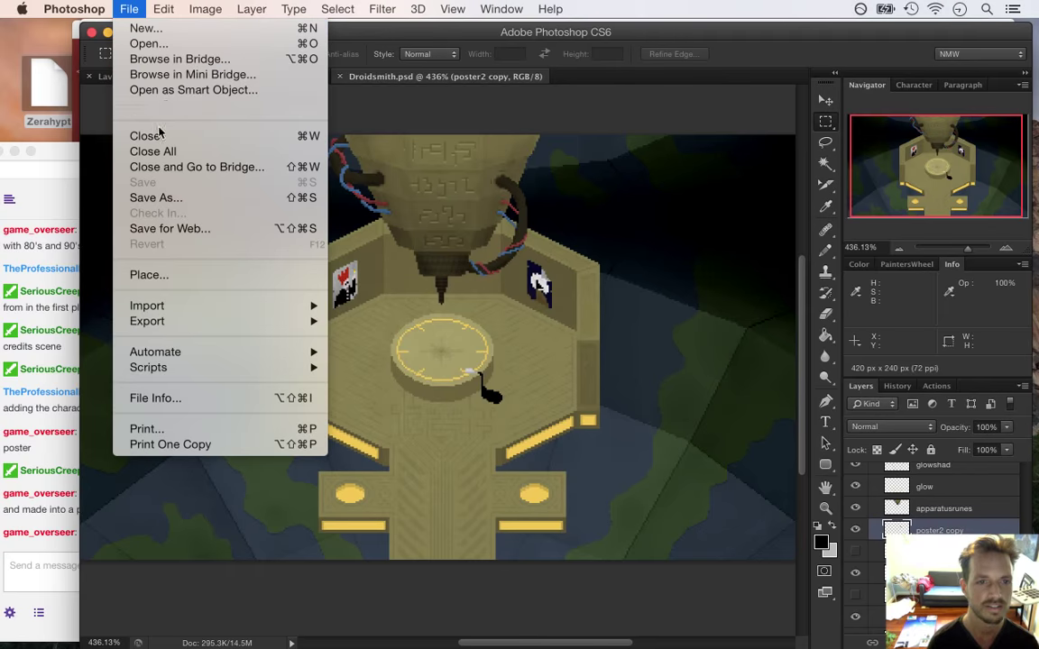
{"action": "left_click", "coordinate": [226, 229]}
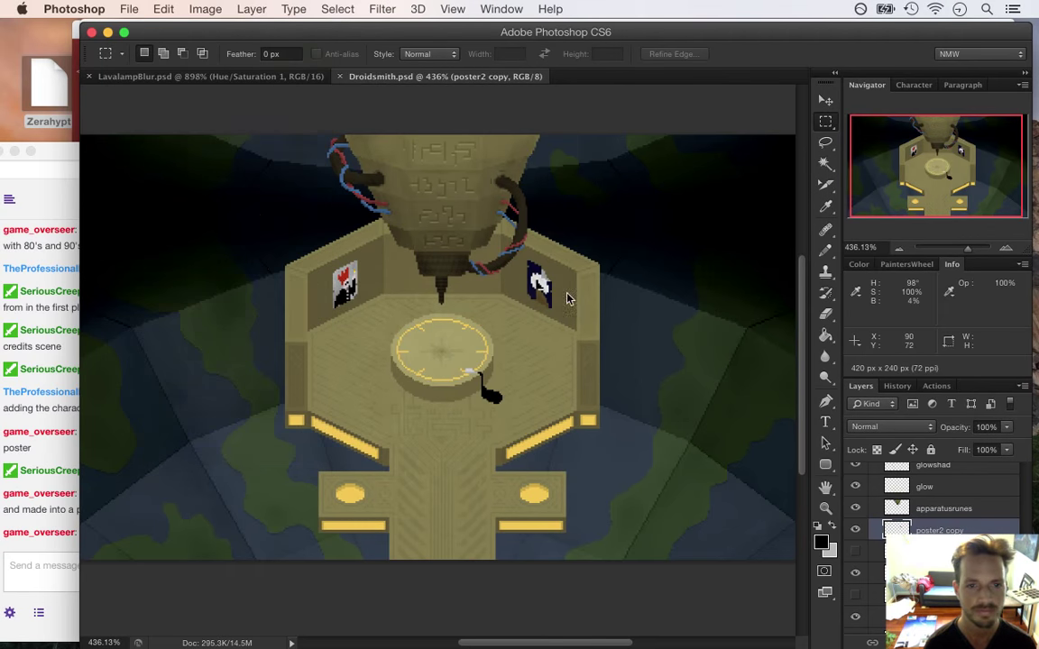
{"action": "left_click", "coordinate": [642, 591]}
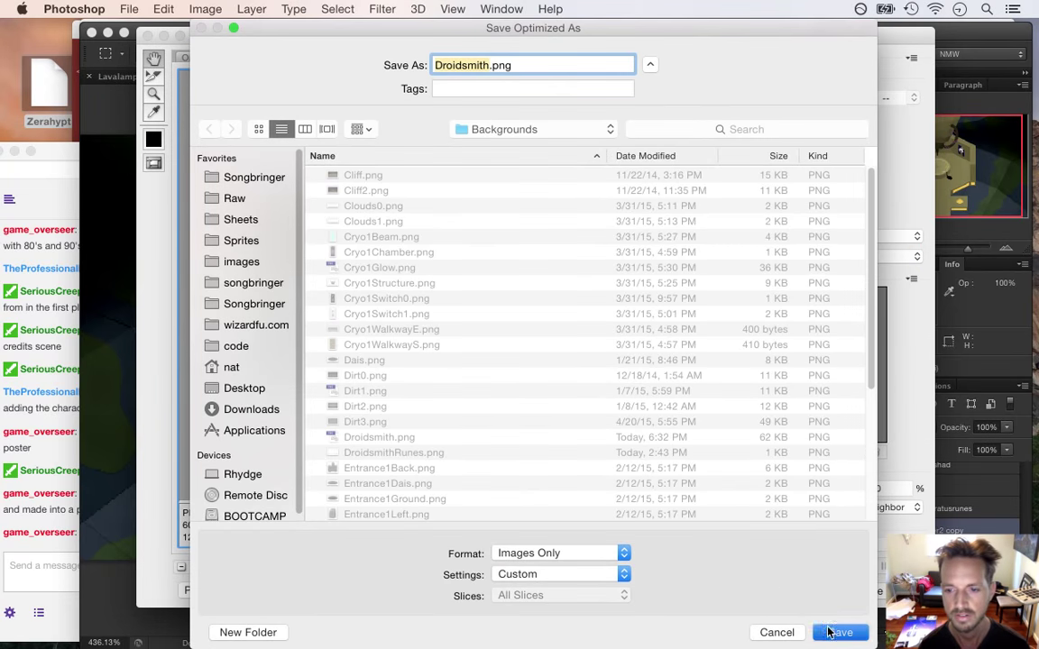
{"action": "left_click", "coordinate": [840, 633]}
{"action": "left_click", "coordinate": [732, 374]}
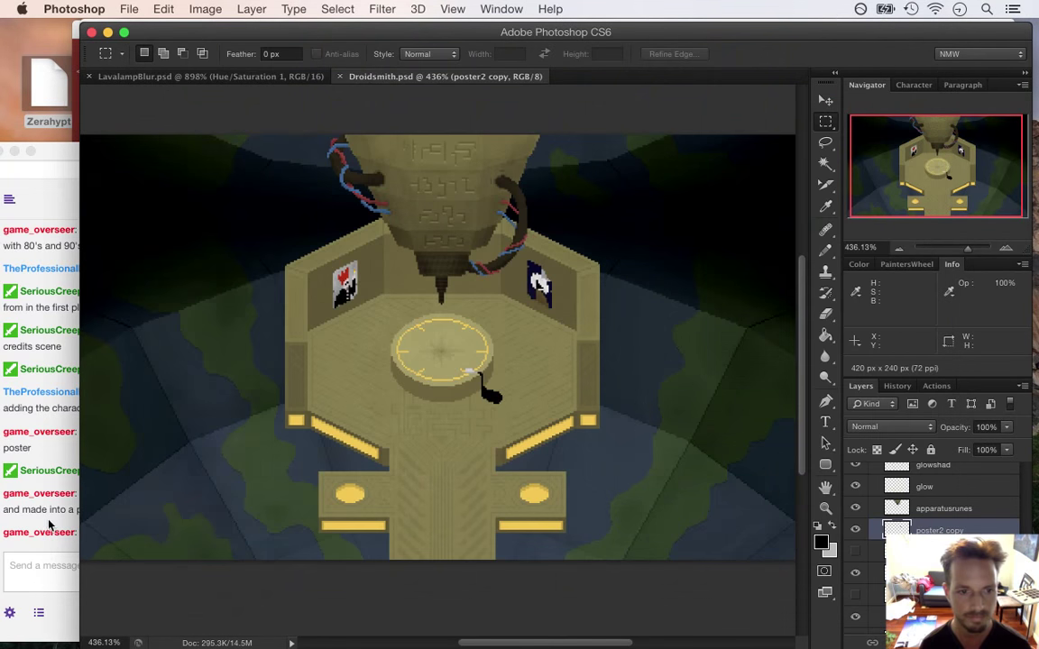
Read the latest twitch.tv chat messages, switch to Xcode and run the Songbringer build
{"action": "left_click", "coordinate": [104, 512]}
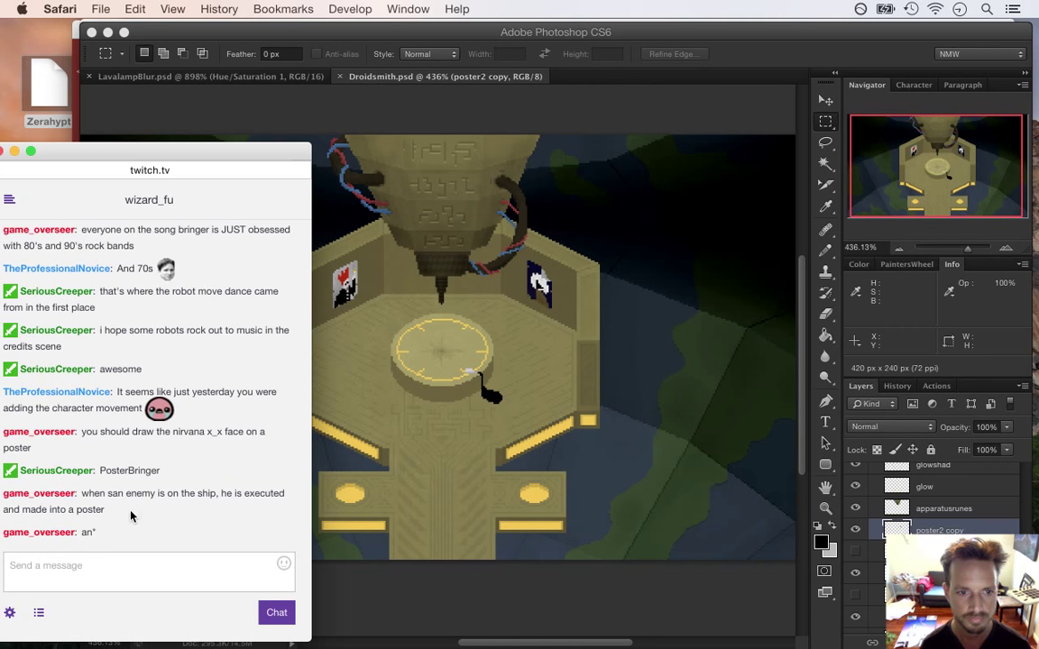
{"action": "left_click_drag", "start_coordinate": [101, 494], "coordinate": [132, 515]}
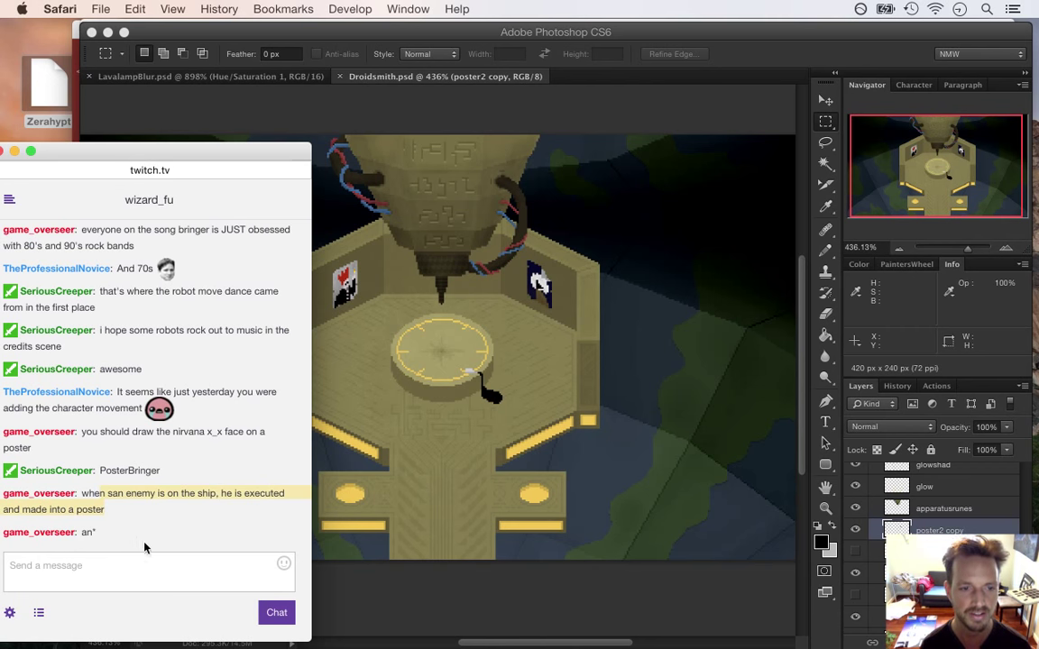
{"action": "key", "text": "super+Tab"}
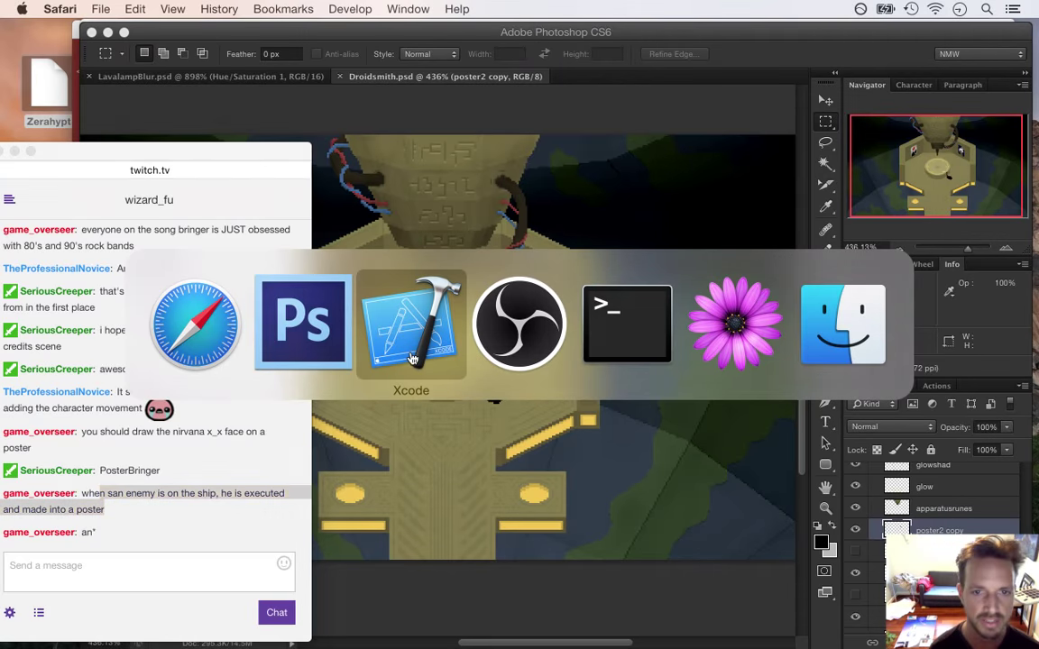
{"action": "left_click", "coordinate": [415, 356]}
{"action": "key", "text": "super+r"}
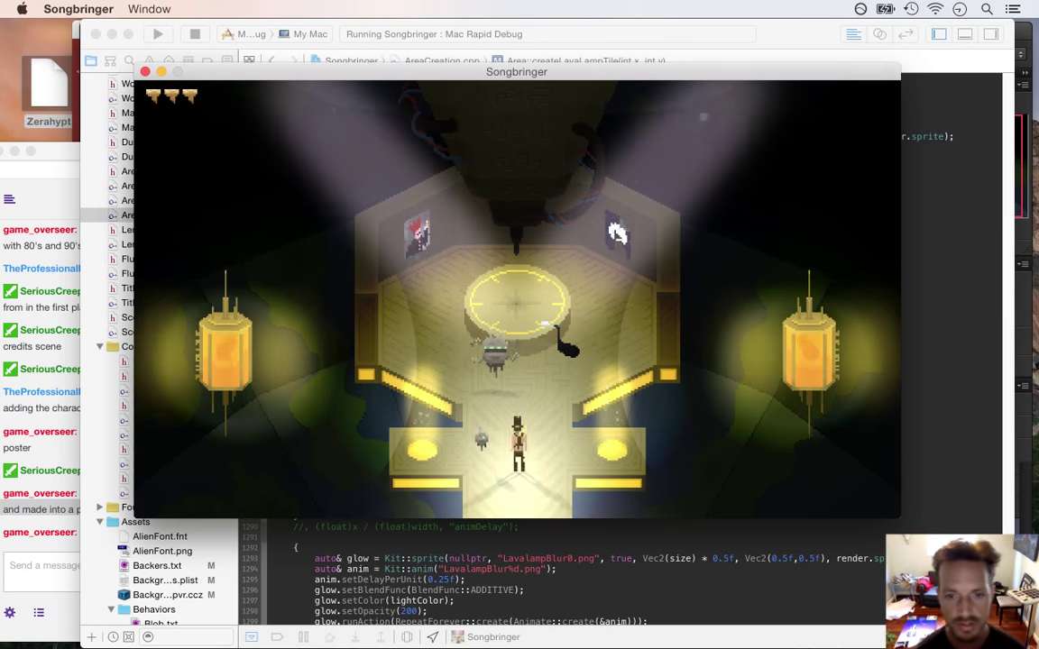
Walk the character around the Droidsmith room between the two lit pedestals to examine the posters and lighting in the running game
{"action": "key", "text": "Return"}
{"action": "key", "text": "Right"}
{"action": "key", "text": "Return"}
{"action": "key", "text": "Left"}
{"action": "key", "text": "x"}
{"action": "key", "text": "Return"}
{"action": "key", "text": "Right"}
{"action": "key", "text": "Right"}
{"action": "key", "text": "Right"}
{"action": "key", "text": "Return"}
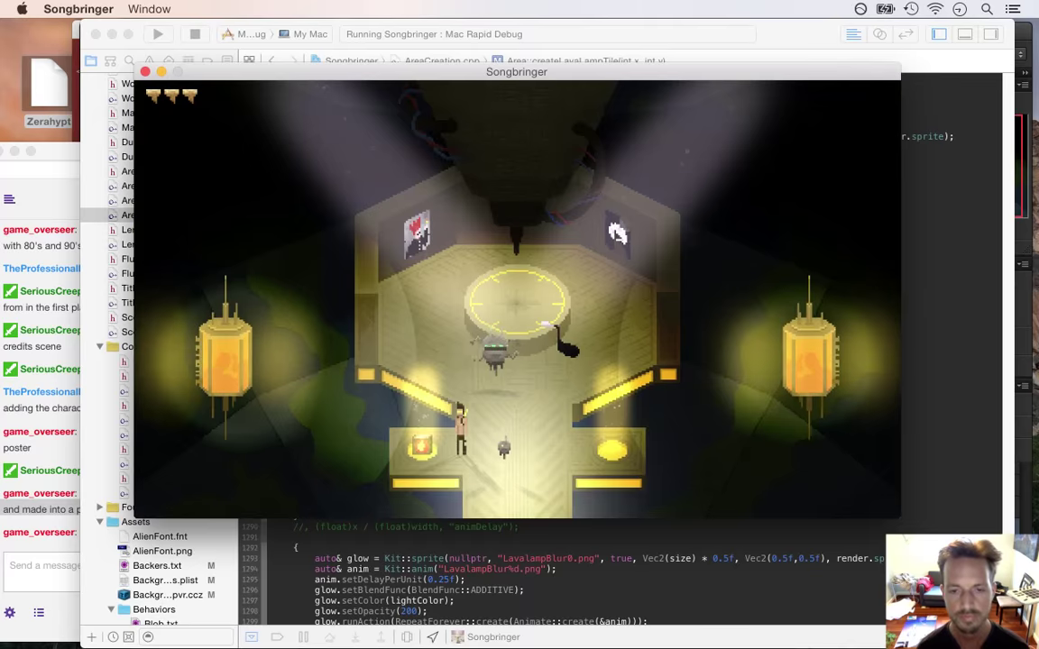
{"action": "key", "text": "Right"}
{"action": "key", "text": "x"}
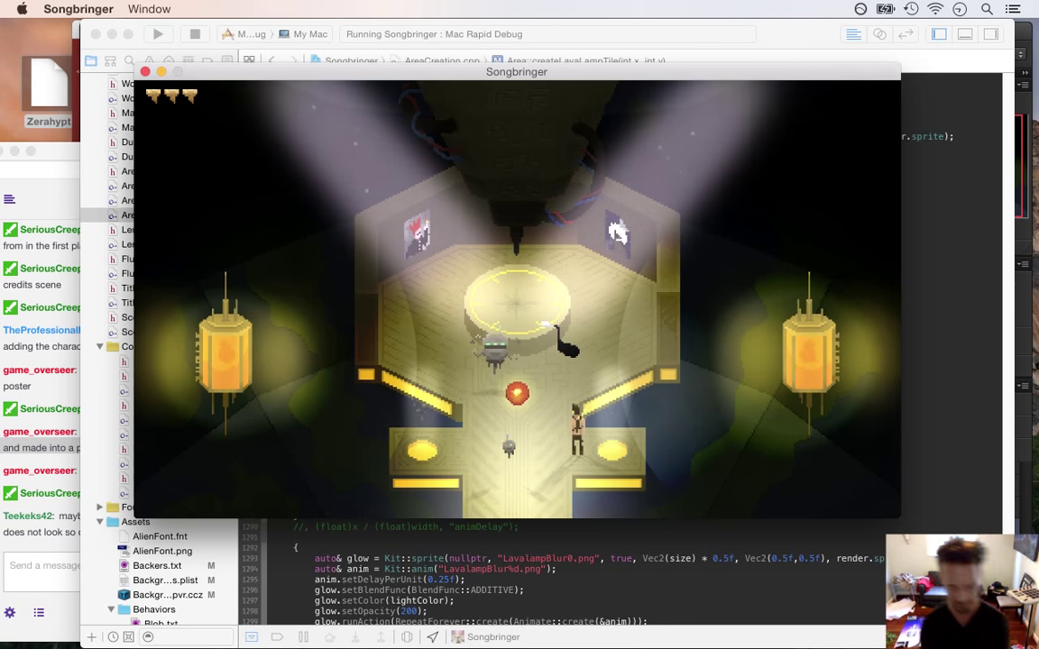
Open and close the gear and map screen, and collect the fiery orb in the middle of the walkway
{"action": "key", "text": "Return"}
{"action": "key", "text": "Return"}
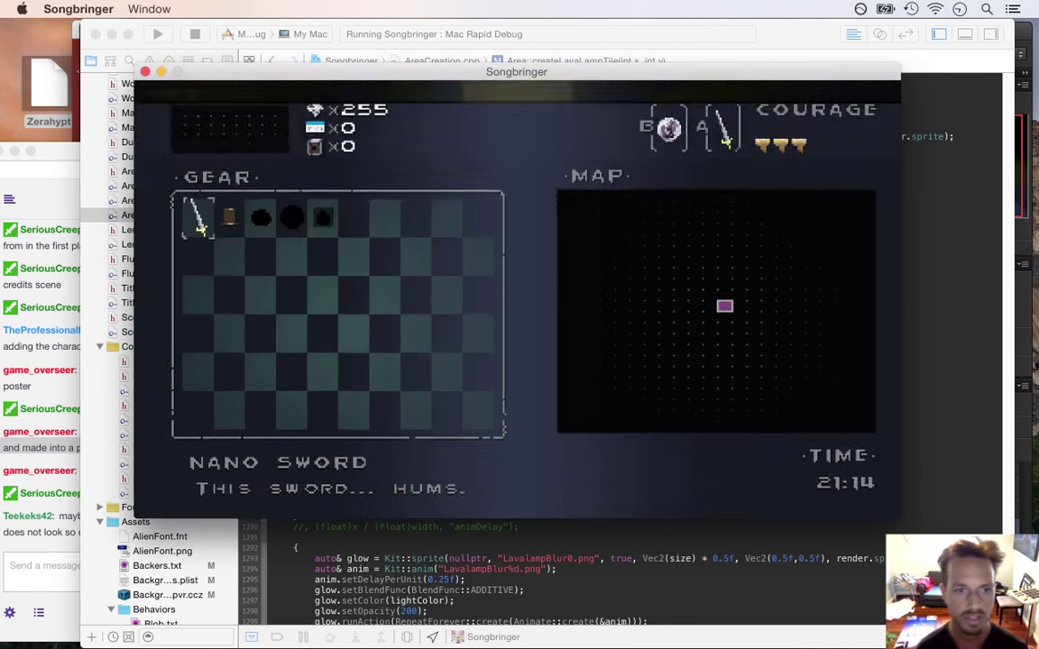
{"action": "key", "text": "Return"}
{"action": "key", "text": "Left"}
{"action": "key", "text": "Up"}
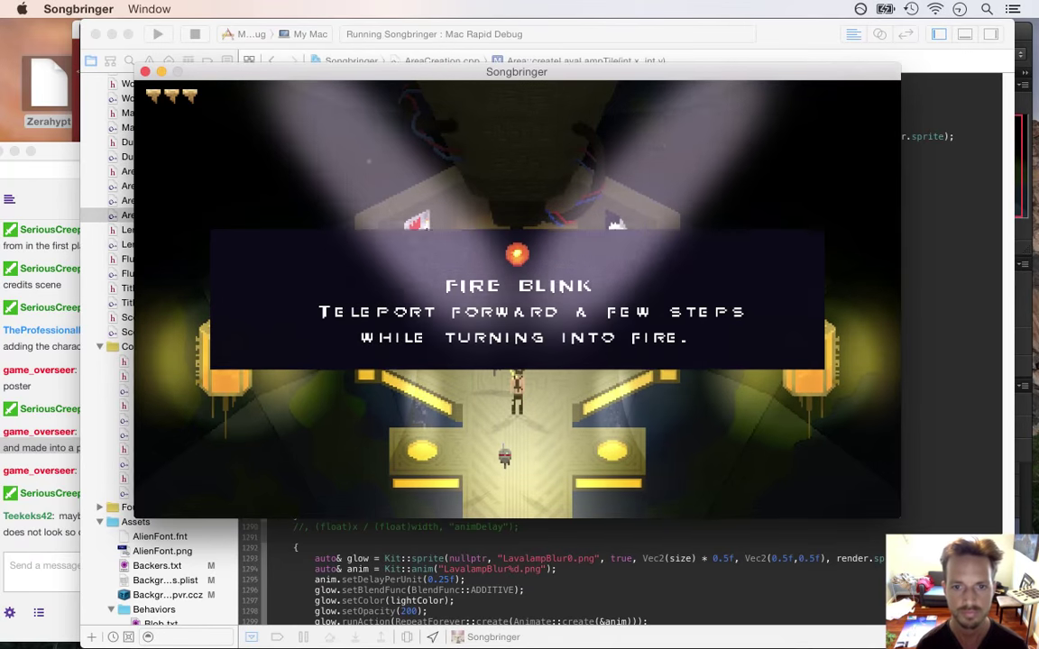
Check the viewer feedback in the Safari chat, return to Songbringer and quit the game
{"action": "key", "text": "super+Tab"}
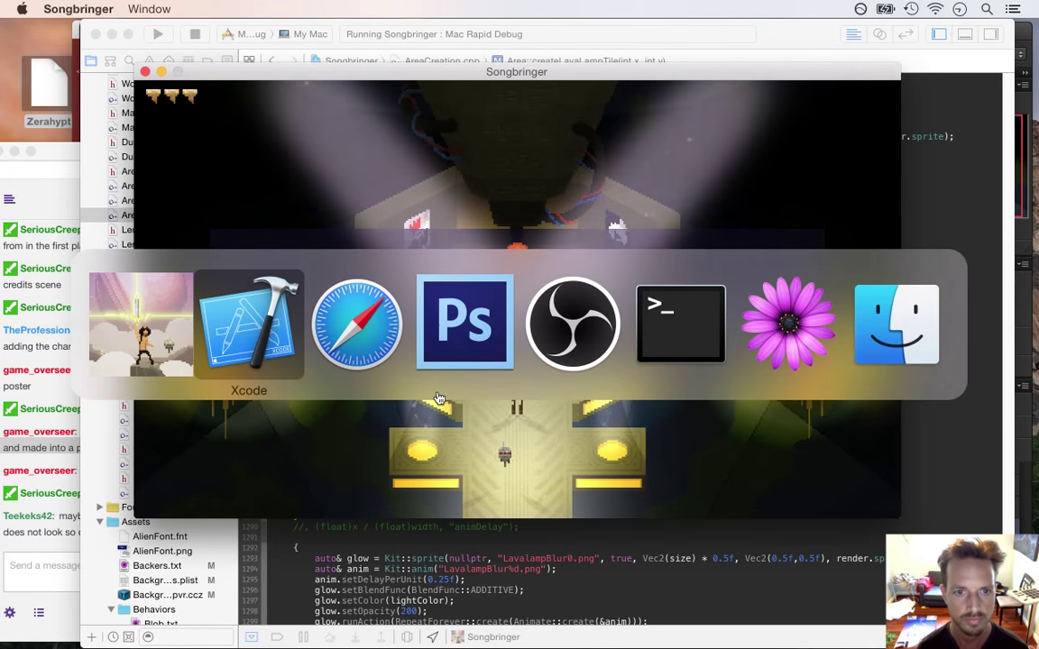
{"action": "key", "text": "super+Tab"}
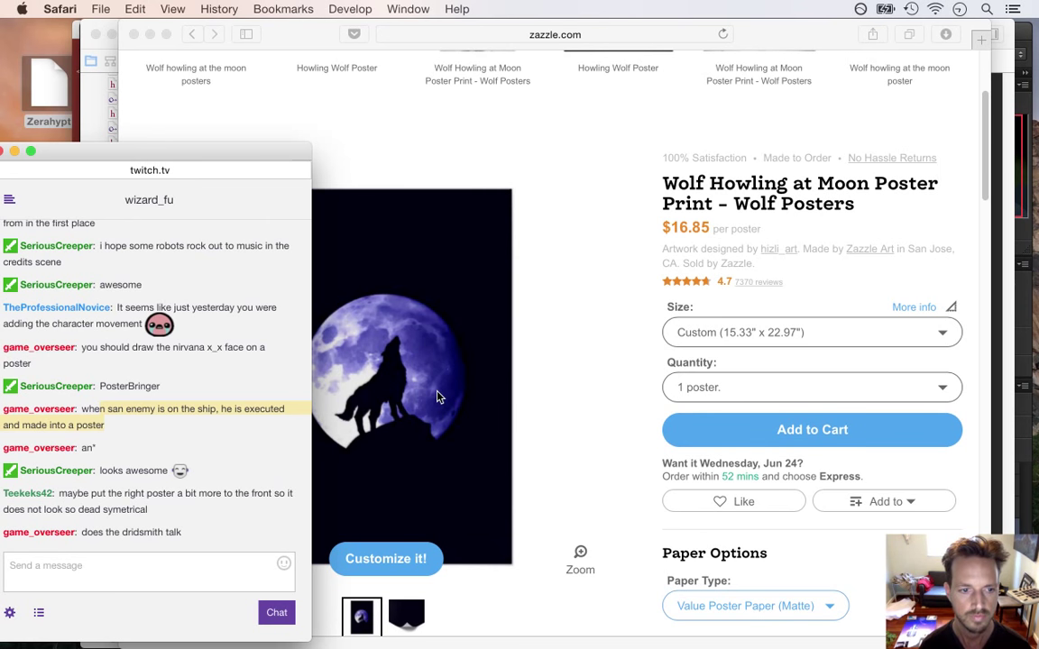
{"action": "key", "text": "super+Tab"}
{"action": "key", "text": "super+Tab"}
{"action": "key", "text": "super+Tab"}
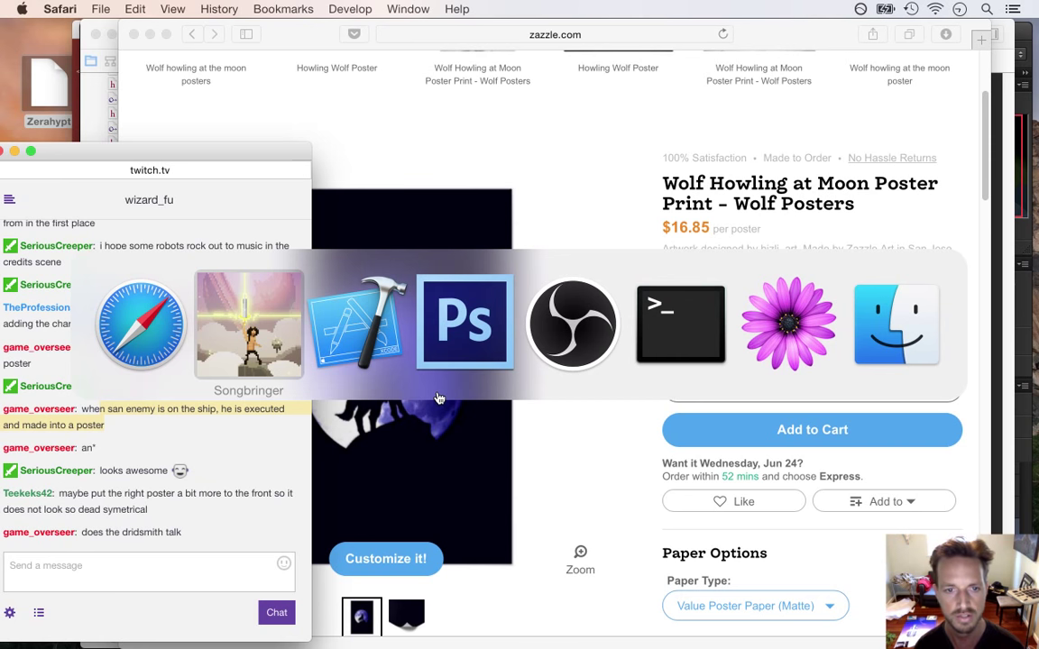
{"action": "key", "text": "super+Tab"}
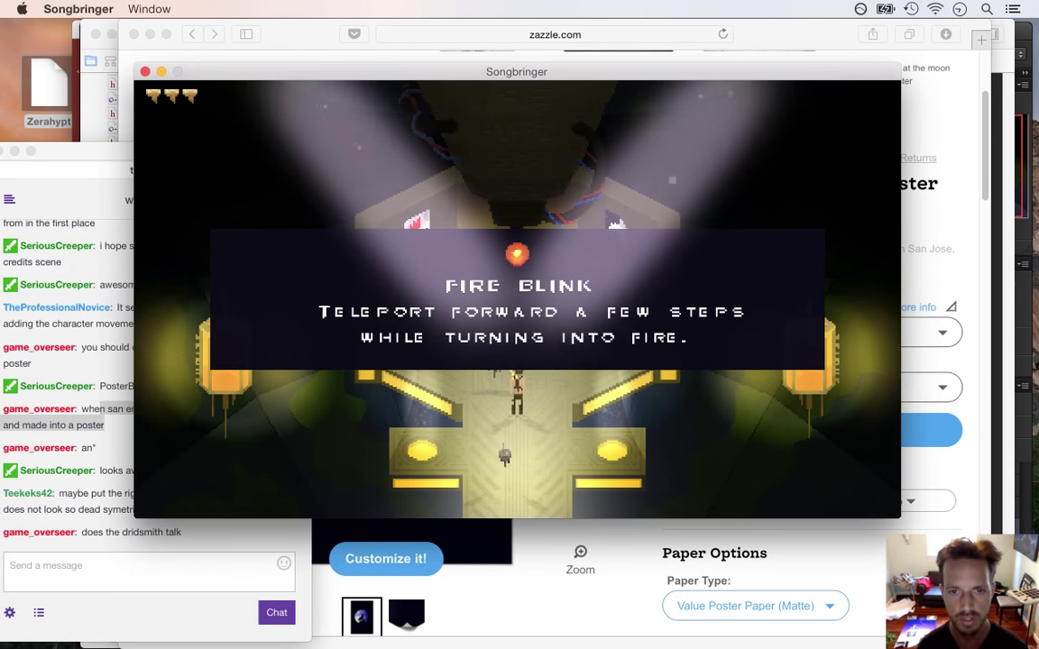
{"action": "key", "text": "super+q"}
{"action": "key", "text": "super+Tab"}
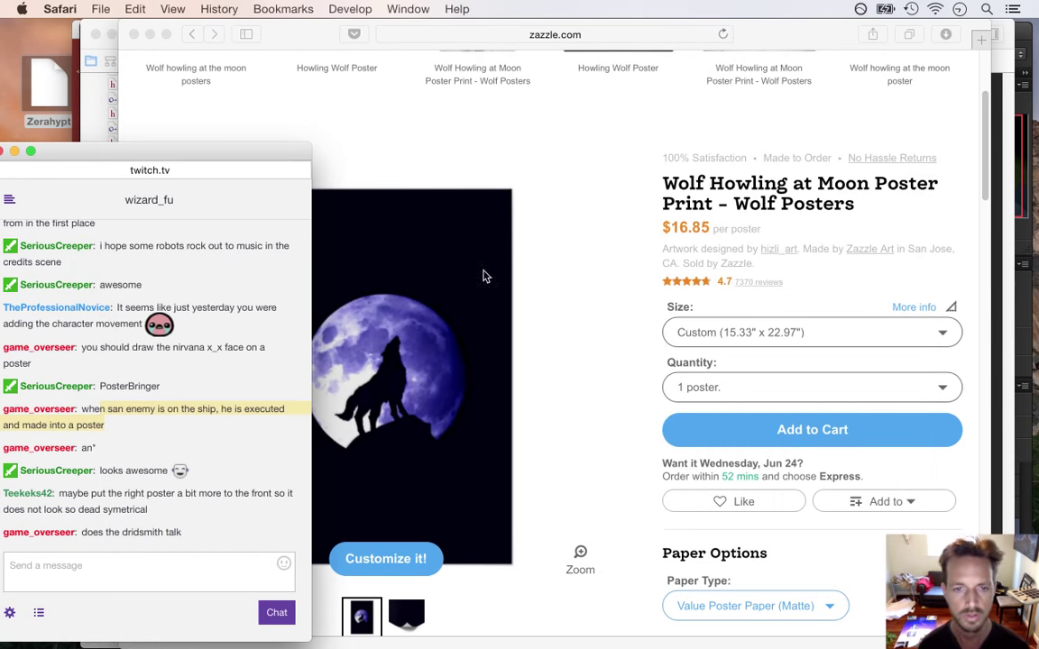
Read the chat question about the droidsmith talking and close the zazzle.com wolf poster page in Safari
{"action": "key", "text": "super+Tab"}
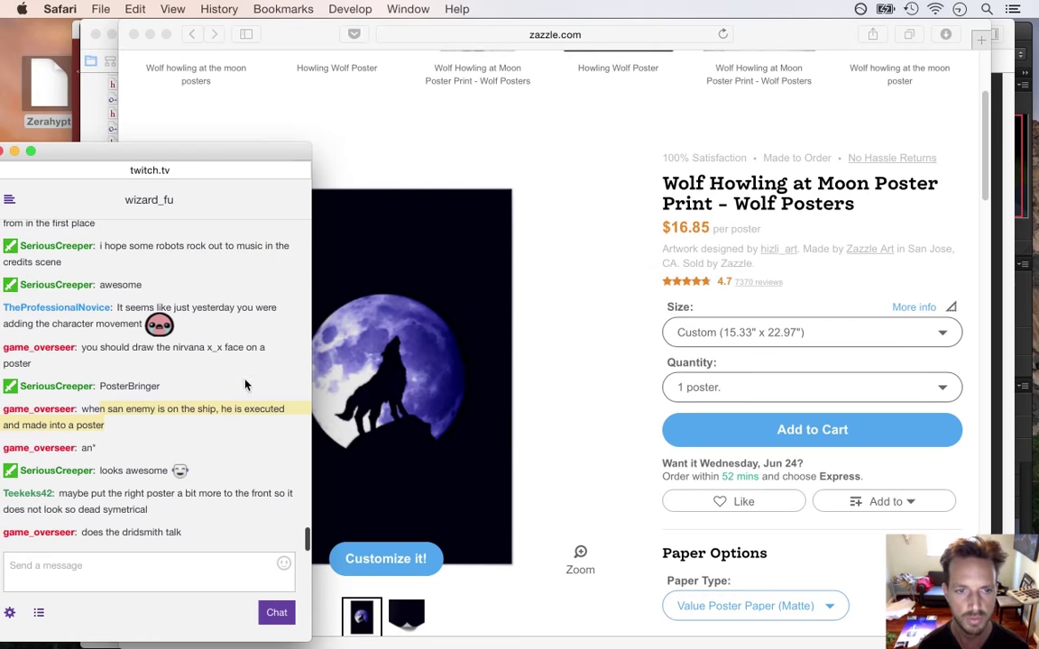
{"action": "left_click", "coordinate": [112, 532]}
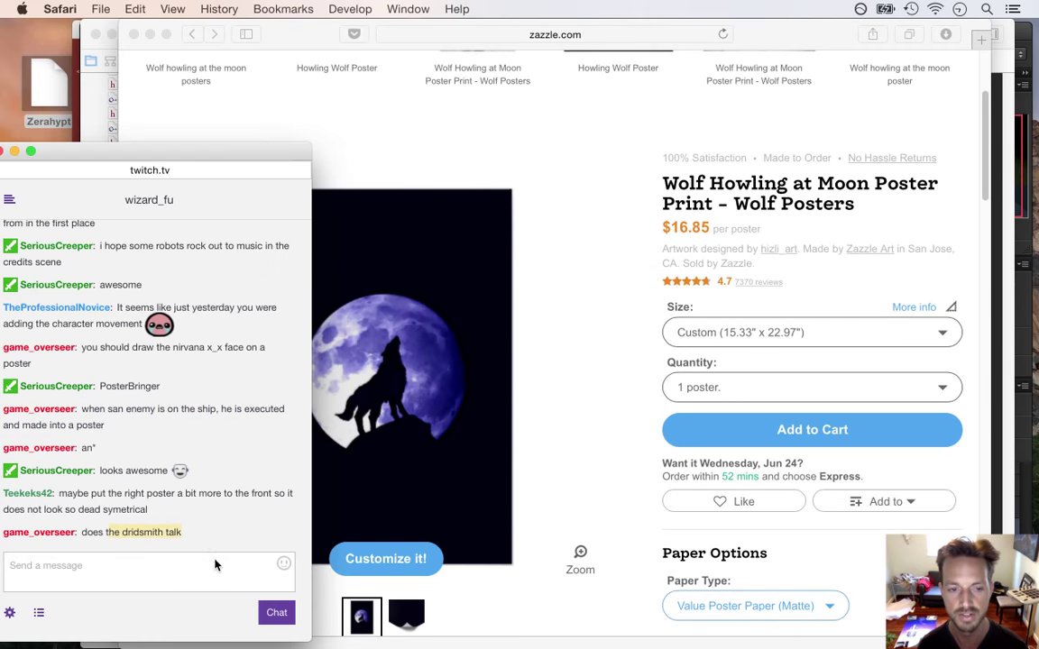
{"action": "left_click", "coordinate": [379, 154]}
{"action": "key", "text": "super+w"}
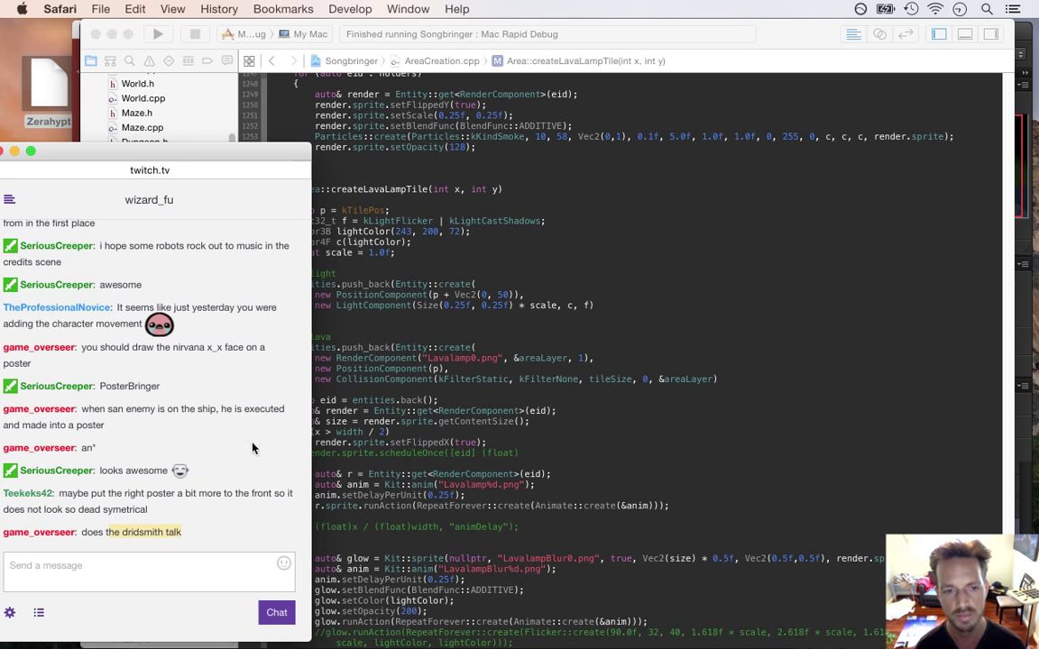
{"action": "left_click", "coordinate": [109, 538]}
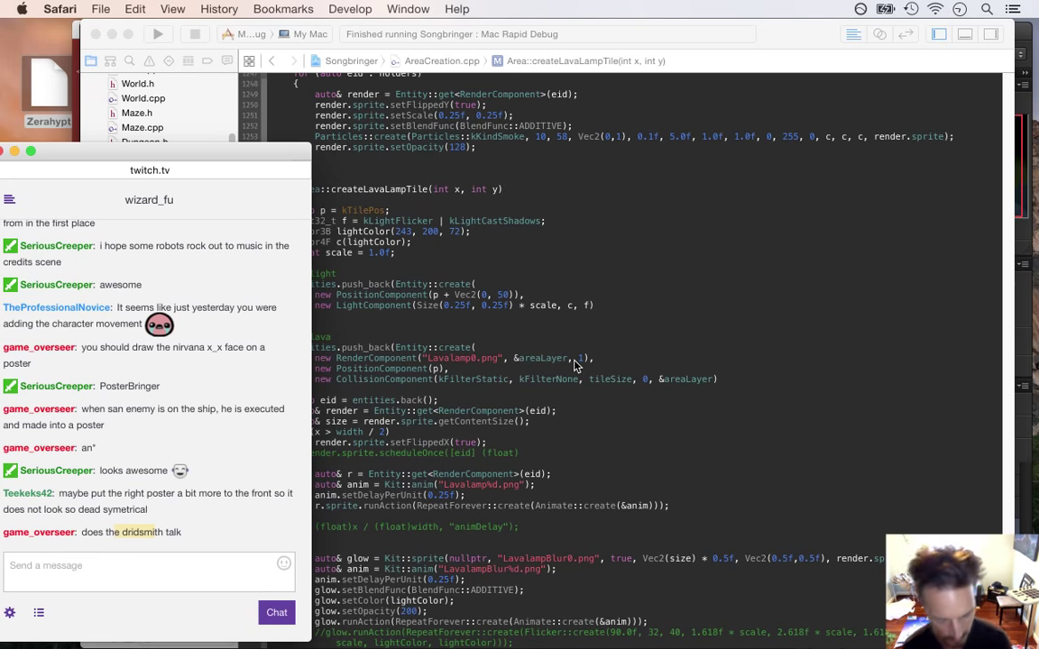
{"action": "key", "text": "super+g"}
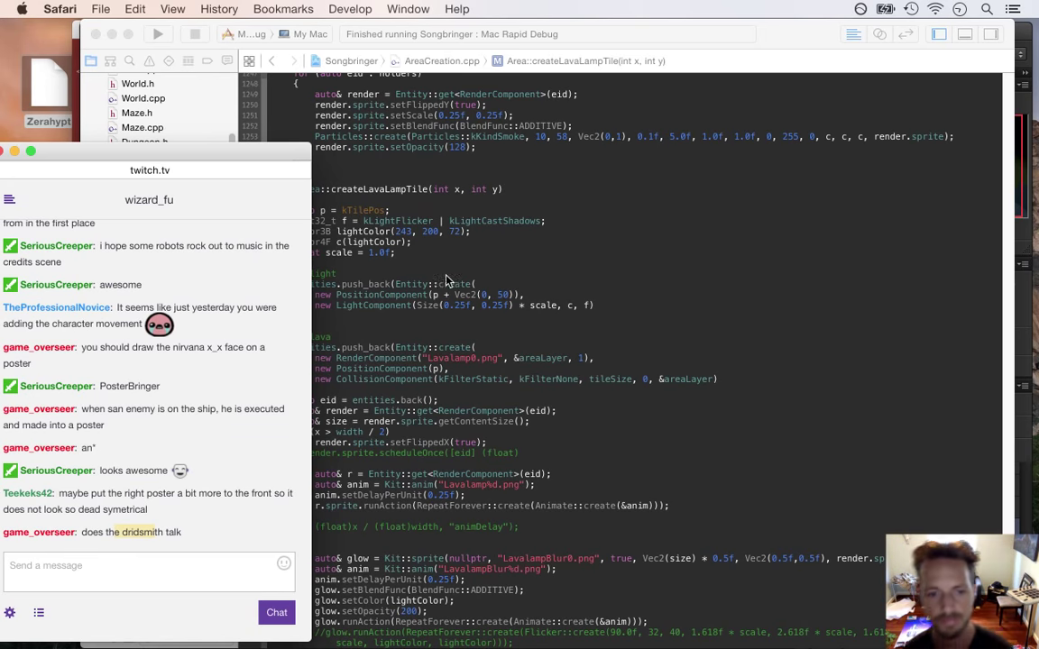
Switch to Photoshop and nudge the moon poster five pixels to the right and one pixel up on the wall
{"action": "key", "text": "super+Tab"}
{"action": "key", "text": "super+Tab"}
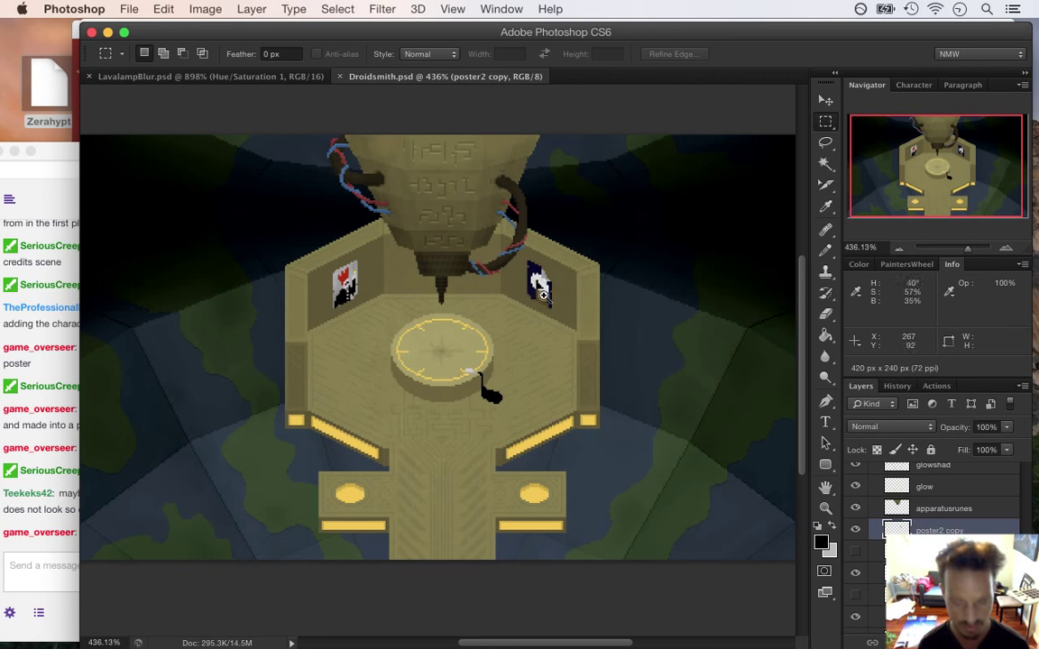
{"action": "left_click_drag", "start_coordinate": [566, 302], "coordinate": [658, 320]}
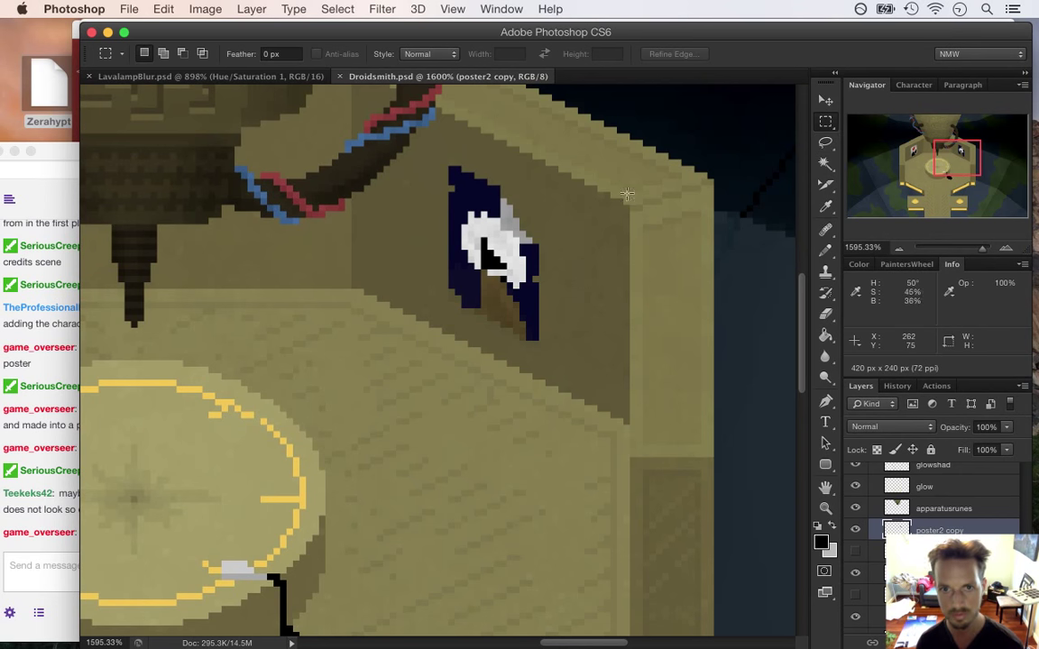
{"action": "key", "text": "v"}
{"action": "key", "text": "Right"}
{"action": "key", "text": "Right"}
{"action": "key", "text": "Right"}
{"action": "key", "text": "Down"}
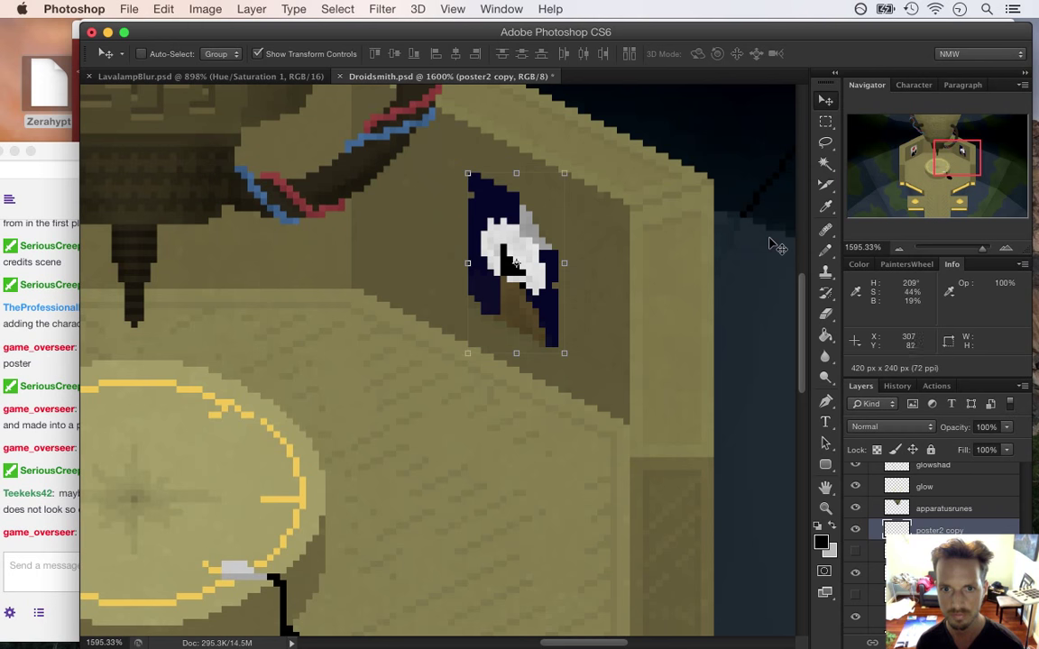
{"action": "key", "text": "Up"}
{"action": "key", "text": "Right"}
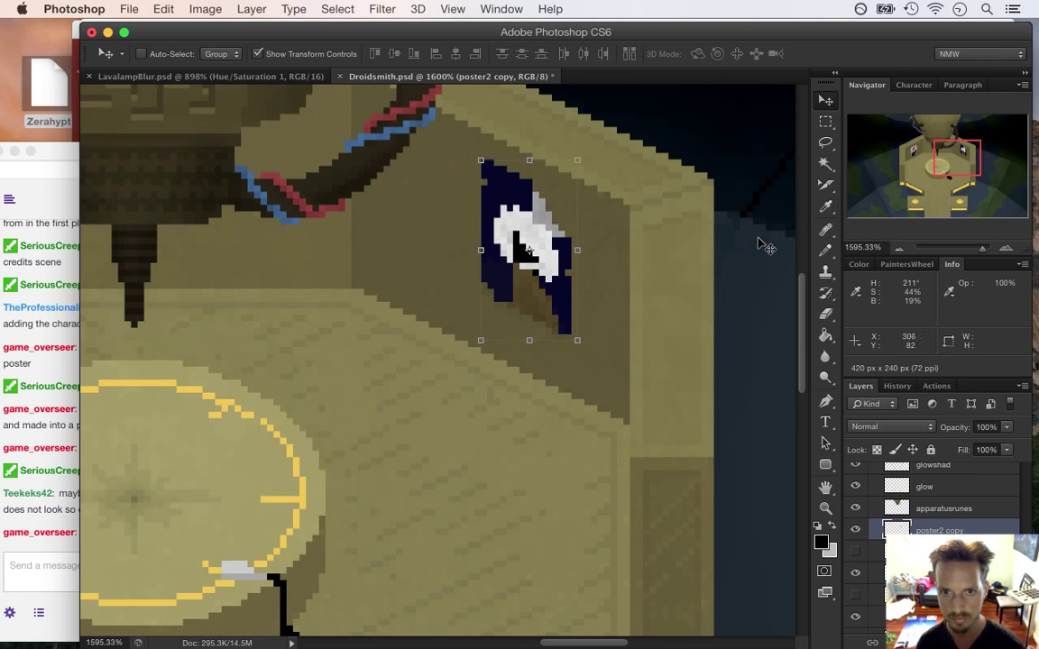
Check the repositioned poster in the whole room, save the document, and undo the stray duplicate of the poster
{"action": "left_click", "coordinate": [827, 122]}
{"action": "left_click_drag", "start_coordinate": [502, 307], "coordinate": [378, 303]}
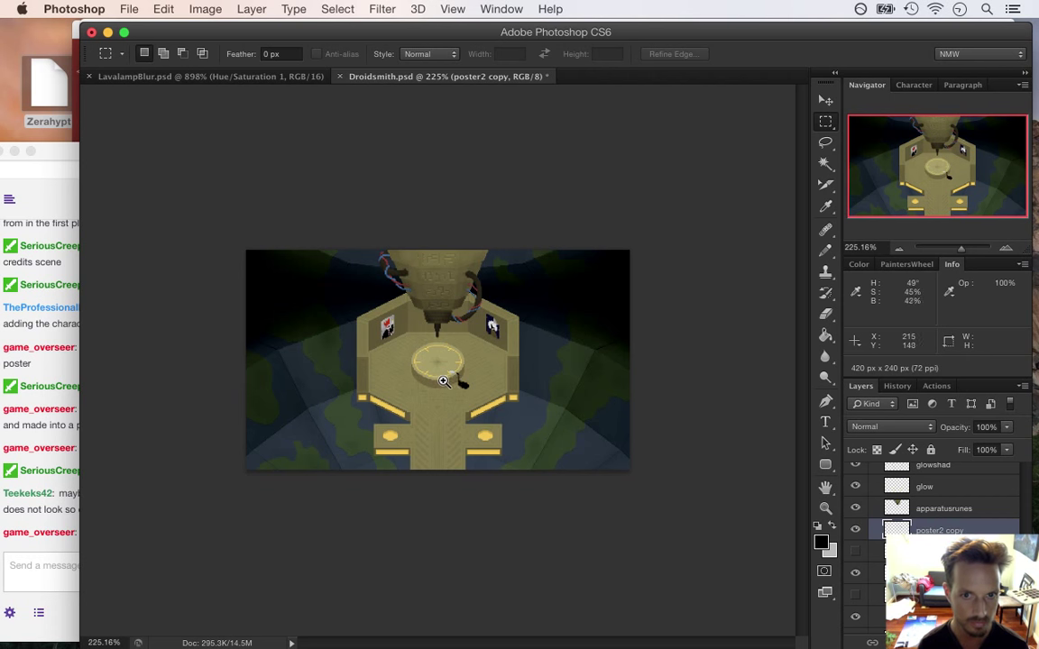
{"action": "key", "text": "super+s"}
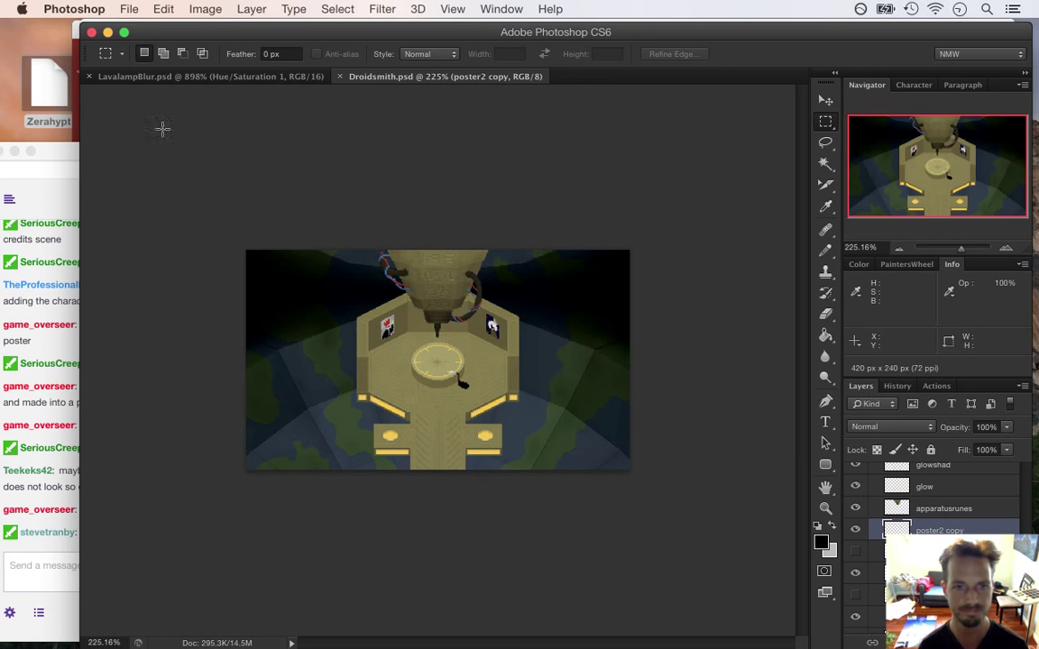
{"action": "left_click_drag", "start_coordinate": [351, 337], "coordinate": [398, 349]}
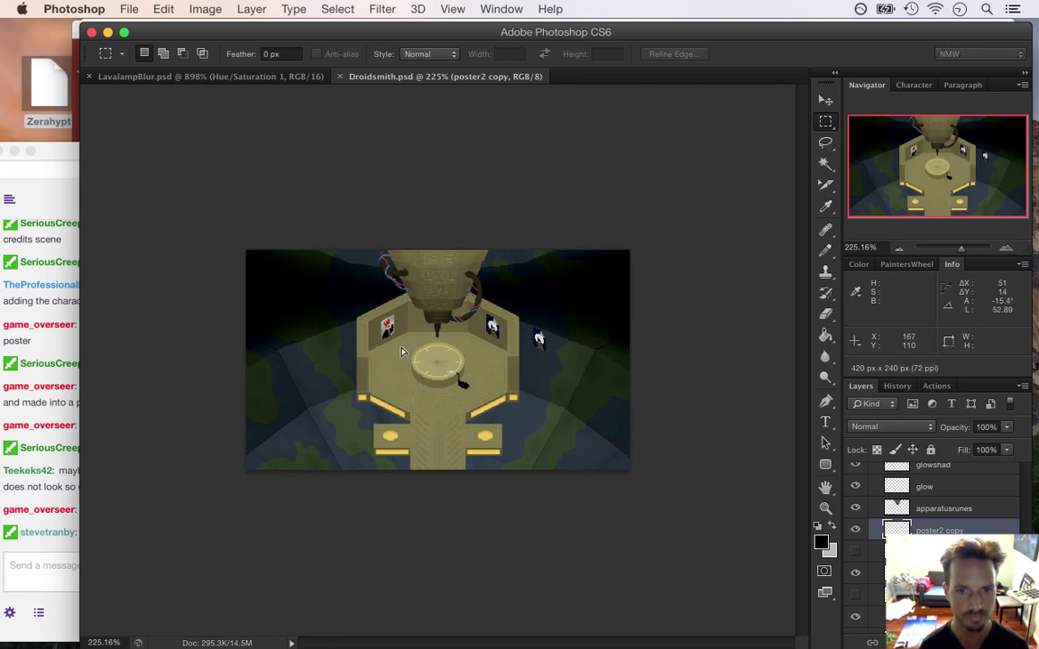
{"action": "key", "text": "super+z"}
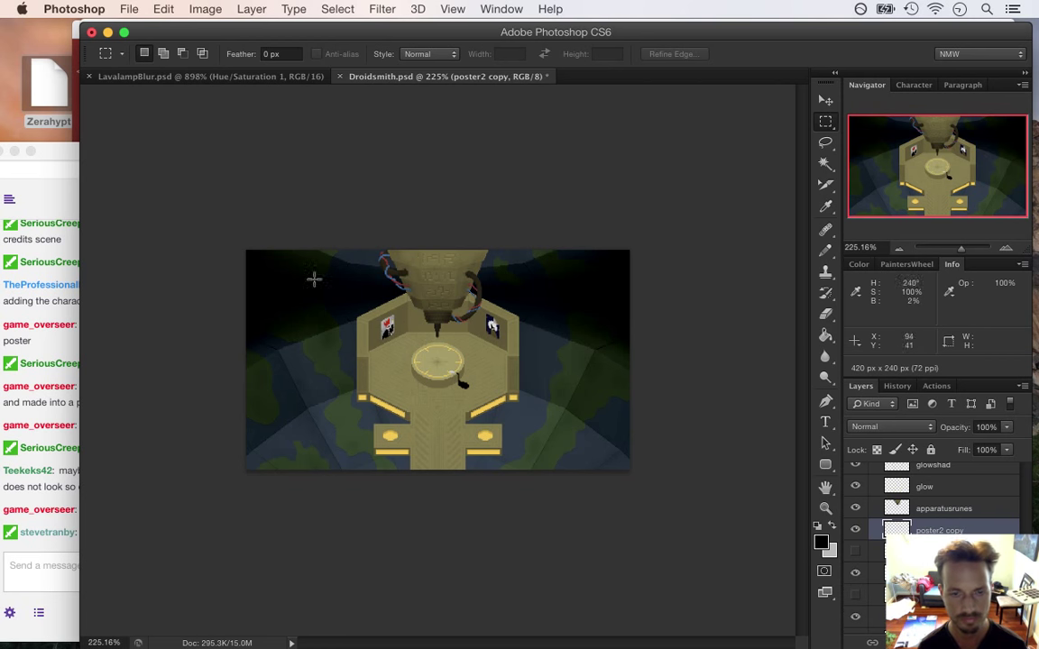
{"action": "left_click_drag", "start_coordinate": [327, 313], "coordinate": [366, 309]}
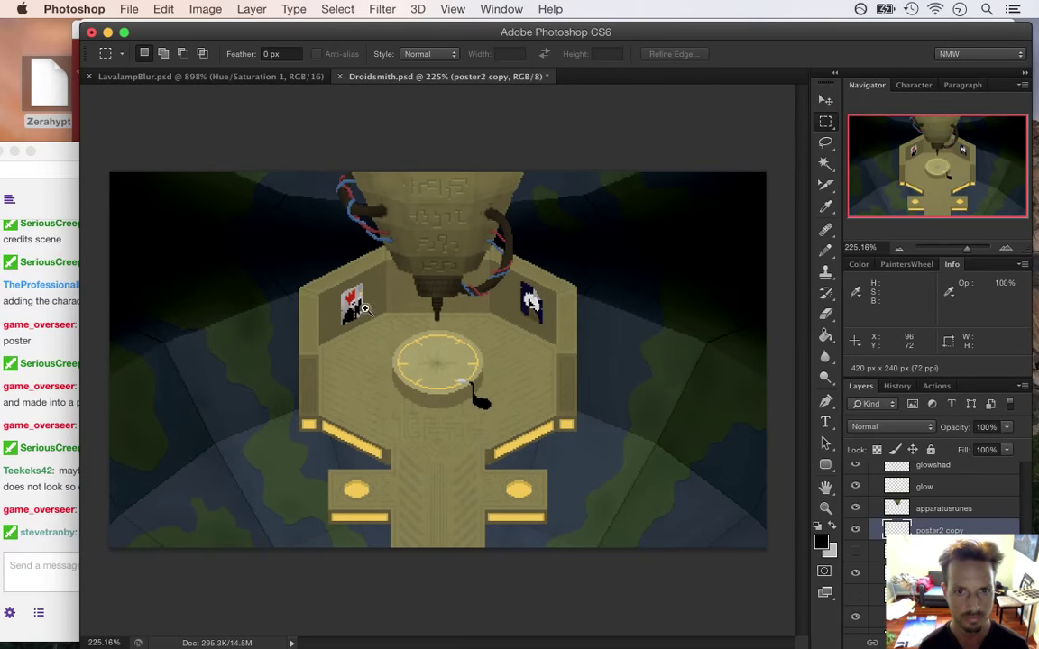
Export the room for web as a PNG-24 named Droidsmith.png, replacing the existing file
{"action": "left_click", "coordinate": [129, 9]}
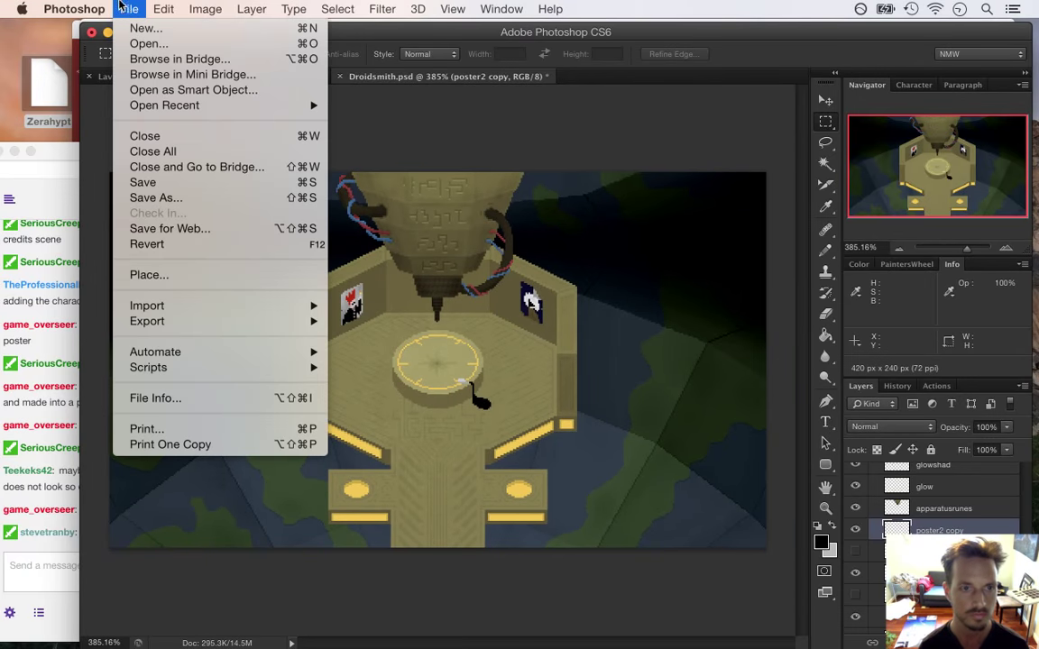
{"action": "left_click", "coordinate": [212, 236]}
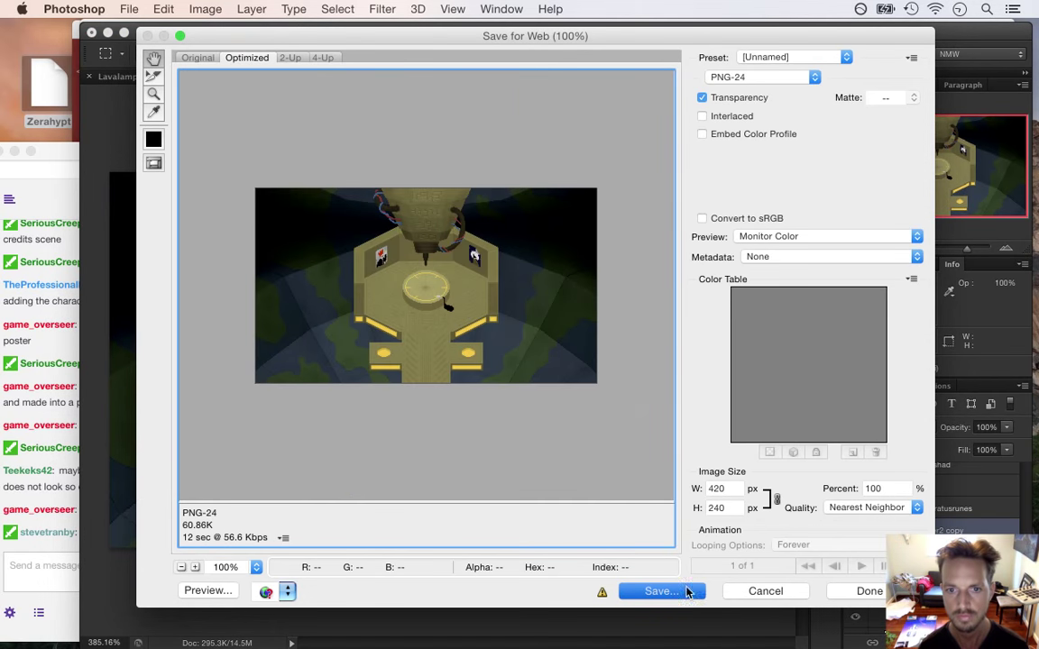
{"action": "left_click", "coordinate": [687, 593]}
{"action": "left_click", "coordinate": [819, 631]}
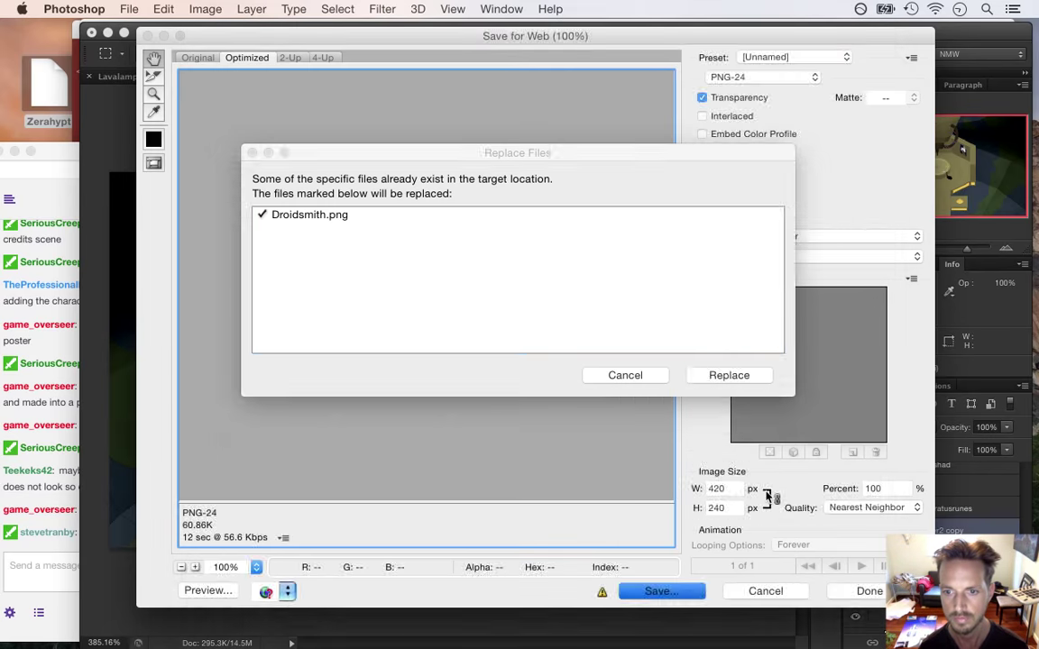
{"action": "key", "text": "Return"}
Save Droidsmith.psd again and read the latest viewer messages in the twitch.tv chat
{"action": "left_click", "coordinate": [54, 555]}
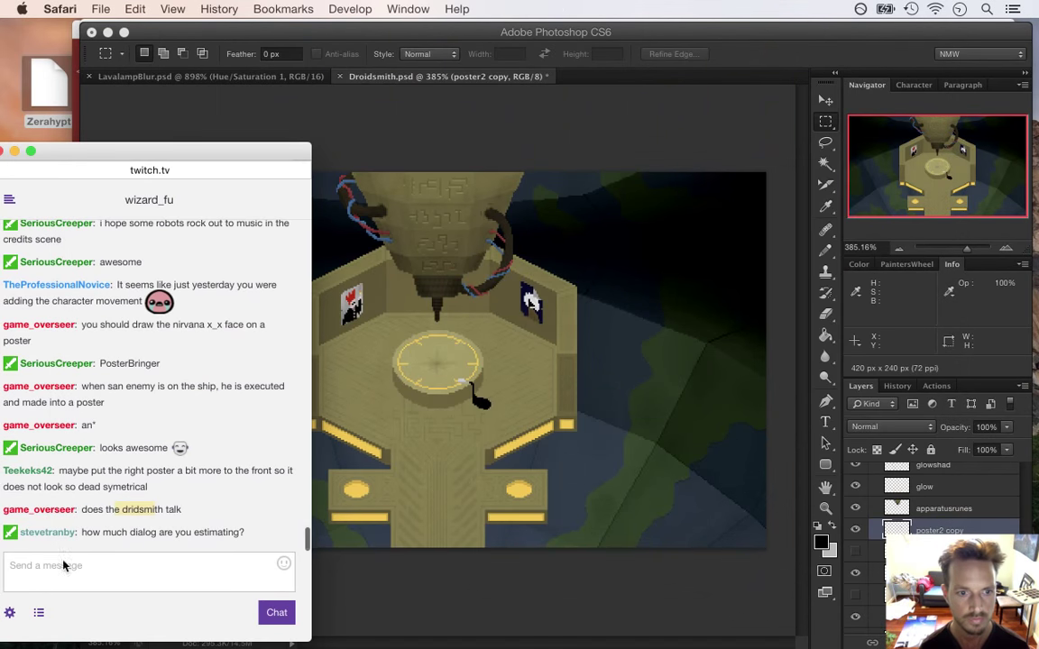
{"action": "left_click_drag", "start_coordinate": [102, 533], "coordinate": [557, 522]}
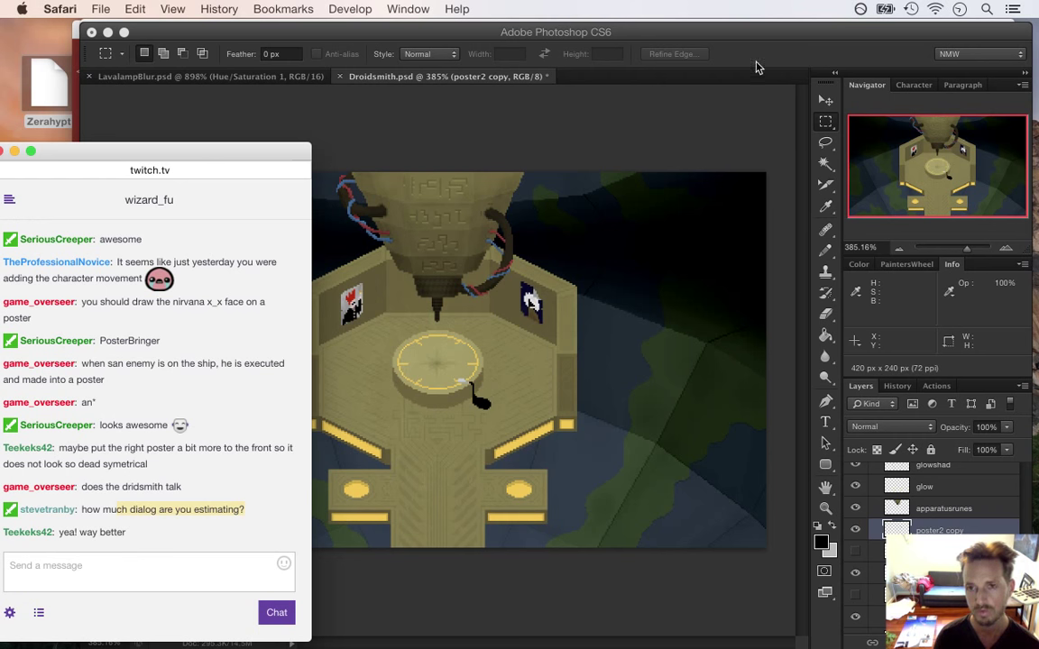
{"action": "left_click", "coordinate": [629, 119]}
{"action": "key", "text": "b"}
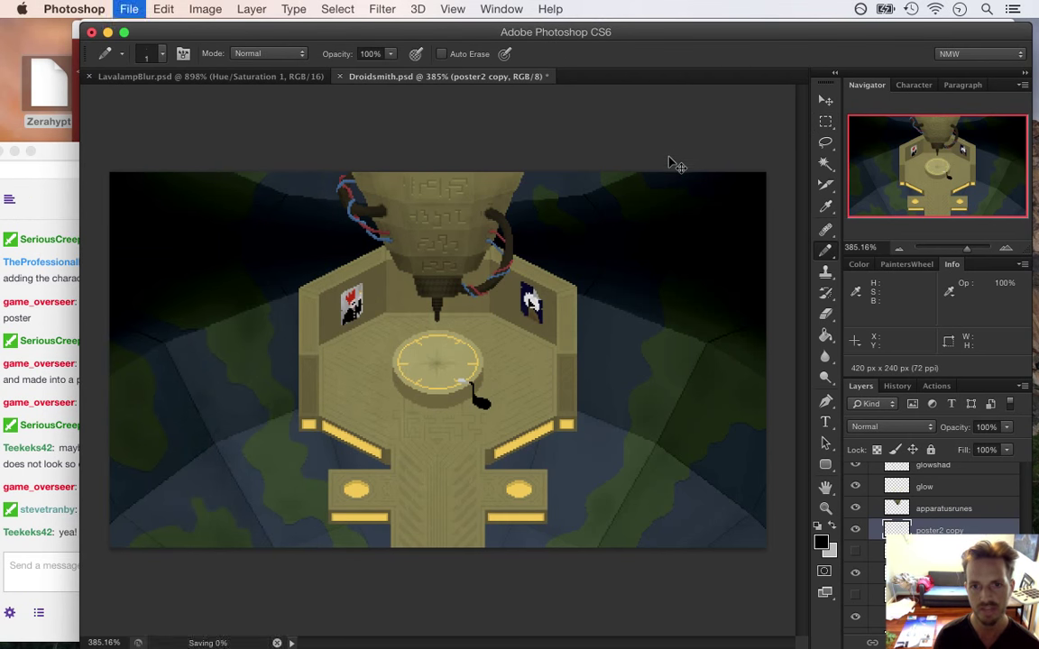
{"action": "key", "text": "m"}
{"action": "left_click", "coordinate": [64, 163]}
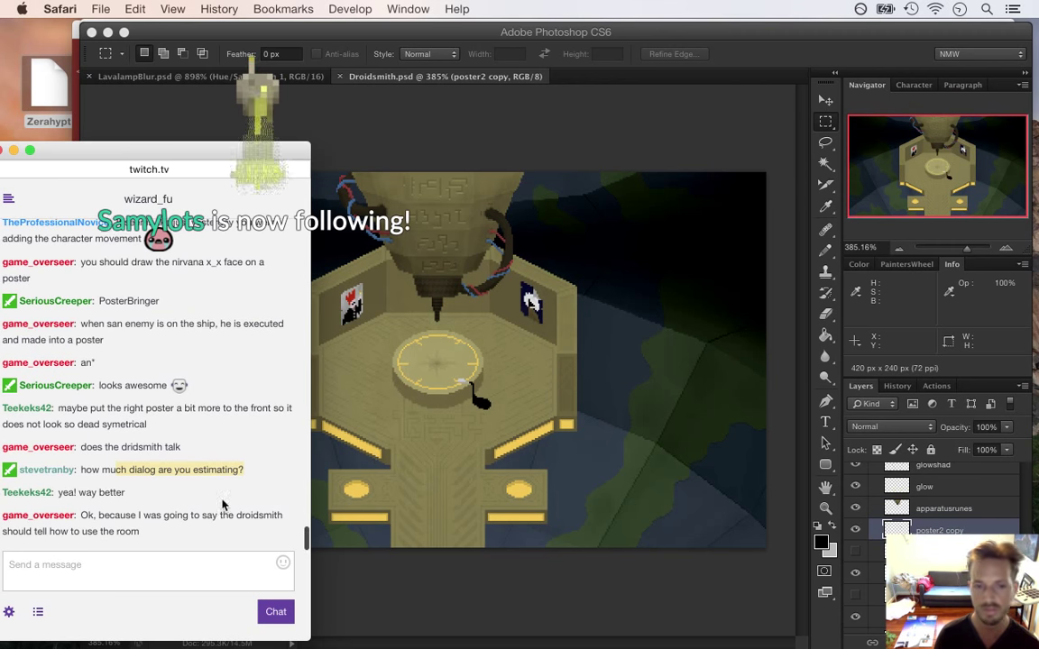
{"action": "left_click", "coordinate": [200, 482]}
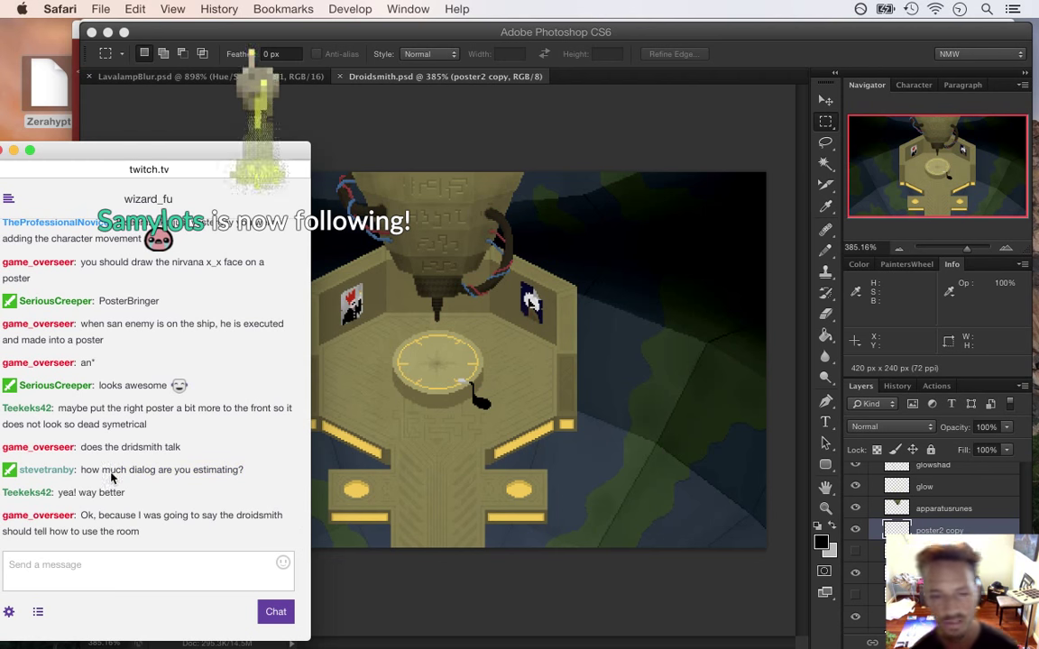
Read the viewers' latest twitch.tv chat messages about the amount of dialog and whether the Droidsmith should explain the room, and return to Photoshop
{"action": "left_click_drag", "start_coordinate": [103, 470], "coordinate": [239, 470]}
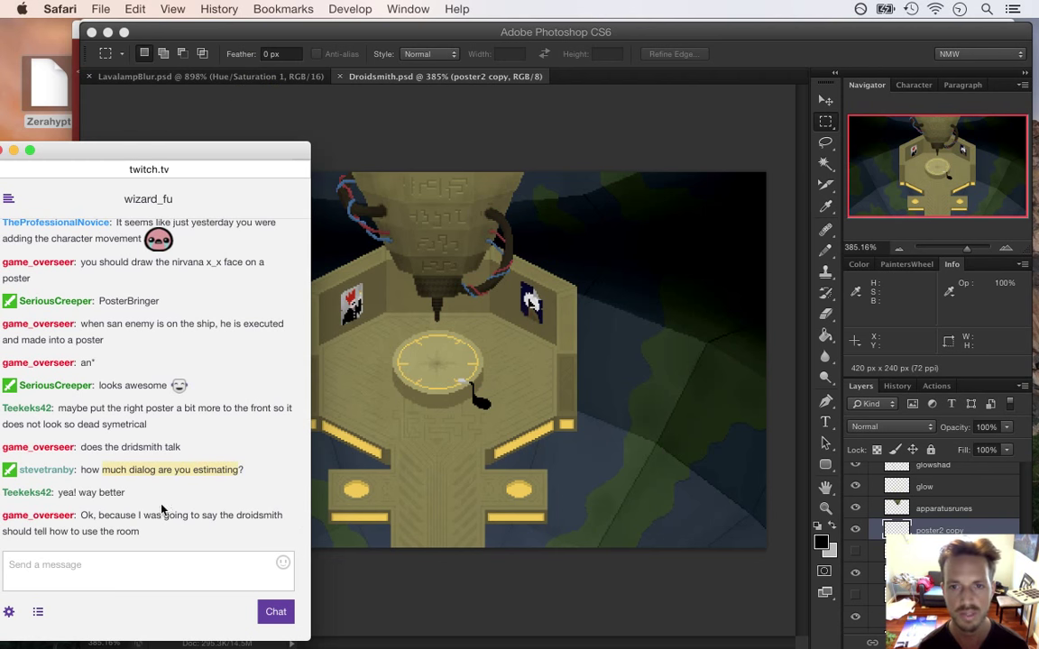
{"action": "left_click", "coordinate": [130, 519]}
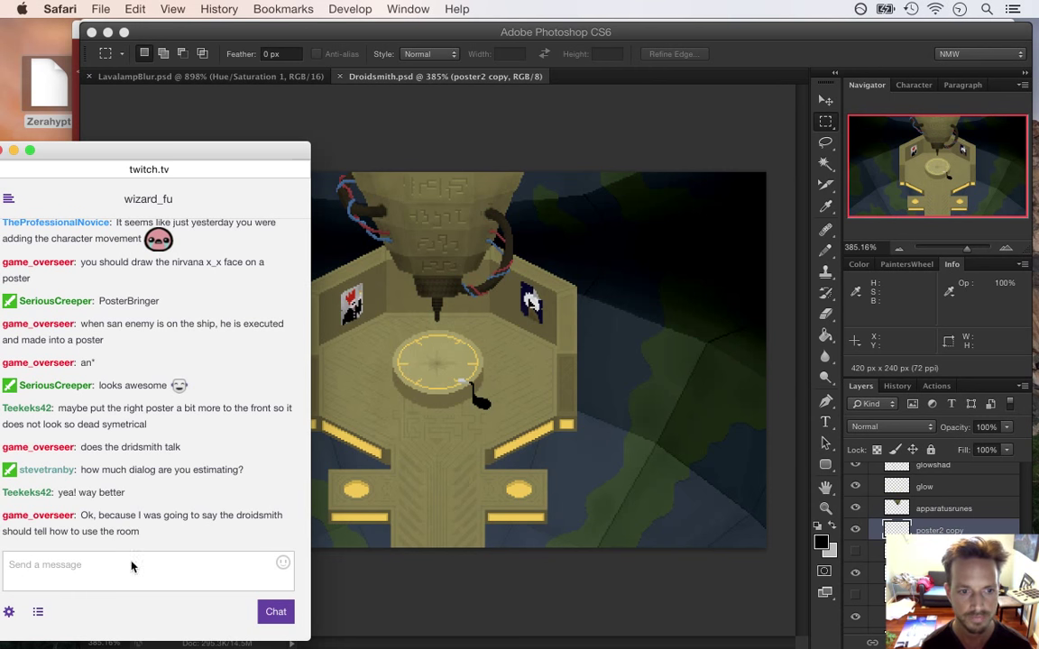
{"action": "left_click_drag", "start_coordinate": [98, 515], "coordinate": [155, 575]}
{"action": "left_click", "coordinate": [117, 534]}
{"action": "left_click_drag", "start_coordinate": [88, 507], "coordinate": [138, 530]}
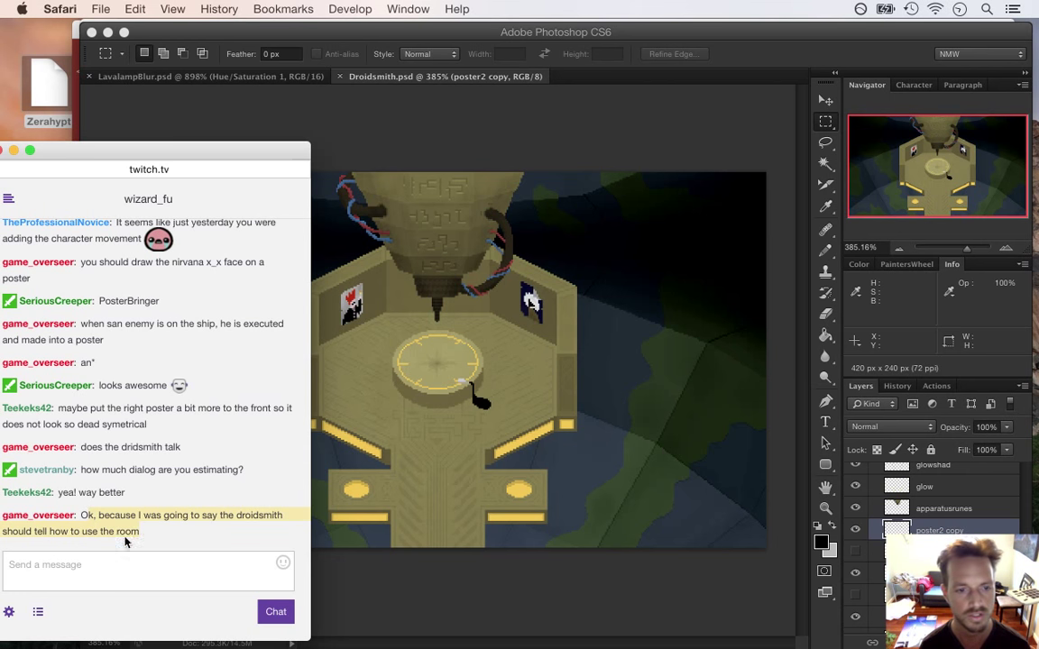
{"action": "left_click", "coordinate": [97, 517]}
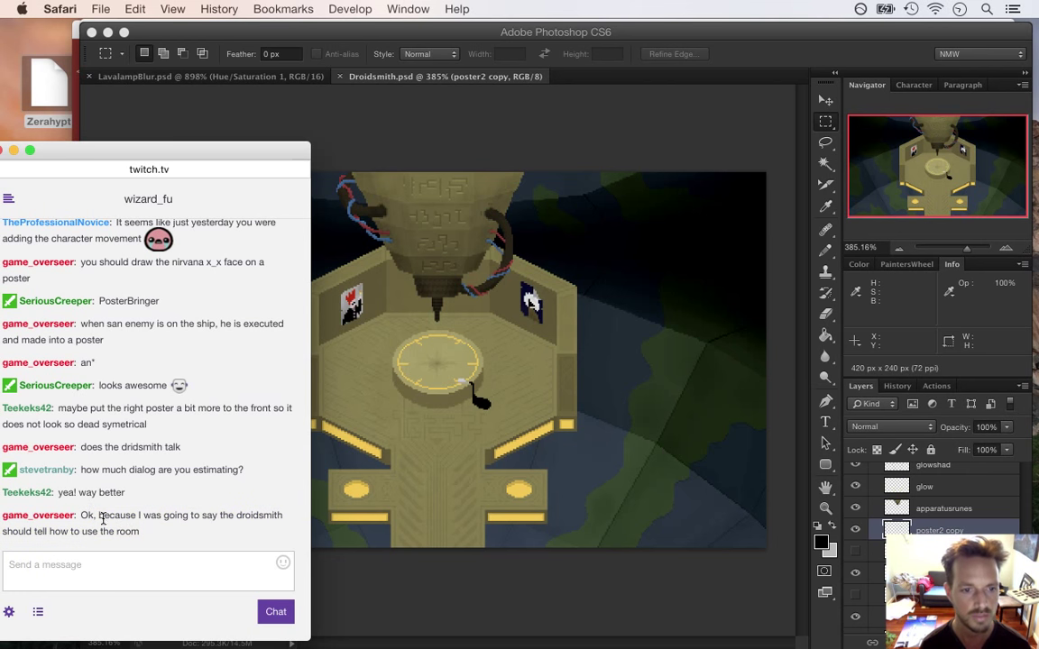
{"action": "double_click", "coordinate": [119, 519]}
{"action": "left_click_drag", "start_coordinate": [118, 518], "coordinate": [335, 502]}
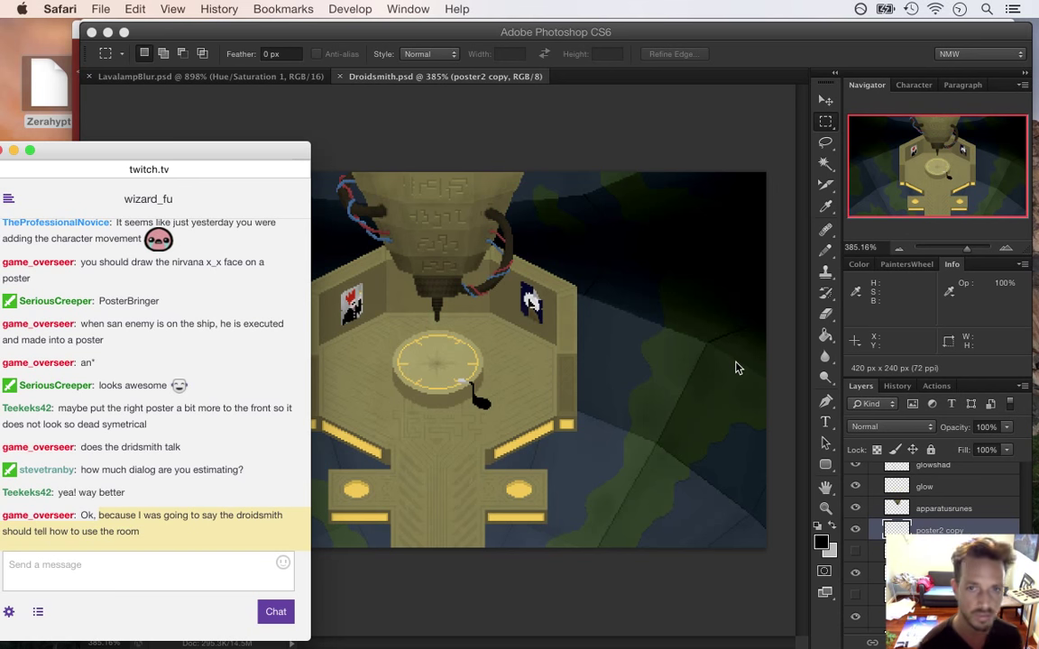
{"action": "left_click", "coordinate": [729, 44]}
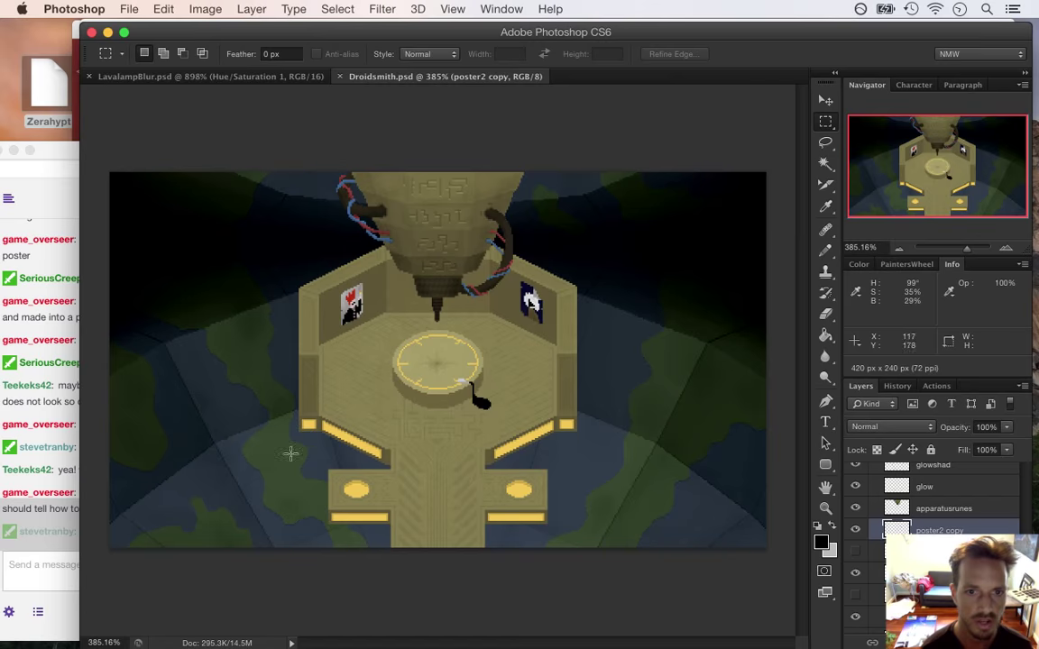
{"action": "left_click", "coordinate": [52, 463]}
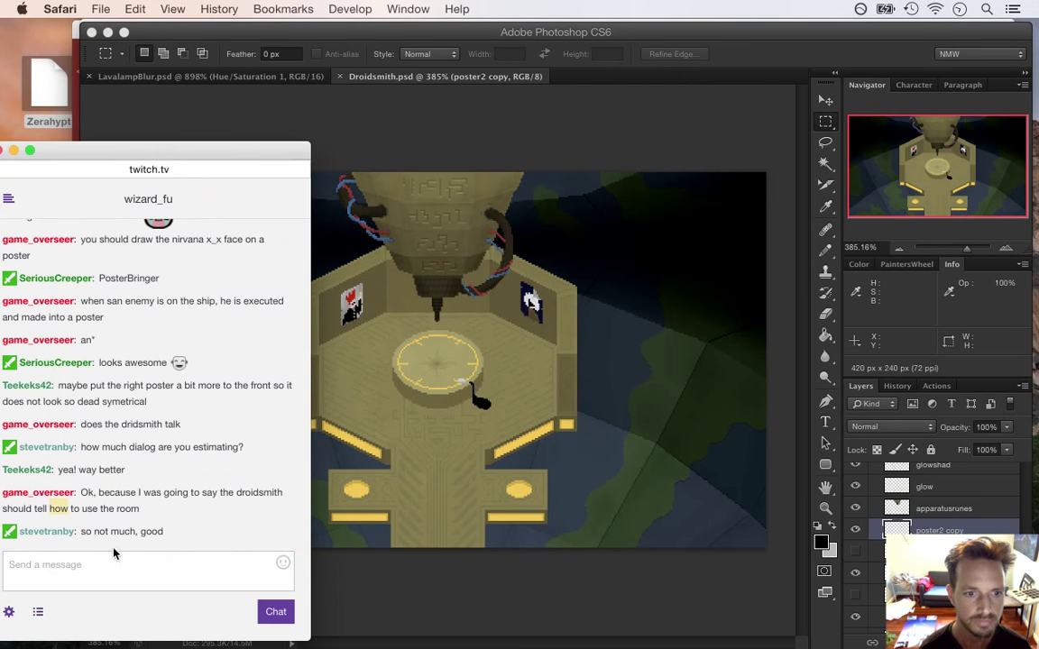
{"action": "left_click_drag", "start_coordinate": [103, 531], "coordinate": [293, 541]}
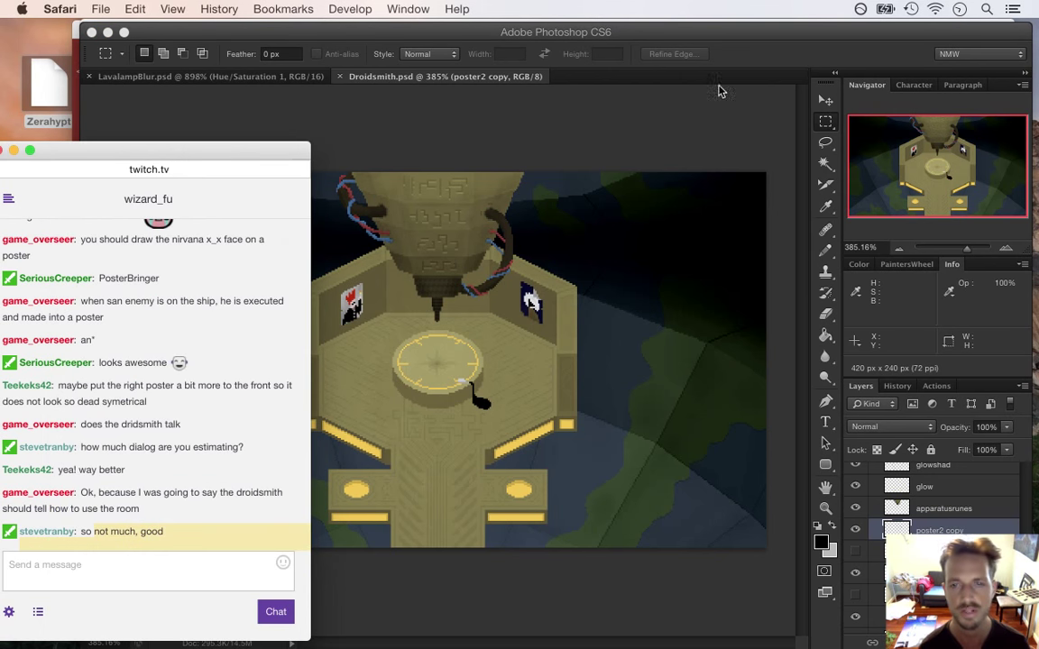
{"action": "left_click", "coordinate": [678, 55]}
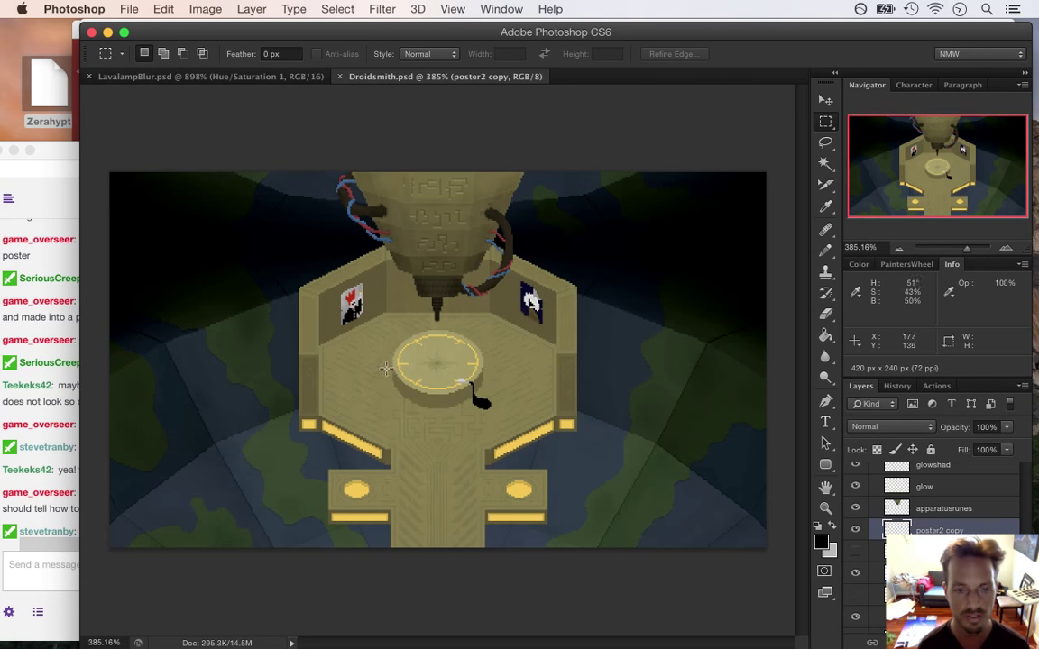
{"action": "key", "text": "super+Tab"}
{"action": "left_click", "coordinate": [424, 389]}
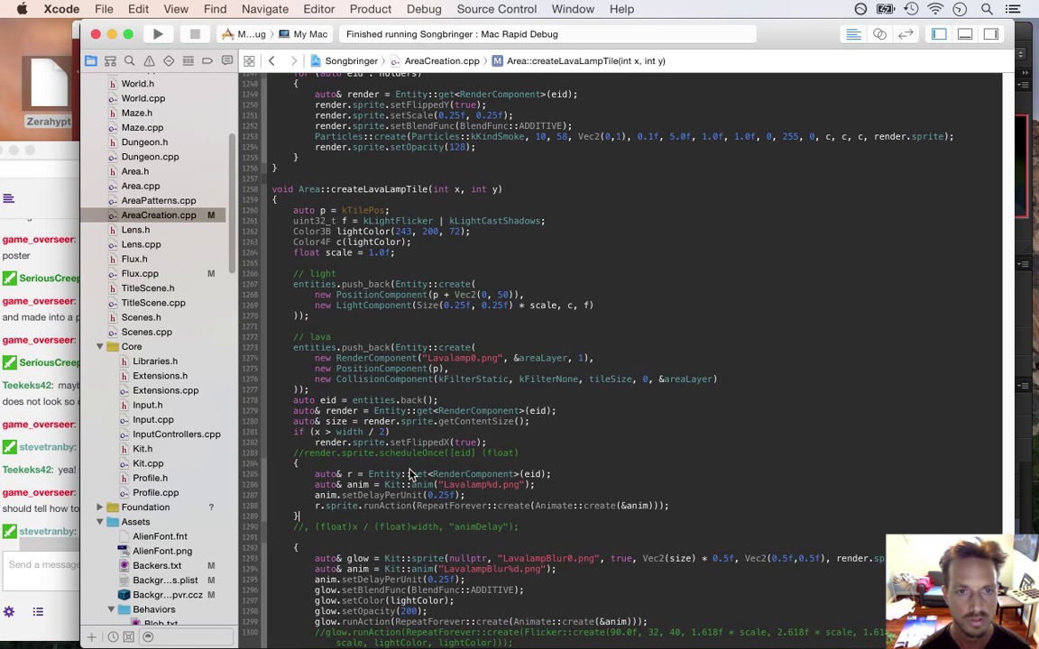
{"action": "key", "text": "super+Tab"}
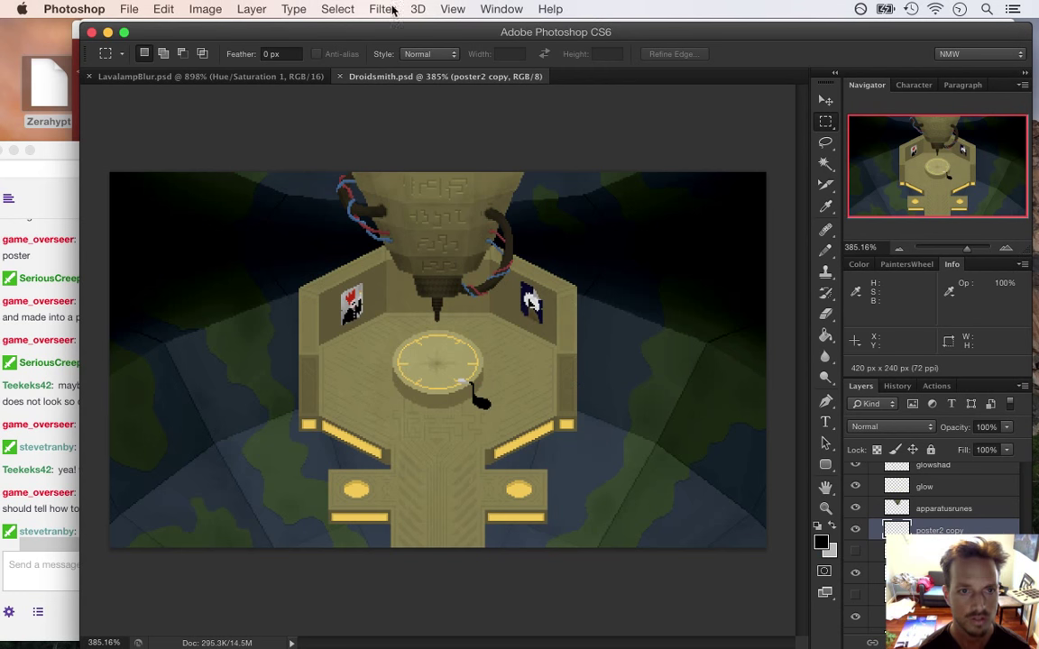
{"action": "left_click", "coordinate": [137, 8]}
{"action": "mouse_move", "coordinate": [167, 104]}
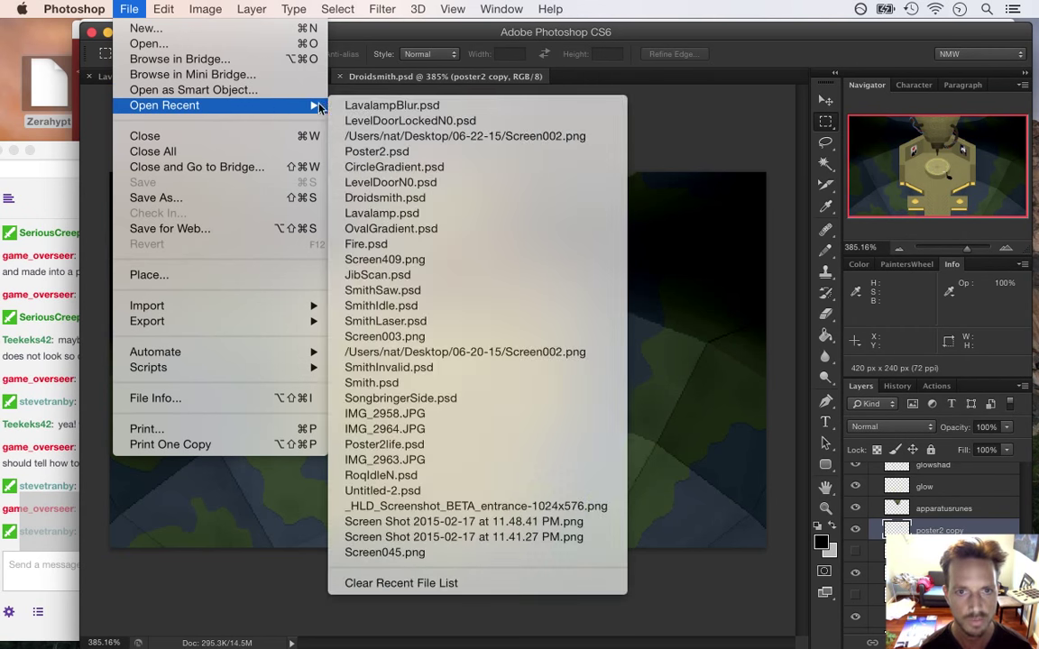
{"action": "left_click", "coordinate": [722, 113]}
Switch to Xcode, open Constants.h and search it for kitem to reach the ItemType enum
{"action": "key", "text": "super+Tab"}
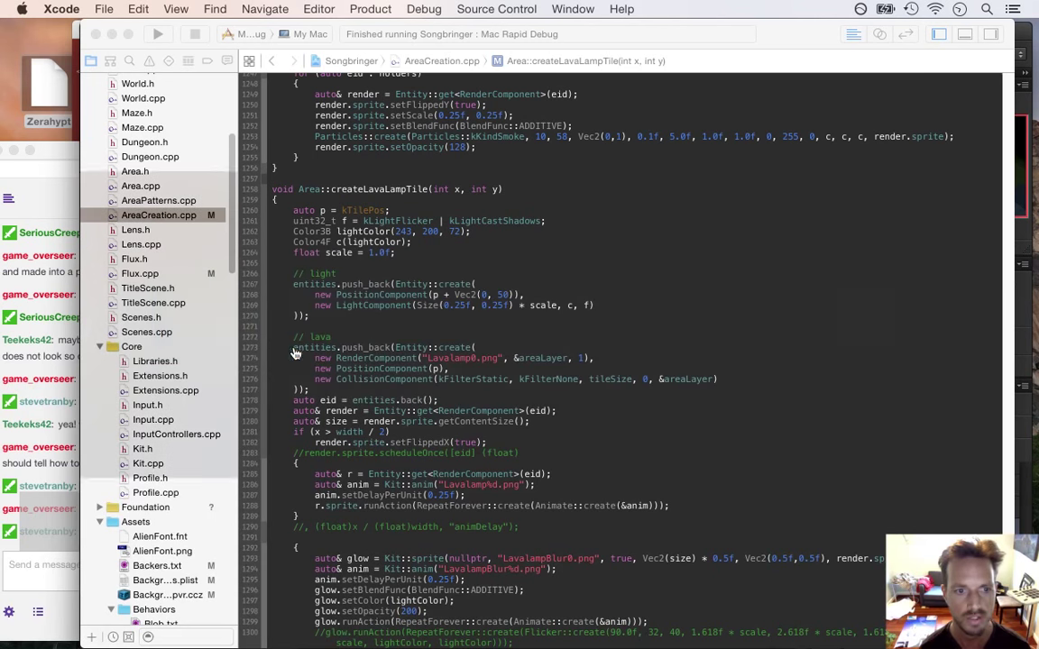
{"action": "scroll", "coordinate": [230, 185], "scroll_direction": "up", "scroll_amount": 5}
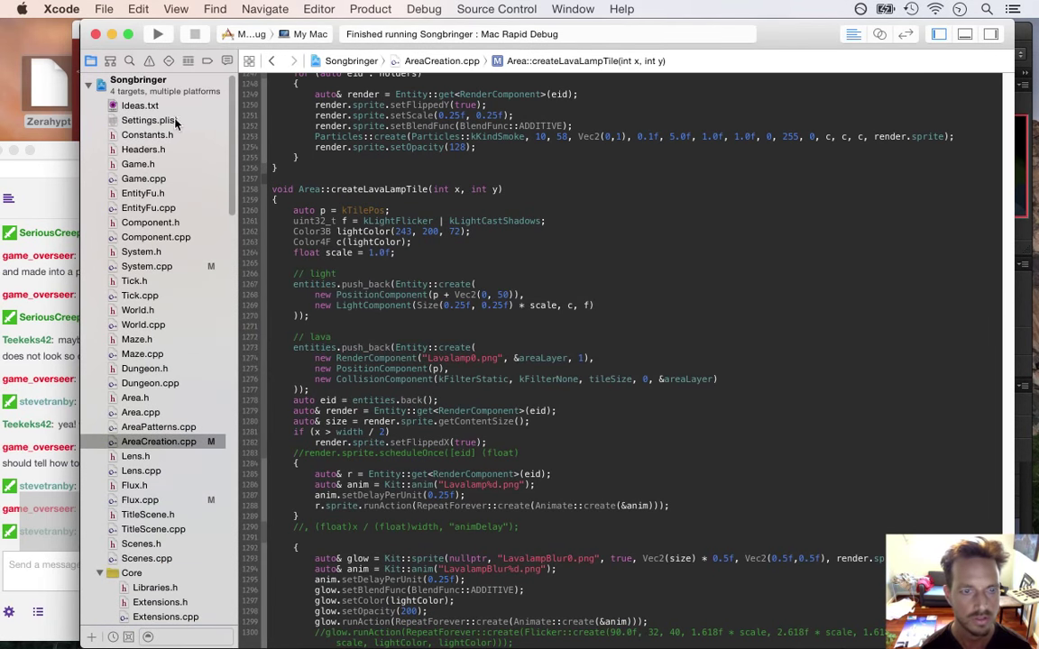
{"action": "left_click", "coordinate": [171, 135]}
{"action": "left_click", "coordinate": [410, 304]}
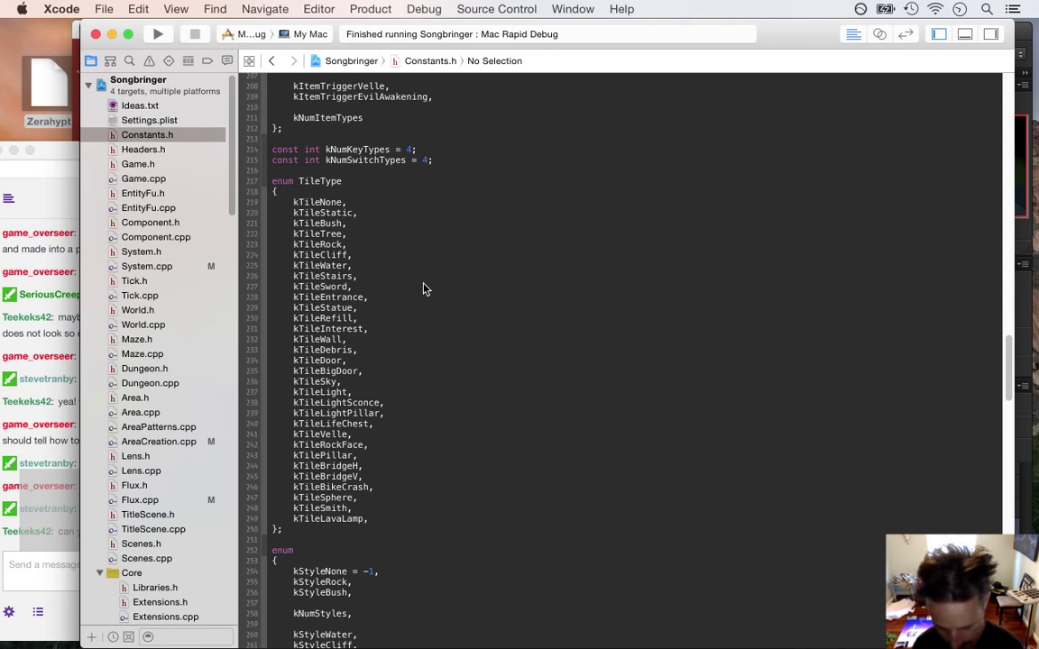
{"action": "key", "text": "super+Up"}
{"action": "key", "text": "super+f"}
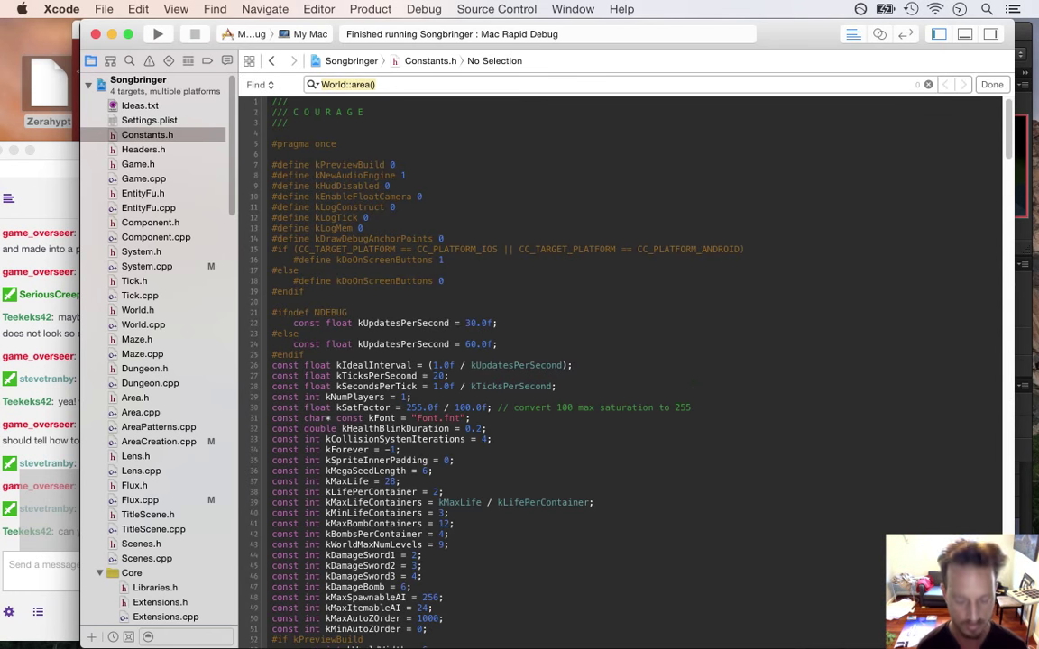
{"action": "type", "text": "kitem"}
{"action": "key", "text": "Return"}
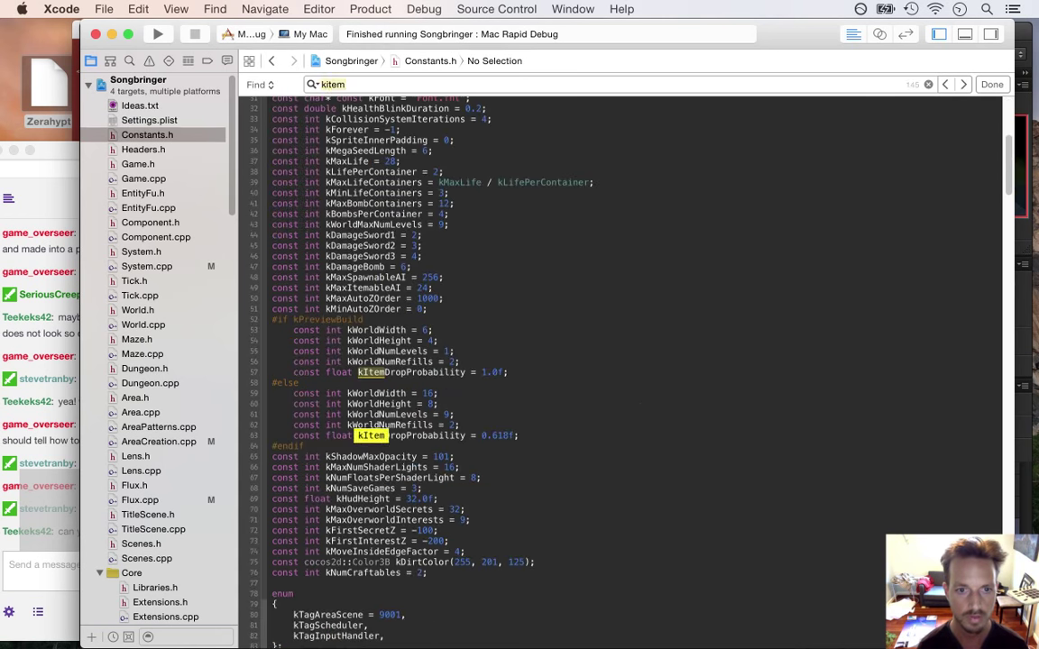
{"action": "key", "text": "super+g"}
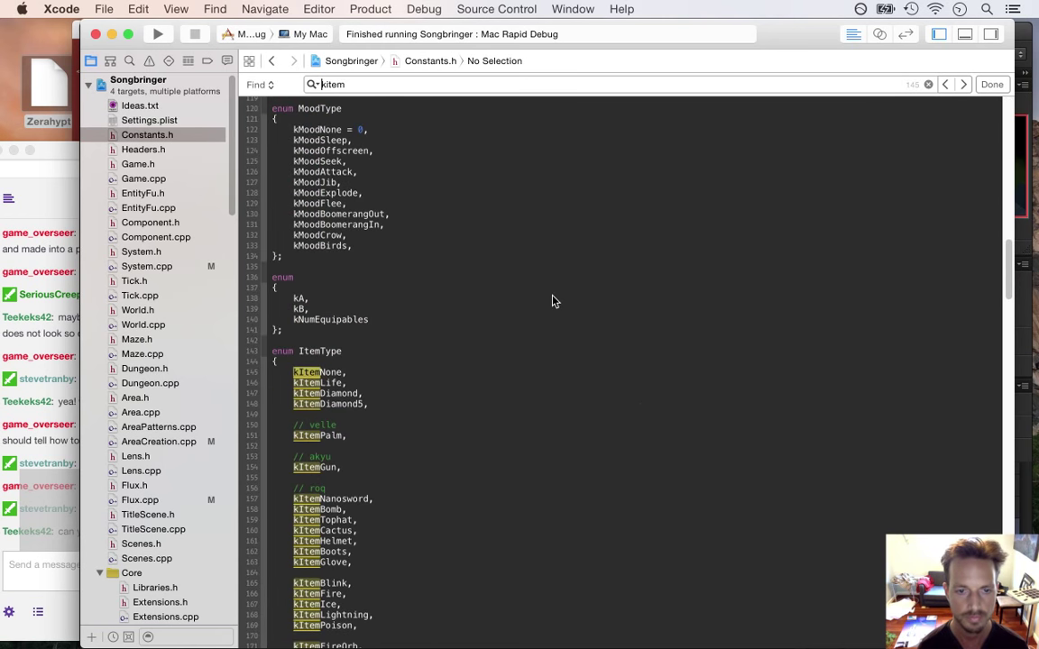
Add kItemTeleport on its own line after kItemBomb in the ItemType enum, save Constants.h and build the game
{"action": "left_click", "coordinate": [628, 363]}
{"action": "key", "text": "Down"}
{"action": "key", "text": "Down"}
{"action": "key", "text": "Down"}
{"action": "key", "text": "Down"}
{"action": "key", "text": "Down"}
{"action": "key", "text": "Down"}
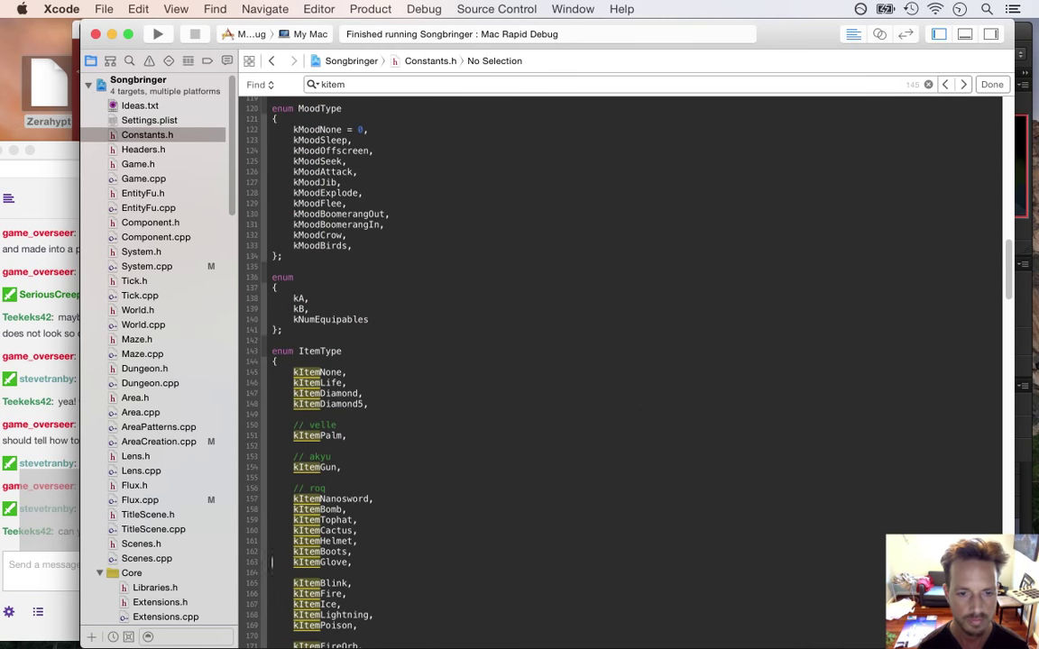
{"action": "scroll", "coordinate": [272, 562], "scroll_direction": "down", "scroll_amount": 5}
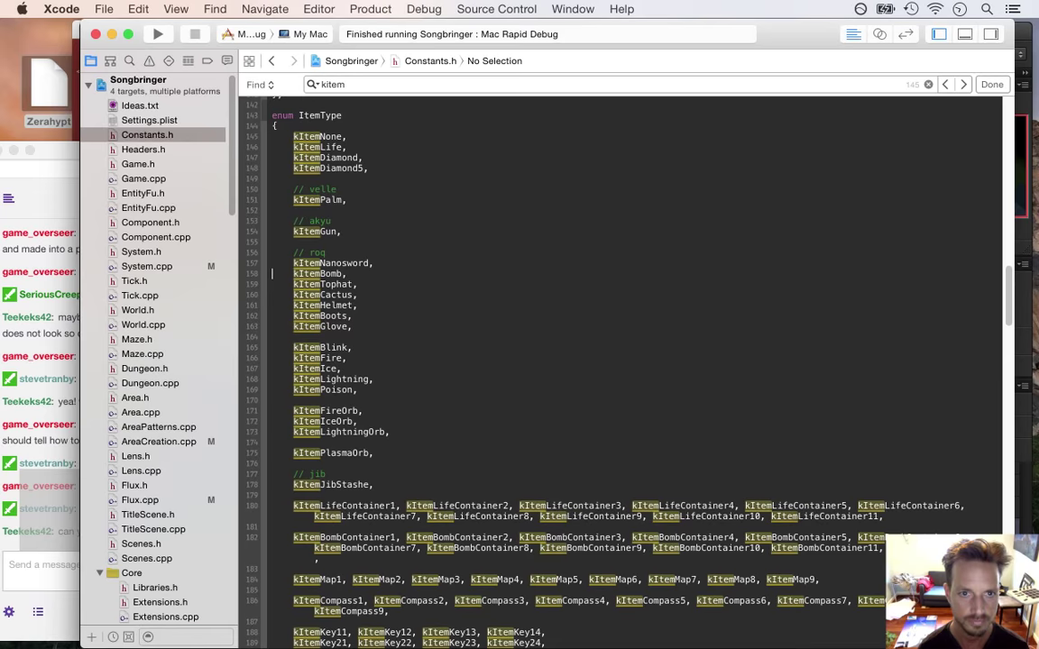
{"action": "type", "text": "kItemGlove,"}
{"action": "key", "text": "Left"}
{"action": "key", "text": "Left"}
{"action": "key", "text": "BackSpace"}
{"action": "key", "text": "BackSpace"}
{"action": "key", "text": "BackSpace"}
{"action": "key", "text": "BackSpace"}
{"action": "type", "text": "T"}
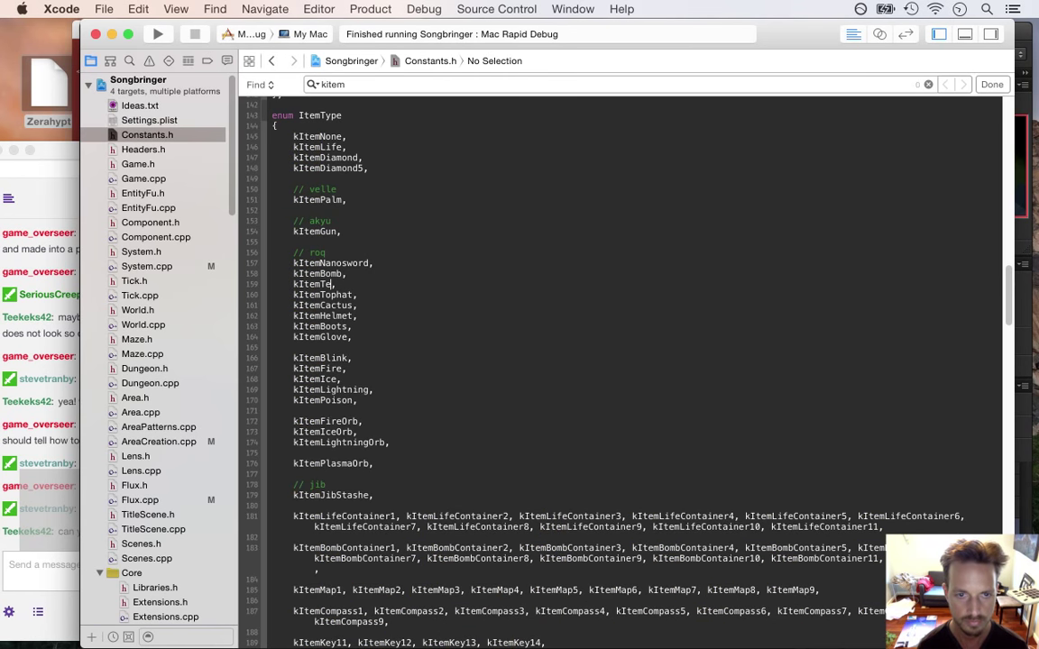
{"action": "type", "text": "eleport"}
{"action": "key", "text": "super+s"}
{"action": "key", "text": "super+r"}
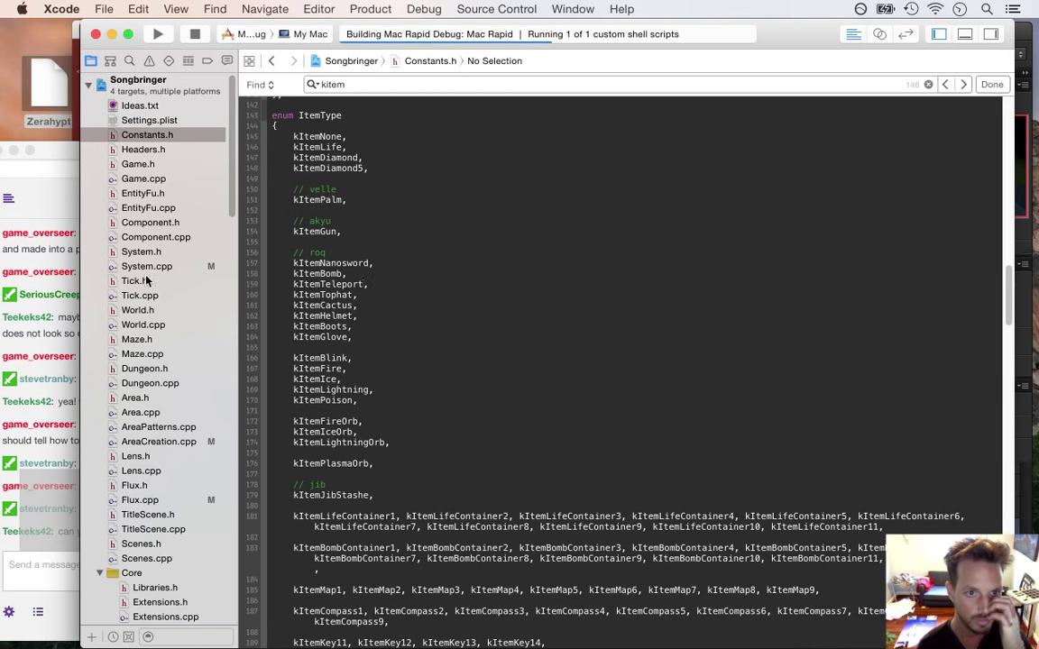
Open Component.cpp and read the twitch.tv chat messages about falling off the edge and magnetic boots
{"action": "left_click", "coordinate": [143, 239]}
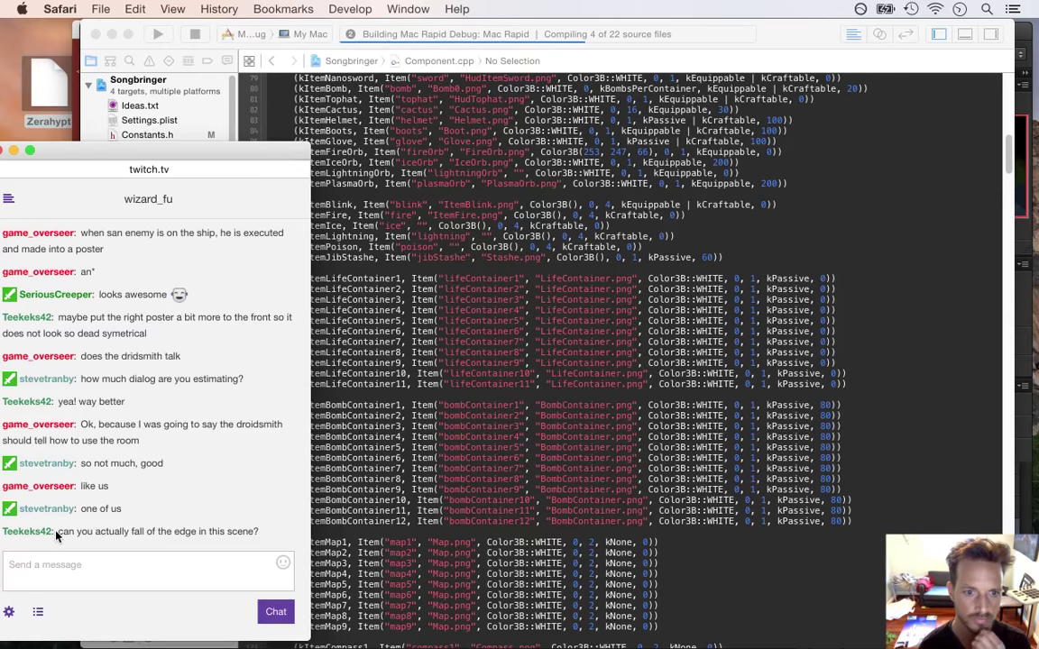
{"action": "left_click_drag", "start_coordinate": [166, 525], "coordinate": [224, 538]}
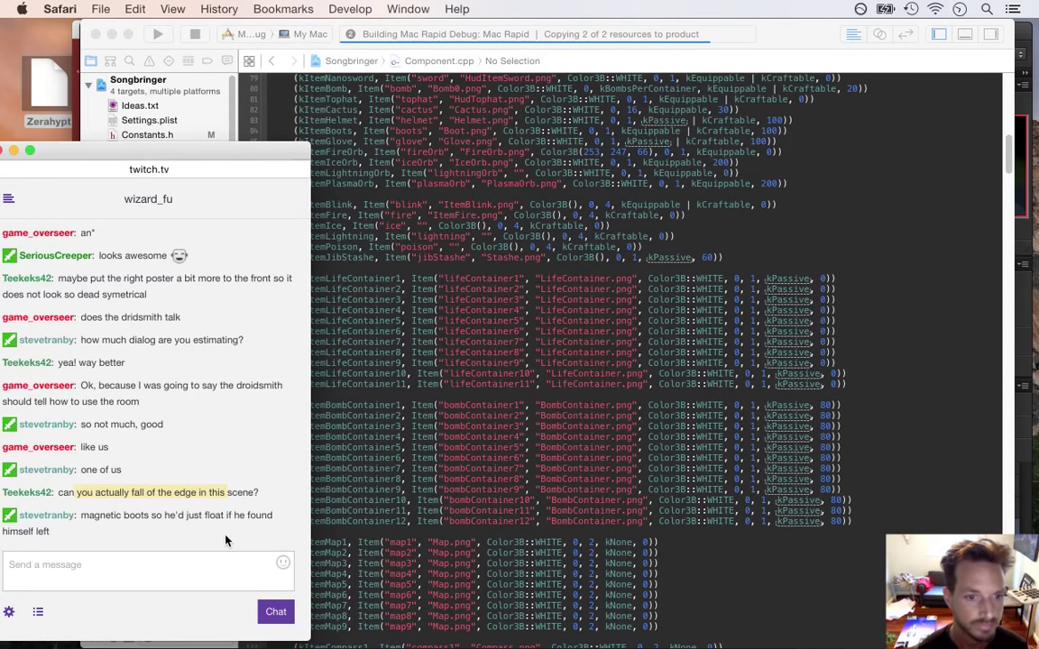
{"action": "left_click_drag", "start_coordinate": [143, 515], "coordinate": [150, 527]}
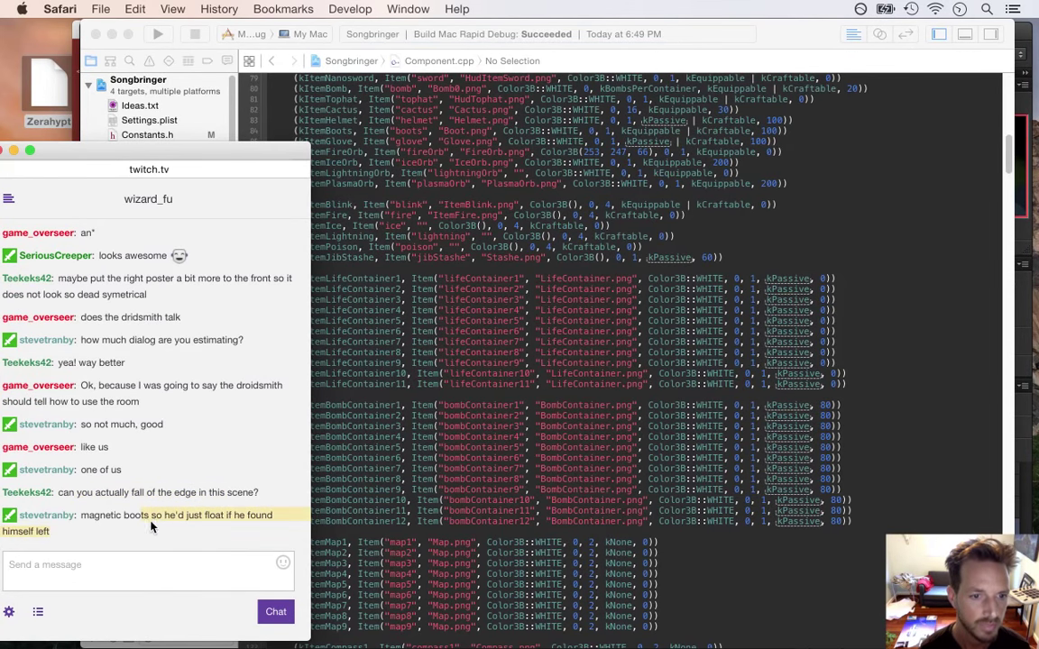
Return to Xcode and duplicate the kItemTophat entry on the following line of the roq item list in Component.cpp
{"action": "left_click", "coordinate": [520, 476]}
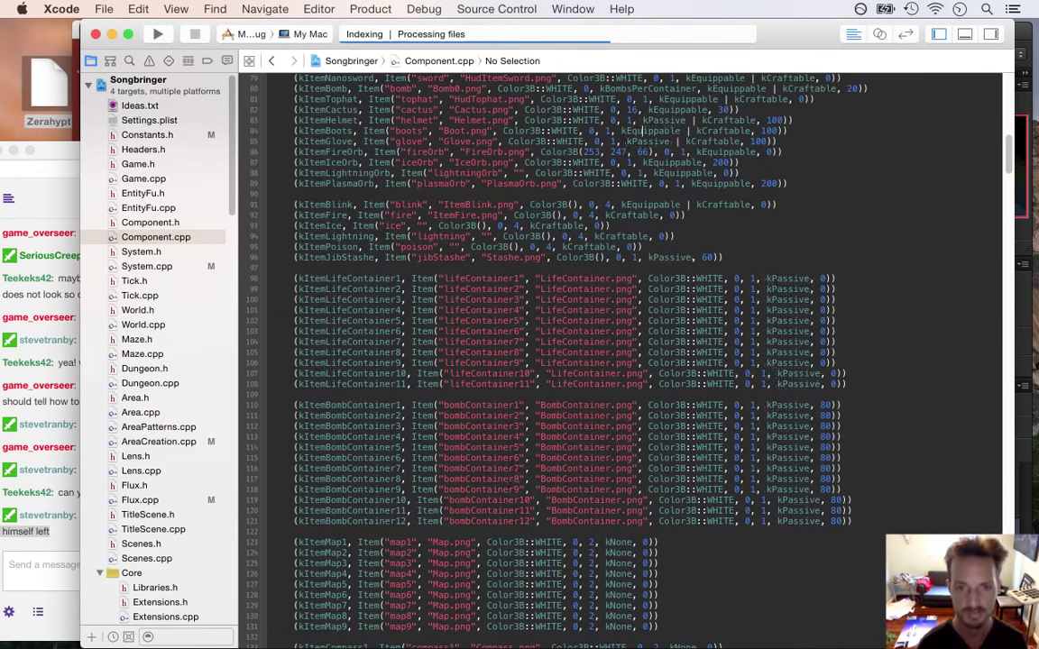
{"action": "scroll", "coordinate": [519, 478], "scroll_direction": "up", "scroll_amount": 3}
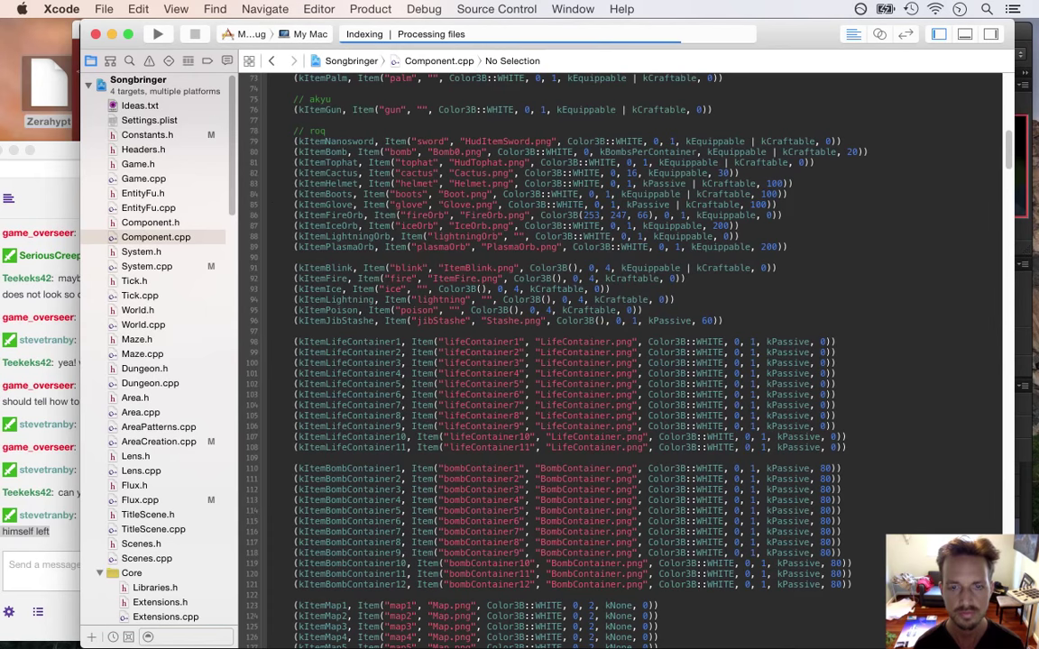
{"action": "key", "text": "Up"}
{"action": "key", "text": "Up"}
{"action": "key", "text": "Down"}
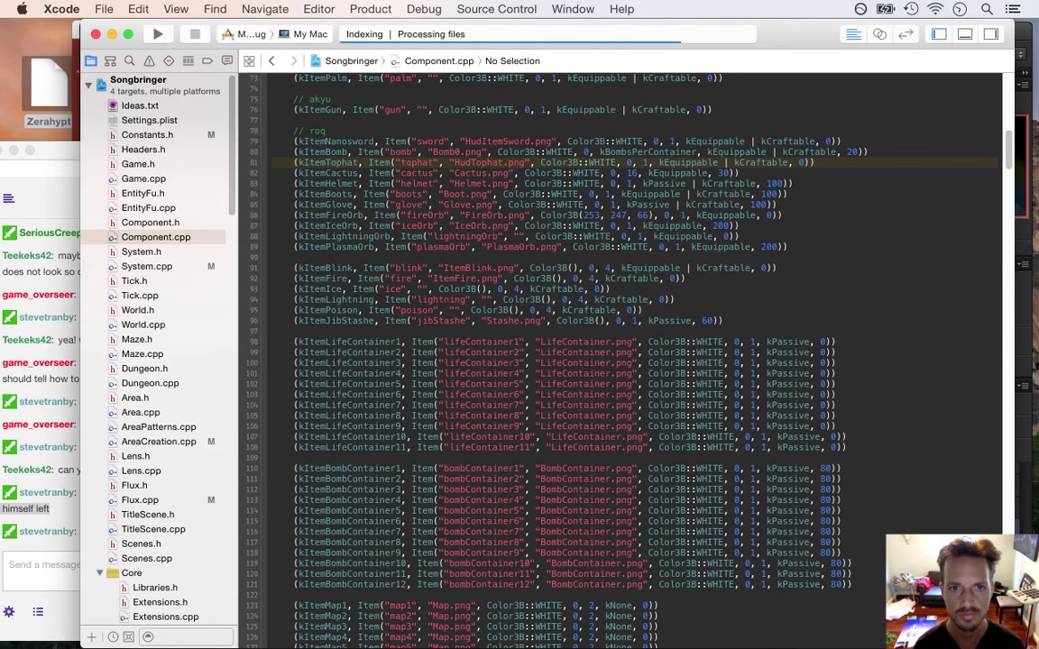
{"action": "left_click", "coordinate": [271, 151]}
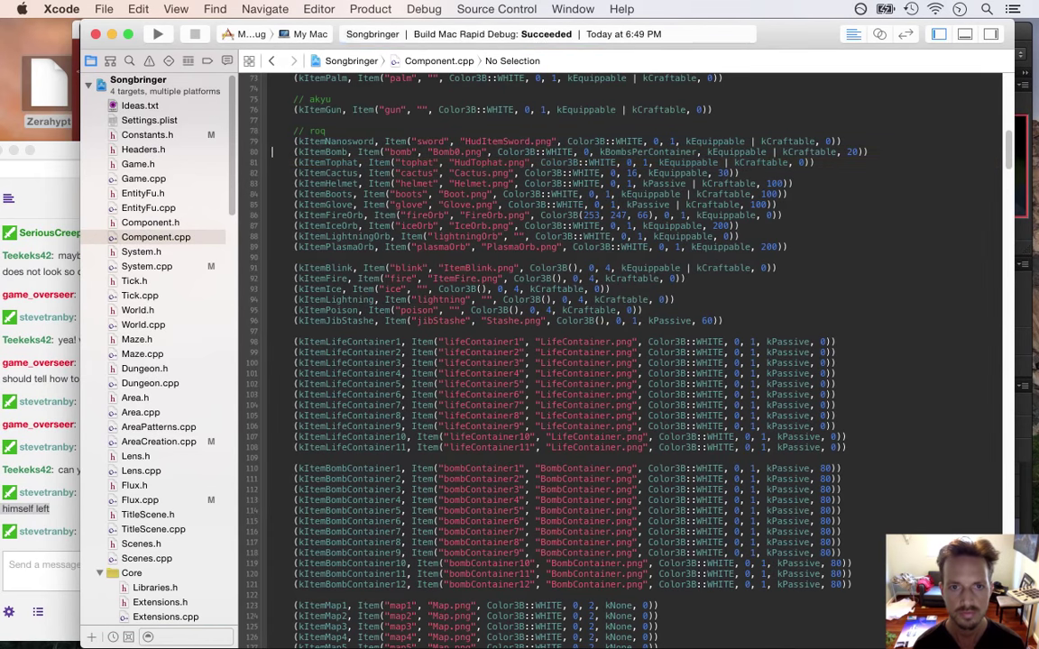
{"action": "type", "text": "(kItemTophat, Item(\"tophat\", \"HudTophat.png\", Color3B::WHITE, 0, 1, kEquippable | kCraftable, 0))"}
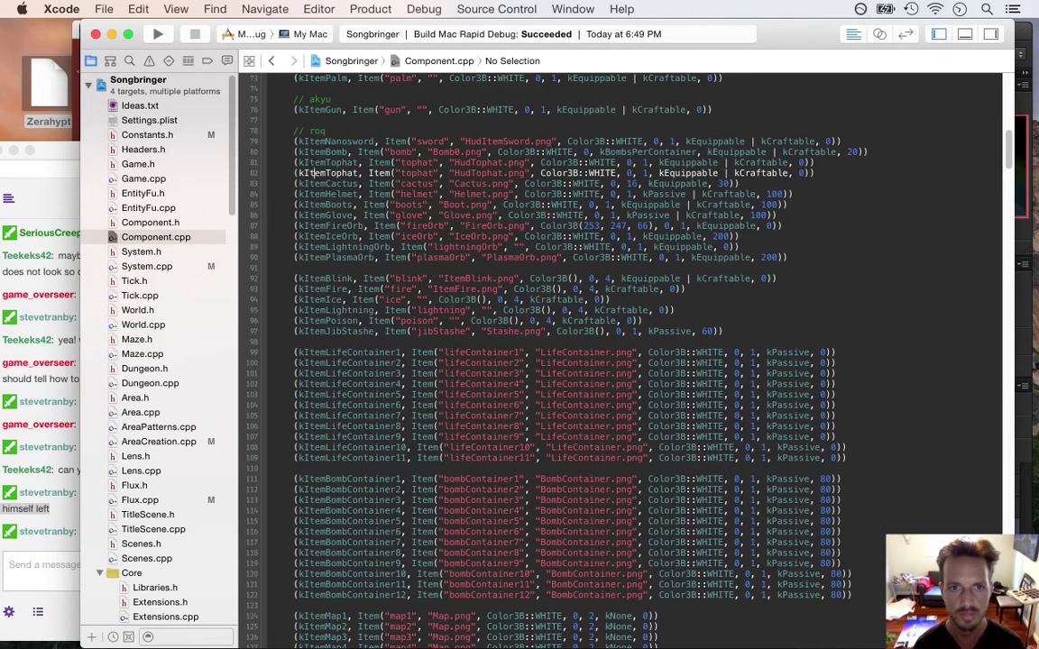
Set the duplicated entry's item name to "teleport" and its image file to "TeleportCubes.png"
{"action": "type", "text": "telep"}
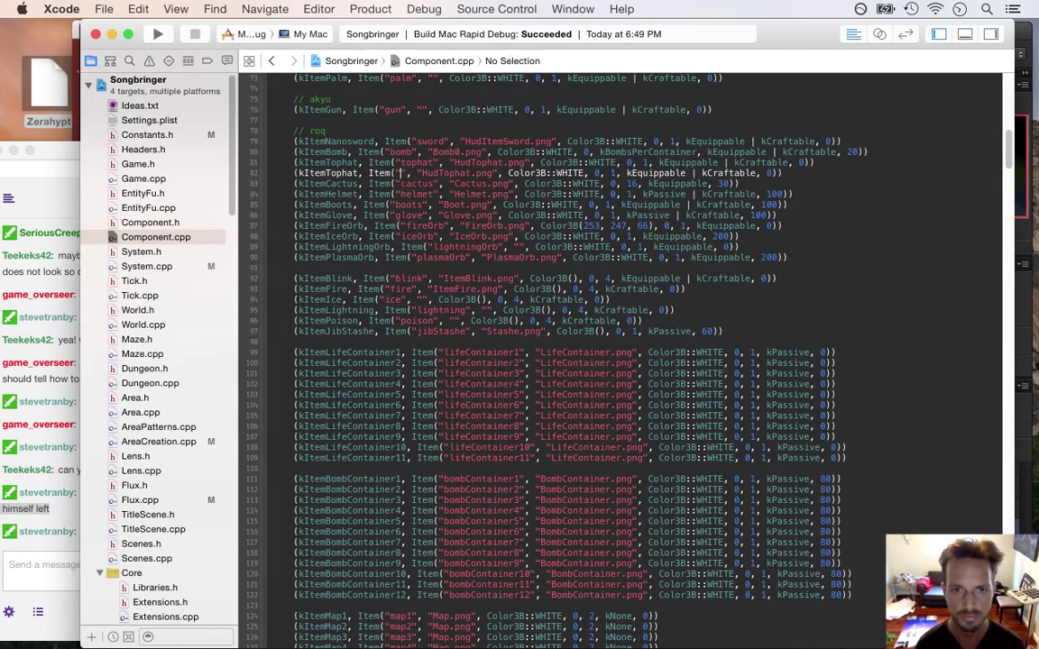
{"action": "type", "text": "ort"}
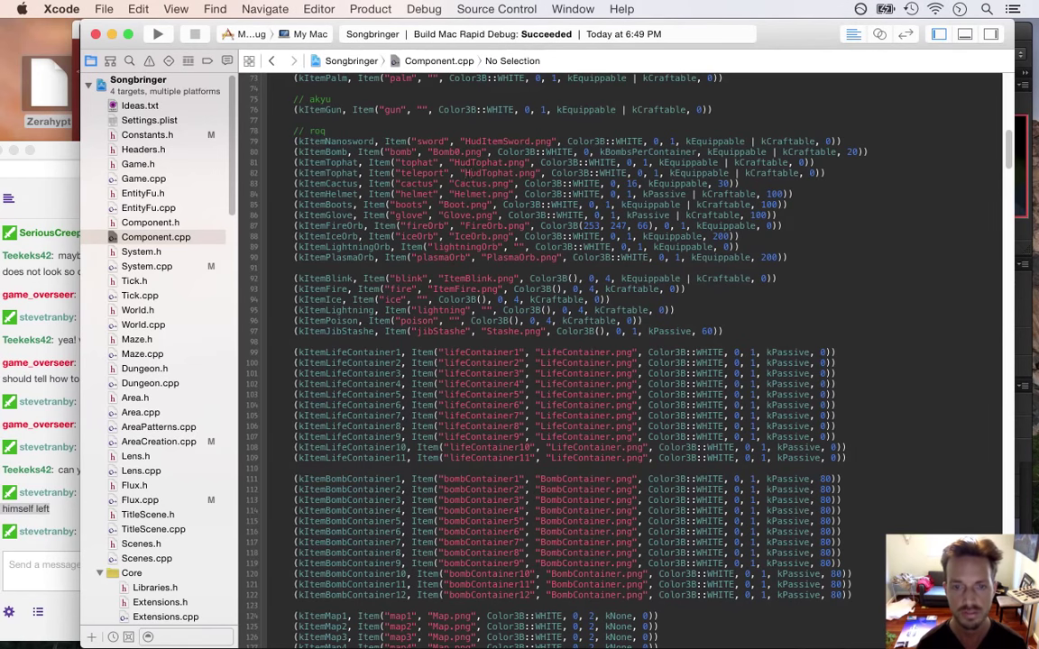
{"action": "key", "text": "Delete"}
{"action": "key", "text": "Delete"}
{"action": "key", "text": "Delete"}
{"action": "key", "text": "Right"}
{"action": "key", "text": "Delete"}
{"action": "key", "text": "Delete"}
{"action": "key", "text": "Delete"}
{"action": "key", "text": "Delete"}
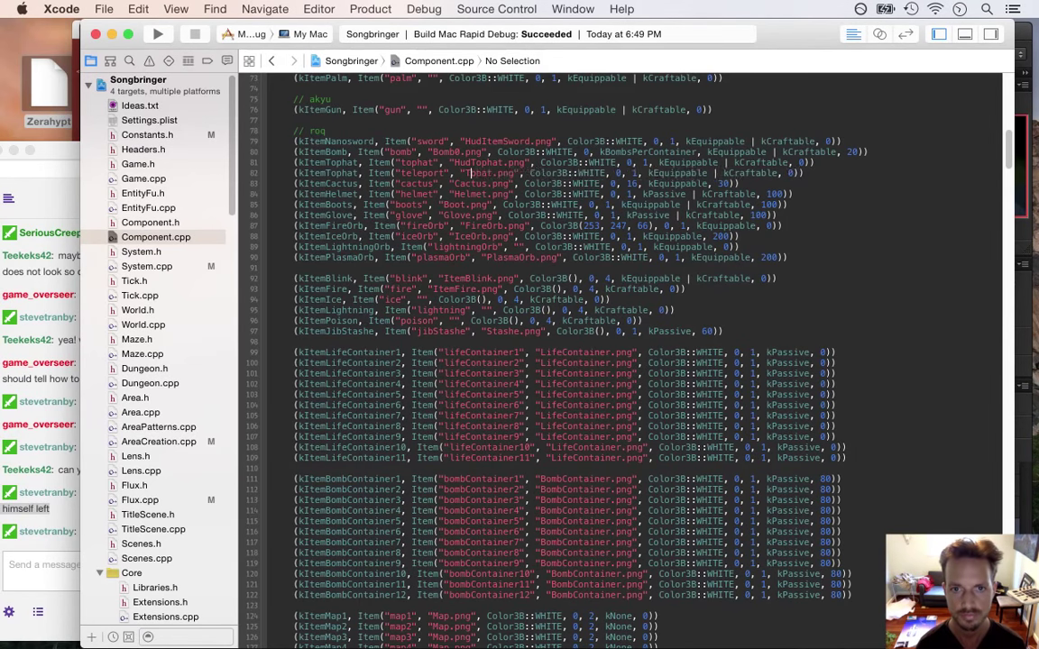
{"action": "type", "text": "eleport"}
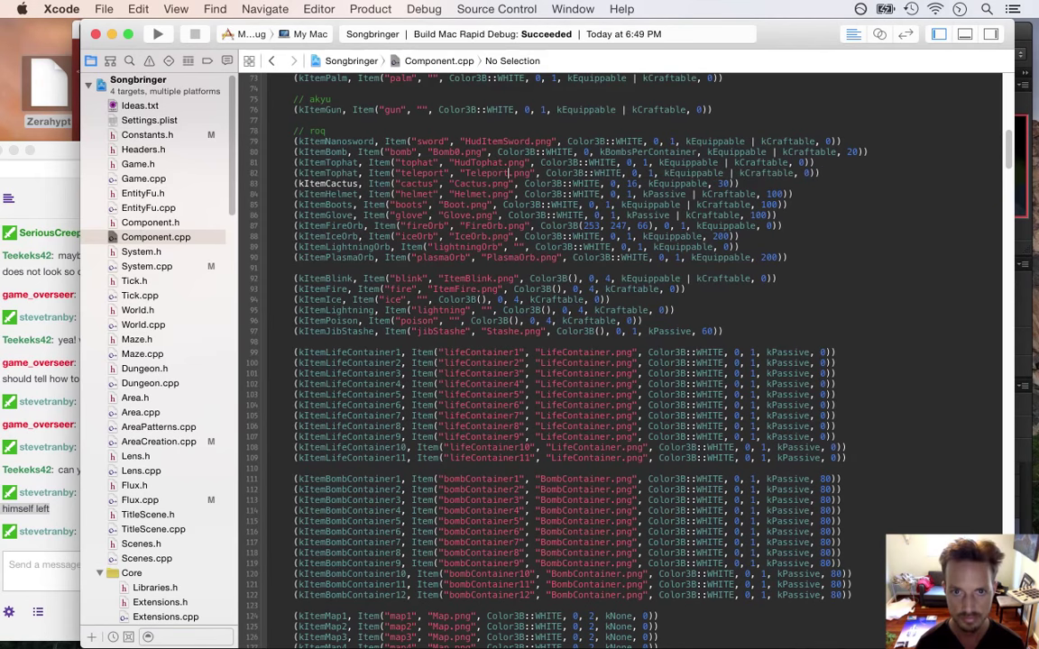
{"action": "type", "text": "Cube"}
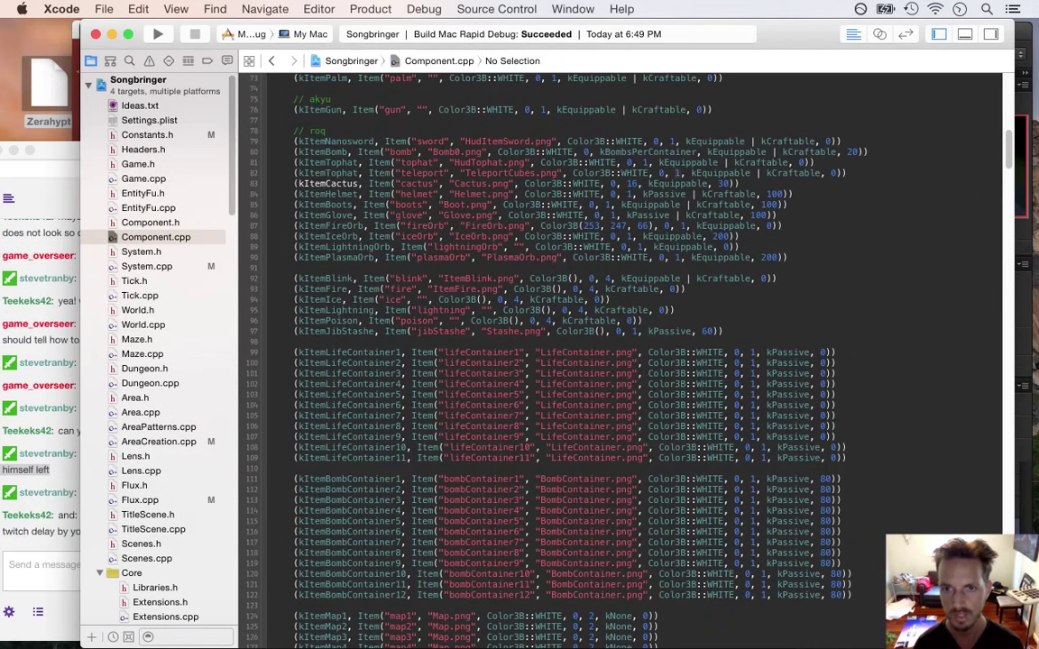
Remove the kCraftable flag from the "teleport" item entry so only kEquippable remains, and build and run the game
{"action": "key", "text": "Right"}
{"action": "key", "text": "Delete"}
{"action": "key", "text": "Delete"}
{"action": "key", "text": "Delete"}
{"action": "key", "text": "Delete"}
{"action": "key", "text": "Delete"}
{"action": "key", "text": "Delete"}
{"action": "key", "text": "Delete"}
{"action": "key", "text": "Delete"}
{"action": "key", "text": "Delete"}
{"action": "key", "text": "Delete"}
{"action": "key", "text": "Delete"}
{"action": "key", "text": "Delete"}
{"action": "key", "text": "Delete"}
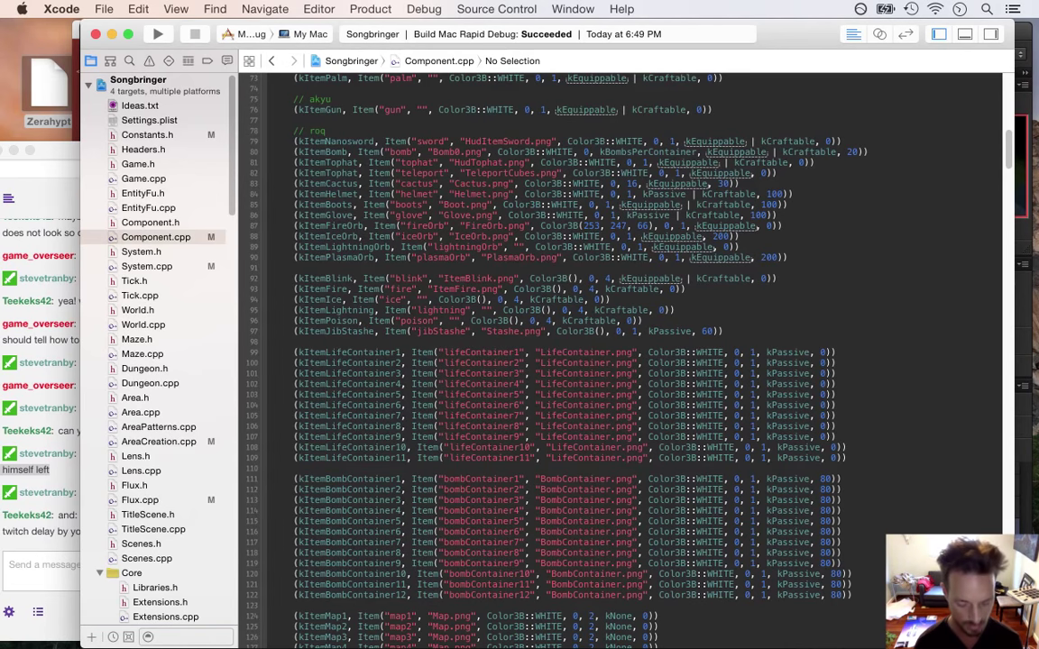
{"action": "key", "text": "super+r"}
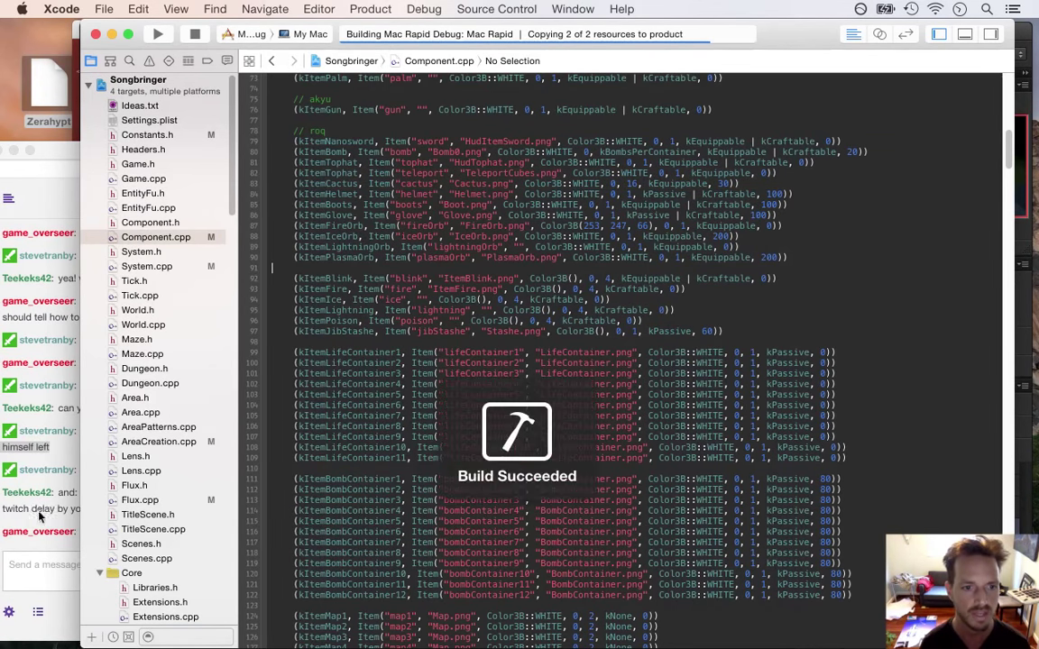
Switch to the twitch.tv chat and read the message about shortening the Twitch delay in the options
{"action": "left_click", "coordinate": [30, 469]}
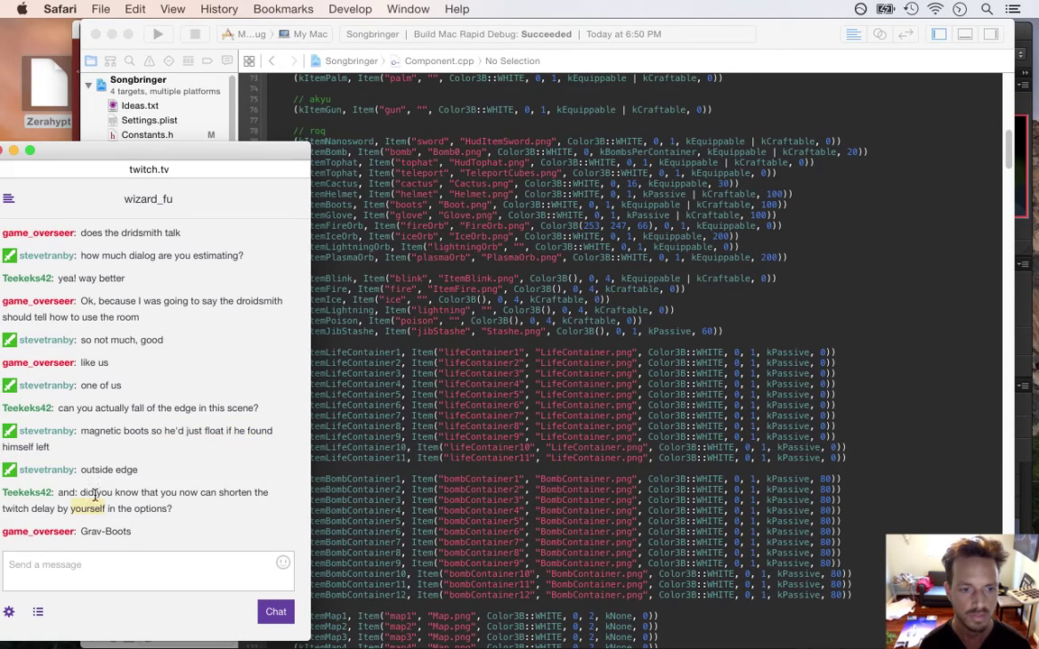
{"action": "left_click_drag", "start_coordinate": [99, 494], "coordinate": [146, 514]}
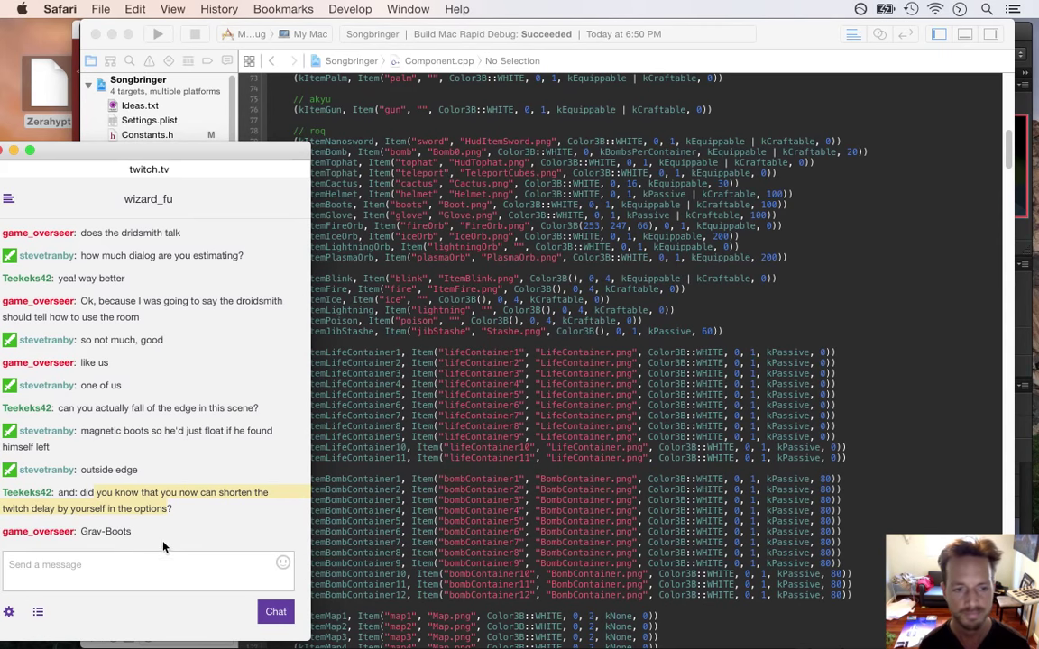
{"action": "left_click", "coordinate": [120, 499]}
{"action": "left_click_drag", "start_coordinate": [106, 495], "coordinate": [142, 513]}
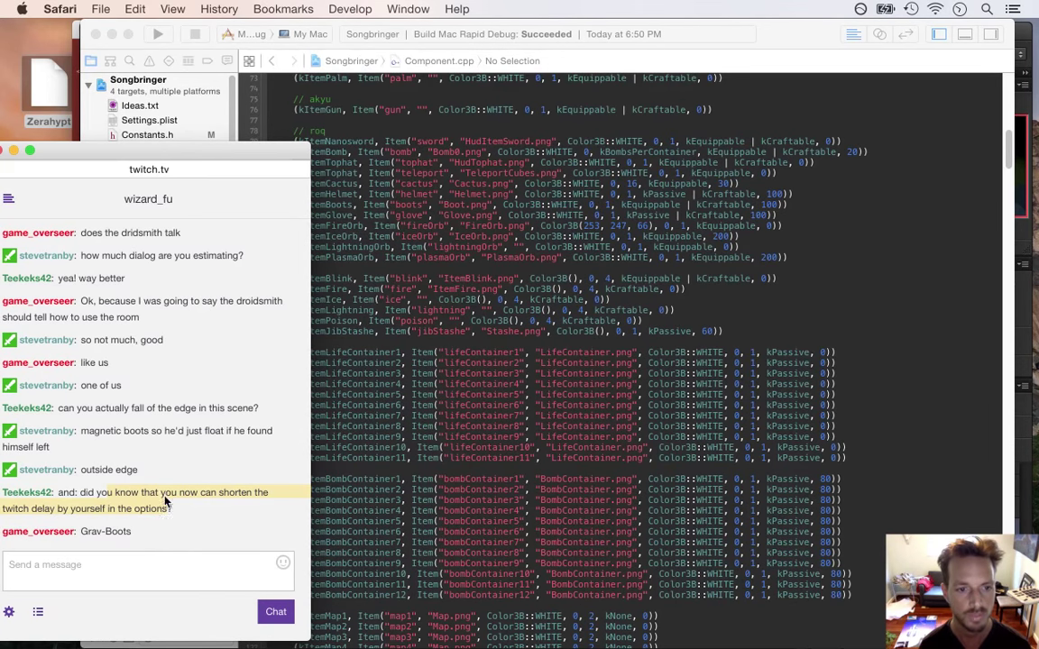
Switch to Photoshop and open Hud.psd from the Sprites folder
{"action": "key", "text": "super+Tab"}
{"action": "key", "text": "super+Tab"}
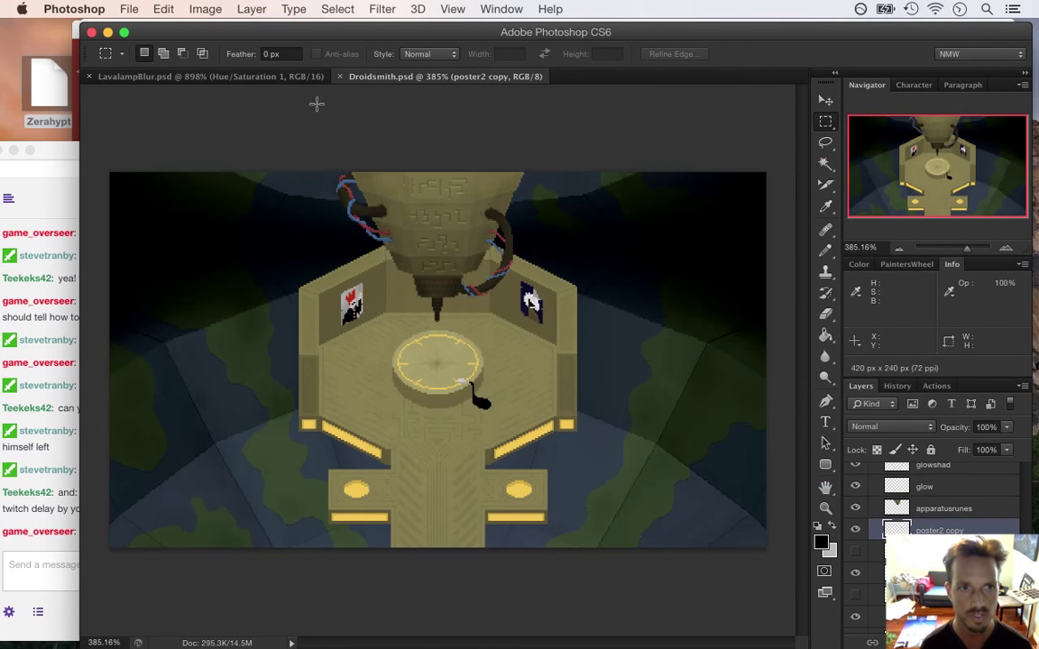
{"action": "left_click", "coordinate": [129, 9]}
{"action": "mouse_move", "coordinate": [290, 113]}
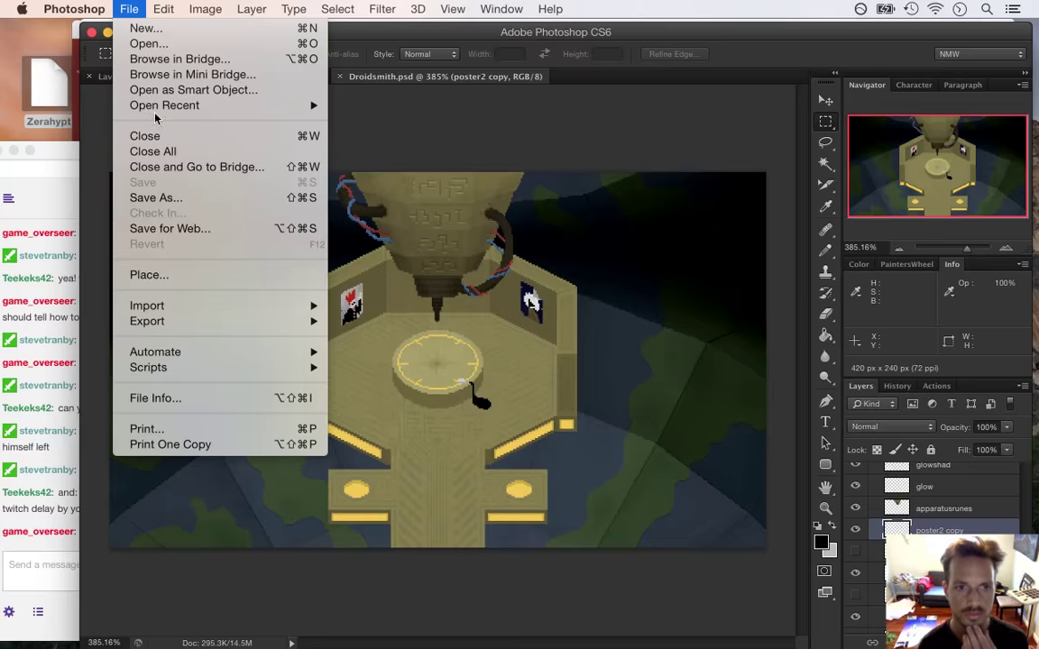
{"action": "left_click", "coordinate": [172, 43]}
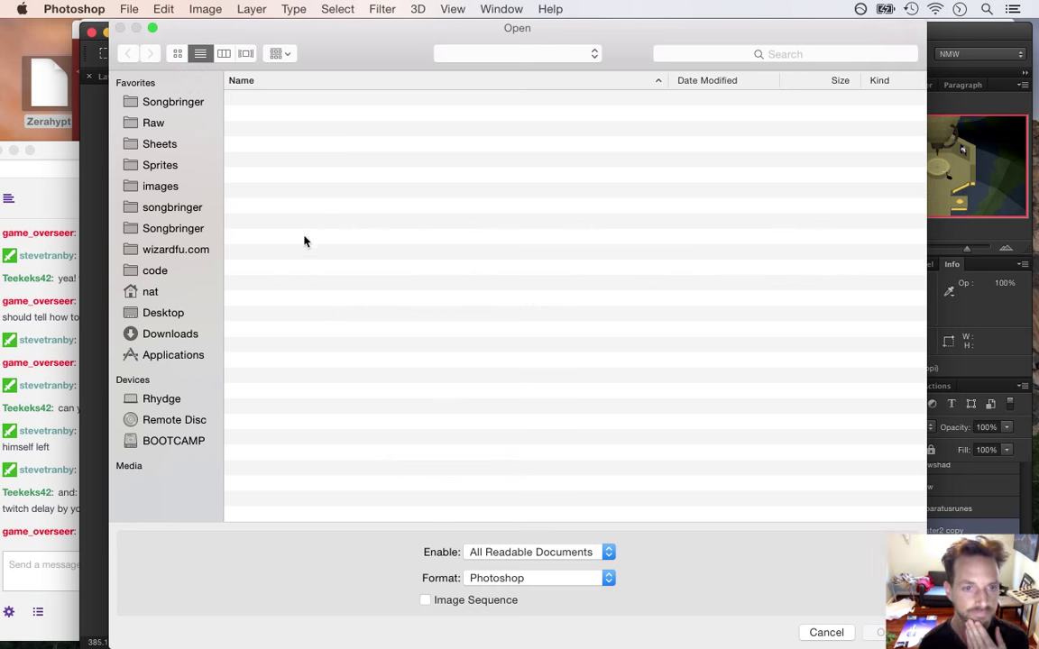
{"action": "left_click", "coordinate": [185, 148]}
{"action": "left_click", "coordinate": [184, 170]}
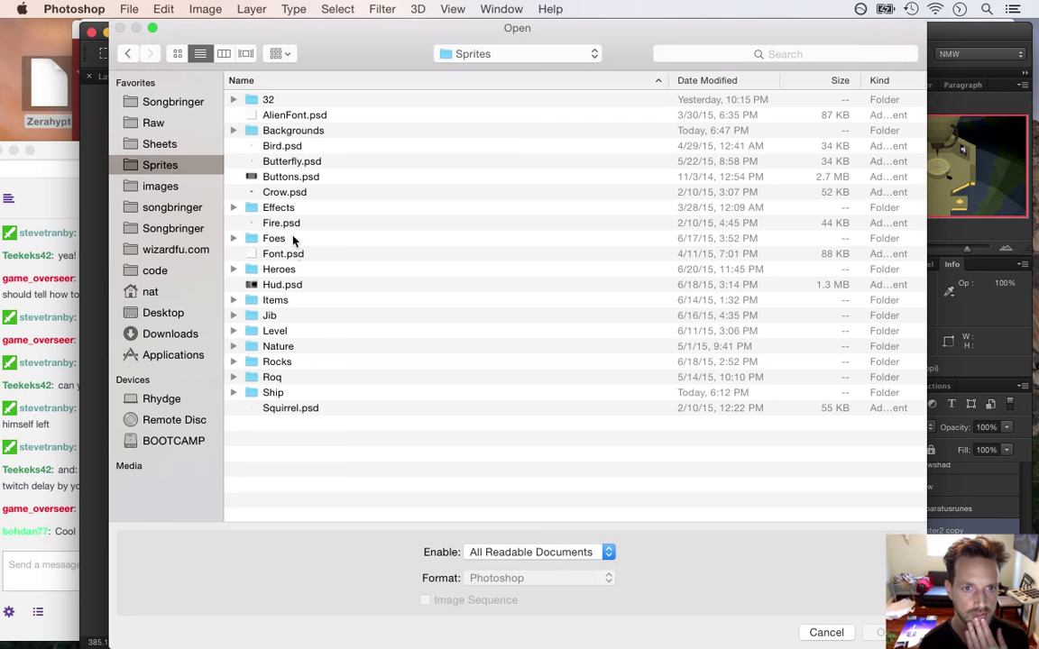
{"action": "double_click", "coordinate": [292, 284]}
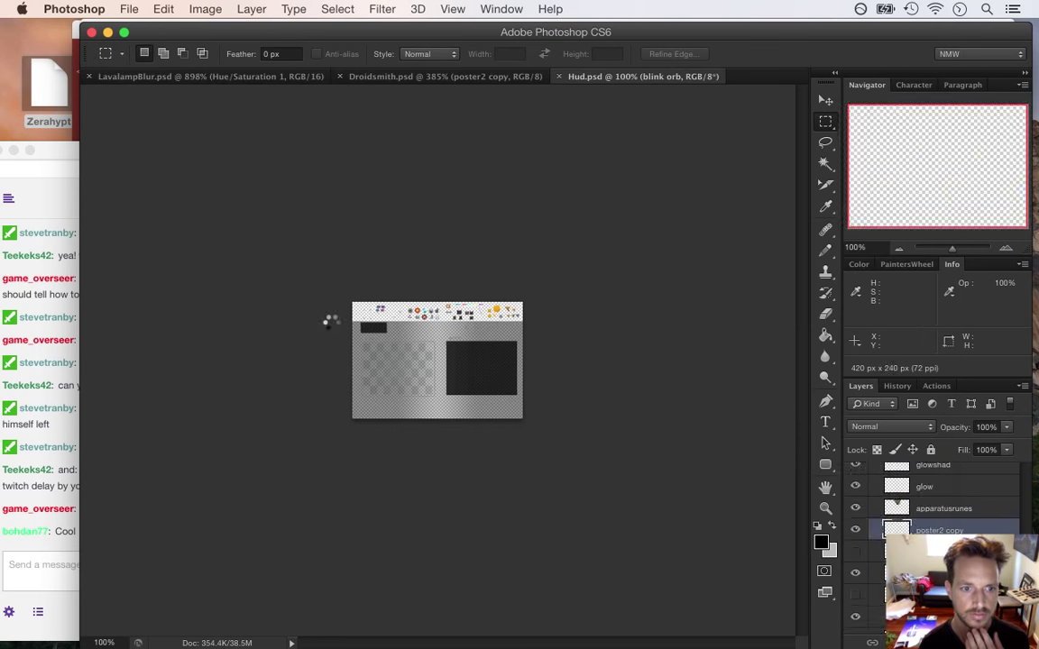
Read the chat request to show the game for 10 seconds and return to Photoshop
{"action": "left_click", "coordinate": [77, 484]}
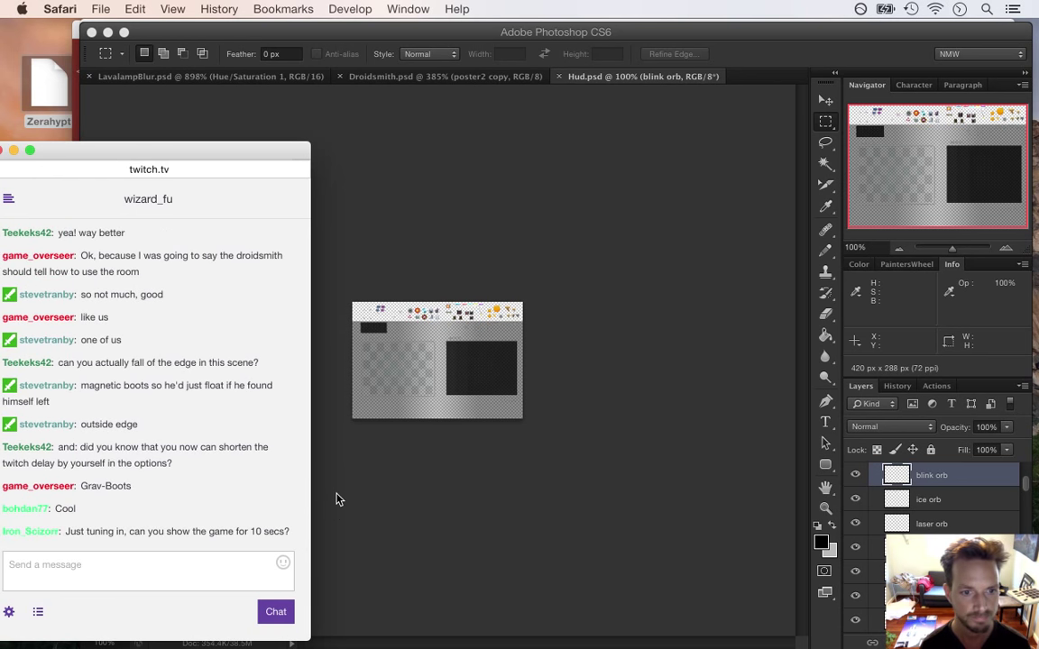
{"action": "left_click", "coordinate": [101, 530]}
{"action": "left_click_drag", "start_coordinate": [102, 534], "coordinate": [207, 538]}
{"action": "left_click", "coordinate": [123, 530]}
{"action": "left_click_drag", "start_coordinate": [101, 533], "coordinate": [236, 531]}
{"action": "left_click", "coordinate": [440, 456]}
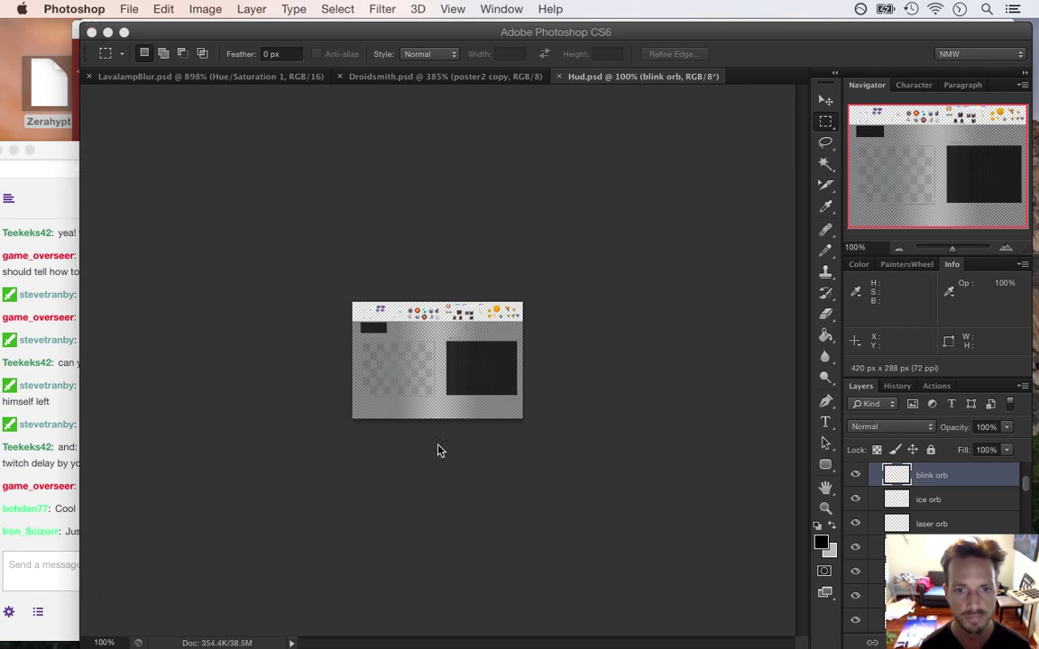
Switch to Xcode, run the game and enlarge the debug area to read the assertion output
{"action": "left_click_drag", "start_coordinate": [435, 344], "coordinate": [515, 370]}
{"action": "key", "text": "super+Tab"}
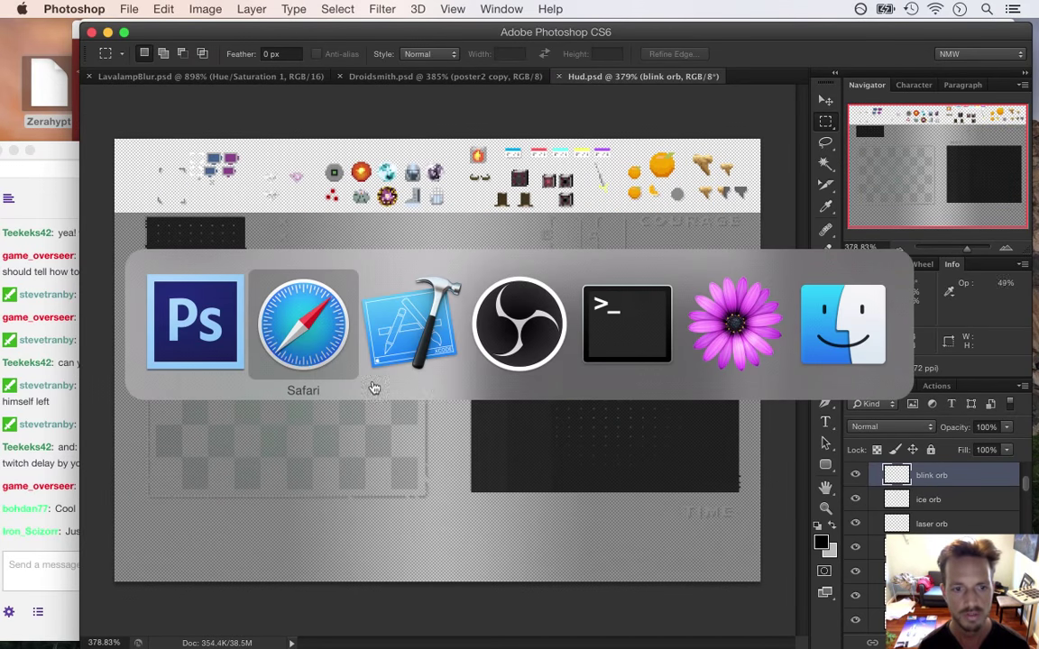
{"action": "left_click", "coordinate": [458, 351]}
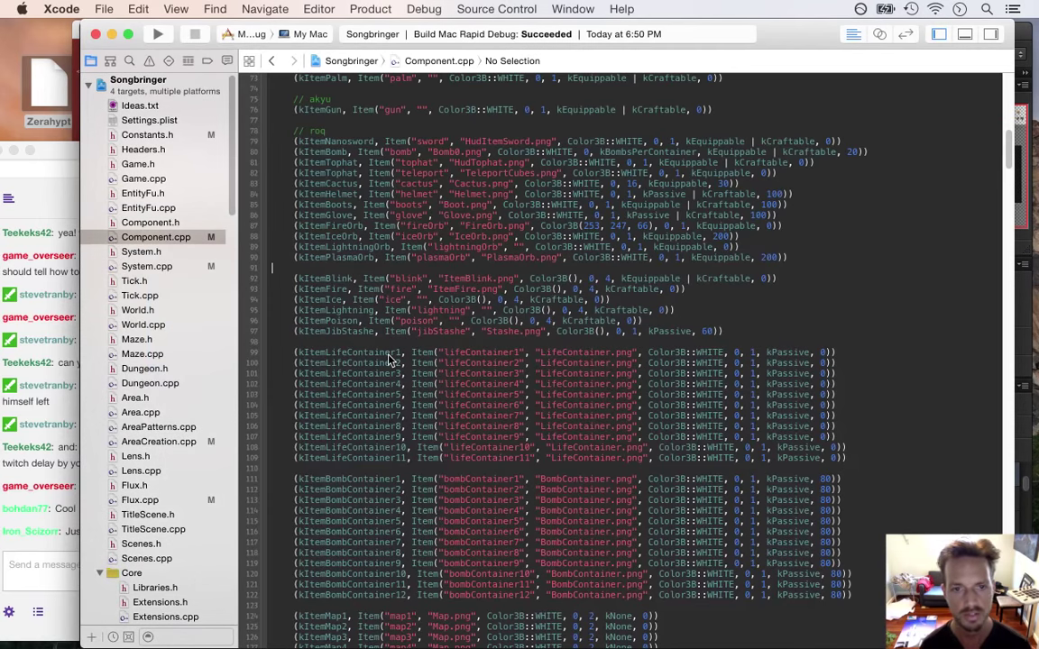
{"action": "key", "text": "super+r"}
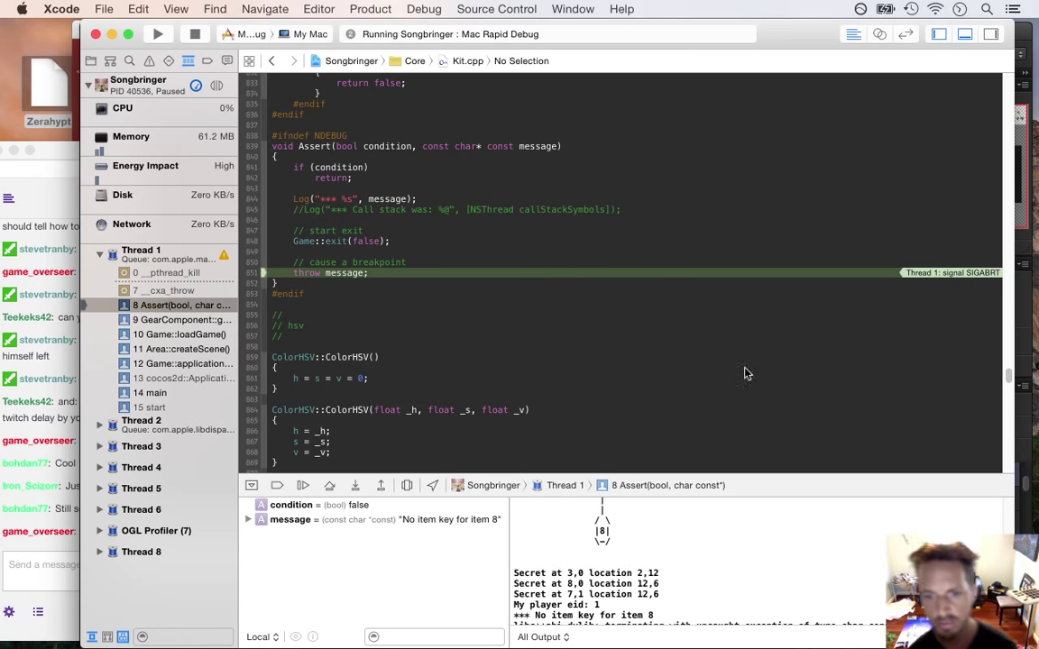
{"action": "left_click_drag", "start_coordinate": [897, 487], "coordinate": [889, 449]}
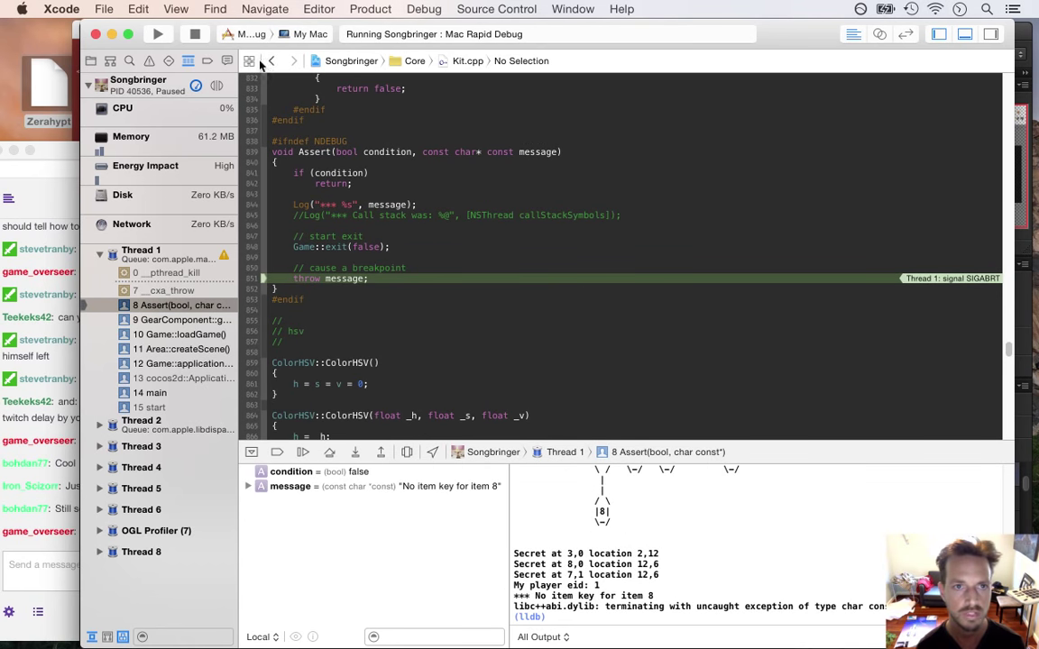
Stop the run, return to Component.cpp and change the "teleport" entry's constant to kItemTeleport
{"action": "left_click", "coordinate": [194, 34]}
{"action": "left_click", "coordinate": [270, 60]}
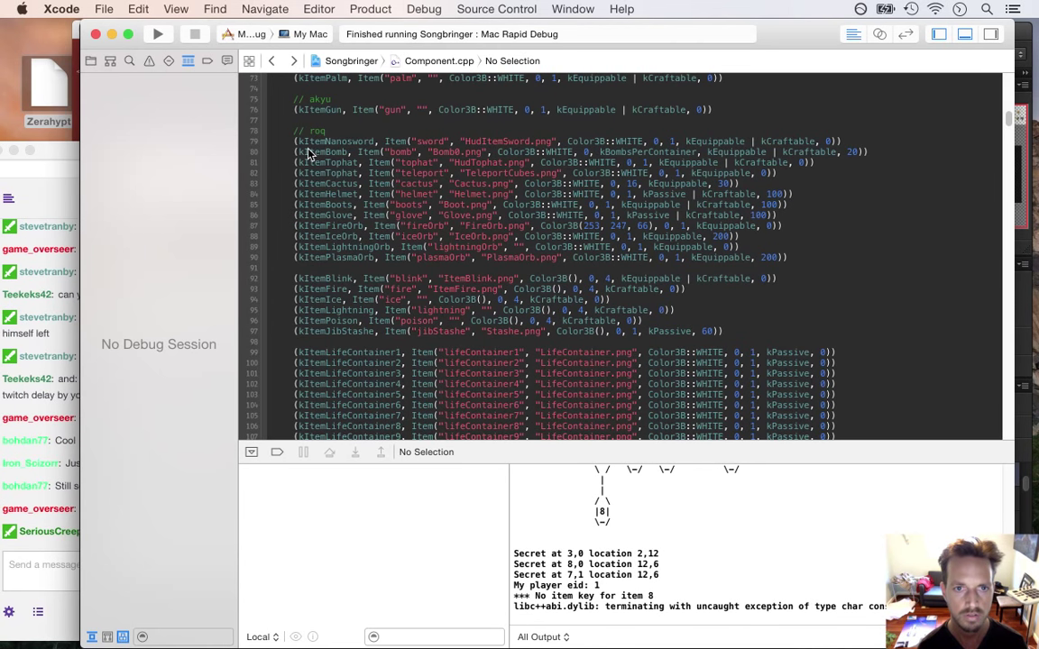
{"action": "double_click", "coordinate": [352, 173]}
{"action": "type", "text": "kItemTelepor"}
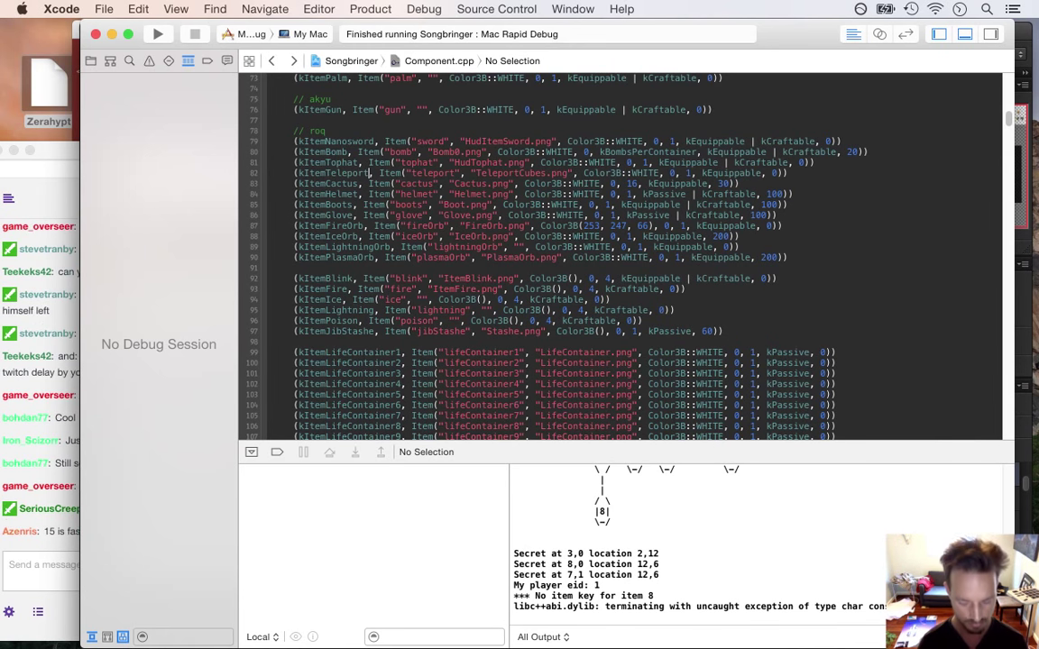
Rebuild and run the game while reading the twitch.tv chat messages about stream delay
{"action": "key", "text": "super+r"}
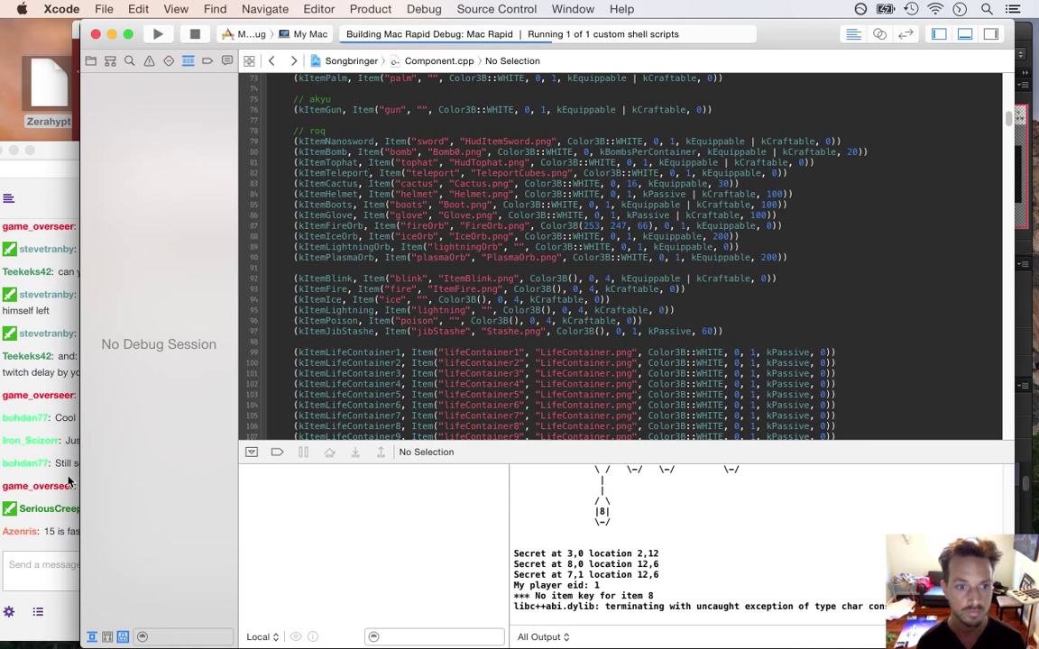
{"action": "left_click", "coordinate": [68, 467]}
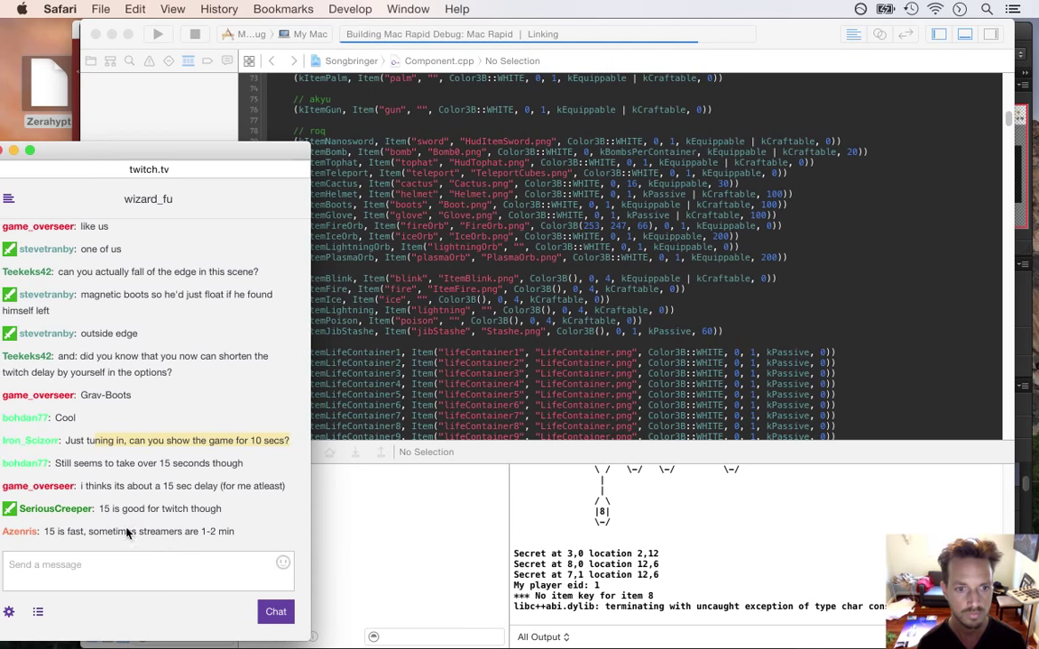
{"action": "left_click_drag", "start_coordinate": [88, 532], "coordinate": [204, 533]}
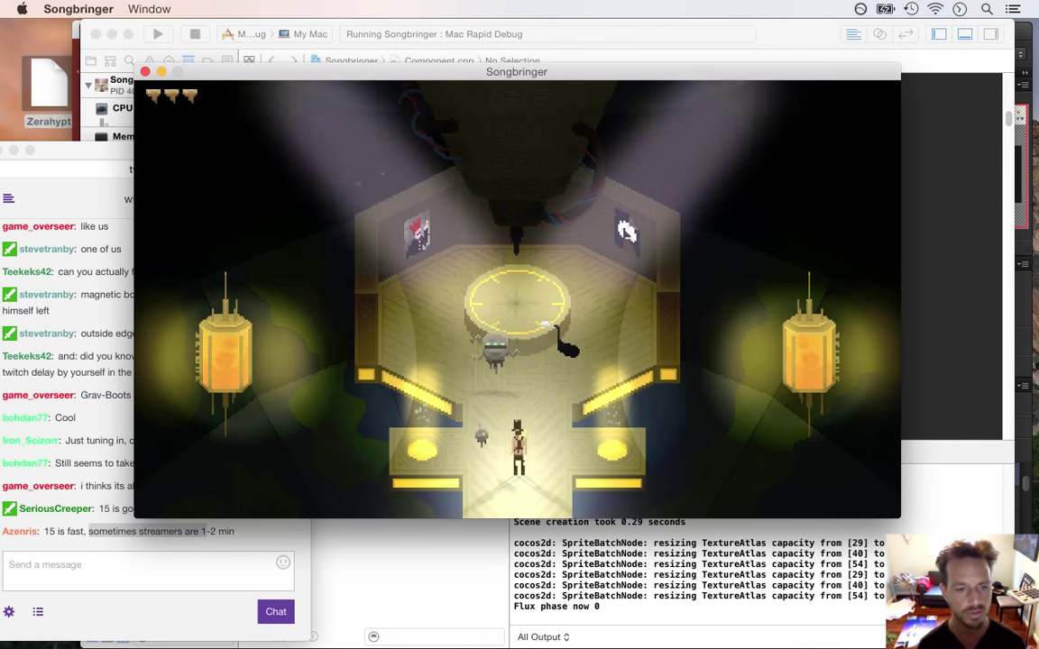
Walk the hero around the Droidsmith room and check the gear and map screen before closing it
{"action": "key", "text": "Left"}
{"action": "key", "text": "Up"}
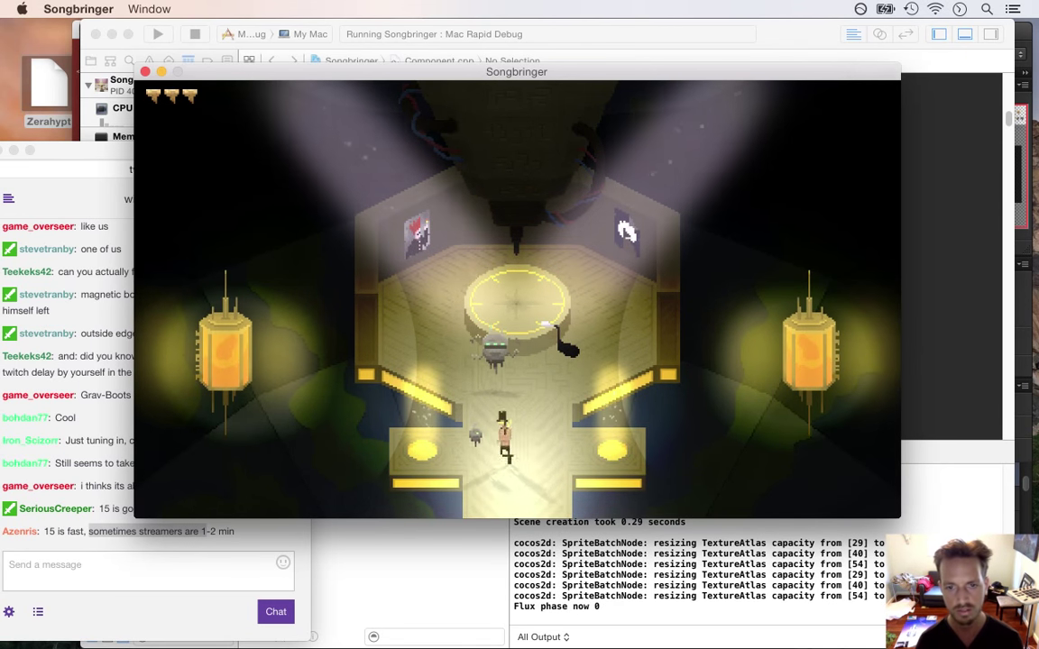
{"action": "key", "text": "Right"}
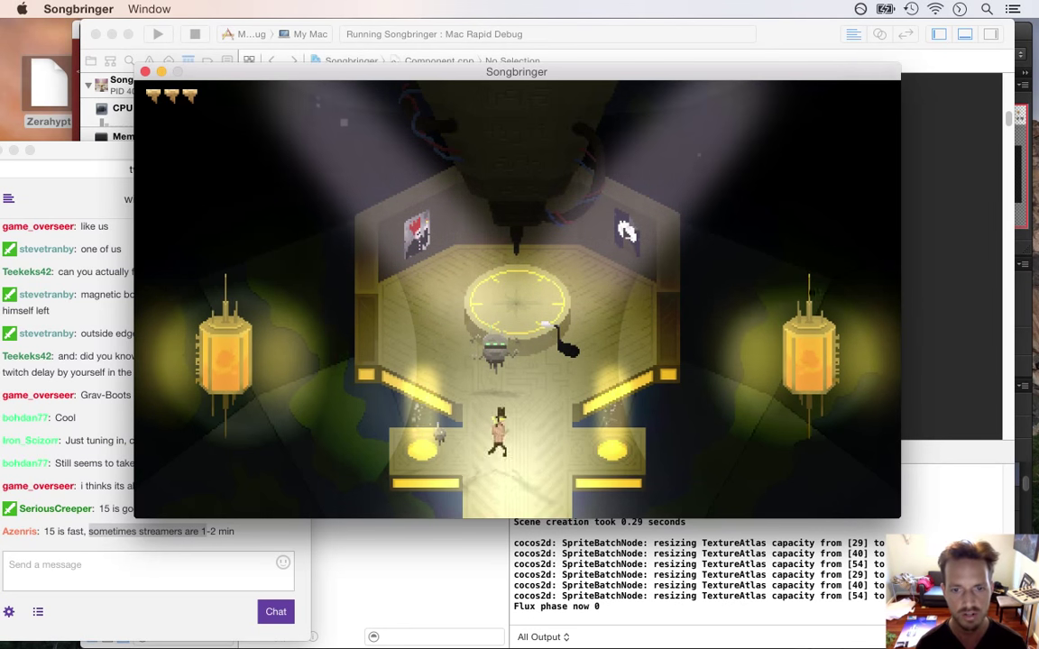
{"action": "key", "text": "Up"}
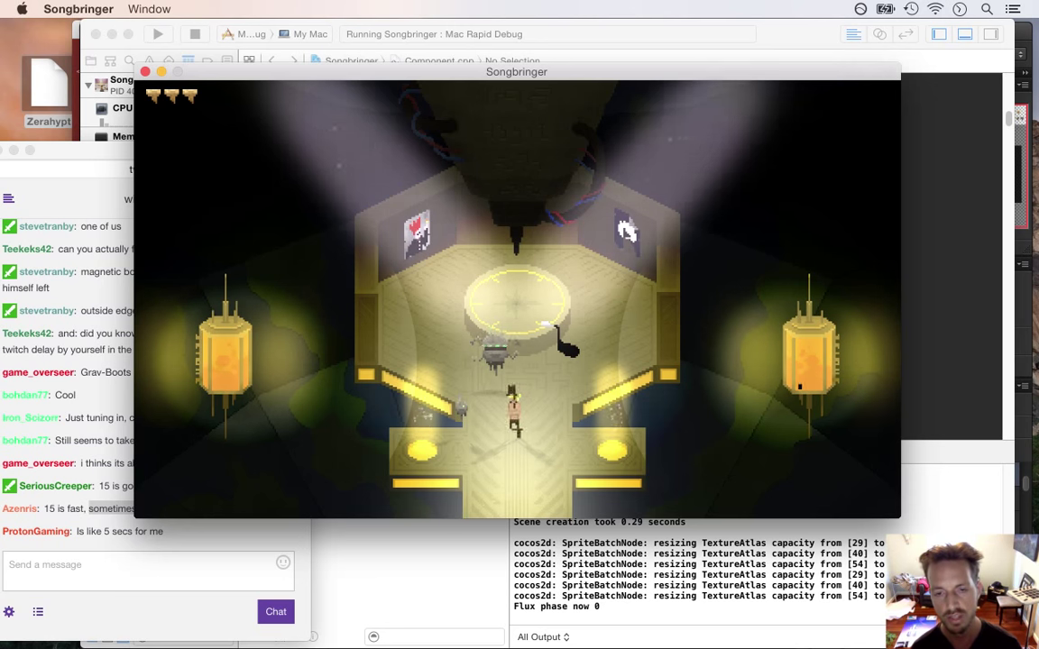
{"action": "key", "text": "Right"}
{"action": "key", "text": "Return"}
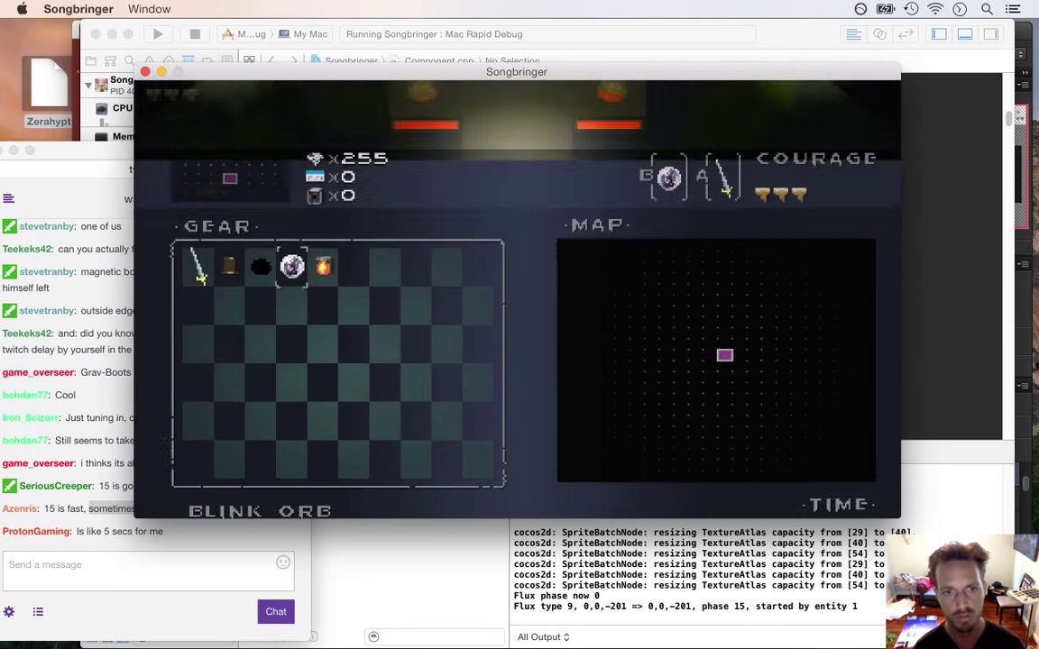
{"action": "key", "text": "Return"}
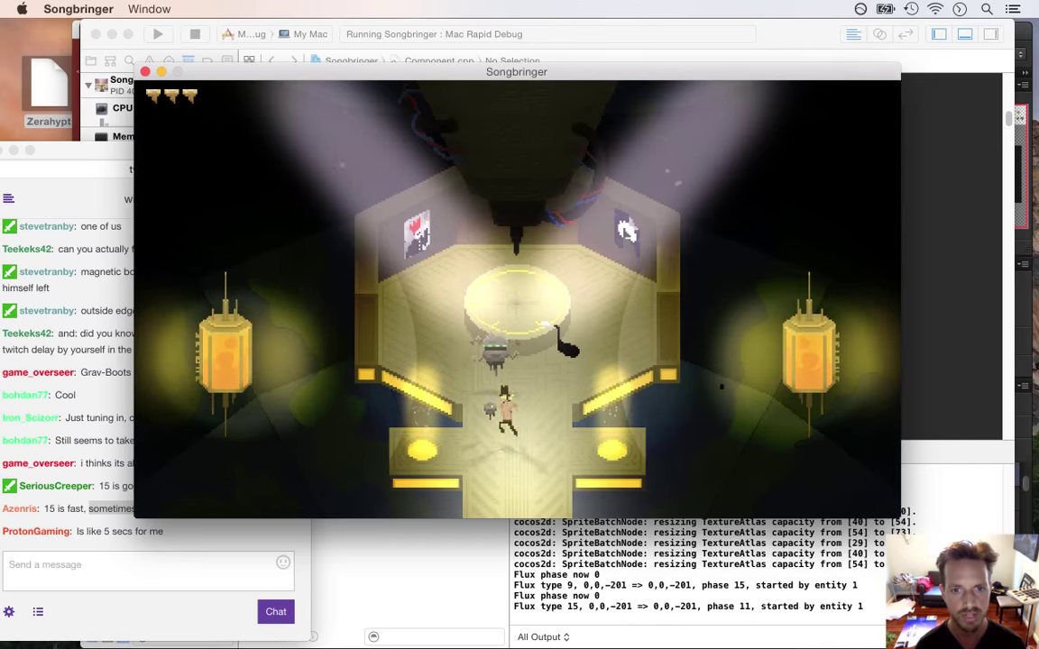
Place the blink orb on the Droidsmith room's left pedestal and leave through the south exit
{"action": "key", "text": "Left"}
{"action": "key", "text": "Down"}
{"action": "key", "text": "Right"}
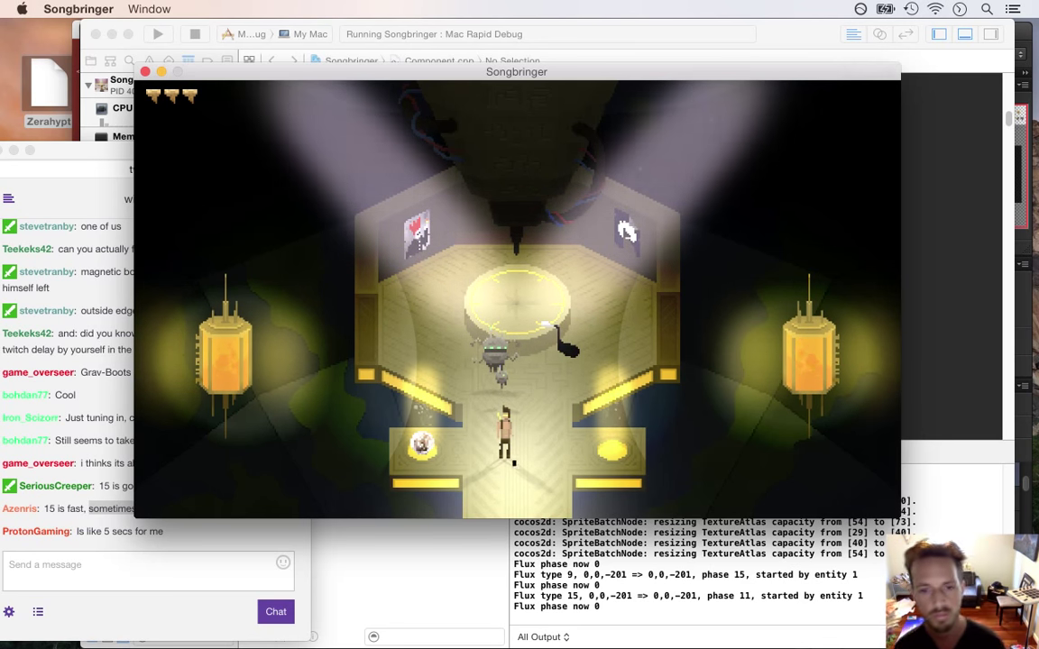
{"action": "key", "text": "Down"}
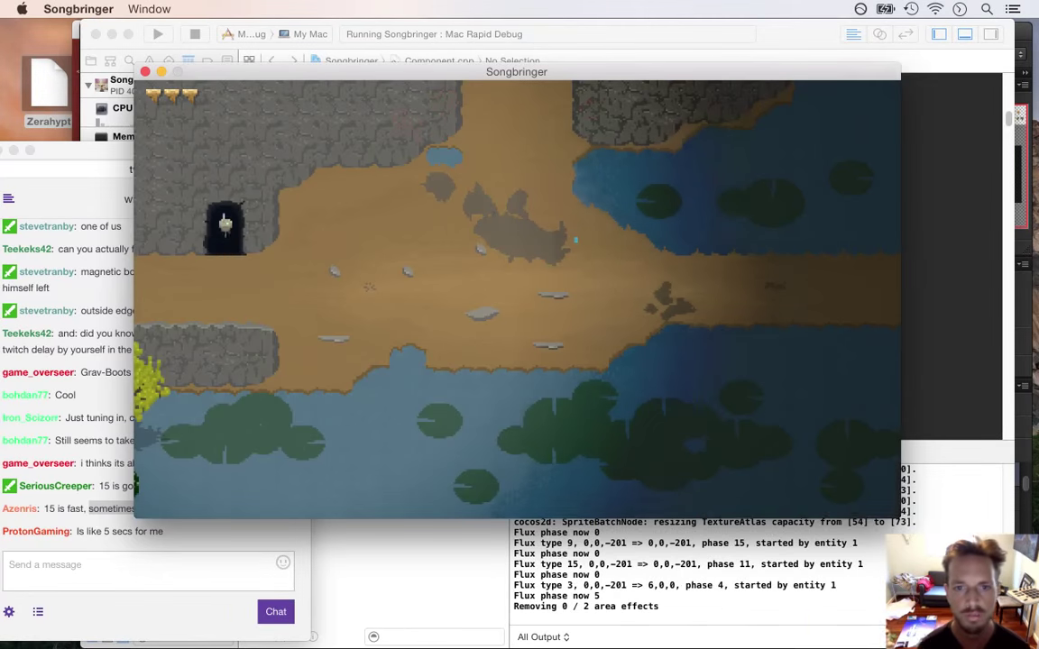
Walk the hero away from the cave entrance and attack the creatures near the north path with the sword
{"action": "key", "text": "Right"}
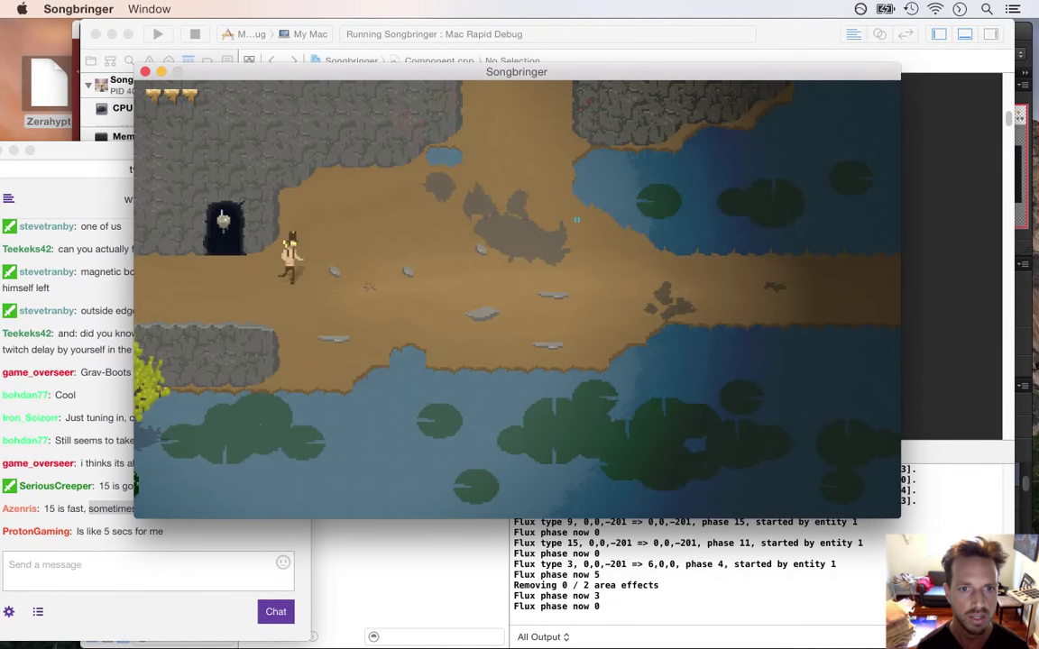
{"action": "key", "text": "space"}
{"action": "key", "text": "Right"}
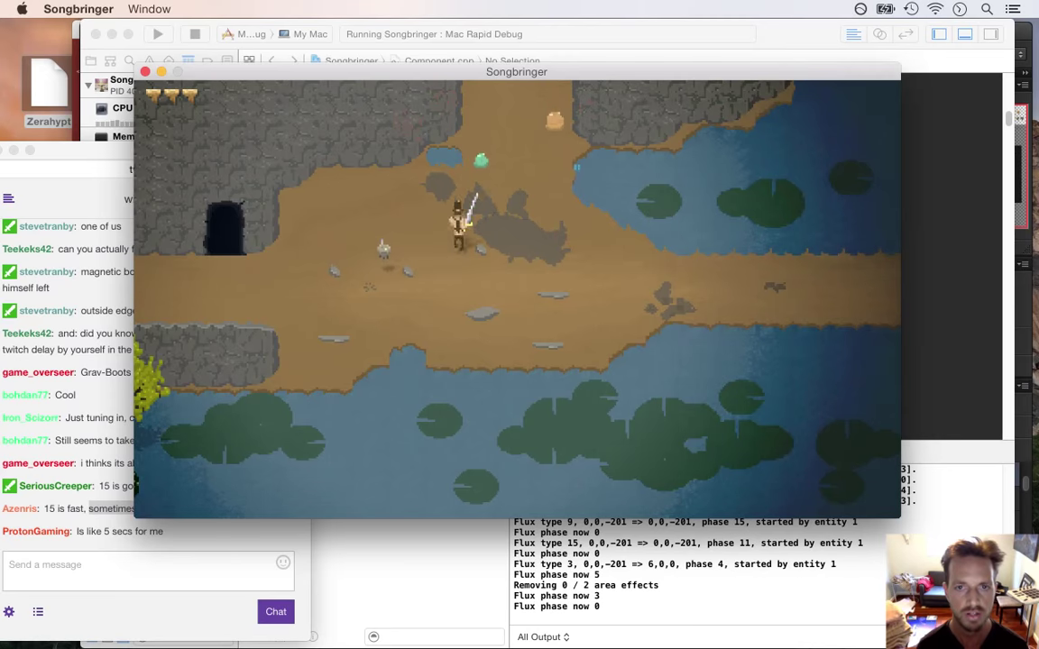
{"action": "key", "text": "Up"}
{"action": "key", "text": "space"}
{"action": "key", "text": "Right"}
{"action": "key", "text": "Right"}
{"action": "key", "text": "space"}
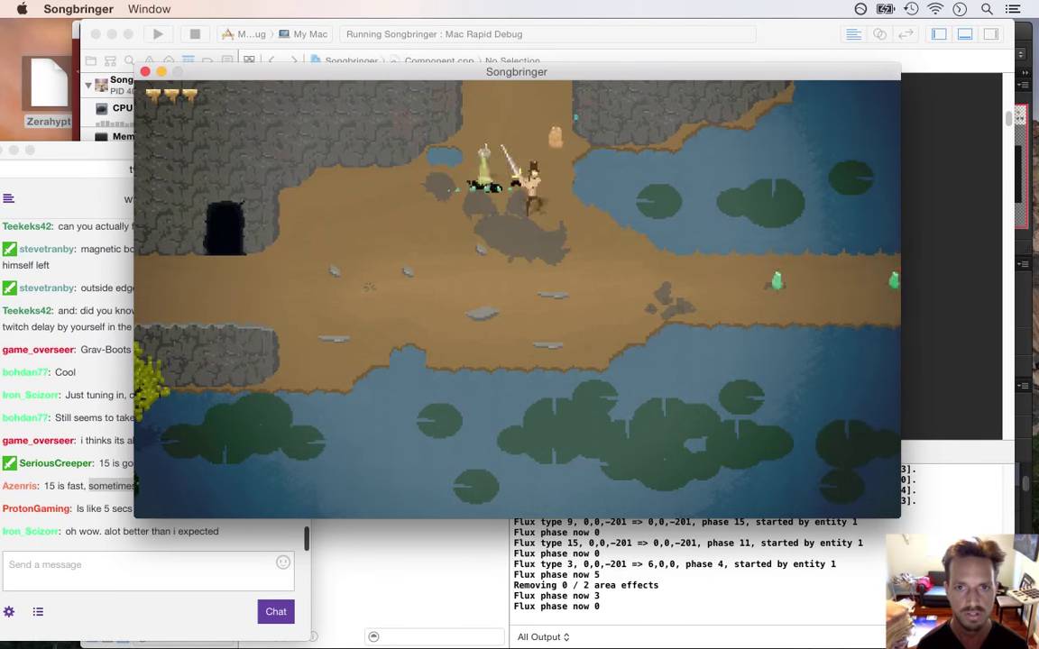
{"action": "key", "text": "Up"}
{"action": "key", "text": "space"}
{"action": "key", "text": "Left"}
{"action": "key", "text": "Down"}
{"action": "key", "text": "Up"}
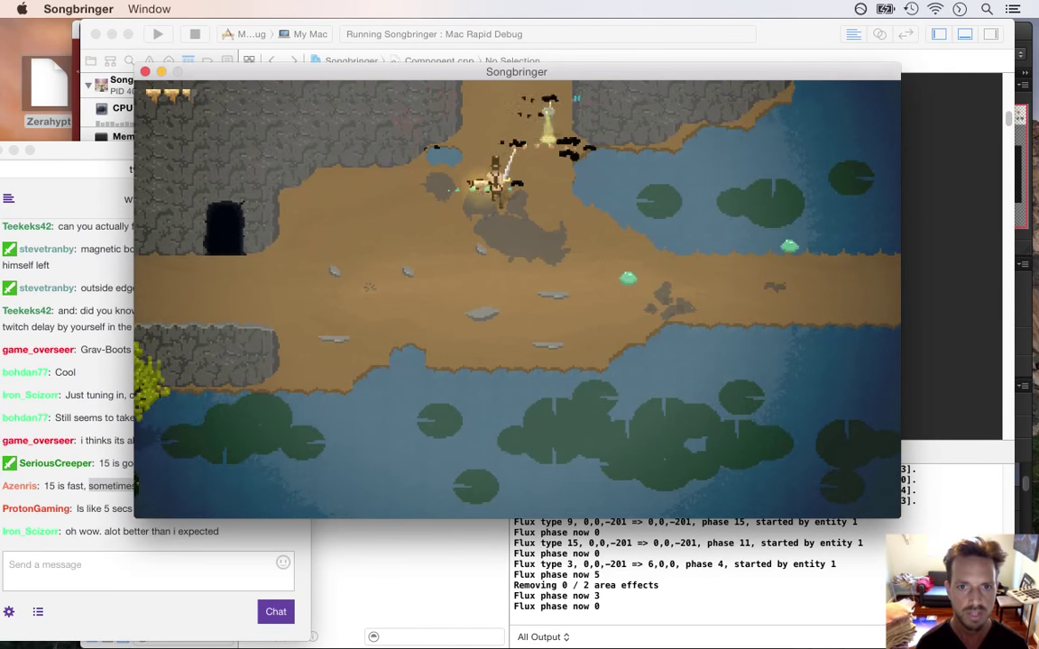
Walk the hero north through the forest area into the next one and turn back south
{"action": "key", "text": "Up"}
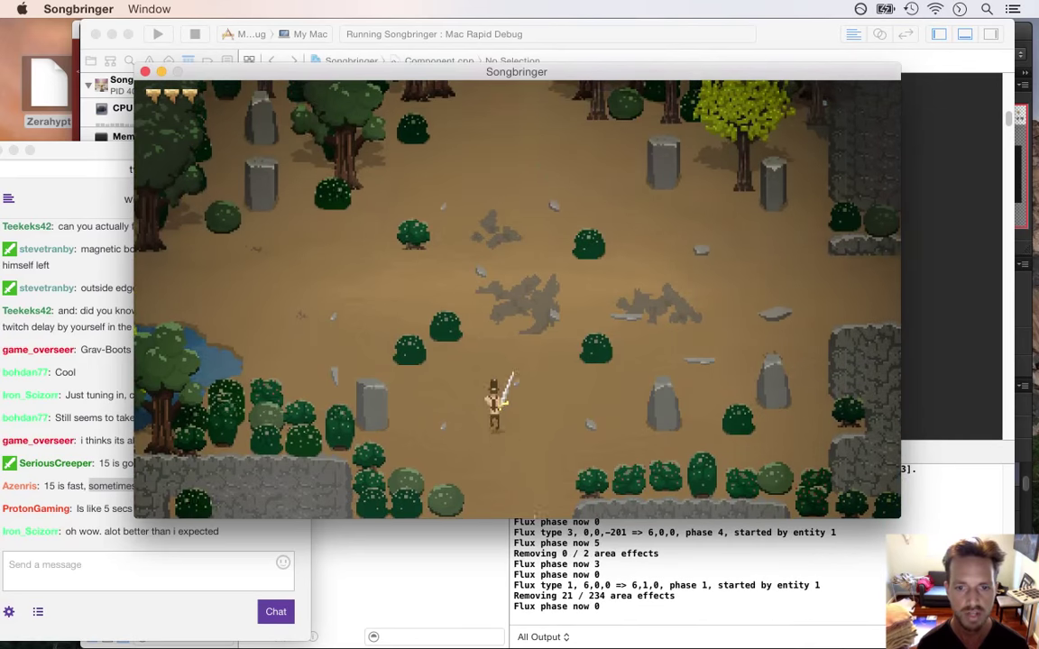
{"action": "key", "text": "Up"}
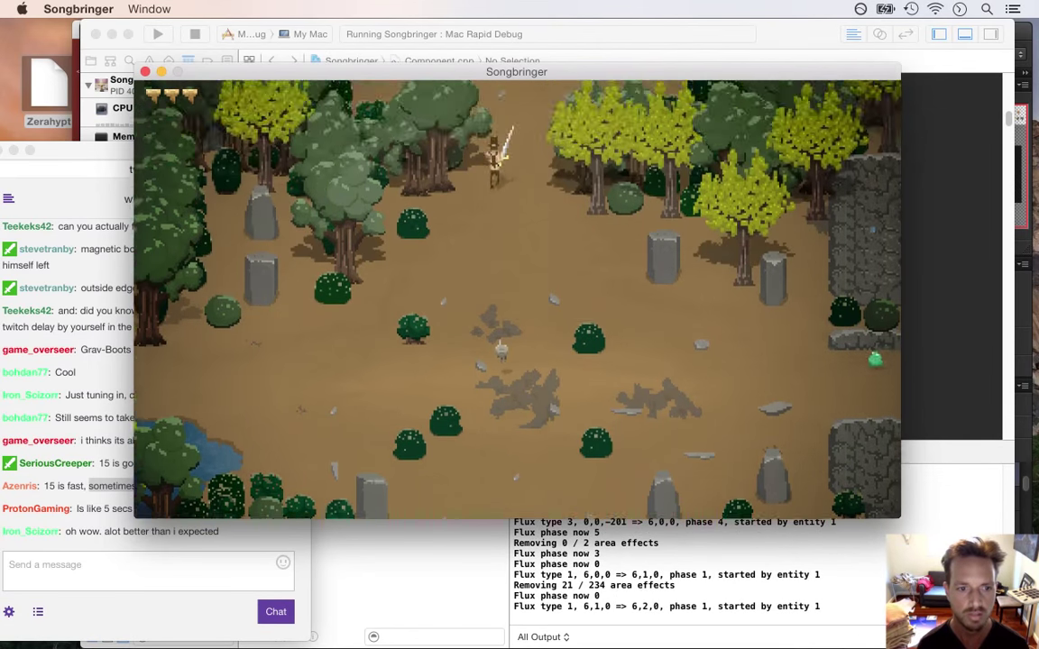
{"action": "key", "text": "Down"}
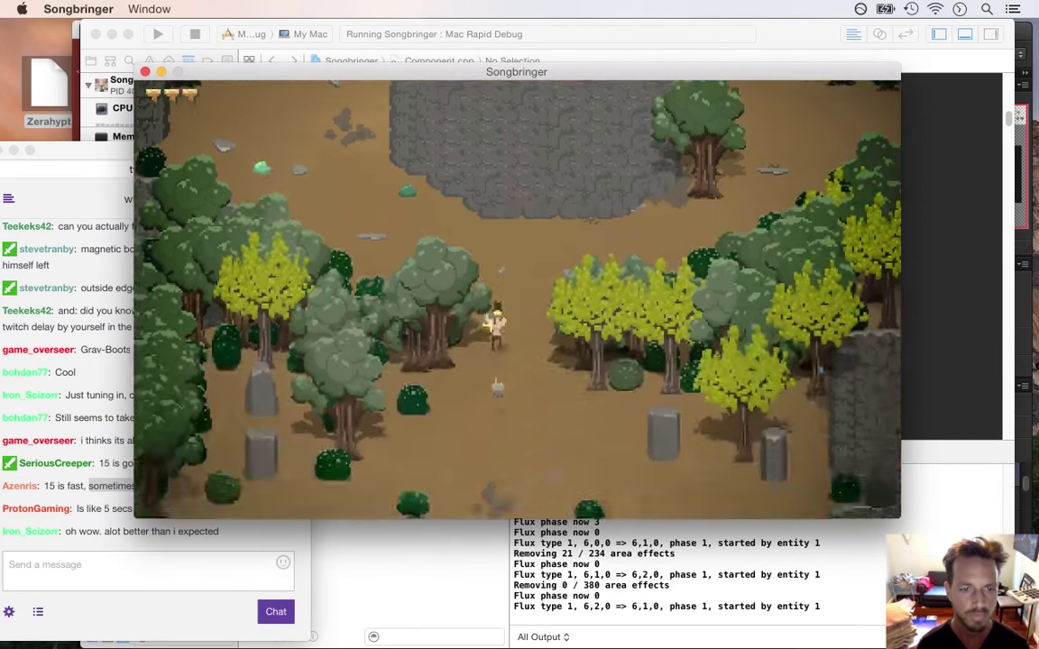
Walk the hero south and west to the pond crossing, and north over the bridge to the boulder clearing
{"action": "key", "text": "Left"}
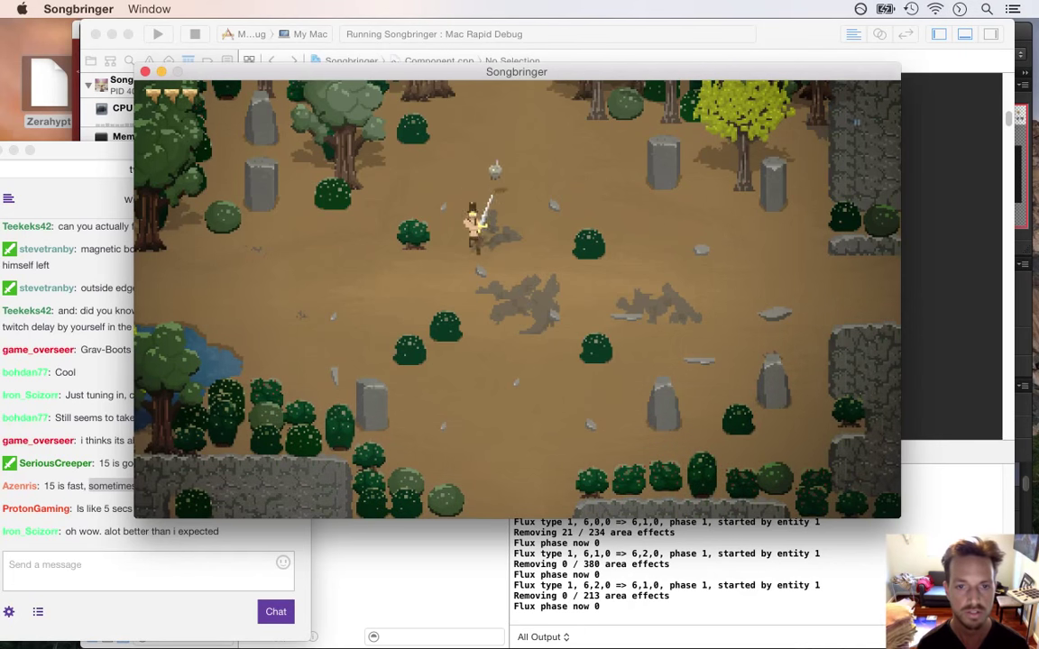
{"action": "key", "text": "Left"}
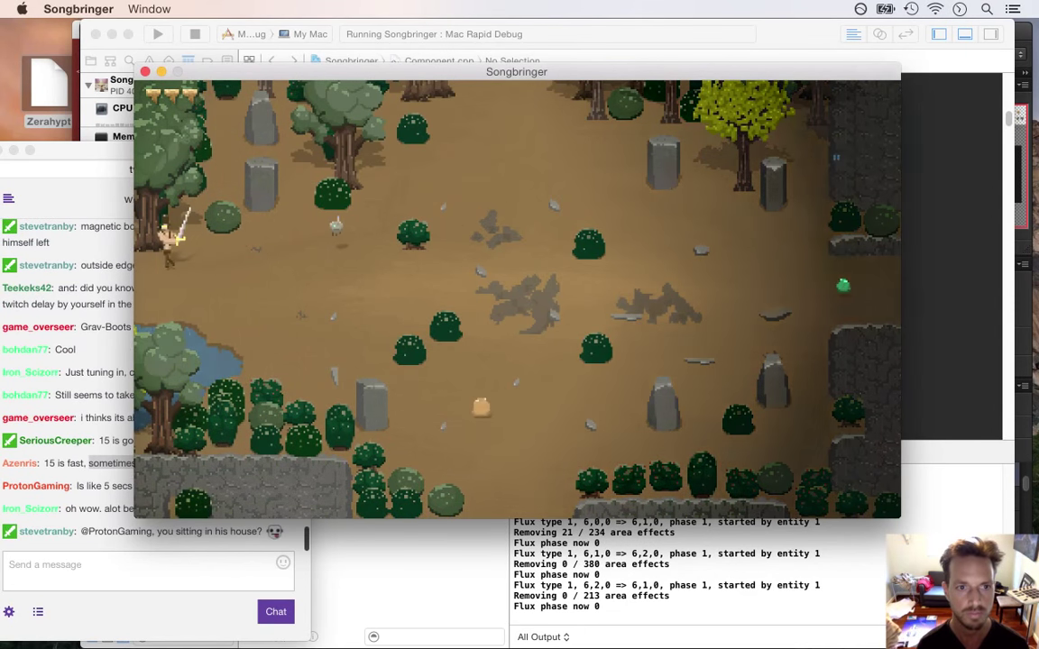
{"action": "key", "text": "Left"}
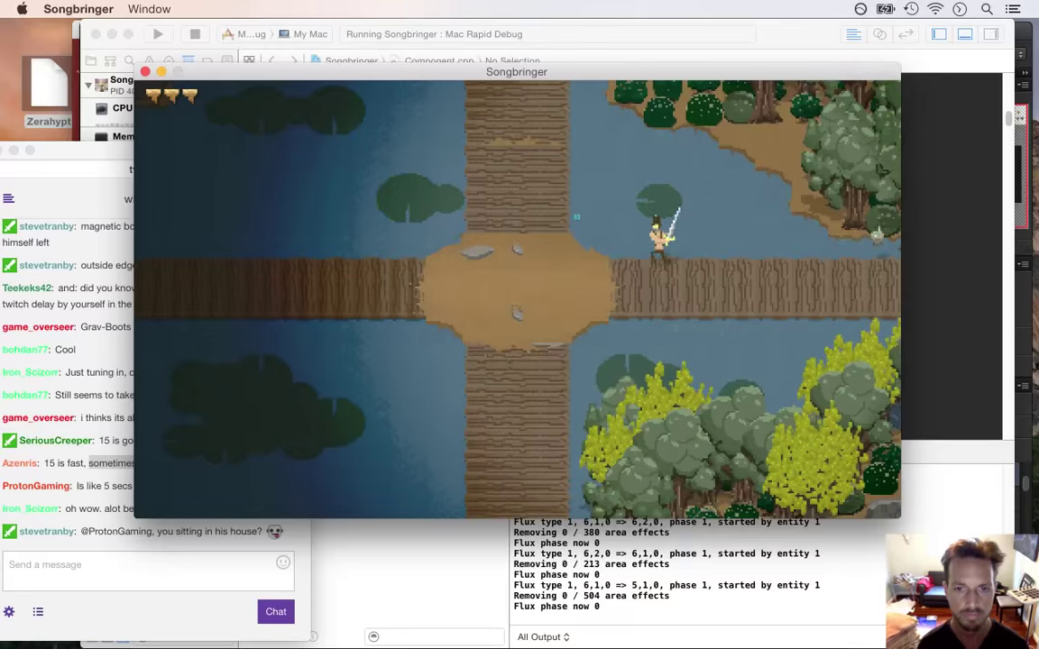
{"action": "key", "text": "Up"}
{"action": "key", "text": "Up"}
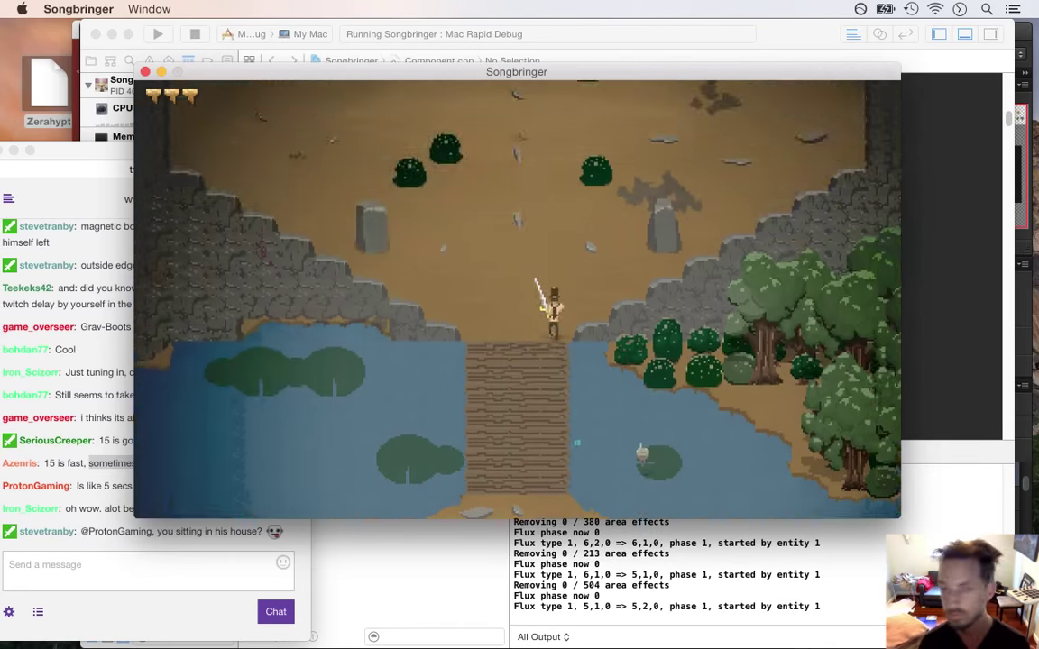
{"action": "key", "text": "Up"}
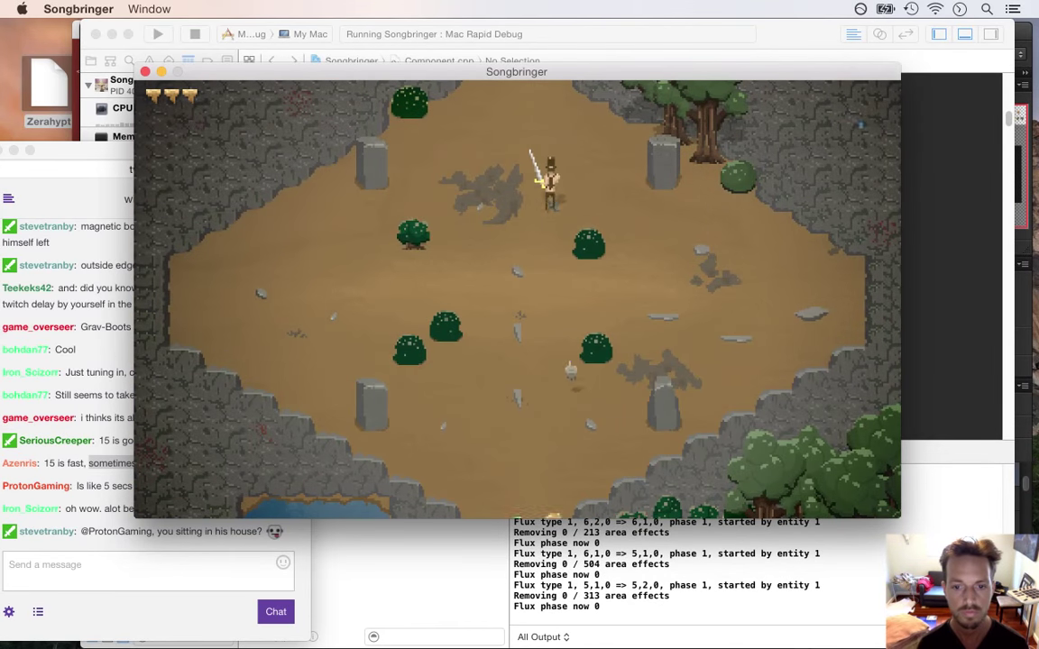
{"action": "key", "text": "Up"}
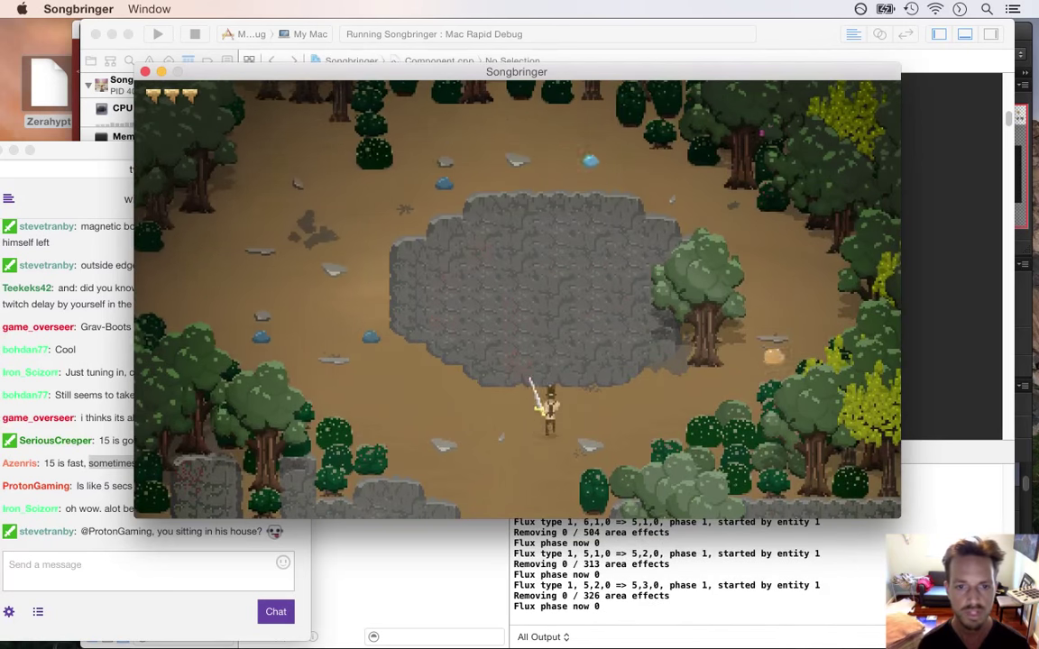
Attack the blue creatures beside the boulder with the sword and walk the hero into the forest area to the west
{"action": "key", "text": "Left"}
{"action": "key", "text": "Left"}
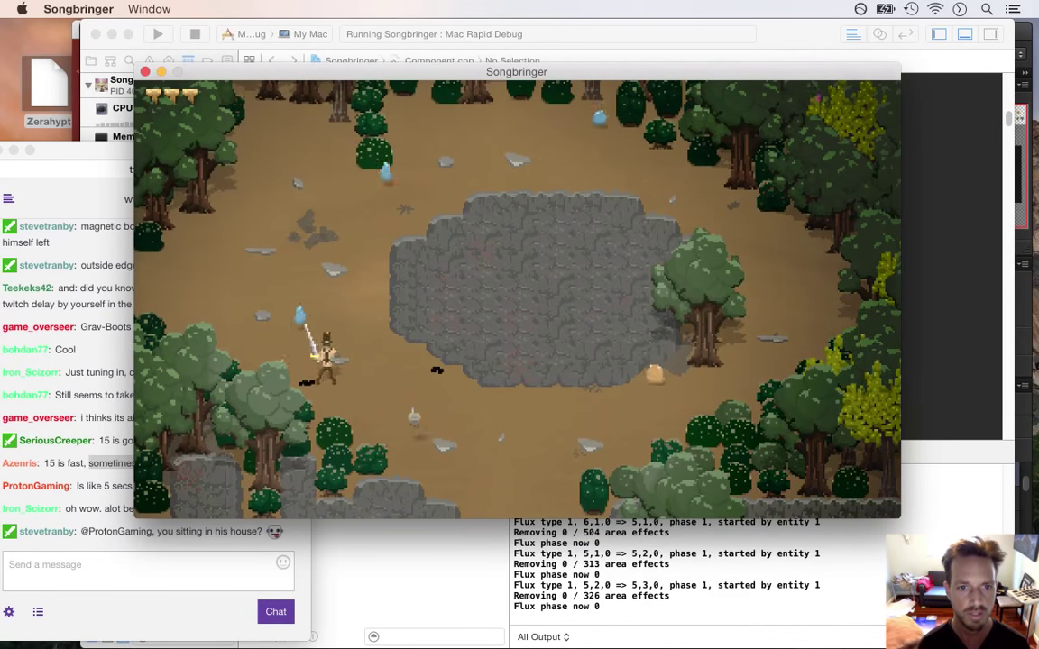
{"action": "key", "text": "Up"}
{"action": "key", "text": "Down"}
{"action": "key", "text": "Up"}
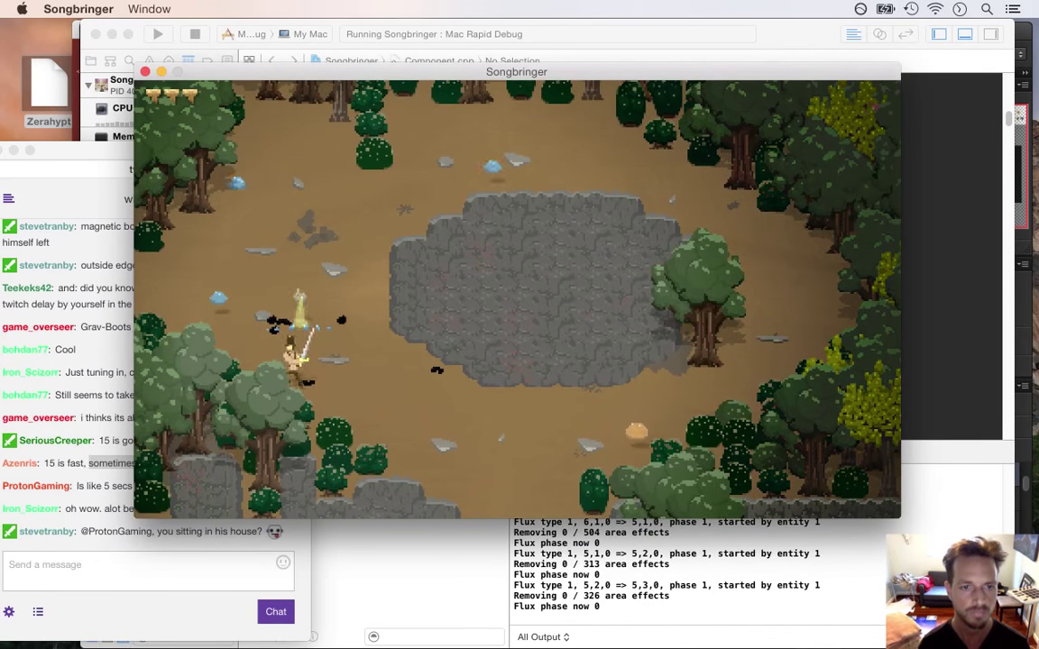
{"action": "key", "text": "Left"}
{"action": "key", "text": "Left"}
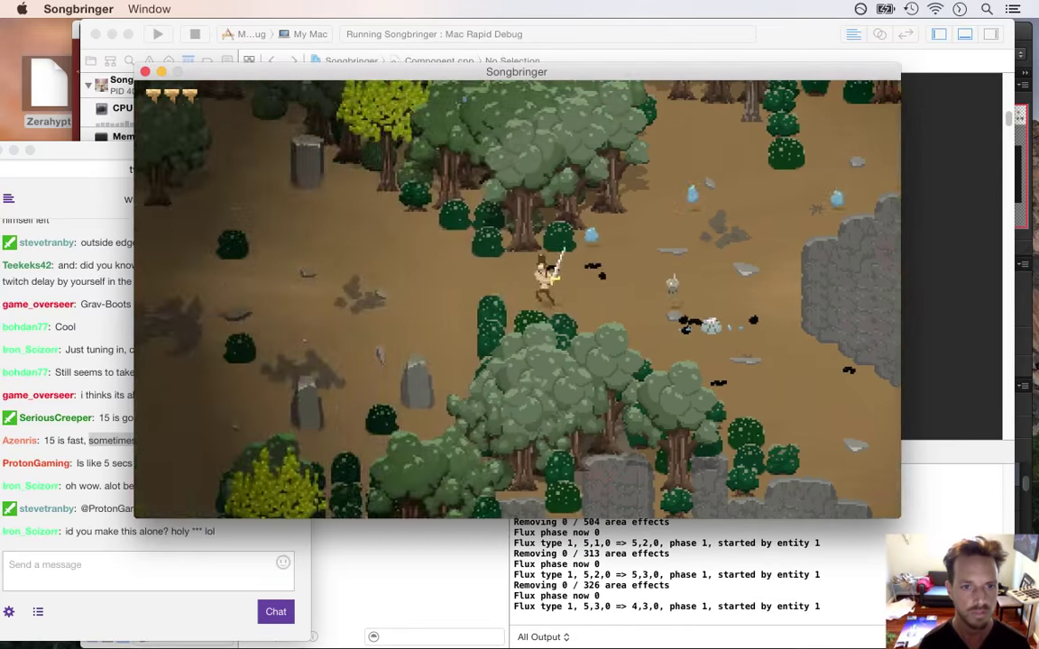
{"action": "key", "text": "Right"}
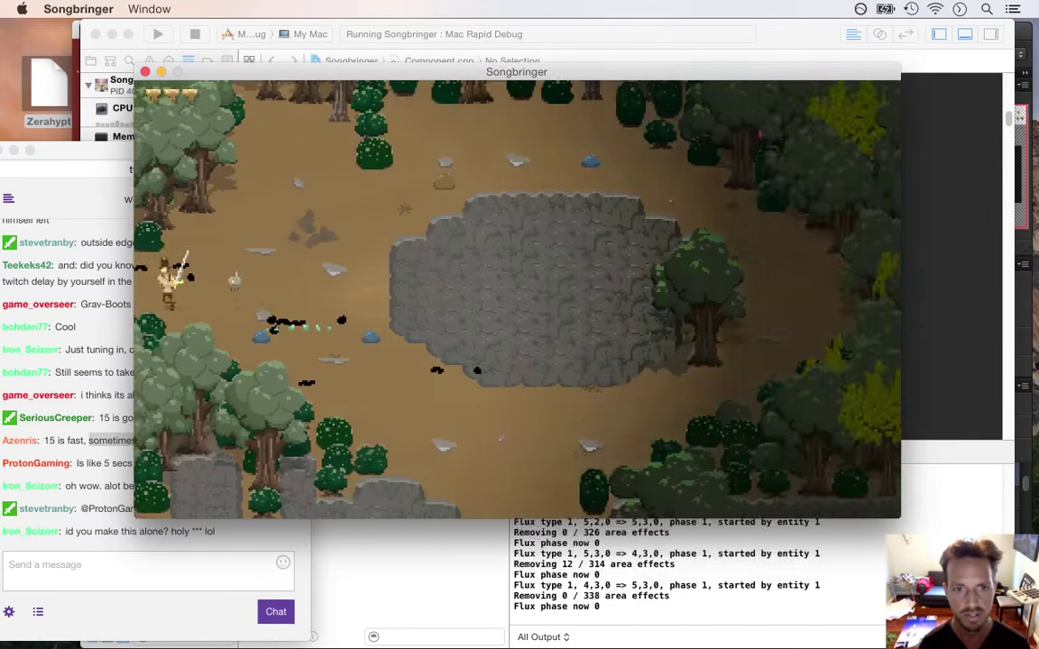
{"action": "key", "text": "Left"}
Check the gear and map screen, move through the gear items and return to the forest area
{"action": "key", "text": "Return"}
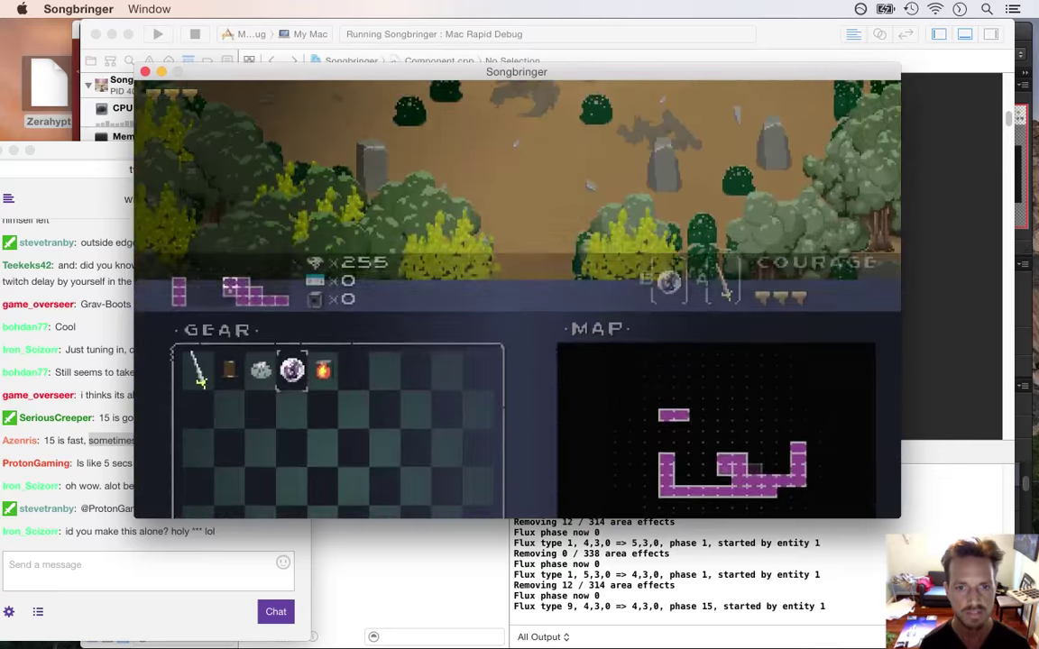
{"action": "key", "text": "Left"}
{"action": "key", "text": "Return"}
{"action": "key", "text": "Return"}
{"action": "key", "text": "Left"}
{"action": "key", "text": "Left"}
{"action": "key", "text": "Down"}
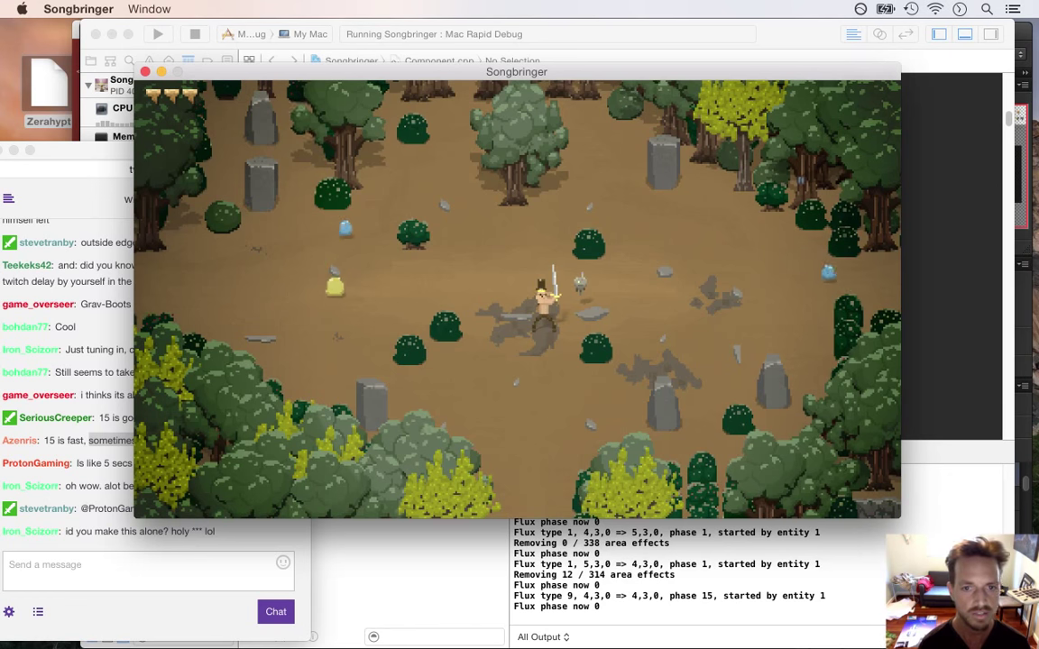
Walk the hero south past the bushes to the gap between the yellow trees
{"action": "key", "text": "Down"}
{"action": "key", "text": "Left"}
{"action": "key", "text": "Down"}
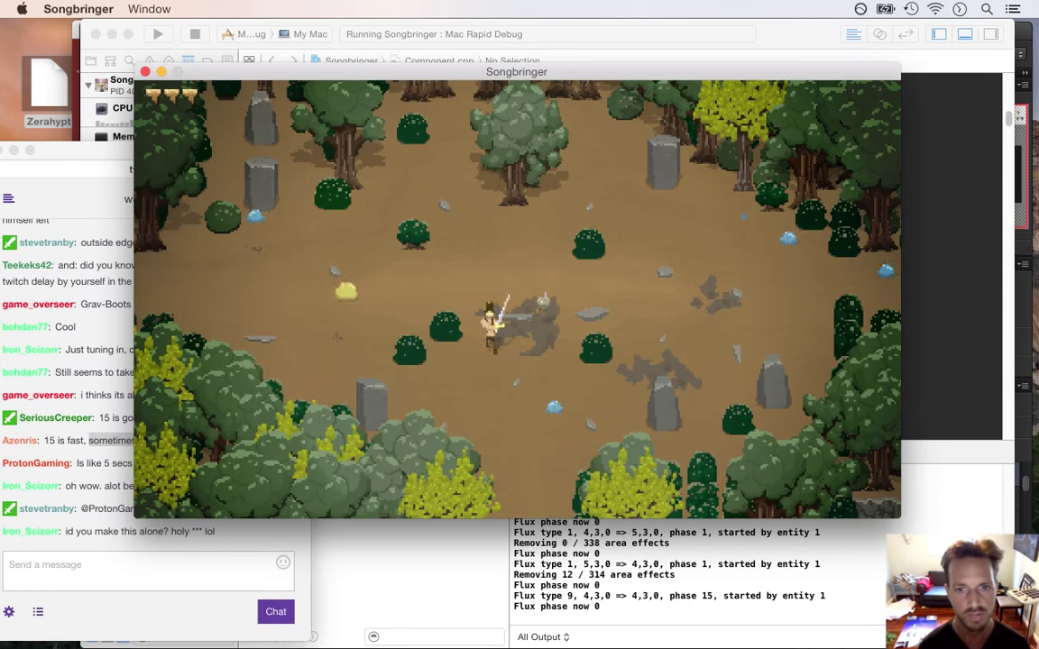
{"action": "key", "text": "Left"}
{"action": "key", "text": "Down"}
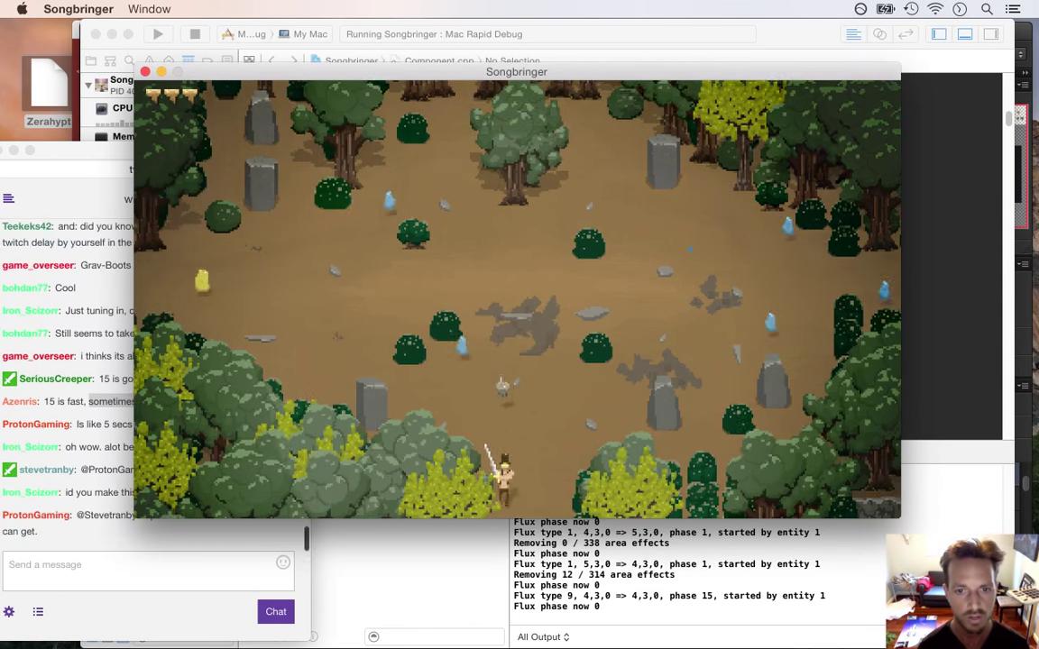
Walk the hero around the stone monument and onto its round platform to enter the Level 1 dungeon
{"action": "key", "text": "Left"}
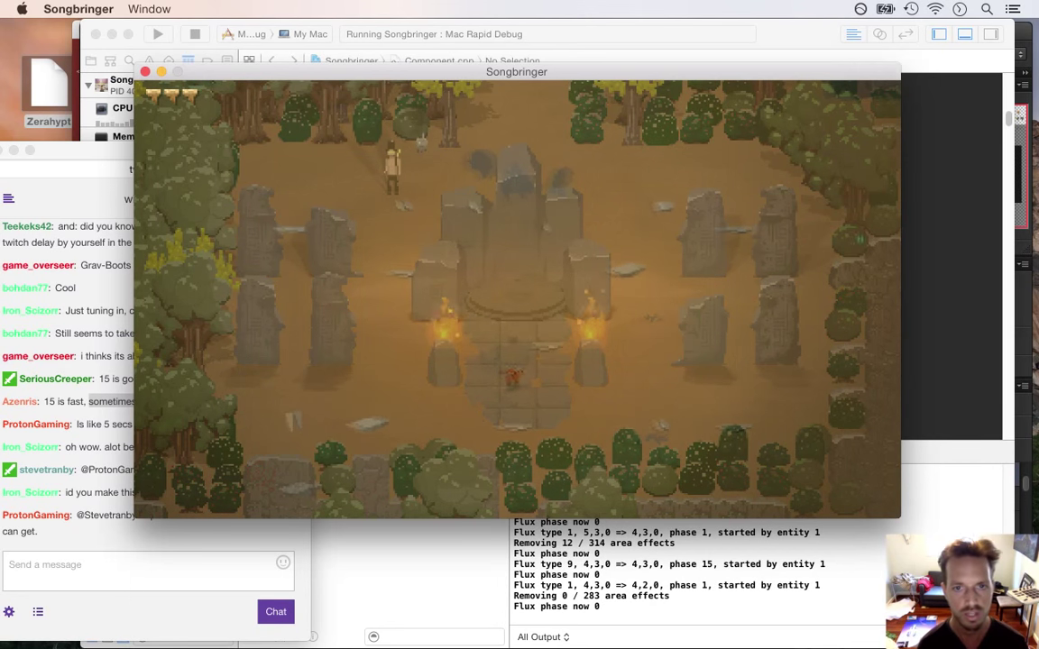
{"action": "key", "text": "Down"}
{"action": "key", "text": "Right"}
{"action": "key", "text": "Right"}
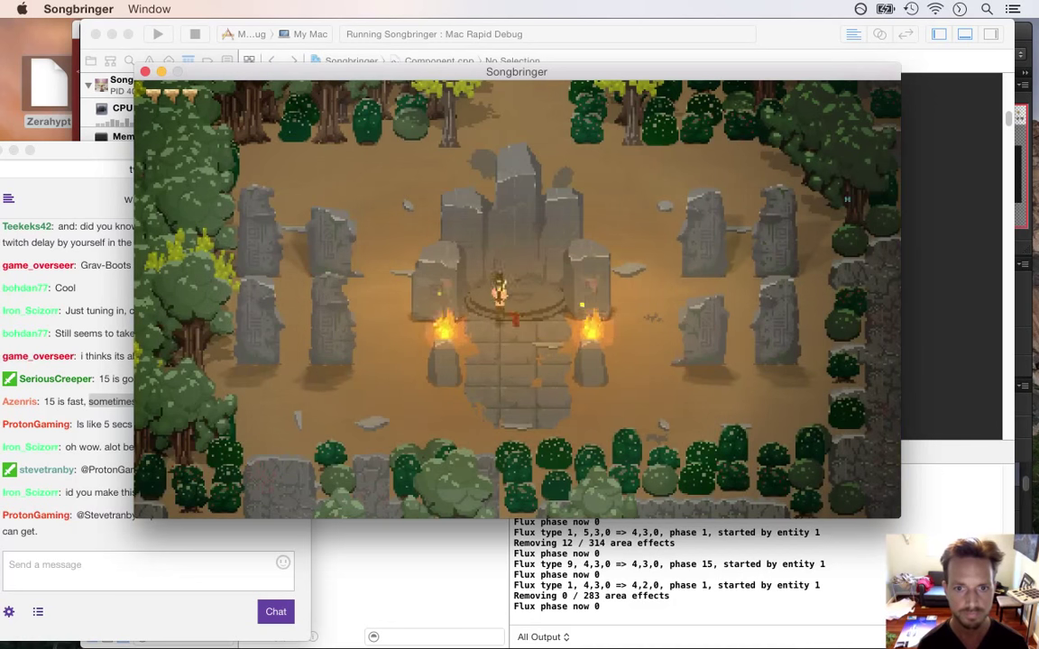
{"action": "key", "text": "Up"}
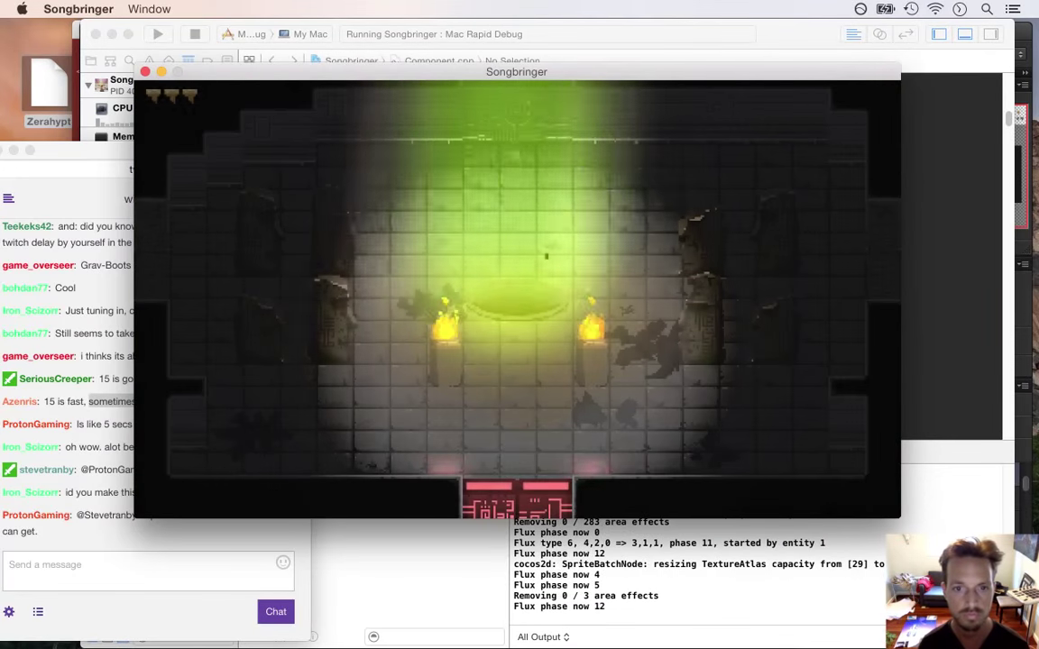
Walk the hero from the Level 1 entrance room into the room to the east, briefly checking the gear screen on the way
{"action": "key", "text": "Right"}
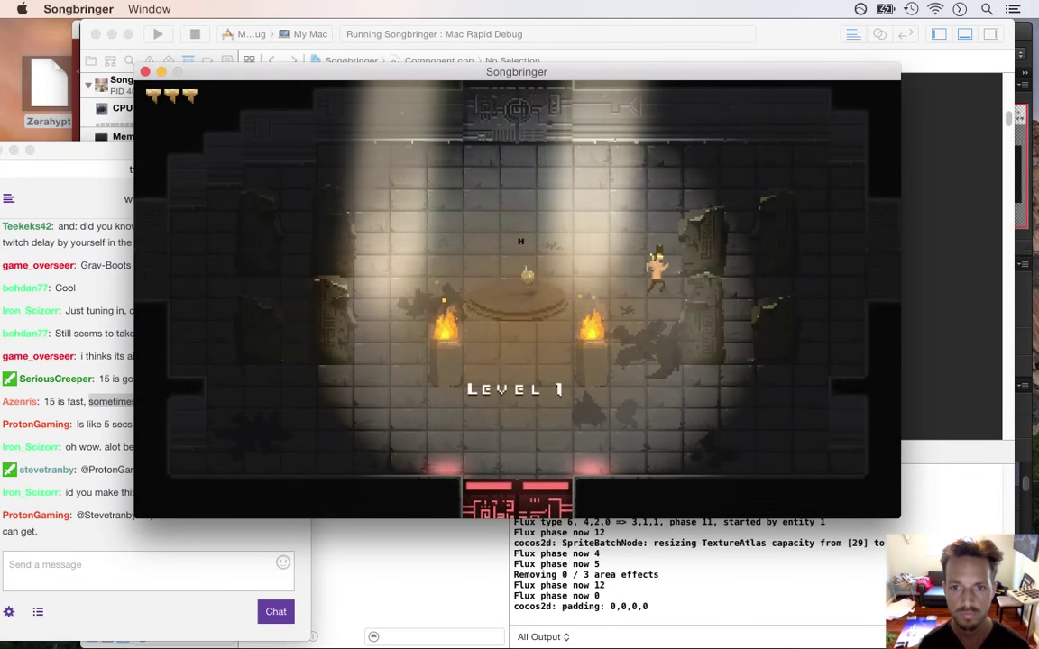
{"action": "key", "text": "Return"}
{"action": "key", "text": "Return"}
{"action": "key", "text": "Escape"}
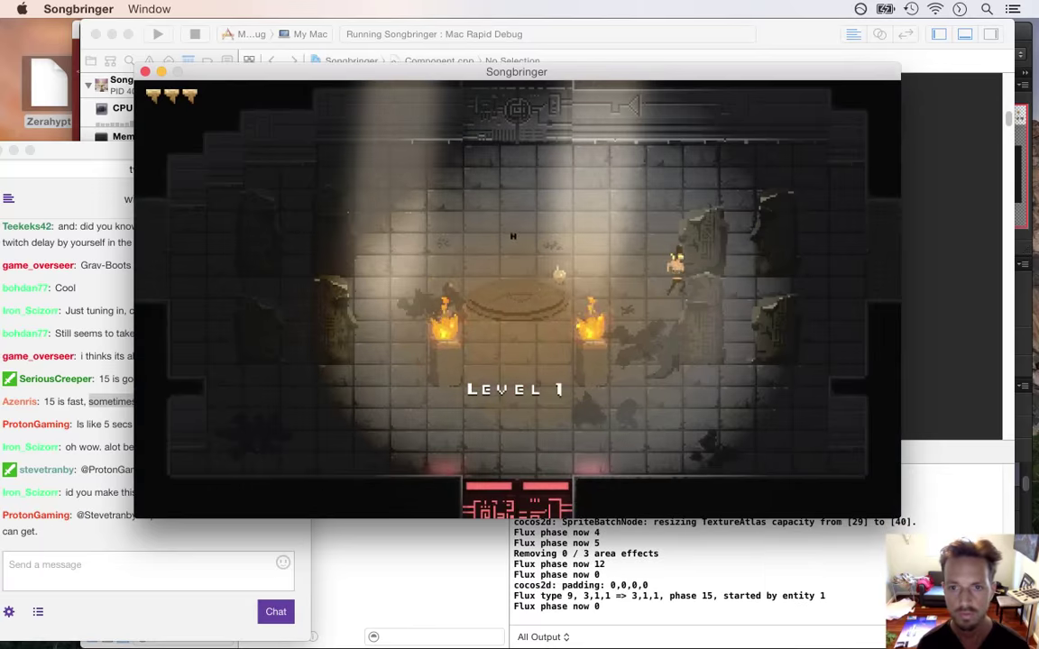
{"action": "key", "text": "Right"}
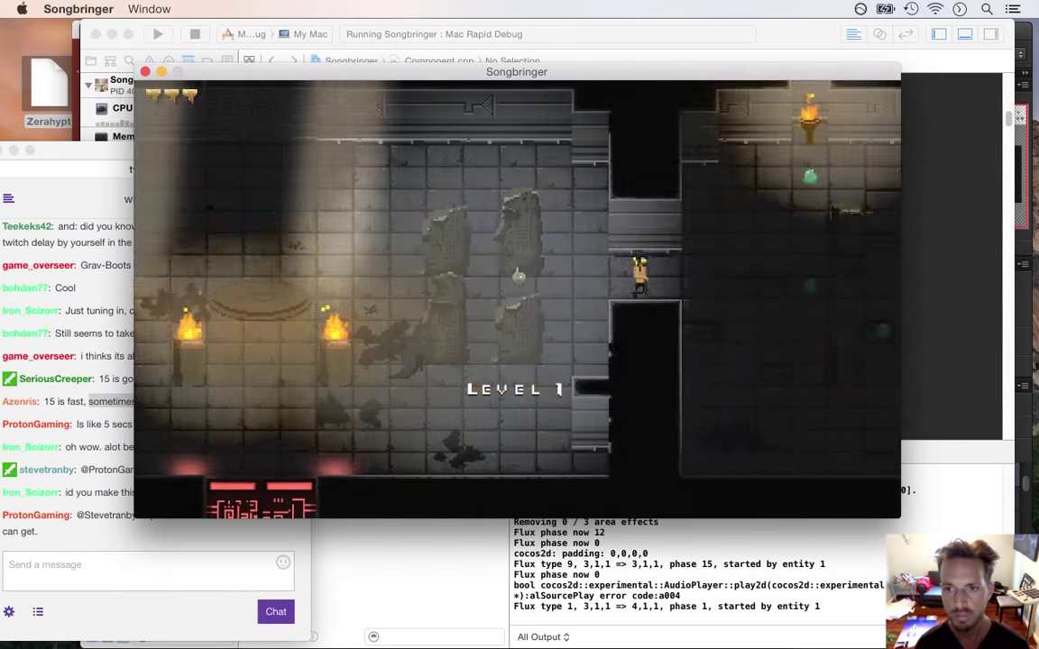
{"action": "key", "text": "Down"}
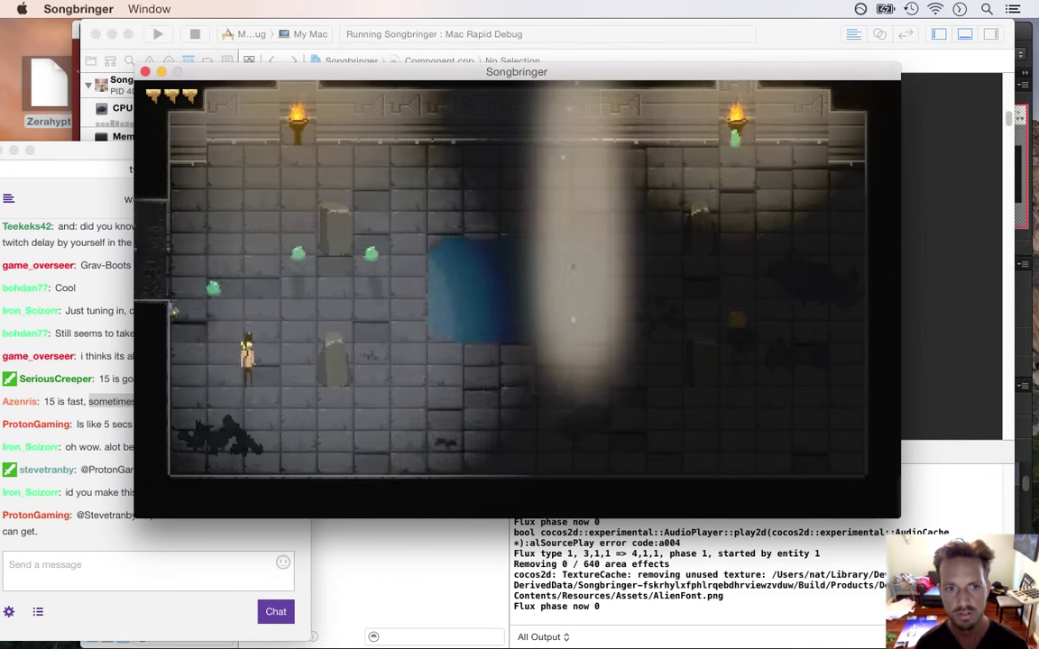
Select the top hat for the B slot on the gear screen and close it
{"action": "key", "text": "Escape"}
{"action": "key", "text": "a"}
{"action": "key", "text": "Escape"}
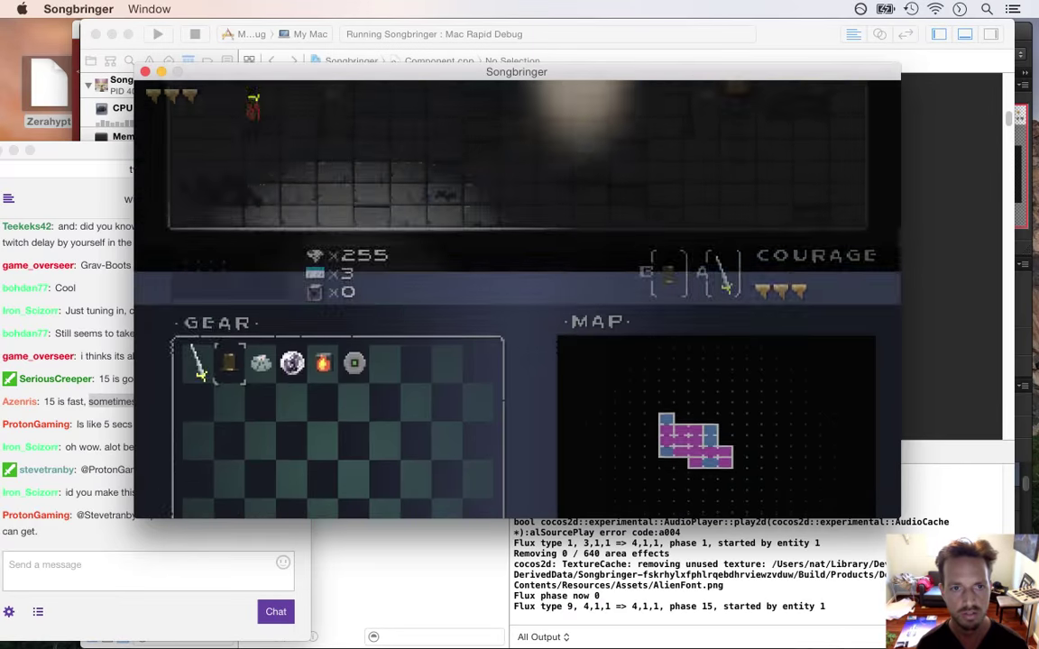
Fight the green creatures around the dungeon pool with the sword and quit the game
{"action": "key", "text": "d"}
{"action": "key", "text": "w"}
{"action": "key", "text": "space"}
{"action": "key", "text": "space"}
{"action": "key", "text": "space"}
{"action": "key", "text": "d"}
{"action": "key", "text": "d"}
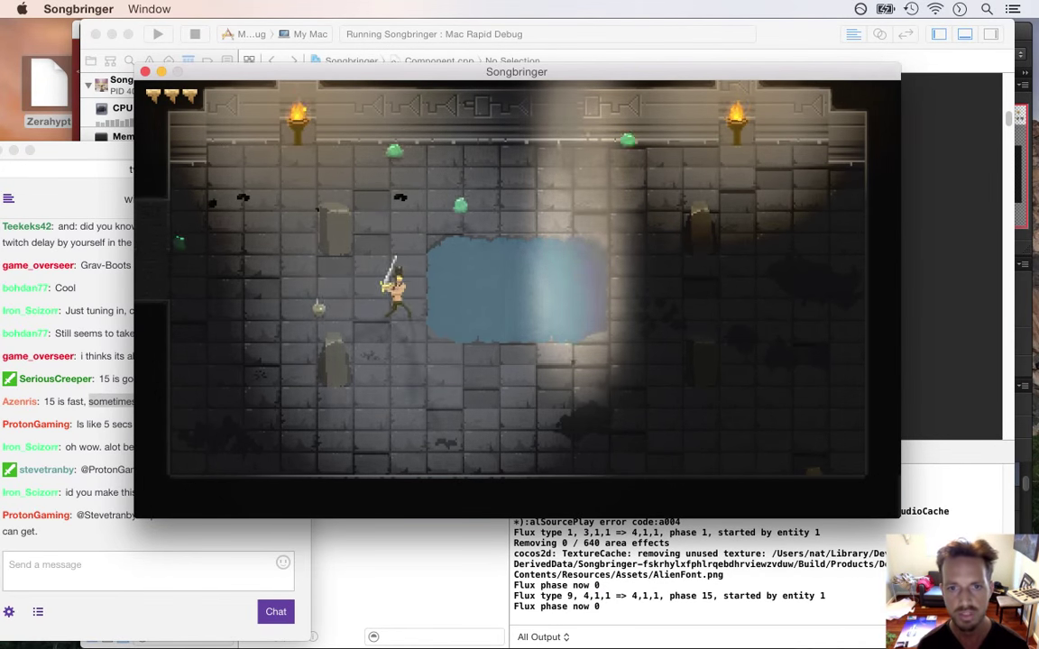
{"action": "key", "text": "w"}
{"action": "key", "text": "j"}
{"action": "key", "text": "s"}
{"action": "key", "text": "super+q"}
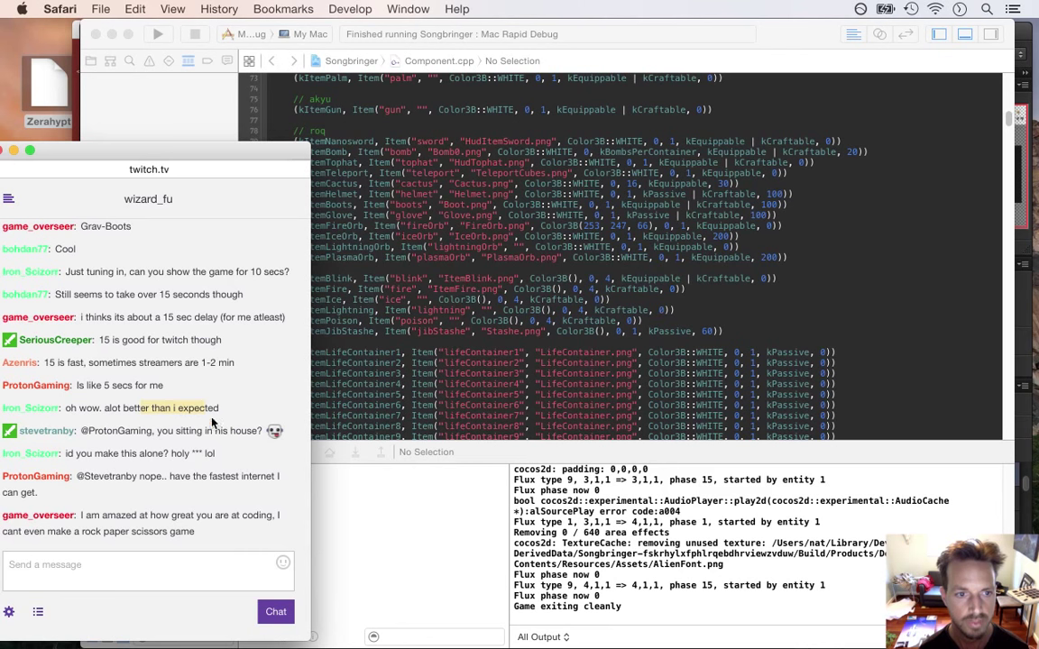
Read the viewers' latest messages in the Twitch chat, highlighting each one
{"action": "left_click_drag", "start_coordinate": [122, 457], "coordinate": [204, 457]}
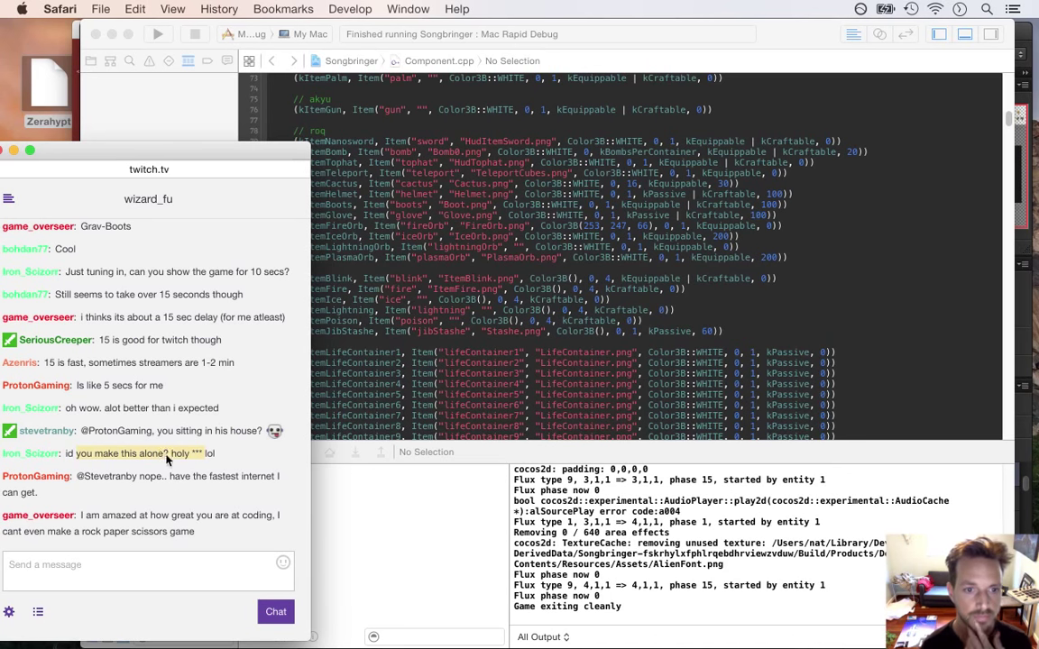
{"action": "left_click", "coordinate": [89, 387]}
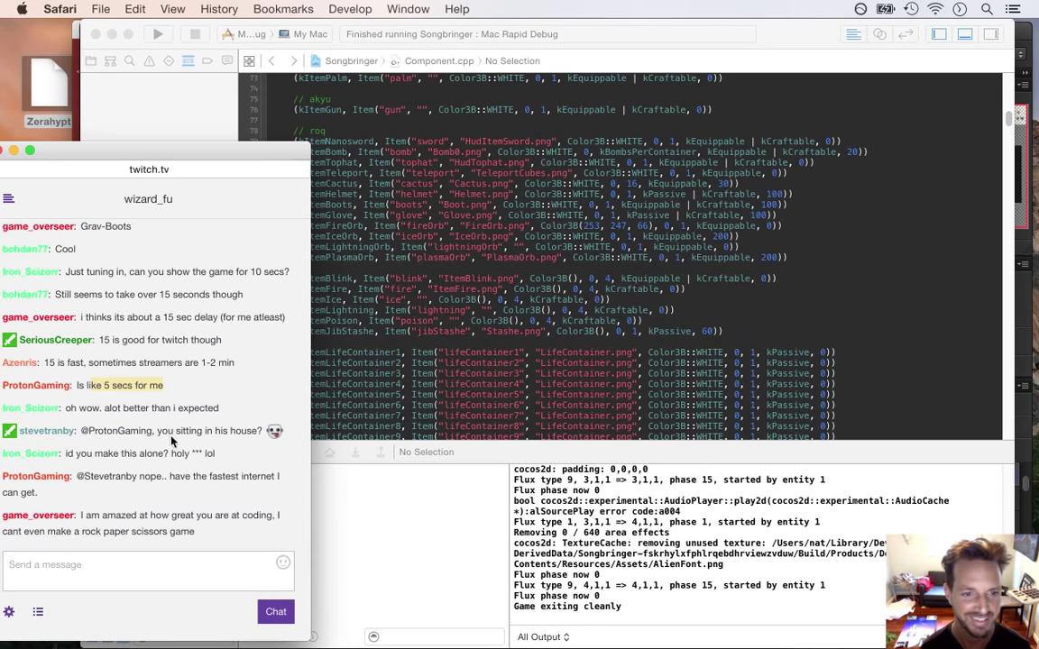
{"action": "left_click_drag", "start_coordinate": [136, 477], "coordinate": [215, 487]}
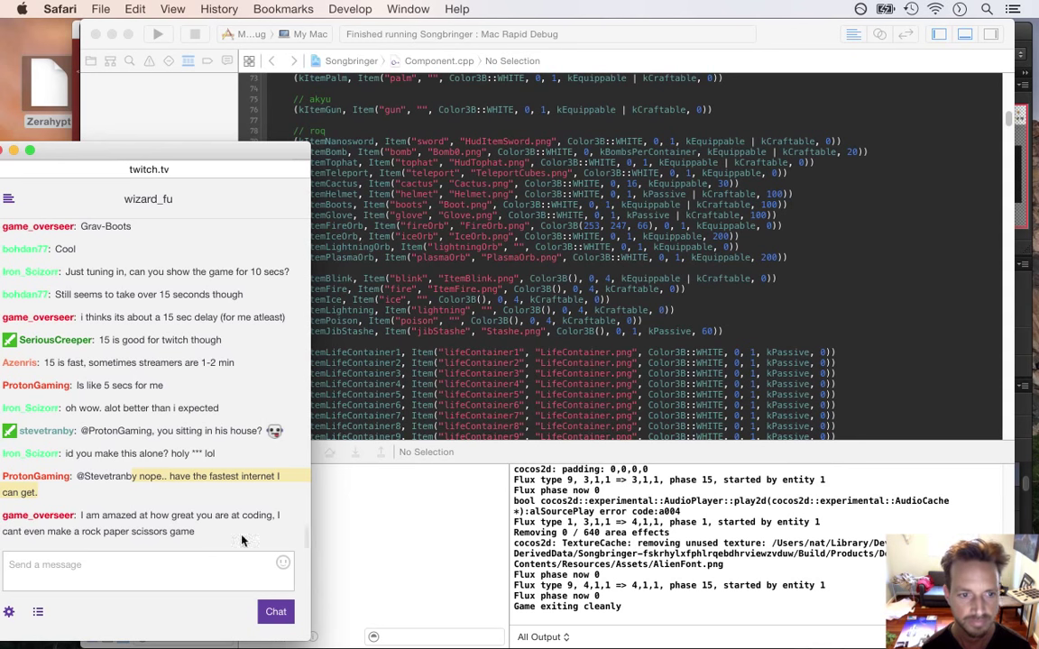
{"action": "left_click_drag", "start_coordinate": [104, 517], "coordinate": [202, 526]}
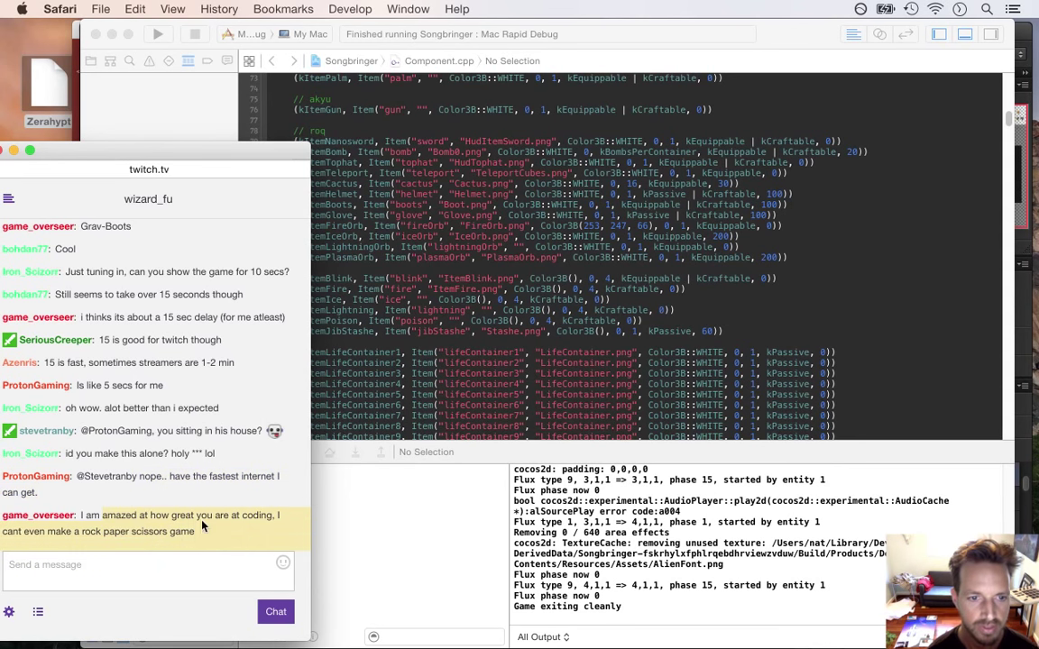
Return to Component.cpp in Xcode, collapse the debug area and show the project's file list
{"action": "left_click", "coordinate": [508, 397]}
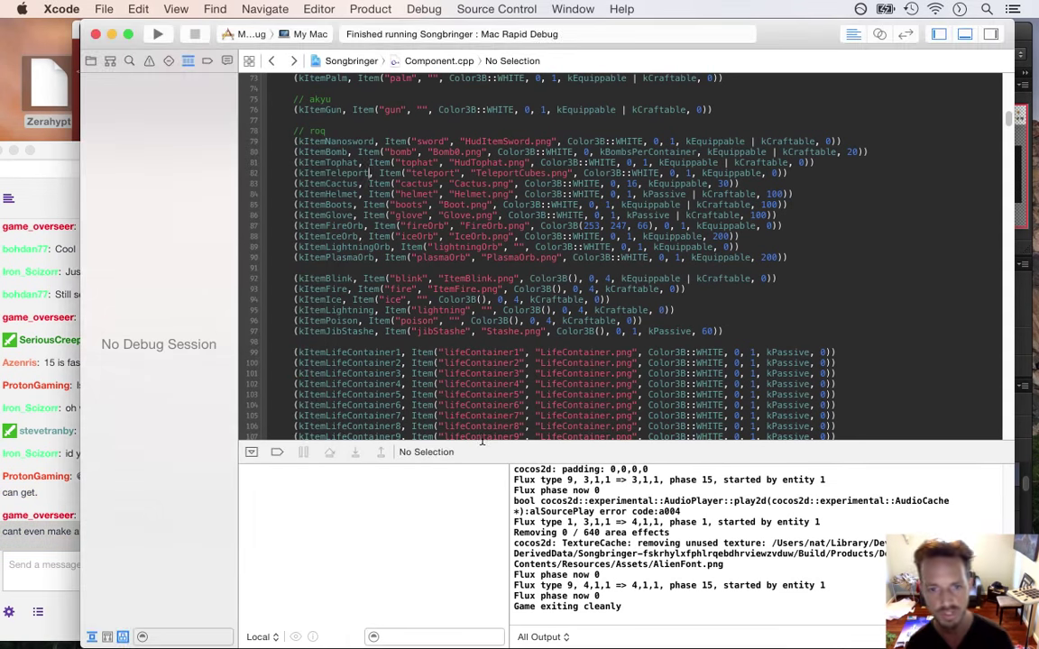
{"action": "left_click_drag", "start_coordinate": [507, 454], "coordinate": [512, 561]}
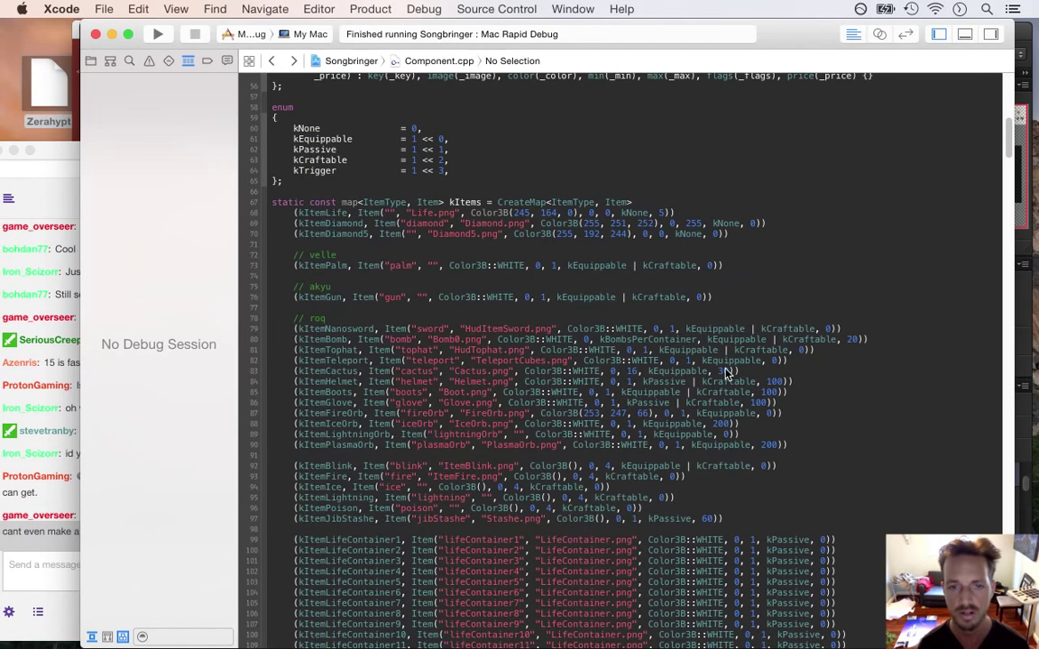
{"action": "left_click", "coordinate": [90, 61]}
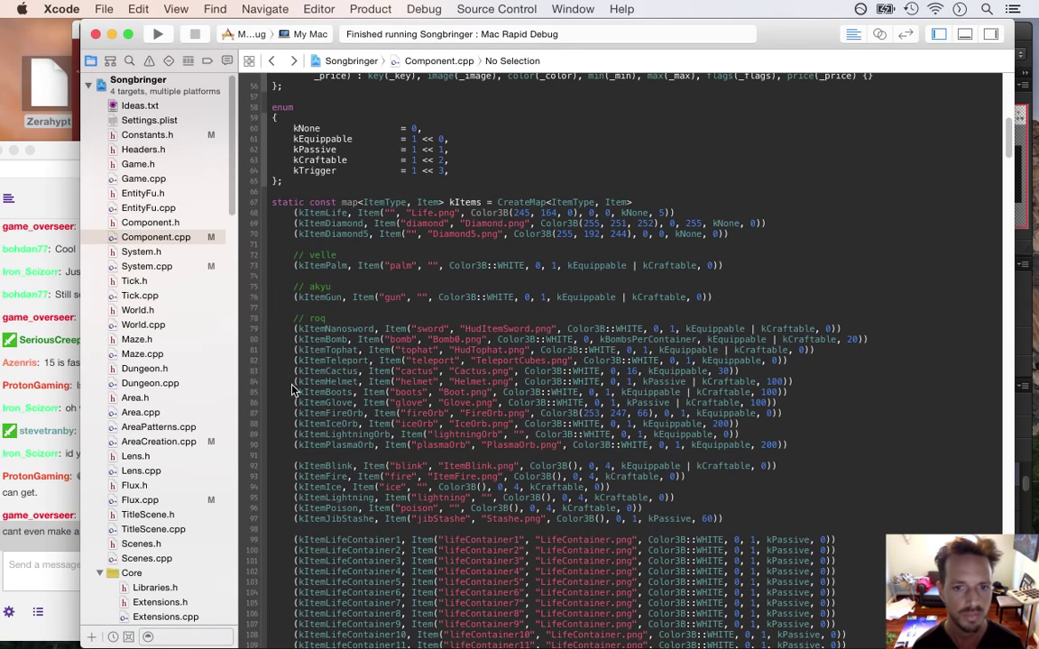
Switch to Hud.psd in Photoshop, sample a grey from the small dark block icon and add a layer named teleportcubes
{"action": "key", "text": "super+Tab"}
{"action": "key", "text": "super+Tab"}
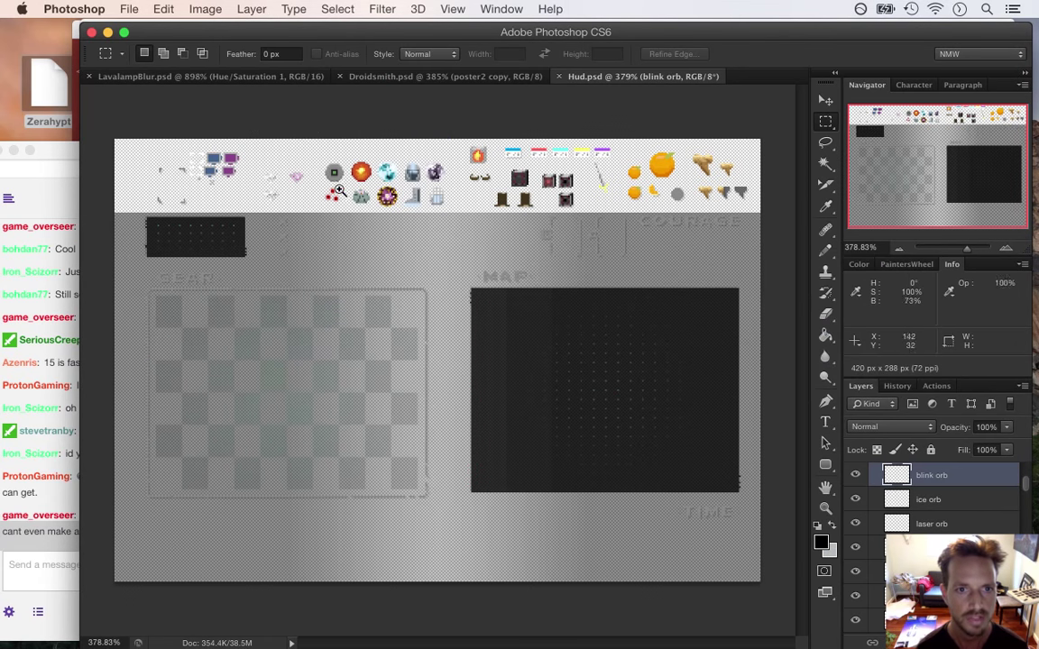
{"action": "left_click_drag", "start_coordinate": [321, 187], "coordinate": [723, 210]}
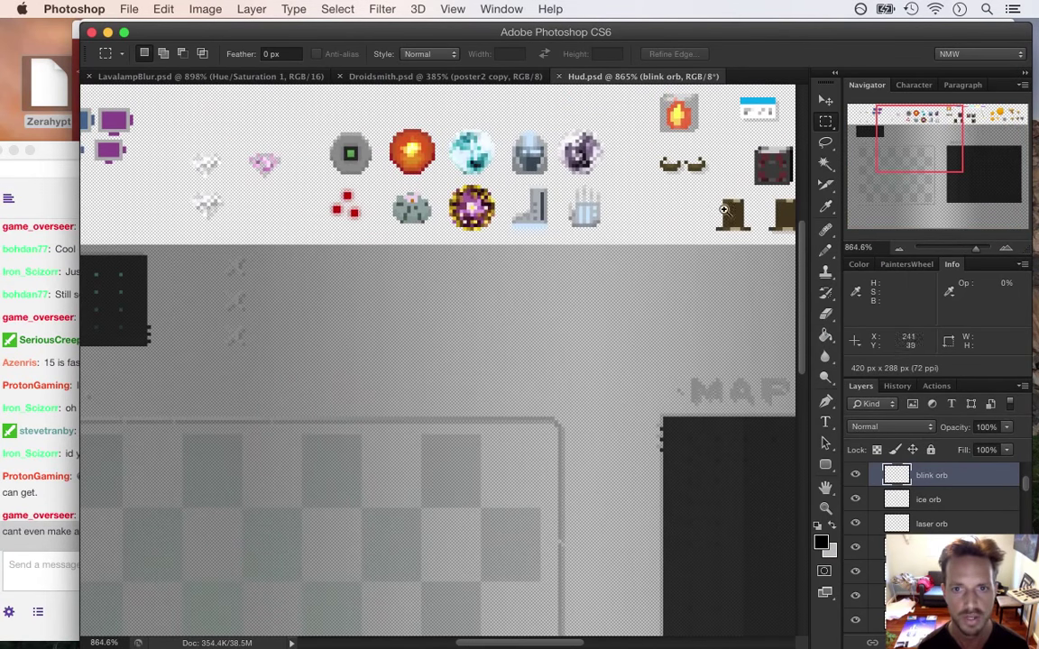
{"action": "left_click_drag", "start_coordinate": [797, 285], "coordinate": [807, 260]}
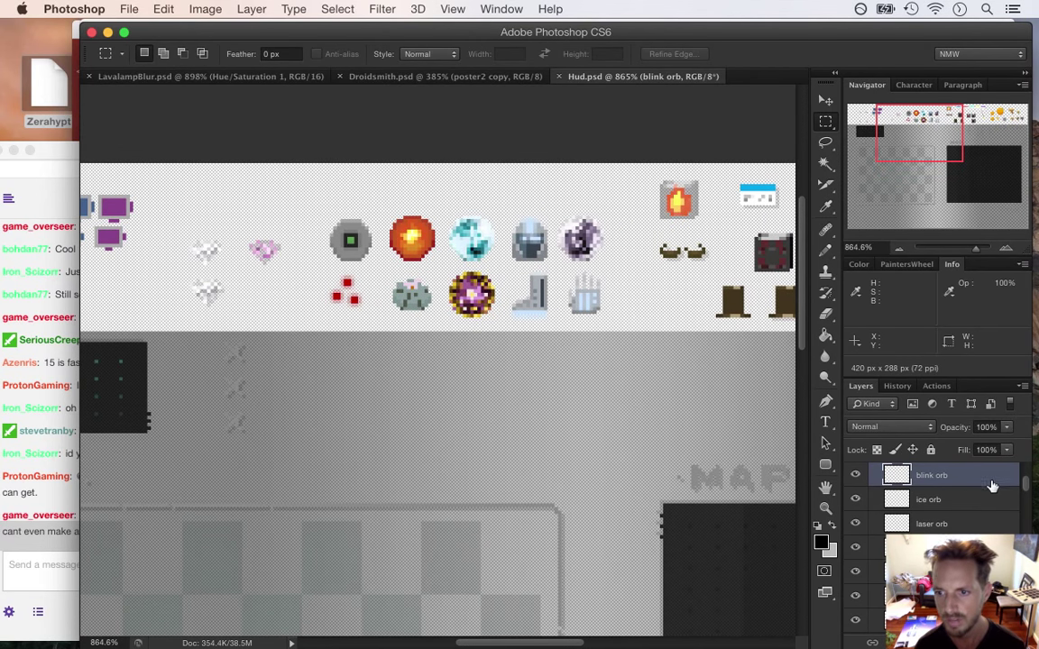
{"action": "scroll", "coordinate": [1024, 485], "scroll_direction": "up", "scroll_amount": 4}
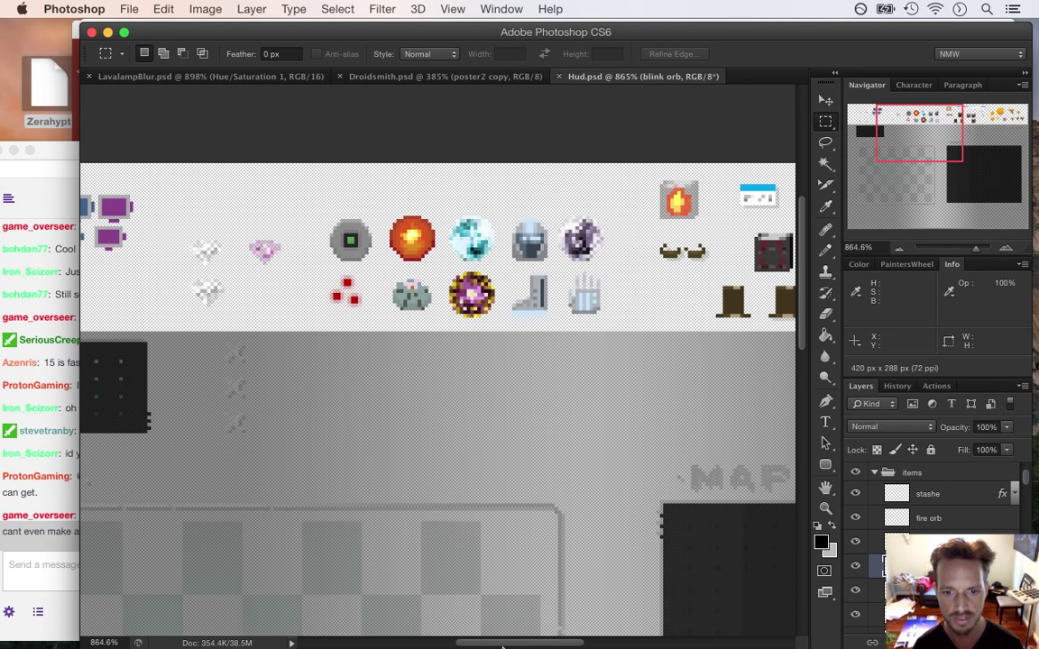
{"action": "left_click_drag", "start_coordinate": [502, 647], "coordinate": [540, 644]}
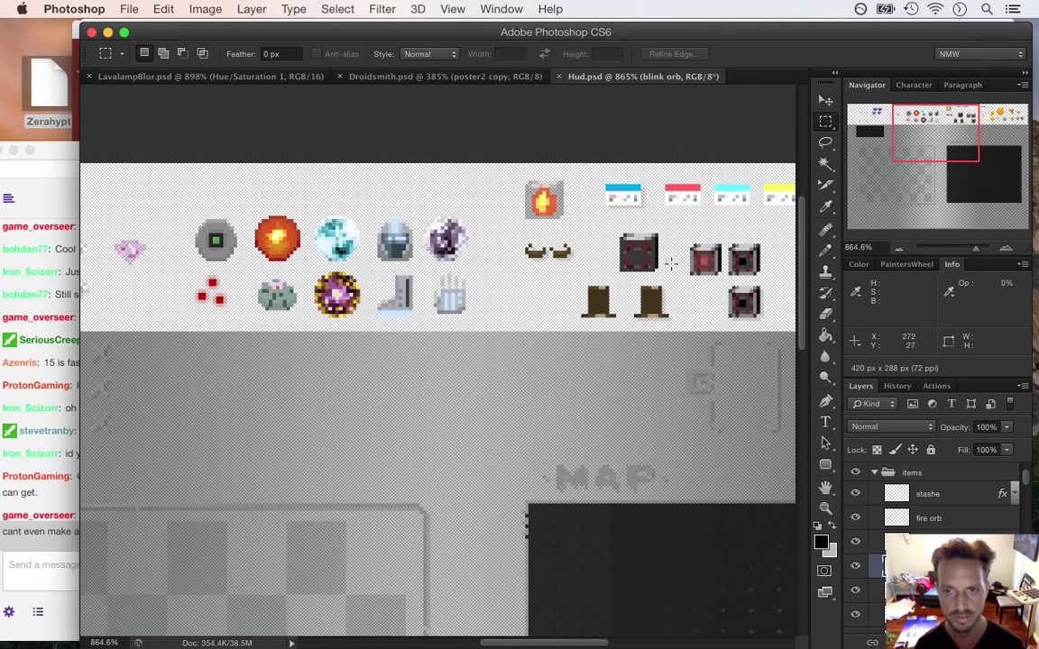
{"action": "key", "text": "i"}
{"action": "left_click", "coordinate": [738, 262]}
{"action": "left_click_drag", "start_coordinate": [355, 191], "coordinate": [382, 198]}
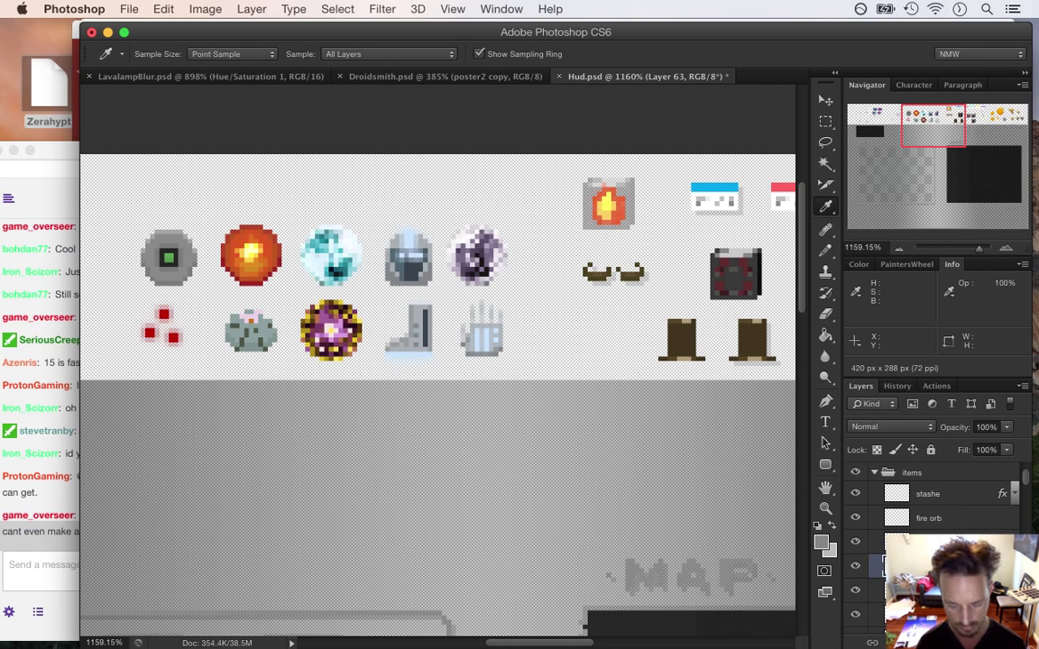
{"action": "key", "text": "Return"}
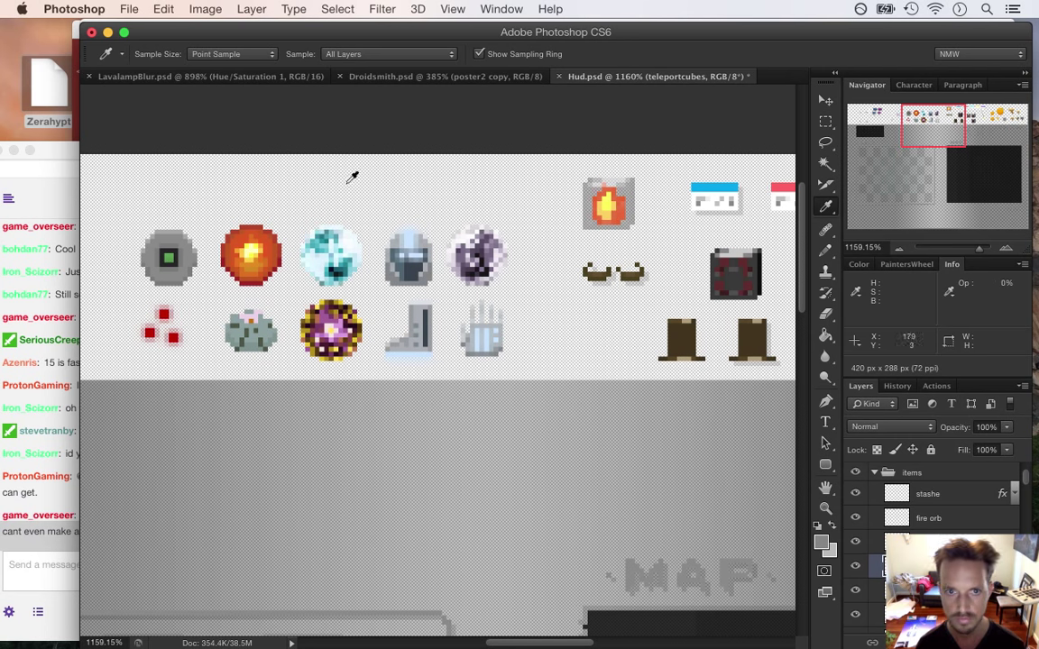
Pencil a small square outline above the helmet icon and fill it with the same grey
{"action": "key", "text": "b"}
{"action": "mouse_move", "coordinate": [385, 185]}
{"action": "left_mouse_down"}
{"action": "mouse_move", "coordinate": [386, 214]}
{"action": "mouse_move", "coordinate": [403, 214]}
{"action": "left_mouse_up"}
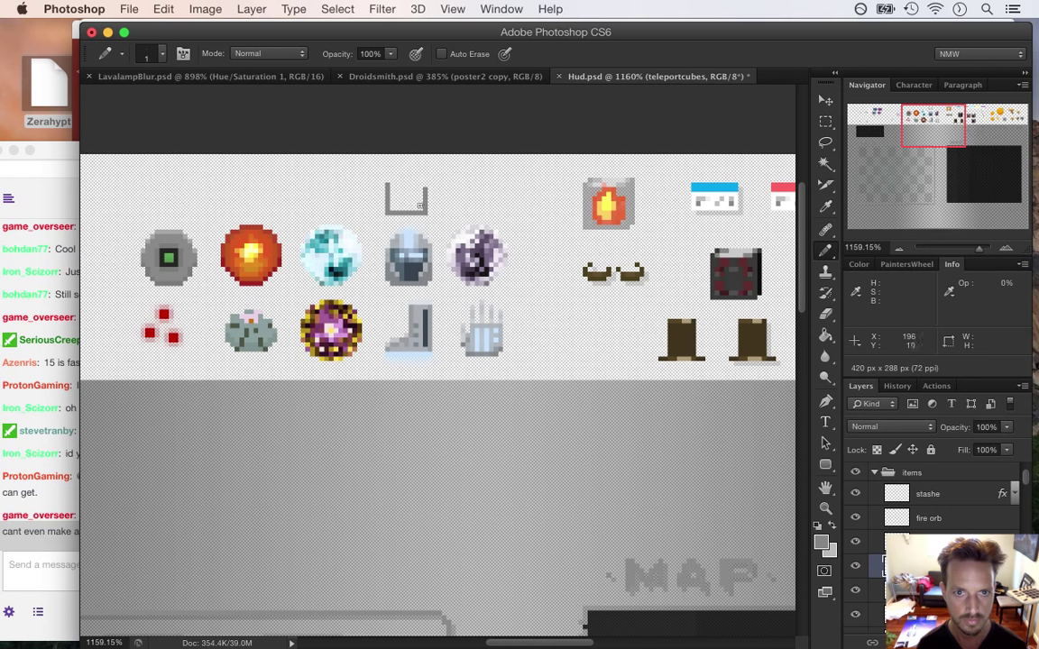
{"action": "left_click_drag", "start_coordinate": [425, 181], "coordinate": [387, 181]}
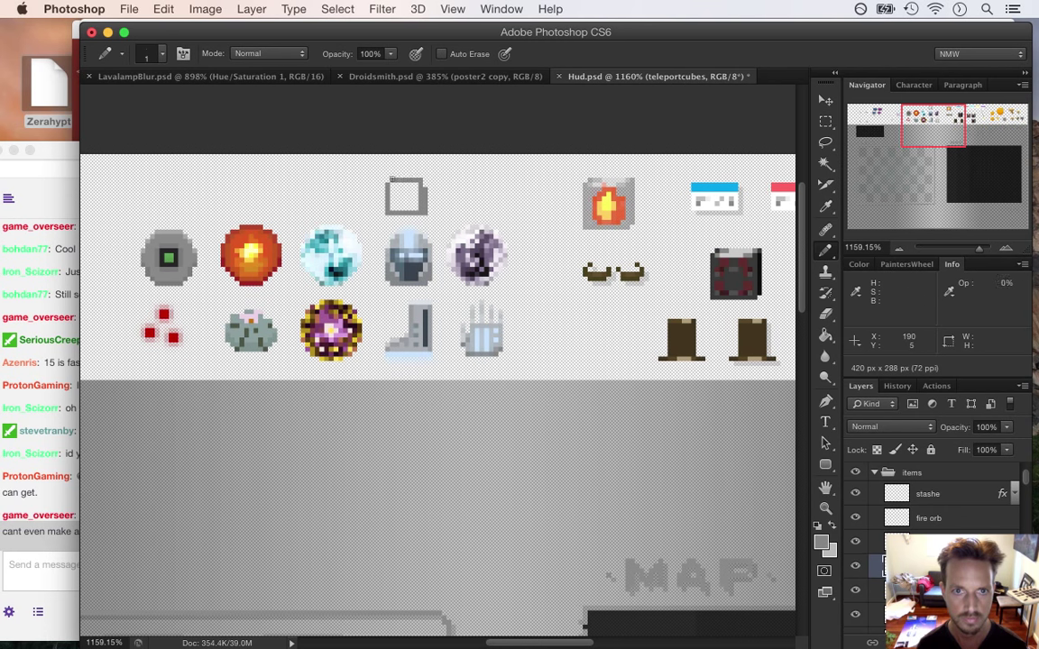
{"action": "key", "text": "e"}
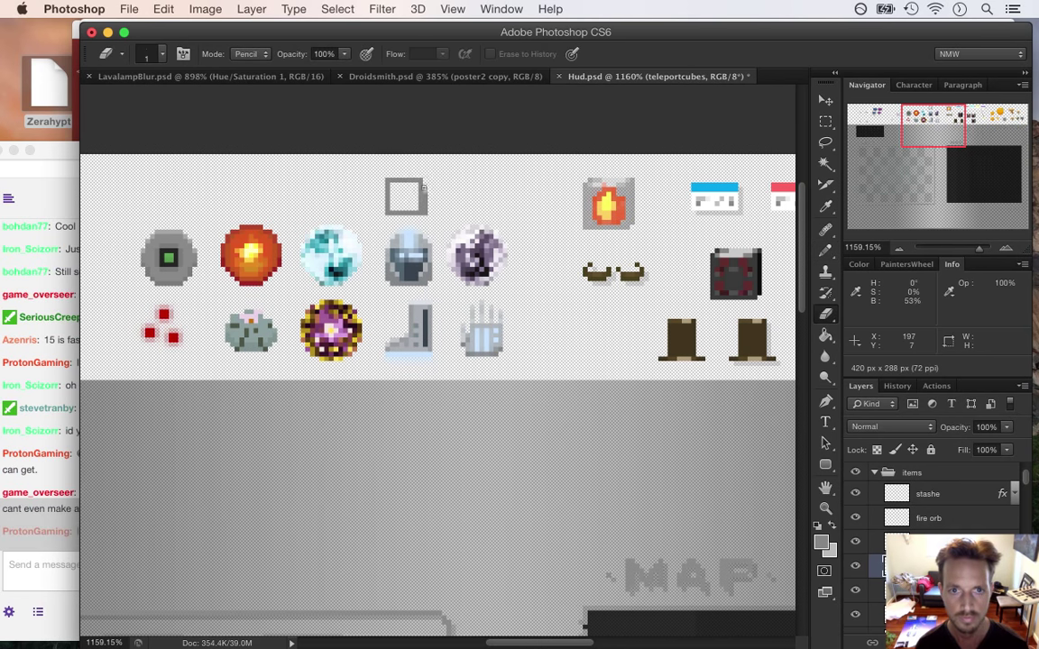
{"action": "left_click_drag", "start_coordinate": [408, 197], "coordinate": [452, 215]}
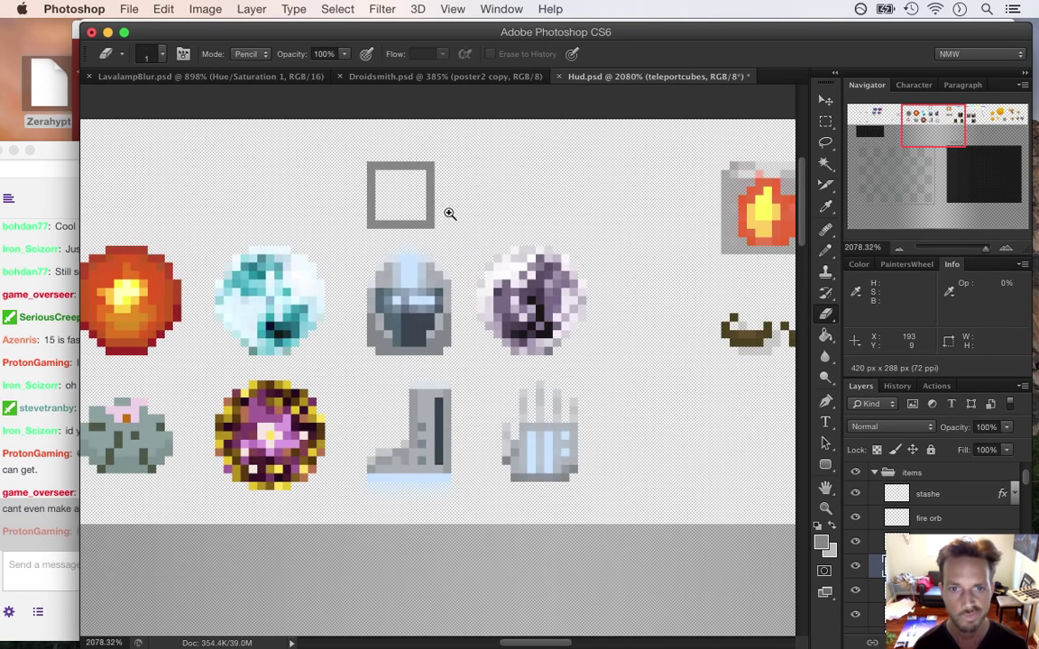
{"action": "key", "text": "g"}
{"action": "left_click", "coordinate": [402, 200]}
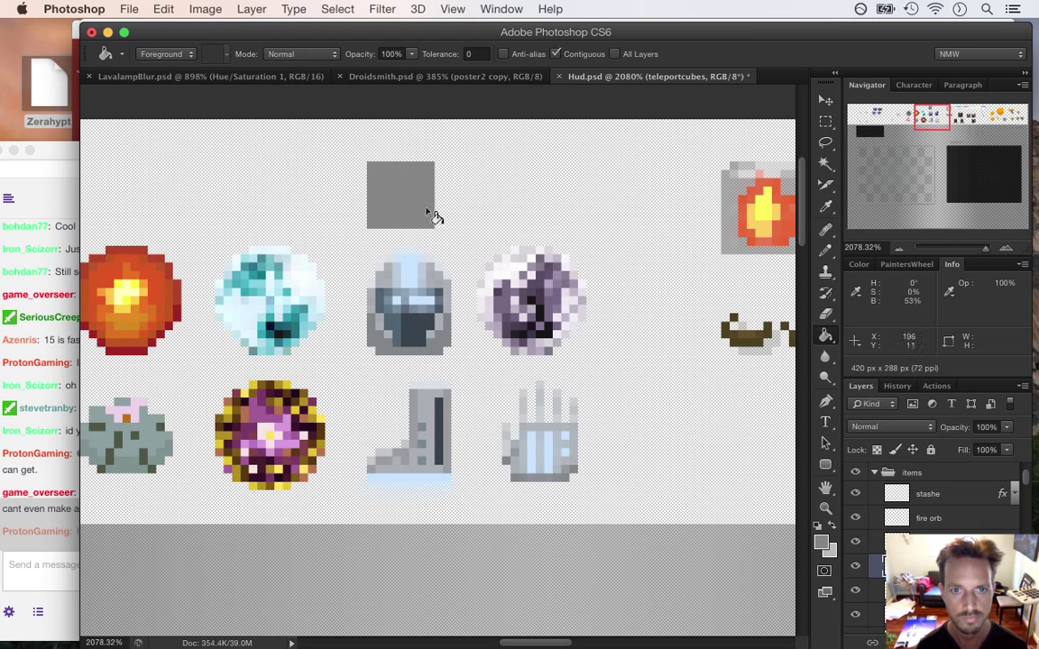
Choose a darker grey and pencil a shaded border along the square's edges
{"action": "left_click", "coordinate": [824, 543]}
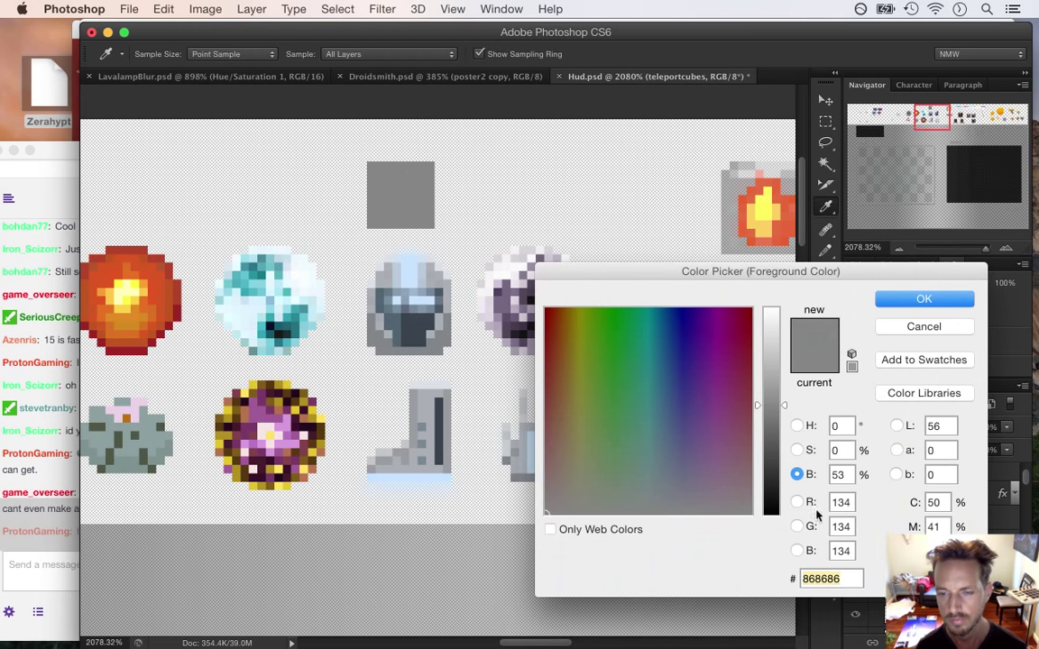
{"action": "left_click_drag", "start_coordinate": [775, 411], "coordinate": [774, 426]}
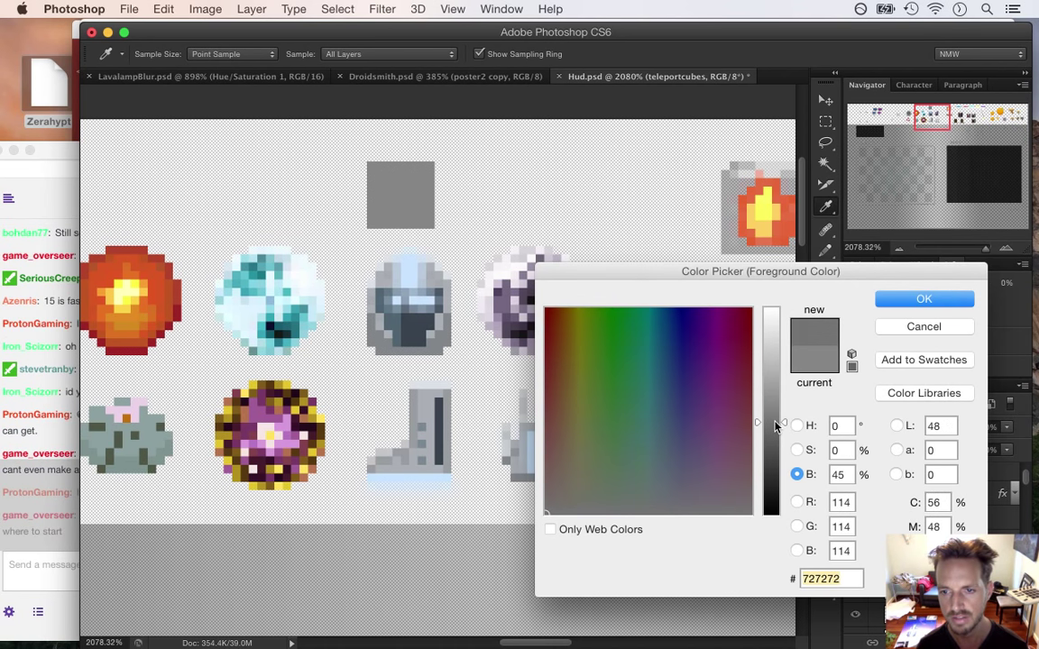
{"action": "left_click", "coordinate": [911, 299]}
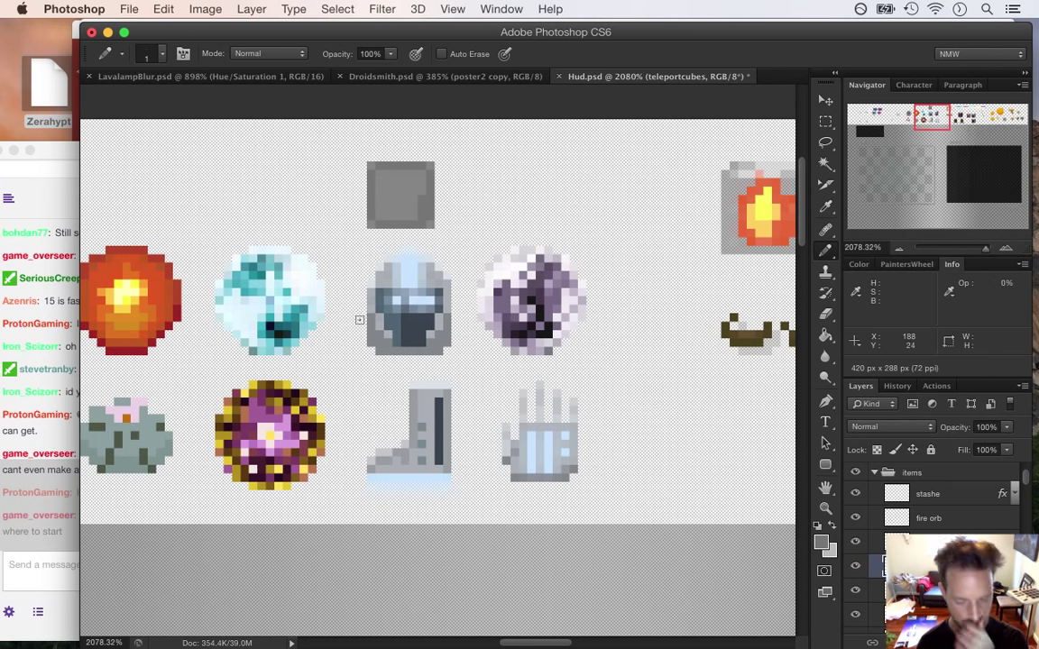
Switch to the Twitch chat and read the viewers' newest messages, highlighting them one by one
{"action": "left_click", "coordinate": [46, 473]}
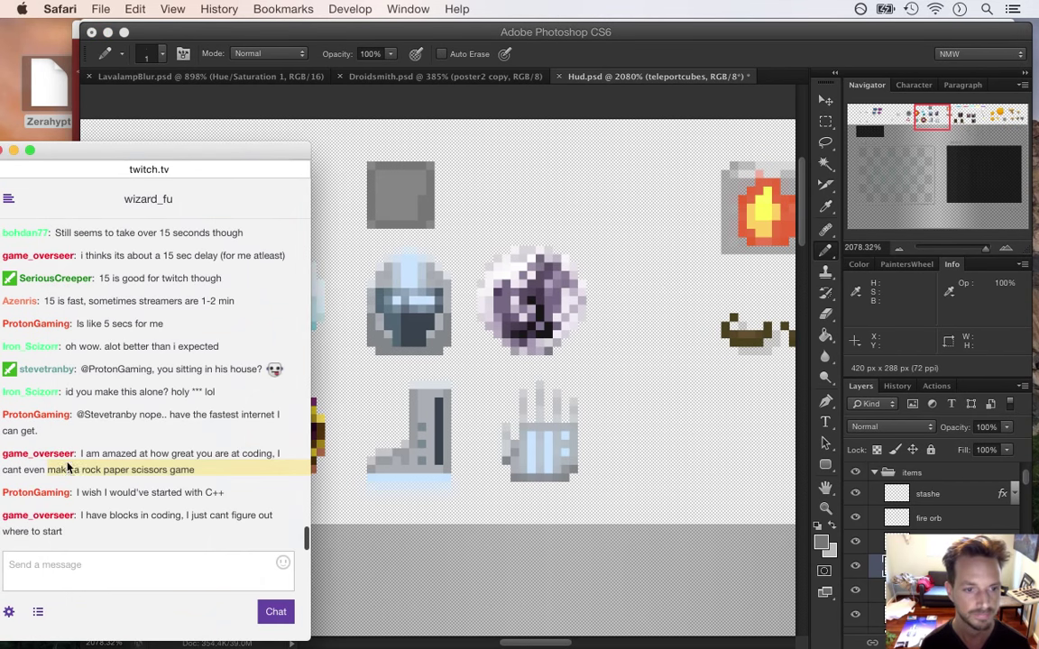
{"action": "left_click", "coordinate": [97, 492]}
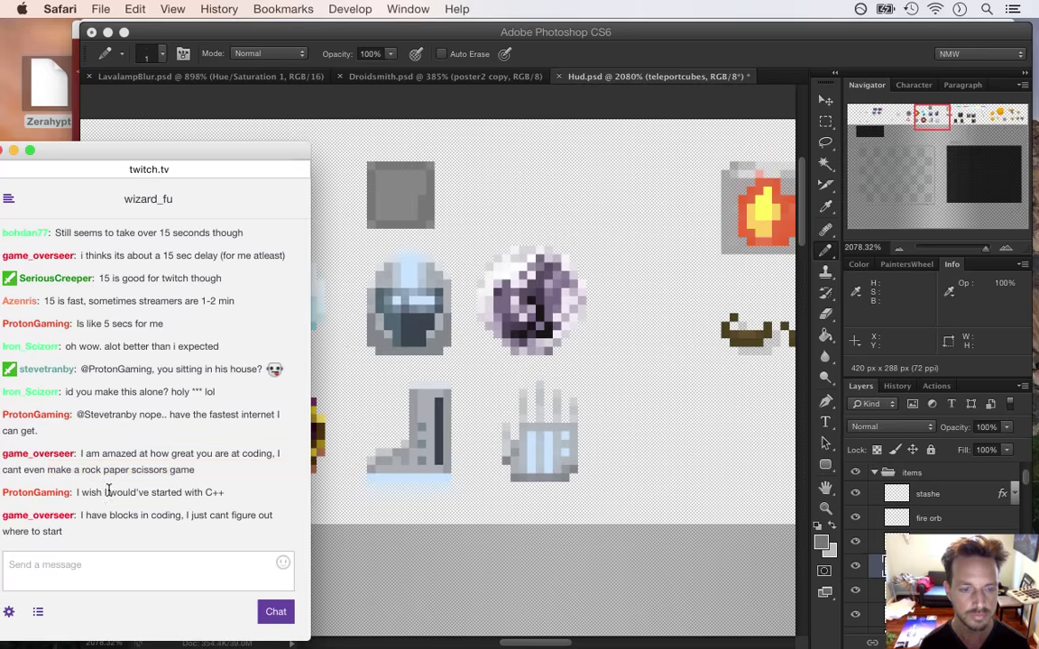
{"action": "left_click_drag", "start_coordinate": [225, 492], "coordinate": [122, 492]}
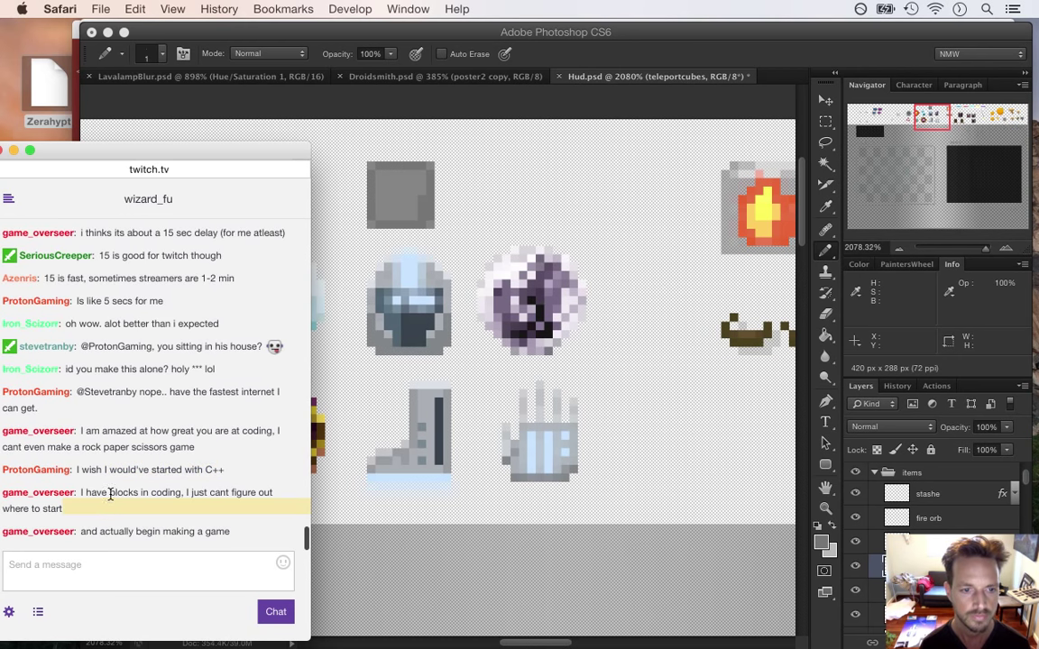
{"action": "double_click", "coordinate": [116, 492]}
{"action": "left_click_drag", "start_coordinate": [115, 492], "coordinate": [168, 506]}
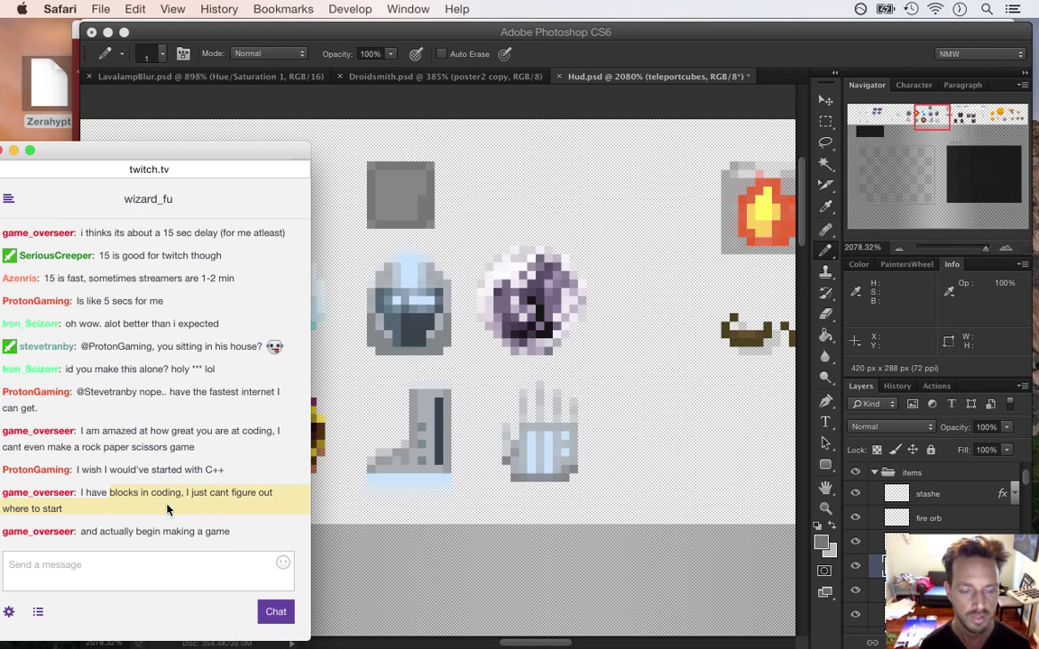
{"action": "left_click", "coordinate": [156, 545]}
{"action": "double_click", "coordinate": [117, 531]}
{"action": "left_click_drag", "start_coordinate": [116, 532], "coordinate": [202, 502]}
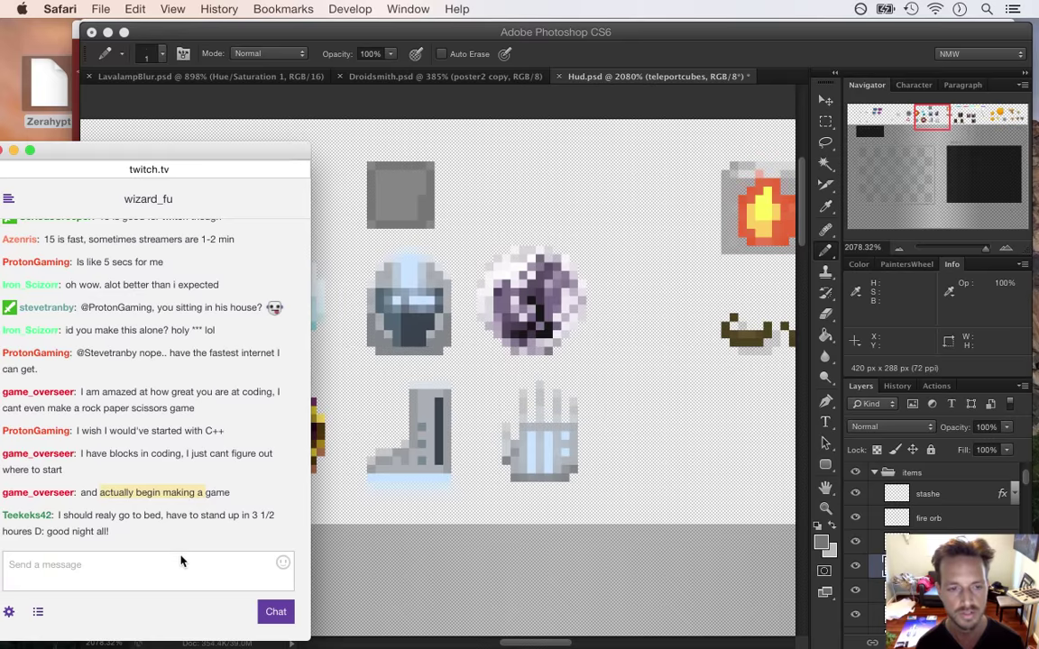
{"action": "scroll", "coordinate": [179, 552], "scroll_direction": "down", "scroll_amount": 1}
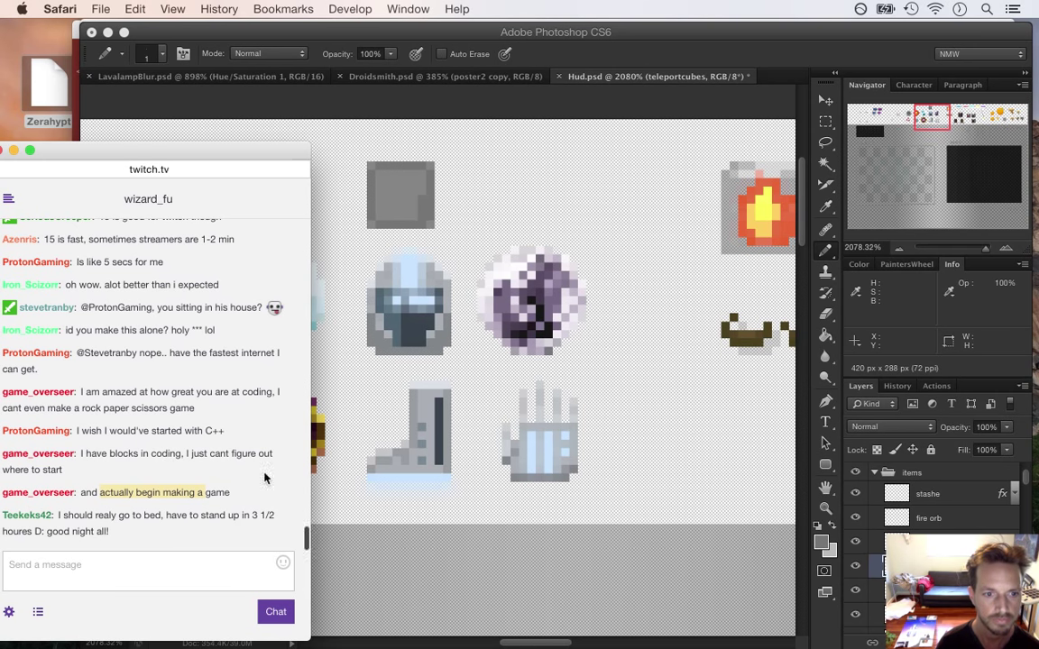
{"action": "left_click_drag", "start_coordinate": [63, 515], "coordinate": [100, 523]}
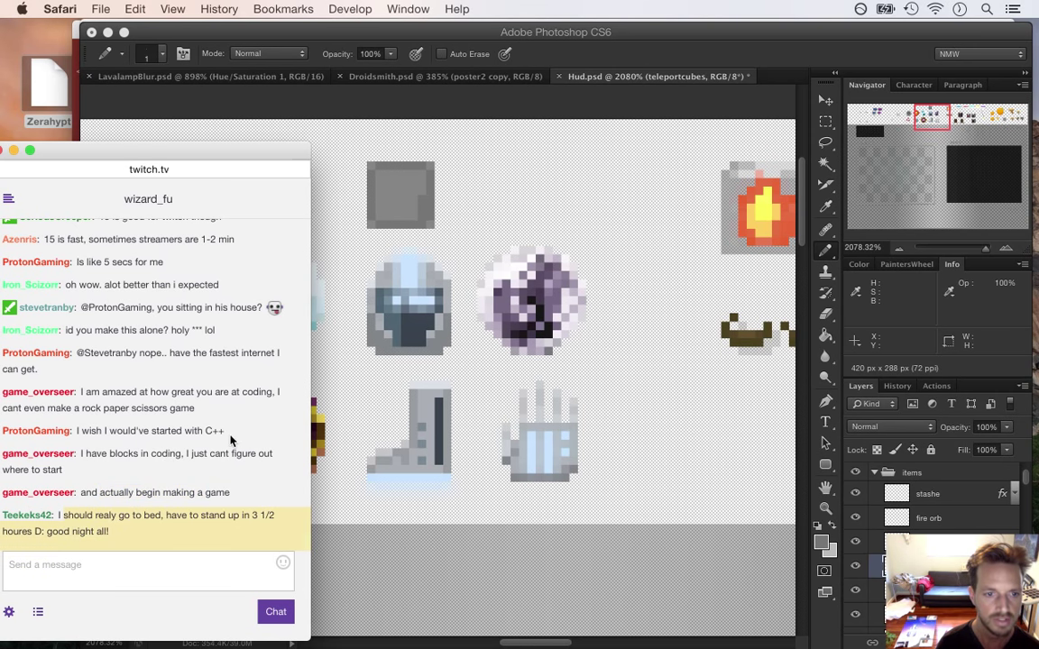
Back in Photoshop, darken the square's border grey to 656565 and pencil a top and right side behind the square
{"action": "left_click", "coordinate": [582, 54]}
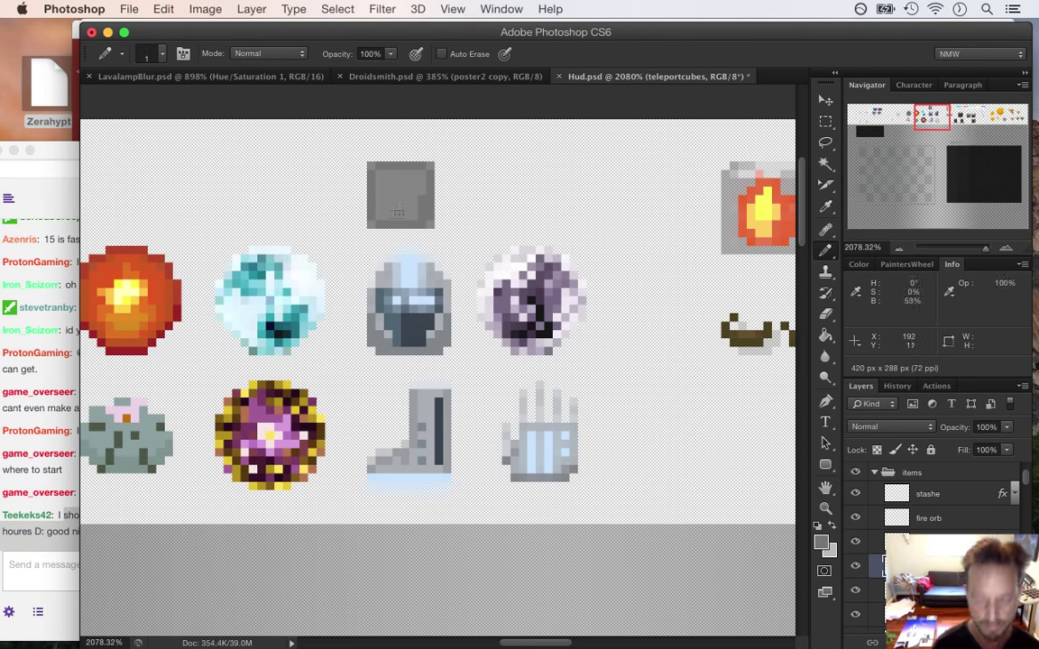
{"action": "key", "text": "i"}
{"action": "left_click", "coordinate": [400, 171]}
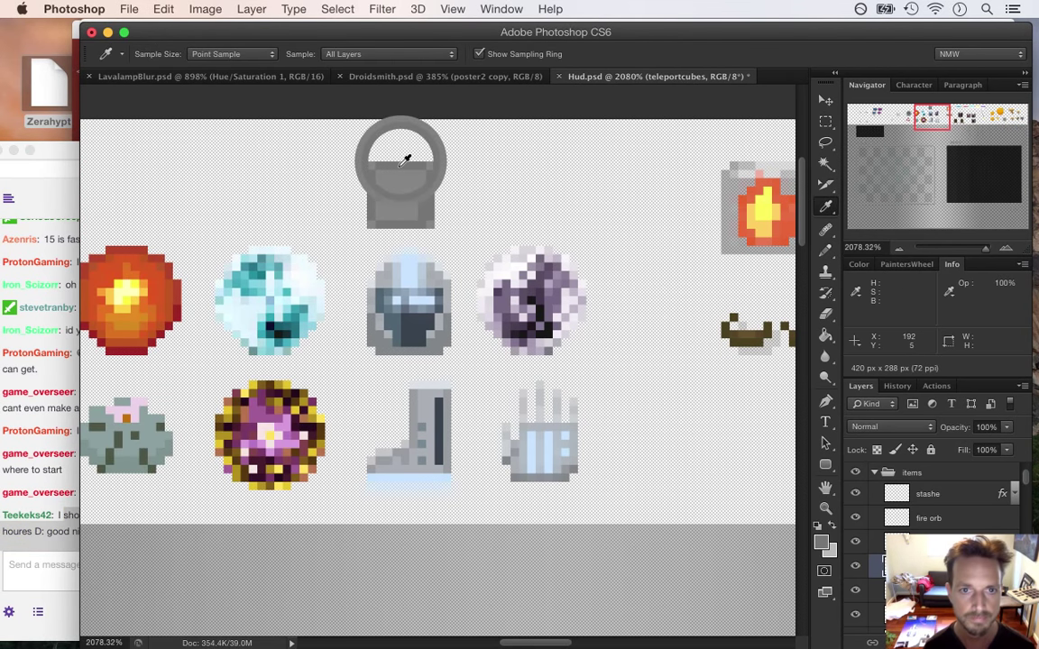
{"action": "left_click", "coordinate": [821, 541]}
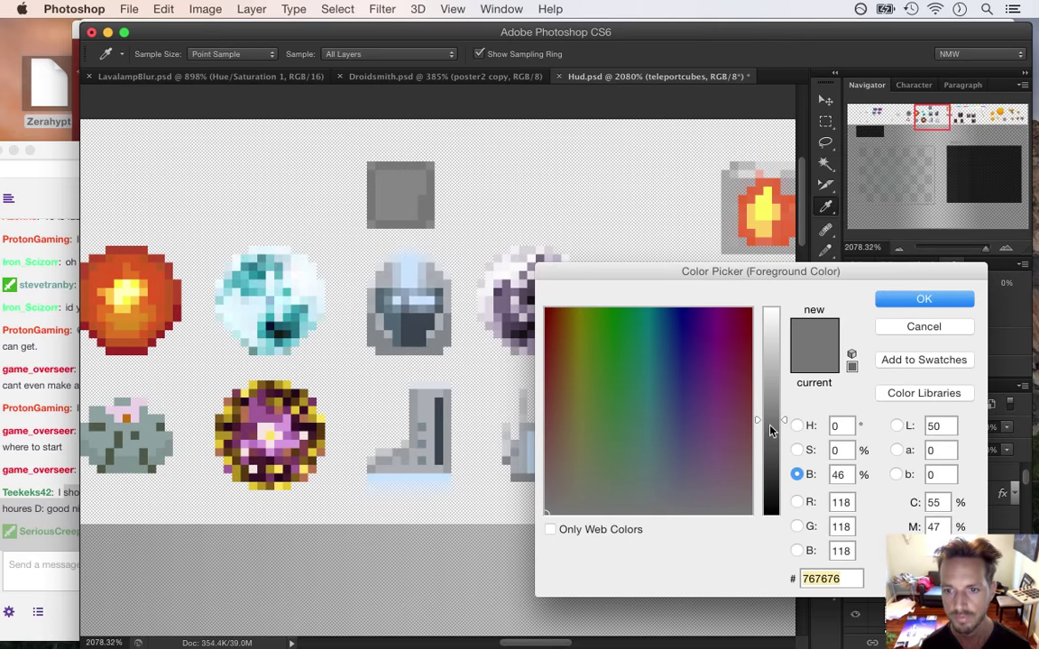
{"action": "left_click_drag", "start_coordinate": [772, 421], "coordinate": [772, 434]}
{"action": "left_click", "coordinate": [924, 298]}
{"action": "key", "text": "b"}
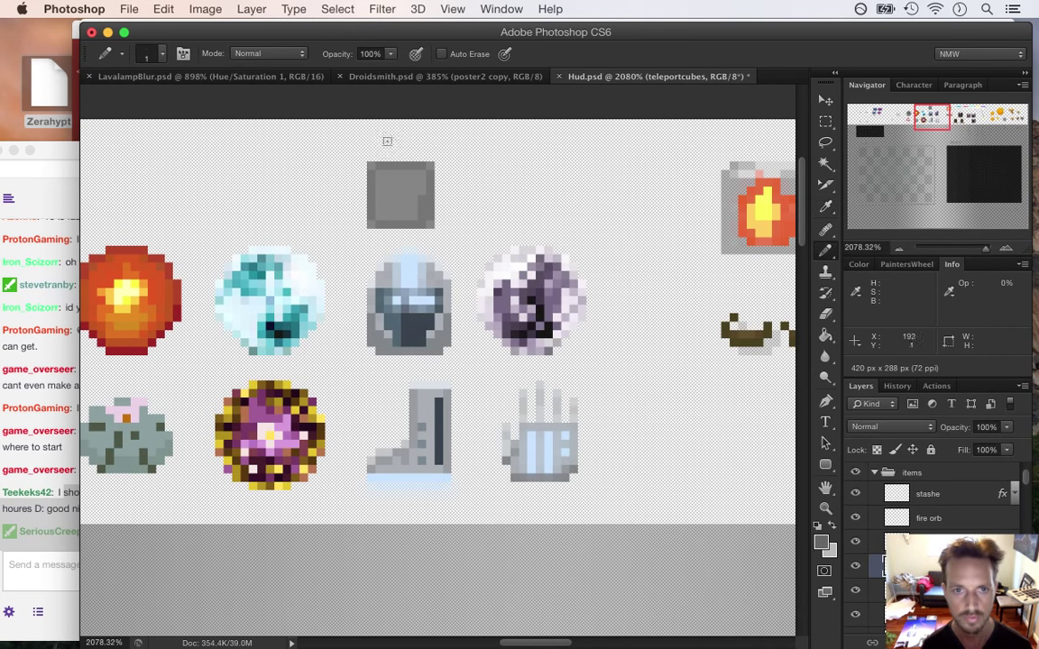
{"action": "mouse_move", "coordinate": [377, 156]}
{"action": "left_mouse_down"}
{"action": "mouse_move", "coordinate": [433, 156]}
{"action": "mouse_move", "coordinate": [439, 211]}
{"action": "mouse_move", "coordinate": [397, 149]}
{"action": "left_mouse_up"}
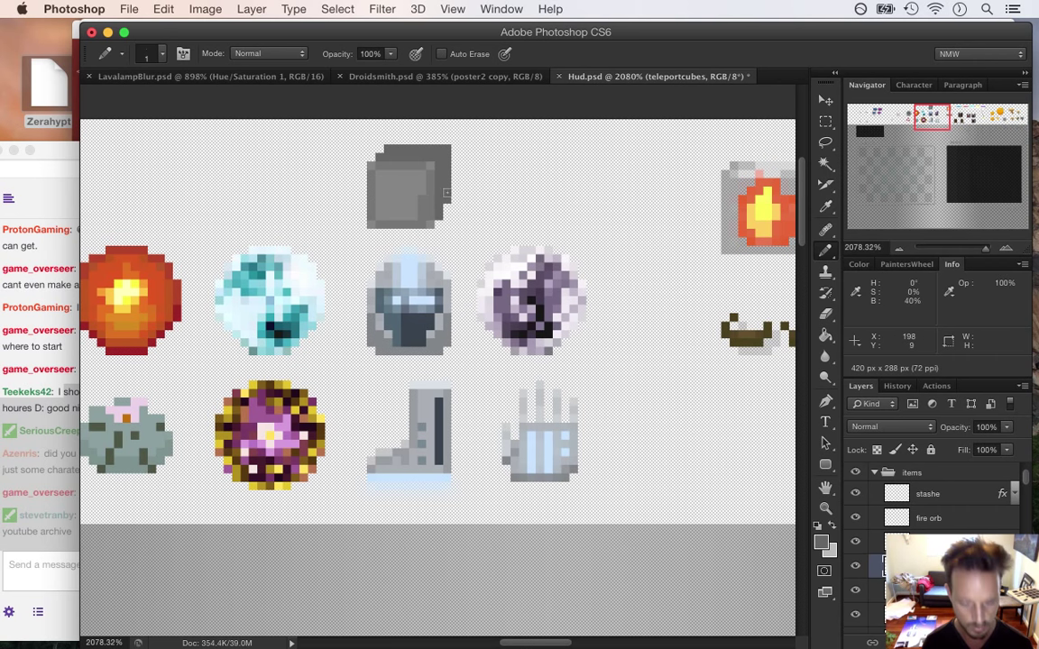
Erase the cube's dark right side and redraw the dark side on its left instead
{"action": "key", "text": "e"}
{"action": "mouse_move", "coordinate": [440, 200]}
{"action": "left_mouse_down"}
{"action": "mouse_move", "coordinate": [443, 147]}
{"action": "mouse_move", "coordinate": [452, 158]}
{"action": "mouse_move", "coordinate": [446, 201]}
{"action": "mouse_move", "coordinate": [446, 153]}
{"action": "mouse_move", "coordinate": [383, 147]}
{"action": "mouse_move", "coordinate": [422, 156]}
{"action": "mouse_move", "coordinate": [364, 156]}
{"action": "mouse_move", "coordinate": [357, 215]}
{"action": "mouse_move", "coordinate": [347, 178]}
{"action": "mouse_move", "coordinate": [351, 160]}
{"action": "mouse_move", "coordinate": [355, 188]}
{"action": "mouse_move", "coordinate": [354, 147]}
{"action": "mouse_move", "coordinate": [413, 149]}
{"action": "left_mouse_up"}
{"action": "key", "text": "b"}
{"action": "key", "text": "e"}
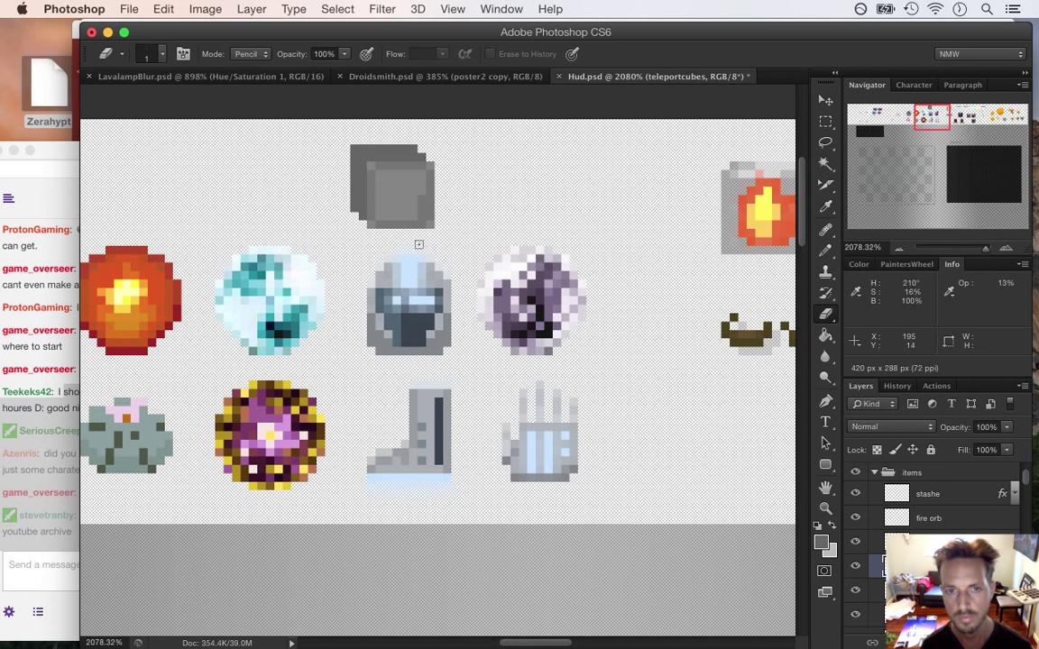
Pencil a second solid square about 6 by 6 px in lighter grey beside the cube's left edge and measure it
{"action": "key", "text": "b"}
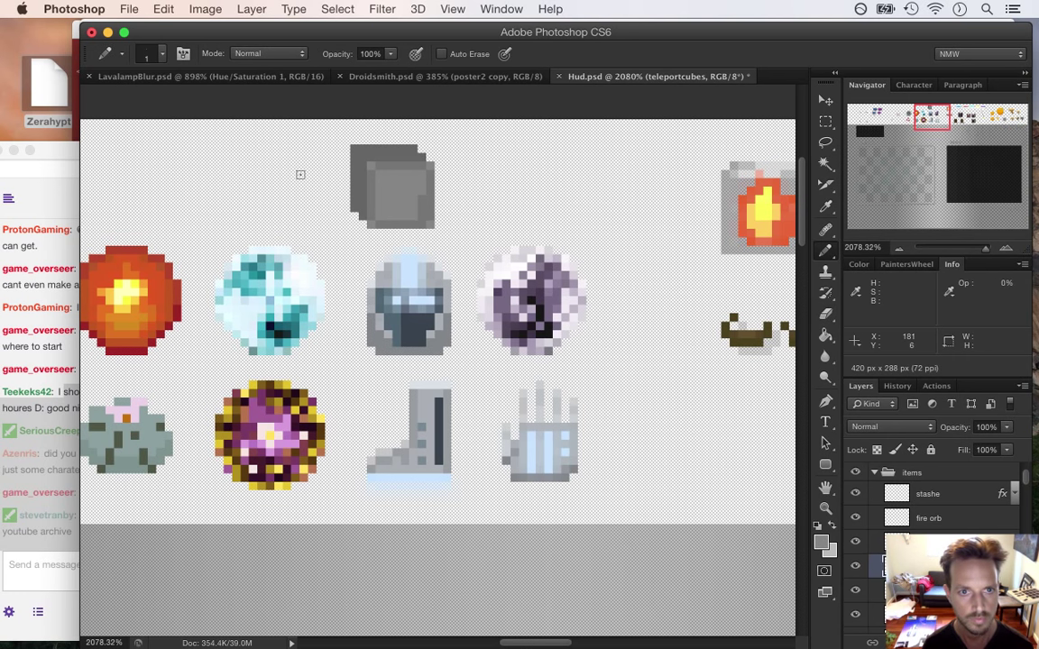
{"action": "mouse_move", "coordinate": [304, 172]}
{"action": "left_mouse_down"}
{"action": "mouse_move", "coordinate": [303, 209]}
{"action": "mouse_move", "coordinate": [339, 208]}
{"action": "mouse_move", "coordinate": [341, 175]}
{"action": "mouse_move", "coordinate": [305, 175]}
{"action": "mouse_move", "coordinate": [346, 167]}
{"action": "mouse_move", "coordinate": [312, 191]}
{"action": "mouse_move", "coordinate": [330, 199]}
{"action": "left_mouse_up"}
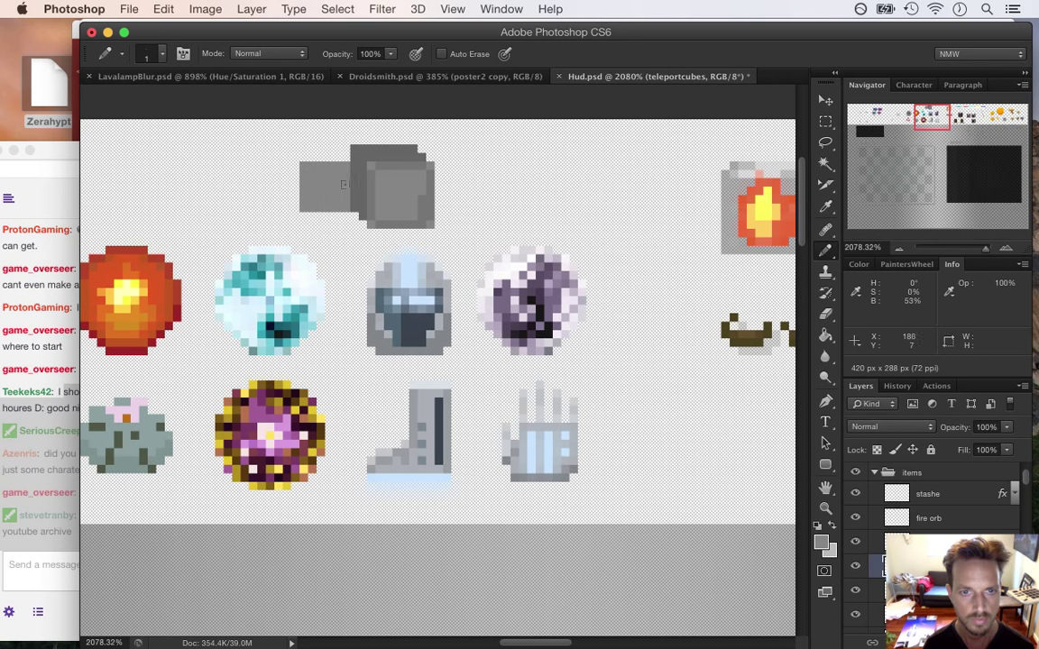
{"action": "key", "text": "m"}
{"action": "left_click_drag", "start_coordinate": [375, 168], "coordinate": [431, 222]}
{"action": "left_click_drag", "start_coordinate": [297, 161], "coordinate": [348, 208]}
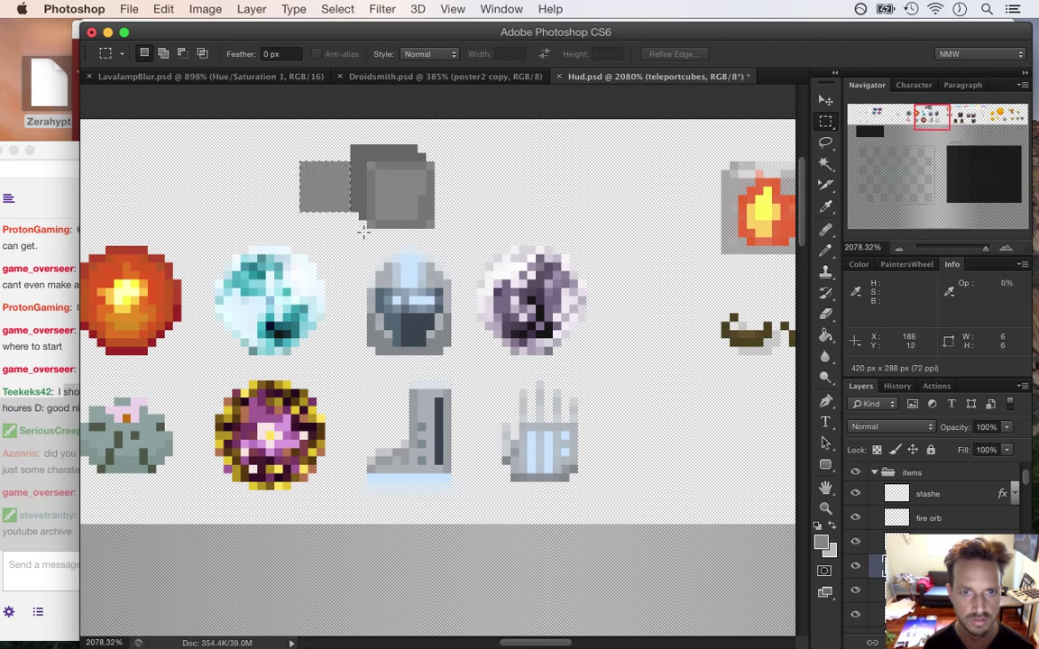
{"action": "key", "text": "super+d"}
Enlarge the second square by one pixel along its top and left edges, using its own grey
{"action": "key", "text": "i"}
{"action": "left_click", "coordinate": [330, 181]}
{"action": "key", "text": "b"}
{"action": "mouse_move", "coordinate": [346, 158]}
{"action": "left_mouse_down"}
{"action": "mouse_move", "coordinate": [296, 158]}
{"action": "mouse_move", "coordinate": [296, 209]}
{"action": "left_mouse_up"}
Pencil a dark grey top side above the second square, matching the first cube's shade, and repaint the overlapped pixels in the square's grey
{"action": "key", "text": "i"}
{"action": "left_click", "coordinate": [362, 154]}
{"action": "key", "text": "b"}
{"action": "left_click", "coordinate": [307, 152]}
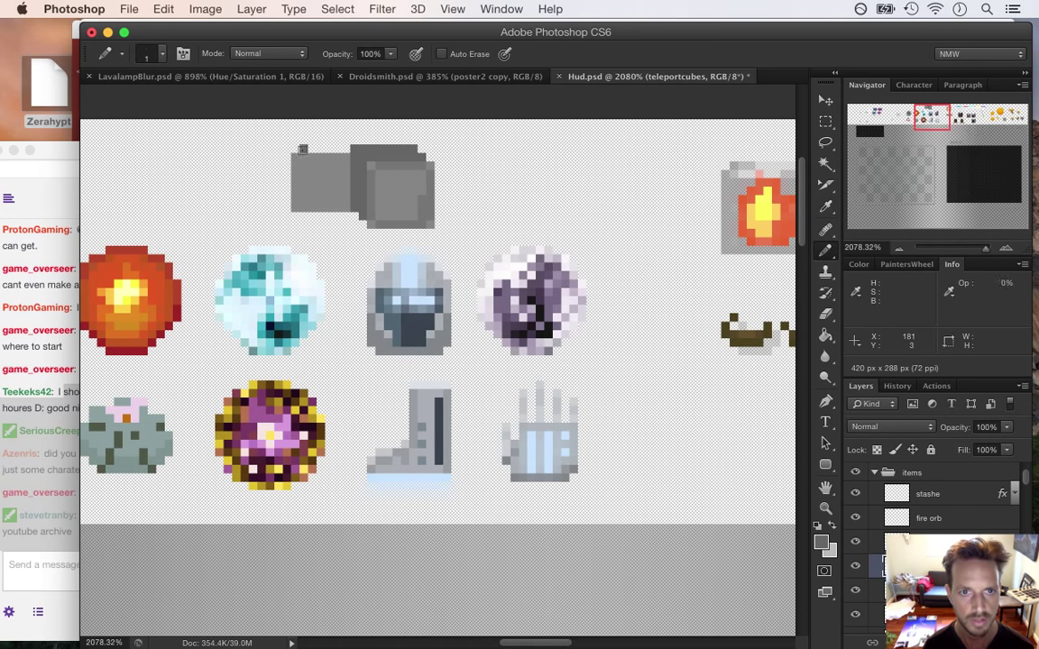
{"action": "left_click", "coordinate": [820, 541]}
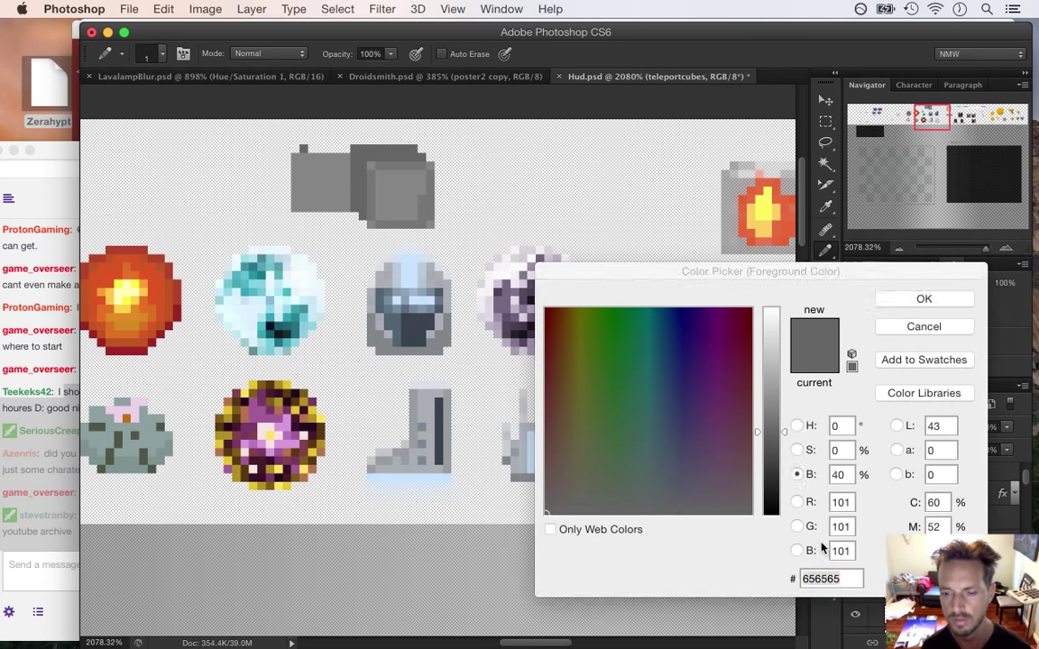
{"action": "left_click", "coordinate": [896, 302]}
{"action": "key", "text": "b"}
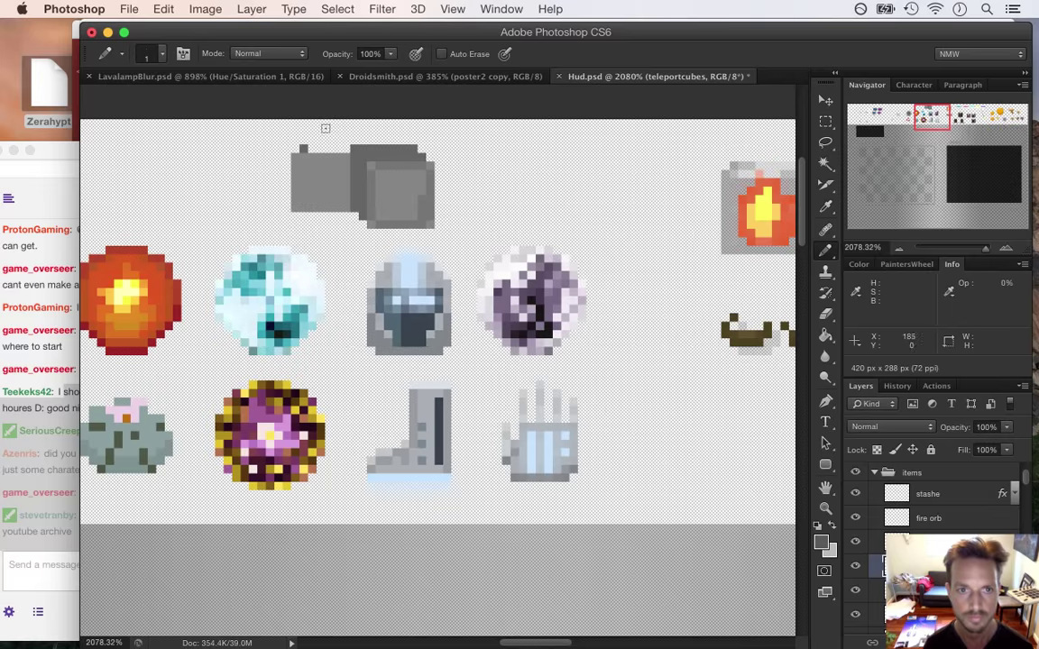
{"action": "left_click_drag", "start_coordinate": [336, 155], "coordinate": [354, 141]}
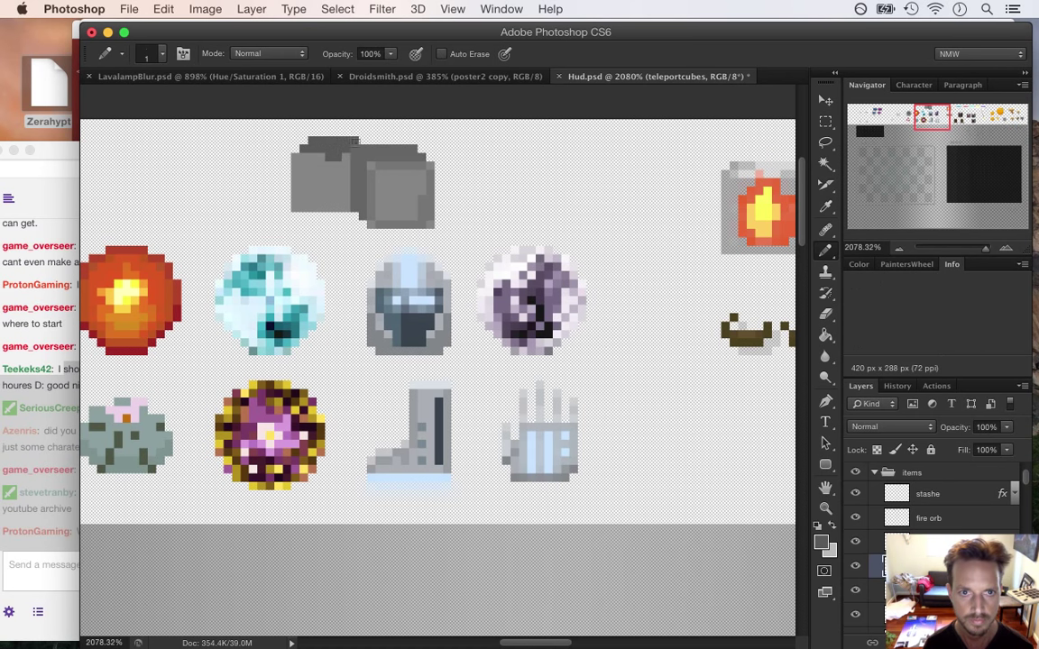
{"action": "left_click", "coordinate": [362, 141]}
{"action": "left_click", "coordinate": [327, 171], "text": "alt"}
{"action": "left_click_drag", "start_coordinate": [337, 157], "coordinate": [330, 157]}
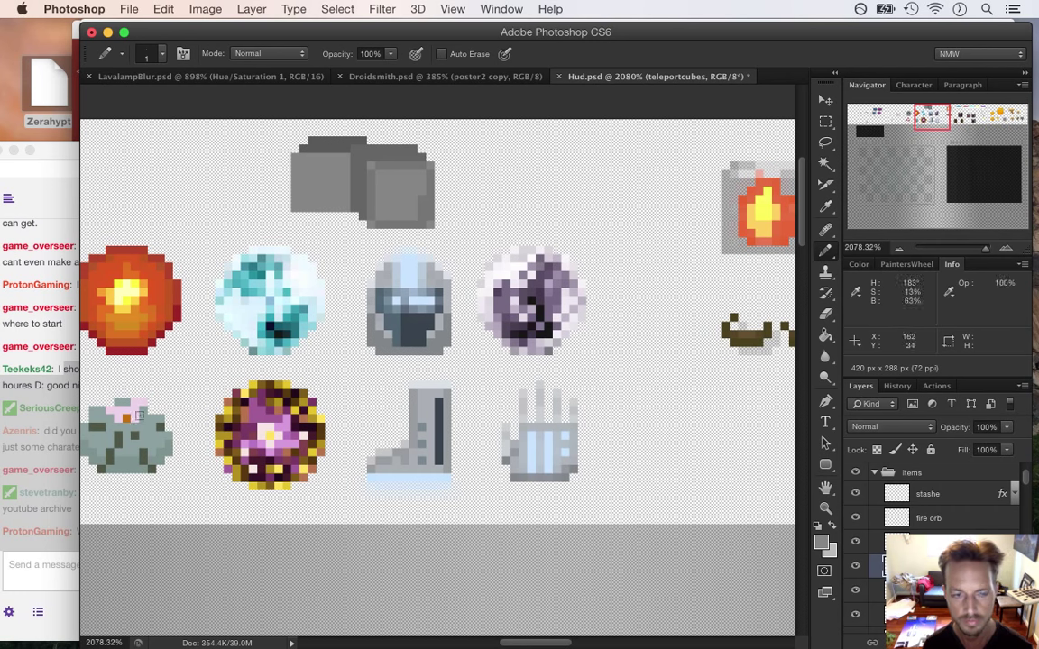
Switch to the Twitch chat in Safari and read the viewers' messages about Unity, getting started and Cocos3D support for C++ 14
{"action": "left_click", "coordinate": [63, 500]}
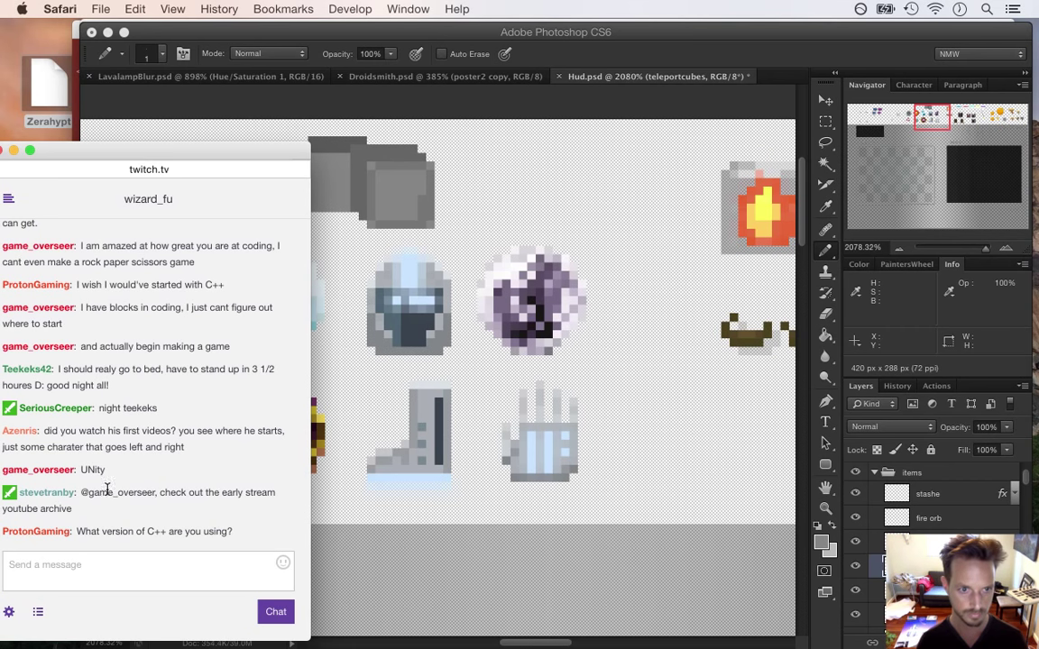
{"action": "double_click", "coordinate": [94, 434]}
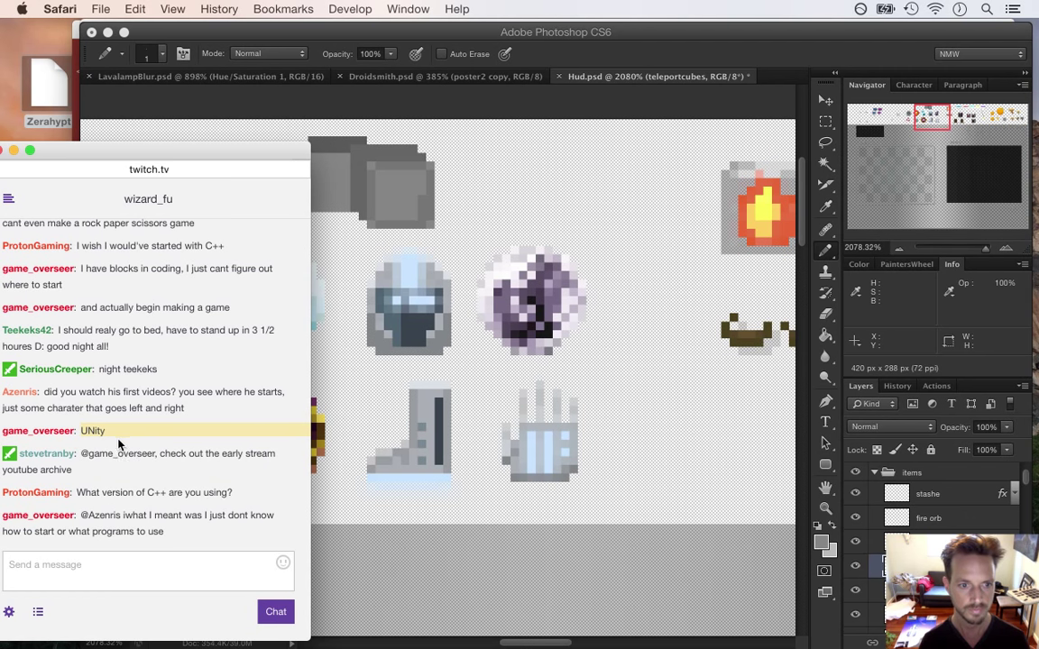
{"action": "left_click_drag", "start_coordinate": [104, 516], "coordinate": [144, 526]}
{"action": "left_click", "coordinate": [152, 528]}
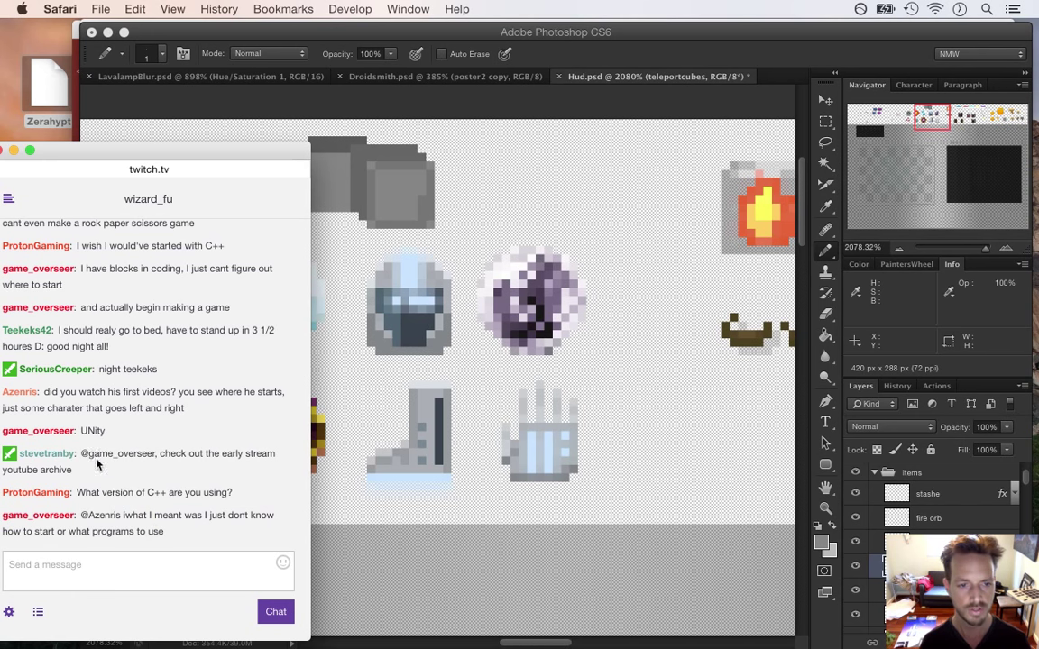
{"action": "left_click_drag", "start_coordinate": [86, 432], "coordinate": [104, 436]}
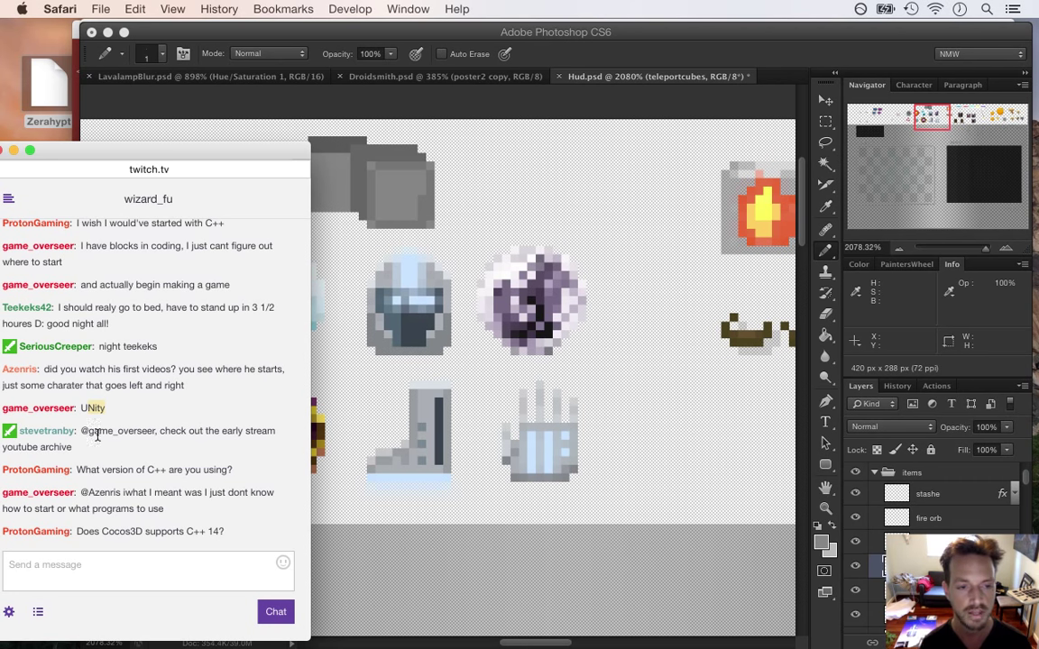
{"action": "left_click_drag", "start_coordinate": [79, 410], "coordinate": [106, 413]}
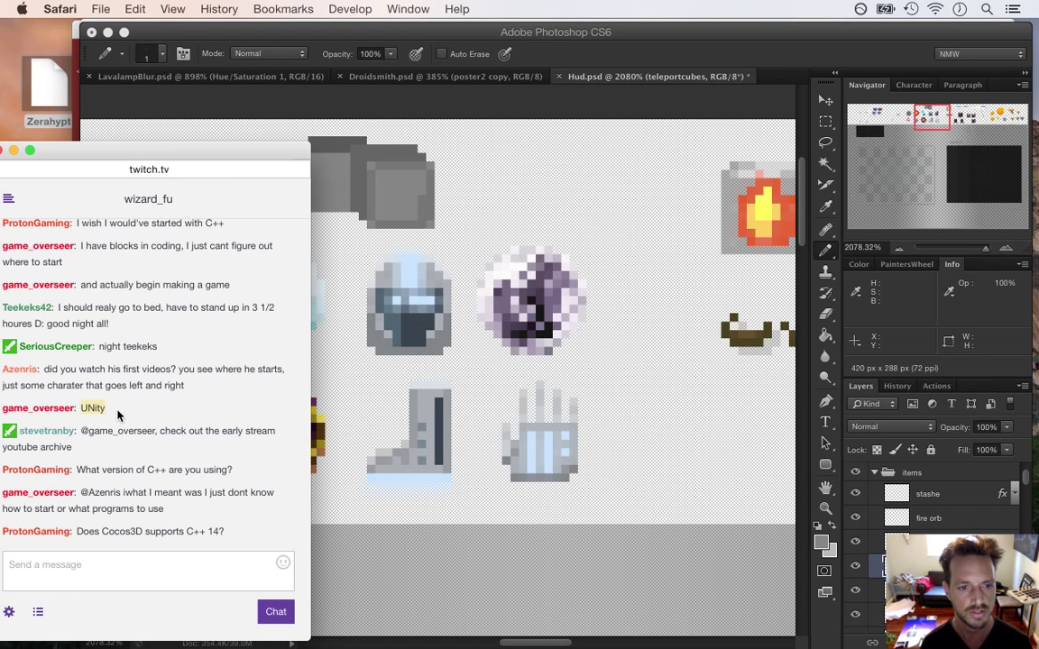
{"action": "left_click", "coordinate": [91, 412]}
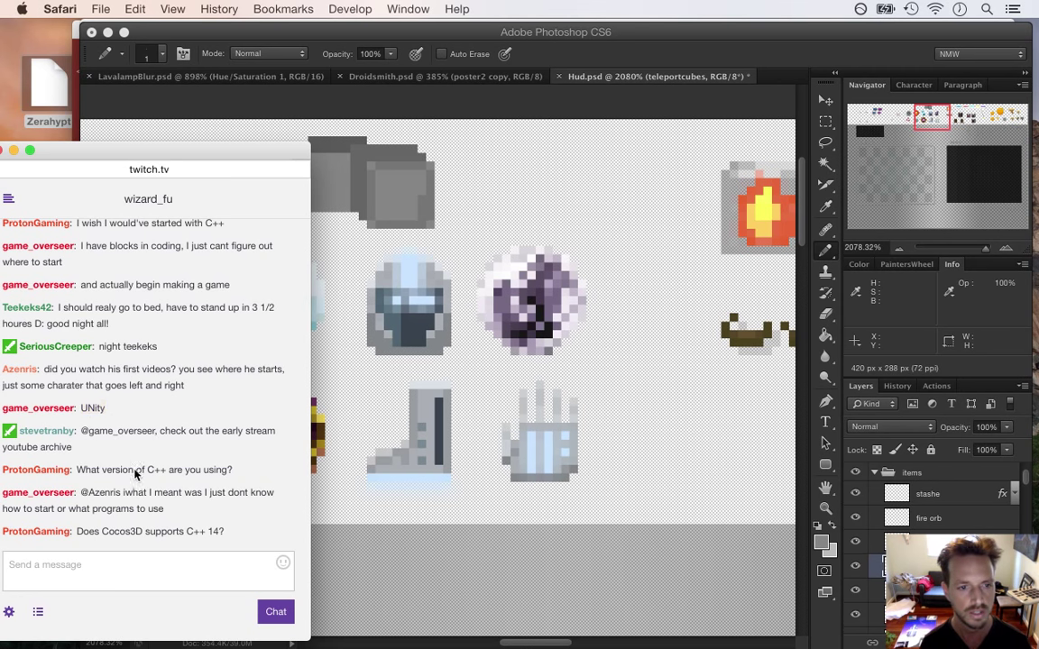
{"action": "double_click", "coordinate": [91, 408]}
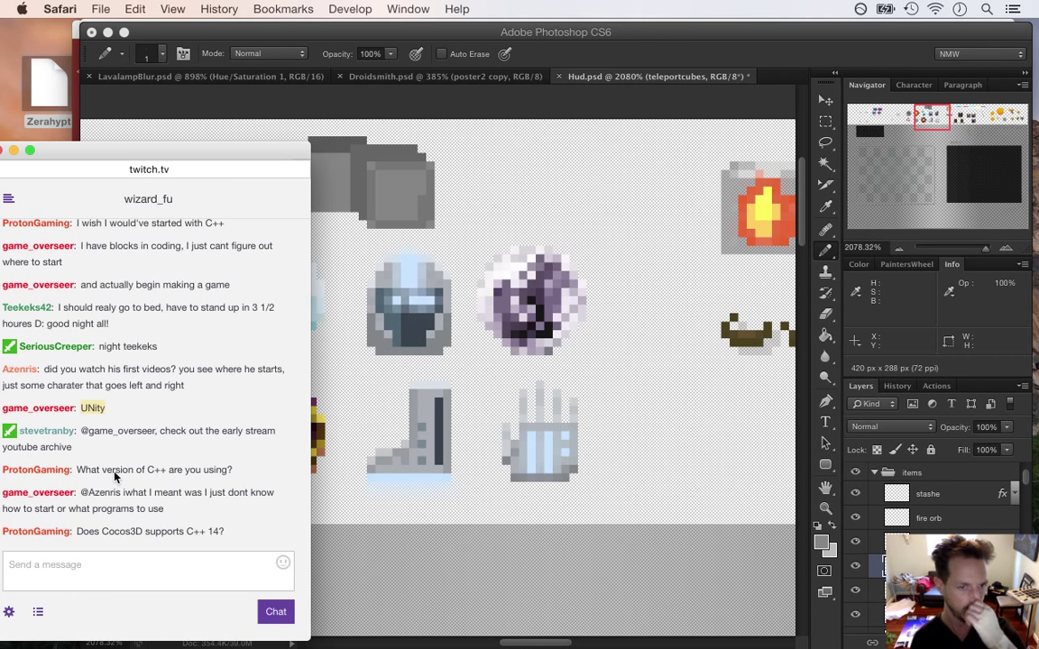
{"action": "left_click", "coordinate": [142, 432]}
{"action": "left_click_drag", "start_coordinate": [143, 429], "coordinate": [145, 451]}
{"action": "left_click", "coordinate": [89, 537]}
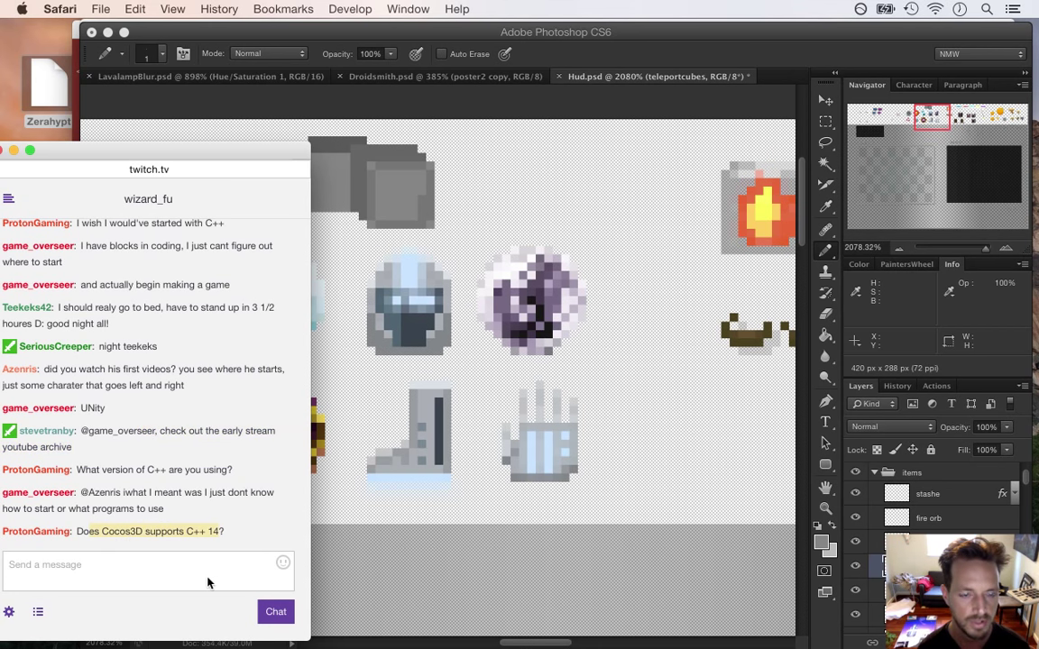
{"action": "left_click", "coordinate": [199, 534]}
{"action": "left_click_drag", "start_coordinate": [194, 534], "coordinate": [243, 544]}
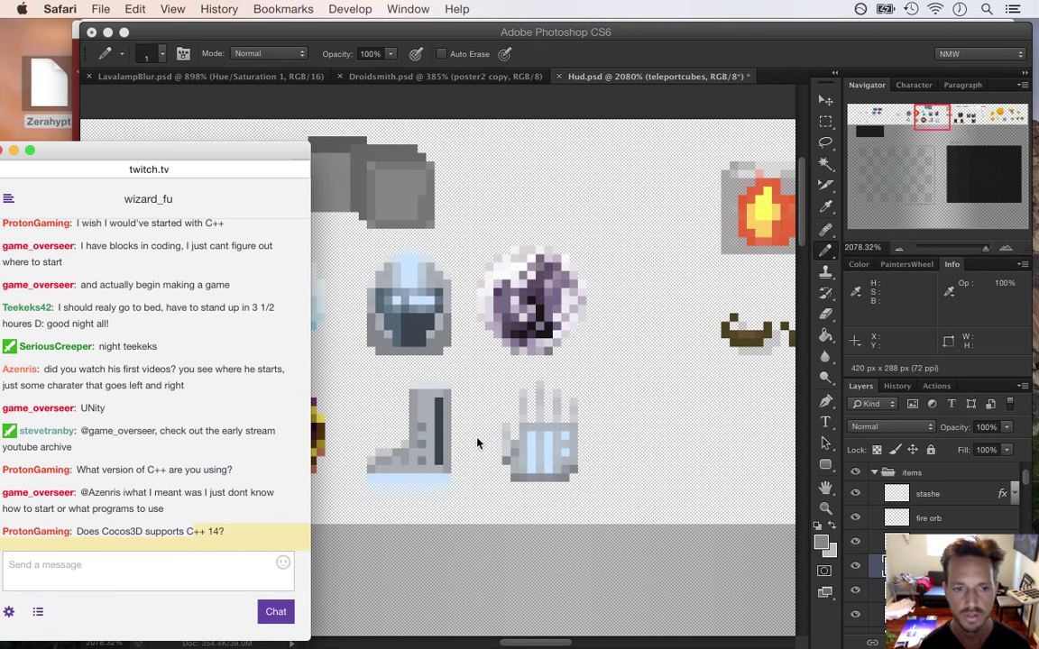
Search the web for "visual studio c++11" in a new window and open the C++11/14/17 Features In VS 2015 Preview article
{"action": "mouse_move", "coordinate": [1035, 136]}
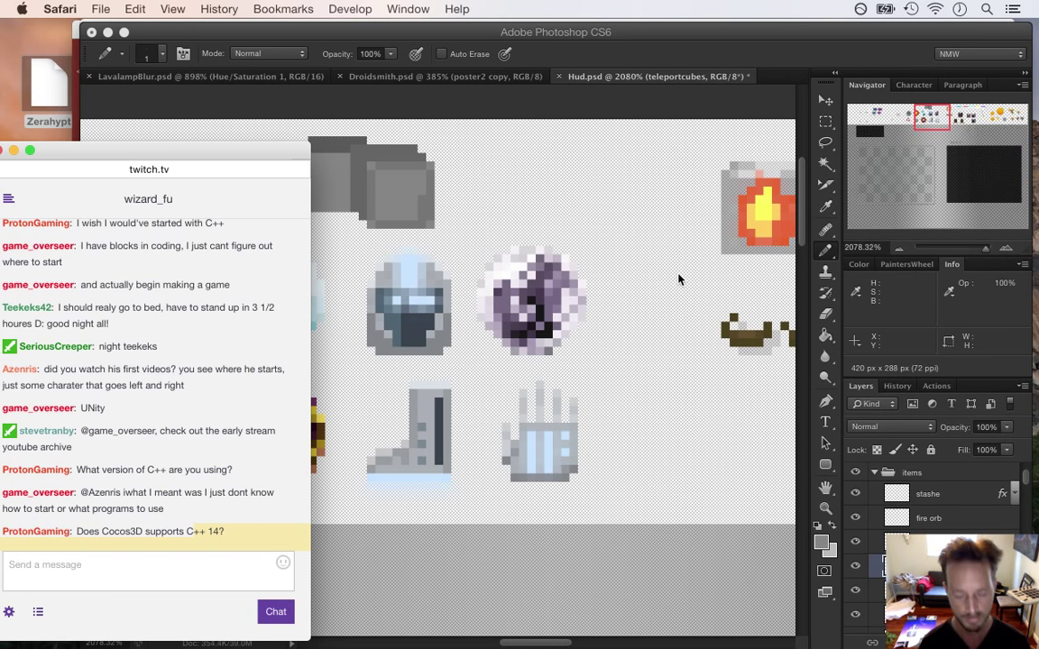
{"action": "key", "text": "super+n"}
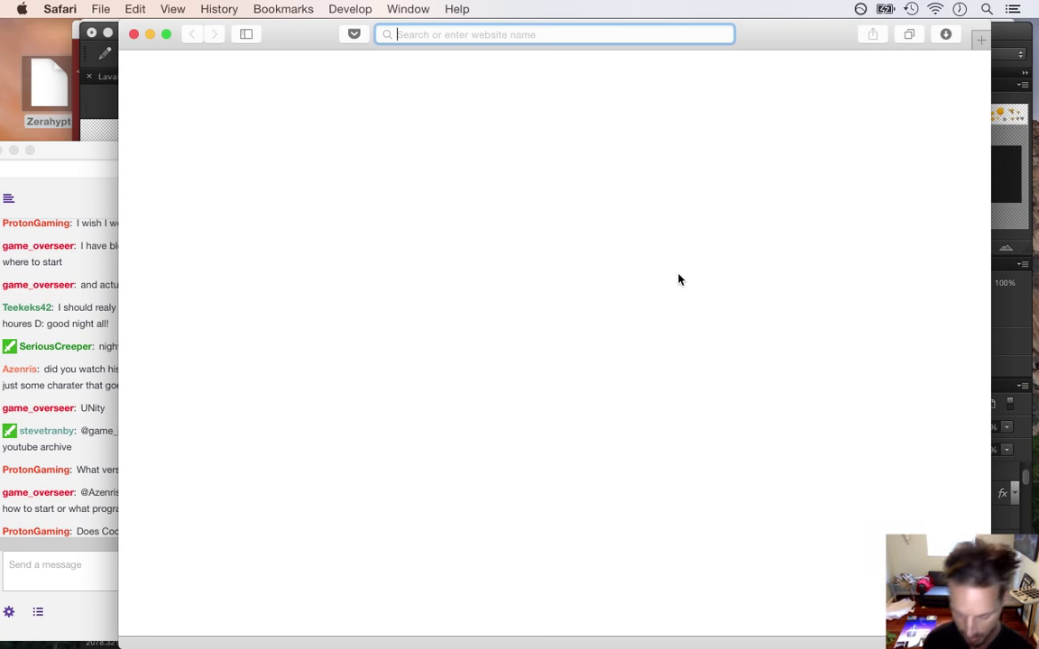
{"action": "type", "text": "visual"}
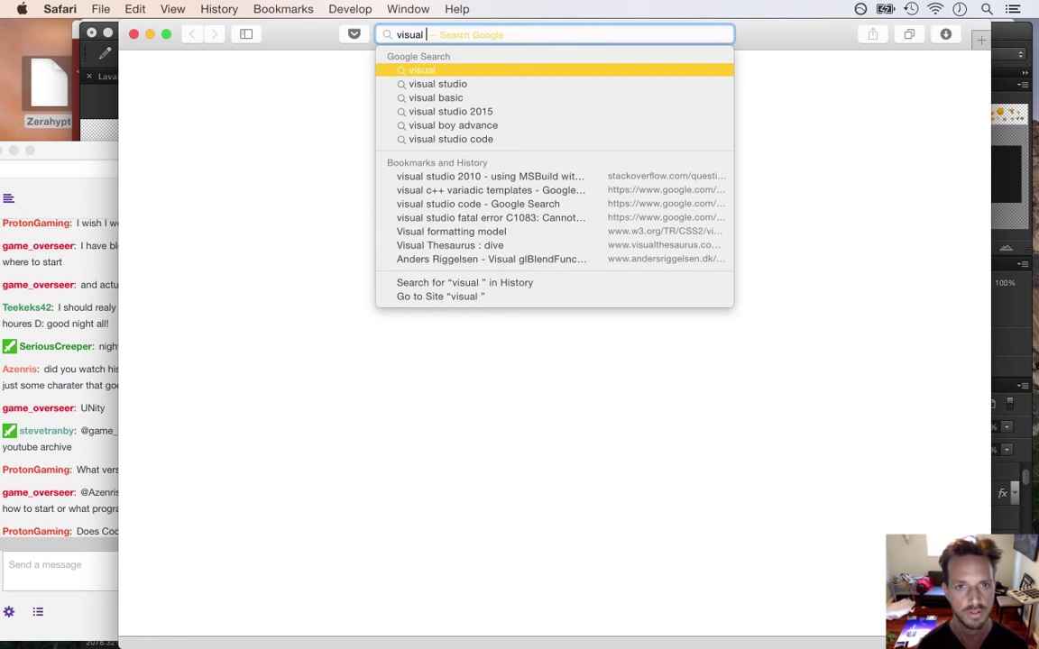
{"action": "type", "text": " stud"}
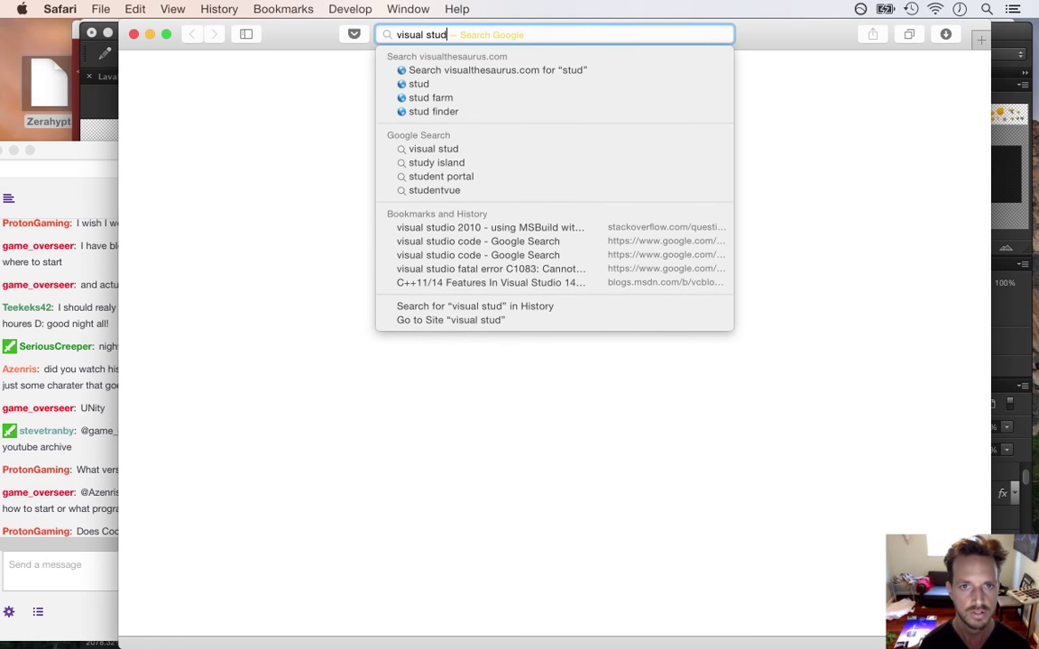
{"action": "type", "text": "io c++11"}
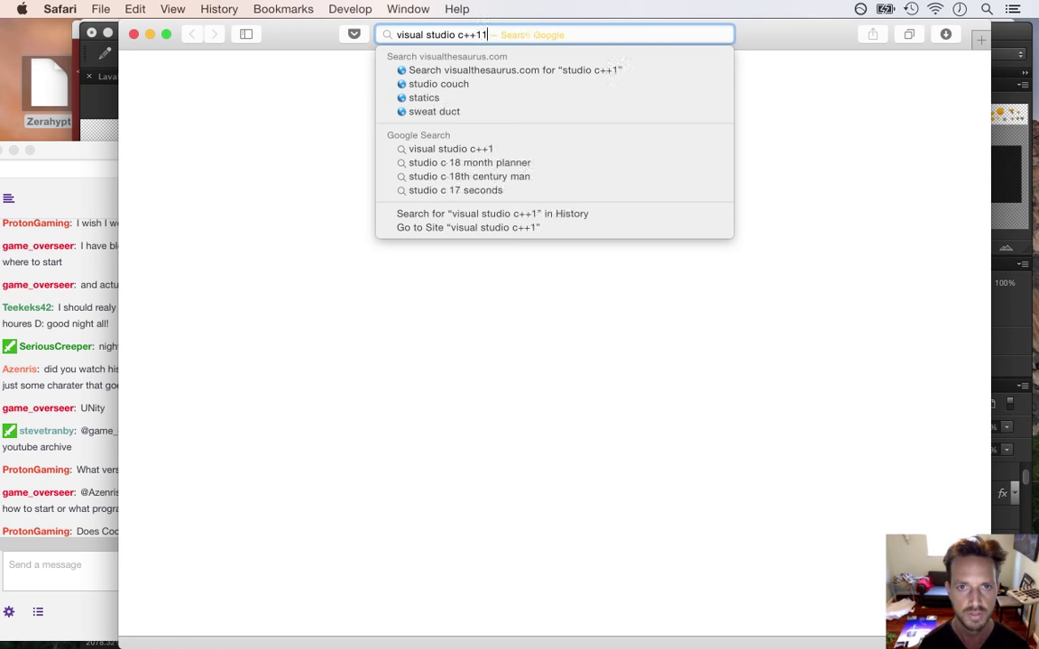
{"action": "key", "text": "Return"}
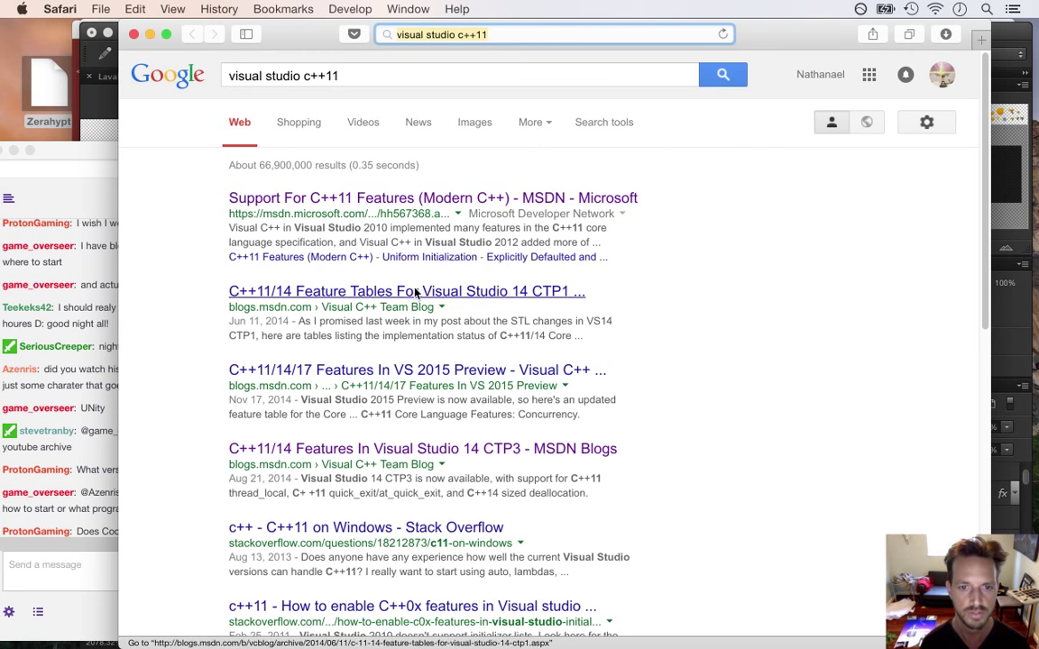
{"action": "left_click", "coordinate": [432, 370]}
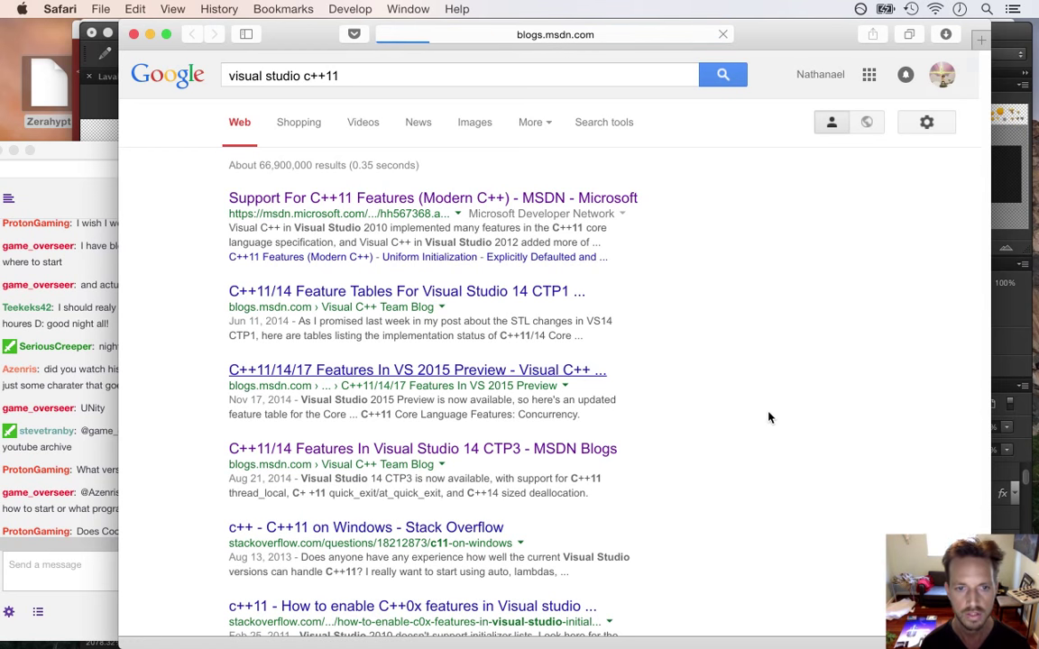
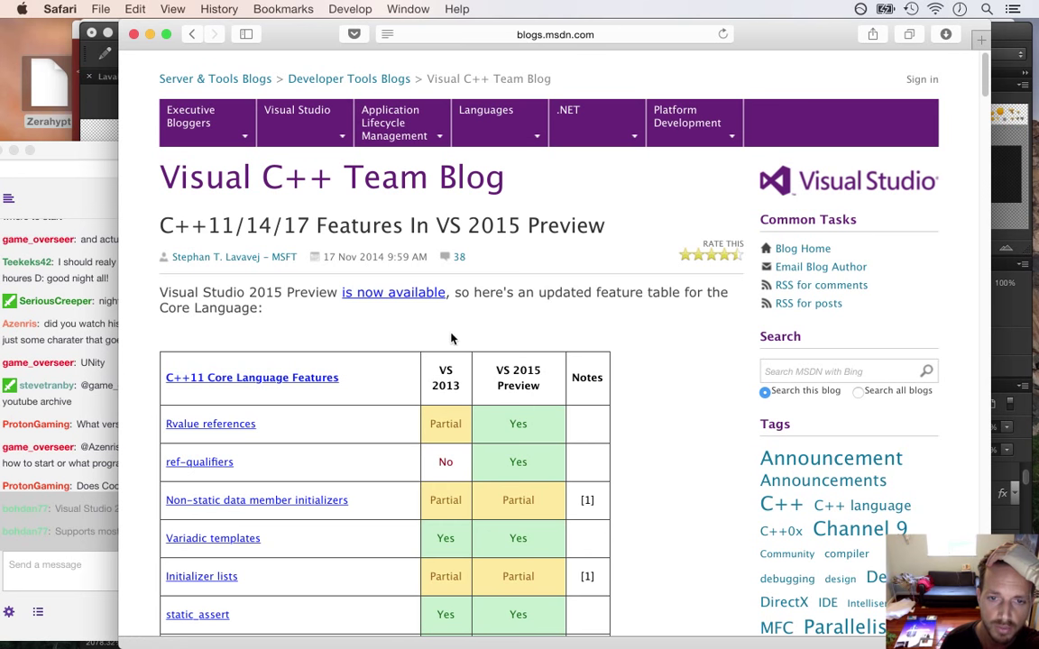
Examine the C++11 core language feature table for VS 2013 and VS 2015 Preview, and close the article's window
{"action": "left_click_drag", "start_coordinate": [429, 369], "coordinate": [501, 431]}
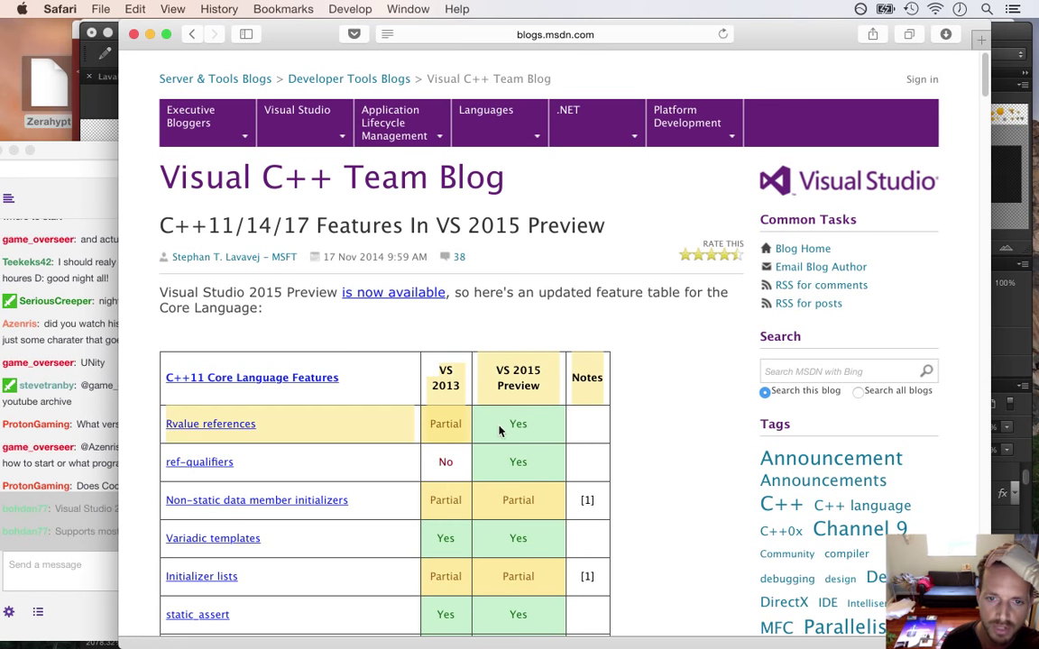
{"action": "left_click", "coordinate": [492, 406]}
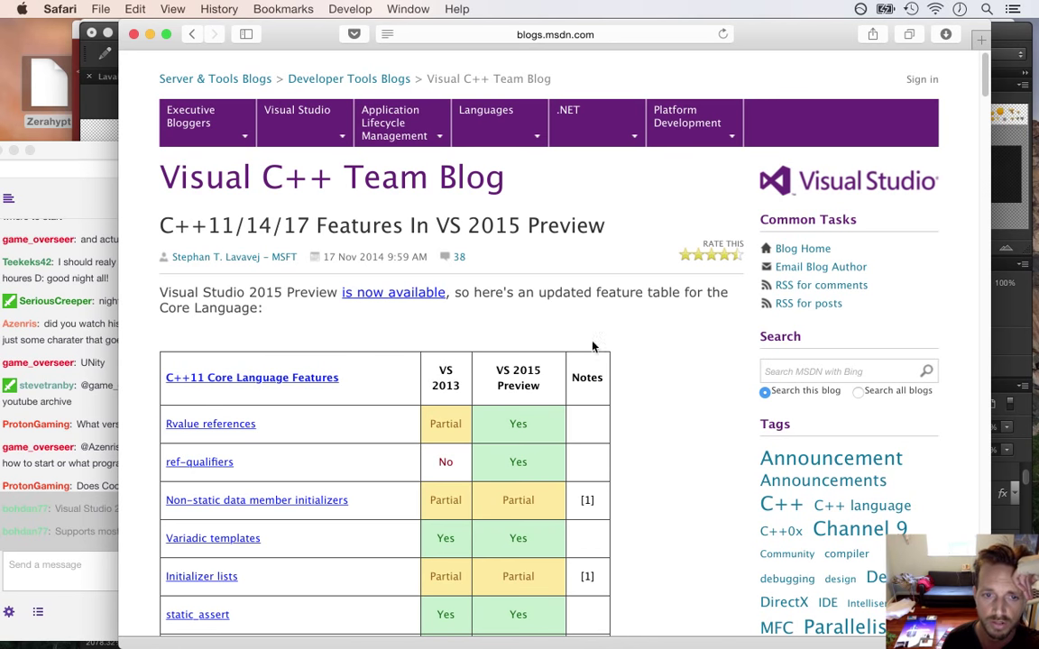
{"action": "left_click_drag", "start_coordinate": [979, 83], "coordinate": [975, 108]}
{"action": "scroll", "coordinate": [974, 108], "scroll_direction": "down", "scroll_amount": 1}
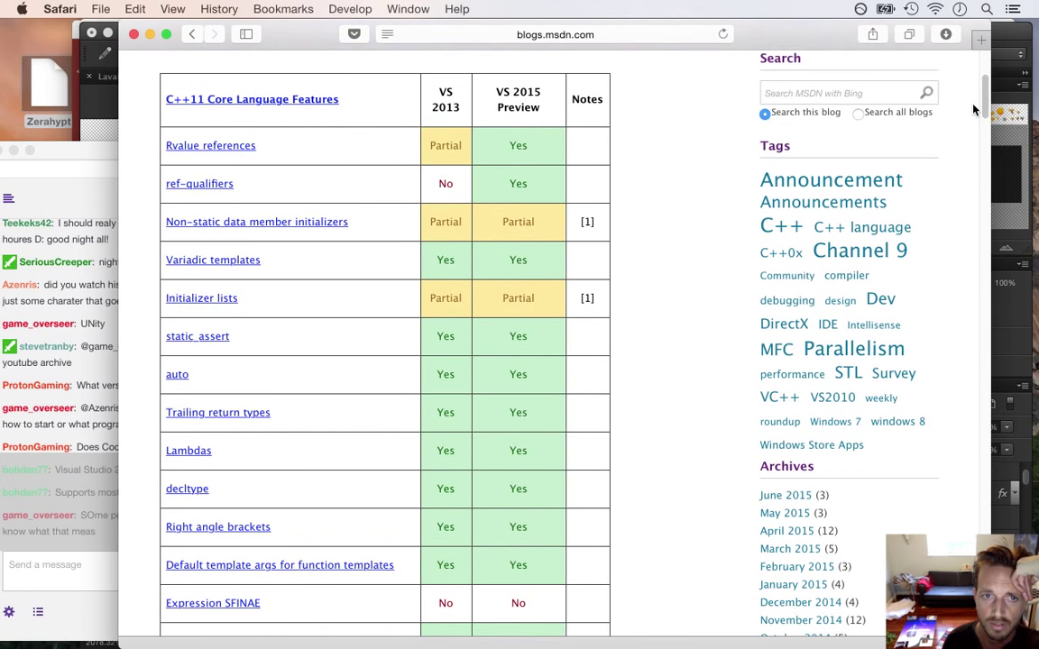
{"action": "scroll", "coordinate": [974, 108], "scroll_direction": "up", "scroll_amount": 5}
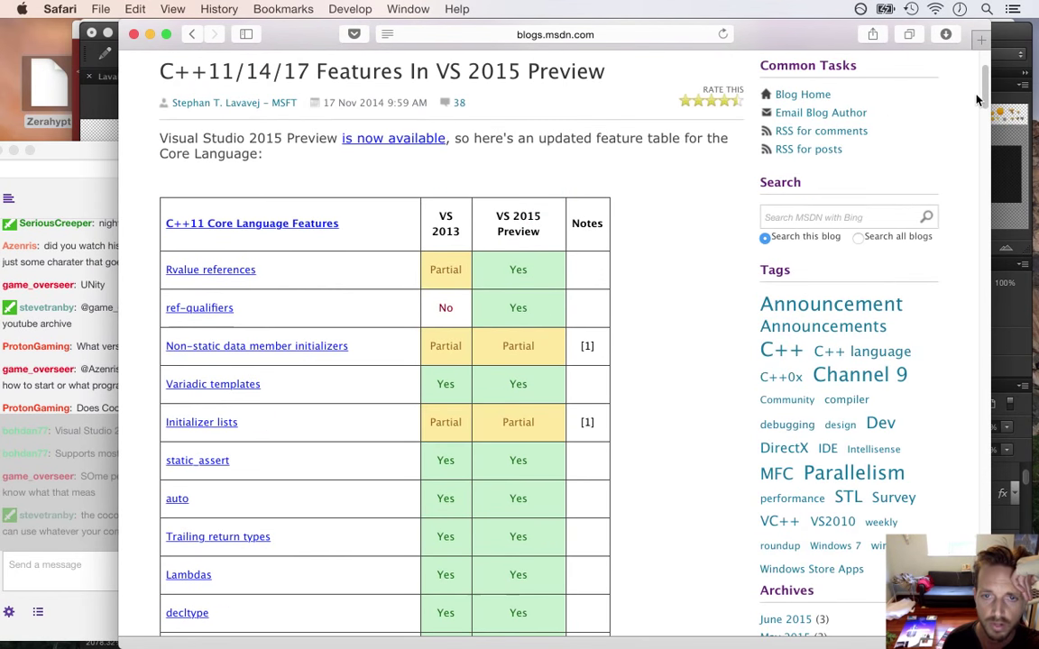
{"action": "left_click", "coordinate": [133, 34]}
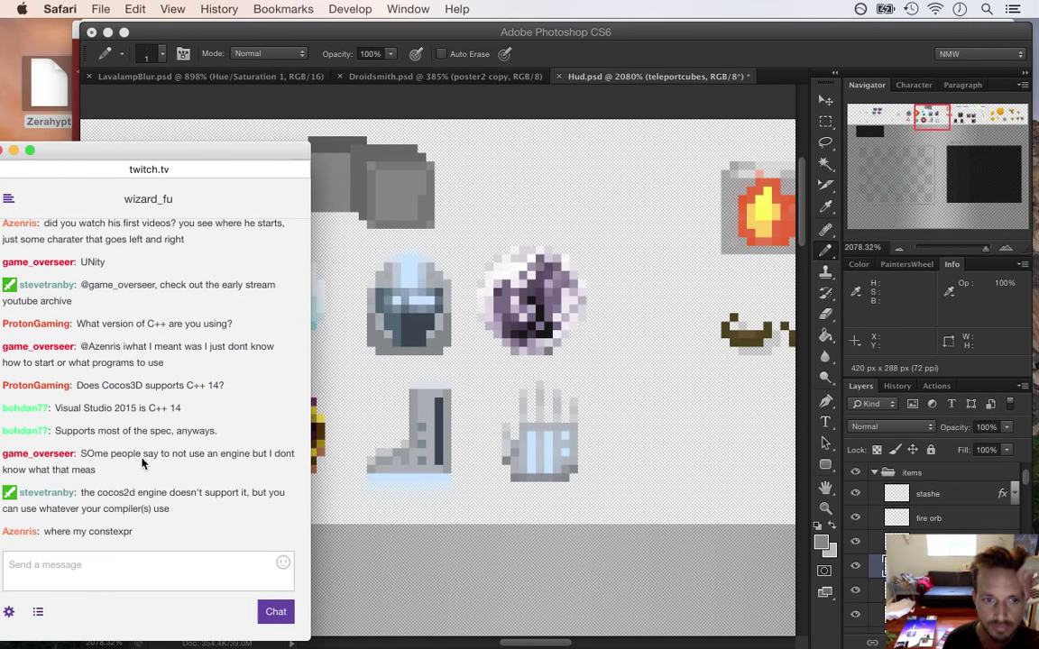
Read the chat messages about Visual Studio 2015, working without an engine and constexpr, and return to Photoshop
{"action": "left_click_drag", "start_coordinate": [83, 408], "coordinate": [167, 392]}
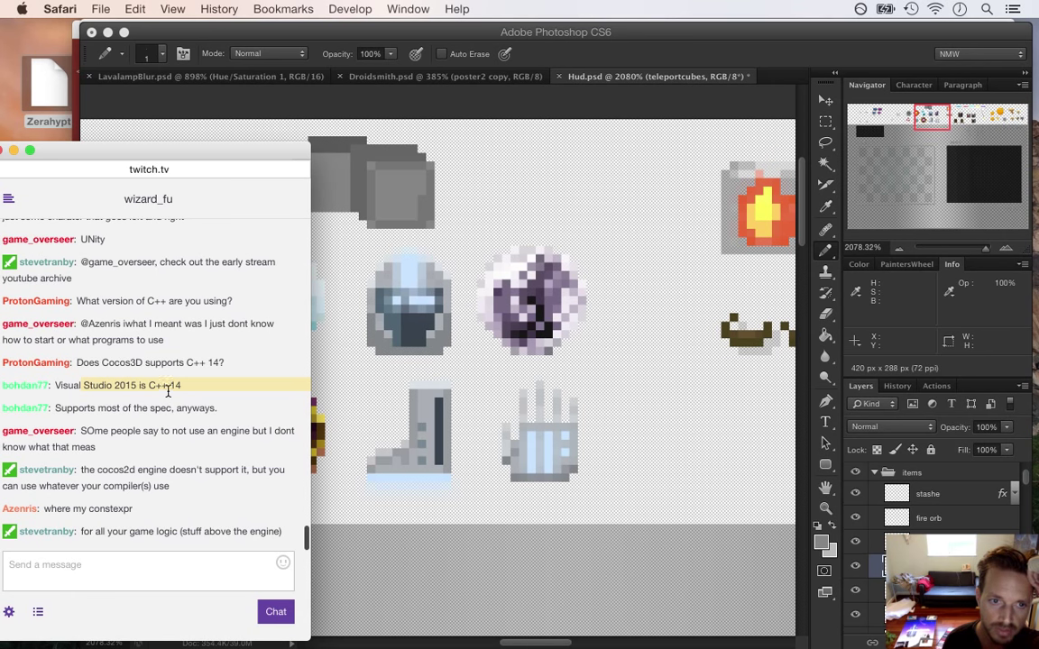
{"action": "left_click", "coordinate": [95, 411]}
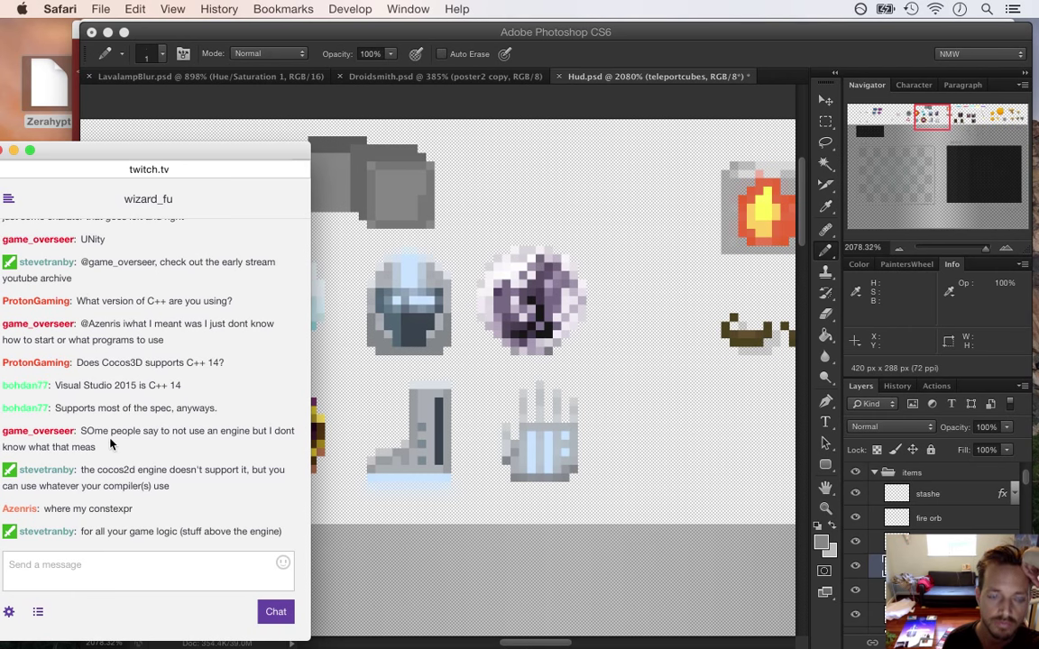
{"action": "mouse_move", "coordinate": [80, 431]}
{"action": "left_mouse_down"}
{"action": "mouse_move", "coordinate": [104, 446]}
{"action": "mouse_move", "coordinate": [93, 433]}
{"action": "mouse_move", "coordinate": [90, 451]}
{"action": "left_mouse_up"}
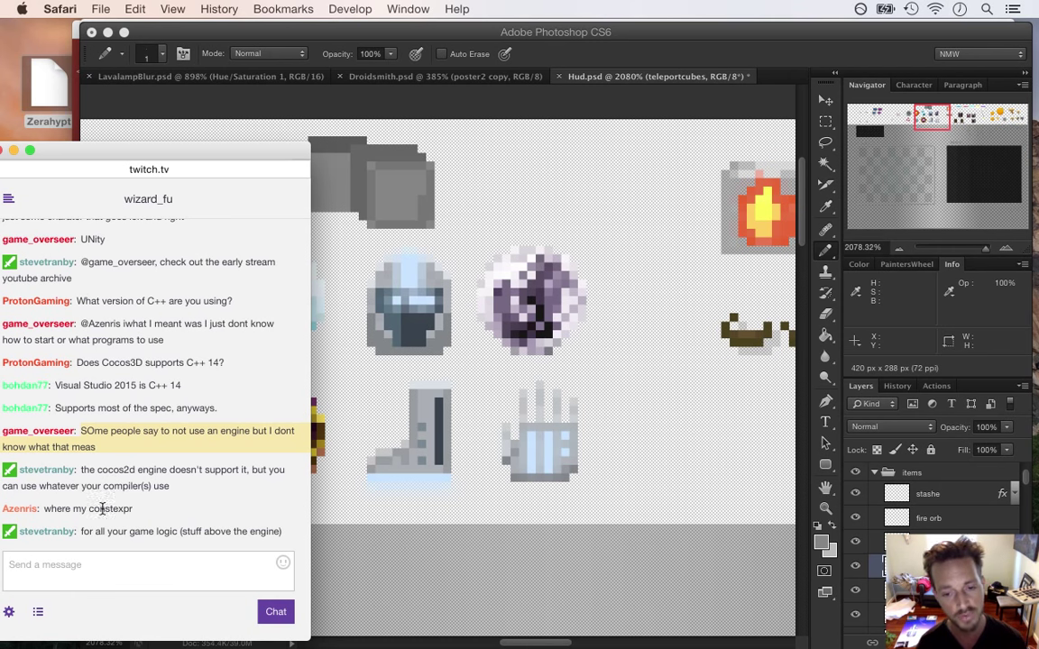
{"action": "double_click", "coordinate": [84, 434]}
{"action": "left_click", "coordinate": [86, 437]}
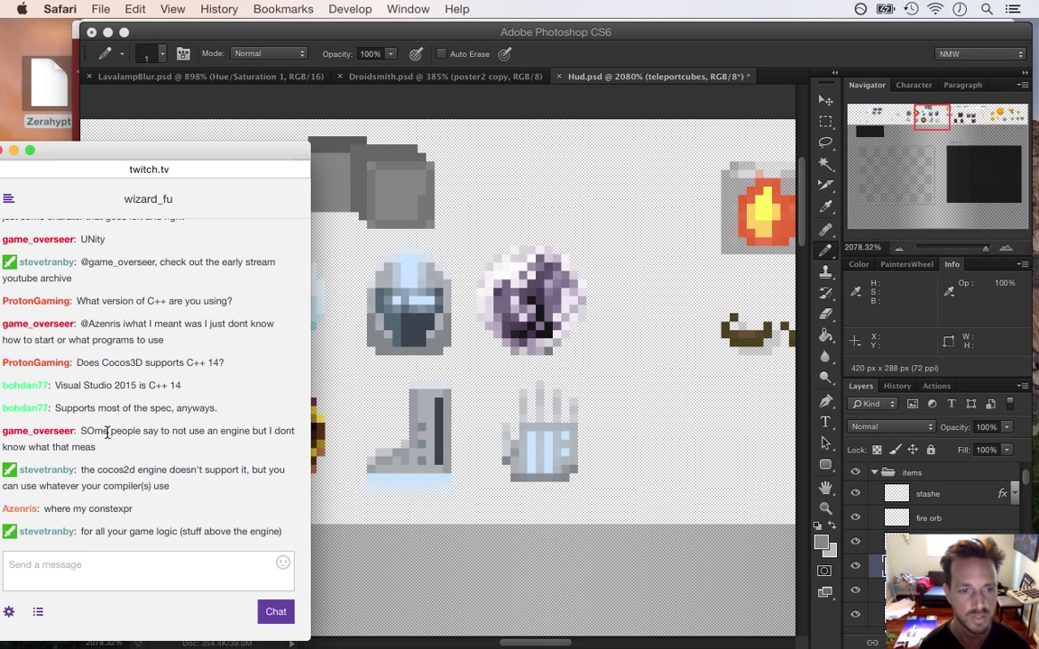
{"action": "triple_click", "coordinate": [89, 434]}
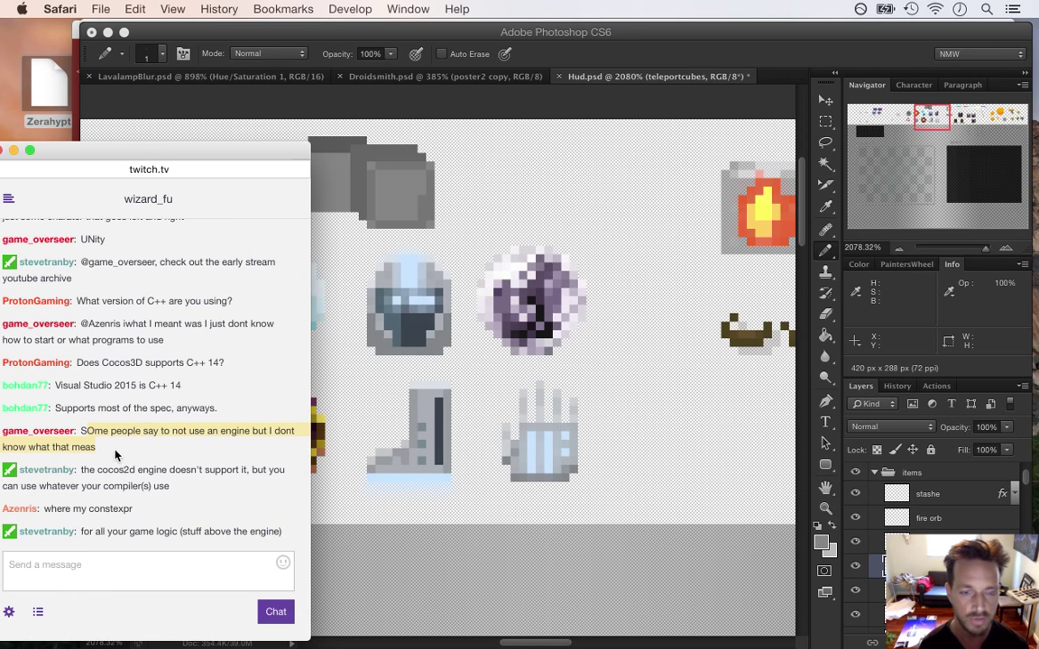
{"action": "left_click_drag", "start_coordinate": [81, 431], "coordinate": [237, 447]}
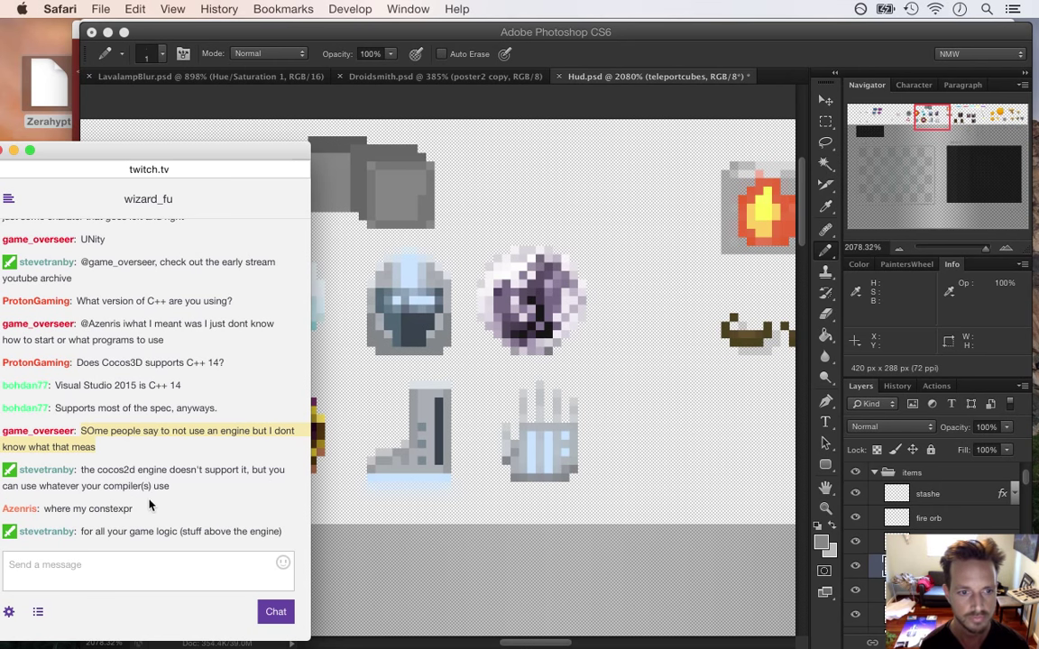
{"action": "left_click_drag", "start_coordinate": [71, 509], "coordinate": [133, 510]}
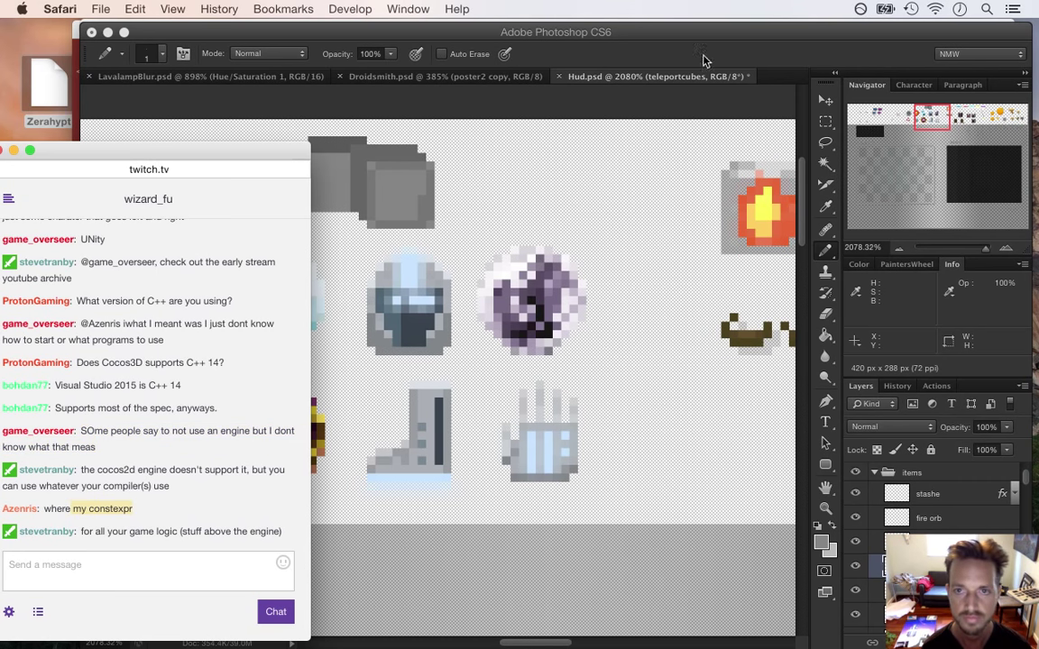
{"action": "left_click", "coordinate": [634, 60]}
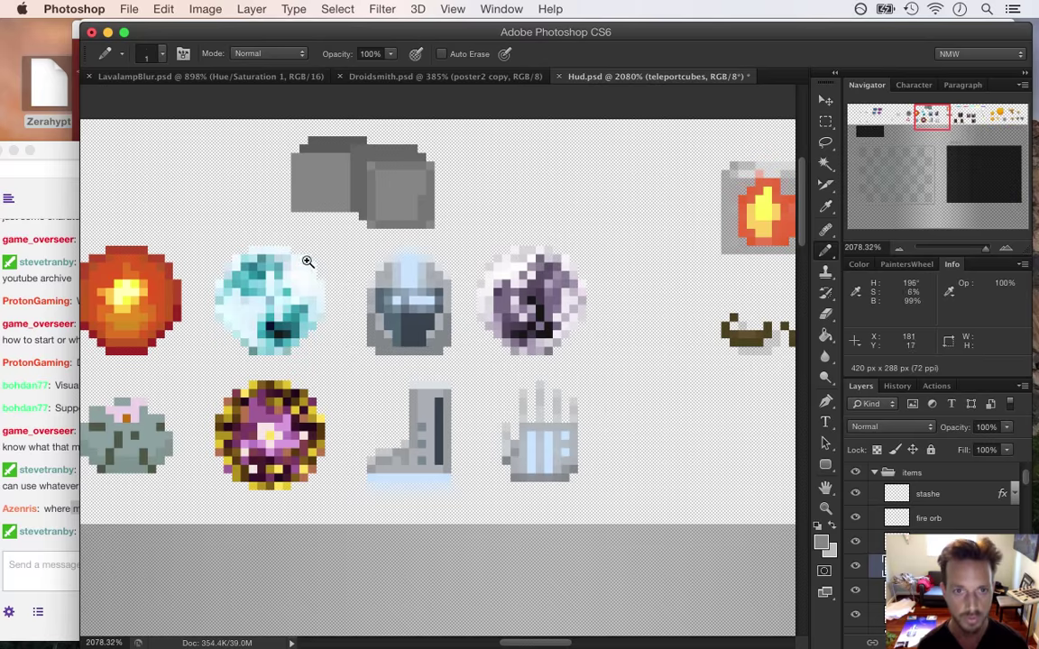
Zoom in on the HUD icons, switch to the Twitch chat in Safari and read the message about constexpr
{"action": "left_click_drag", "start_coordinate": [285, 186], "coordinate": [334, 210]}
{"action": "left_click", "coordinate": [49, 509]}
{"action": "left_click", "coordinate": [49, 508]}
{"action": "left_click_drag", "start_coordinate": [130, 509], "coordinate": [42, 513]}
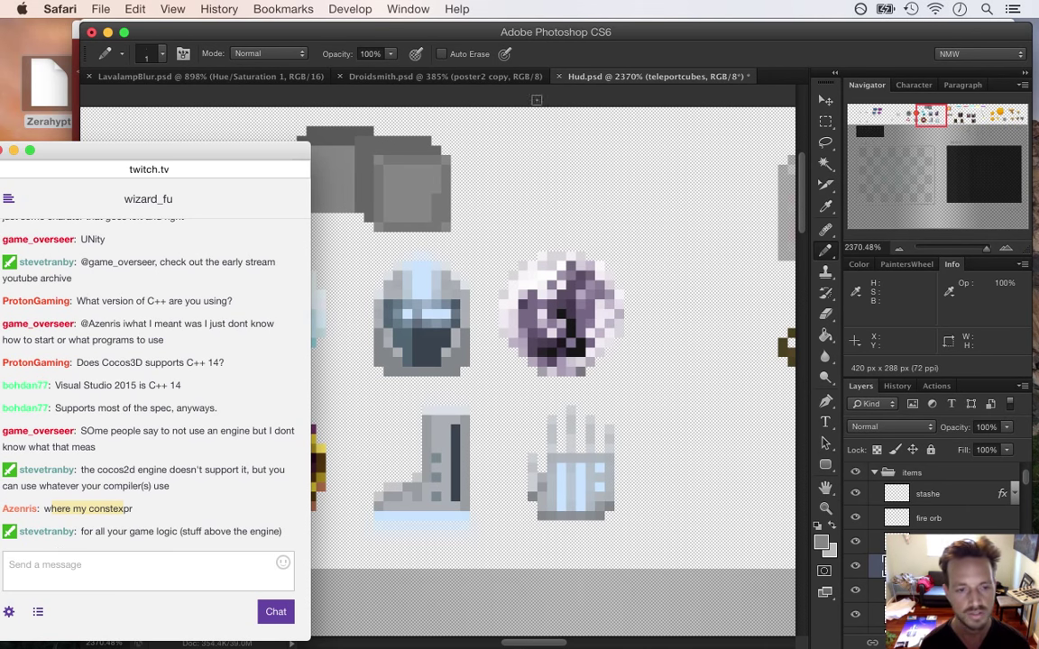
{"action": "left_click", "coordinate": [107, 507]}
{"action": "left_click_drag", "start_coordinate": [89, 511], "coordinate": [134, 511]}
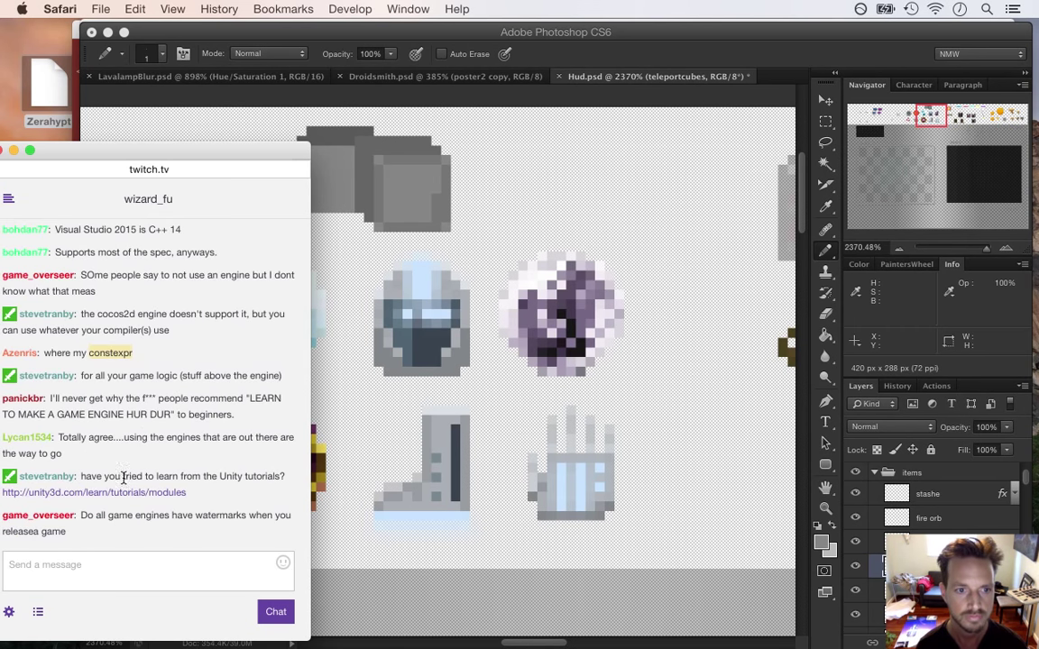
Read the chat messages about recommending engine development to beginners, using existing engines and watermarks in released games
{"action": "triple_click", "coordinate": [95, 403]}
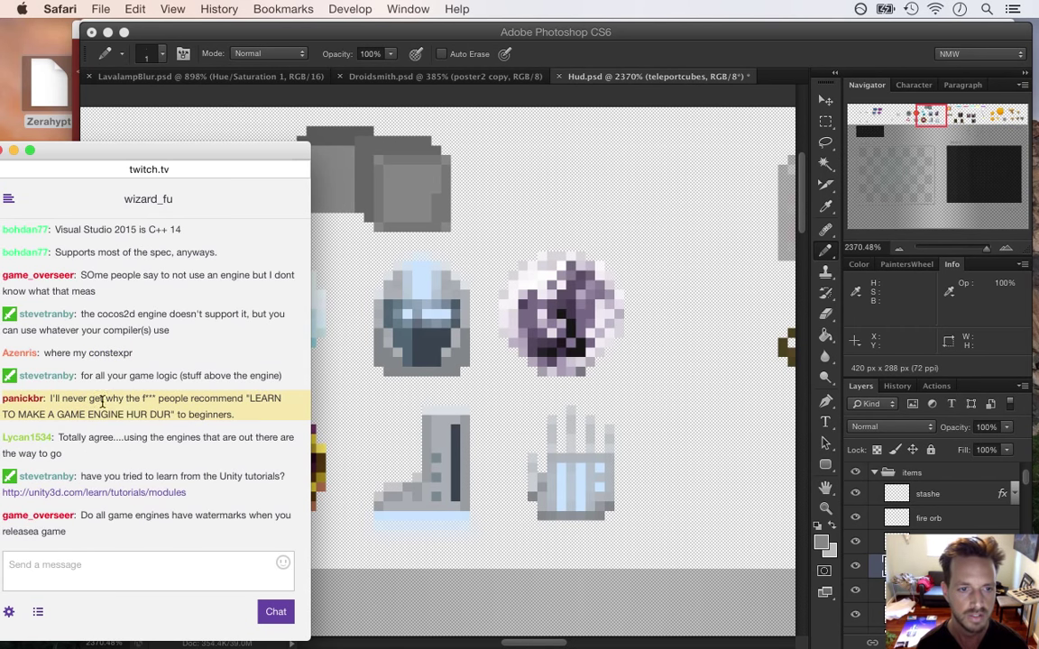
{"action": "left_click", "coordinate": [214, 410]}
{"action": "left_click_drag", "start_coordinate": [176, 399], "coordinate": [213, 432]}
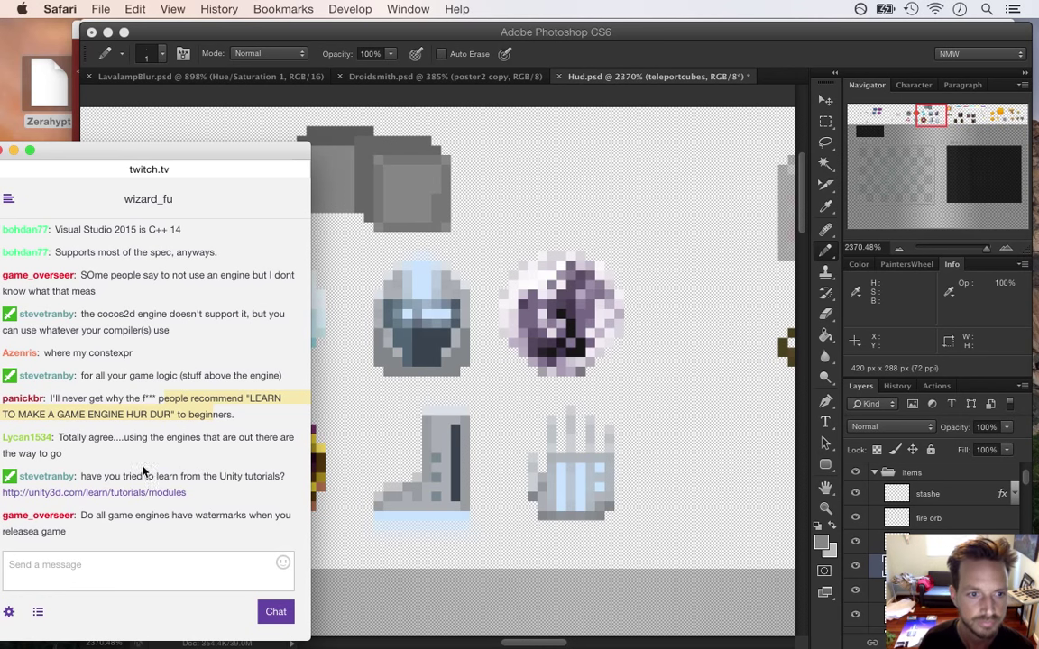
{"action": "left_click_drag", "start_coordinate": [86, 437], "coordinate": [165, 445]}
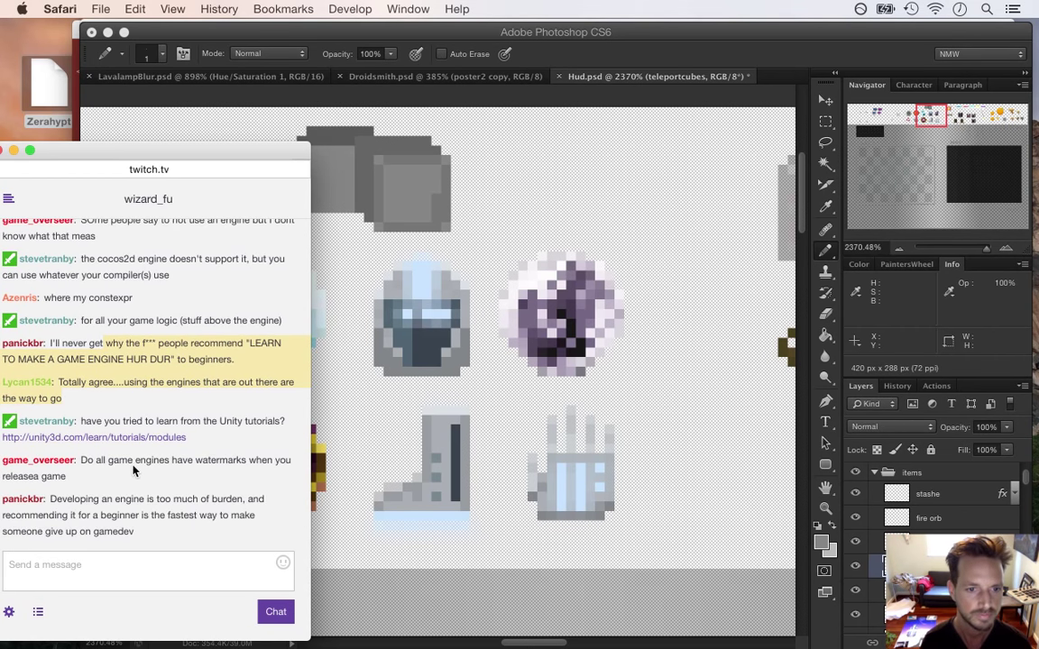
{"action": "left_click_drag", "start_coordinate": [108, 461], "coordinate": [192, 476]}
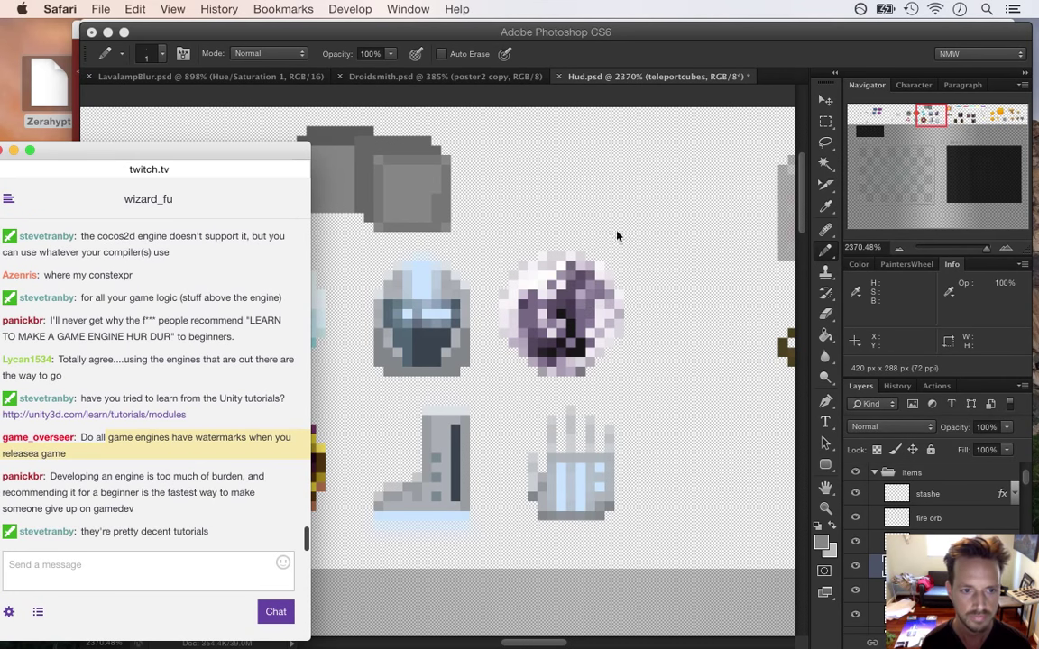
Read the chat messages about the burden of developing an engine and the request to explain what Q1 means
{"action": "left_click_drag", "start_coordinate": [50, 478], "coordinate": [138, 507]}
{"action": "left_click", "coordinate": [139, 487]}
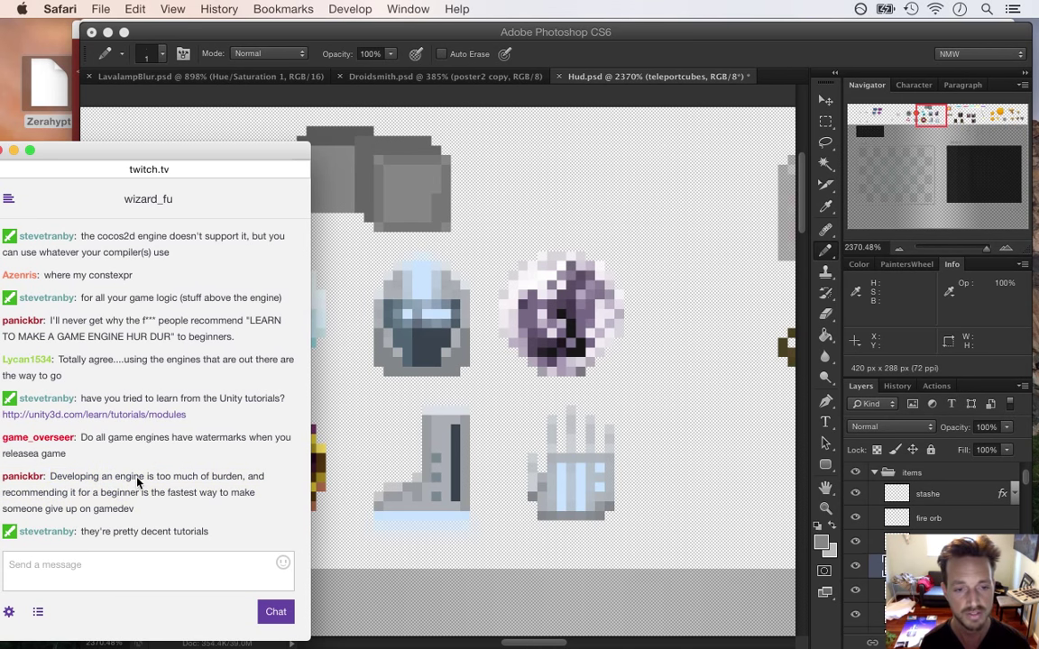
{"action": "left_click_drag", "start_coordinate": [158, 488], "coordinate": [202, 515]}
{"action": "left_click_drag", "start_coordinate": [117, 440], "coordinate": [174, 473]}
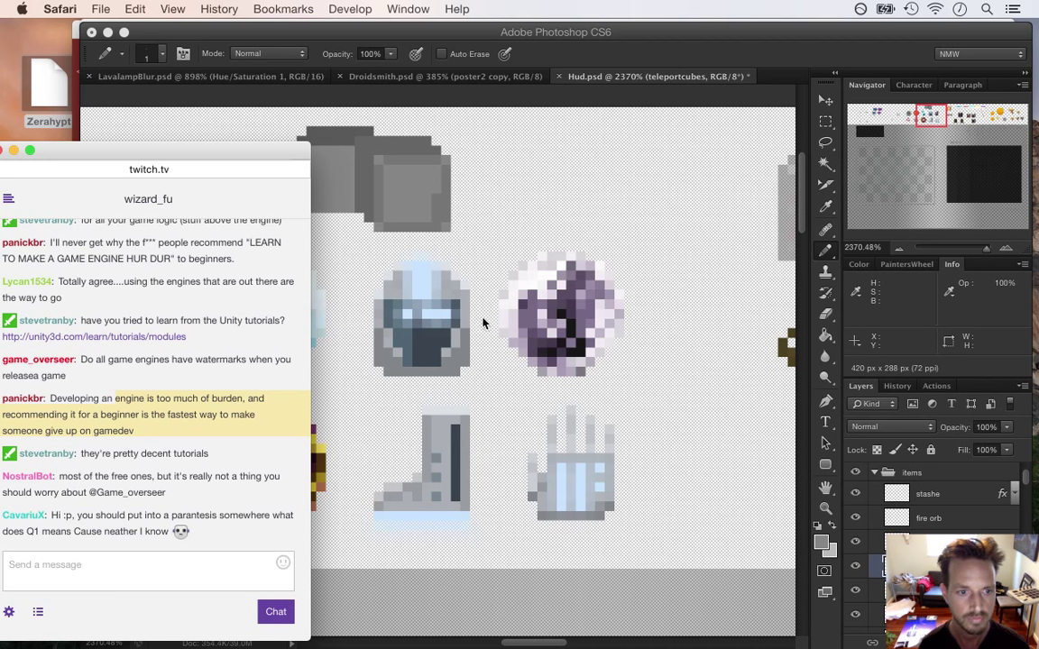
{"action": "left_click_drag", "start_coordinate": [64, 515], "coordinate": [150, 534]}
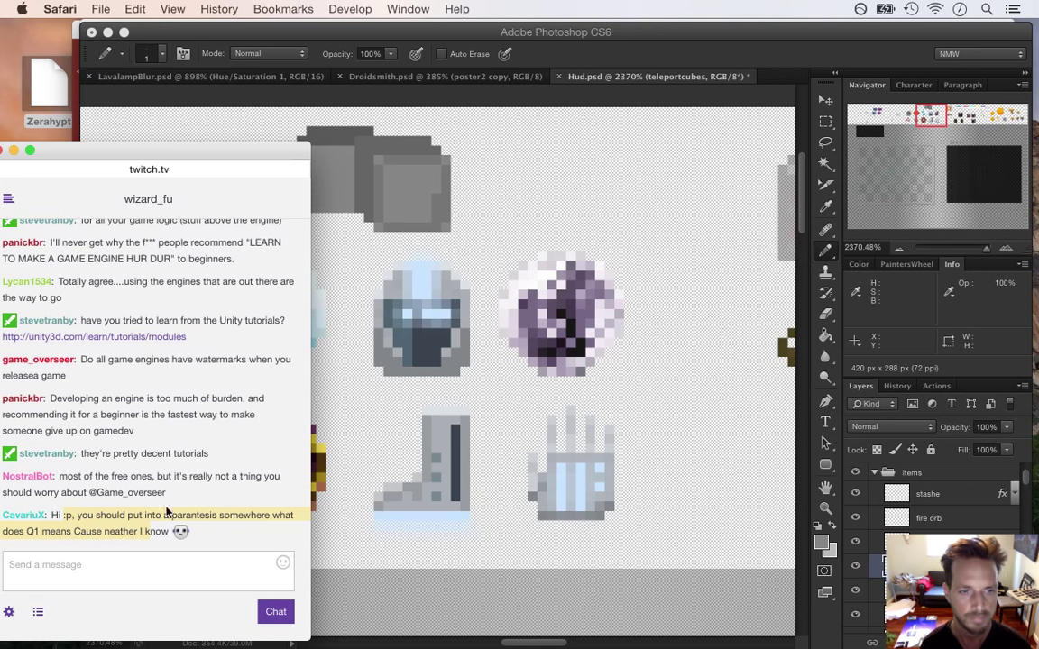
Open twitch.tv/wizard_fu in a new Safari window, turn on panel editing and pause the live video
{"action": "key", "text": "super+n"}
{"action": "type", "text": "twitch.tv"}
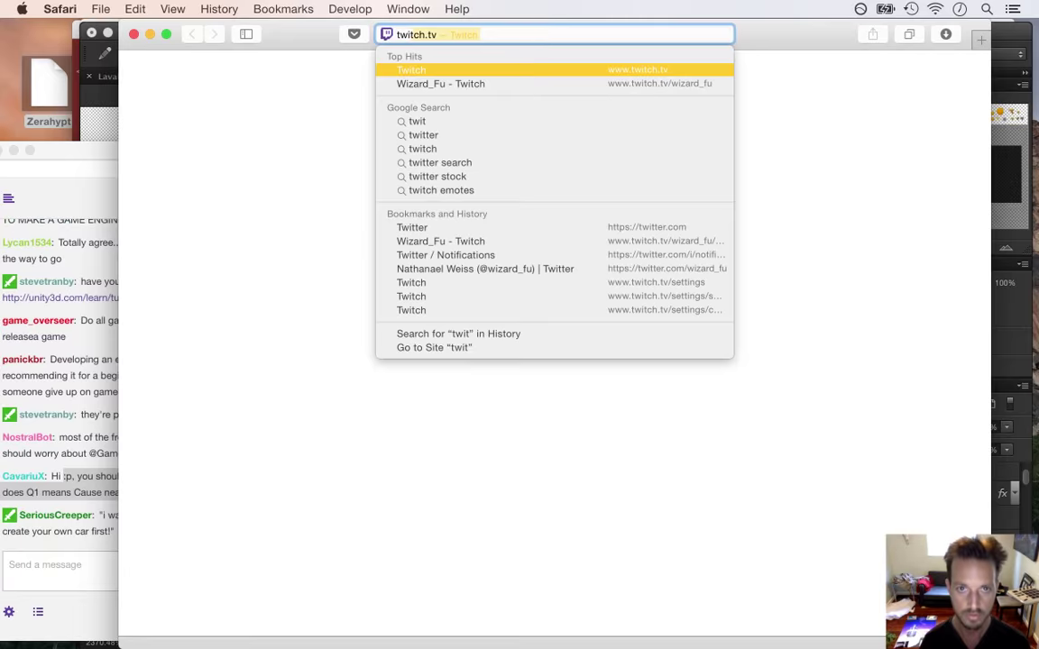
{"action": "type", "text": "/wizard_fu"}
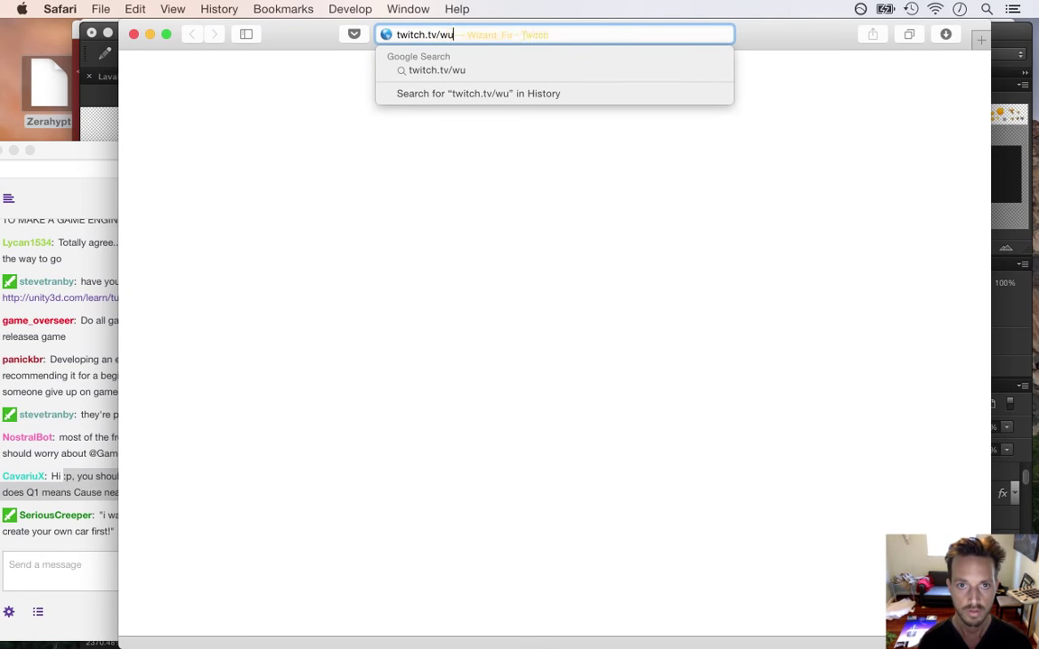
{"action": "key", "text": "Return"}
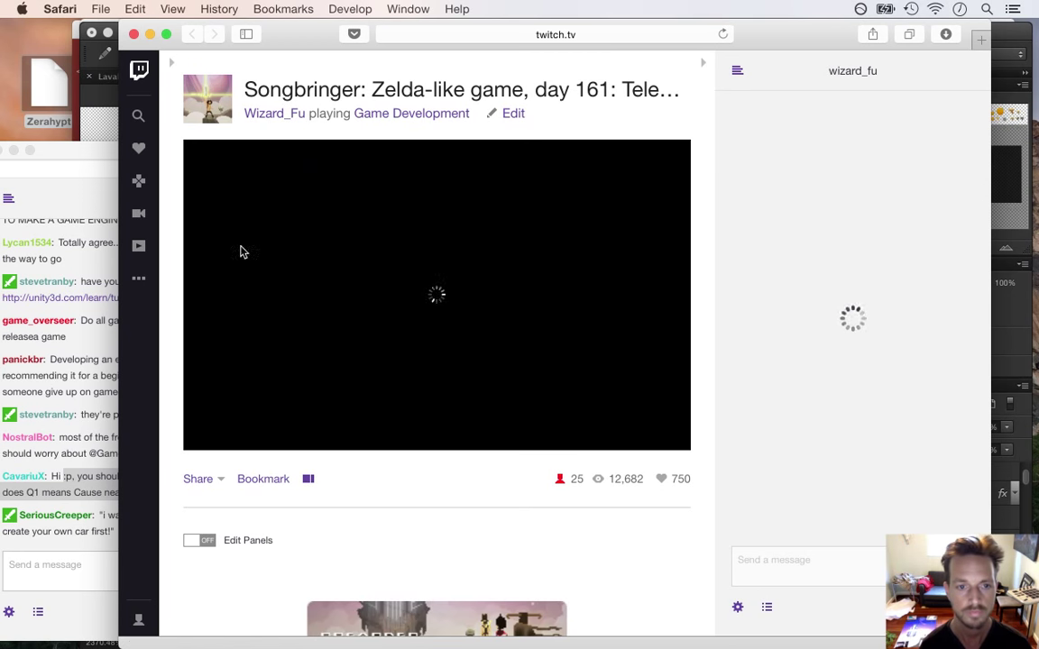
{"action": "left_click", "coordinate": [251, 541]}
{"action": "left_click", "coordinate": [194, 440]}
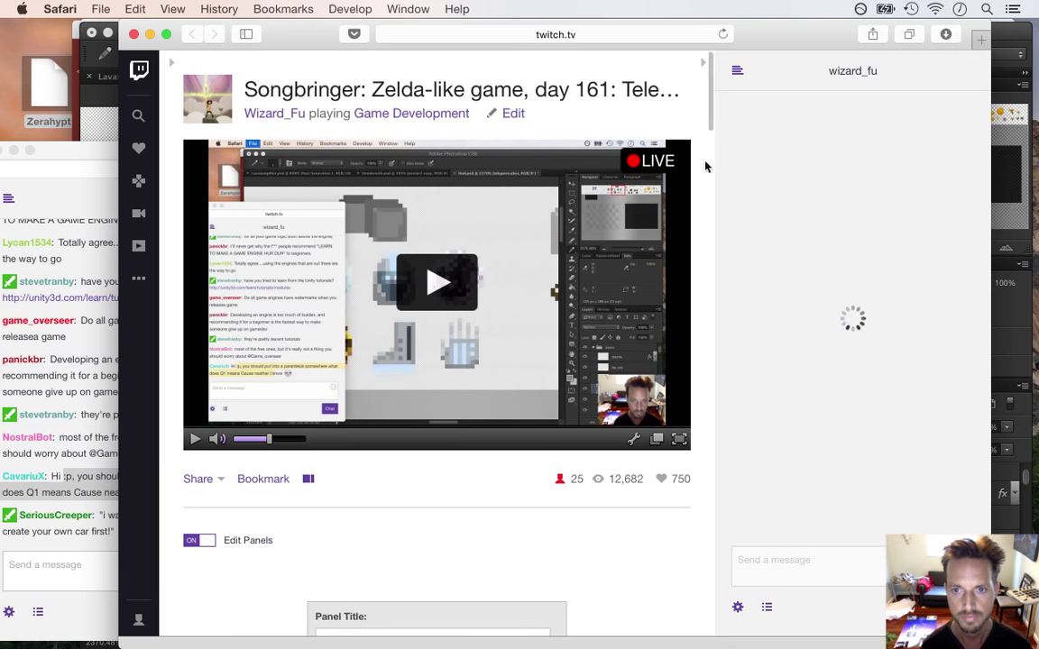
Copy the entire description of the channel's Songbringer introduction and FAQ panel into a new TextMate document
{"action": "scroll", "coordinate": [711, 122], "scroll_direction": "down", "scroll_amount": 2}
{"action": "scroll", "coordinate": [694, 271], "scroll_direction": "down", "scroll_amount": 7}
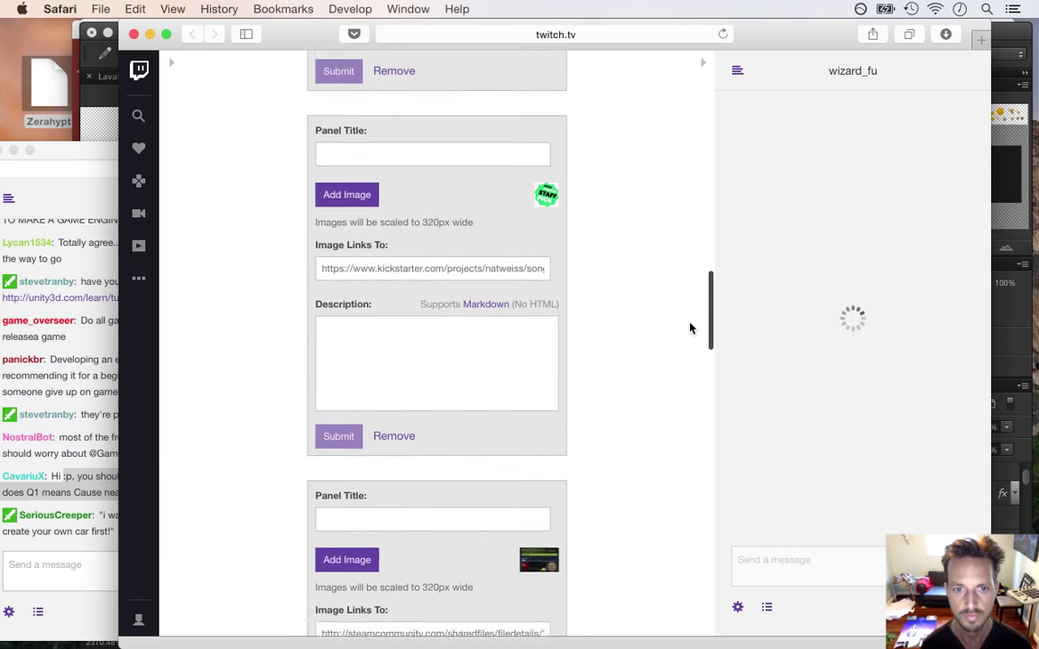
{"action": "scroll", "coordinate": [689, 320], "scroll_direction": "up", "scroll_amount": 4}
{"action": "left_click", "coordinate": [555, 366]}
{"action": "left_click_drag", "start_coordinate": [518, 336], "coordinate": [528, 345]}
{"action": "key", "text": "super+a"}
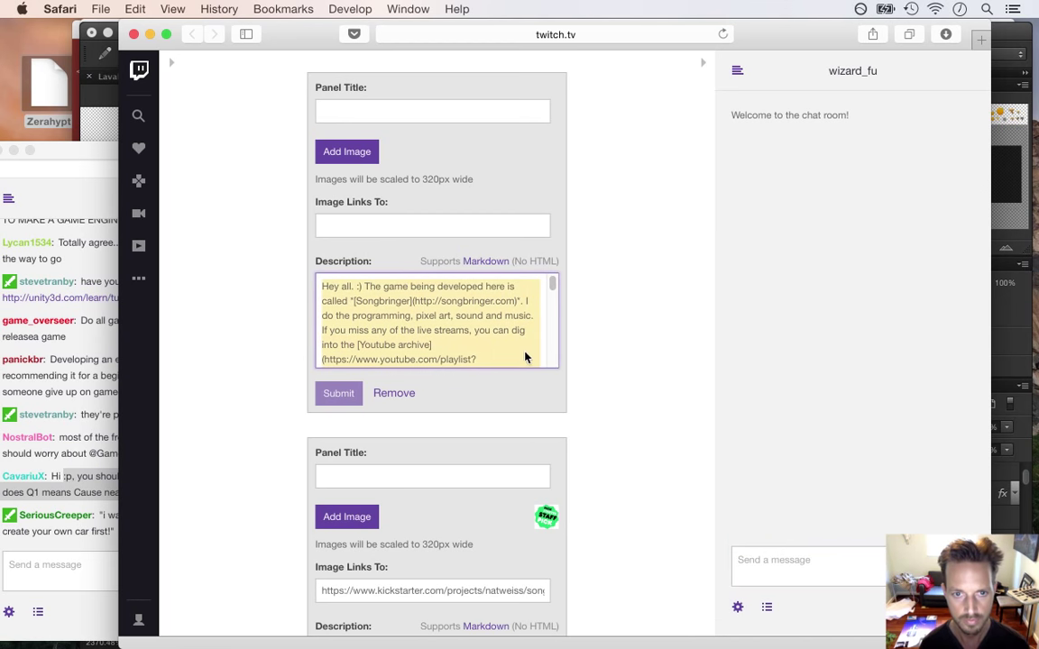
{"action": "key", "text": "super+Tab"}
{"action": "left_click", "coordinate": [715, 332]}
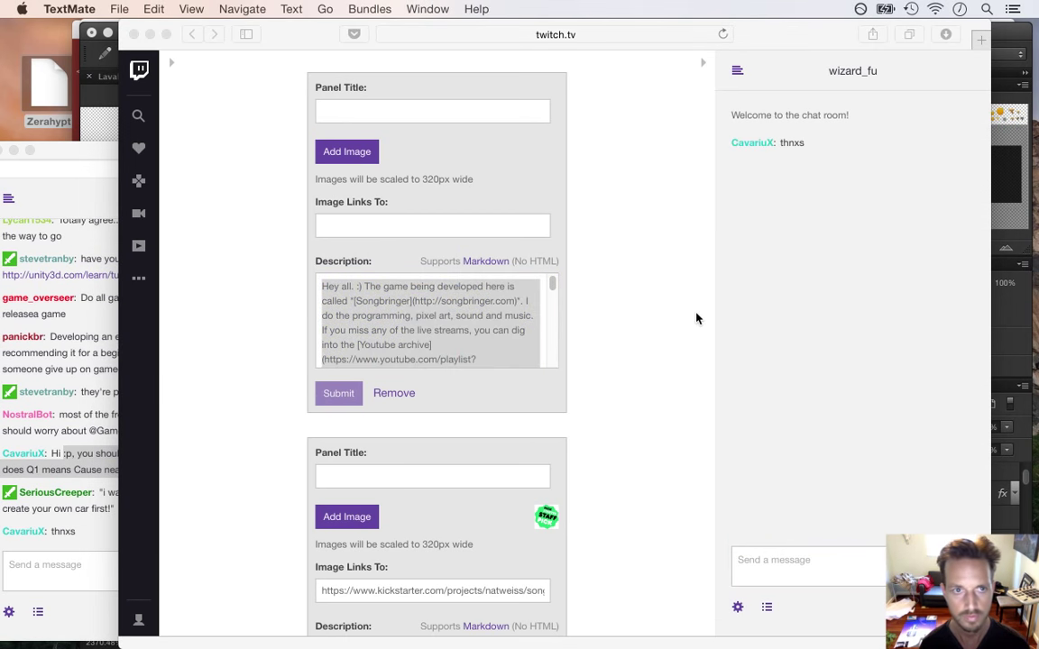
{"action": "key", "text": "super+n"}
{"action": "key", "text": "super+v"}
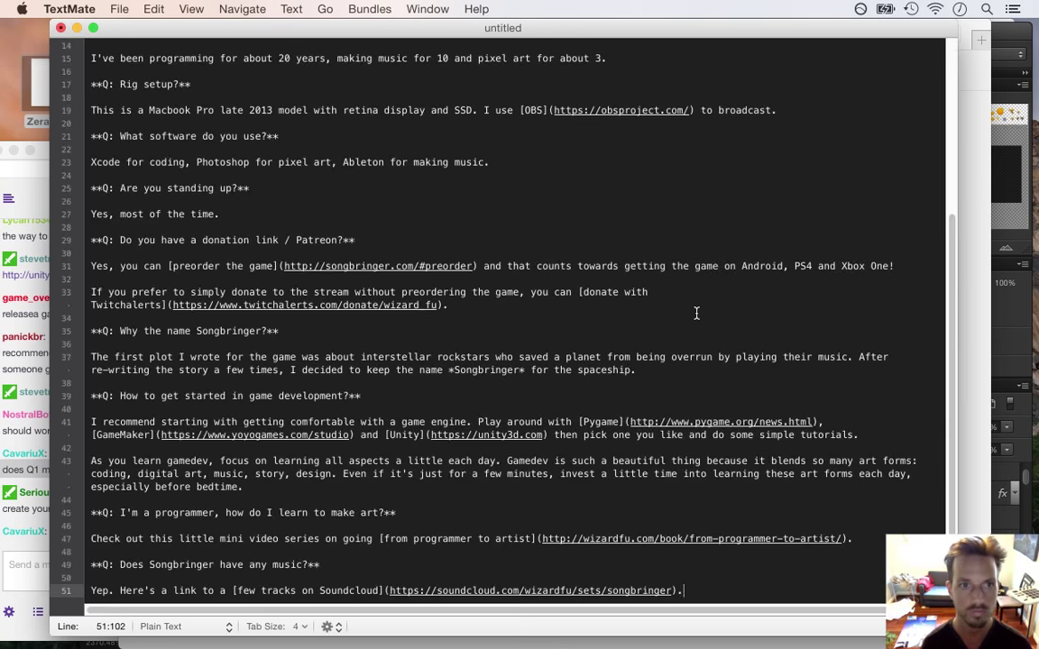
Find "Q1" in the text and add "(that's Jan, Feb or March)" after "Q1 2016"
{"action": "key", "text": "super+Up"}
{"action": "key", "text": "super+f"}
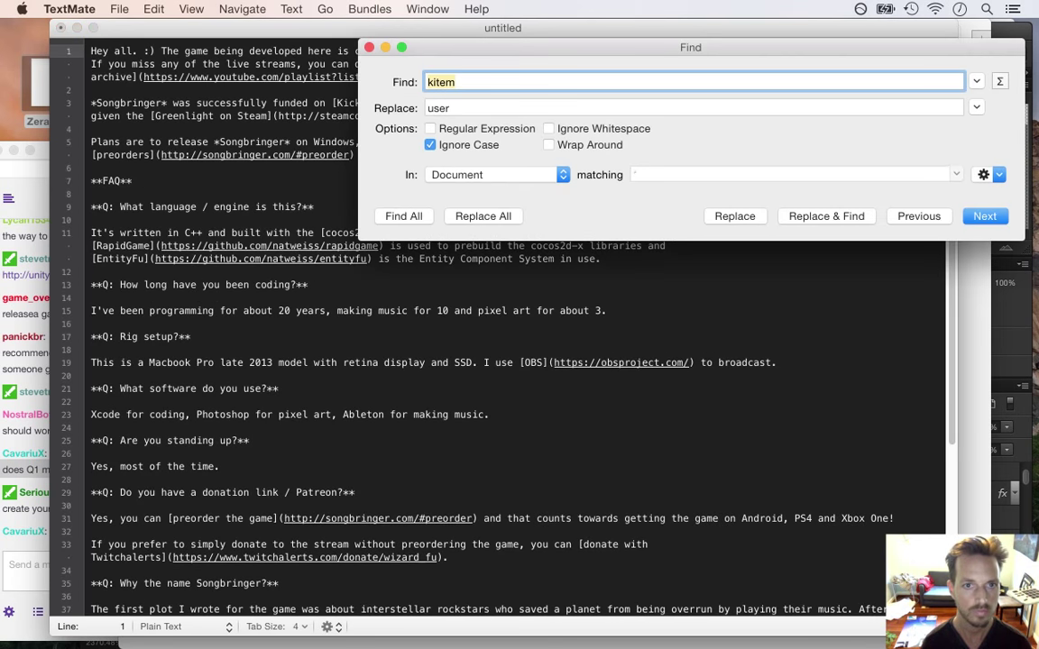
{"action": "type", "text": "Q1"}
{"action": "key", "text": "Return"}
{"action": "key", "text": "Right"}
{"action": "type", "text": "("}
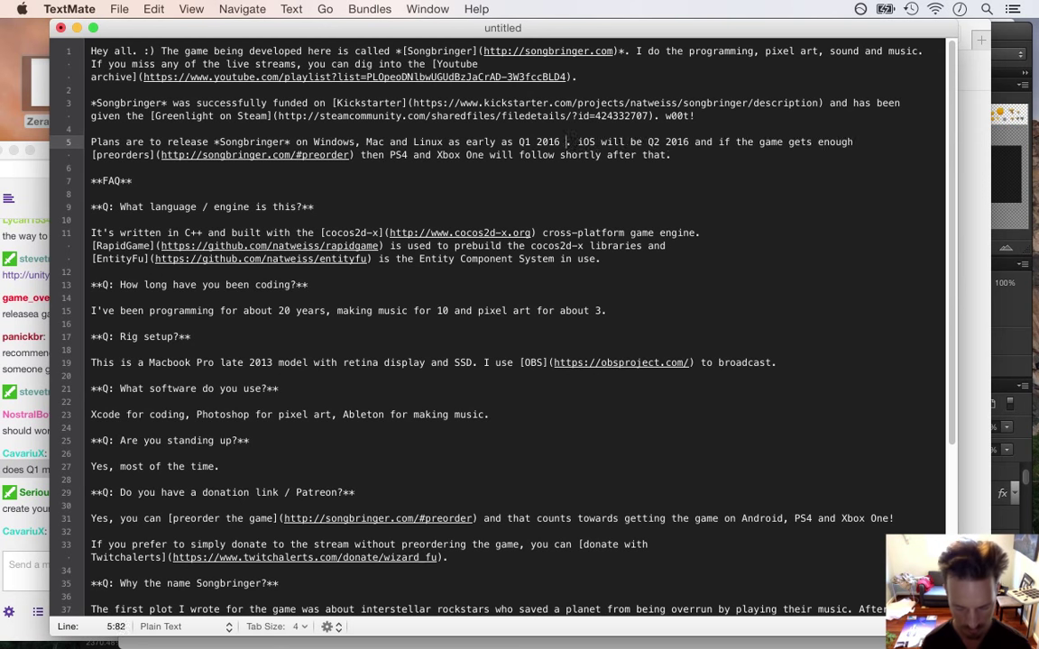
{"action": "key", "text": "Left"}
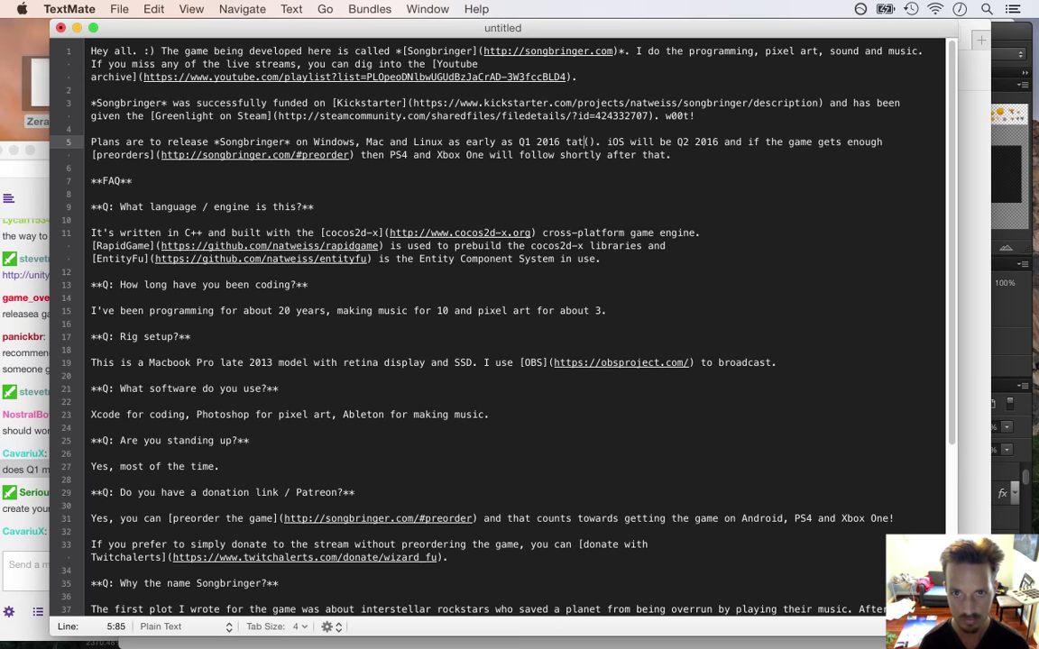
{"action": "type", "text": "that's J"}
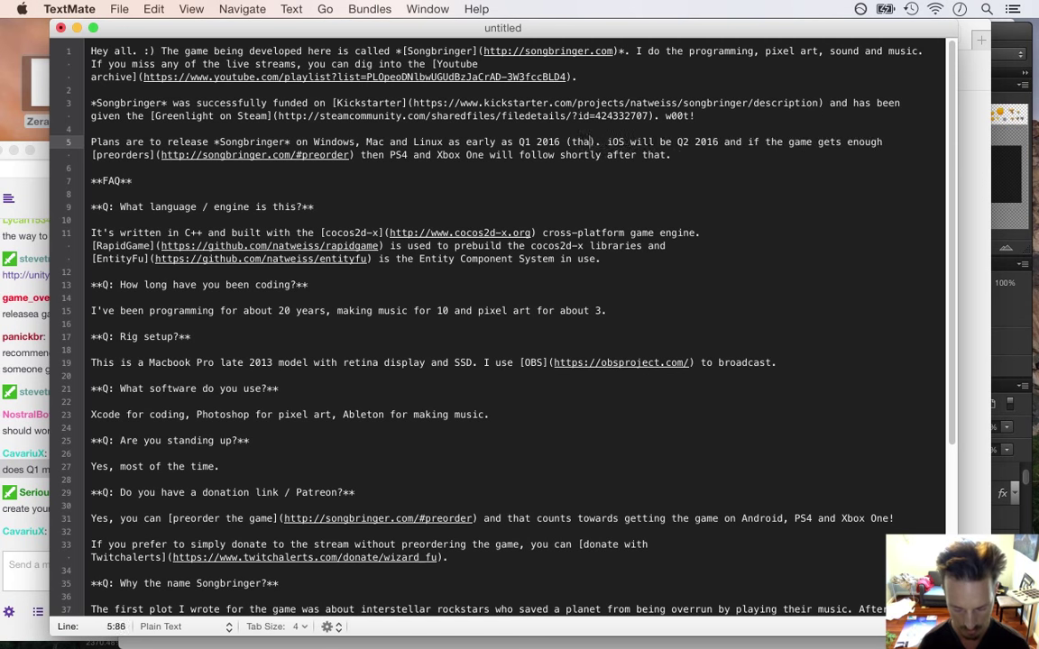
{"action": "type", "text": "an, Feb"}
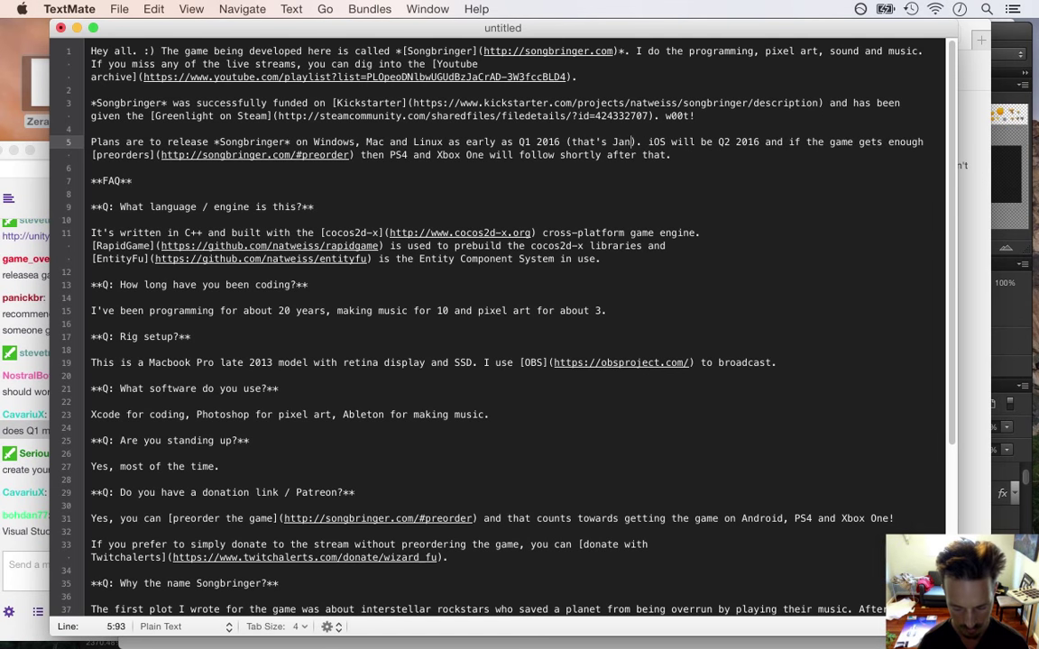
{"action": "type", "text": " or Marc"}
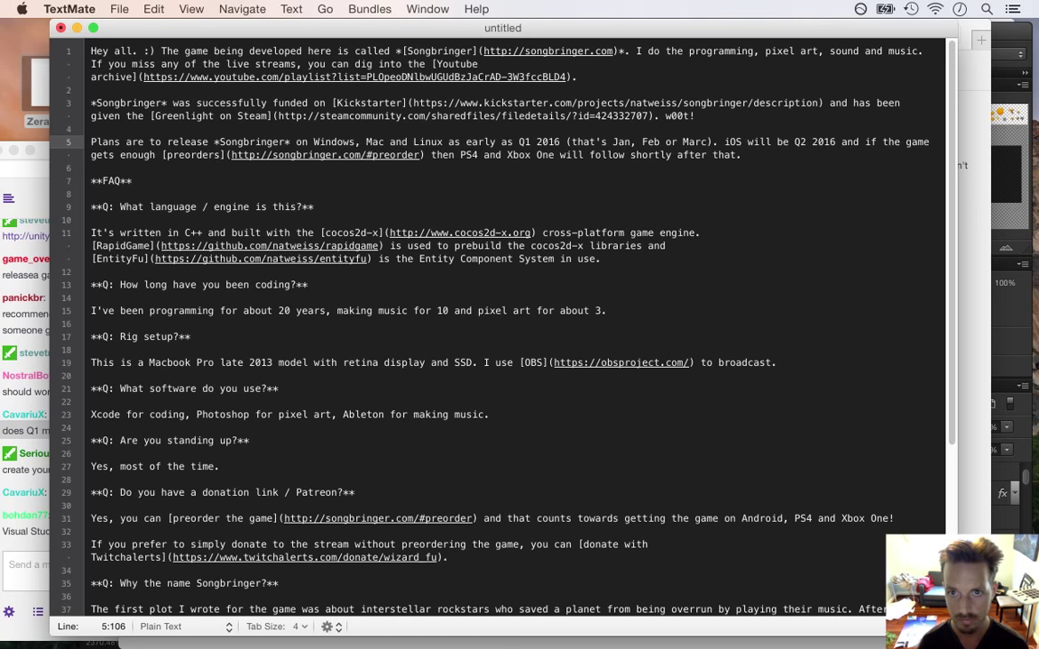
{"action": "type", "text": "h"}
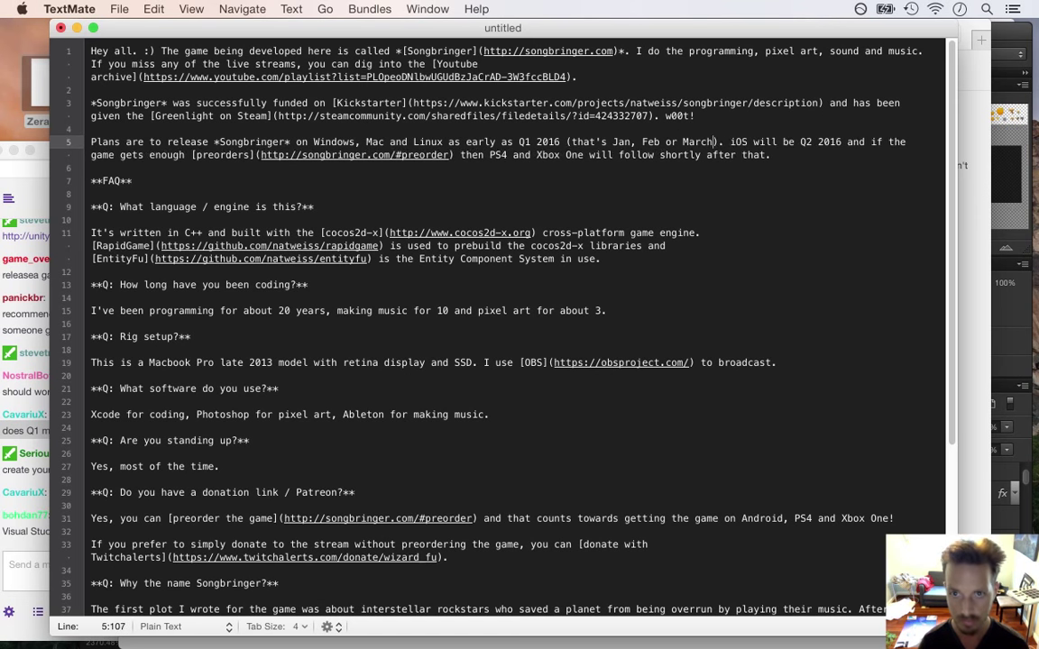
Expand the abbreviated months in the Q1 note to "January" and "February"
{"action": "key", "text": "Left"}
{"action": "key", "text": "Left"}
{"action": "key", "text": "Left"}
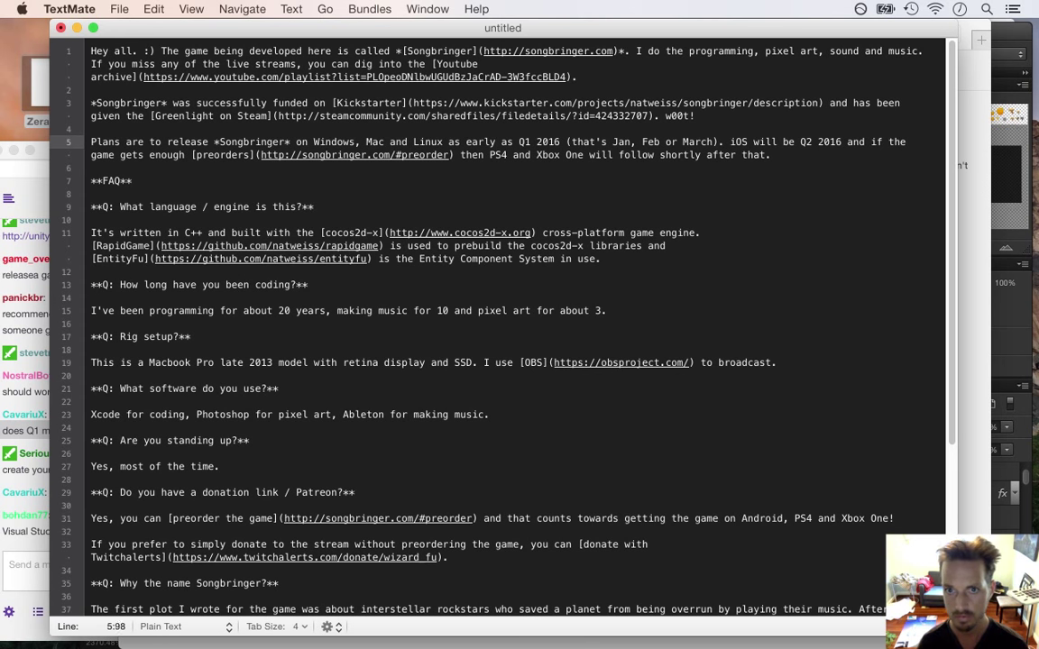
{"action": "key", "text": "Down"}
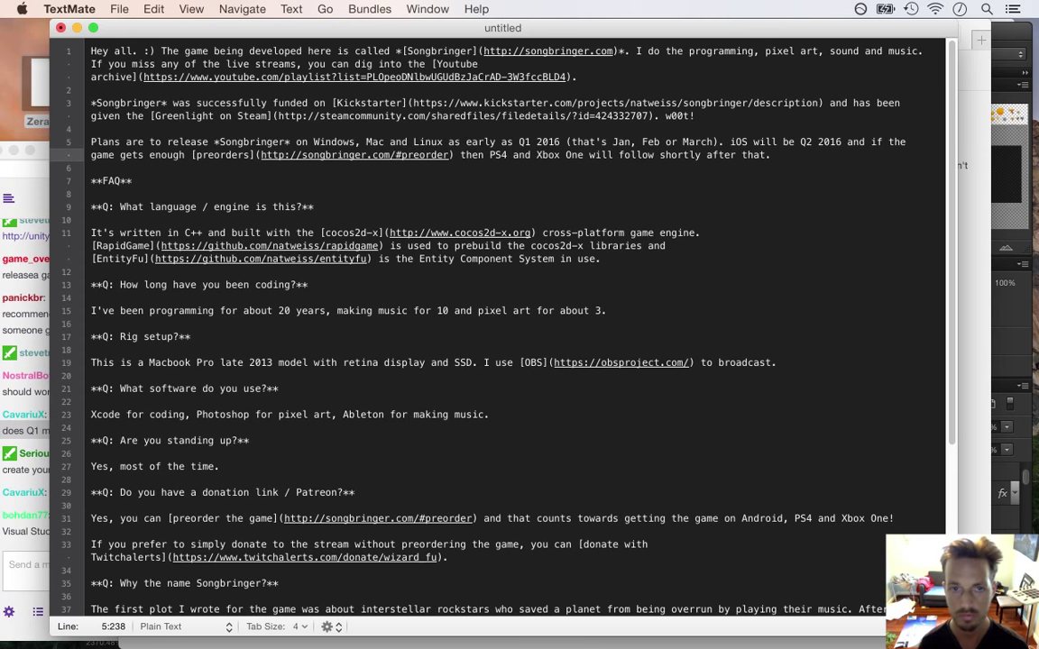
{"action": "left_click", "coordinate": [633, 142]}
{"action": "type", "text": "uary"}
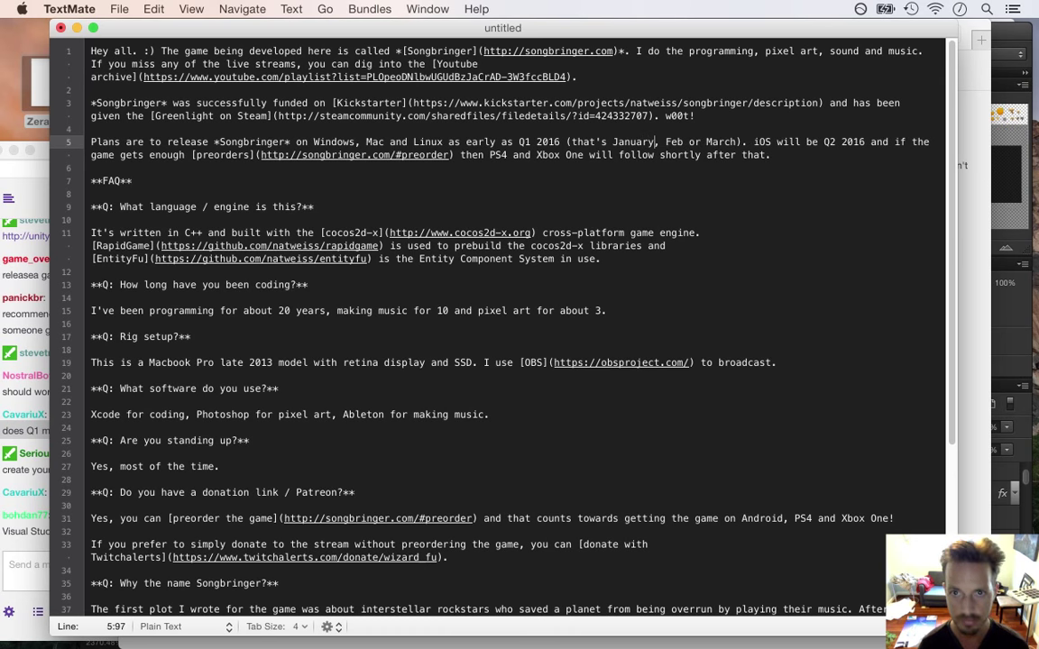
{"action": "key", "text": "Right"}
{"action": "key", "text": "Right"}
{"action": "type", "text": "ruary"}
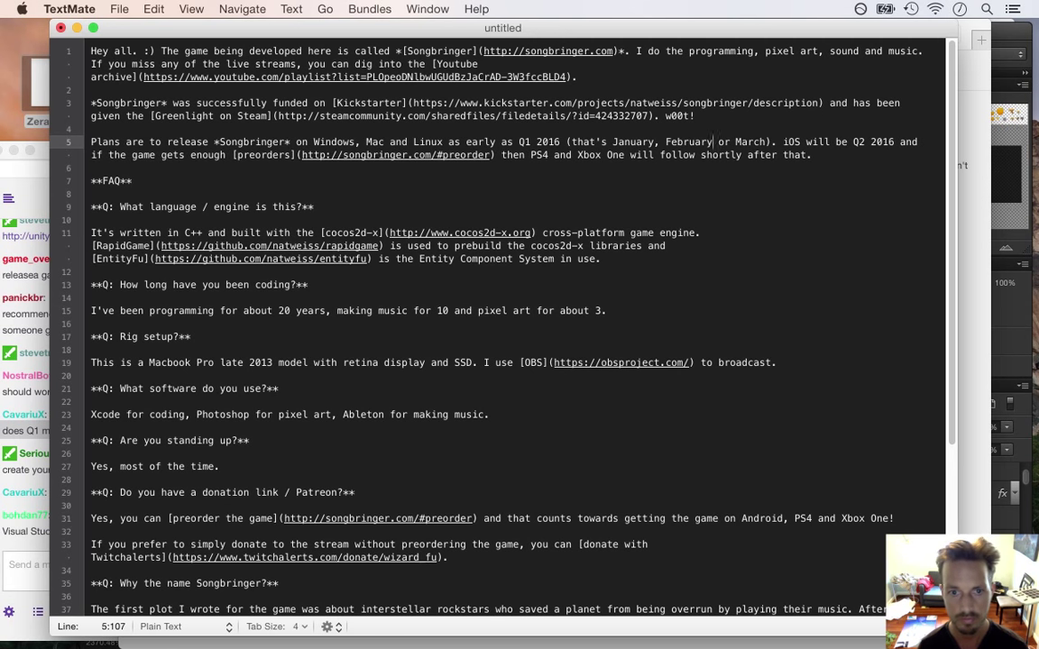
Check for further "Q1" mentions, replace the Twitch panel's description in Safari with the whole edited text and submit it
{"action": "key", "text": "super+g"}
{"action": "key", "text": "super+a"}
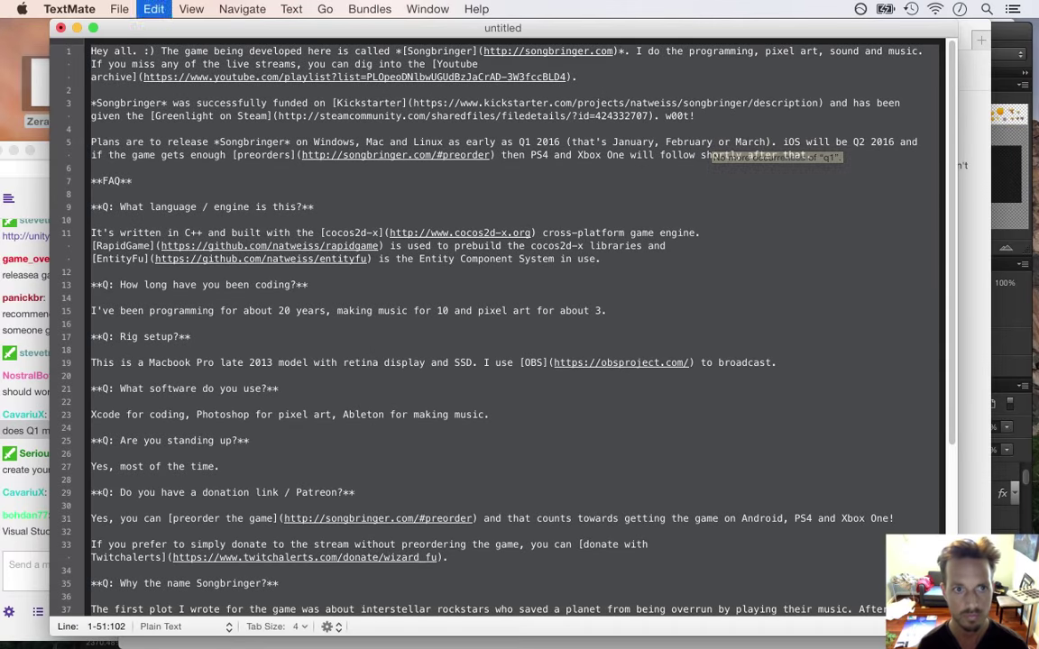
{"action": "key", "text": "super+s"}
{"action": "key", "text": "super+Tab"}
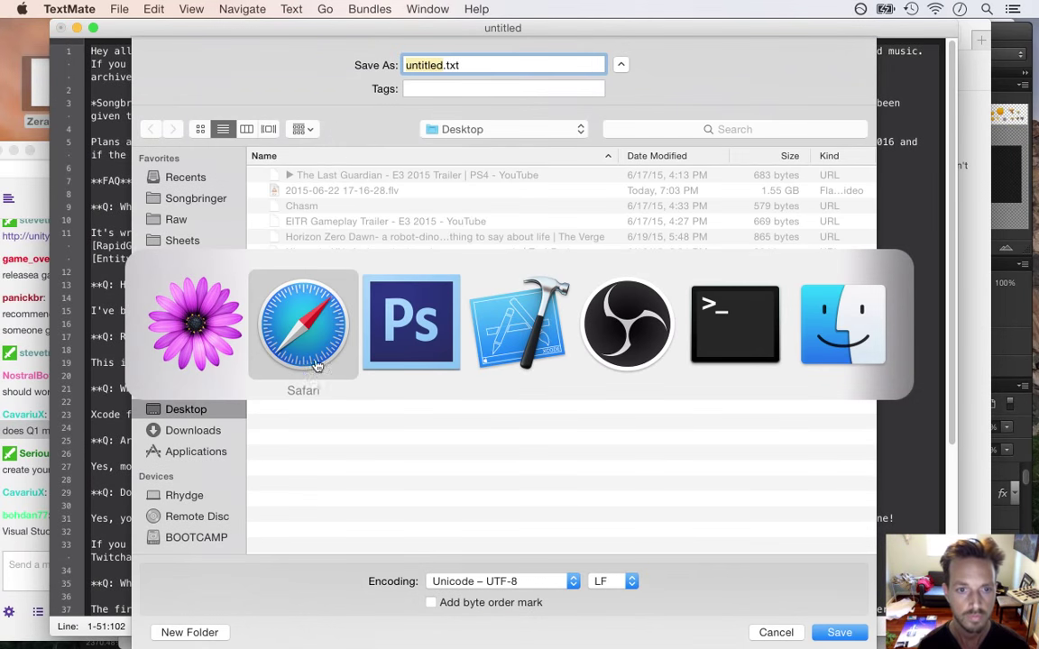
{"action": "key", "text": "super+v"}
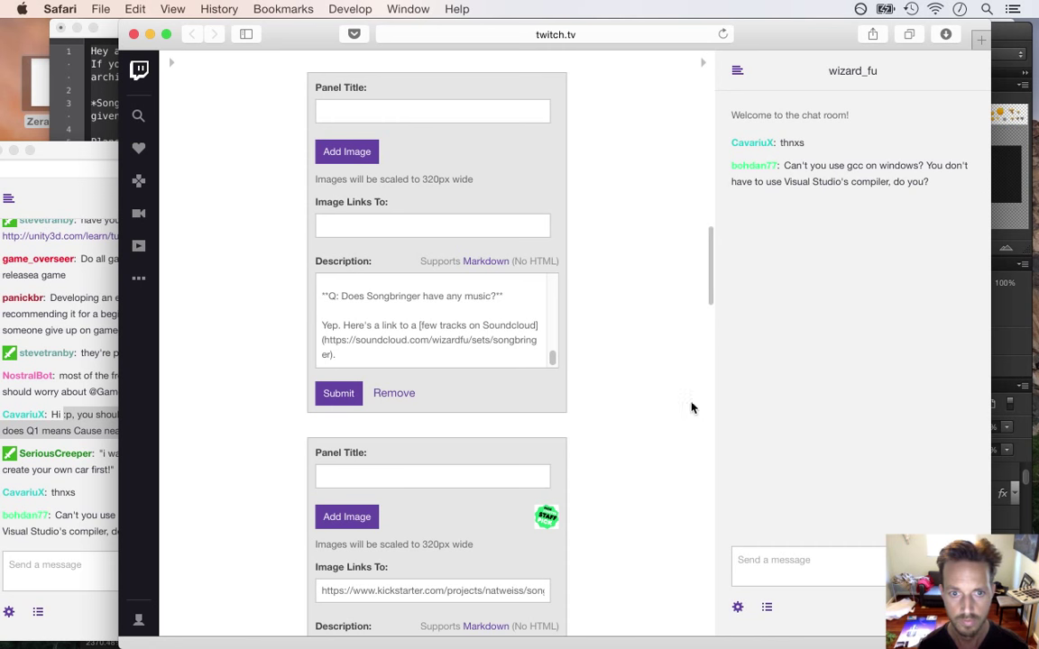
{"action": "left_click", "coordinate": [332, 399]}
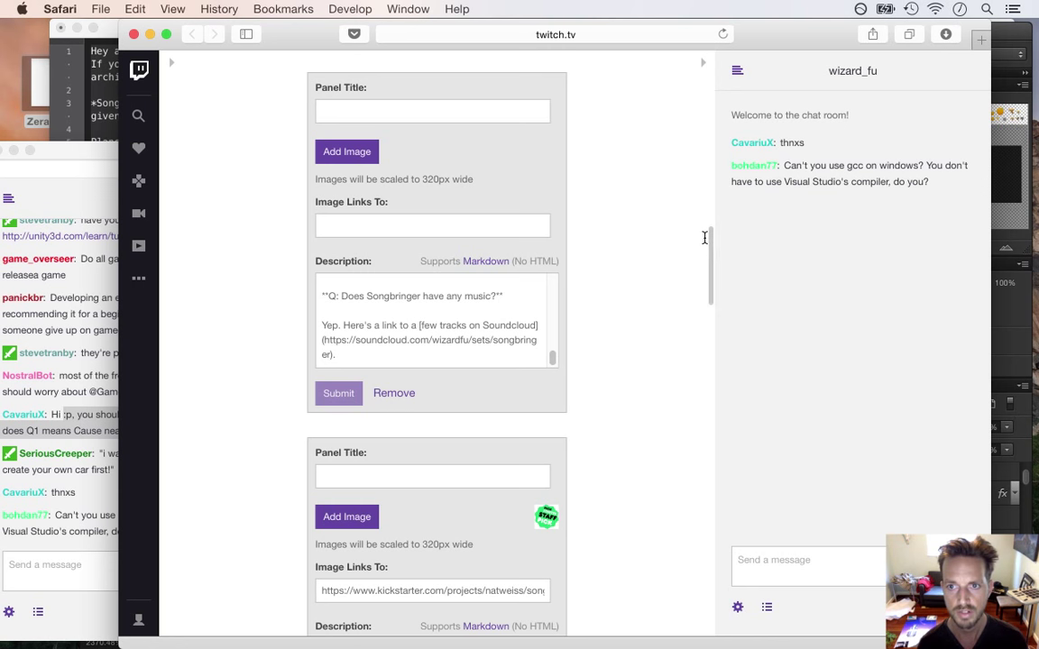
Turn off panel editing and check the release plans paragraph in the published channel description
{"action": "scroll", "coordinate": [708, 210], "scroll_direction": "up", "scroll_amount": 4}
{"action": "scroll", "coordinate": [708, 209], "scroll_direction": "up", "scroll_amount": 10}
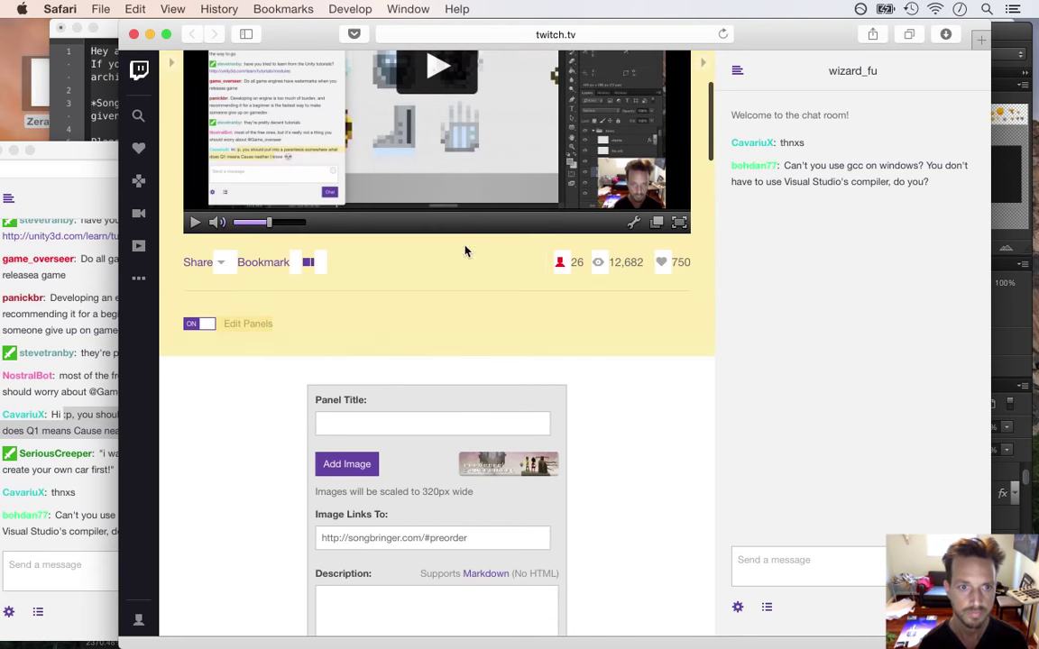
{"action": "left_click", "coordinate": [261, 325]}
{"action": "scroll", "coordinate": [271, 327], "scroll_direction": "up", "scroll_amount": 3}
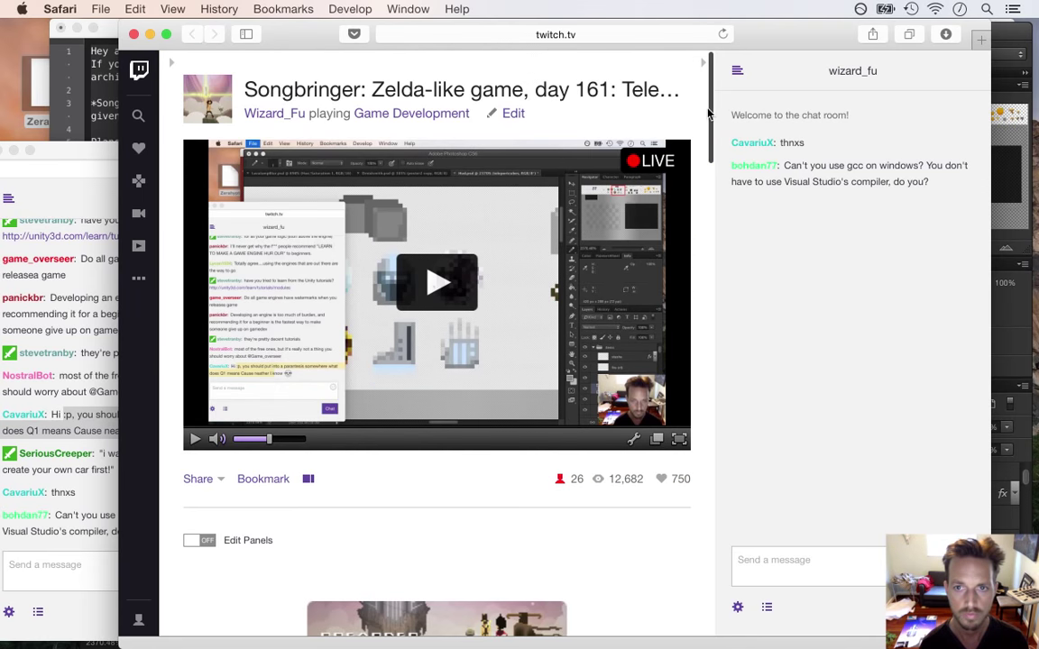
{"action": "scroll", "coordinate": [707, 192], "scroll_direction": "down", "scroll_amount": 8}
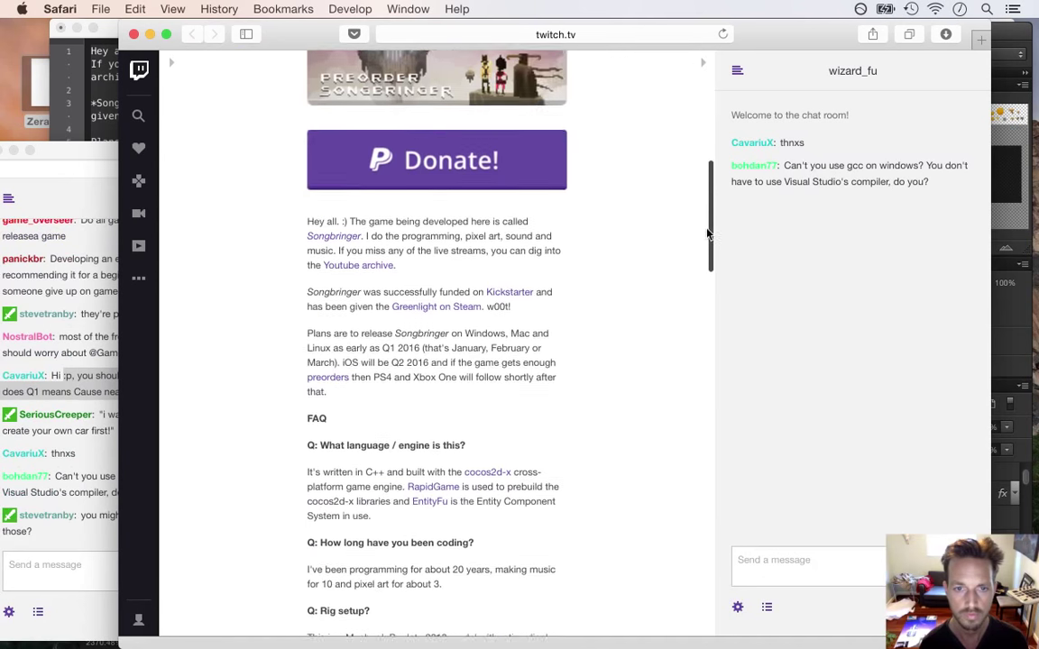
Reread the release plans paragraph, close the Twitch channel page and read the chat message about learning to drive
{"action": "scroll", "coordinate": [709, 234], "scroll_direction": "down", "scroll_amount": 1}
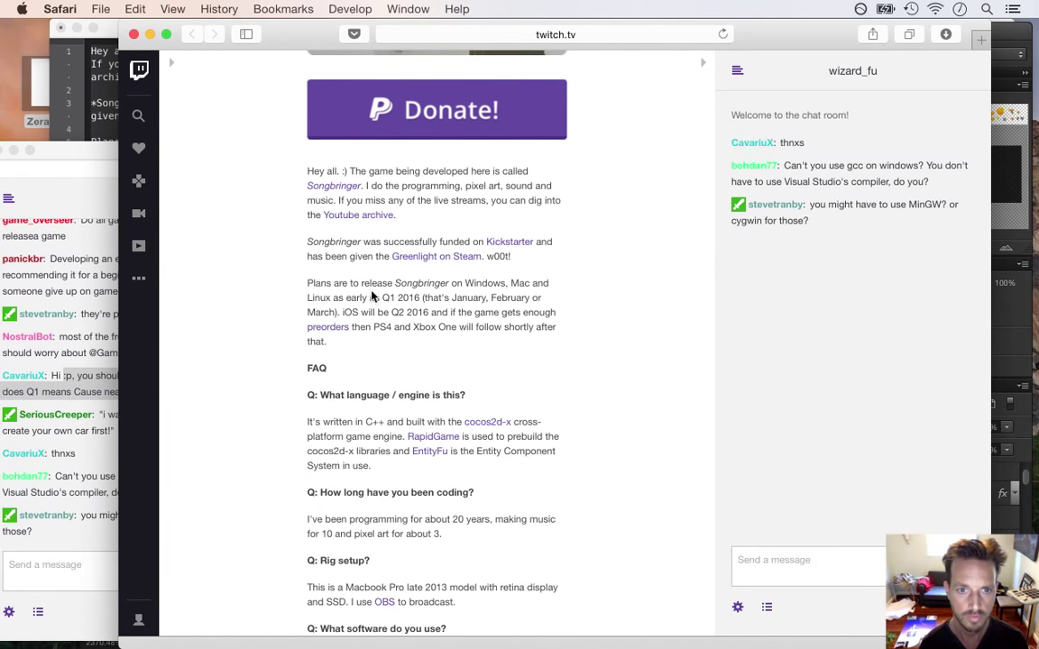
{"action": "left_click_drag", "start_coordinate": [370, 285], "coordinate": [395, 298]}
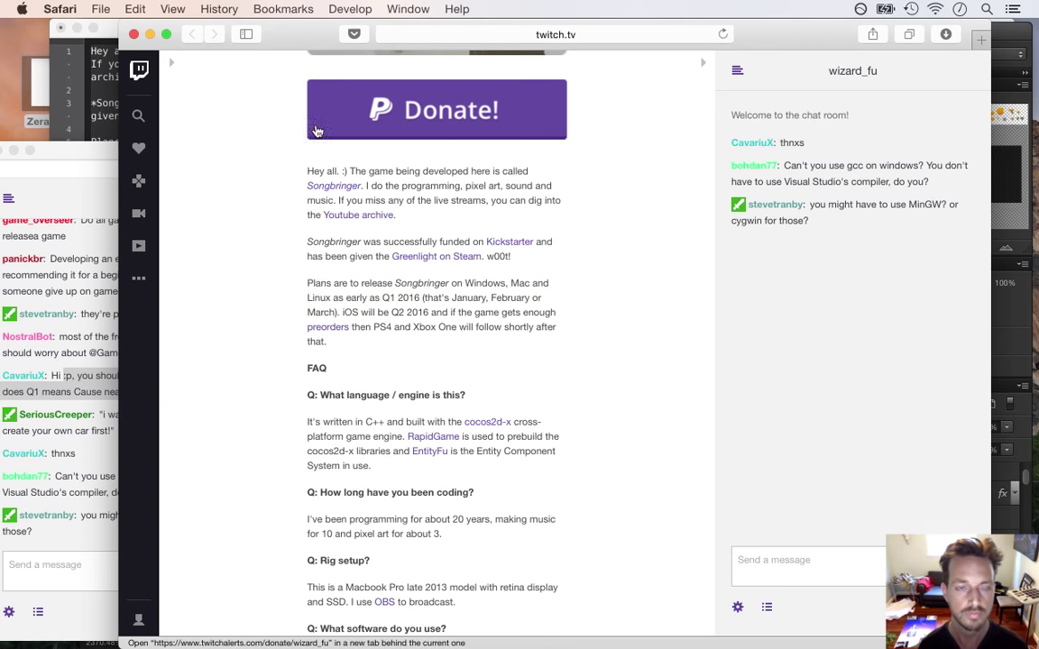
{"action": "key", "text": "super+w"}
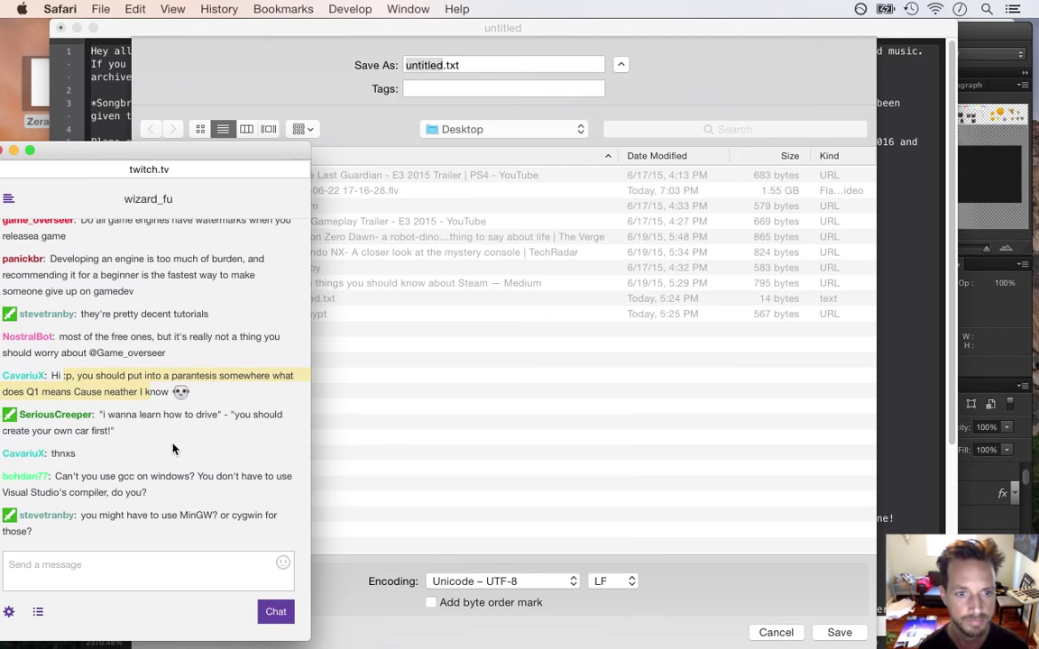
{"action": "mouse_move", "coordinate": [113, 415]}
{"action": "left_mouse_down"}
{"action": "mouse_move", "coordinate": [142, 428]}
{"action": "mouse_move", "coordinate": [129, 424]}
{"action": "left_mouse_up"}
{"action": "left_click", "coordinate": [126, 431]}
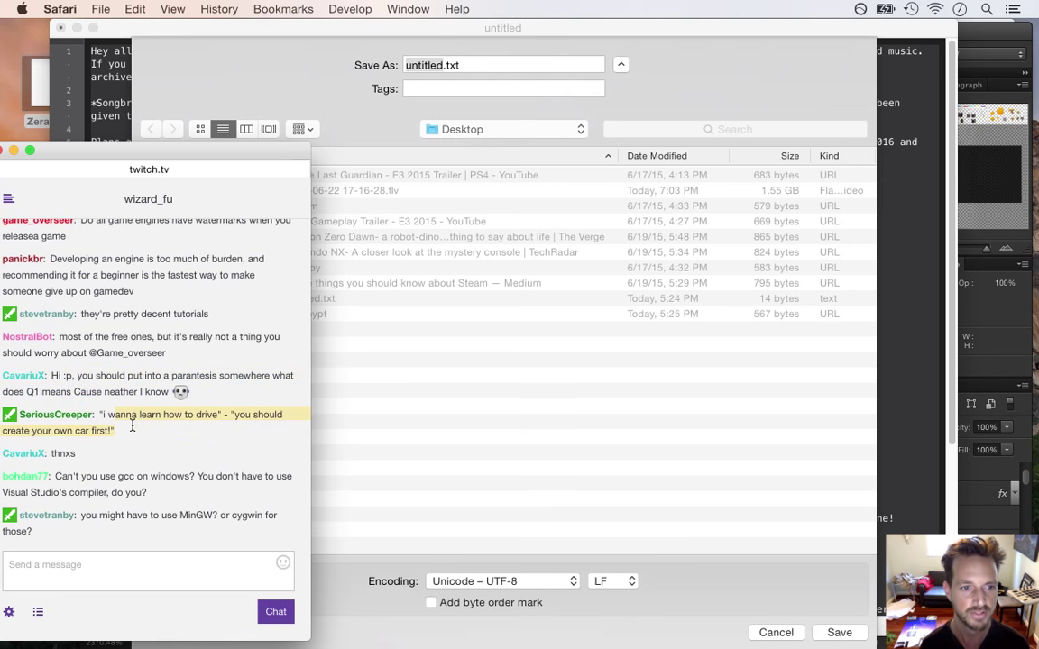
Cancel saving the untitled TextMate document and close it, discarding its changes
{"action": "left_click", "coordinate": [355, 316]}
{"action": "key", "text": "Escape"}
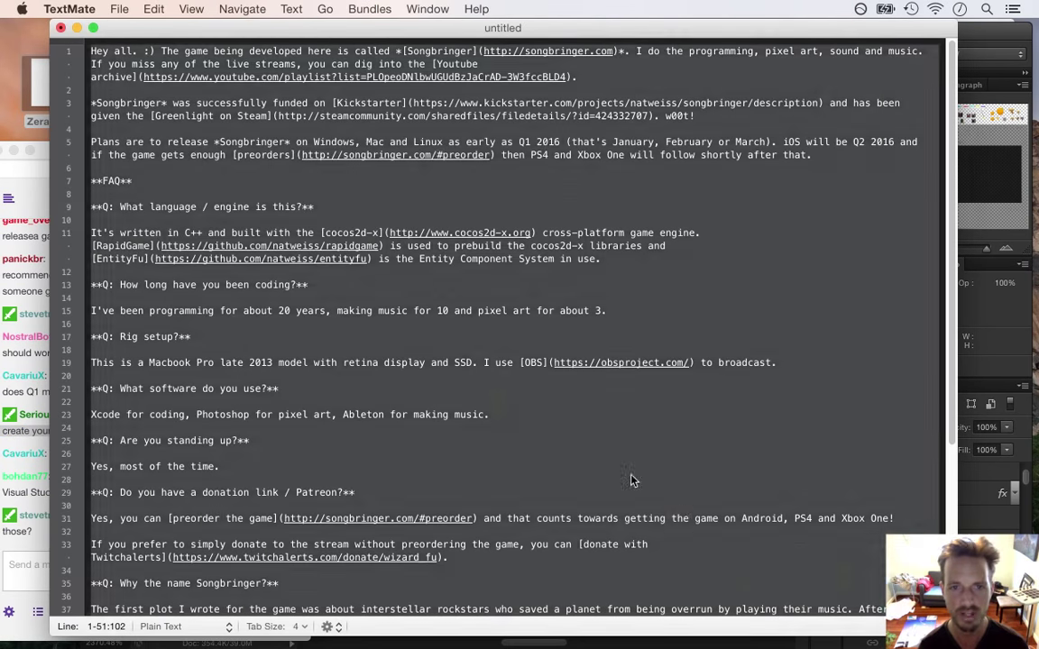
{"action": "left_click", "coordinate": [469, 187]}
{"action": "key", "text": "super+w"}
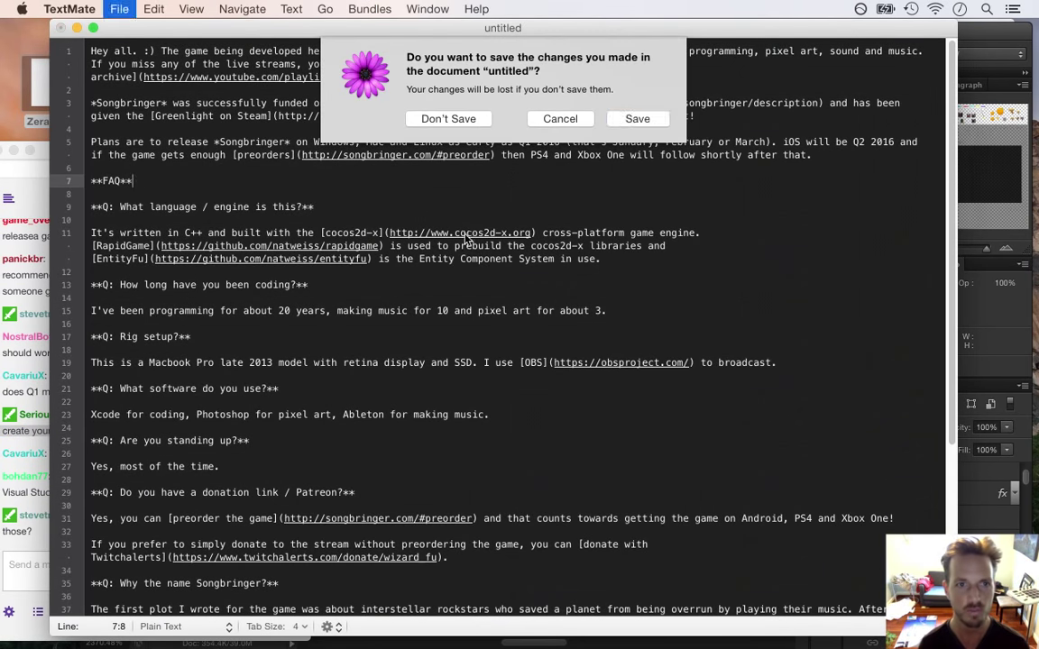
{"action": "left_click", "coordinate": [451, 121]}
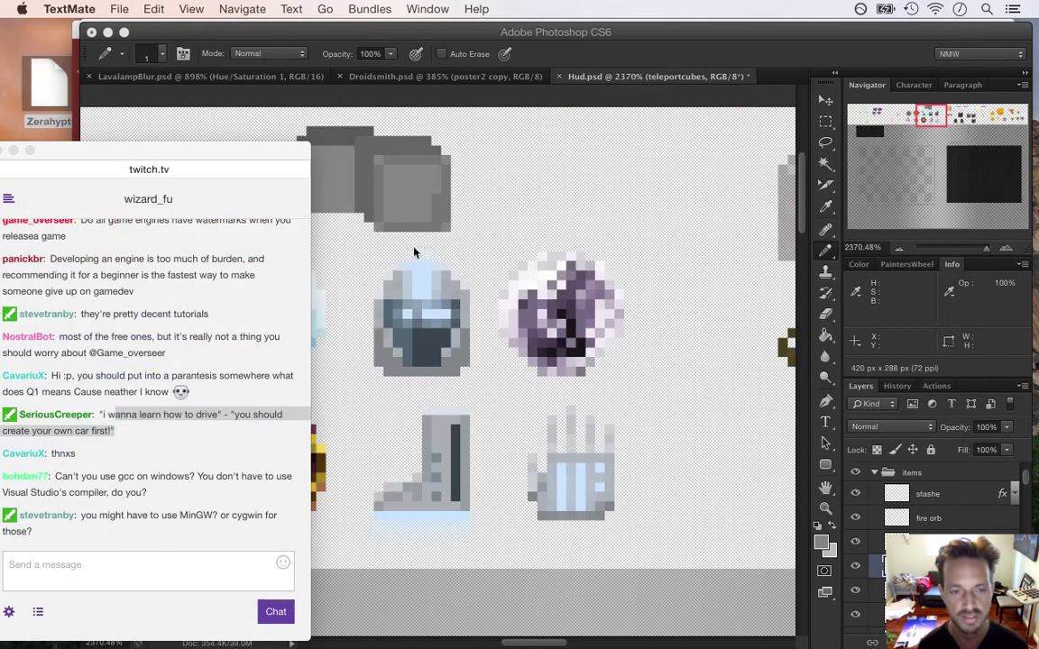
Read the viewers' chat messages about creating your own car first and about using gcc on Windows instead of Visual Studio's compiler
{"action": "left_click", "coordinate": [118, 411]}
{"action": "left_click_drag", "start_coordinate": [118, 412], "coordinate": [153, 436]}
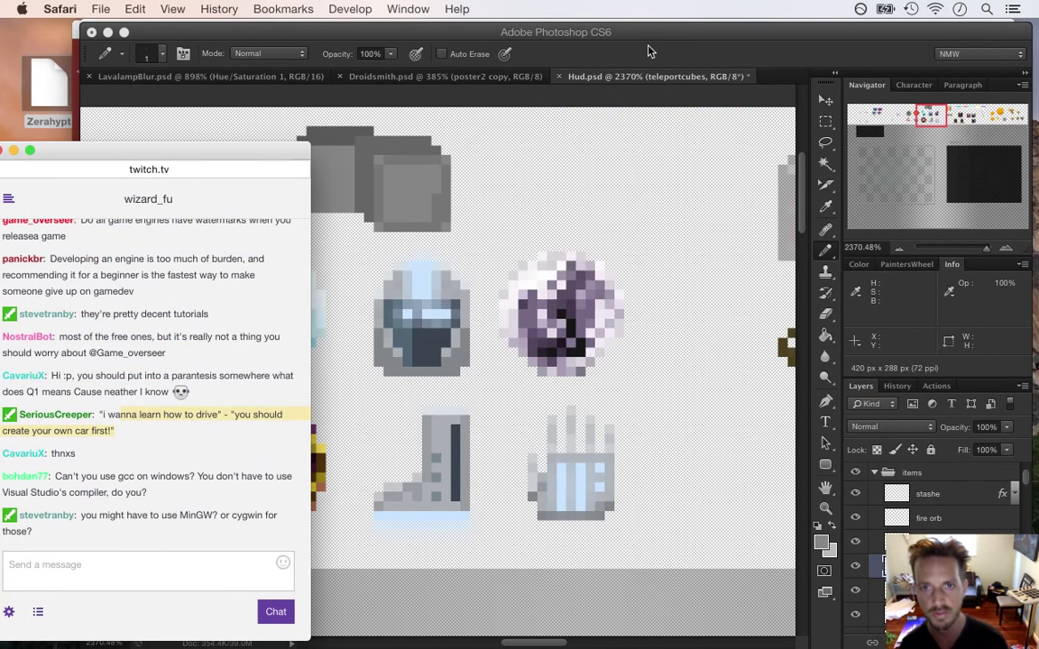
{"action": "left_click", "coordinate": [584, 45]}
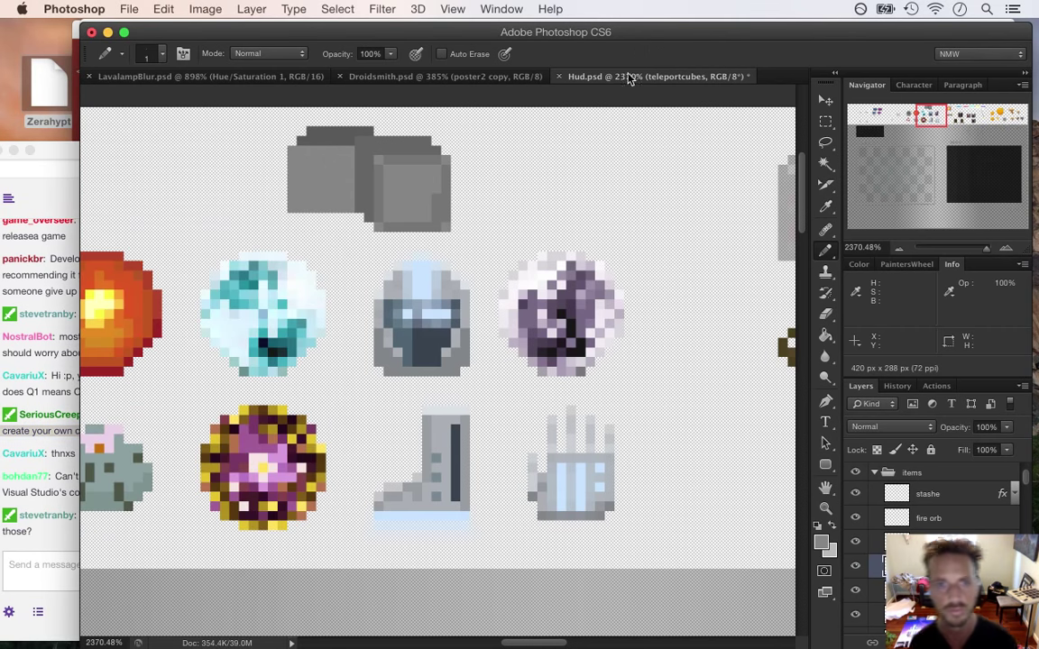
{"action": "left_click", "coordinate": [74, 407]}
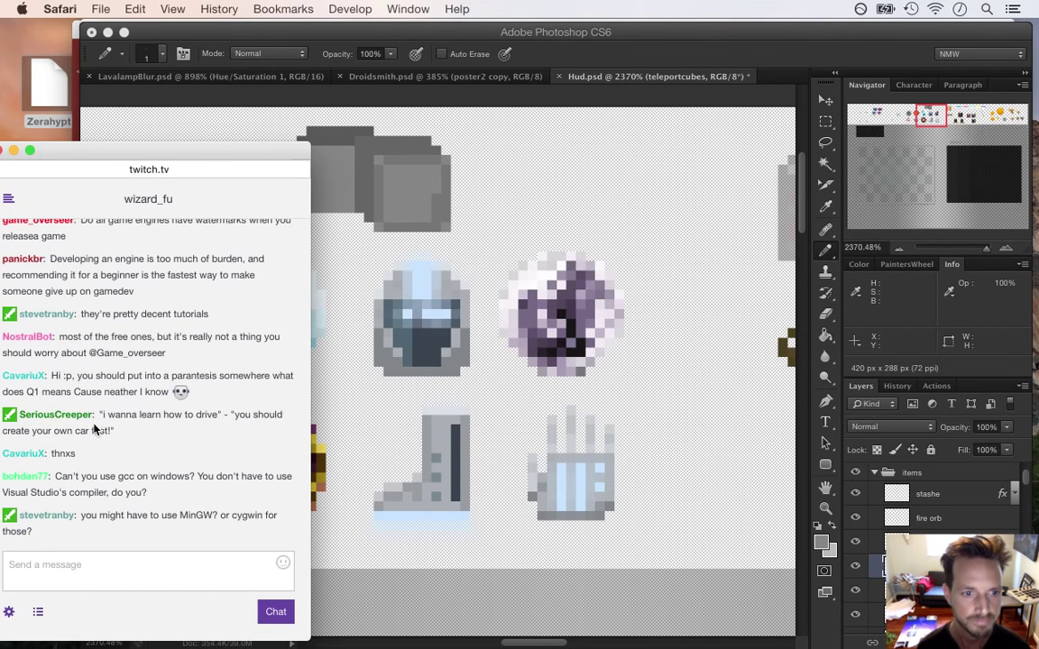
{"action": "left_click_drag", "start_coordinate": [88, 484], "coordinate": [142, 487]}
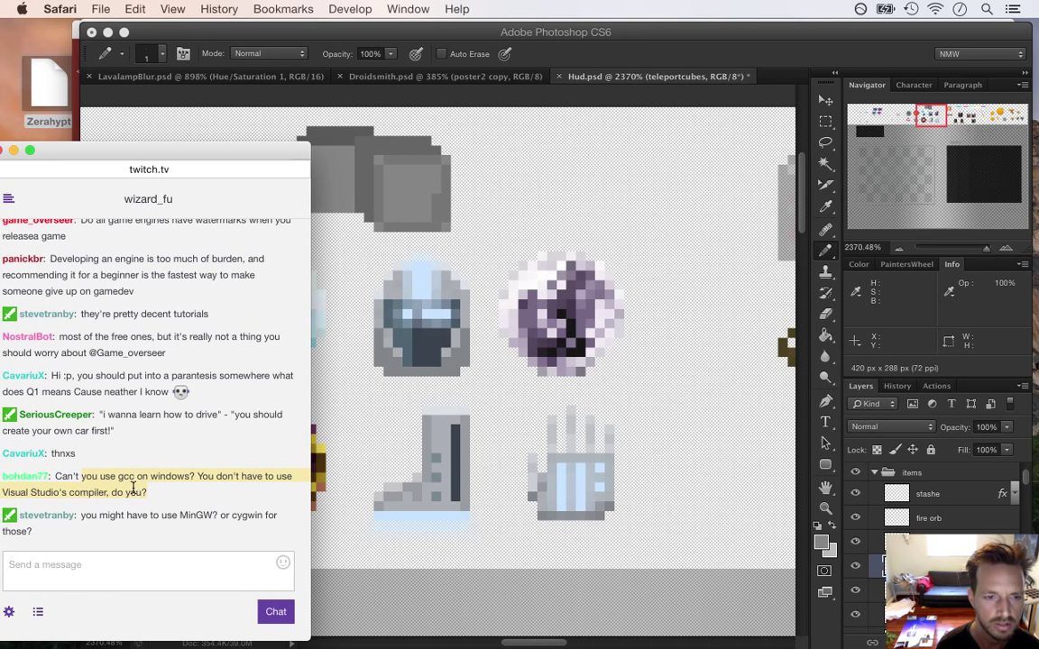
{"action": "left_click", "coordinate": [118, 470]}
{"action": "left_click_drag", "start_coordinate": [115, 478], "coordinate": [180, 481]}
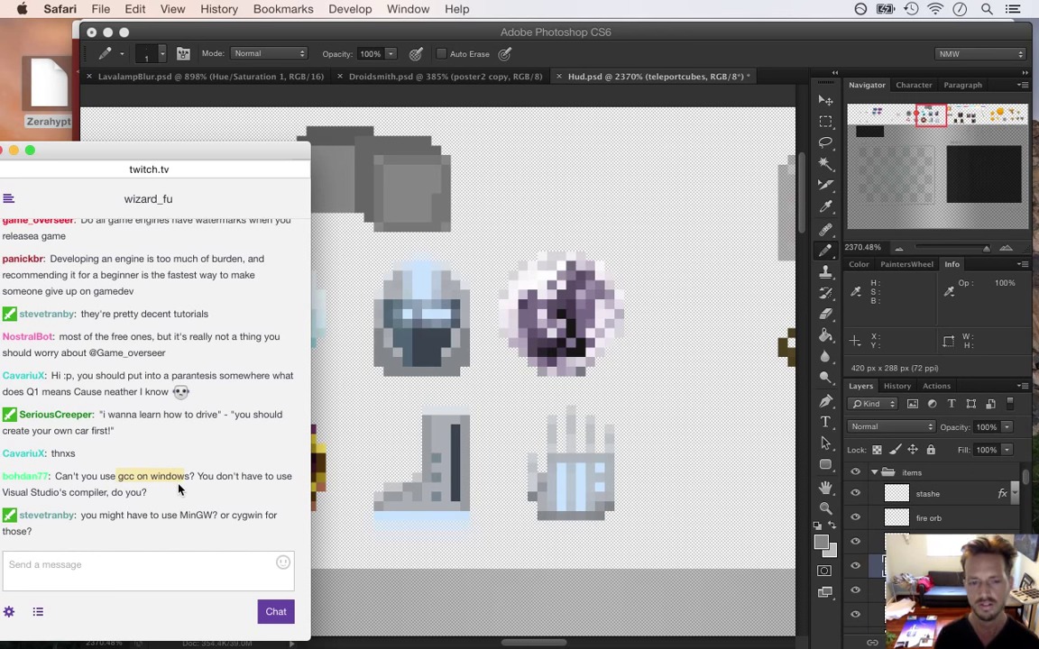
{"action": "left_click", "coordinate": [124, 466]}
{"action": "left_click_drag", "start_coordinate": [90, 476], "coordinate": [142, 475]}
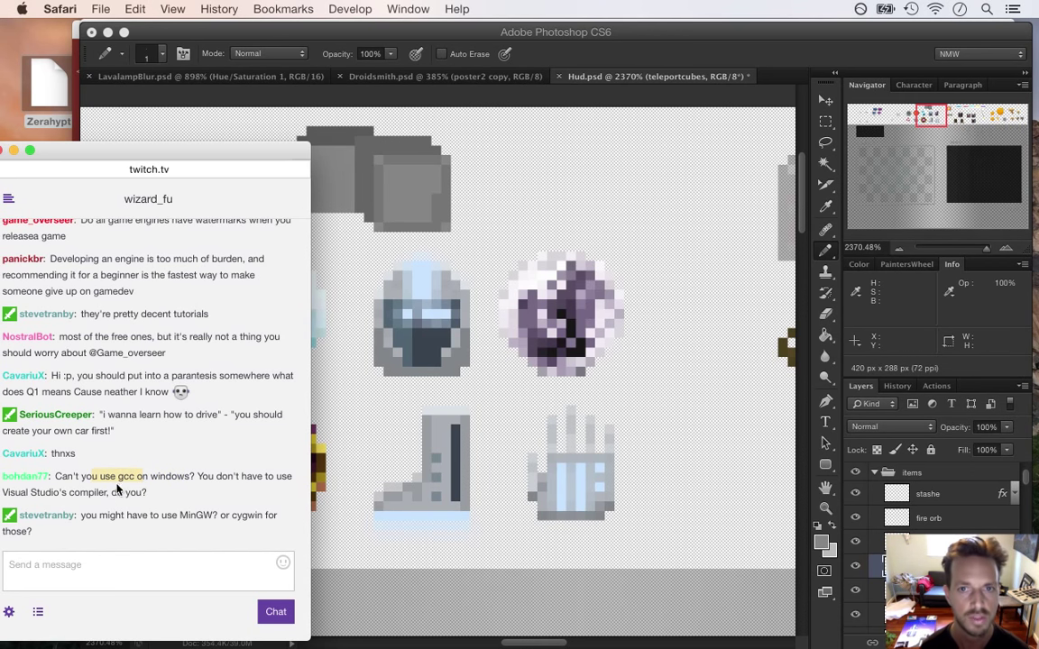
{"action": "left_click", "coordinate": [78, 482]}
{"action": "left_click_drag", "start_coordinate": [96, 481], "coordinate": [139, 481]}
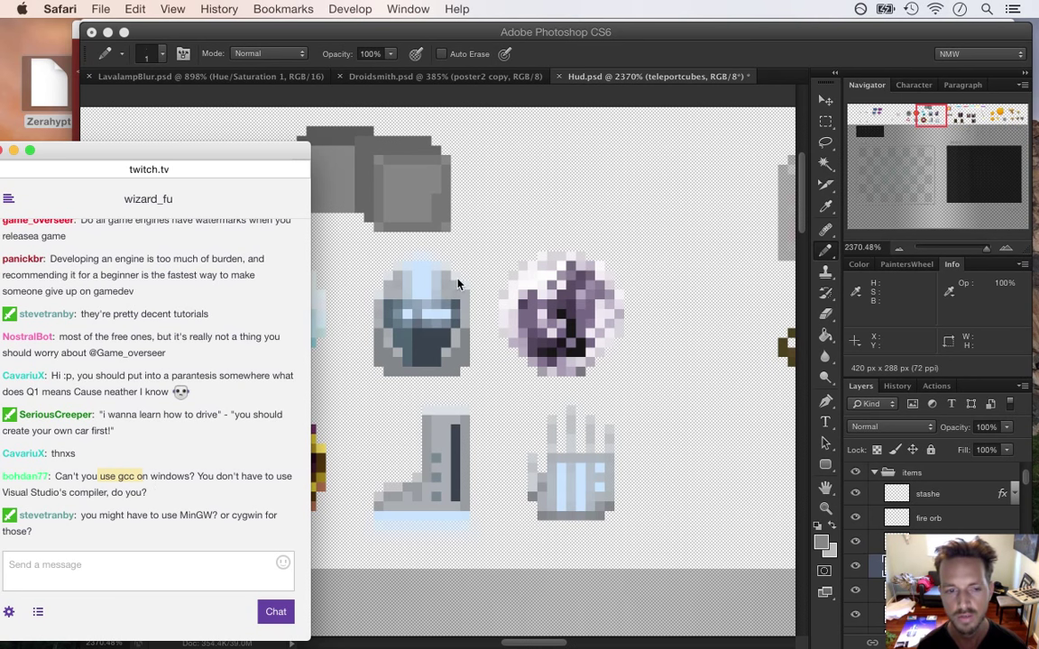
Switch to Photoshop and inspect the grey teleport cubes in Hud.psd slightly closer
{"action": "left_click", "coordinate": [682, 49]}
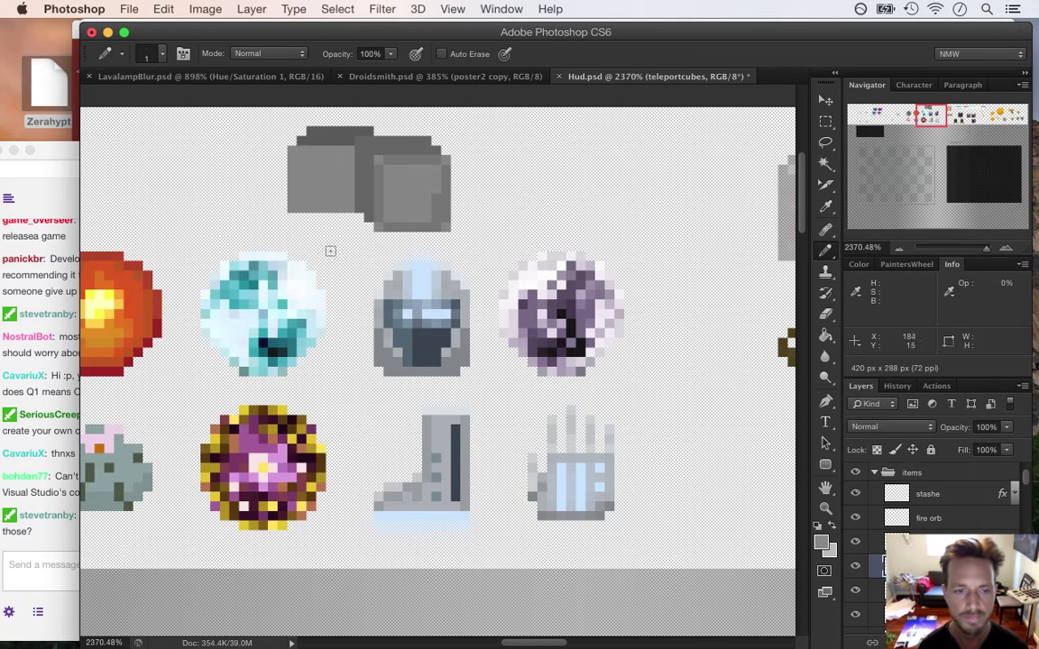
{"action": "left_click_drag", "start_coordinate": [329, 192], "coordinate": [331, 193]}
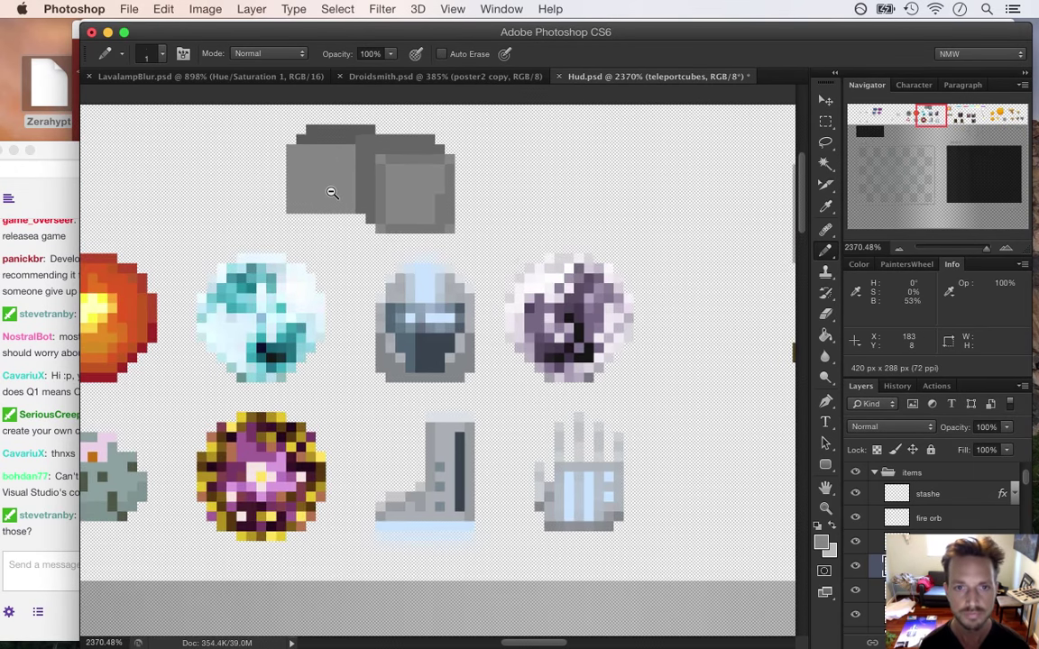
{"action": "scroll", "coordinate": [334, 217], "scroll_direction": "up", "scroll_amount": 1}
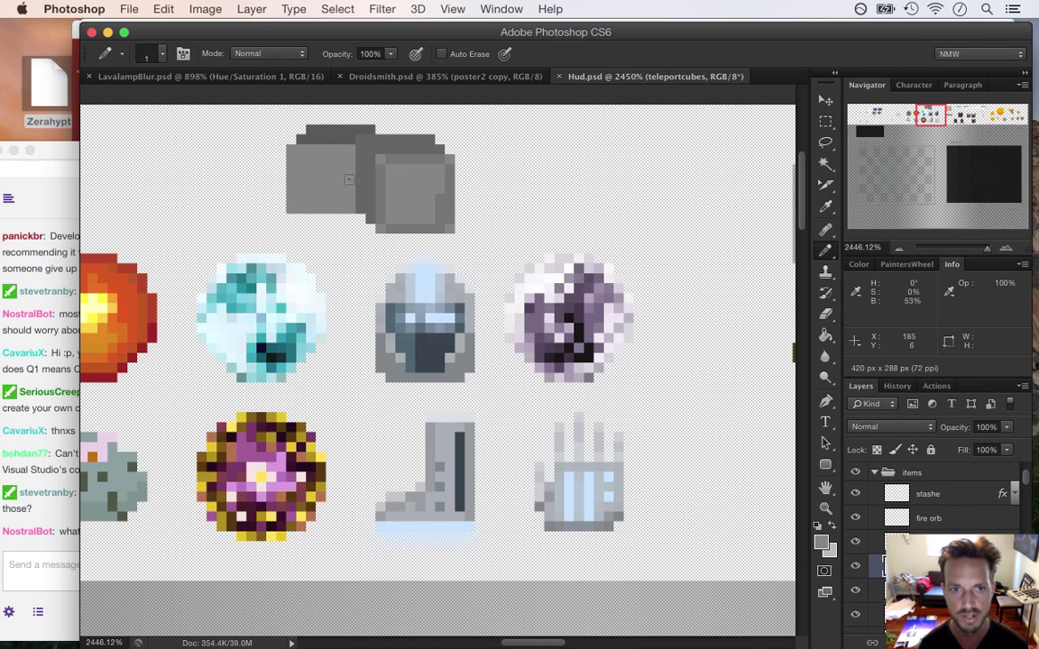
{"action": "left_click", "coordinate": [495, 9]}
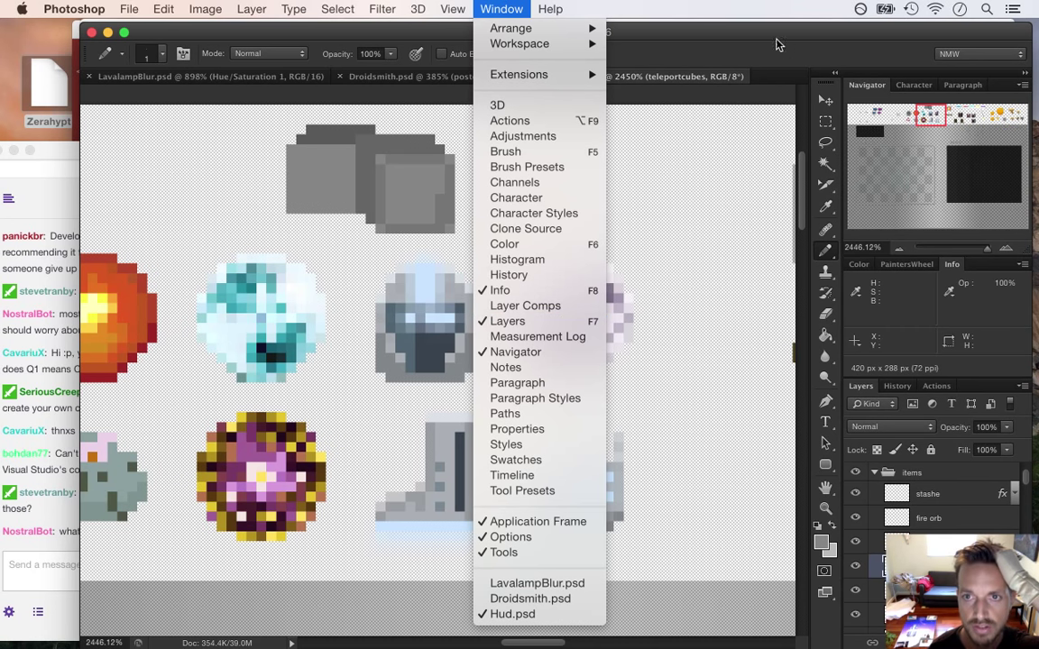
{"action": "left_click", "coordinate": [508, 321]}
Check the streaming status in OBS, minimize its window and return to Photoshop
{"action": "mouse_move", "coordinate": [1035, 455]}
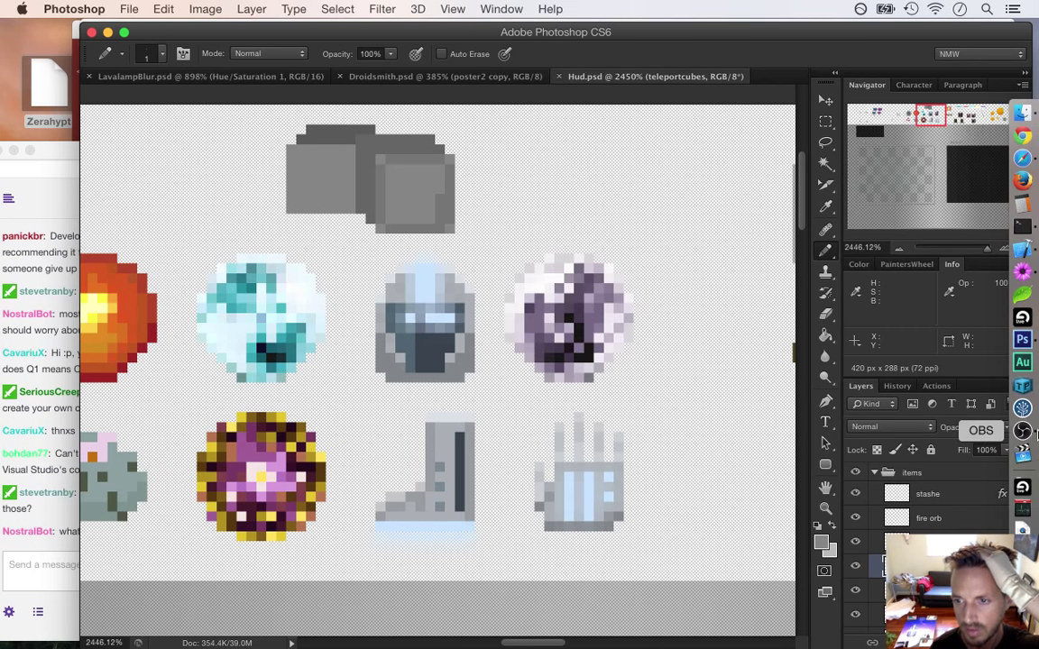
{"action": "left_click", "coordinate": [1025, 432]}
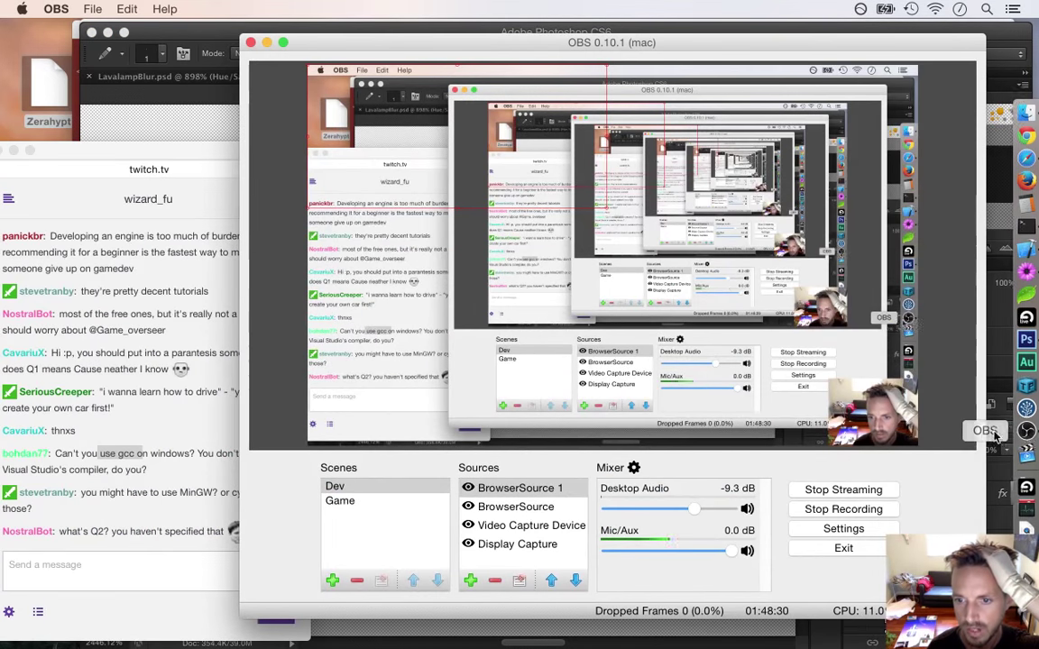
{"action": "left_click", "coordinate": [267, 42]}
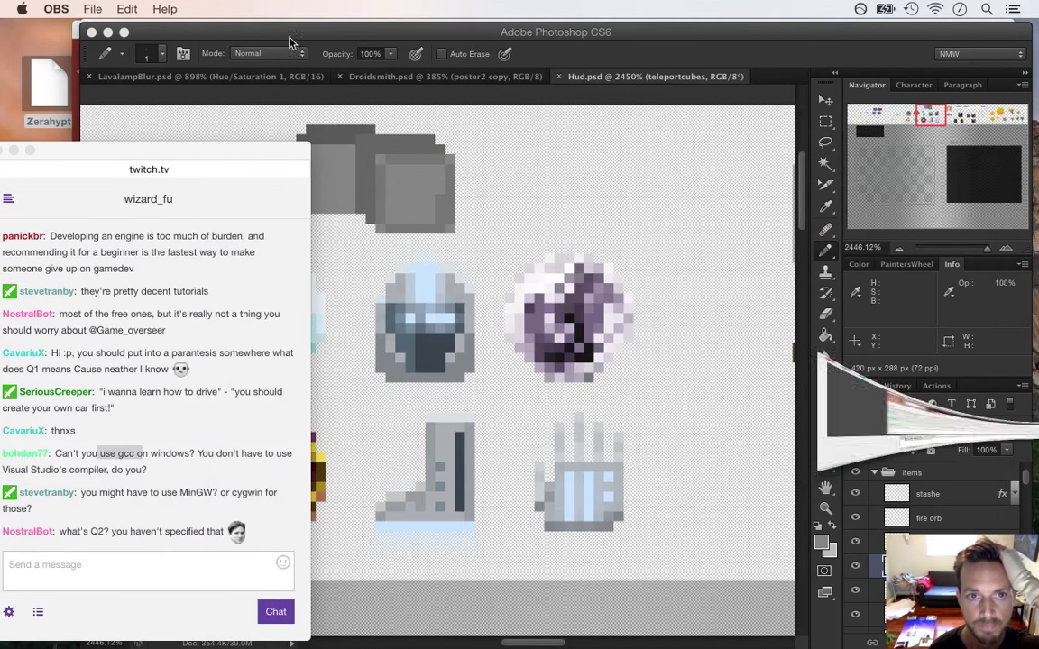
{"action": "left_click", "coordinate": [358, 47]}
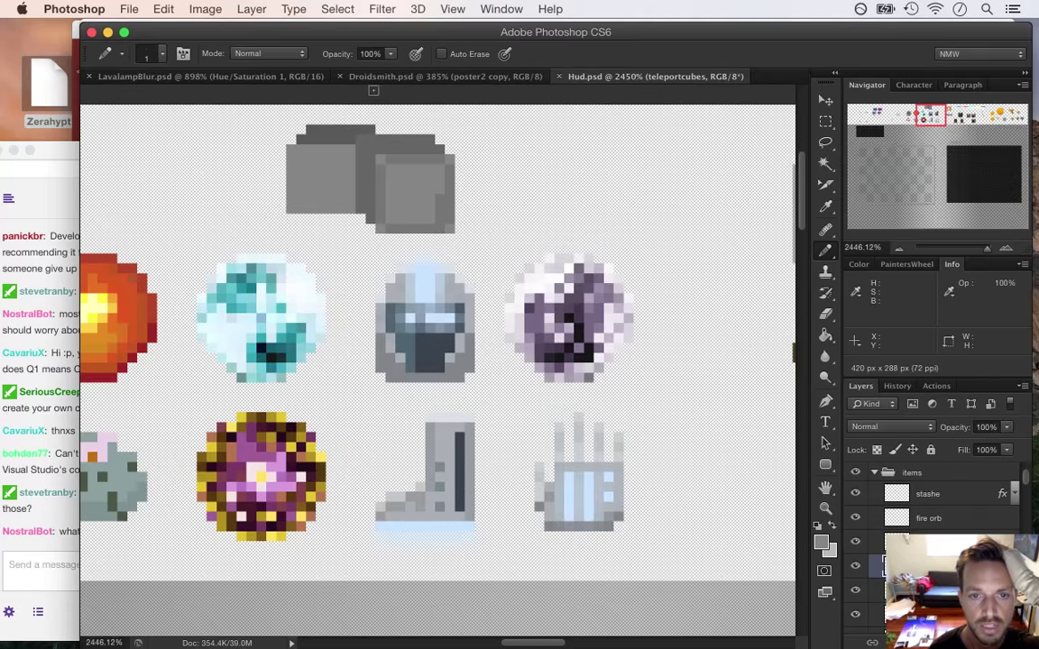
Create a layer-based slice around the teleport cubes from the teleportcubes layer using the Slice Select tool
{"action": "left_click", "coordinate": [825, 188]}
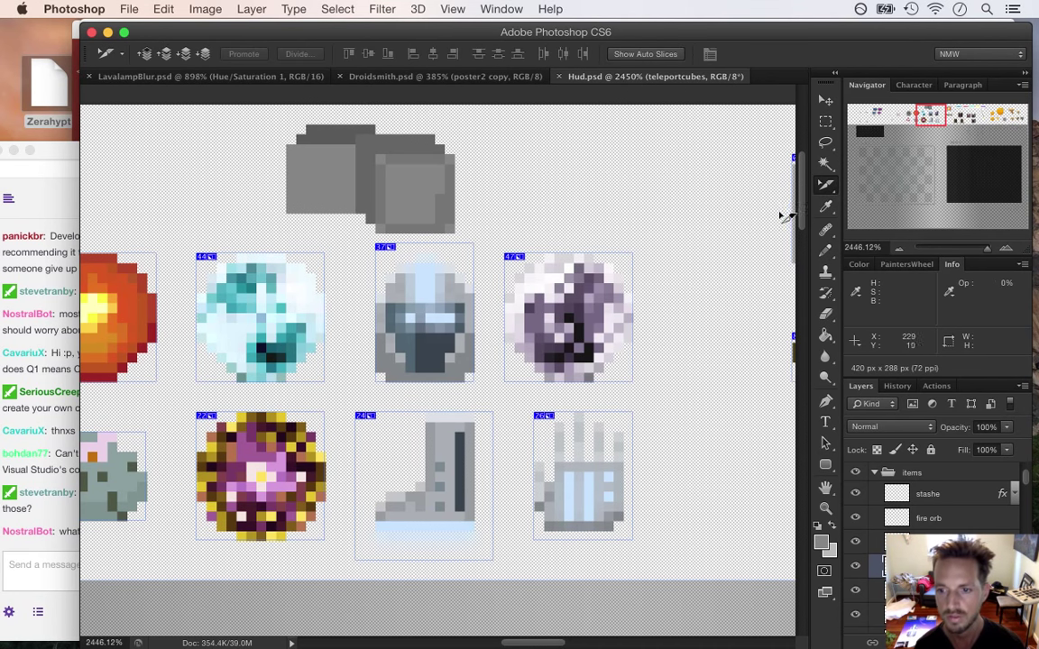
{"action": "left_click", "coordinate": [244, 9]}
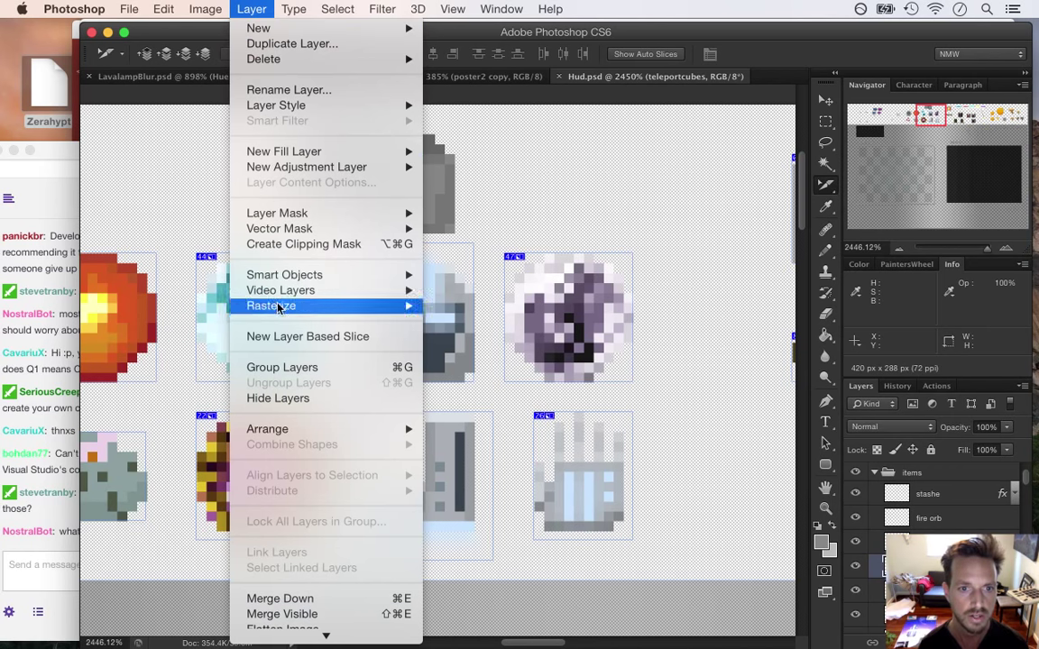
{"action": "left_click", "coordinate": [298, 342]}
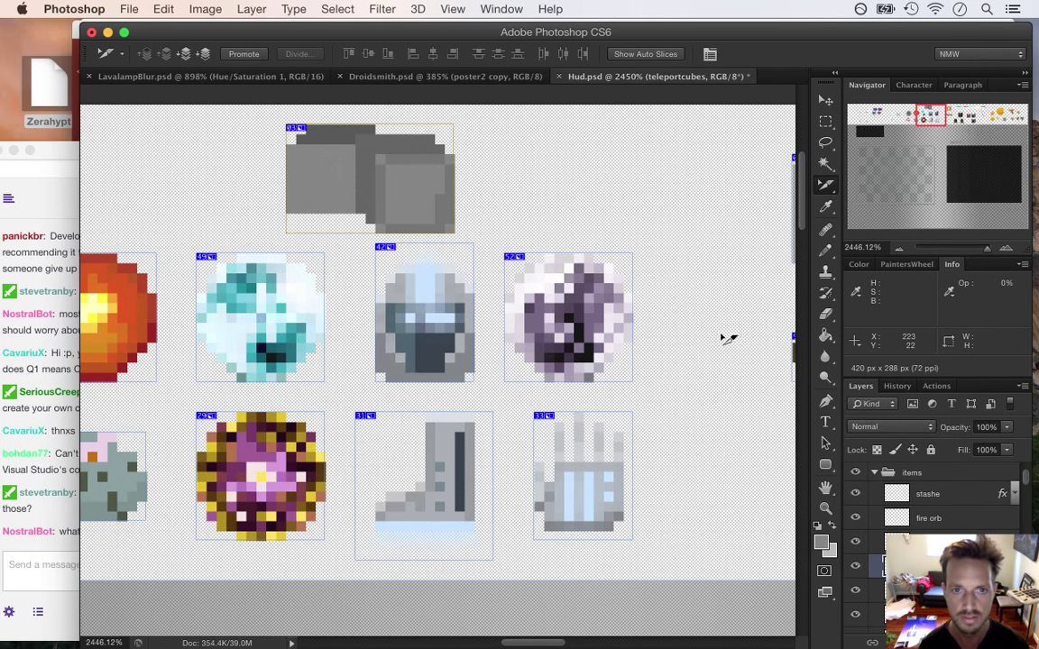
Name the teleport cubes slice "TeleportCubes" and open Save for Web for Hud.psd
{"action": "double_click", "coordinate": [386, 181]}
{"action": "type", "text": "TeleportCub"}
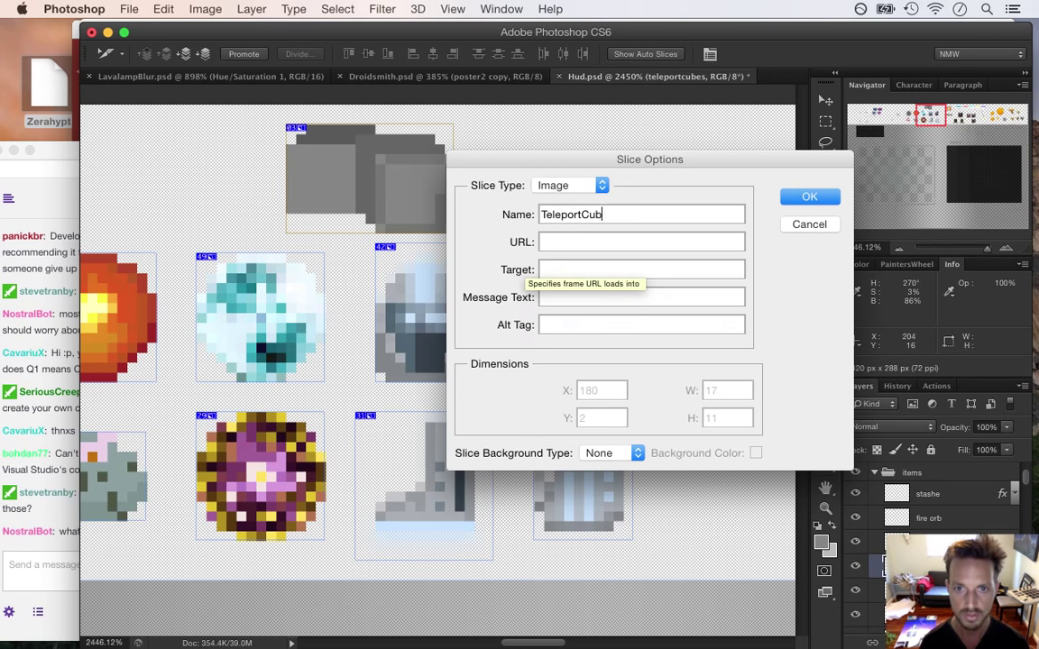
{"action": "type", "text": "es"}
{"action": "key", "text": "Return"}
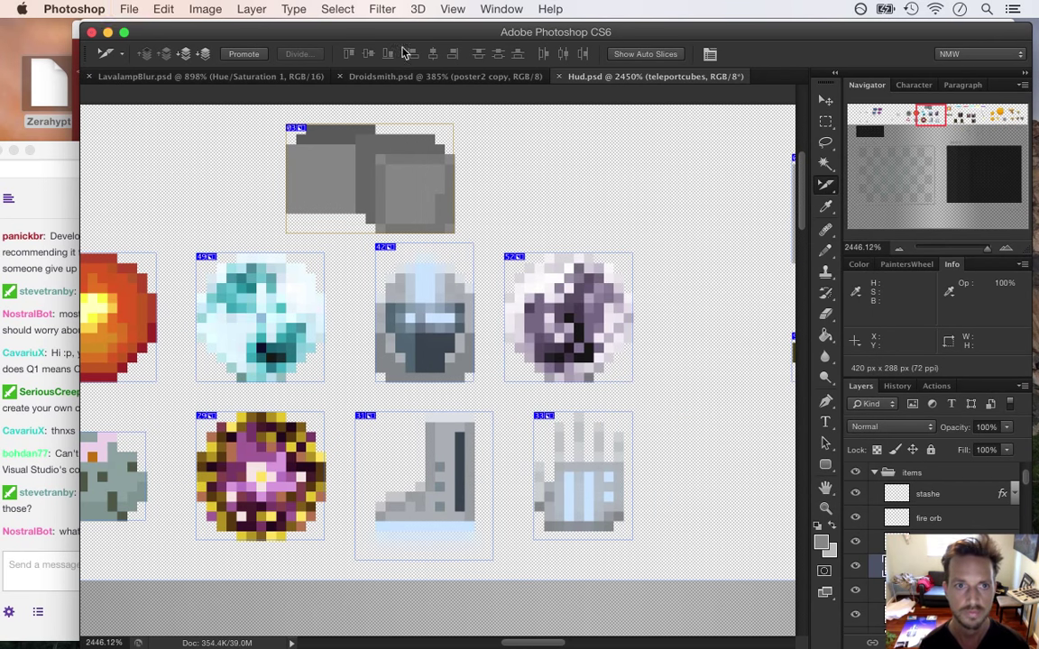
{"action": "left_click", "coordinate": [131, 8]}
{"action": "left_click", "coordinate": [185, 228]}
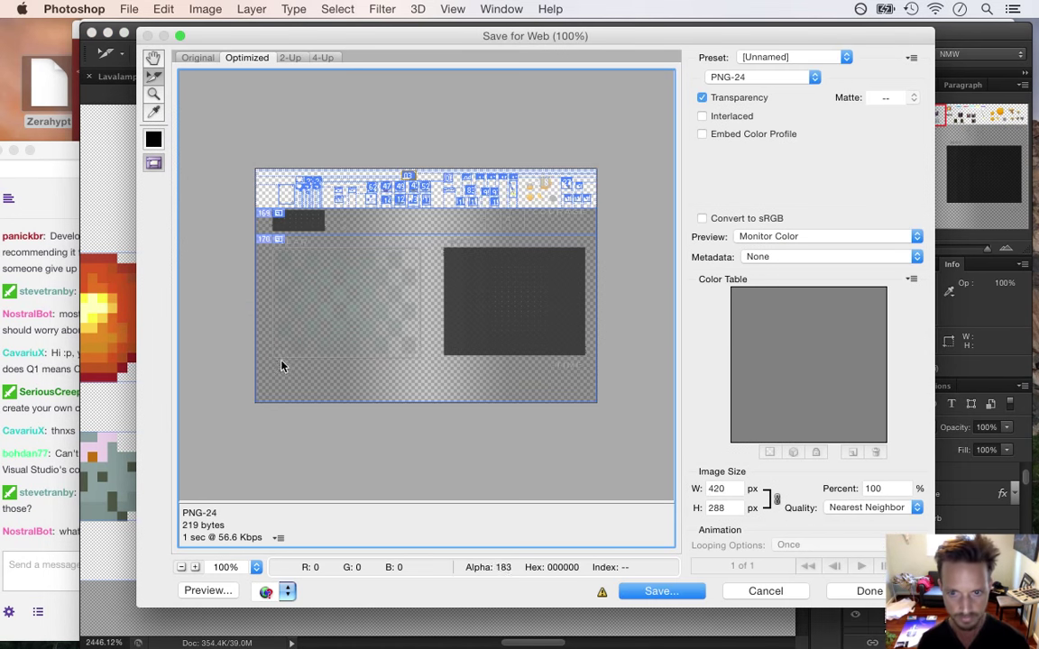
Switch to the Twitch chat in Safari and read the viewer's question about what Q2 means
{"action": "left_click", "coordinate": [37, 557]}
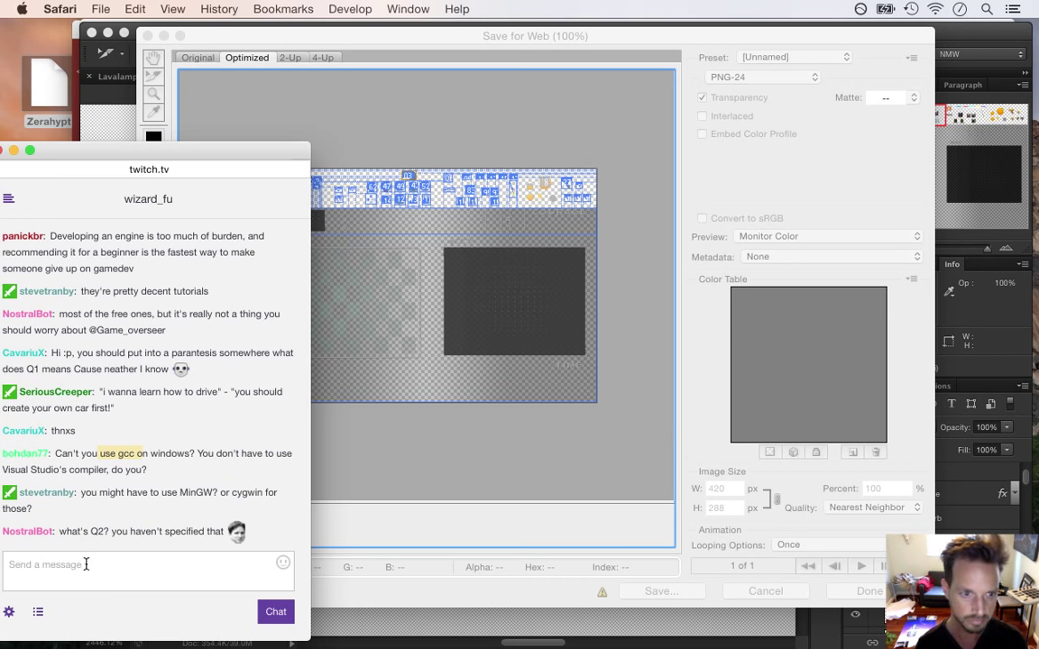
{"action": "left_click", "coordinate": [82, 539]}
{"action": "left_click_drag", "start_coordinate": [82, 536], "coordinate": [124, 531]}
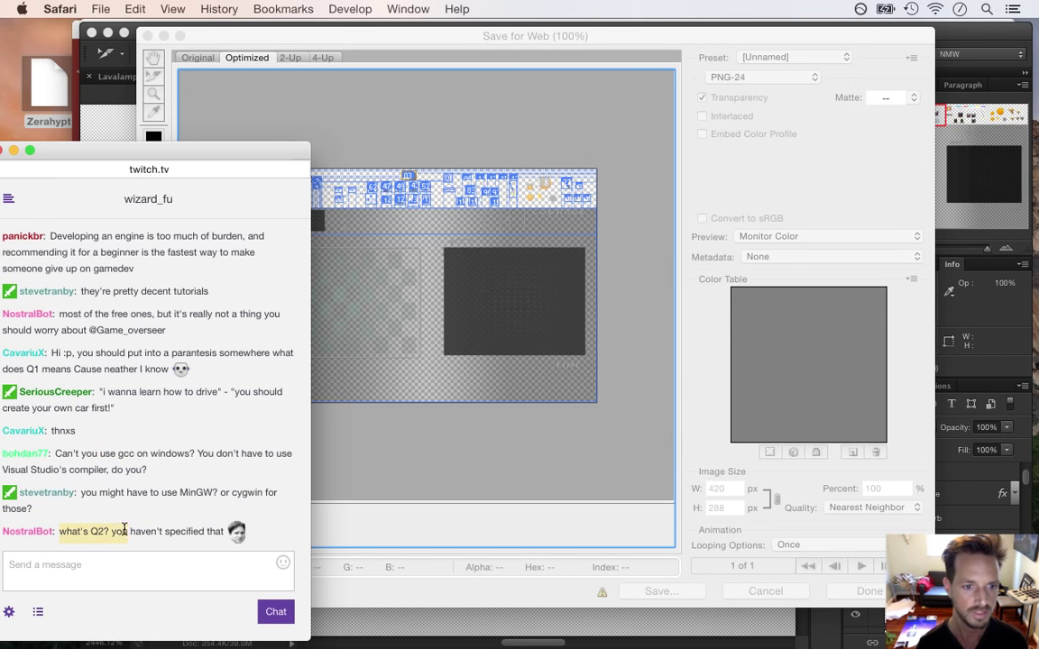
{"action": "left_click", "coordinate": [167, 522]}
Switch to TextMate and create a new empty document
{"action": "key", "text": "super+Tab"}
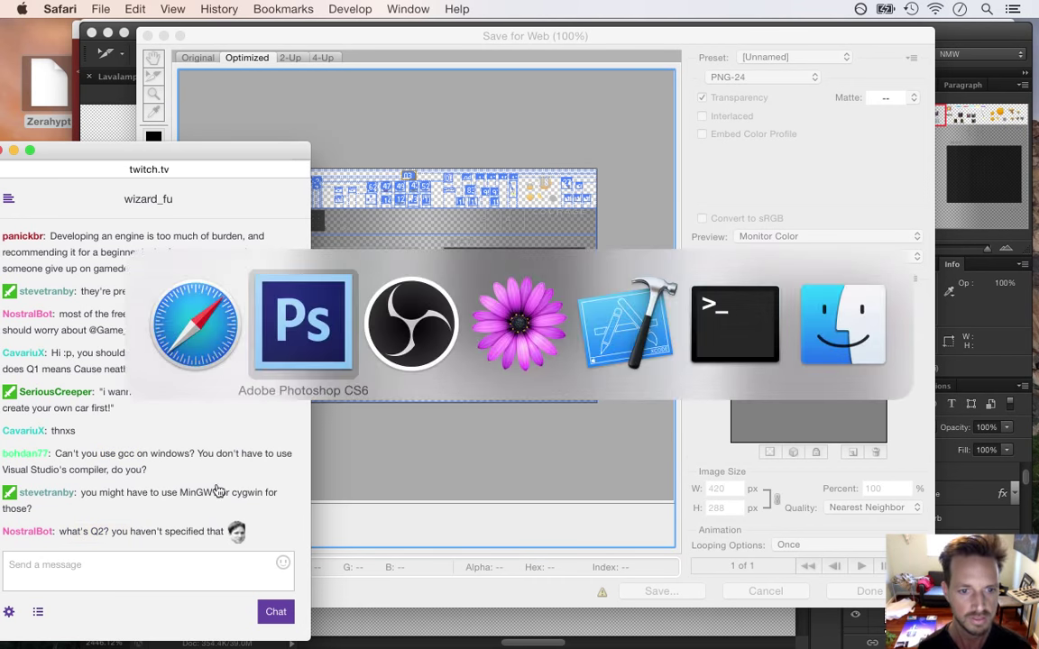
{"action": "key", "text": "super+Tab"}
{"action": "key", "text": "super+Tab"}
{"action": "key", "text": "super+Tab"}
{"action": "key", "text": "shift+super+Tab"}
{"action": "key", "text": "shift+super+Tab"}
{"action": "key", "text": "shift+super+Tab"}
{"action": "key", "text": "super+Tab"}
{"action": "key", "text": "super+Tab"}
{"action": "key", "text": "super+Tab"}
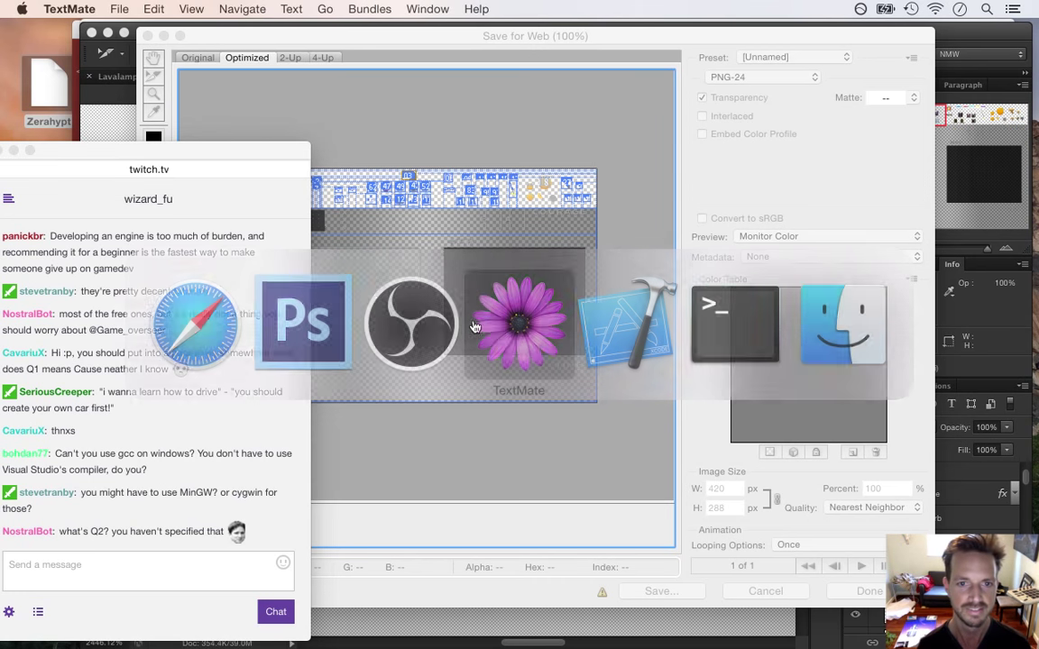
{"action": "key", "text": "super+n"}
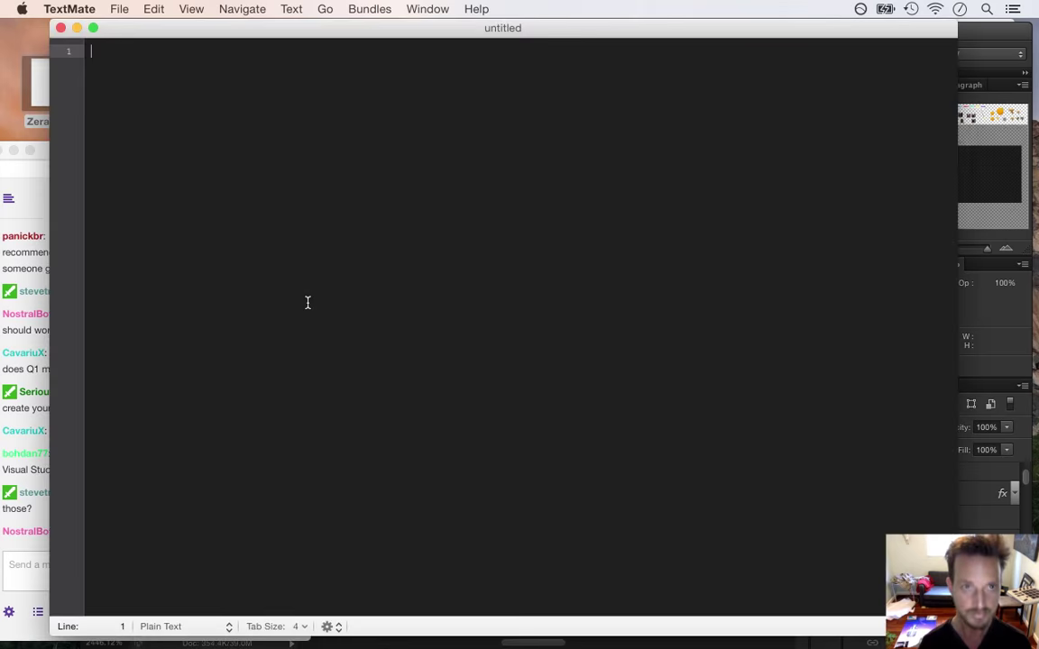
Switch to Safari and open the stream's own Twitch channel page in a new window
{"action": "key", "text": "super+Tab"}
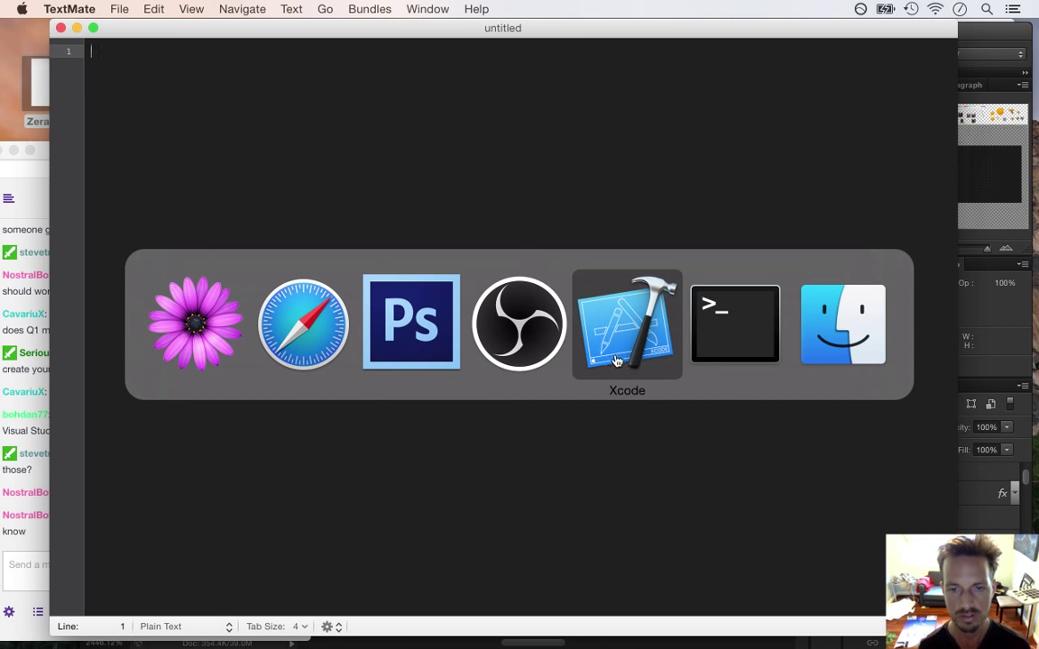
{"action": "left_click", "coordinate": [290, 378]}
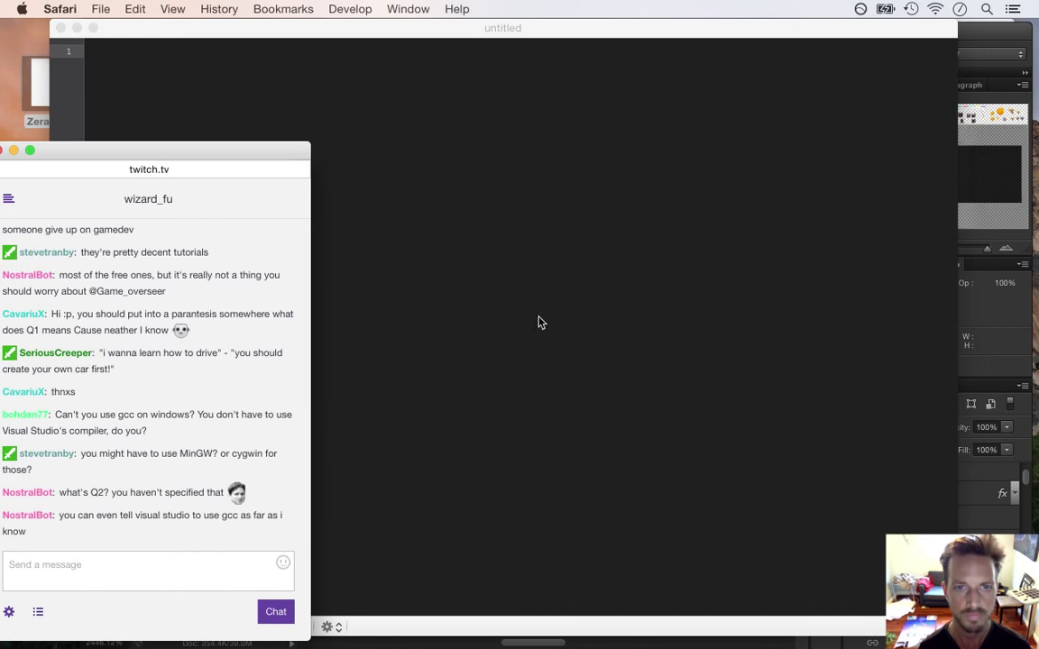
{"action": "left_click", "coordinate": [476, 313]}
{"action": "key", "text": "super+Tab"}
{"action": "left_click", "coordinate": [338, 321]}
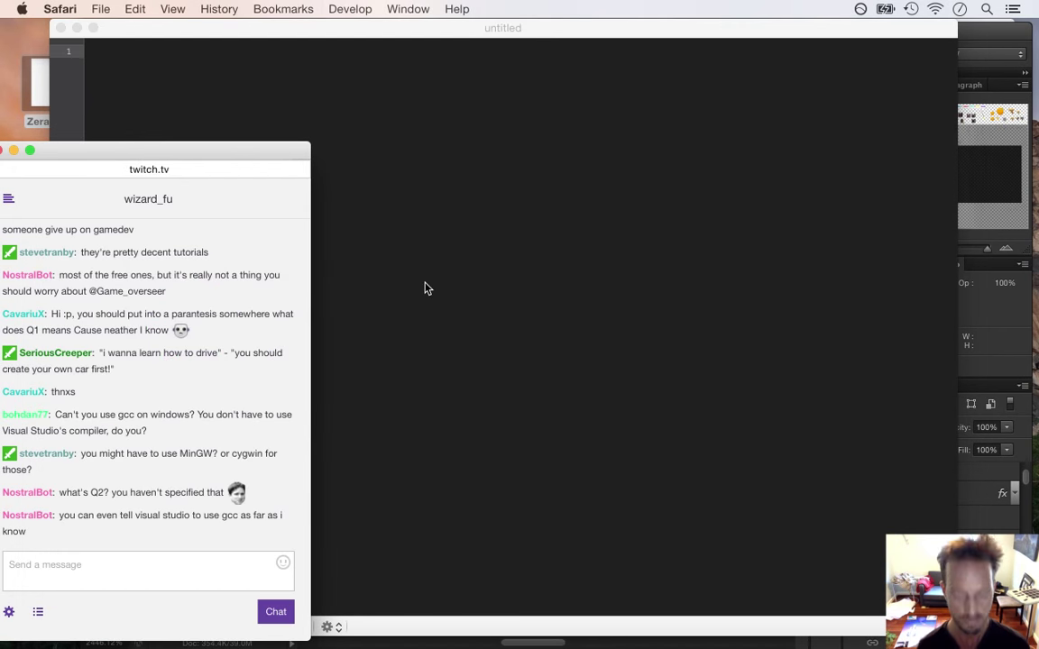
{"action": "key", "text": "super+n"}
{"action": "type", "text": "twitch.tv/"}
{"action": "key", "text": "Down"}
{"action": "key", "text": "Return"}
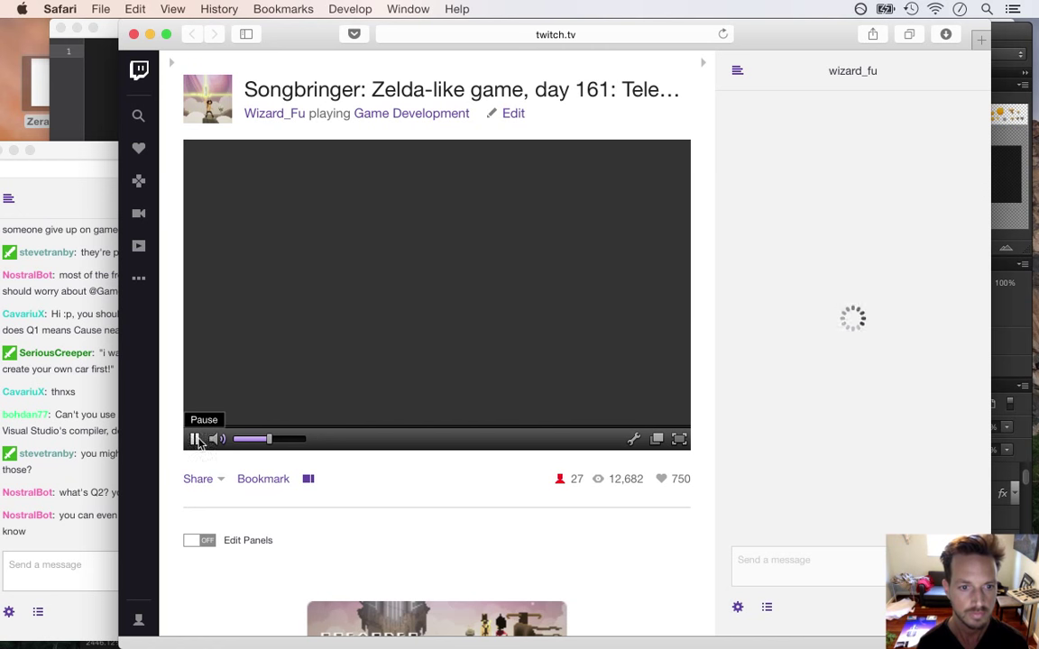
Pause the stream video, turn on Edit Panels and copy the entire description text of the Songbringer panel
{"action": "left_click", "coordinate": [194, 440]}
{"action": "left_click", "coordinate": [255, 545]}
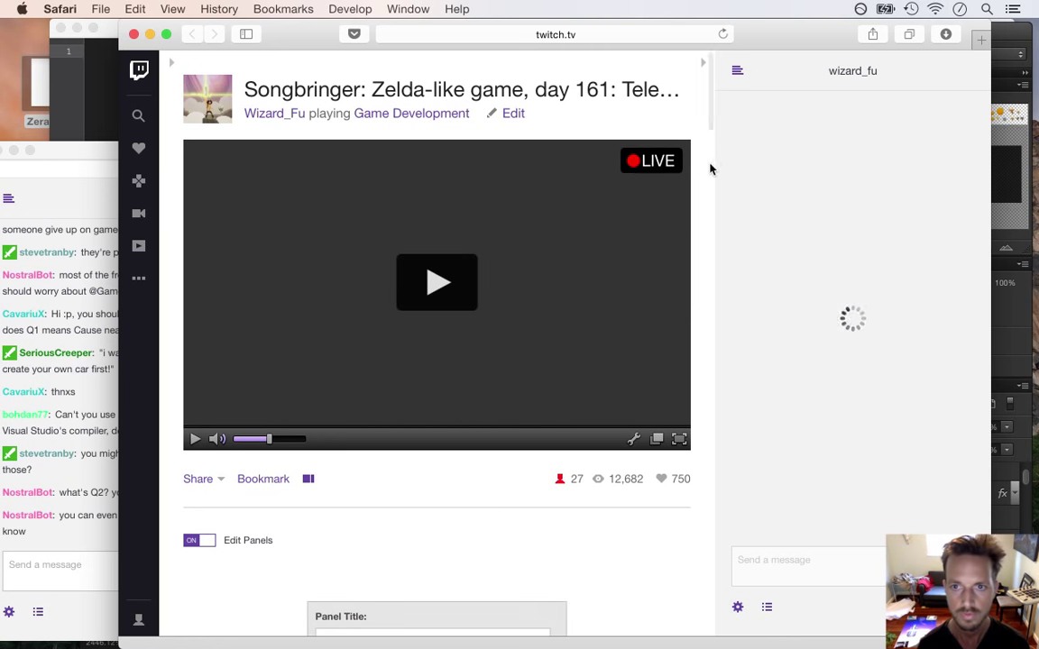
{"action": "scroll", "coordinate": [710, 144], "scroll_direction": "down", "scroll_amount": 1}
{"action": "left_click_drag", "start_coordinate": [710, 125], "coordinate": [698, 303]}
{"action": "left_click", "coordinate": [452, 291]}
{"action": "key", "text": "super+a"}
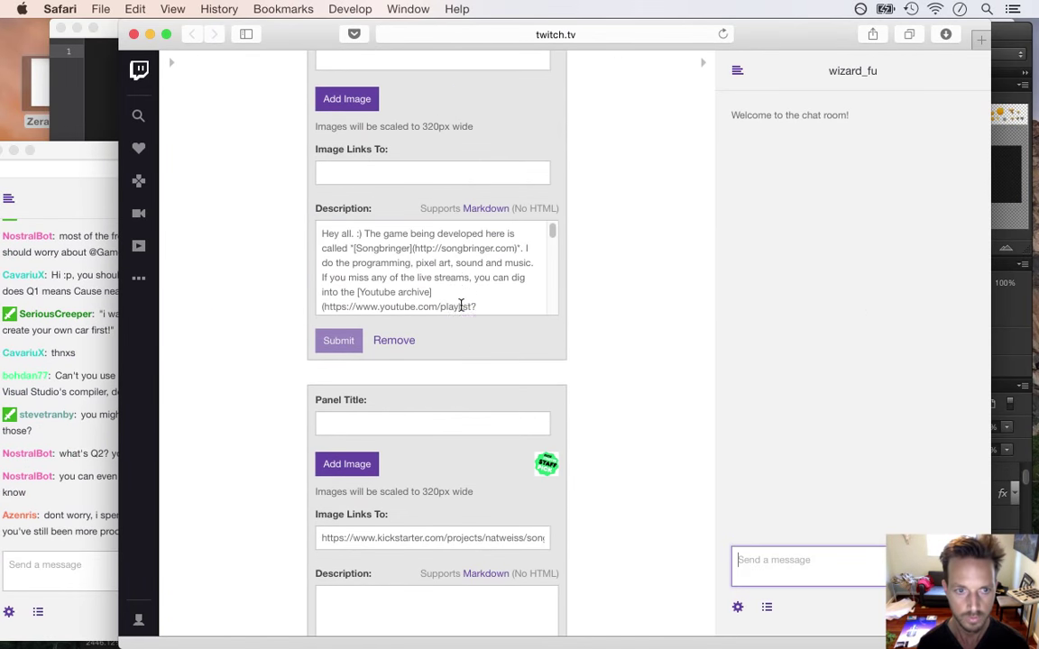
{"action": "left_click", "coordinate": [456, 280]}
{"action": "key", "text": "super+a"}
{"action": "key", "text": "super+a"}
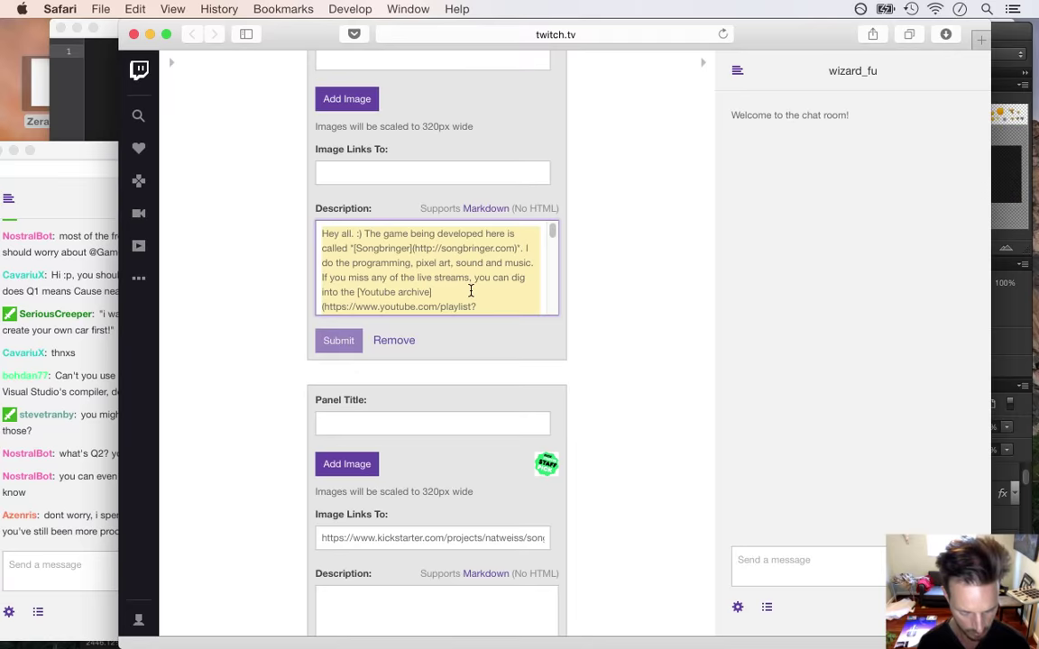
Switch to TextMate and paste the copied panel description into the empty document
{"action": "key", "text": "super+Tab"}
{"action": "key", "text": "super+v"}
{"action": "left_click_drag", "start_coordinate": [551, 203], "coordinate": [552, 208]}
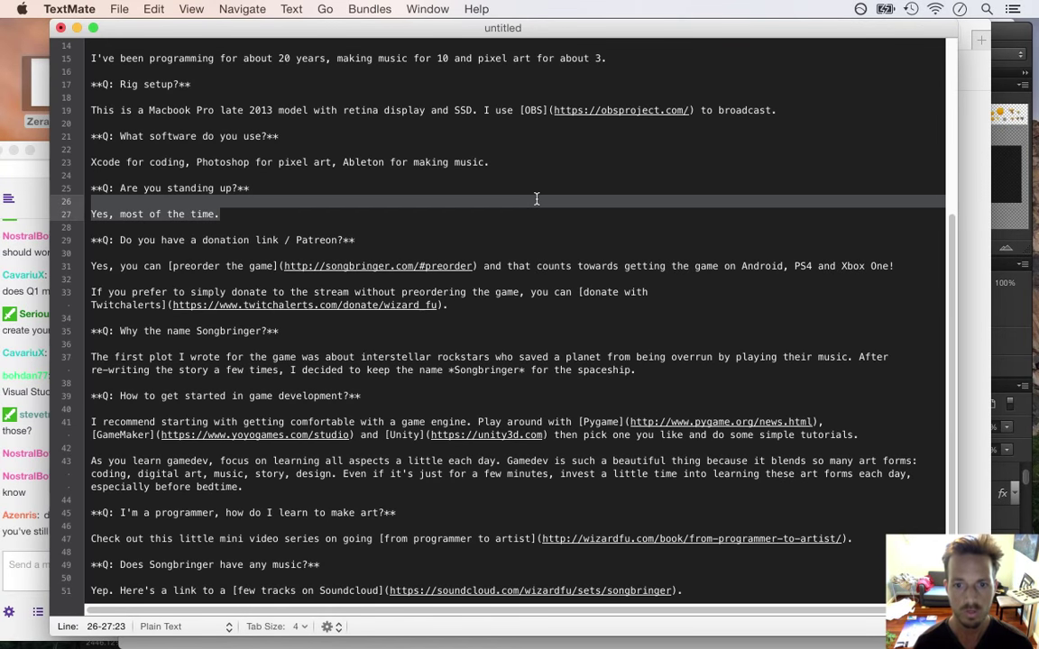
Find "q2" in the description and insert "(April, May or June)" after the iOS release date "Q2 2016"
{"action": "key", "text": "super+Up"}
{"action": "key", "text": "super+f"}
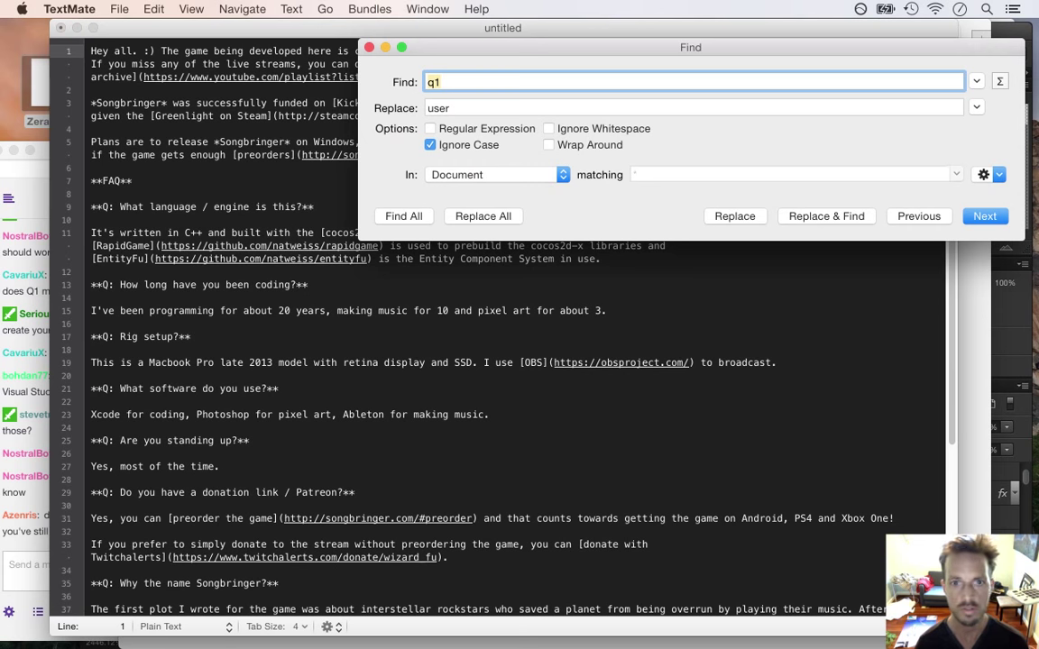
{"action": "type", "text": "q2"}
{"action": "key", "text": "Return"}
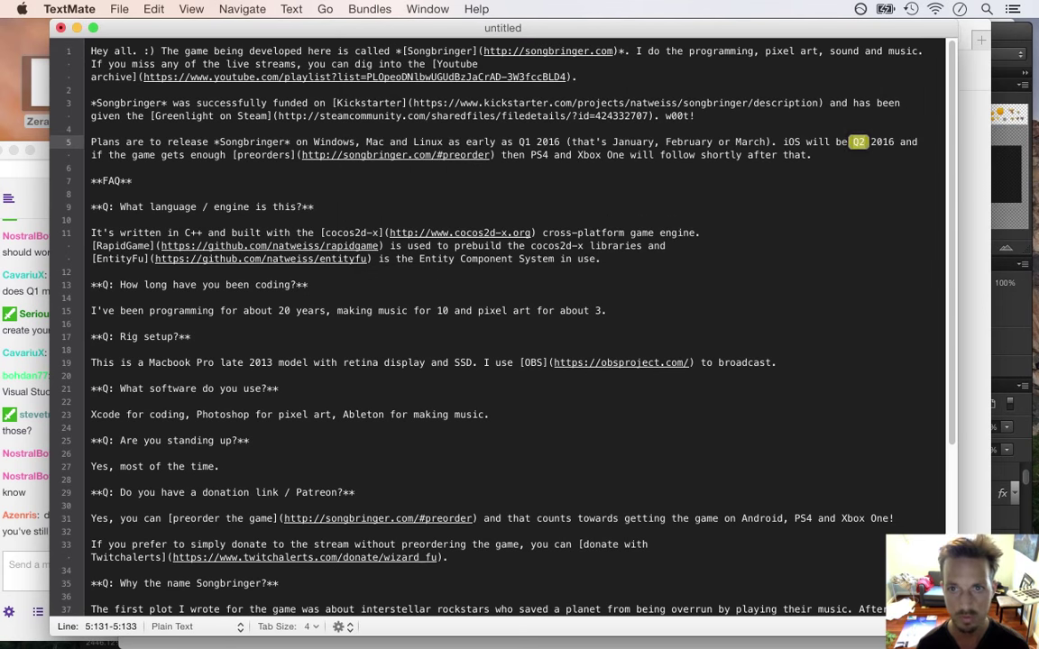
{"action": "left_click", "coordinate": [893, 145]}
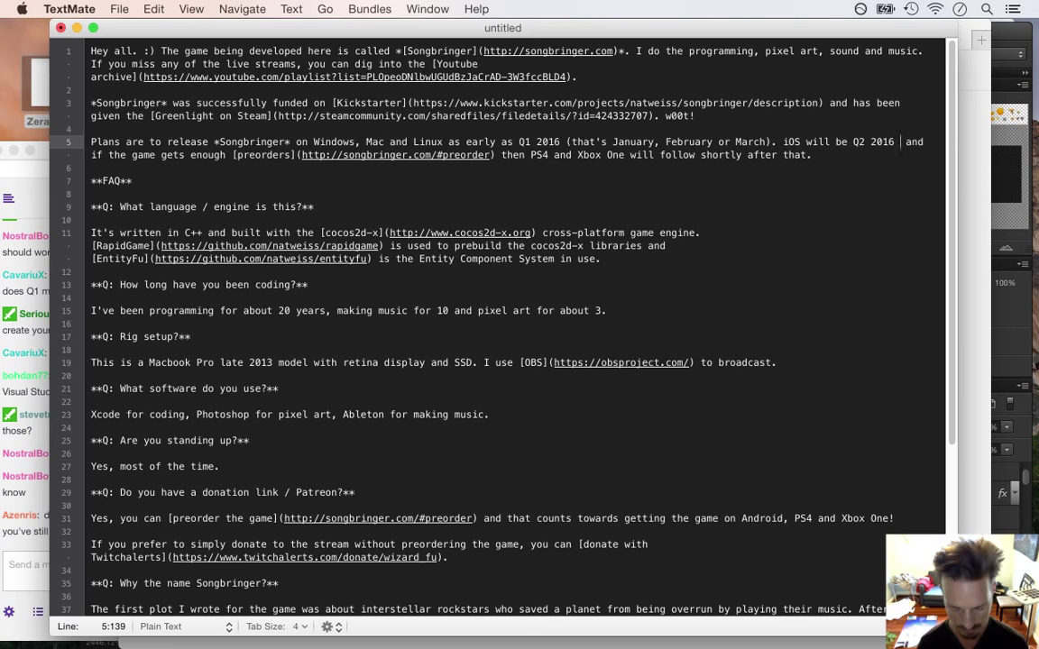
{"action": "type", "text": "("}
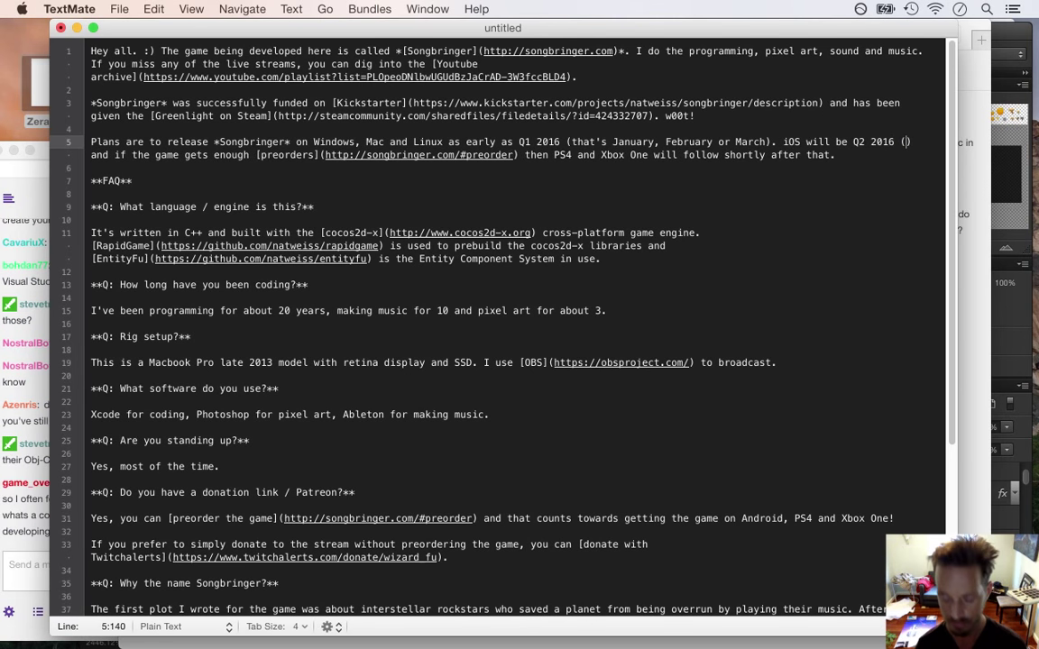
{"action": "type", "text": "April, "}
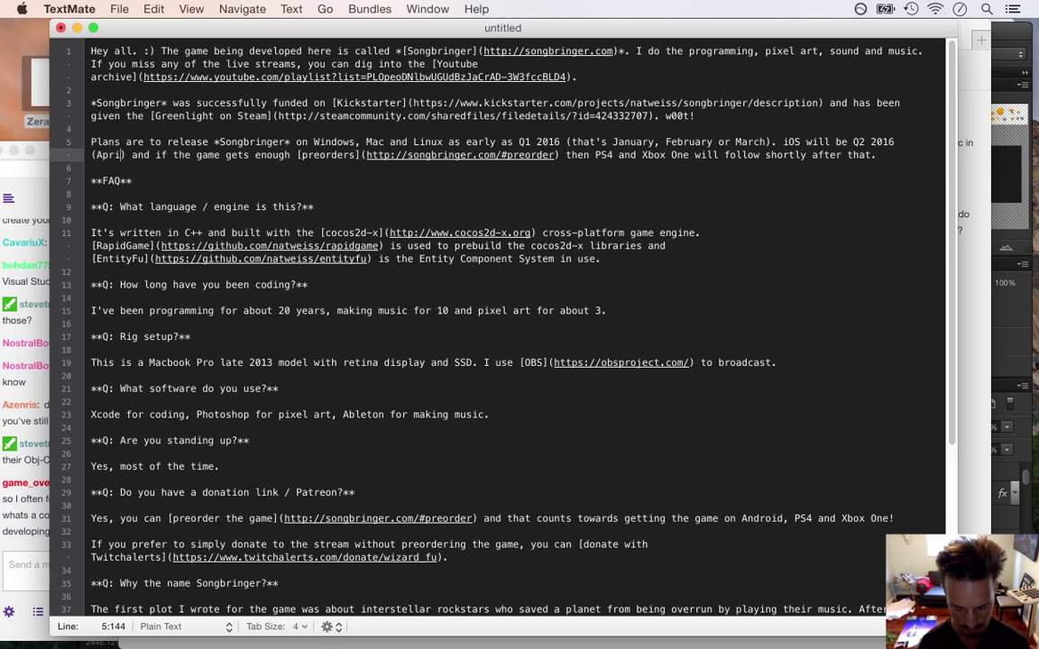
{"action": "type", "text": "May o J"}
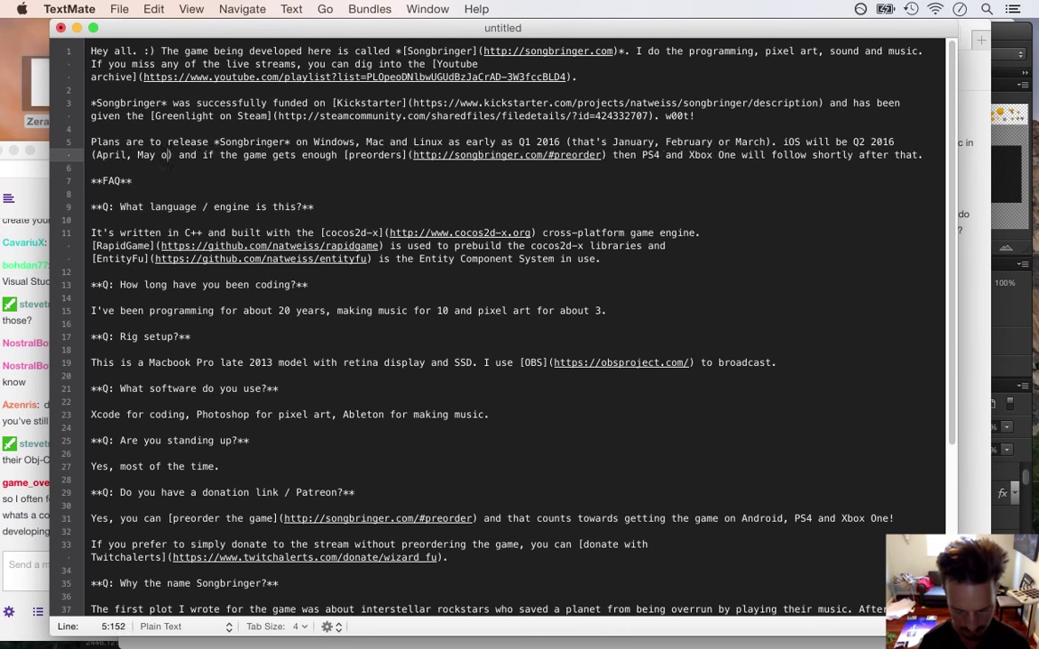
{"action": "type", "text": "une"}
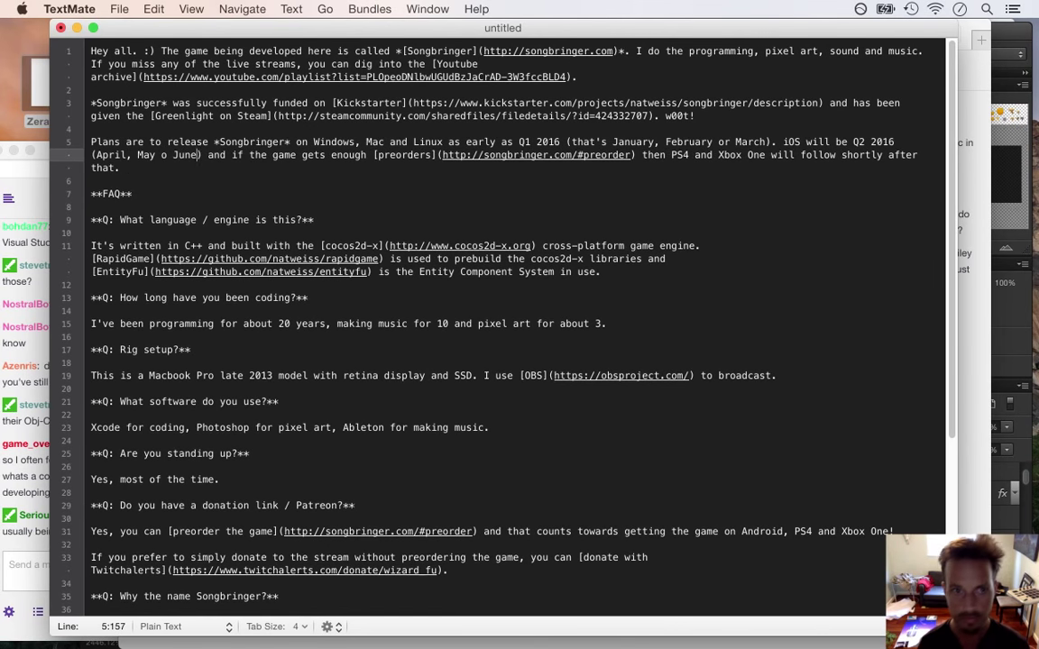
{"action": "type", "text": "r"}
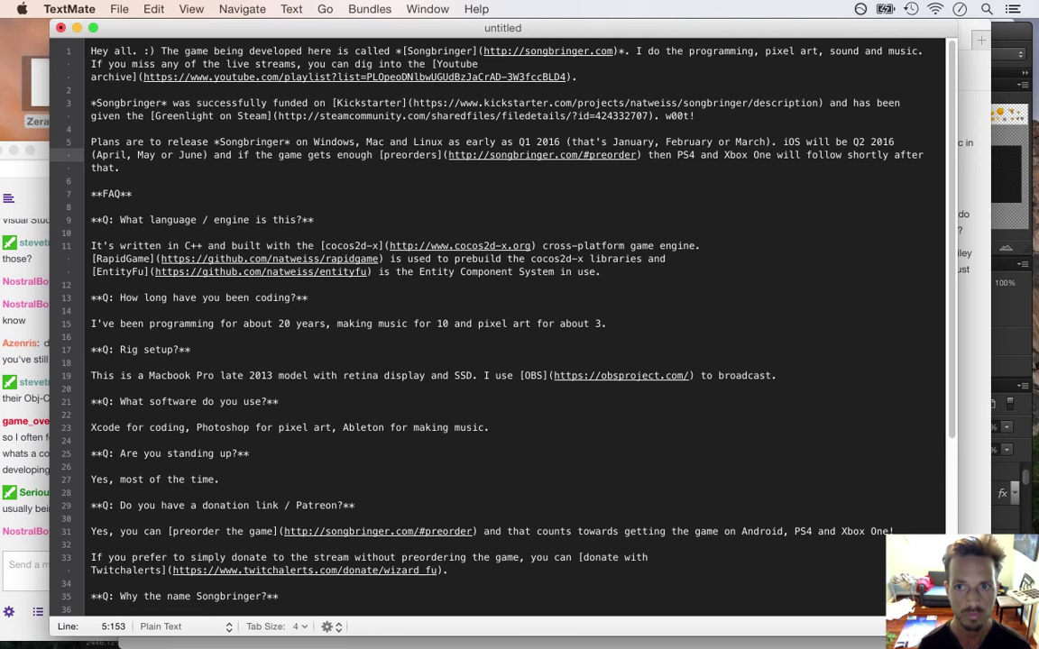
Copy the whole edited text back to Safari, replace the Songbringer panel's description with it and submit the panel
{"action": "key", "text": "super+a"}
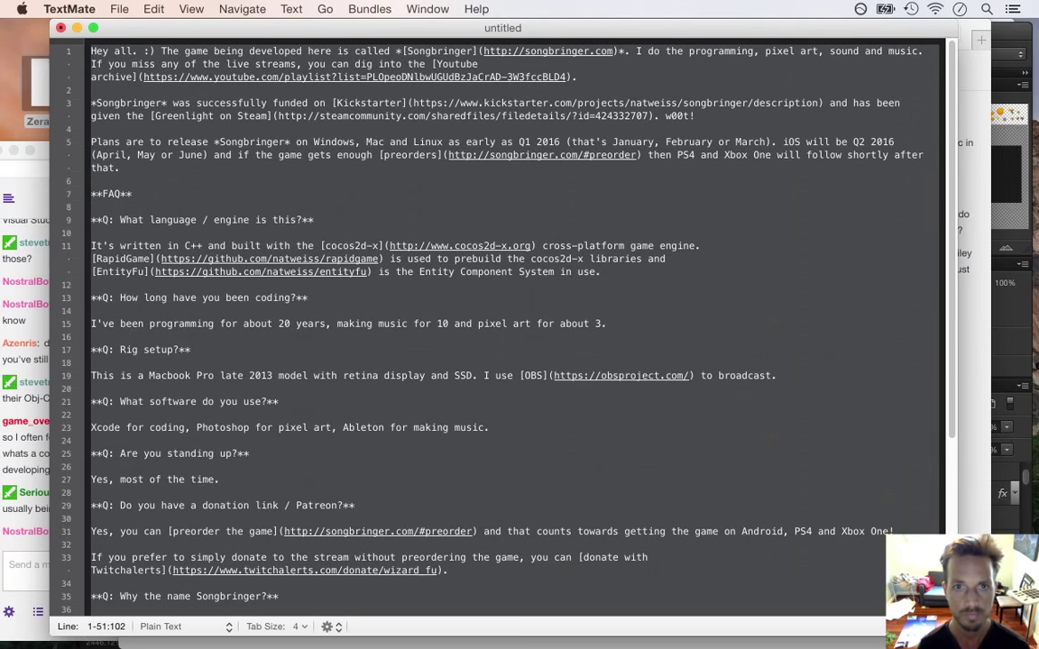
{"action": "key", "text": "super+Tab"}
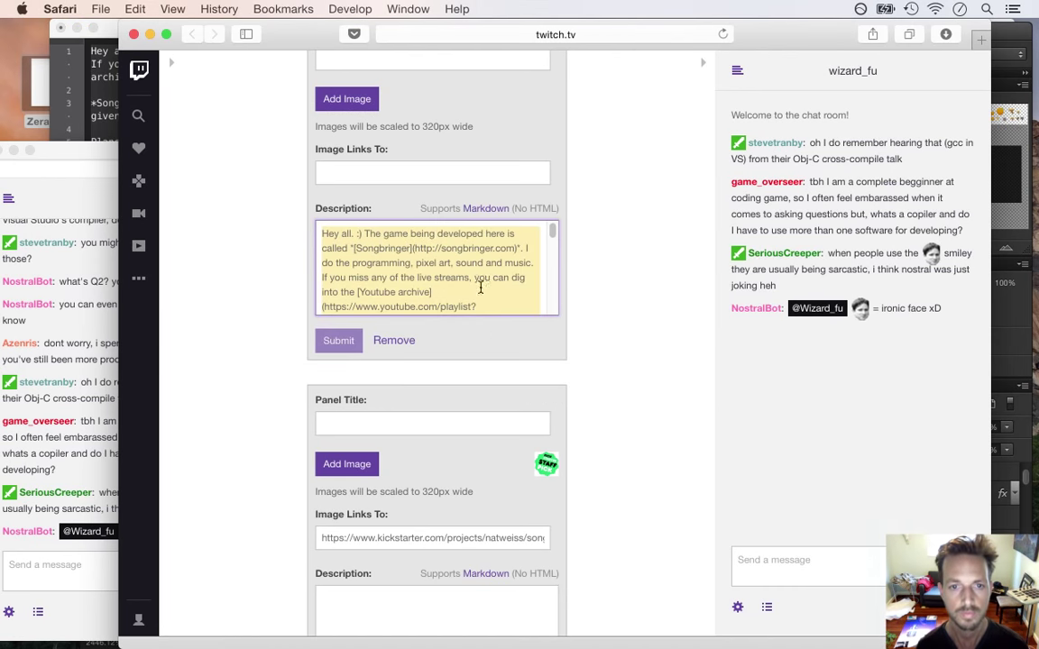
{"action": "left_click", "coordinate": [488, 273]}
{"action": "key", "text": "super+a"}
{"action": "key", "text": "BackSpace"}
{"action": "key", "text": "super+v"}
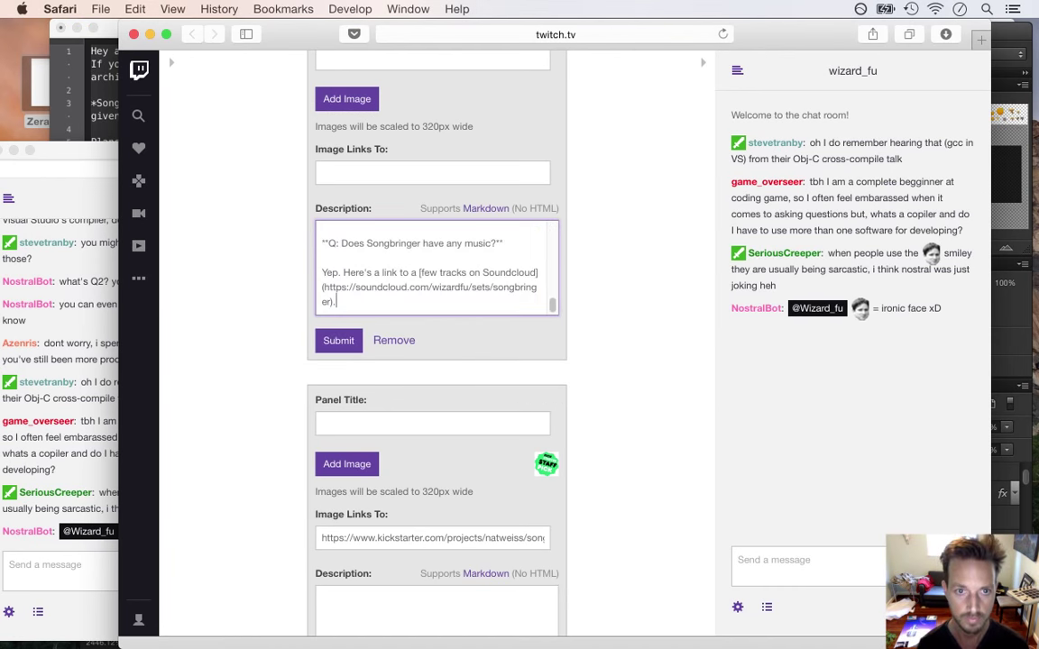
{"action": "left_click", "coordinate": [351, 352]}
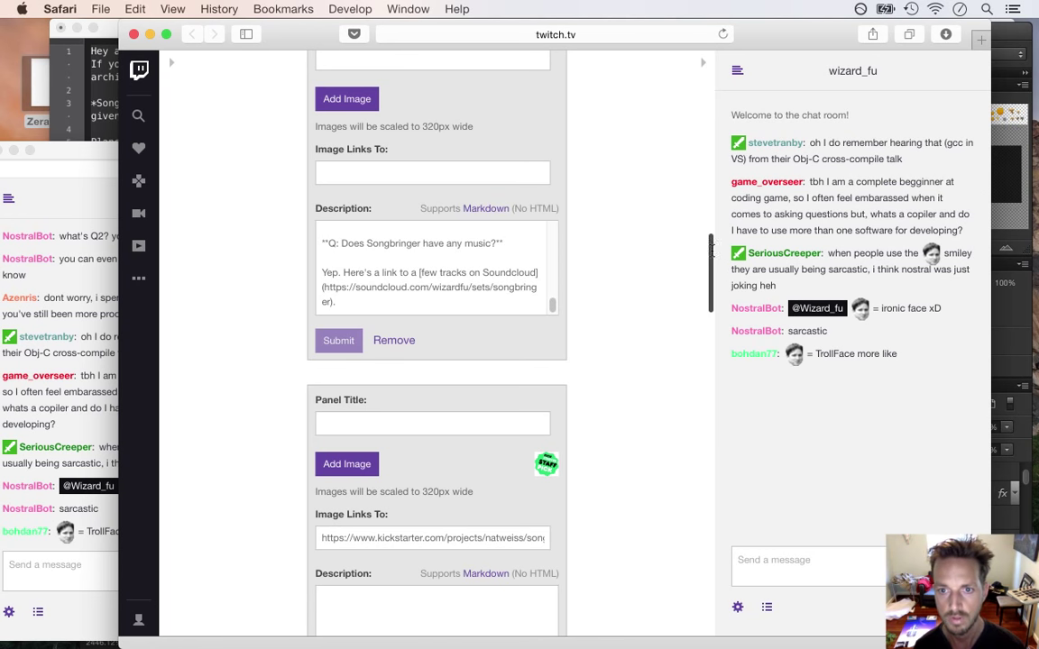
Turn off Edit Panels, check the release plans paragraph on the channel page and put the window away
{"action": "scroll", "coordinate": [711, 257], "scroll_direction": "up", "scroll_amount": 10}
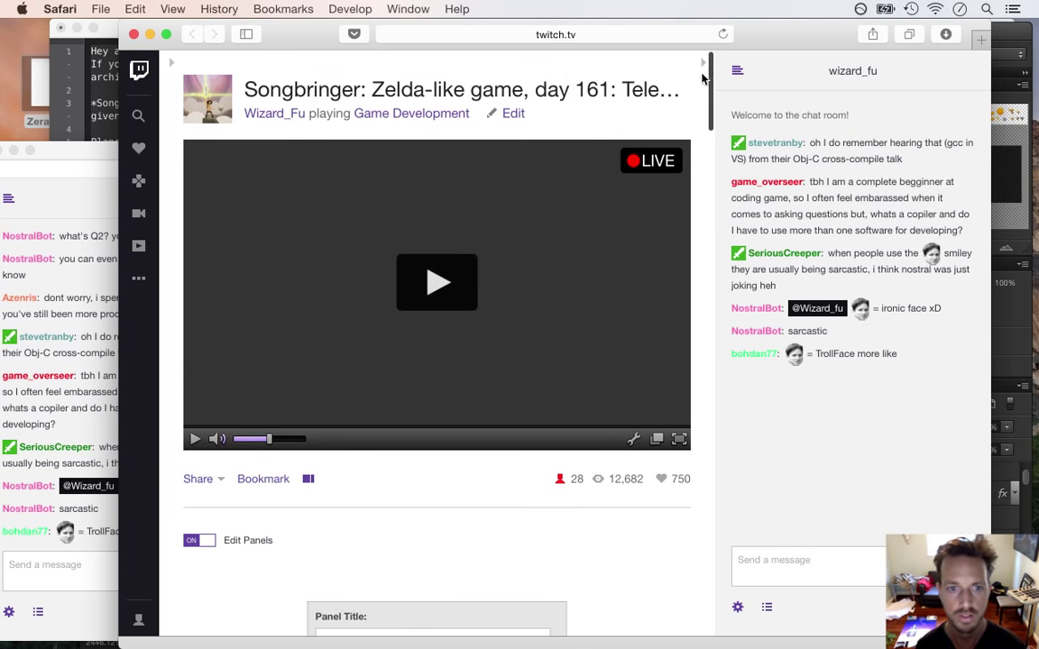
{"action": "left_click", "coordinate": [217, 540]}
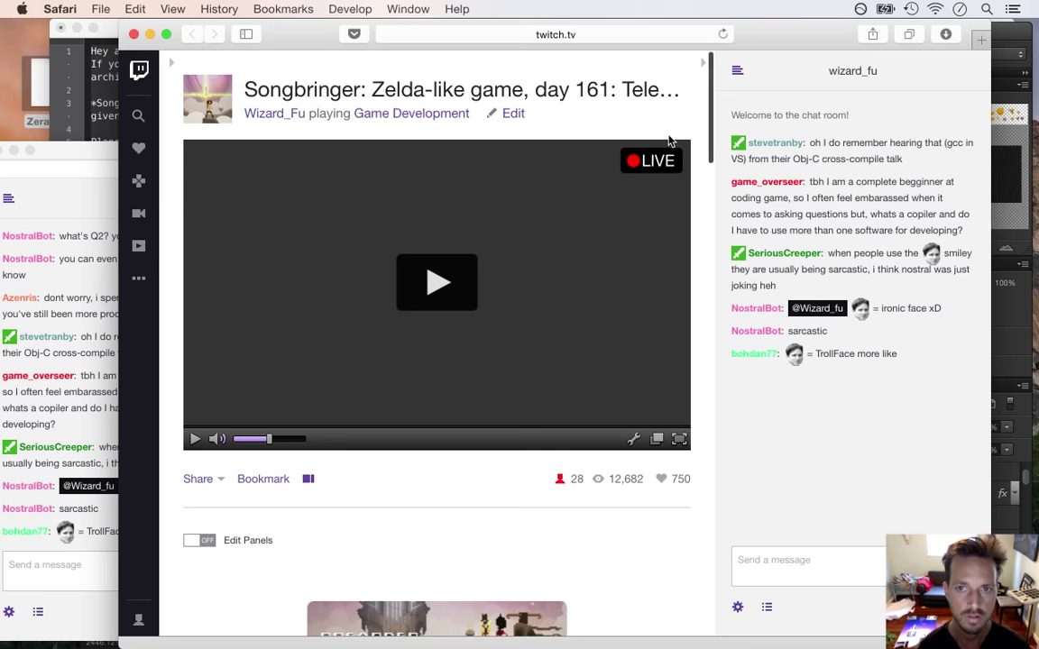
{"action": "left_click_drag", "start_coordinate": [710, 91], "coordinate": [699, 209]}
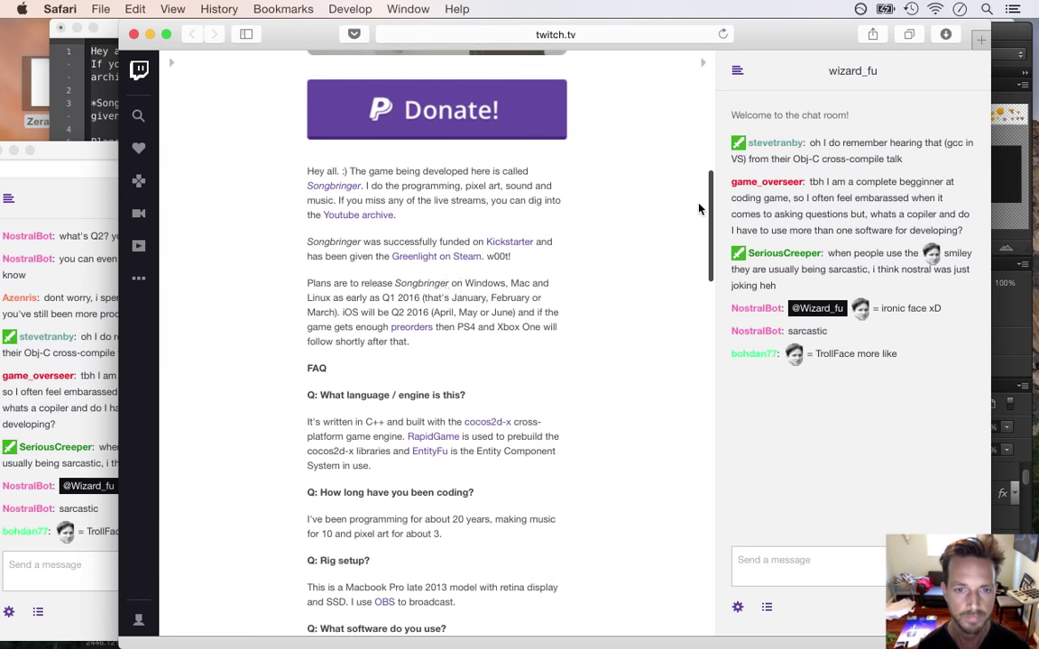
{"action": "left_click_drag", "start_coordinate": [395, 283], "coordinate": [436, 311]}
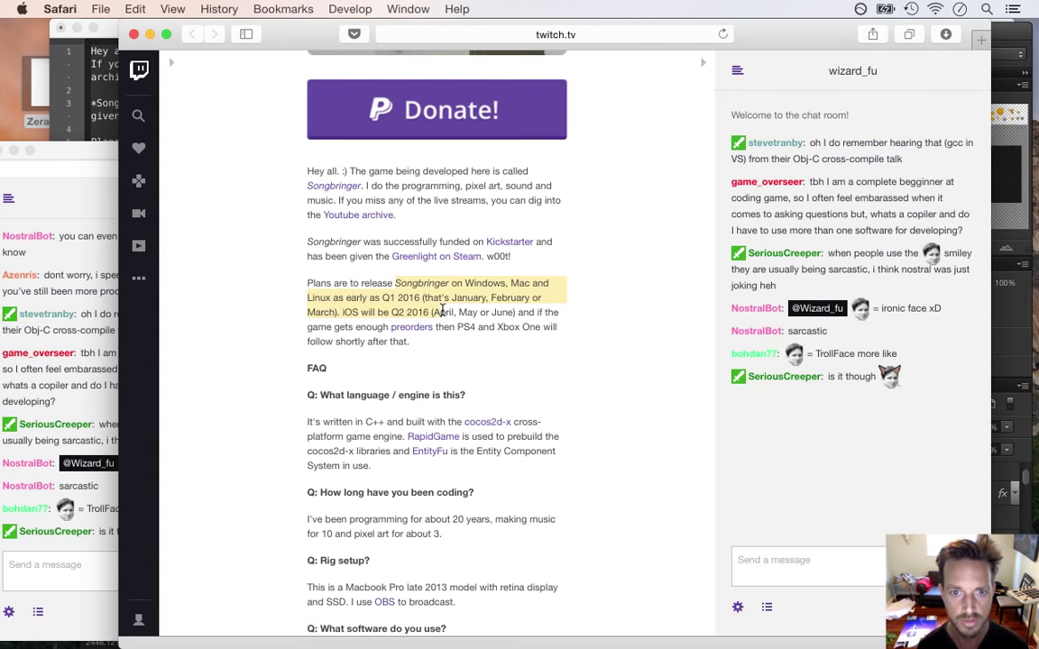
{"action": "left_click", "coordinate": [481, 231]}
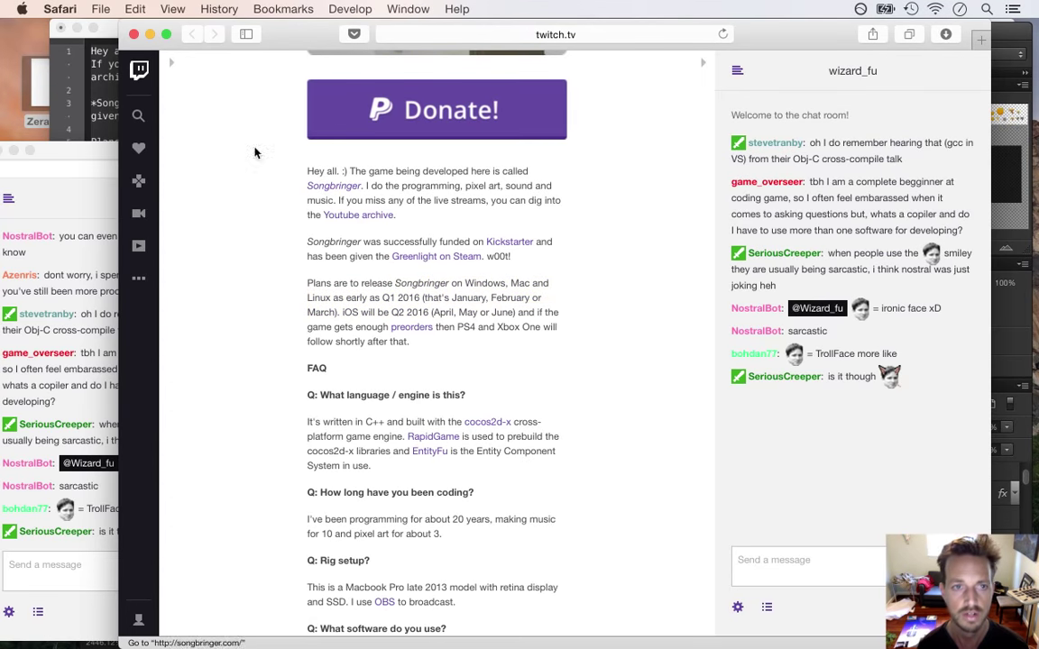
{"action": "left_click", "coordinate": [148, 35]}
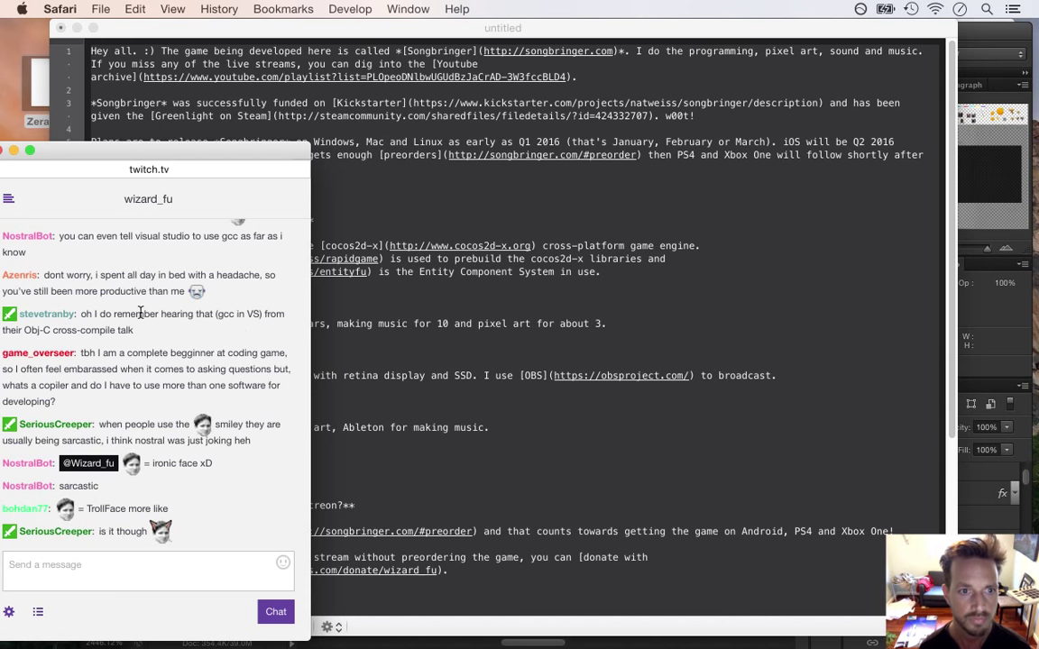
Read the recent Twitch chat messages, including the beginner's question about compilers and using more than one program for development
{"action": "left_click_drag", "start_coordinate": [66, 275], "coordinate": [178, 290]}
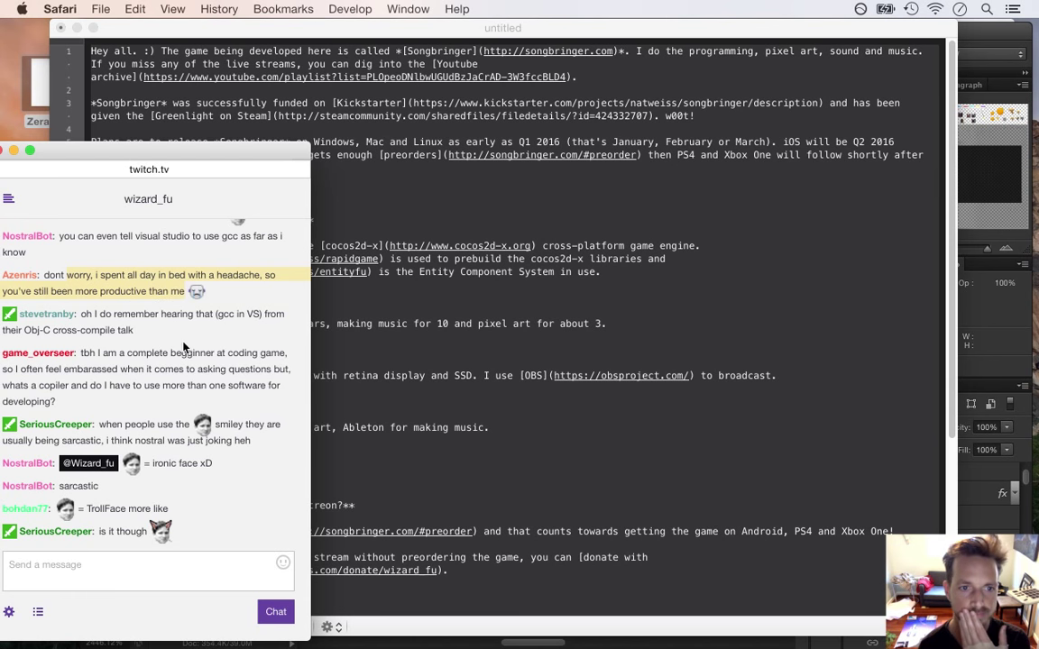
{"action": "left_click_drag", "start_coordinate": [100, 314], "coordinate": [249, 316]}
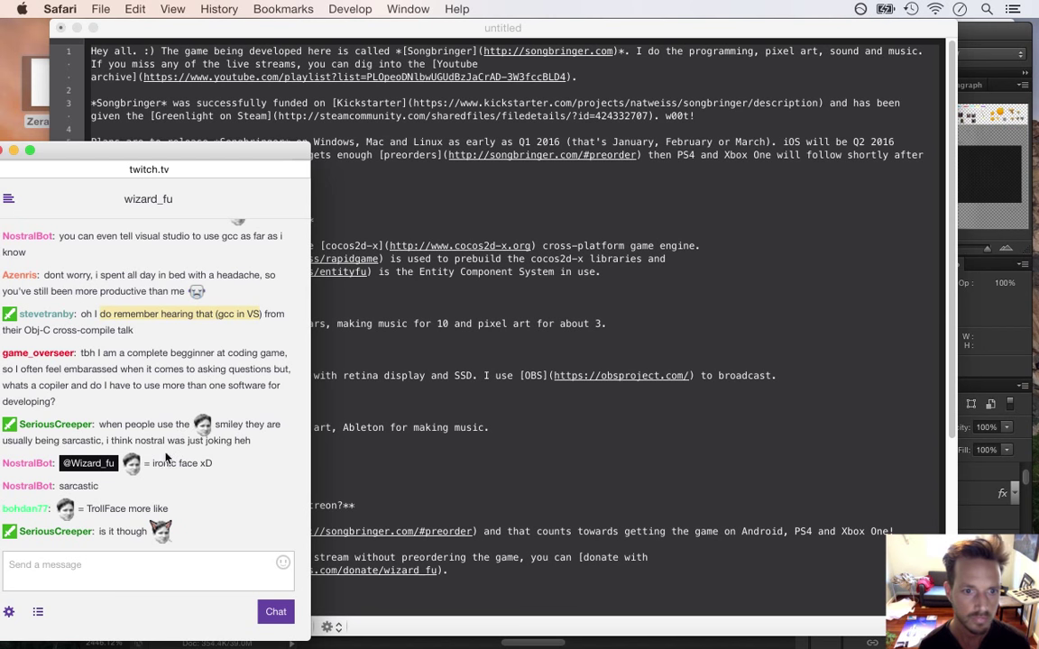
{"action": "left_click", "coordinate": [156, 422]}
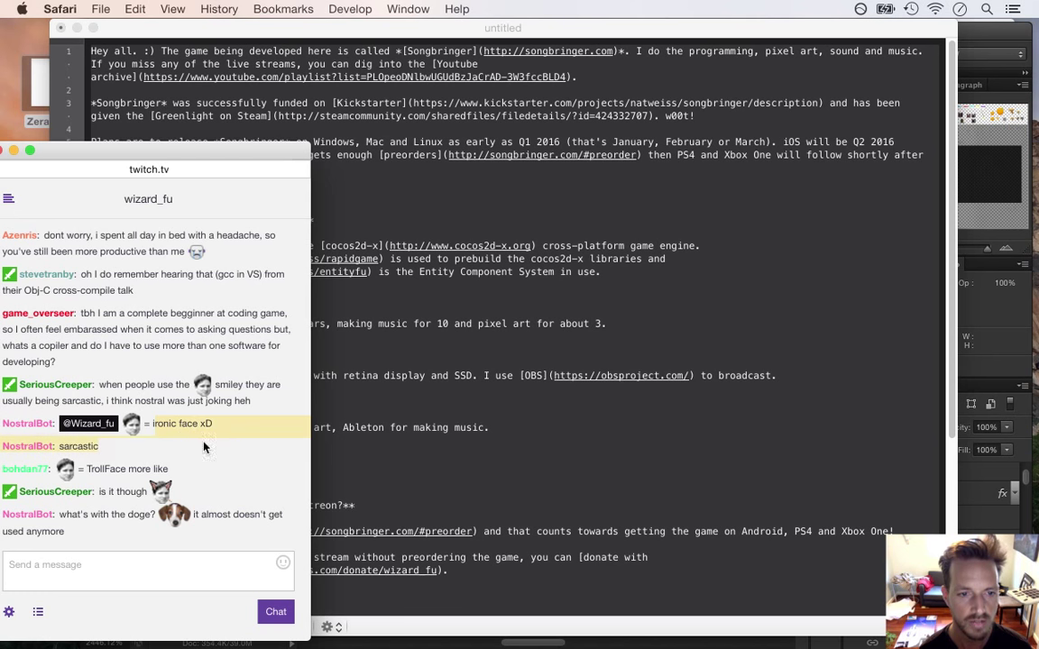
{"action": "double_click", "coordinate": [139, 385]}
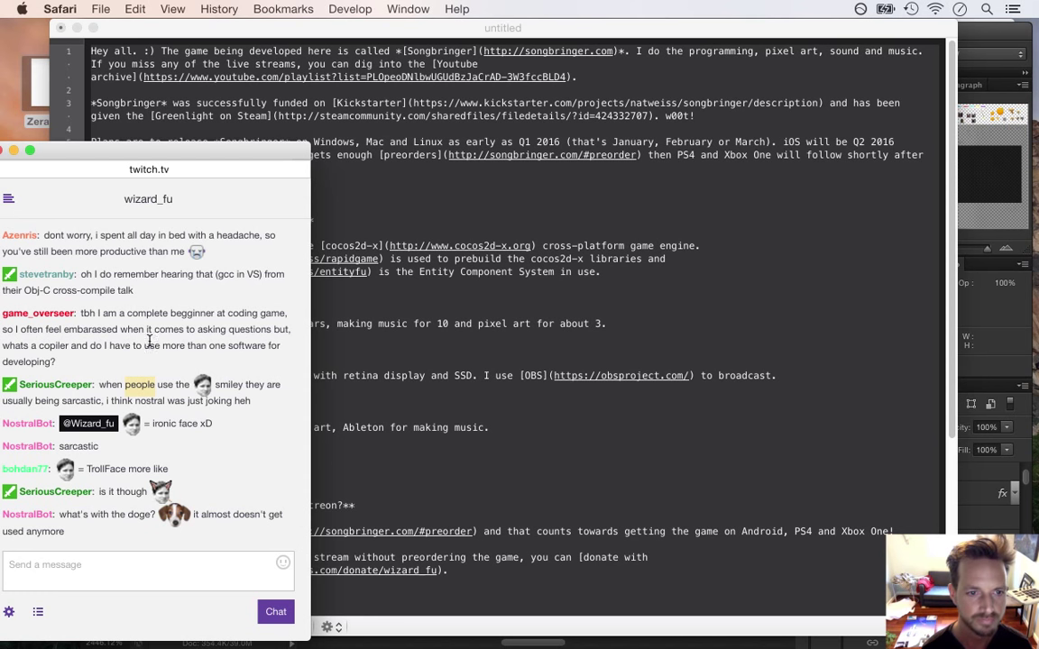
{"action": "left_click_drag", "start_coordinate": [127, 314], "coordinate": [178, 365]}
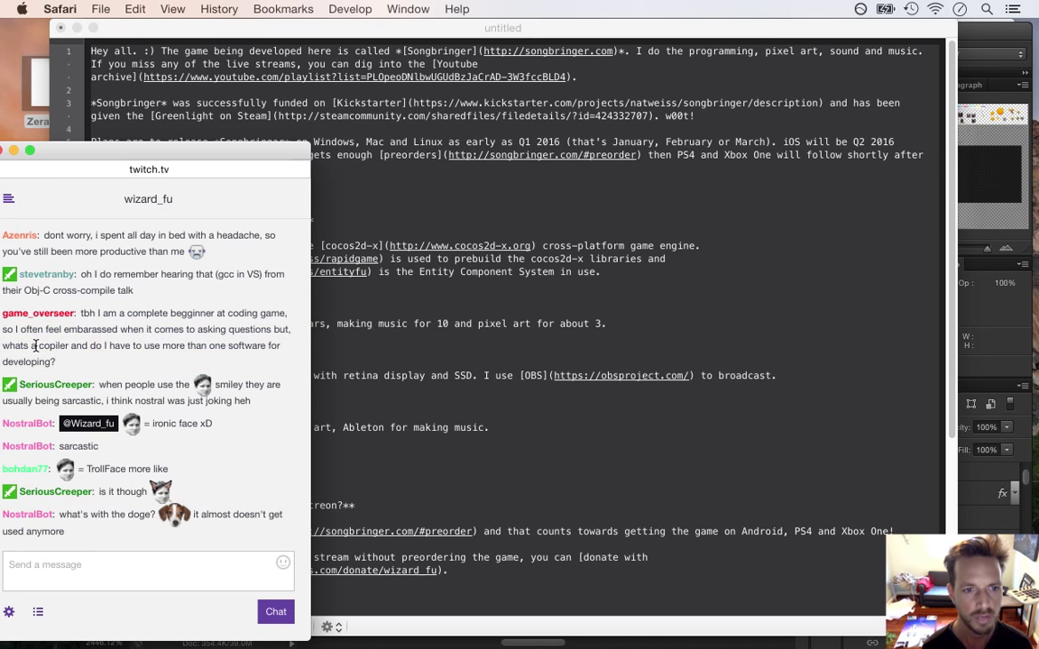
{"action": "left_click_drag", "start_coordinate": [115, 323], "coordinate": [147, 323]}
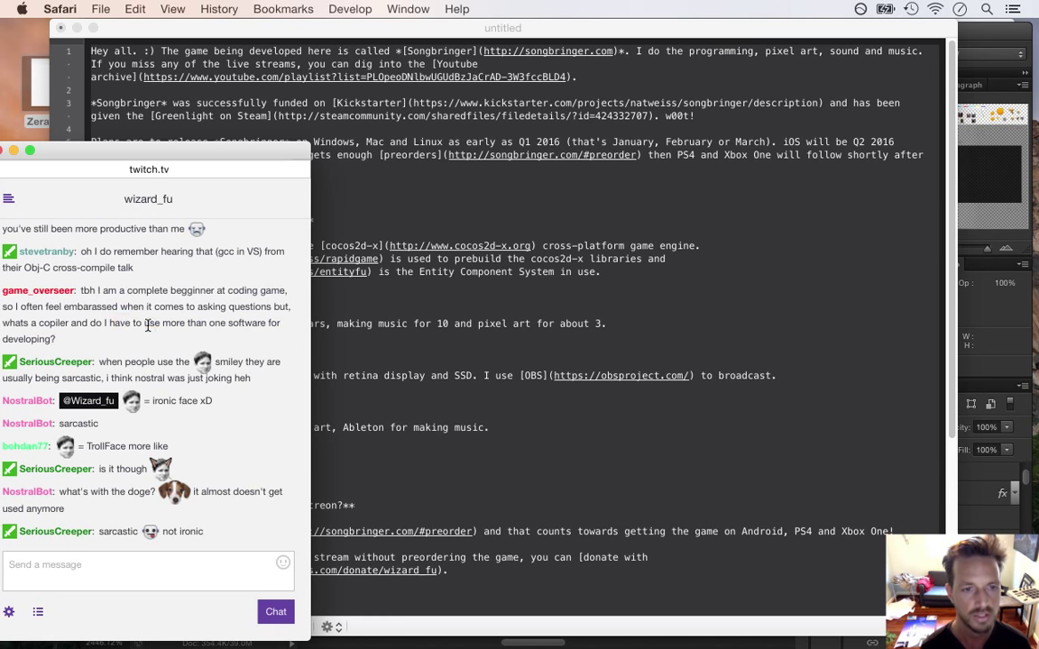
{"action": "left_click_drag", "start_coordinate": [119, 291], "coordinate": [142, 299]}
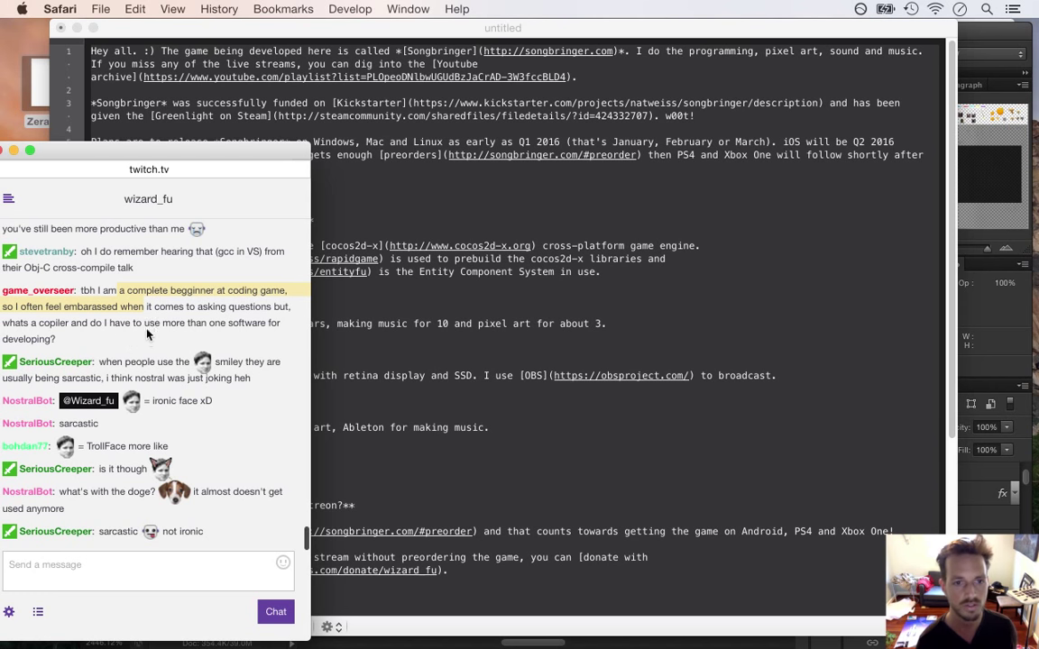
{"action": "left_click", "coordinate": [154, 318]}
{"action": "left_click_drag", "start_coordinate": [137, 323], "coordinate": [217, 331]}
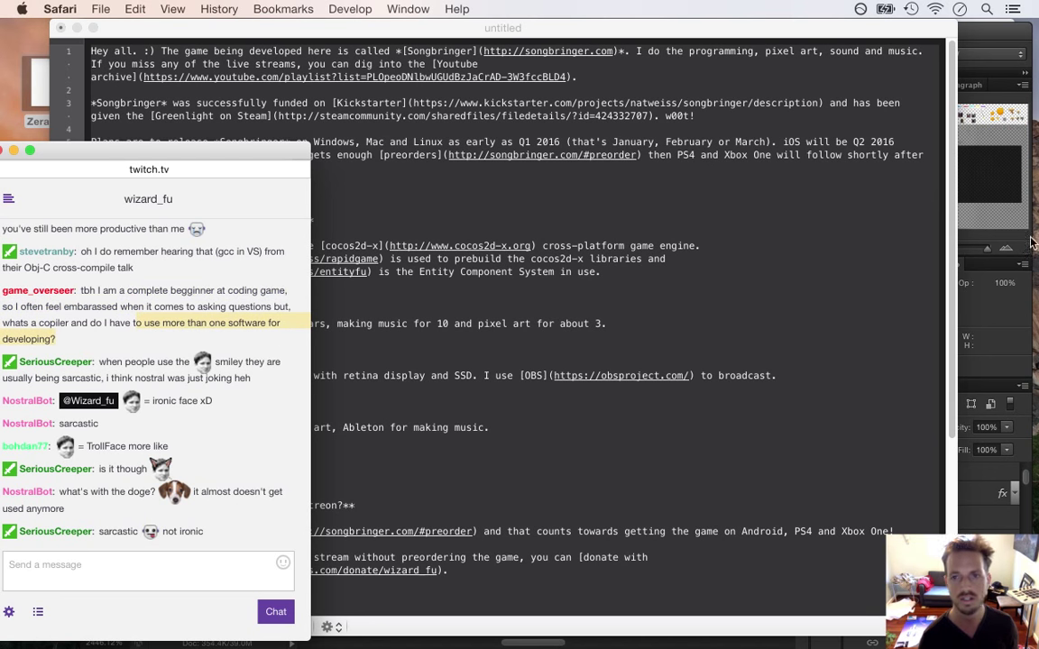
{"action": "mouse_move", "coordinate": [1035, 224]}
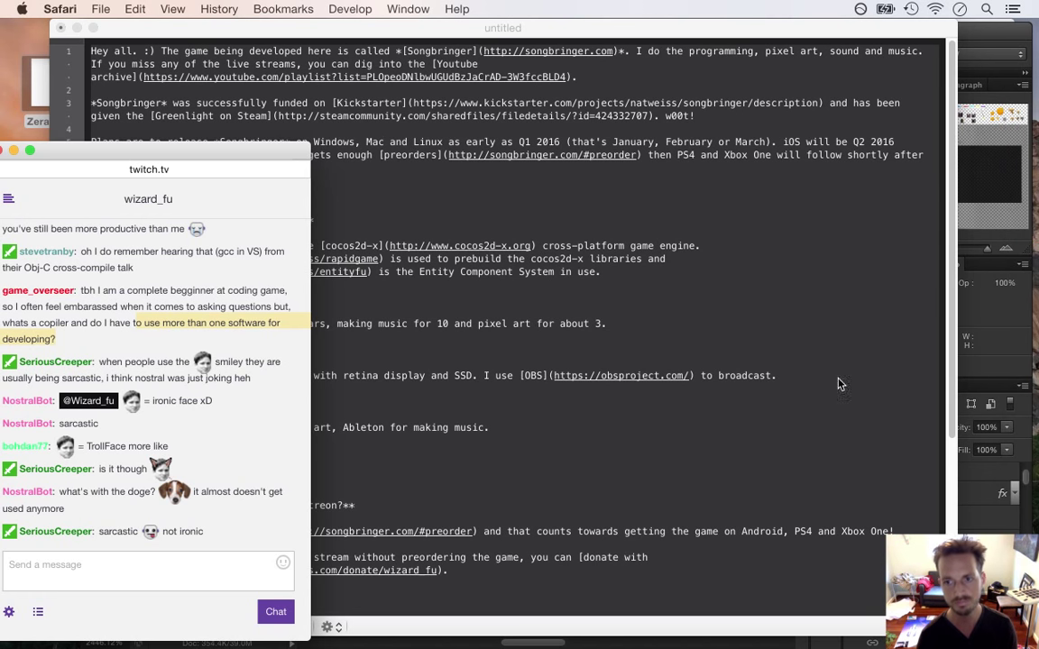
Read the newer Twitch chat messages about the emotes and the learning advice given to the beginner
{"action": "mouse_move", "coordinate": [1036, 285]}
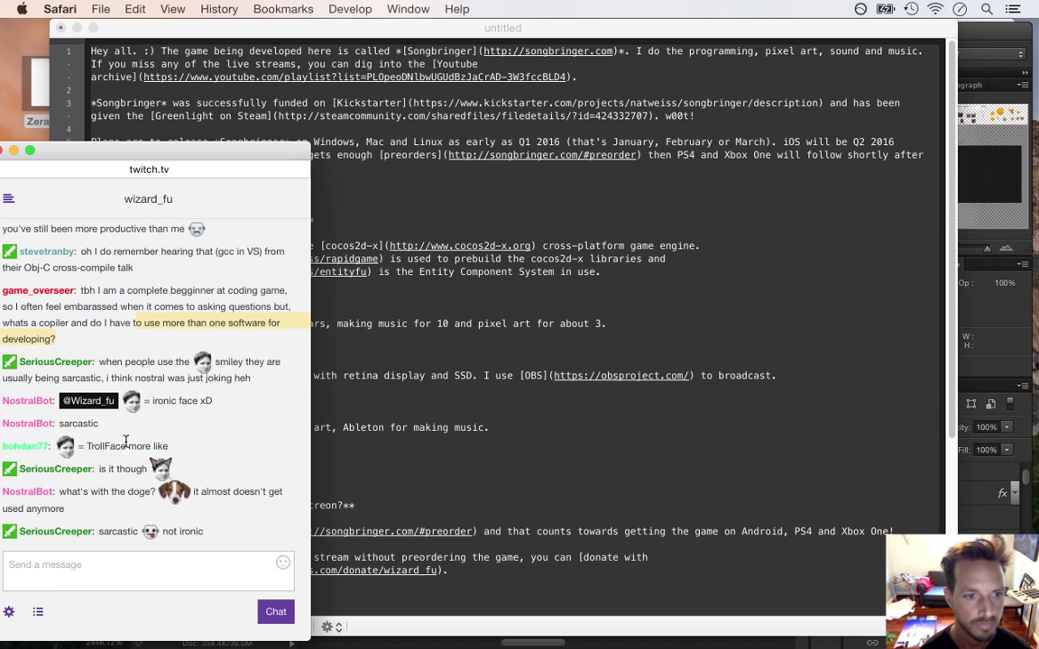
{"action": "left_click_drag", "start_coordinate": [98, 451], "coordinate": [150, 448]}
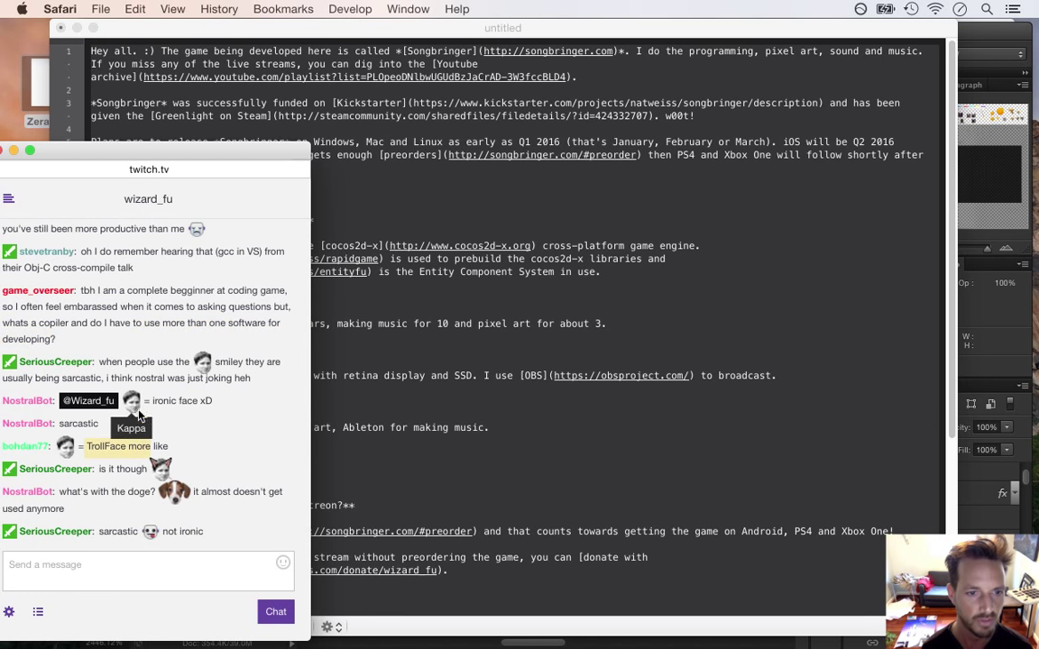
{"action": "left_click", "coordinate": [123, 494]}
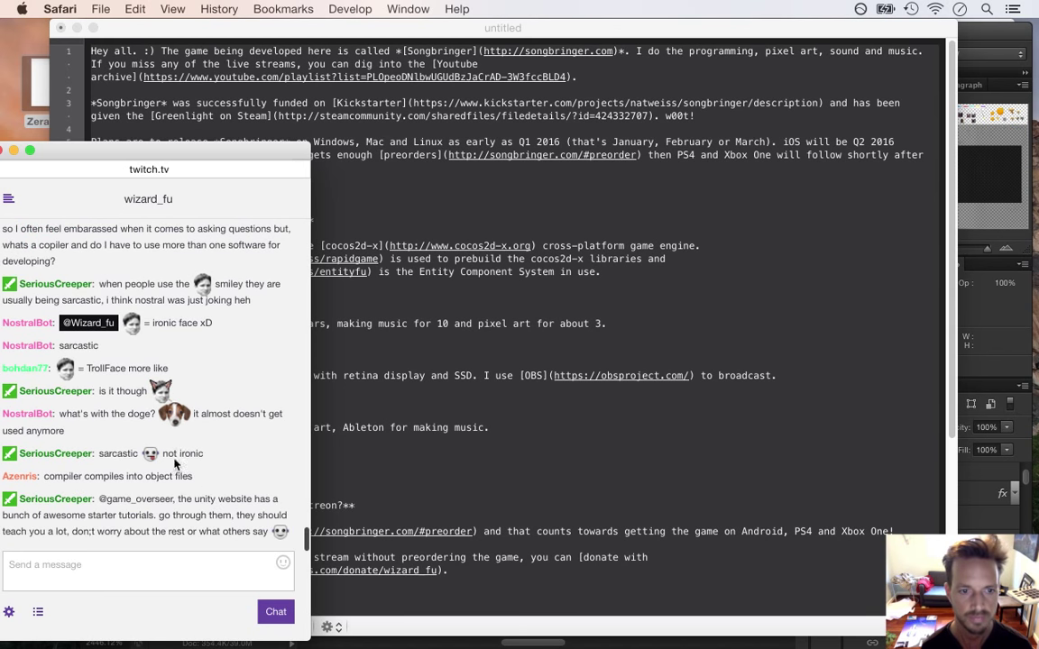
{"action": "left_click_drag", "start_coordinate": [174, 499], "coordinate": [241, 532]}
{"action": "left_click", "coordinate": [241, 532]}
{"action": "left_click_drag", "start_coordinate": [179, 499], "coordinate": [244, 535]}
Close the untitled TextMate document holding the channel description and return to Photoshop's Save for Web dialog
{"action": "left_click", "coordinate": [408, 224]}
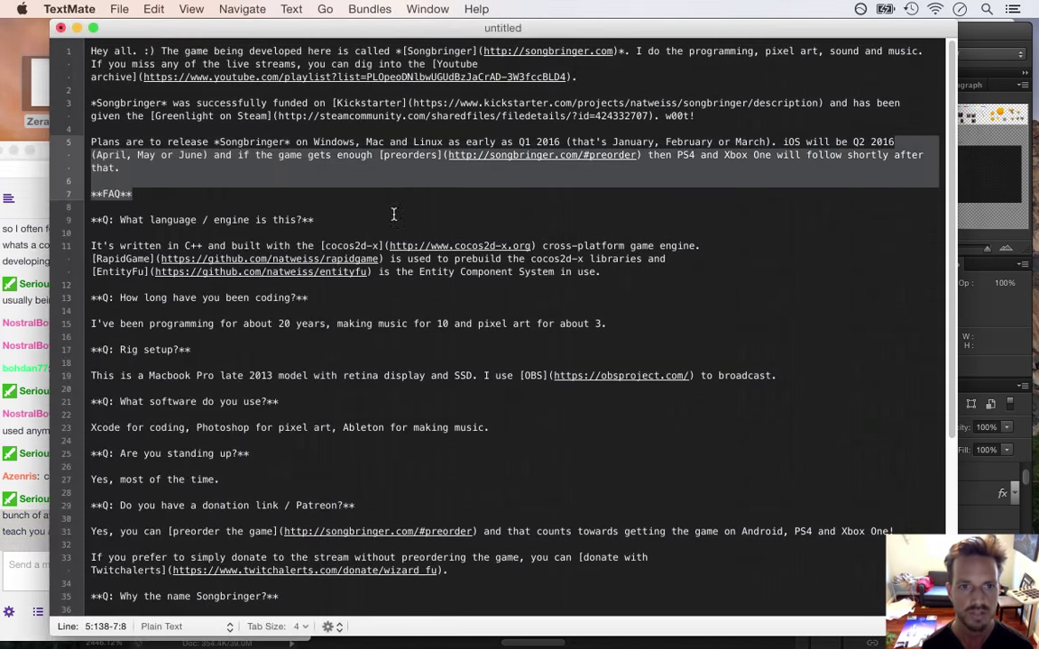
{"action": "key", "text": "super+w"}
{"action": "left_click", "coordinate": [448, 116]}
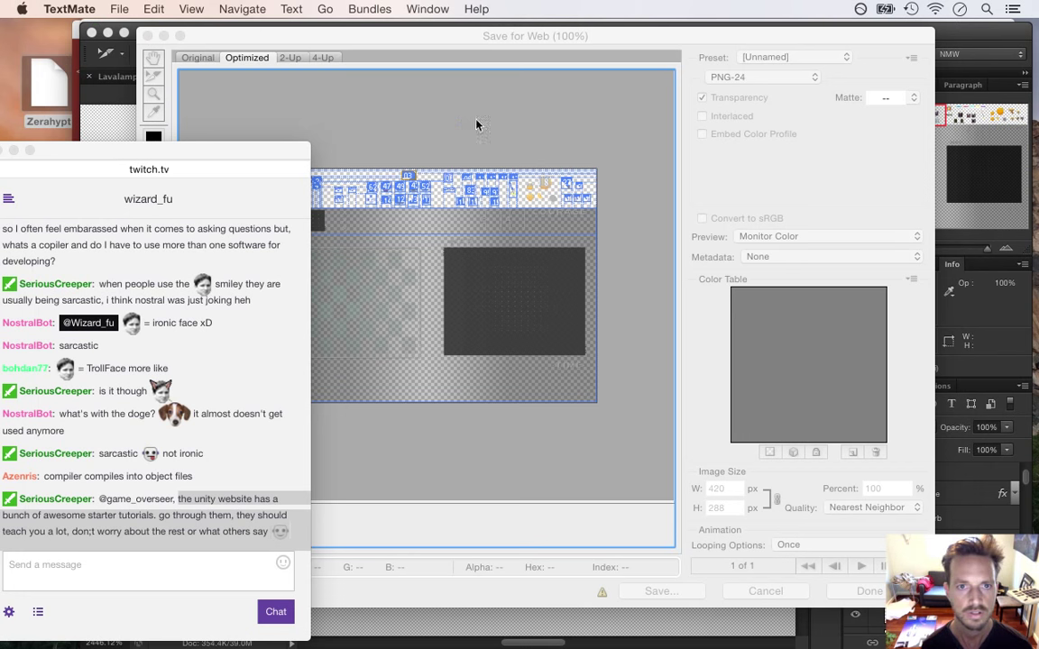
{"action": "left_click", "coordinate": [490, 35]}
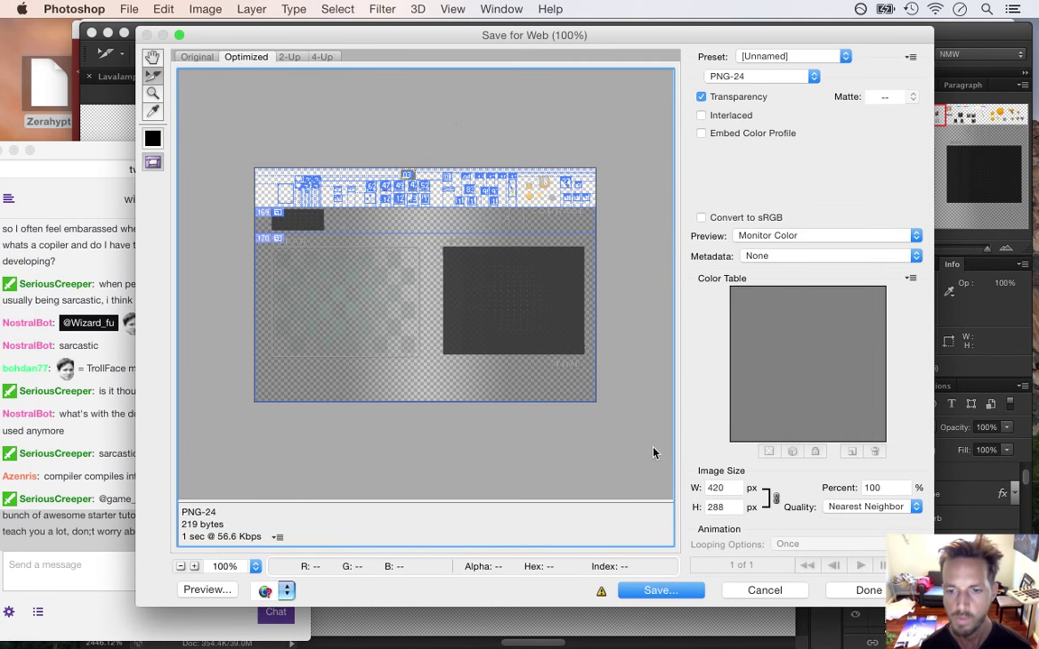
Save the optimized PNG-24 images of all user slices into the Hud folder under Sheets, replacing the existing files
{"action": "left_click", "coordinate": [677, 594]}
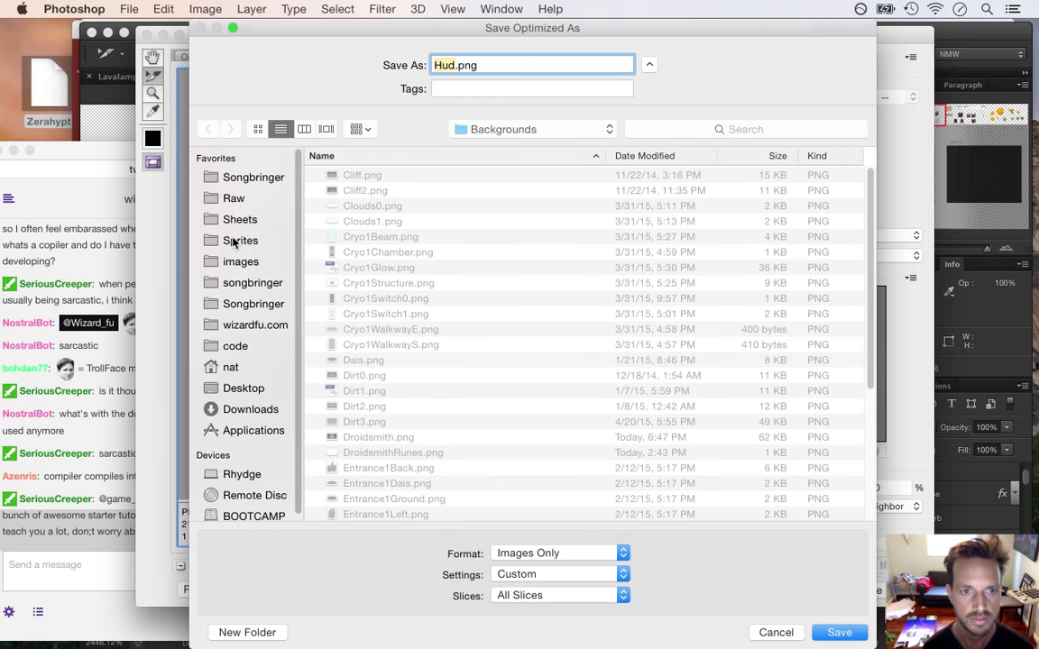
{"action": "left_click", "coordinate": [250, 222]}
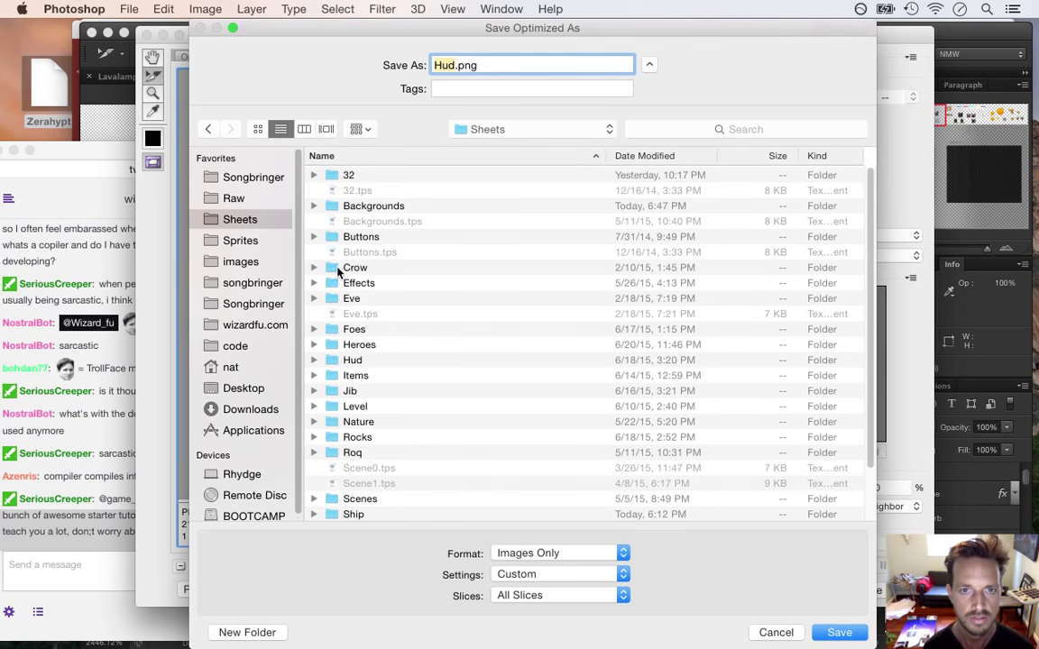
{"action": "double_click", "coordinate": [354, 361]}
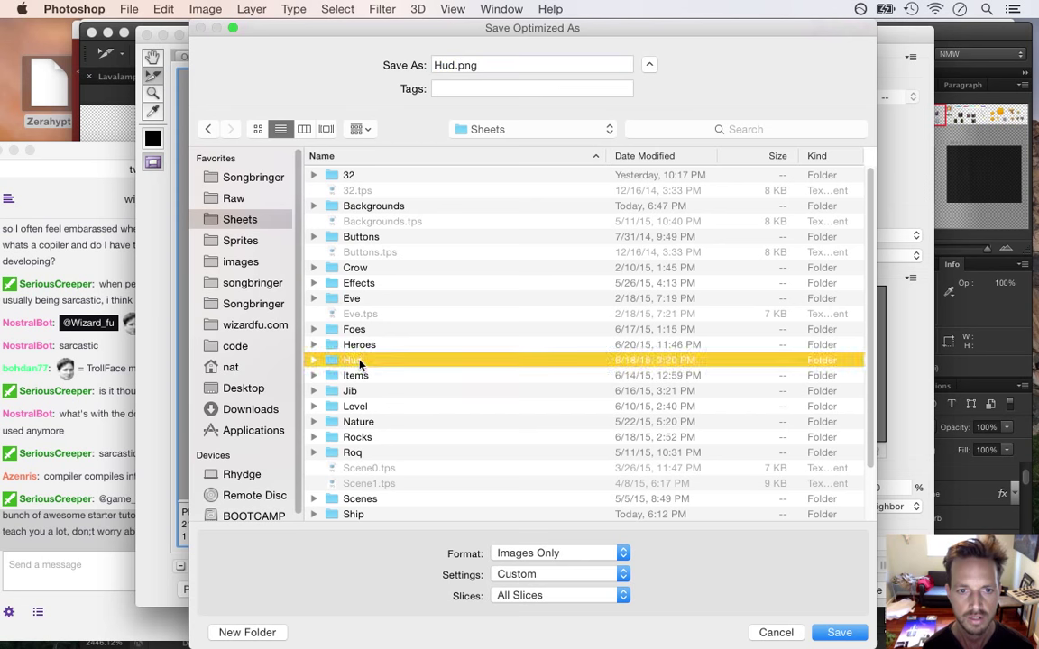
{"action": "left_click", "coordinate": [537, 596]}
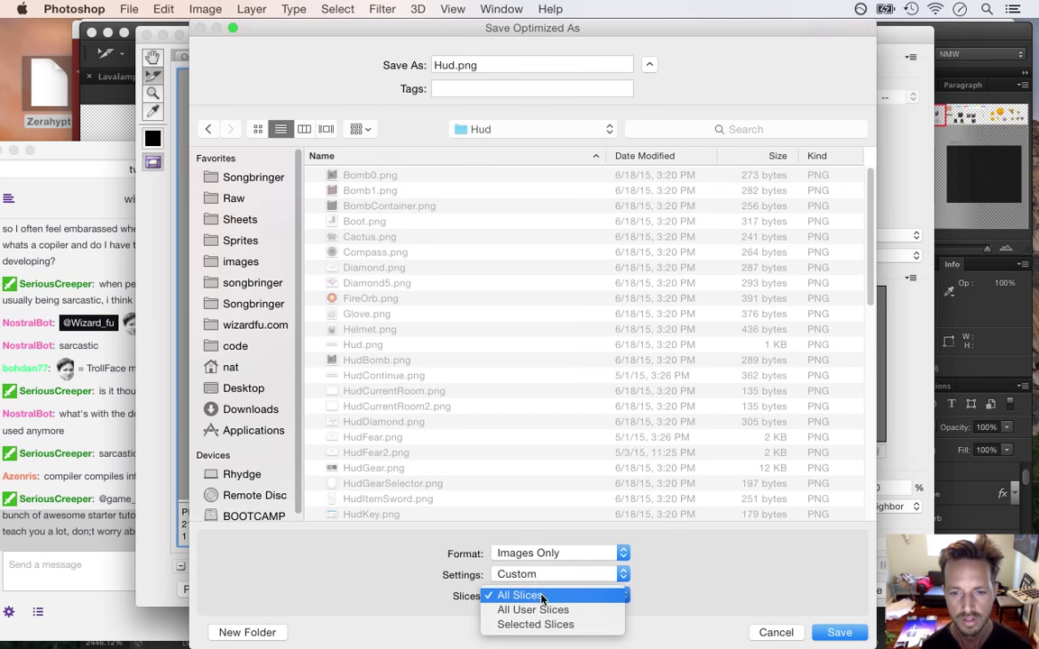
{"action": "left_click", "coordinate": [555, 610]}
{"action": "left_click", "coordinate": [843, 635]}
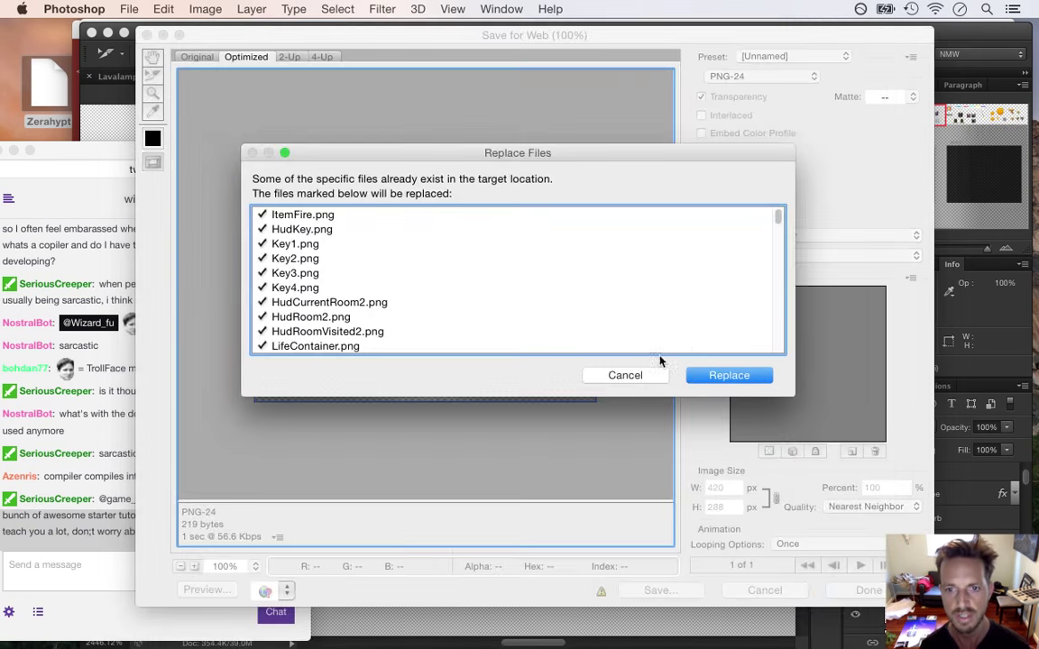
{"action": "left_click", "coordinate": [709, 369]}
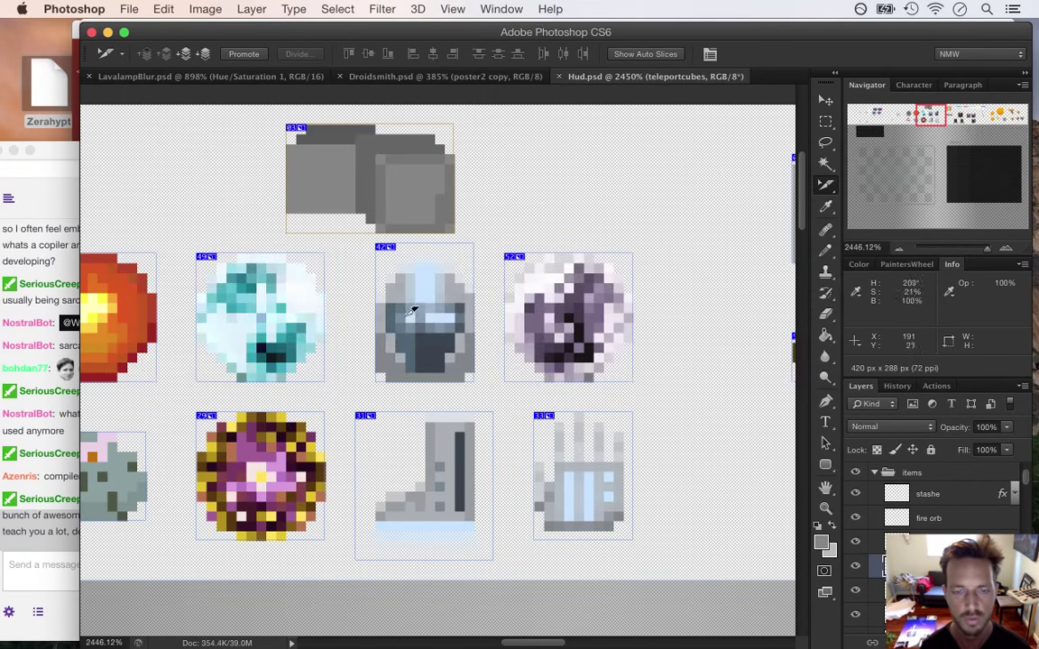
Switch to Terminal and run "songbringer write 0itemteleport 1" in the Songbringer folder
{"action": "key", "text": "super+Tab"}
{"action": "left_click", "coordinate": [693, 348]}
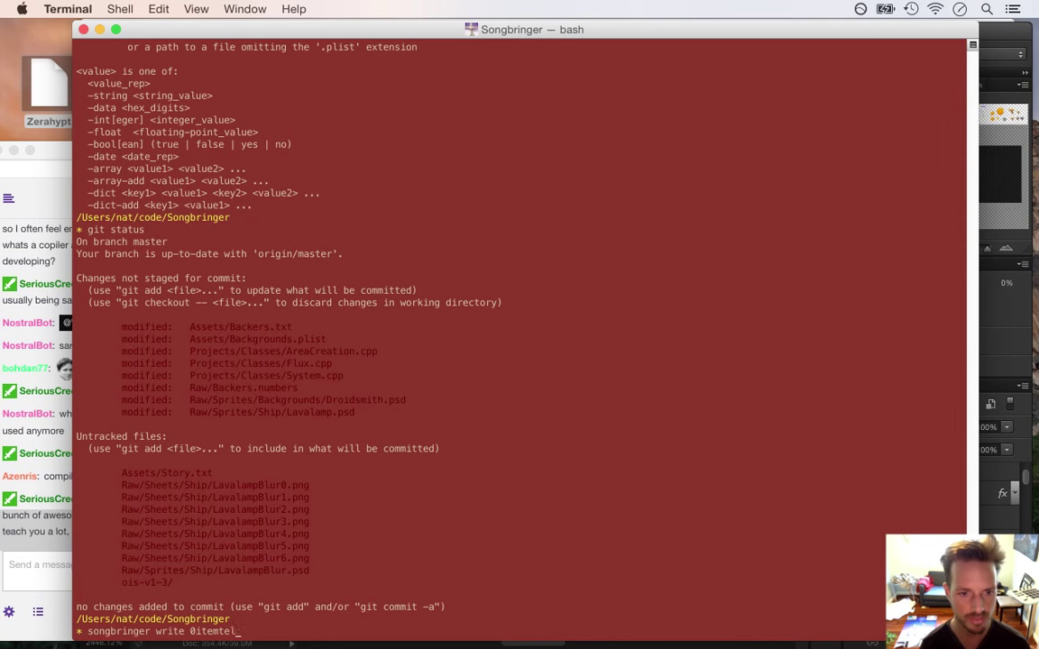
{"action": "type", "text": "1"}
{"action": "key", "text": "Return"}
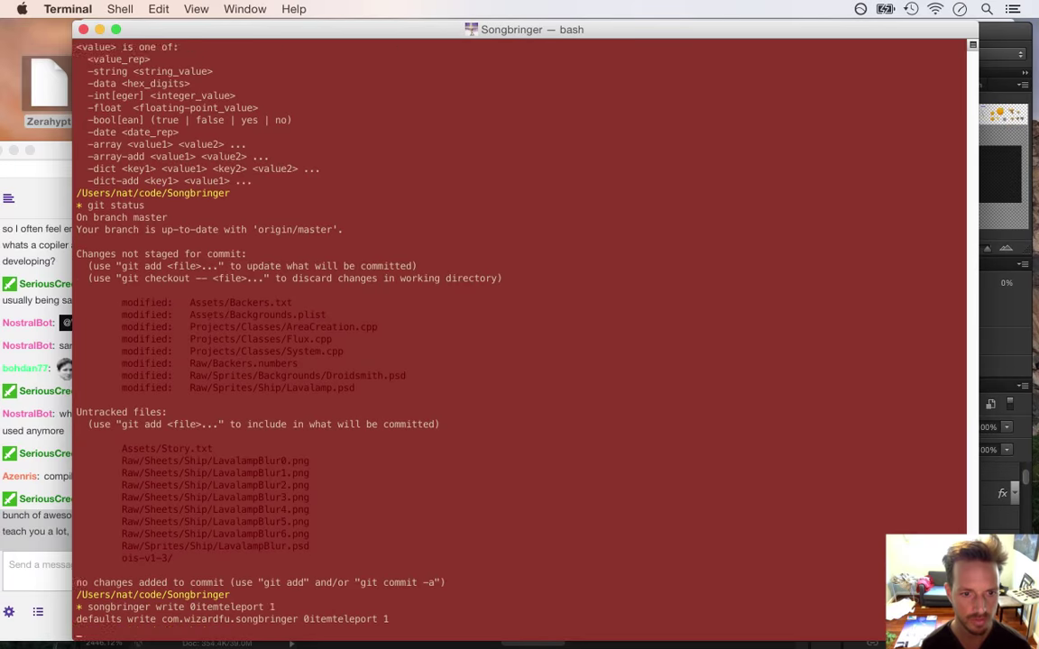
Switch to Xcode and run the Songbringer project on My Mac
{"action": "key", "text": "super+Tab"}
{"action": "key", "text": "super+Tab"}
{"action": "key", "text": "super+Tab"}
{"action": "key", "text": "super+Tab"}
{"action": "key", "text": "super+Tab"}
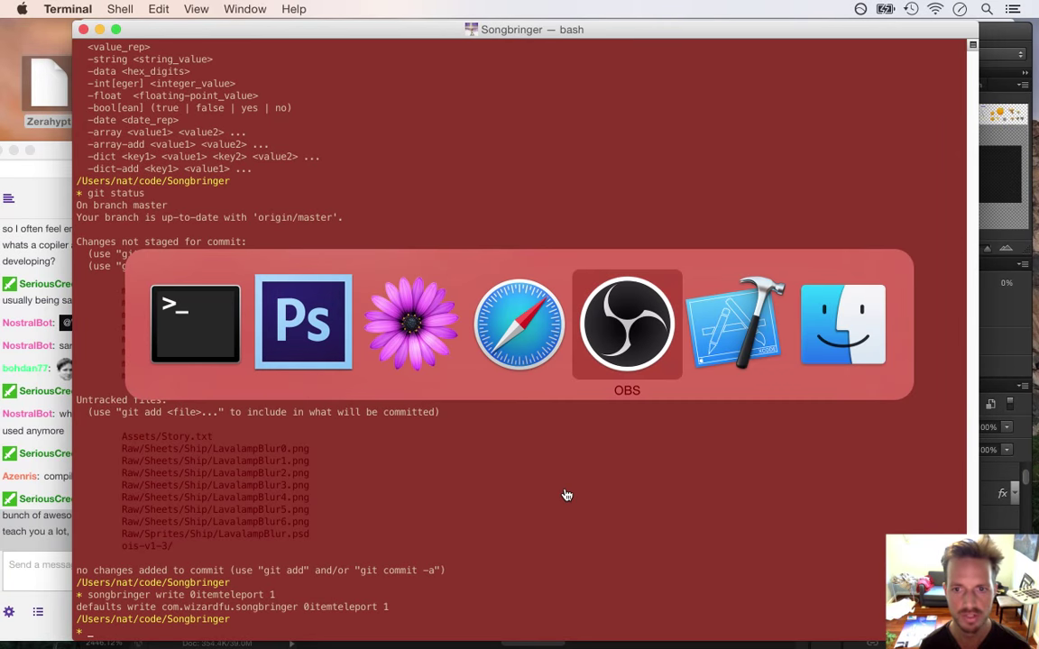
{"action": "key", "text": "super+r"}
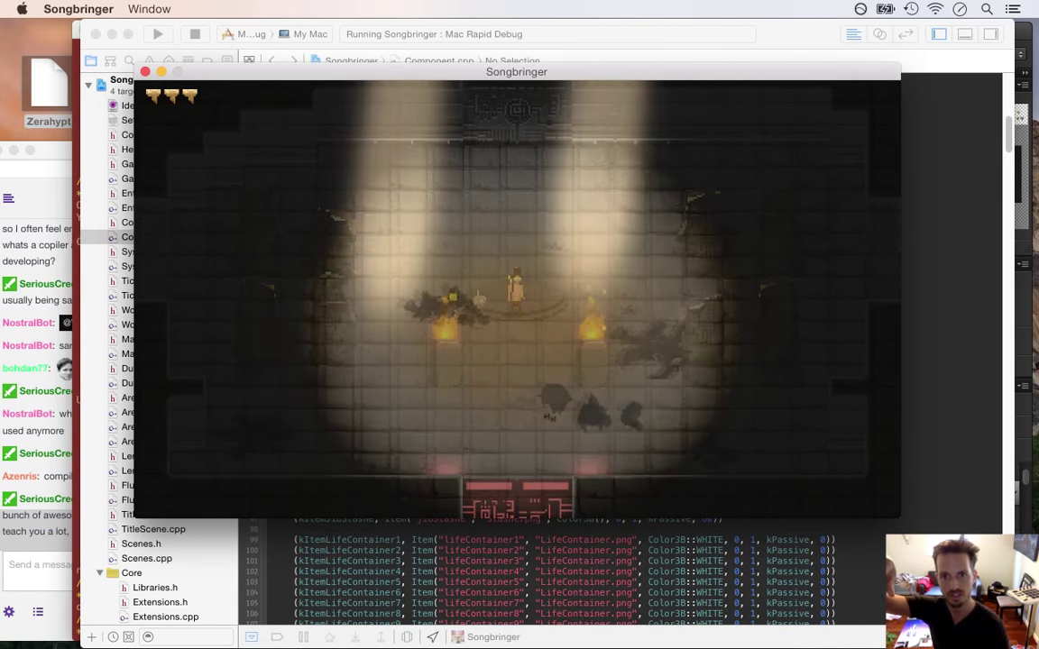
Select the teleport cubes on the game's gear screen, check how their icon looks, and quit the game
{"action": "key", "text": "Return"}
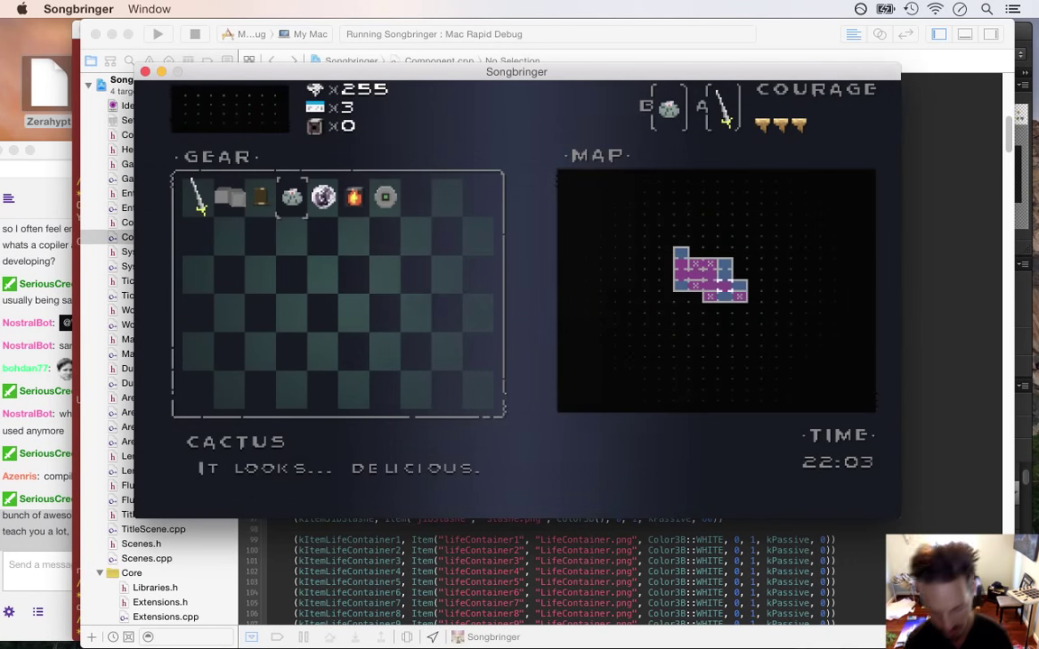
{"action": "key", "text": "Left"}
{"action": "key", "text": "Left"}
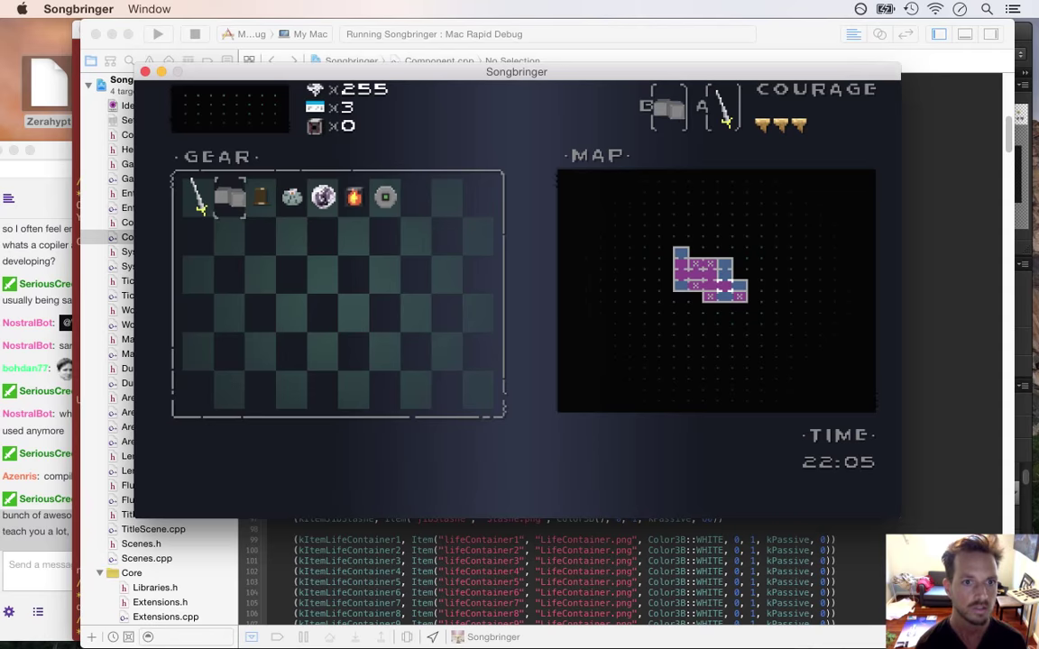
{"action": "key", "text": "Escape"}
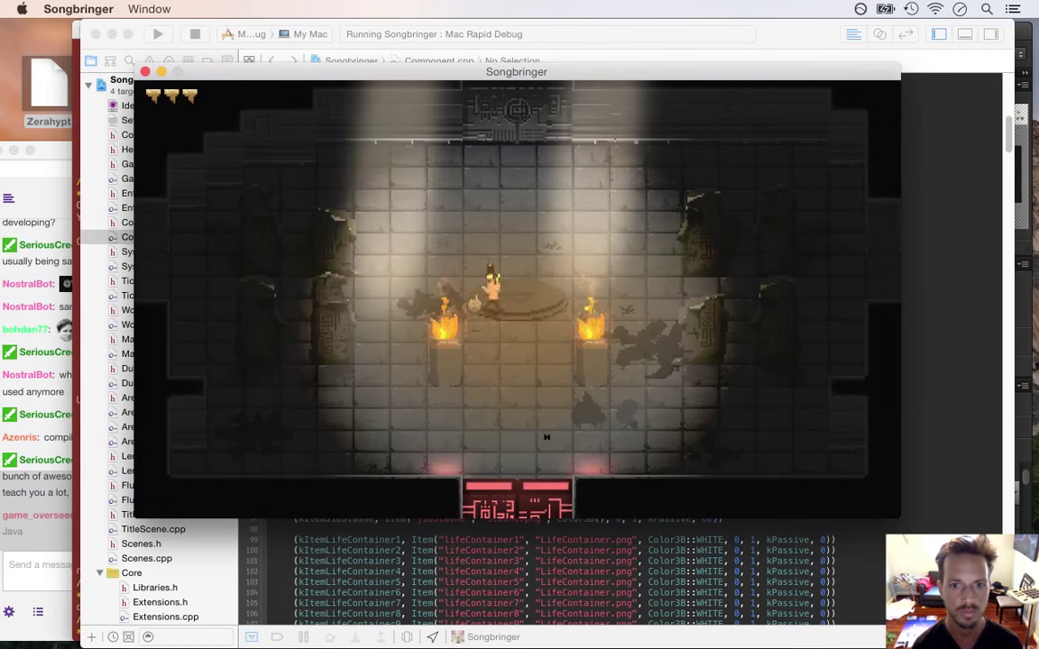
{"action": "key", "text": "Escape"}
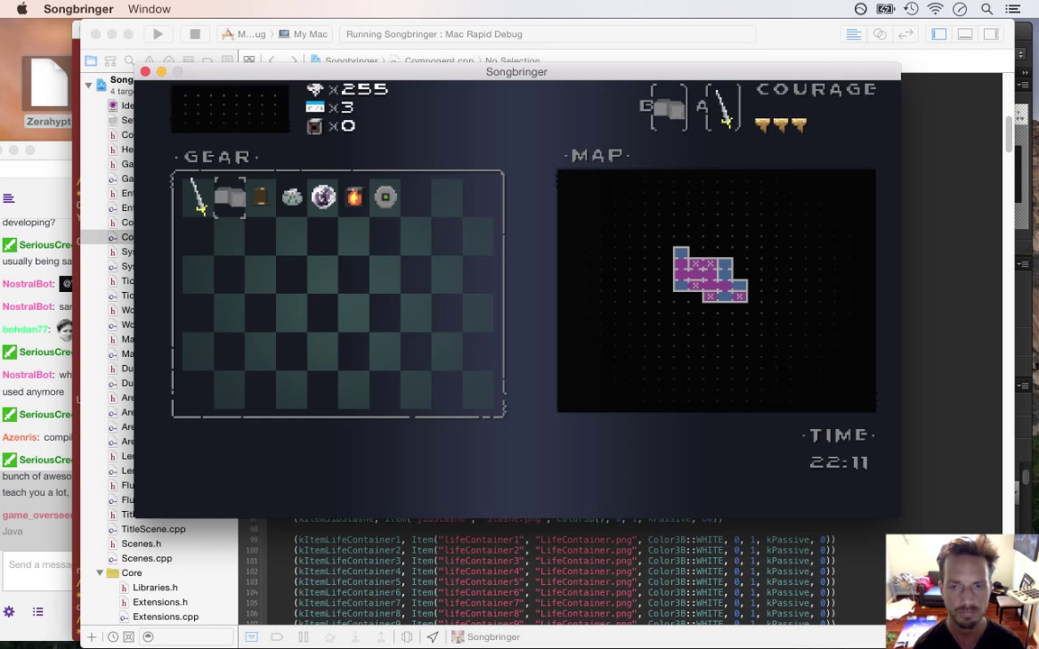
{"action": "key", "text": "super+q"}
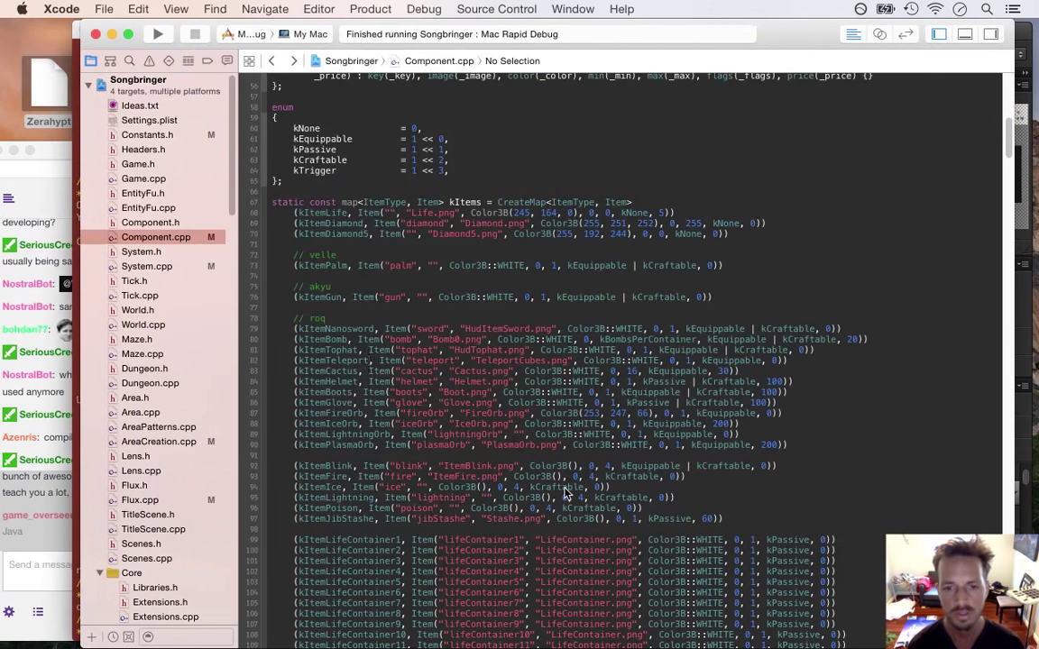